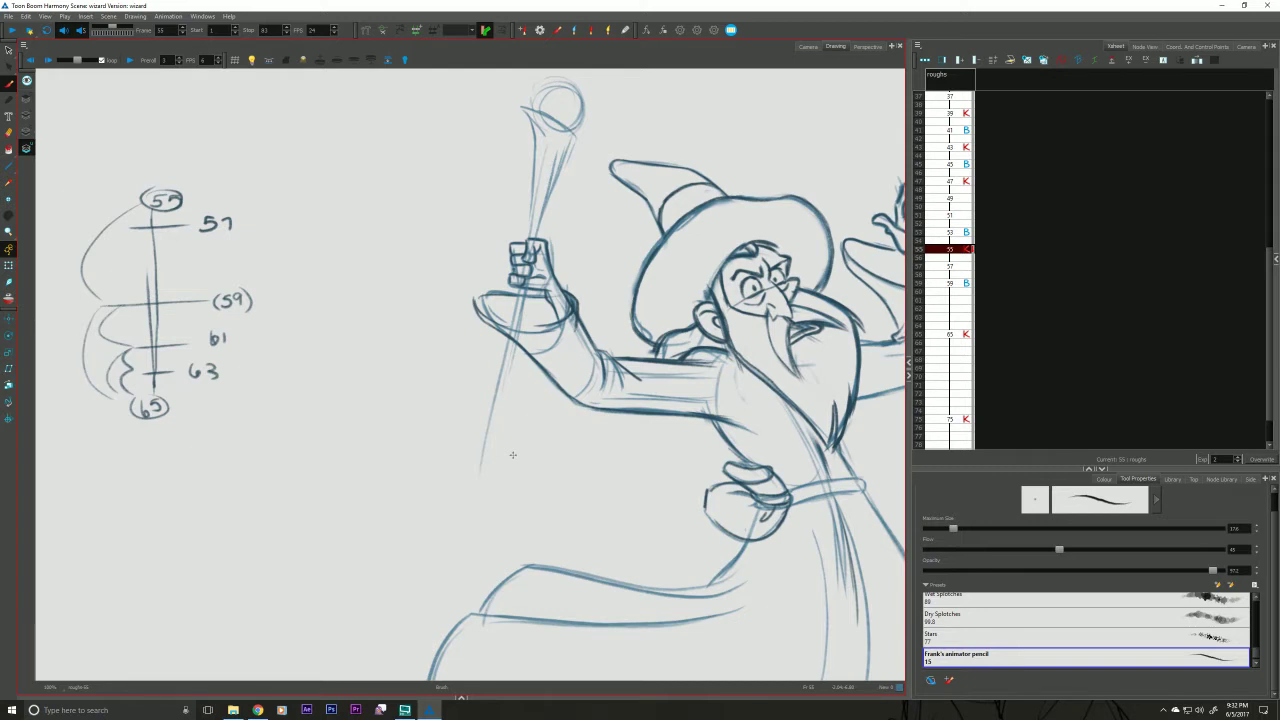
Compare the rough wizard drawings on frames 55, 57 and 59 of the roughs column.
left_click(950, 284)
left_click(948, 266)
left_click(946, 250)
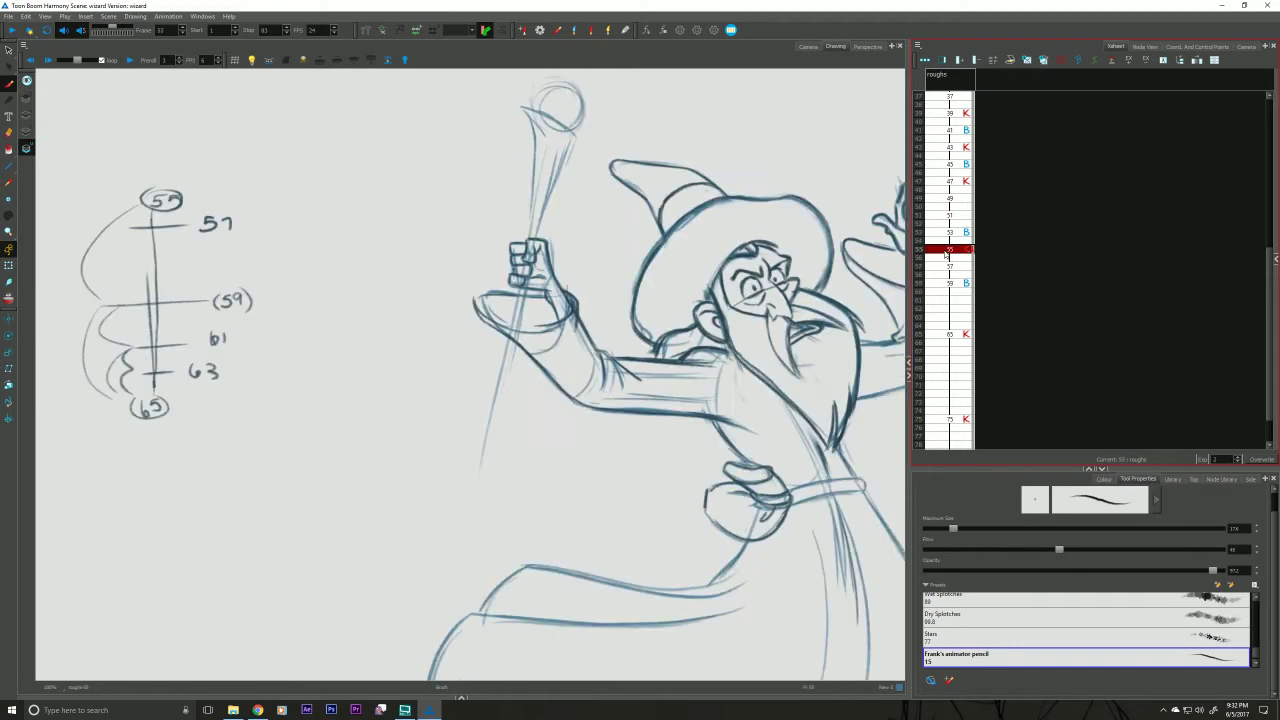
left_click(948, 284)
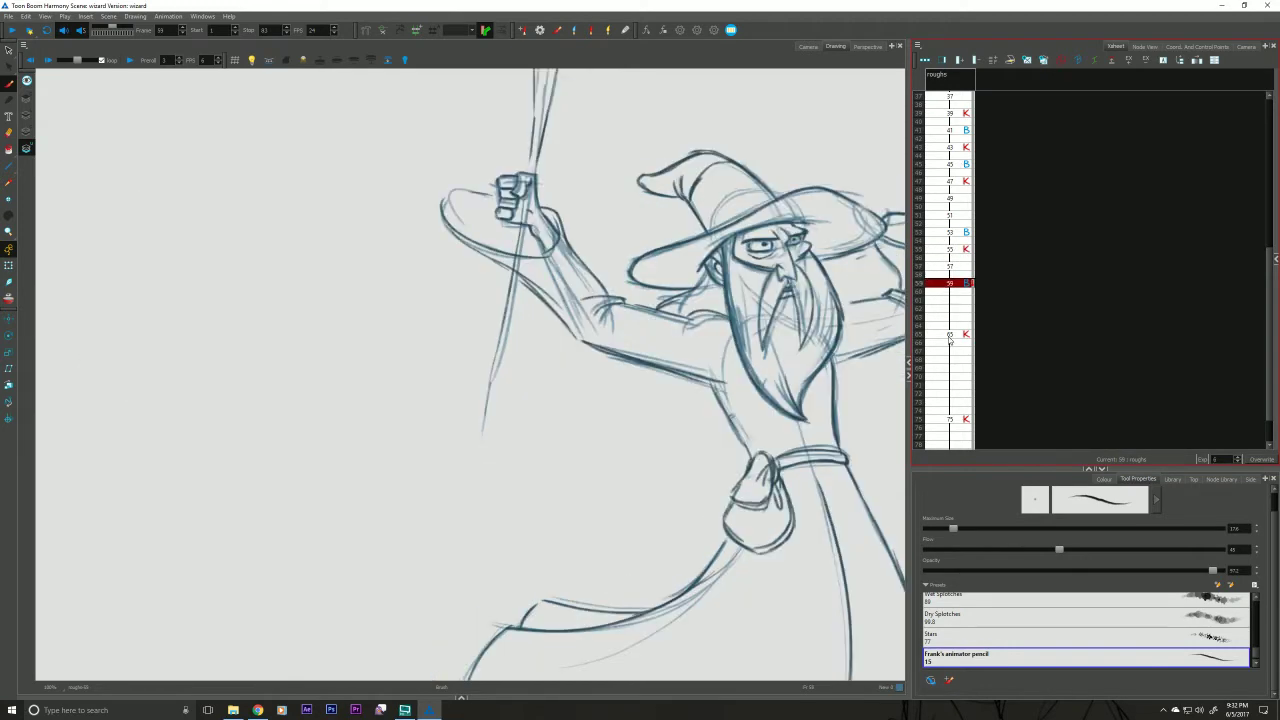
Compare breakdown drawing 59 with key drawings 65 and 75 in the roughs column.
scroll(949, 359, "down", 2)
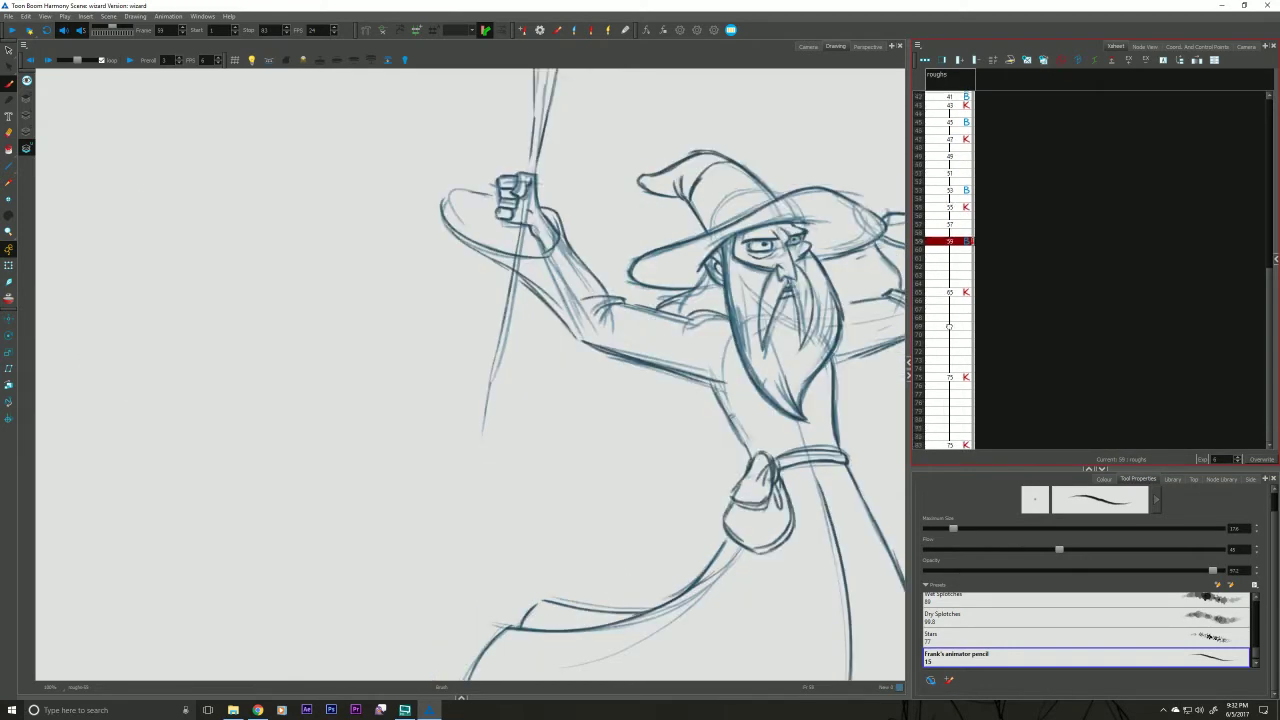
left_click(948, 290)
left_click(948, 379)
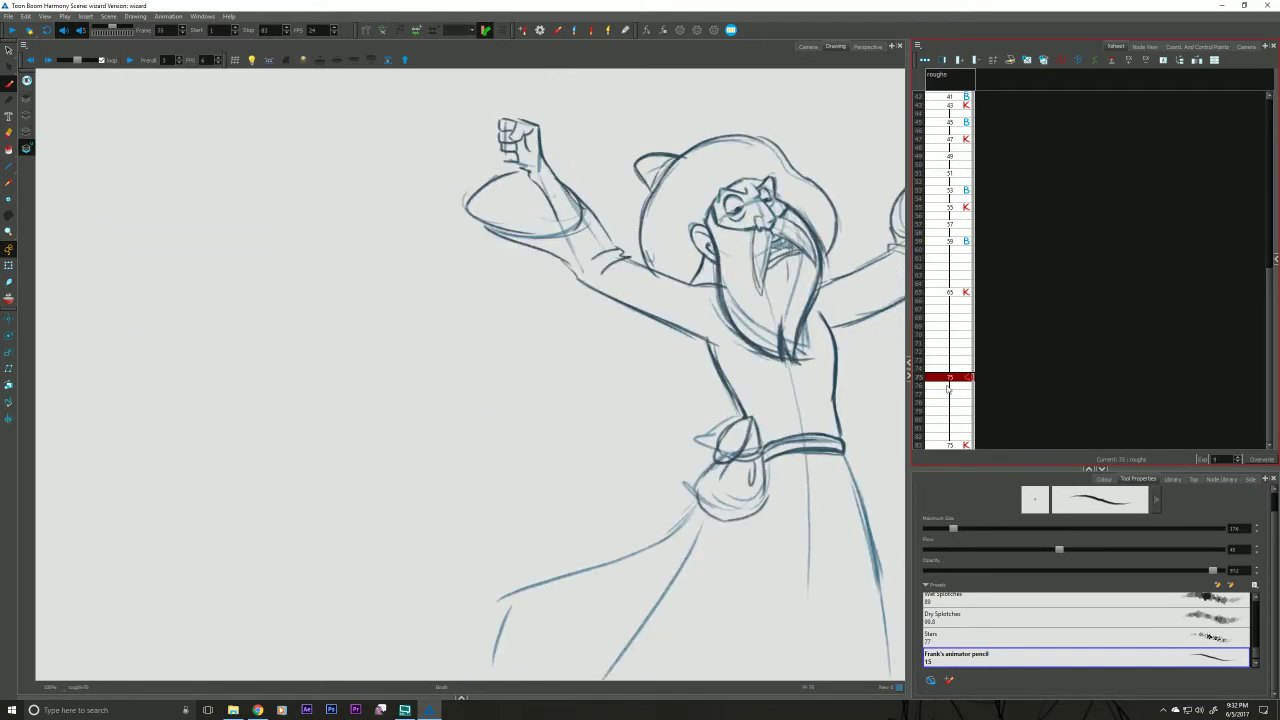
left_click(948, 243)
left_click(946, 293)
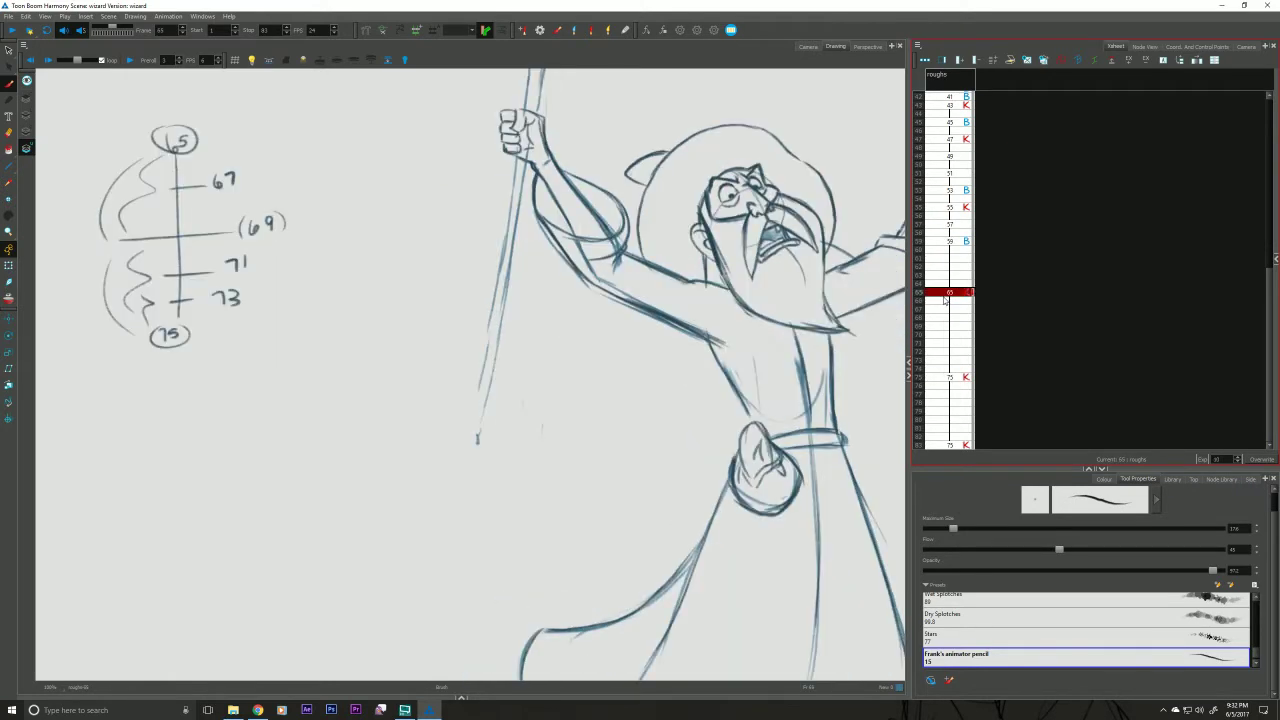
left_click(946, 378)
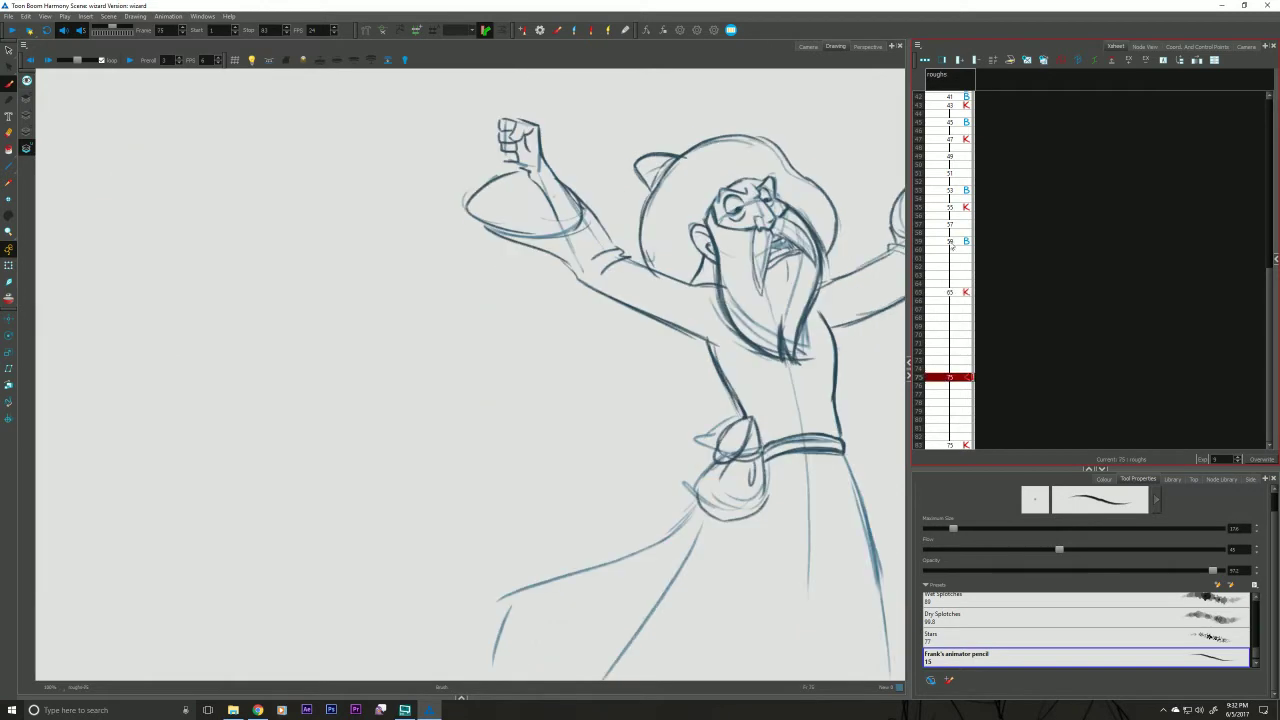
left_click(948, 243)
left_click(948, 378)
left_click(949, 293)
left_click(948, 243)
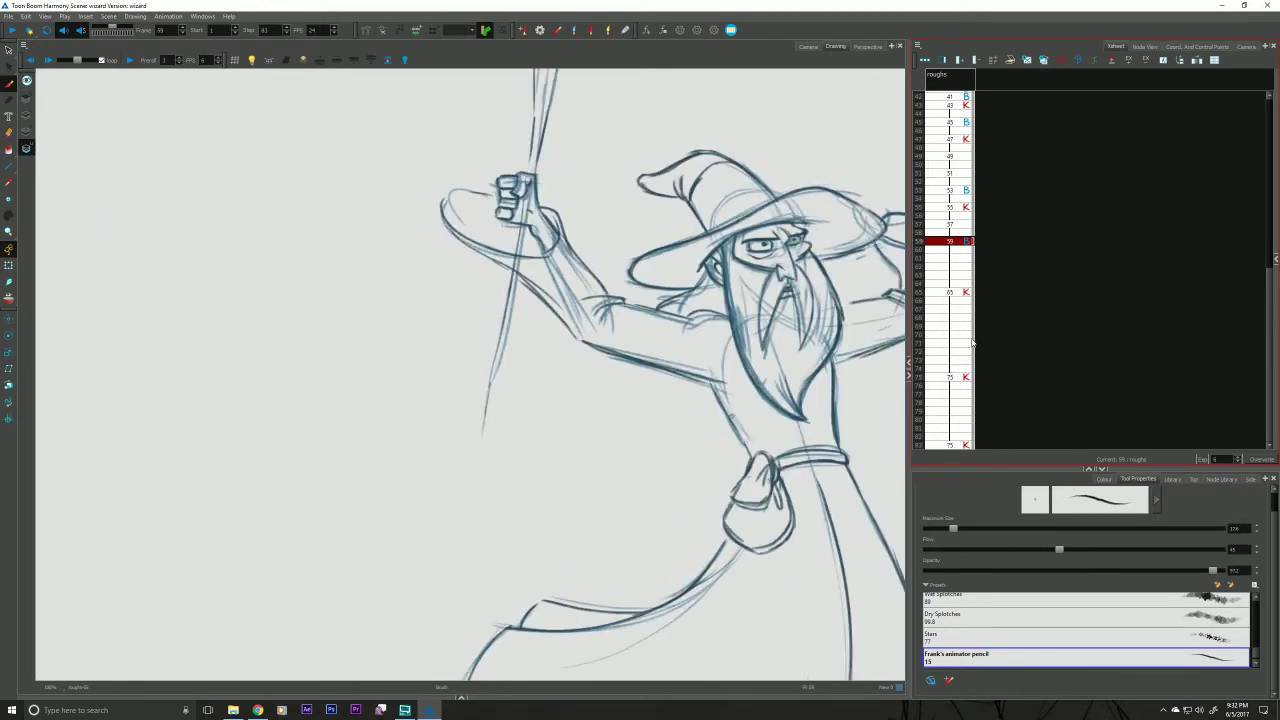
Review drawings 57, 59 and 43, and play the rough animation in the Camera view.
left_click(950, 224)
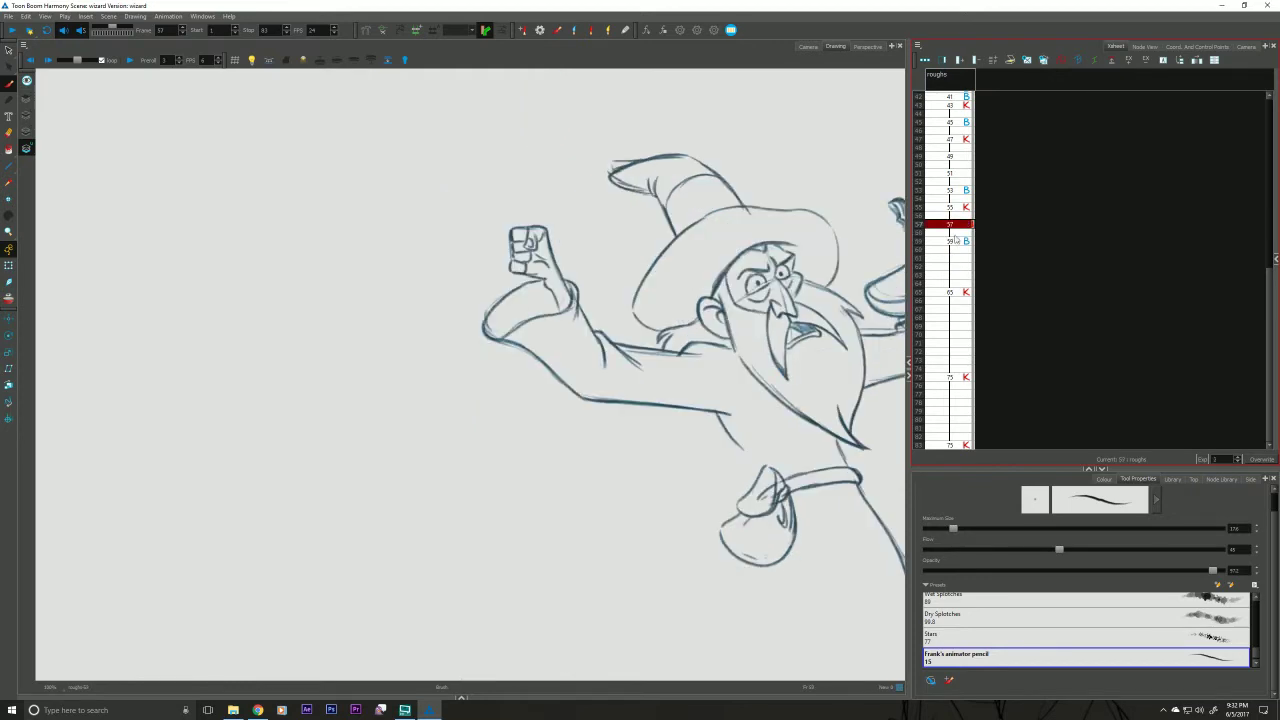
left_click(953, 242)
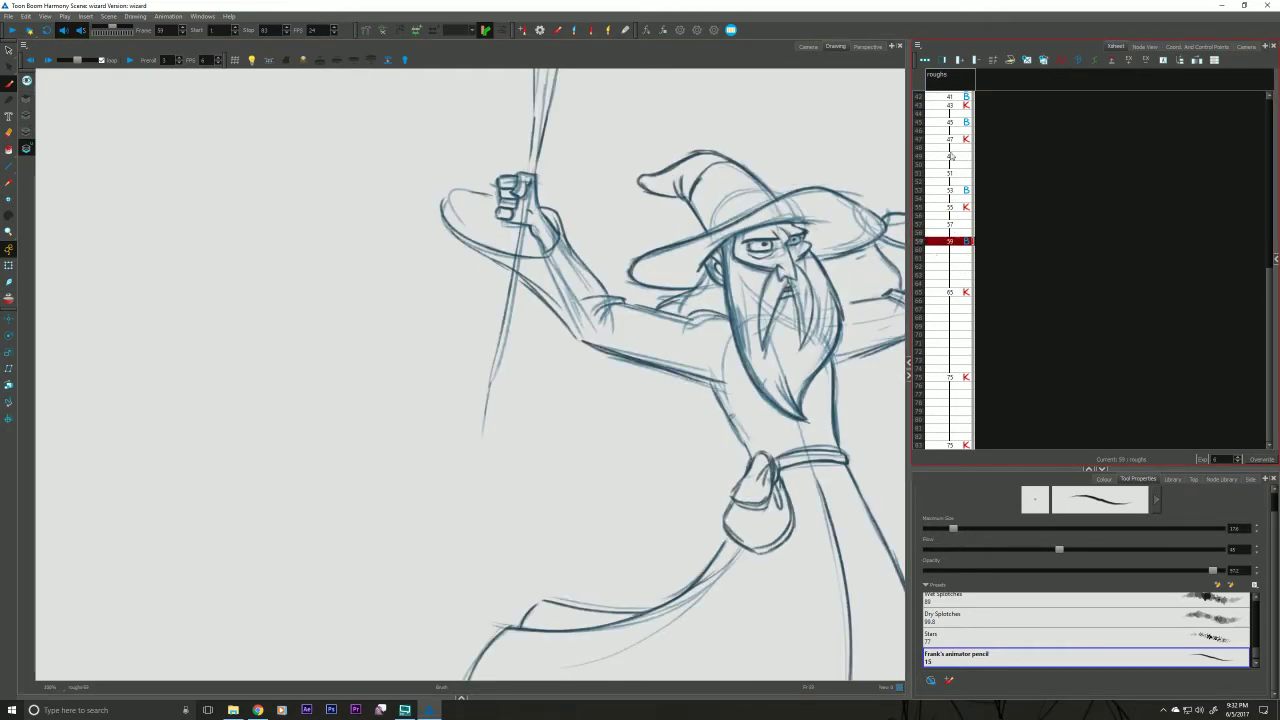
left_click(950, 104)
left_click(808, 47)
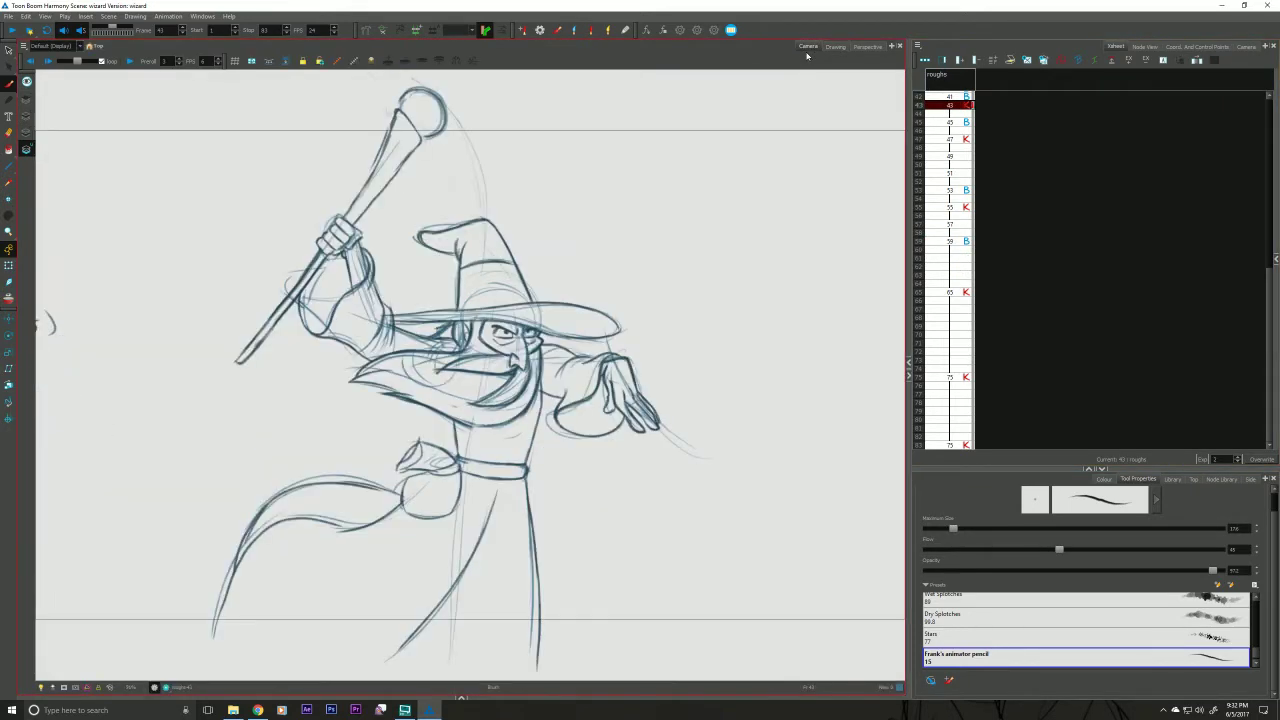
key("shift+comma")
key("shift+Return")
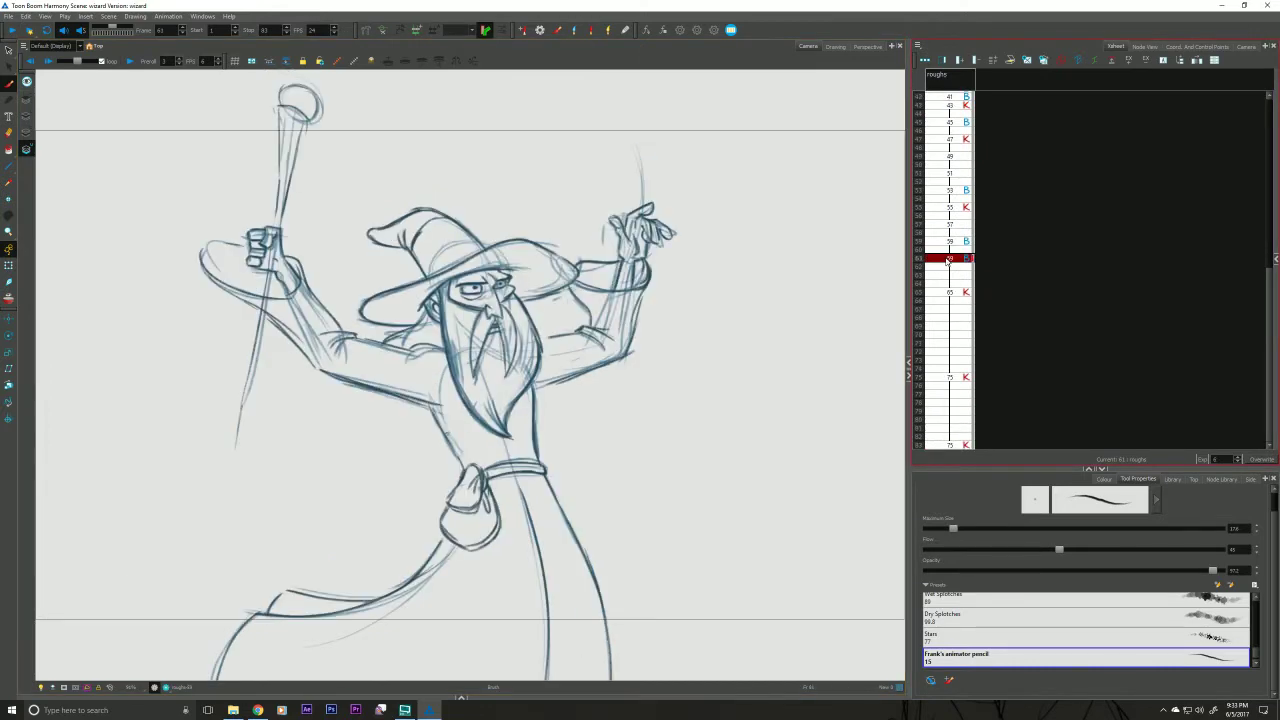
Return to the Drawing view, create an empty drawing on frame 61 of the roughs column, and name it 61.
left_click(835, 47)
left_click_drag(610, 513, 454, 531)
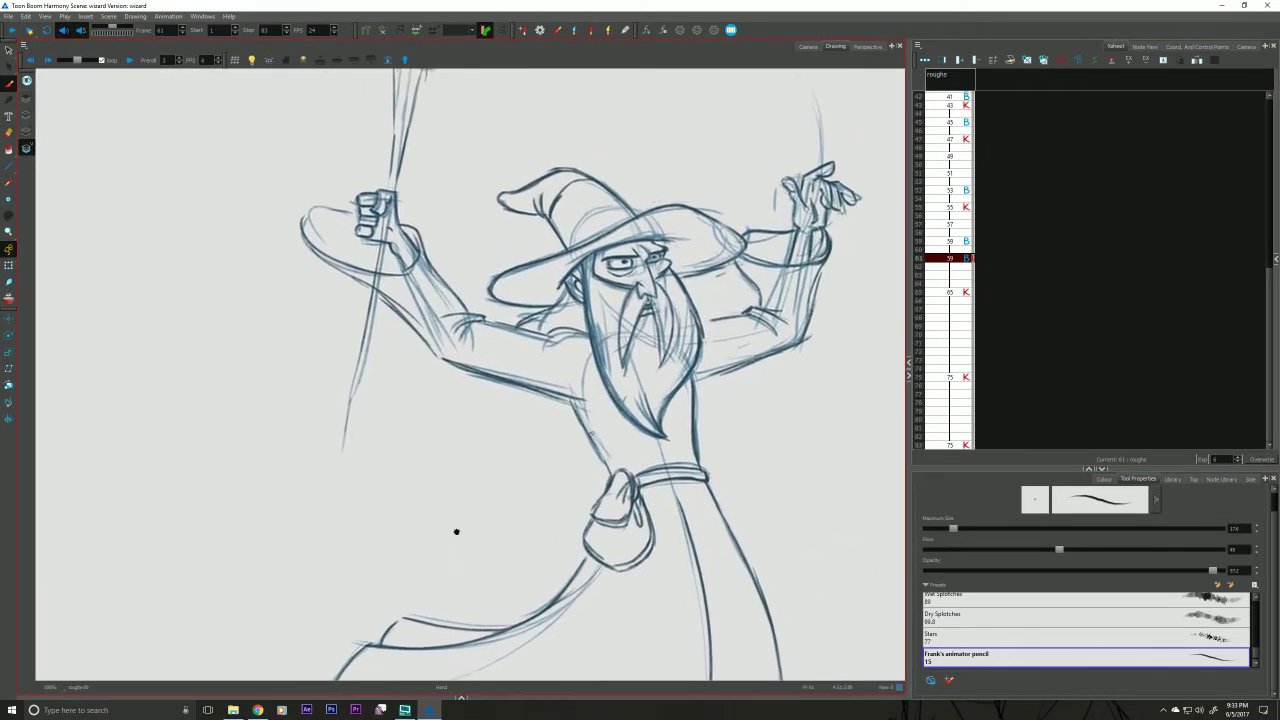
left_click(944, 208)
left_click_drag(808, 389, 856, 377)
left_click(945, 258)
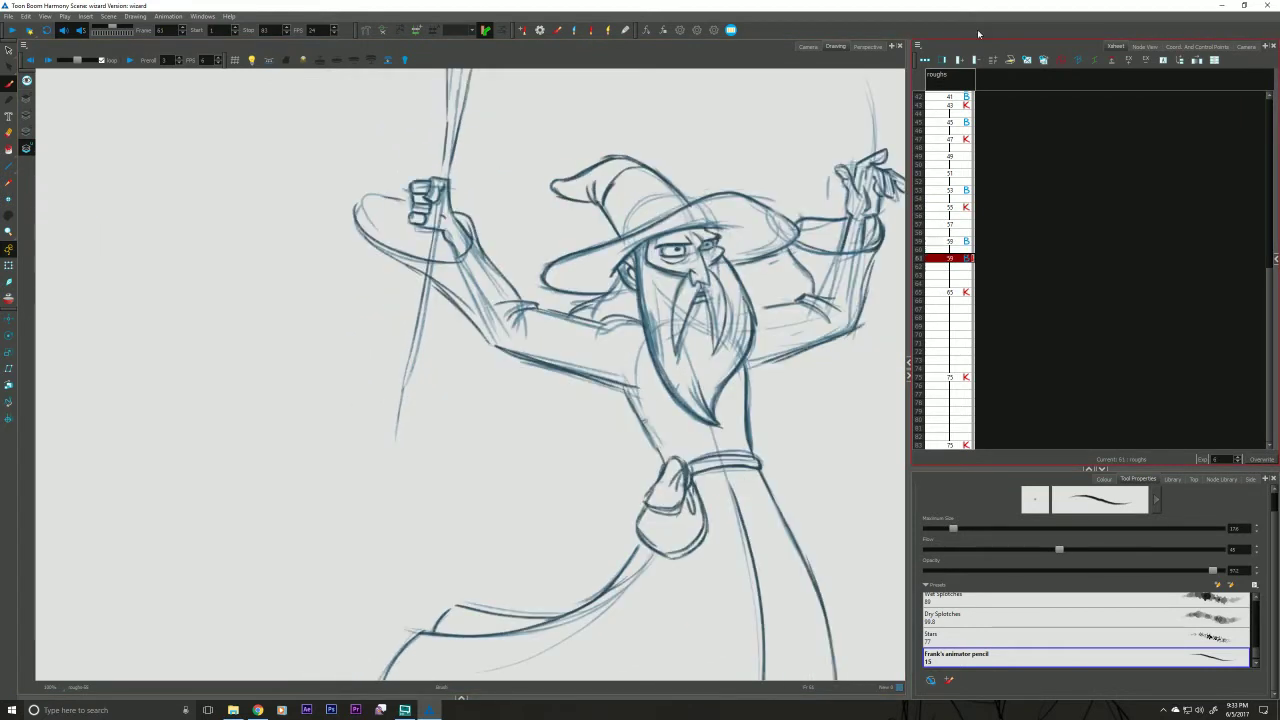
left_click(1025, 61)
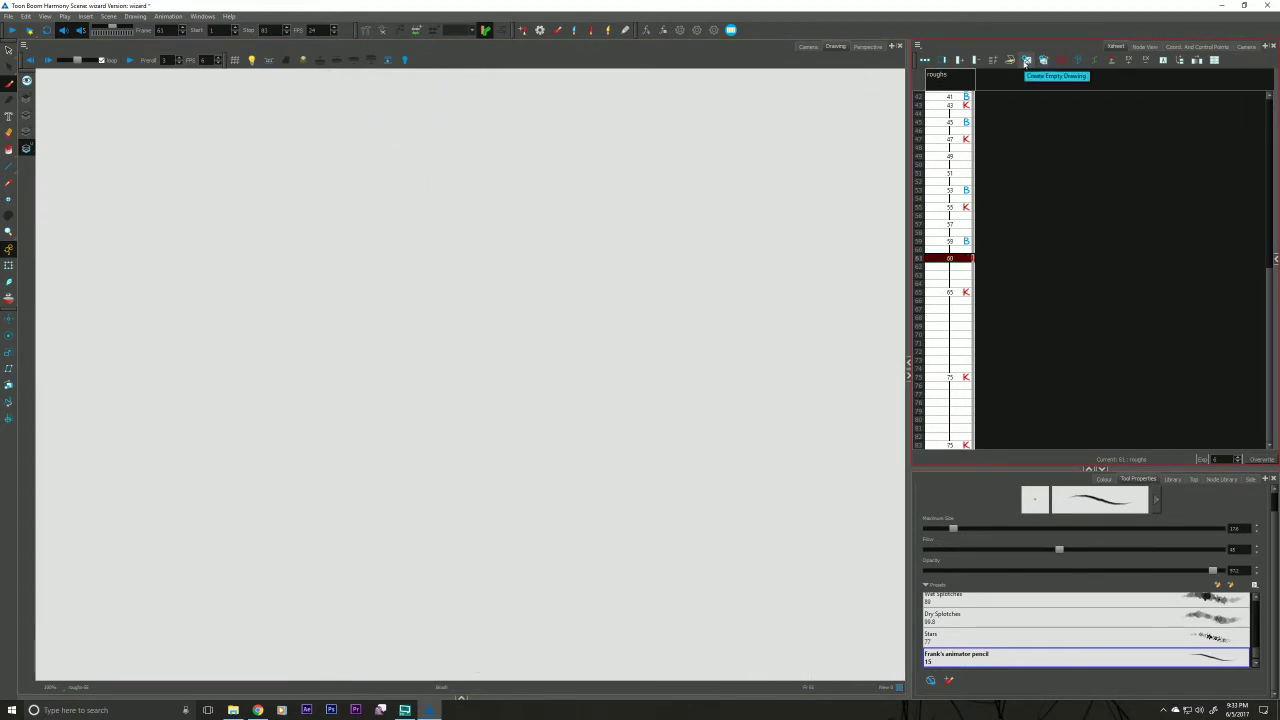
left_click(1025, 61)
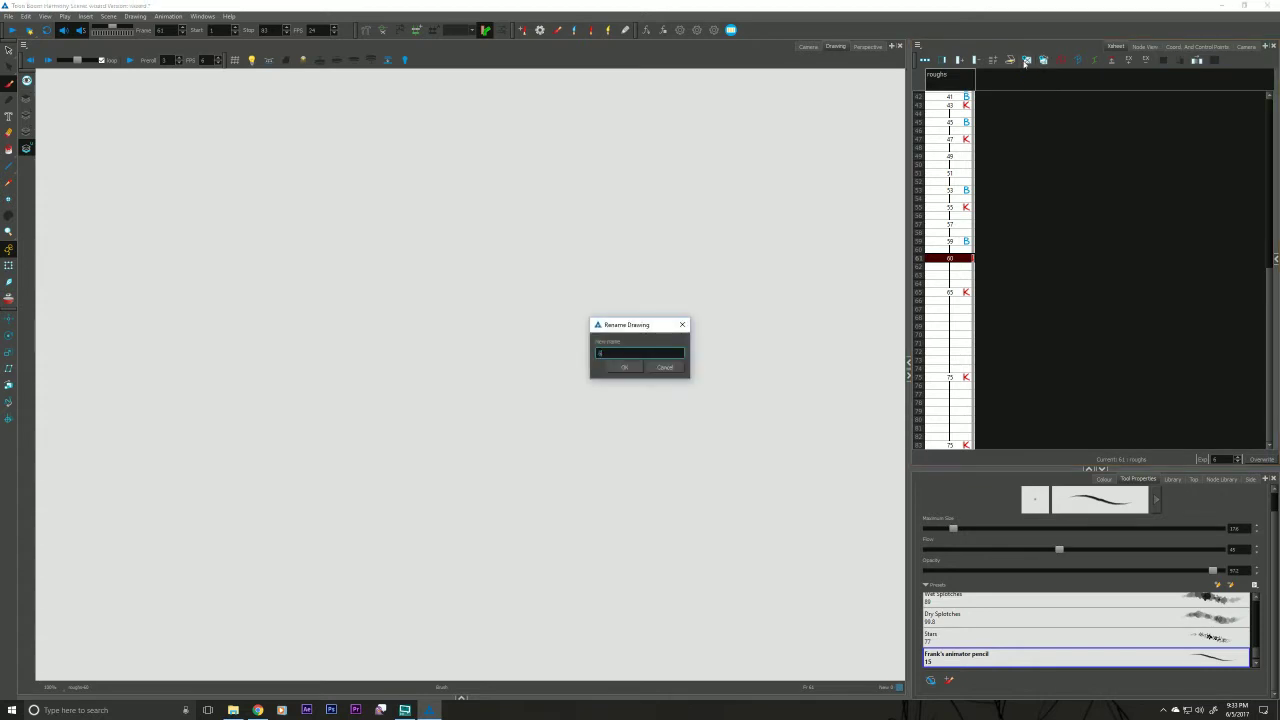
left_click(624, 367)
Turn on onion skin for drawing 61 and limit it to one previous and one next drawing.
left_click(9, 299)
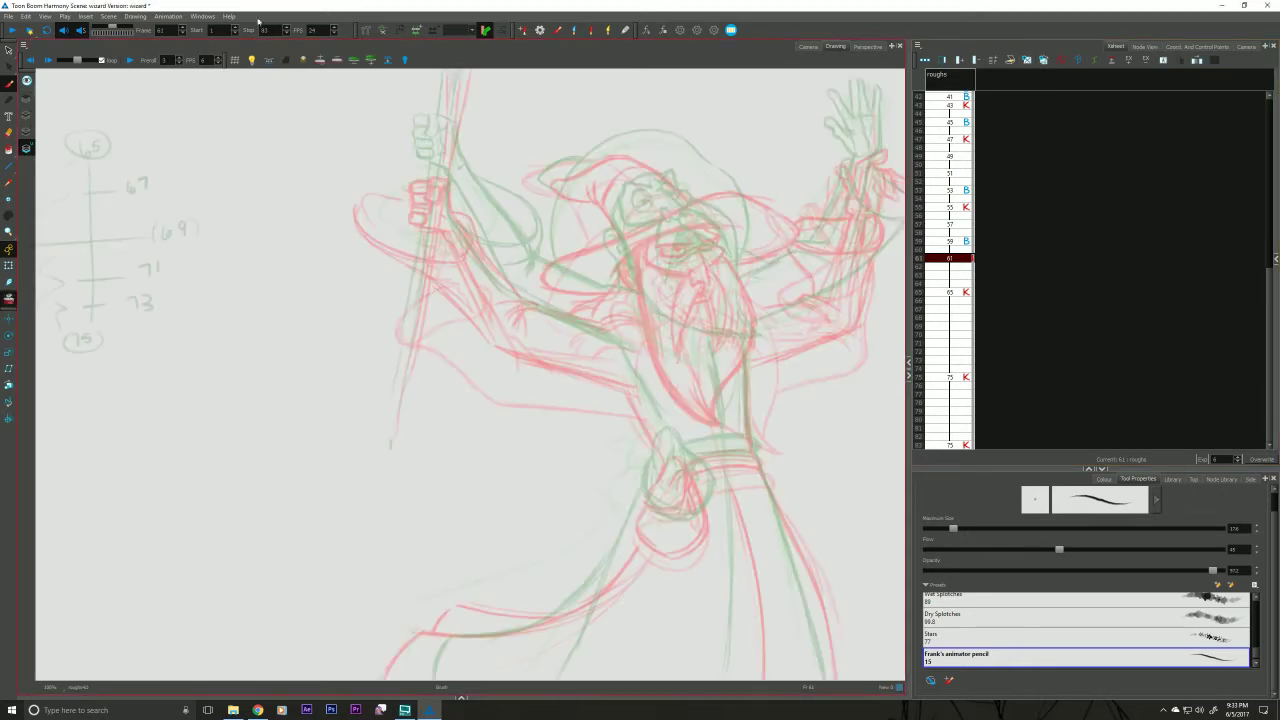
left_click(337, 60)
left_click(355, 60)
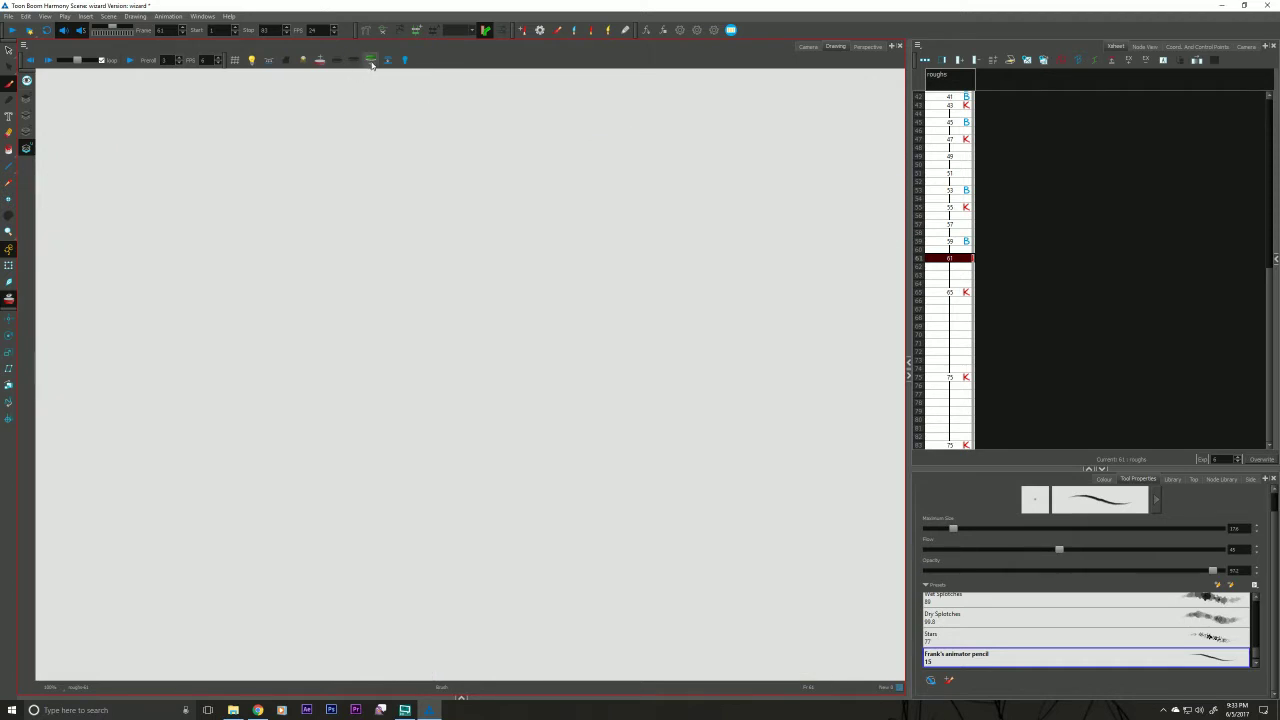
left_click(320, 60)
left_click(371, 61)
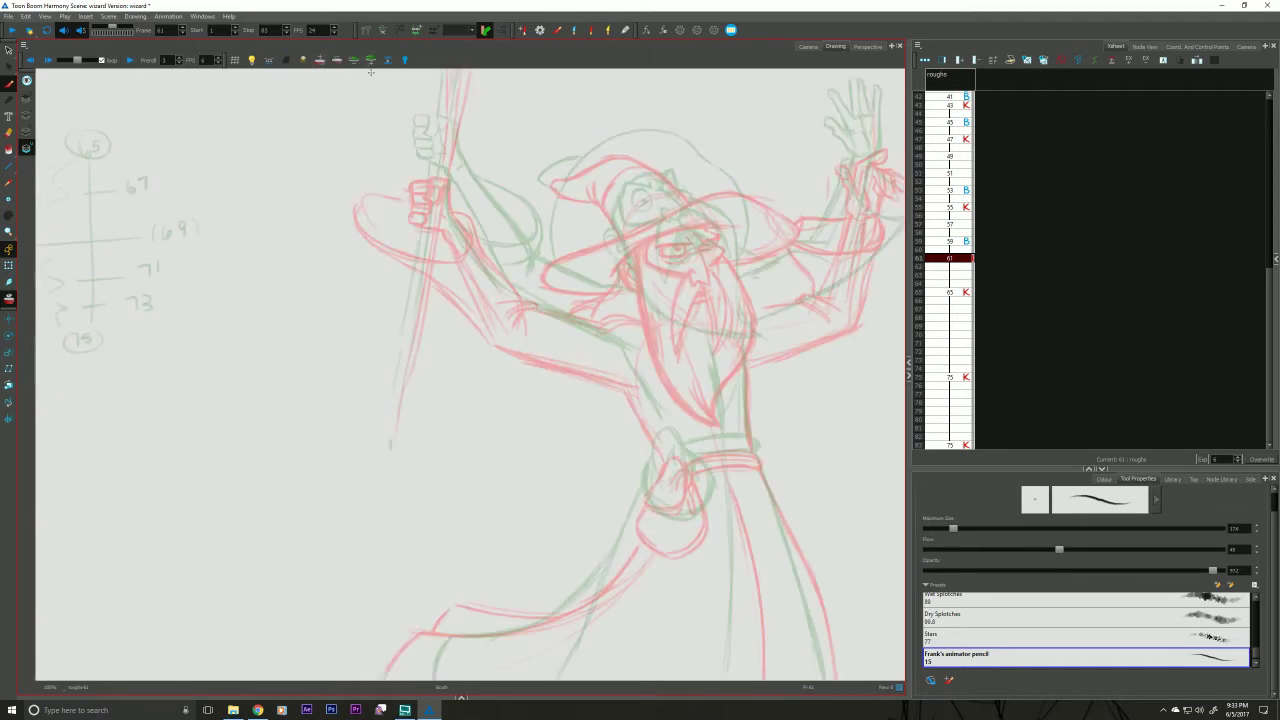
Flip repeatedly between frame 61 and the preceding drawing 59 to study the wizard's change of pose.
mouse_move(632, 405)
left_mouse_down()
mouse_move(380, 354)
mouse_move(508, 372)
left_mouse_up()
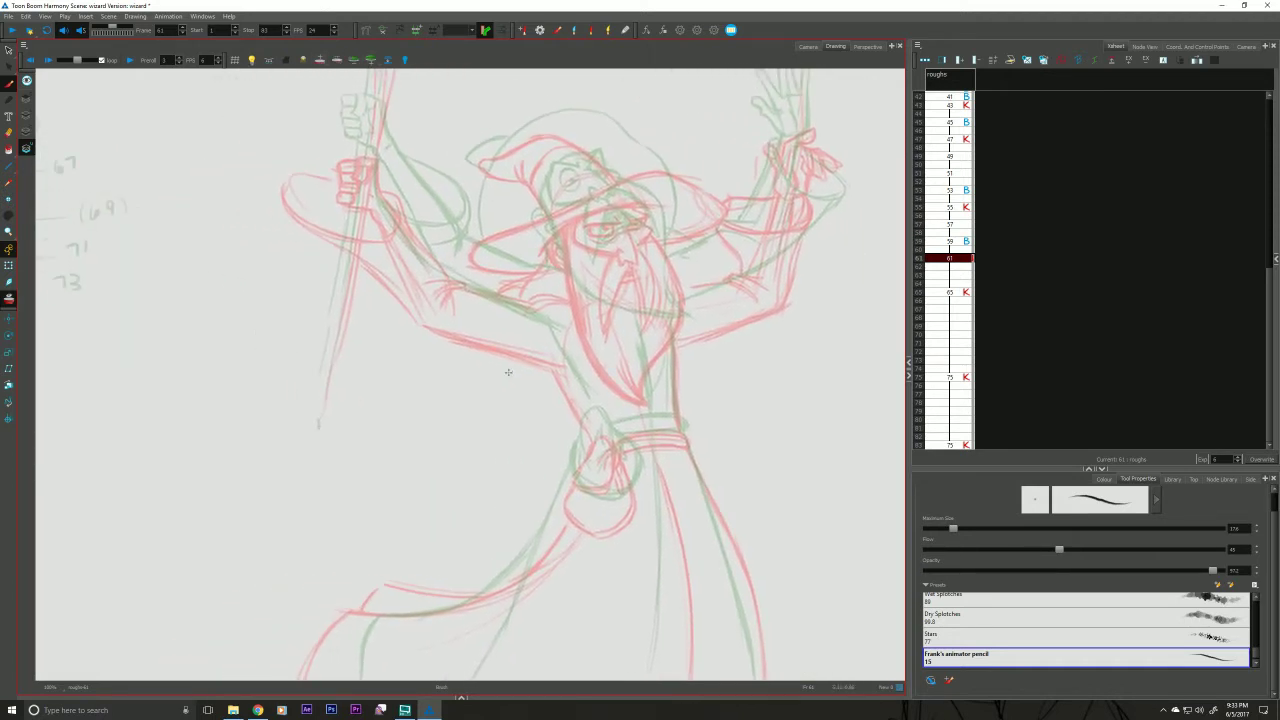
left_click_drag(330, 470, 349, 466)
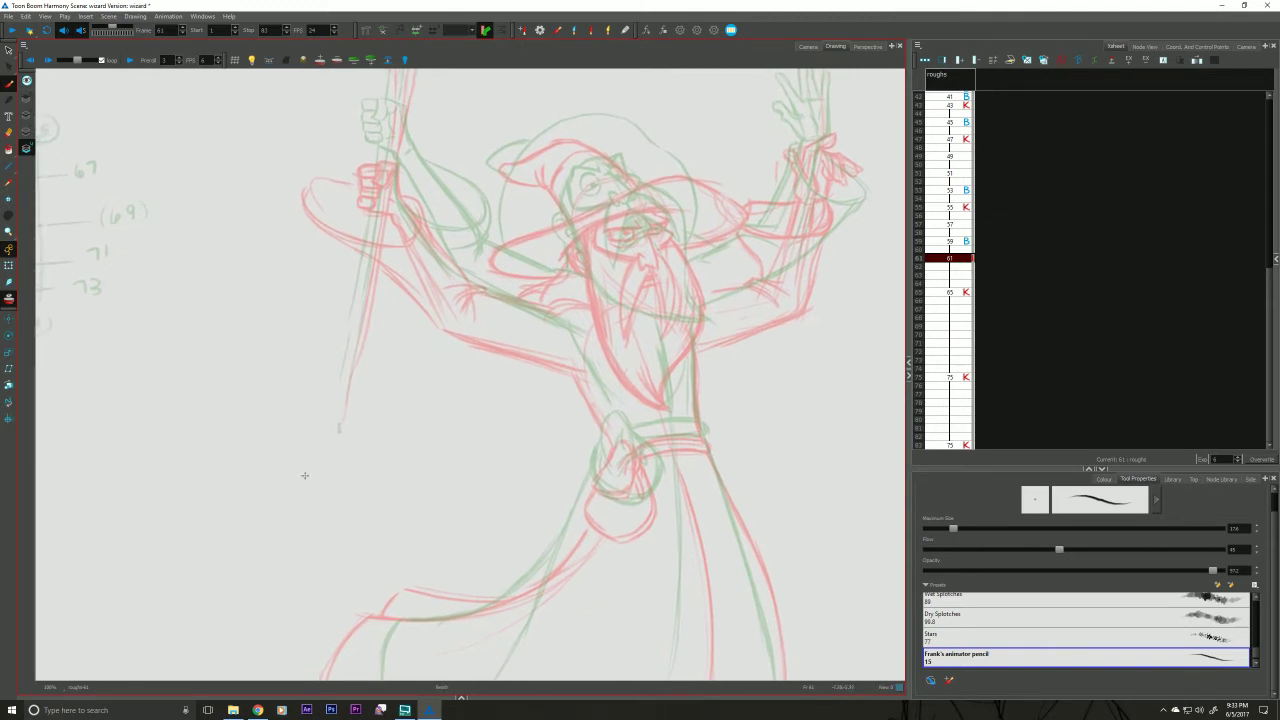
left_click_drag(456, 354, 410, 382)
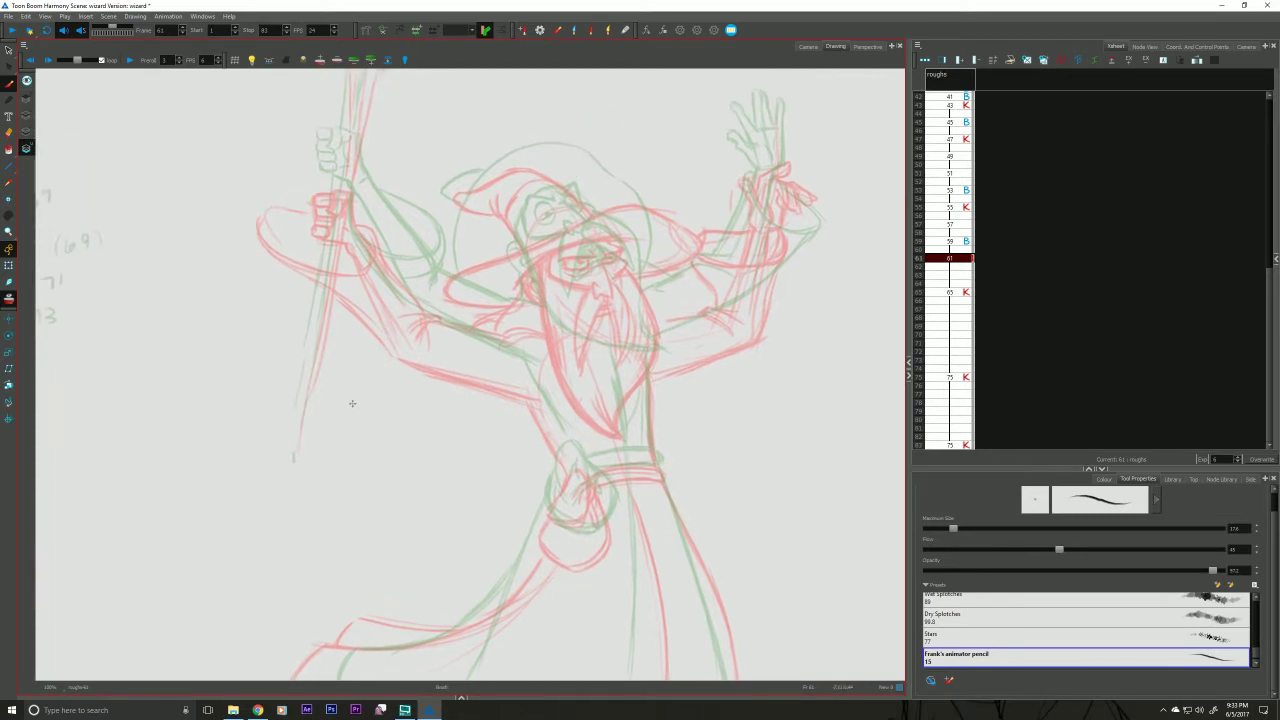
key("f")
key("g")
key("f")
key("g")
key("f")
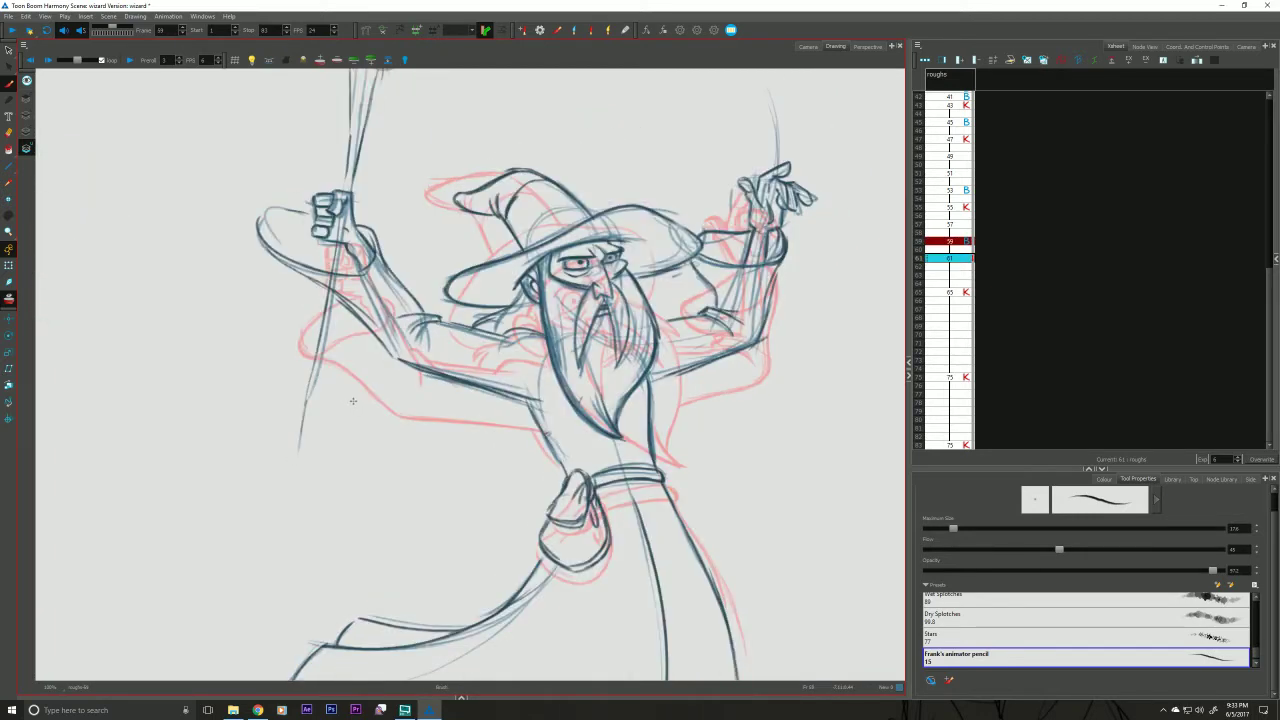
key("g")
key("f")
key("g")
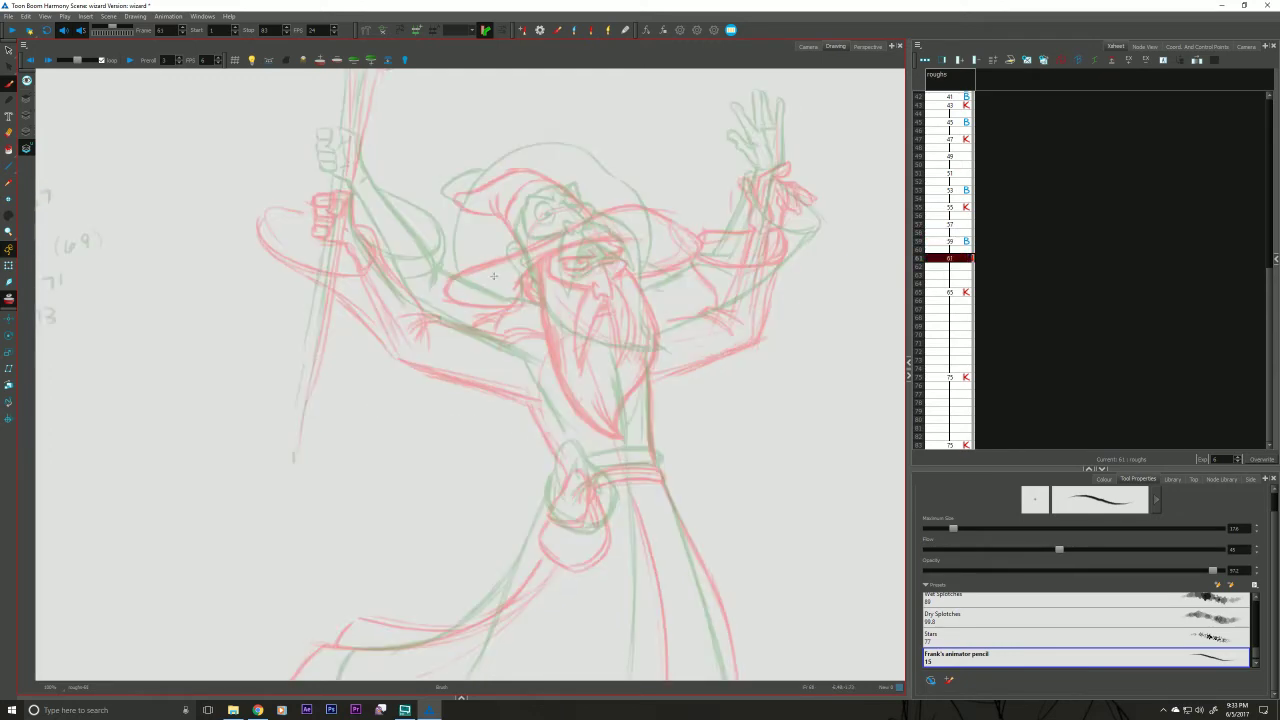
Sketch the curved hat brim on frame 61, in between the onion-skinned poses of drawings 59 and 65.
left_click_drag(462, 284, 478, 297)
key("f")
key("g")
key("f")
key("g")
left_click_drag(671, 233, 674, 251)
mouse_move(463, 260)
left_mouse_down()
mouse_move(516, 213)
mouse_move(592, 179)
mouse_move(573, 175)
mouse_move(631, 198)
mouse_move(624, 176)
mouse_move(668, 222)
mouse_move(653, 262)
mouse_move(664, 213)
mouse_move(673, 228)
mouse_move(650, 275)
left_mouse_up()
key("f")
key("g")
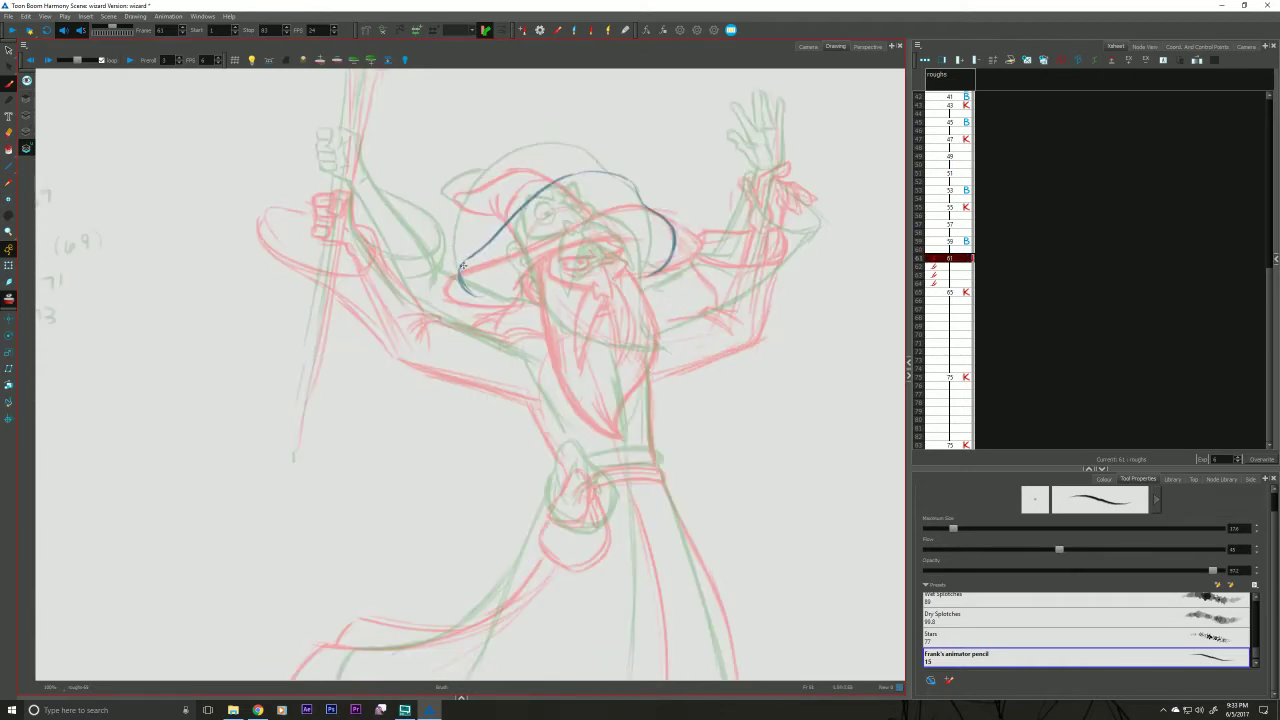
mouse_move(462, 265)
left_mouse_down()
mouse_move(470, 297)
mouse_move(497, 308)
mouse_move(458, 265)
mouse_move(494, 228)
mouse_move(531, 197)
mouse_move(620, 176)
mouse_move(570, 180)
mouse_move(638, 186)
left_mouse_up()
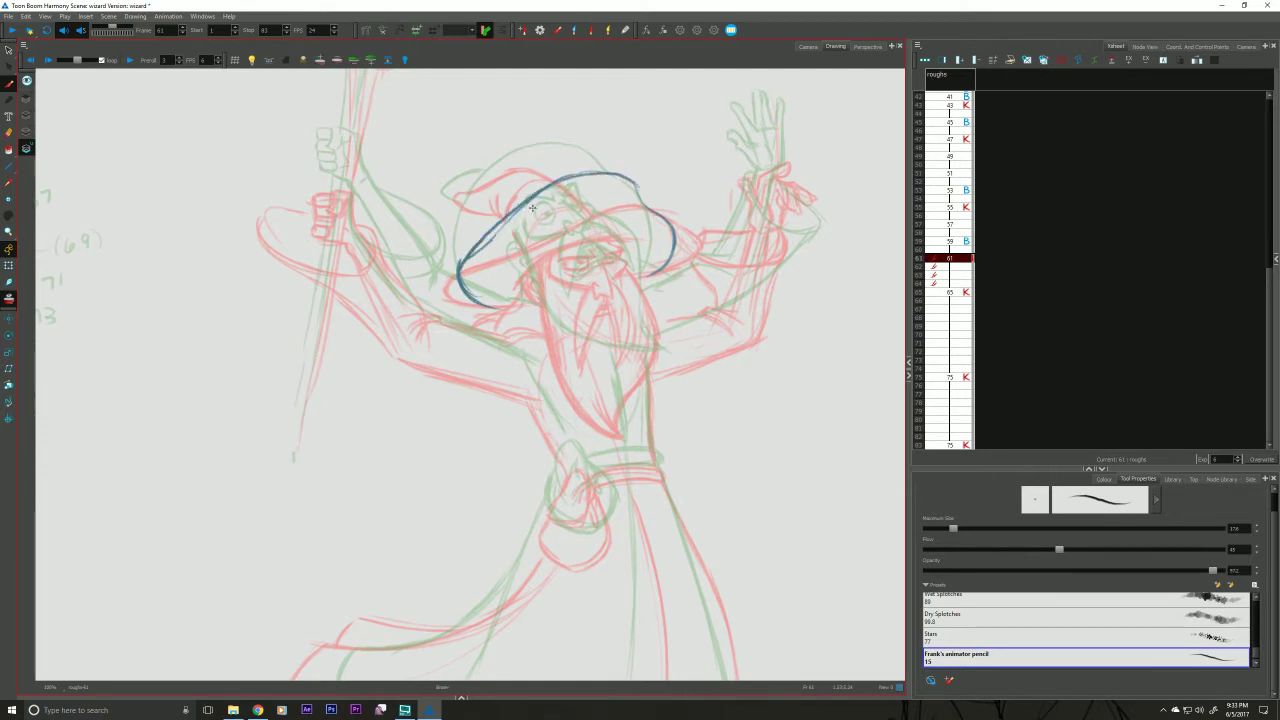
key("a")
key("f")
mouse_move(524, 262)
left_mouse_down()
mouse_move(546, 238)
mouse_move(592, 222)
left_mouse_up()
key("f")
key("g")
key("g")
key("f")
mouse_move(520, 268)
left_mouse_down()
mouse_move(604, 221)
mouse_move(521, 269)
mouse_move(581, 223)
left_mouse_up()
key("f")
key("g")
key("f")
key("g")
key("f")
key("g")
key("a")
key("f")
key("a")
key("f")
key("ctrl+z")
key("ctrl+z")
key("ctrl+z")
key("ctrl+z")
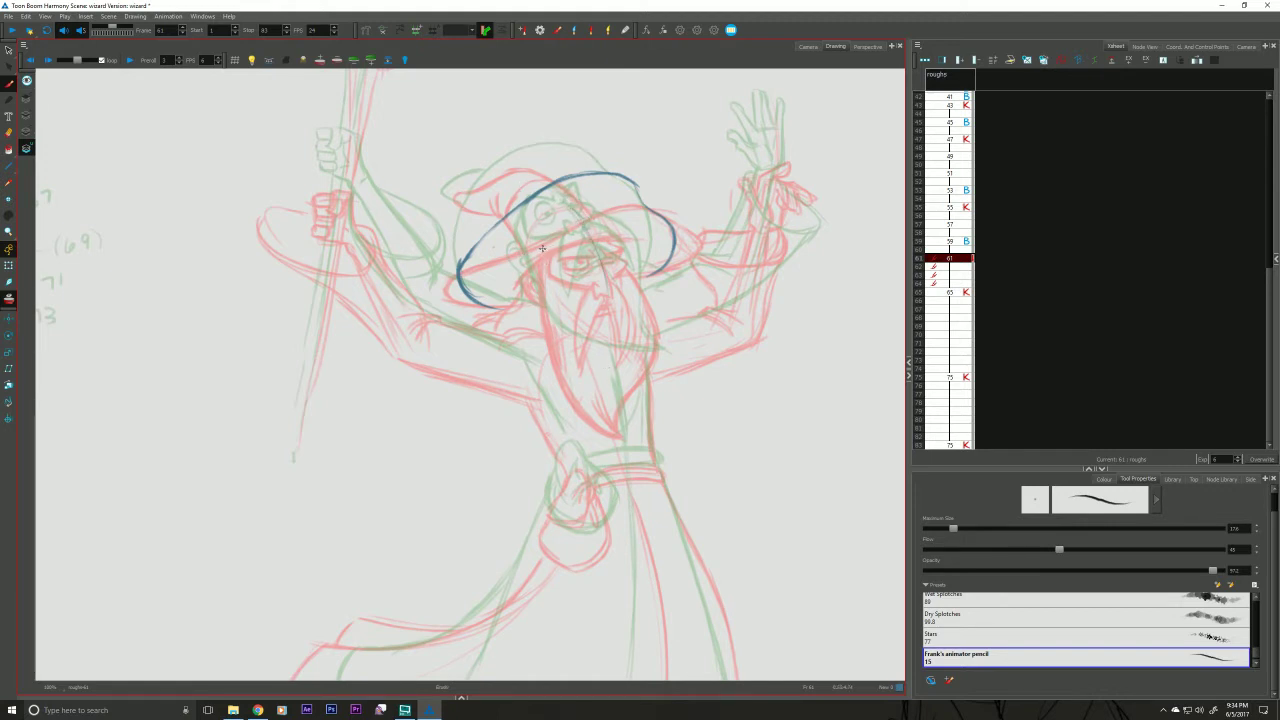
Sketch the curved guidelines across the wizard's face on frame 61 and lighten the top stretch of the hat brim line.
left_click_drag(542, 248, 601, 230)
key("ctrl+z")
left_click_drag(640, 184, 512, 200)
Launch the pointer-highlighting utility from the Live Streaming group of installed programs.
left_click(10, 710)
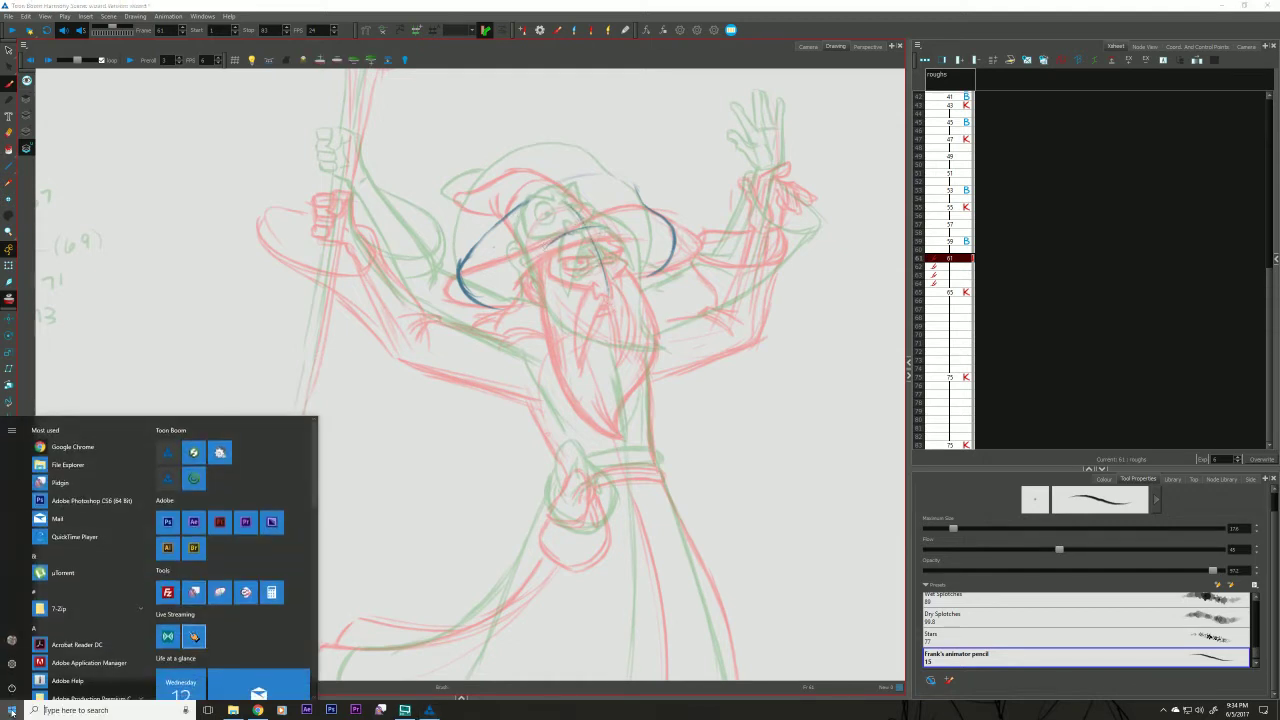
left_click(194, 636)
left_click(736, 380)
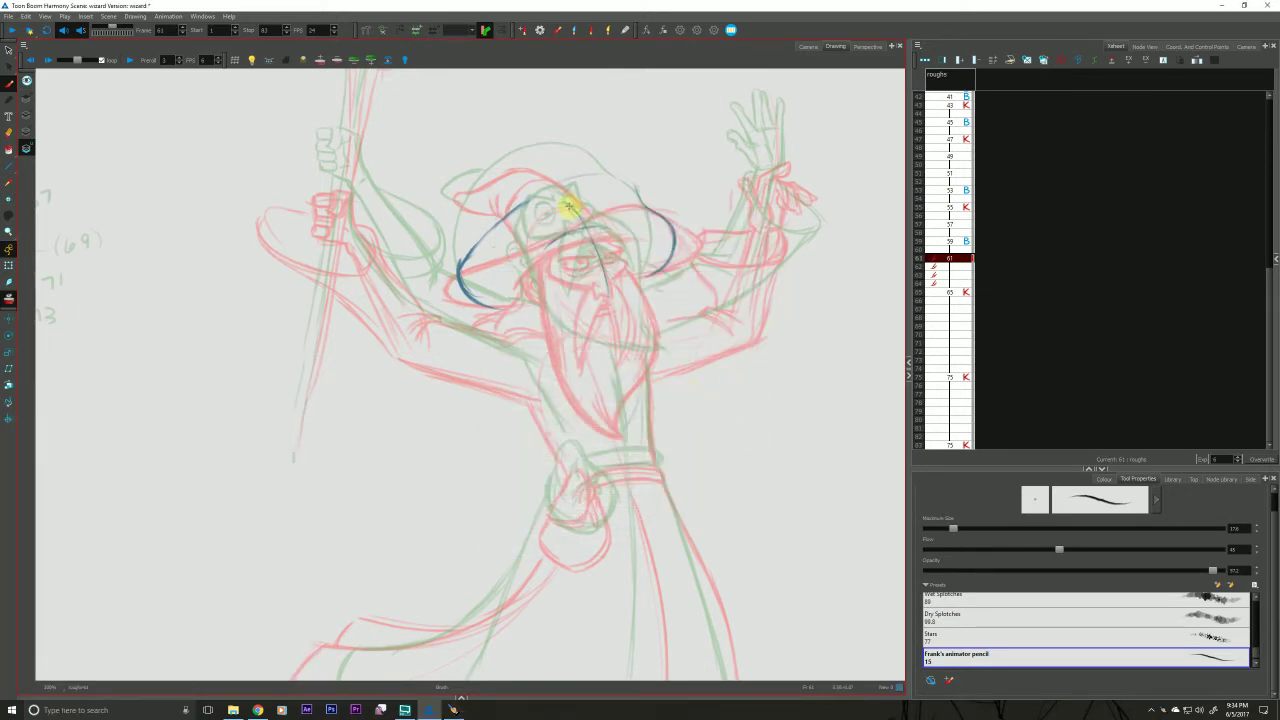
Sketch the wizard's near beard edge on frame 61, curving from the cheek down to the beard's tip.
key("f")
key("g")
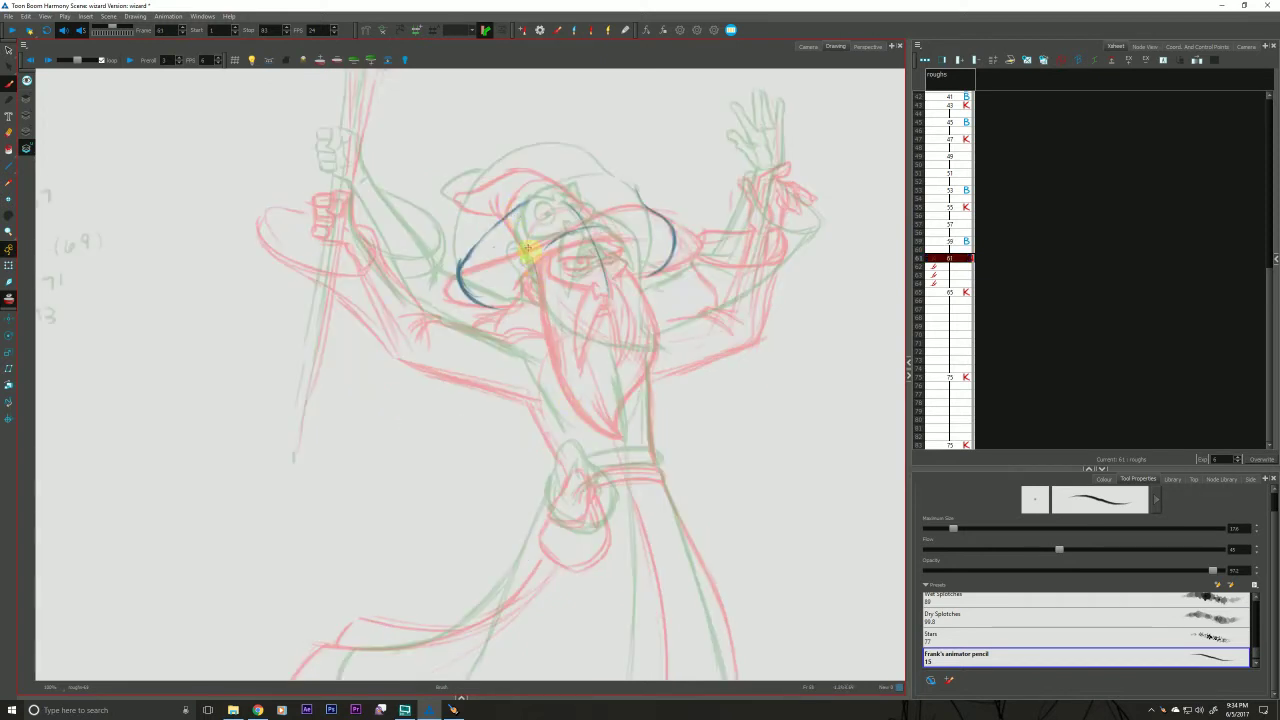
left_click_drag(540, 284, 571, 365)
left_click_drag(542, 308, 618, 403)
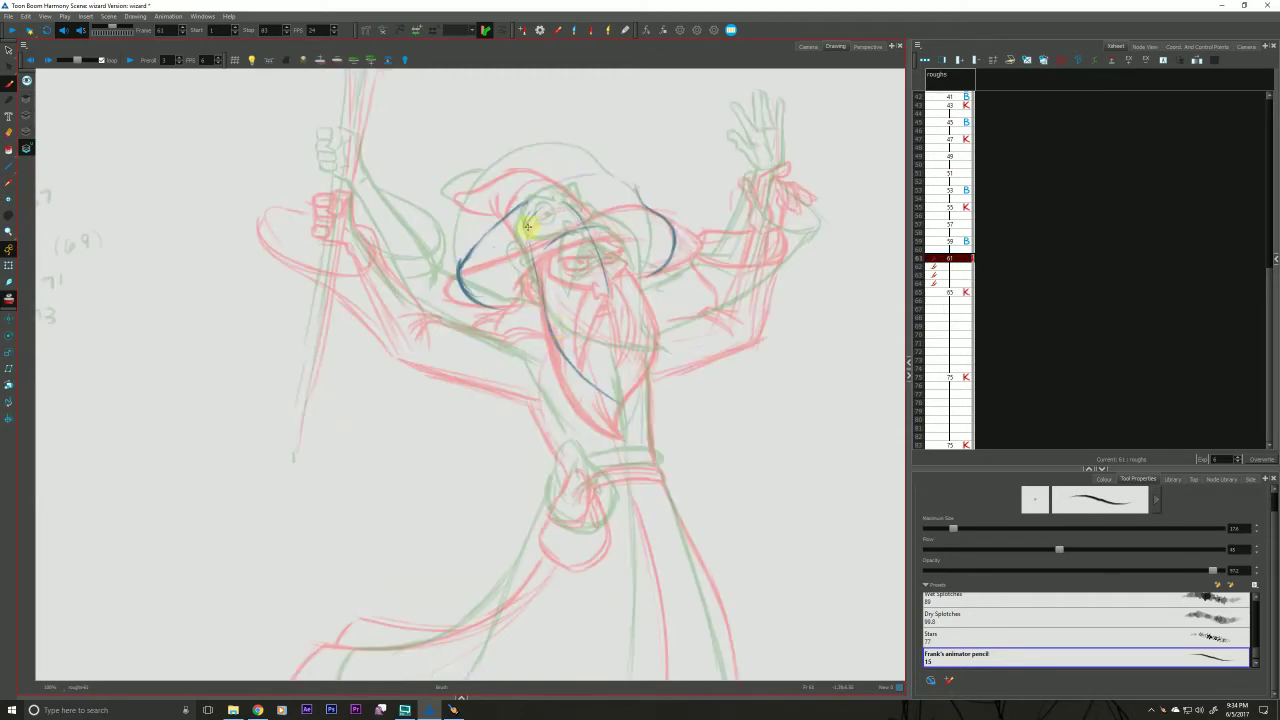
Sketch the rounded top of the head and the brow corner, and draw the far beard edge up from the tip.
mouse_move(526, 217)
left_mouse_down()
mouse_move(548, 295)
mouse_move(600, 209)
mouse_move(571, 200)
mouse_move(600, 212)
mouse_move(612, 248)
left_mouse_up()
left_click_drag(594, 206, 608, 266)
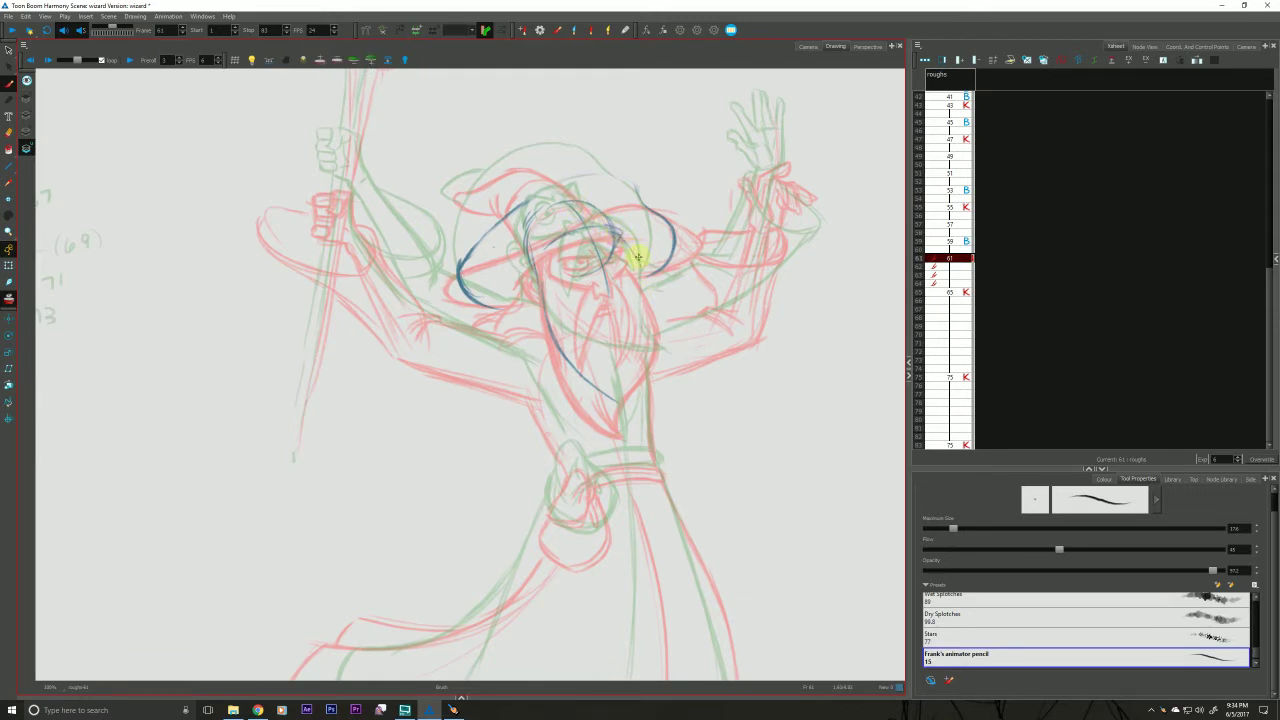
left_click_drag(624, 394, 656, 272)
Add a short brow stroke to the face on frame 61, checking it against the neighbouring drawings 59 and 65.
key("f")
key("g")
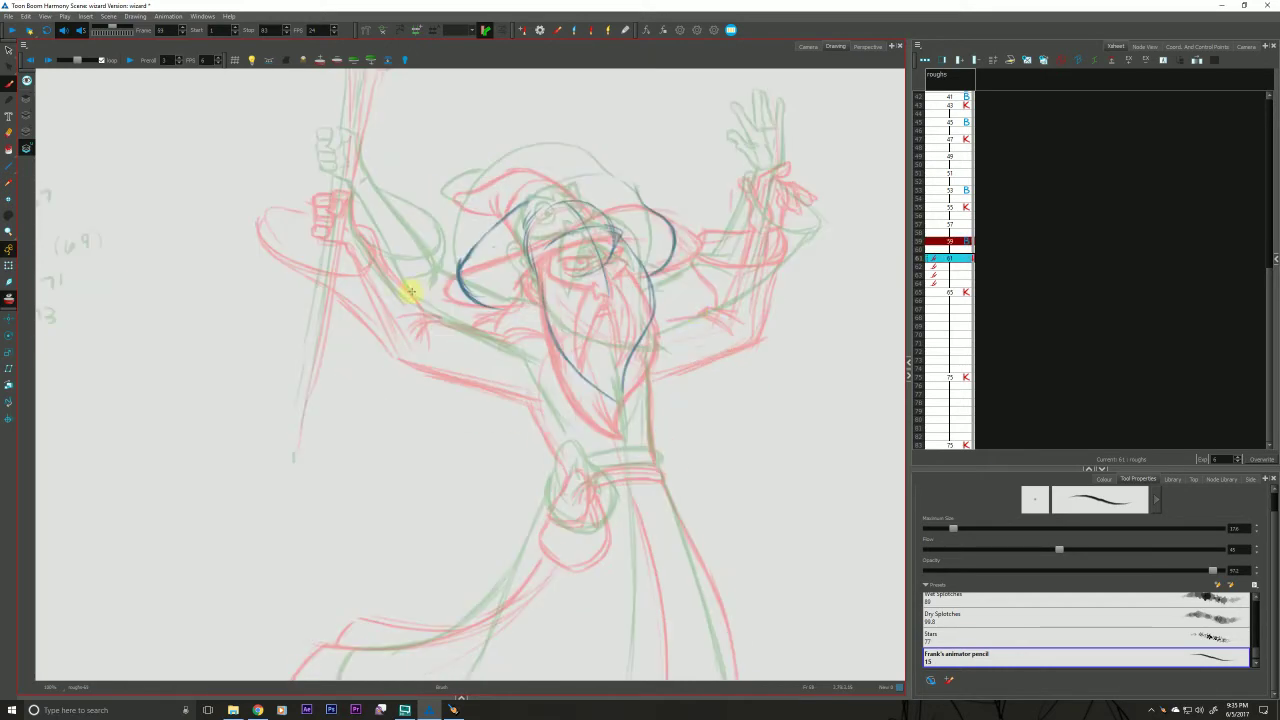
key("f")
key("g")
key("f")
key("g")
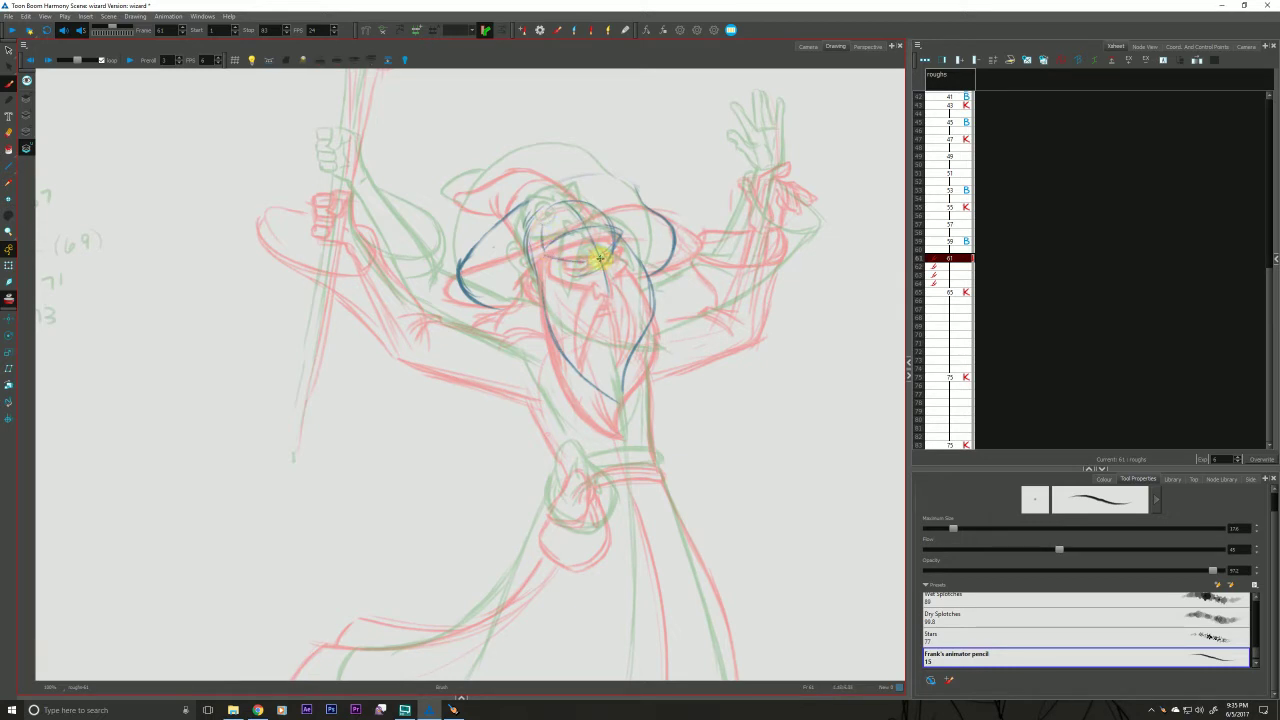
left_click_drag(603, 213, 607, 229)
key("g")
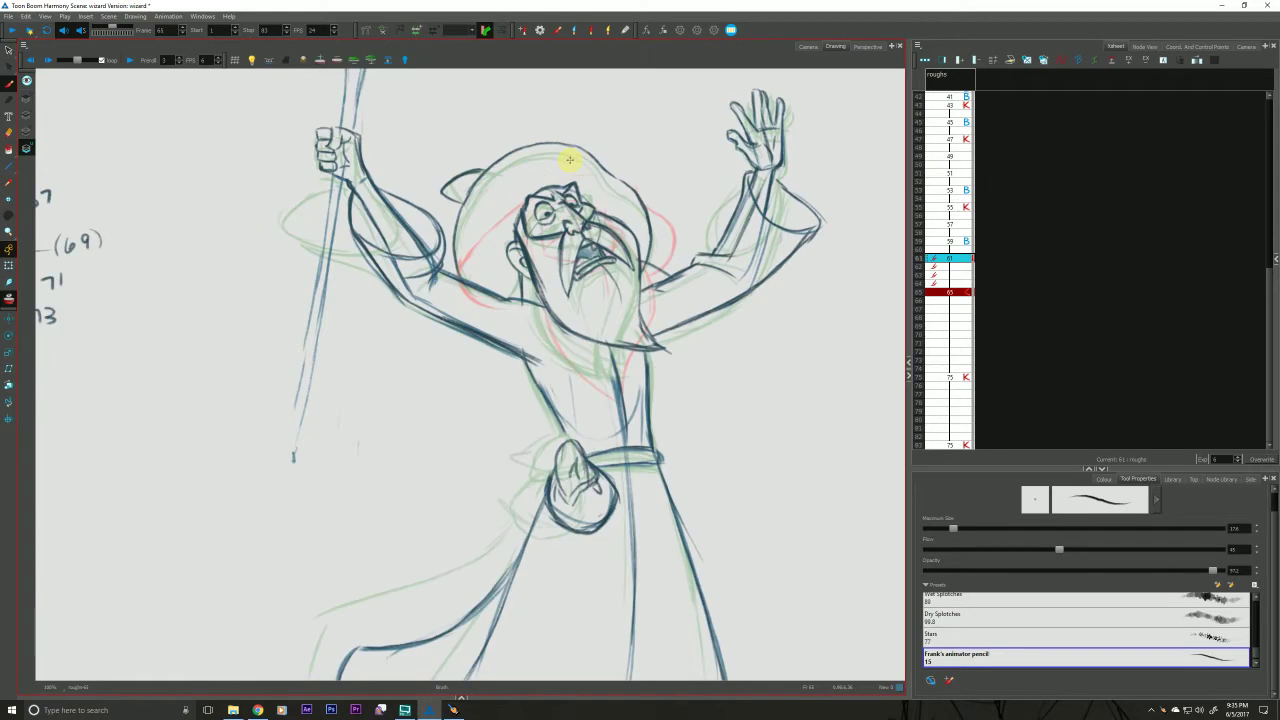
key("f")
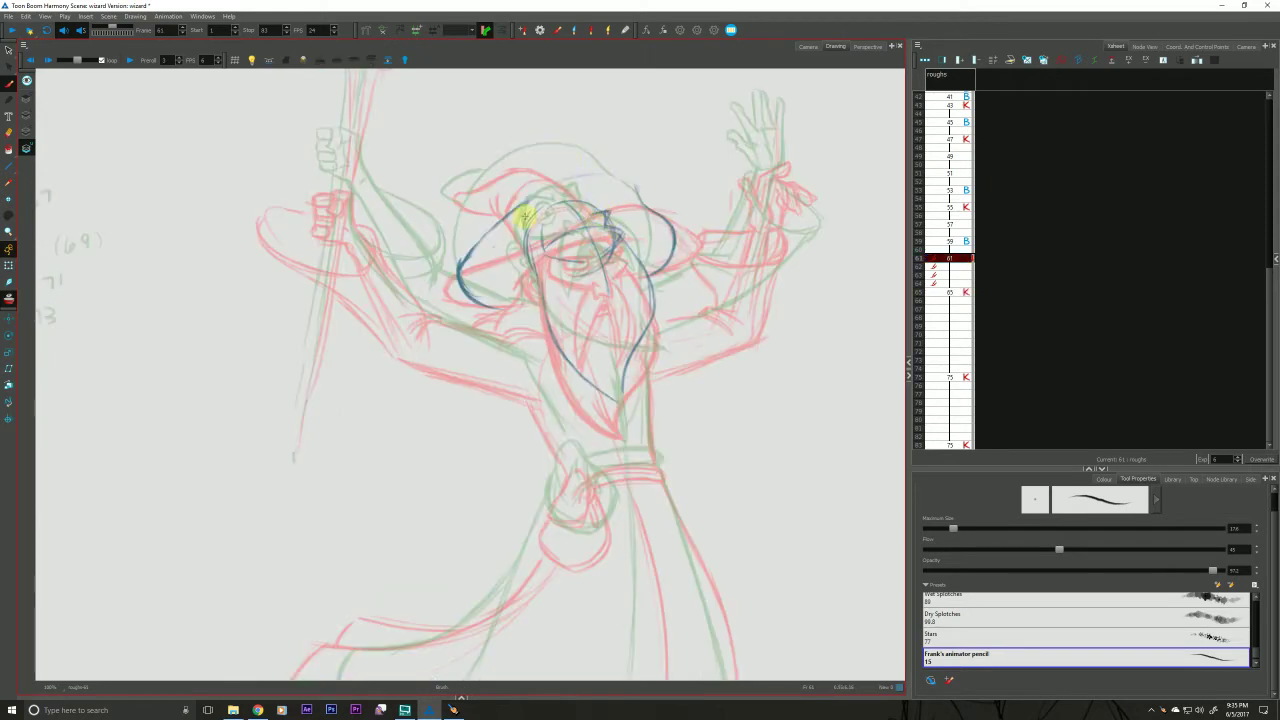
Sketch the face's centre line down from the brow and rough in the eye area on frame 61.
key("comma")
key("comma")
key("period")
key("period")
mouse_move(583, 220)
left_mouse_down()
mouse_move(536, 232)
mouse_move(540, 218)
mouse_move(546, 257)
mouse_move(539, 228)
mouse_move(606, 306)
left_mouse_up()
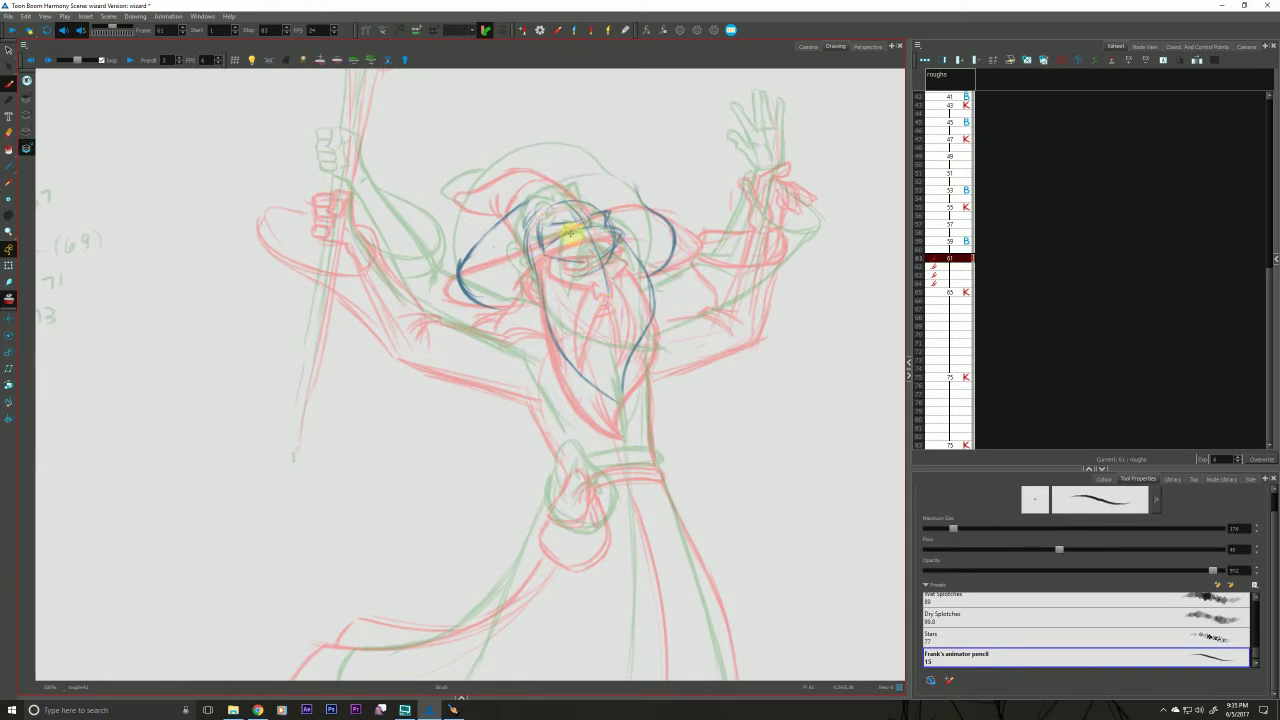
mouse_move(578, 224)
left_mouse_down()
mouse_move(554, 229)
mouse_move(594, 222)
mouse_move(597, 266)
left_mouse_up()
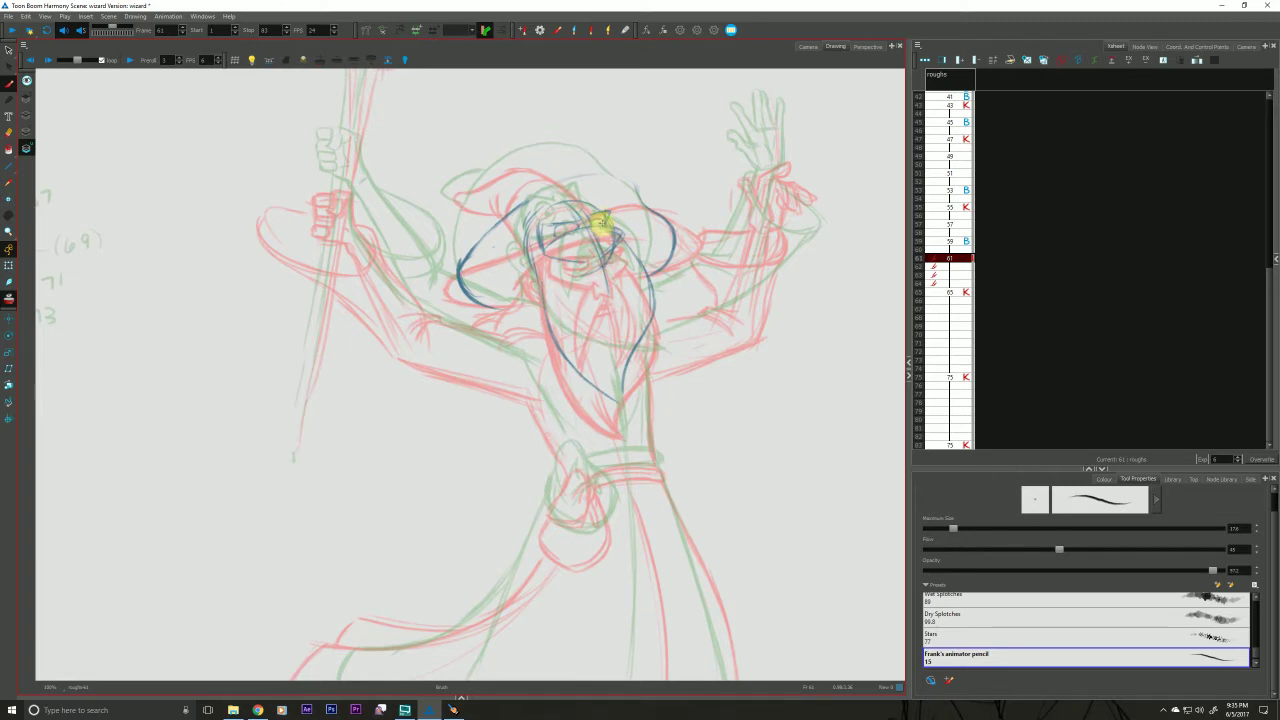
Flip between drawings 59, 61 and 65 to compare the placement of the wizard's face.
key("g")
key("f")
key("g")
key("f")
key("g")
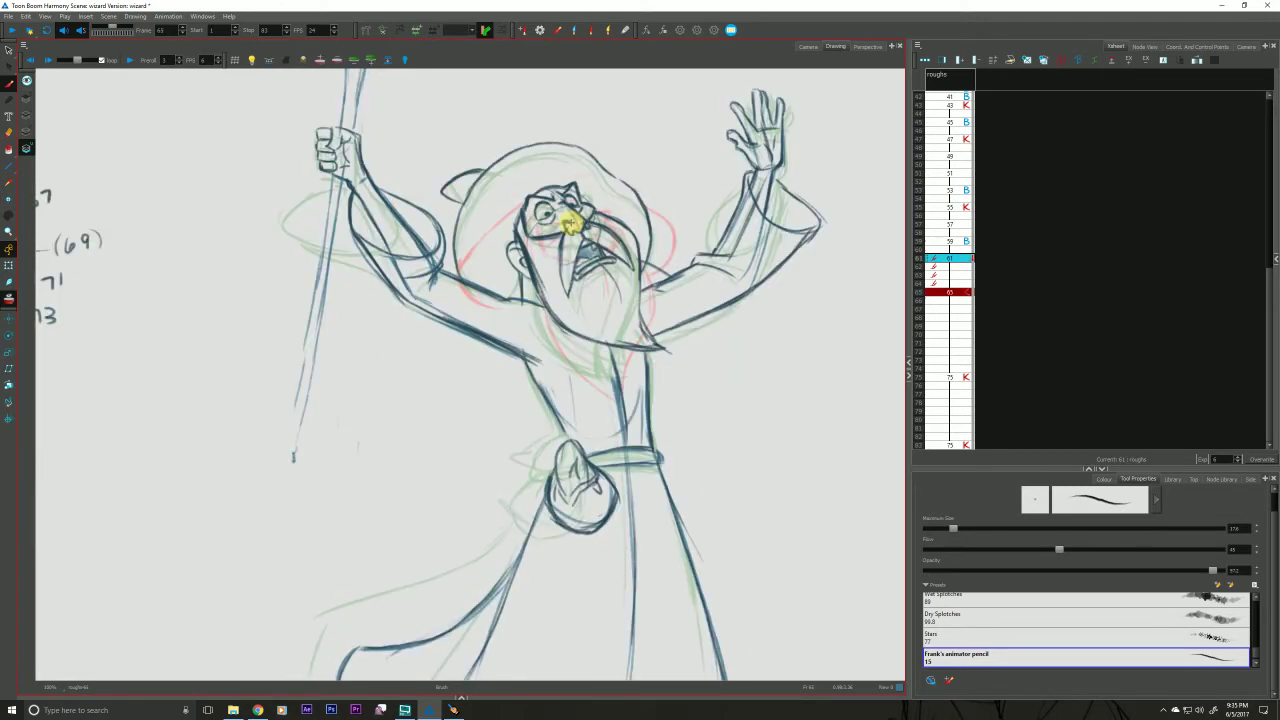
key("f")
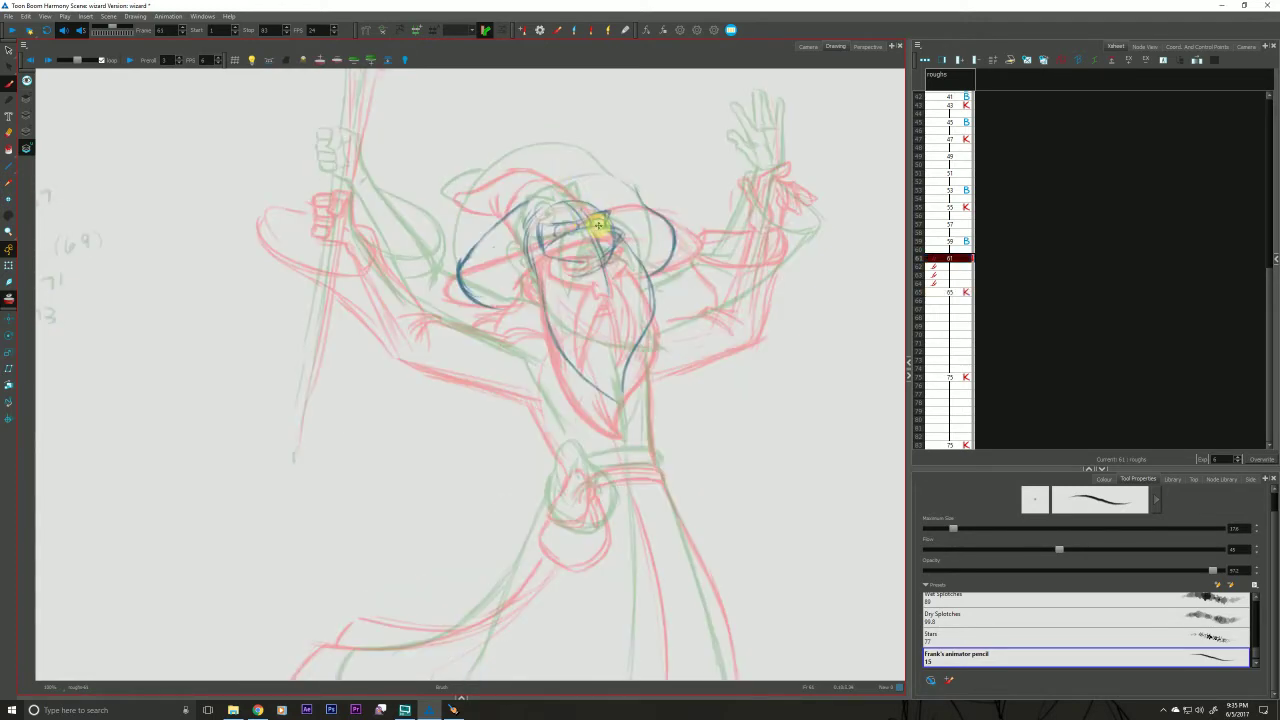
key("g")
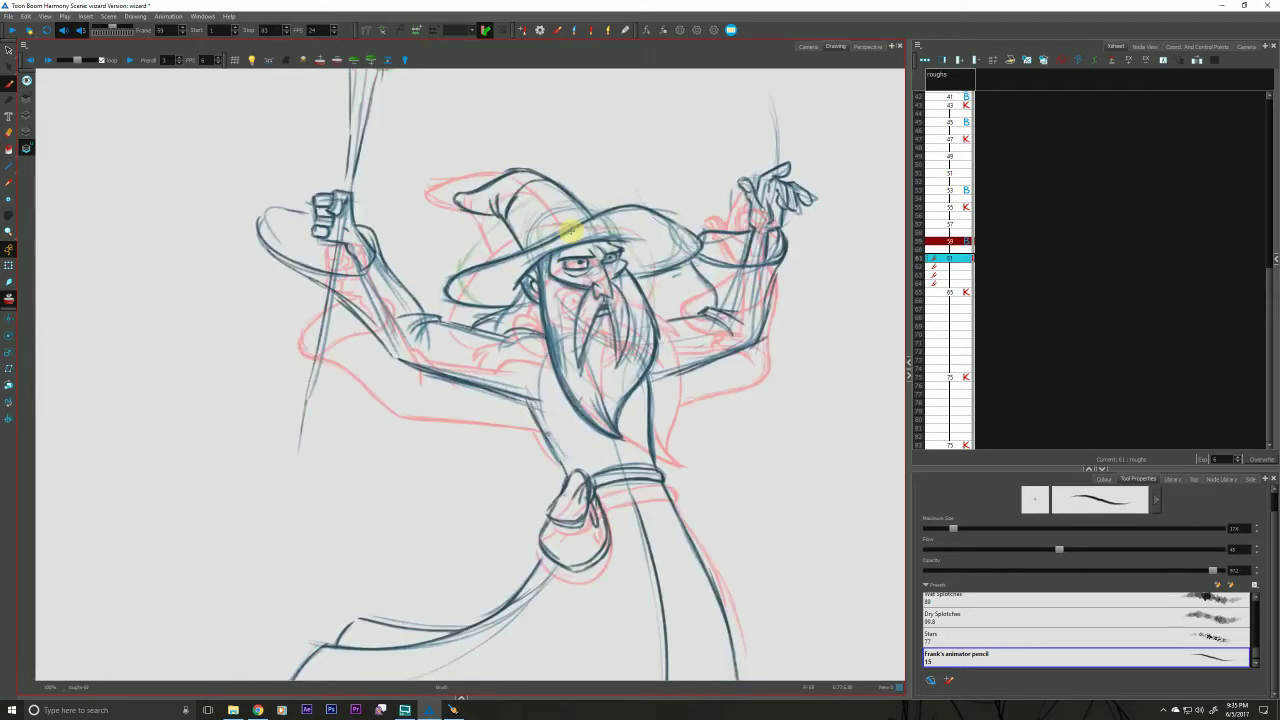
key("f")
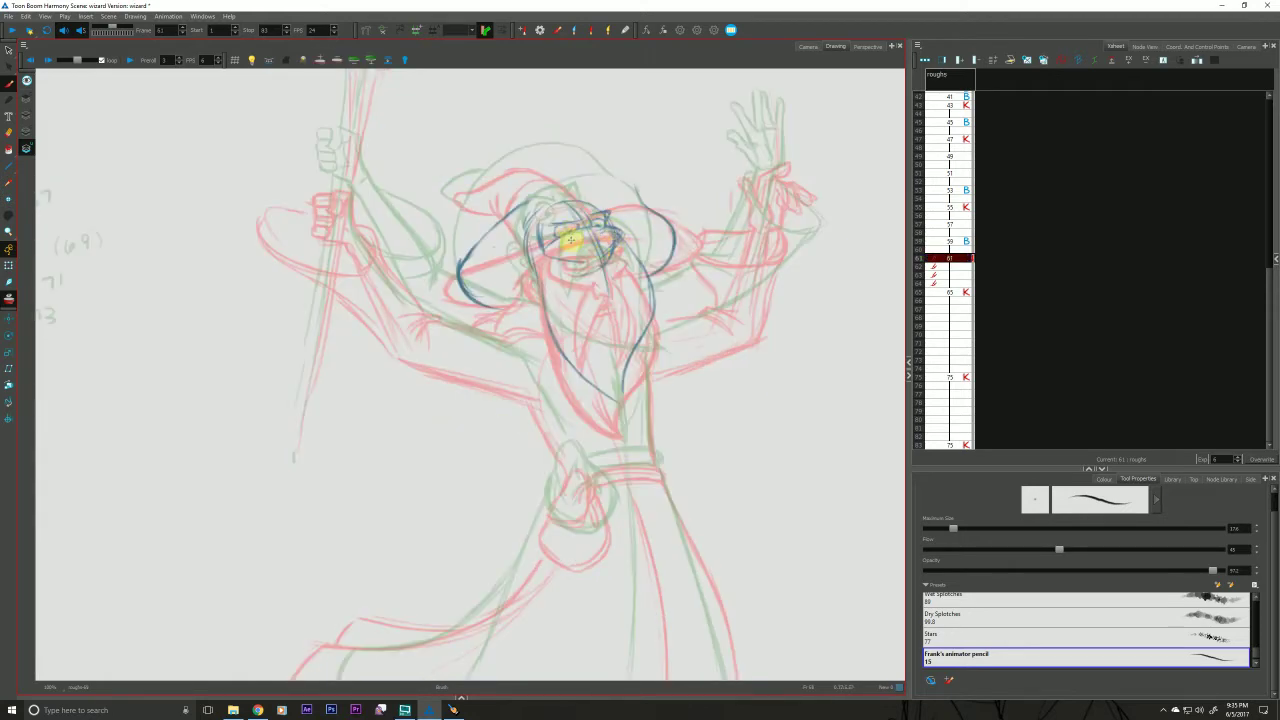
key("g")
key("f")
key("g")
key("f")
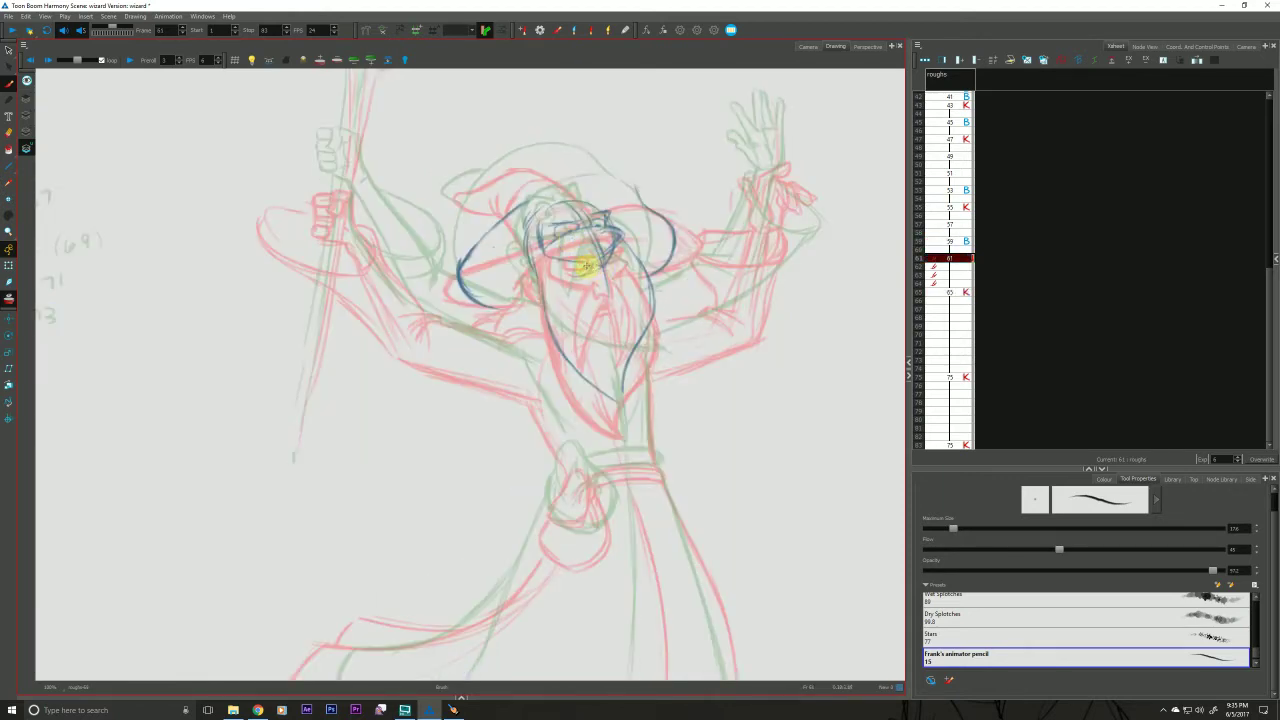
Sketch the nose base, moustache and mouth on frame 61, checking them against neighbouring drawing 59.
left_click_drag(588, 266, 601, 270)
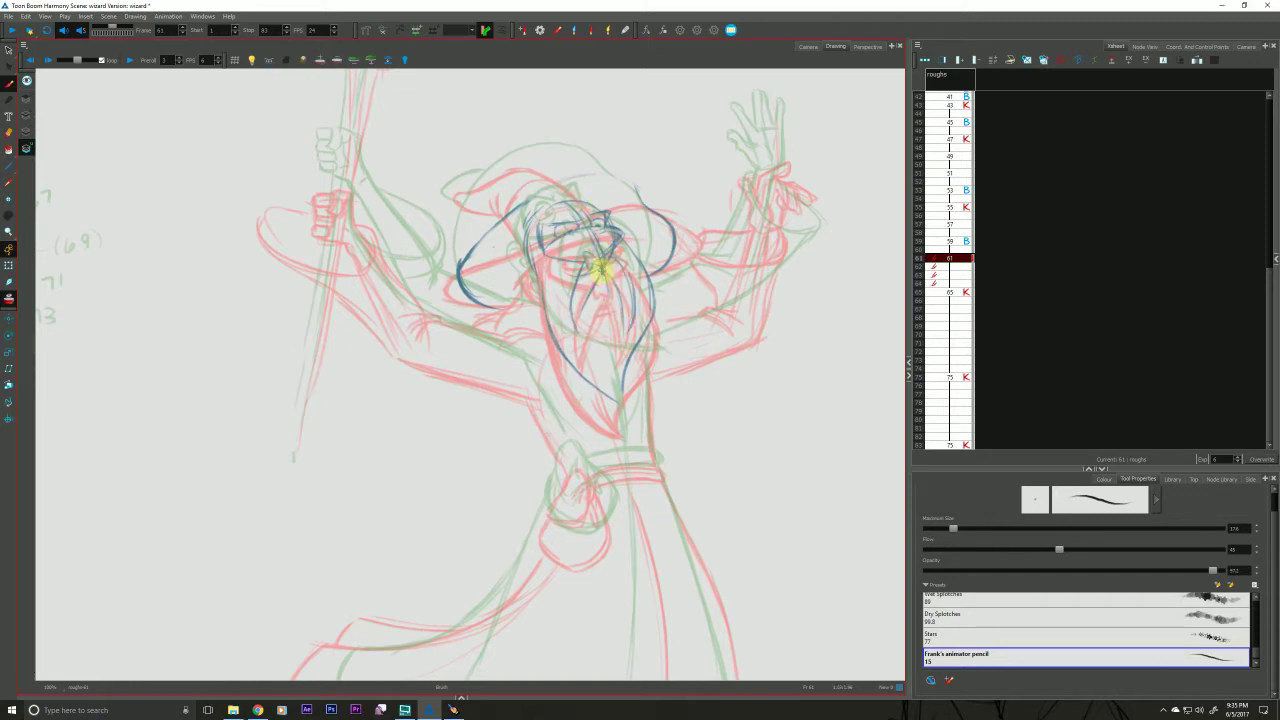
left_click_drag(600, 268, 621, 326)
key("f")
key("g")
key("f")
key("g")
key("f")
key("g")
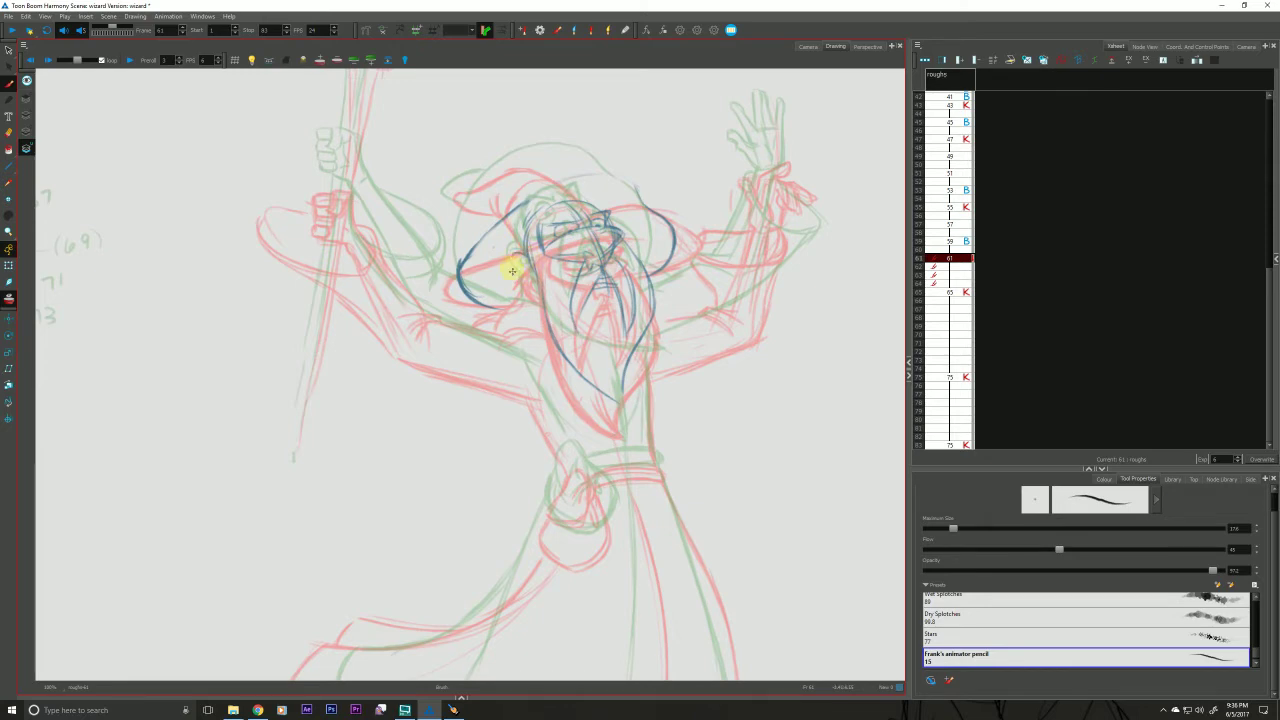
Rough in the ear and the upper curve of the hat brim on frame 61, flipping against drawing 59.
key("f")
key("g")
key("f")
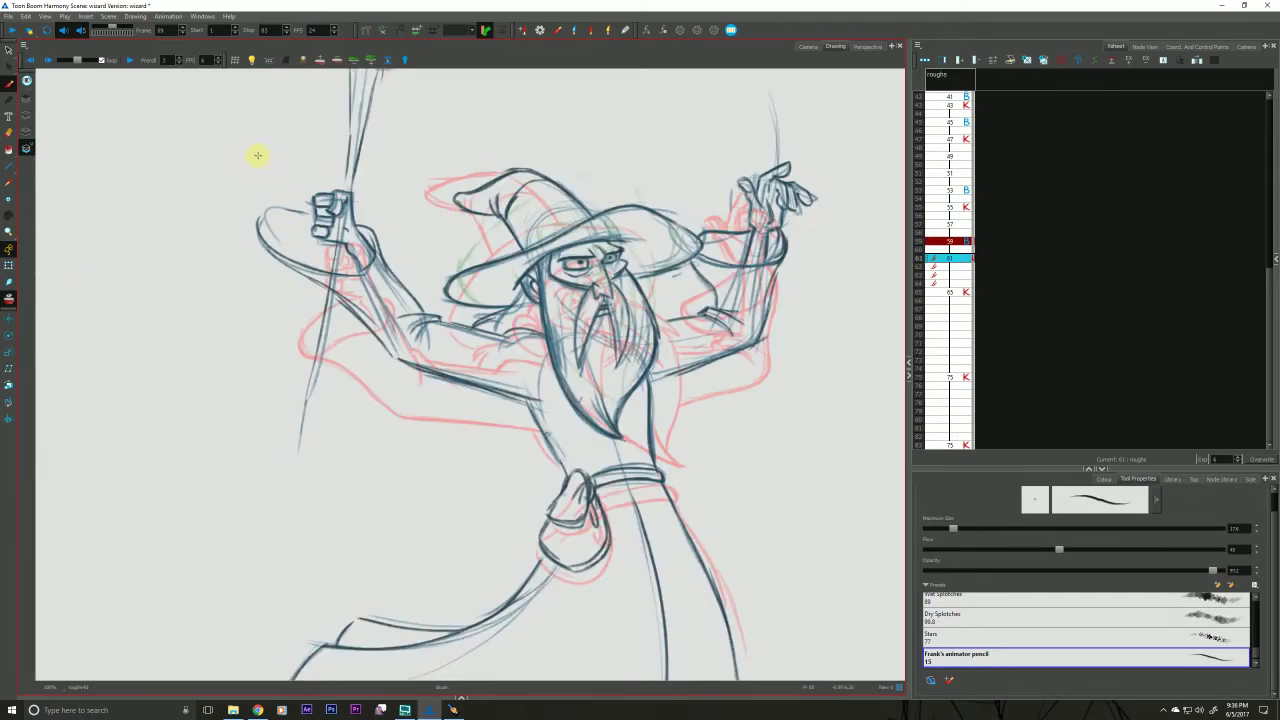
key("g")
key("f")
key("g")
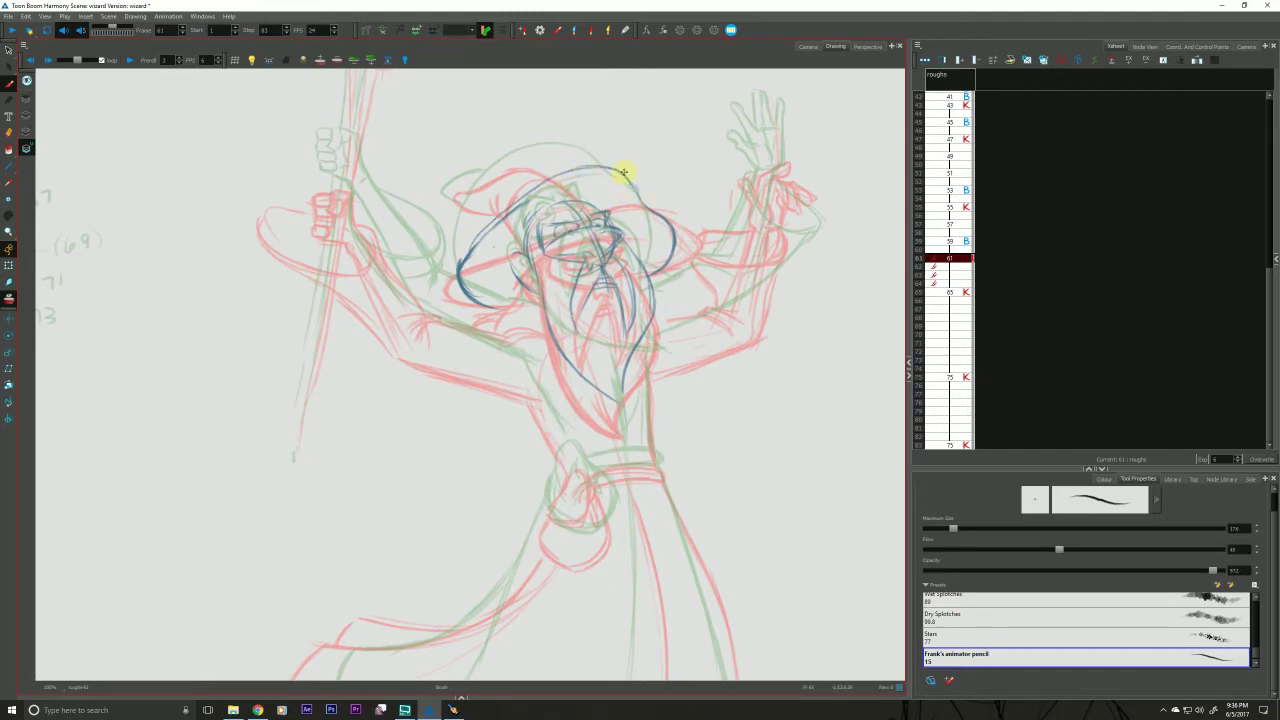
Sketch the hat's bent, pointed crown on frame 61, checking it against drawing 59.
key("f")
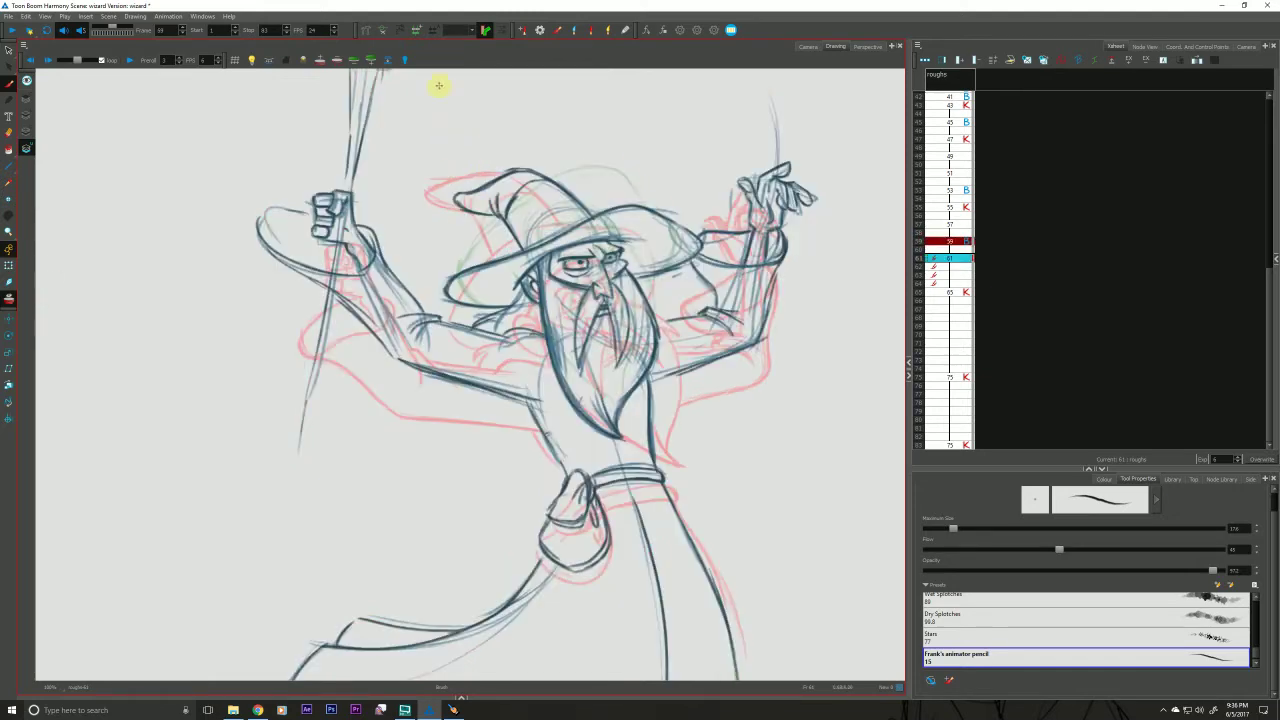
key("g")
left_click_drag(537, 172, 487, 161)
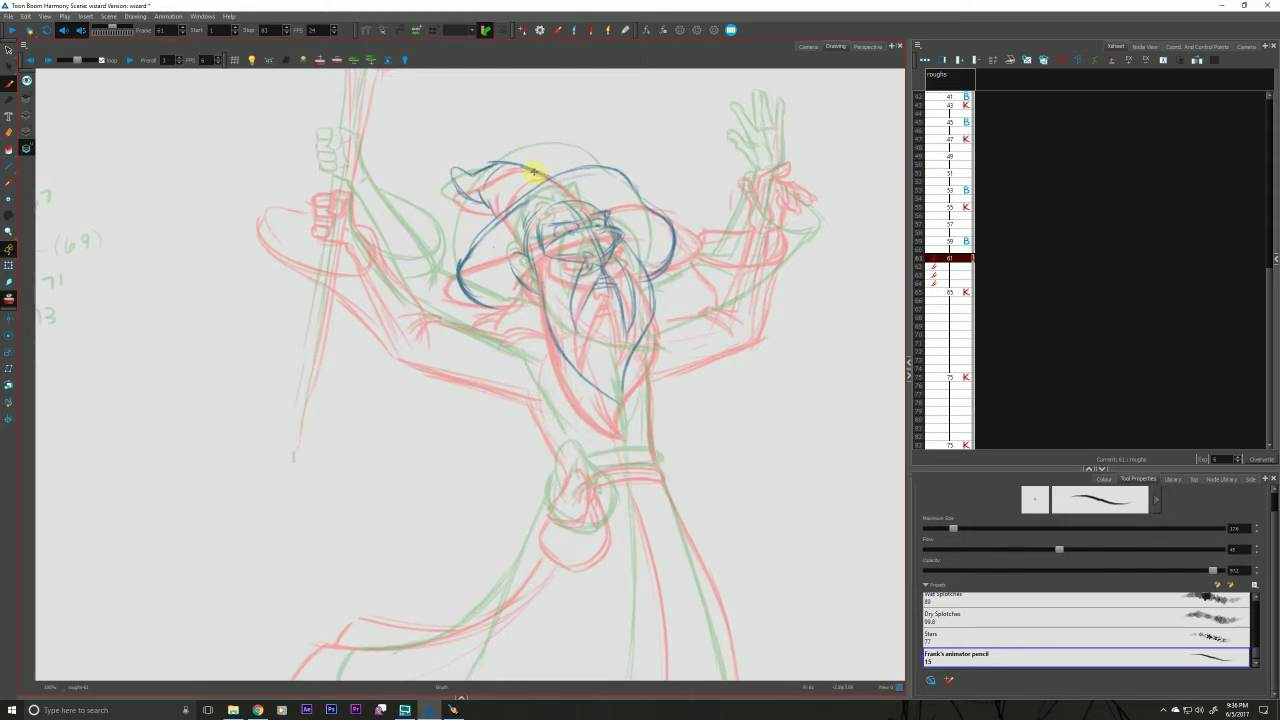
key("f")
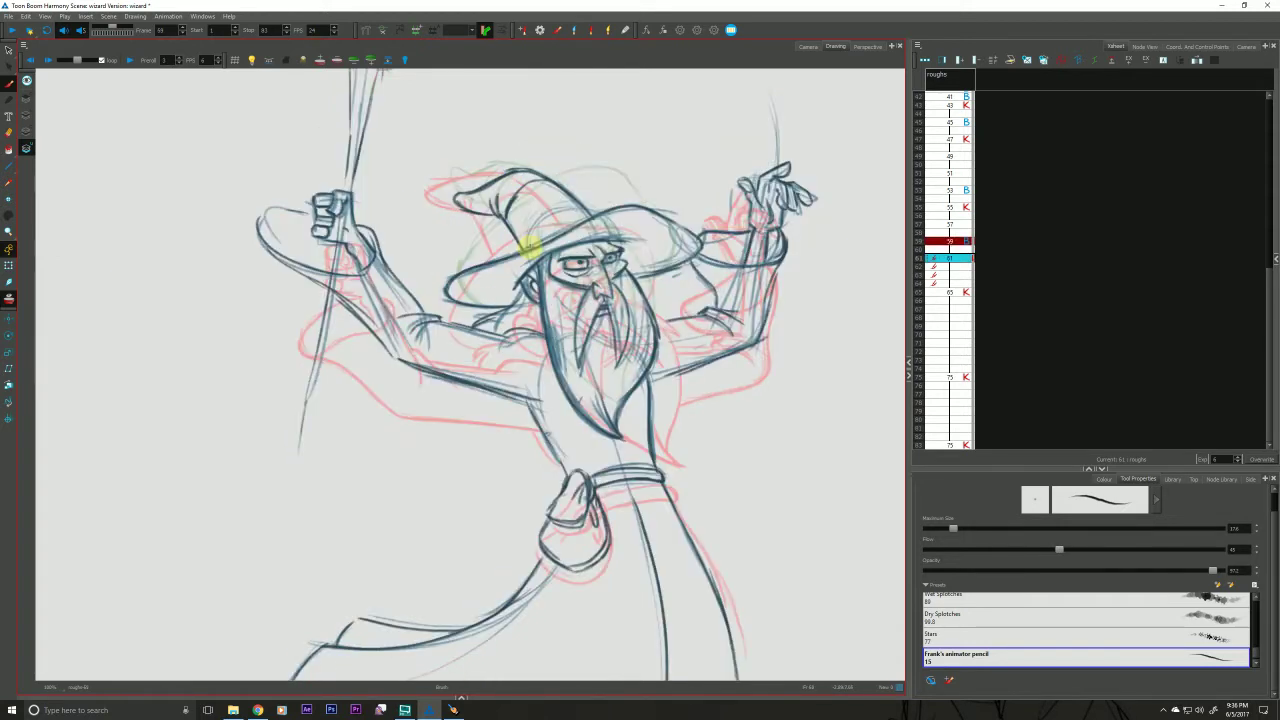
key("g")
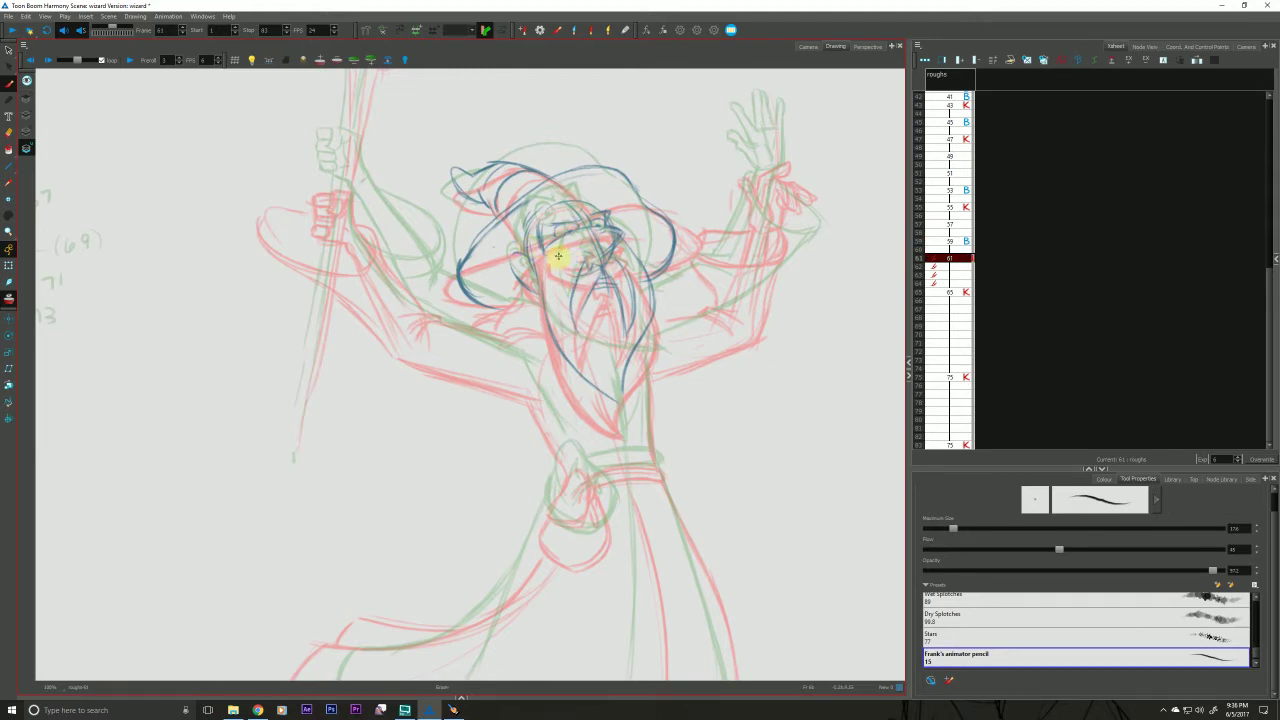
Add drawings 59, 61 and 65 from the roughs column to Shift and Trace, with drawing 61 active.
left_click(950, 292)
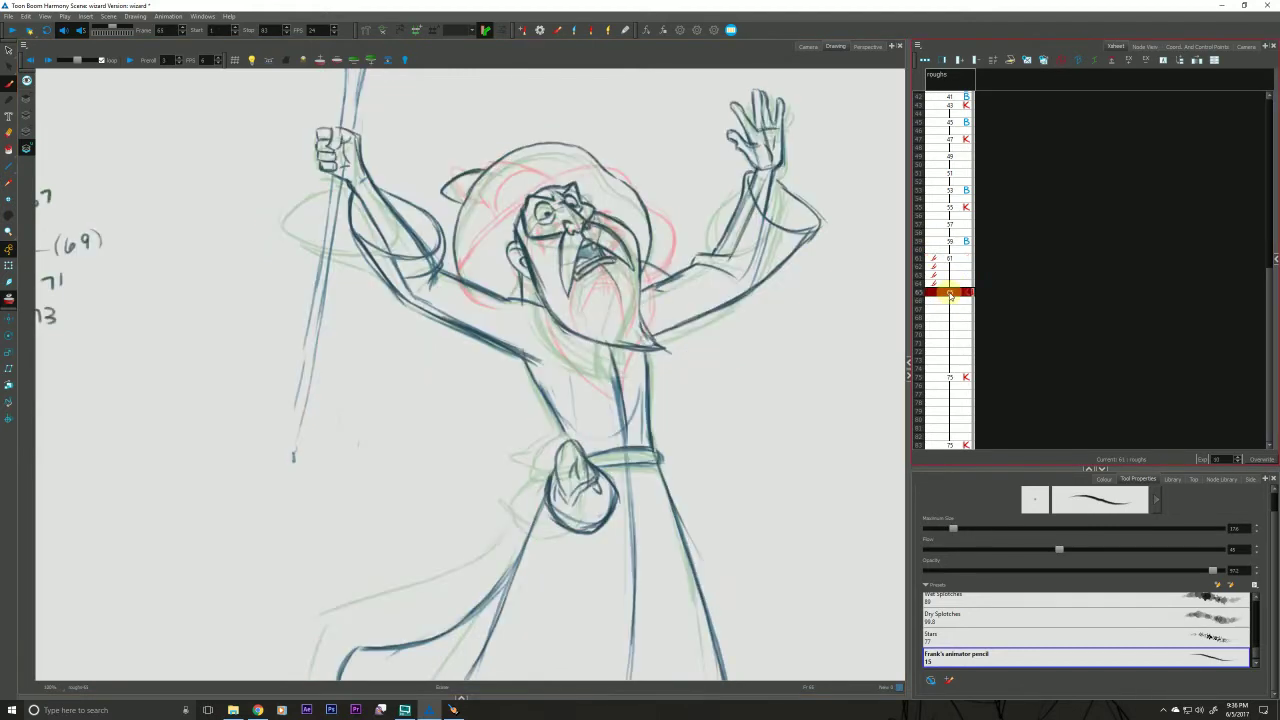
left_click(950, 259)
left_click(950, 242)
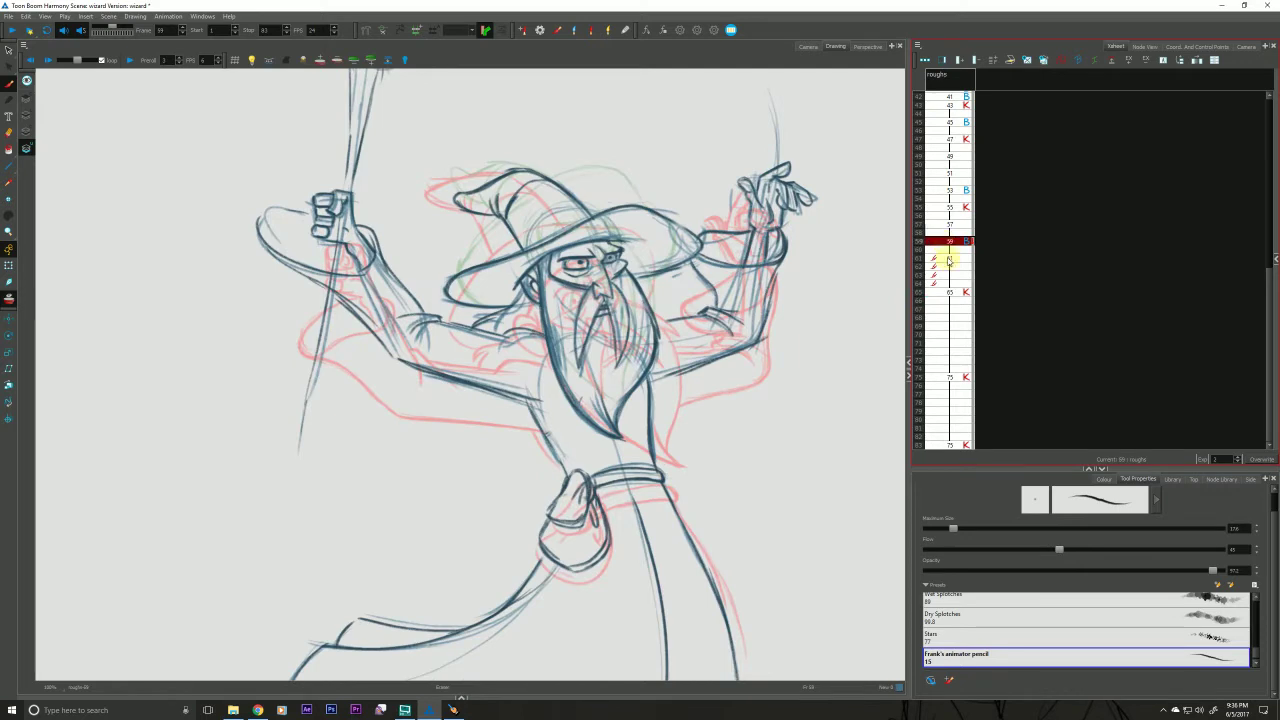
left_click(948, 260)
left_click(949, 241, "alt+shift")
left_click(949, 259, "alt+shift")
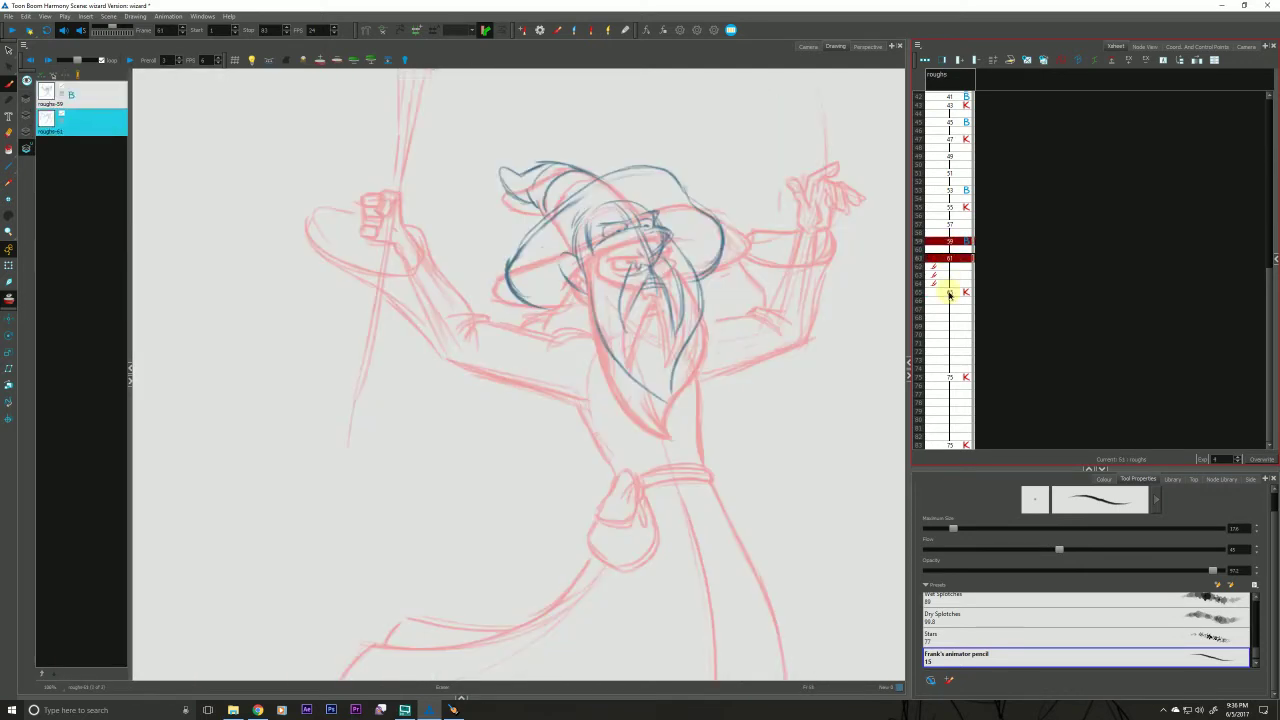
left_click(951, 293, "alt+shift")
left_click(78, 122)
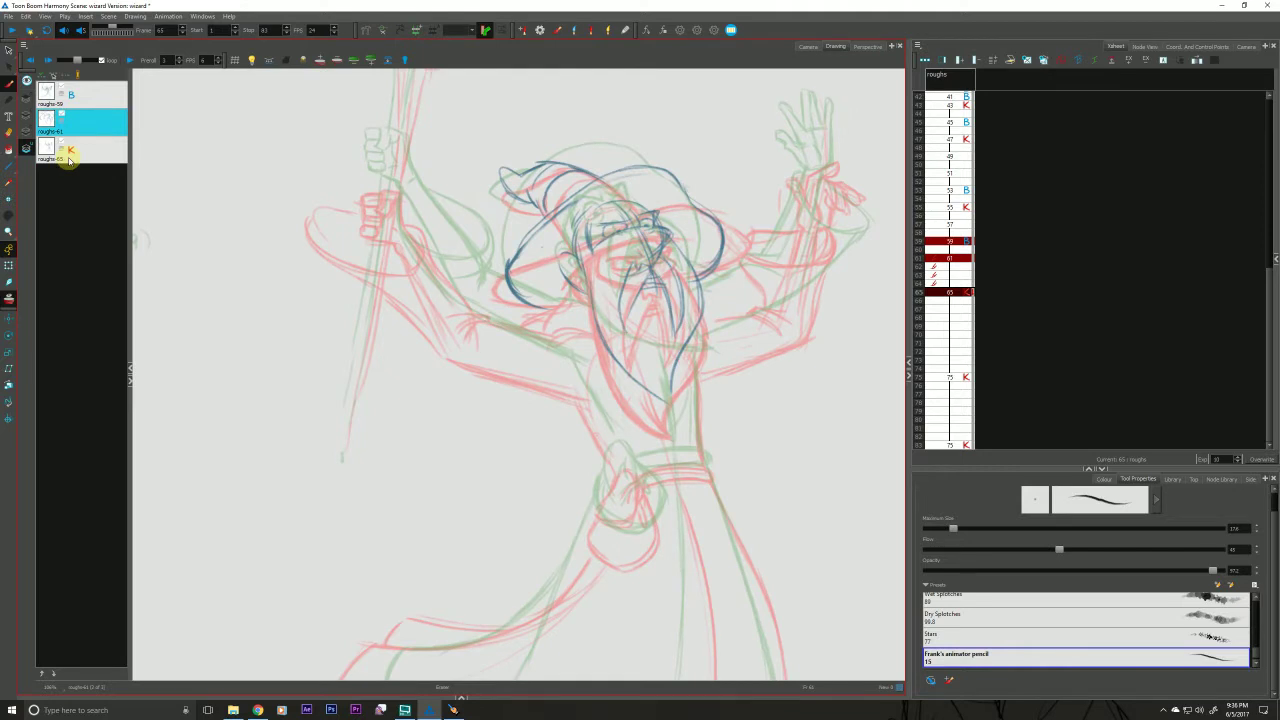
Show the Shift and Trace pegs, then rotate and shift drawing 61 so its head overlays the head on drawing 59.
left_click(46, 75)
mouse_move(518, 629)
left_mouse_down()
mouse_move(523, 645)
mouse_move(509, 647)
left_mouse_up()
left_click_drag(283, 640, 289, 606)
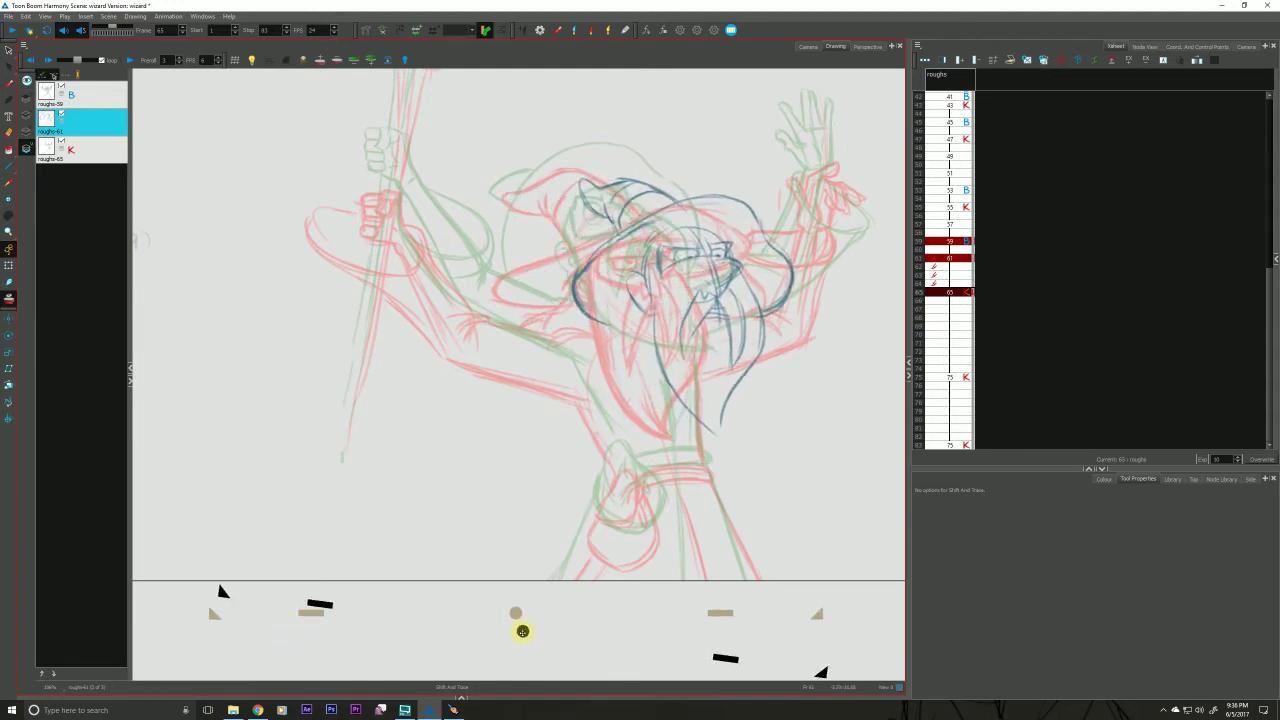
mouse_move(523, 629)
left_mouse_down()
mouse_move(474, 629)
mouse_move(494, 631)
left_mouse_up()
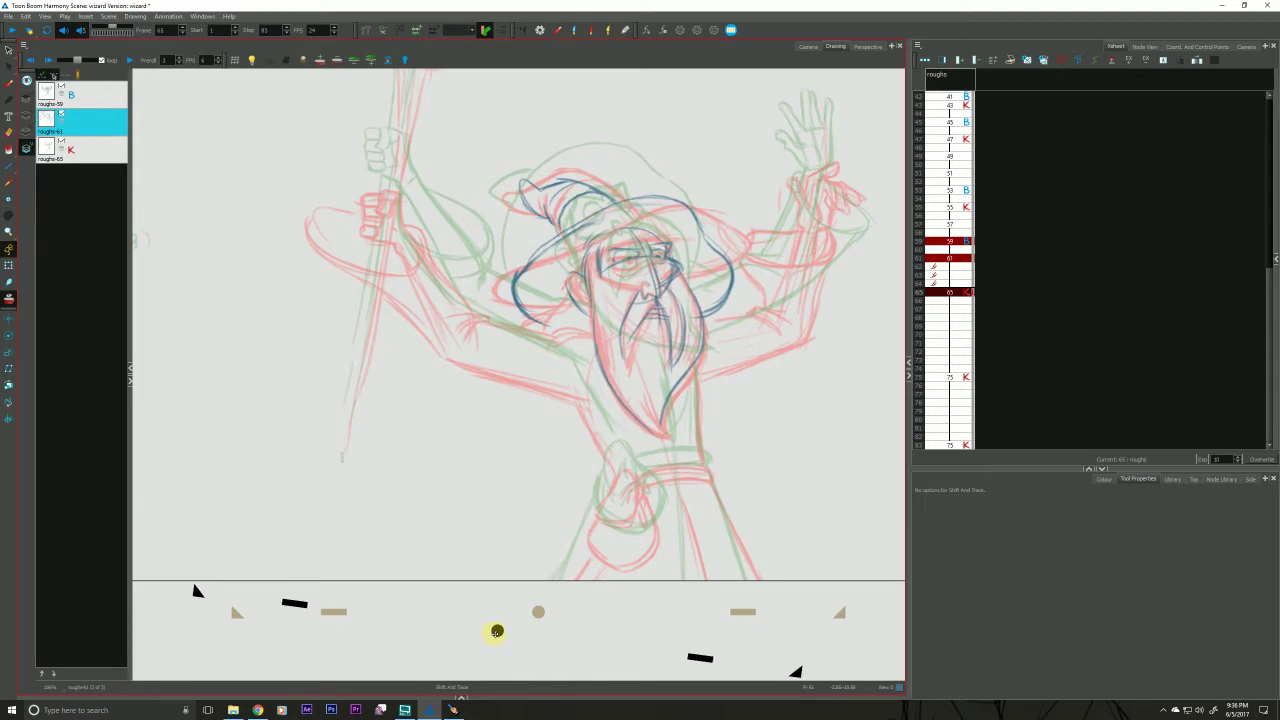
Shift drawing 65 down towards the head on drawing 61, and extend the onion skin back to drawing 59.
left_click(81, 150)
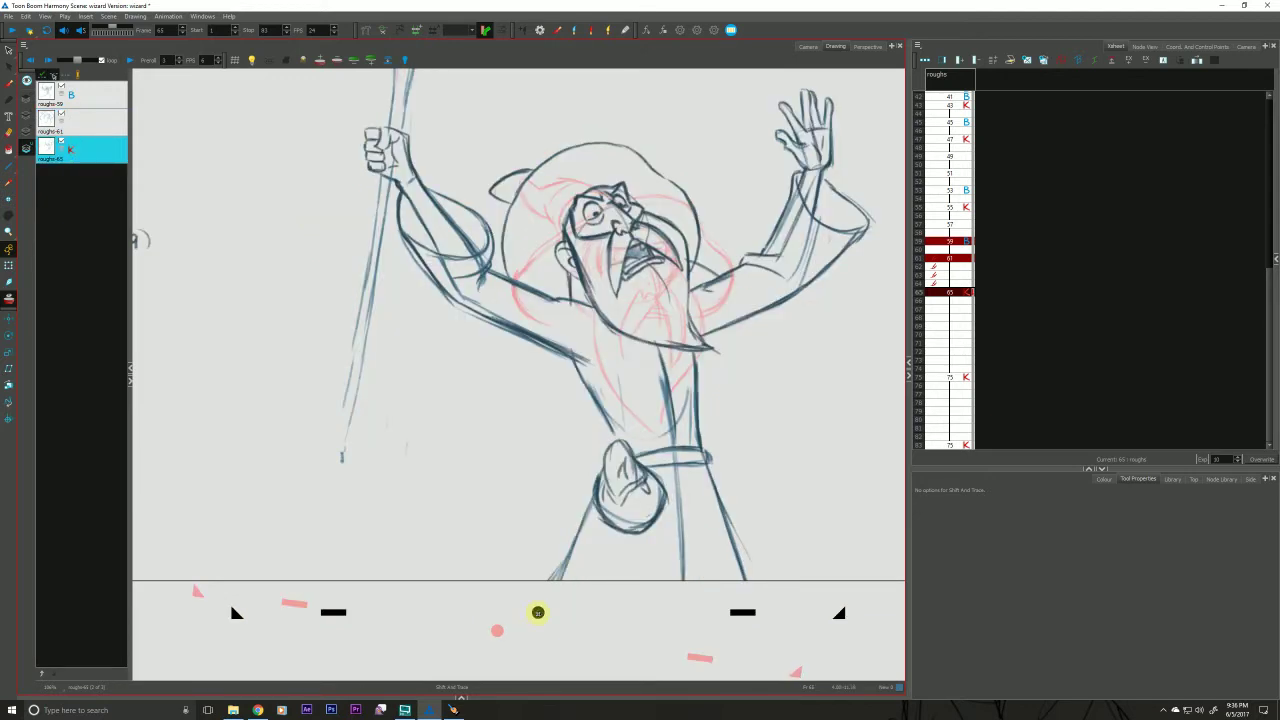
left_click_drag(537, 611, 541, 642)
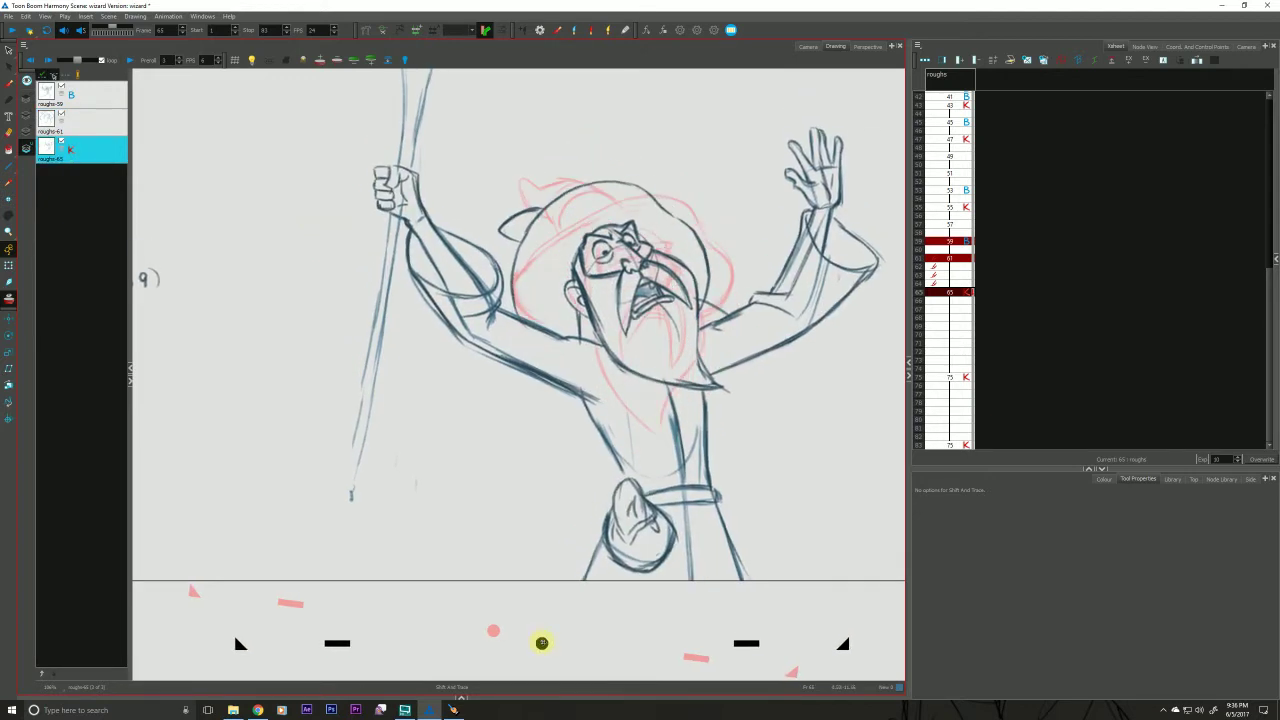
left_click(321, 59)
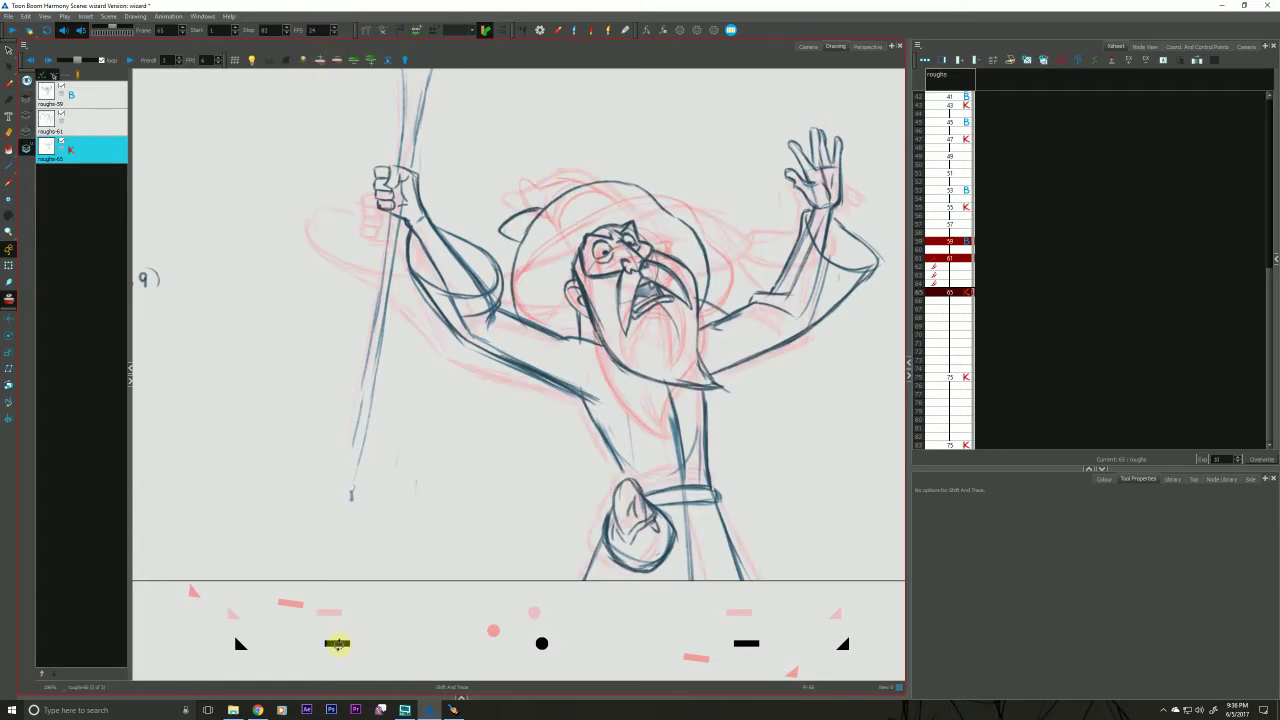
Rotate and reposition drawing 65 so its head lines up with the heads on drawings 59 and 61.
mouse_move(337, 643)
left_mouse_down()
mouse_move(337, 609)
mouse_move(352, 604)
left_mouse_up()
left_click_drag(537, 631, 521, 616)
left_click_drag(377, 601, 375, 619)
left_click_drag(523, 624, 525, 630)
left_click_drag(323, 613, 323, 604)
left_click_drag(520, 634, 500, 643)
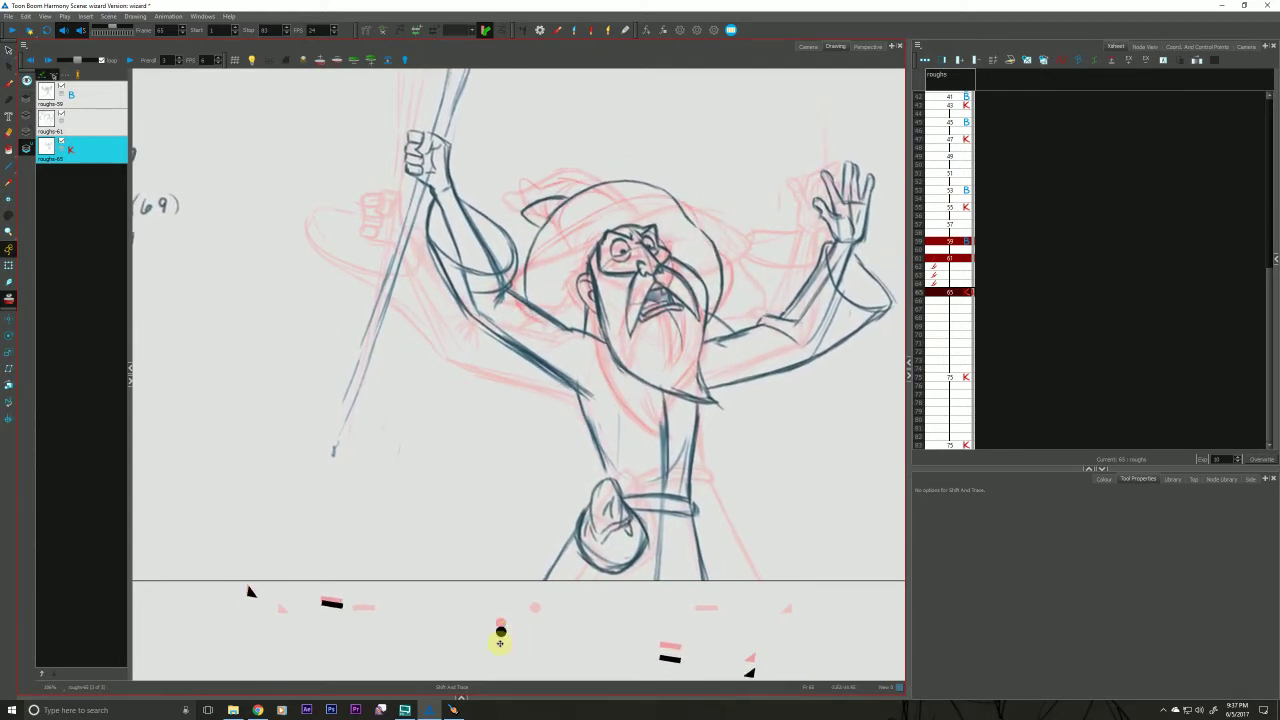
left_click_drag(331, 607, 336, 583)
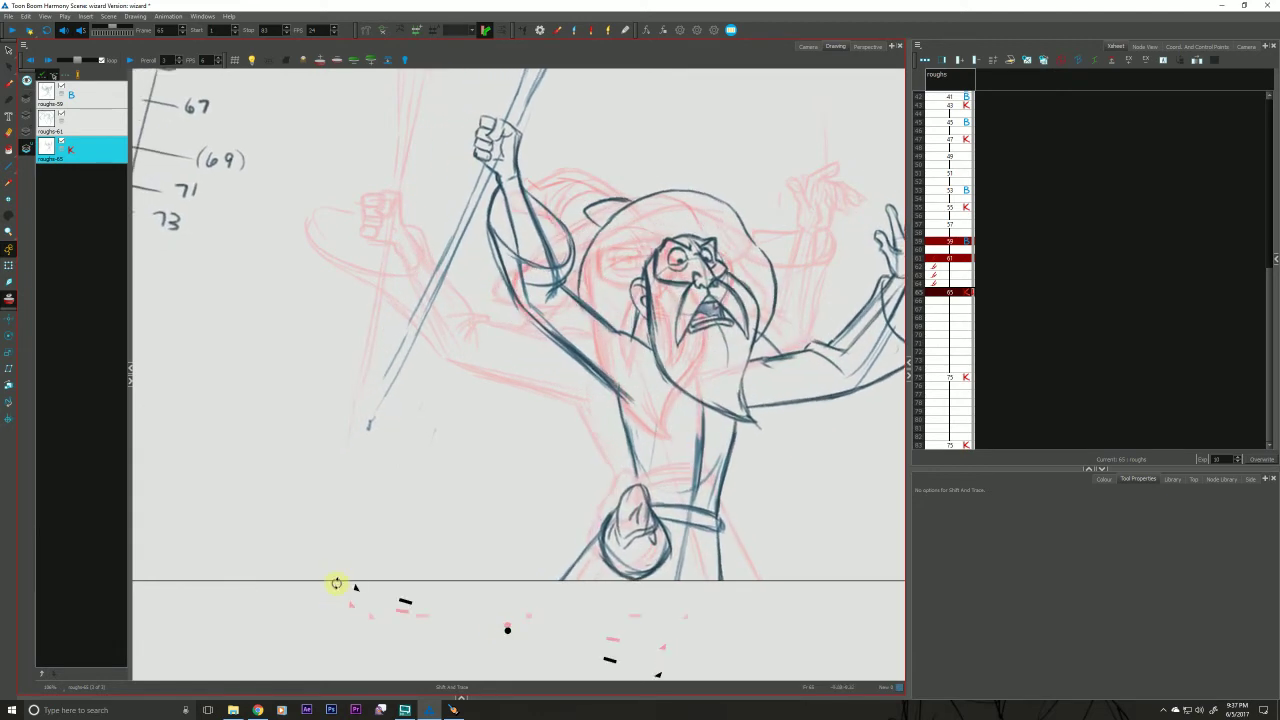
left_click_drag(508, 630, 484, 628)
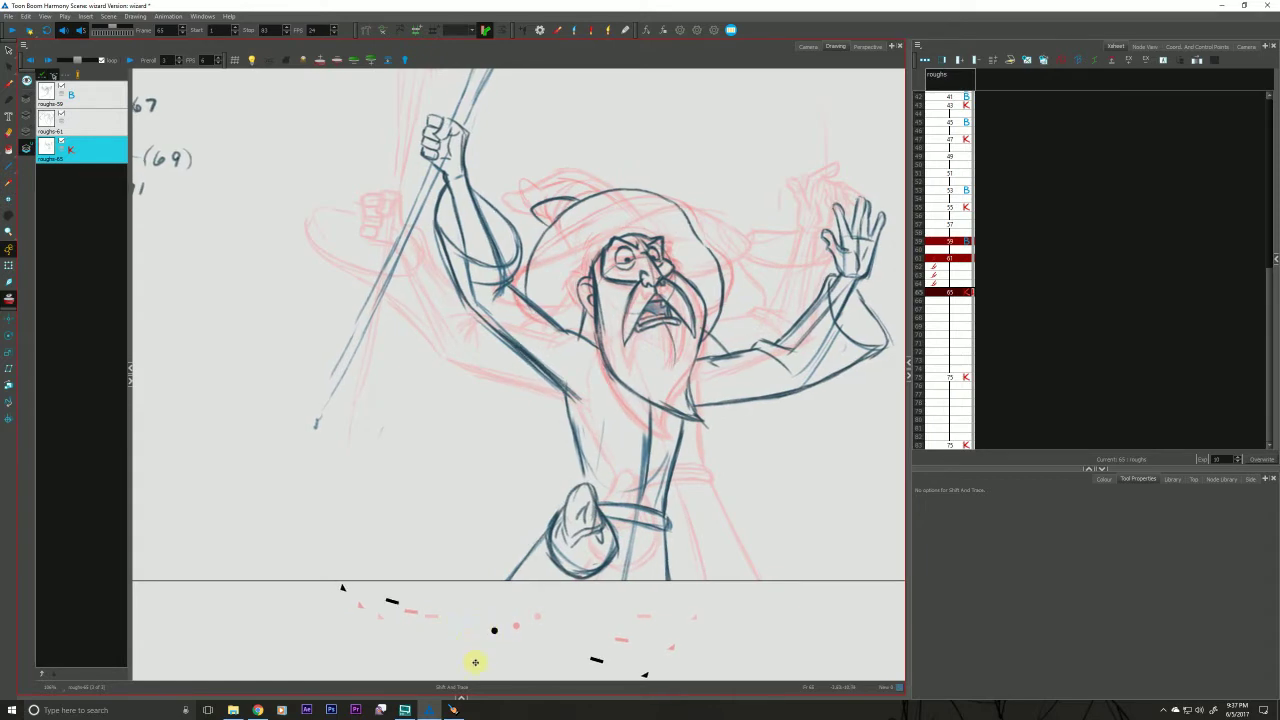
Flip through shifted drawings 59, 61 and 65 to examine how well the heads line up.
key("f")
key("f")
key("g")
key("g")
key("f")
key("f")
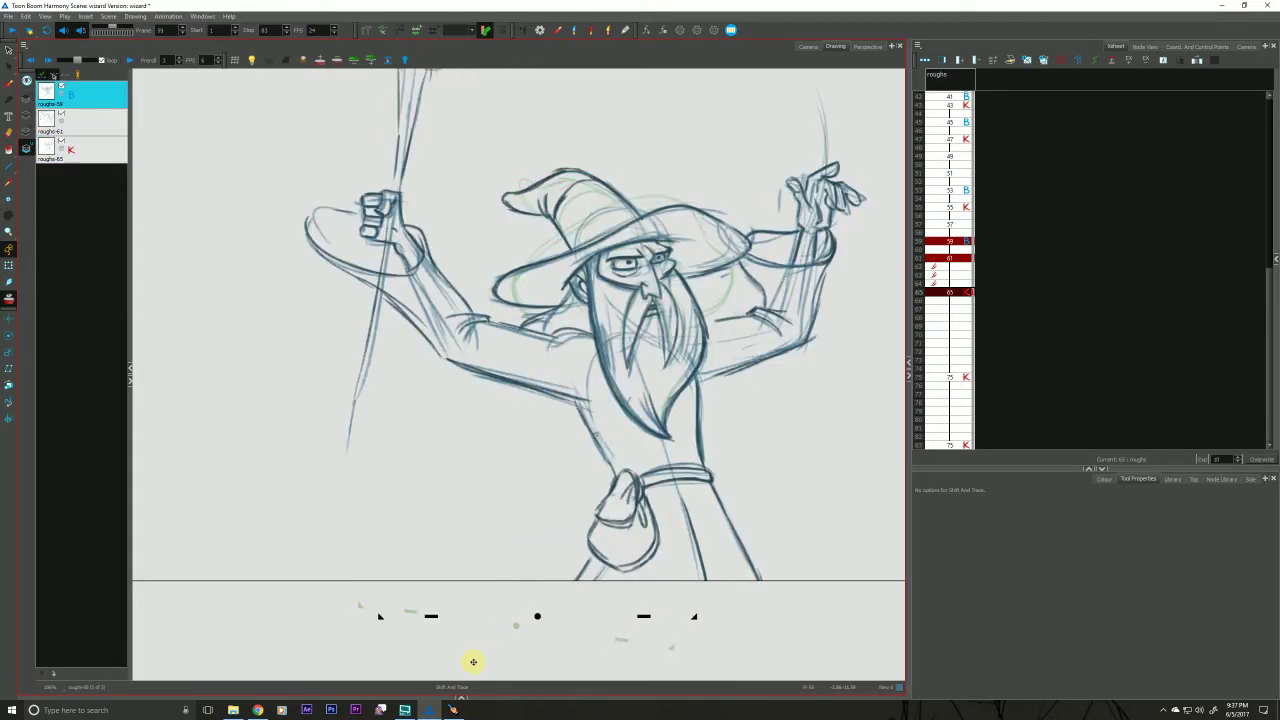
key("Down")
key("Down")
key("Up")
key("Up")
key("Down")
Set up the brush for close-up face work on drawing 61, using the darker blue bitmap colour.
key("ctrl+space")
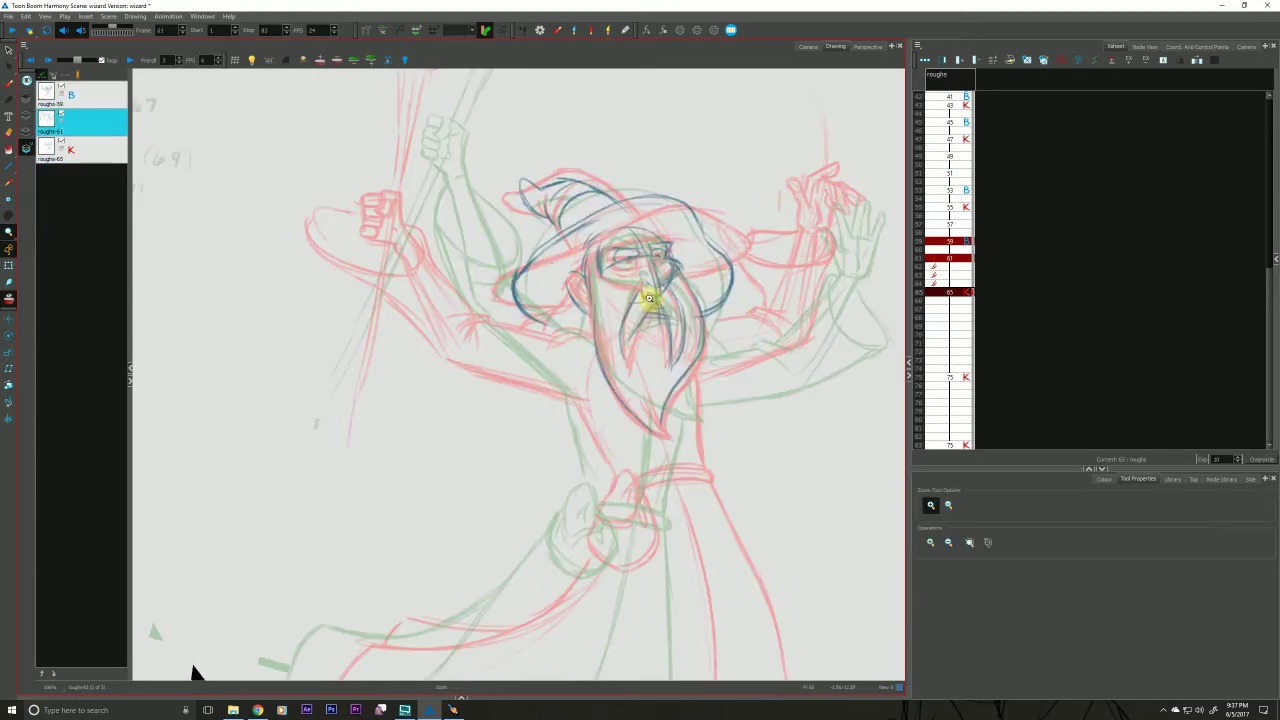
left_click(649, 299)
left_click(649, 299)
mouse_move(576, 300)
left_mouse_down()
mouse_move(566, 325)
mouse_move(481, 358)
left_mouse_up()
left_click(566, 325)
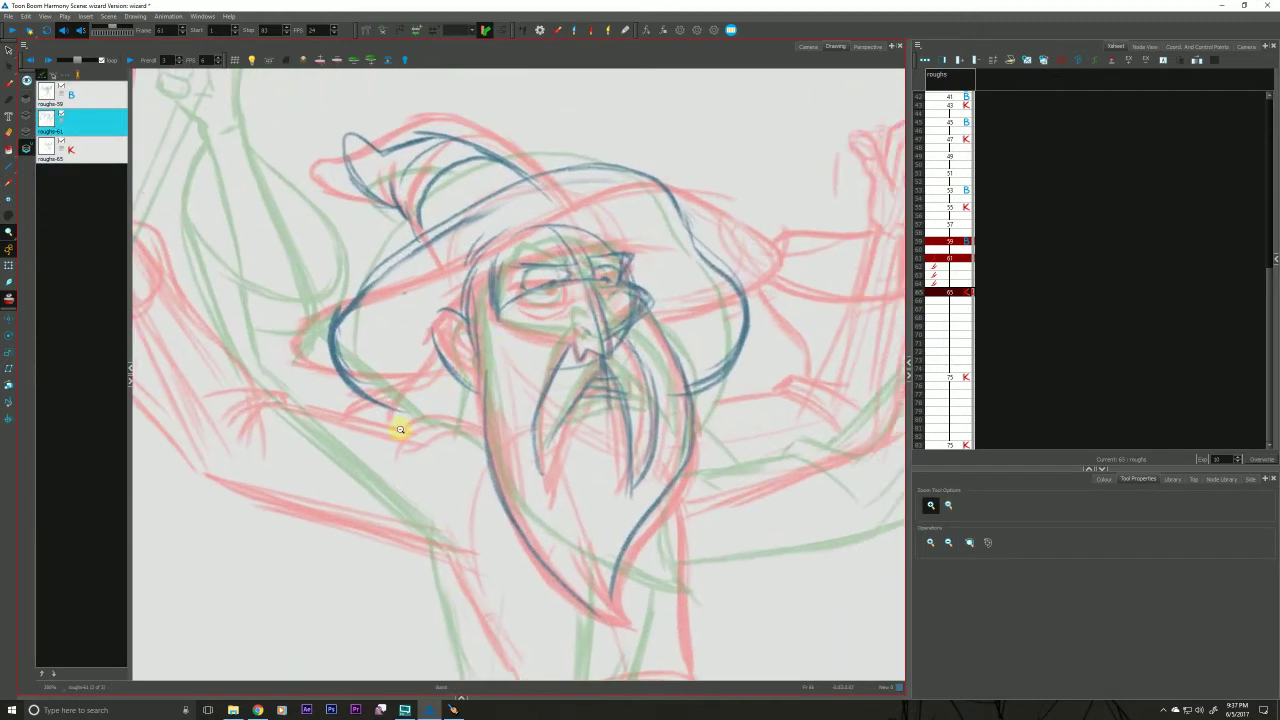
key("alt+b")
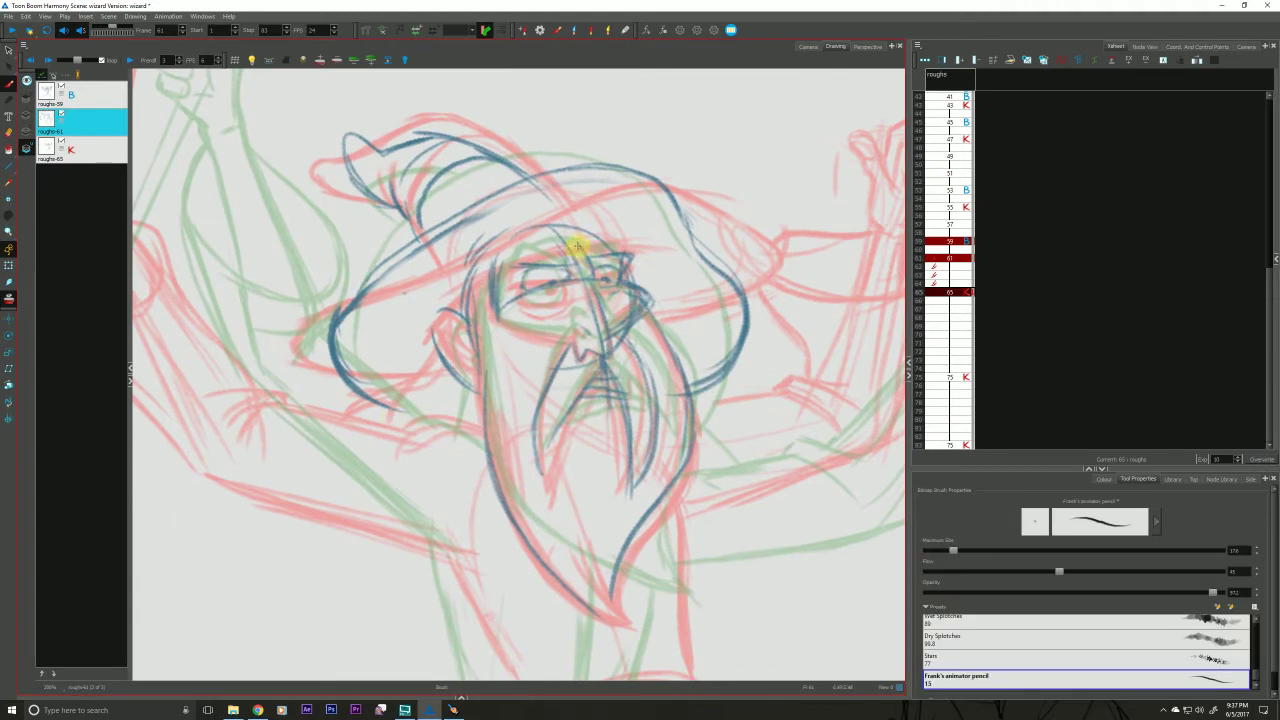
left_click(1103, 479)
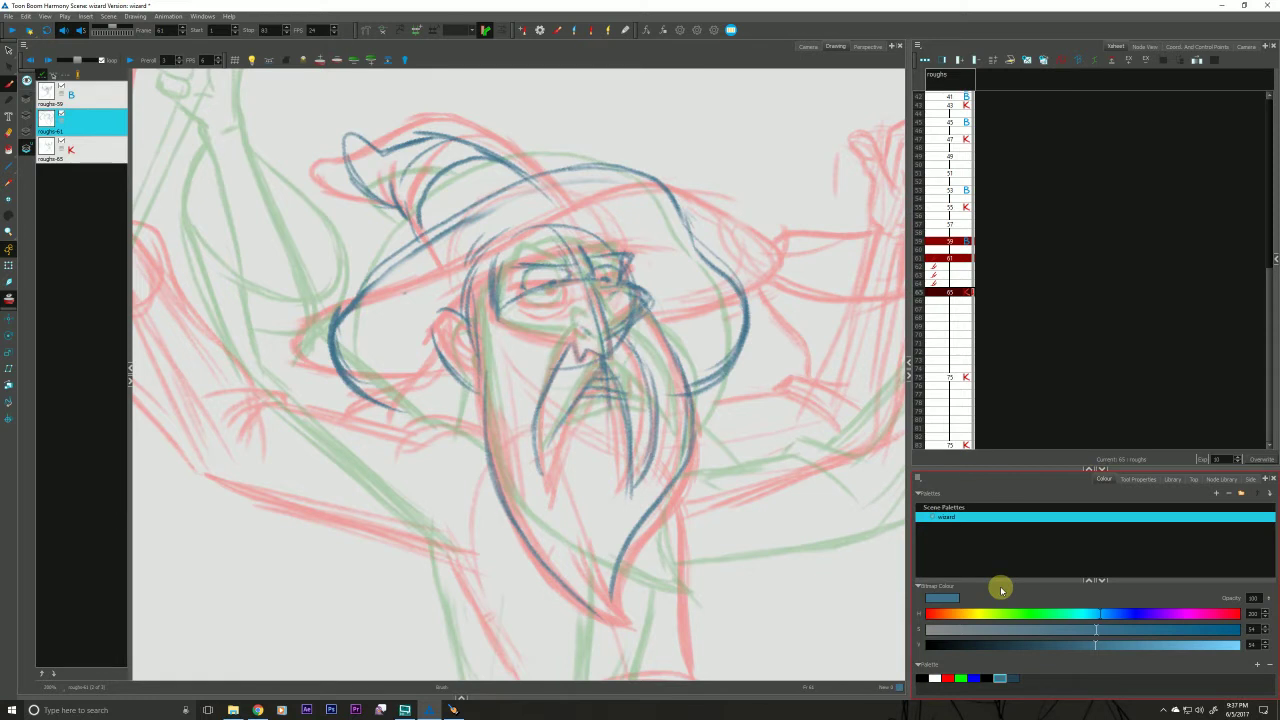
left_click(1011, 679)
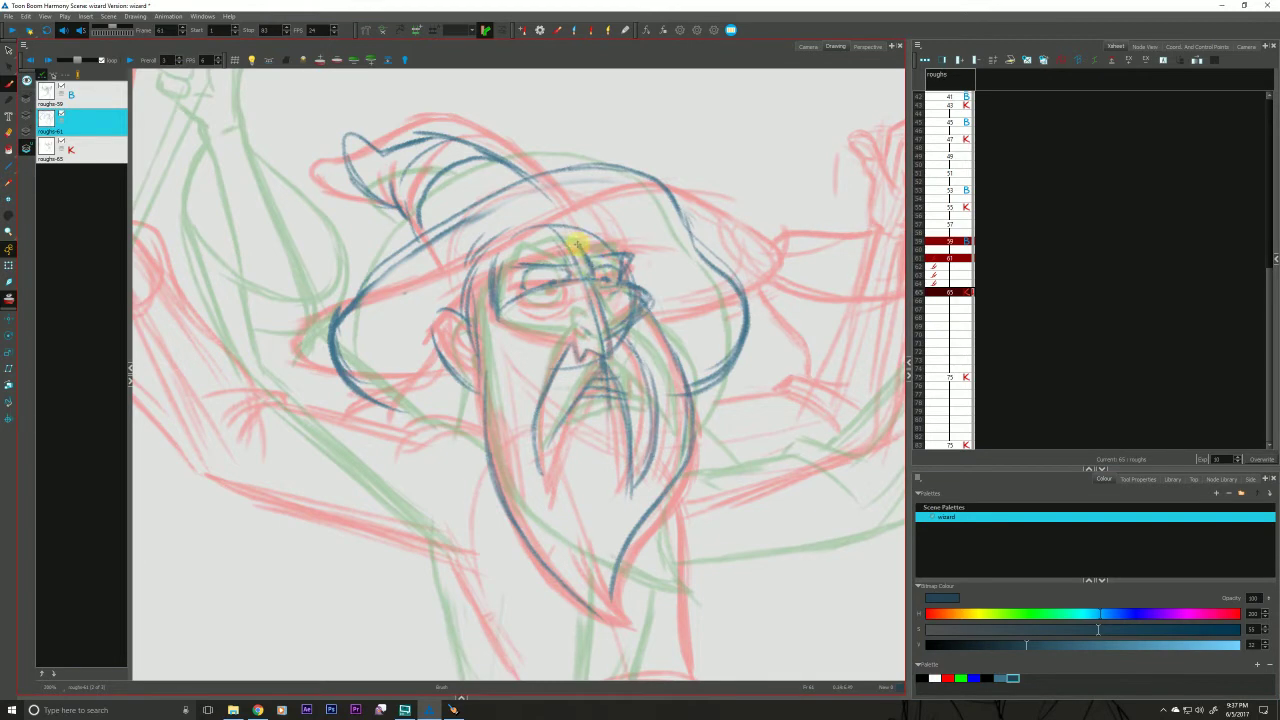
Draw the nose on drawing 61 in dark blue, from the brow to the tip, undoing misplaced strokes and checking neighbouring drawings.
key("f")
key("g")
left_click_drag(580, 246, 606, 334)
left_click_drag(588, 274, 609, 344)
key("ctrl+z")
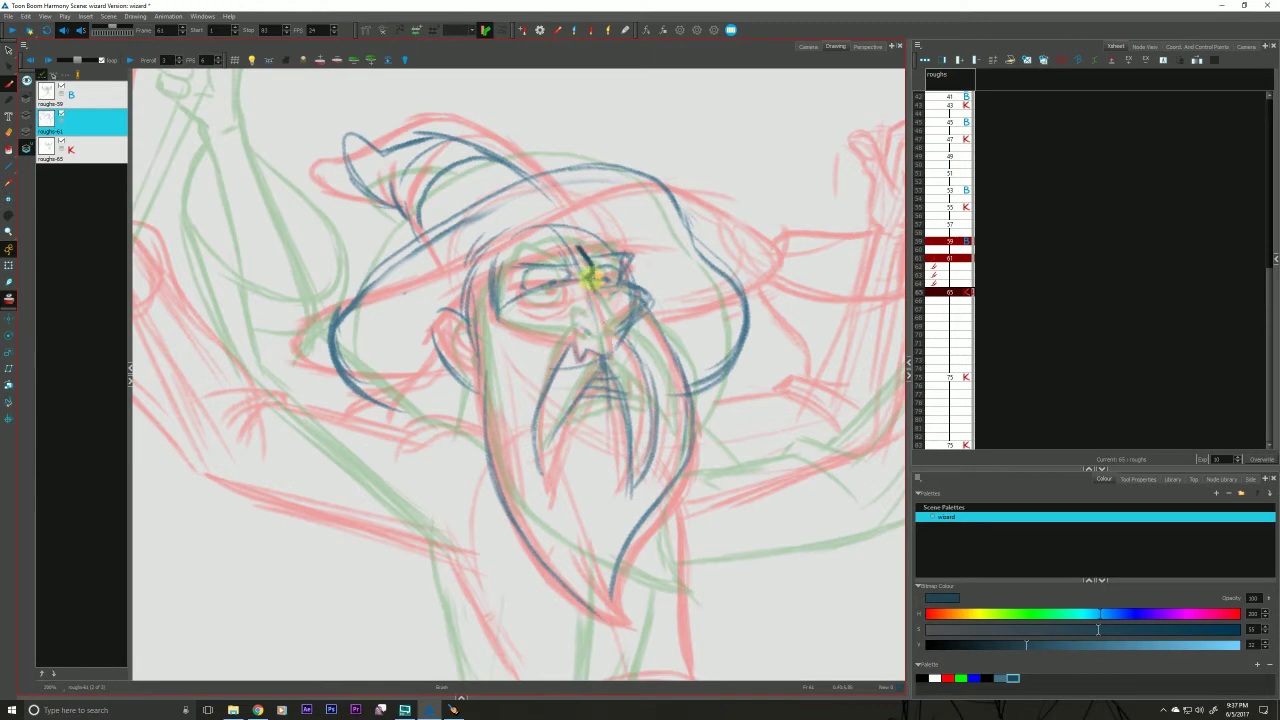
key("g")
key("f")
mouse_move(591, 276)
left_mouse_down()
mouse_move(614, 340)
mouse_move(597, 295)
mouse_move(612, 346)
mouse_move(580, 347)
left_mouse_up()
key("ctrl+z")
key("comma")
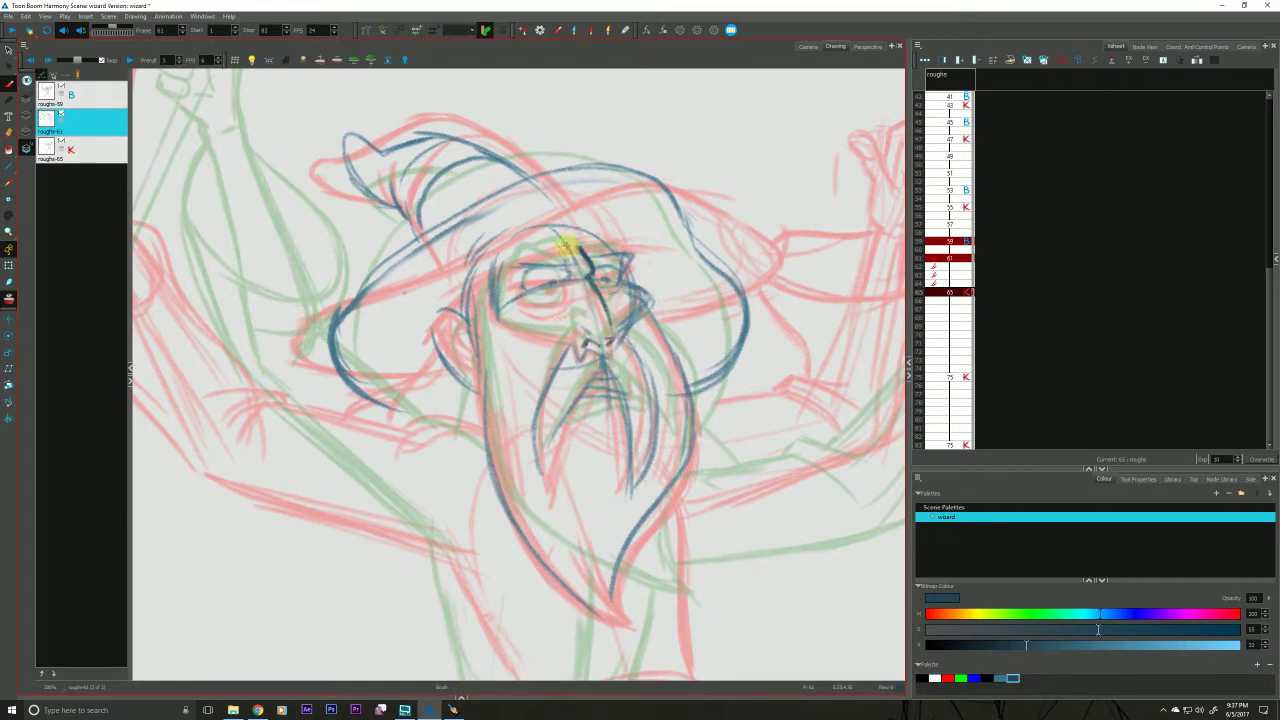
Draw the brow lines, eye socket outline and far cheek on drawing 61 in dark blue, checking neighbouring drawings.
key("period")
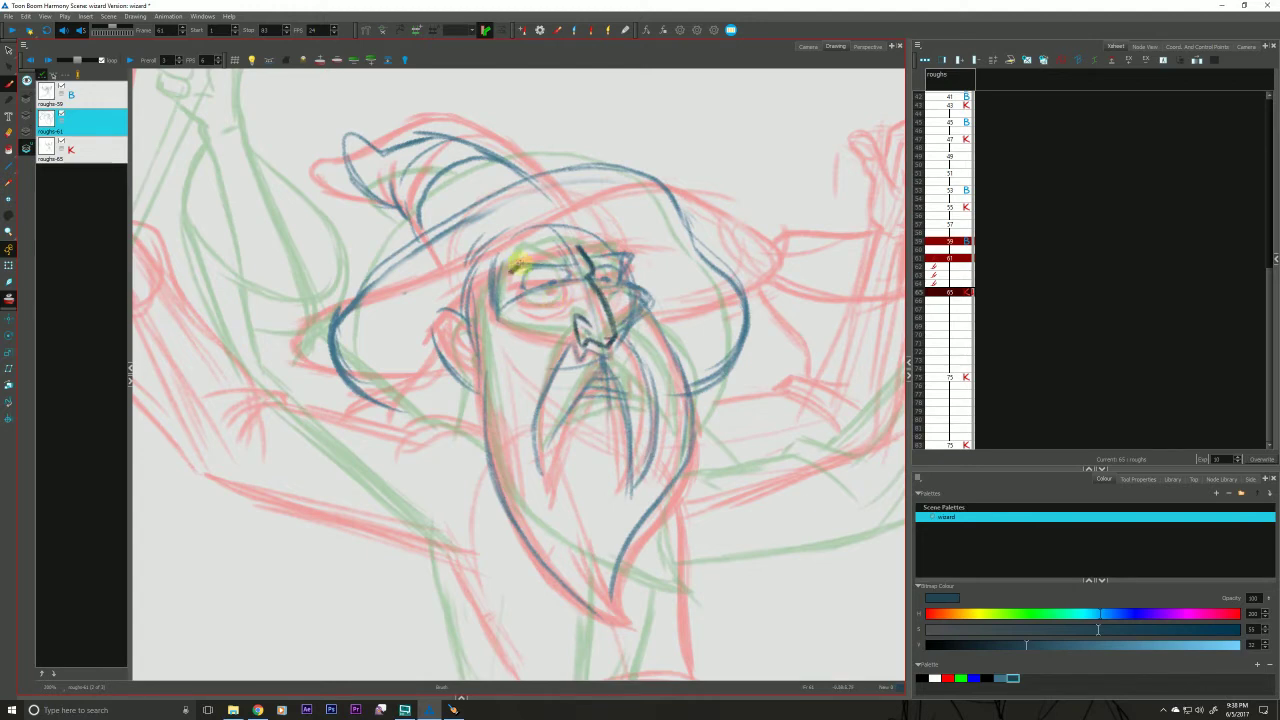
key("comma")
key("period")
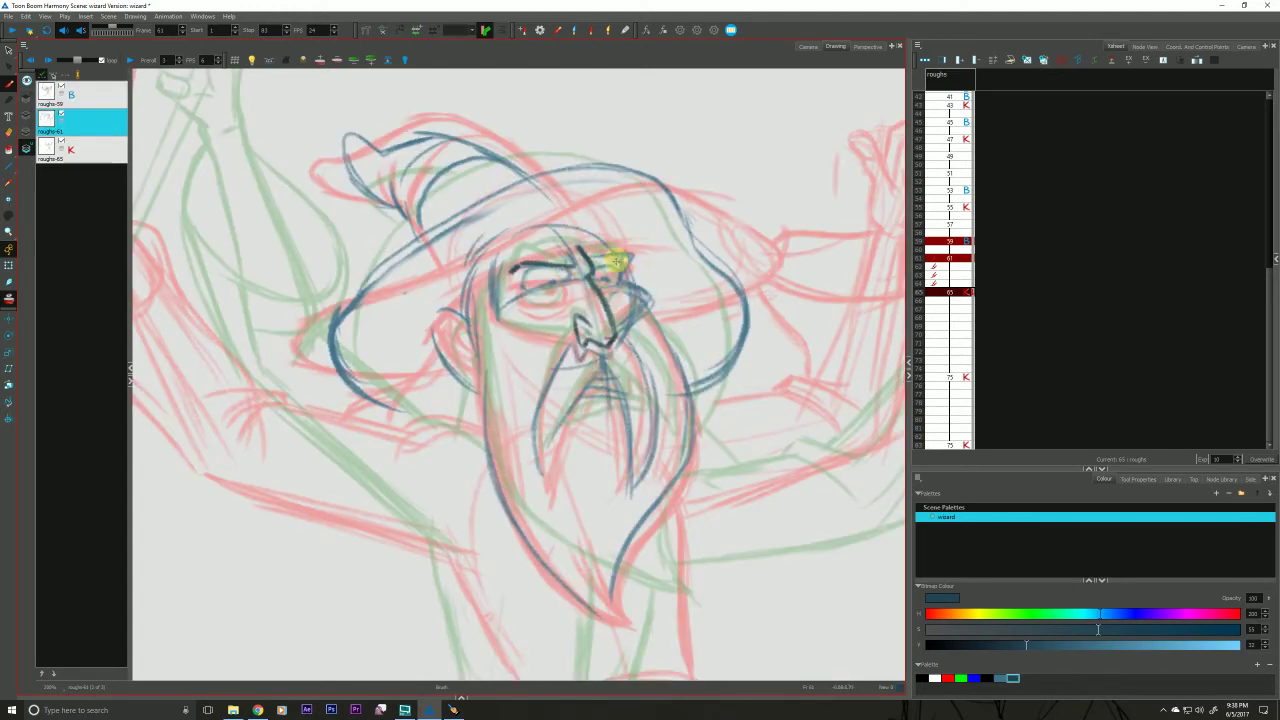
mouse_move(572, 258)
left_mouse_down()
mouse_move(621, 262)
mouse_move(609, 288)
mouse_move(640, 293)
mouse_move(611, 334)
left_mouse_up()
key("comma")
key("period")
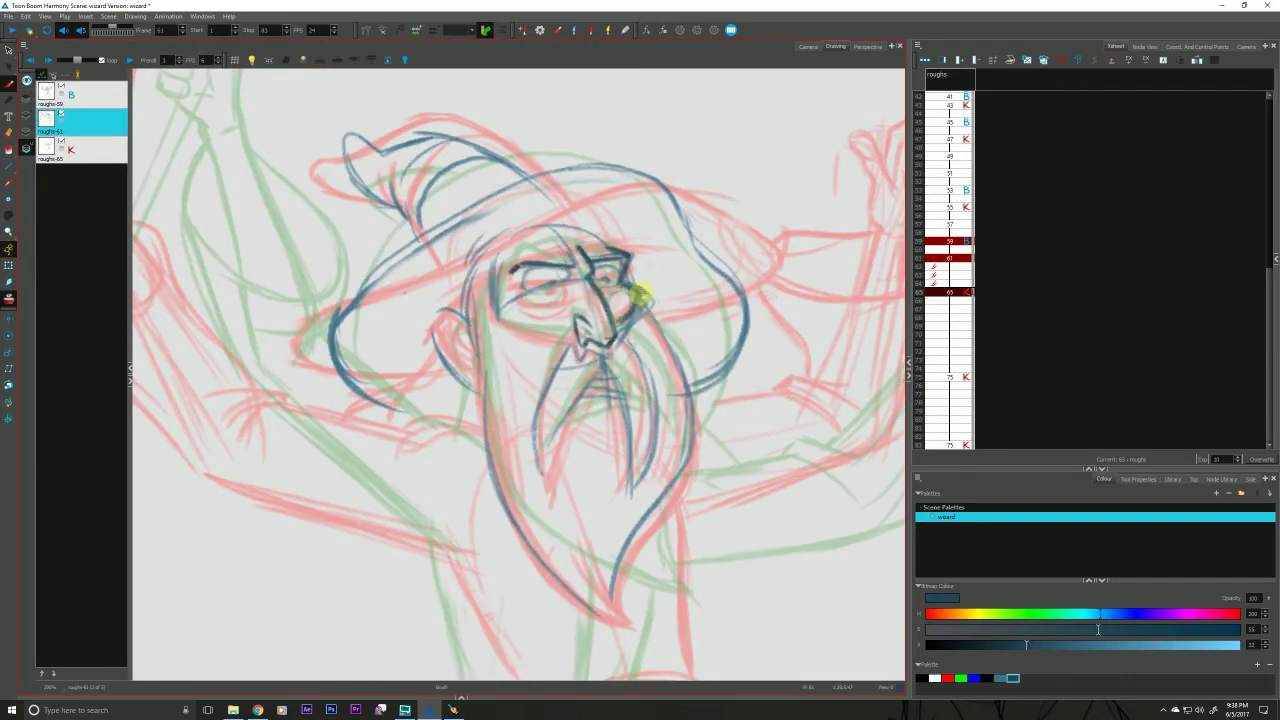
mouse_move(643, 292)
left_mouse_down()
mouse_move(622, 318)
mouse_move(491, 309)
mouse_move(503, 251)
mouse_move(503, 334)
left_mouse_up()
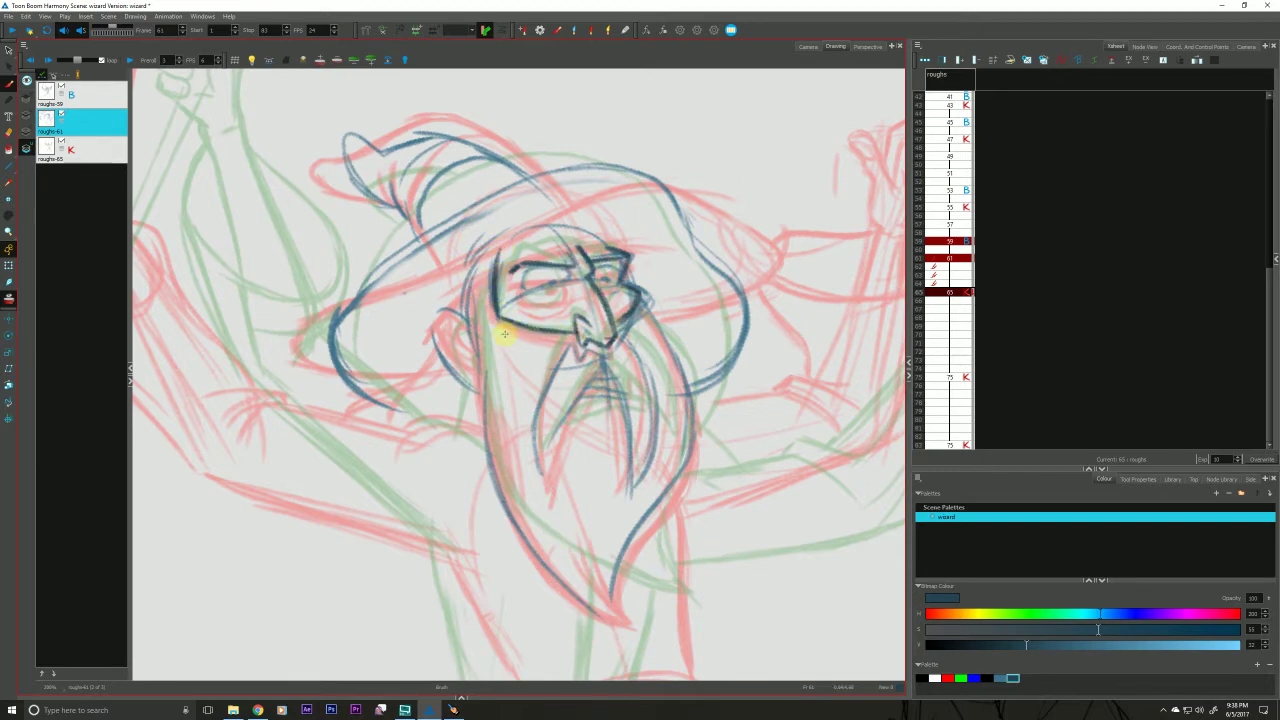
Draw both eyes, the heavy eyebrows and the hat edge above the forehead on drawing 61, comparing with drawings 59 and 65.
key("comma")
key("period")
key("g")
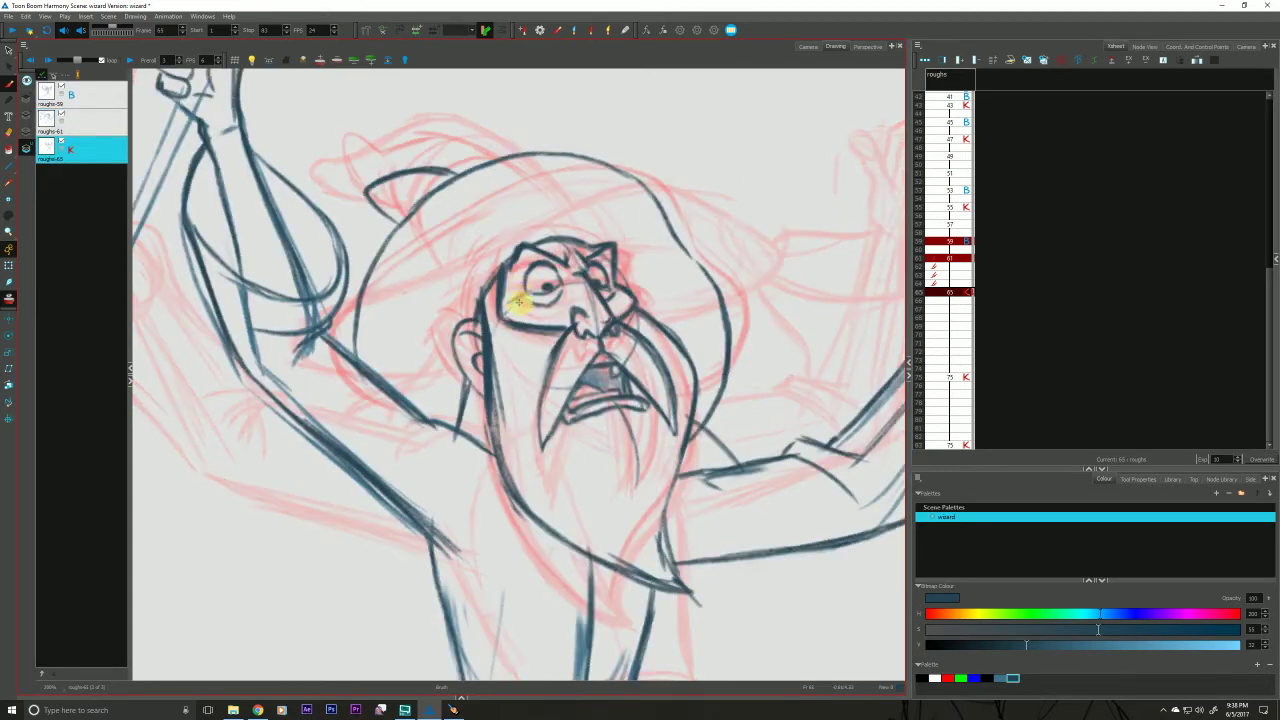
key("f")
key("comma")
key("period")
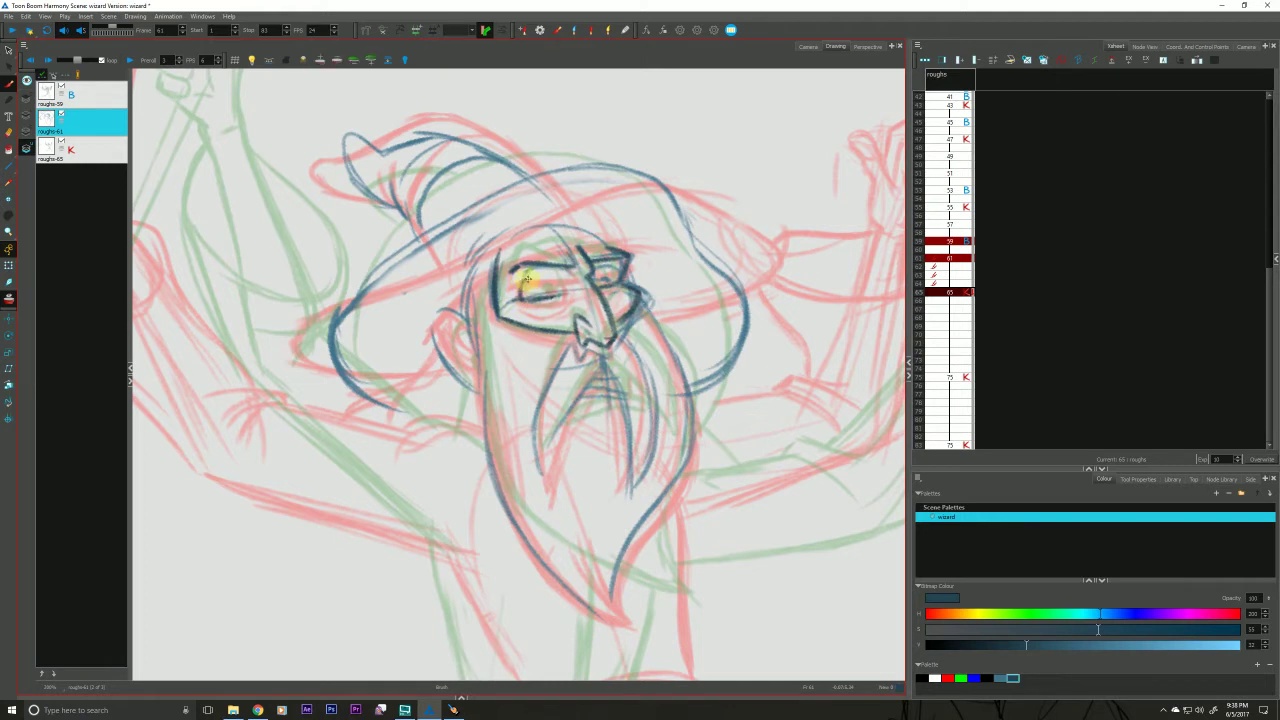
left_click_drag(526, 281, 564, 289)
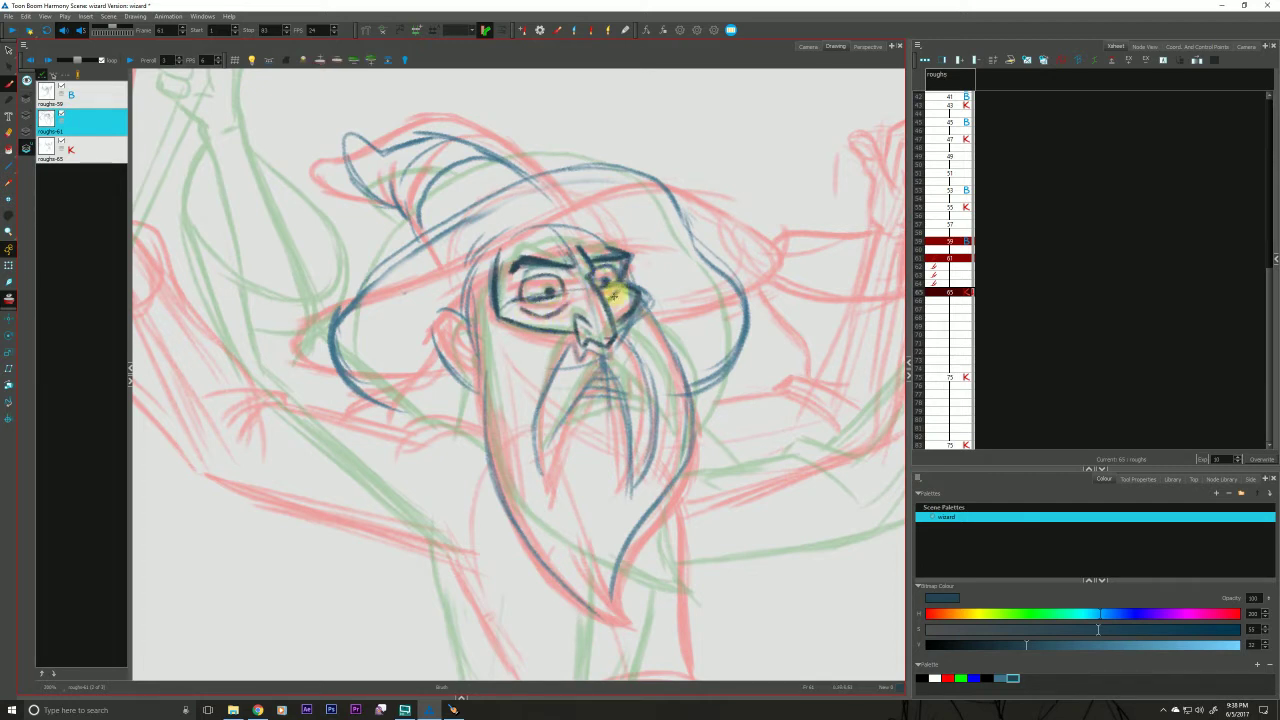
key("f")
key("g")
mouse_move(452, 295)
left_mouse_down()
mouse_move(479, 269)
mouse_move(553, 246)
mouse_move(504, 256)
mouse_move(515, 247)
mouse_move(621, 242)
mouse_move(541, 240)
mouse_move(632, 257)
left_mouse_up()
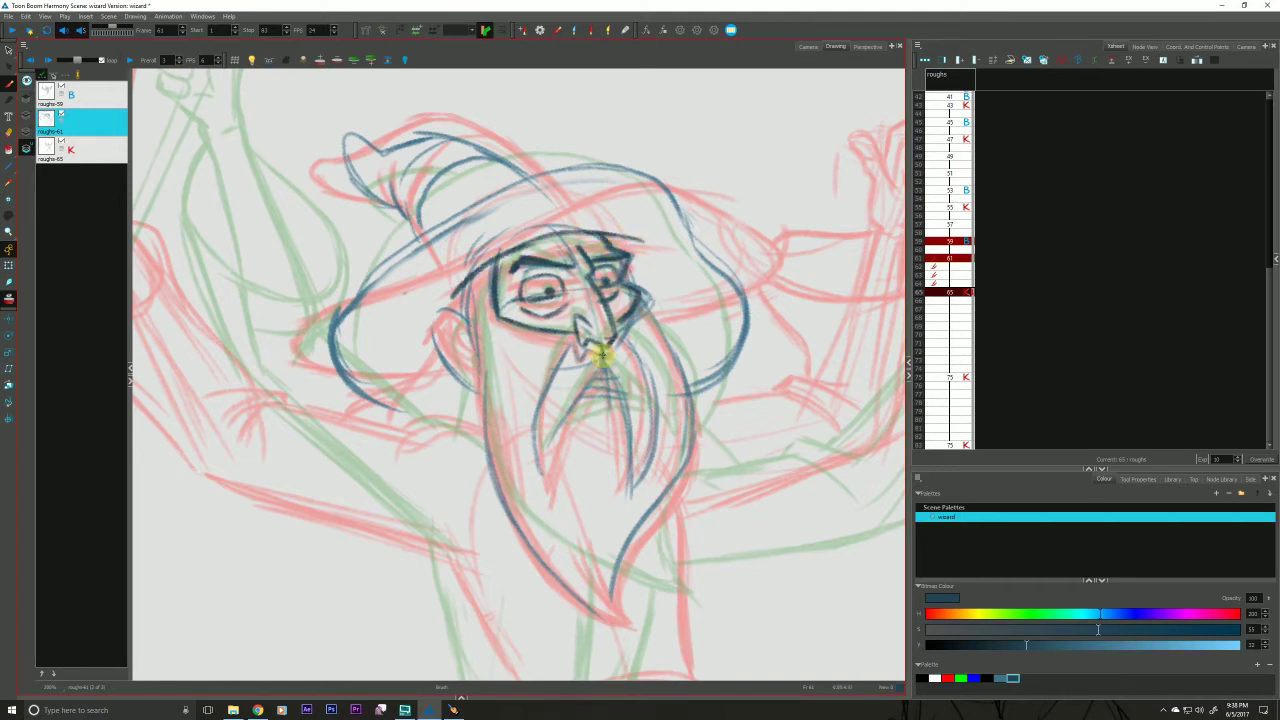
Draw both halves of the moustache and the mouth between them on drawing 61, checking against the neighbouring drawings.
left_click_drag(601, 357, 546, 468)
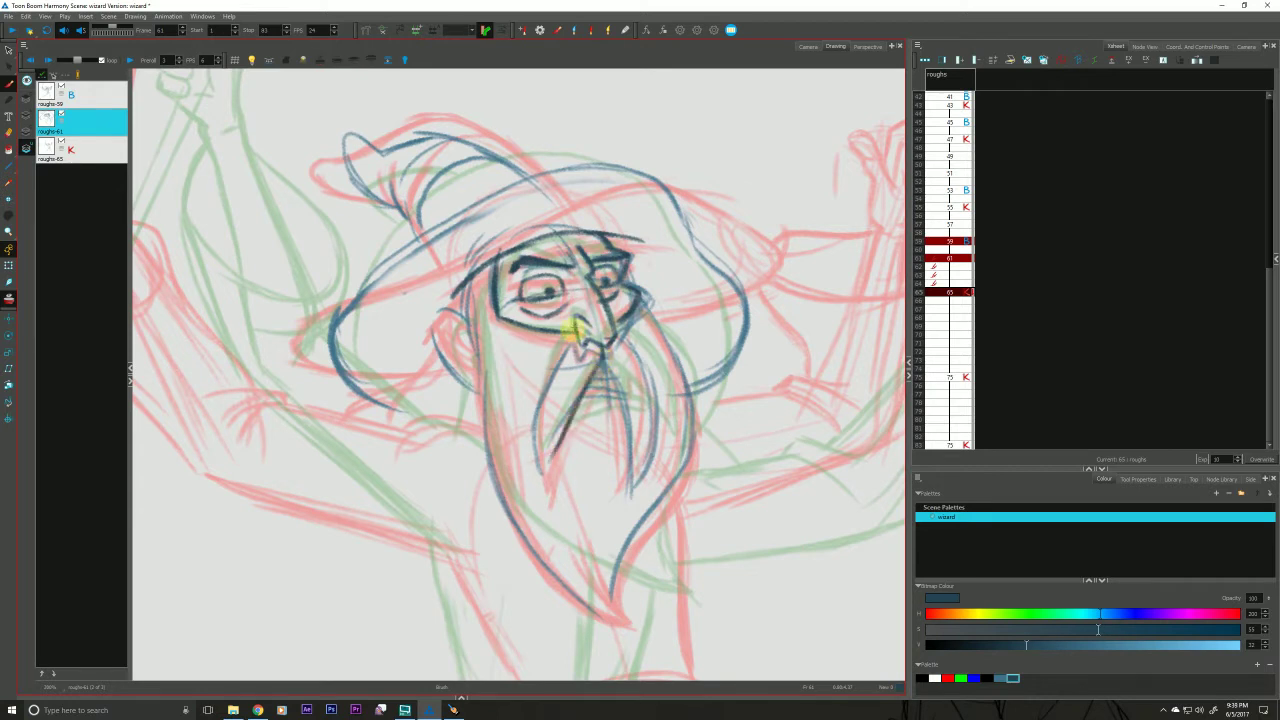
left_click_drag(568, 336, 538, 430)
left_click_drag(546, 380, 546, 468)
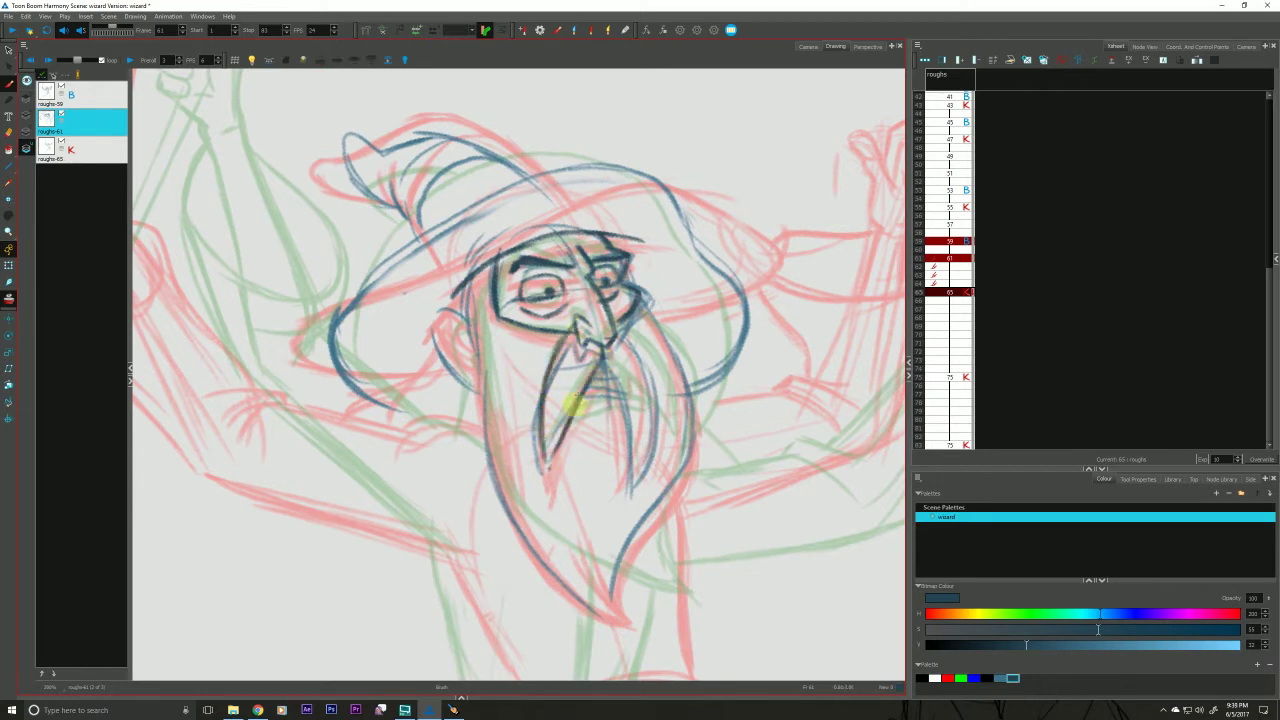
mouse_move(603, 362)
left_mouse_down()
mouse_move(637, 476)
mouse_move(585, 269)
mouse_move(655, 408)
left_mouse_up()
left_click_drag(621, 328, 656, 426)
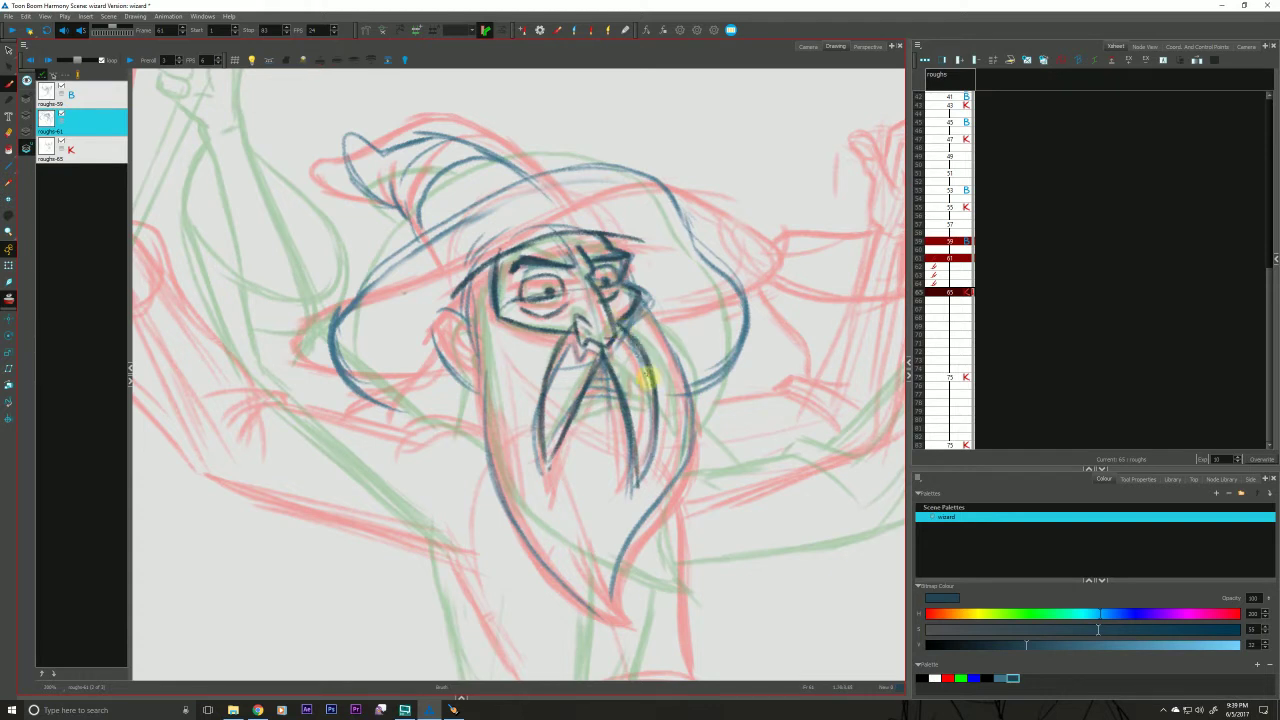
left_click_drag(649, 378, 636, 487)
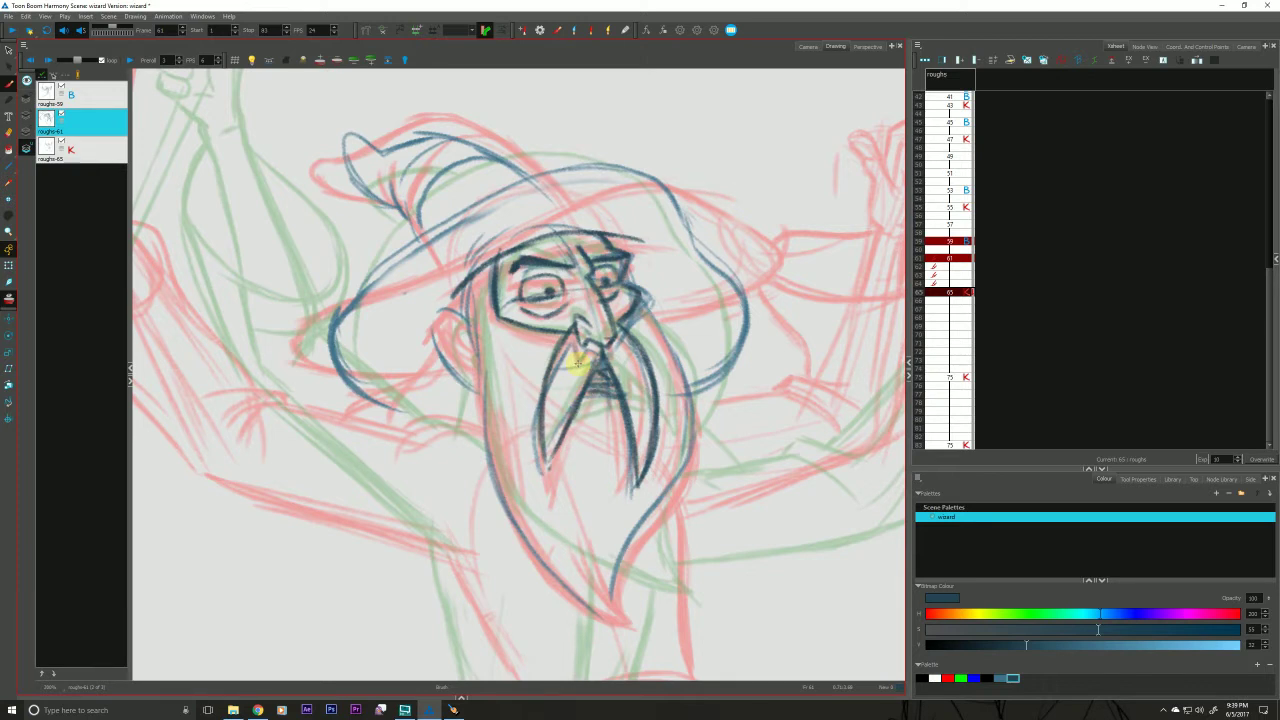
key("f")
key("g")
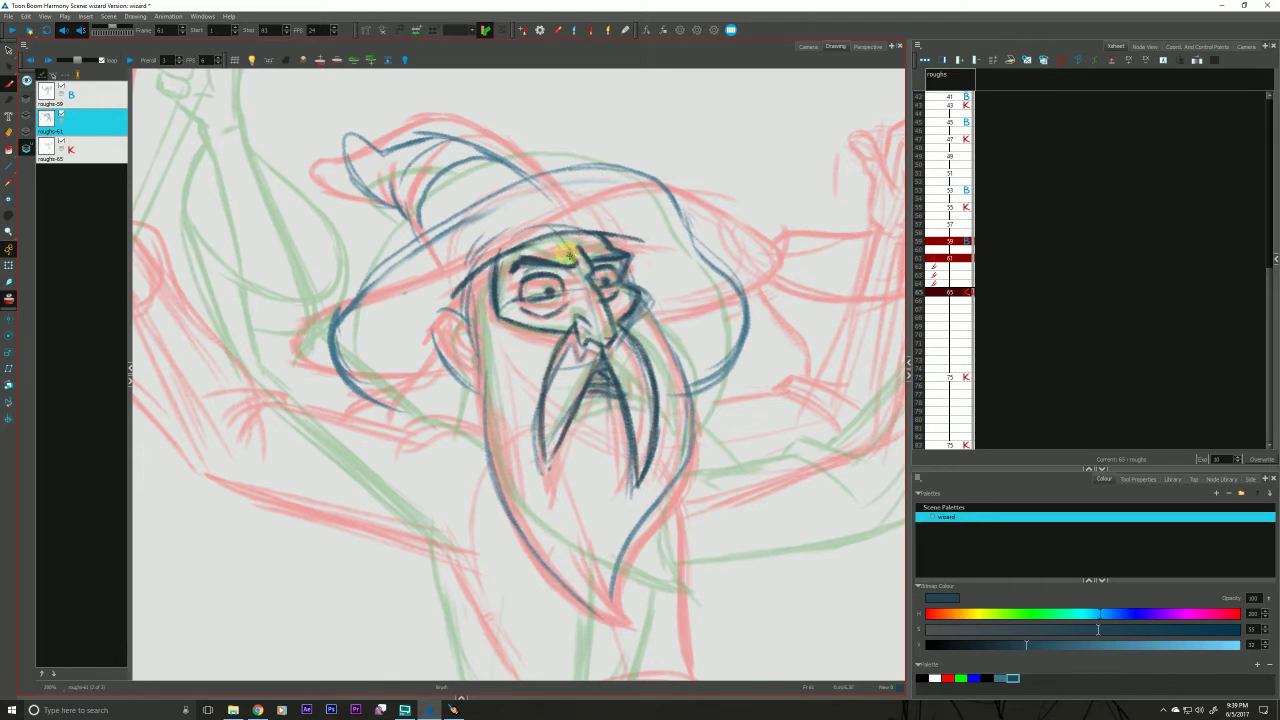
Draw the outer ear and the long pointed beard outline on drawing 61, and darken the mouth.
mouse_move(468, 321)
left_mouse_down()
mouse_move(446, 307)
mouse_move(438, 322)
mouse_move(457, 368)
left_mouse_up()
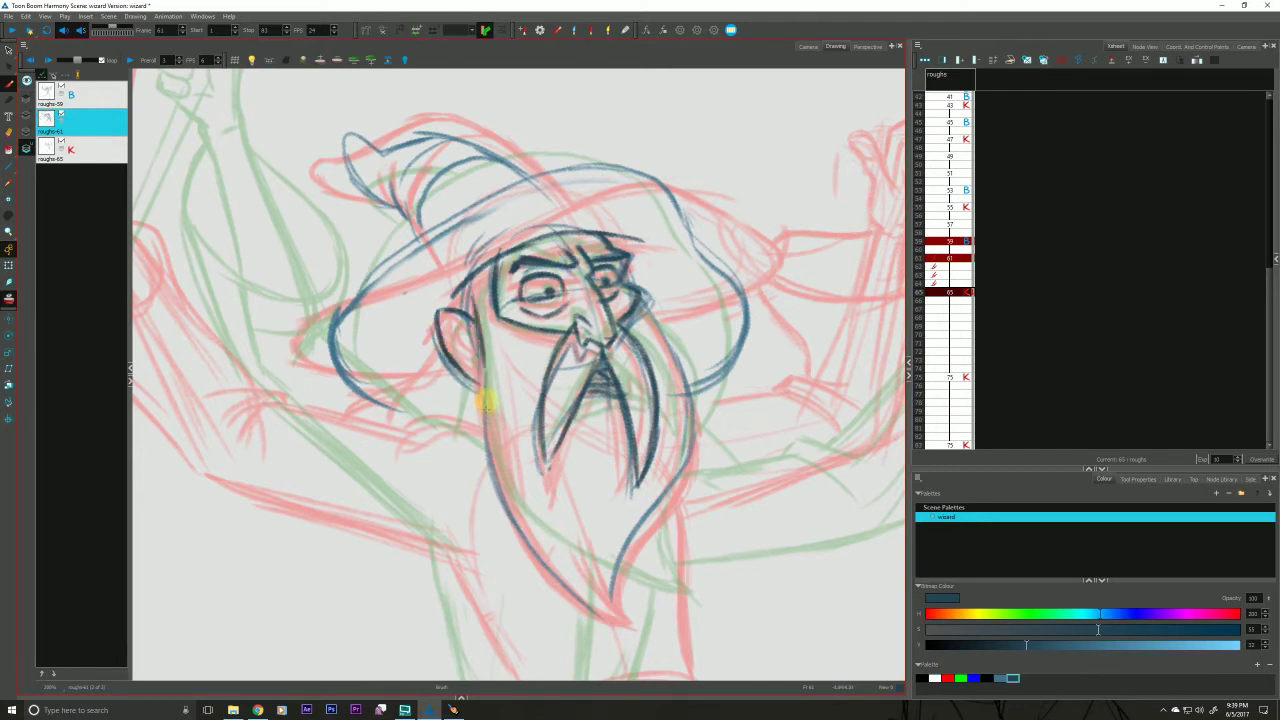
left_click_drag(471, 314, 509, 512)
mouse_move(486, 408)
left_mouse_down()
mouse_move(494, 466)
mouse_move(589, 600)
left_mouse_up()
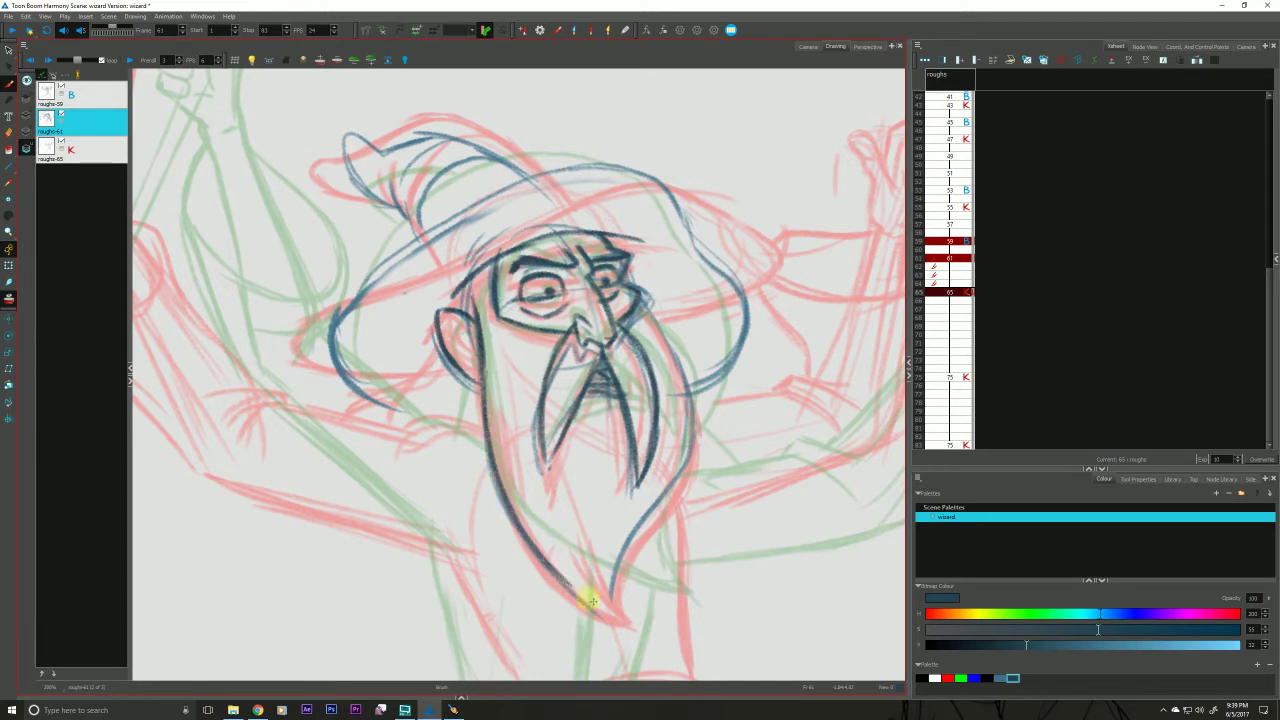
mouse_move(535, 546)
left_mouse_down()
mouse_move(566, 579)
mouse_move(628, 613)
left_mouse_up()
left_click_drag(582, 522, 612, 600)
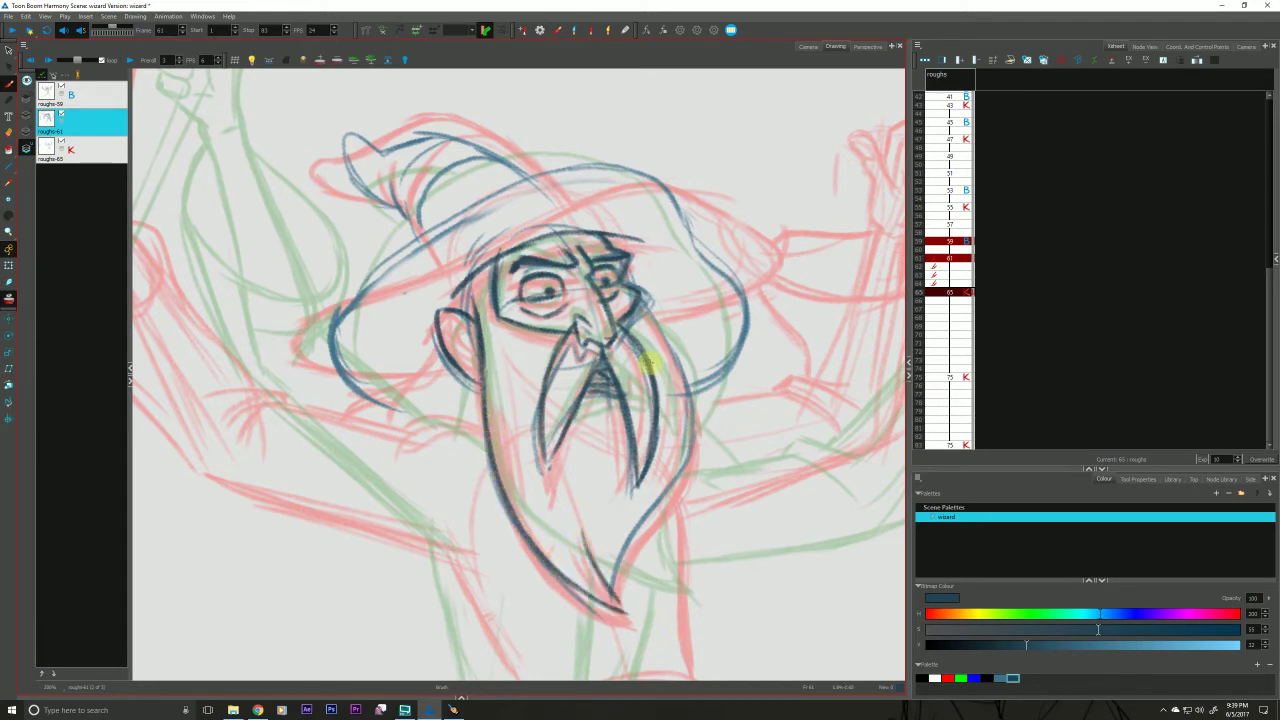
mouse_move(637, 286)
left_mouse_down()
mouse_move(697, 447)
mouse_move(687, 417)
mouse_move(698, 425)
mouse_move(635, 520)
mouse_move(614, 600)
left_mouse_up()
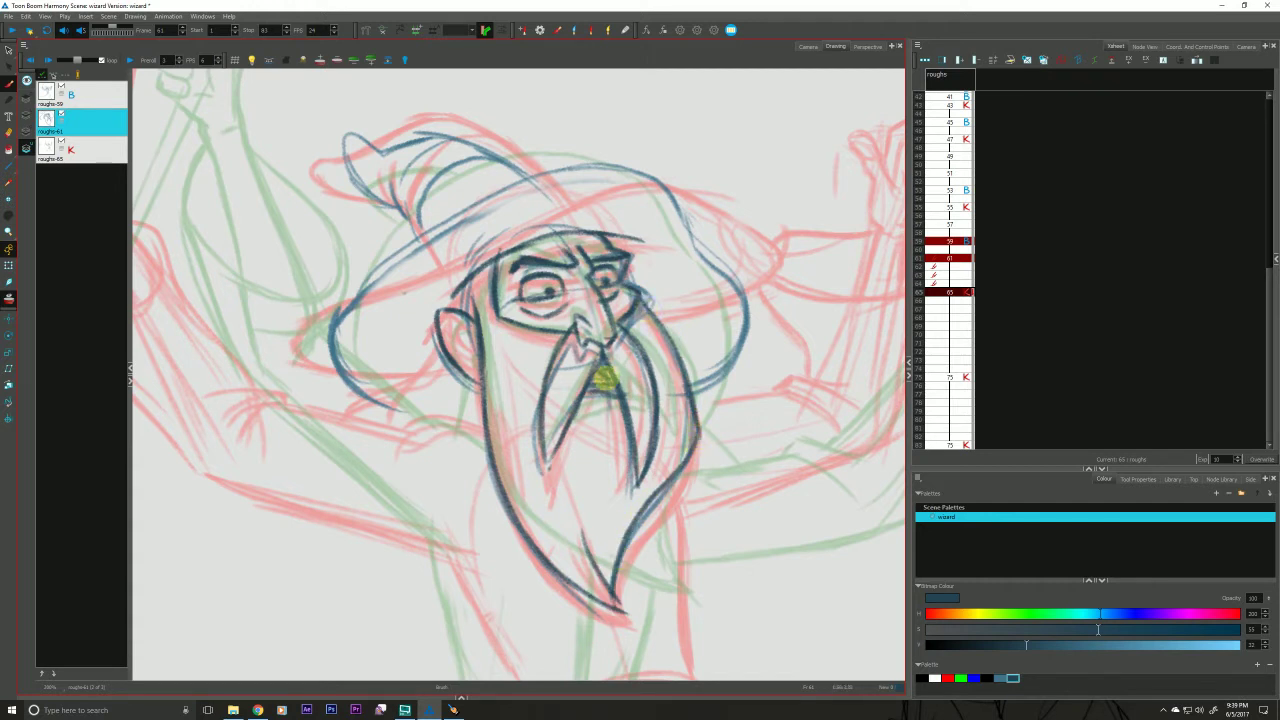
mouse_move(612, 395)
left_mouse_down()
mouse_move(586, 391)
mouse_move(602, 376)
left_mouse_up()
Draw the hat on drawing 61 in dark blue, from the folded tip and cone to the full sweep of the brim.
left_click_drag(391, 173, 424, 240)
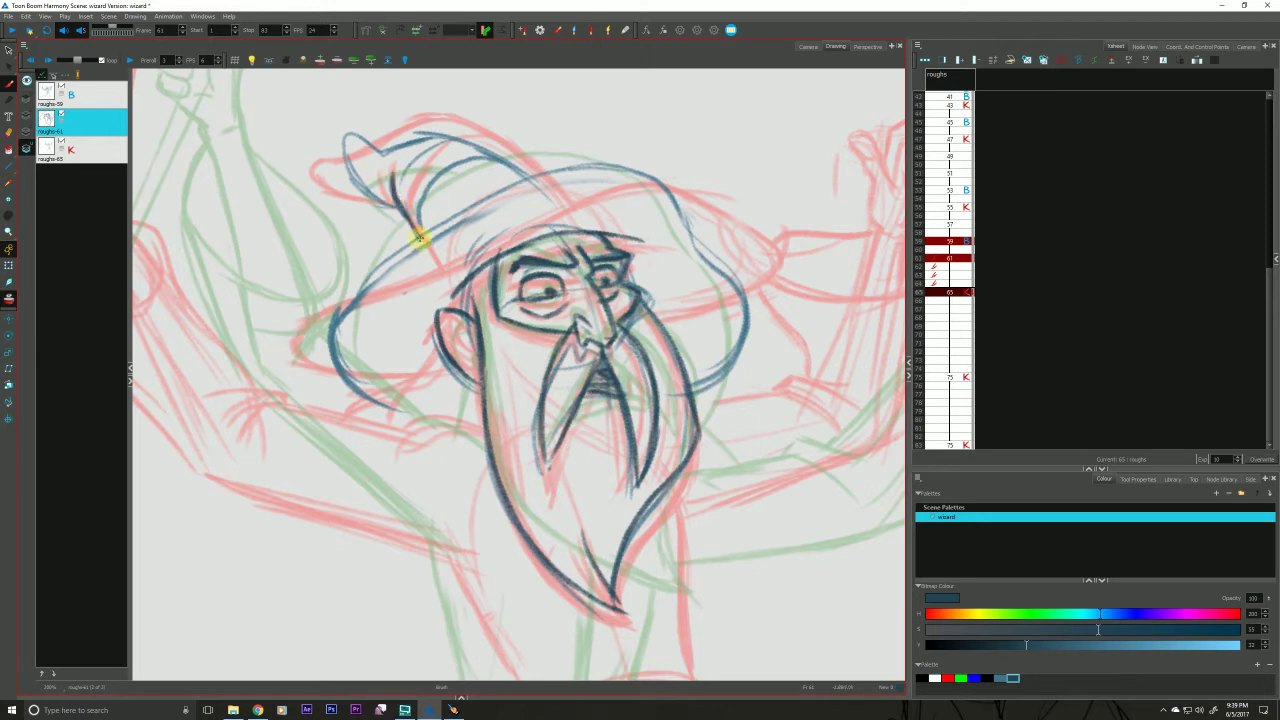
mouse_move(379, 178)
left_mouse_down()
mouse_move(399, 214)
mouse_move(375, 181)
mouse_move(383, 201)
mouse_move(362, 186)
mouse_move(354, 130)
mouse_move(380, 153)
mouse_move(362, 180)
mouse_move(388, 145)
mouse_move(458, 148)
mouse_move(439, 138)
mouse_move(451, 137)
mouse_move(510, 168)
left_mouse_up()
left_click_drag(419, 222, 494, 157)
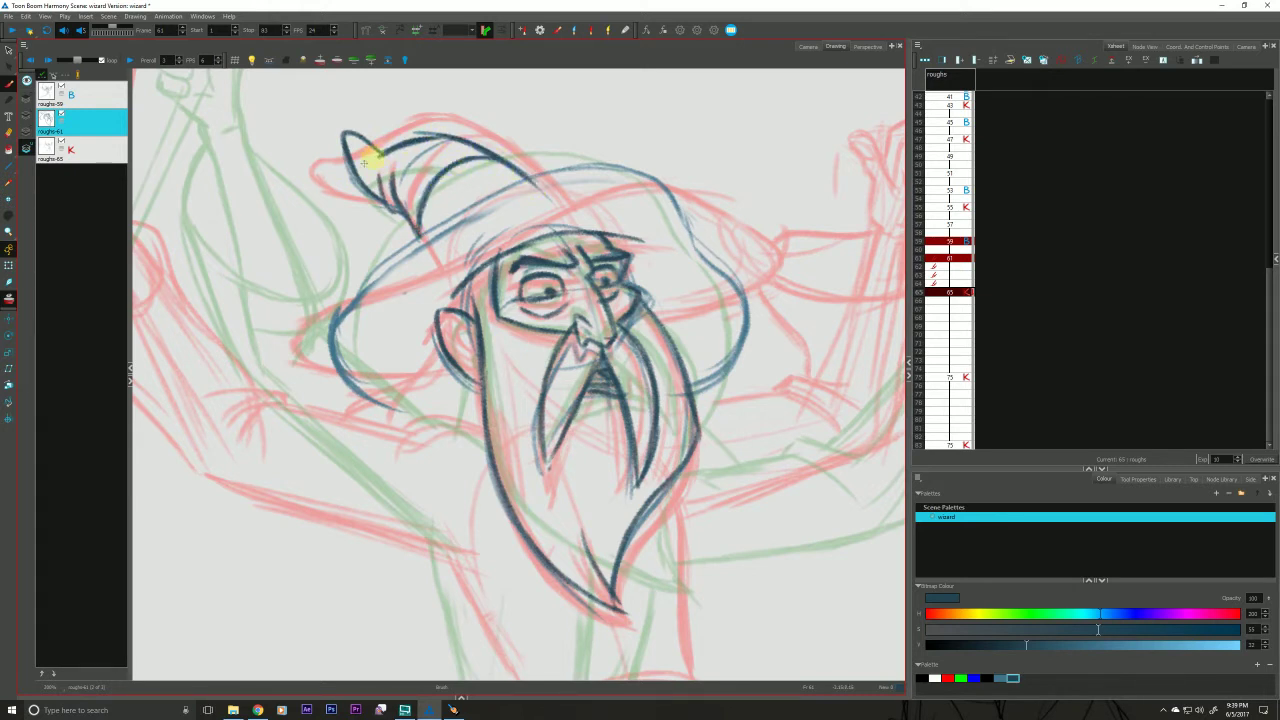
mouse_move(406, 415)
left_mouse_down()
mouse_move(347, 372)
mouse_move(342, 341)
mouse_move(367, 394)
mouse_move(335, 321)
mouse_move(336, 340)
mouse_move(360, 294)
mouse_move(494, 194)
left_mouse_up()
mouse_move(400, 252)
left_mouse_down()
mouse_move(498, 203)
mouse_move(657, 188)
left_mouse_up()
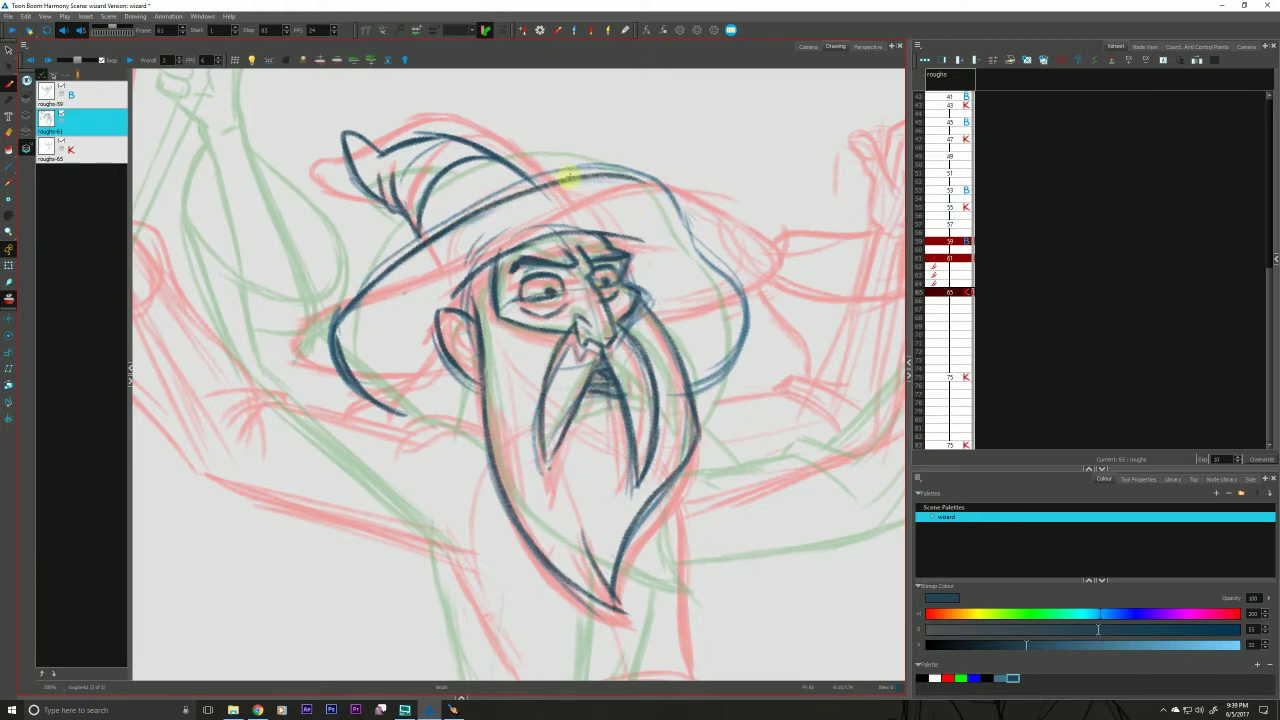
mouse_move(566, 177)
left_mouse_down()
mouse_move(632, 173)
mouse_move(744, 298)
mouse_move(702, 385)
left_mouse_up()
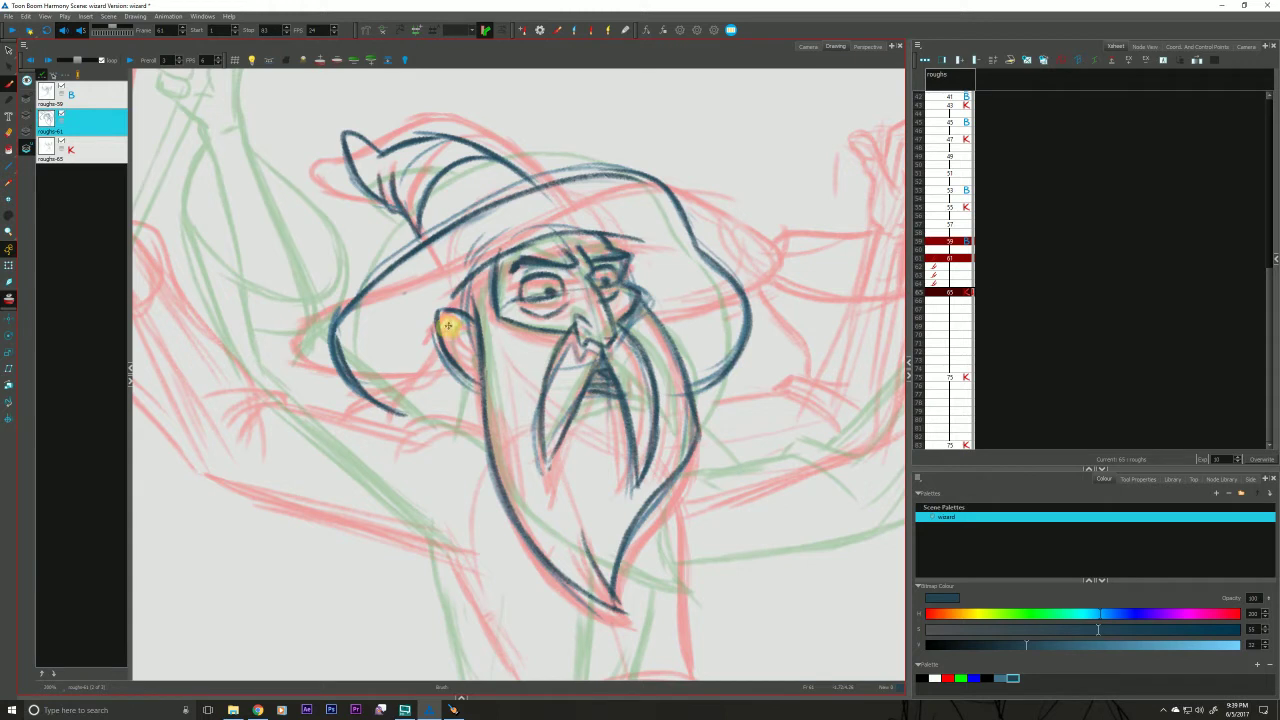
Add the inner ear details and the line below the ear on drawing 61, and check the head against drawing 59.
mouse_move(448, 325)
left_mouse_down()
mouse_move(475, 344)
mouse_move(473, 361)
mouse_move(461, 296)
left_mouse_up()
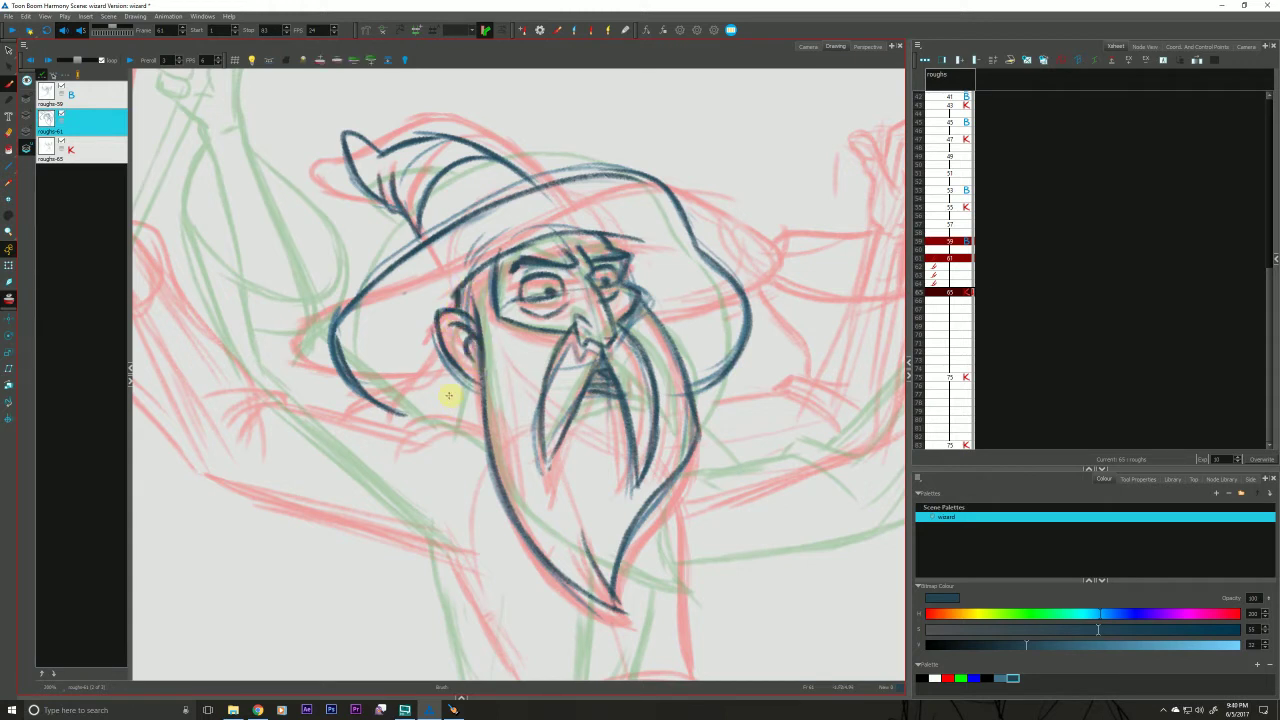
left_click_drag(456, 364, 408, 428)
mouse_move(622, 232)
left_mouse_down()
mouse_move(594, 223)
mouse_move(460, 281)
left_mouse_up()
key("f")
key("g")
key("f")
key("g")
key("f")
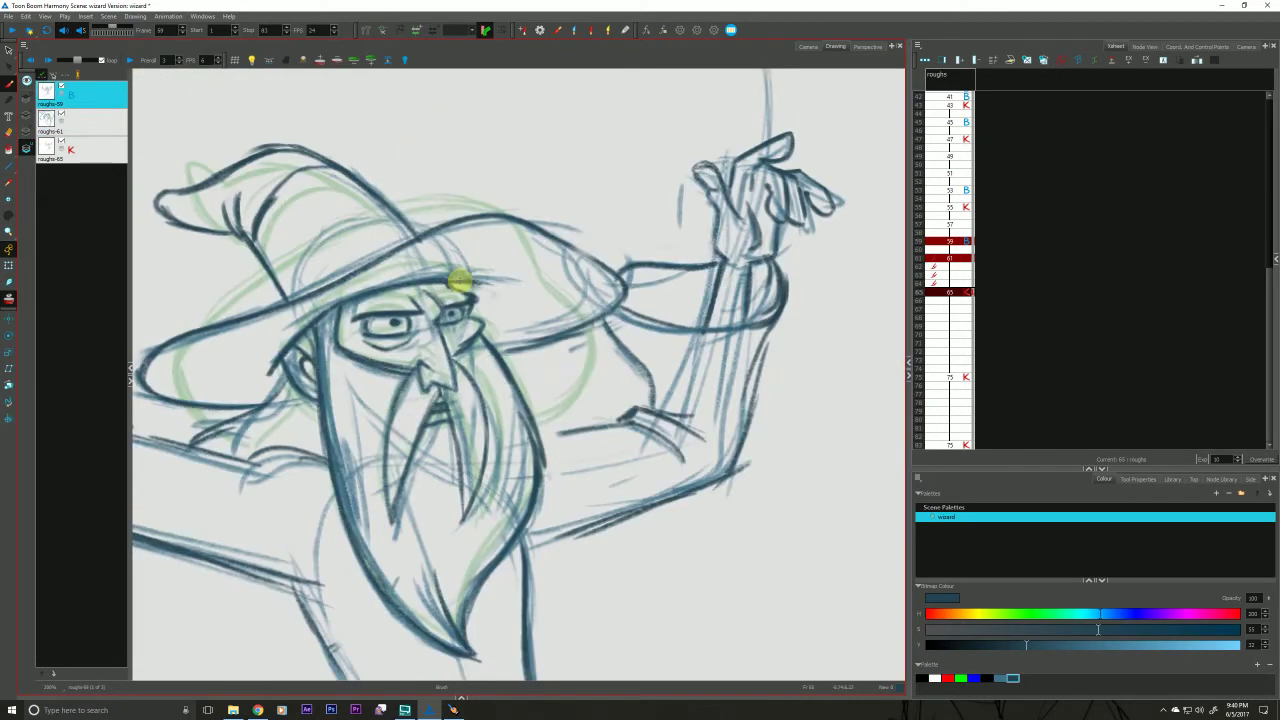
Leave Shift and Trace and bring the whole wizard figure into view.
left_click_drag(289, 521, 417, 455)
key("shift+x")
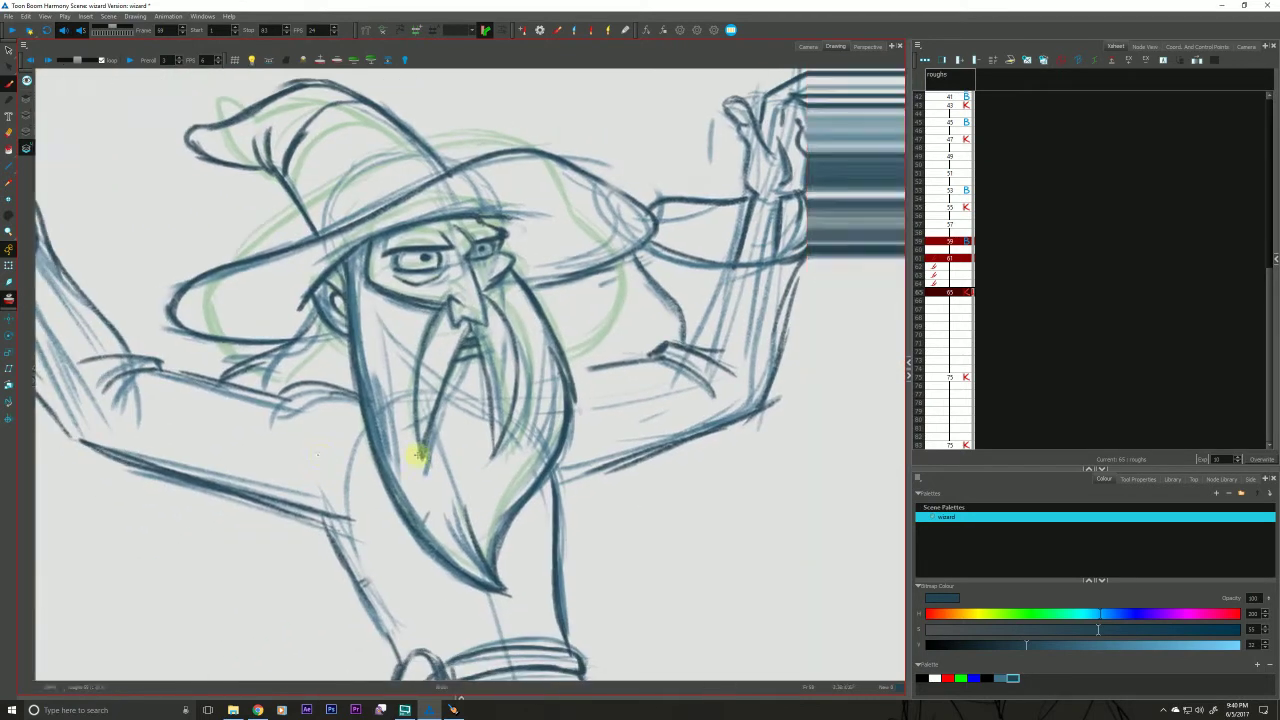
left_click_drag(325, 515, 294, 509)
mouse_move(352, 541)
left_mouse_down()
mouse_move(474, 506)
mouse_move(491, 468)
left_mouse_up()
Flip back and forth through drawings 59, 61 and 65 to examine how the head moves in the full pose.
key("f")
key("g")
key("g")
key("g")
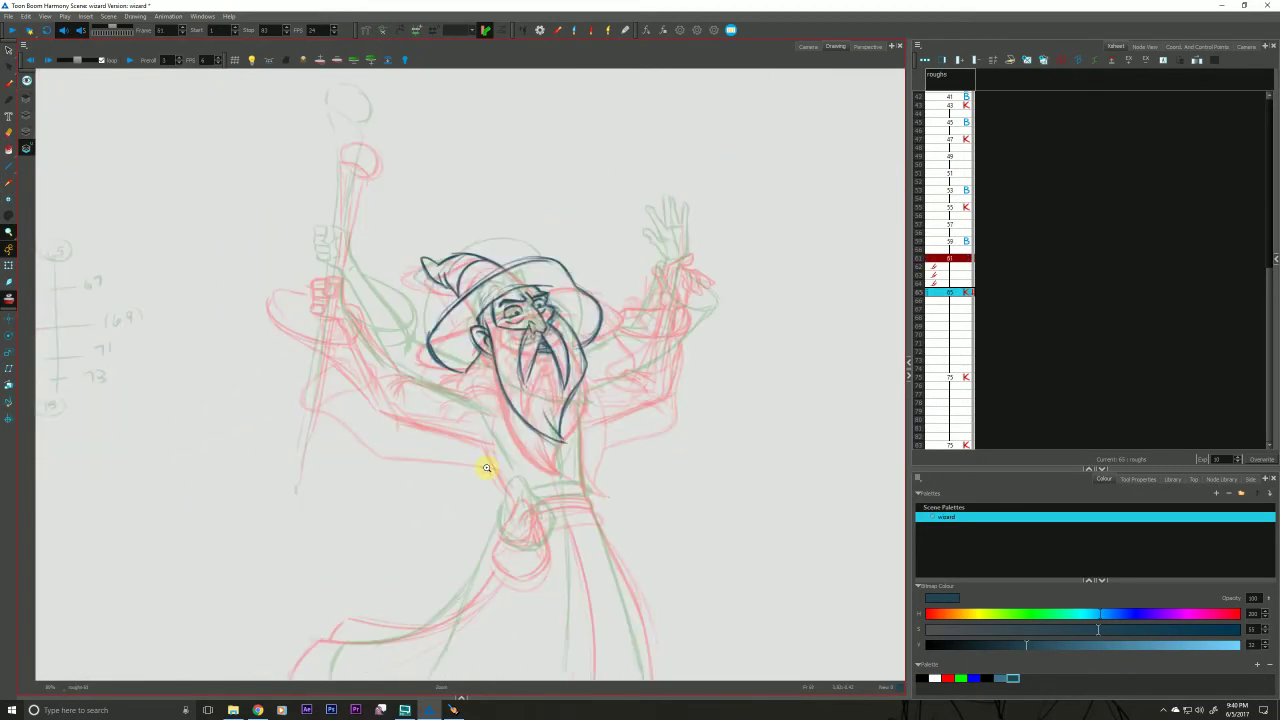
key("g")
key("f")
key("f")
key("g")
key("f")
key("g")
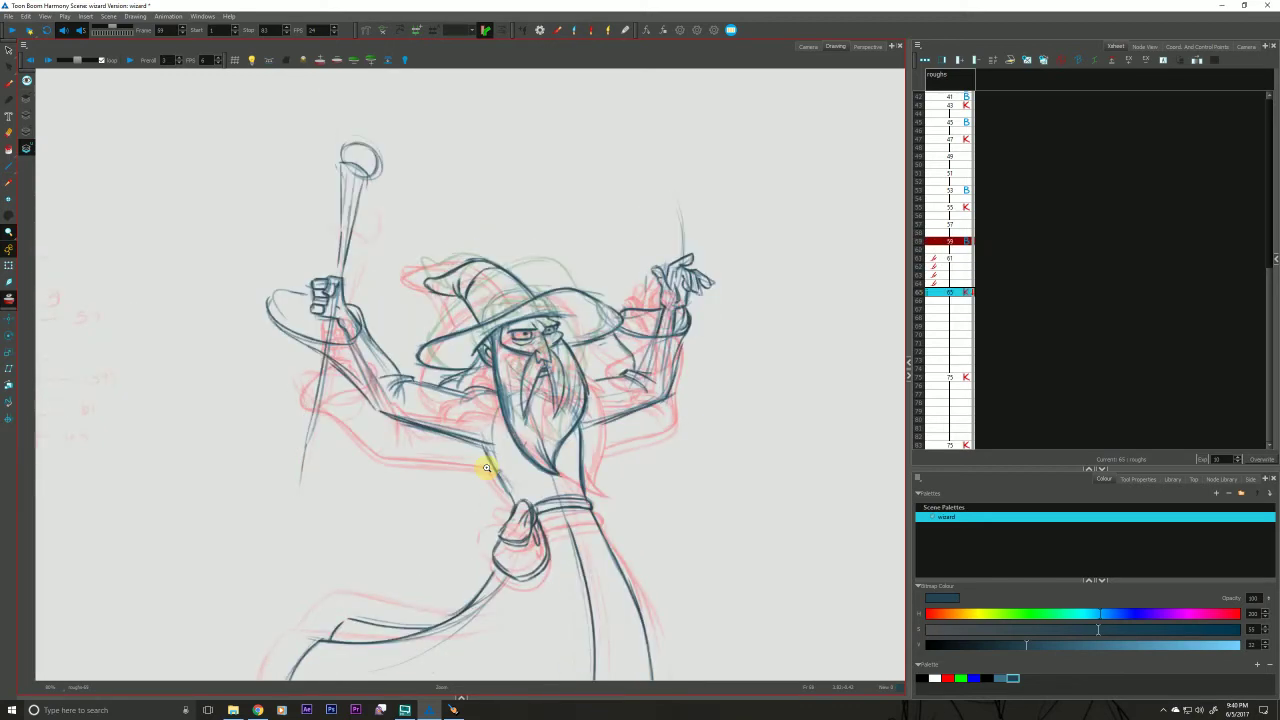
Rough in the staff hand on drawing 61 with the brush in the lighter blue bitmap colour, midway between its neighbours.
left_click(347, 355)
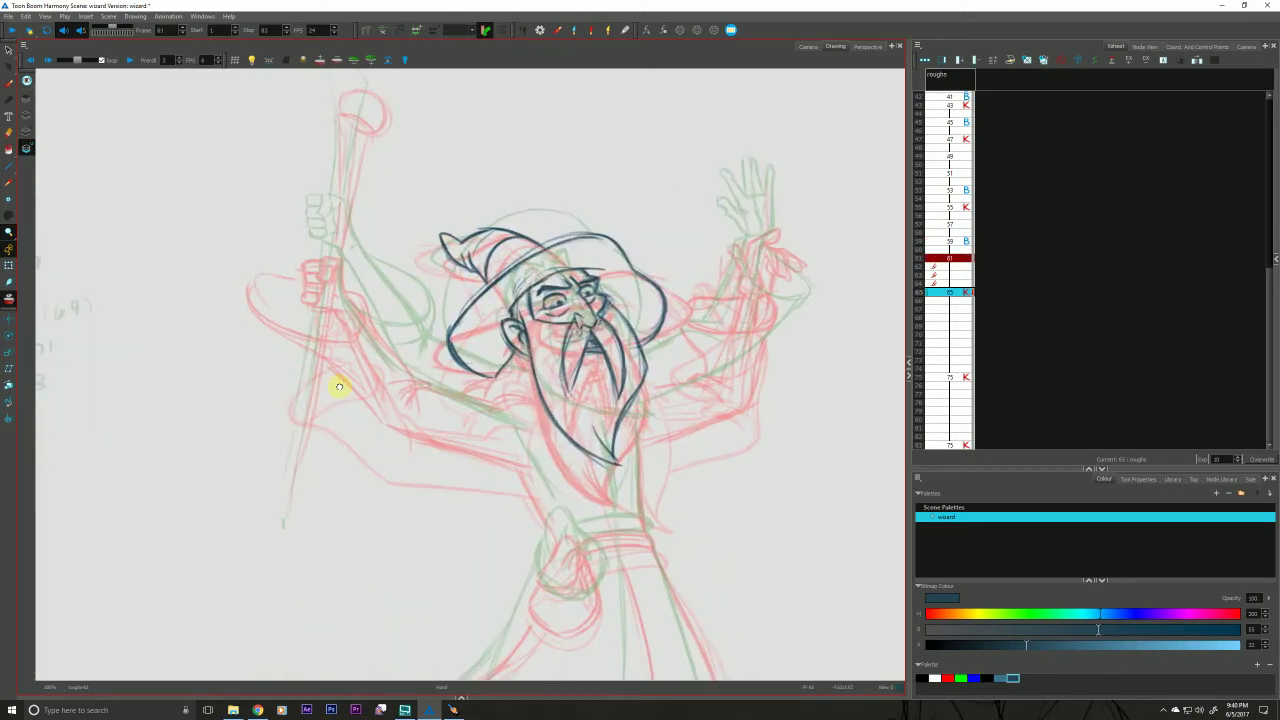
key("alt+b")
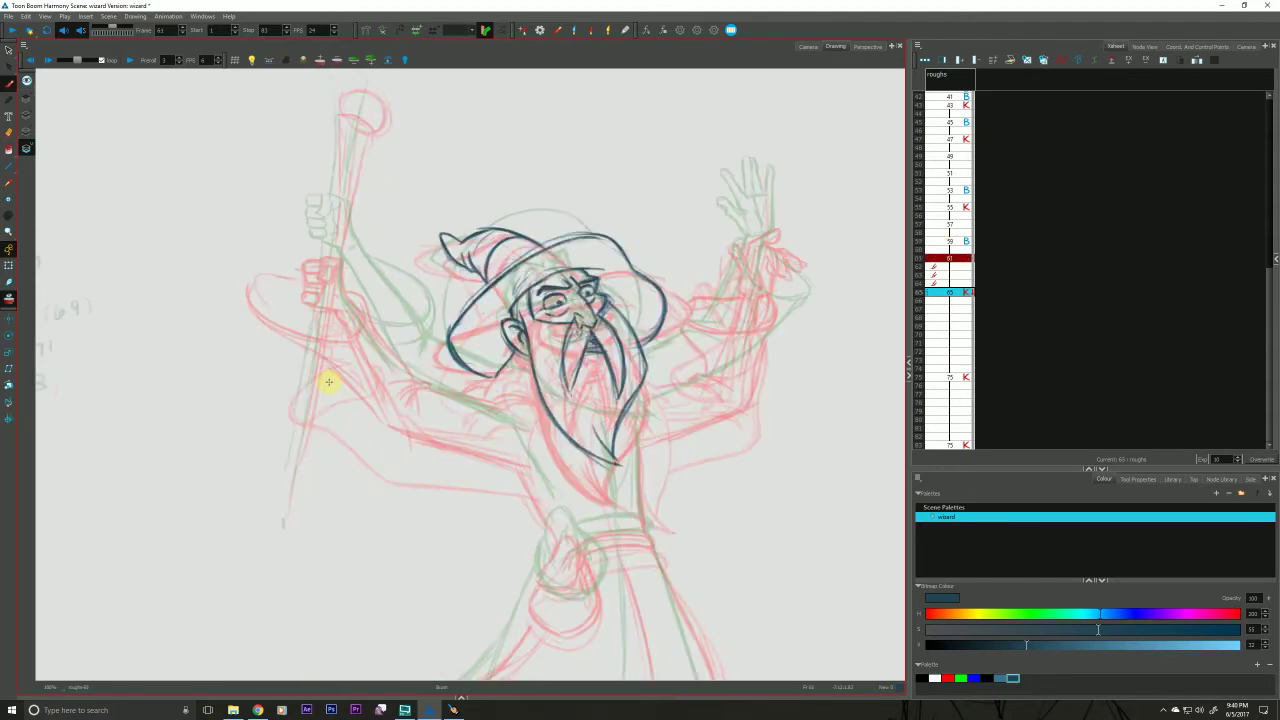
left_click_drag(318, 265, 320, 277)
left_click(1000, 678)
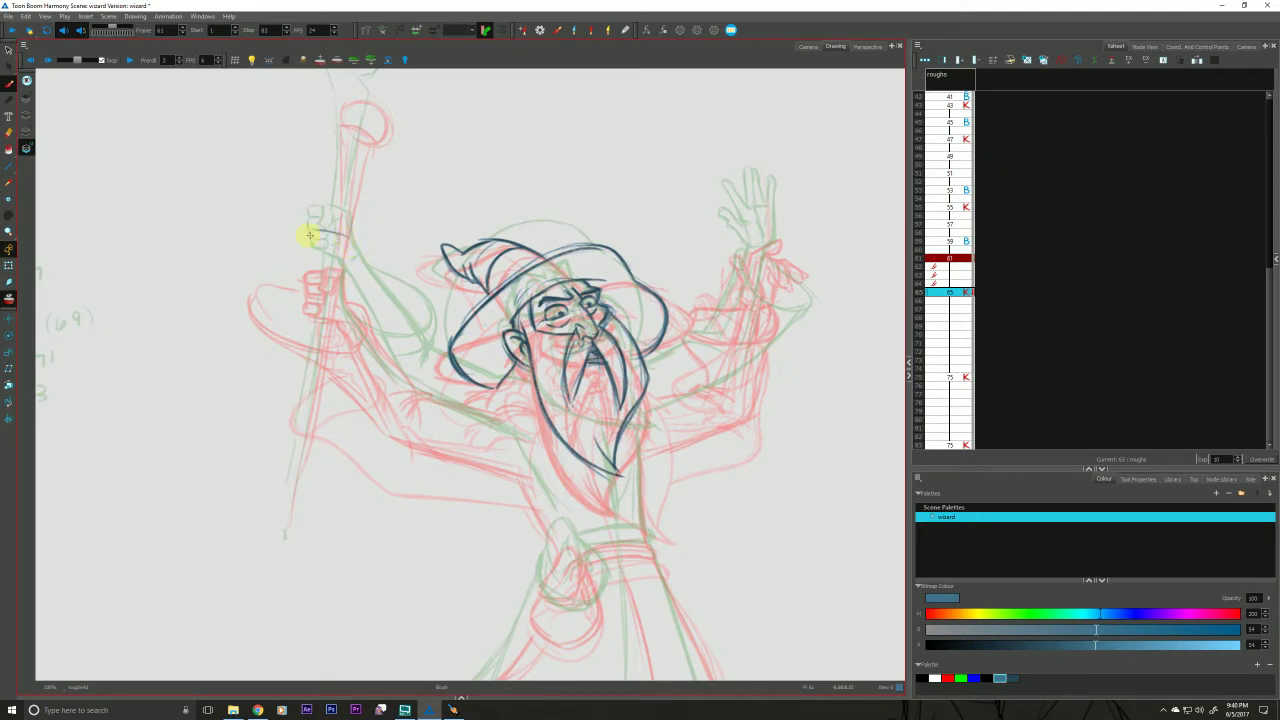
mouse_move(310, 235)
left_mouse_down()
mouse_move(338, 272)
mouse_move(347, 243)
mouse_move(315, 265)
left_mouse_up()
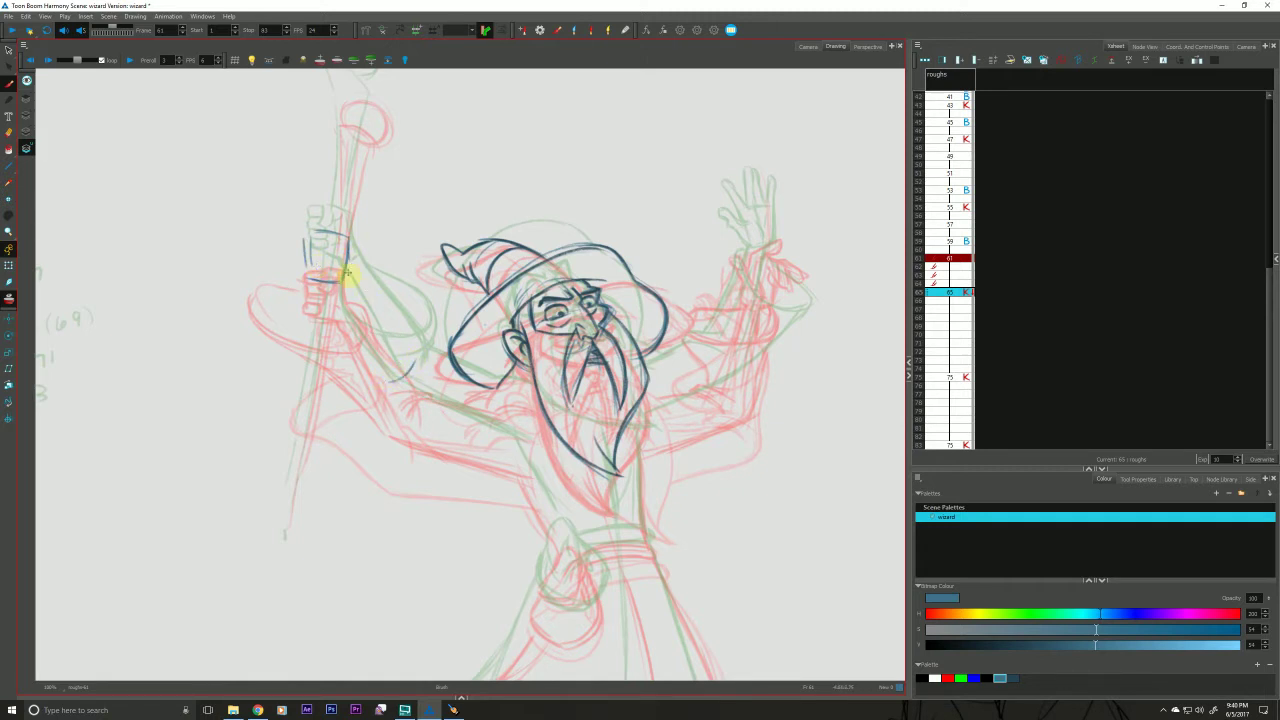
Rough in the staff arm on drawing 61 from the wrist past the elbow to the shoulder, comparing with drawing 65.
mouse_move(354, 283)
left_mouse_down()
mouse_move(397, 333)
mouse_move(354, 280)
mouse_move(379, 330)
mouse_move(339, 289)
mouse_move(361, 347)
left_mouse_up()
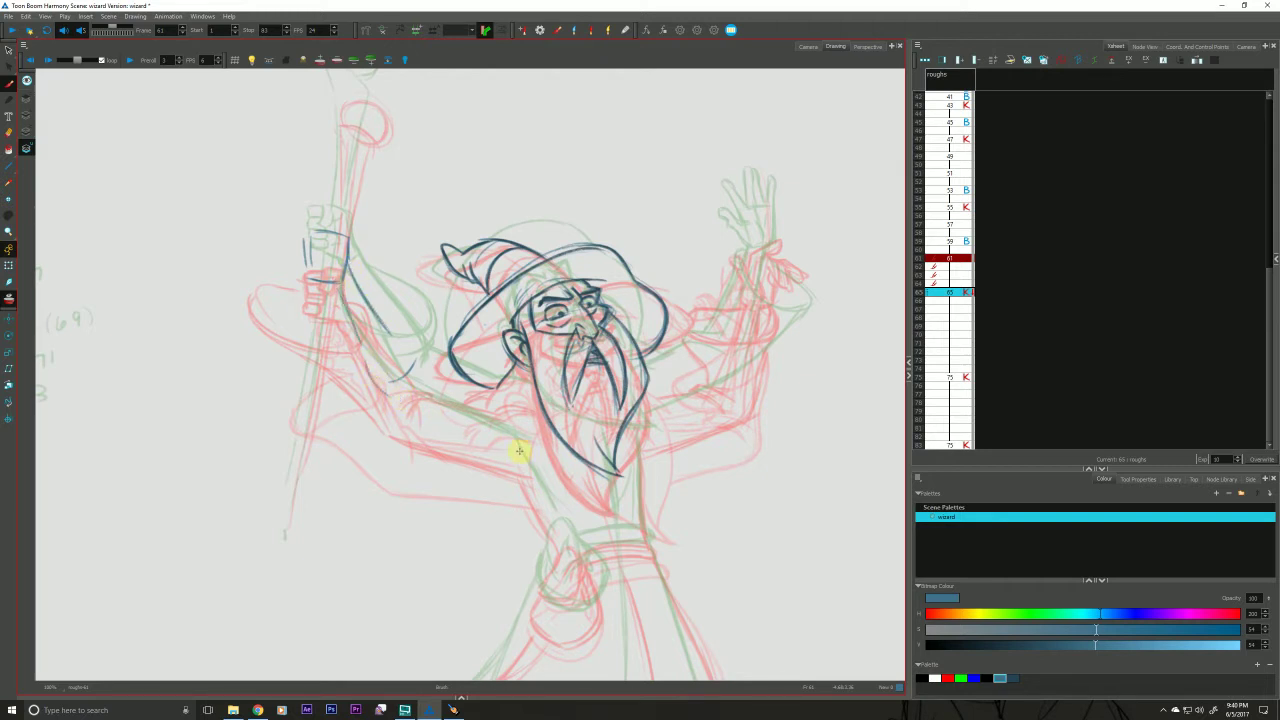
left_click_drag(519, 452, 374, 382)
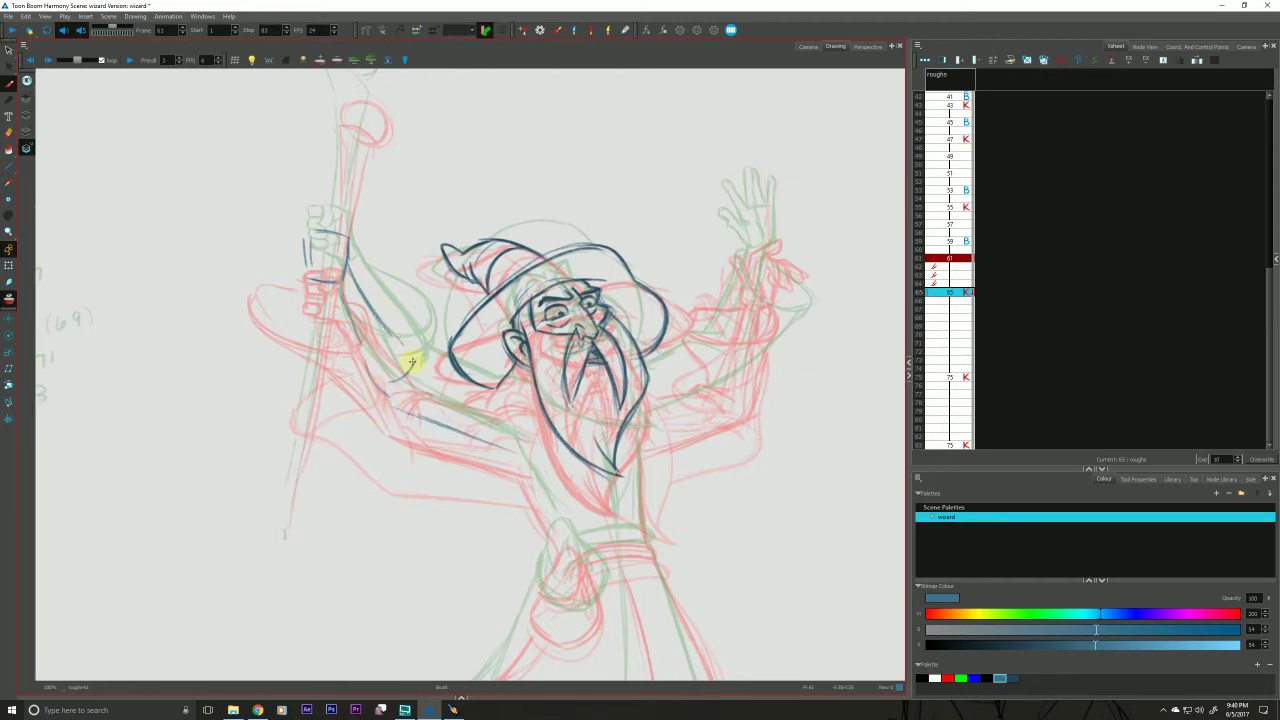
key("g")
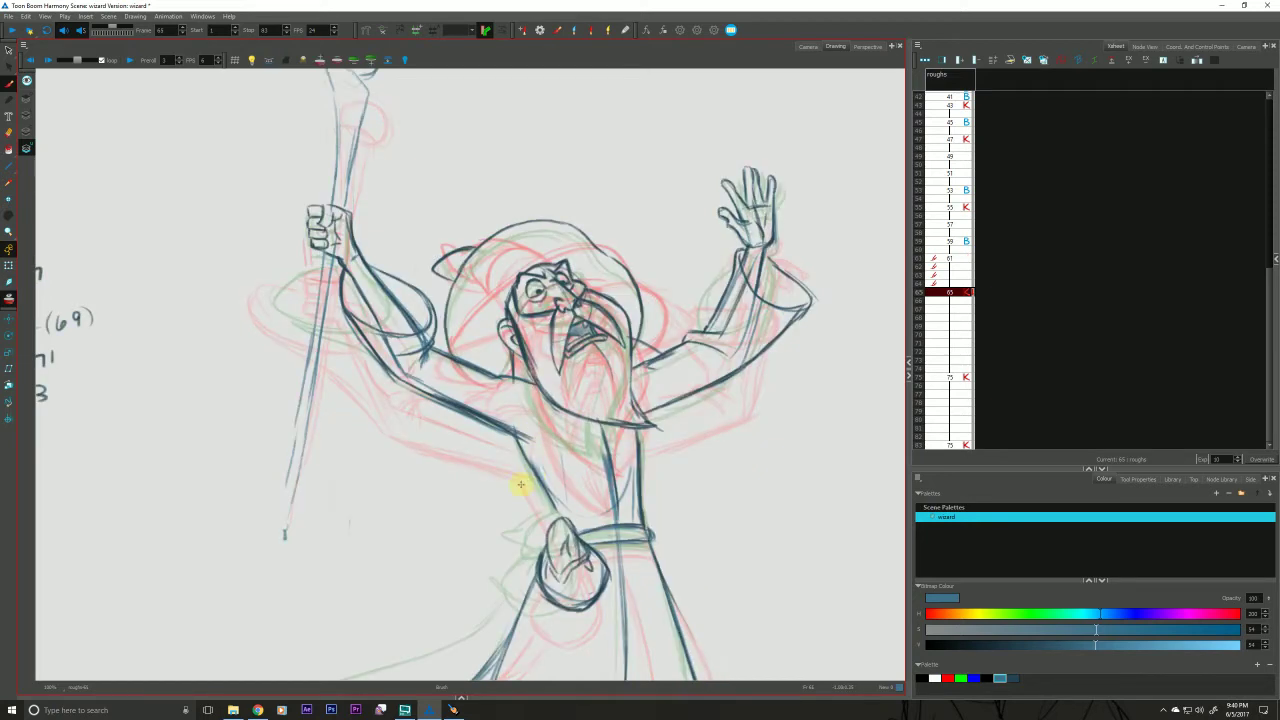
key("f")
key("g")
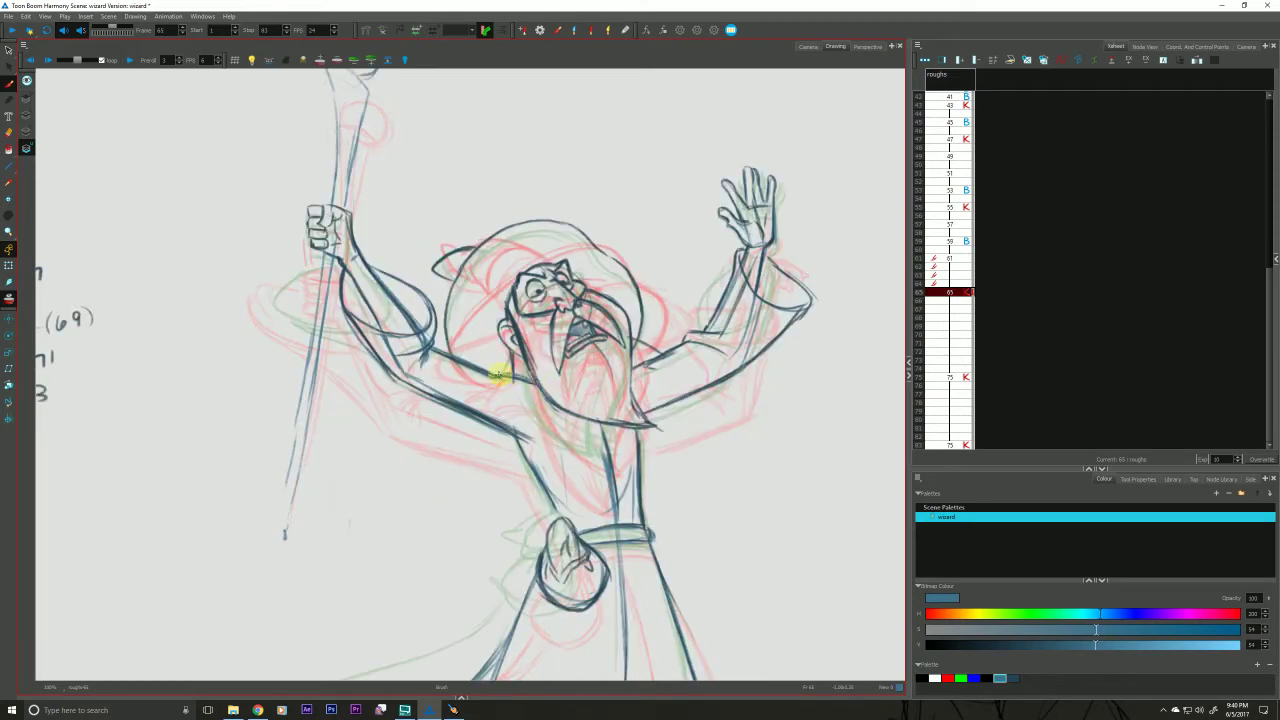
key("f")
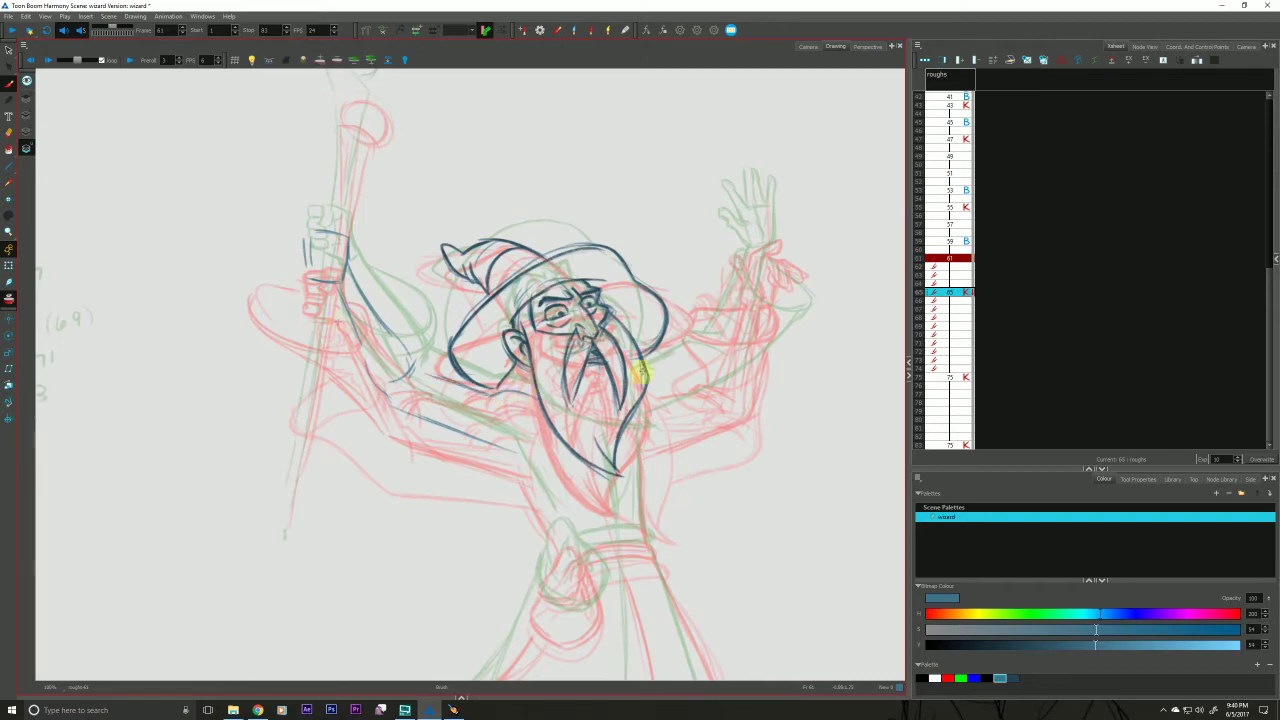
Rough in the shoulder and upper arm of the raised free arm on drawing 61, comparing with the neighbouring drawings.
key("g")
key("f")
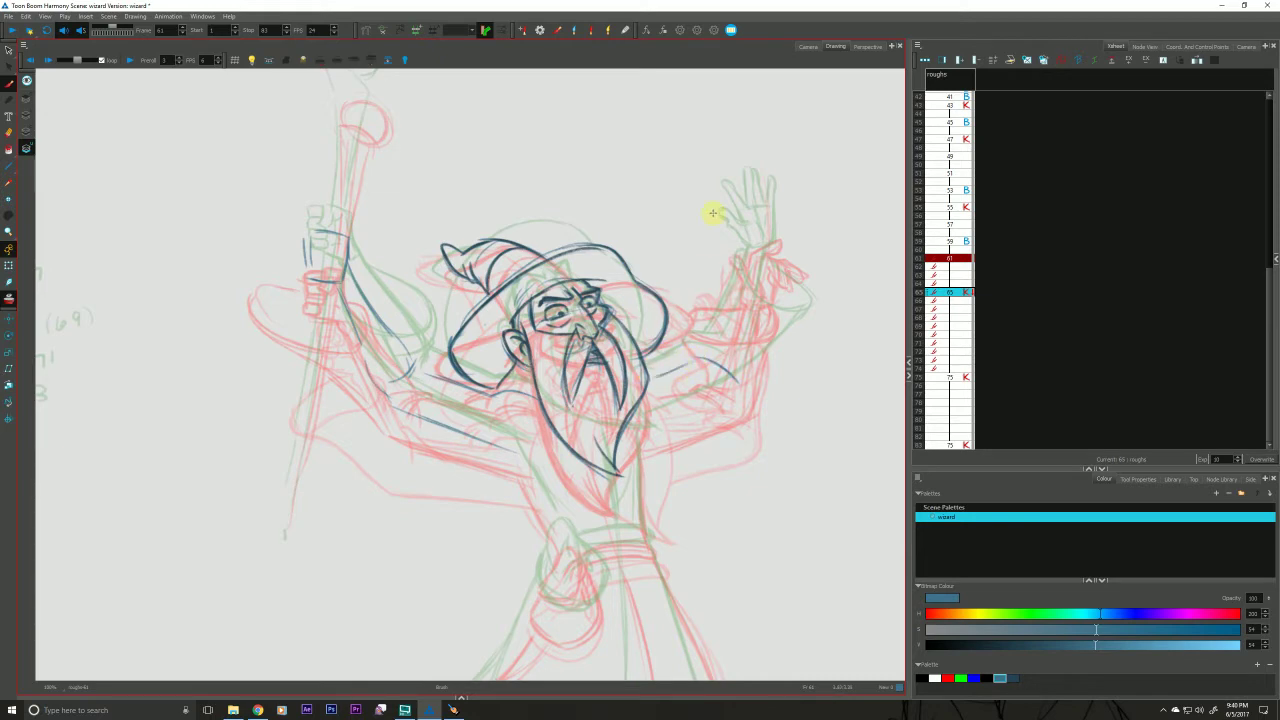
key("g")
key("f")
key("f")
key("g")
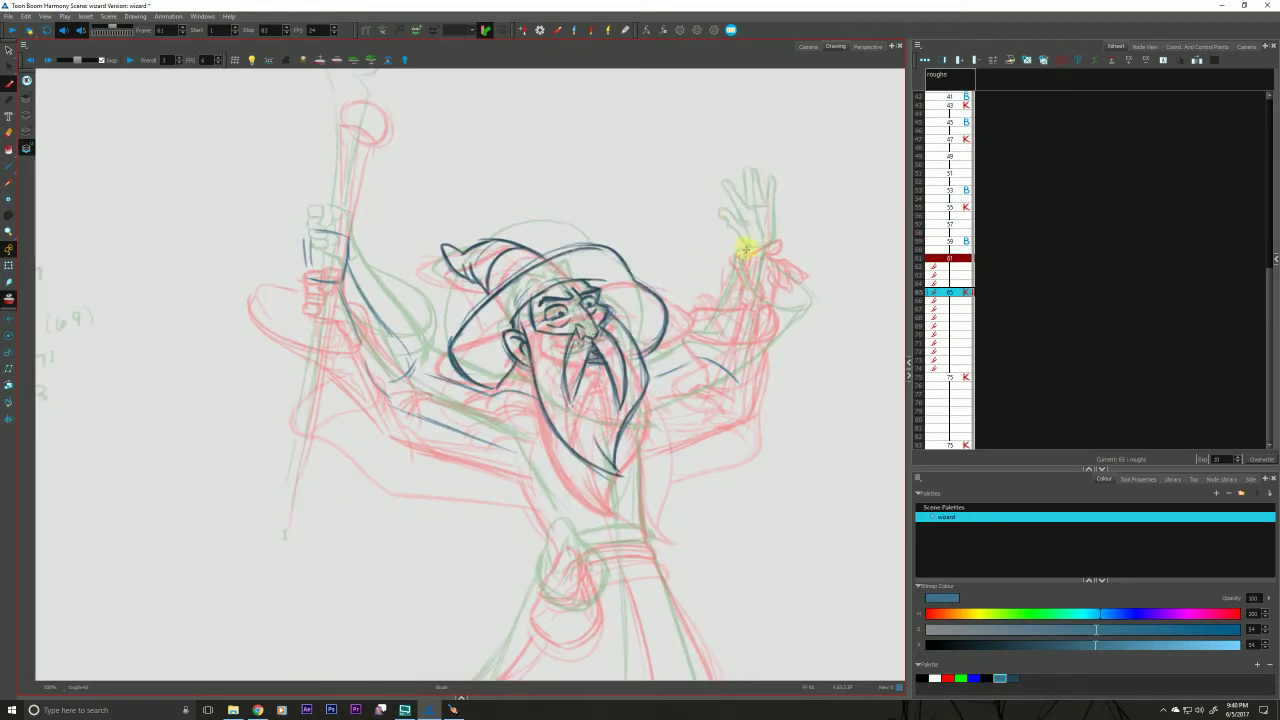
key("g")
key("f")
Rough in both sides of the torso on drawing 61 from under the arms down to the waist.
left_click_drag(337, 563, 328, 446)
key("g")
key("f")
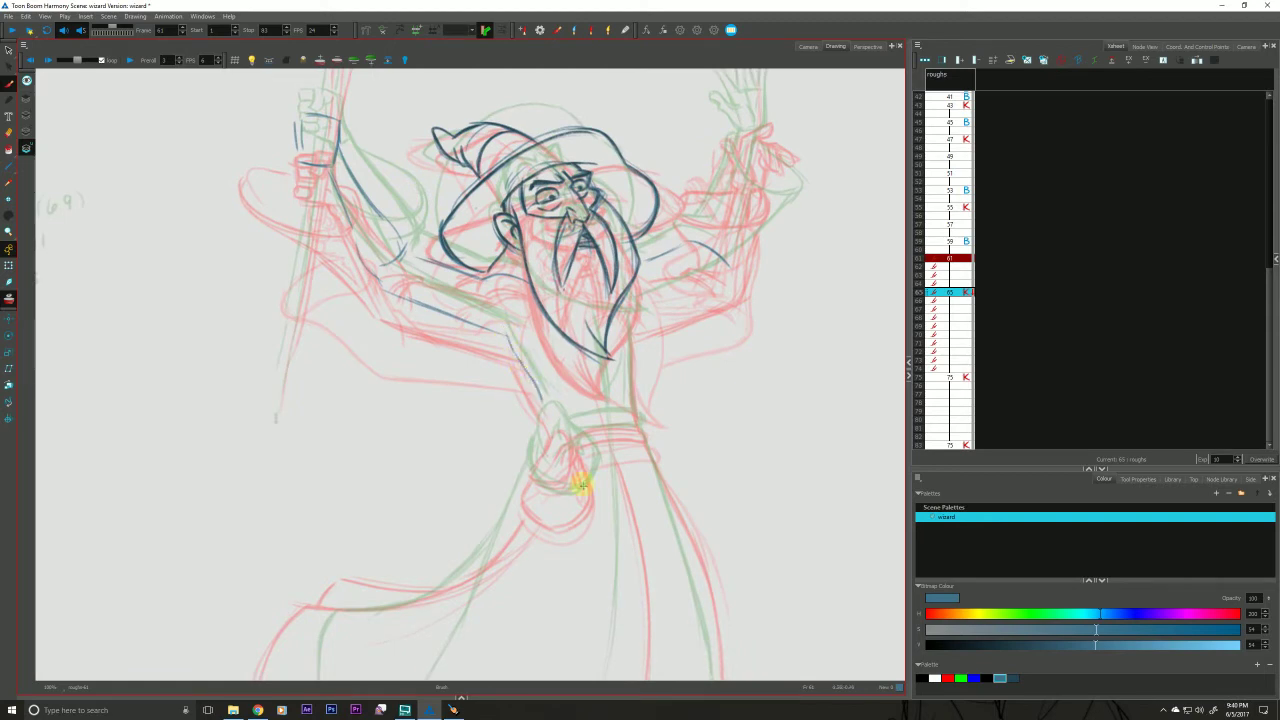
key("f")
key("g")
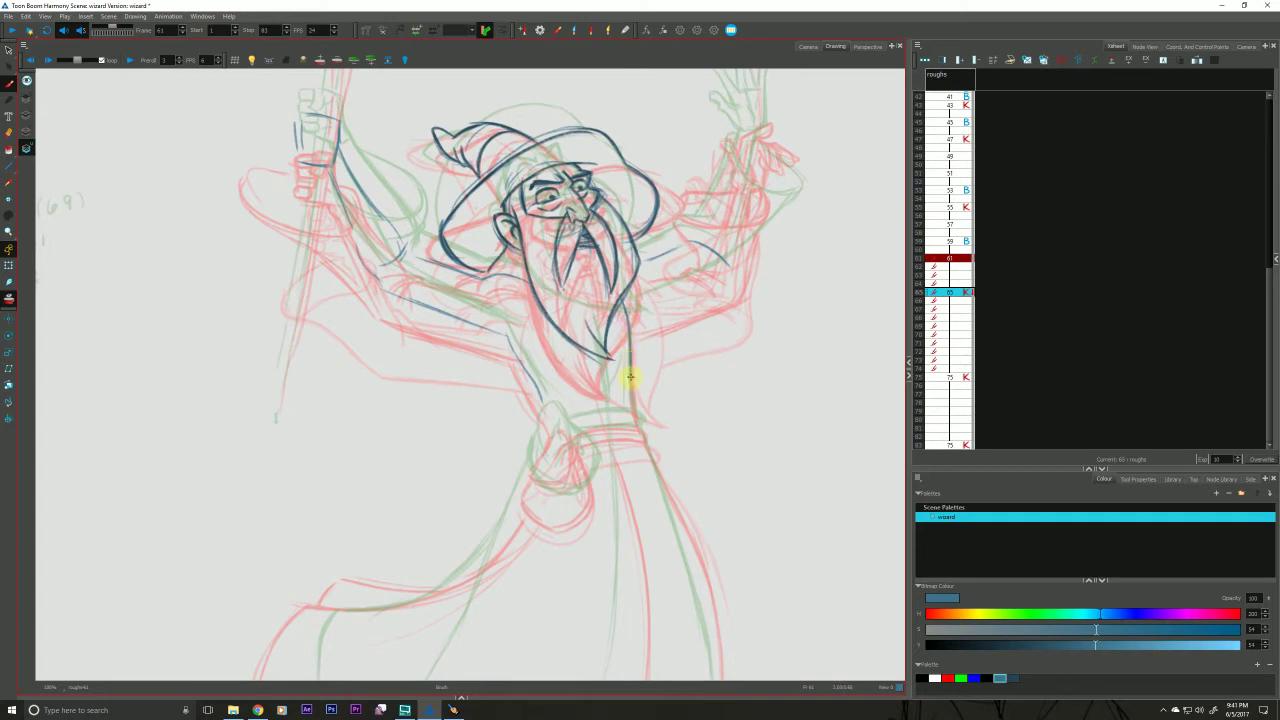
Reduce the onion skin to one previous drawing and rough in the belt's upper and lower edges at the waist on drawing 61.
left_click(333, 59)
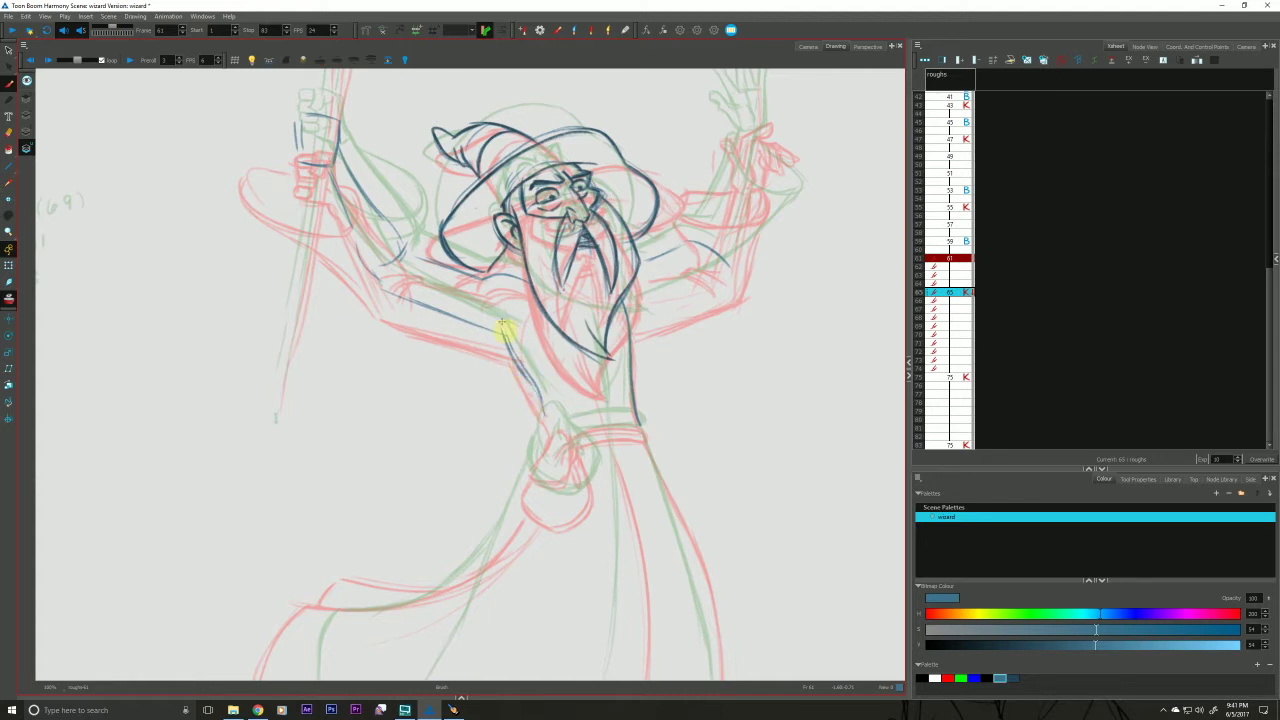
mouse_move(558, 428)
left_mouse_down()
mouse_move(597, 417)
mouse_move(640, 423)
left_mouse_up()
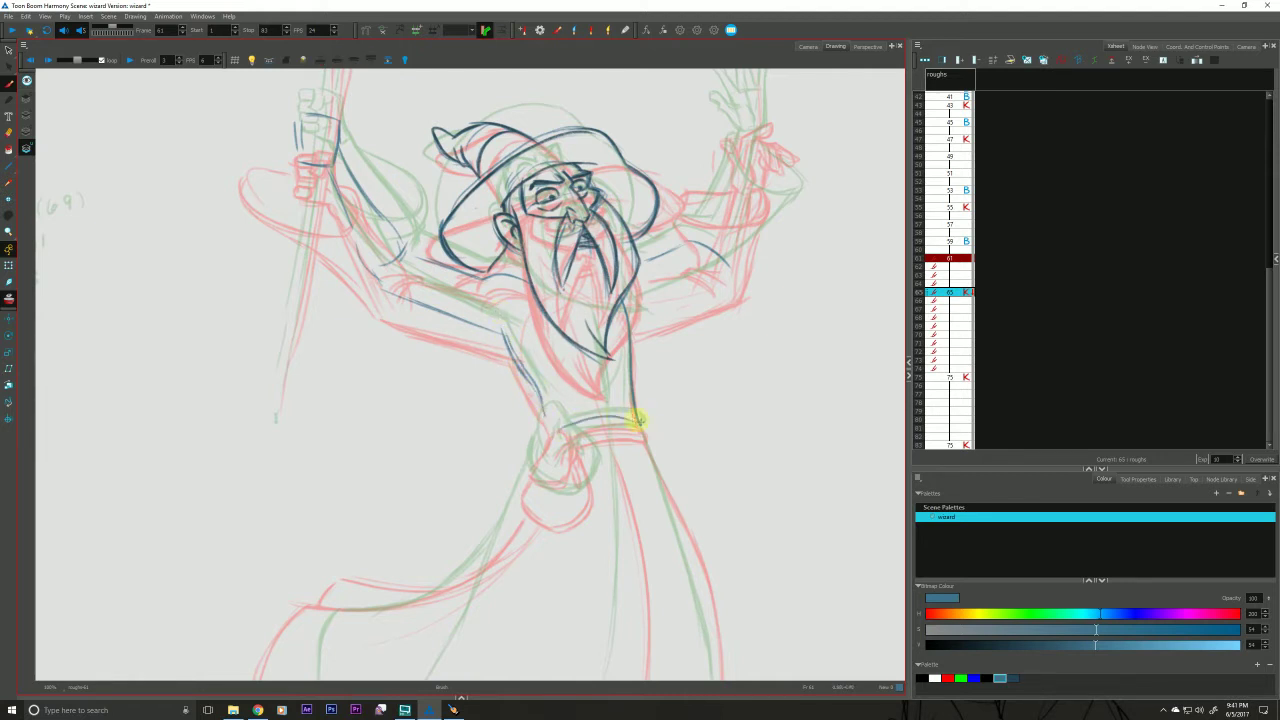
mouse_move(568, 440)
left_mouse_down()
mouse_move(644, 436)
mouse_move(589, 423)
mouse_move(558, 433)
mouse_move(647, 432)
left_mouse_up()
key("f")
key("g")
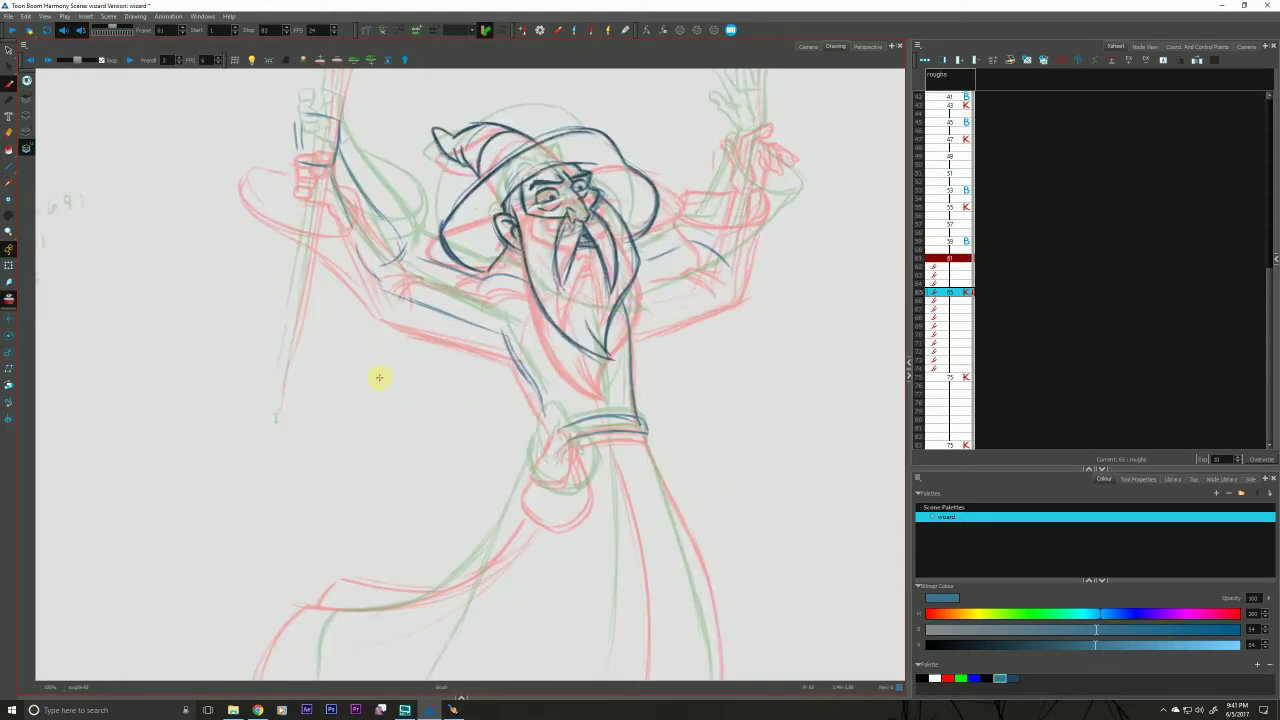
key("f")
key("g")
Draw the fingers gripping the staff and strengthen the staff arm's forearm on drawing 61.
left_click_drag(431, 488, 429, 478)
left_click_drag(300, 298, 328, 386)
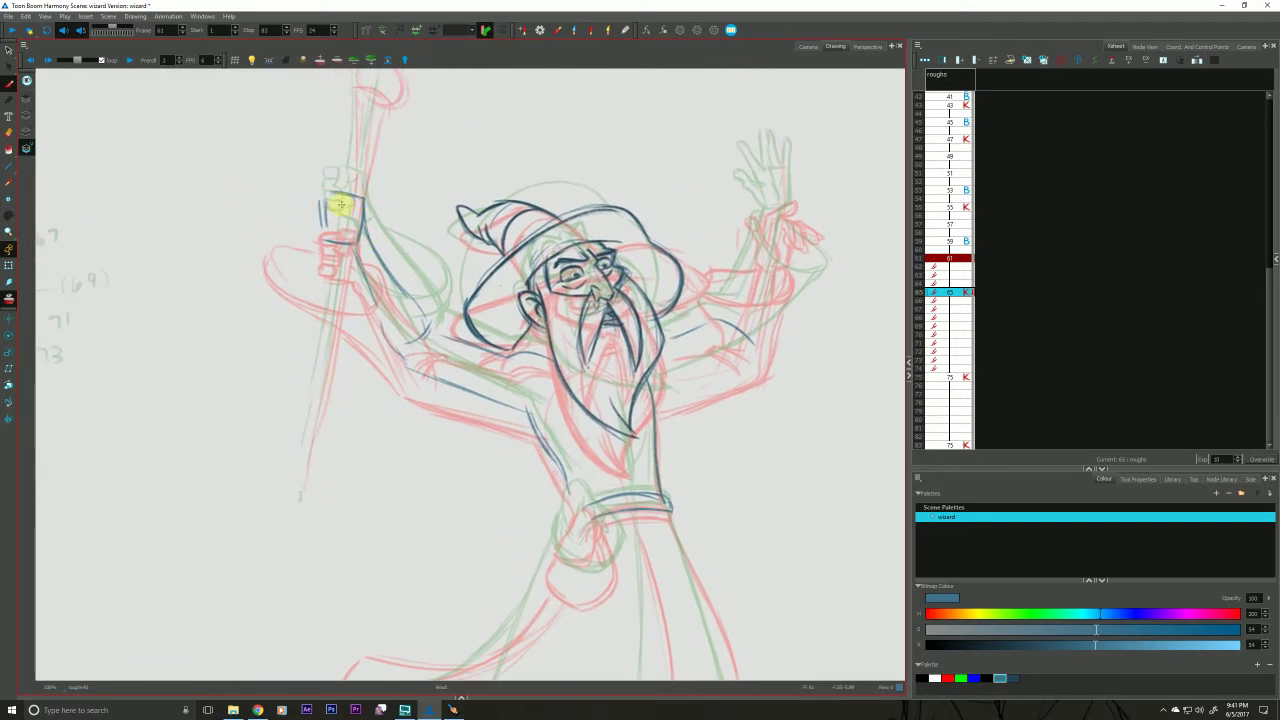
mouse_move(351, 204)
left_mouse_down()
mouse_move(321, 203)
mouse_move(343, 212)
mouse_move(341, 232)
mouse_move(321, 234)
mouse_move(340, 213)
mouse_move(325, 221)
mouse_move(330, 199)
mouse_move(386, 329)
left_mouse_up()
left_click_drag(371, 285, 403, 350)
left_click_drag(480, 395, 397, 356)
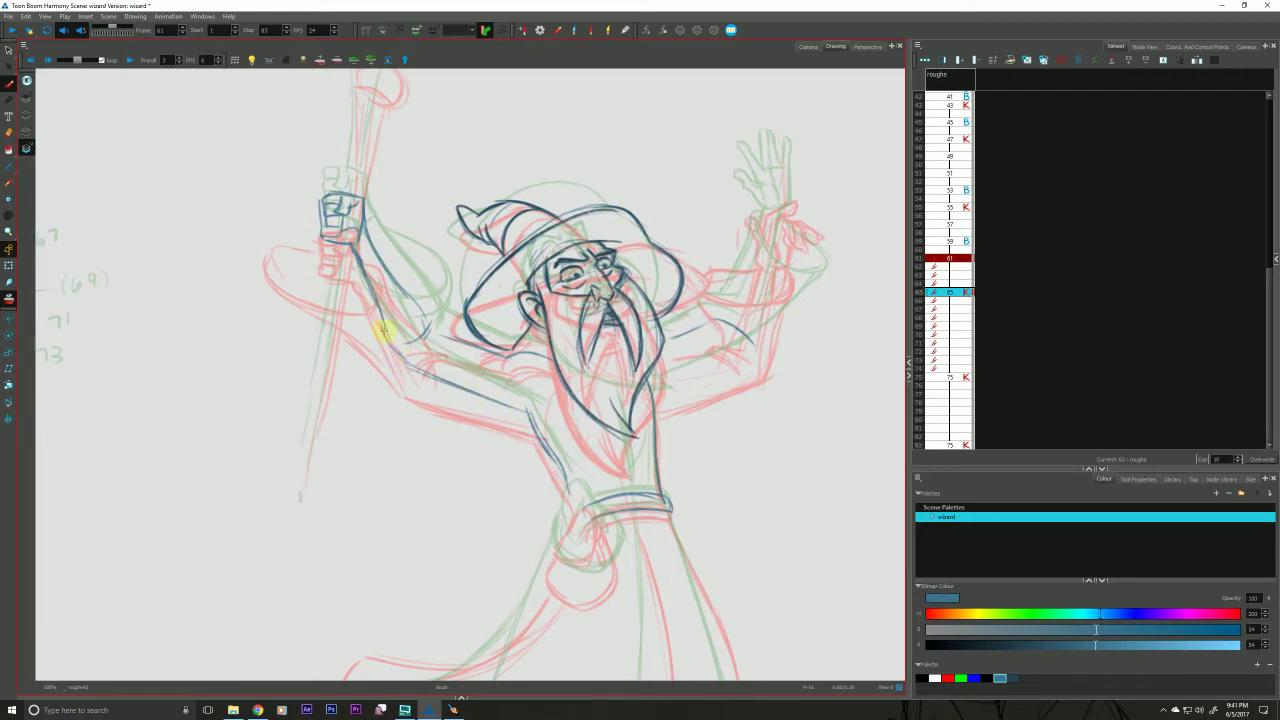
key("f")
key("g")
key("f")
key("g")
Flip between drawings 59, 61 and 65 to examine how the free arm and hand move.
left_click_drag(706, 437, 677, 486)
key("f")
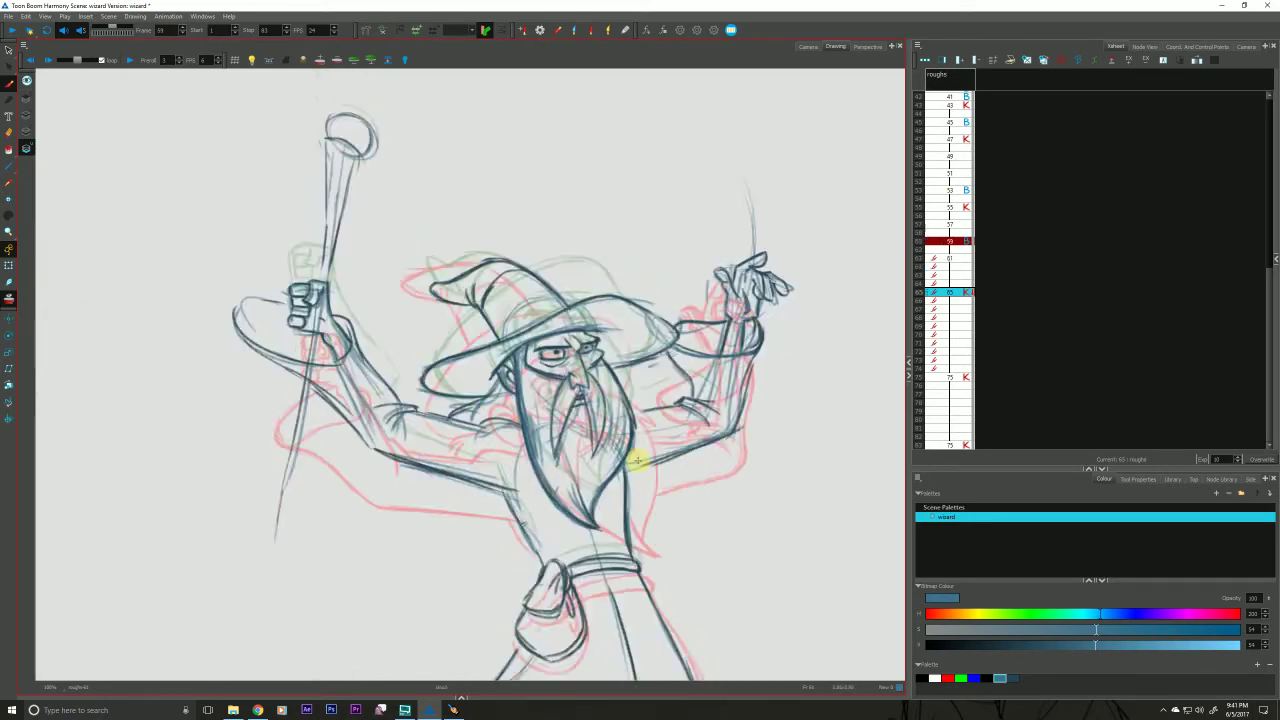
key("g")
key("f")
key("g")
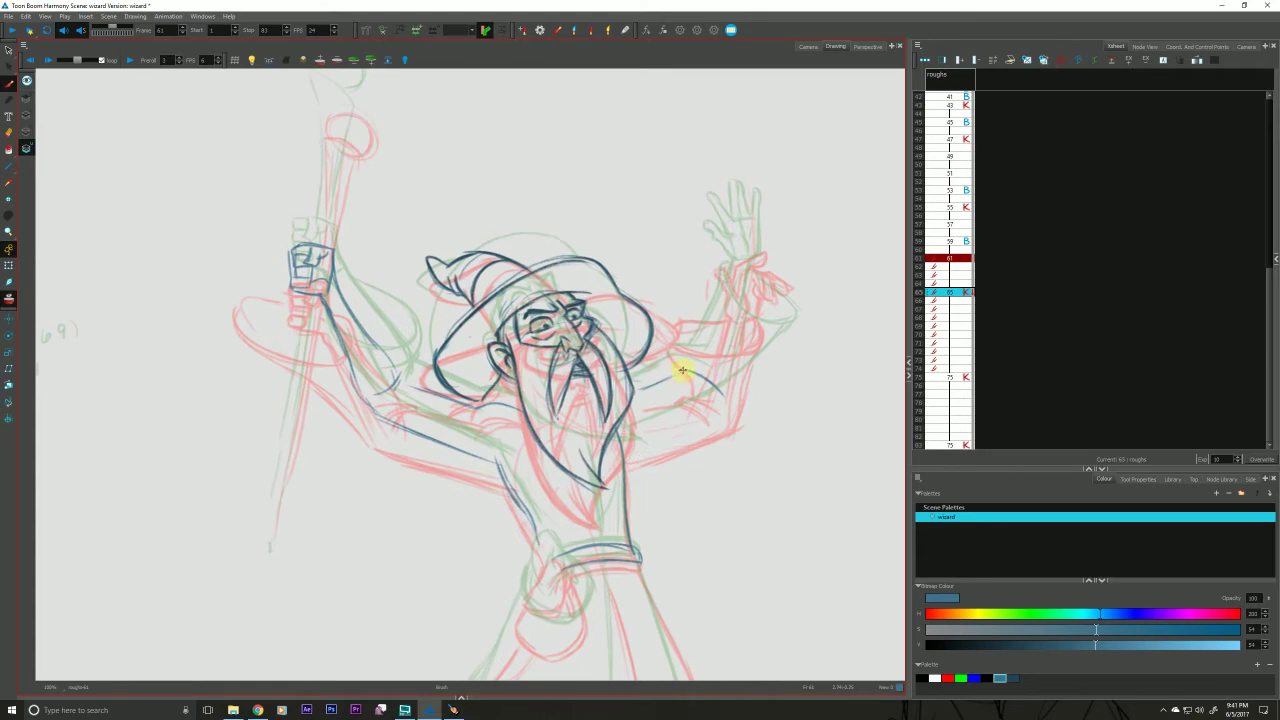
key("f")
key("g")
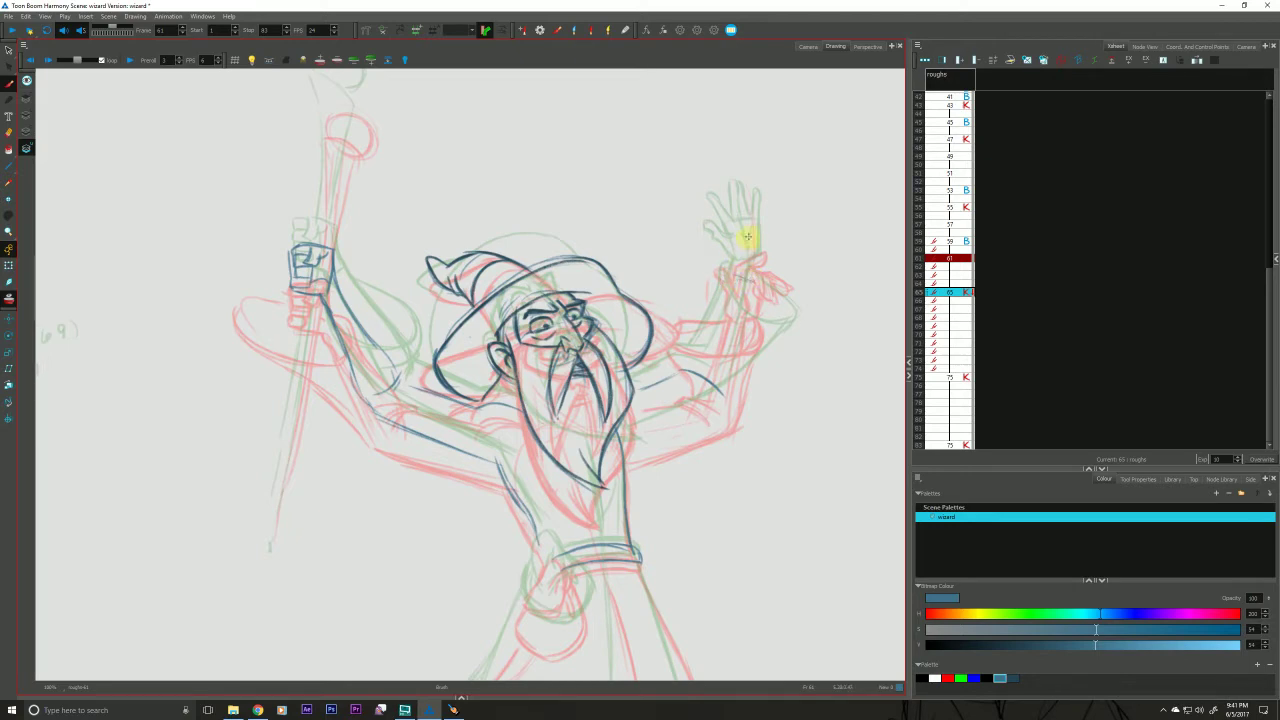
left_click_drag(746, 236, 697, 403)
key("g")
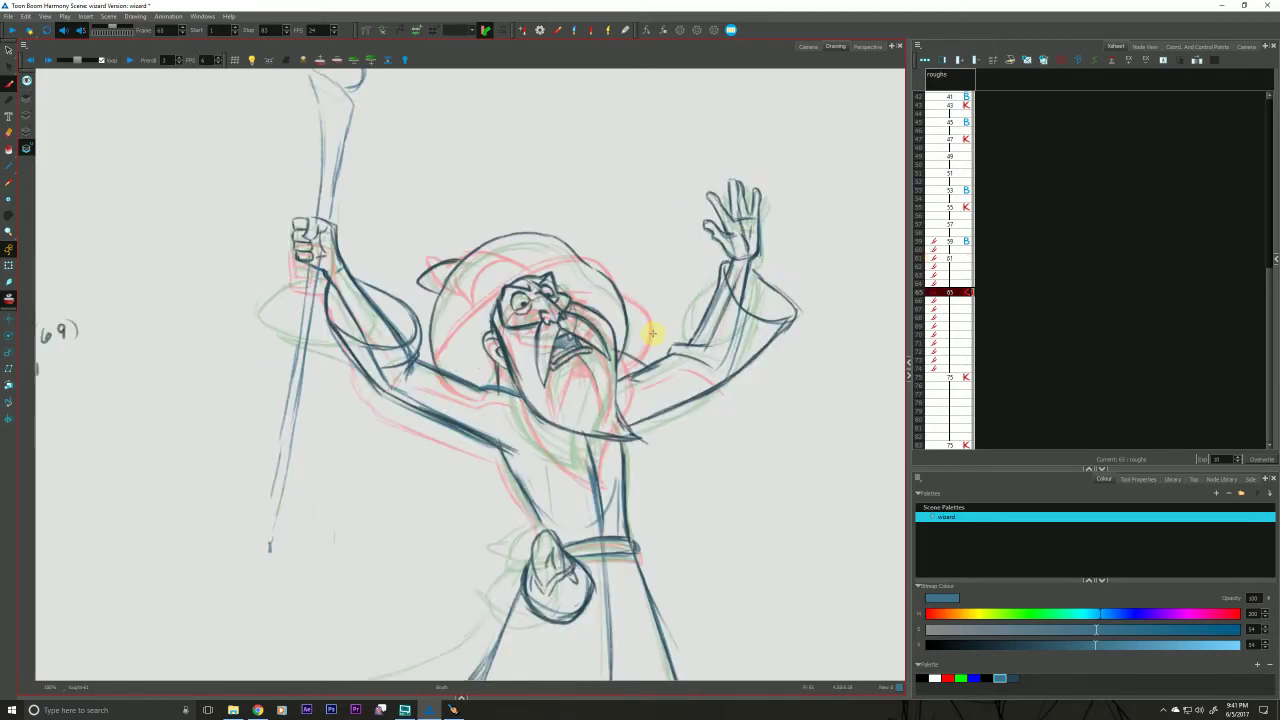
key("f")
key("f")
key("g")
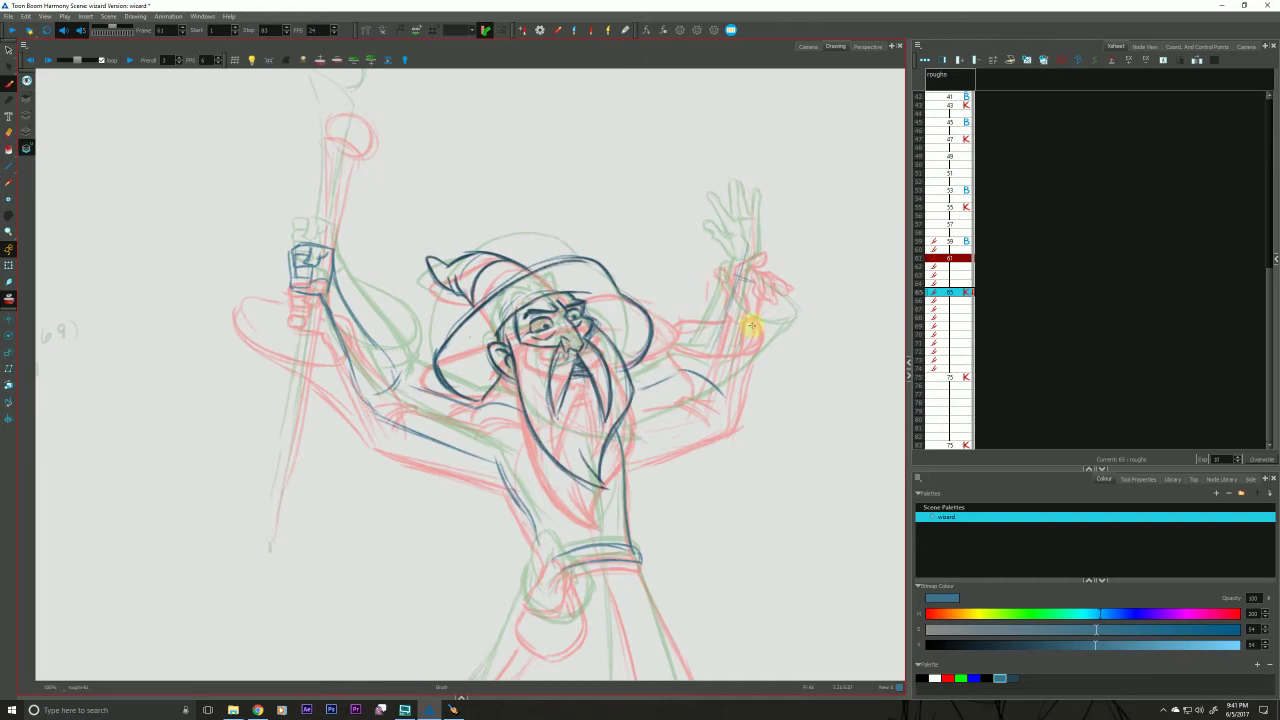
Rough in the sleeve opening around the free arm's forearm on drawing 61, midway between its neighbours.
mouse_move(757, 282)
left_mouse_down()
mouse_move(740, 359)
mouse_move(729, 328)
mouse_move(743, 358)
mouse_move(708, 346)
left_mouse_up()
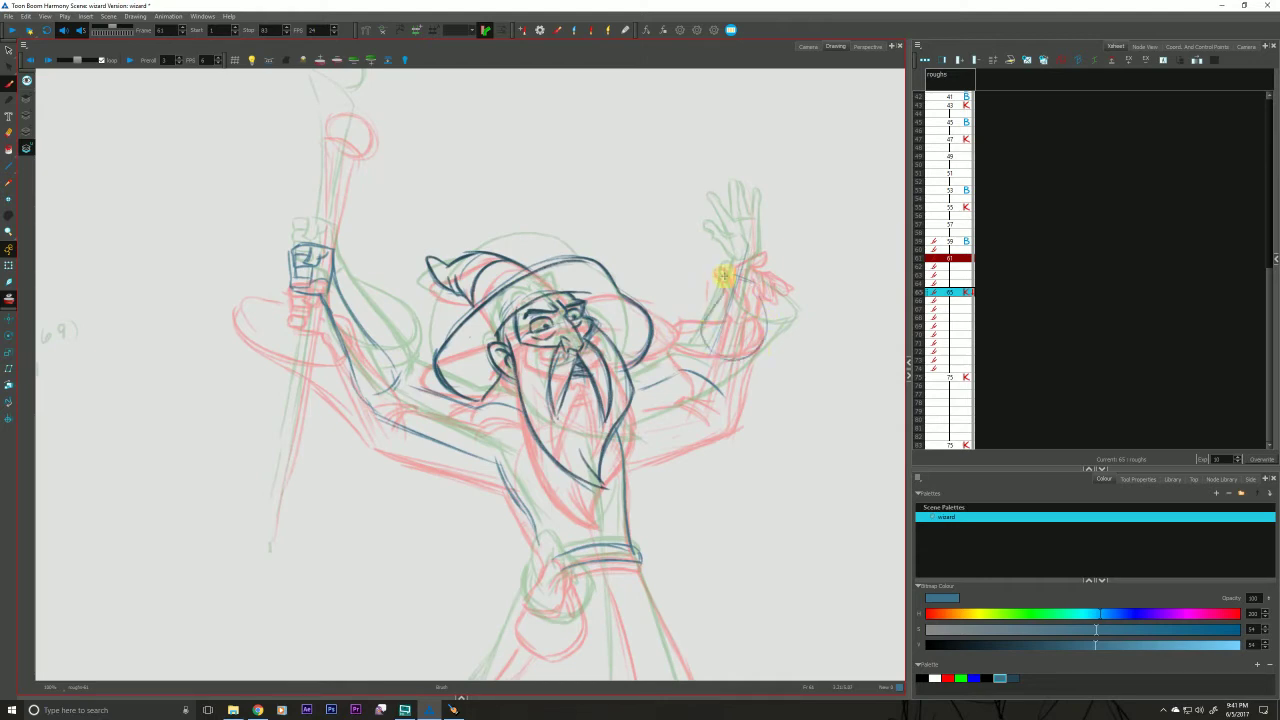
left_click_drag(750, 276, 732, 361)
key("f")
key("g")
key("g")
key("f")
Rough in the staff arm's sleeve opening and the forearm lines inside it on drawing 61.
mouse_move(343, 297)
left_mouse_down()
mouse_move(380, 345)
mouse_move(285, 351)
left_mouse_up()
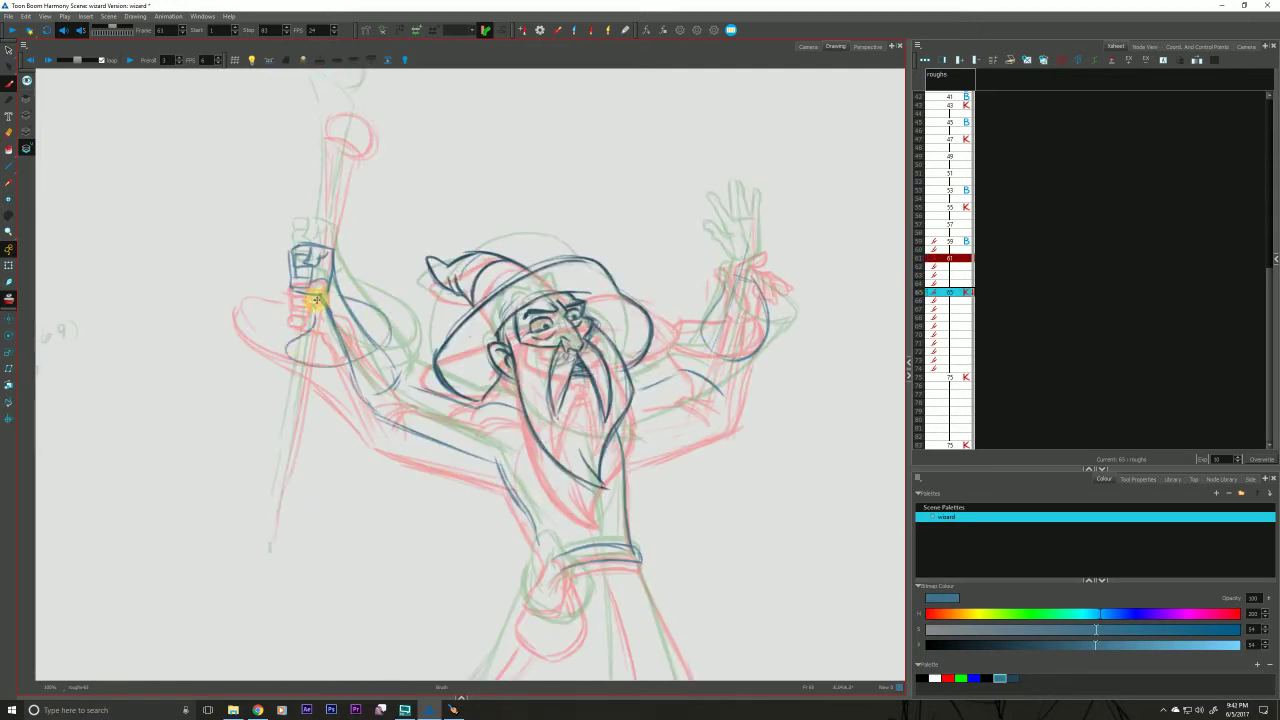
left_click_drag(319, 297, 310, 331)
mouse_move(370, 303)
left_mouse_down()
mouse_move(388, 356)
mouse_move(384, 315)
mouse_move(397, 337)
mouse_move(373, 376)
left_mouse_up()
left_click_drag(399, 331, 377, 375)
key("g")
key("f")
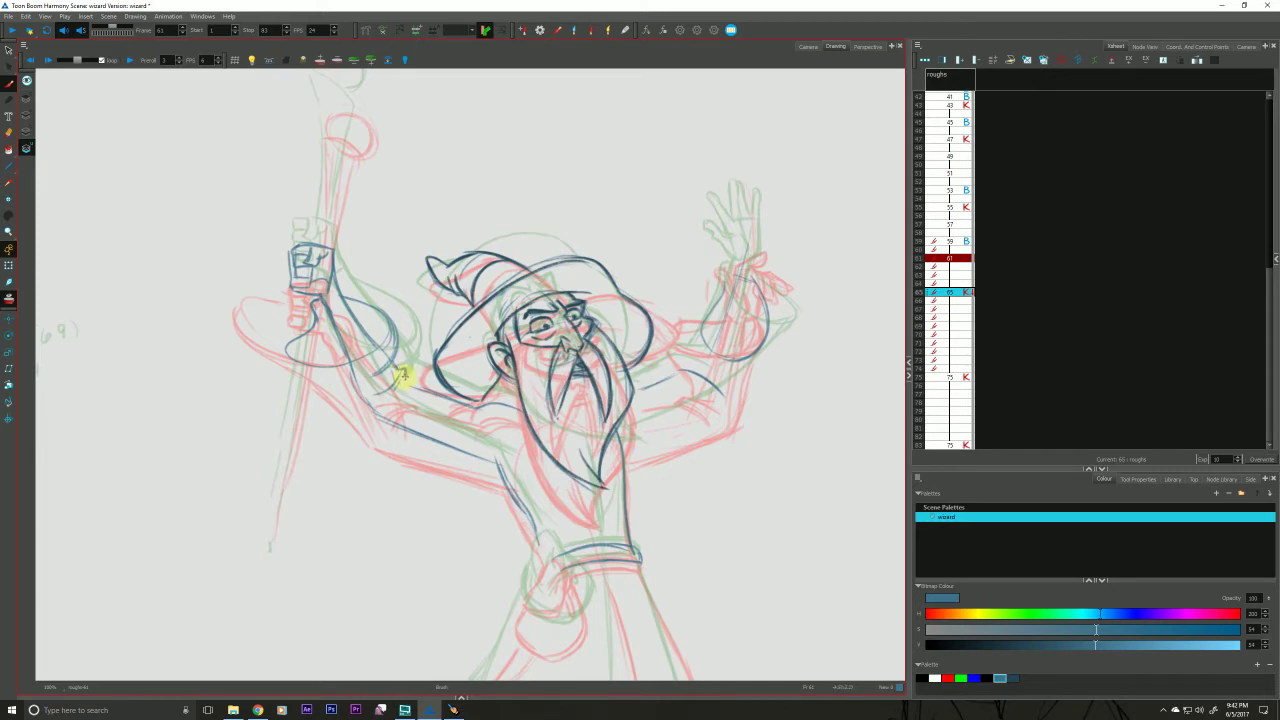
Add the elbow fold and firm up the staff arm's upper edge and hanging sleeve edge on drawing 61.
left_click_drag(403, 375, 388, 420)
left_click_drag(403, 375, 473, 402)
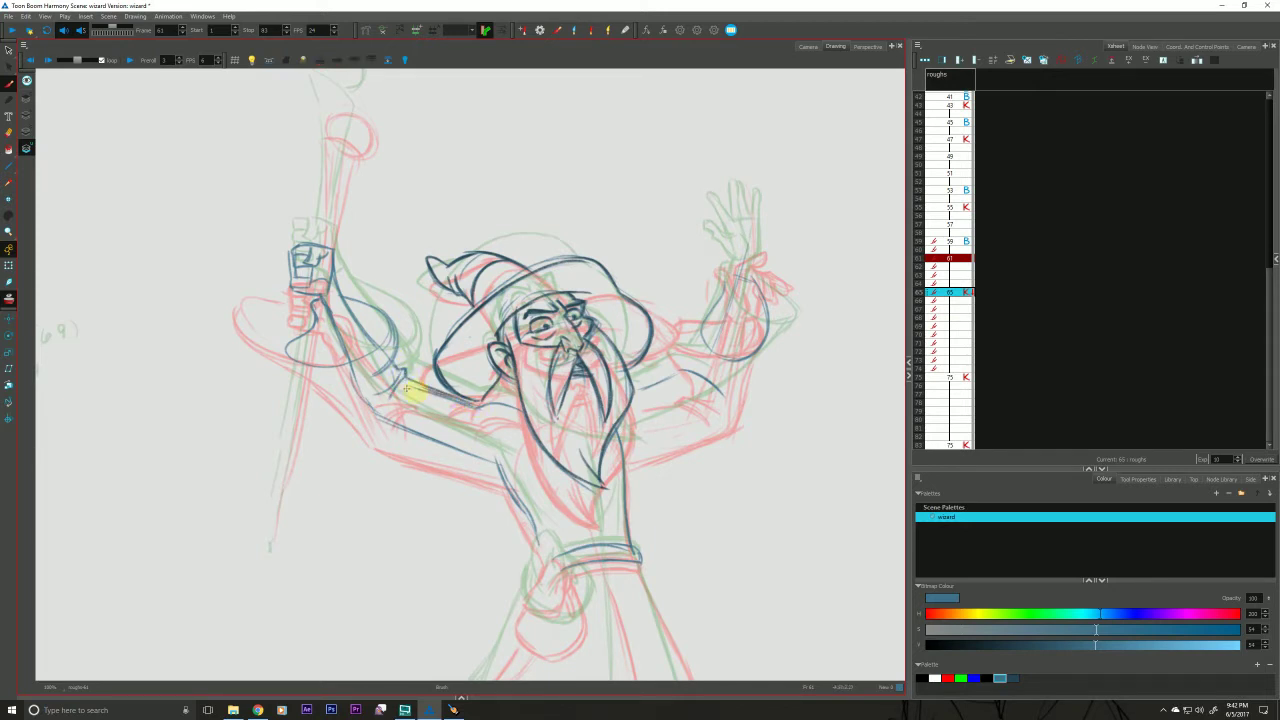
mouse_move(283, 348)
left_mouse_down()
mouse_move(354, 399)
mouse_move(496, 462)
left_mouse_up()
Flip repeatedly between drawings 59 and 61 to examine the spacing of the arms and sleeves.
key("f")
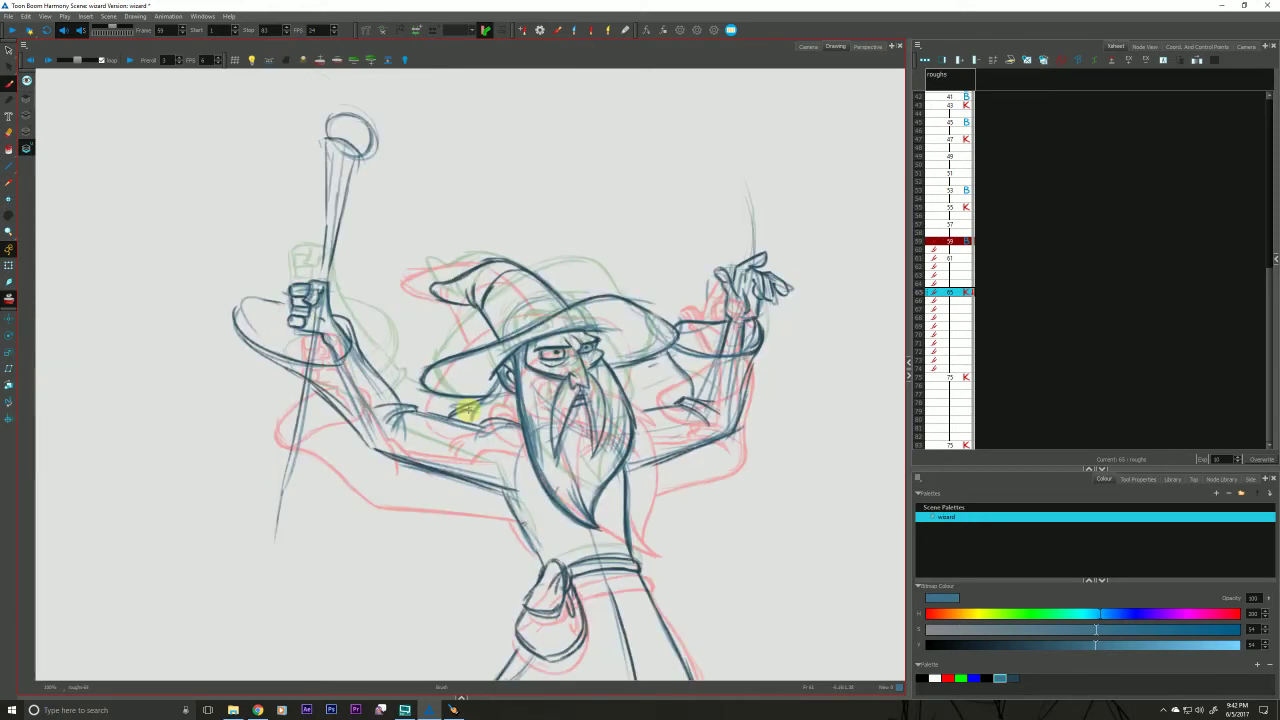
key("g")
key("f")
key("g")
key("f")
key("g")
key("f")
key("g")
key("f")
key("g")
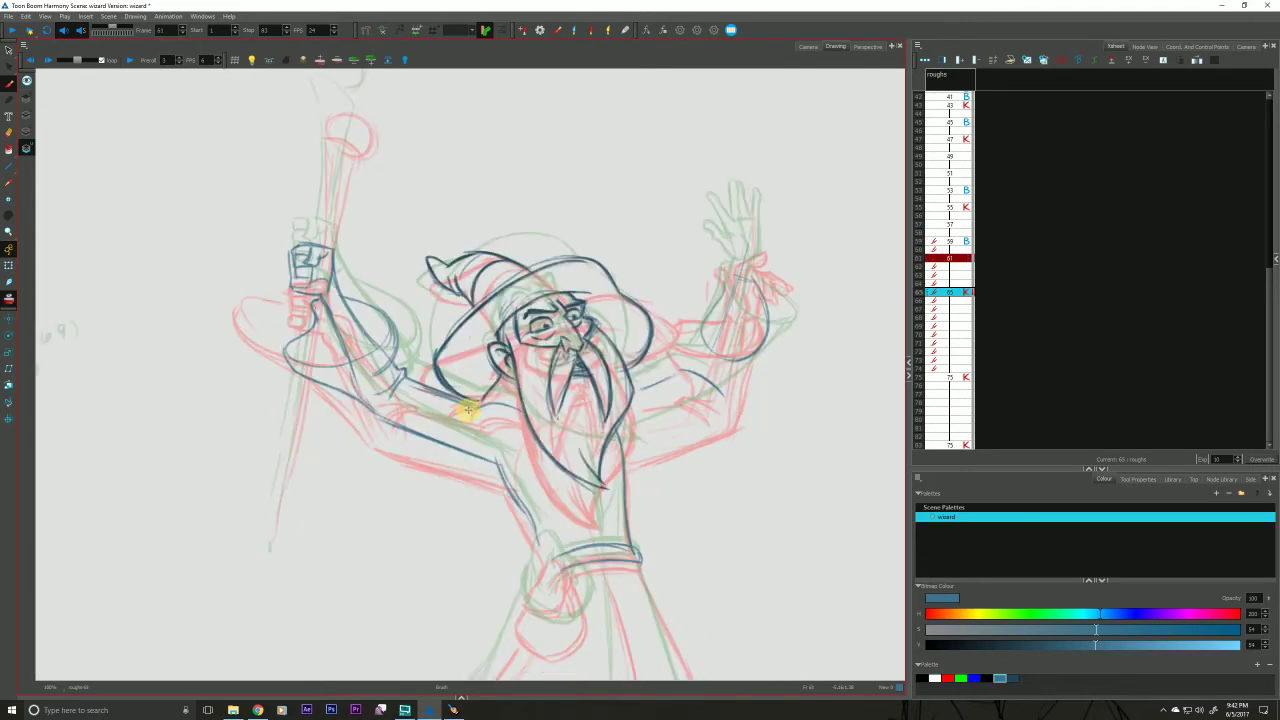
Rough in the free arm's forearm, wrist and base of the palm on drawing 61, comparing with the neighbouring drawing.
key("f")
key("g")
key("f")
key("g")
key("f")
key("g")
key("f")
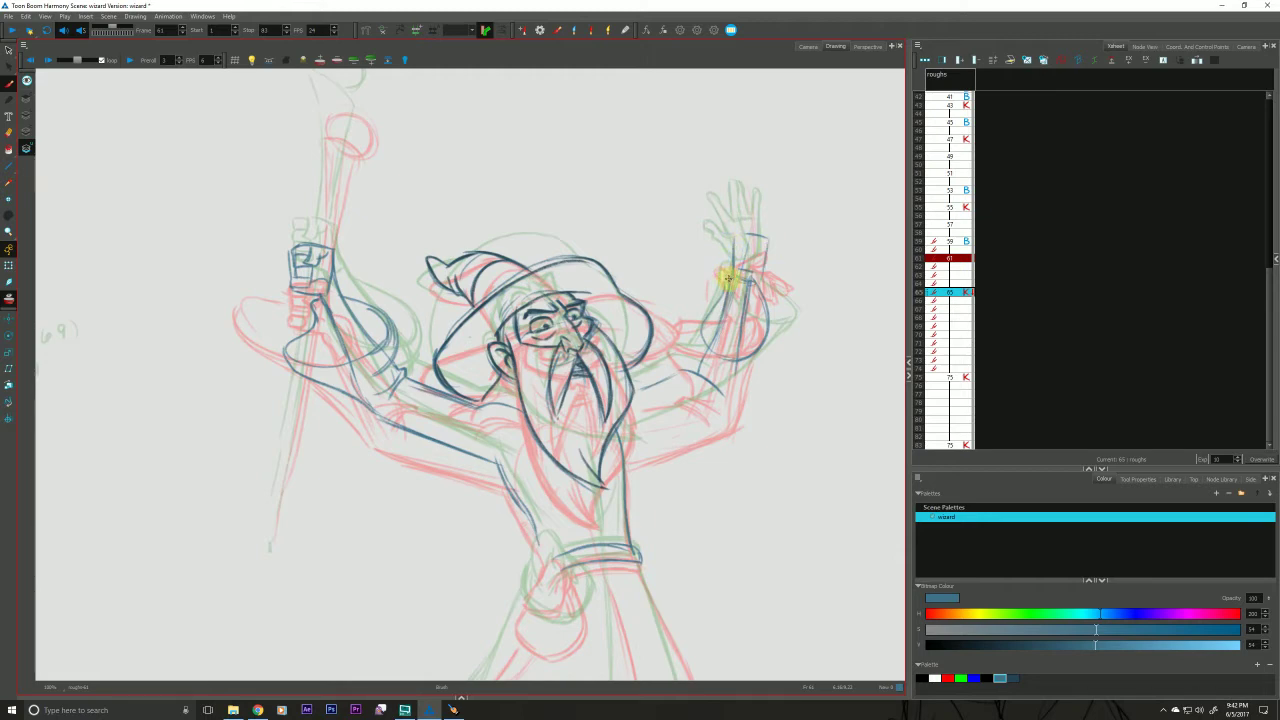
key("f")
key("g")
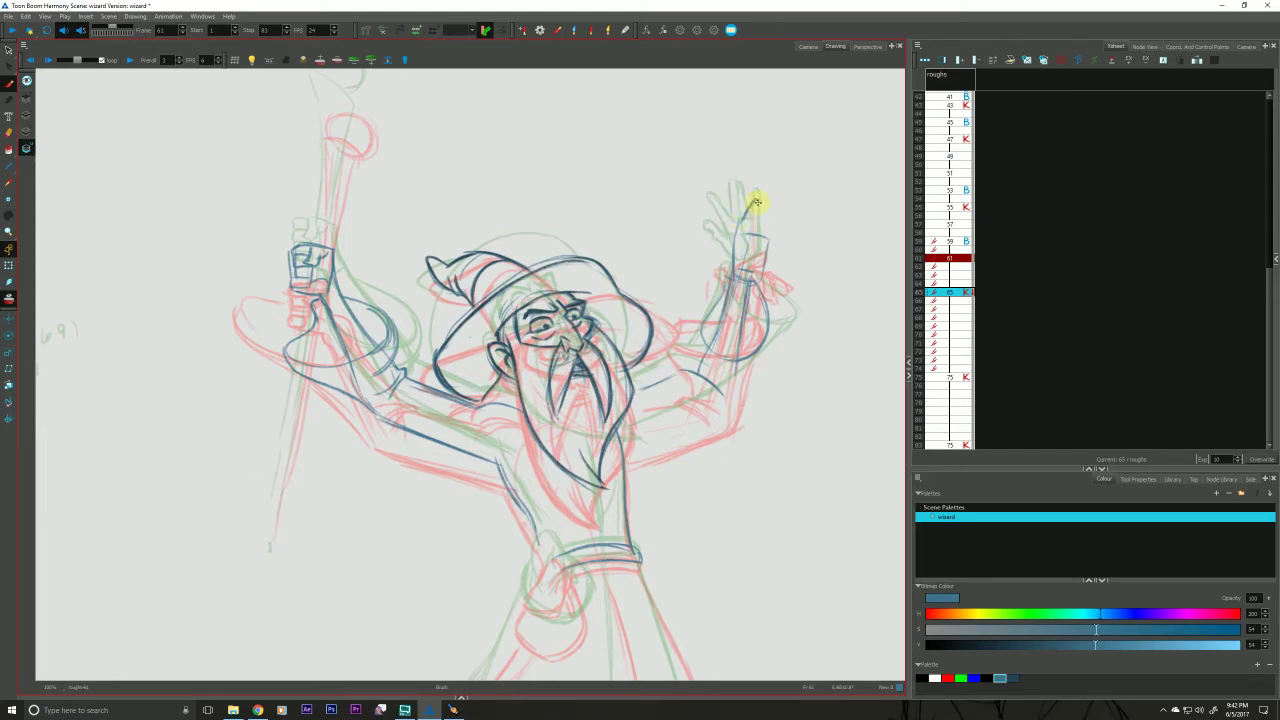
Try an upright finger on the free hand in drawing 61 and compare it with drawing 59.
left_click_drag(749, 223, 747, 226)
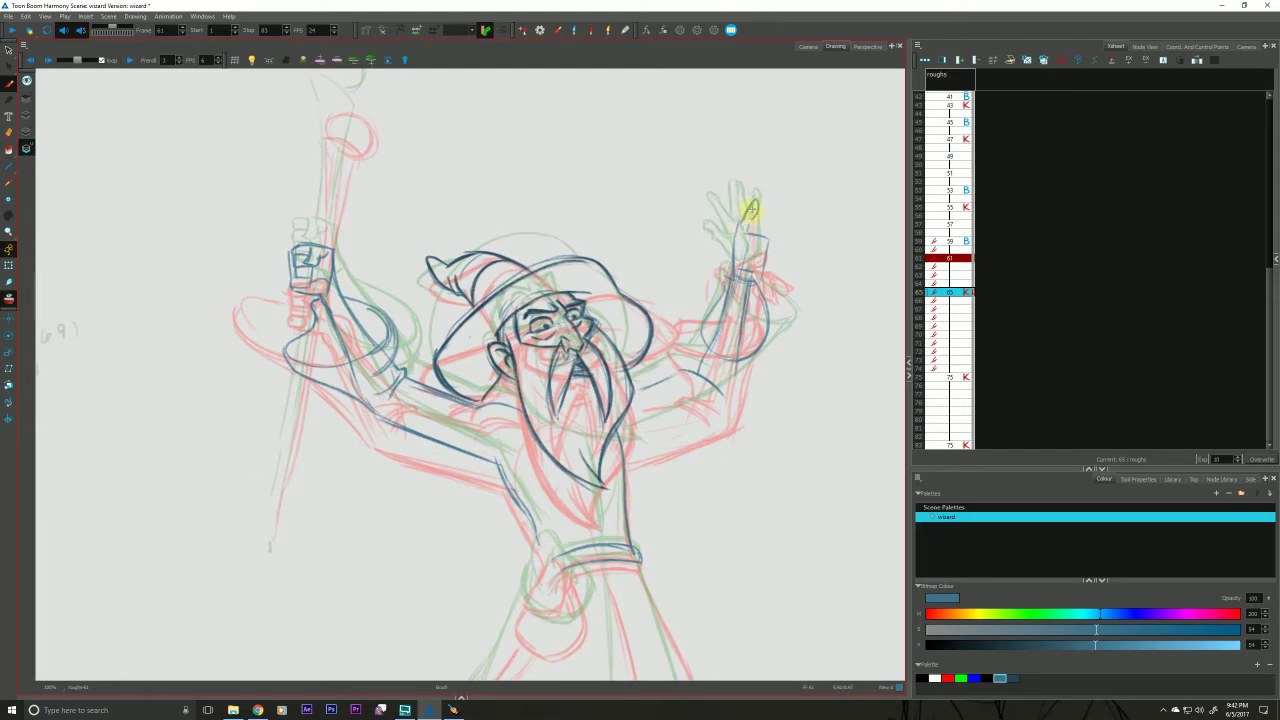
key("f")
key("f")
key("g")
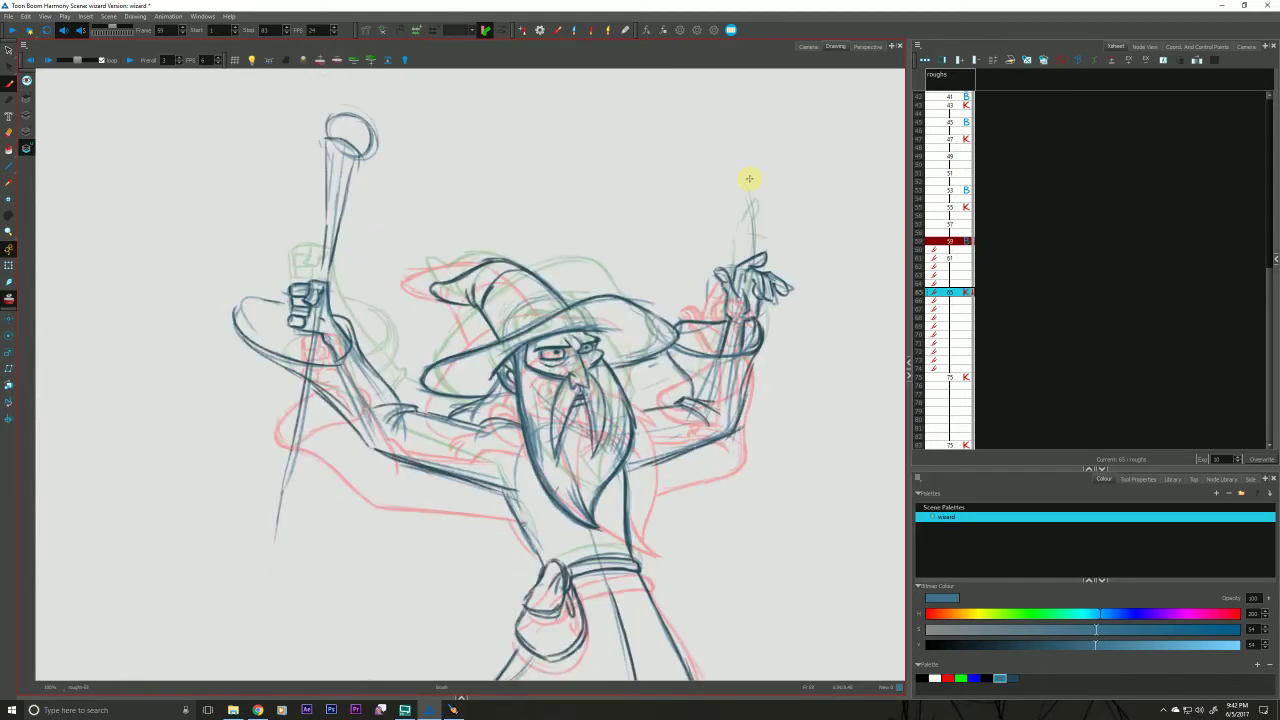
key("g")
Rough in the free hand's palm and thumb with a first guide line for the fingers on drawing 61.
mouse_move(759, 214)
left_mouse_down()
mouse_move(749, 232)
mouse_move(728, 219)
mouse_move(734, 266)
mouse_move(735, 250)
mouse_move(767, 260)
mouse_move(763, 270)
left_mouse_up()
key("f")
key("g")
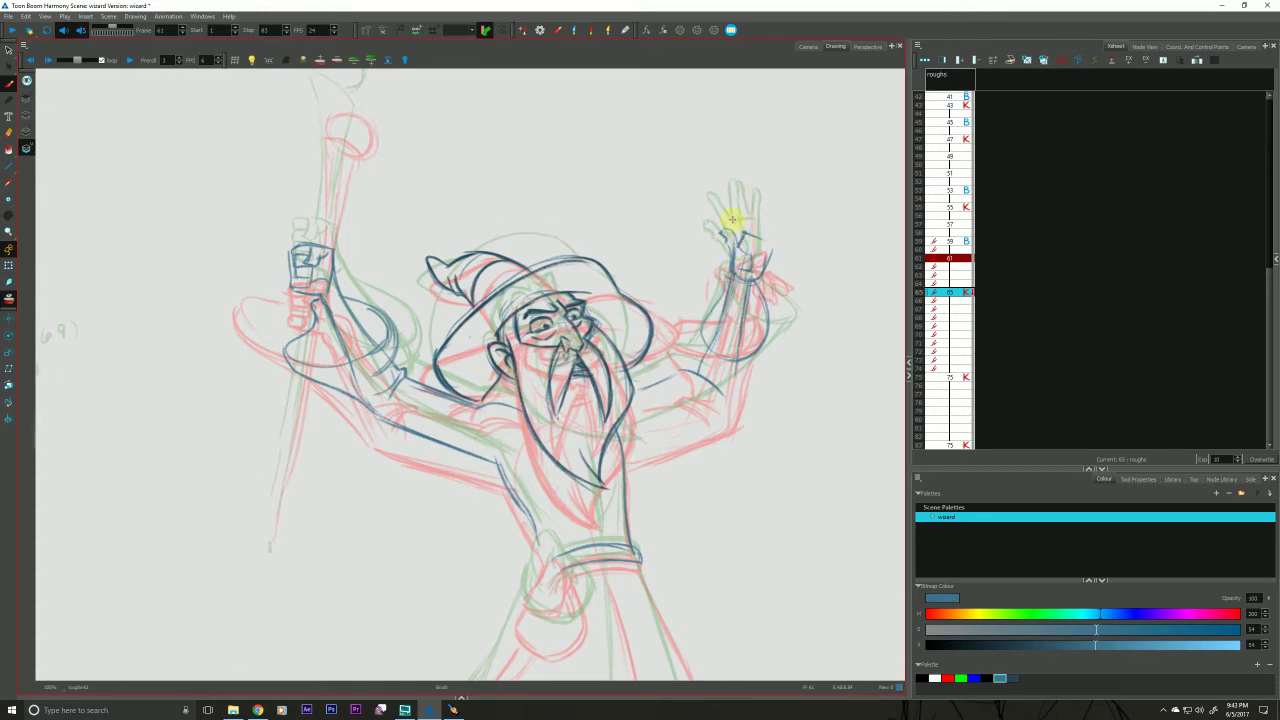
key("f")
key("g")
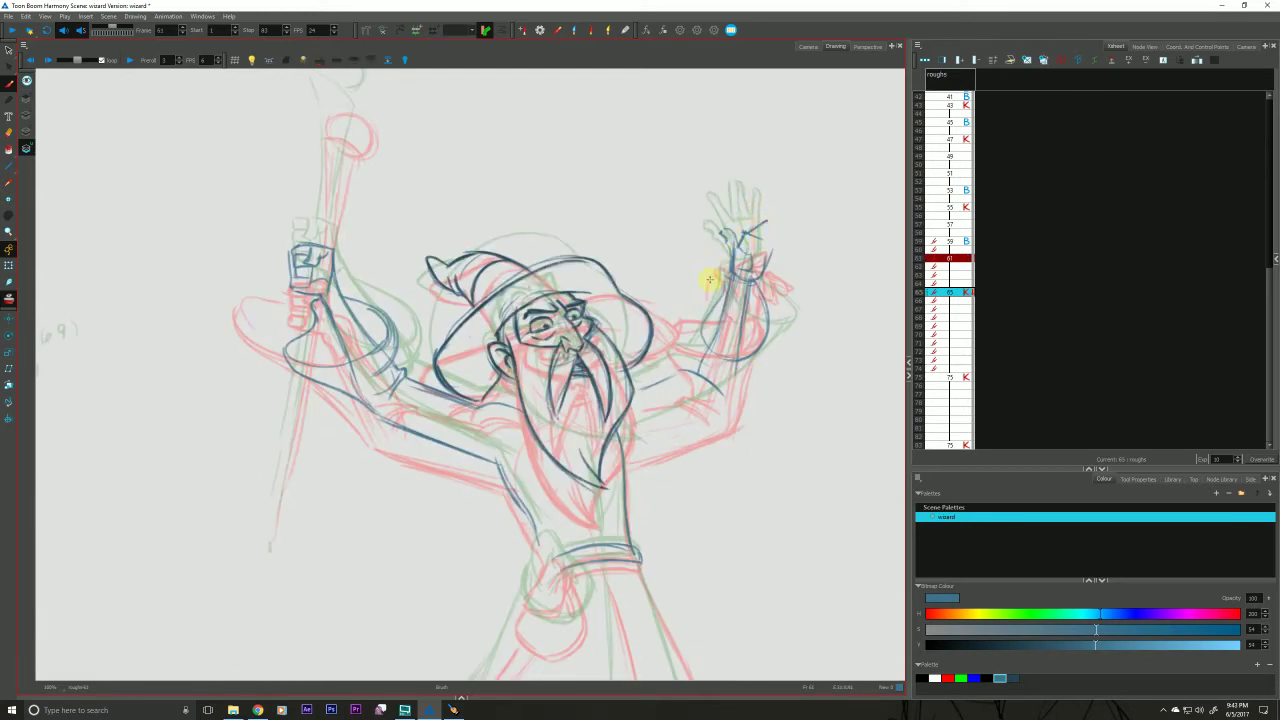
key("f")
key("g")
Rough in the free hand's first finger, angled outward from the palm on drawing 61, checking against drawing 59.
left_click_drag(745, 235, 771, 217)
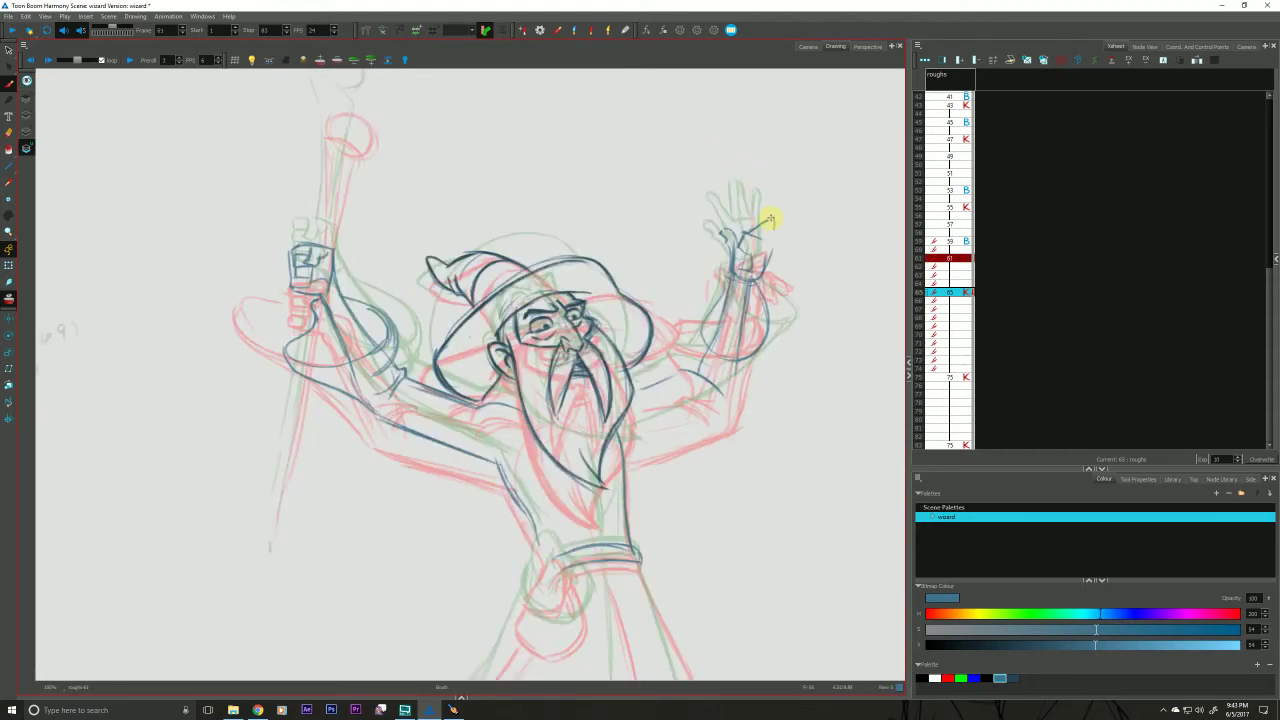
key("g")
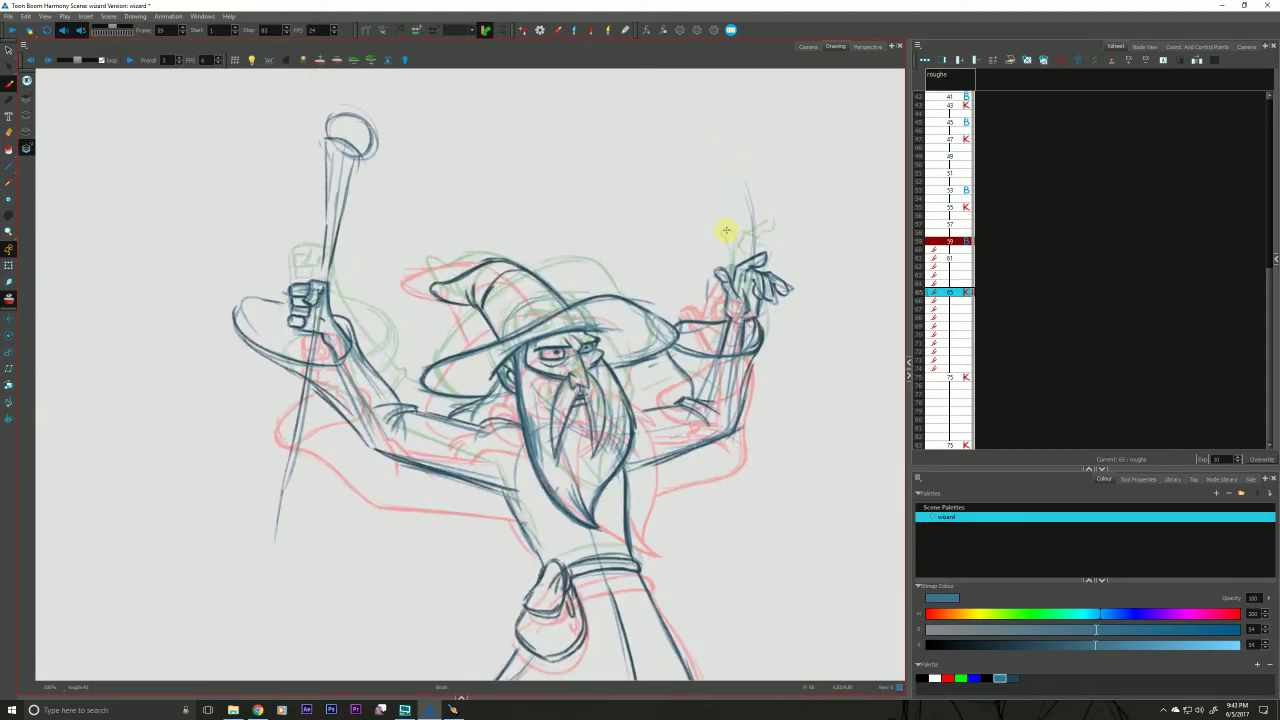
key("f")
key("f")
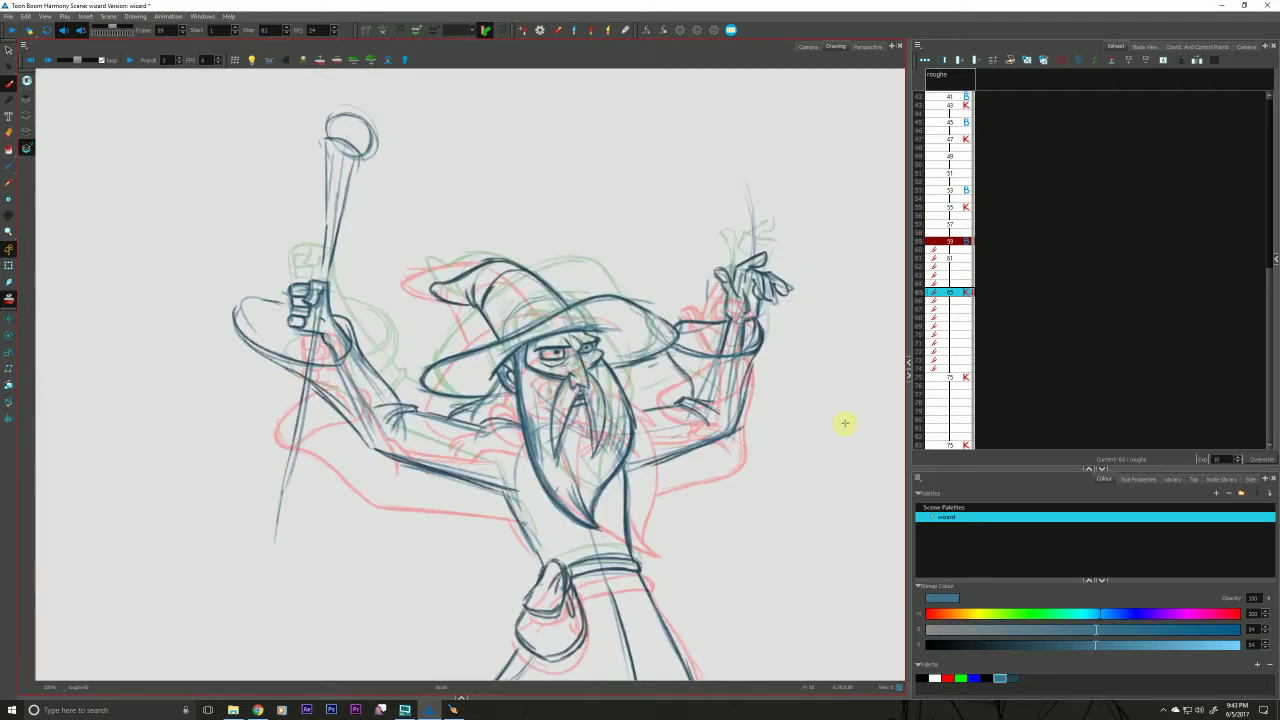
key("g")
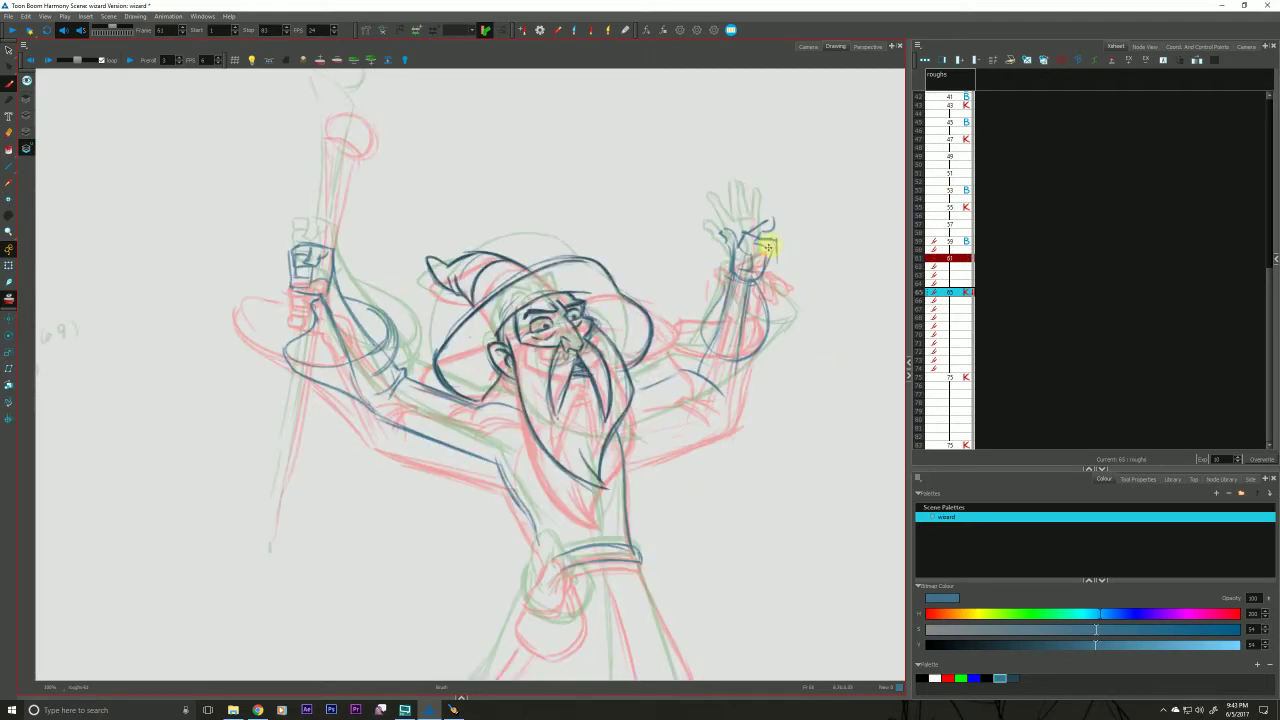
Rough in the free hand's next finger with its bent knuckle on drawing 61, comparing with drawing 59.
key("f")
key("g")
key("f")
key("g")
left_click_drag(764, 252, 778, 244)
key("f")
key("g")
key("f")
key("g")
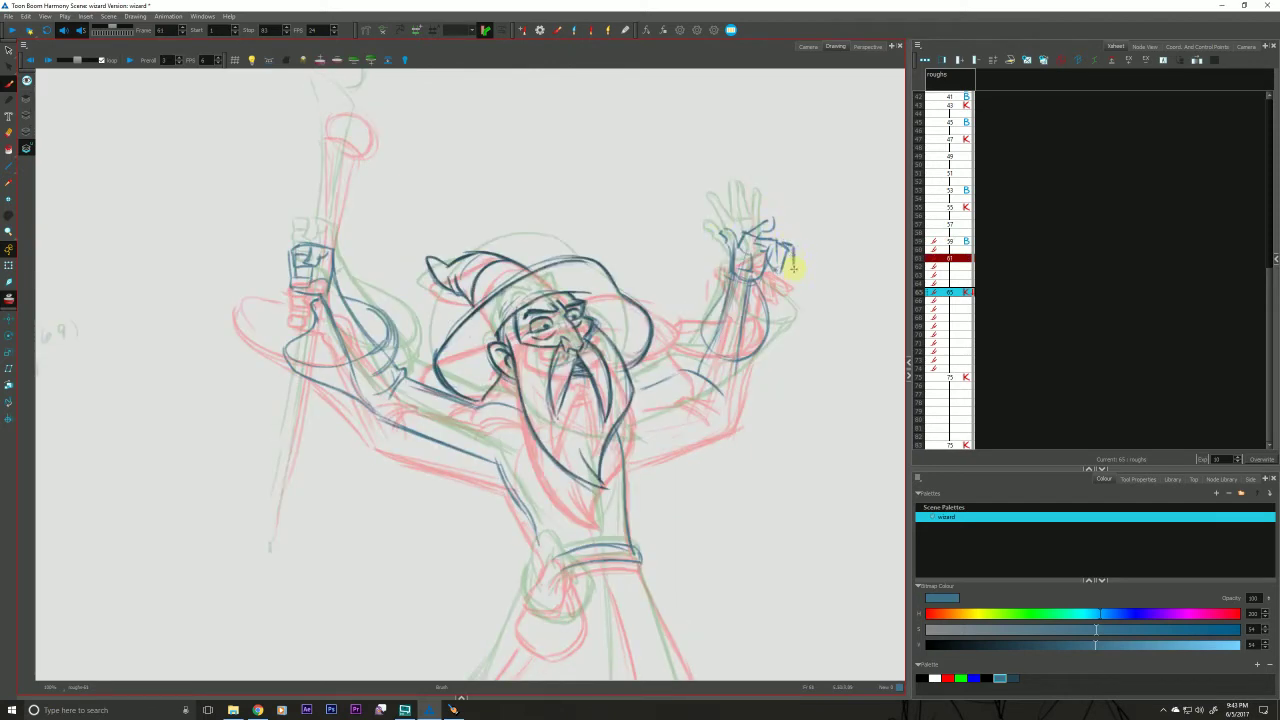
Finish the free hand's remaining finger shapes on drawing 61, flipping to drawing 59 as a check.
key("f")
key("g")
key("f")
key("g")
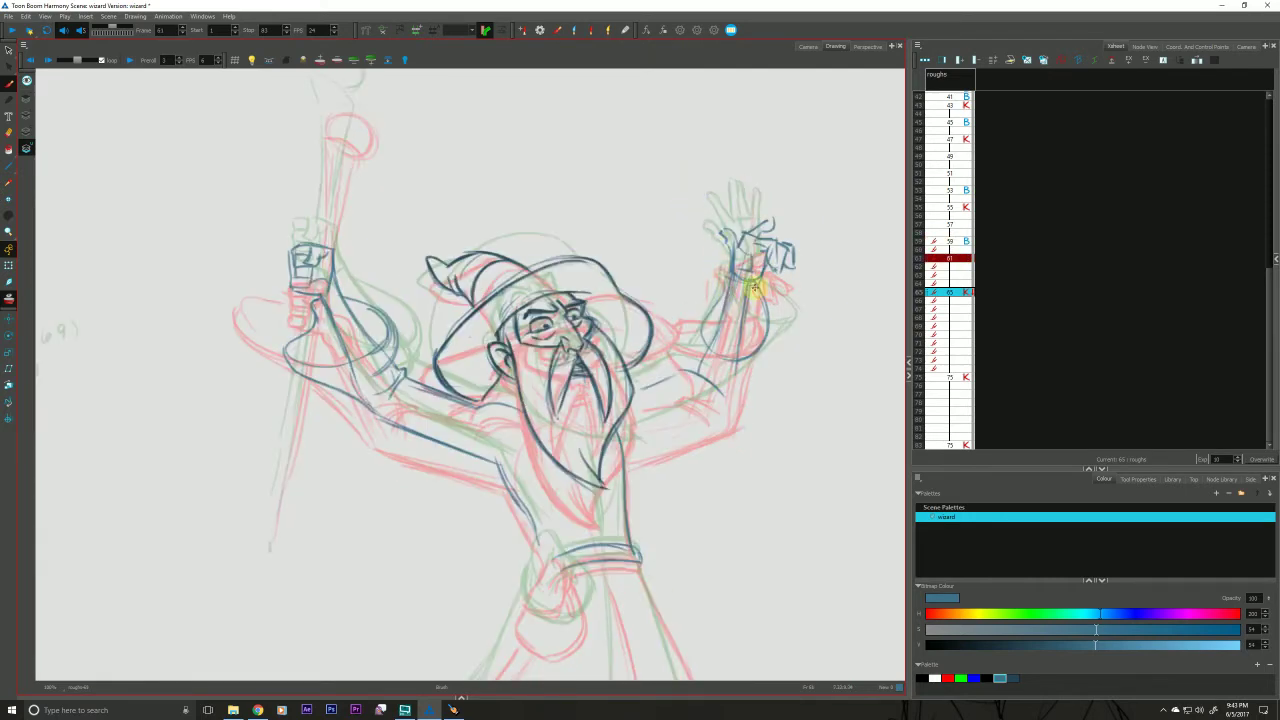
key("f")
key("g")
key("f")
key("g")
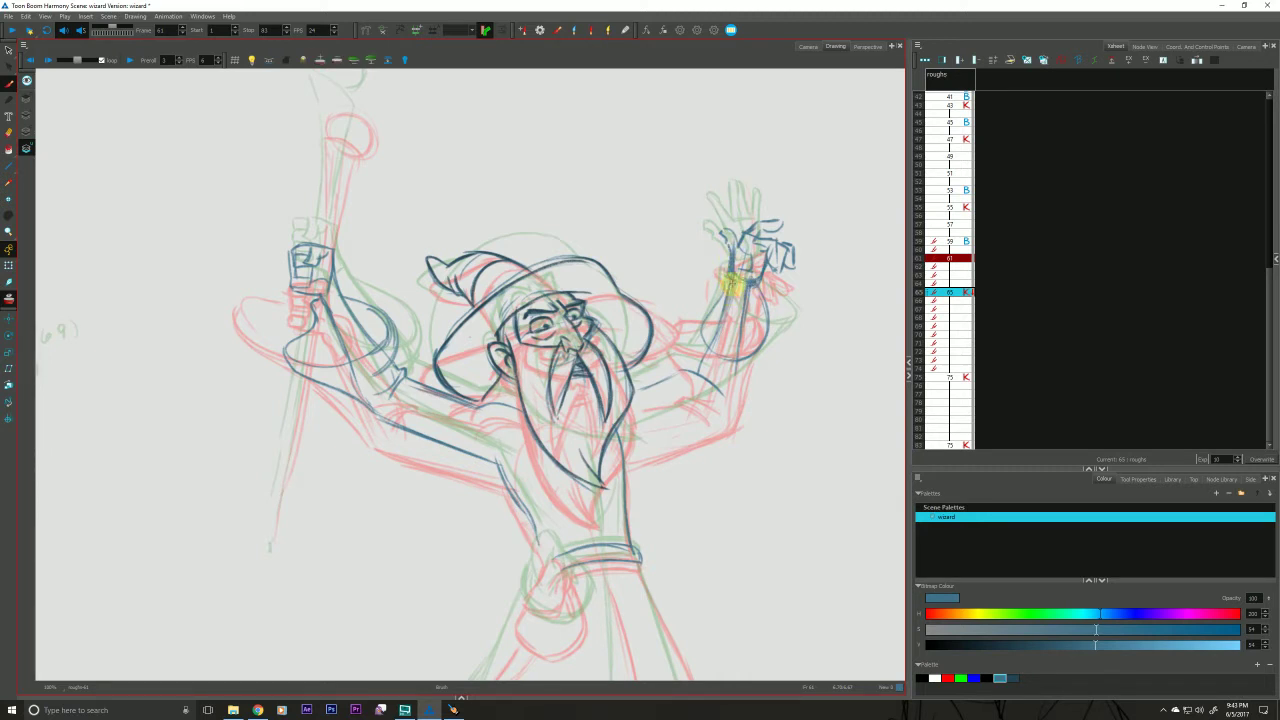
Darken the free arm's forearm line and the curve of its sleeve opening on drawing 61.
mouse_move(734, 282)
left_mouse_down()
mouse_move(735, 353)
mouse_move(708, 346)
left_mouse_up()
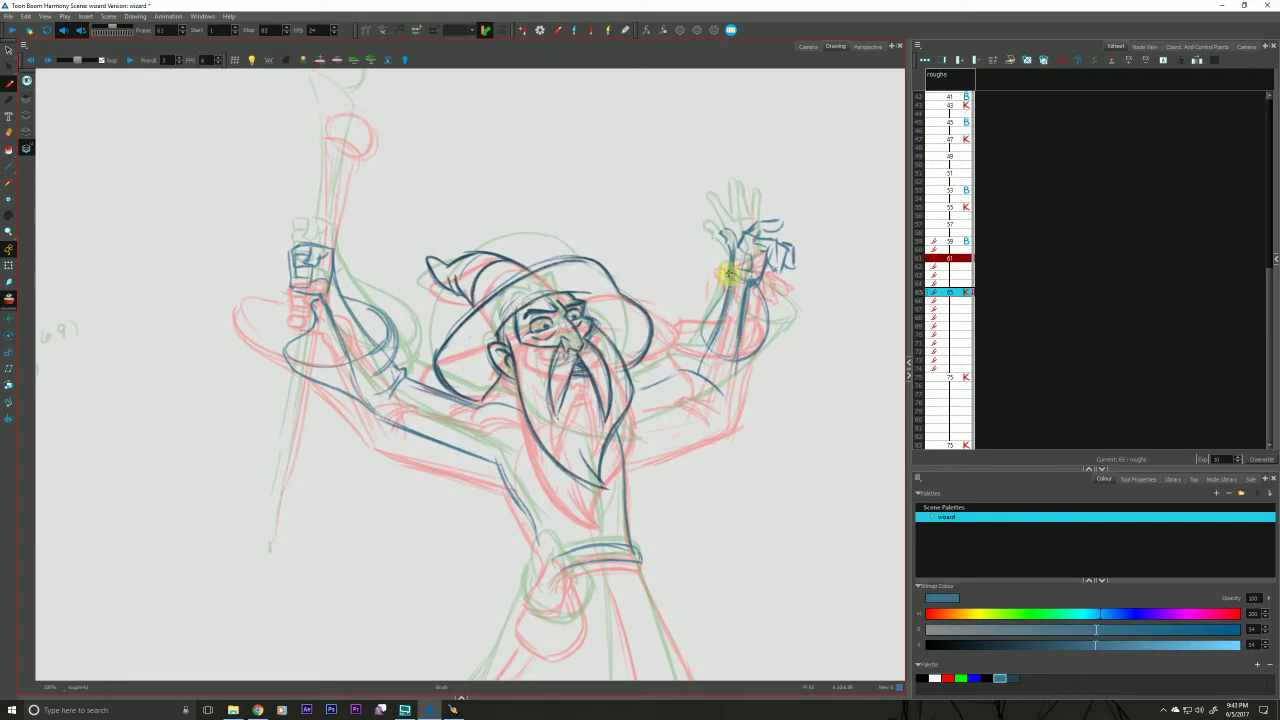
mouse_move(731, 277)
left_mouse_down()
mouse_move(703, 330)
mouse_move(725, 278)
mouse_move(704, 330)
mouse_move(722, 356)
mouse_move(765, 297)
left_mouse_up()
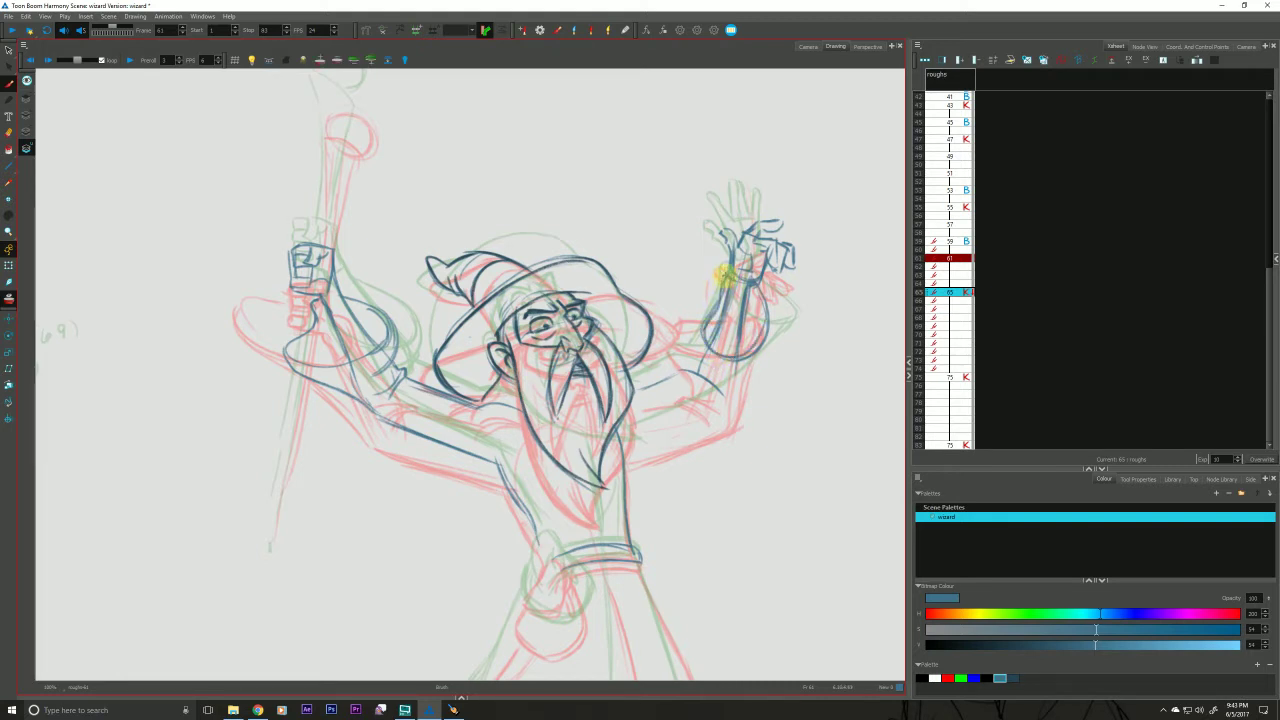
Draw the free arm's underside from the sleeve to the beard and the elbow-side sleeve line on drawing 61.
key("f")
key("g")
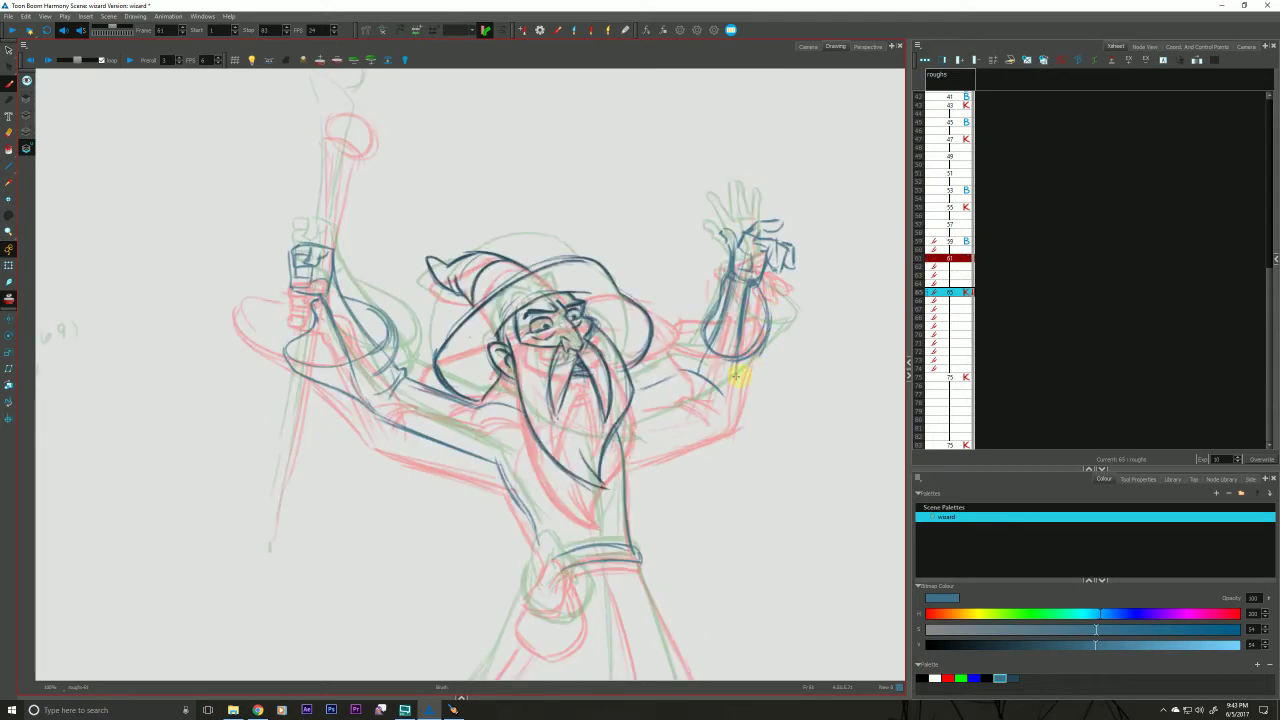
mouse_move(743, 370)
left_mouse_down()
mouse_move(632, 398)
mouse_move(704, 417)
mouse_move(730, 412)
mouse_move(733, 397)
mouse_move(699, 425)
mouse_move(618, 450)
left_mouse_up()
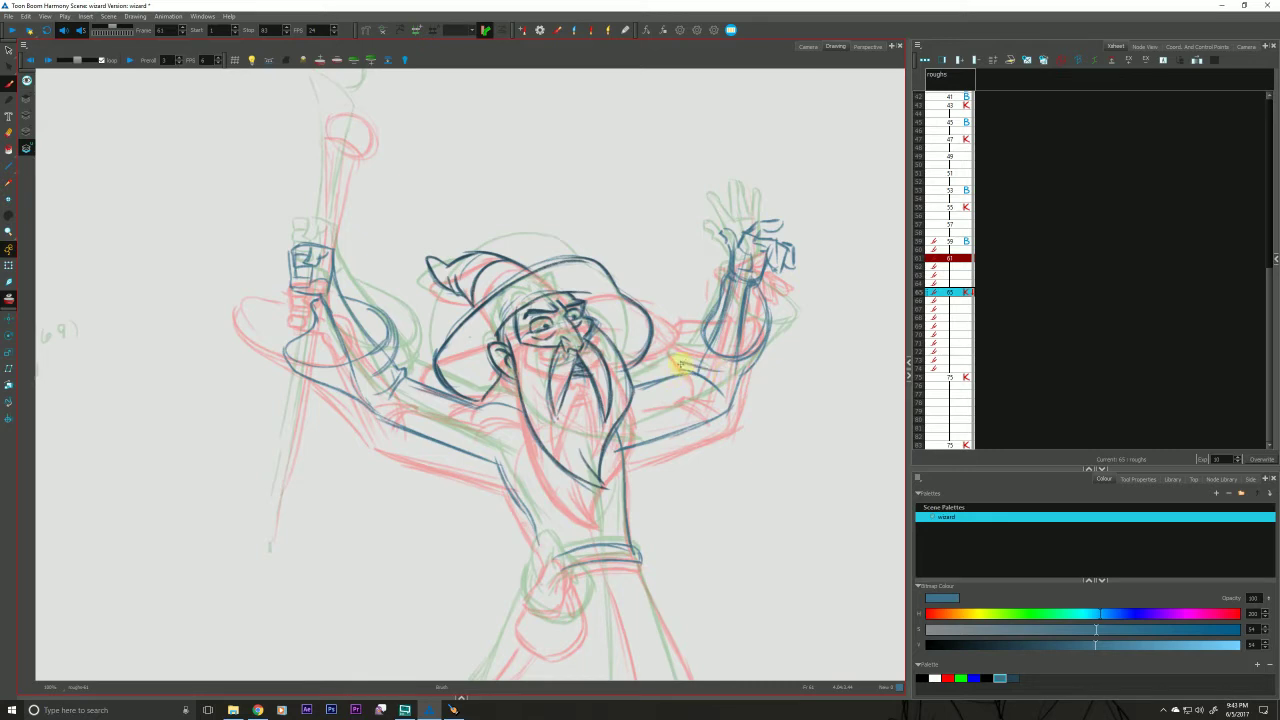
left_click_drag(698, 365, 720, 268)
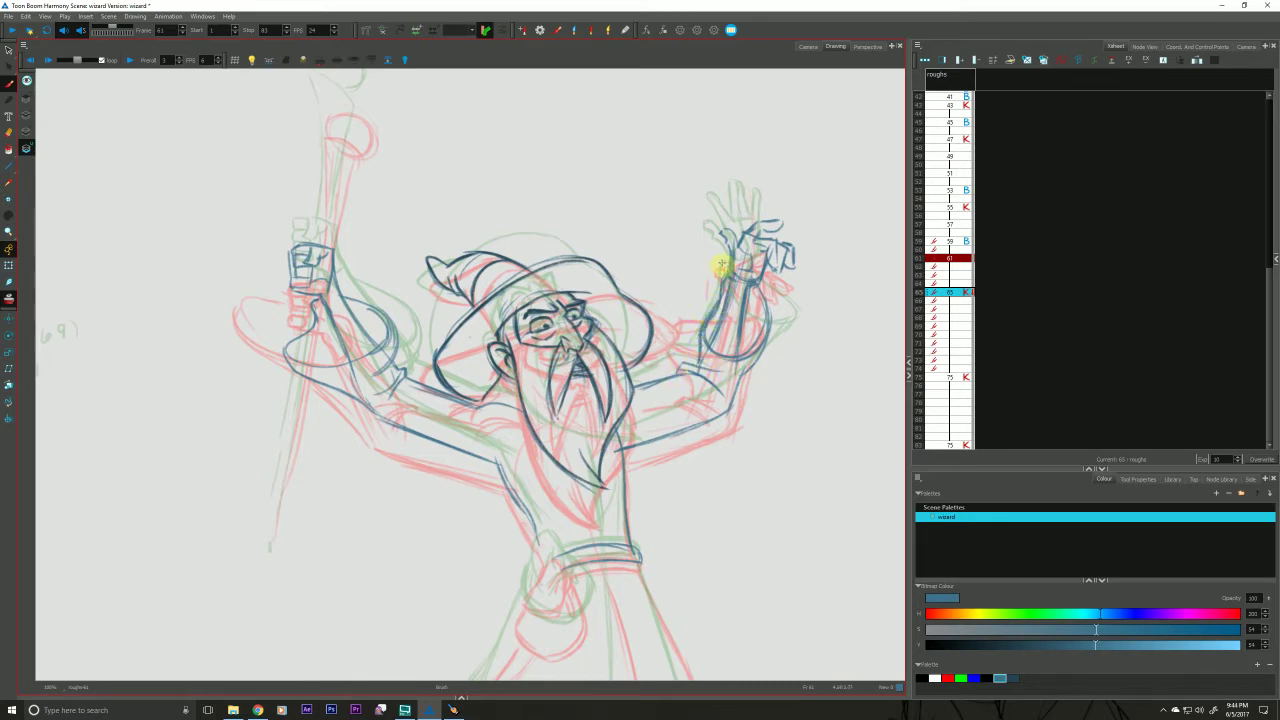
Flip between drawings 59, 61 and 65 to examine the motion of the arms, head and torso.
key("f")
key("g")
key("g")
key("f")
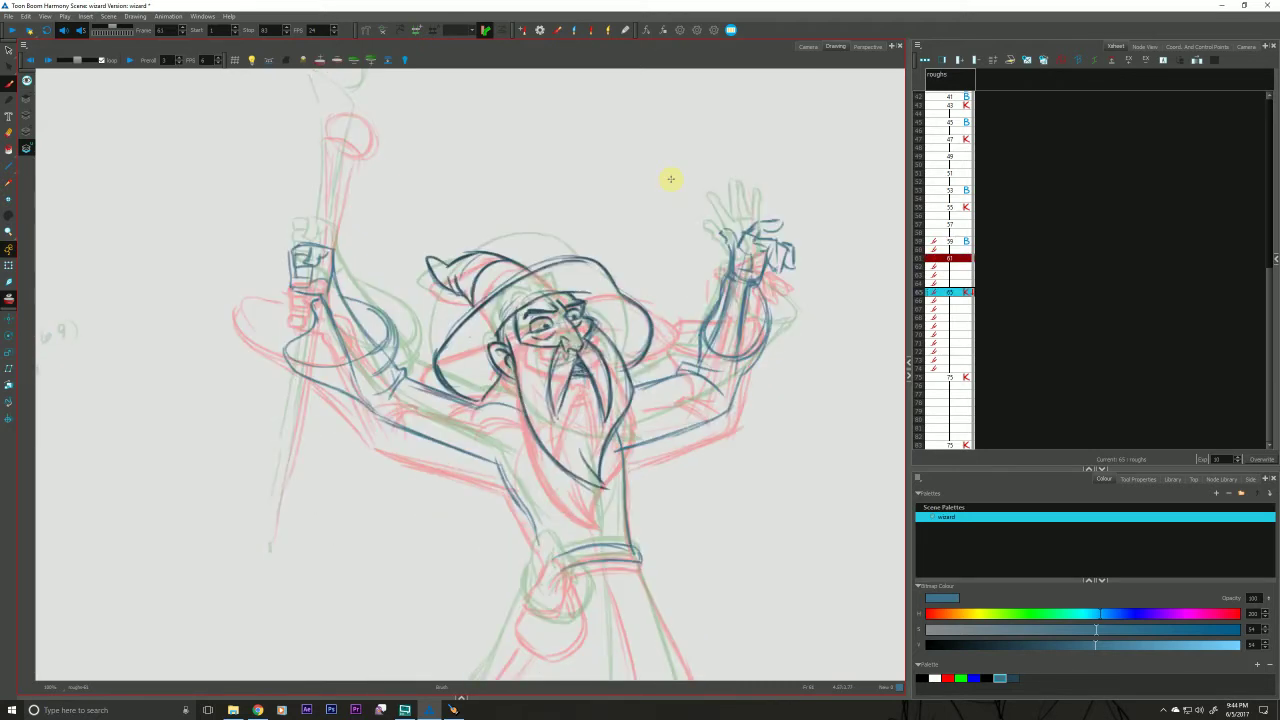
key("g")
key("f")
key("g")
key("f")
key("f")
key("g")
key("f")
key("g")
key("f")
key("g")
key("f")
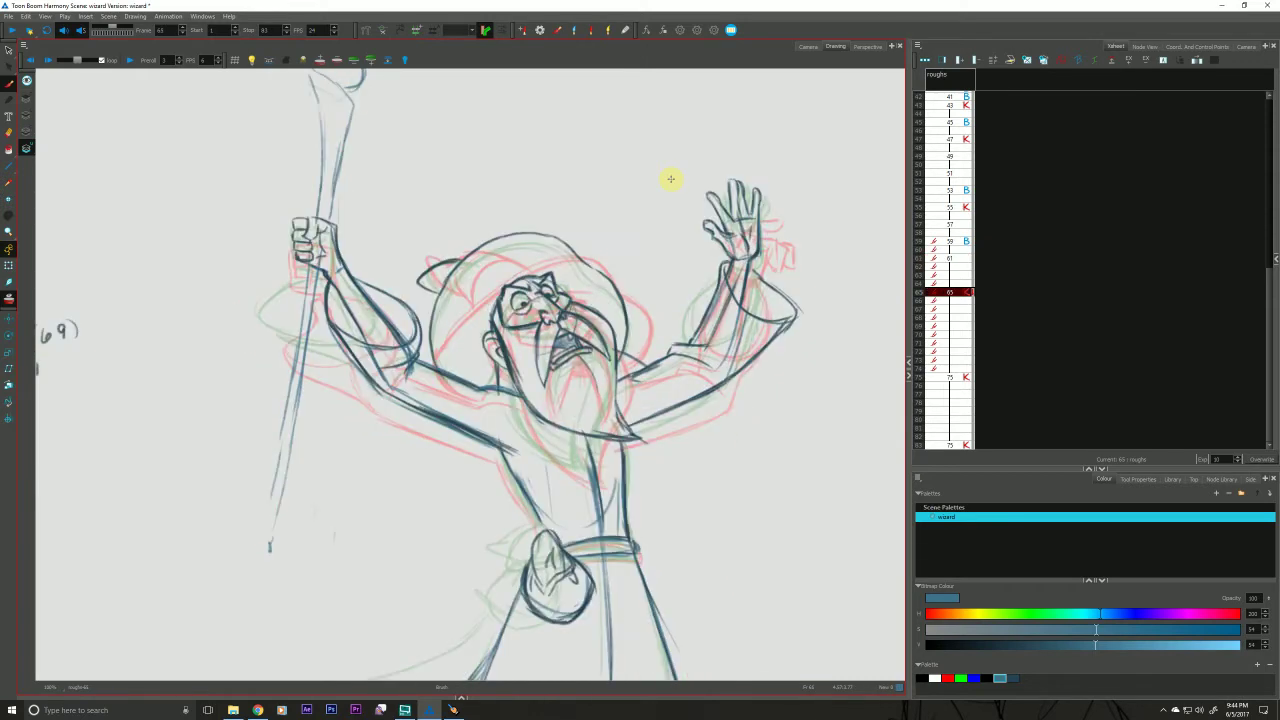
key("g")
key("g")
key("f")
key("g")
key("f")
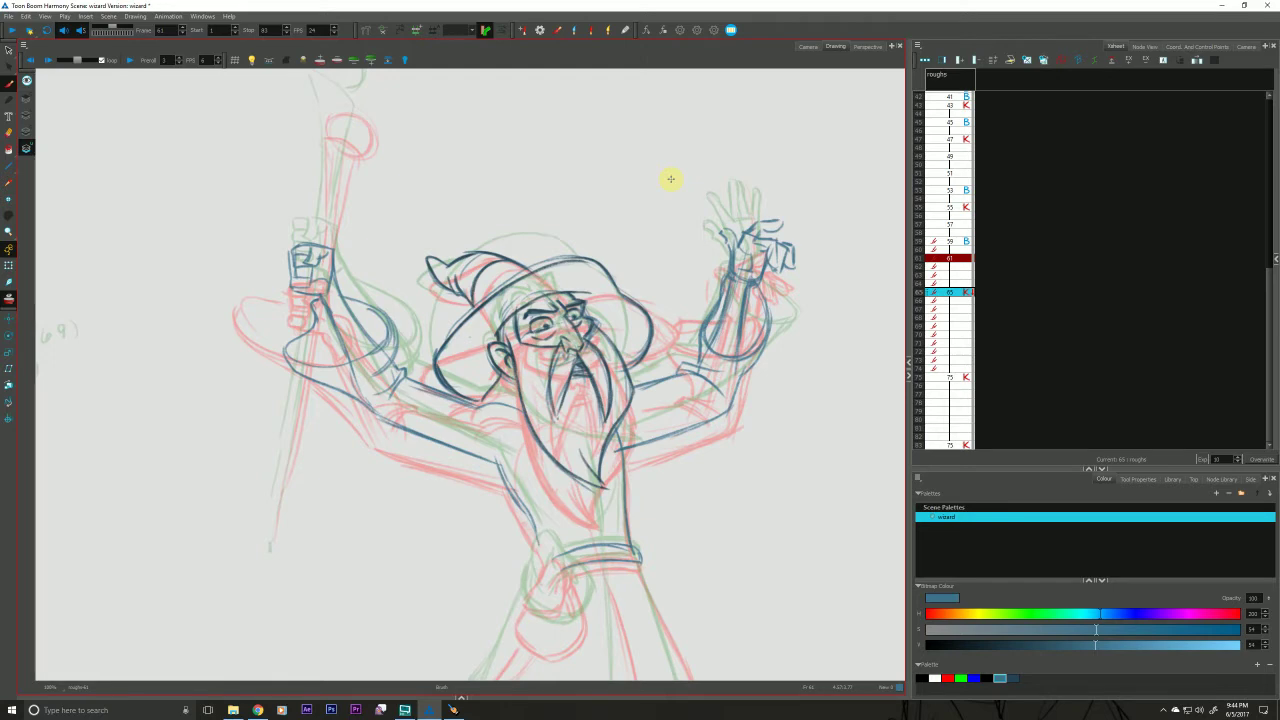
key("f")
key("g")
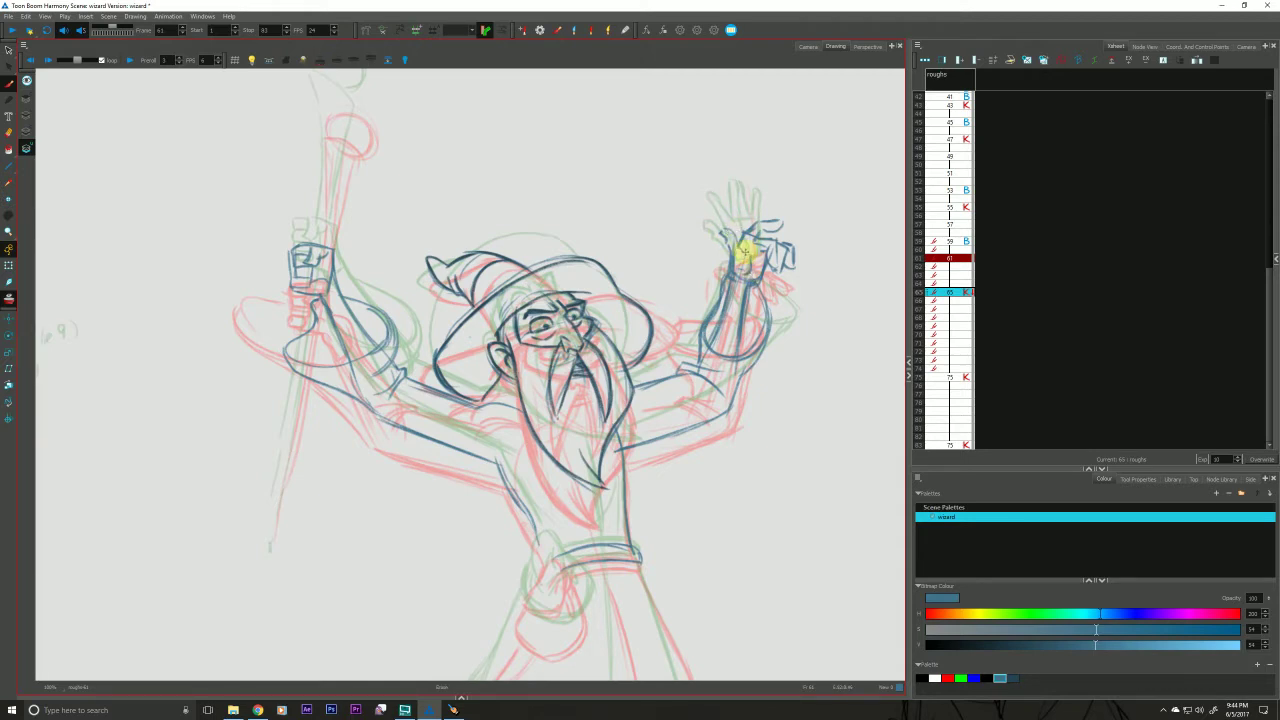
Refine the thumb side of the free hand on drawing 61, checking against drawing 59.
left_click_drag(723, 232, 733, 249)
key("f")
key("g")
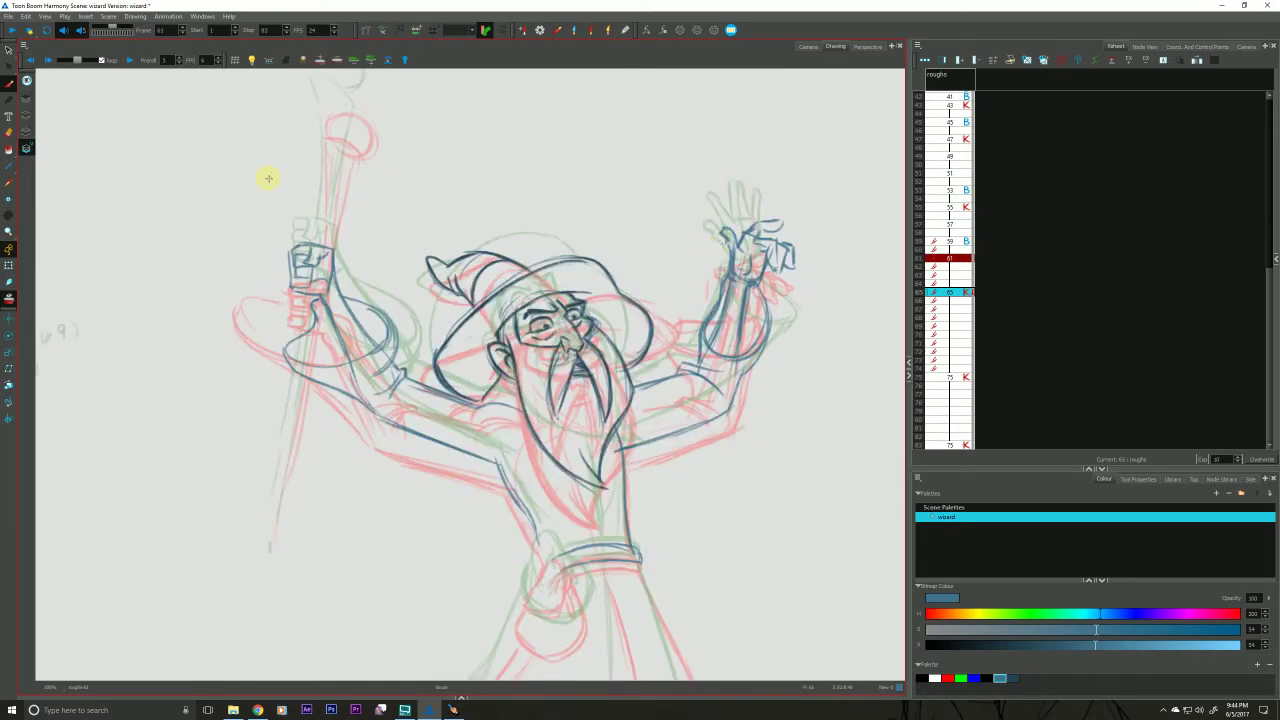
Draw the wizard's staff on drawing 61, with its round head and the shaft above and below the gripping hand.
key("f")
key("g")
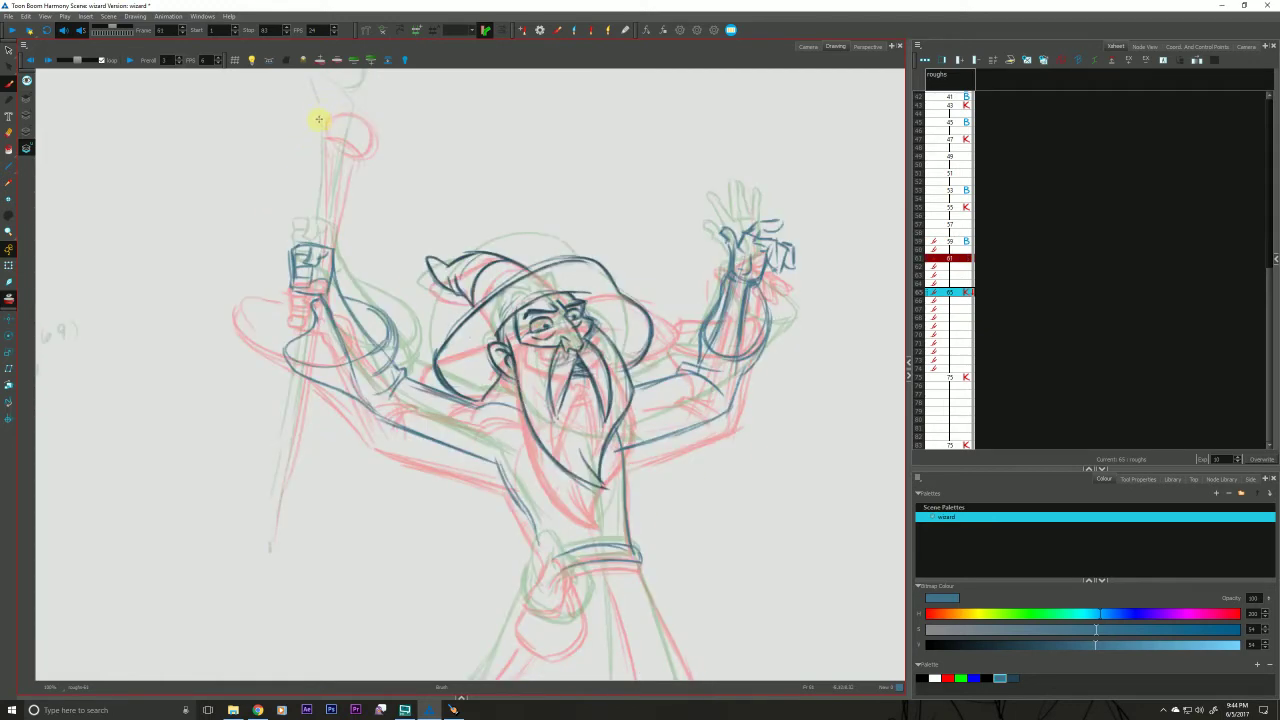
mouse_move(328, 107)
left_mouse_down()
mouse_move(330, 156)
mouse_move(357, 130)
mouse_move(331, 283)
left_mouse_up()
left_click_drag(320, 181, 322, 292)
left_click_drag(306, 345, 270, 573)
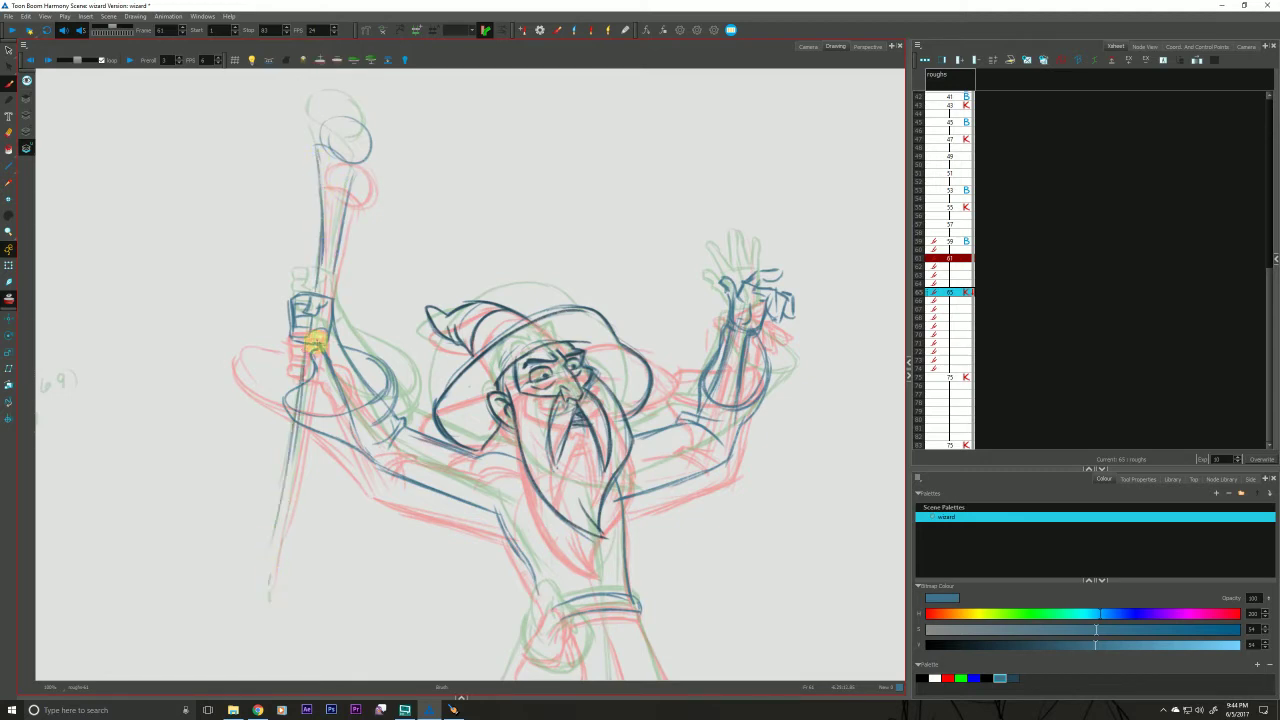
left_click_drag(309, 343, 282, 563)
key("f")
key("g")
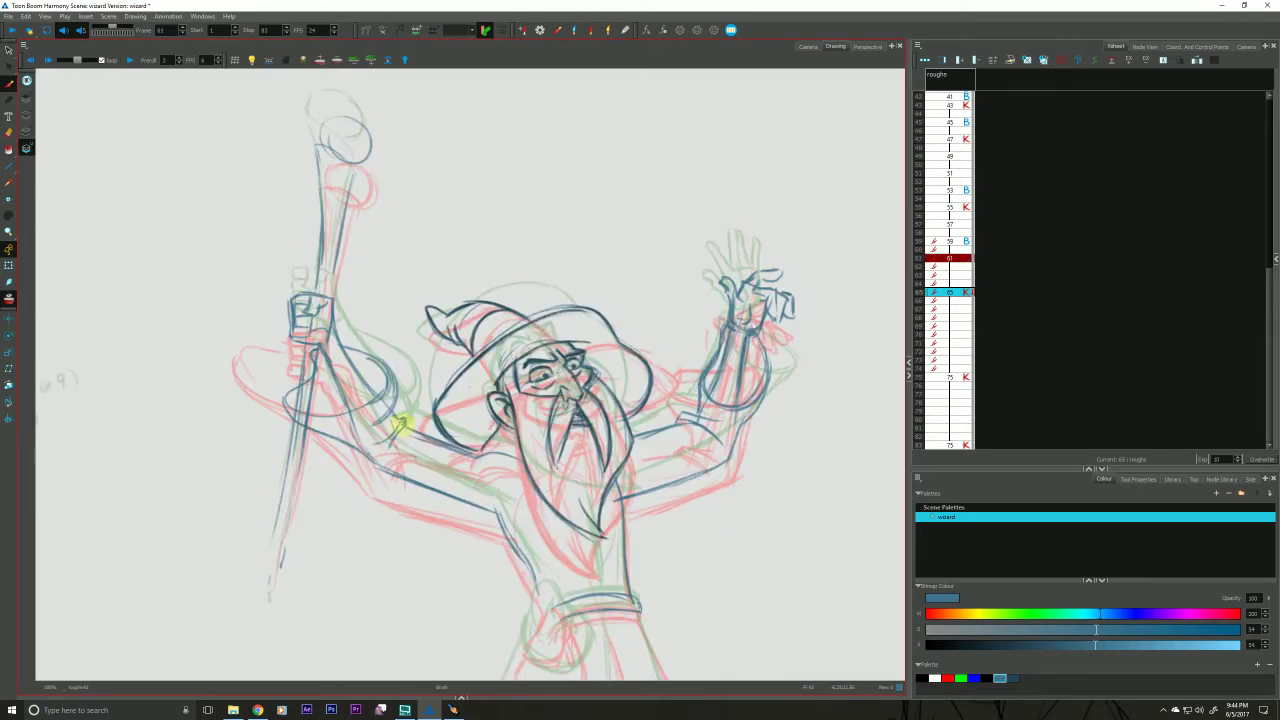
Draw the knot and rounded pouch hanging at the belt on drawing 61, comparing with drawings 59 and 65.
key("g")
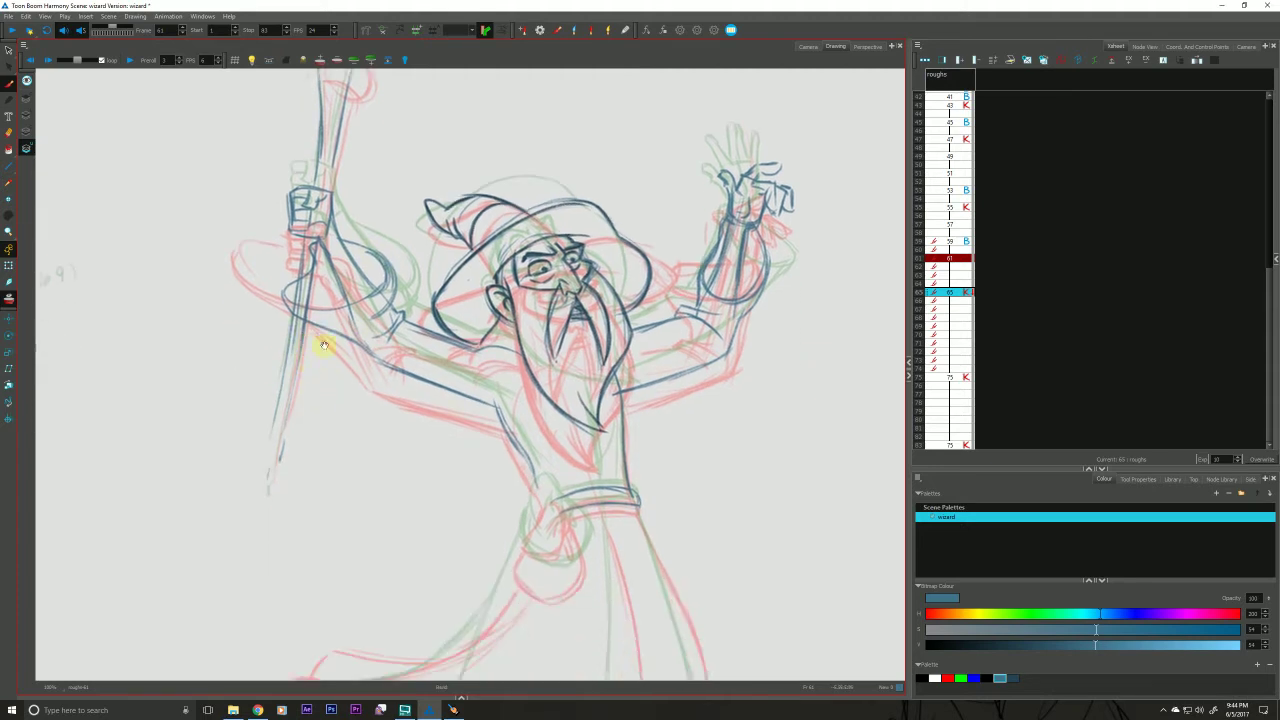
key("f")
key("g")
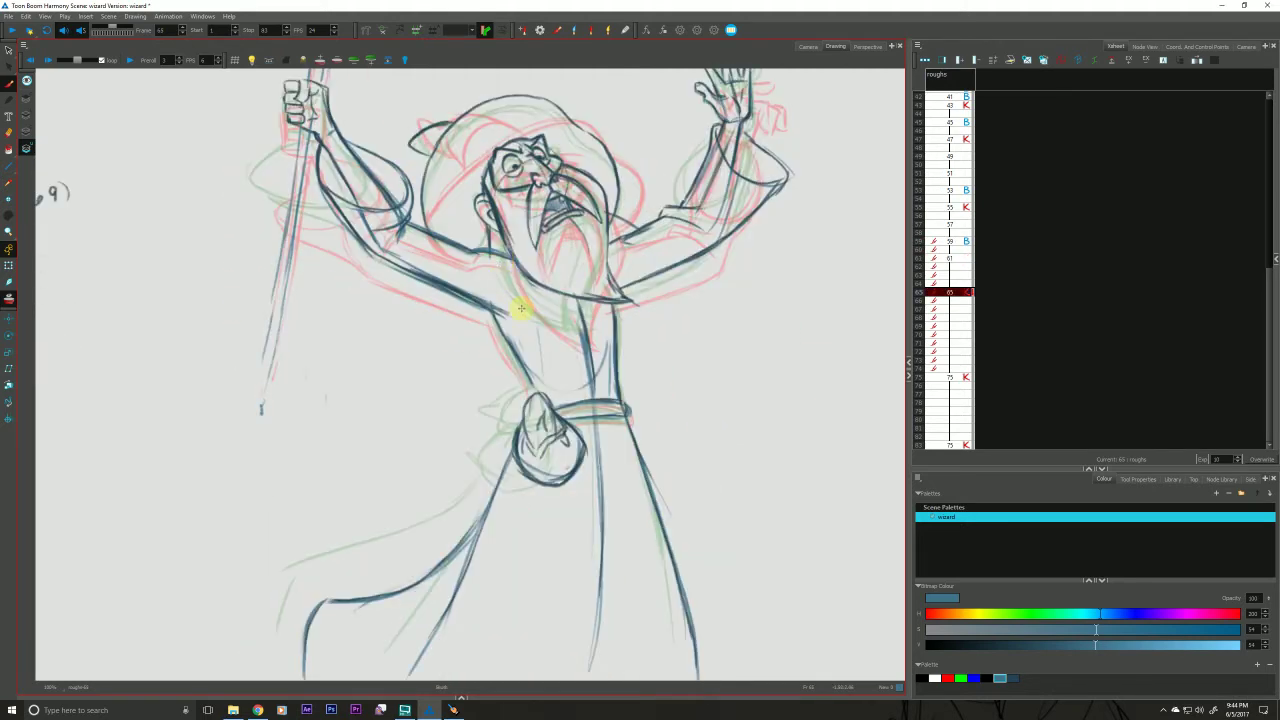
key("f")
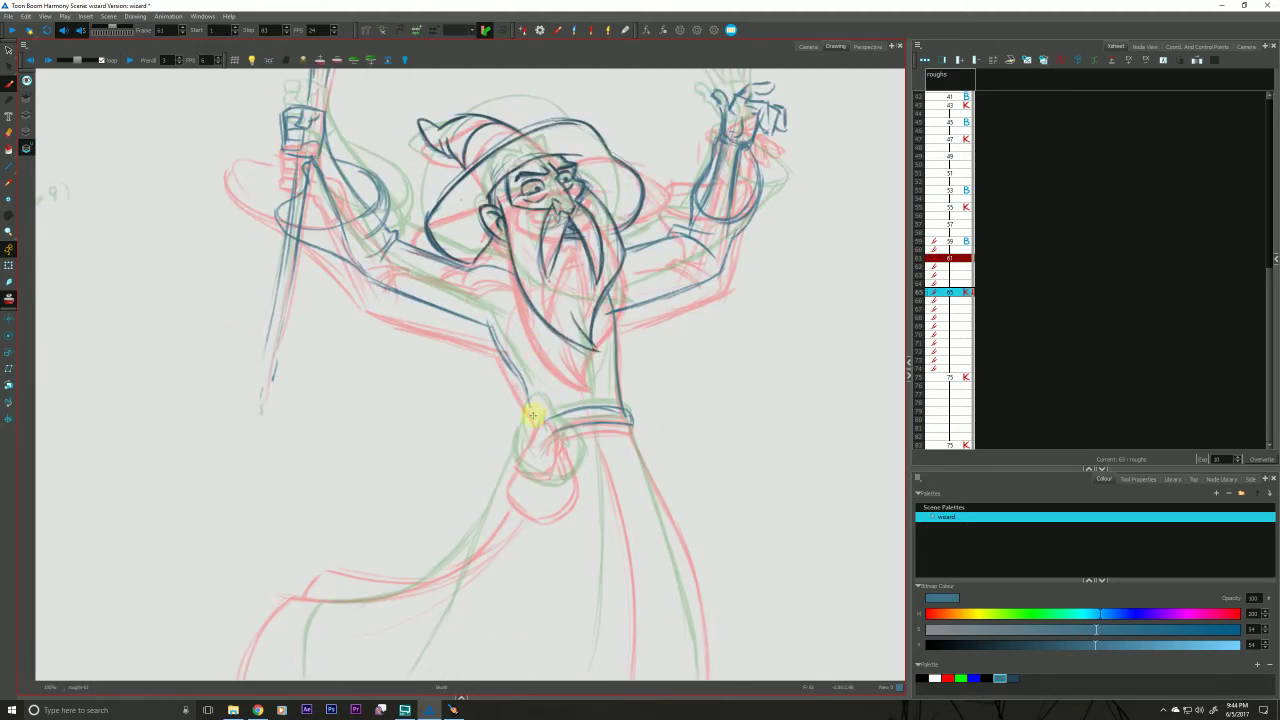
key("g")
key("f")
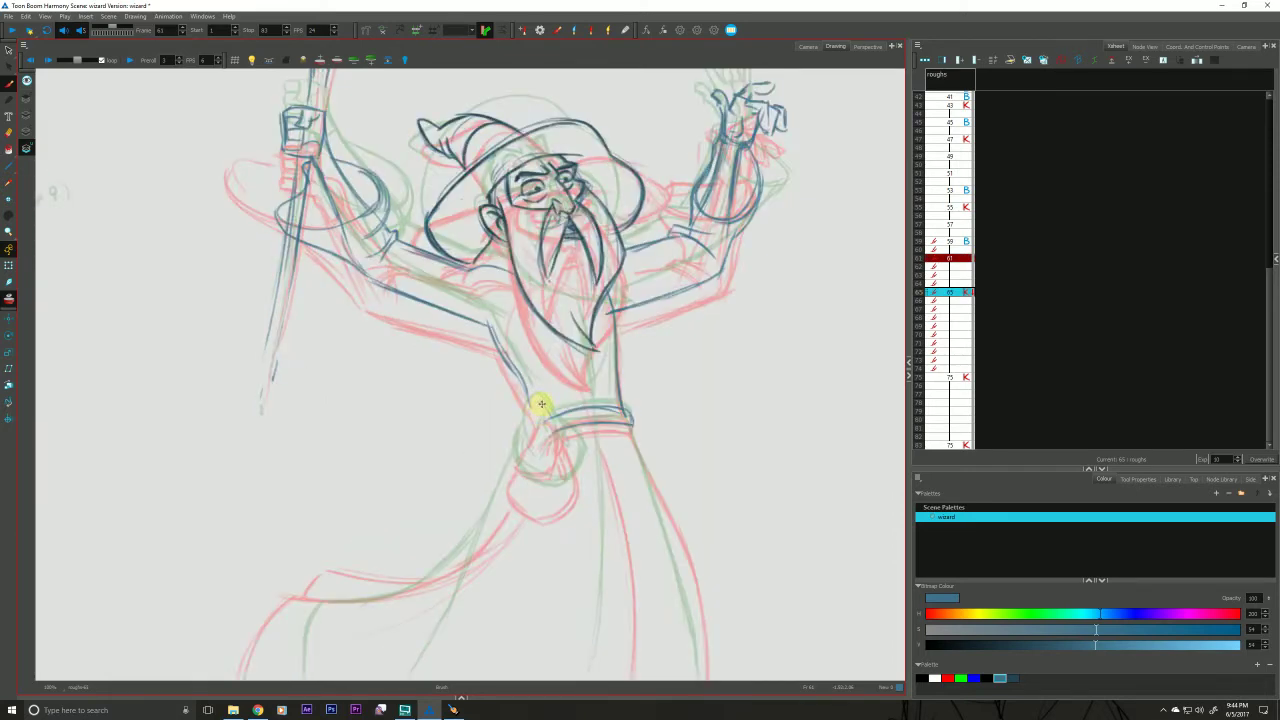
mouse_move(546, 416)
left_mouse_down()
mouse_move(563, 458)
mouse_move(524, 463)
mouse_move(524, 419)
mouse_move(553, 412)
mouse_move(536, 446)
mouse_move(540, 401)
mouse_move(571, 457)
mouse_move(527, 479)
mouse_move(523, 446)
mouse_move(579, 448)
mouse_move(555, 415)
mouse_move(585, 476)
mouse_move(540, 511)
mouse_move(513, 468)
mouse_move(519, 439)
mouse_move(535, 510)
left_mouse_up()
key("f")
key("g")
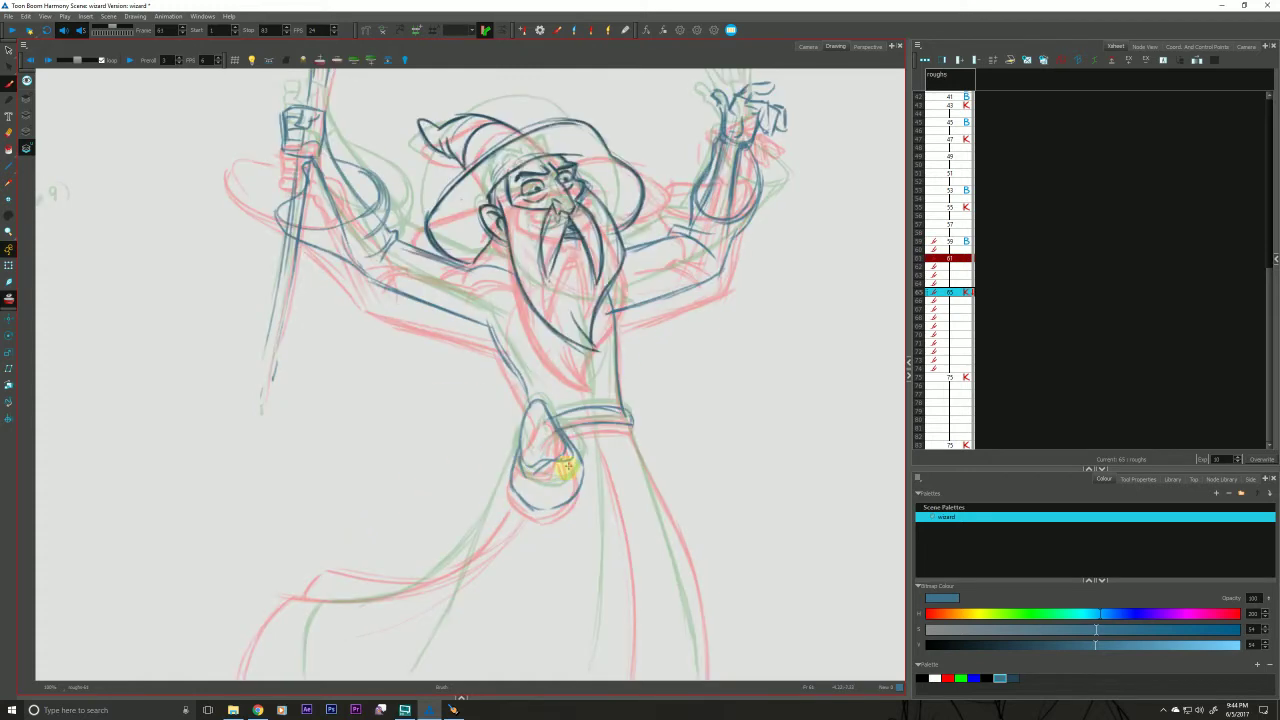
Draw the robe skirt's central fold and its straight outer edge below the belt on drawing 61.
mouse_move(568, 452)
left_mouse_down()
mouse_move(599, 445)
mouse_move(599, 518)
mouse_move(621, 580)
left_mouse_up()
mouse_move(576, 350)
left_mouse_down()
mouse_move(524, 259)
mouse_move(543, 334)
mouse_move(608, 410)
left_mouse_up()
key("f")
key("g")
left_click_drag(592, 363, 645, 576)
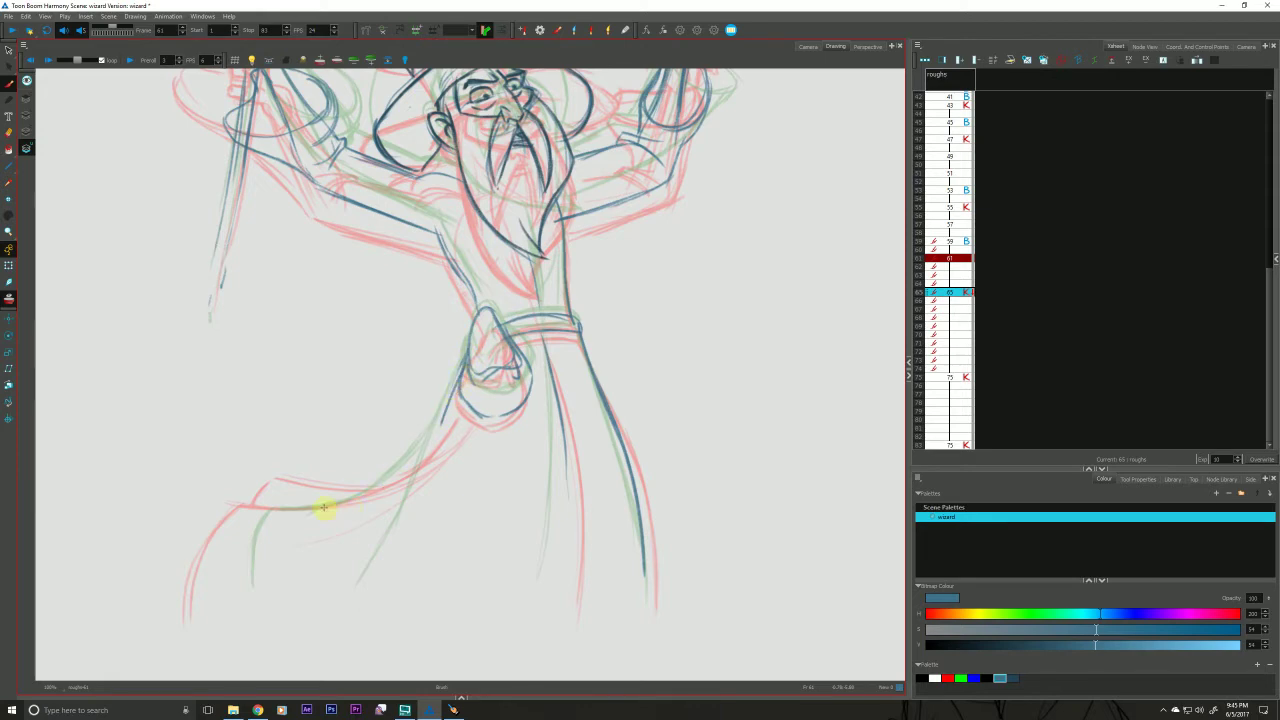
left_click_drag(256, 505, 227, 640)
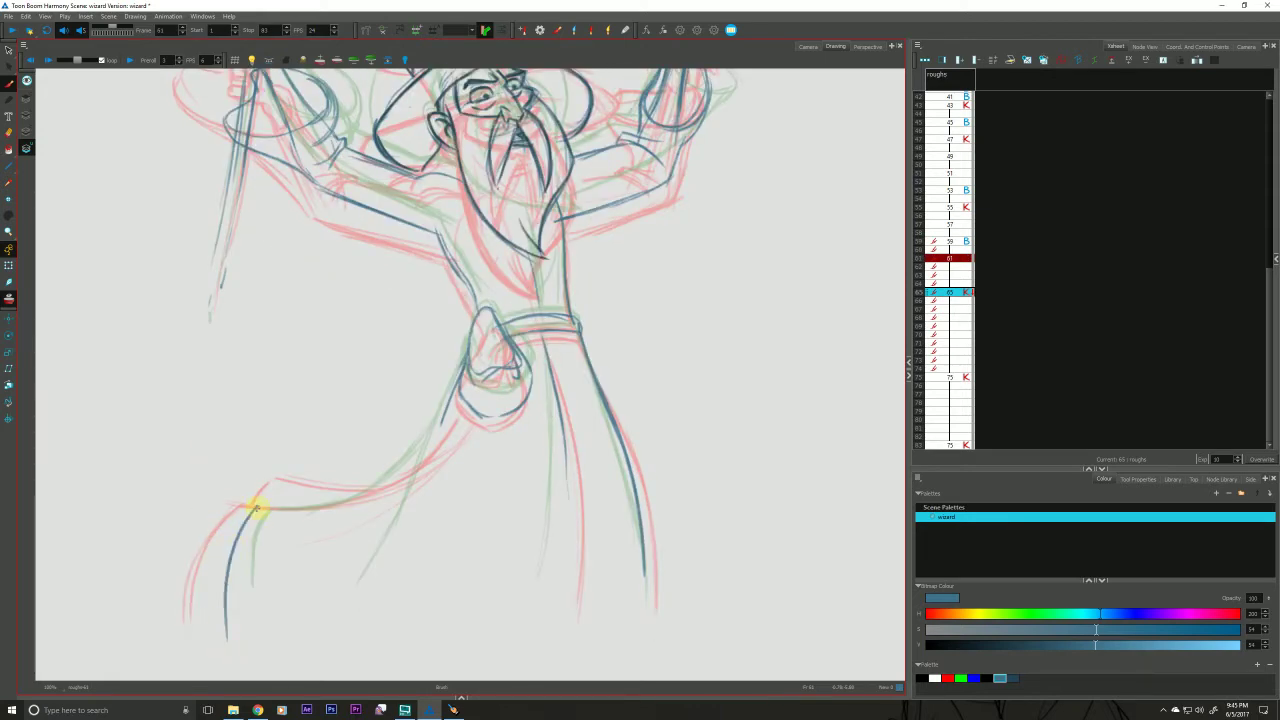
left_click_drag(256, 508, 399, 466)
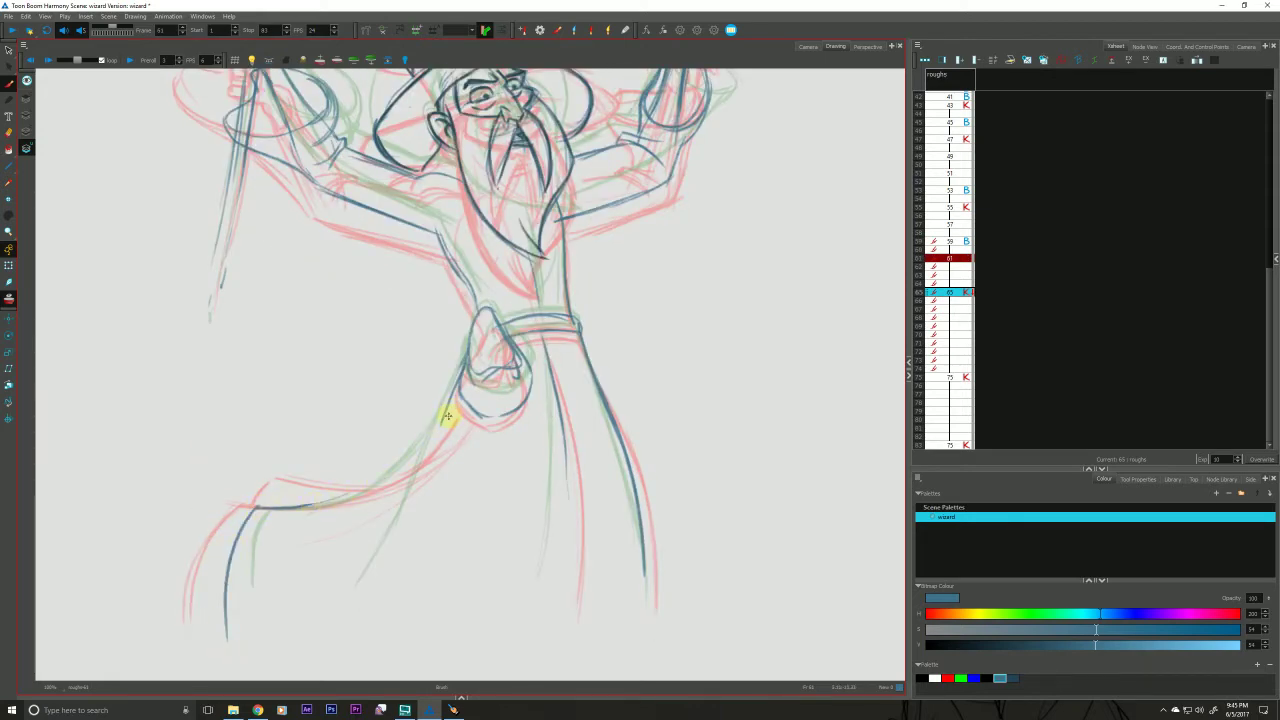
mouse_move(447, 416)
left_mouse_down()
mouse_move(360, 493)
mouse_move(273, 510)
left_mouse_up()
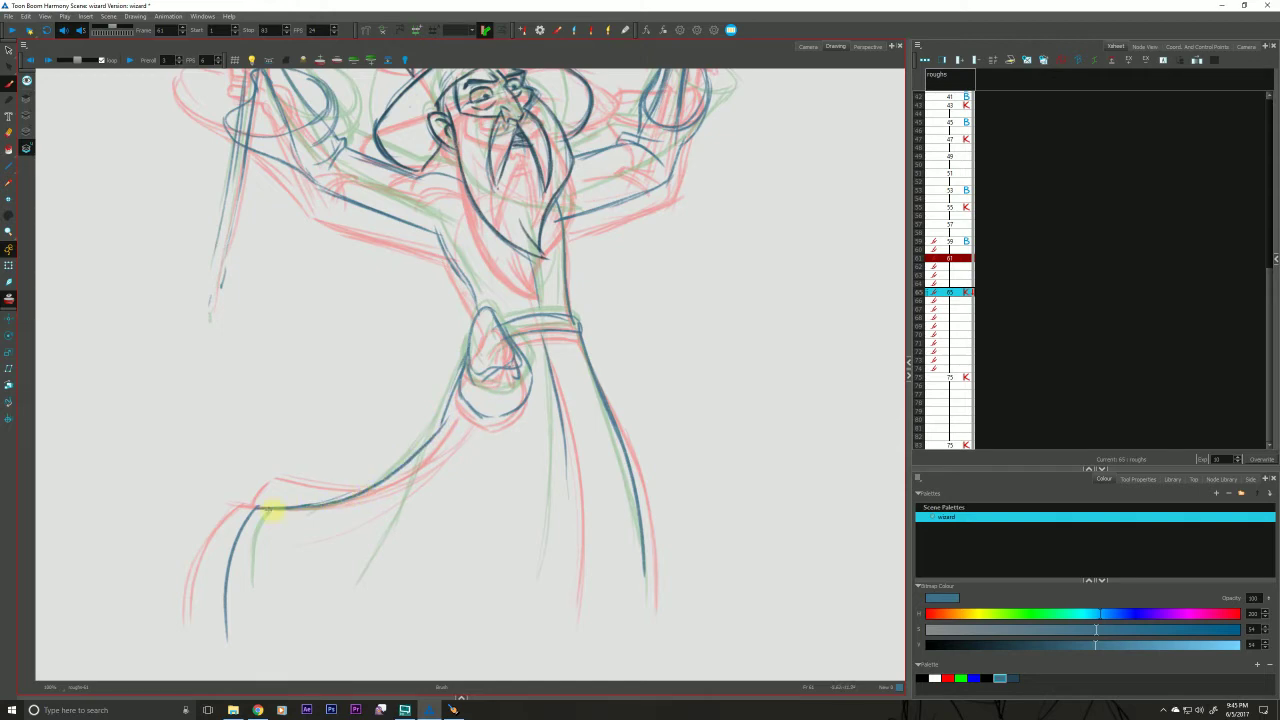
key("f")
key("g")
key("g")
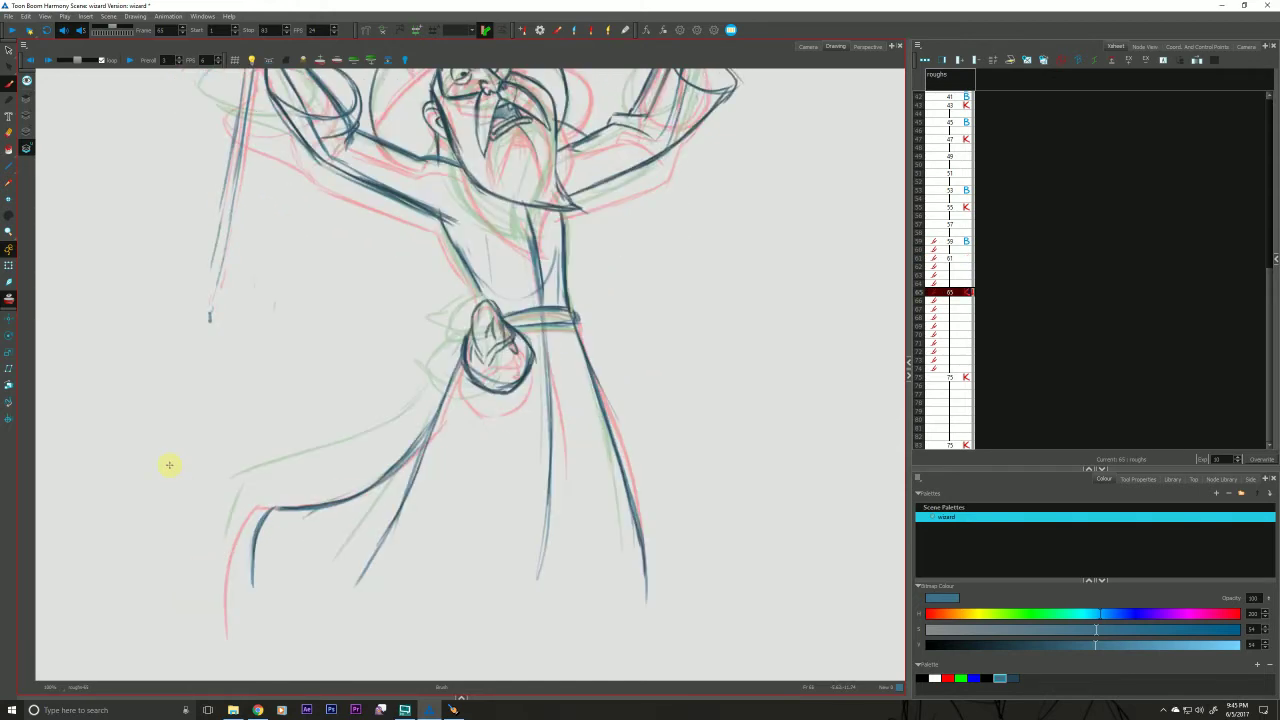
key("comma")
key("comma")
key("comma")
key("comma")
key("alt+e")
mouse_move(360, 495)
left_mouse_down()
mouse_move(256, 504)
mouse_move(265, 540)
mouse_move(218, 625)
left_mouse_up()
mouse_move(299, 541)
left_mouse_down()
mouse_move(402, 481)
mouse_move(447, 424)
left_mouse_up()
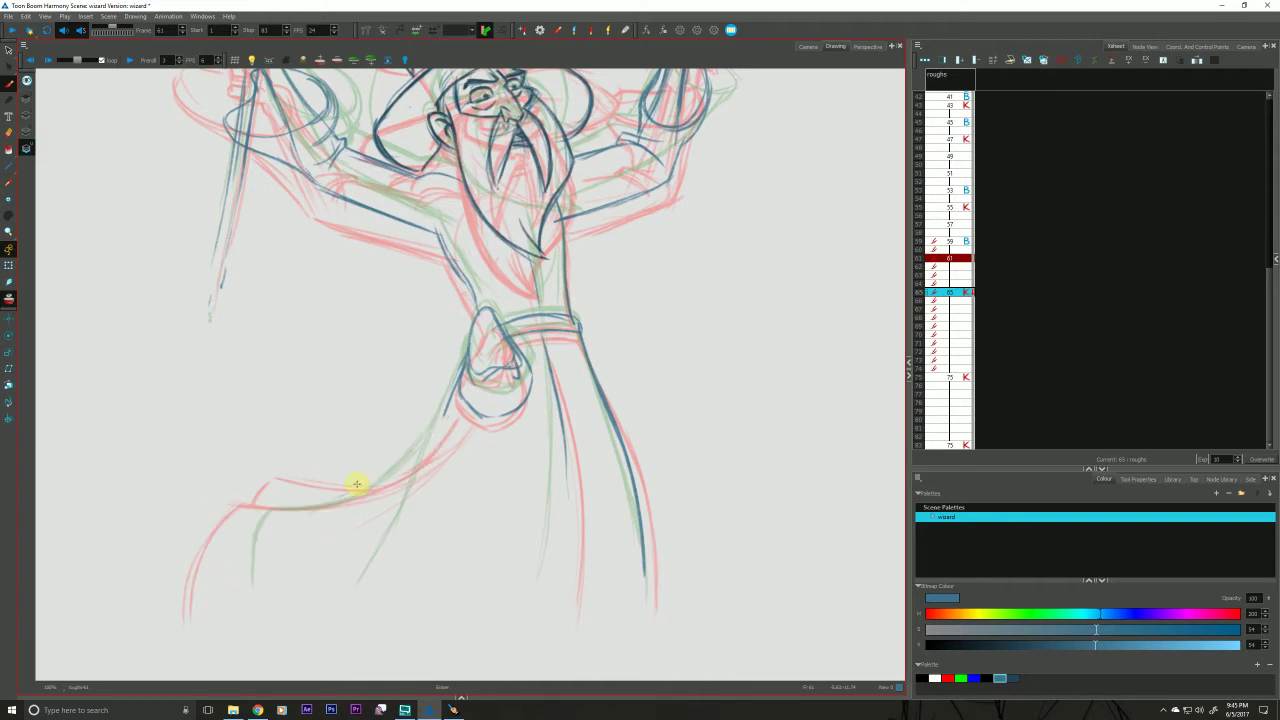
Draw a sweeping line for the trailing robe from the pouch down towards the hem on drawing 61, checking against neighbouring drawings.
key("f")
key("g")
key("g")
key("comma")
key("comma")
key("comma")
key("comma")
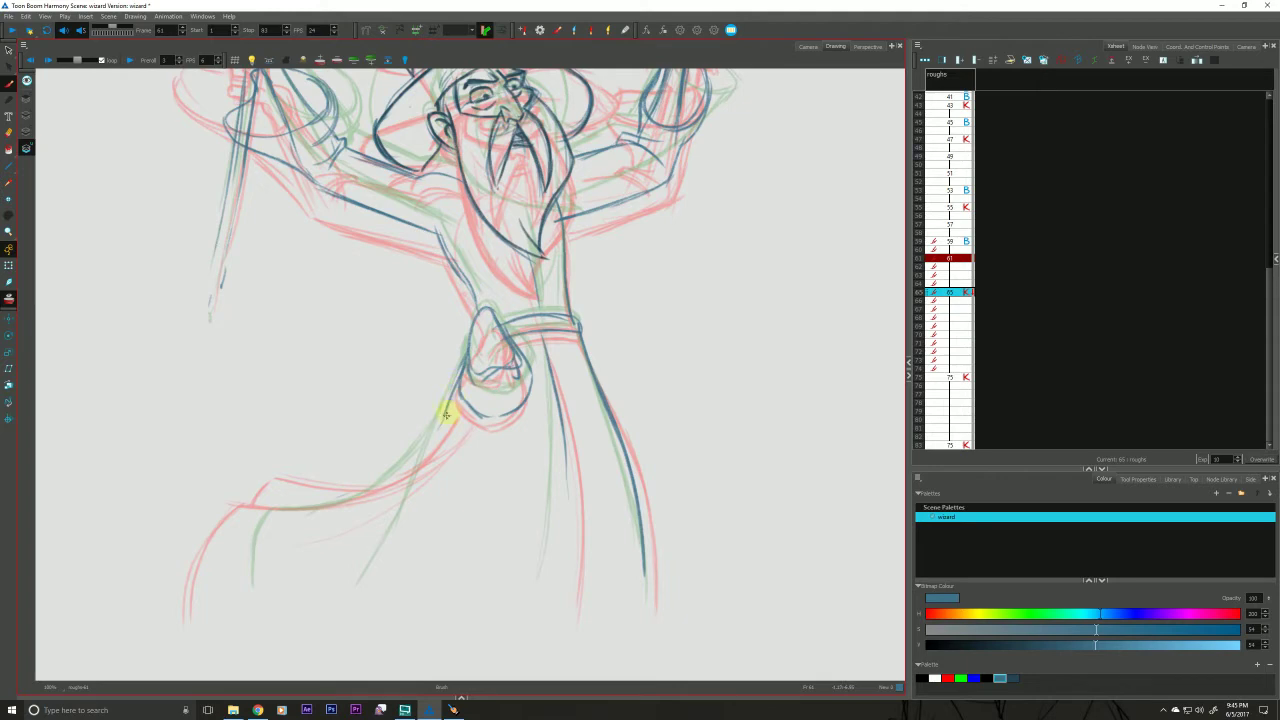
mouse_move(443, 414)
left_mouse_down()
mouse_move(388, 499)
mouse_move(275, 572)
left_mouse_up()
left_click_drag(387, 497, 292, 565)
key("f")
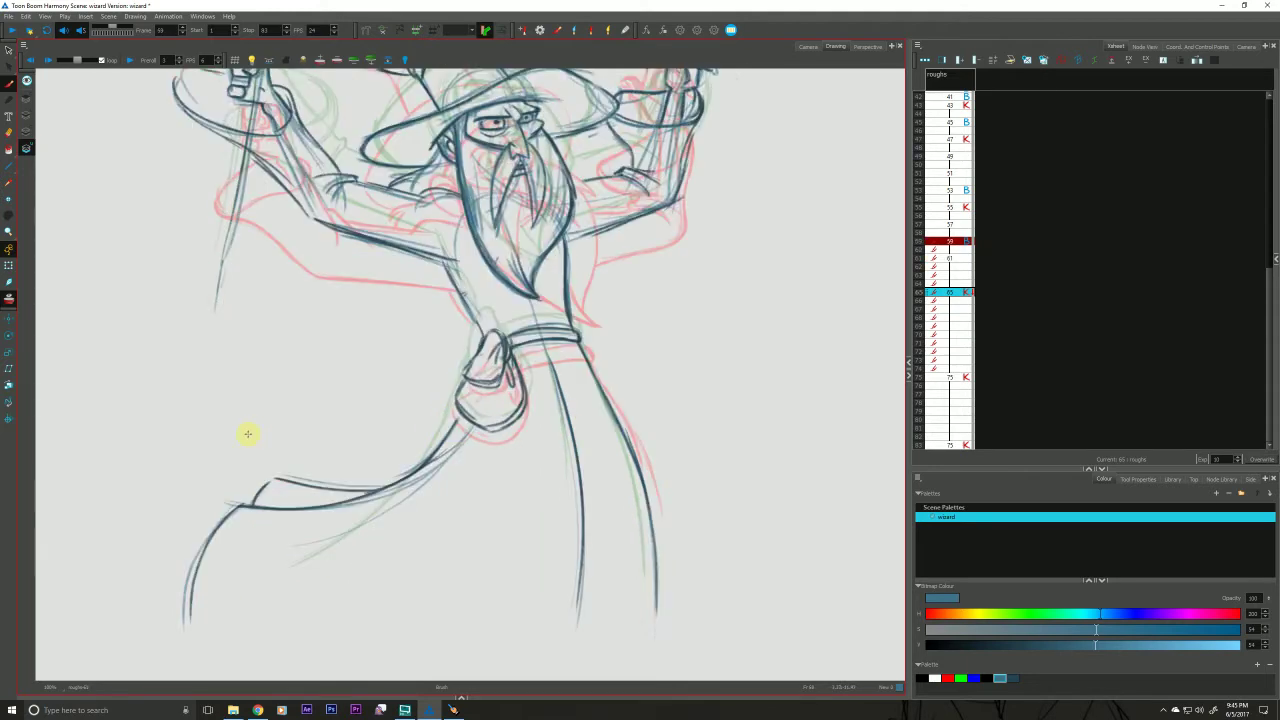
key("g")
key("g")
key("comma")
key("comma")
key("comma")
key("comma")
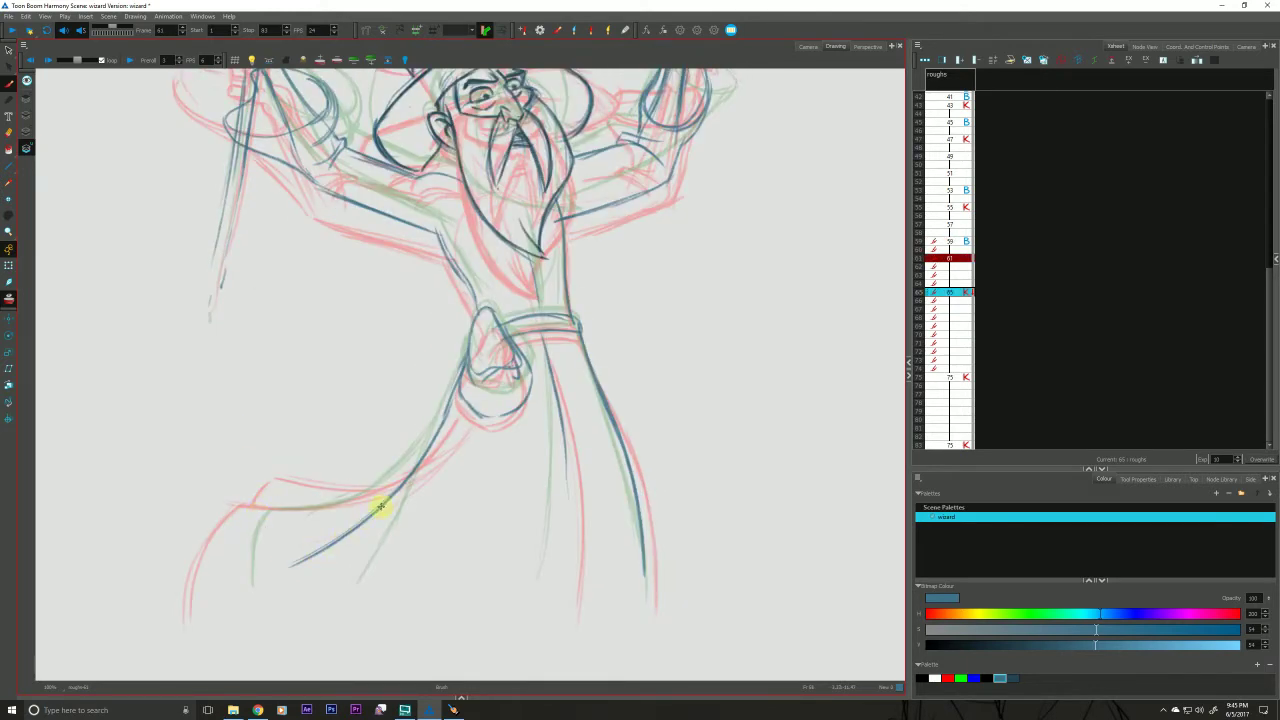
Extend the trailing robe's lower curve to the hem and draw its back edge and upper contour up to the pouch.
left_click_drag(381, 506, 255, 588)
left_click_drag(331, 537, 238, 605)
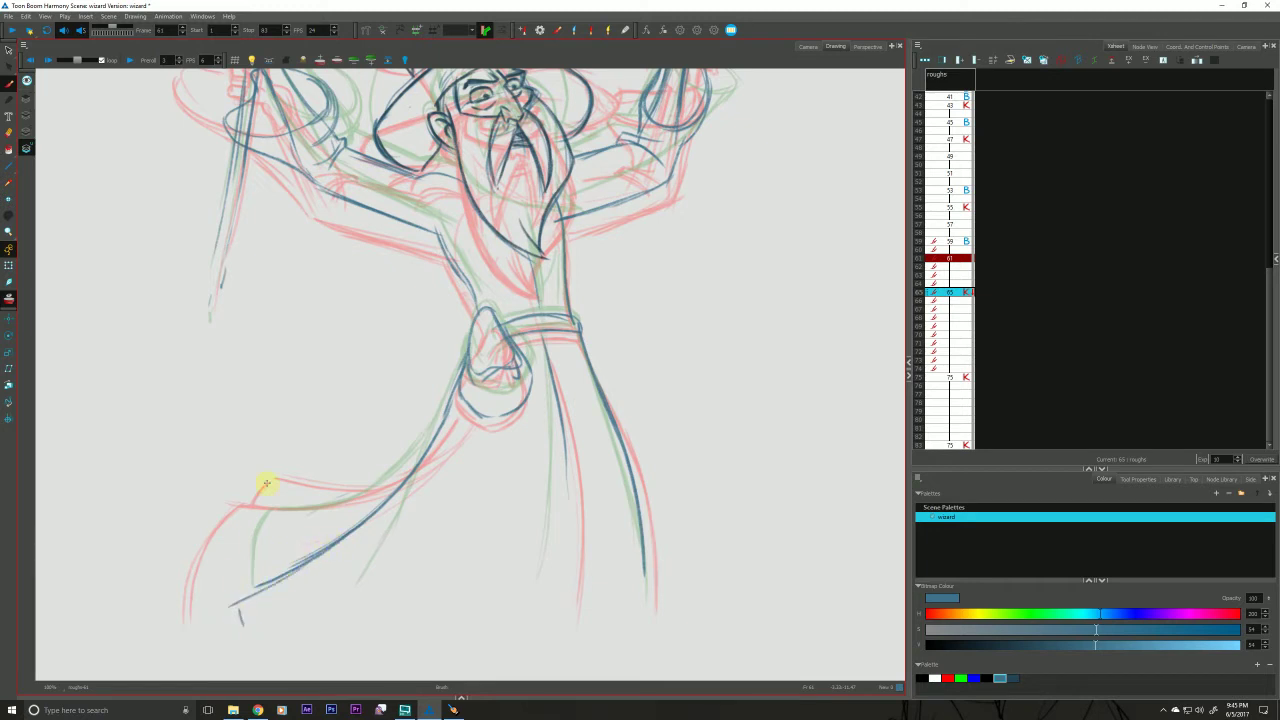
mouse_move(276, 496)
left_mouse_down()
mouse_move(247, 558)
mouse_move(249, 588)
left_mouse_up()
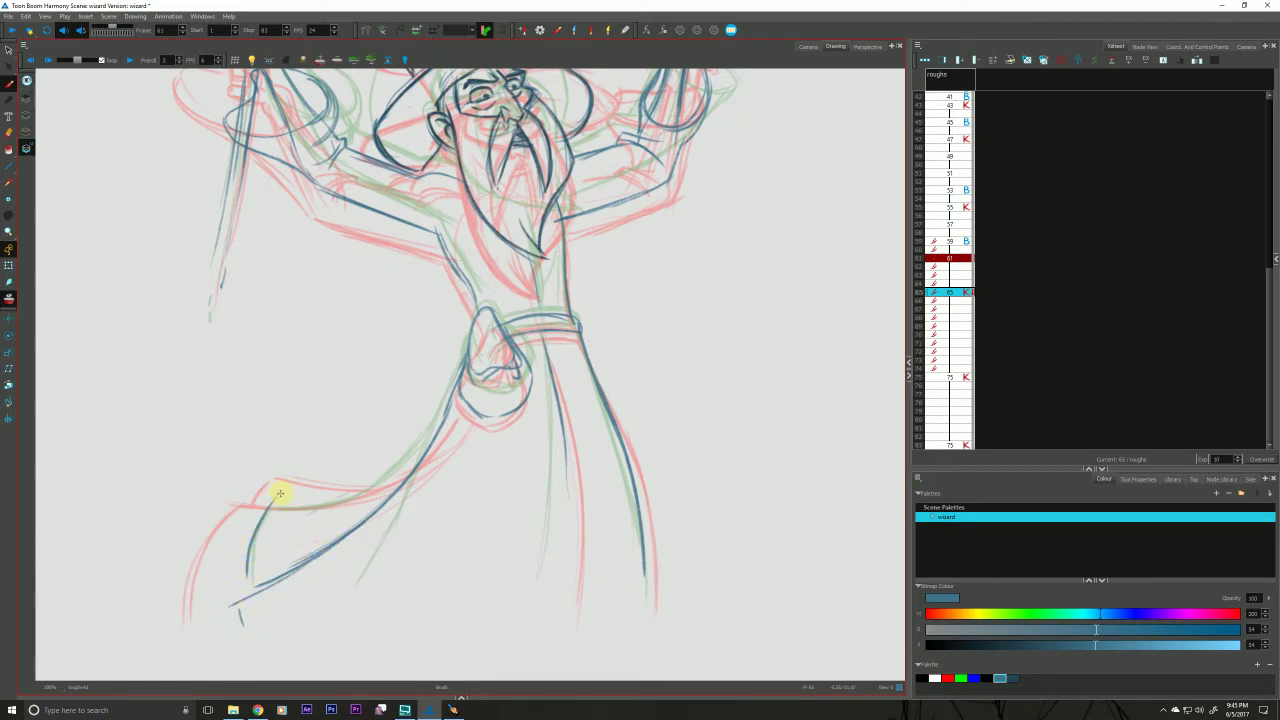
mouse_move(282, 494)
left_mouse_down()
mouse_move(320, 497)
mouse_move(410, 466)
mouse_move(436, 436)
left_mouse_up()
mouse_move(358, 495)
left_mouse_down()
mouse_move(440, 429)
mouse_move(439, 442)
mouse_move(464, 370)
left_mouse_up()
Flip repeatedly between drawings 59 and 61 to examine how the robe's trailing skirt moves.
key("f")
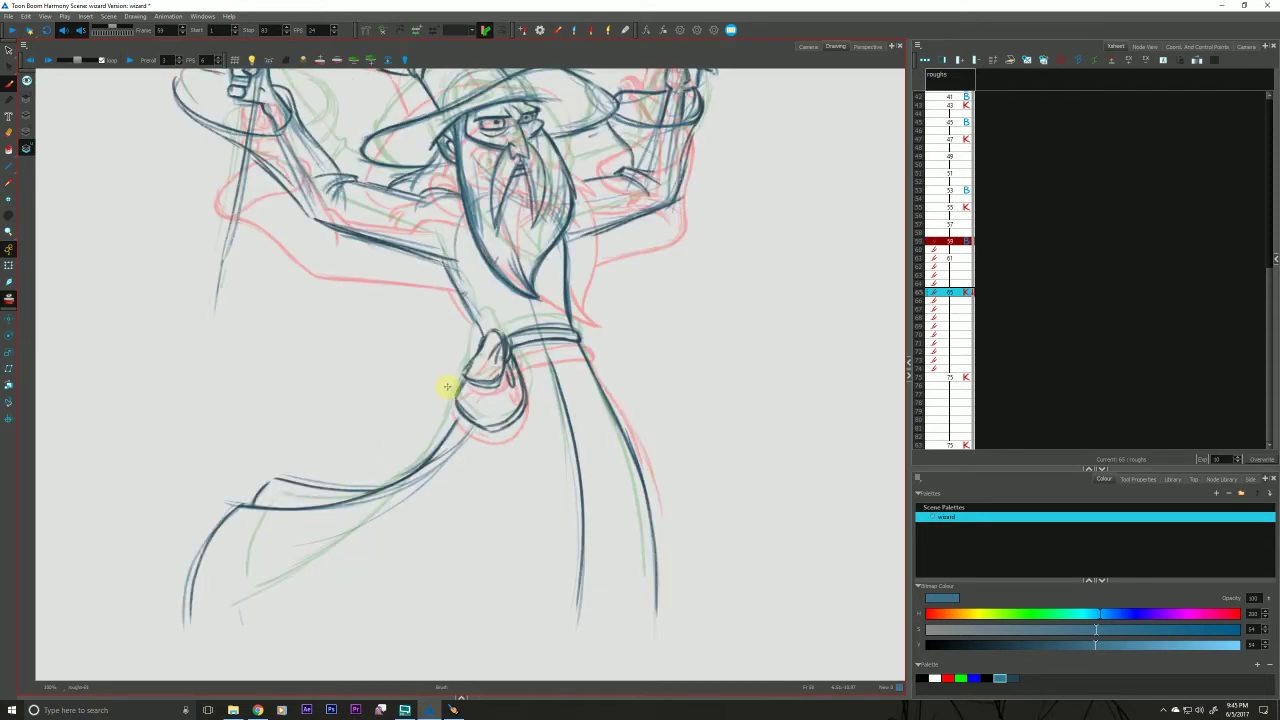
key("g")
key("f")
key("g")
key("f")
key("g")
key("f")
key("g")
key("f")
key("g")
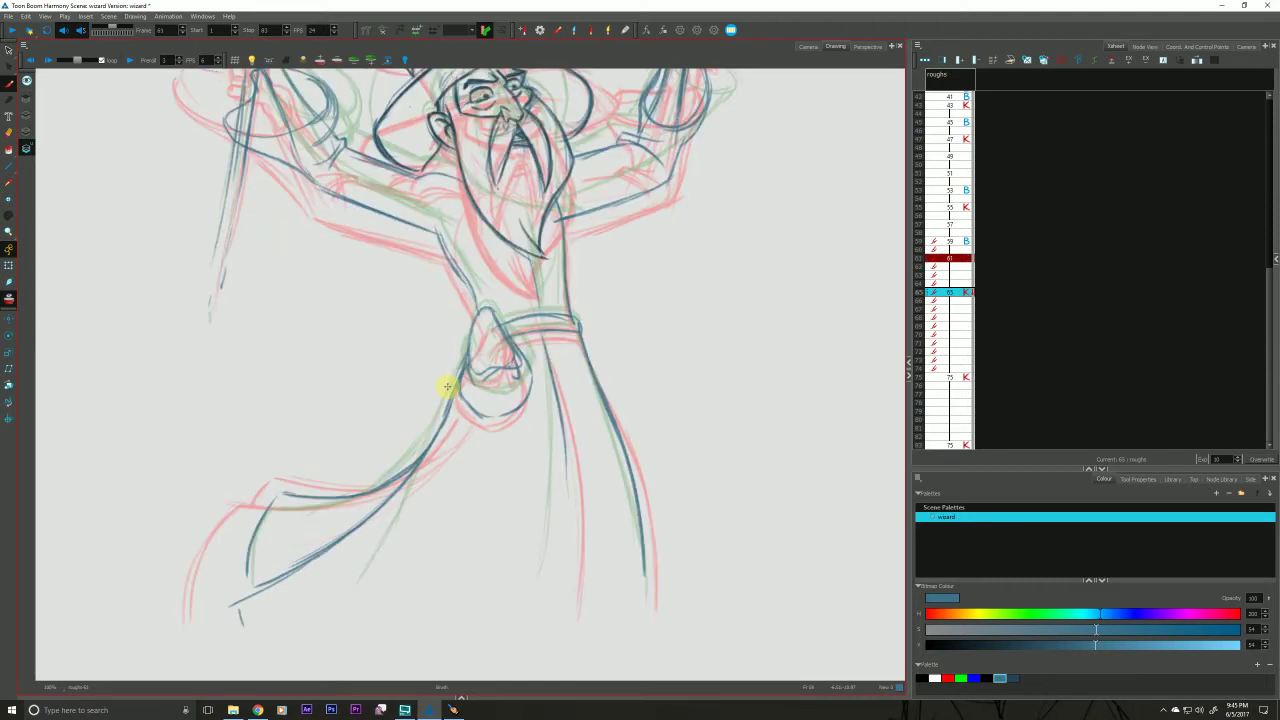
Darken the staff arm's underside line from the sleeve to the torso on drawing 61.
key("f")
key("g")
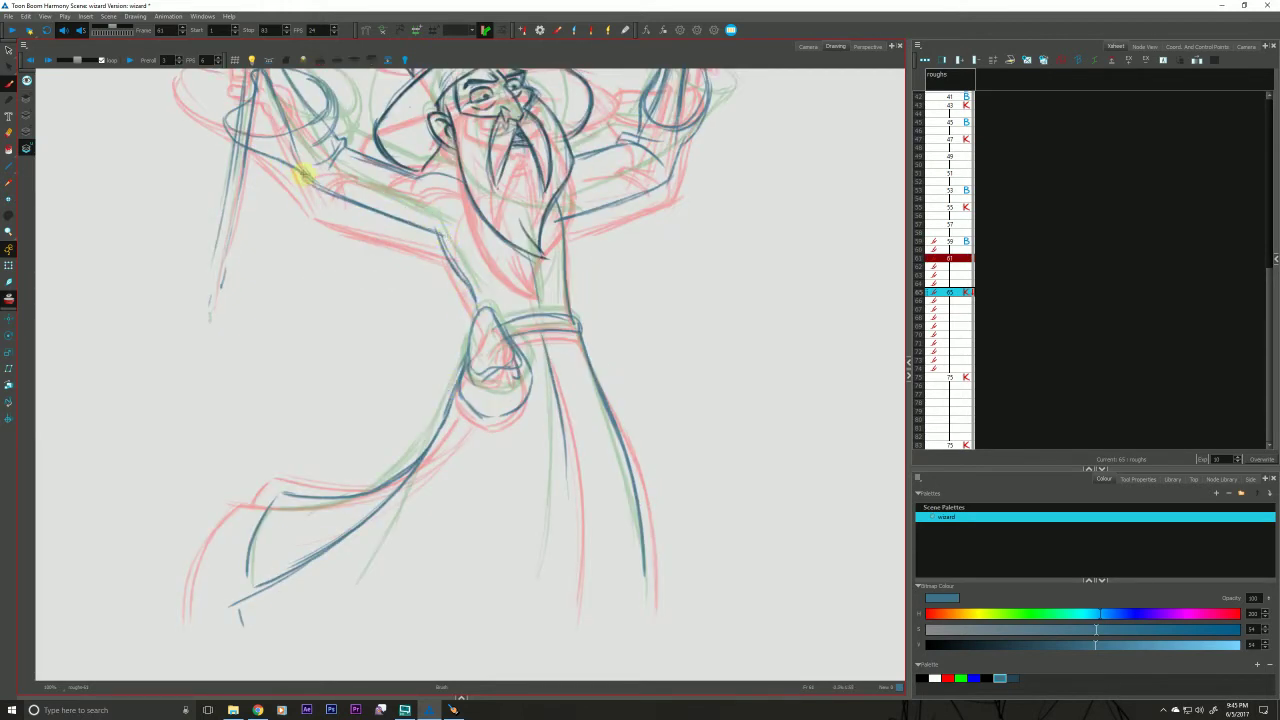
key("f")
key("g")
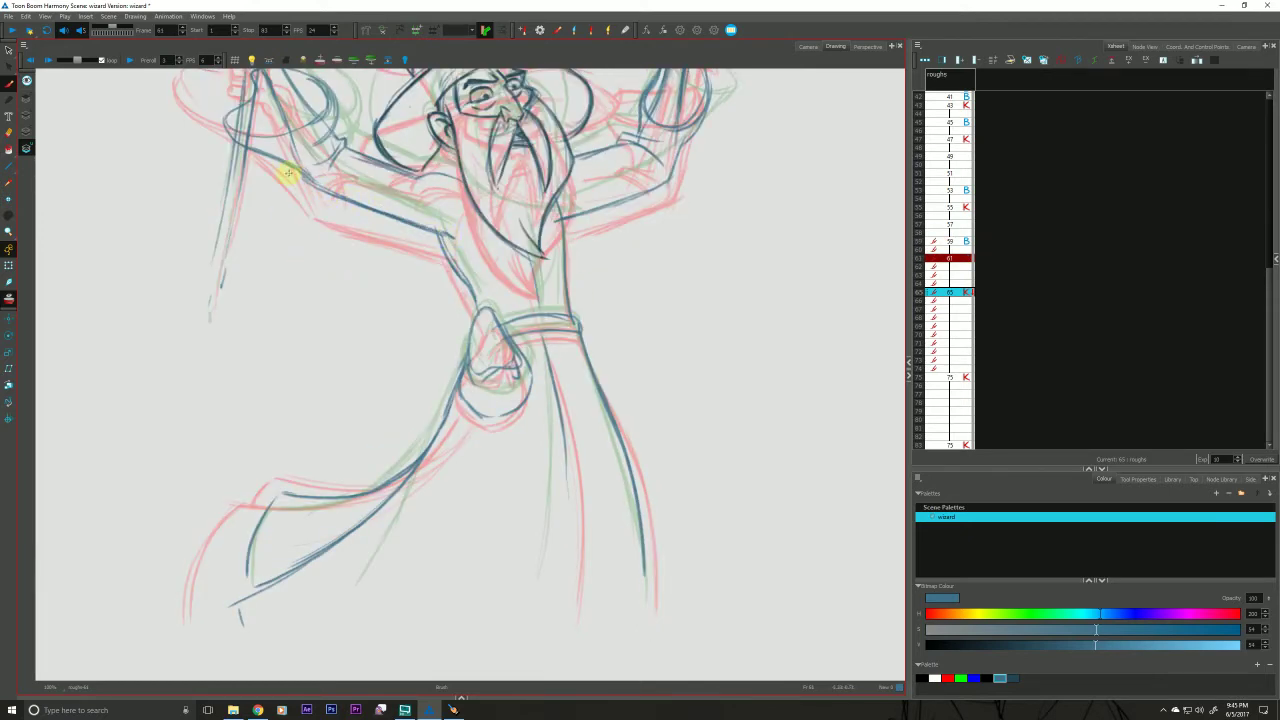
key("space")
left_click_drag(222, 126, 237, 143)
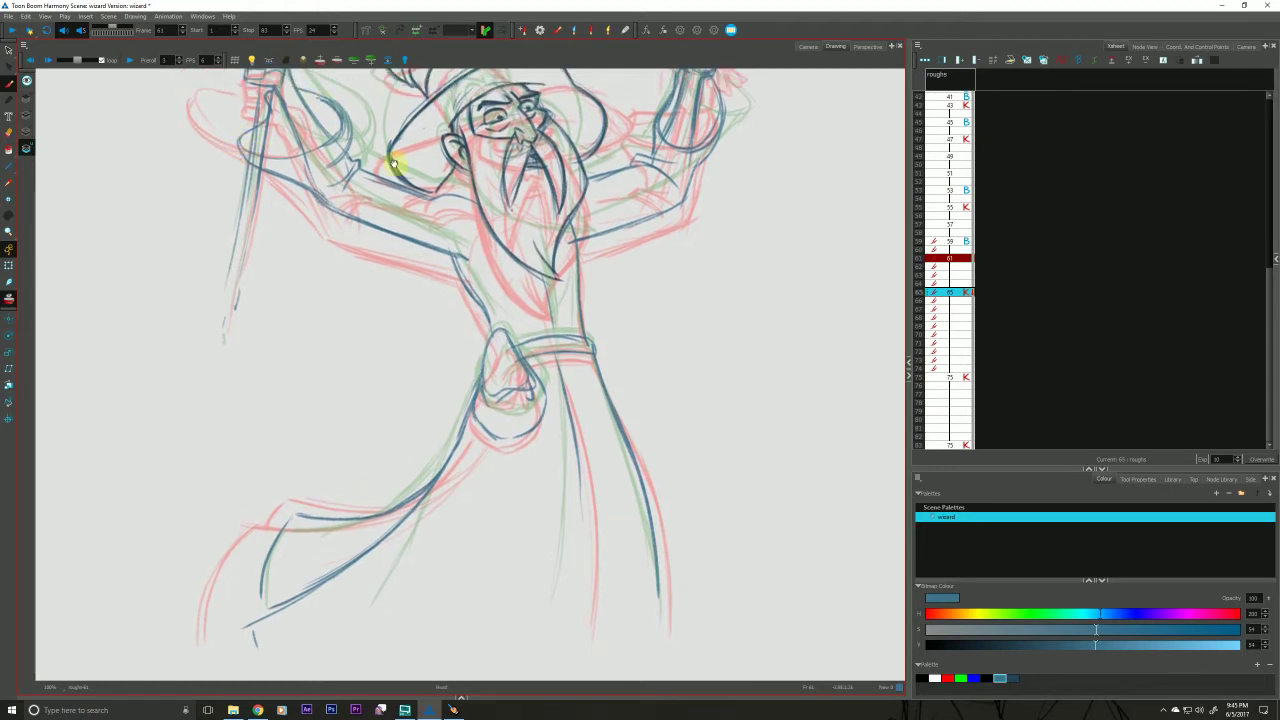
Extend the straight outer edge of the robe skirt down to the hem on drawing 61.
key("space")
left_click_drag(273, 213, 268, 228)
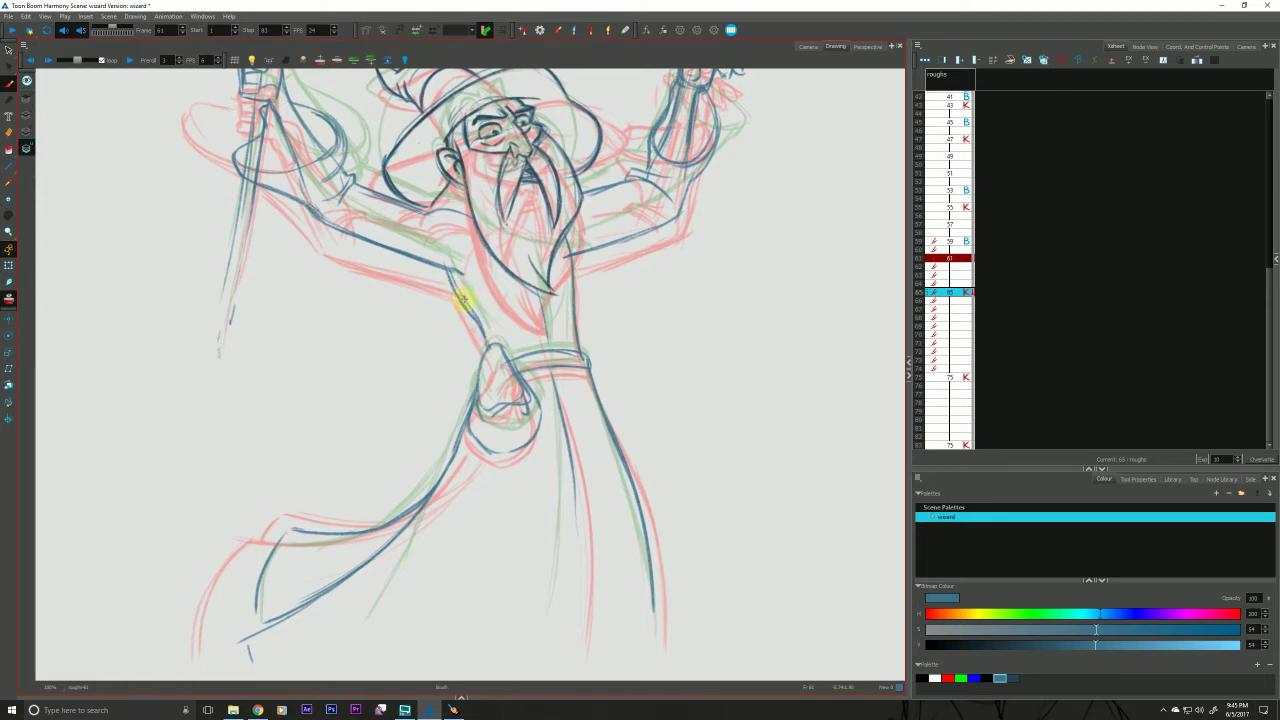
scroll(325, 524, "down", 3)
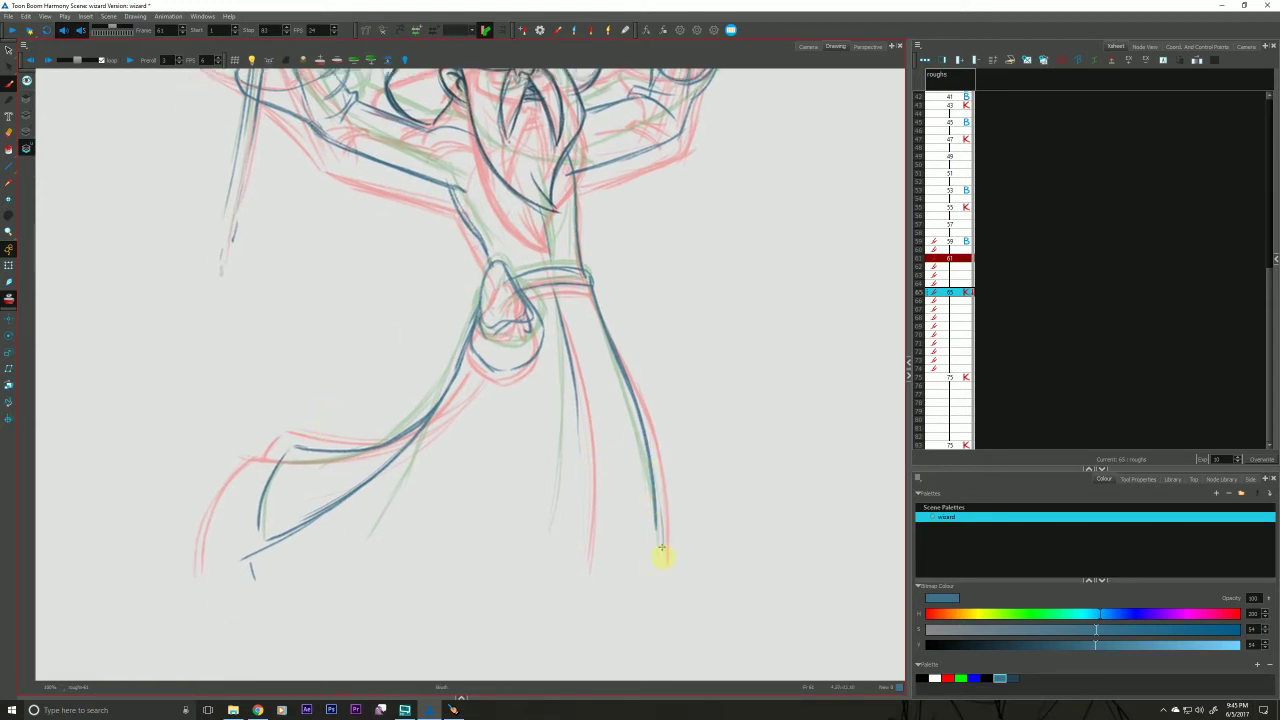
left_click_drag(650, 455, 664, 574)
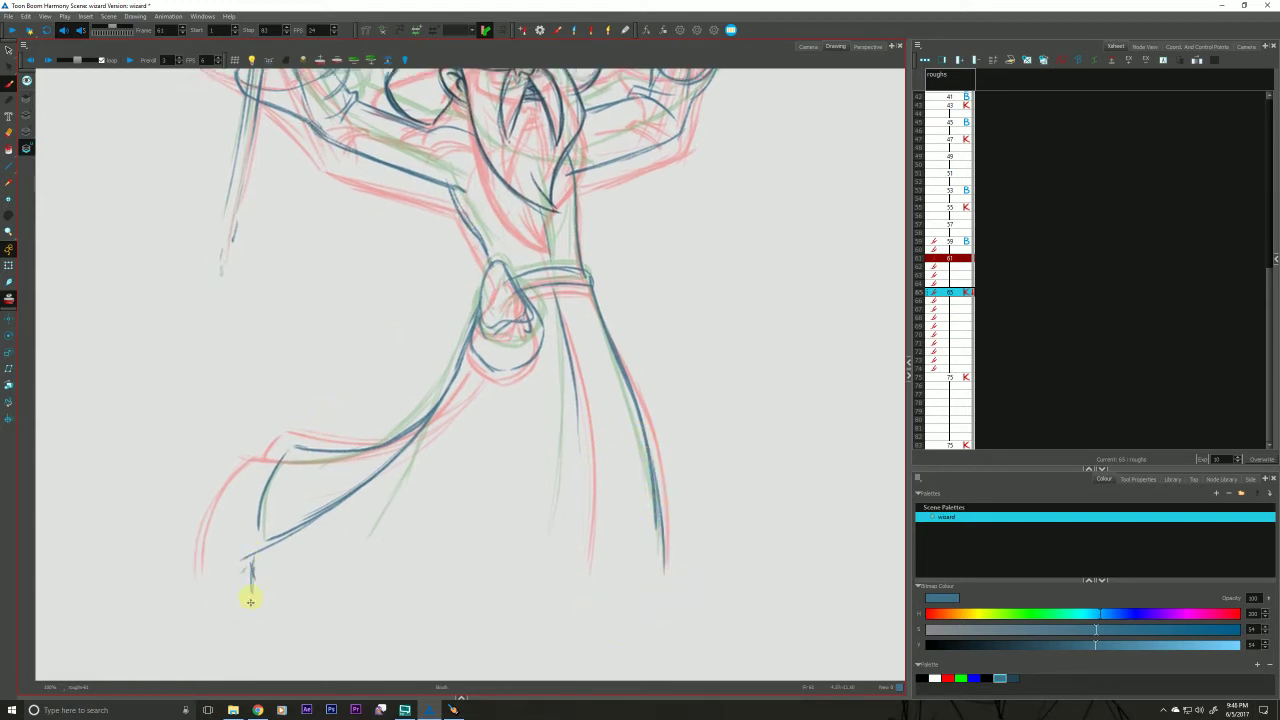
Darken the belt pouch's upper outline and inner edge on drawing 61.
key("f")
key("g")
mouse_move(521, 320)
left_mouse_down()
mouse_move(477, 314)
mouse_move(520, 282)
mouse_move(507, 280)
mouse_move(524, 318)
mouse_move(482, 320)
mouse_move(508, 270)
left_mouse_up()
mouse_move(503, 316)
left_mouse_down()
mouse_move(511, 280)
mouse_move(525, 328)
mouse_move(488, 335)
mouse_move(539, 320)
mouse_move(520, 291)
mouse_move(545, 343)
left_mouse_up()
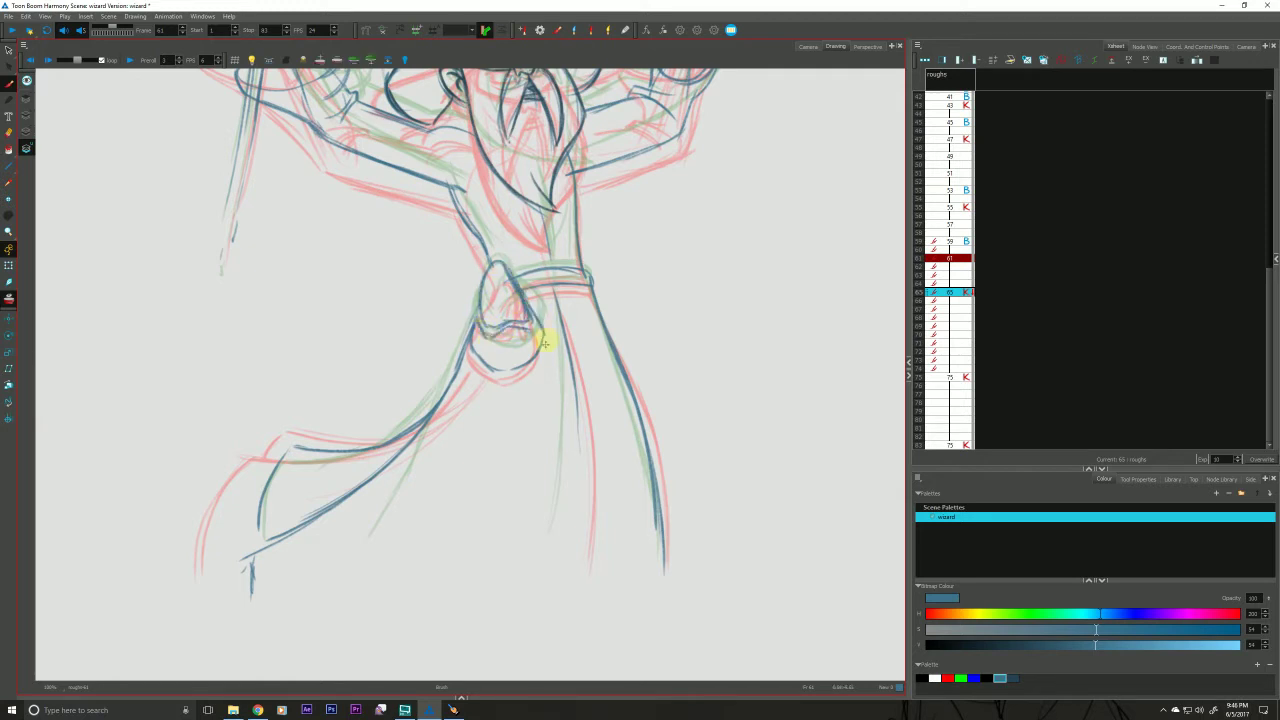
Flip through drawings 57, 59 and 61 to examine how the pouch, torso and robe move.
key("f")
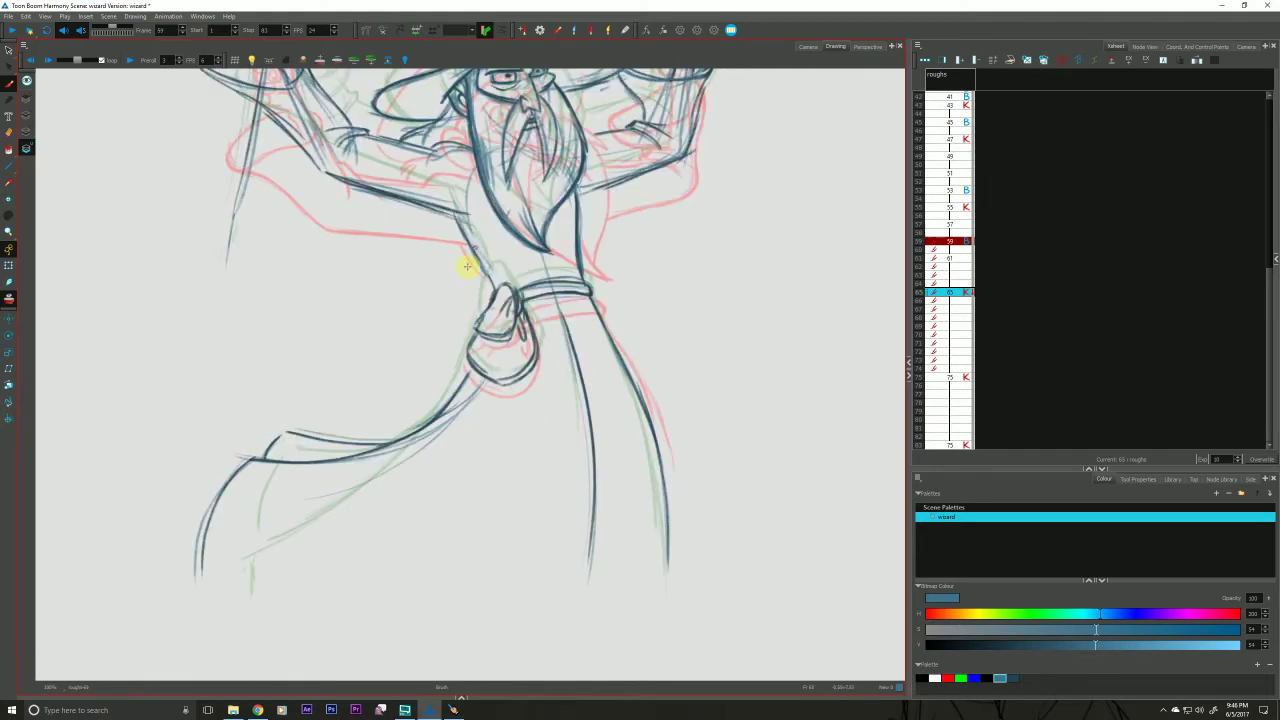
key("g")
key("f")
key("g")
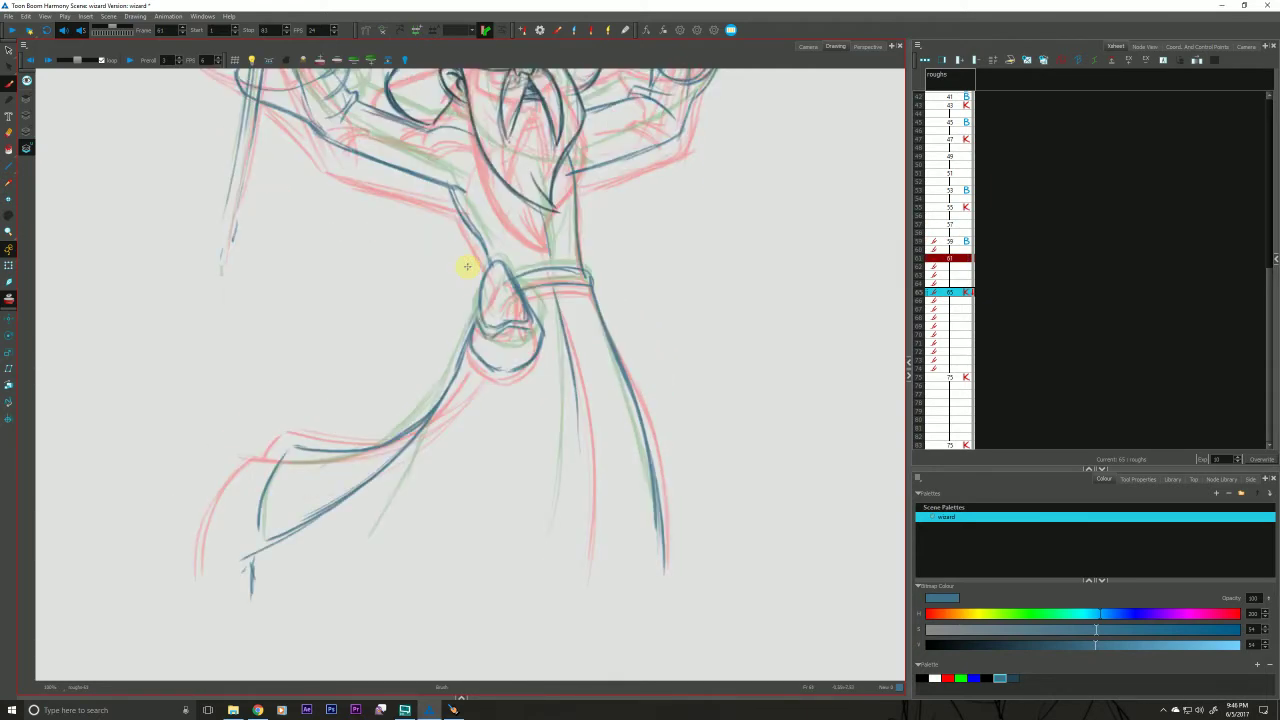
key("f")
key("f")
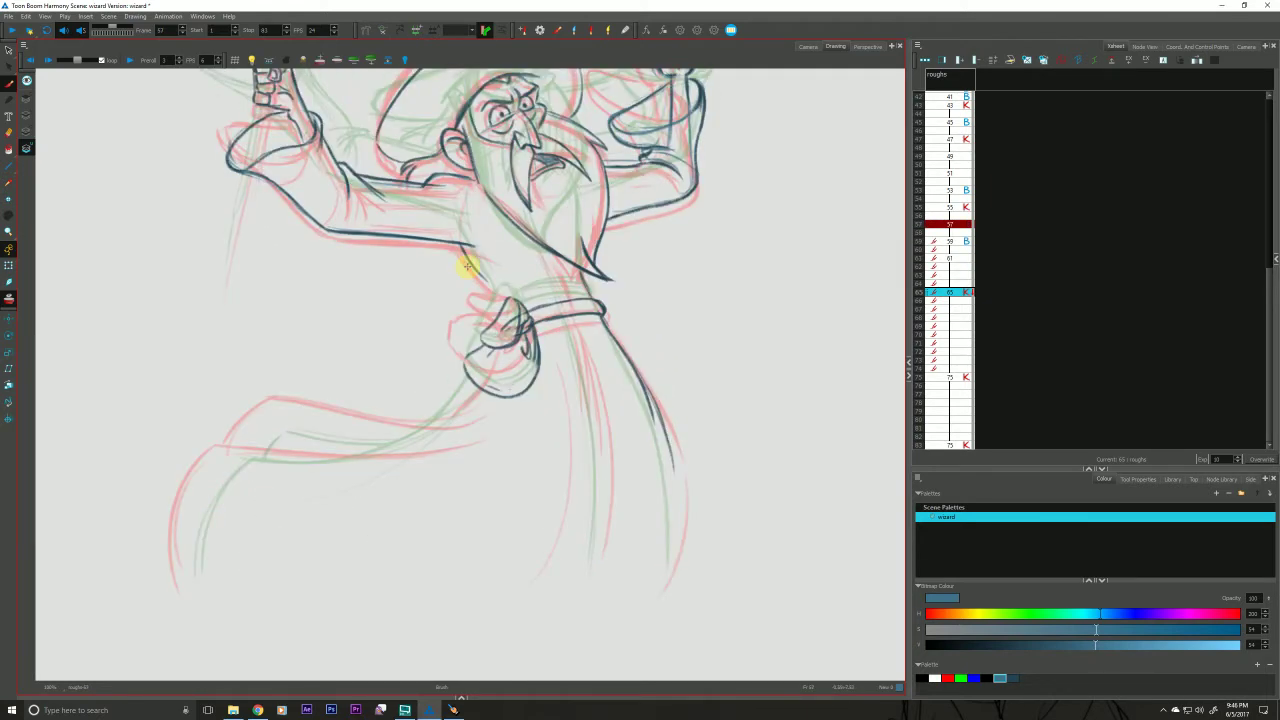
key("g")
key("g")
key("f")
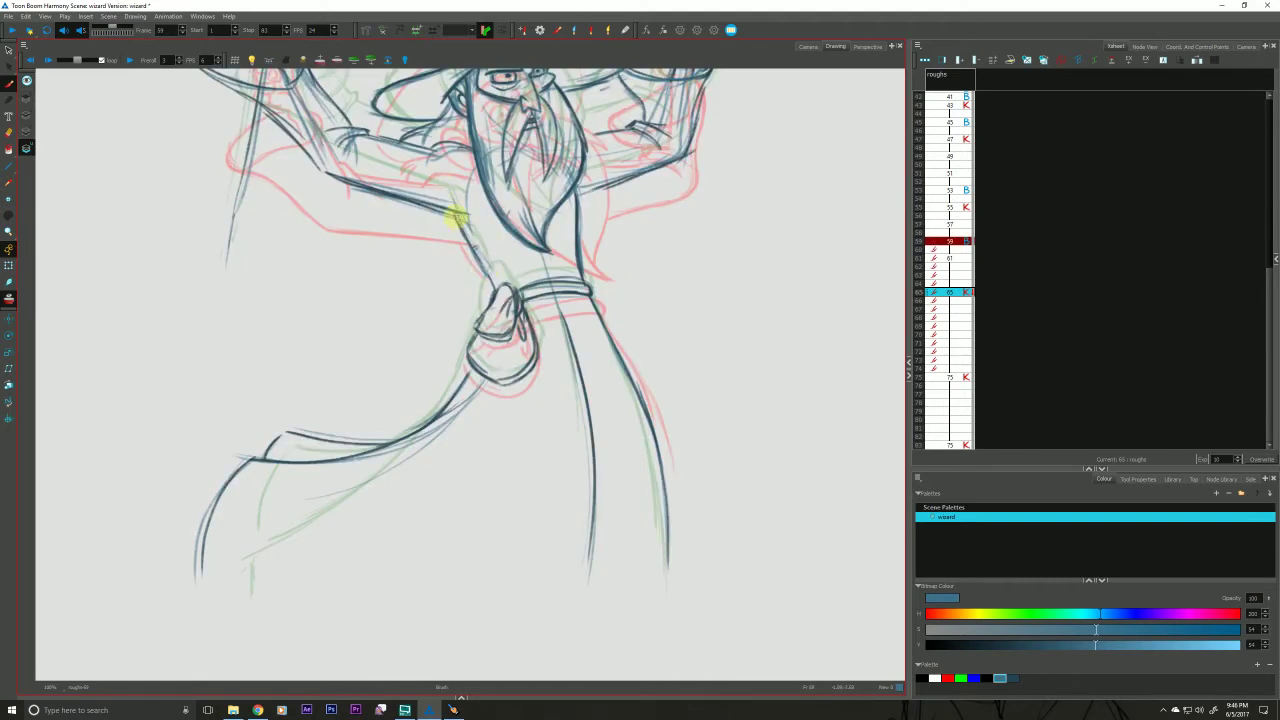
key("g")
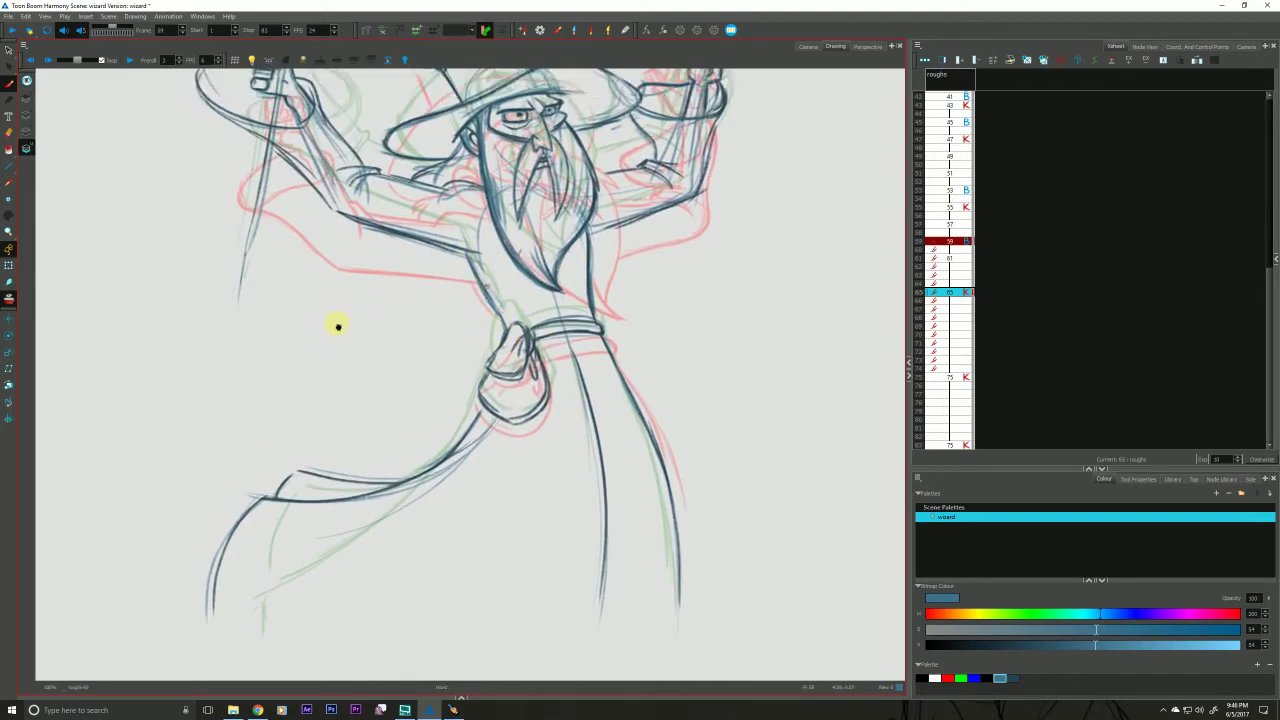
Flip back and forth across drawings 55 to 61 to examine the wizard's upper-body, arm and hat motion.
left_click_drag(338, 327, 386, 405)
key("g")
key("f")
key("f")
key("g")
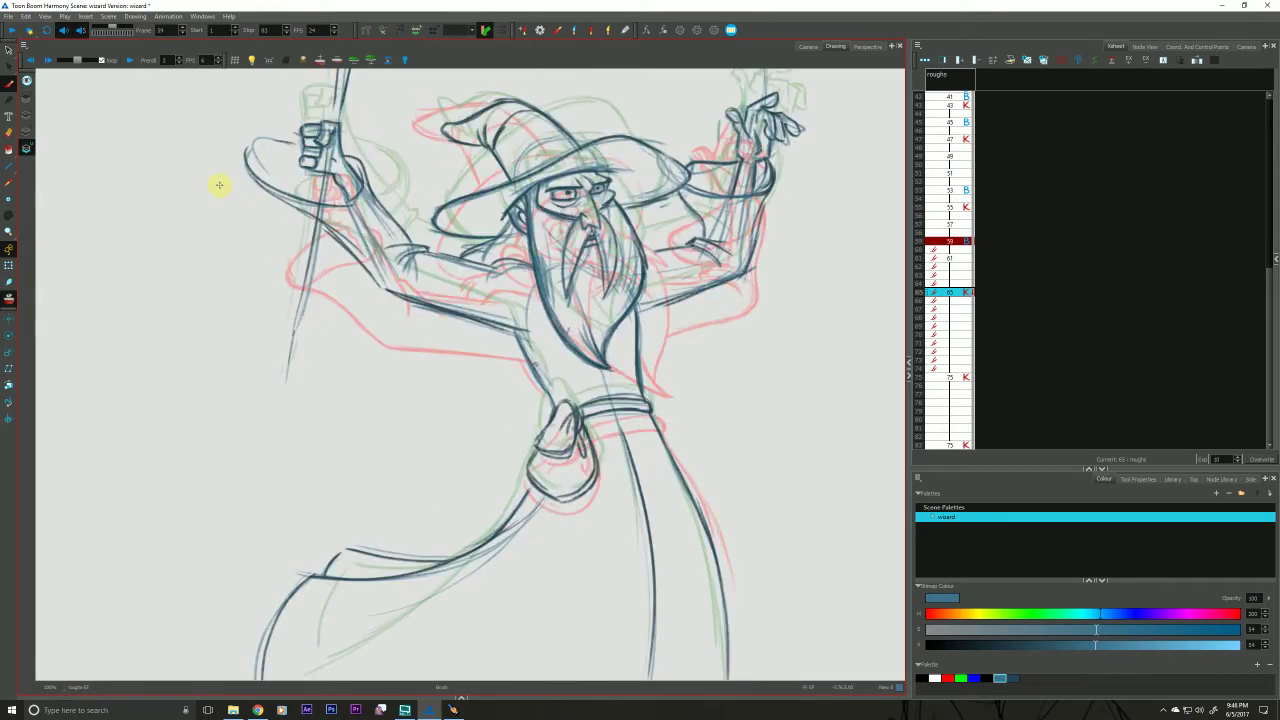
key("f")
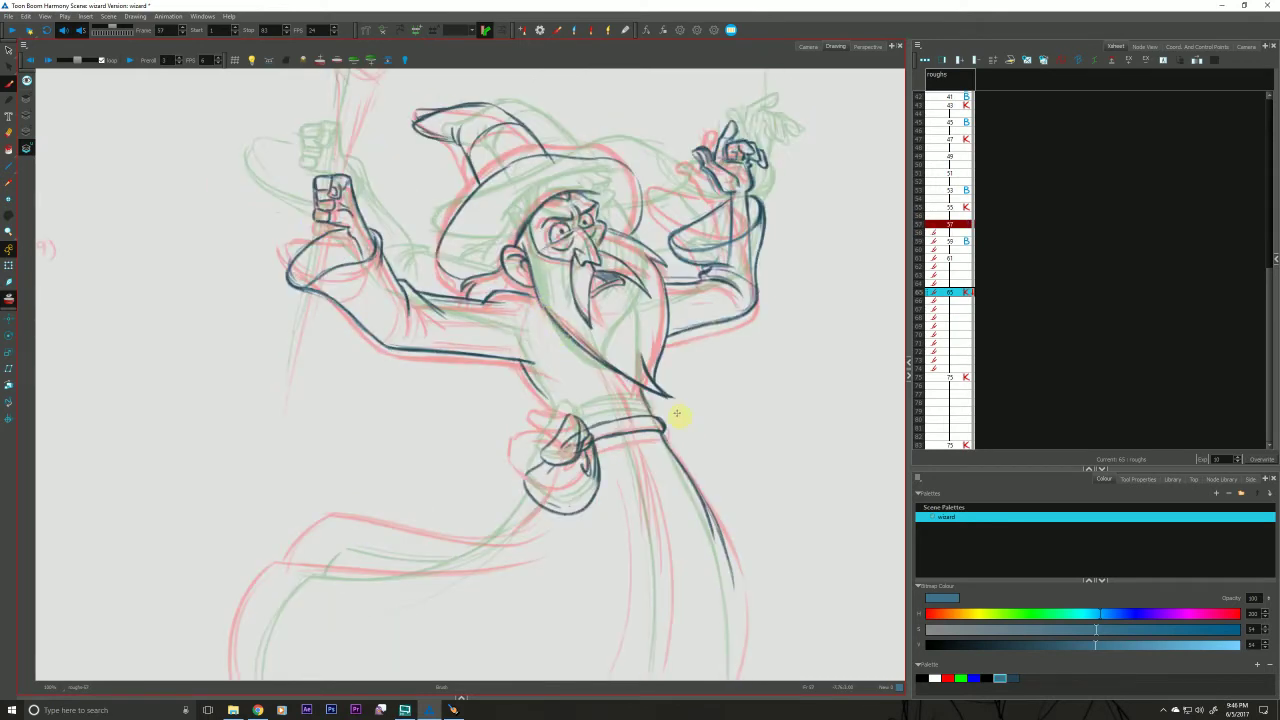
key("f")
key("g")
key("g")
key("f")
key("f")
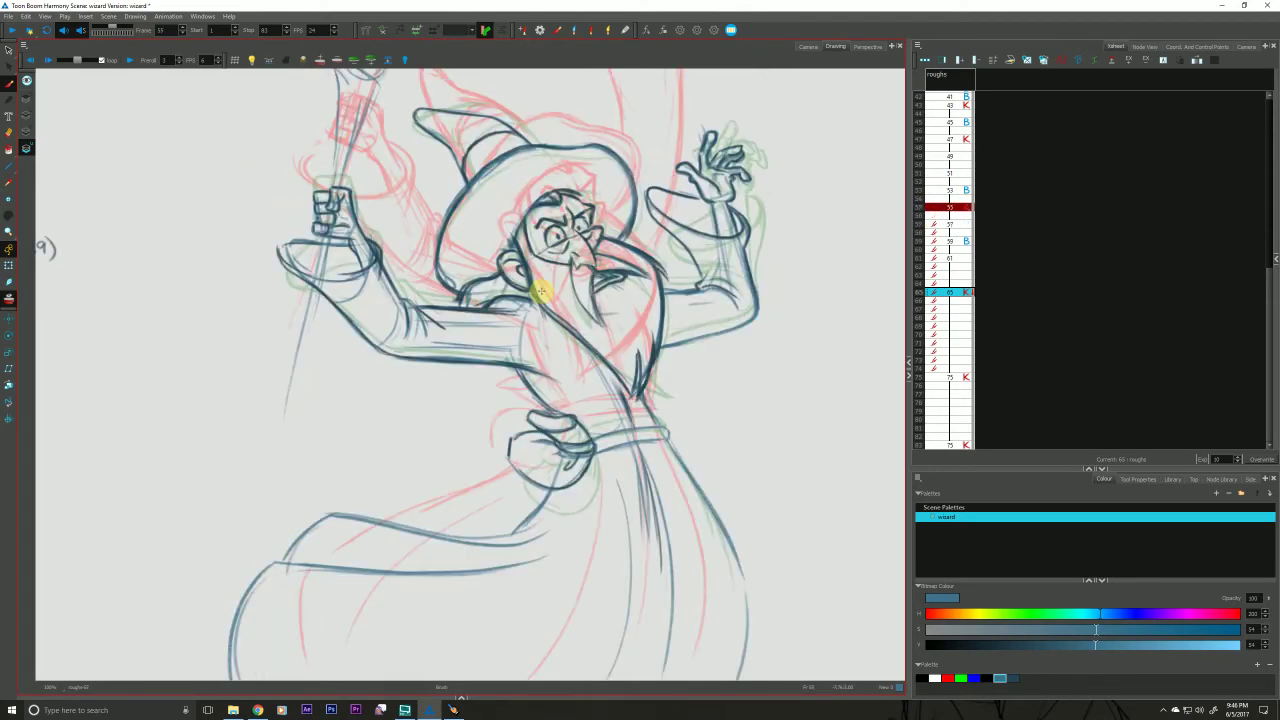
key("g")
key("g")
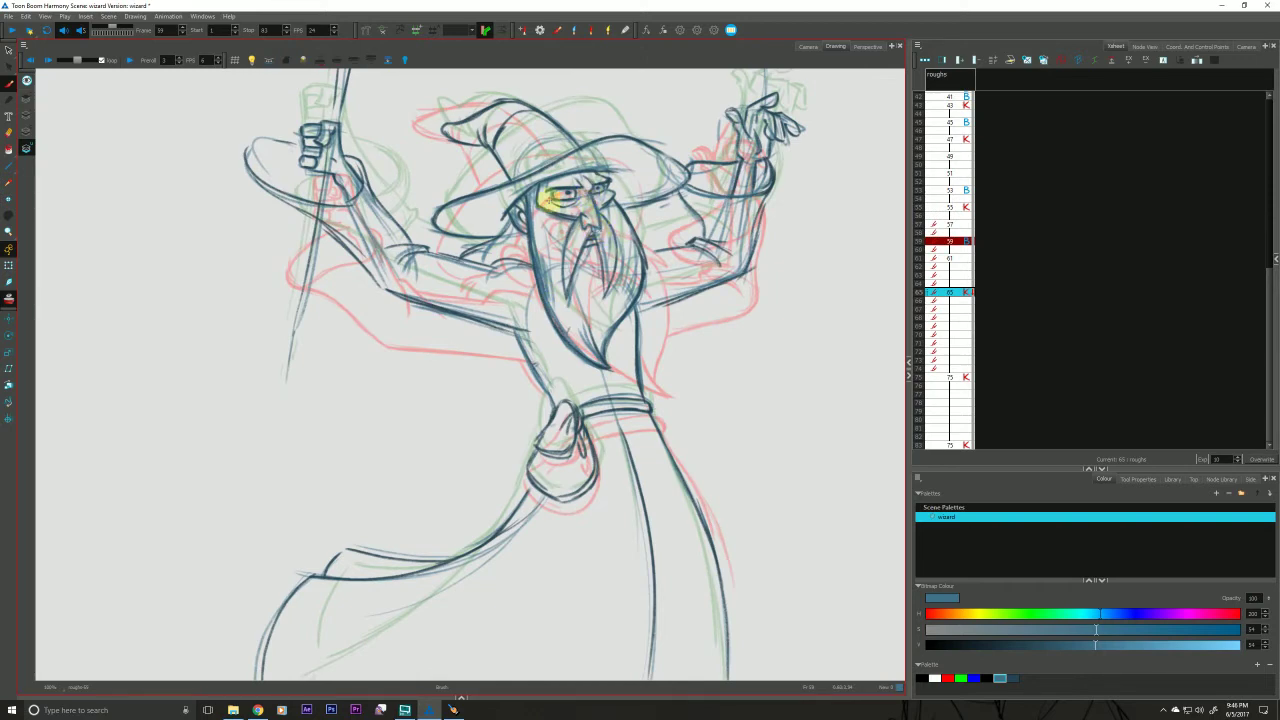
key("f")
key("g")
key("f")
key("g")
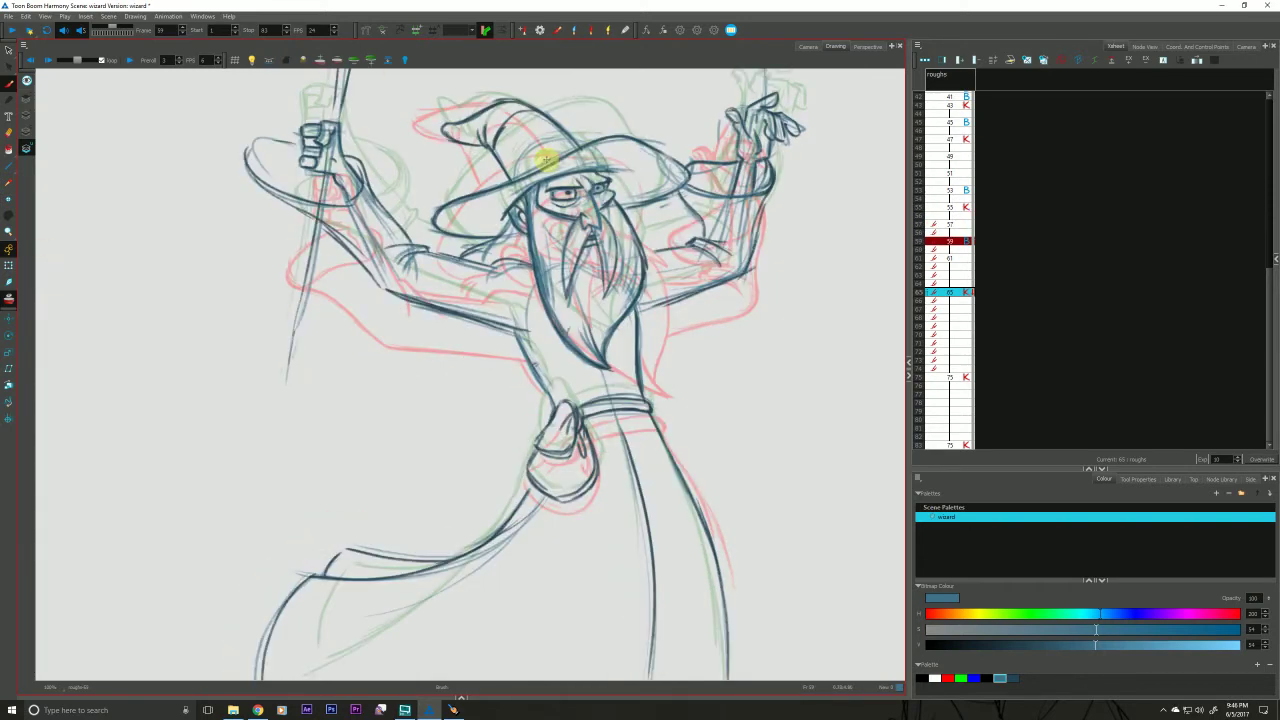
Switch the brush to the darker blue swatch and compare the wizard's face on drawings 57 to 65.
left_click(1013, 679)
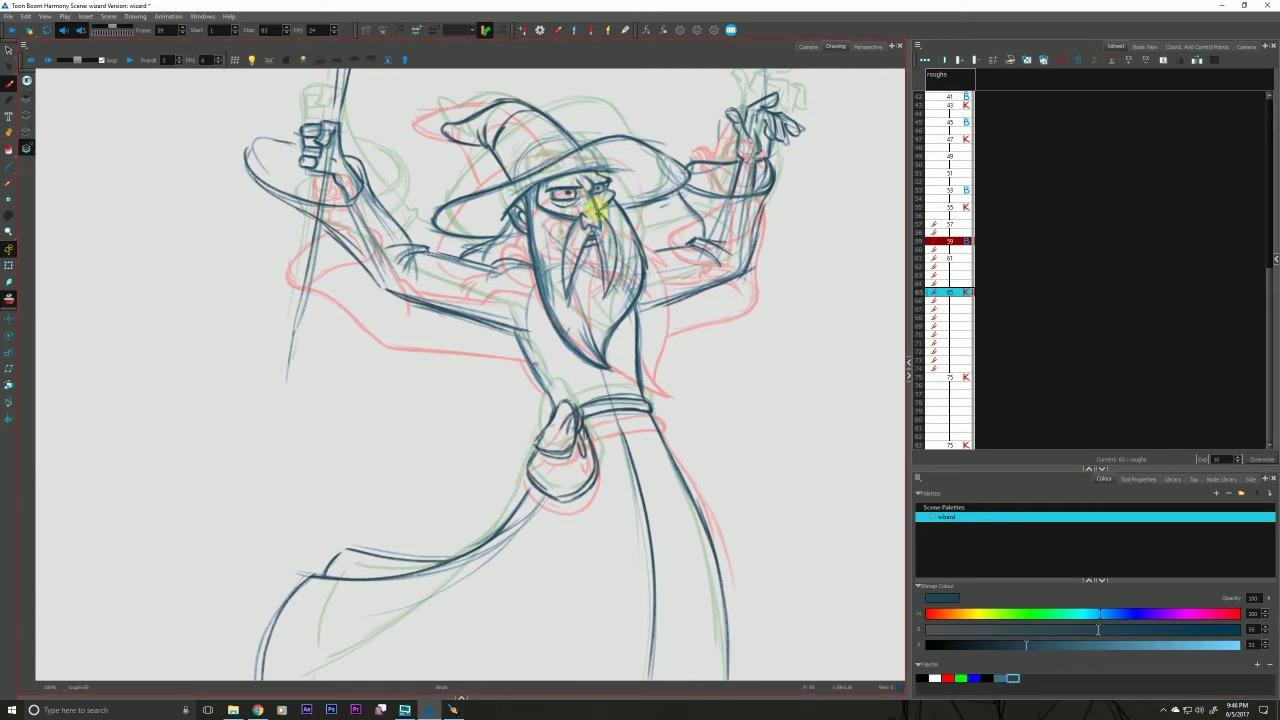
key("f")
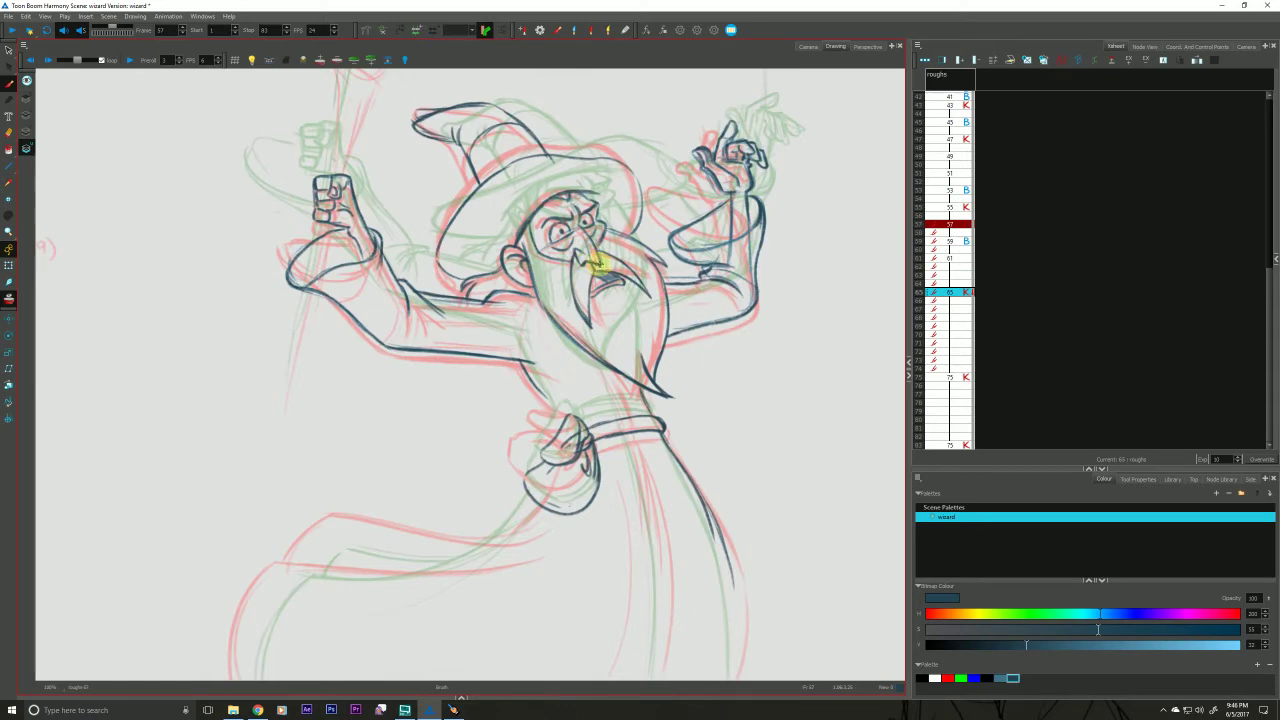
key("g")
key("g")
key("g")
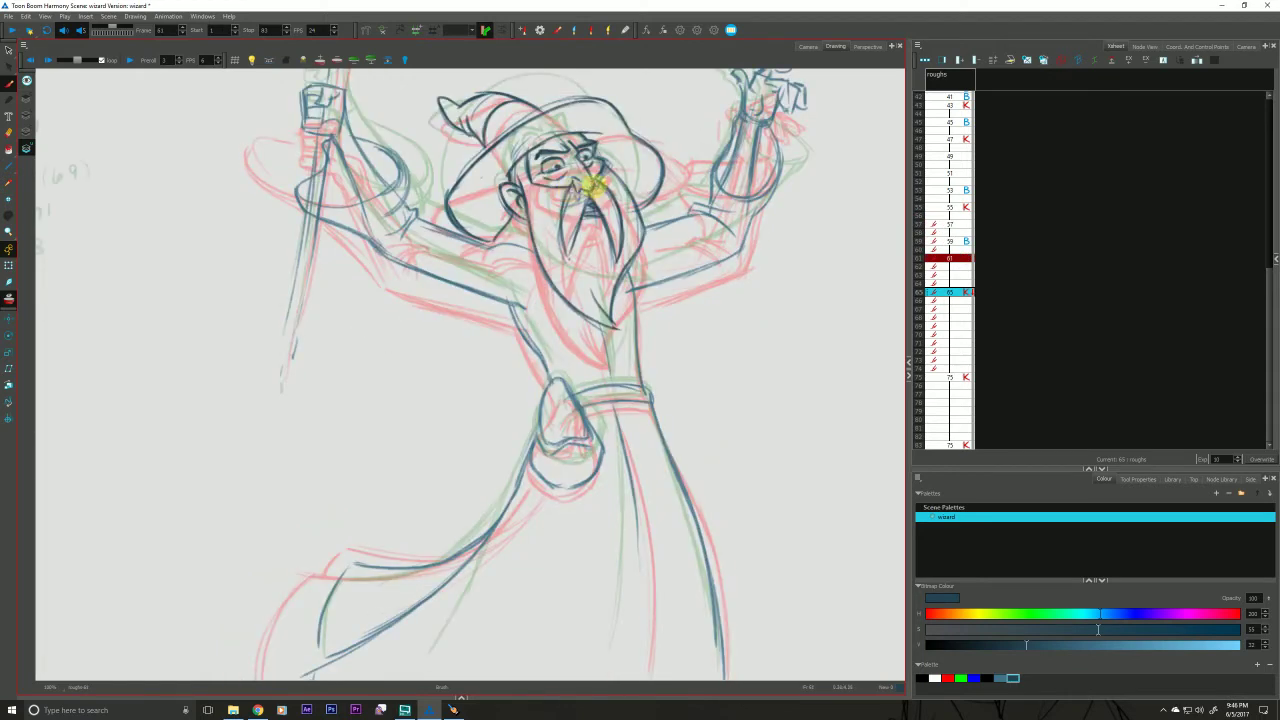
key("g")
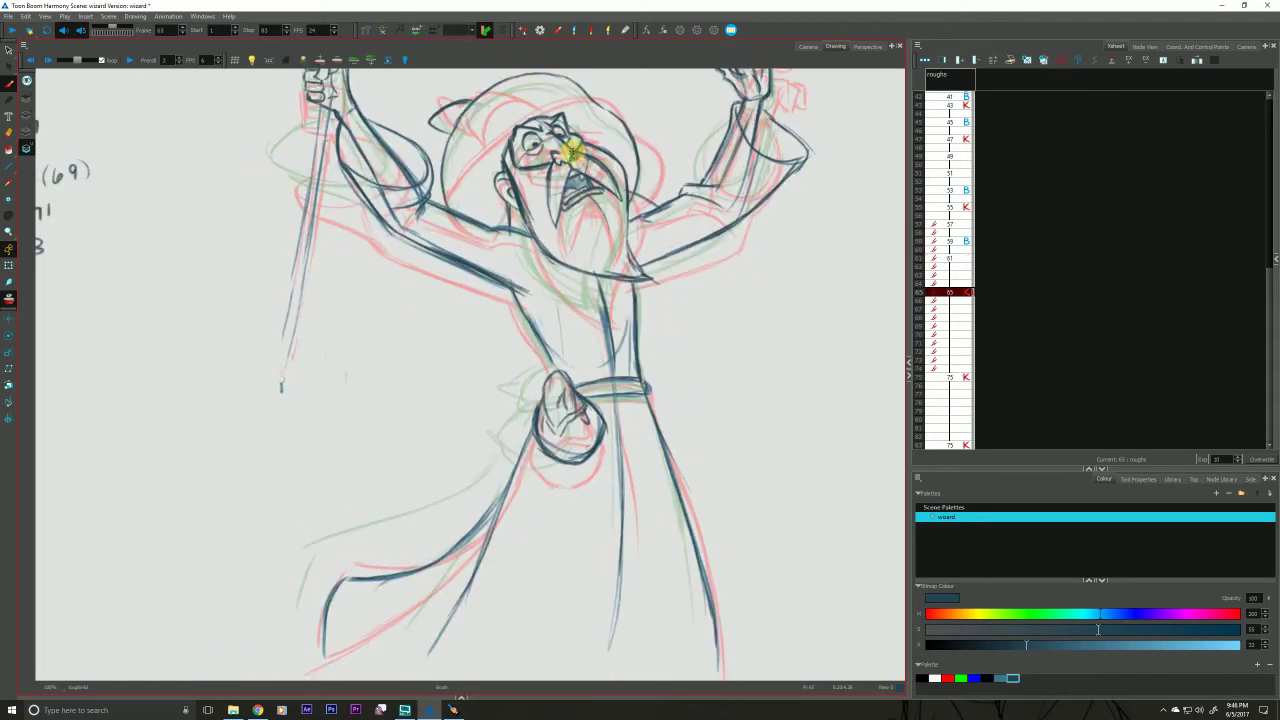
Flip repeatedly through the drawings around 61 to examine the arc of the head and hat.
key("f")
key("g")
key("f")
key("f")
key("g")
key("g")
key("f")
key("f")
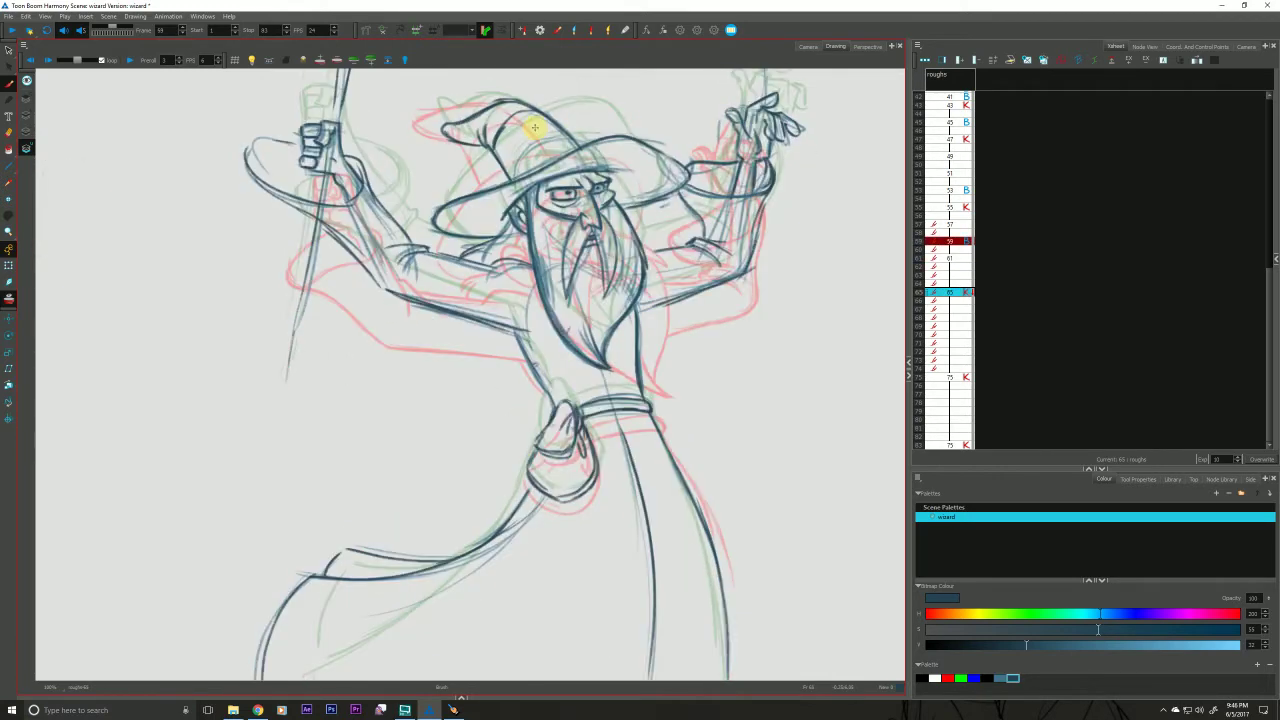
key("f")
key("g")
key("g")
left_click_drag(412, 399, 461, 408)
key("f")
key("g")
key("f")
key("g")
key("f")
key("f")
key("g")
key("g")
key("g")
key("f")
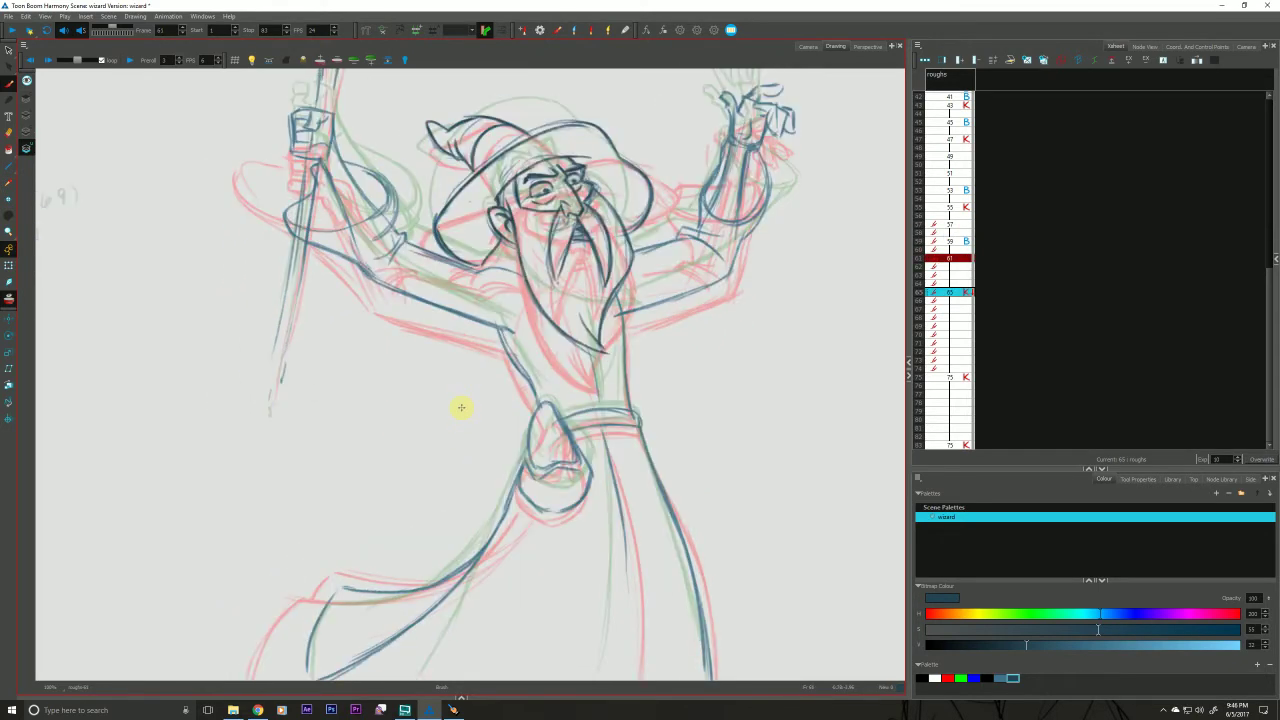
key("f")
key("g")
key("f")
key("g")
key("f")
key("f")
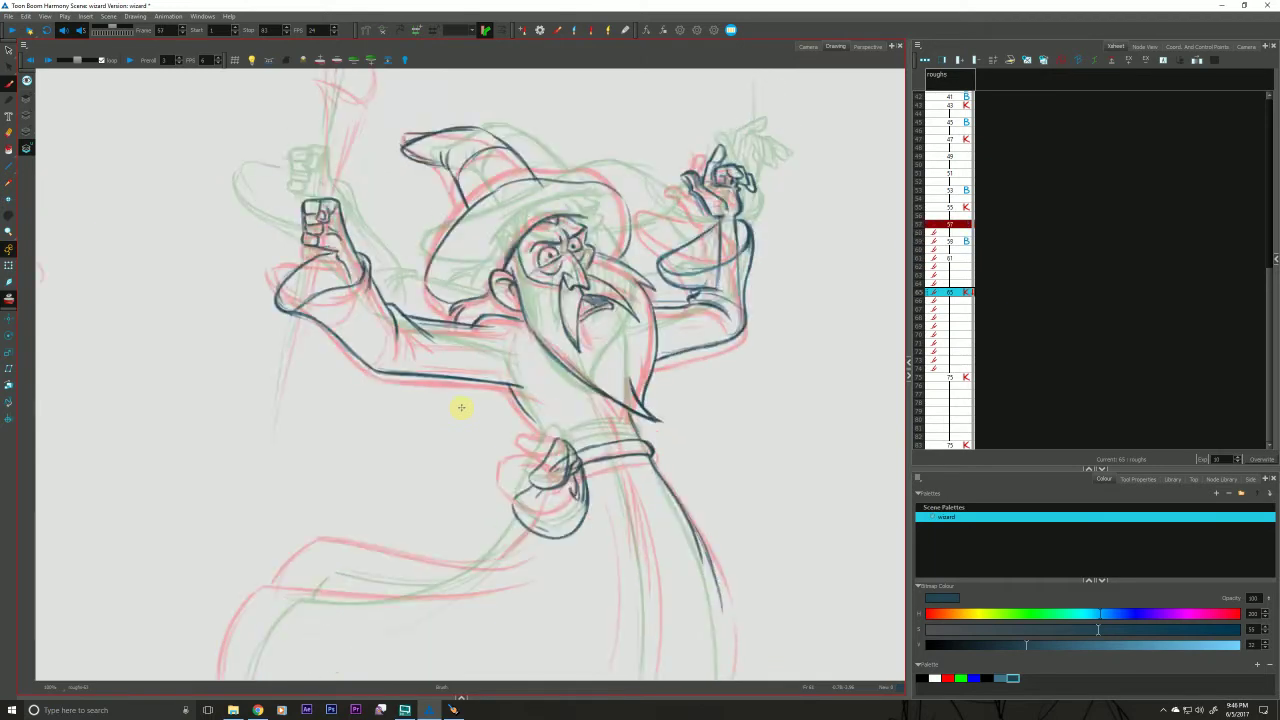
Redraw the open hand's sleeve line and the rear end of the hat brim in darker blue on drawing 59.
key("g")
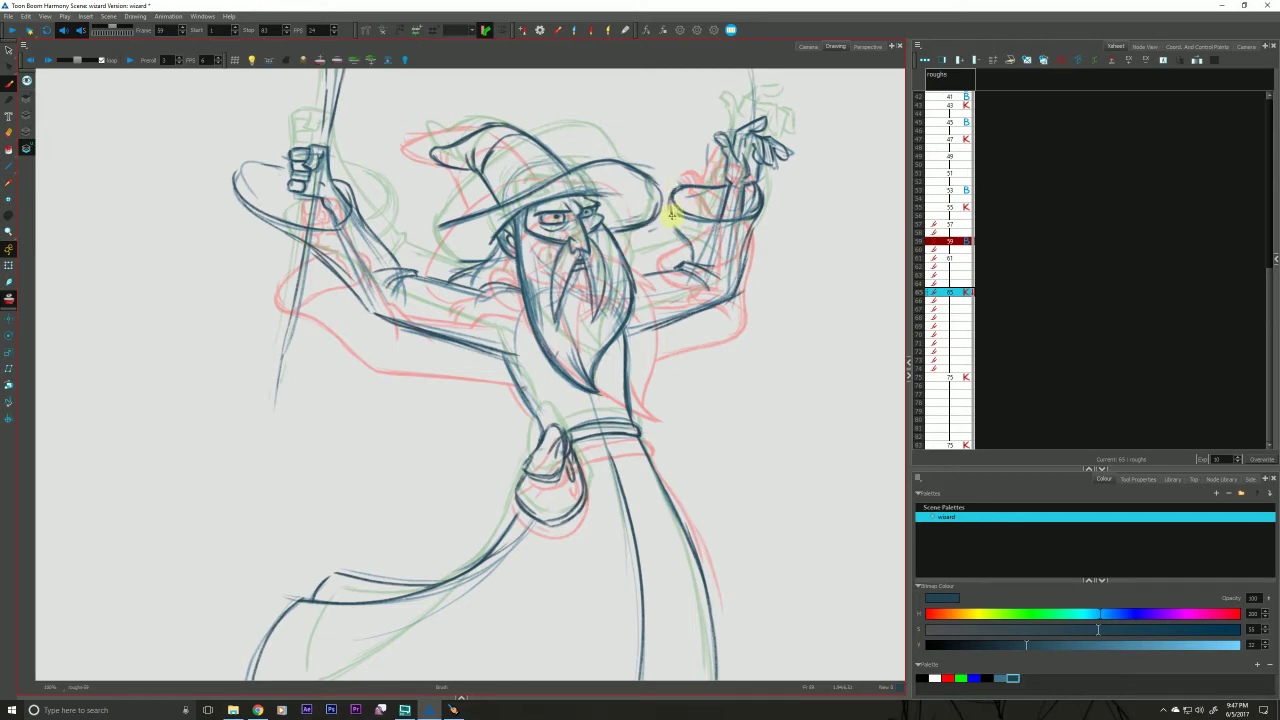
left_click_drag(672, 215, 691, 249)
key("f")
key("g")
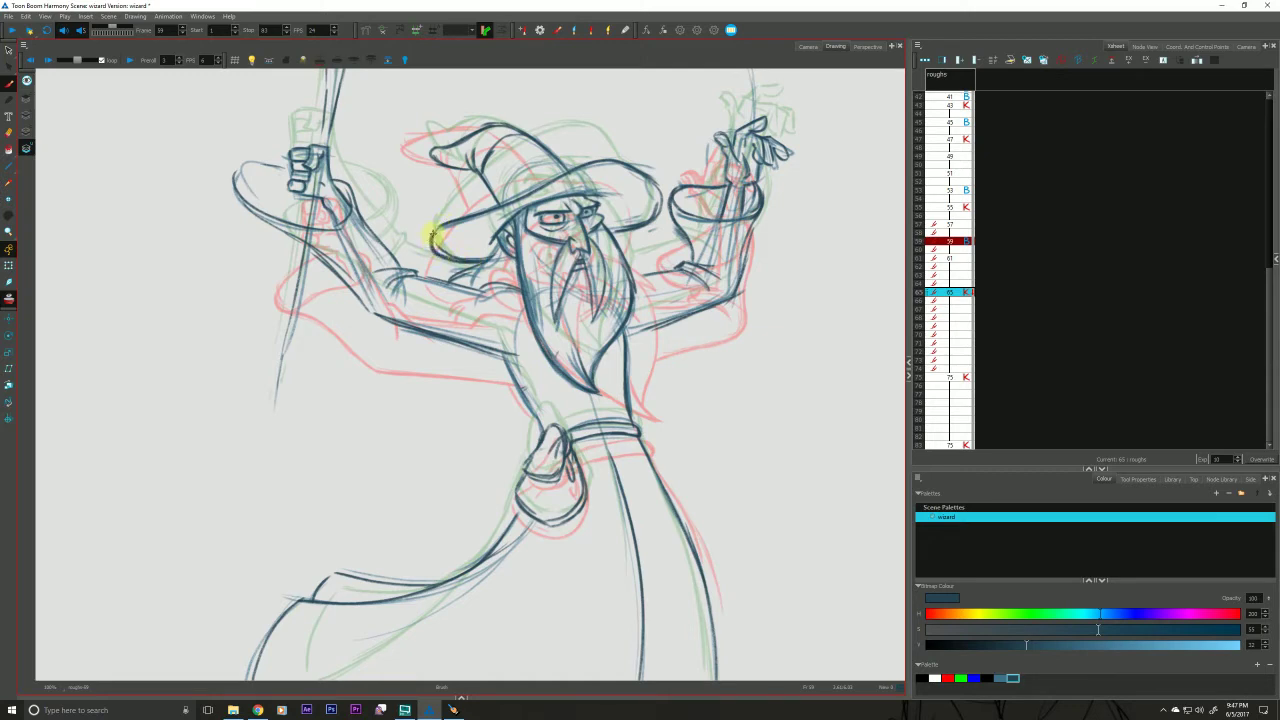
Flip among drawings 59, 61 and 65 to compare the hat brim and crown.
key("period")
key("comma")
key("period")
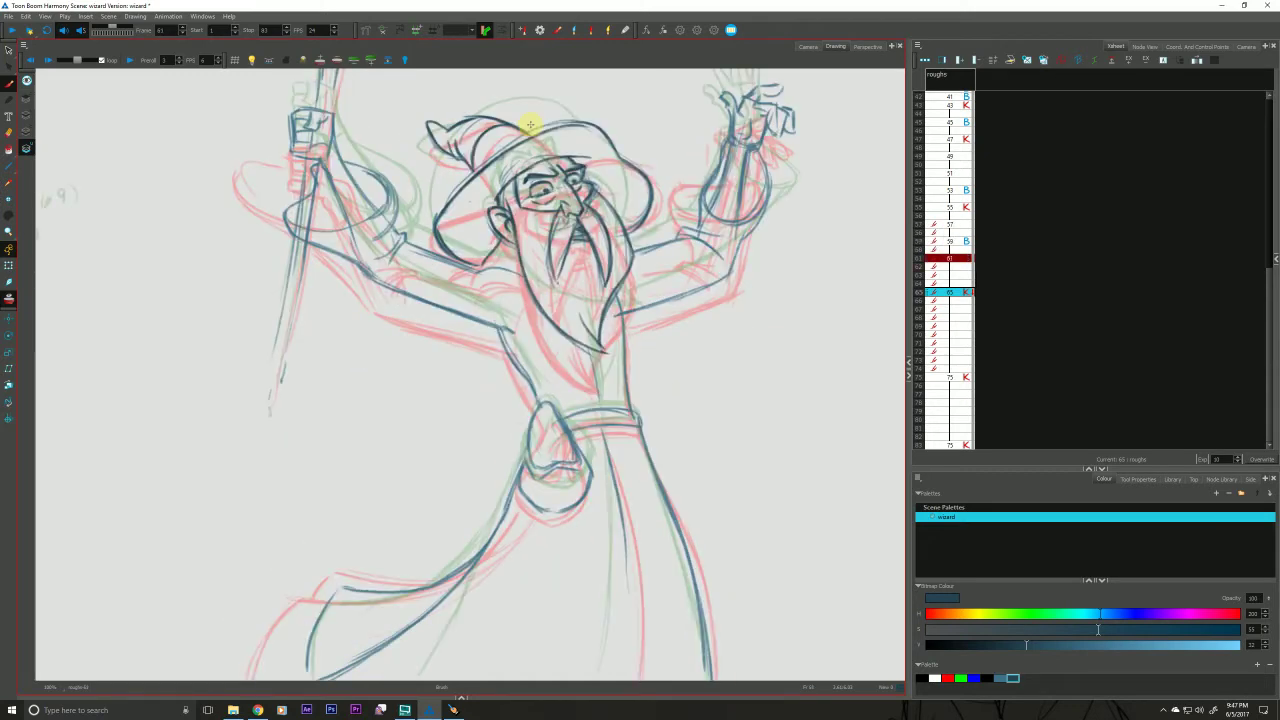
key("comma")
key("period")
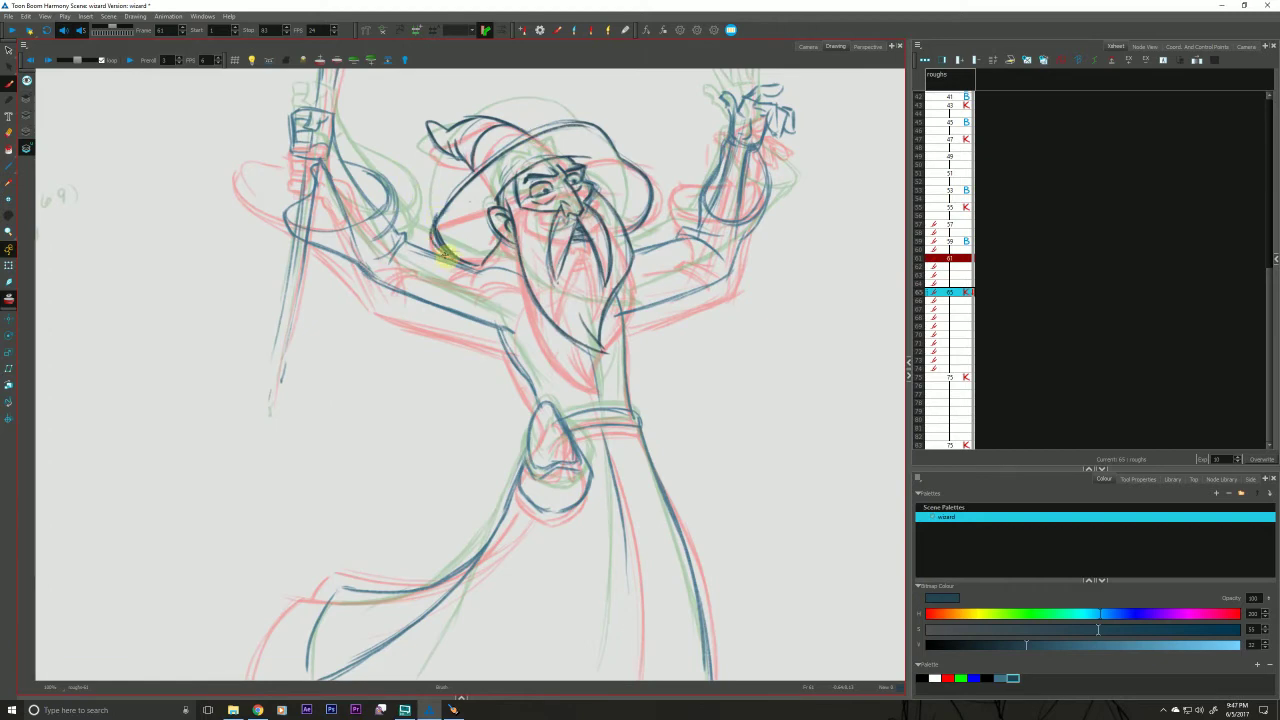
key("comma")
key("period")
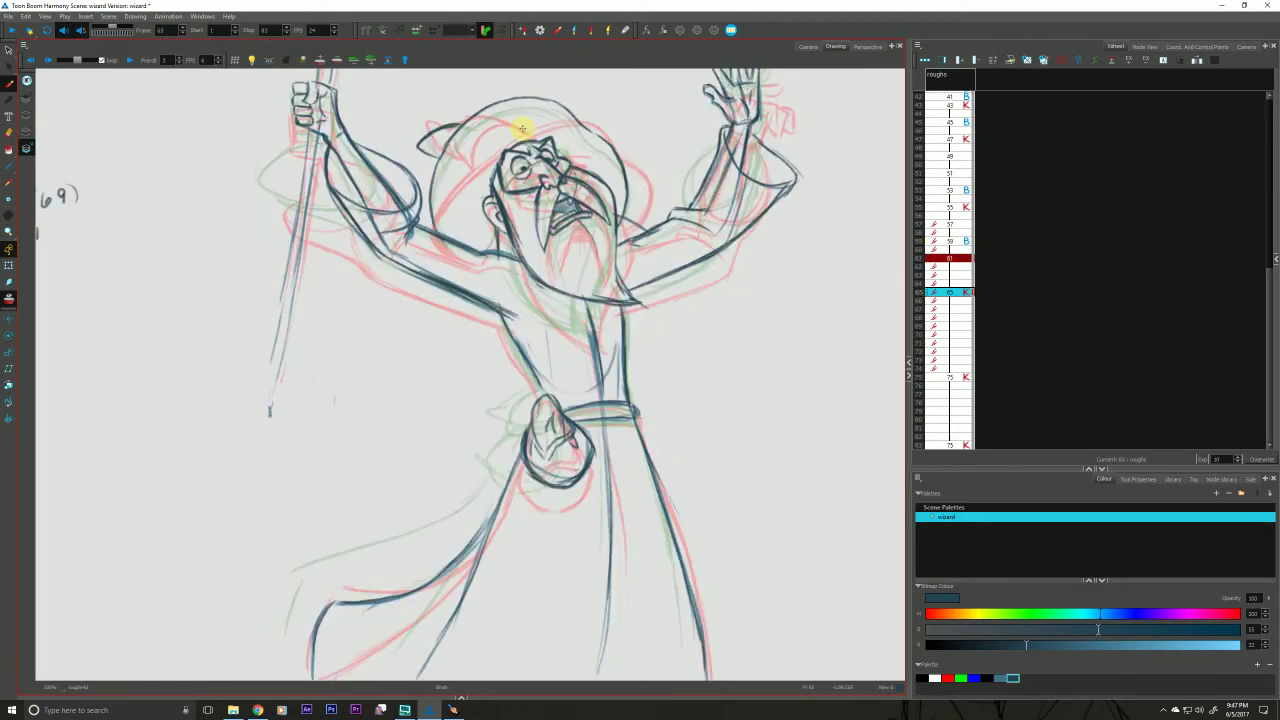
key("comma")
key("period")
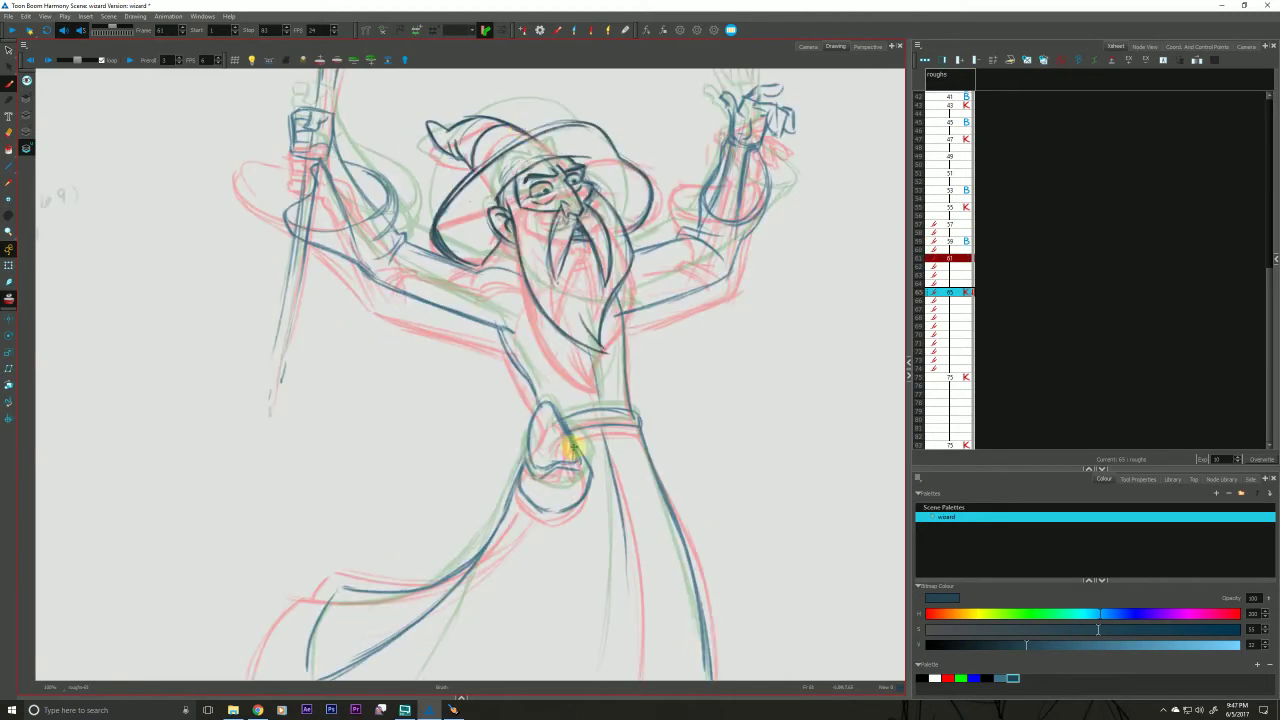
Draw the inner outline of the belt pouch's gathered top in darker blue on drawing 61.
mouse_move(567, 457)
left_mouse_down()
mouse_move(529, 462)
mouse_move(520, 399)
mouse_move(548, 384)
mouse_move(539, 424)
left_mouse_up()
key("comma")
key("period")
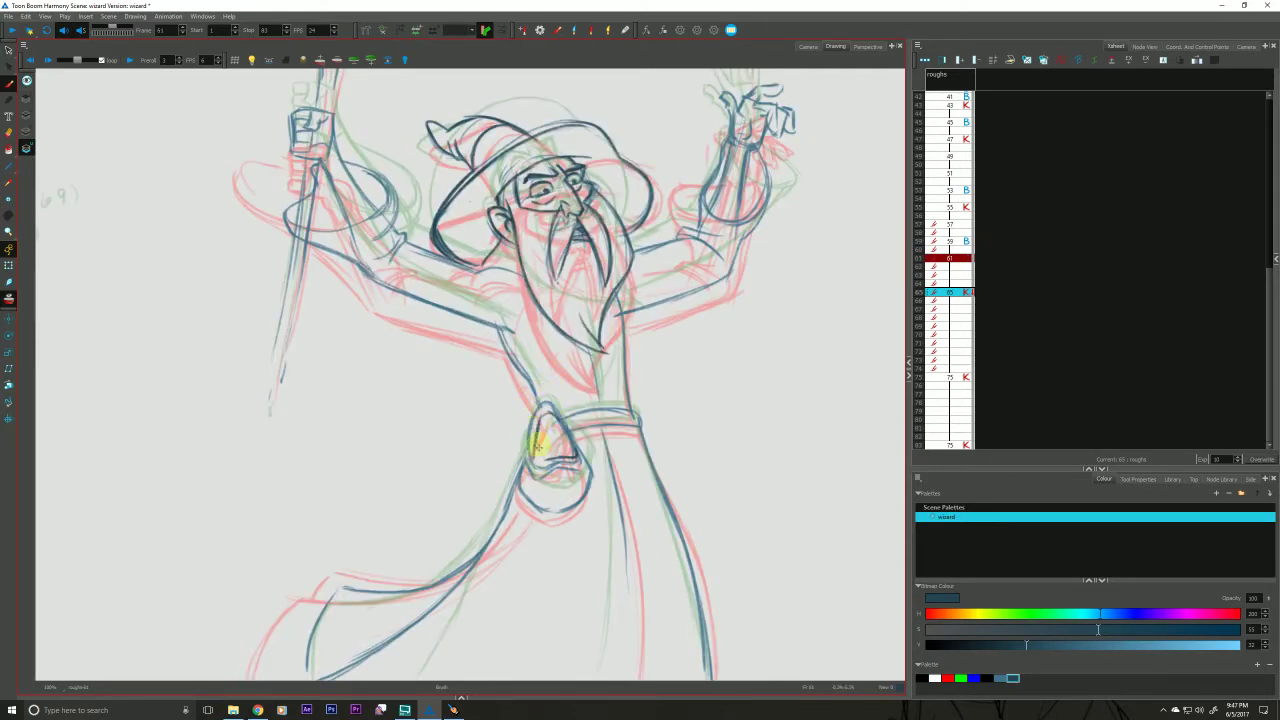
key("comma")
key("period")
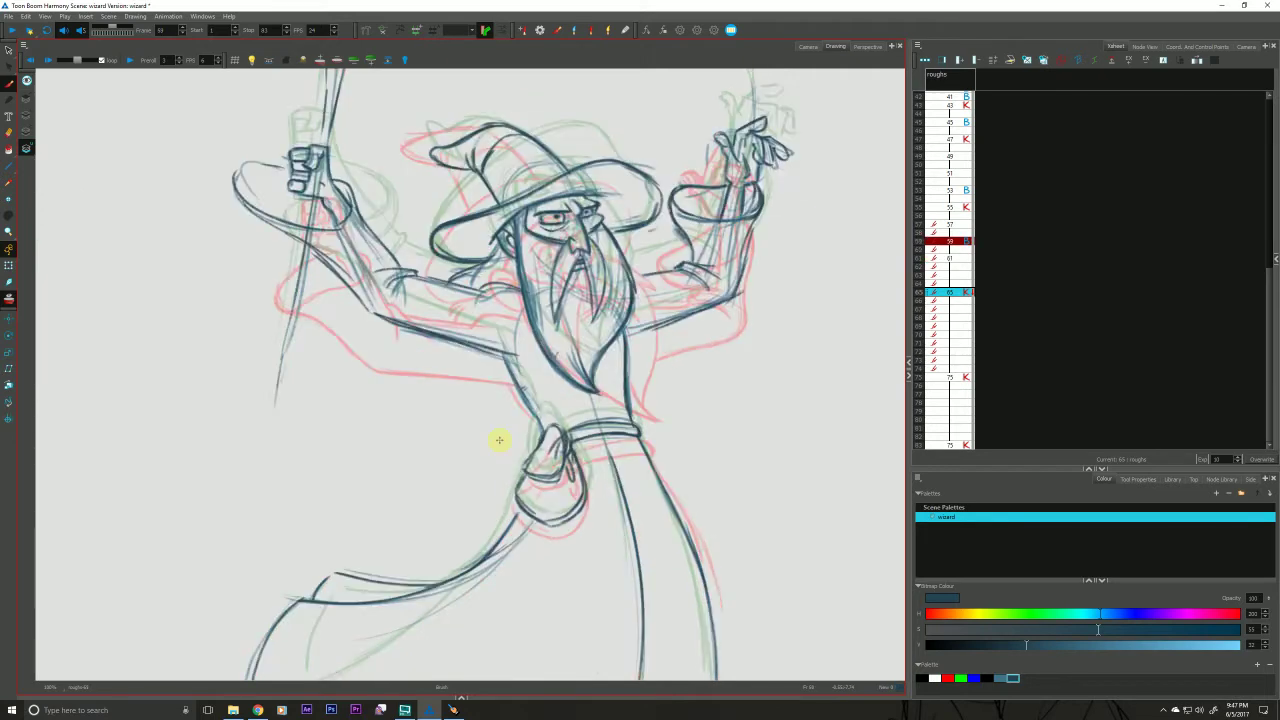
Flip repeatedly between drawings 59 and 61 to examine how the whole figure moves between them.
key("comma")
key("period")
key("comma")
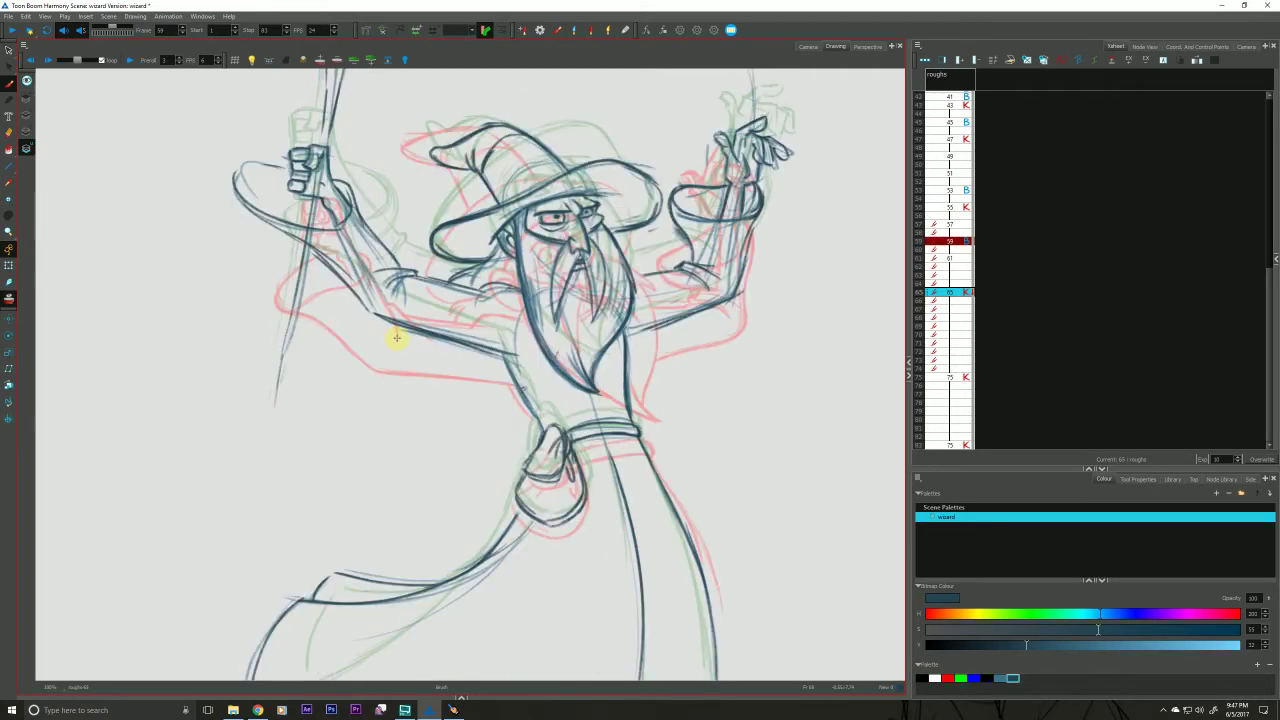
key("period")
key("comma")
key("period")
key("comma")
key("period")
key("comma")
key("period")
key("comma")
key("period")
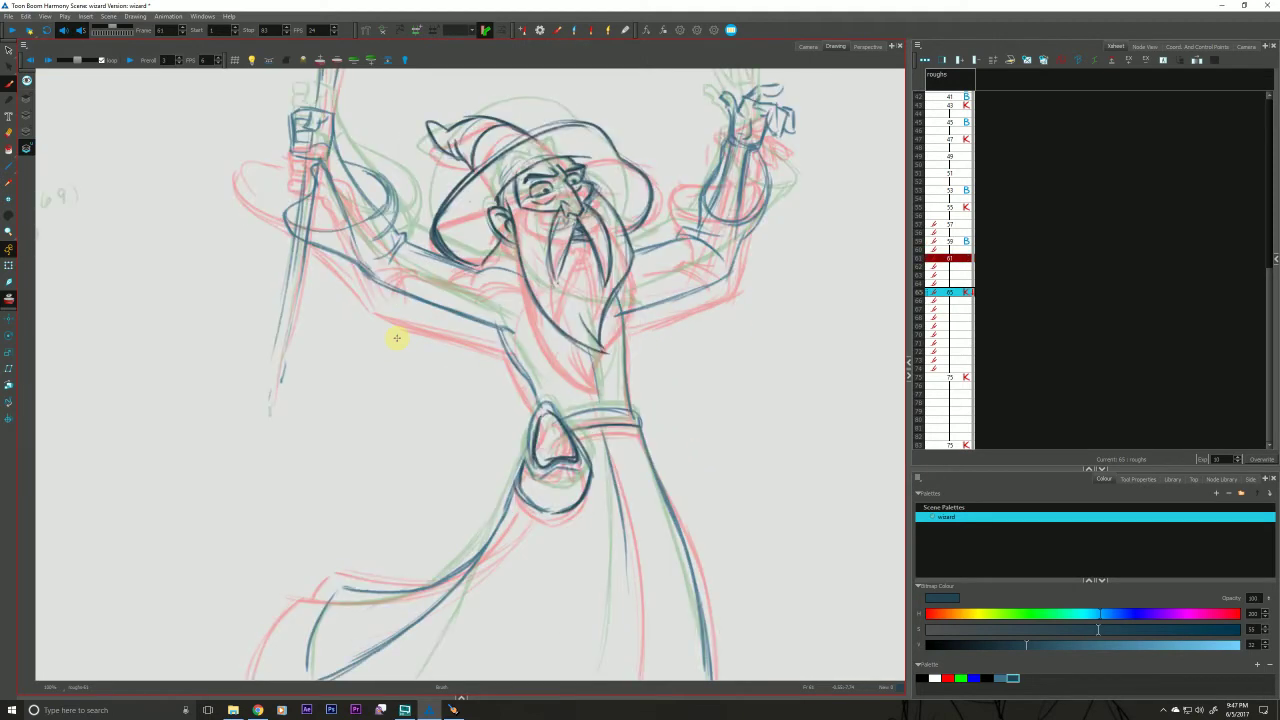
key("comma")
key("period")
key("comma")
key("period")
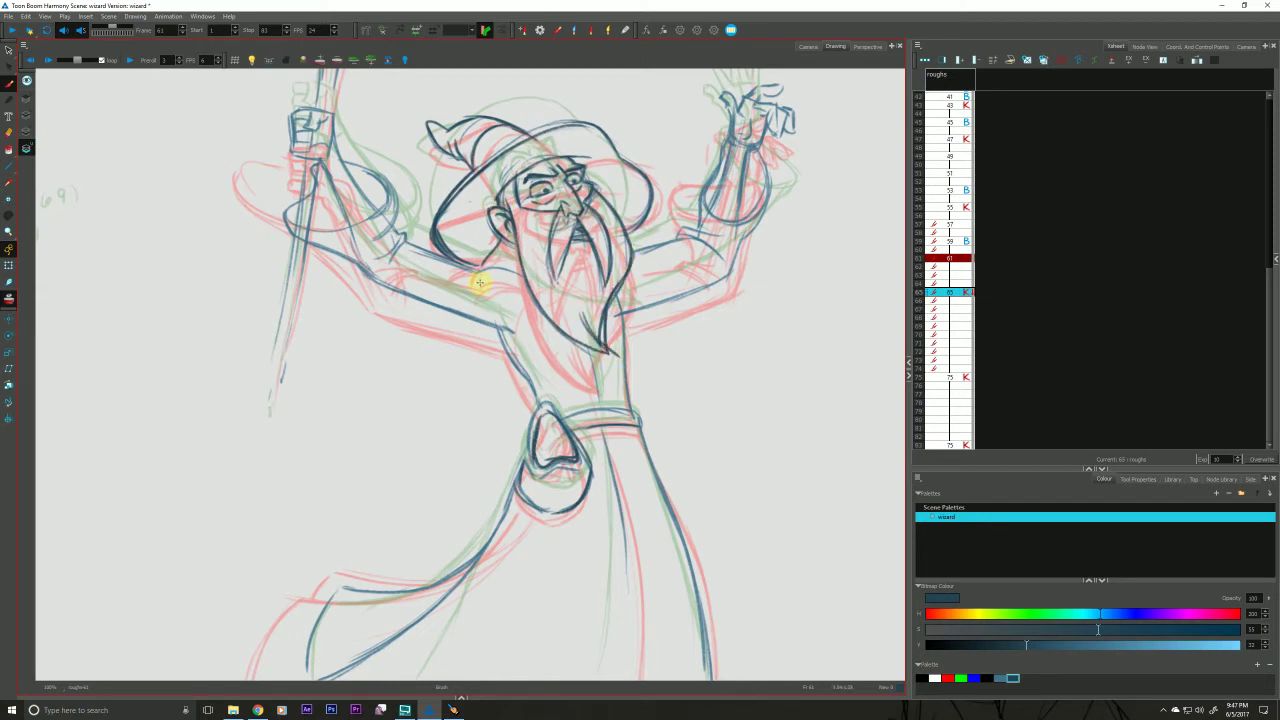
key("f")
key("g")
key("f")
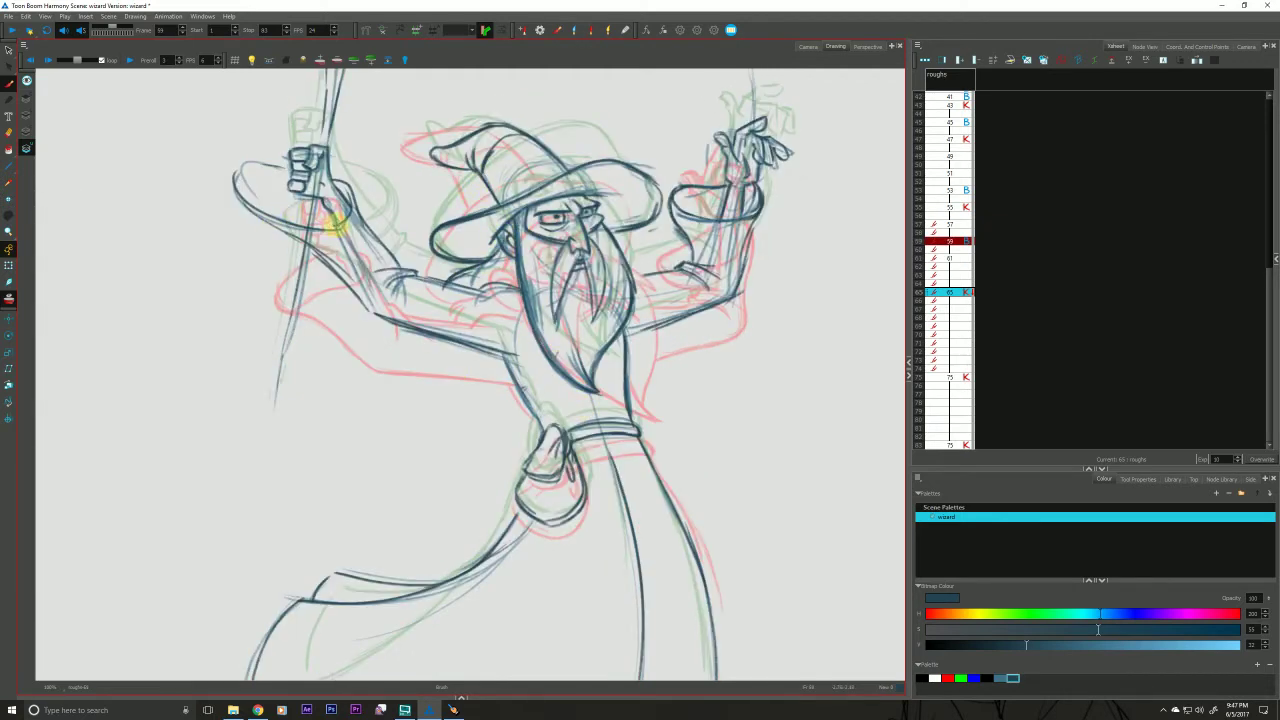
key("g")
Select the frame 61 exposure and darken the robe skirt's outer edge and inner fold line.
left_click(950, 258)
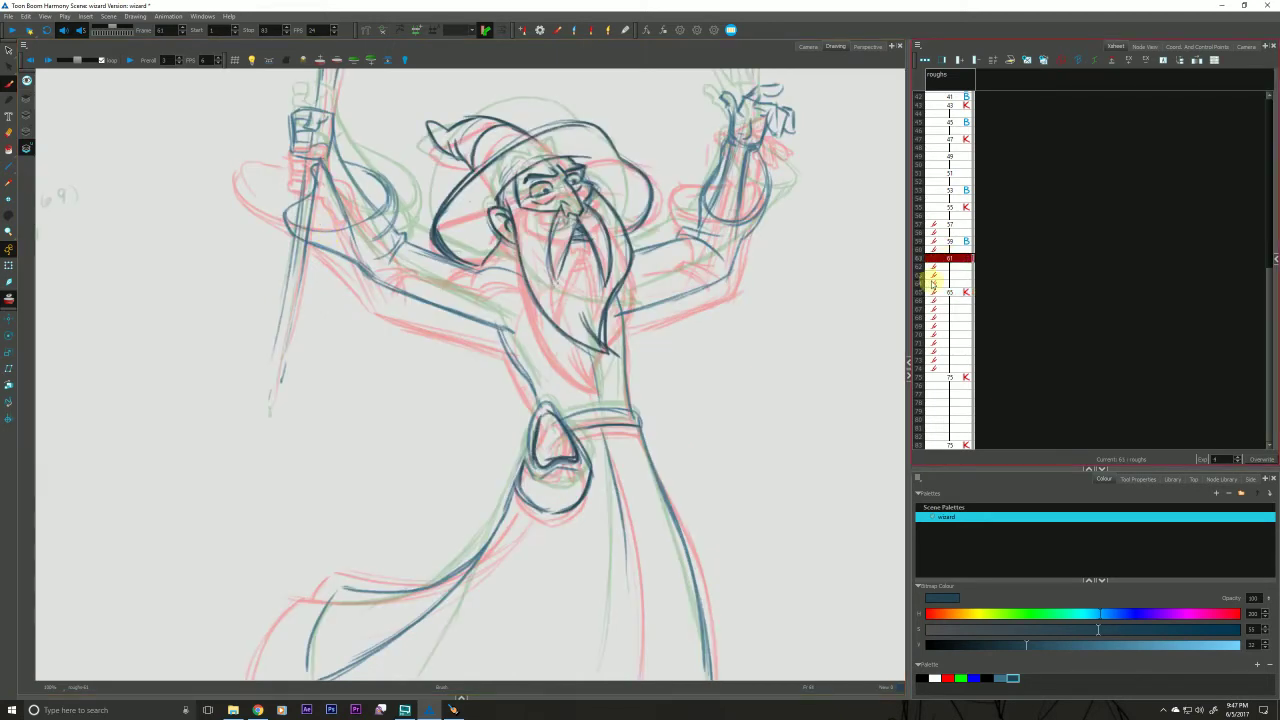
key("f")
key("g")
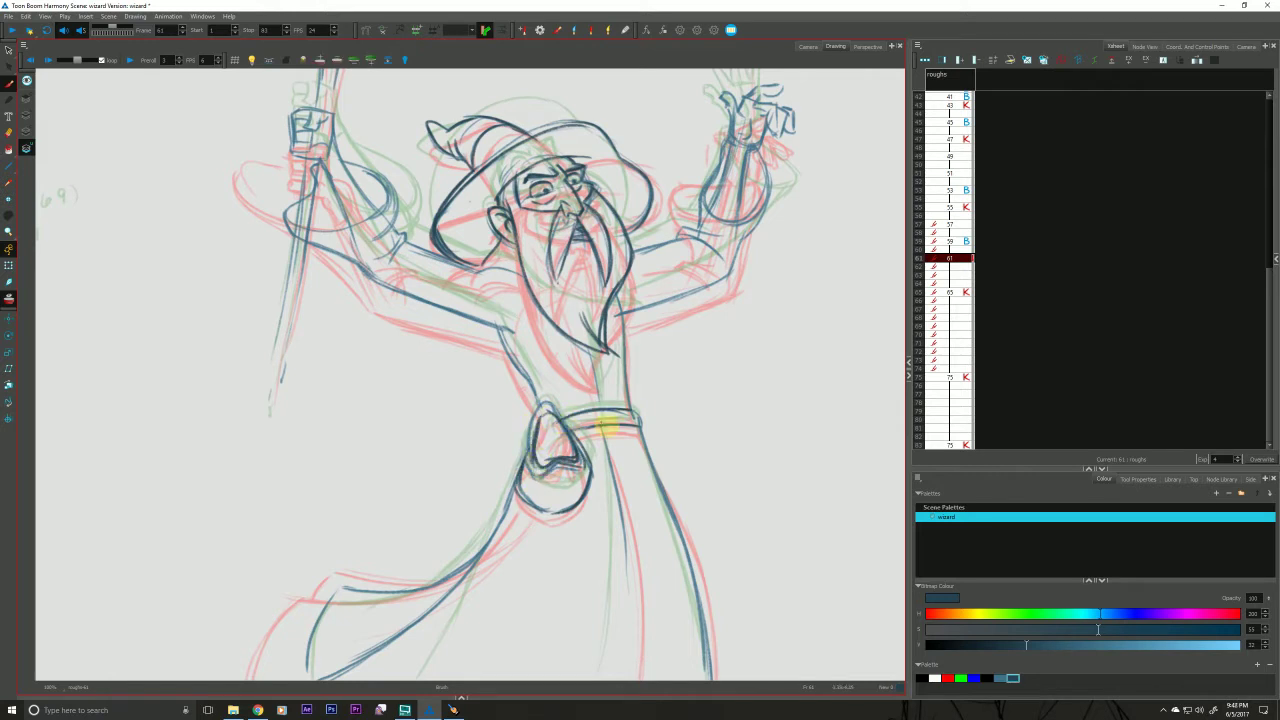
mouse_move(636, 420)
left_mouse_down()
mouse_move(568, 432)
mouse_move(656, 474)
mouse_move(696, 590)
left_mouse_up()
left_click_drag(603, 436, 630, 590)
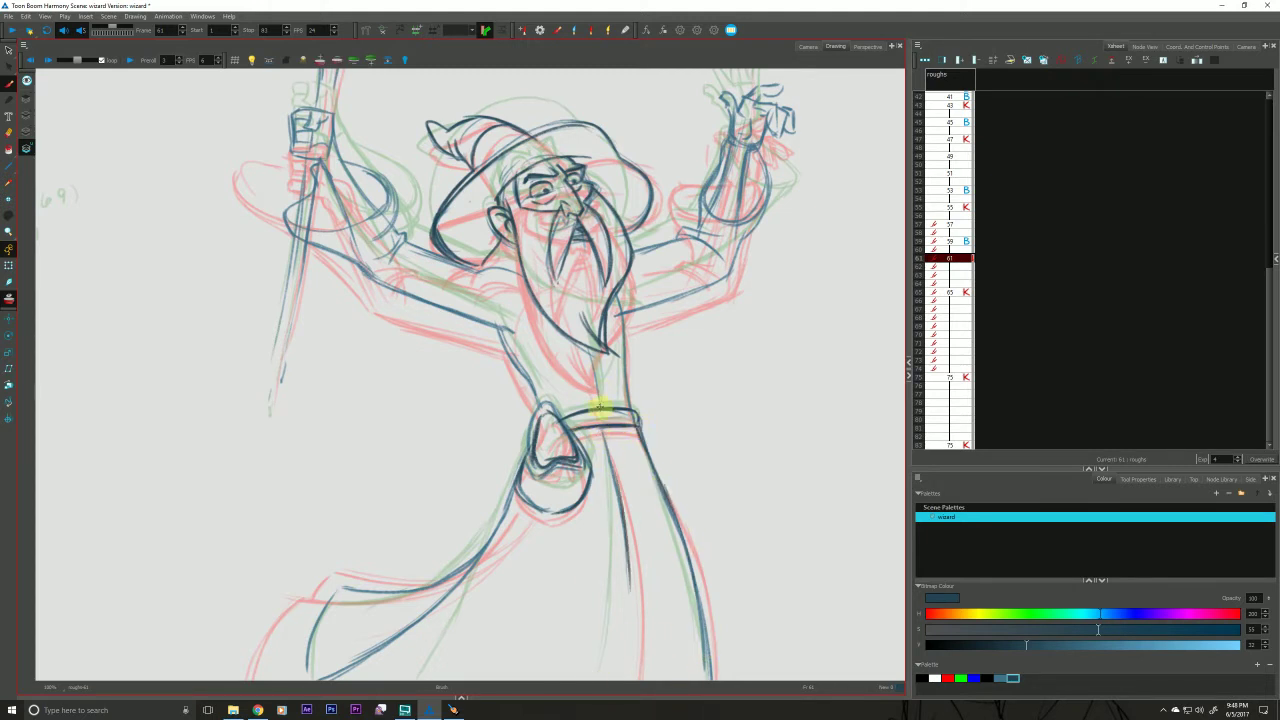
Draw the robe's fold line from the beard to the belt and darken the torso's back edge on drawing 61.
left_click_drag(586, 322, 600, 402)
left_click_drag(500, 330, 538, 405)
key("g")
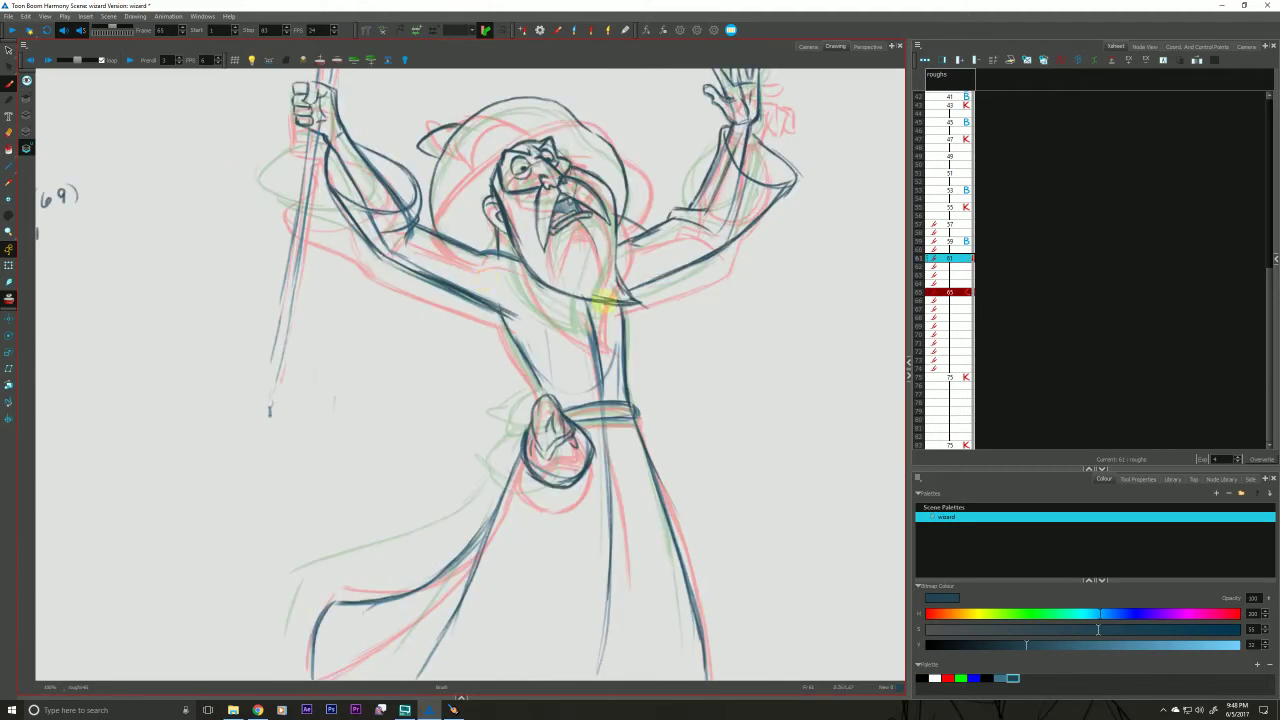
key("f")
left_click_drag(631, 240, 597, 442)
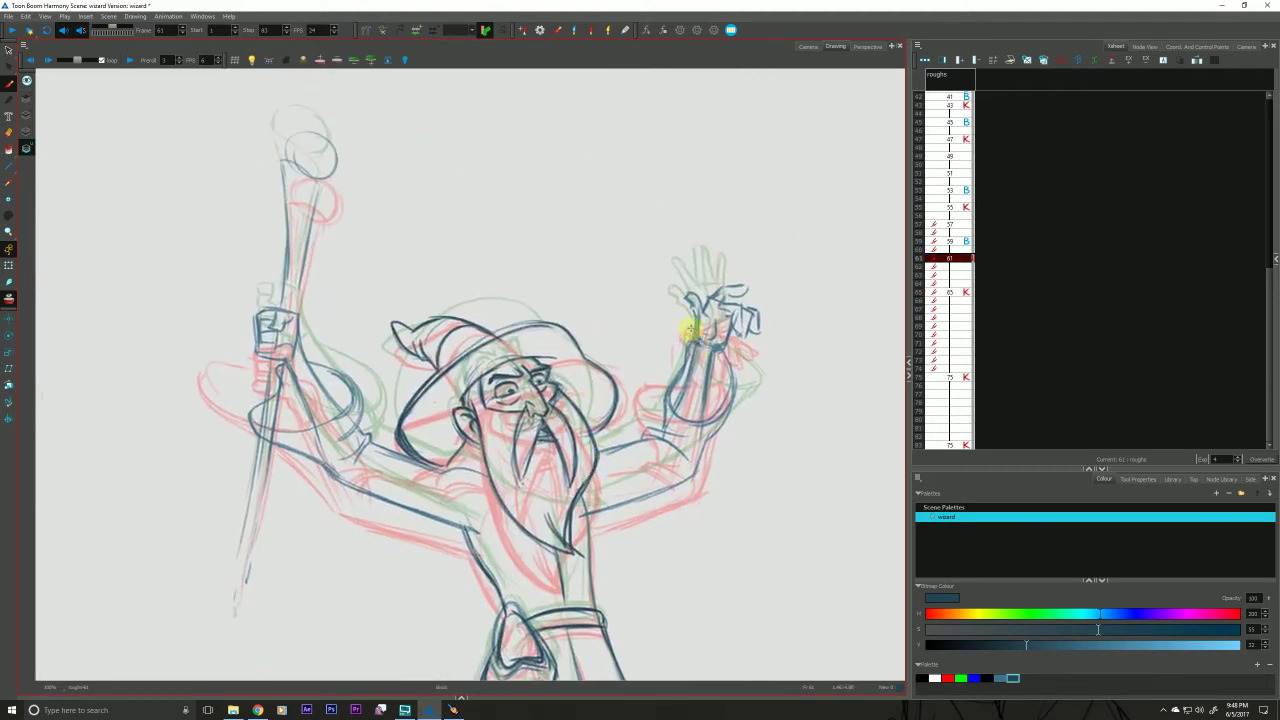
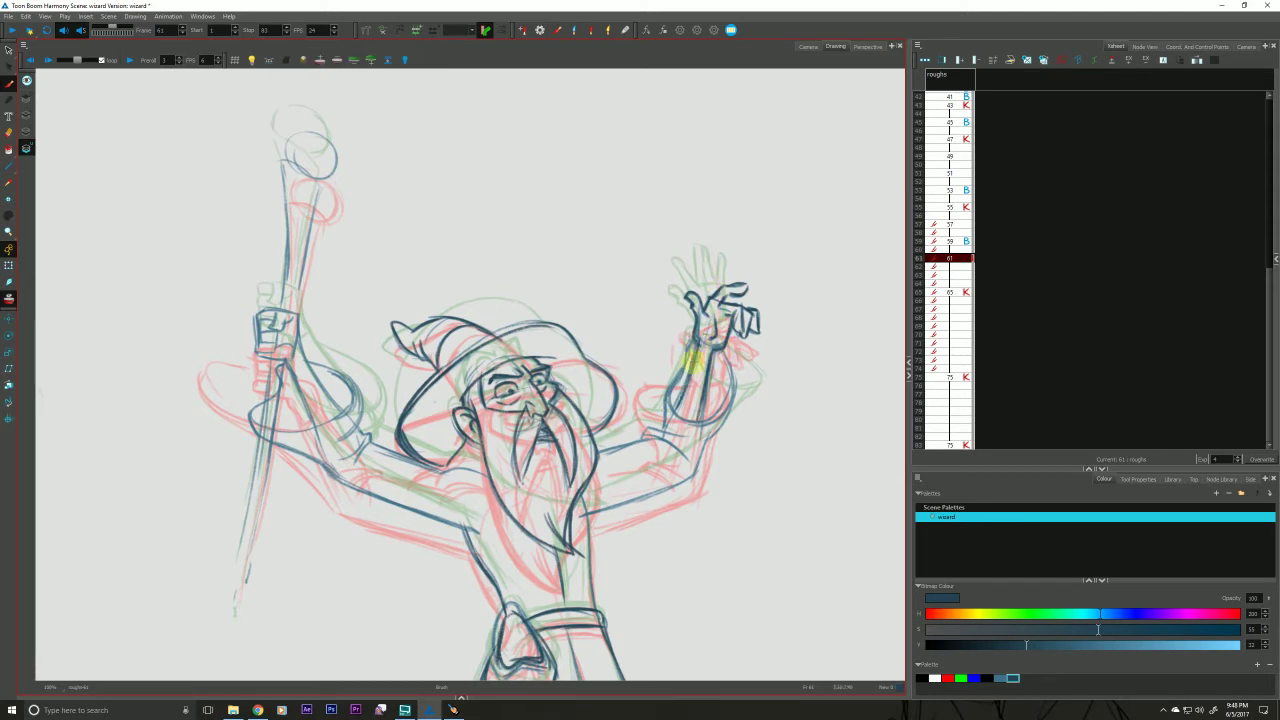
Flip back and forth between drawings 59 and 61 to examine the motion of the raised open hand and forearm.
key("f")
key("g")
key("f")
key("g")
key("f")
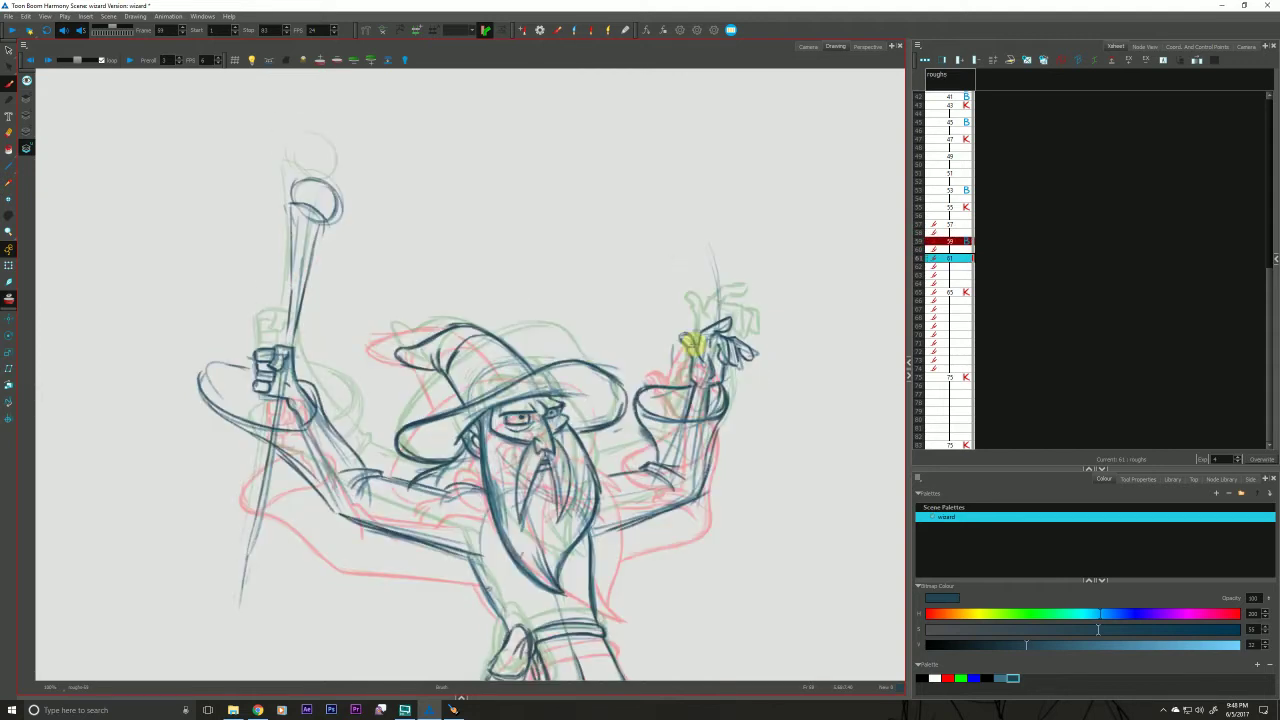
key("g")
key("f")
key("g")
key("f")
key("g")
key("f")
key("g")
key("g")
Compare drawings 59, 61 and 65 to examine how the staff and its gripping hand progress between them.
left_click(948, 258)
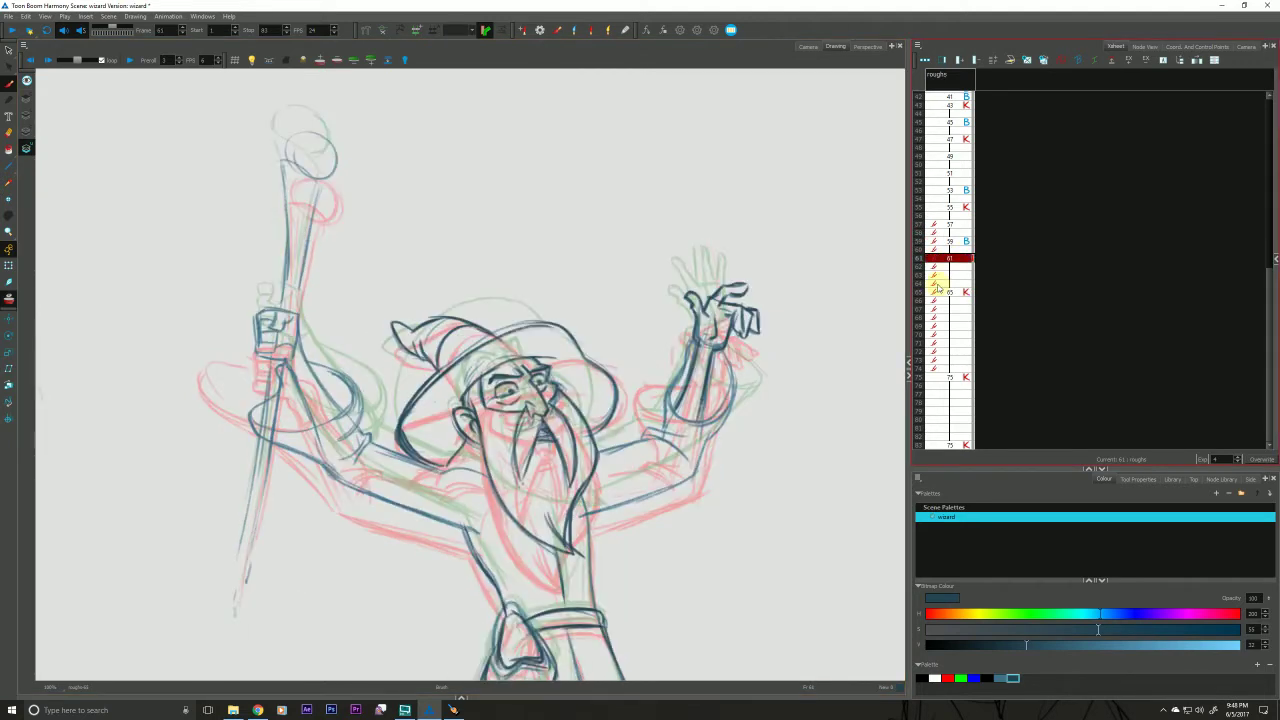
key("f")
key("g")
left_click_drag(243, 603, 289, 494)
key("f")
key("g")
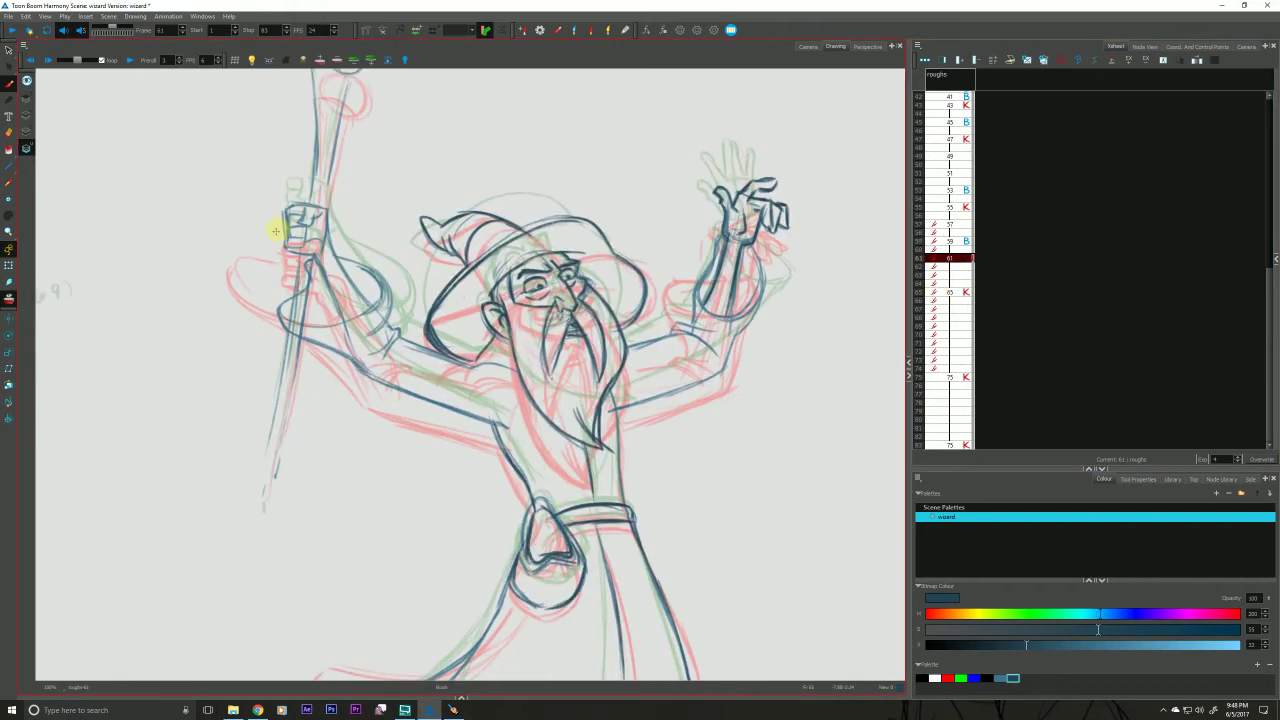
key("f")
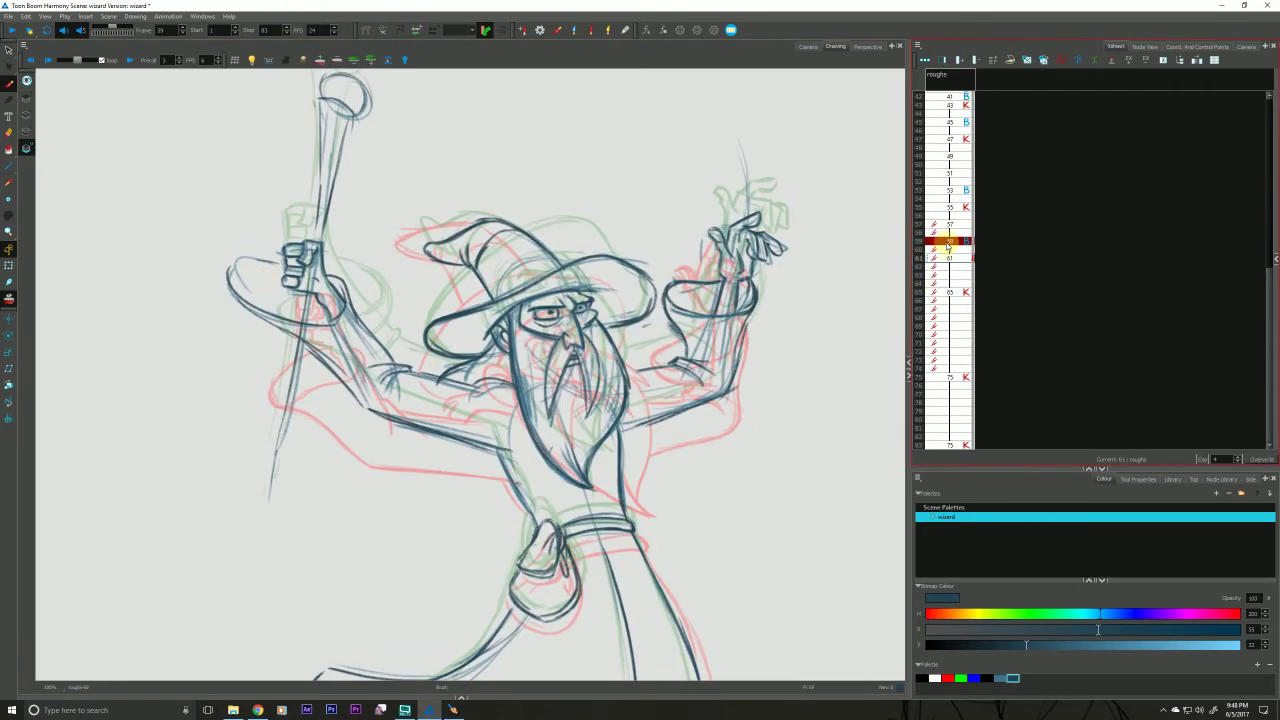
left_click(949, 242)
left_click(949, 260)
left_click(951, 293)
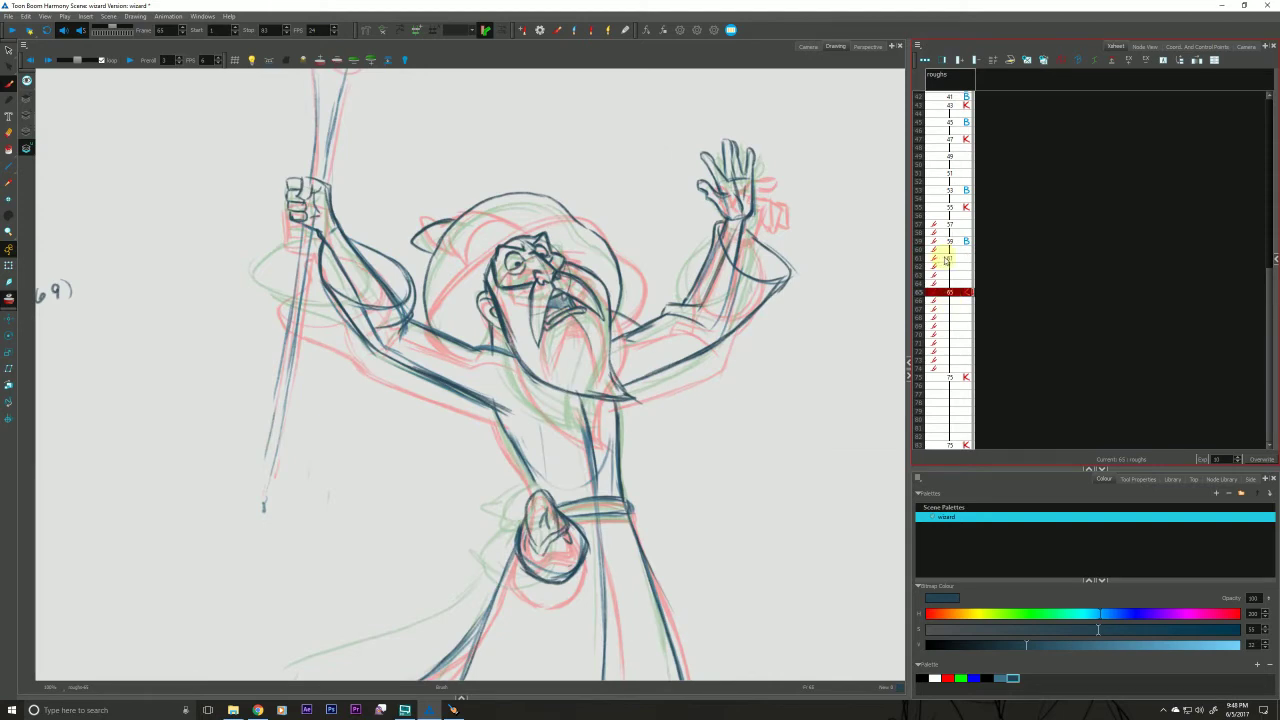
Load drawings 59 and 61 into Shift and Trace and offset drawing 61 downward to align the staff hand with drawing 59.
left_click(946, 259)
left_click(943, 242, "ctrl")
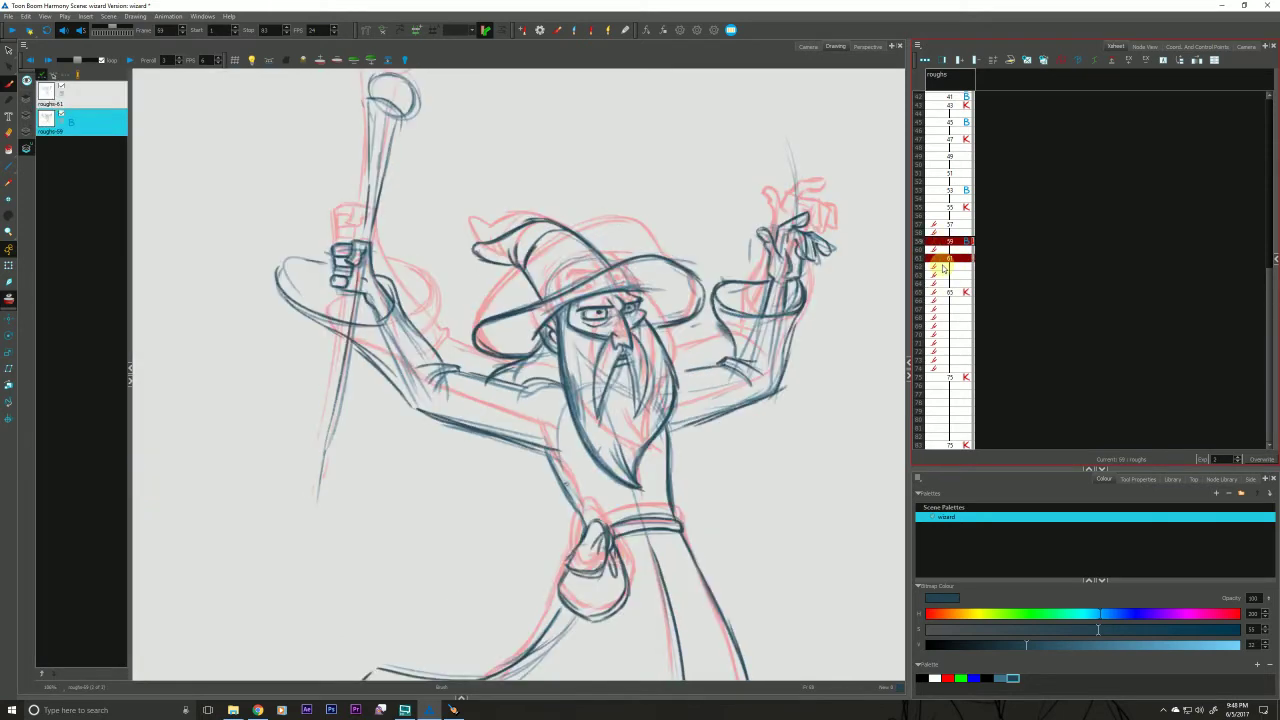
left_click_drag(942, 268, 950, 258)
left_click(80, 110)
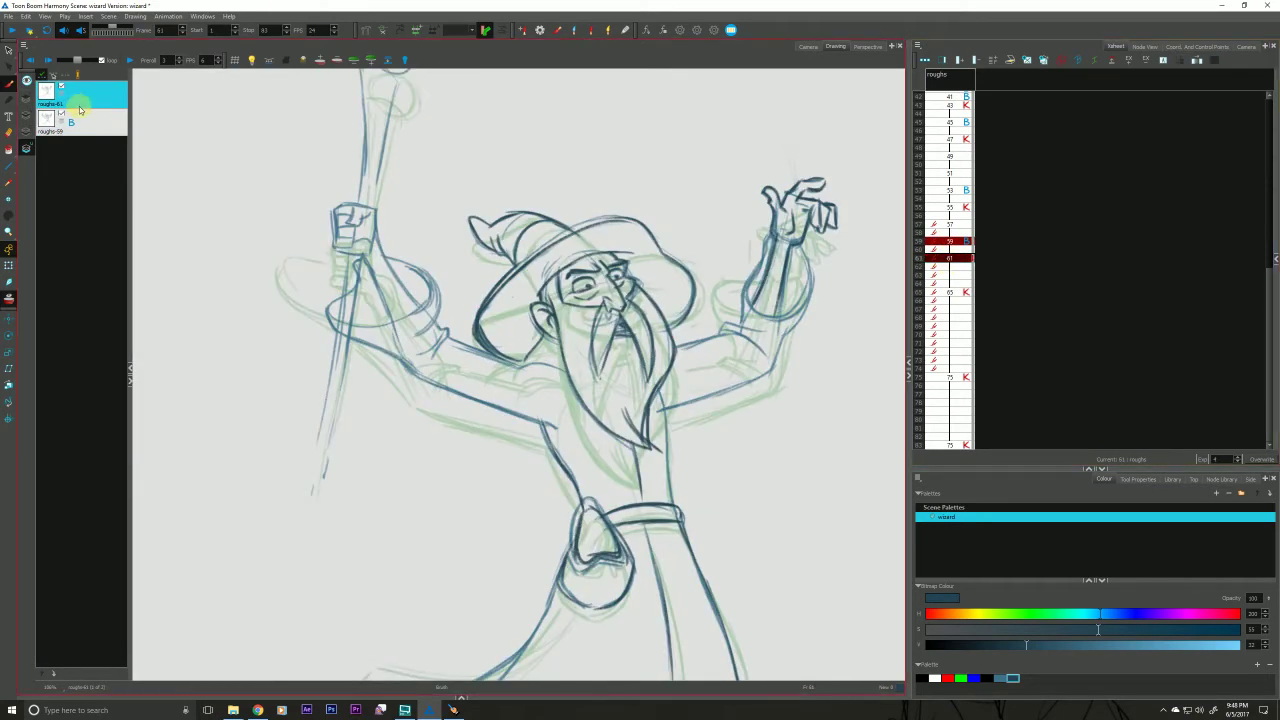
left_click(50, 74)
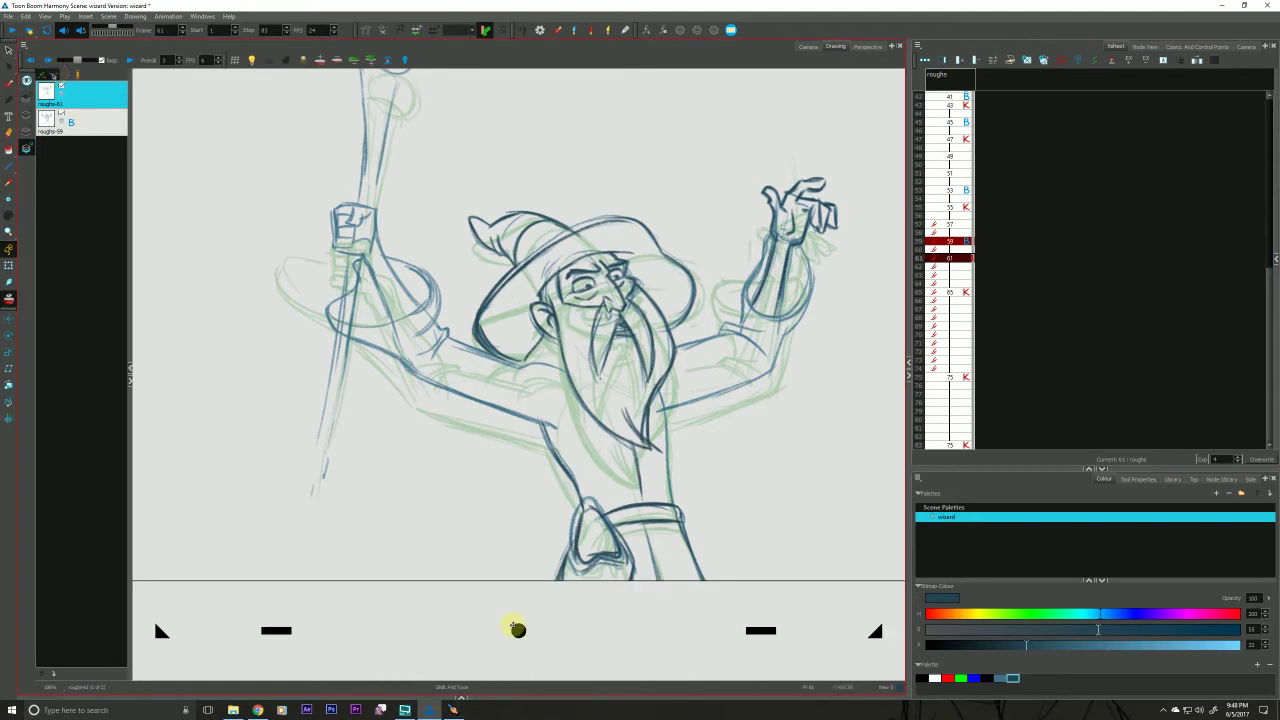
left_click_drag(517, 629, 517, 665)
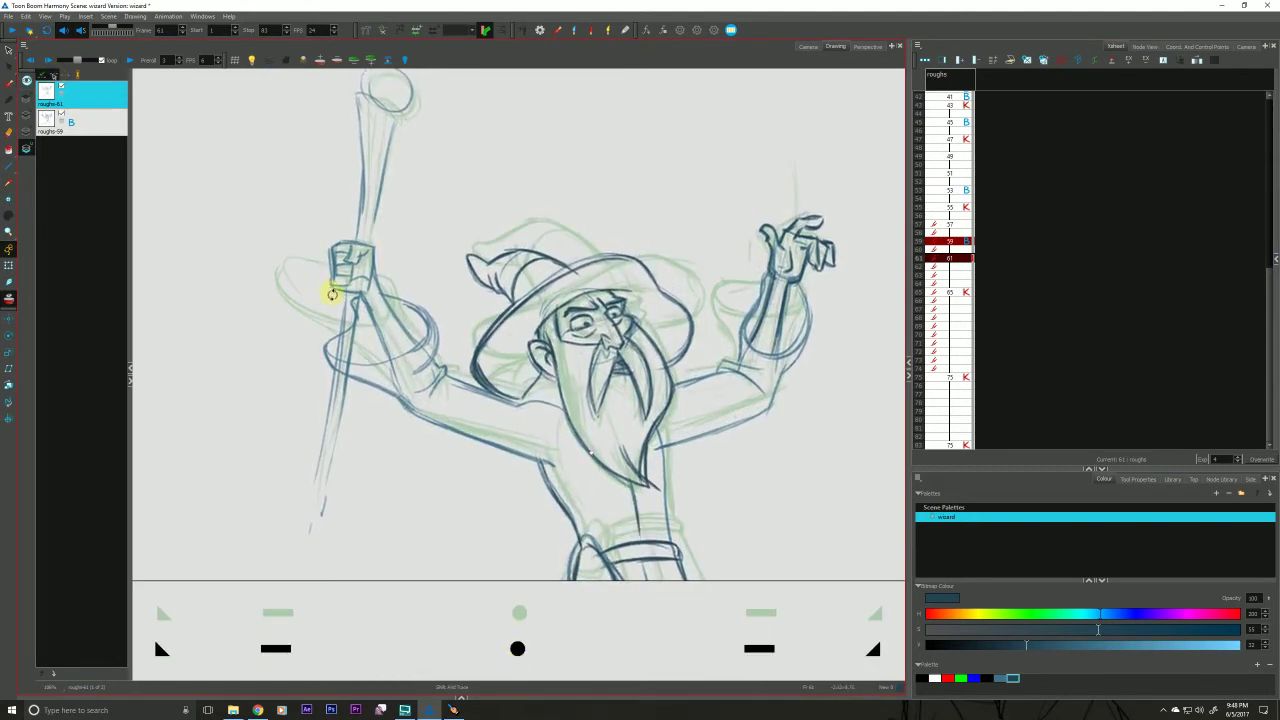
left_click_drag(334, 290, 329, 350)
Erase the rough staff hand on drawing 61 and redraw its fist, fingers, wrist and nearby staff edges in darker blue over drawing 59.
key("alt+e")
mouse_move(392, 262)
left_mouse_down()
mouse_move(390, 232)
mouse_move(330, 228)
mouse_move(393, 238)
mouse_move(383, 285)
mouse_move(325, 259)
mouse_move(321, 238)
mouse_move(334, 287)
left_mouse_up()
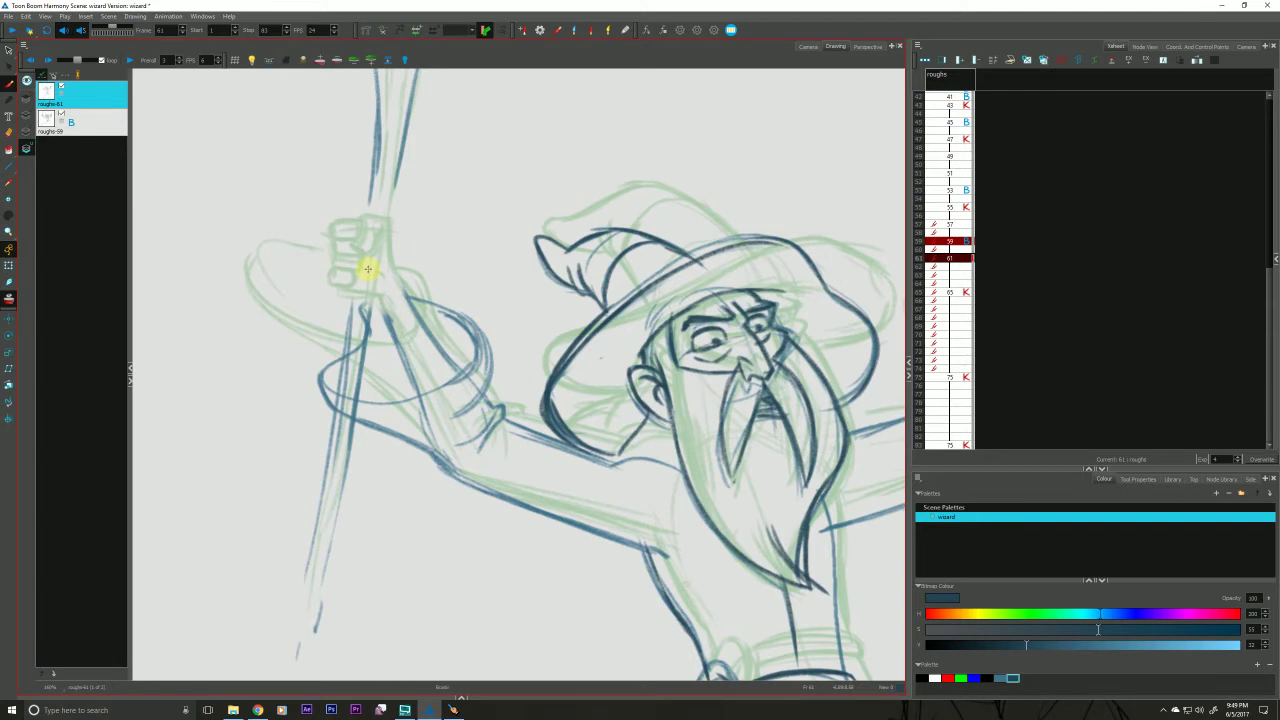
key("alt")
mouse_move(376, 233)
left_mouse_down()
mouse_move(360, 249)
mouse_move(363, 212)
mouse_move(391, 217)
mouse_move(438, 336)
left_mouse_up()
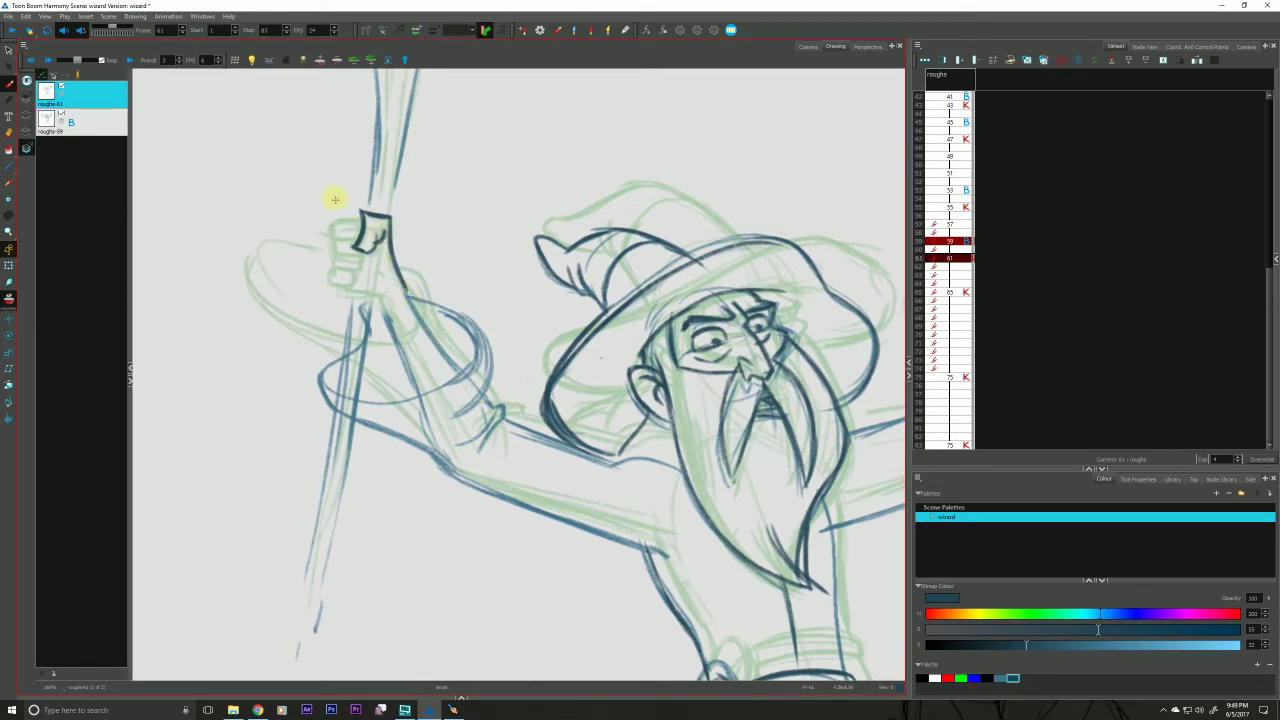
left_click_drag(365, 221, 331, 224)
mouse_move(338, 237)
left_mouse_down()
mouse_move(352, 269)
mouse_move(335, 266)
mouse_move(352, 286)
mouse_move(331, 281)
mouse_move(380, 298)
mouse_move(340, 290)
mouse_move(380, 276)
mouse_move(373, 300)
mouse_move(404, 358)
left_mouse_up()
left_click_drag(386, 249, 466, 375)
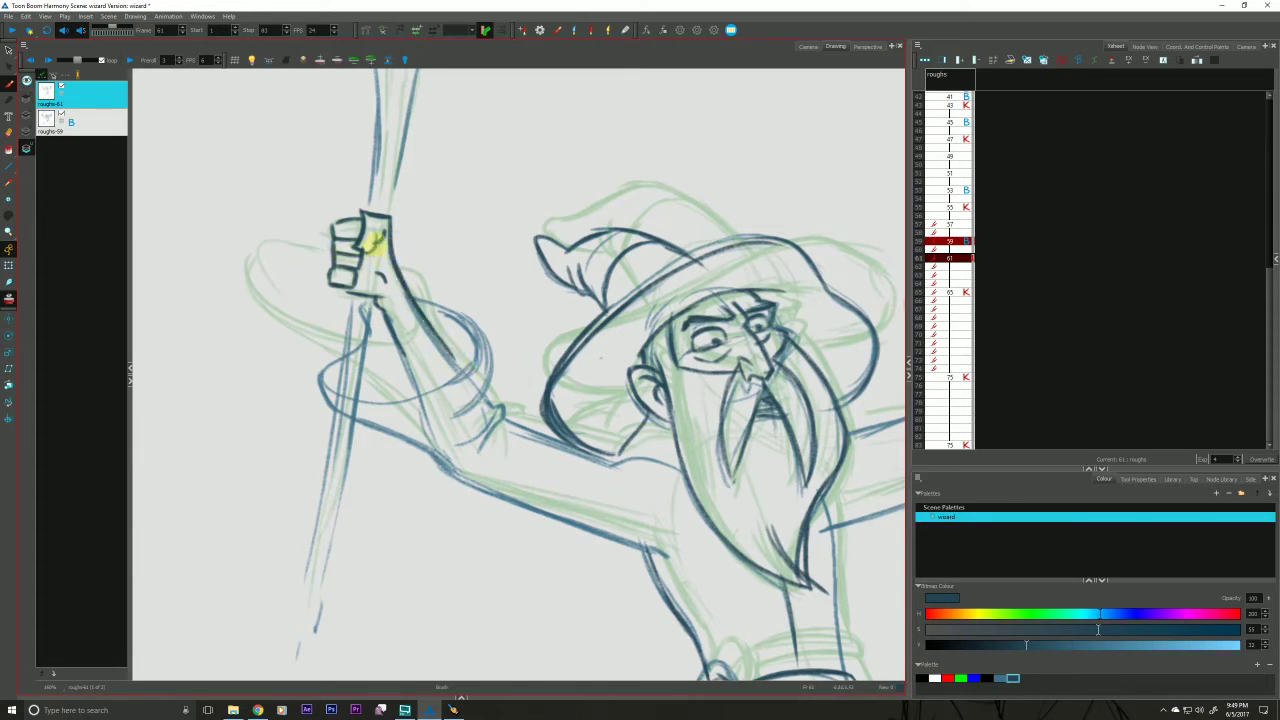
mouse_move(375, 243)
left_mouse_down()
mouse_move(369, 311)
mouse_move(356, 342)
left_mouse_up()
left_click_drag(353, 284, 341, 373)
Turn off the shifted display so drawing 61 returns to its original position relative to drawing 59.
key("space")
left_click_drag(152, 241, 140, 303)
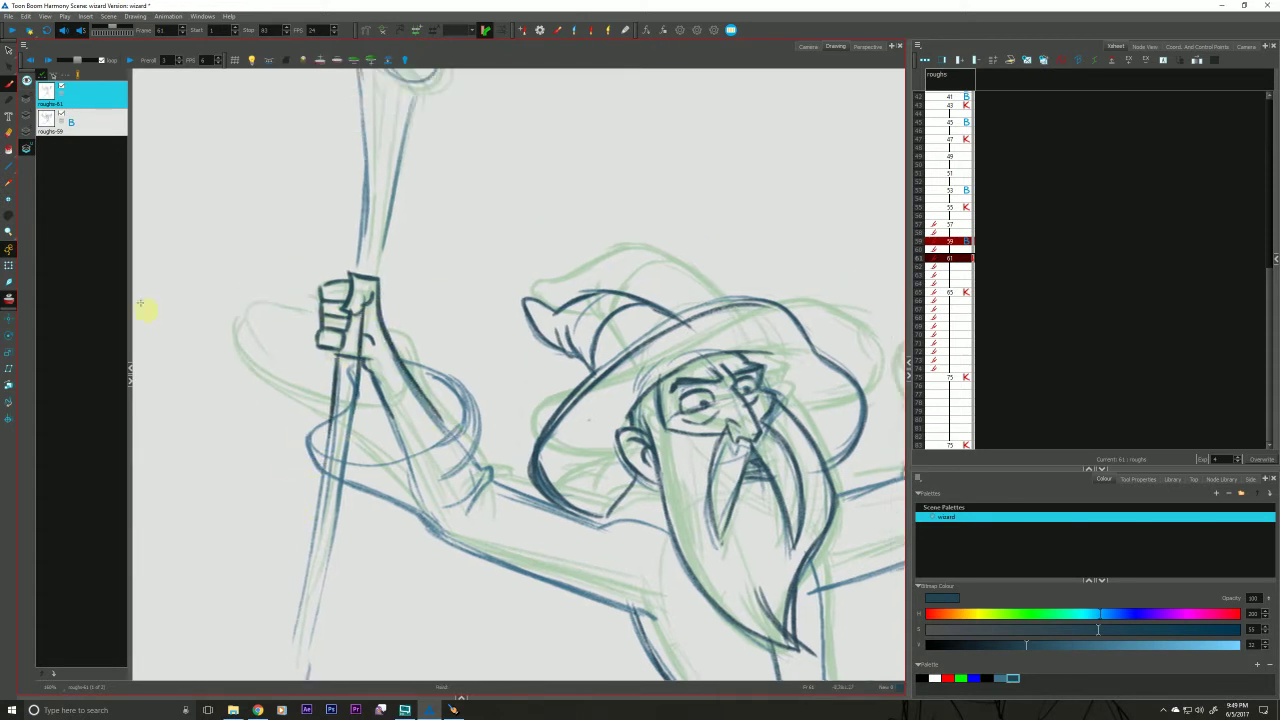
left_click(42, 75)
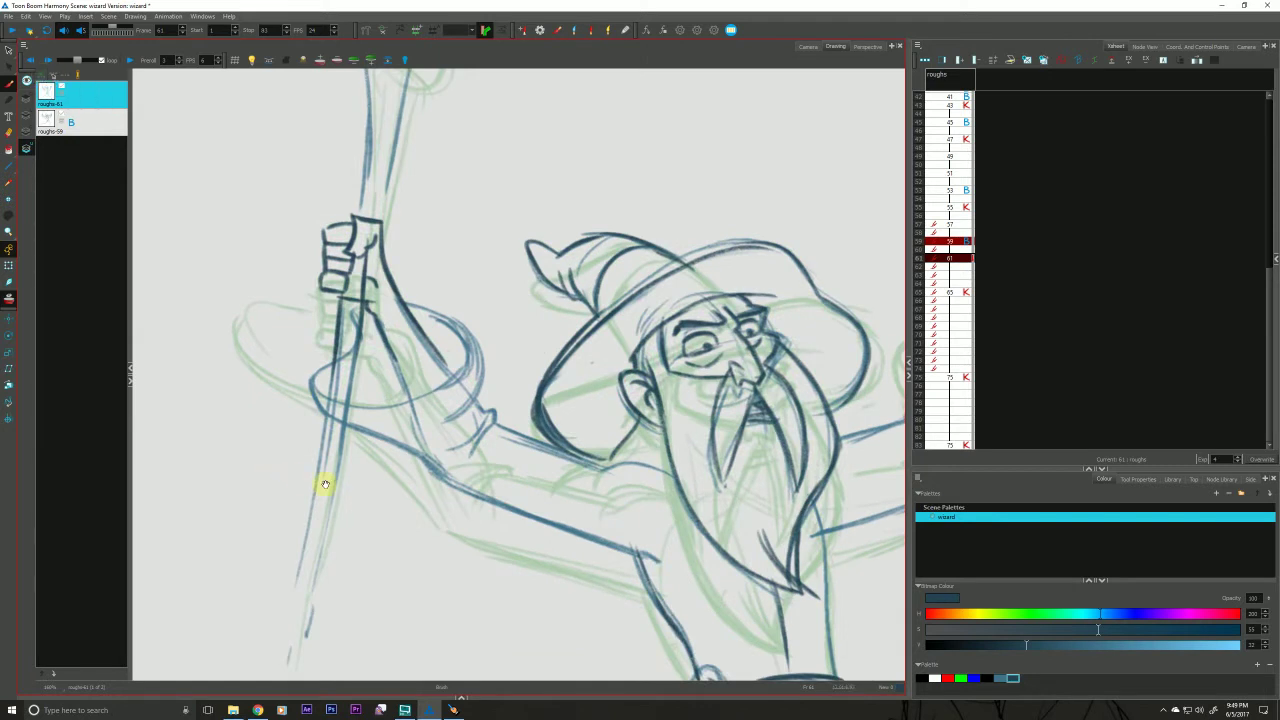
mouse_move(325, 484)
left_mouse_down()
mouse_move(342, 411)
mouse_move(312, 378)
left_mouse_up()
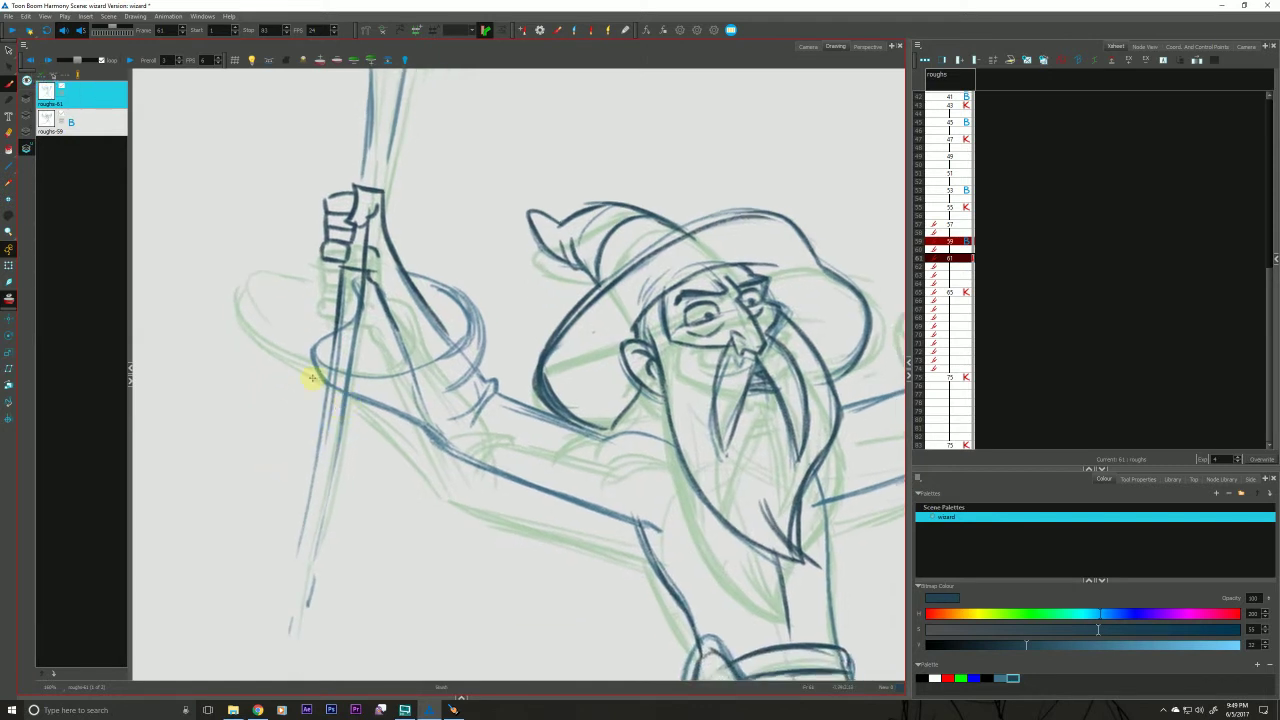
left_click(258, 710)
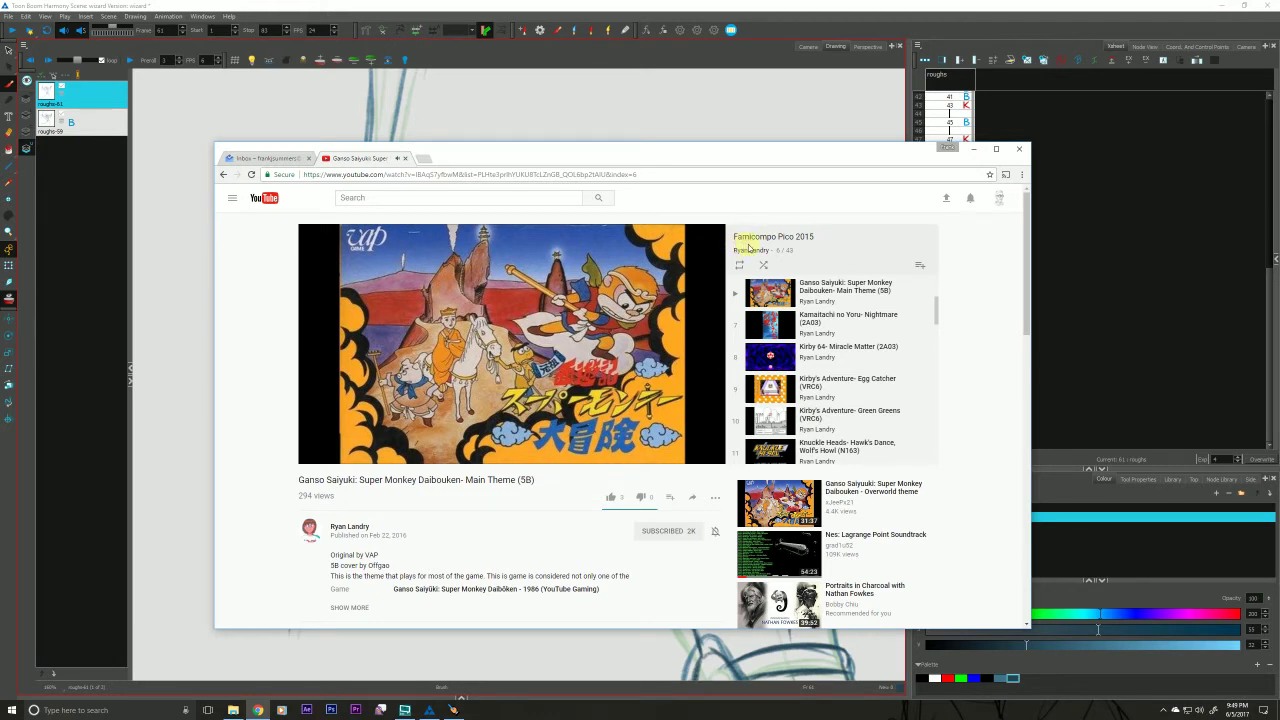
left_click(396, 7)
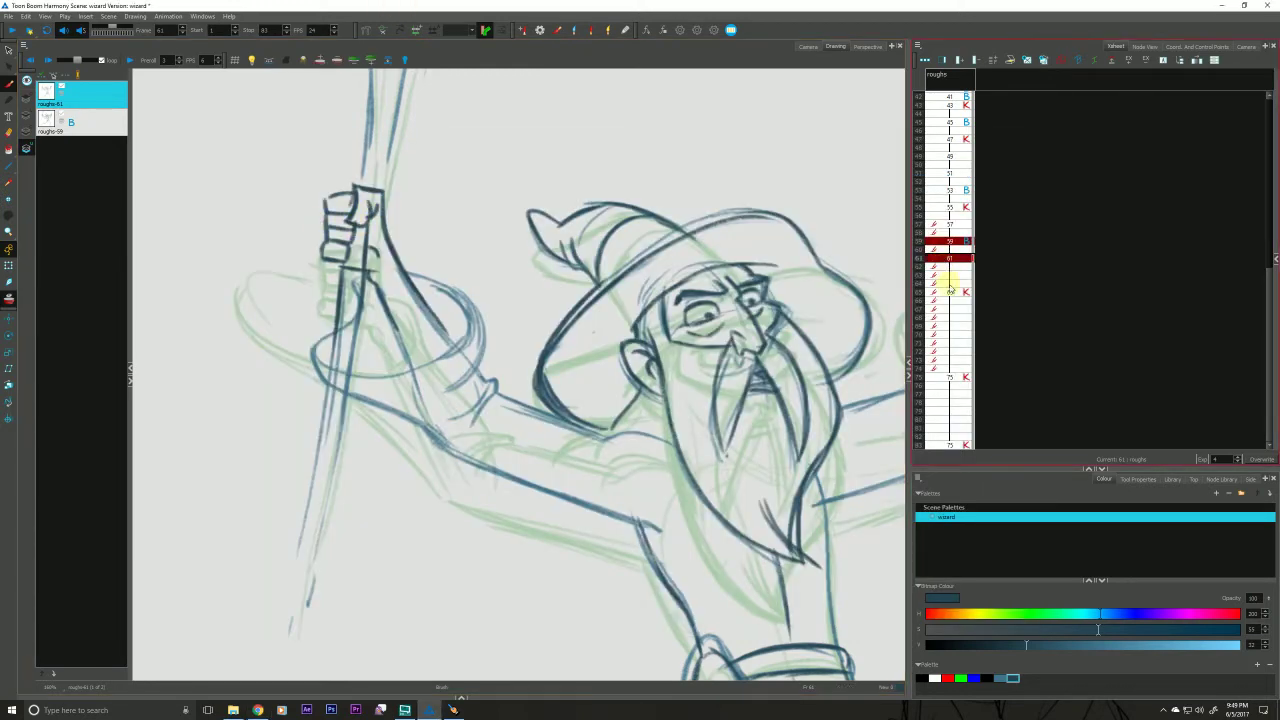
Leave Shift and Trace, create an empty drawing on frame 63 of the roughs column and name it 63.
left_click(949, 276)
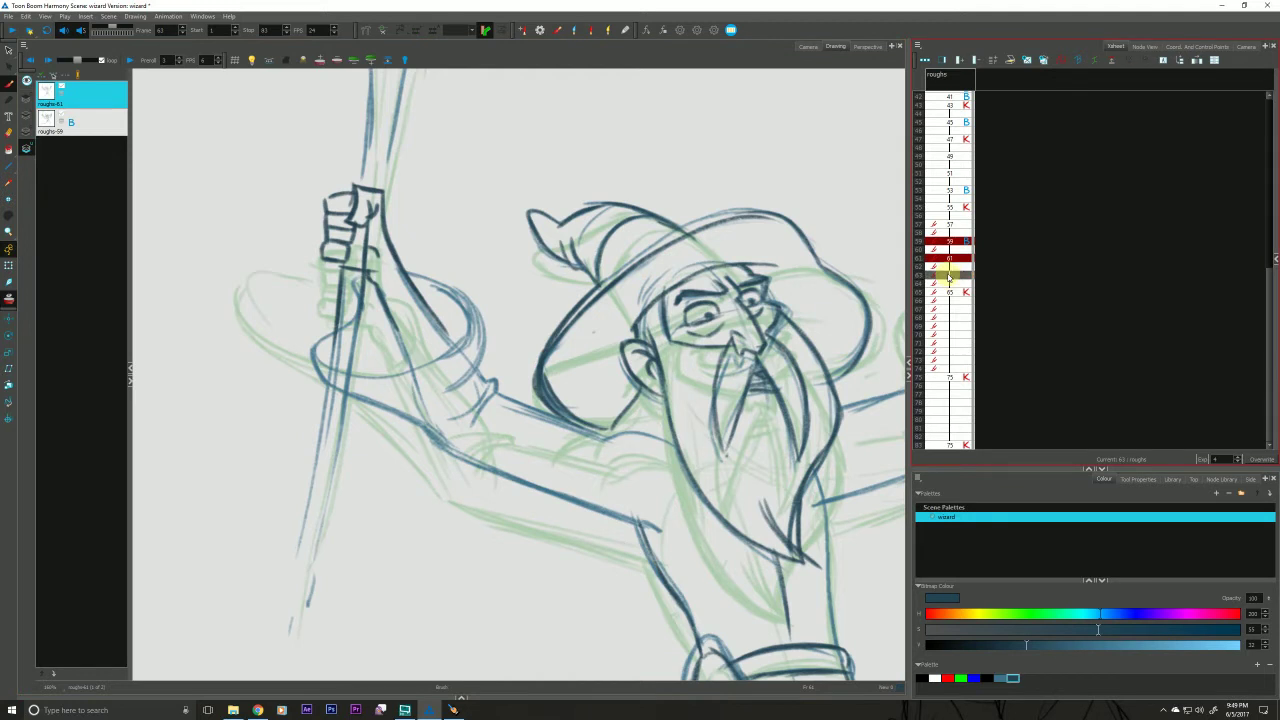
key("shift+t")
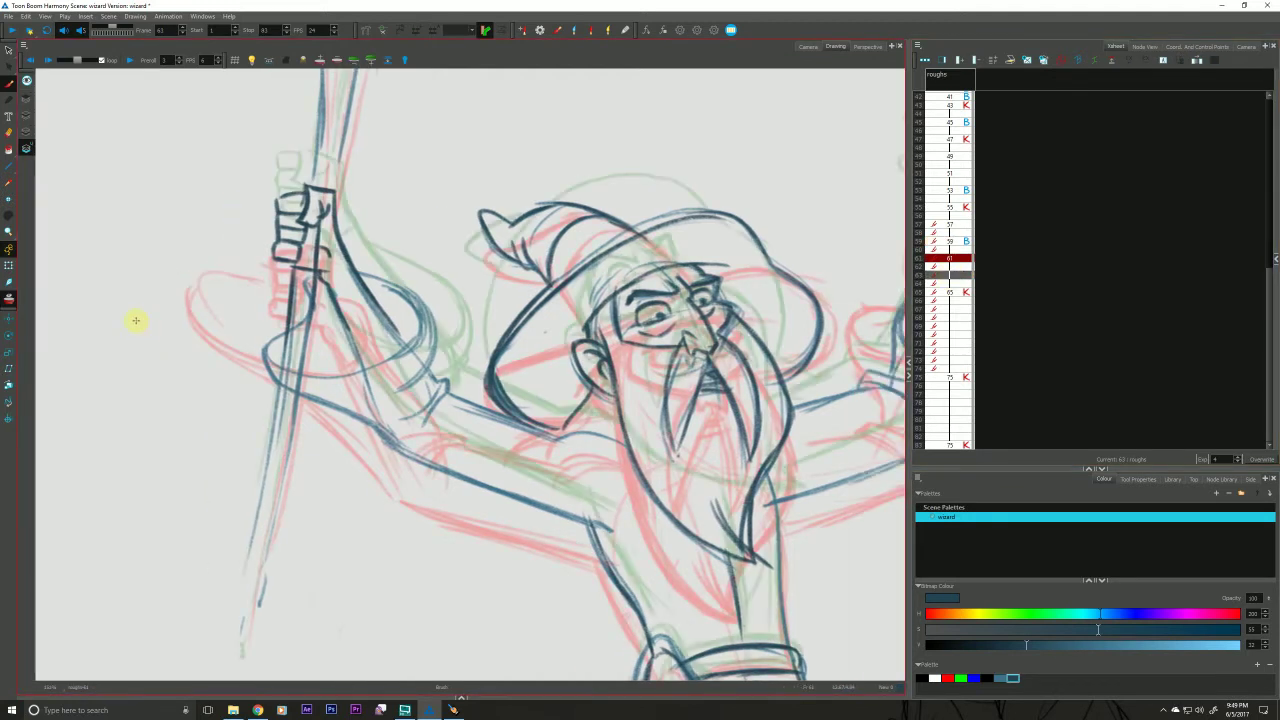
left_click(1027, 60)
left_click(952, 275)
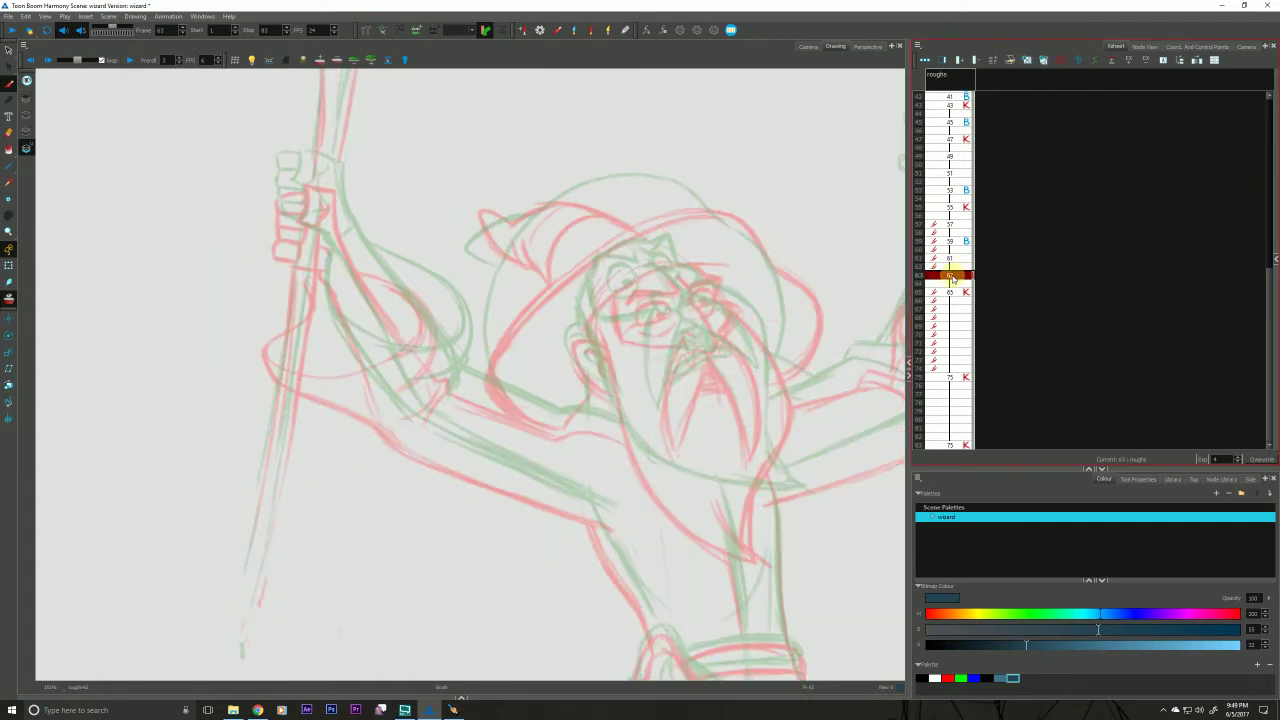
key("ctrl+r")
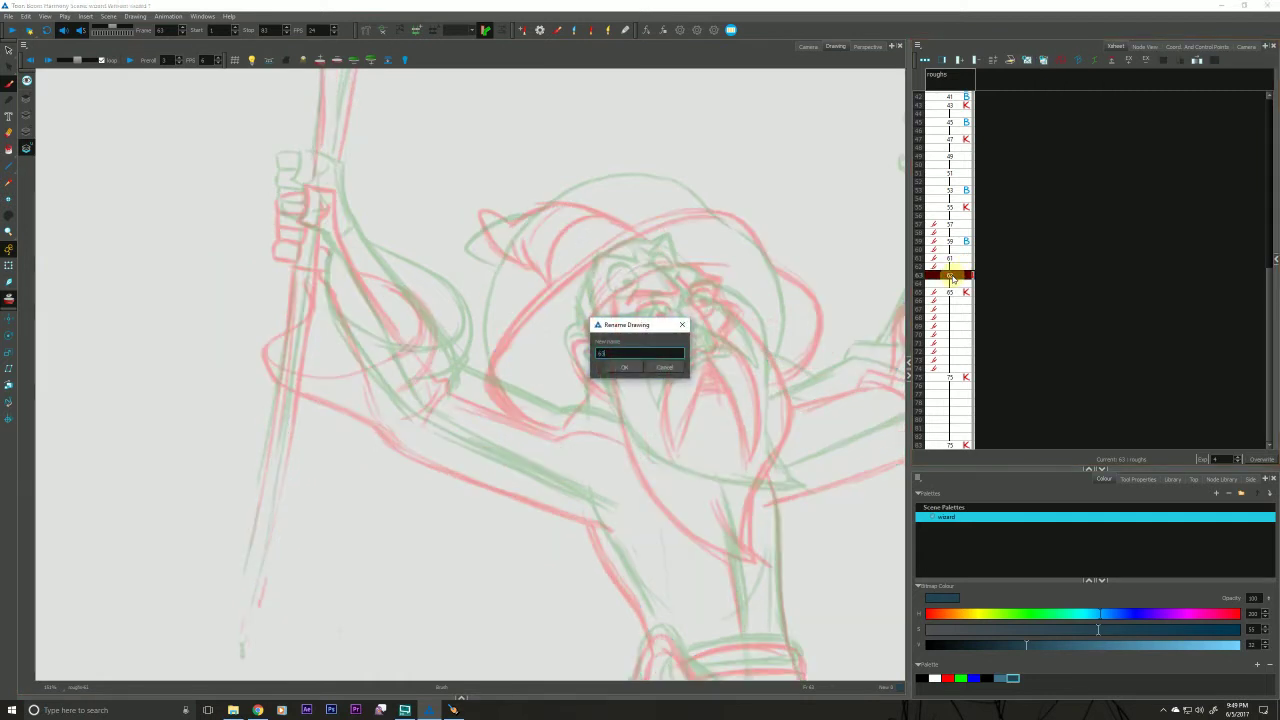
left_click(621, 364)
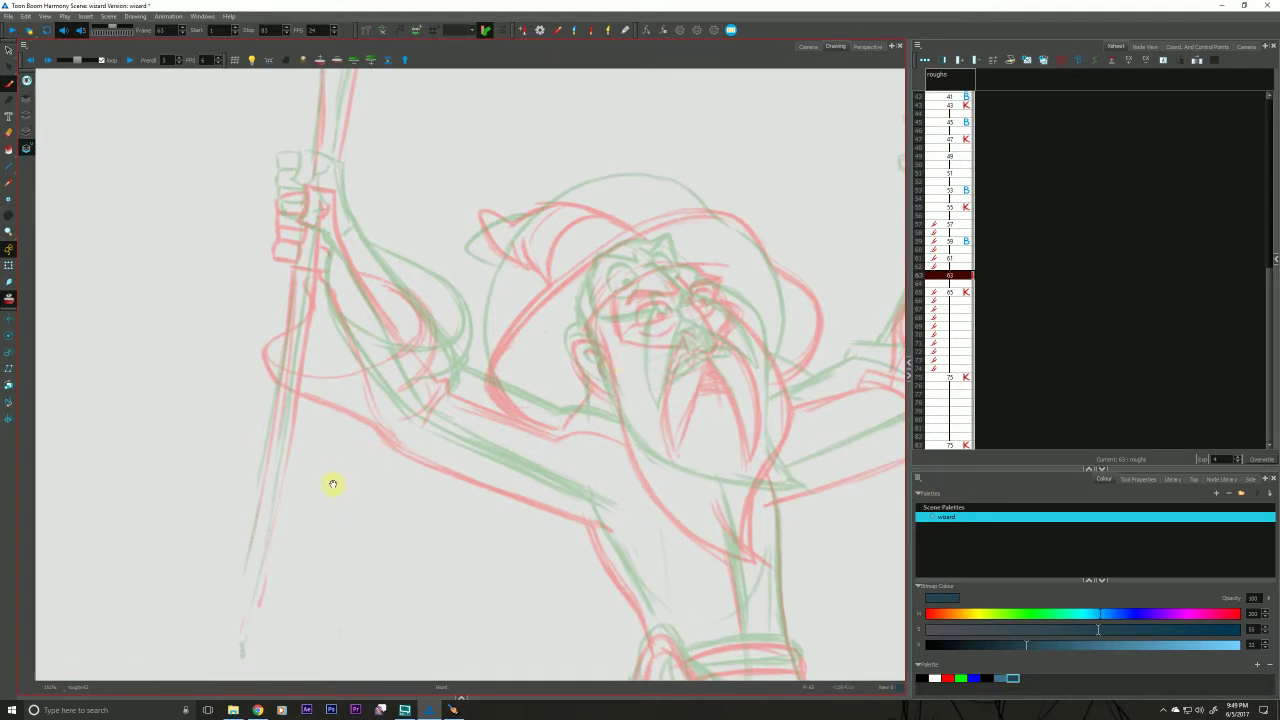
Rough in the hat brim's outer curve on drawing 63 in the lighter blue, from the back edge over the top to the front.
mouse_move(333, 484)
left_mouse_down()
mouse_move(306, 463)
mouse_move(295, 475)
left_mouse_up()
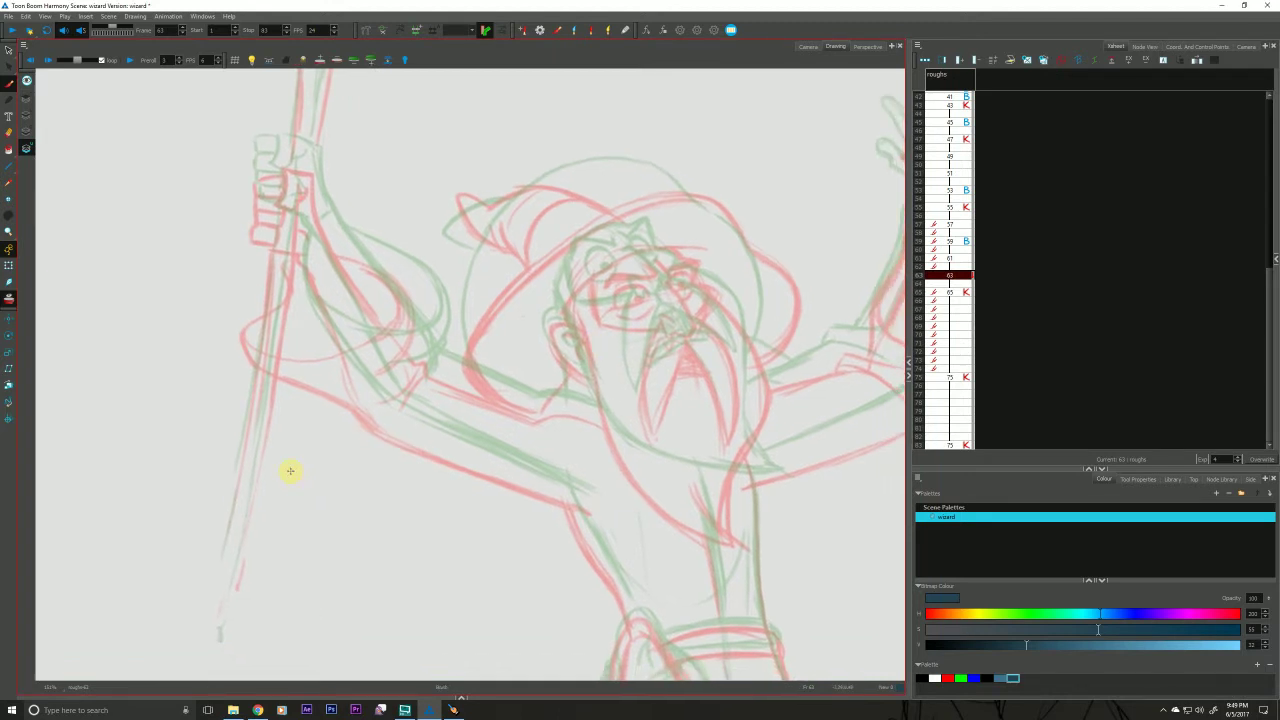
left_click_drag(502, 418, 276, 385)
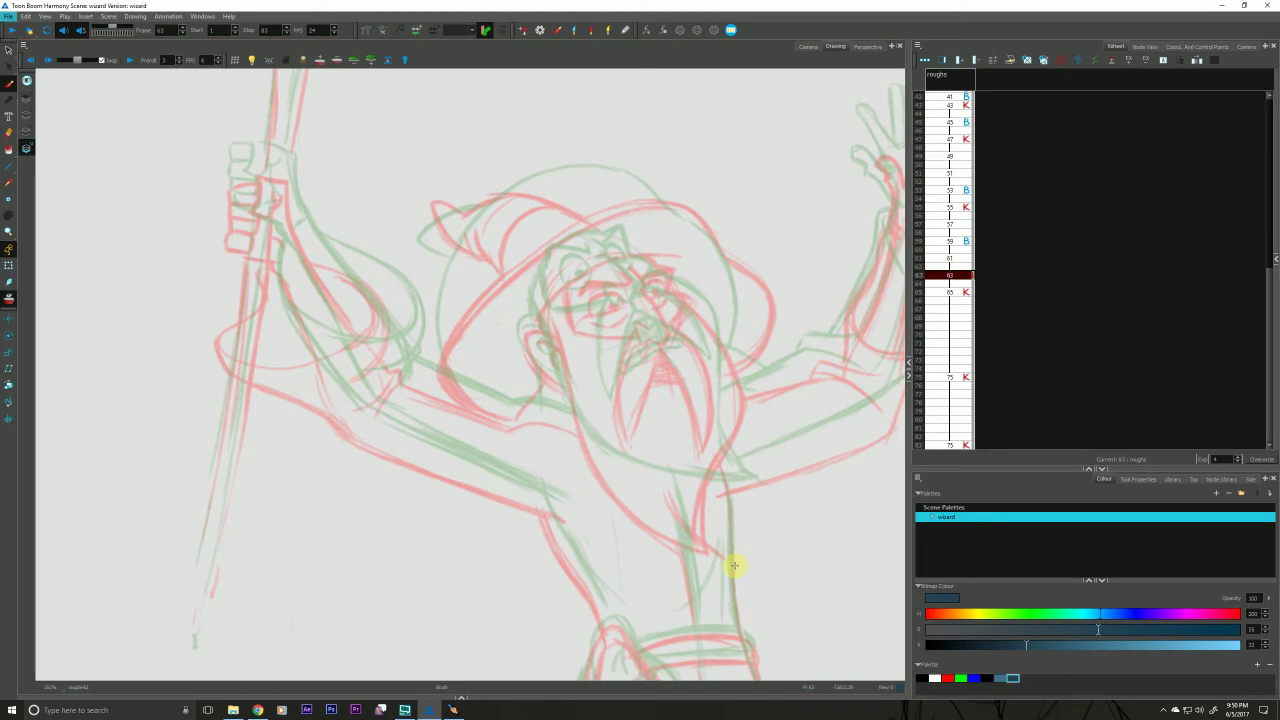
left_click(999, 680)
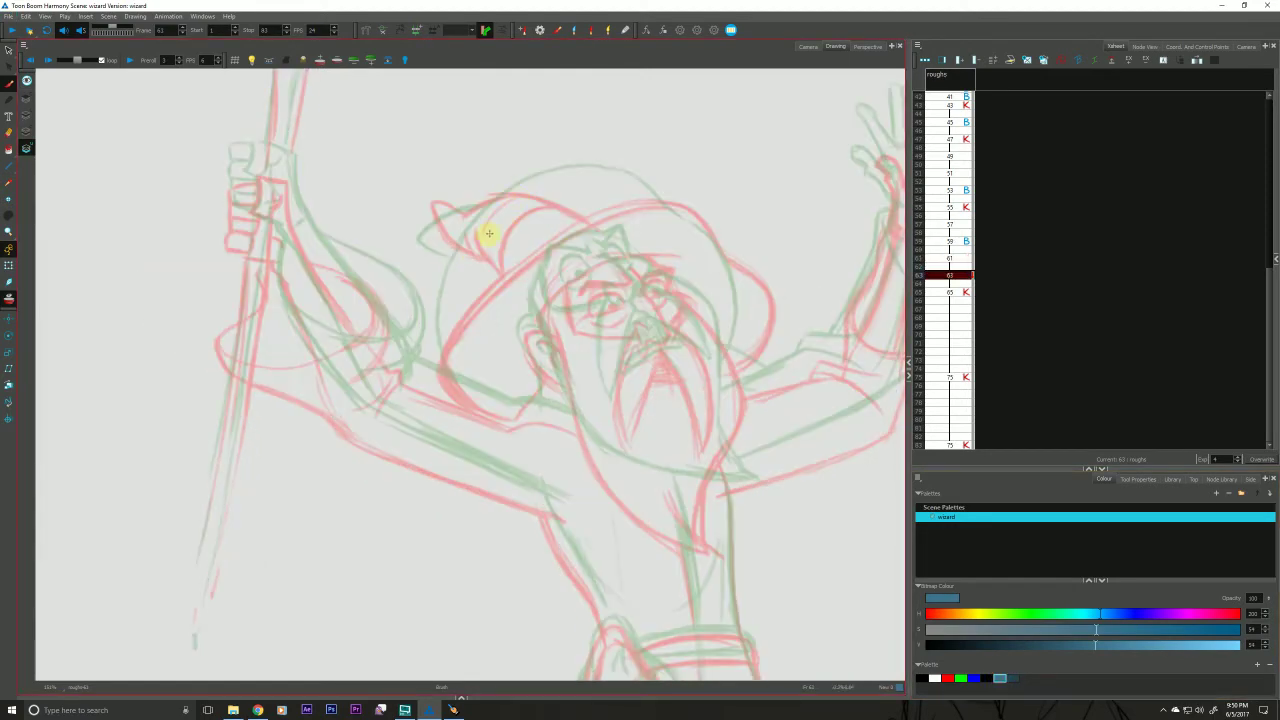
left_click_drag(524, 216, 462, 276)
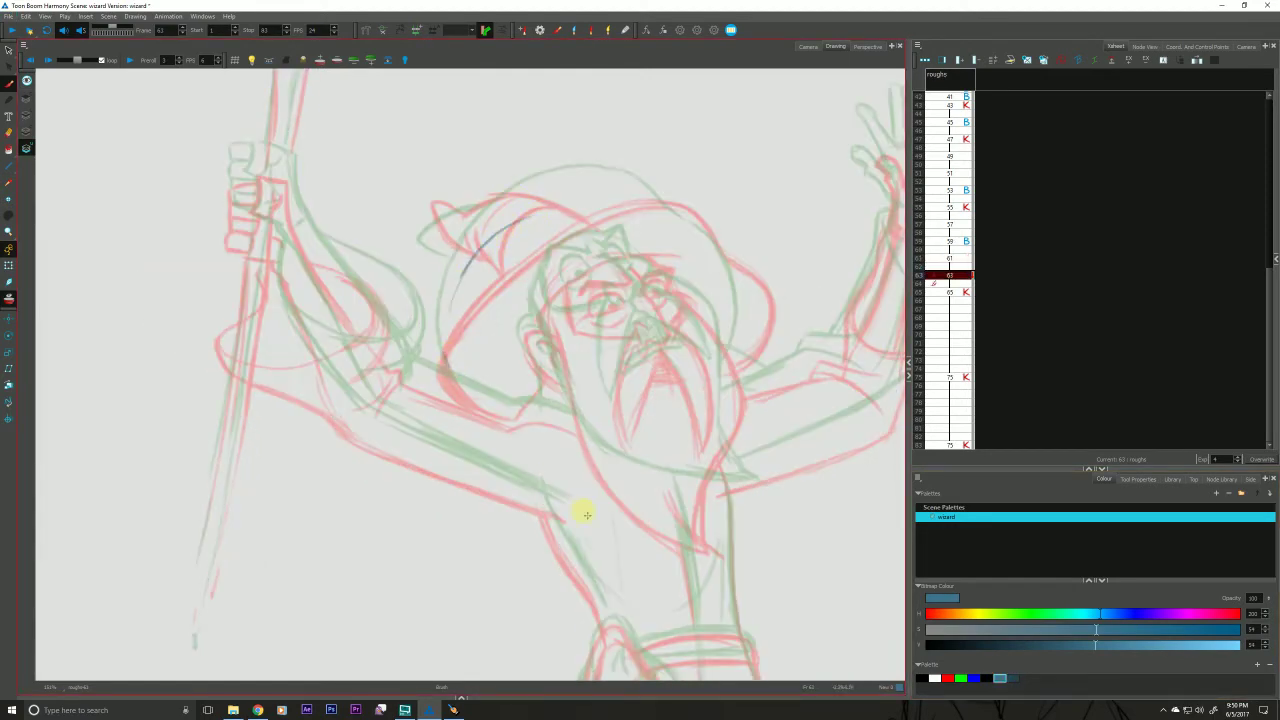
left_click(45, 687)
left_click(45, 690)
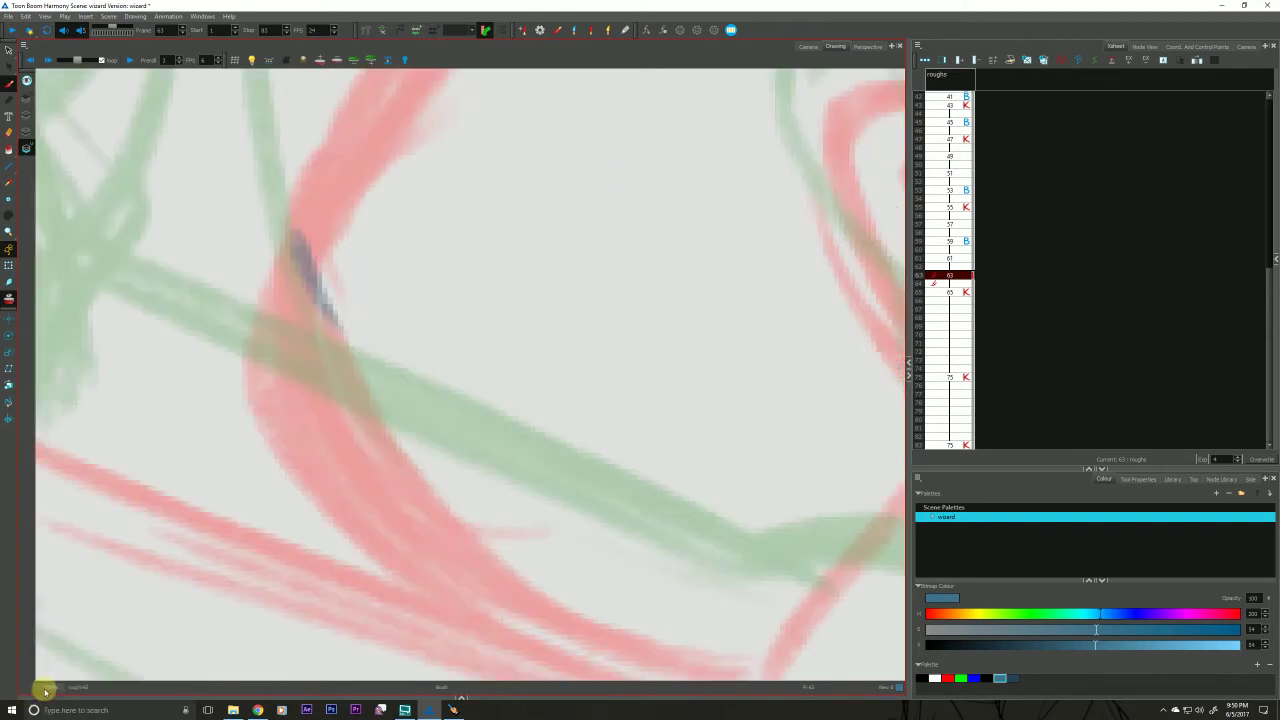
left_click(44, 690)
left_click(47, 622)
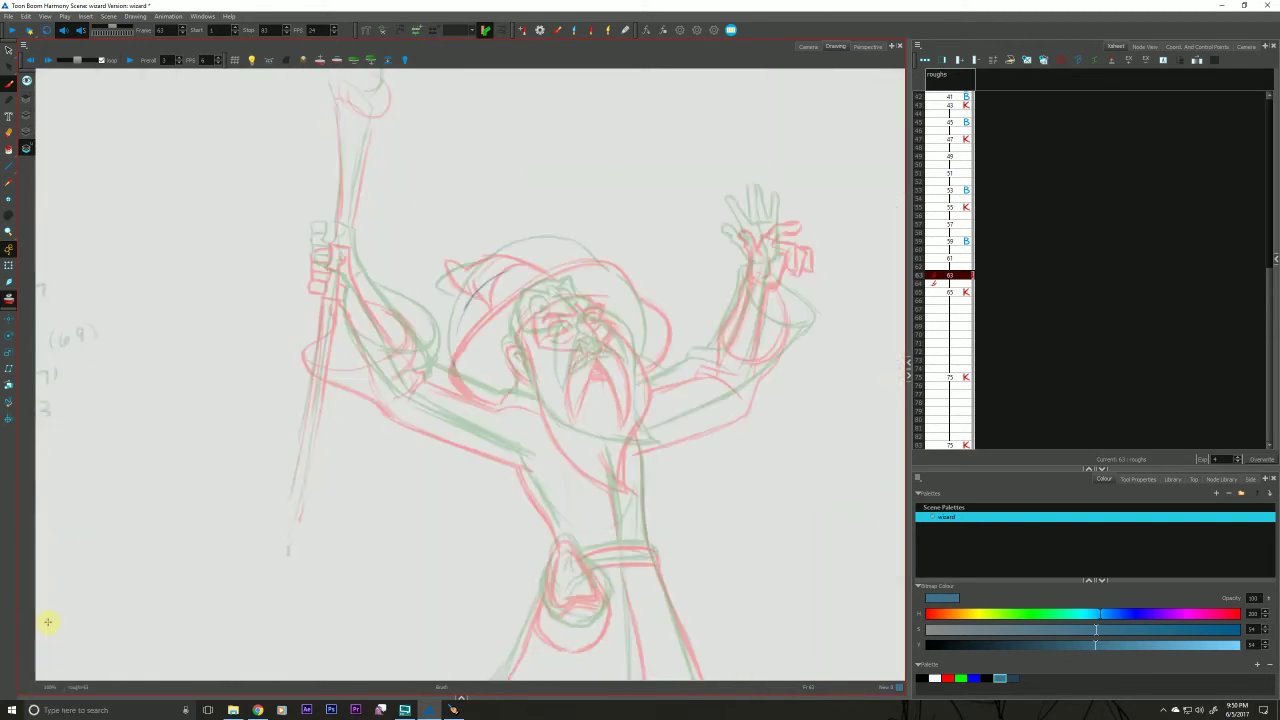
scroll(457, 277, "down", 3)
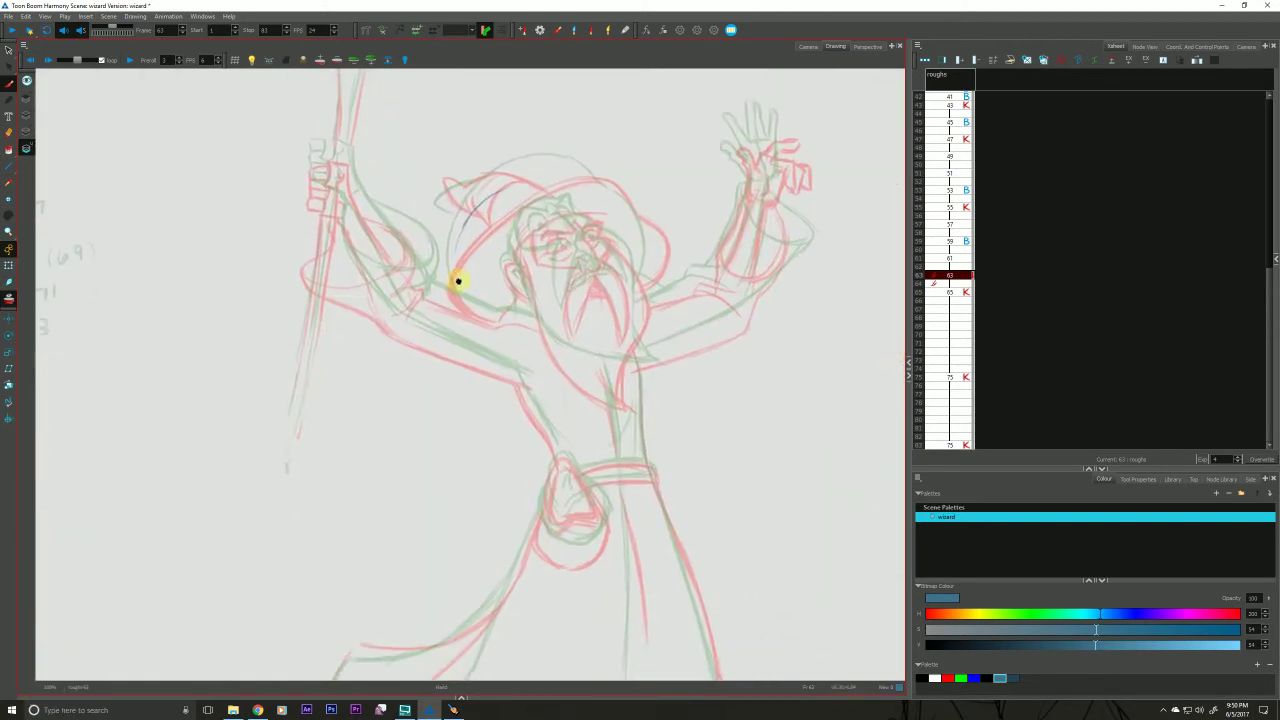
mouse_move(473, 202)
left_mouse_down()
mouse_move(446, 250)
mouse_move(455, 283)
left_mouse_up()
mouse_move(490, 188)
left_mouse_down()
mouse_move(541, 159)
mouse_move(611, 189)
mouse_move(565, 159)
mouse_move(623, 194)
mouse_move(603, 169)
mouse_move(647, 217)
mouse_move(632, 204)
mouse_move(651, 255)
mouse_move(644, 216)
mouse_move(633, 276)
left_mouse_up()
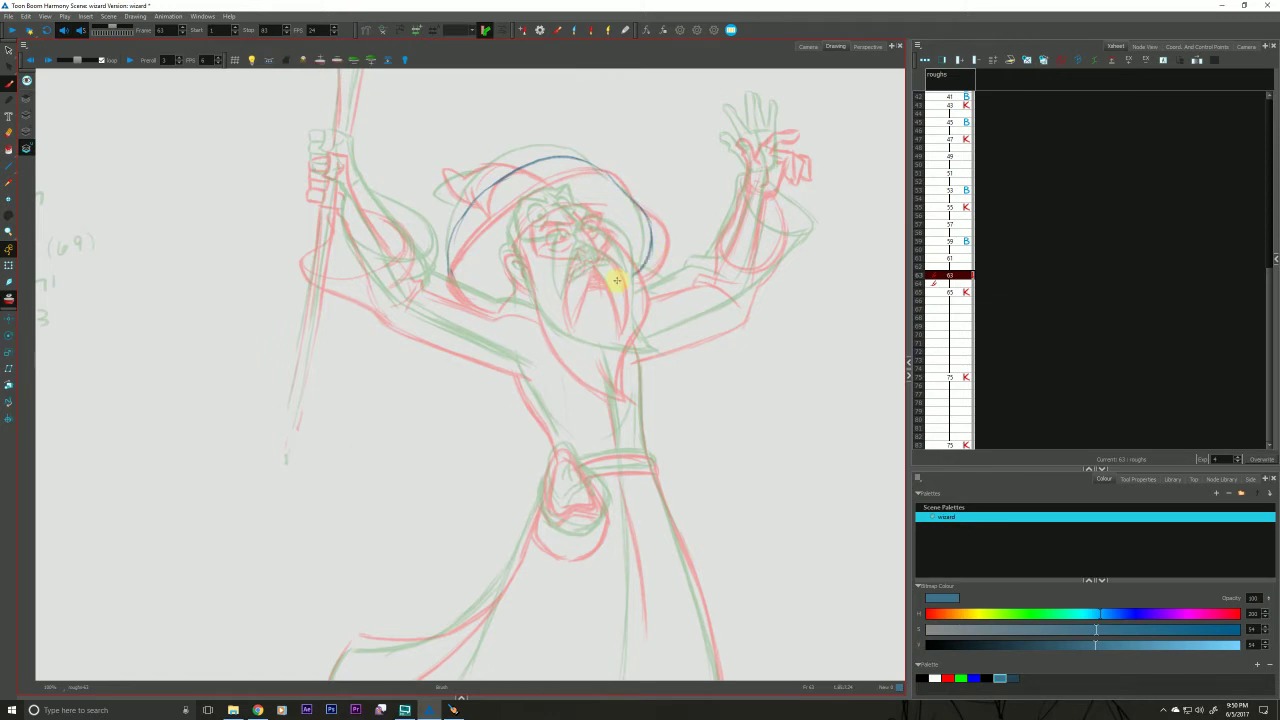
Compare with drawing 65, strengthen the brim's upper curve and extend its back edge down toward the shoulder on drawing 63.
key("g")
key("f")
mouse_move(579, 157)
left_mouse_down()
mouse_move(466, 206)
mouse_move(449, 286)
mouse_move(465, 318)
left_mouse_up()
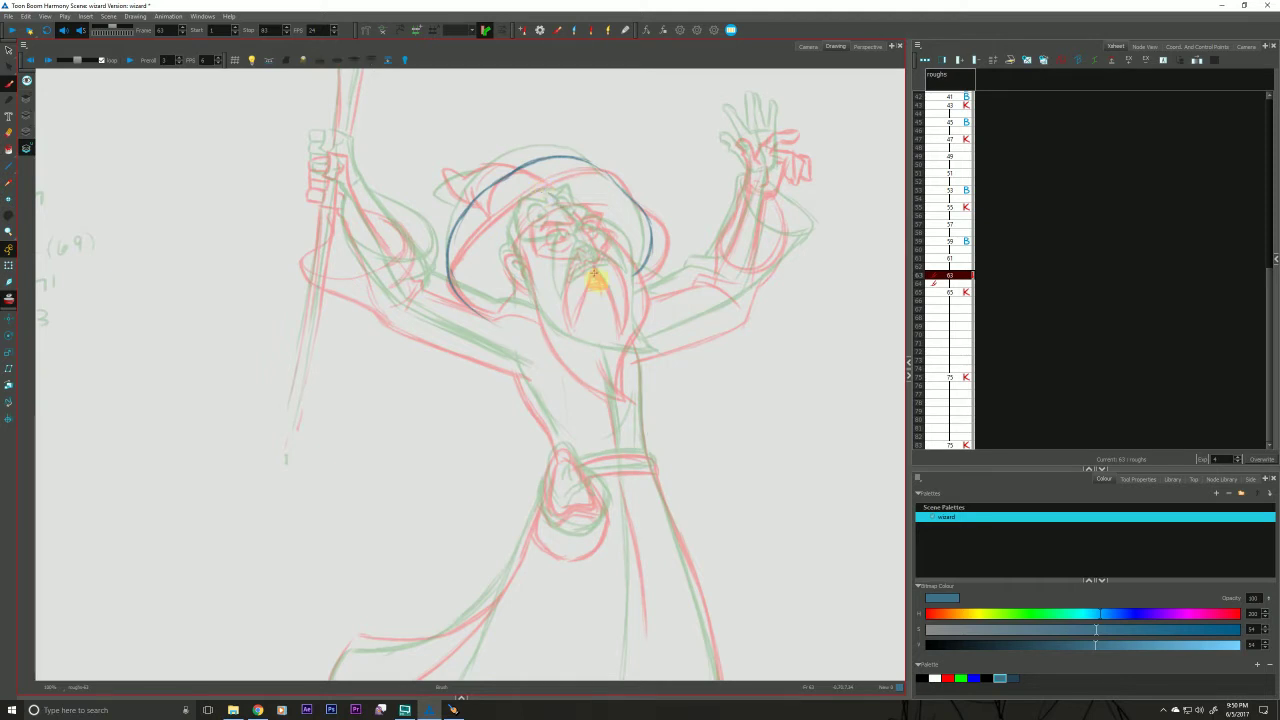
Check the head on drawing 65 and rough in the curve around the top and back of the wizard's head on drawing 63.
key("g")
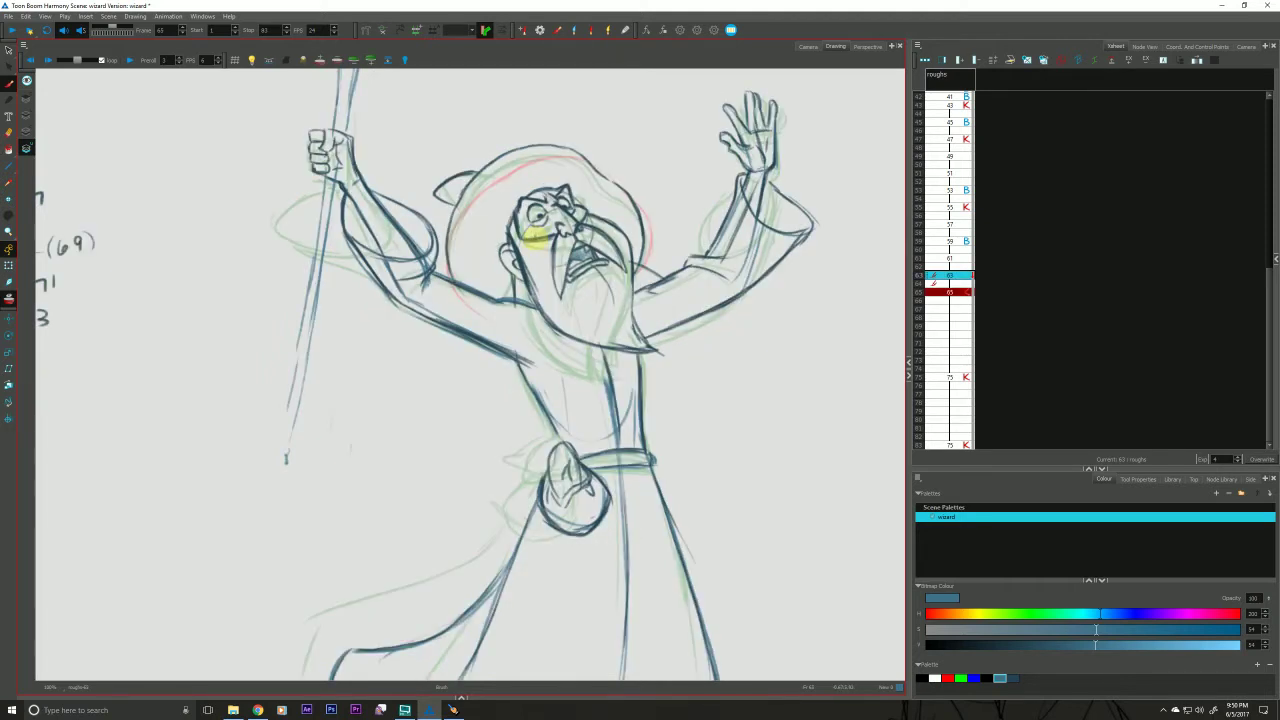
key("f")
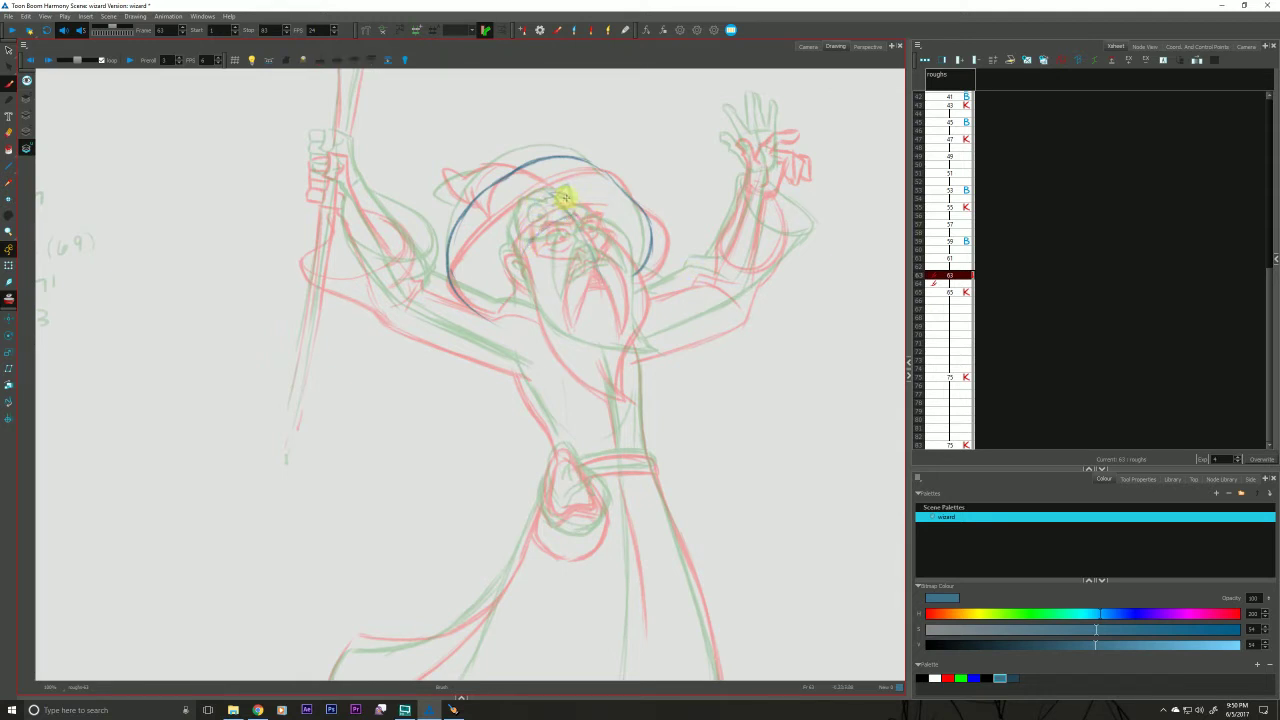
mouse_move(541, 200)
left_mouse_down()
mouse_move(526, 206)
mouse_move(513, 264)
left_mouse_up()
left_click_drag(563, 198, 516, 256)
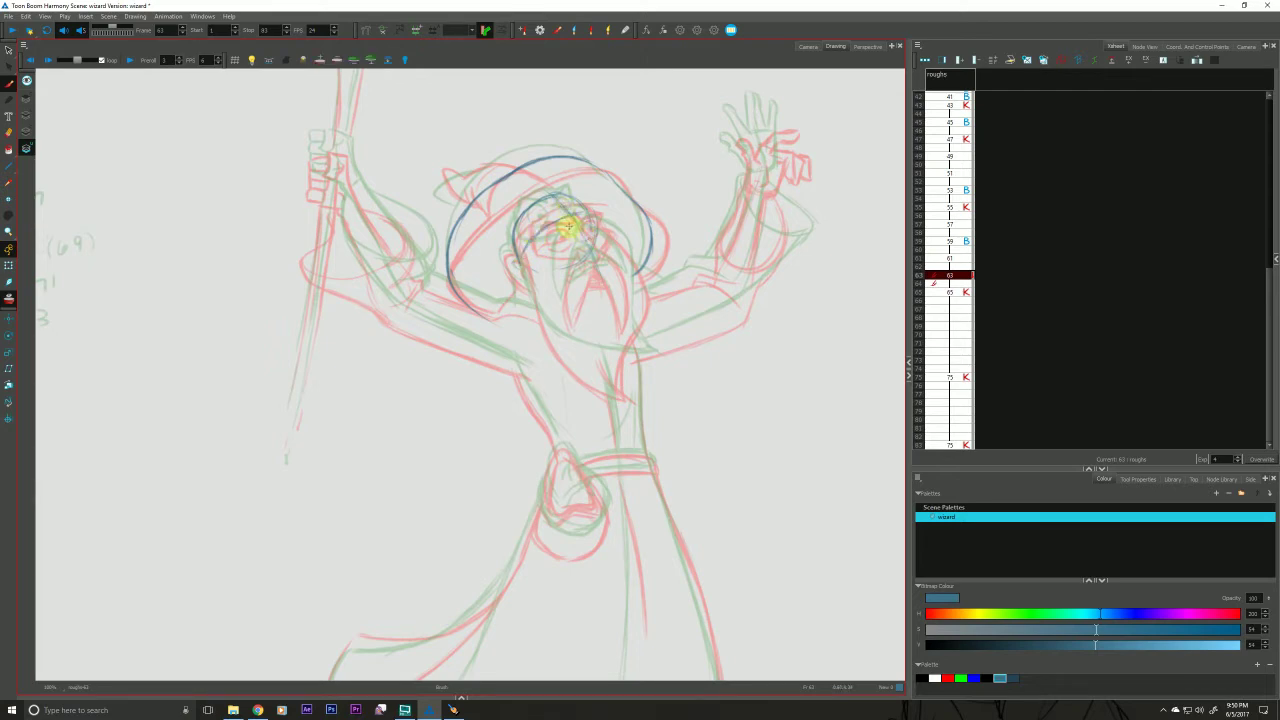
Compare the wizard's face on the neighbouring drawings and rough in the first nose lines on drawing 63.
key("f")
key("g")
key("f")
key("g")
key("f")
key("g")
key("f")
key("g")
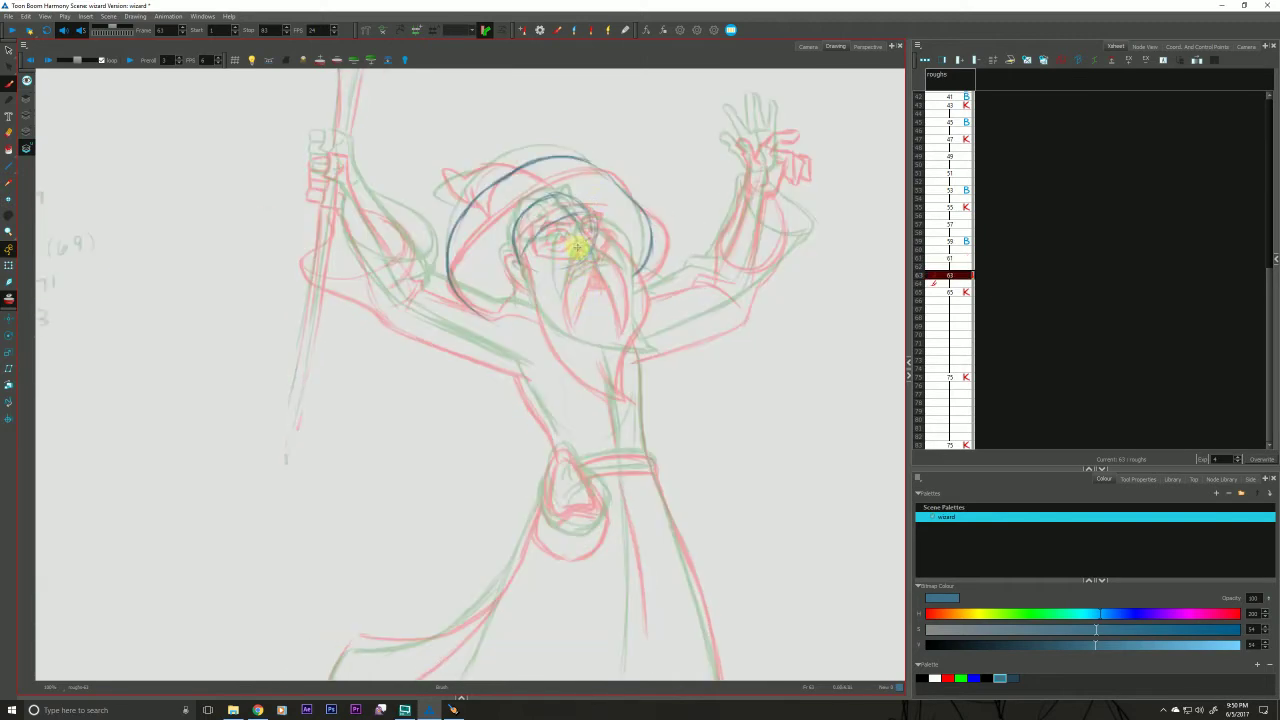
key("f")
key("g")
key("f")
key("g")
left_click_drag(586, 248, 587, 242)
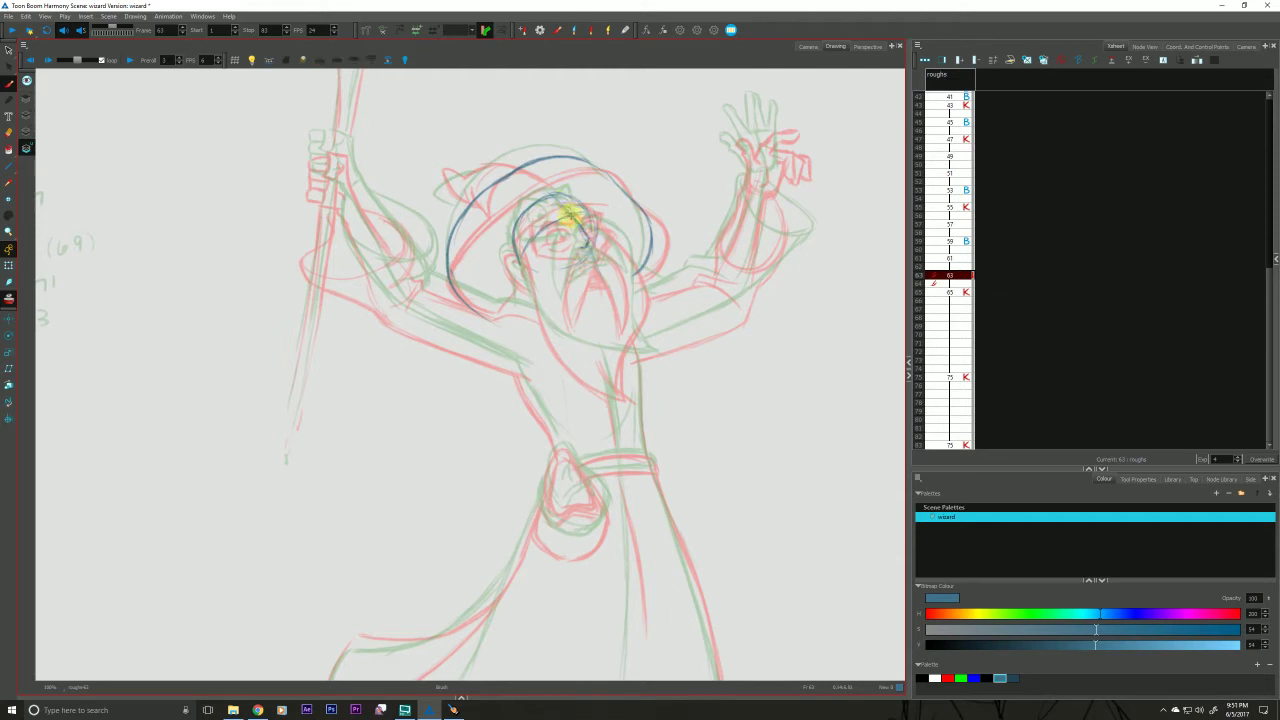
left_click_drag(578, 247, 577, 246)
Check the nose against the adjacent drawings and add its remaining short contour strokes on drawing 63.
key("g")
key("f")
key("period")
key("comma")
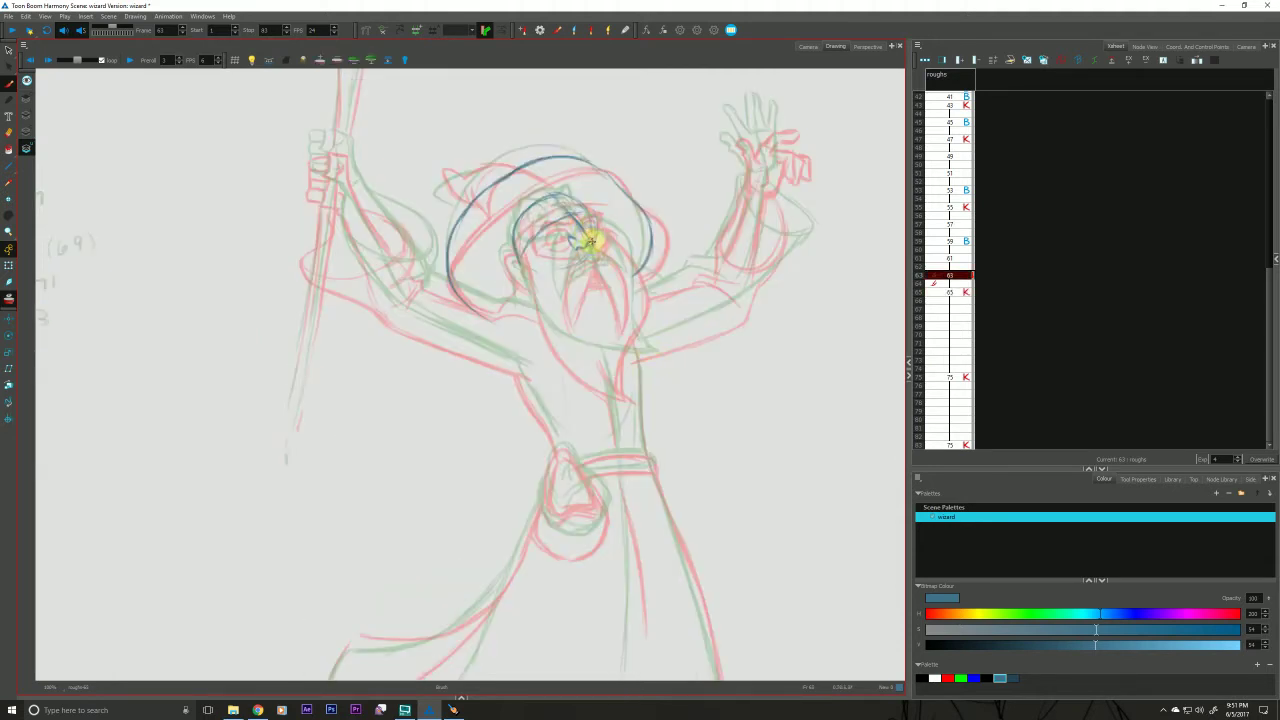
left_click_drag(568, 243, 572, 249)
Compare the lower face with the neighbouring drawings and rough in the moustache and beard outline on drawing 63.
key("f")
key("g")
key("g")
left_click_drag(591, 236, 560, 298)
key("f")
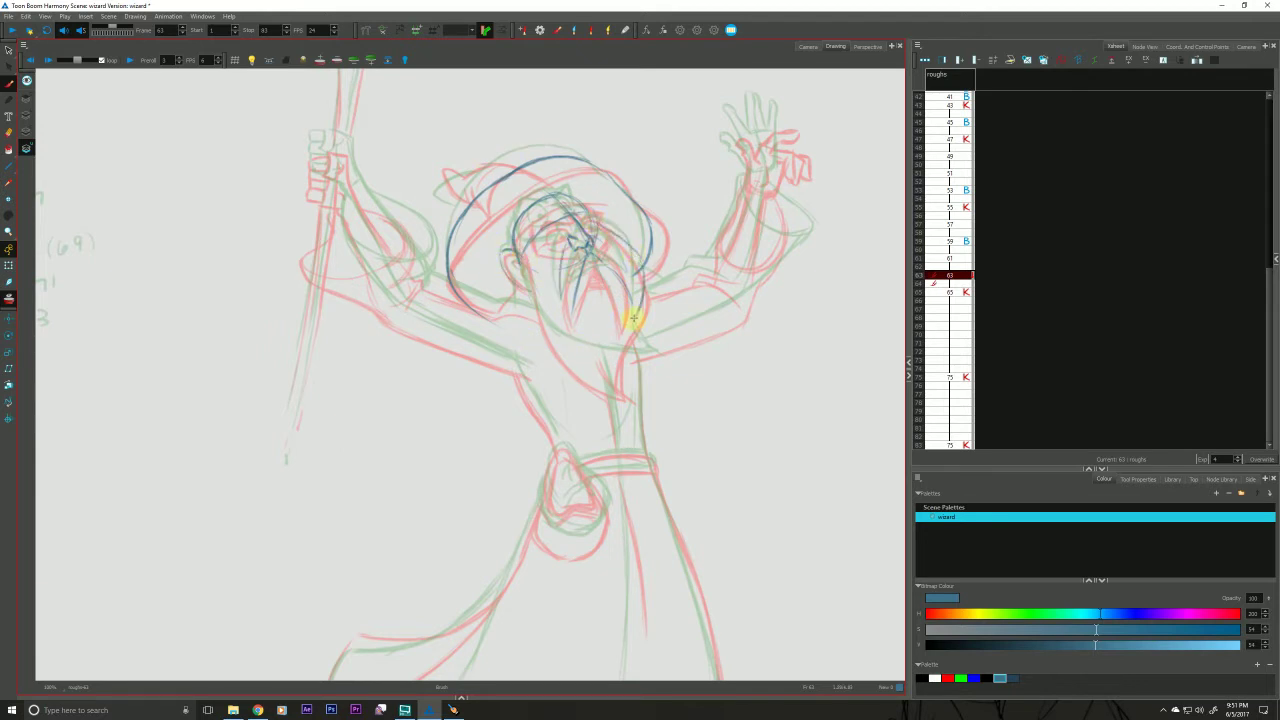
mouse_move(634, 318)
left_mouse_down()
mouse_move(638, 376)
mouse_move(586, 363)
mouse_move(550, 325)
left_mouse_up()
Rough in the shoulder line and the upper and lower edges of the staff-side upper arm on drawing 63.
mouse_move(516, 242)
left_mouse_down()
mouse_move(560, 352)
mouse_move(510, 305)
mouse_move(543, 323)
mouse_move(420, 280)
left_mouse_up()
left_click_drag(534, 378, 394, 318)
left_click_drag(482, 356, 396, 318)
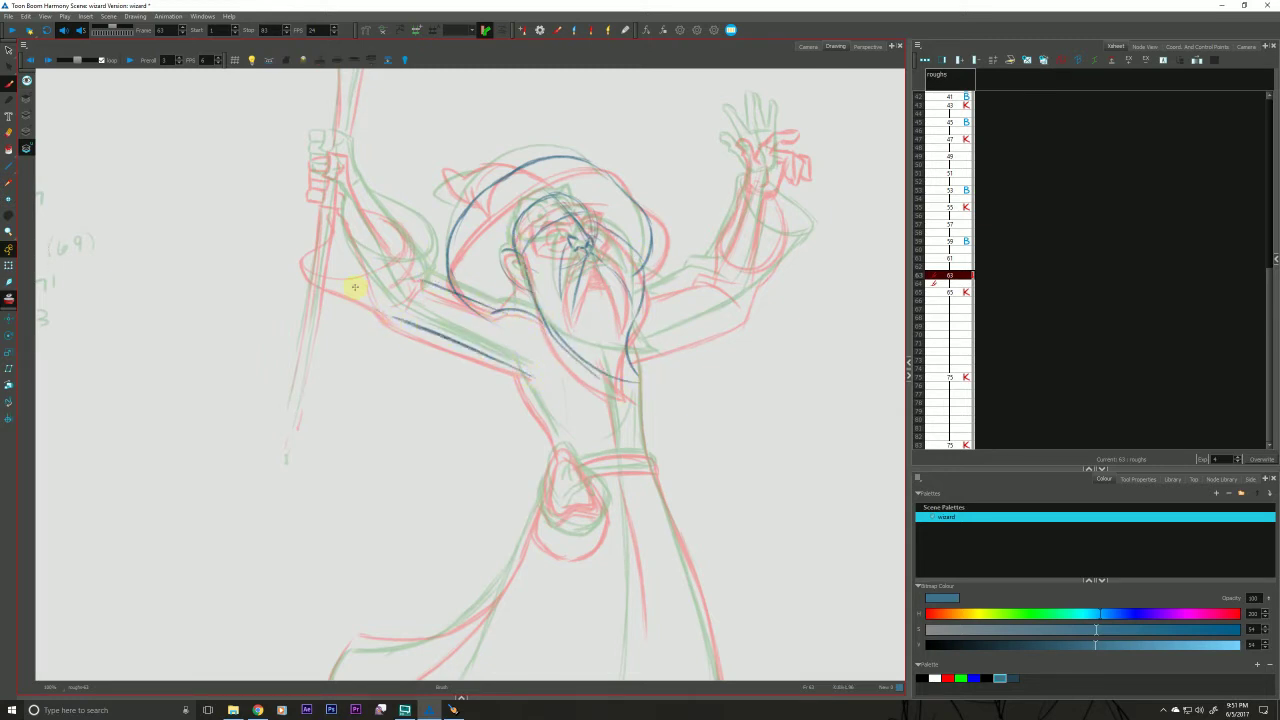
key("f")
key("g")
Go back to drawing 61, choose the darker blue and strengthen the outlines of both sleeves and arms.
key("comma")
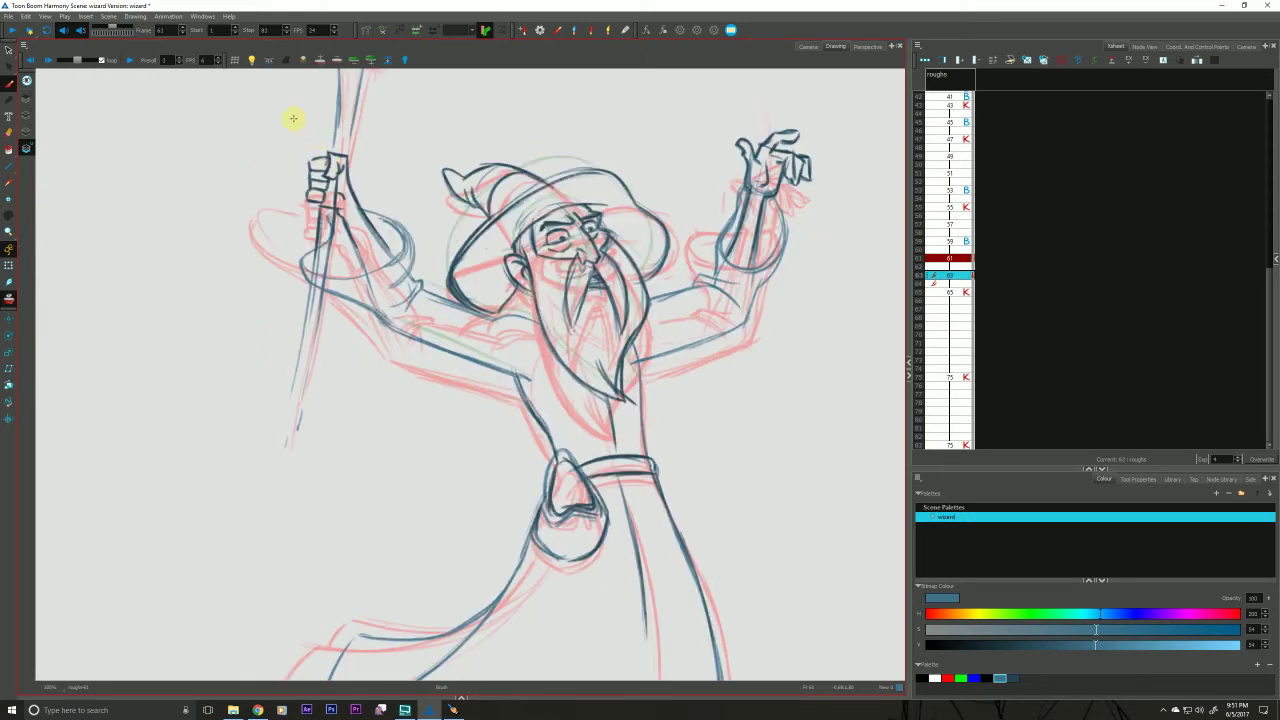
left_click(1010, 678)
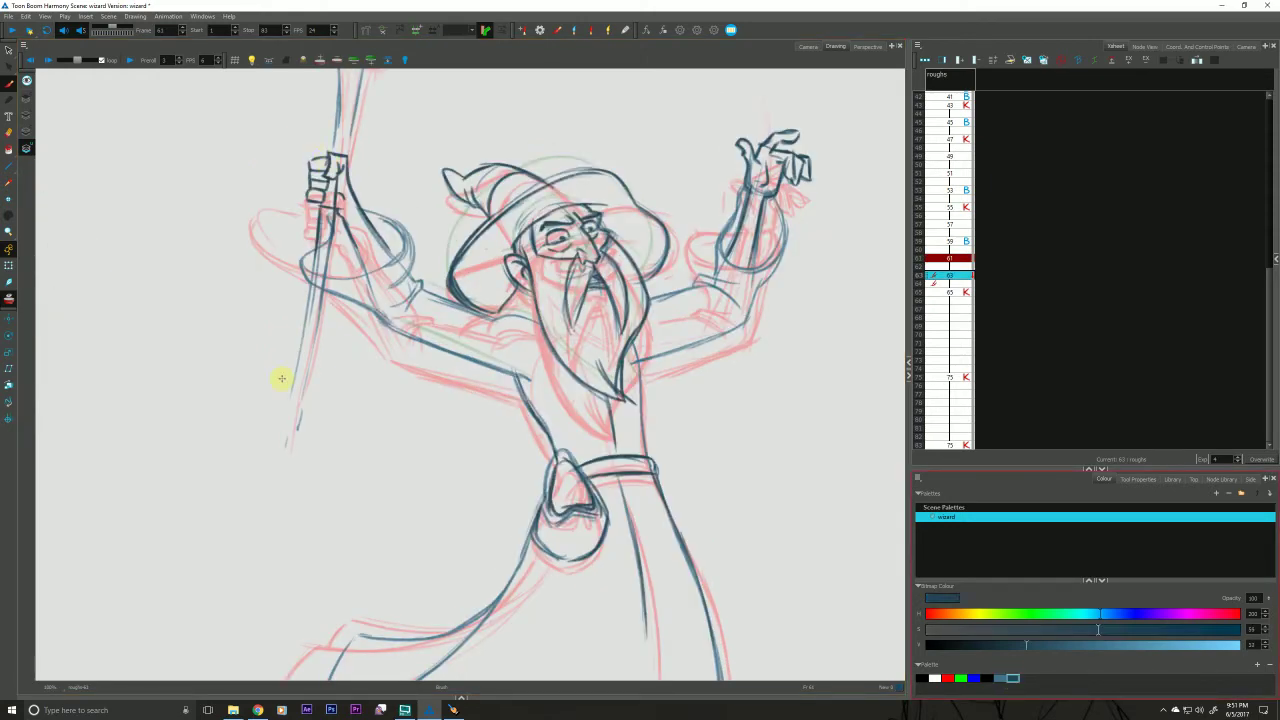
mouse_move(361, 415)
left_mouse_down()
mouse_move(346, 391)
mouse_move(319, 396)
left_mouse_up()
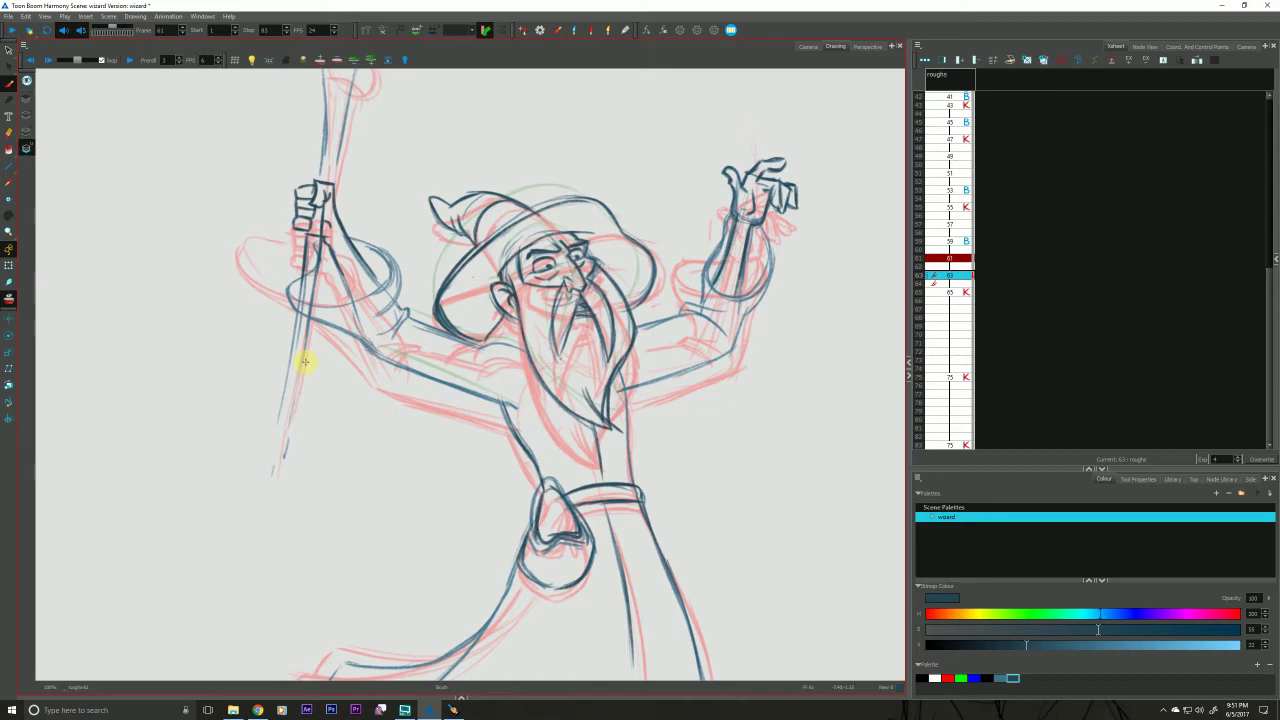
key("g")
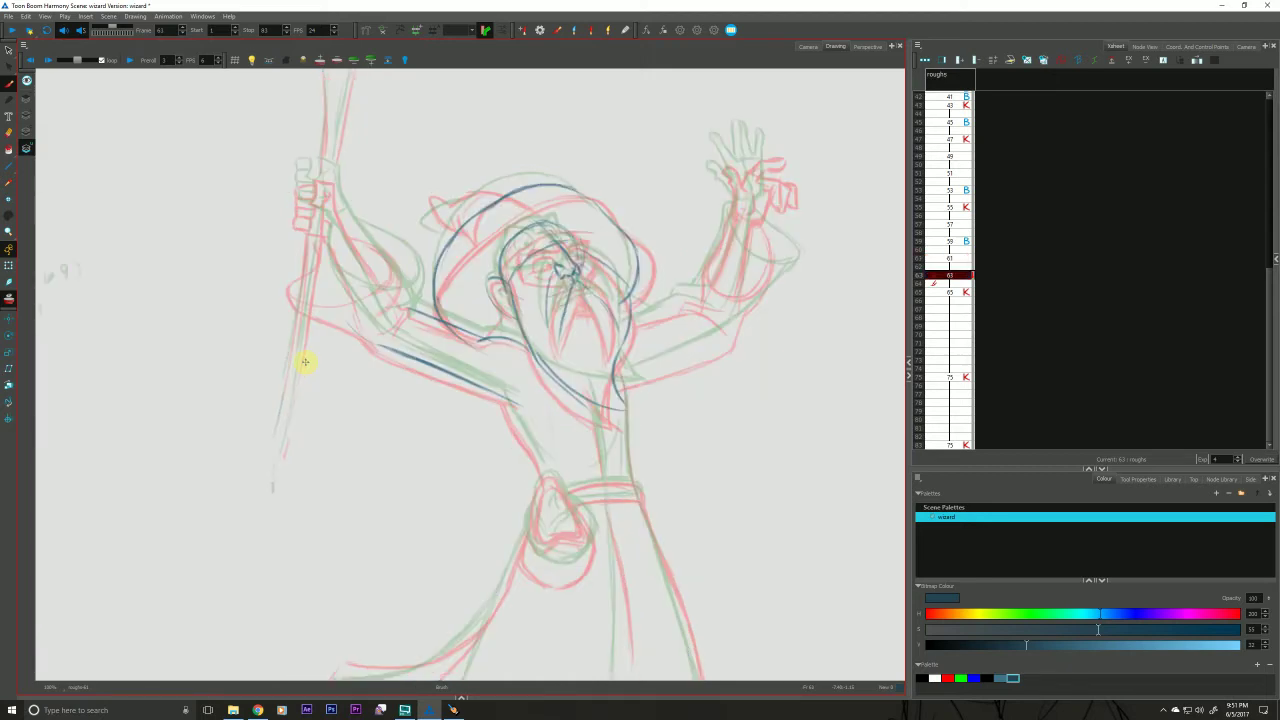
key("f")
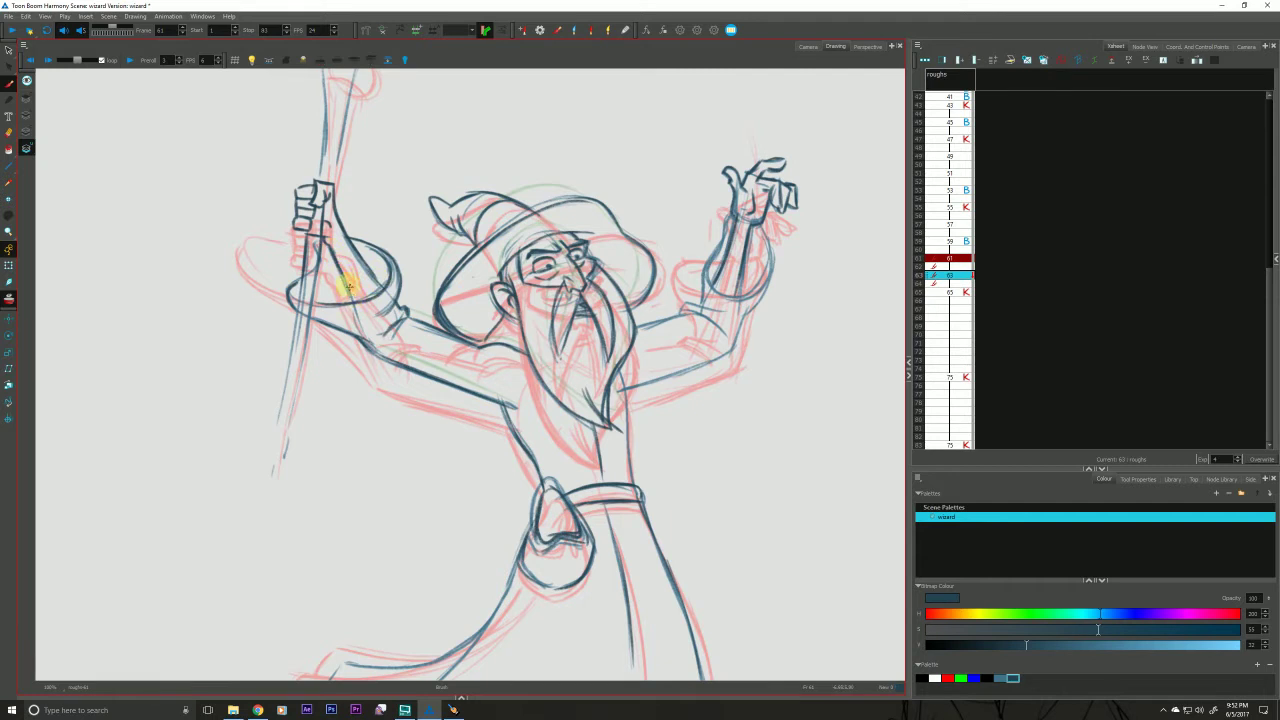
left_click_drag(490, 254, 460, 258)
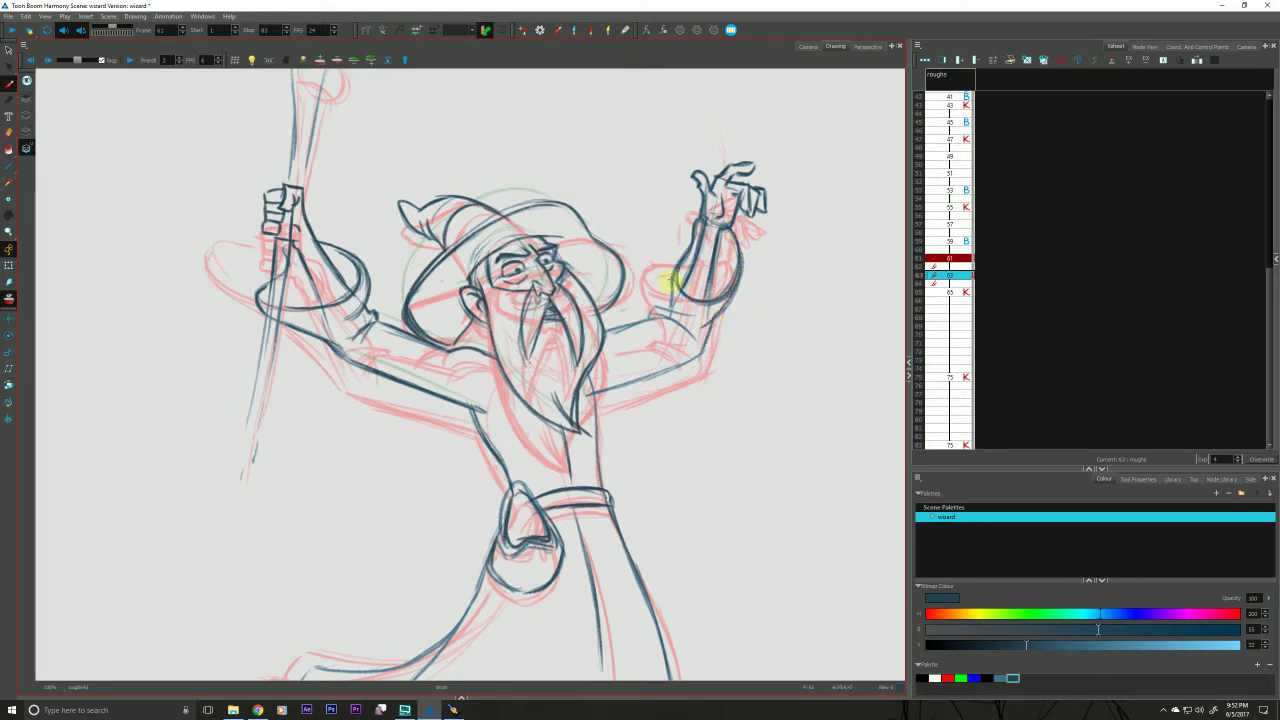
Flip between breakdown 59 and drawing 61 to check the movement of the arms and hat.
key("f")
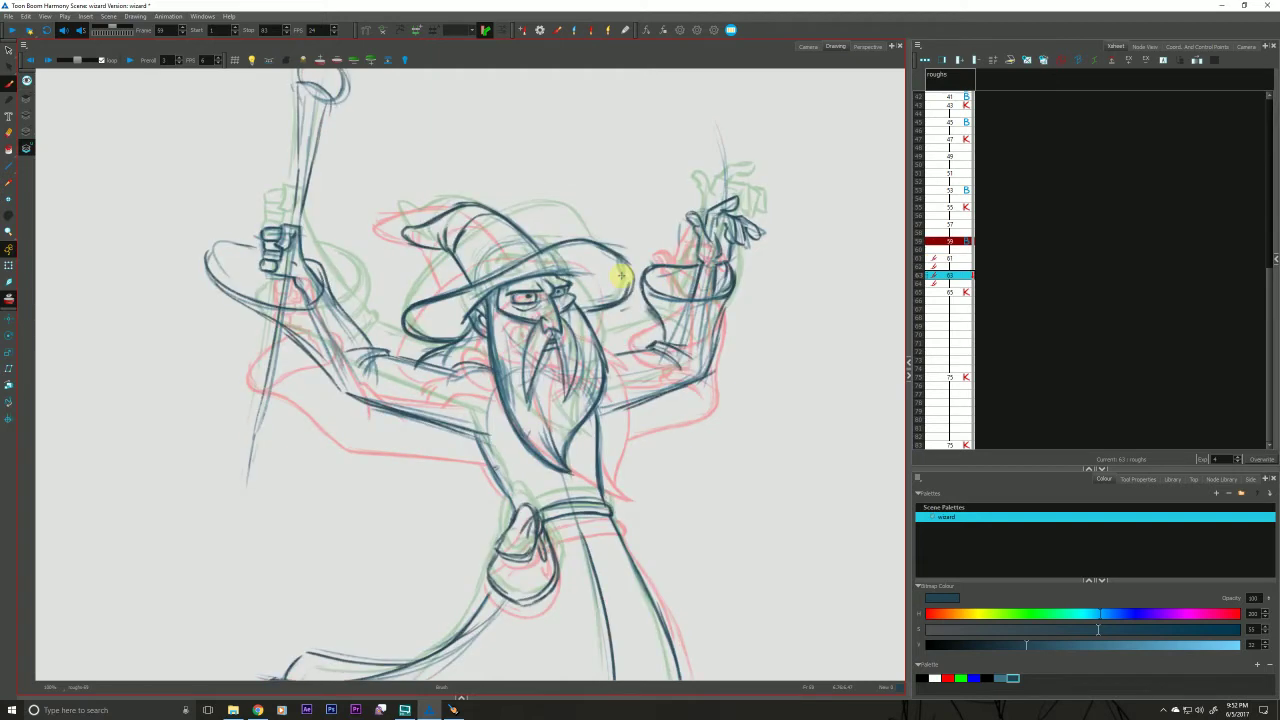
key("g")
key("f")
key("g")
key("f")
key("g")
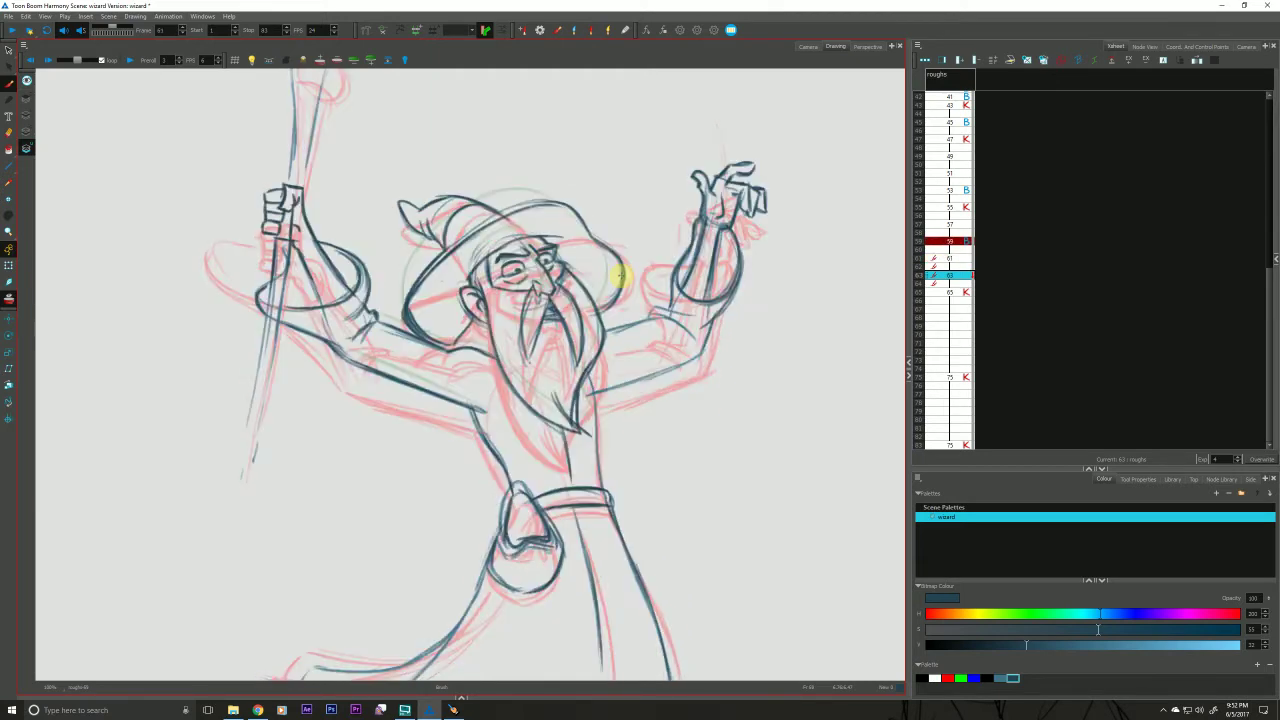
Strengthen the hat brim's outer curve on drawing 63 in the darker blue and compare it with drawing 61.
key("g")
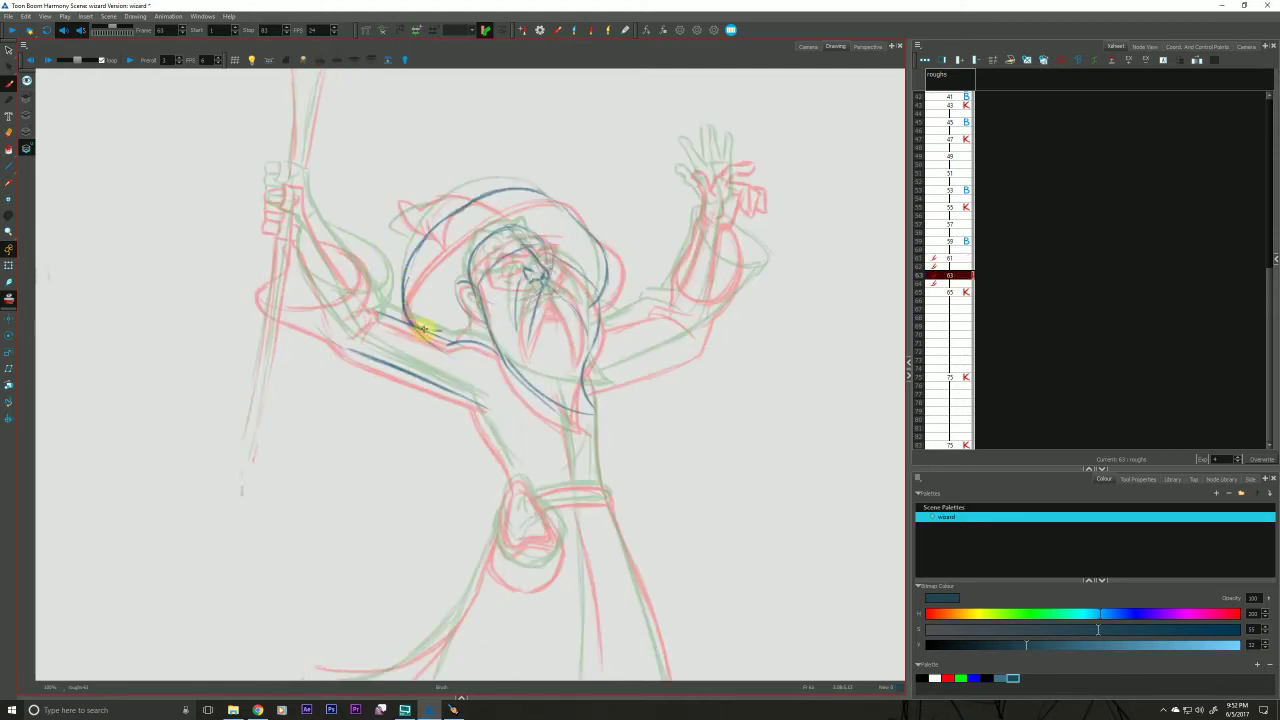
mouse_move(411, 323)
left_mouse_down()
mouse_move(420, 242)
mouse_move(414, 251)
mouse_move(466, 206)
mouse_move(508, 195)
mouse_move(581, 220)
mouse_move(606, 263)
mouse_move(583, 297)
left_mouse_up()
key("f")
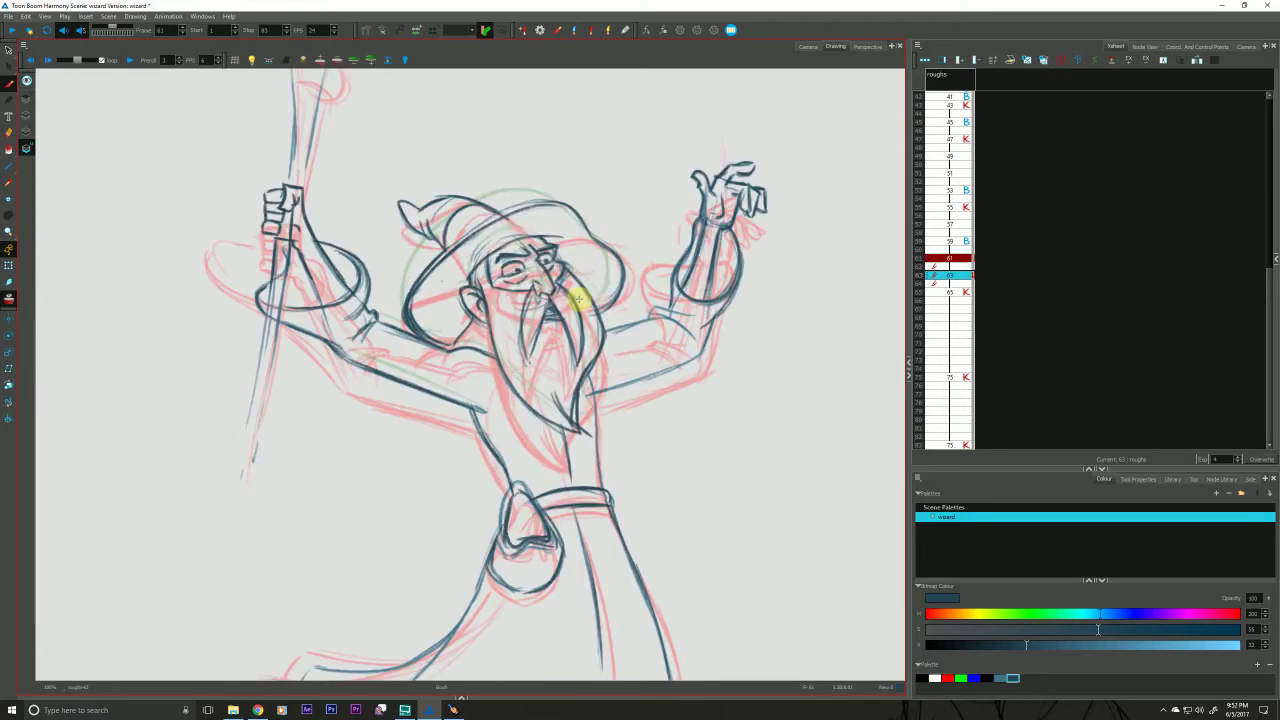
key("g")
key("f")
key("g")
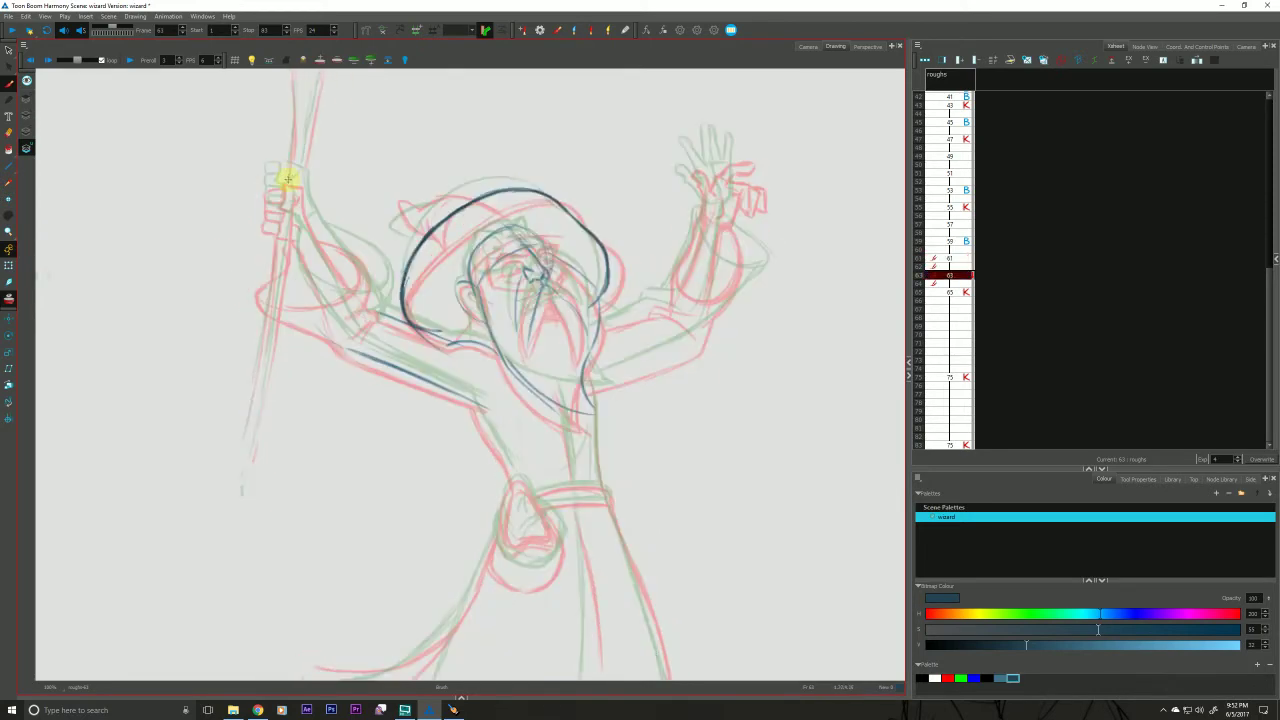
Flip between drawing 63 and its neighbours to examine the spacing of the staff hand, torso and belt pouch.
key("f")
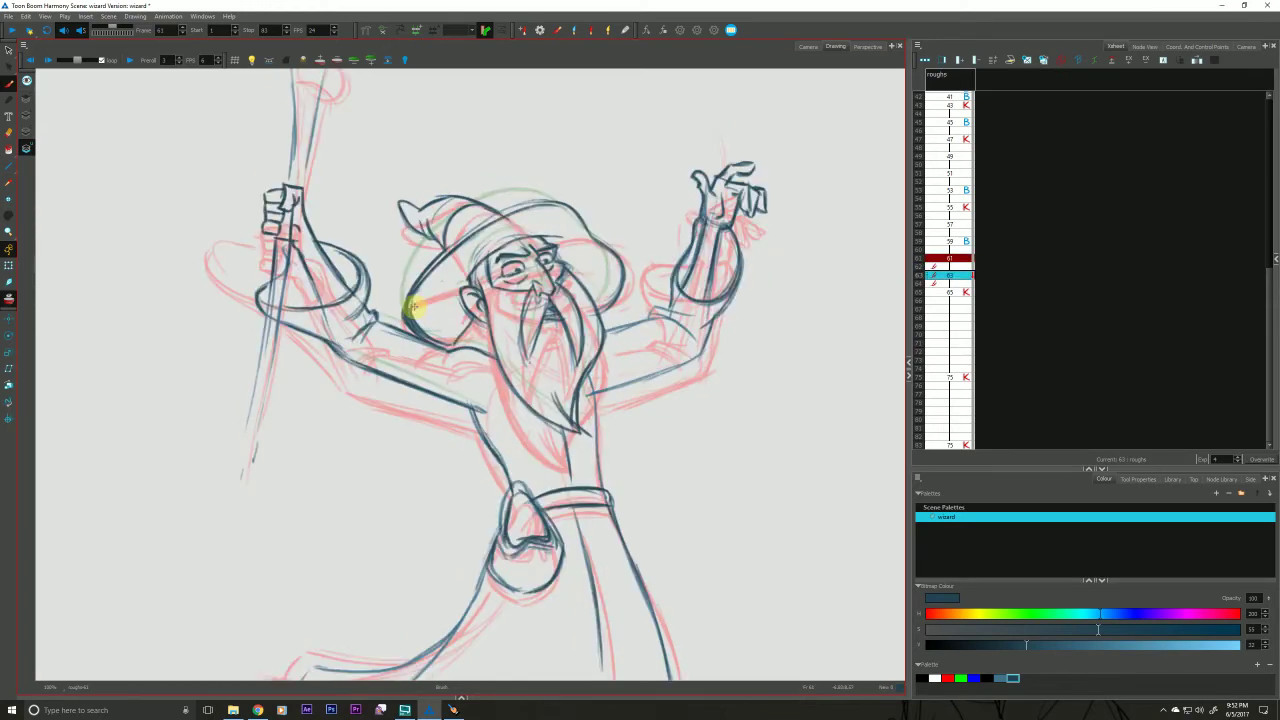
key("g")
key("f")
key("g")
key("g")
key("f")
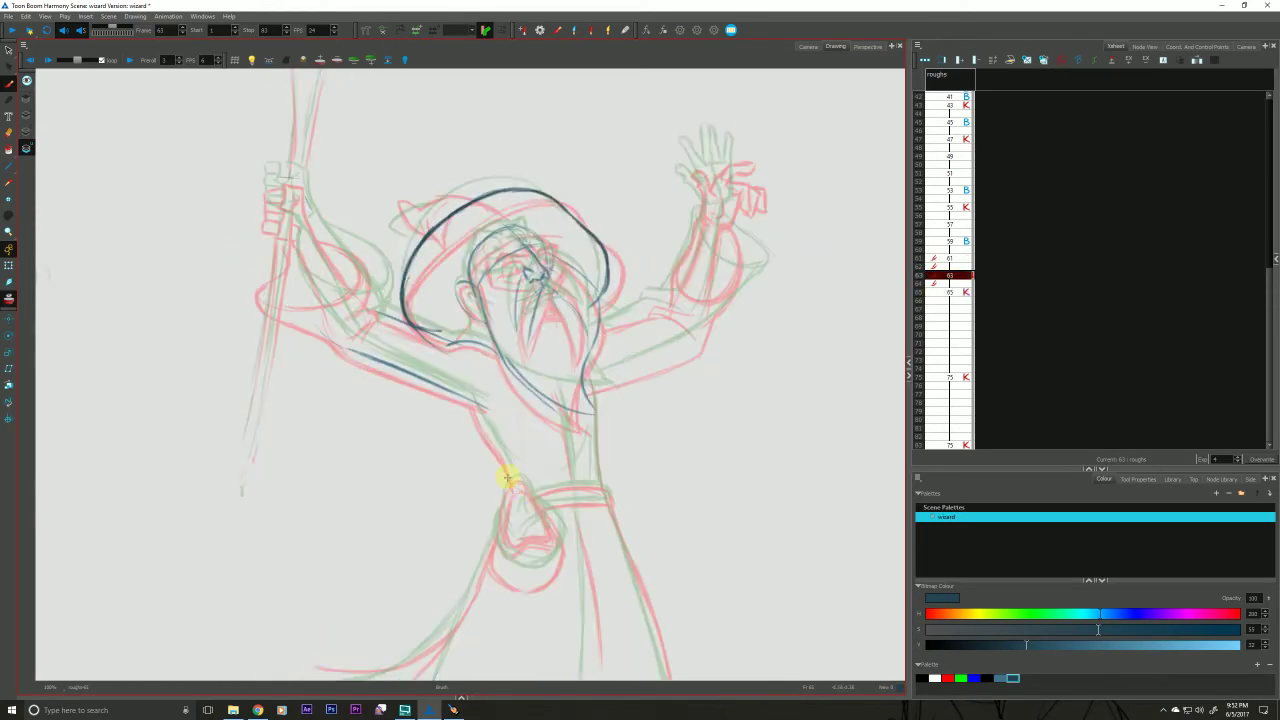
key("g")
key("f")
key("g")
key("f")
key("g")
key("f")
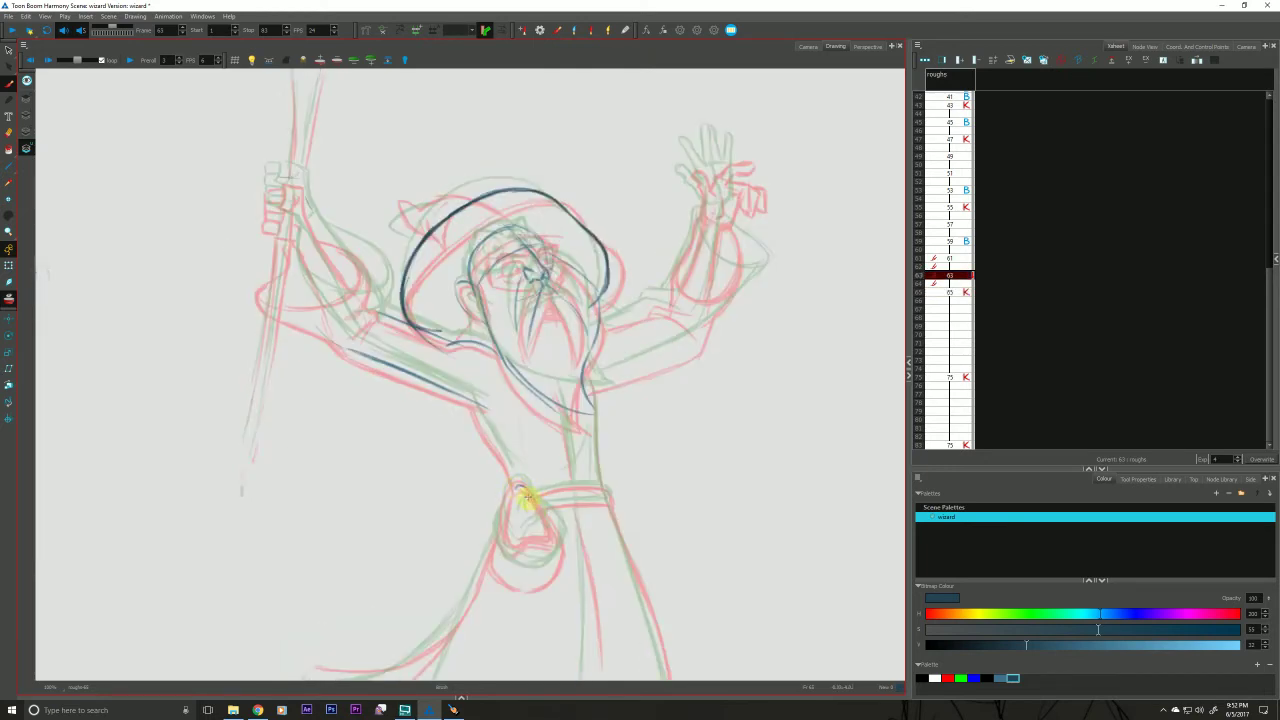
key("g")
key("f")
Draw the belt pouch's pointed flap with its inner fold and the bag's rounded lower edge on drawing 63.
mouse_move(541, 526)
left_mouse_down()
mouse_move(529, 491)
mouse_move(547, 521)
mouse_move(534, 525)
mouse_move(547, 524)
mouse_move(513, 546)
left_mouse_up()
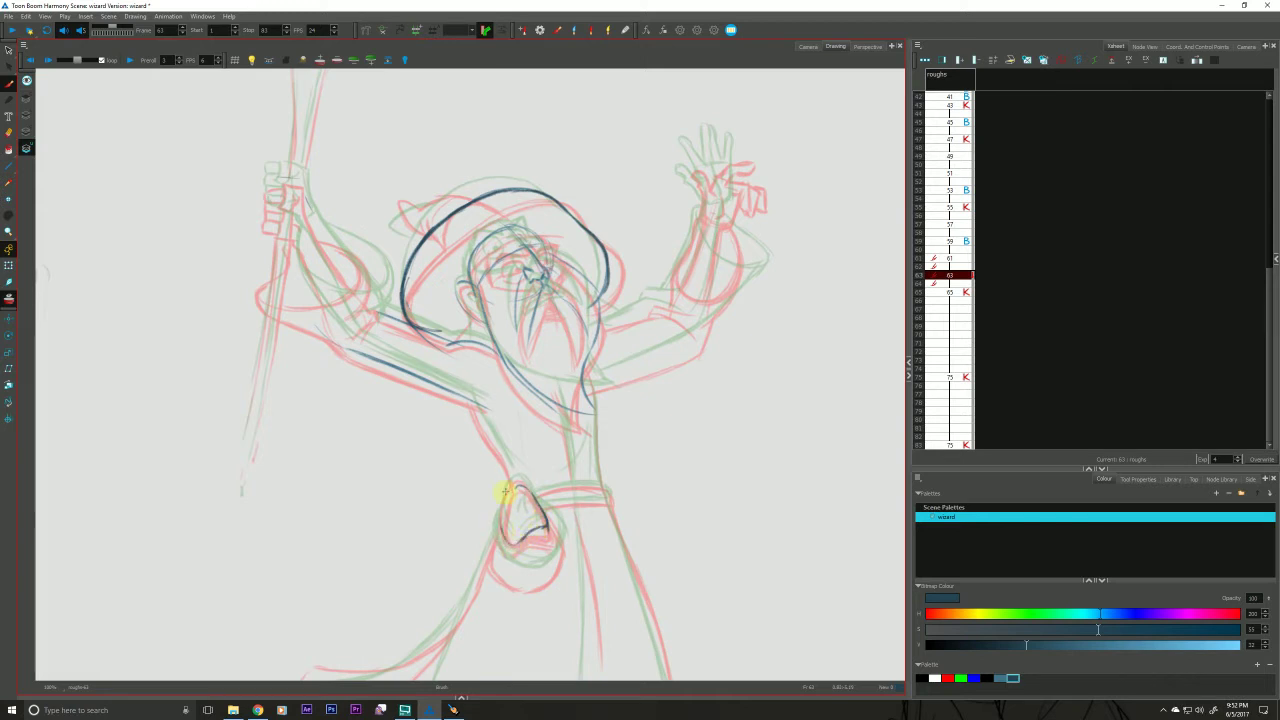
mouse_move(515, 487)
left_mouse_down()
mouse_move(503, 526)
mouse_move(516, 549)
mouse_move(502, 518)
mouse_move(510, 487)
mouse_move(536, 535)
mouse_move(503, 498)
mouse_move(509, 524)
mouse_move(544, 551)
mouse_move(536, 503)
mouse_move(565, 531)
left_mouse_up()
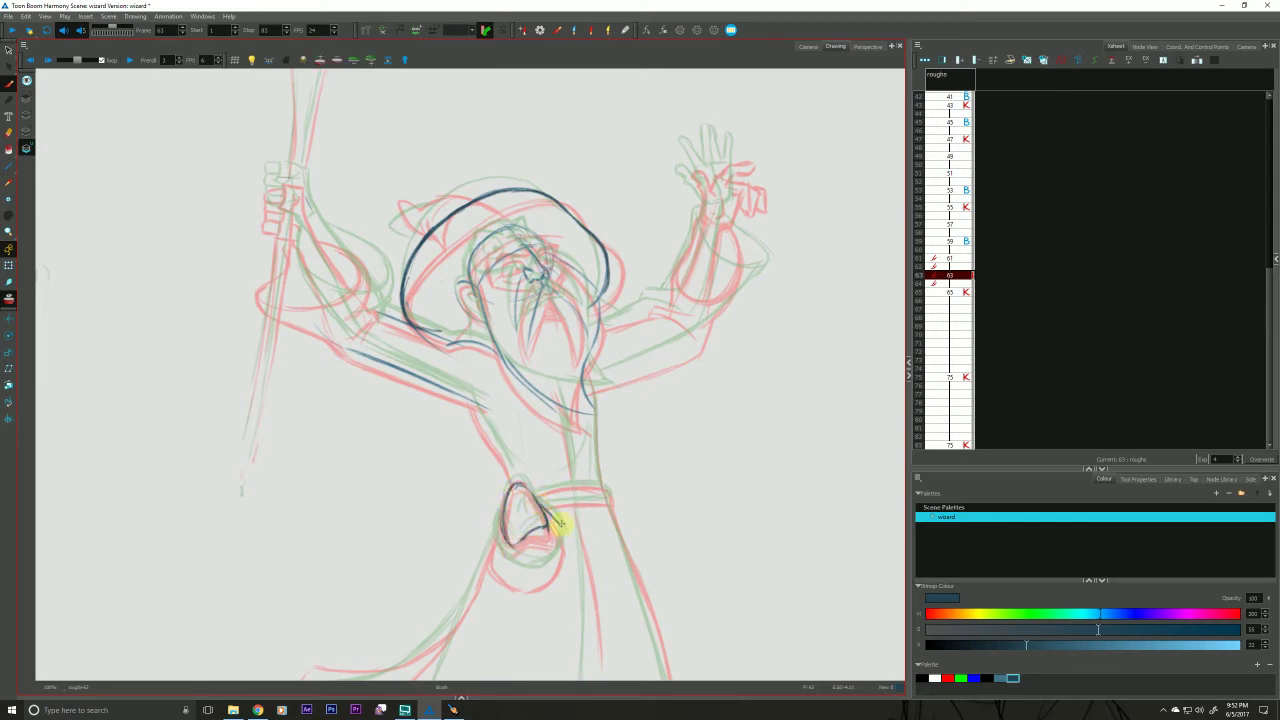
left_click_drag(536, 578, 491, 557)
left_click_drag(520, 488, 542, 524)
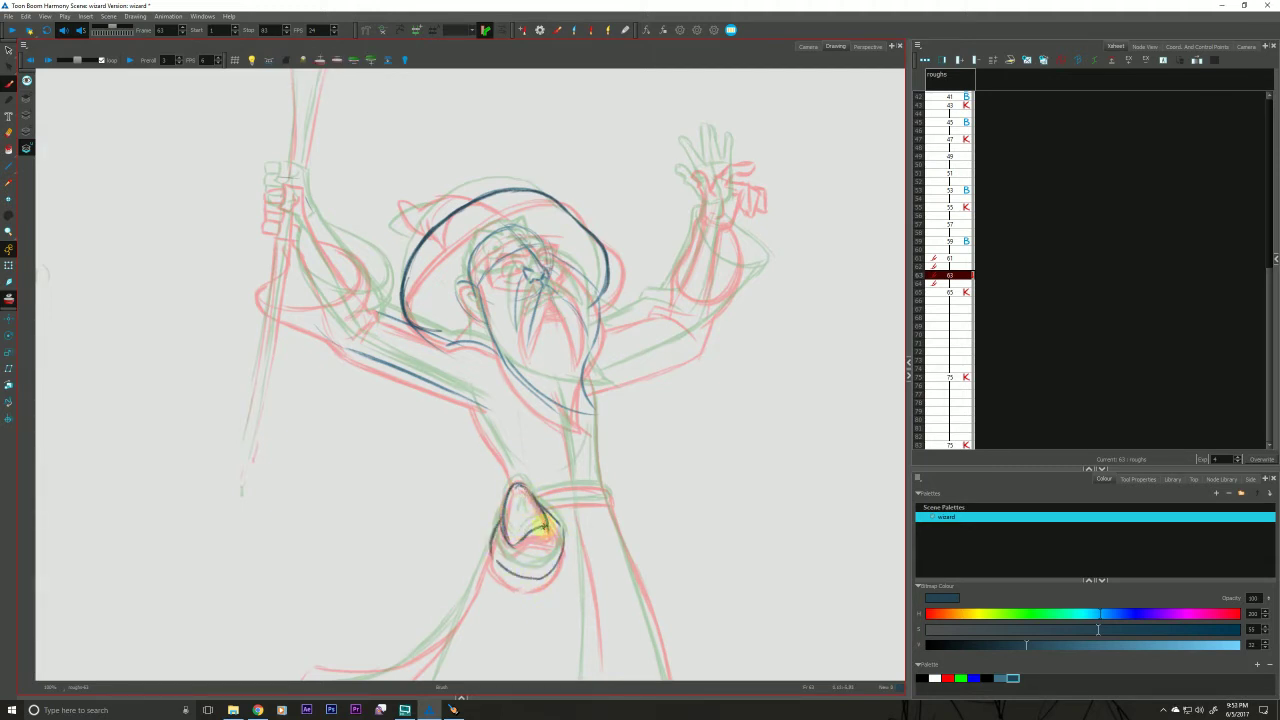
key("g")
key("f")
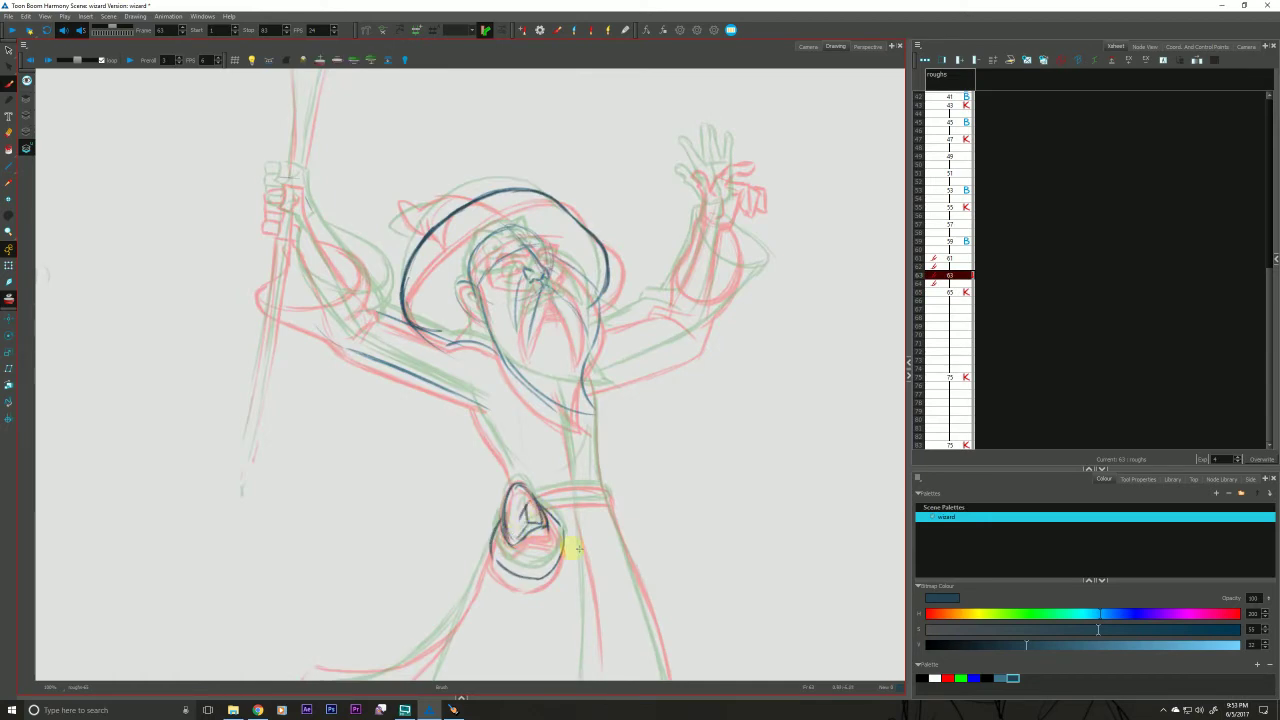
Compare with the preceding frame and extend the underside of the staff arm toward the elbow on drawing 63.
key("comma")
key("period")
key("comma")
key("period")
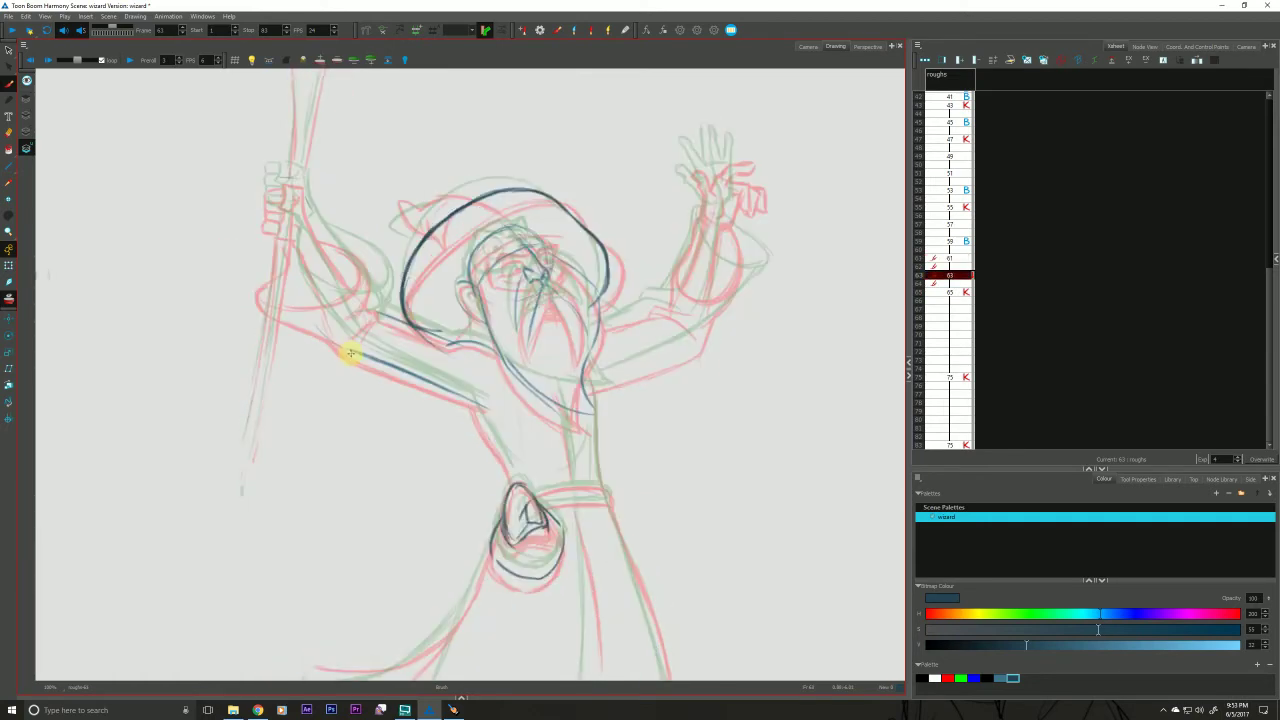
key("comma")
key("period")
key("comma")
key("period")
left_click_drag(358, 353, 346, 348)
key("comma")
key("period")
Draw both sides of the torso down to the belt and darken the staff arm's underside on drawing 63.
scroll(495, 450, "down", 2)
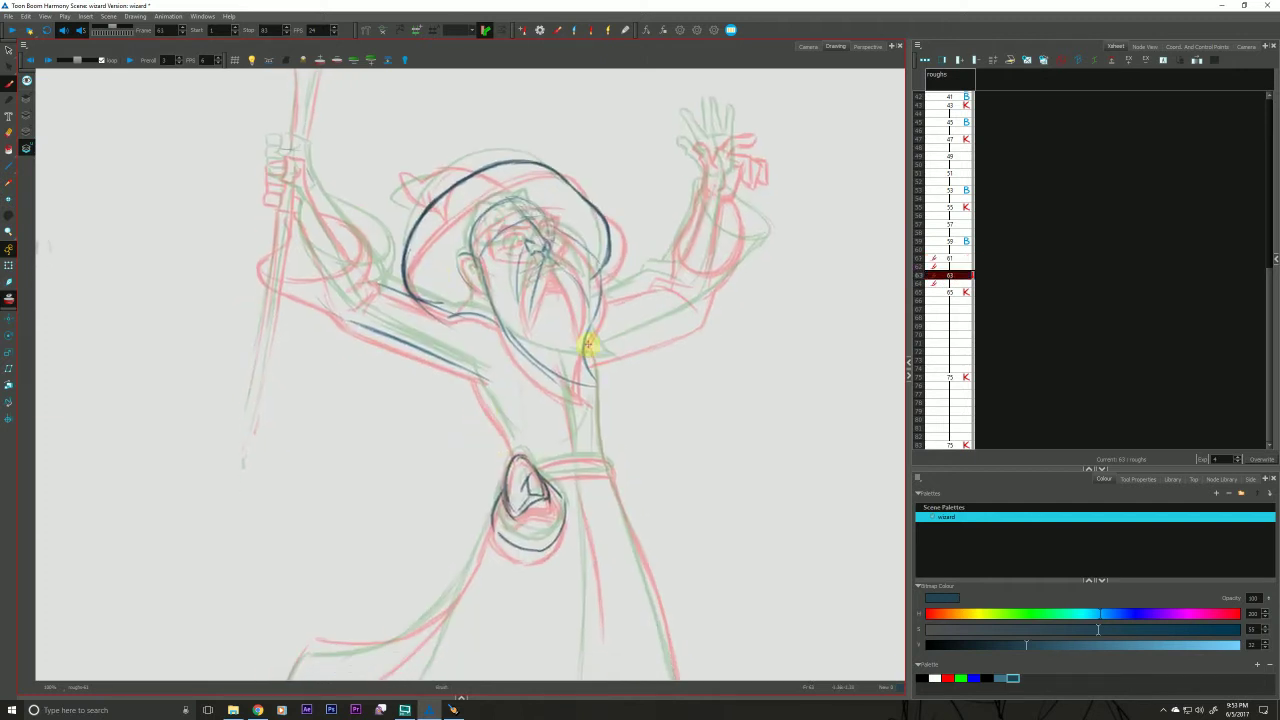
mouse_move(587, 344)
left_mouse_down()
mouse_move(603, 455)
mouse_move(590, 368)
left_mouse_up()
mouse_move(475, 376)
left_mouse_down()
mouse_move(516, 456)
mouse_move(462, 365)
mouse_move(490, 377)
mouse_move(331, 308)
mouse_move(388, 337)
mouse_move(330, 300)
left_mouse_up()
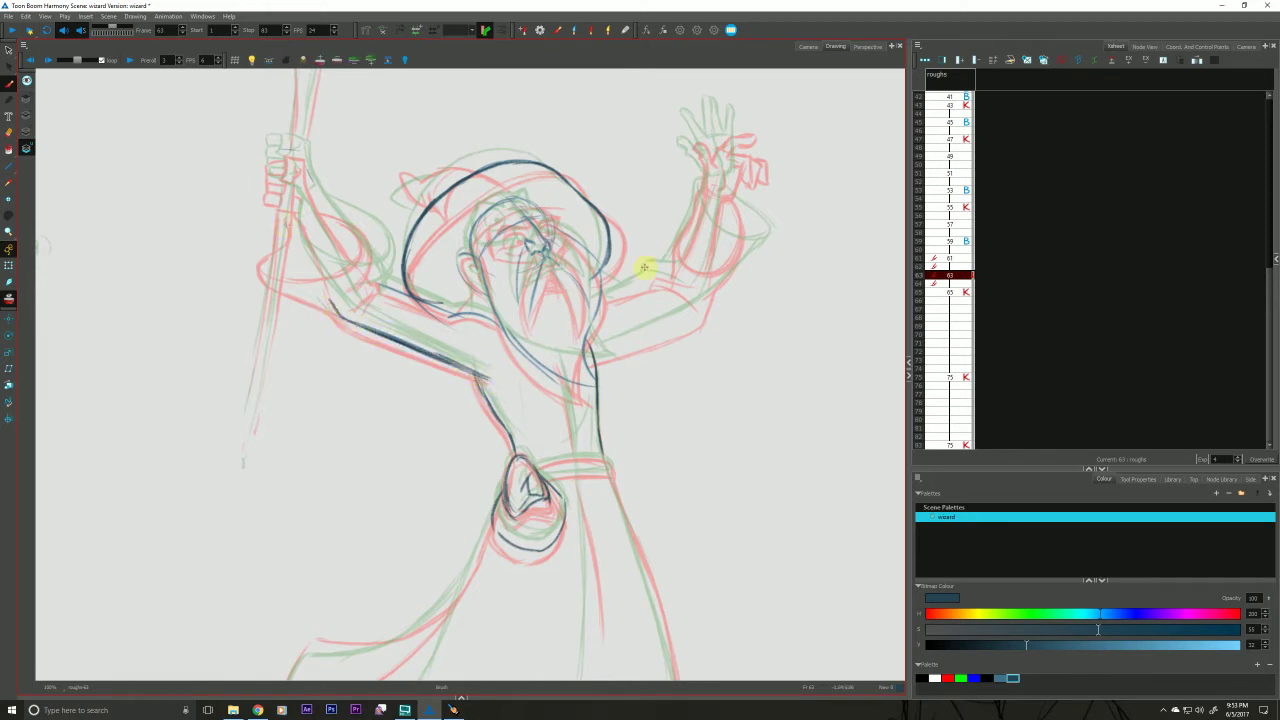
Draw the upper and lower edges of the free arm from the elbow to the body on drawing 63.
mouse_move(683, 288)
left_mouse_down()
mouse_move(692, 295)
mouse_move(604, 297)
left_mouse_up()
mouse_move(716, 280)
left_mouse_down()
mouse_move(677, 330)
mouse_move(704, 299)
mouse_move(681, 324)
mouse_move(702, 307)
mouse_move(591, 354)
left_mouse_up()
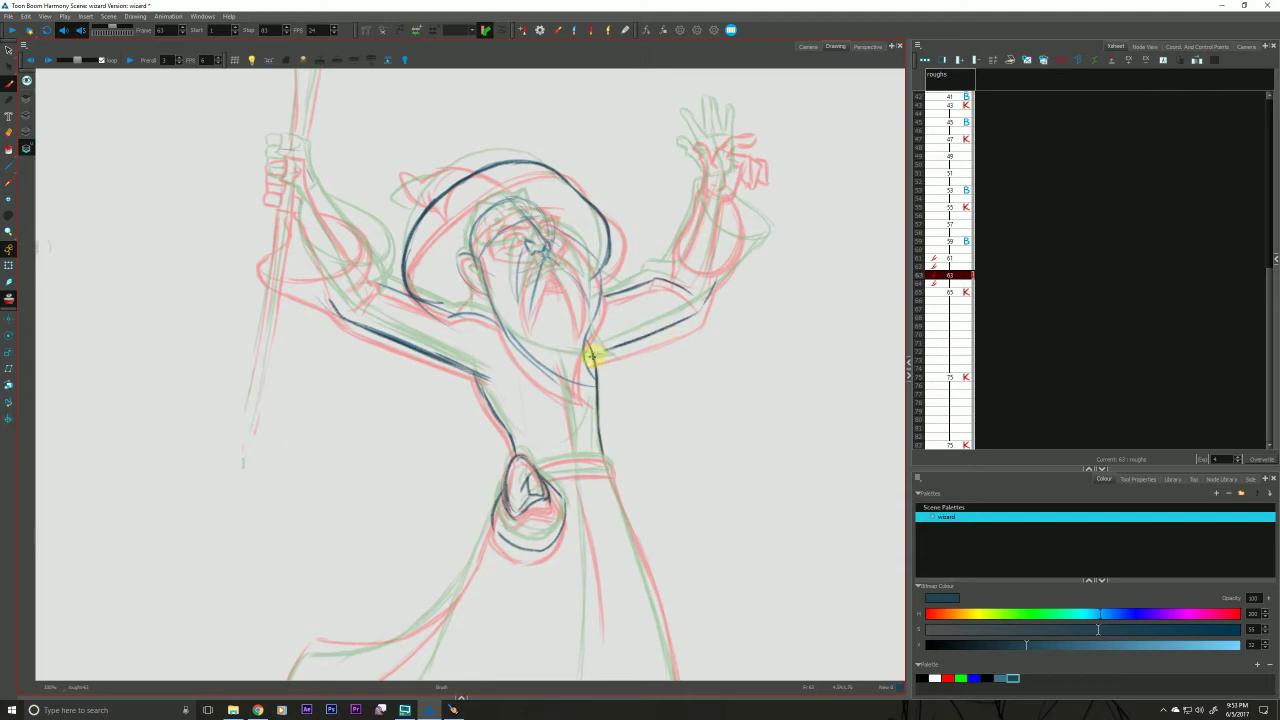
key("f")
key("g")
Draw the robe's chest opening, the belt, and the skirt's front edge and centre fold on drawing 63.
left_click_drag(569, 237, 519, 361)
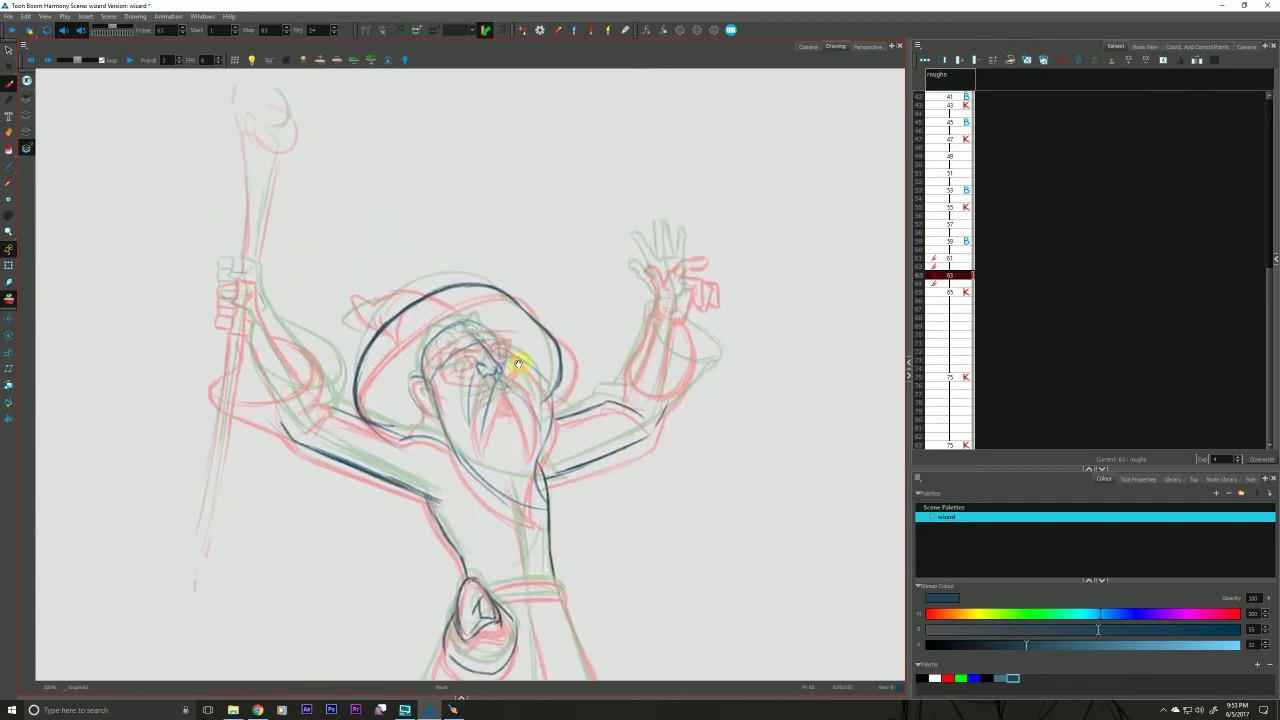
key("f")
key("g")
key("f")
key("g")
left_click_drag(334, 494, 414, 257)
mouse_move(531, 279)
left_mouse_down()
mouse_move(543, 360)
mouse_move(580, 362)
mouse_move(508, 375)
mouse_move(577, 372)
mouse_move(637, 557)
mouse_move(645, 648)
left_mouse_up()
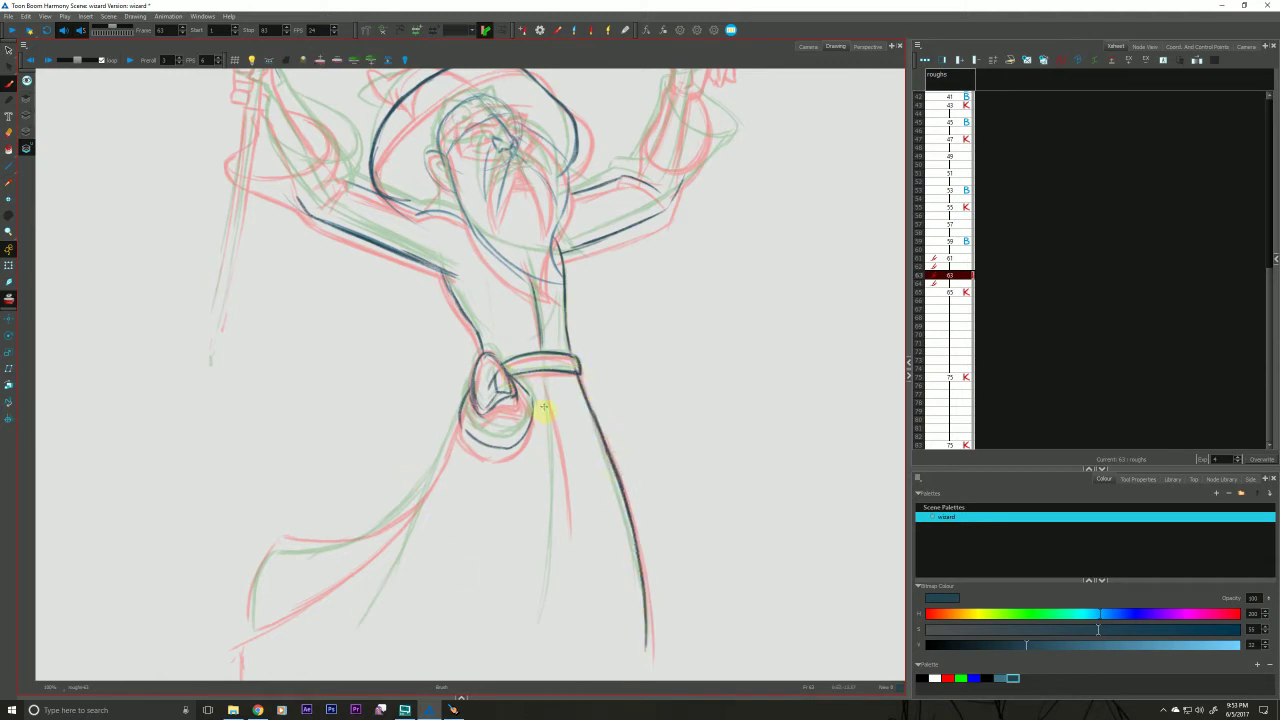
left_click_drag(551, 410, 565, 522)
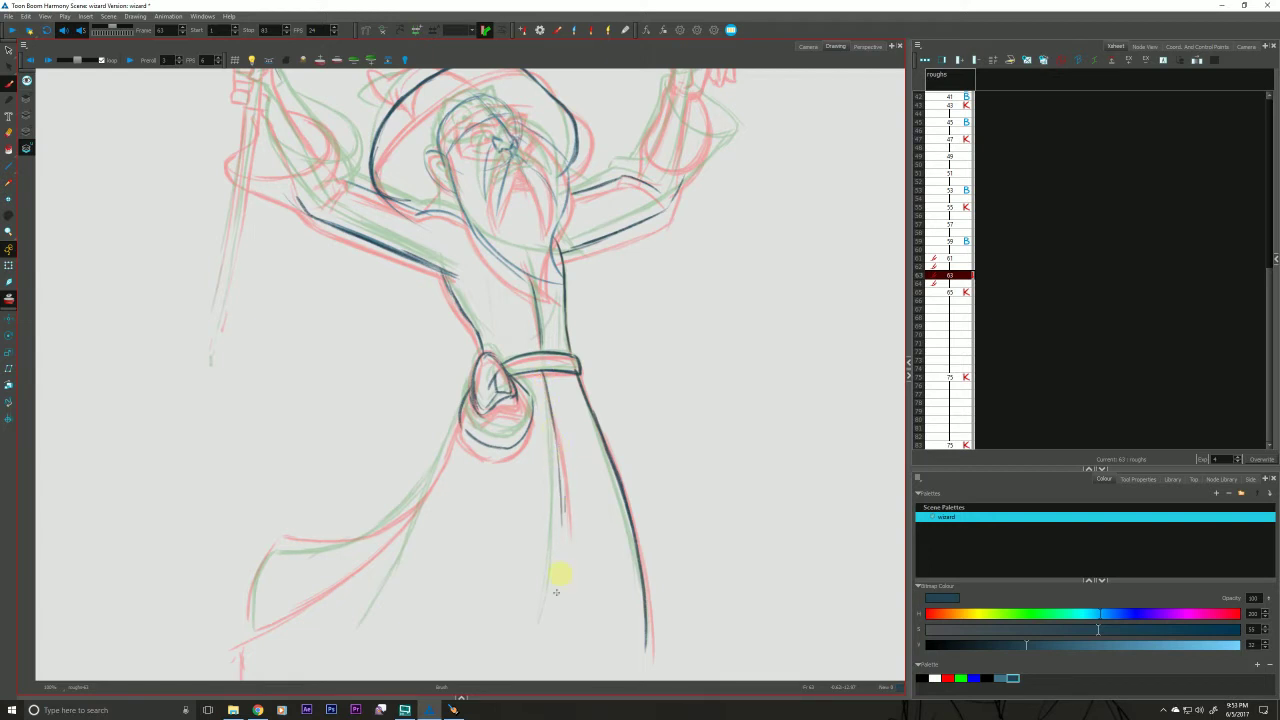
Check drawing 65 and draw the skirt's back leg line and the trailing back edge with its hem on drawing 63.
left_click_drag(466, 402, 446, 457)
key("g")
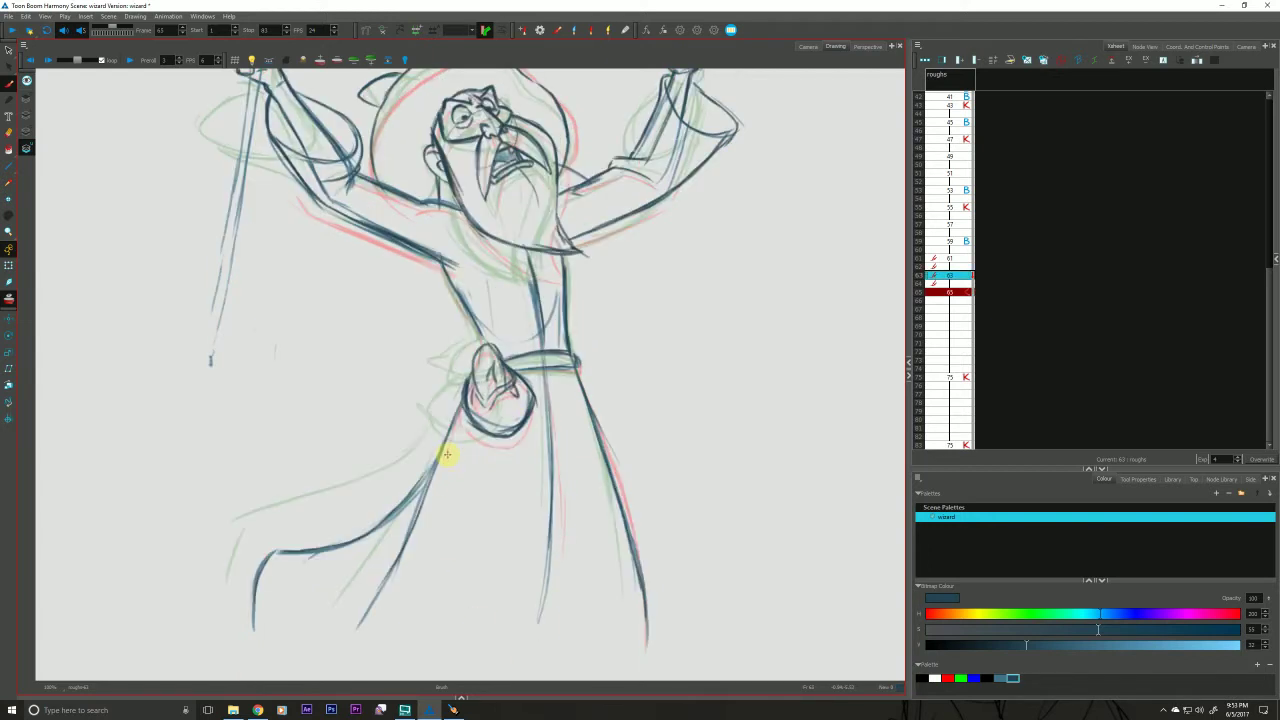
key("f")
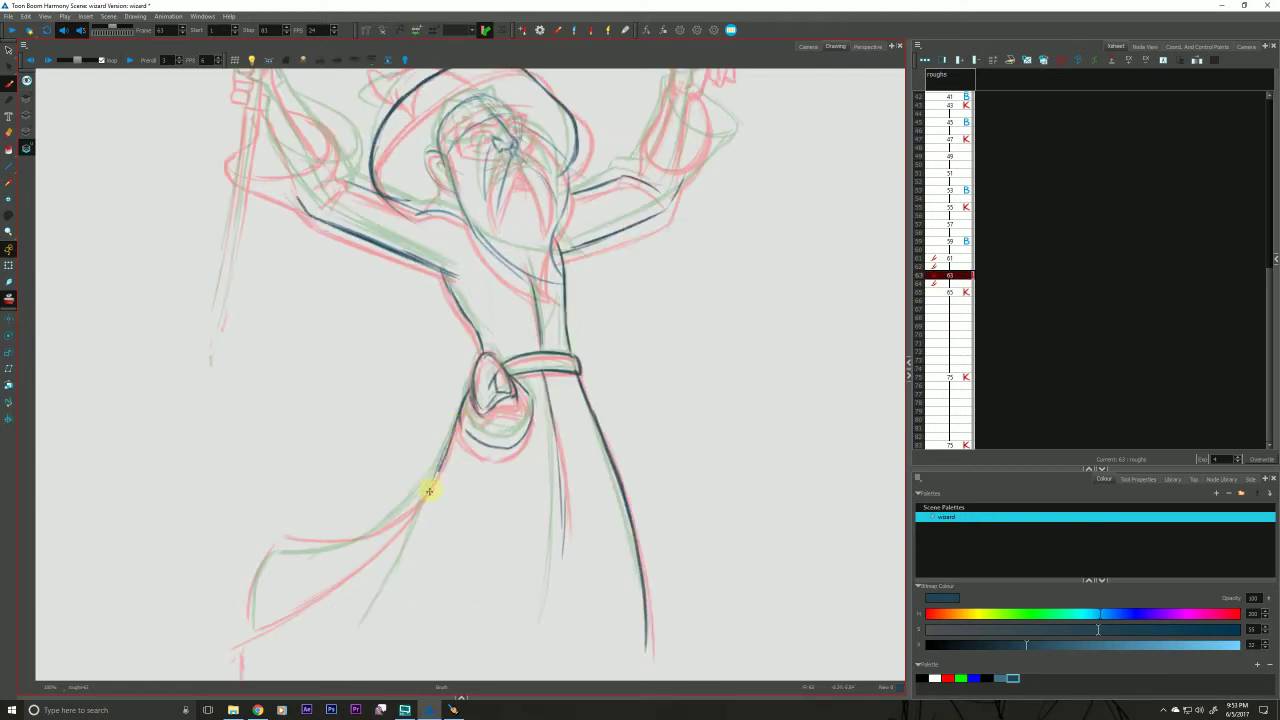
left_click_drag(423, 491, 392, 564)
mouse_move(331, 640)
left_mouse_down()
mouse_move(387, 572)
mouse_move(458, 415)
left_mouse_up()
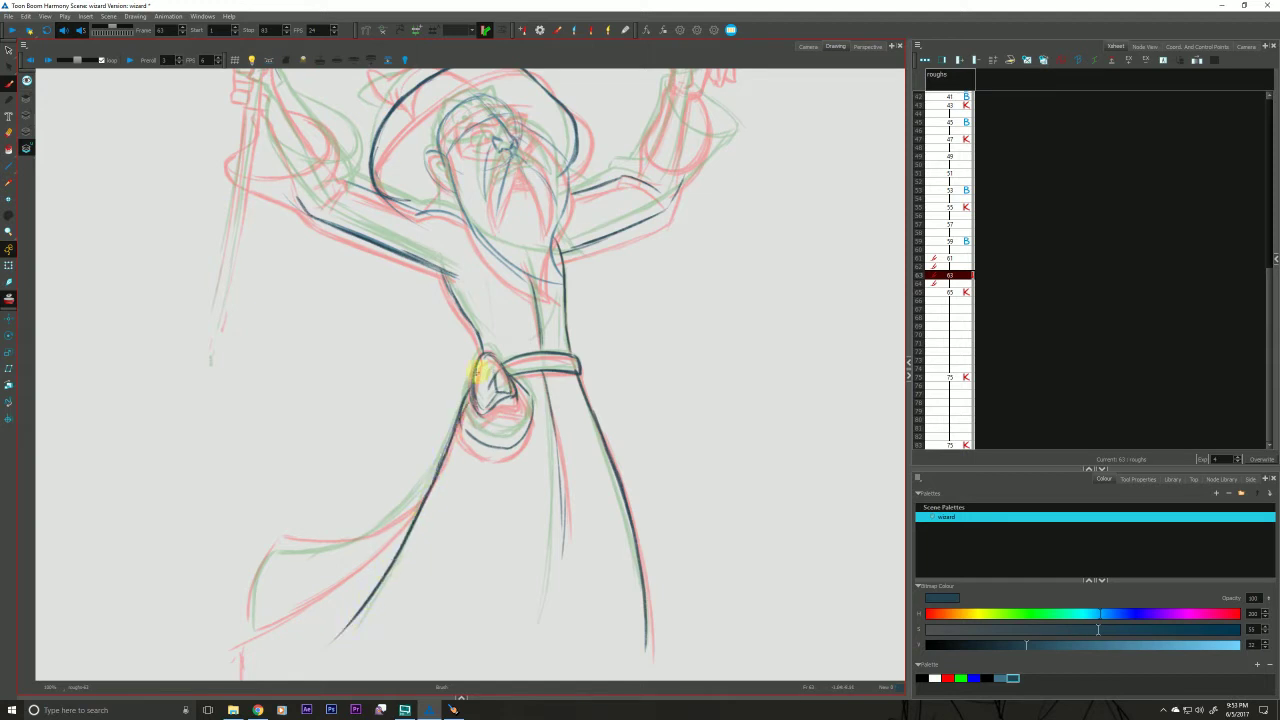
mouse_move(440, 462)
left_mouse_down()
mouse_move(387, 523)
mouse_move(282, 550)
left_mouse_up()
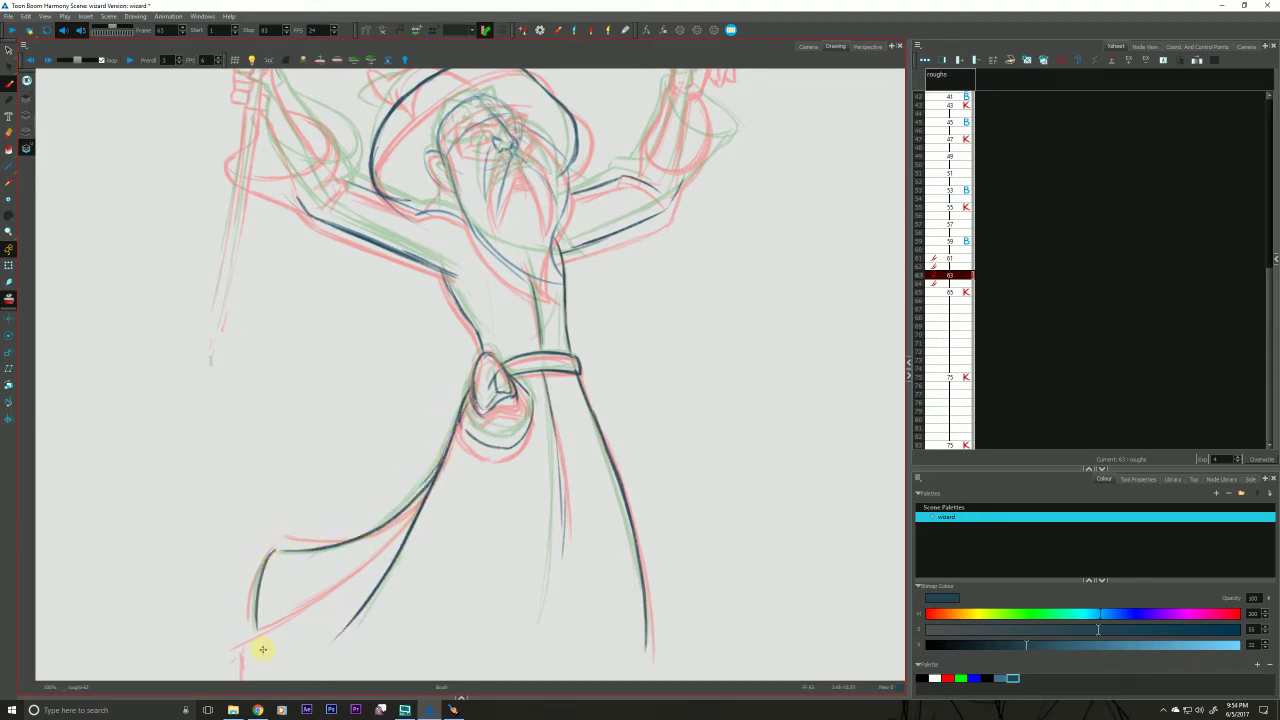
mouse_move(263, 651)
left_mouse_down()
mouse_move(273, 549)
mouse_move(306, 548)
mouse_move(413, 497)
mouse_move(448, 442)
mouse_move(362, 536)
left_mouse_up()
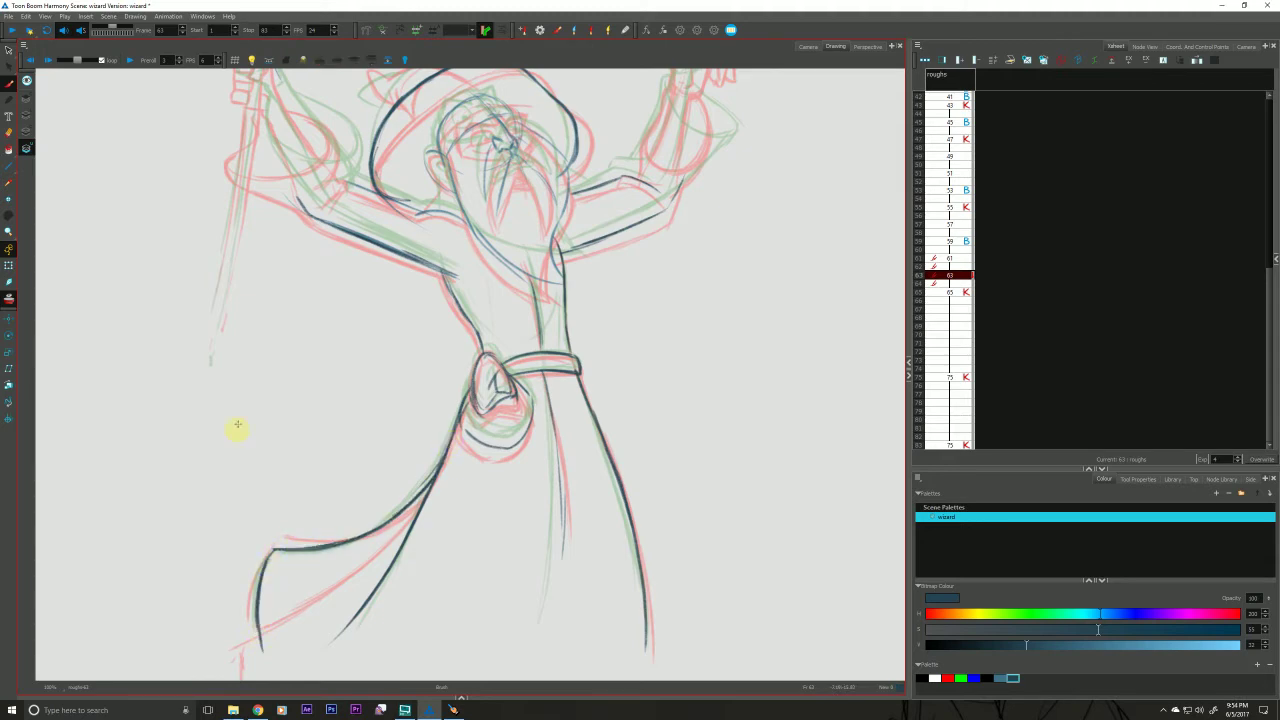
Draw the short curve running from the ear down to the hat brim beside the neck on drawing 63.
key("f")
key("g")
left_click_drag(446, 319, 468, 409)
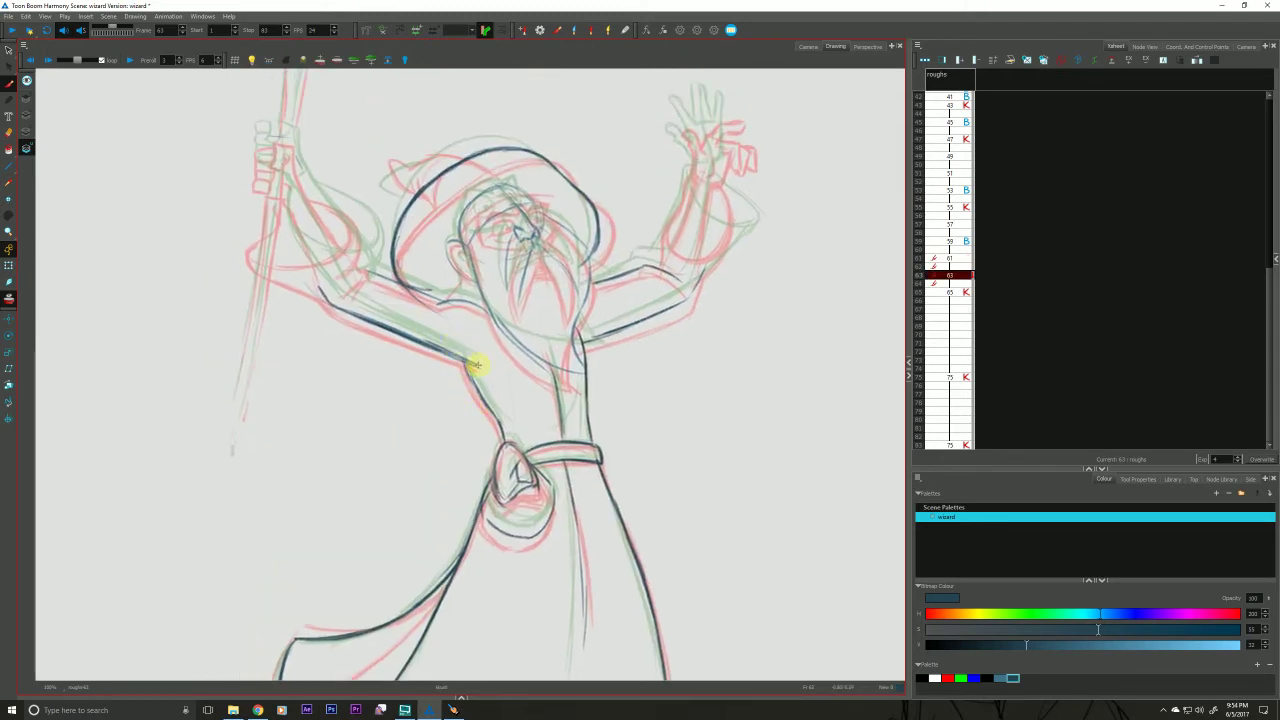
left_click_drag(461, 267, 442, 301)
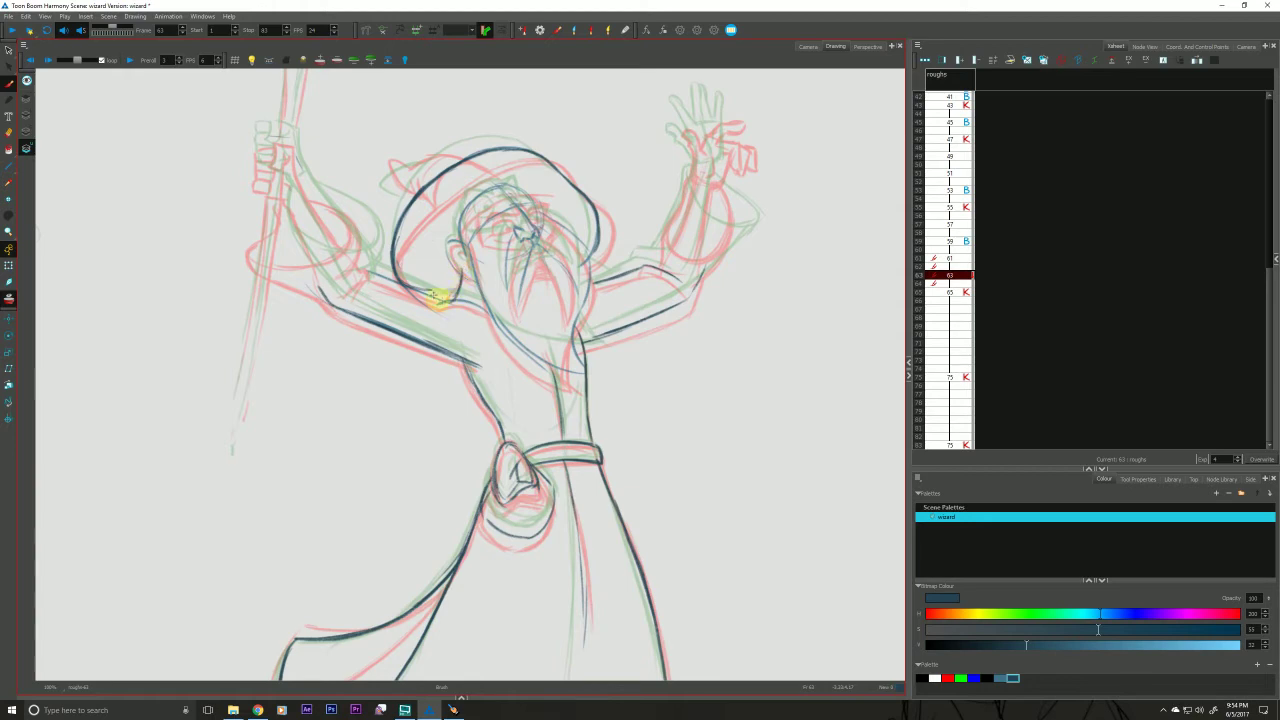
key("f")
key("g")
left_click_drag(261, 212, 279, 297)
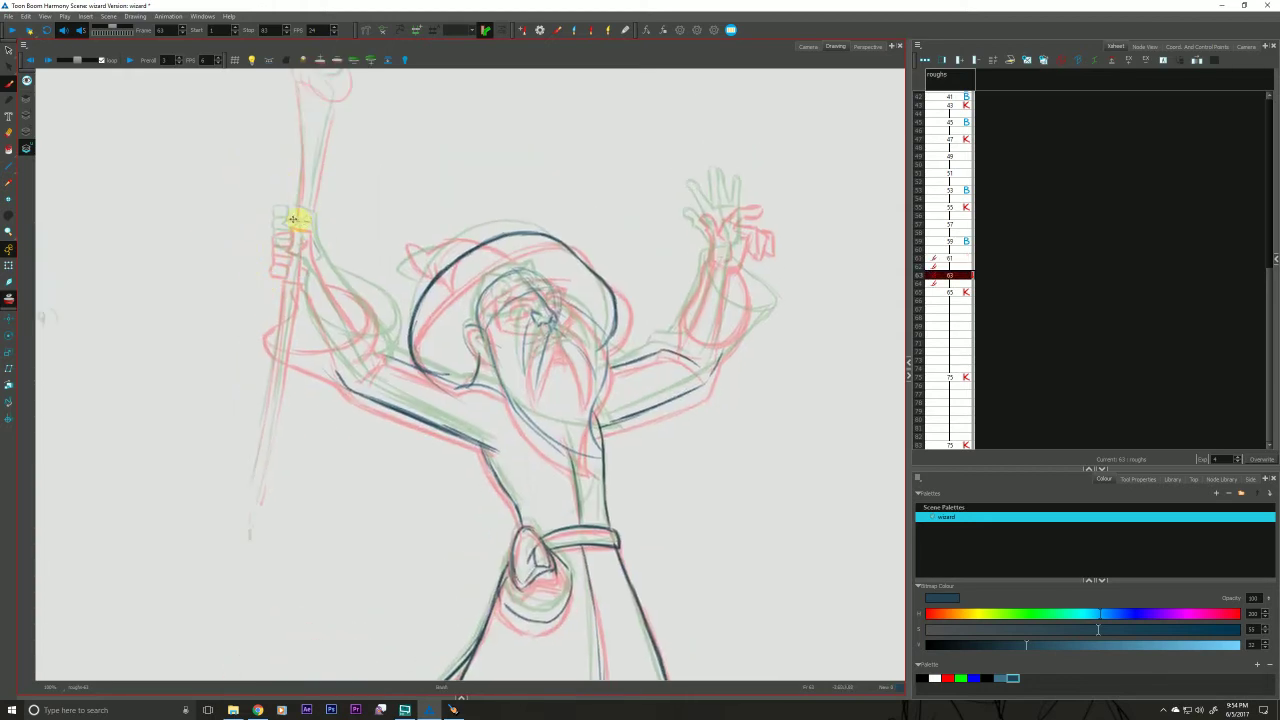
Draw the fist gripping the staff and its wrist on drawing 63, adjusting the hand's placement with the Cutter tool.
mouse_move(275, 222)
left_mouse_down()
mouse_move(296, 263)
mouse_move(315, 225)
mouse_move(310, 240)
mouse_move(249, 245)
left_mouse_up()
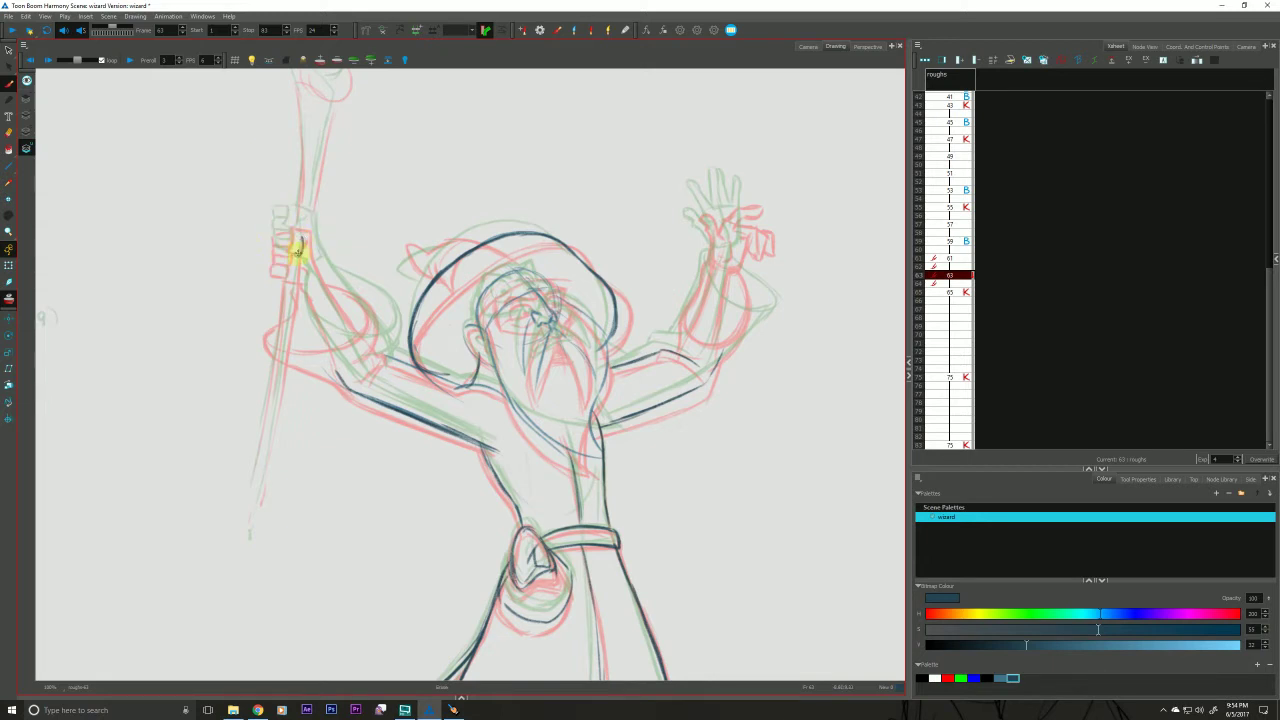
mouse_move(293, 250)
left_mouse_down()
mouse_move(313, 232)
mouse_move(277, 250)
mouse_move(286, 271)
mouse_move(277, 266)
mouse_move(304, 266)
mouse_move(295, 246)
left_mouse_up()
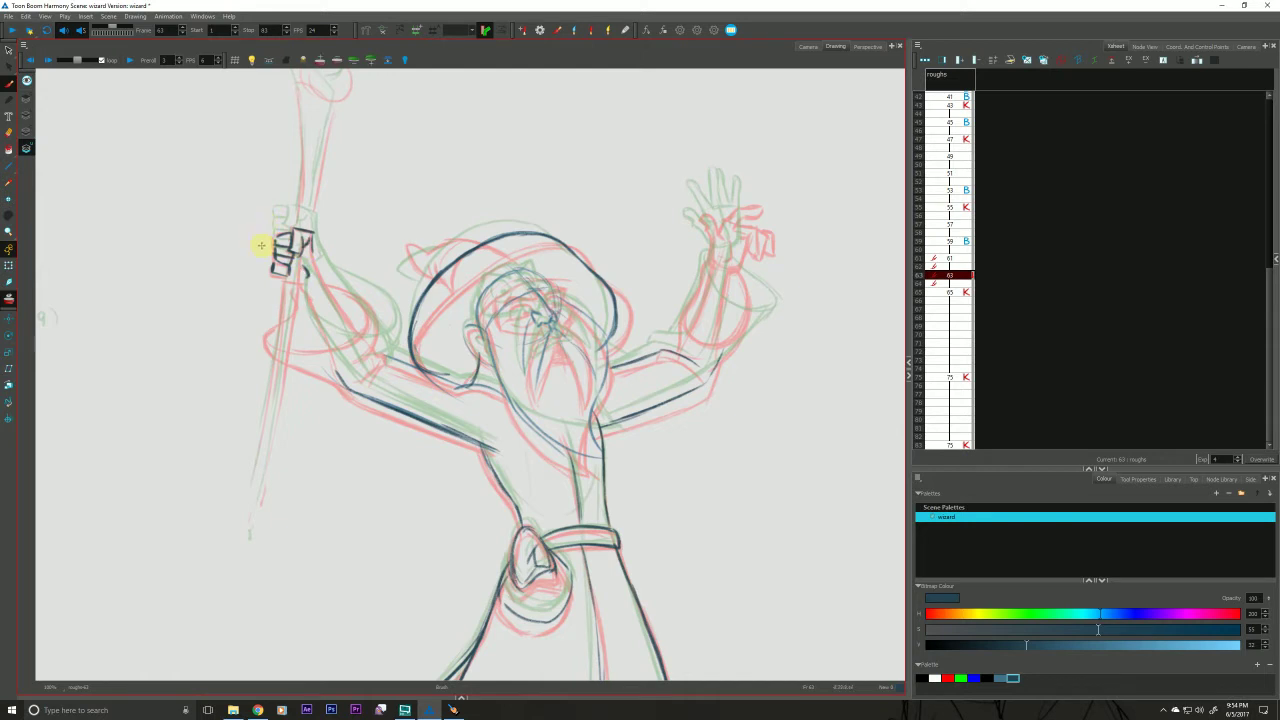
key("alt+t")
mouse_move(258, 198)
left_mouse_down()
mouse_move(296, 296)
mouse_move(238, 234)
mouse_move(277, 236)
left_mouse_up()
key("alt+b")
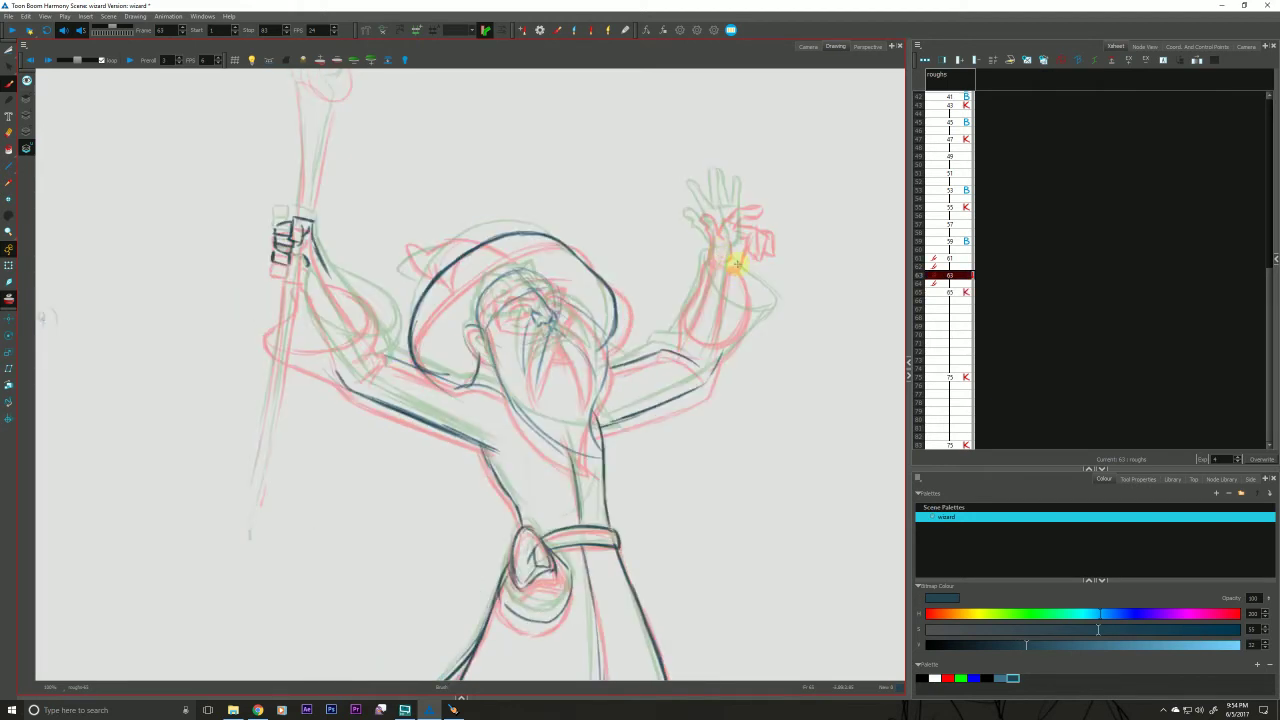
Switch to the lighter blue swatch and rough in the free hand's wrist and thumb side on drawing 63.
left_click(1000, 680)
left_click(724, 252)
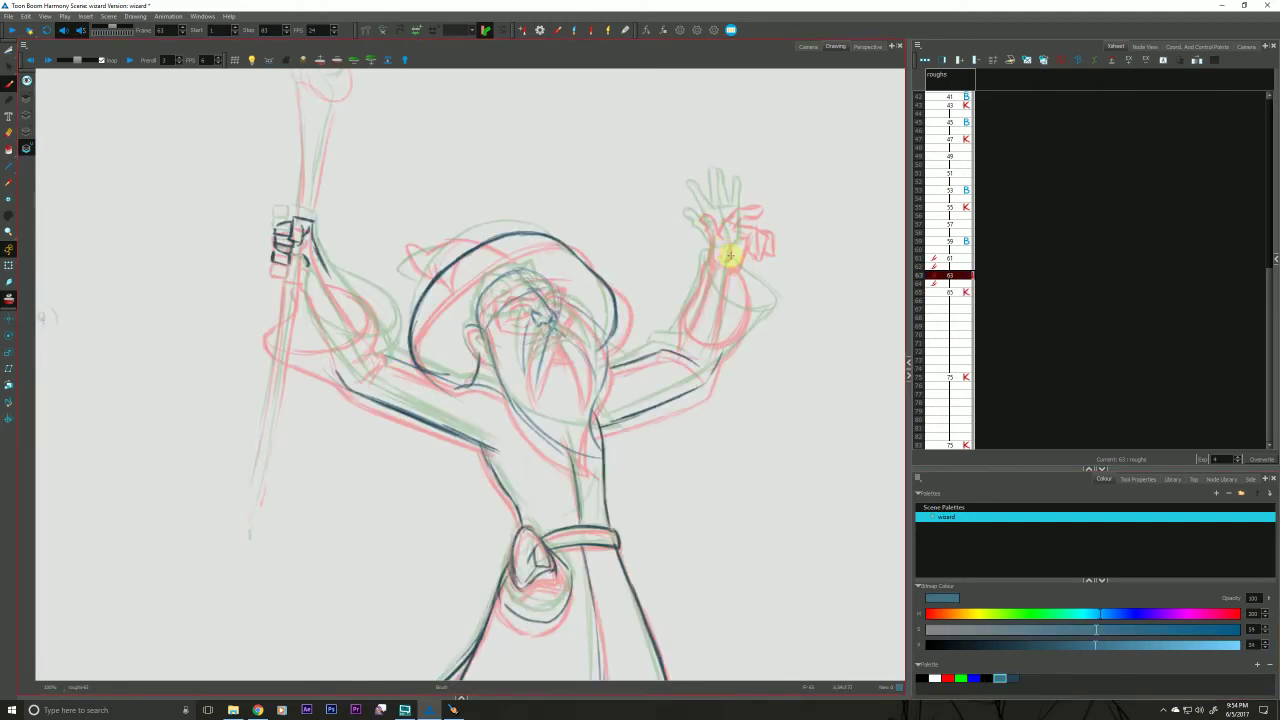
mouse_move(719, 255)
left_mouse_down()
mouse_move(723, 224)
mouse_move(713, 216)
mouse_move(709, 259)
left_mouse_up()
key("g")
key("f")
key("g")
key("f")
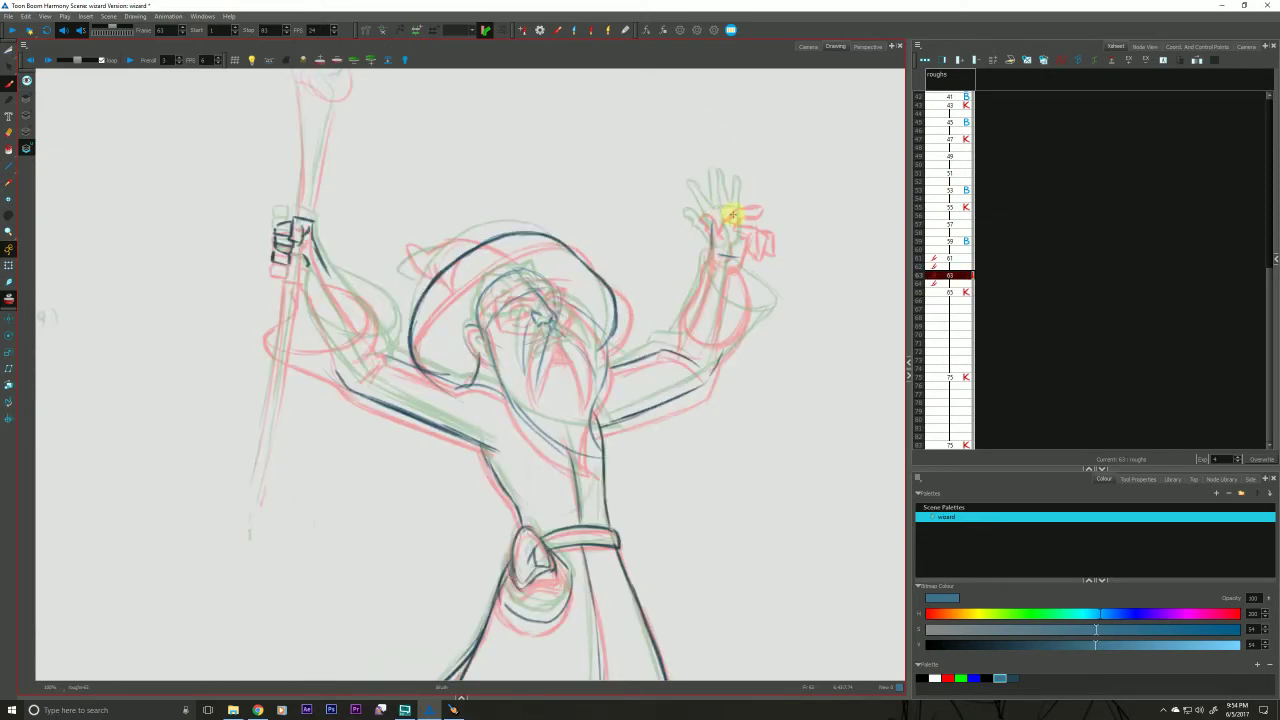
Draw the free hand's palm and its first raised finger on drawing 63, comparing with the neighbouring drawings.
mouse_move(715, 214)
left_mouse_down()
mouse_move(745, 228)
mouse_move(749, 216)
mouse_move(743, 247)
mouse_move(717, 249)
mouse_move(720, 207)
mouse_move(712, 238)
mouse_move(731, 256)
left_mouse_up()
key("g")
key("f")
key("f")
key("g")
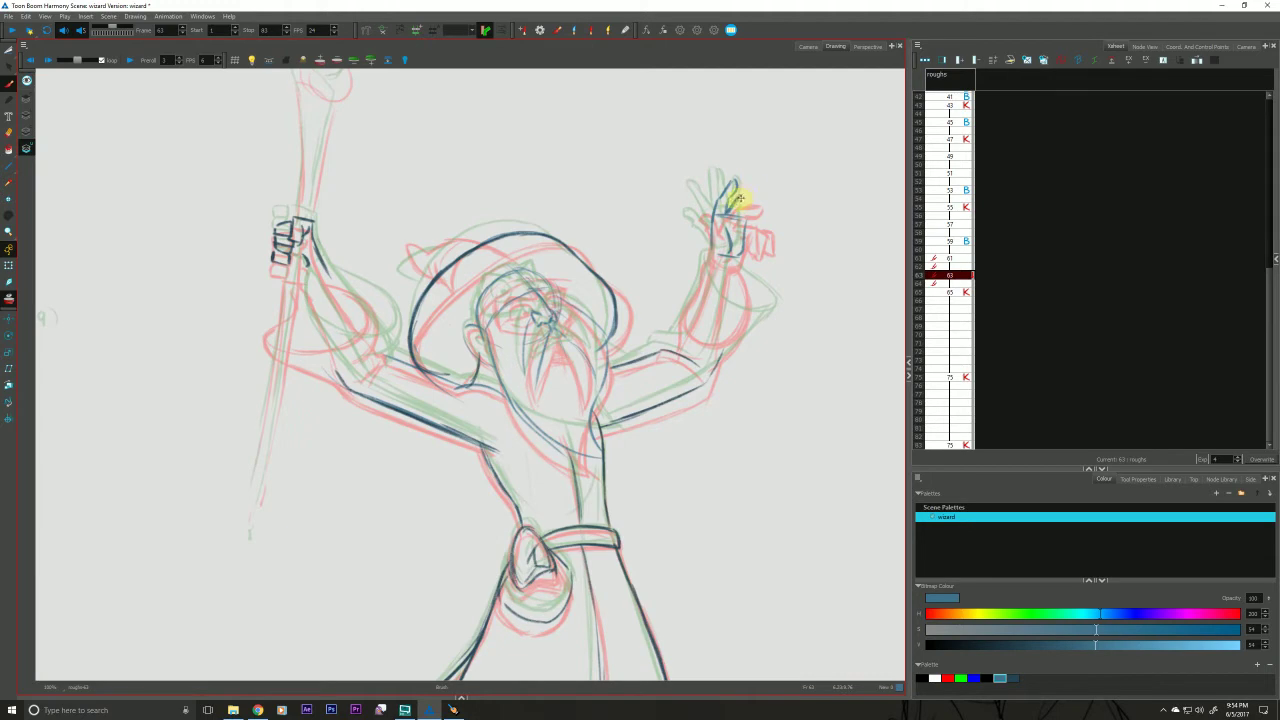
Add the free hand's next finger and the thumb on drawing 63, using drawing 61 as reference.
left_click_drag(752, 200, 726, 223)
key("f")
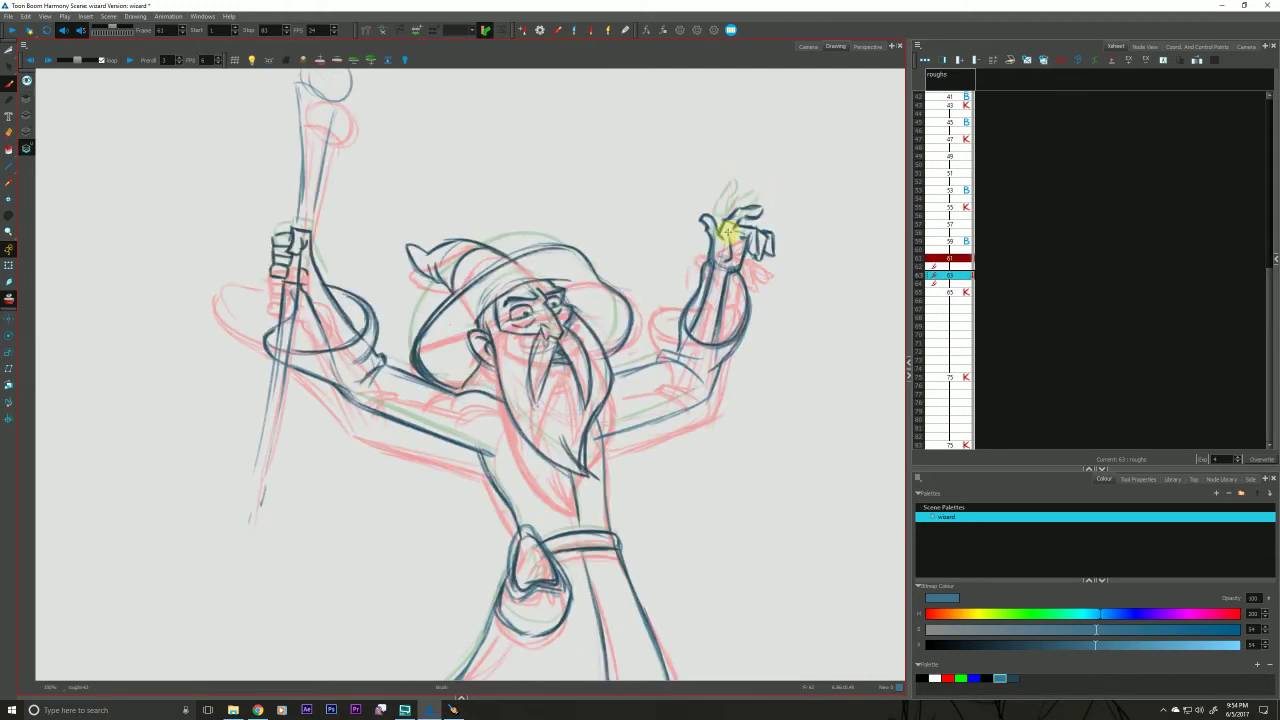
key("g")
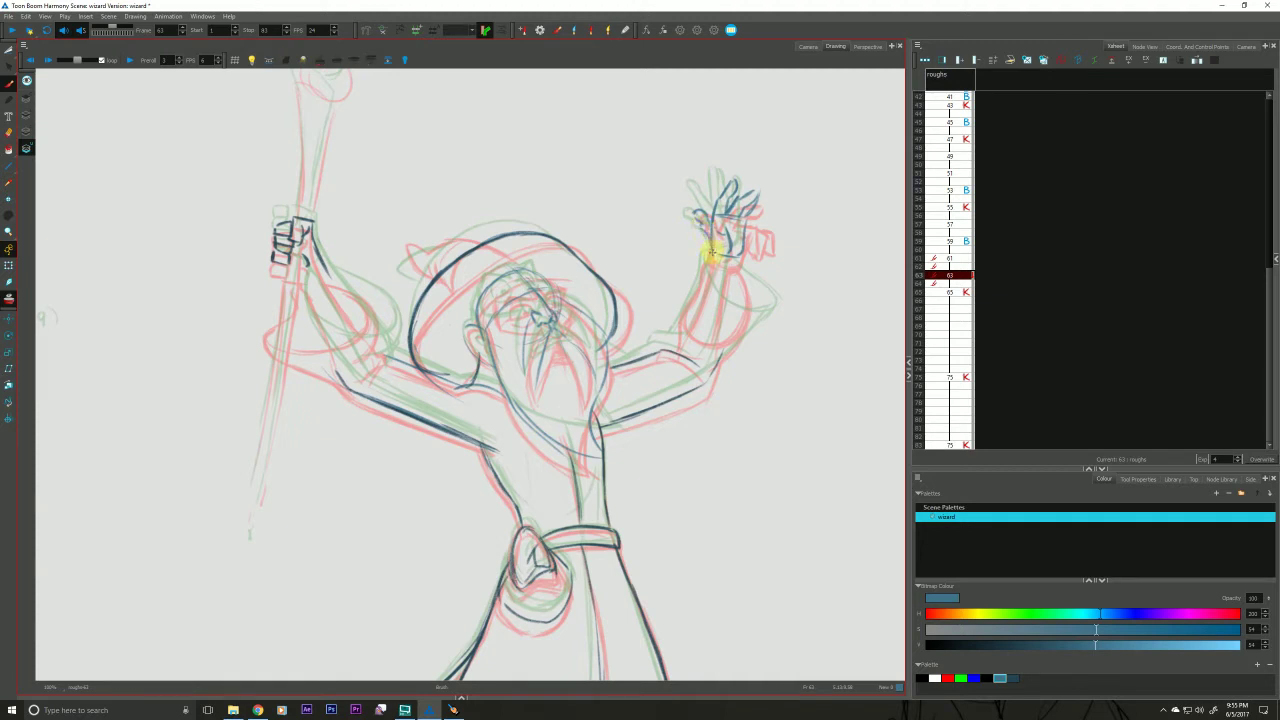
key("g")
key("f")
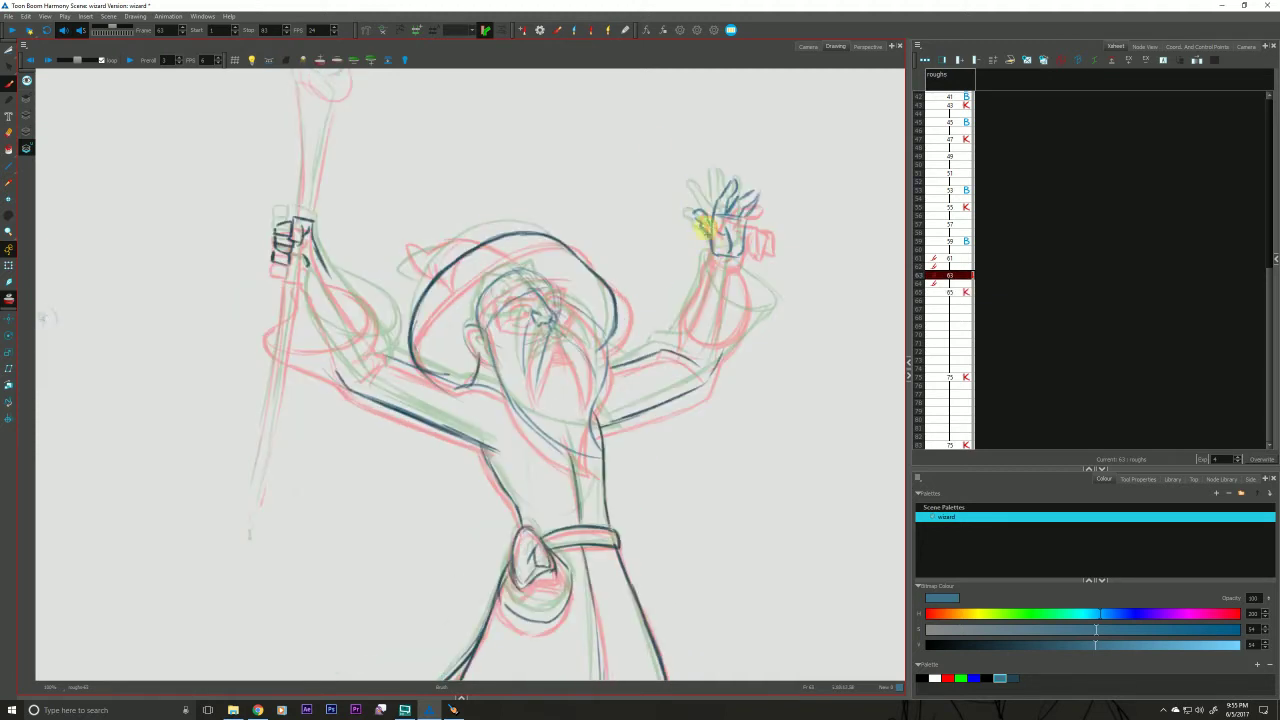
Draw the free arm's forearm line down from the wrist on drawing 63 and compare it with the adjacent drawings.
left_click_drag(726, 264, 722, 312)
key("f")
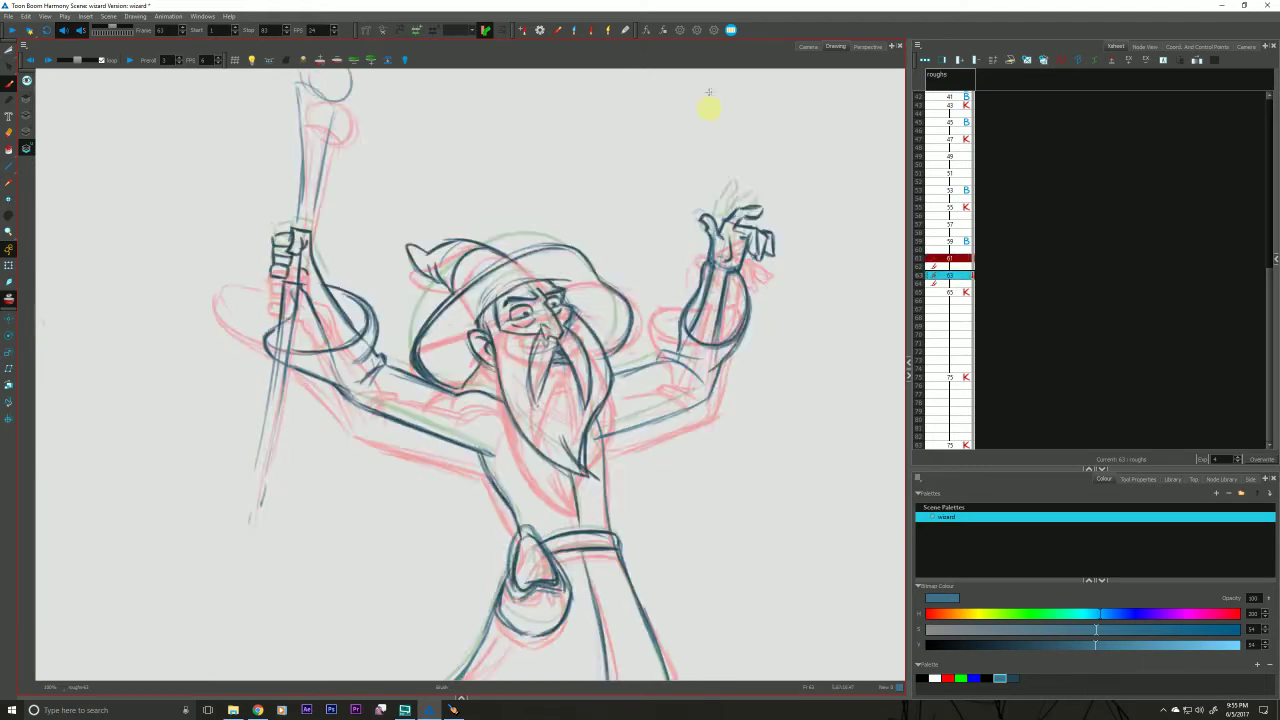
key("g")
key("g")
key("f")
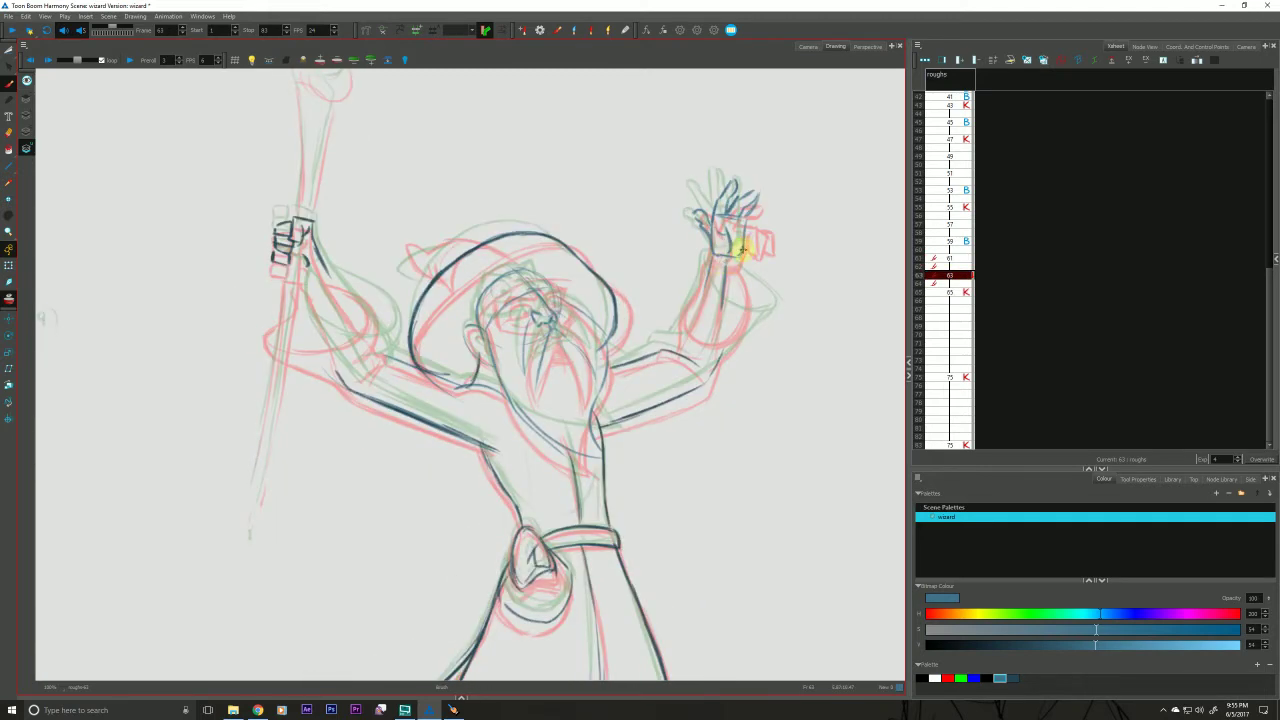
key("period")
key("comma")
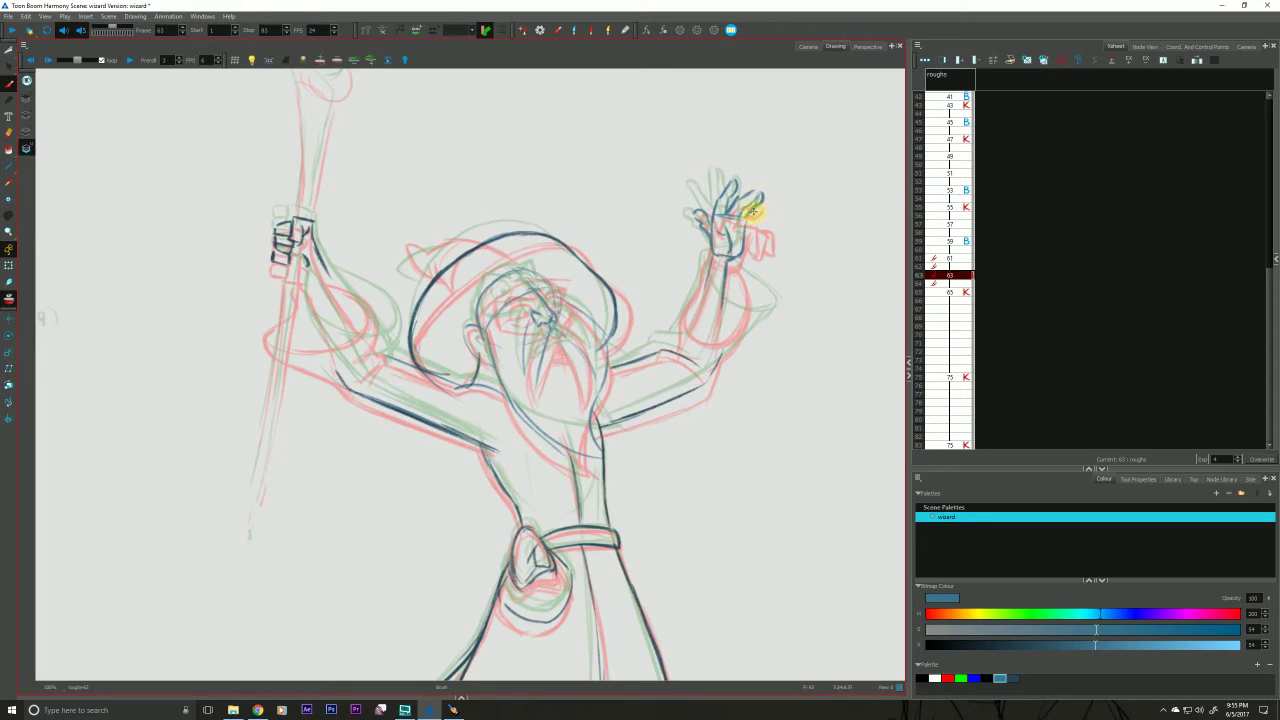
Draw the free hand's outermost finger on drawing 63 and check its spacing against the neighbouring drawings.
key("g")
key("f")
left_click_drag(759, 213, 774, 222)
key("f")
key("g")
key("g")
key("f")
key("f")
key("g")
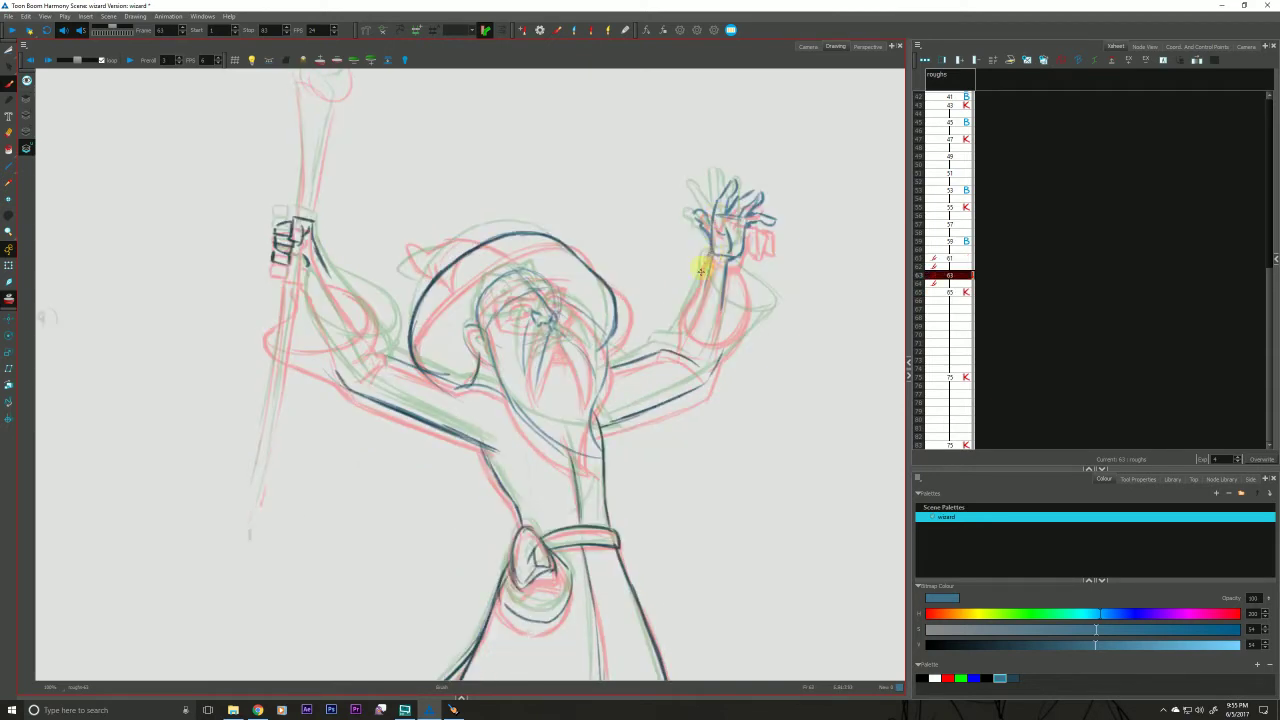
Draw the free arm's inner forearm edge, hanging sleeve cuff and elbow on drawing 63.
mouse_move(703, 265)
left_mouse_down()
mouse_move(735, 335)
mouse_move(755, 321)
mouse_move(750, 286)
mouse_move(723, 258)
mouse_move(756, 291)
mouse_move(732, 288)
mouse_move(752, 283)
mouse_move(745, 338)
mouse_move(711, 318)
mouse_move(705, 256)
mouse_move(647, 341)
left_mouse_up()
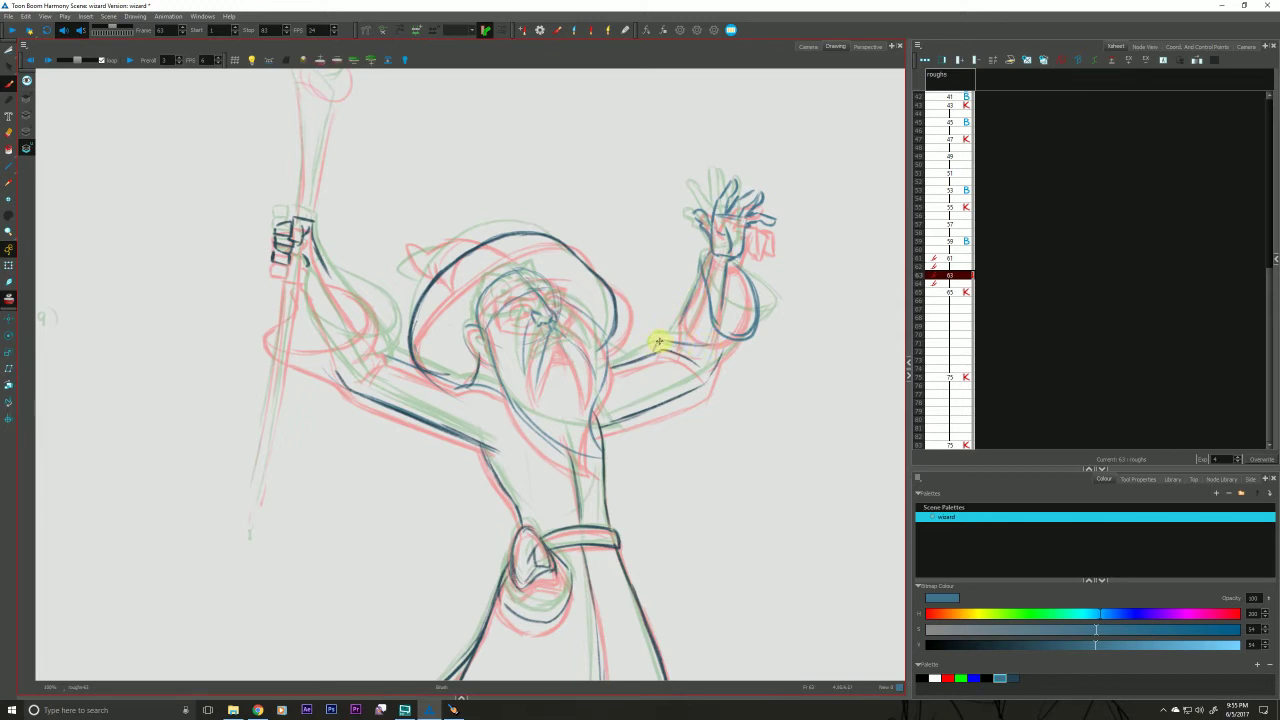
left_click_drag(743, 341, 704, 389)
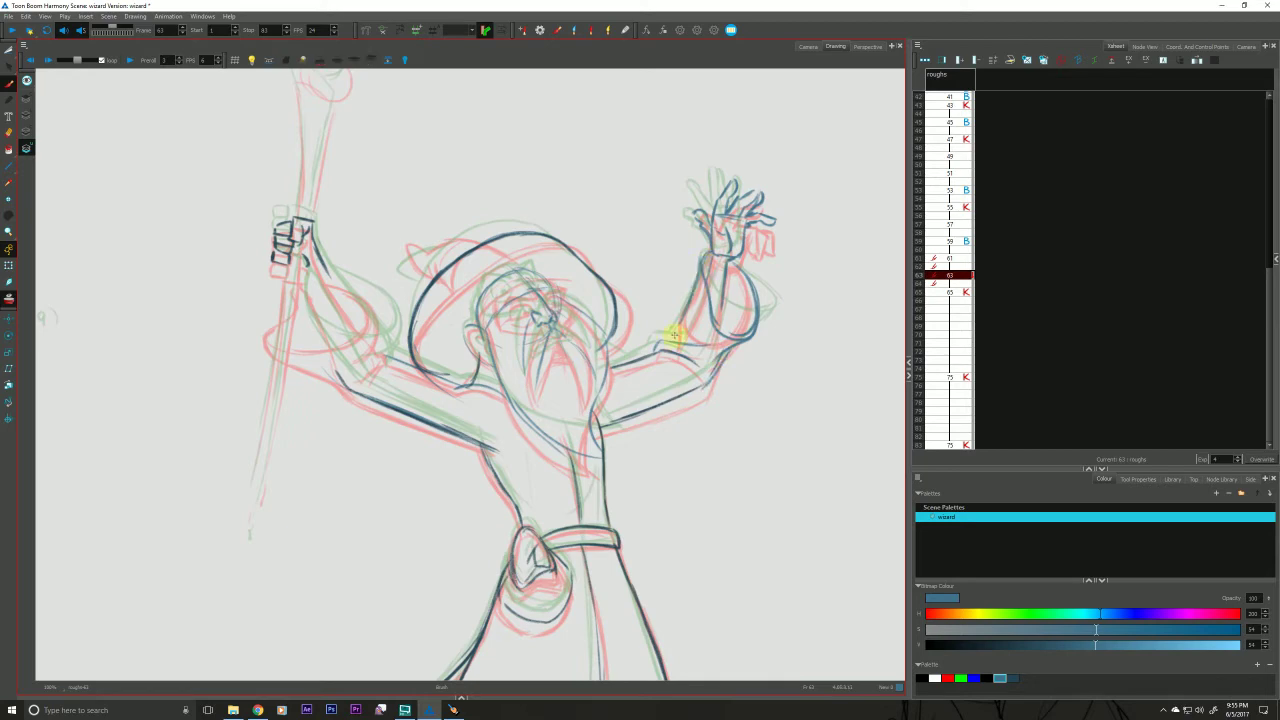
key("g")
key("f")
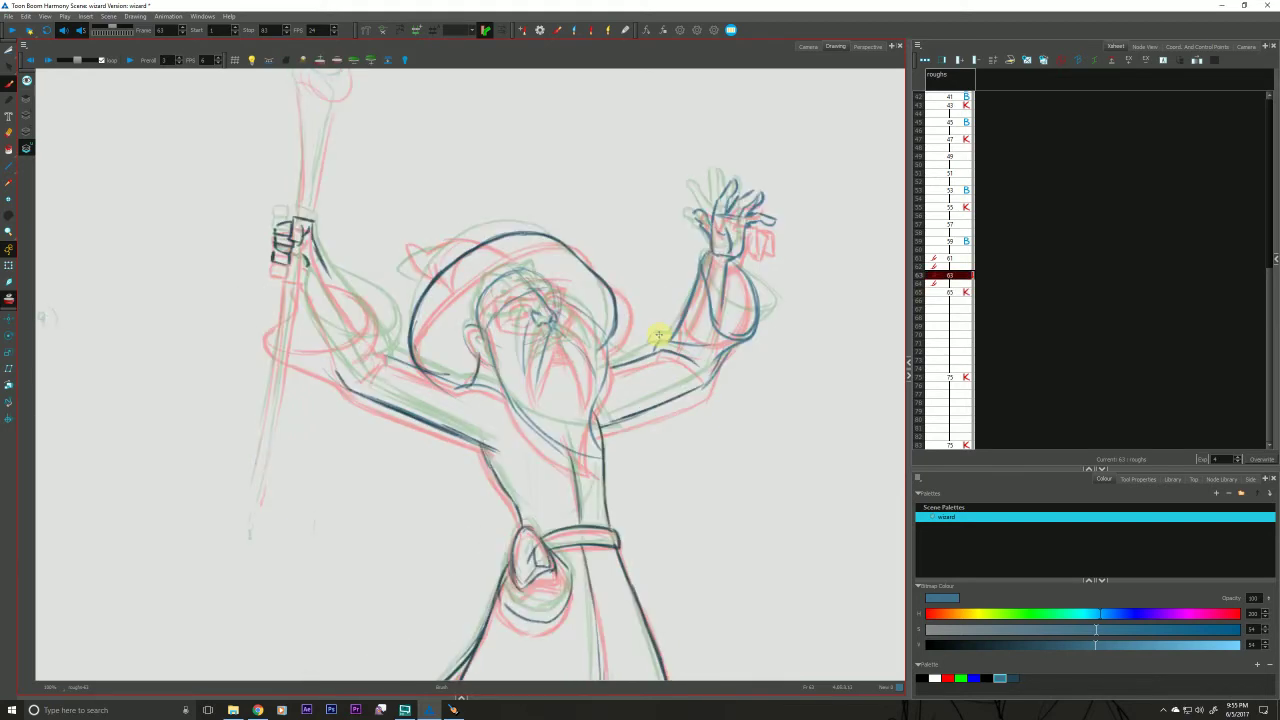
Flip between drawing 63 and key 65 to check the free arm and hand's movement.
key("f")
key("g")
key("period")
key("comma")
key("period")
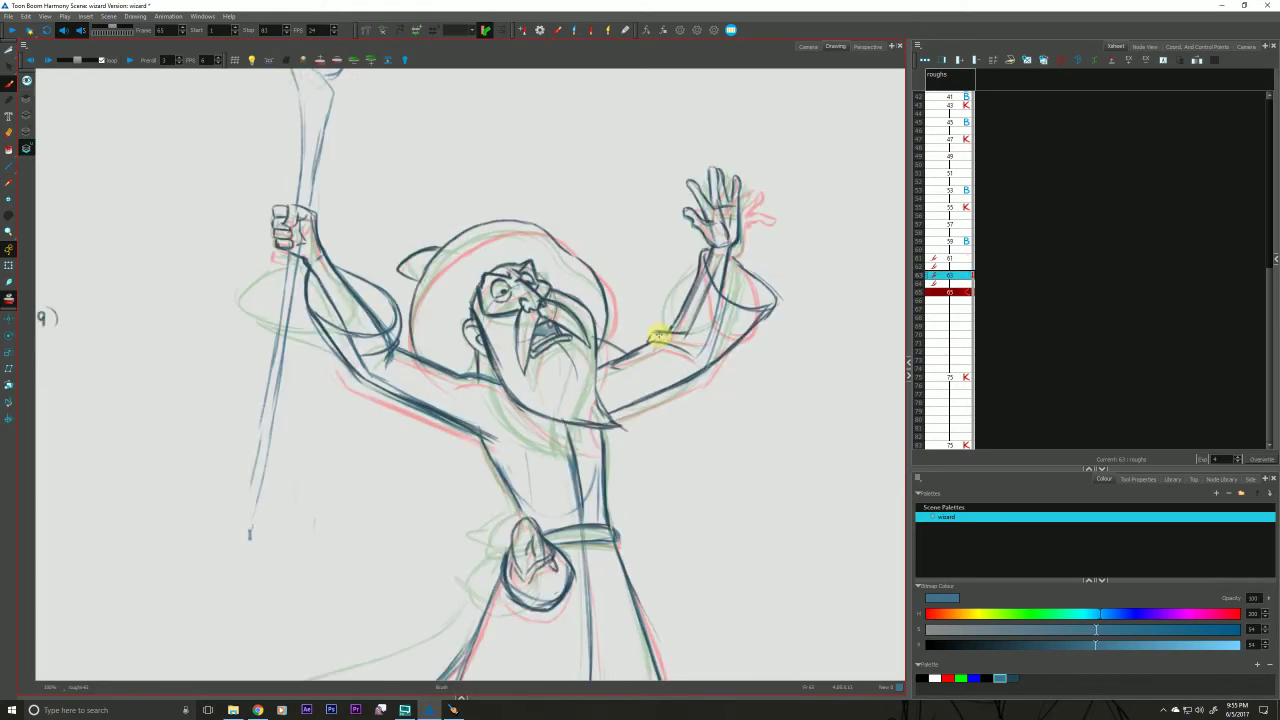
key("comma")
key("period")
key("comma")
key("period")
key("comma")
key("period")
key("comma")
key("period")
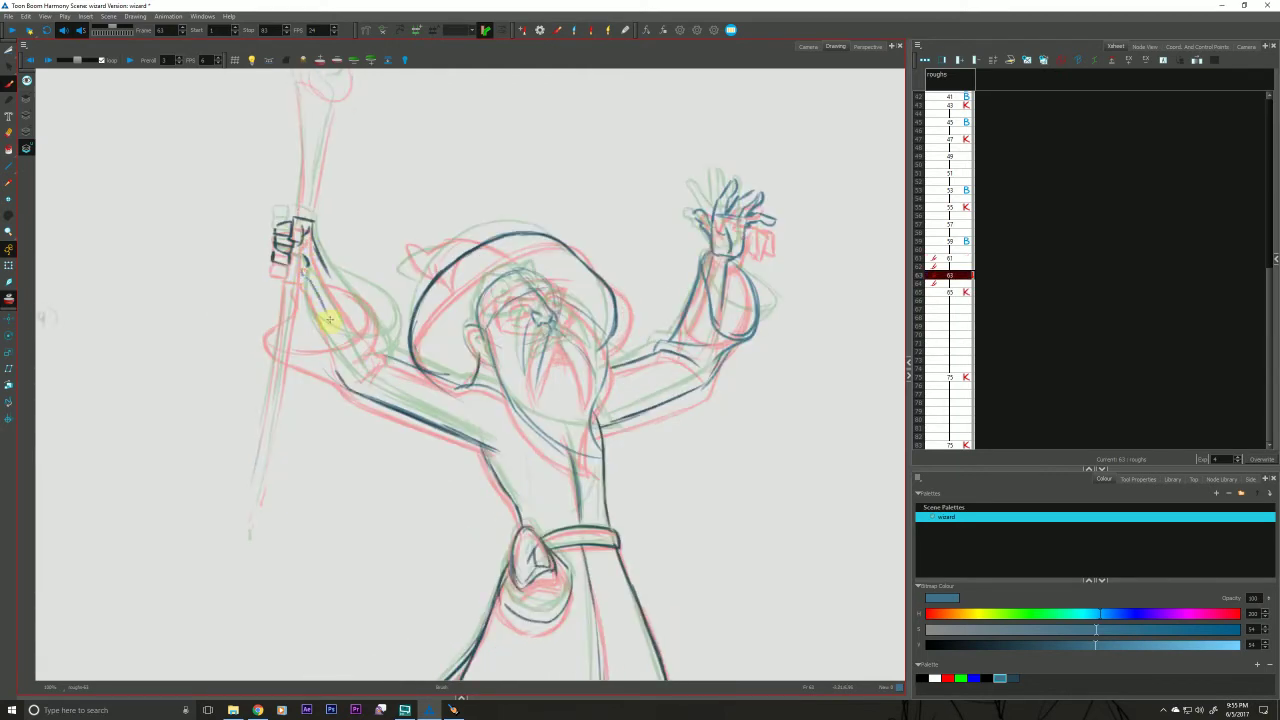
Draw the staff arm's forearm edges and the curved sleeve opening around the forearm on drawing 63.
left_click_drag(308, 277, 330, 321)
left_click_drag(311, 240, 363, 313)
left_click_drag(328, 267, 367, 327)
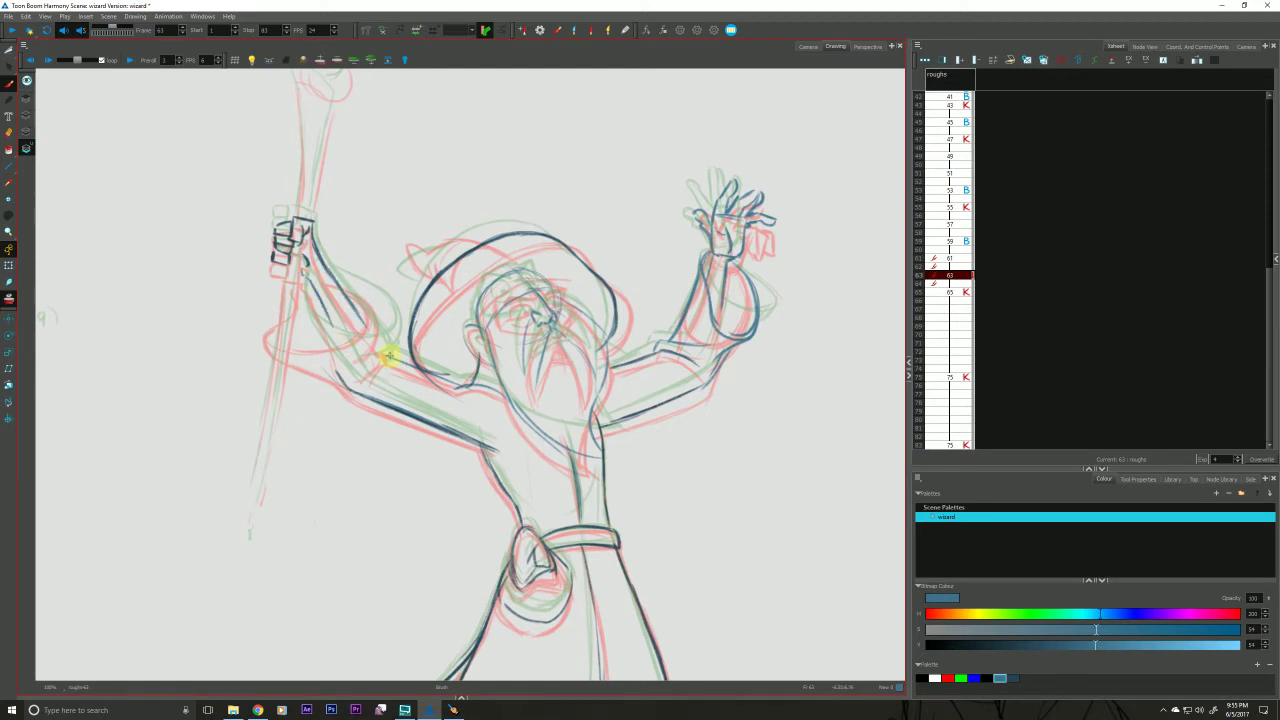
key("g")
key("f")
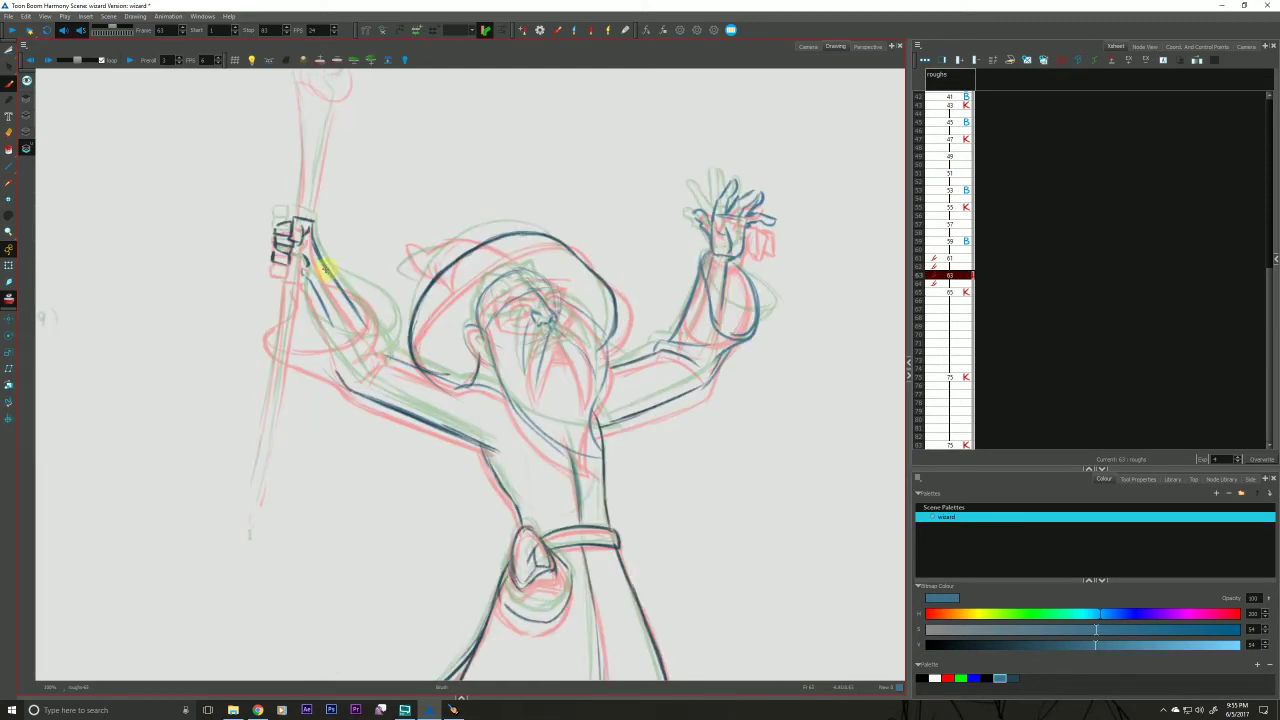
mouse_move(332, 271)
left_mouse_down()
mouse_move(367, 298)
mouse_move(375, 329)
left_mouse_up()
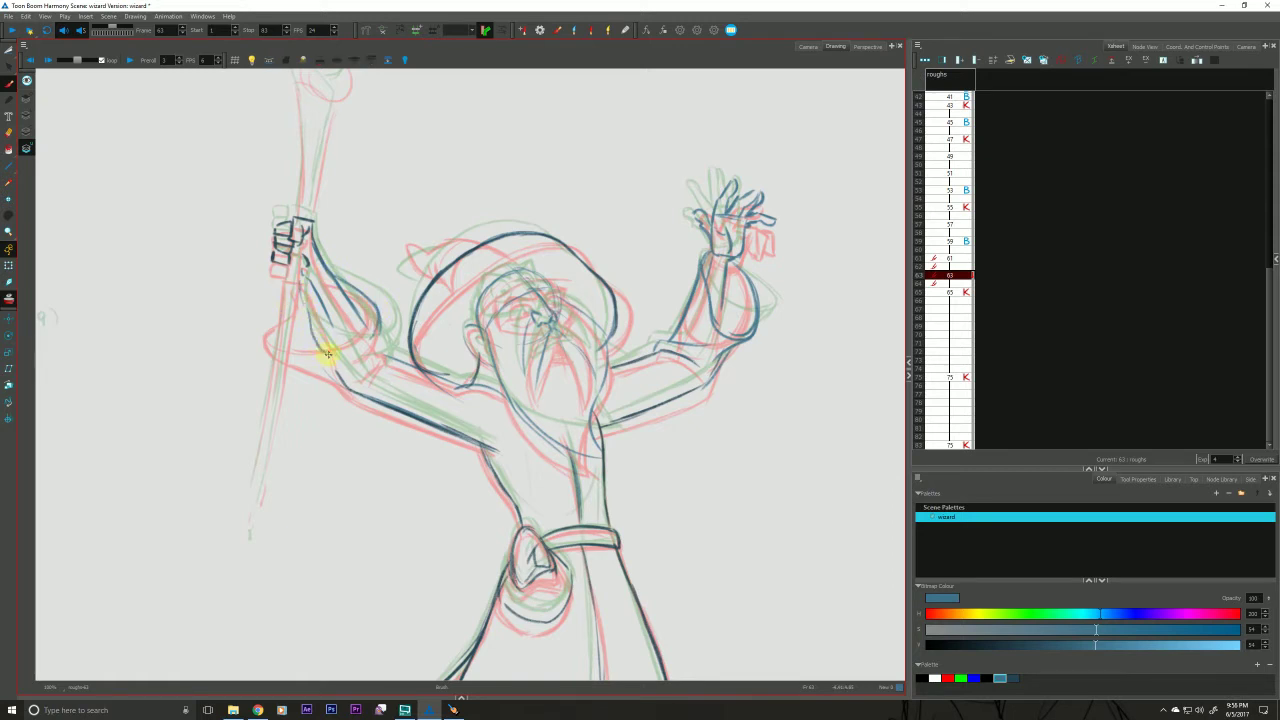
mouse_move(327, 354)
left_mouse_down()
mouse_move(370, 341)
mouse_move(367, 301)
mouse_move(302, 276)
mouse_move(320, 342)
left_mouse_up()
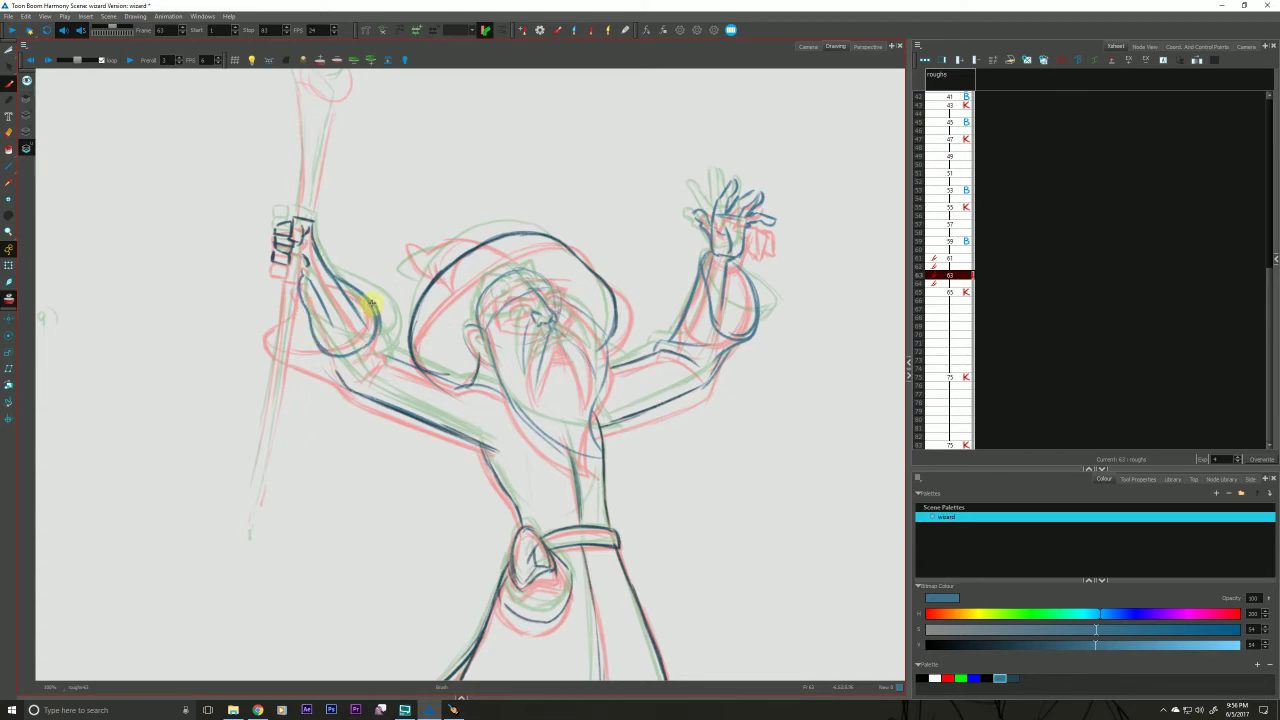
Build up the staff arm's outer sleeve edge and elbow folds on drawing 63, comparing with key 65.
key("f")
key("g")
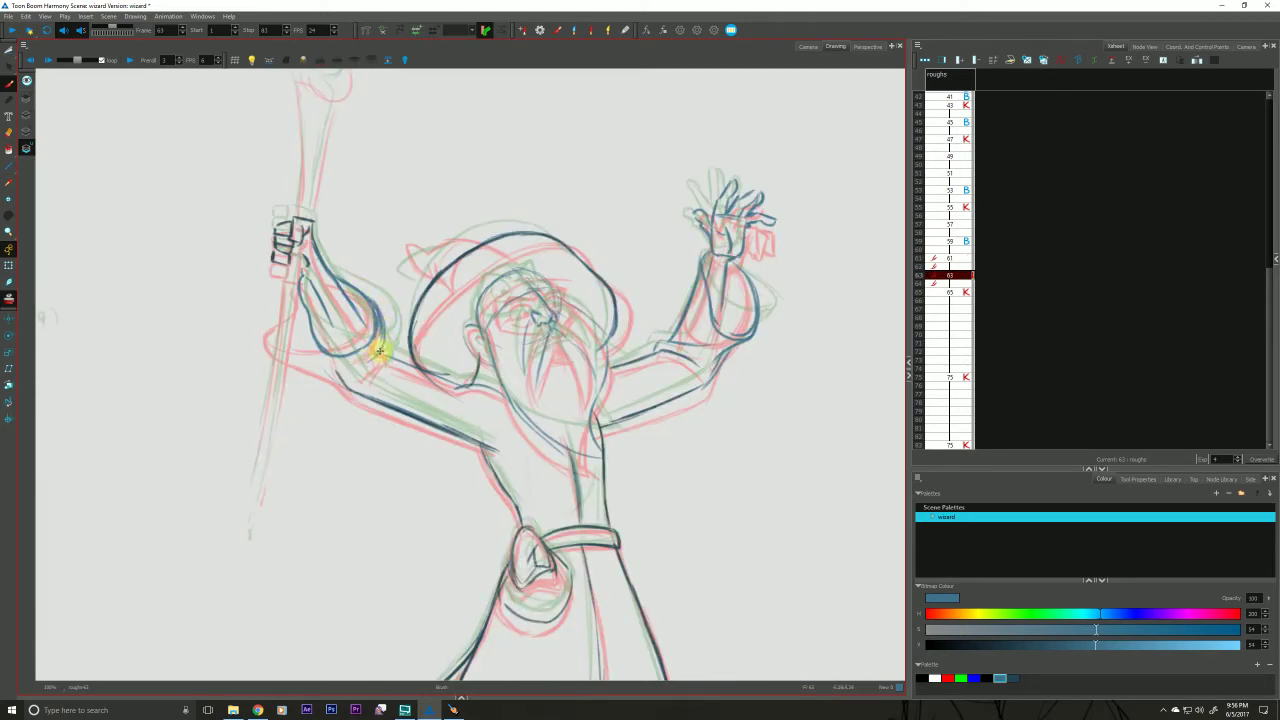
key("f")
key("g")
key("f")
key("g")
key("f")
key("g")
key("f")
key("g")
key("f")
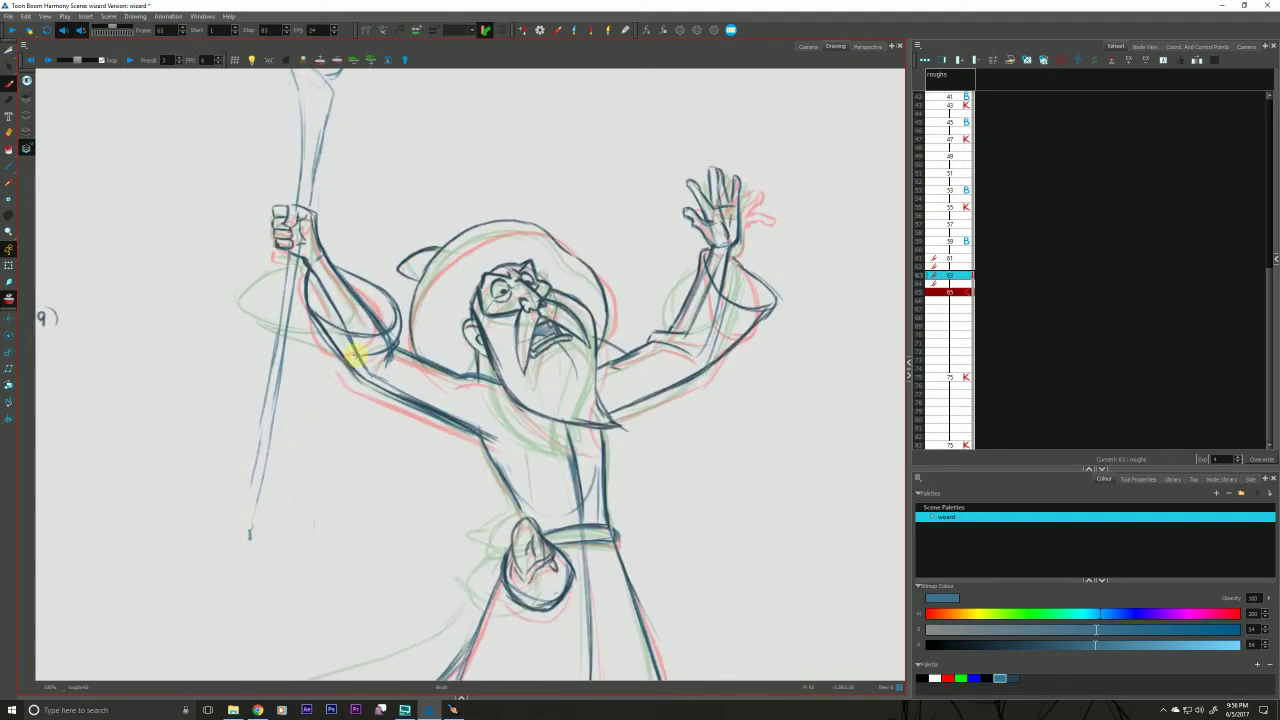
key("g")
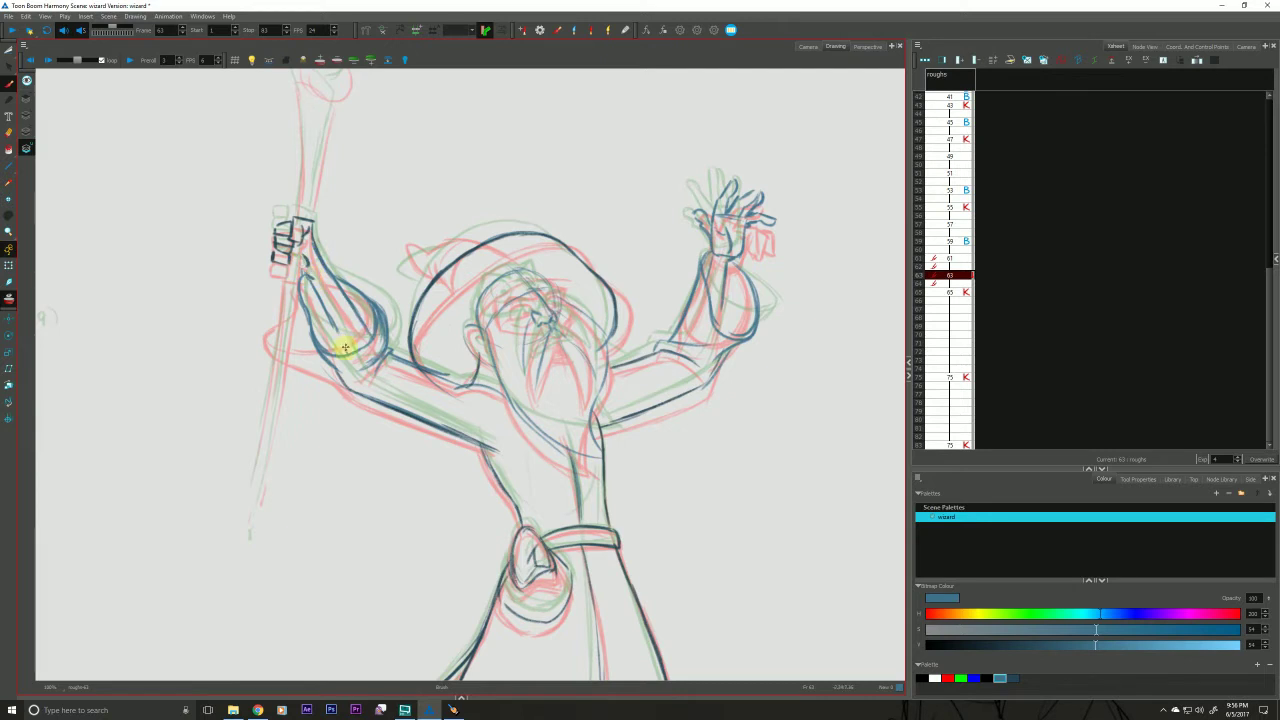
Undo the last stroke and redraw the staff arm's lower forearm line inside the sleeve on drawing 63.
key("ctrl+z")
key("g")
key("f")
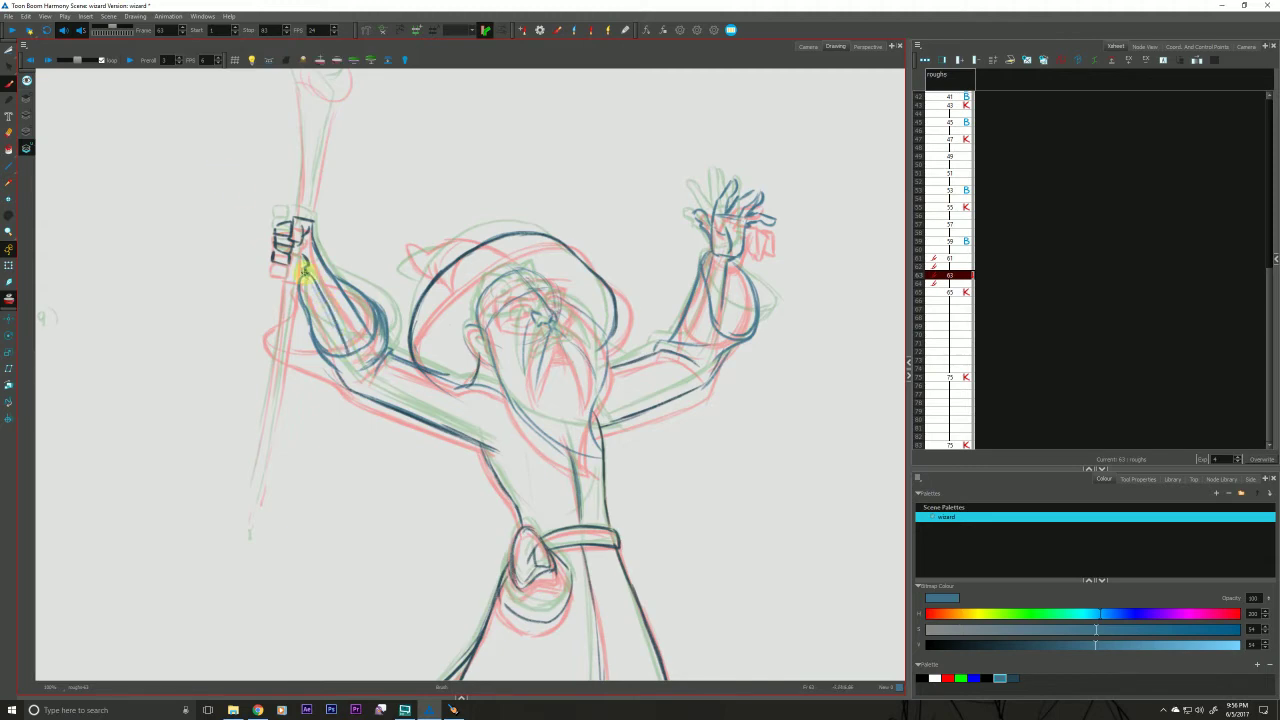
Flip through drawings 61, 63 and 65 to check the staff hand, forearm and sleeve movement.
key("g")
key("f")
key("f")
key("g")
key("g")
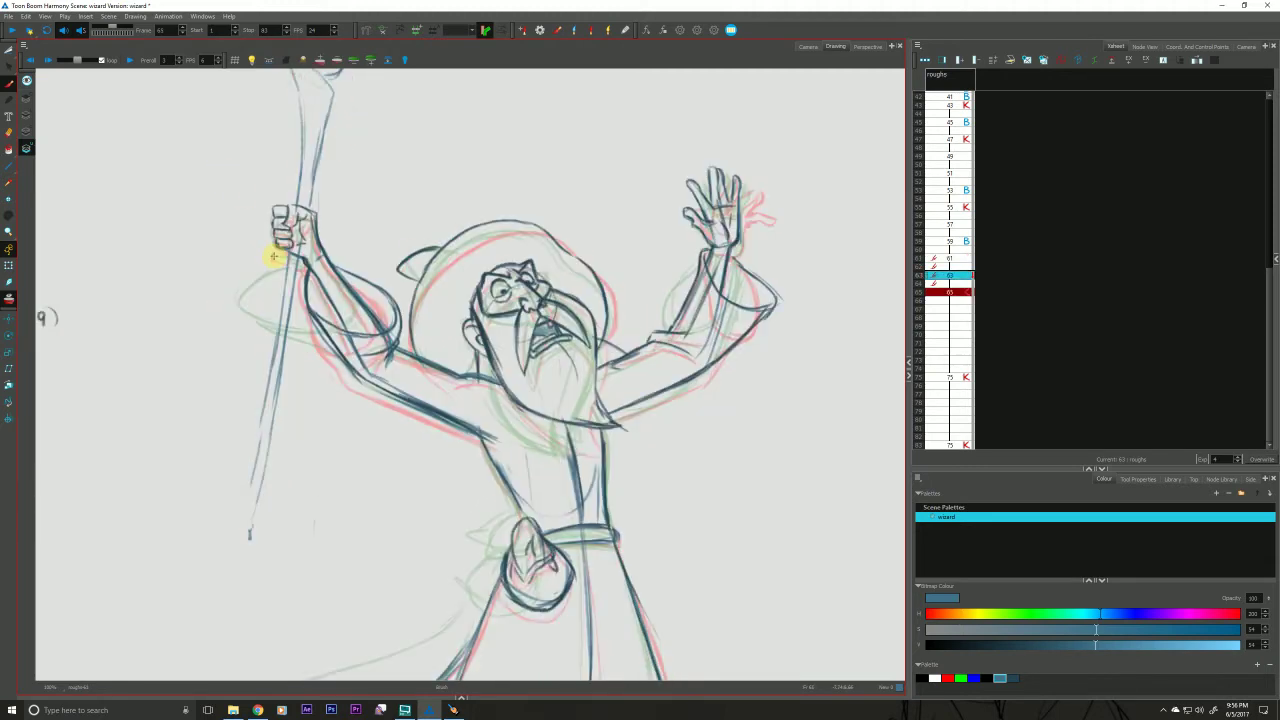
key("f")
key("f")
key("g")
key("f")
key("g")
key("f")
key("g")
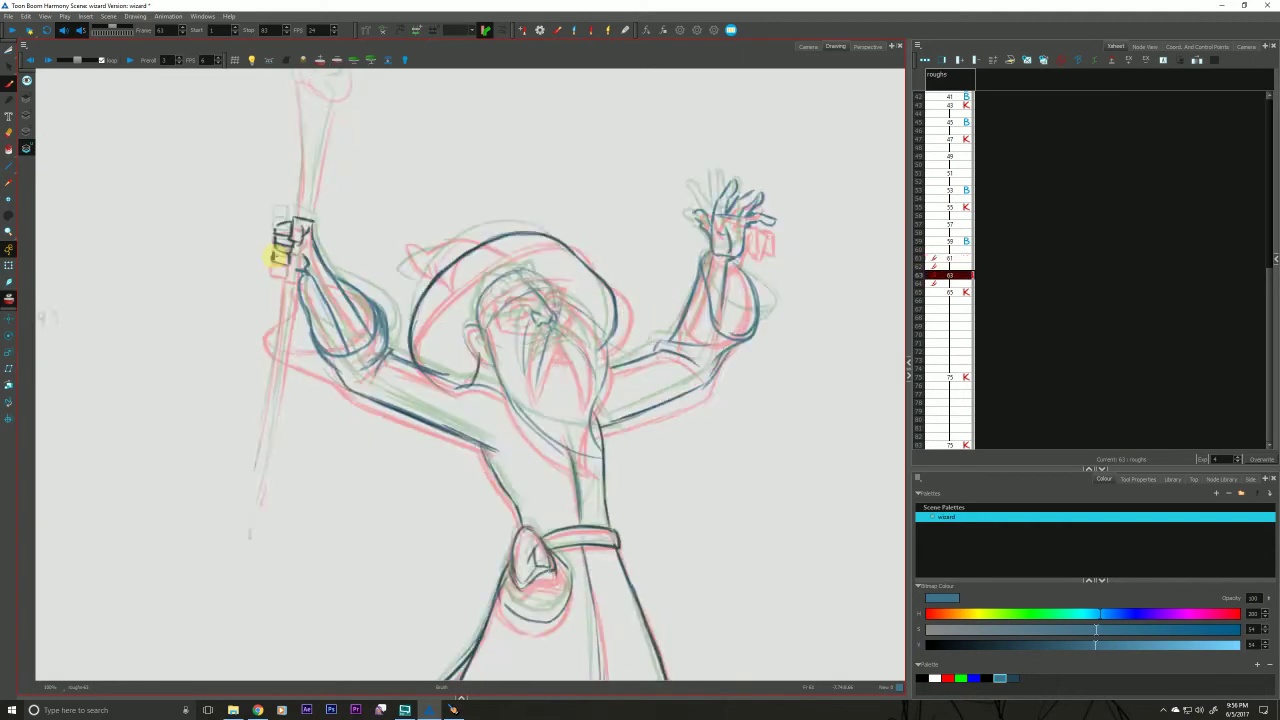
key("f")
key("g")
key("comma")
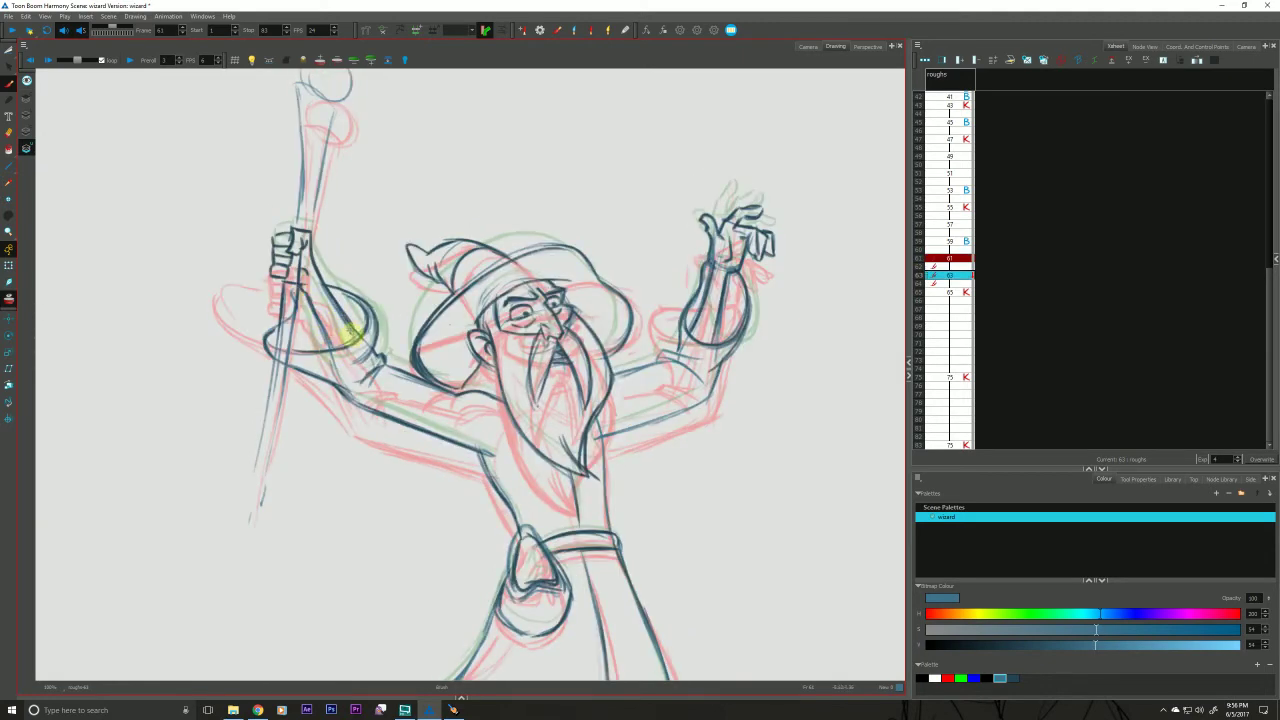
key("period")
key("period")
key("comma")
key("period")
key("comma")
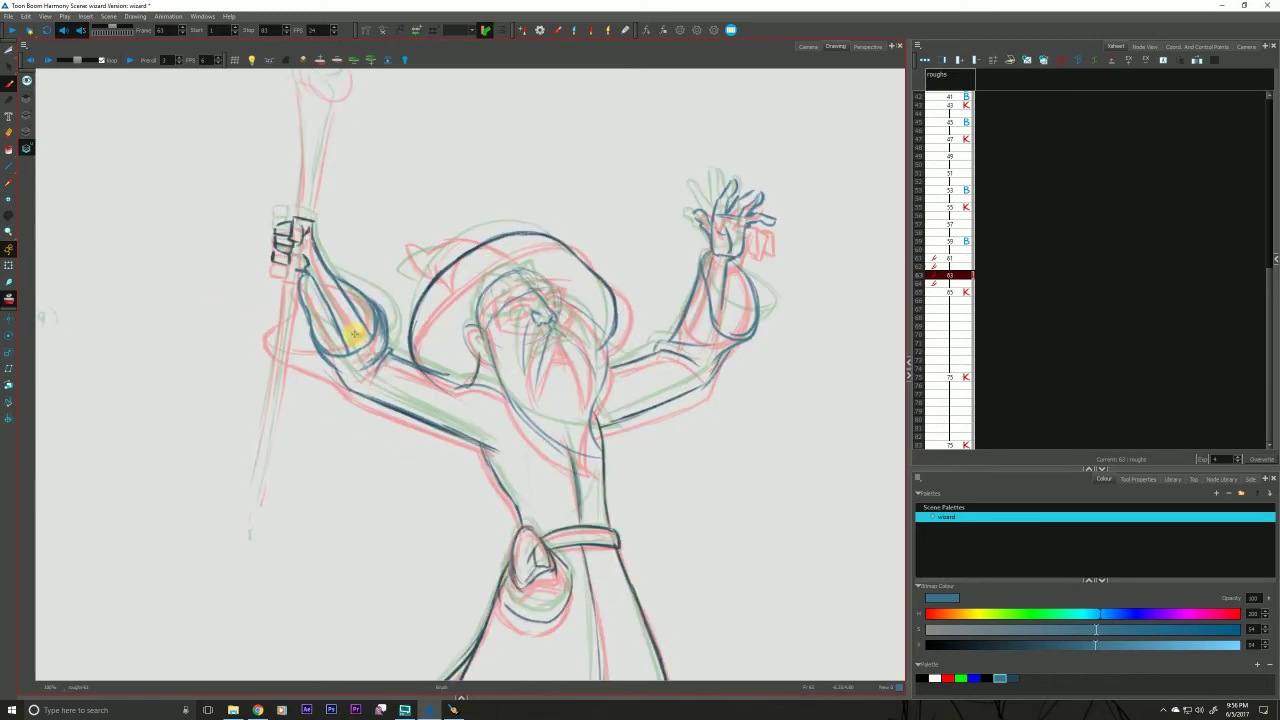
key("period")
key("comma")
Switch to the darker blue swatch and darken the staff arm's sleeve opening and outer edge on drawing 63.
left_click(1013, 678)
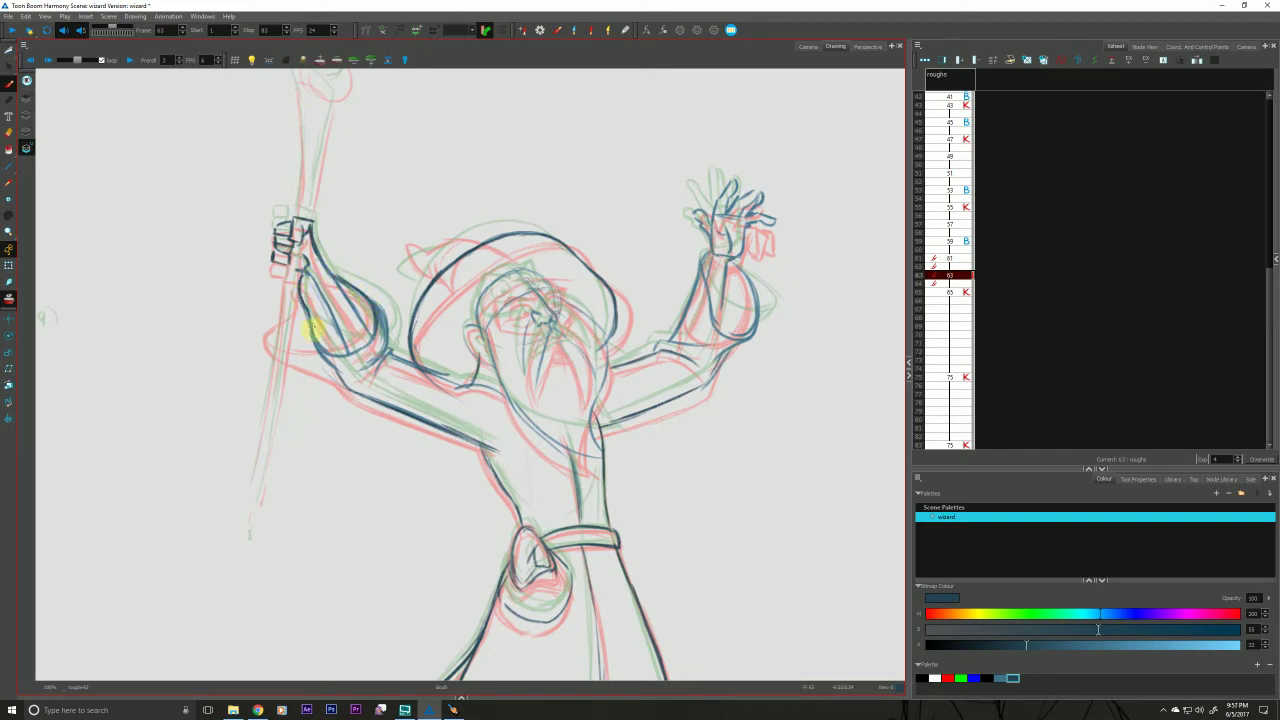
mouse_move(312, 328)
left_mouse_down()
mouse_move(346, 355)
mouse_move(370, 341)
left_mouse_up()
mouse_move(347, 283)
left_mouse_down()
mouse_move(387, 330)
mouse_move(371, 363)
mouse_move(295, 316)
mouse_move(395, 344)
mouse_move(376, 377)
left_mouse_up()
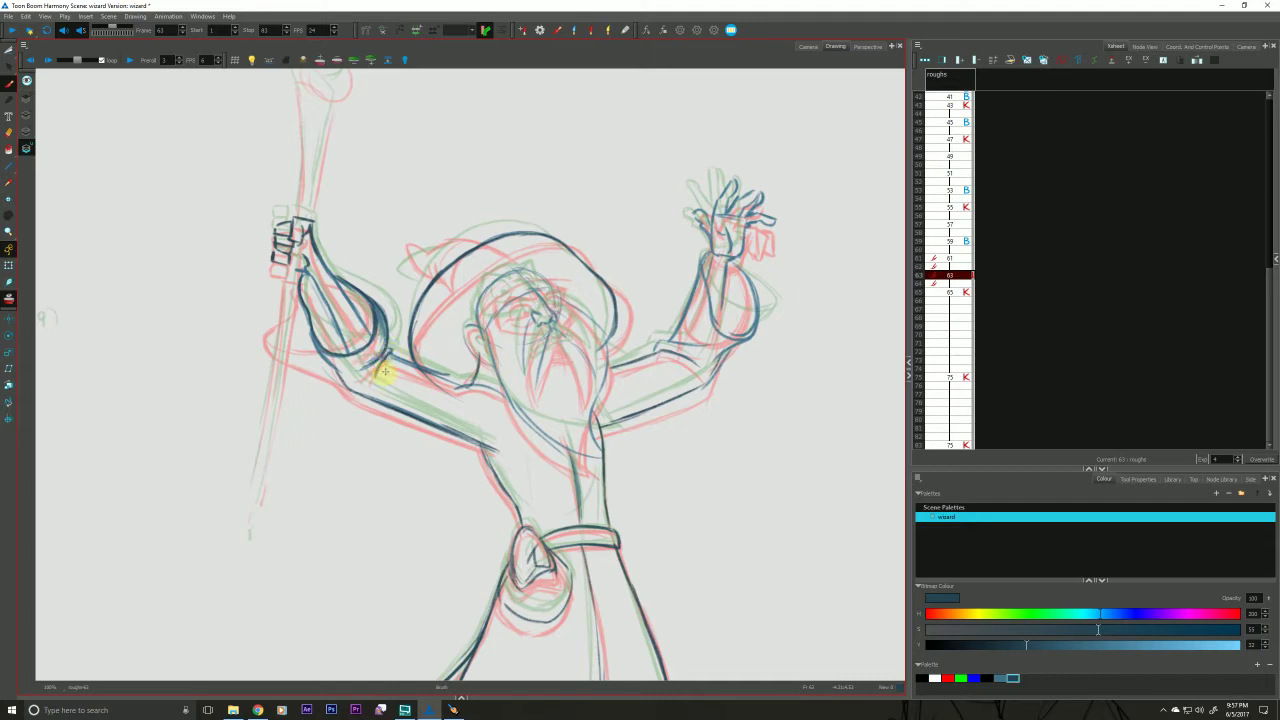
Darken the upper line of the staff arm from the elbow fold to the shoulder on drawing 63, comparing with neighbouring drawings.
key("g")
key("f")
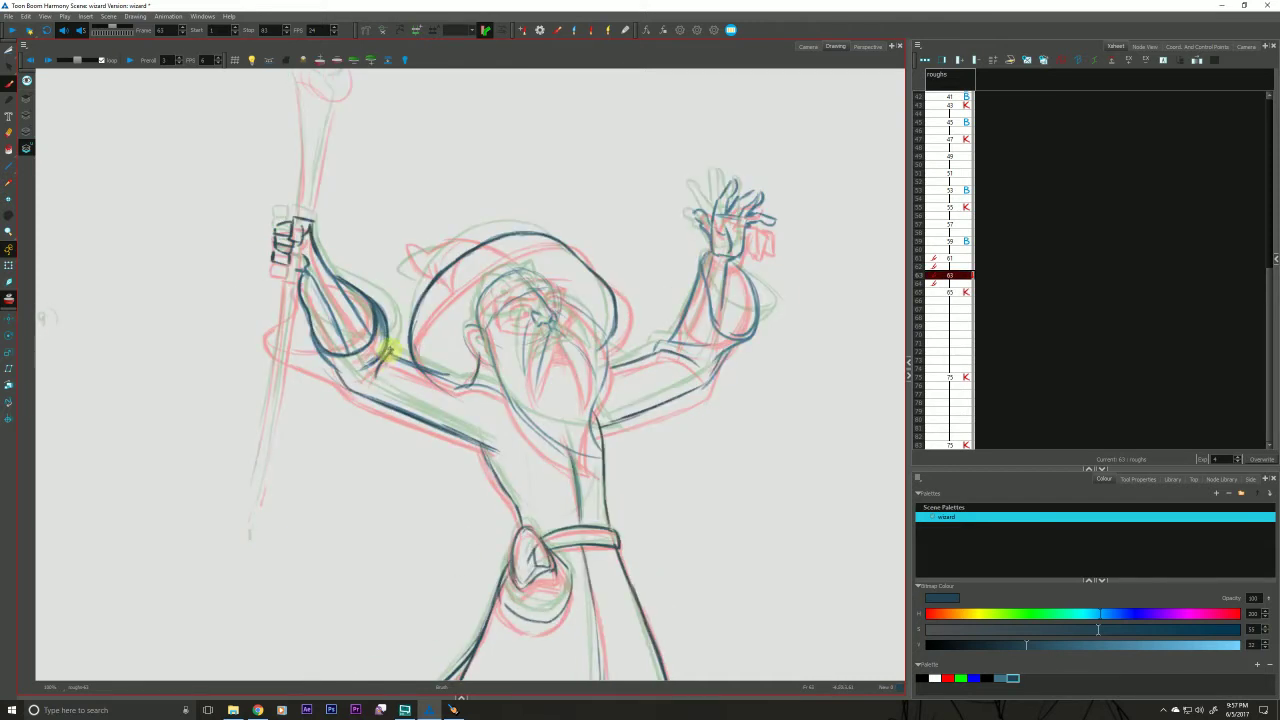
left_click_drag(390, 353, 497, 388)
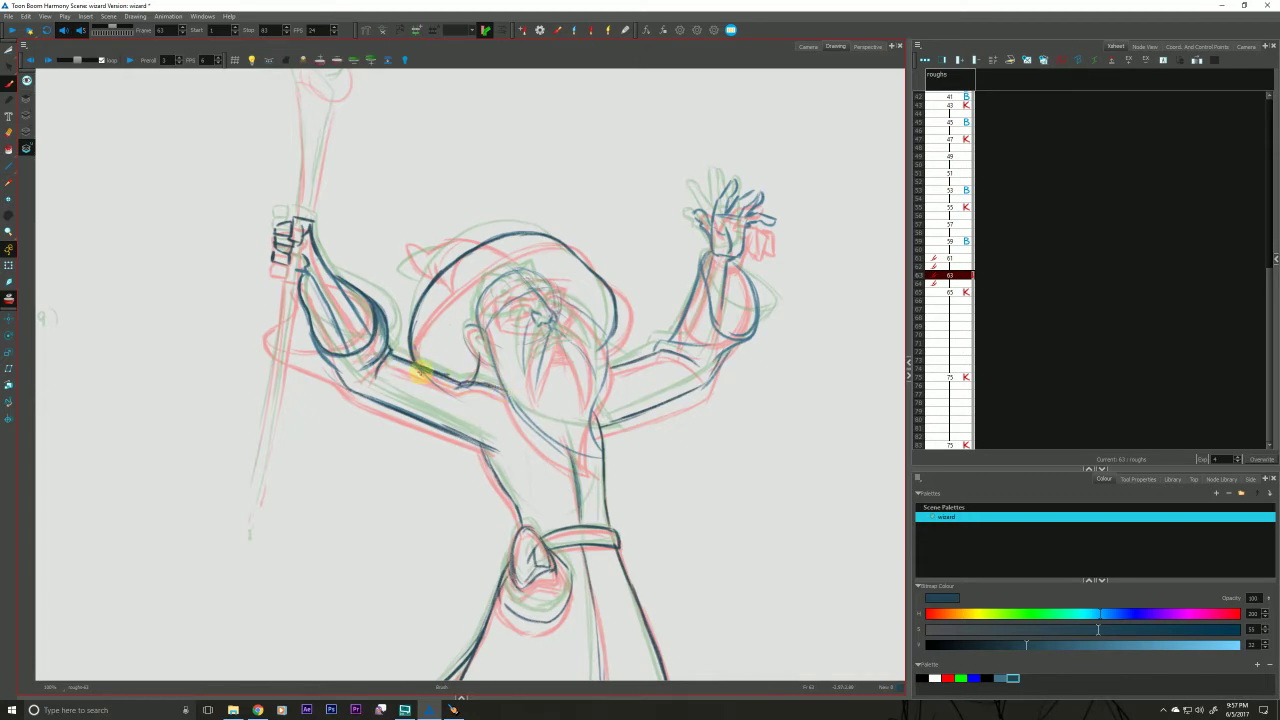
key("f")
key("g")
key("f")
key("g")
Darken the open hand's thumb, palm edges and first finger on drawing 63, flipping against key 65 to check the pose.
key("comma")
key("period")
key("comma")
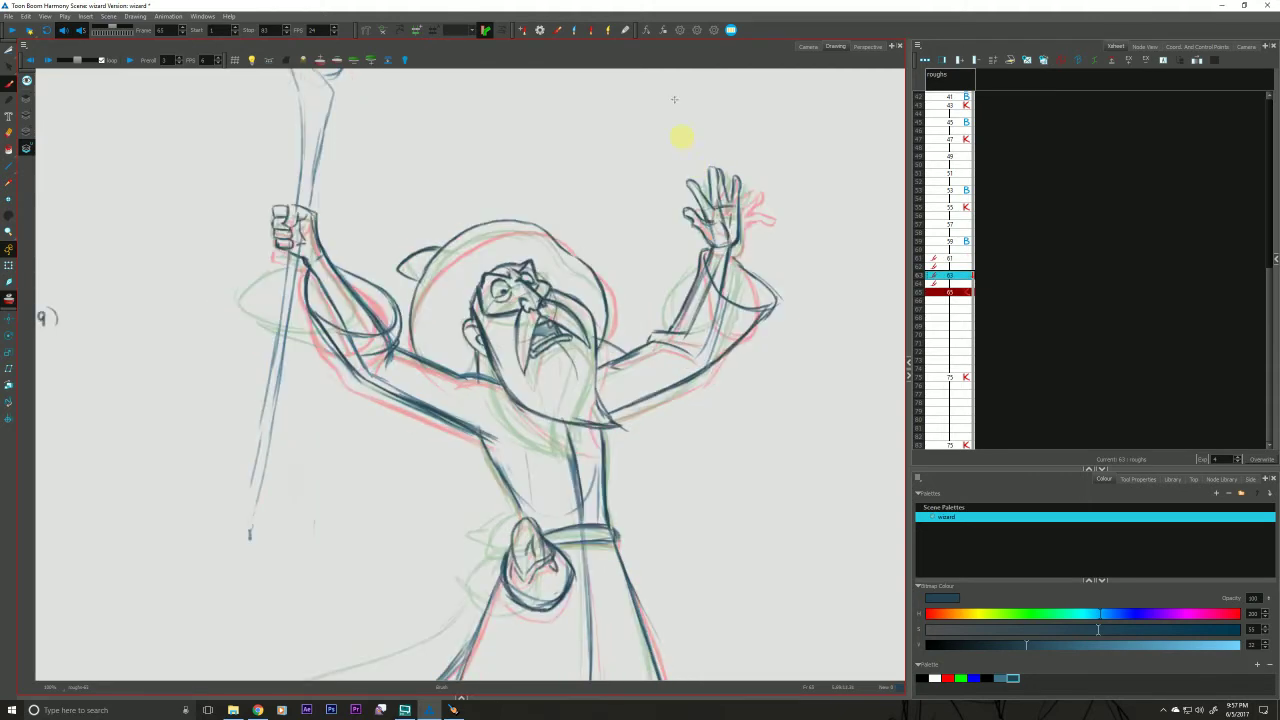
key("period")
key("comma")
key("period")
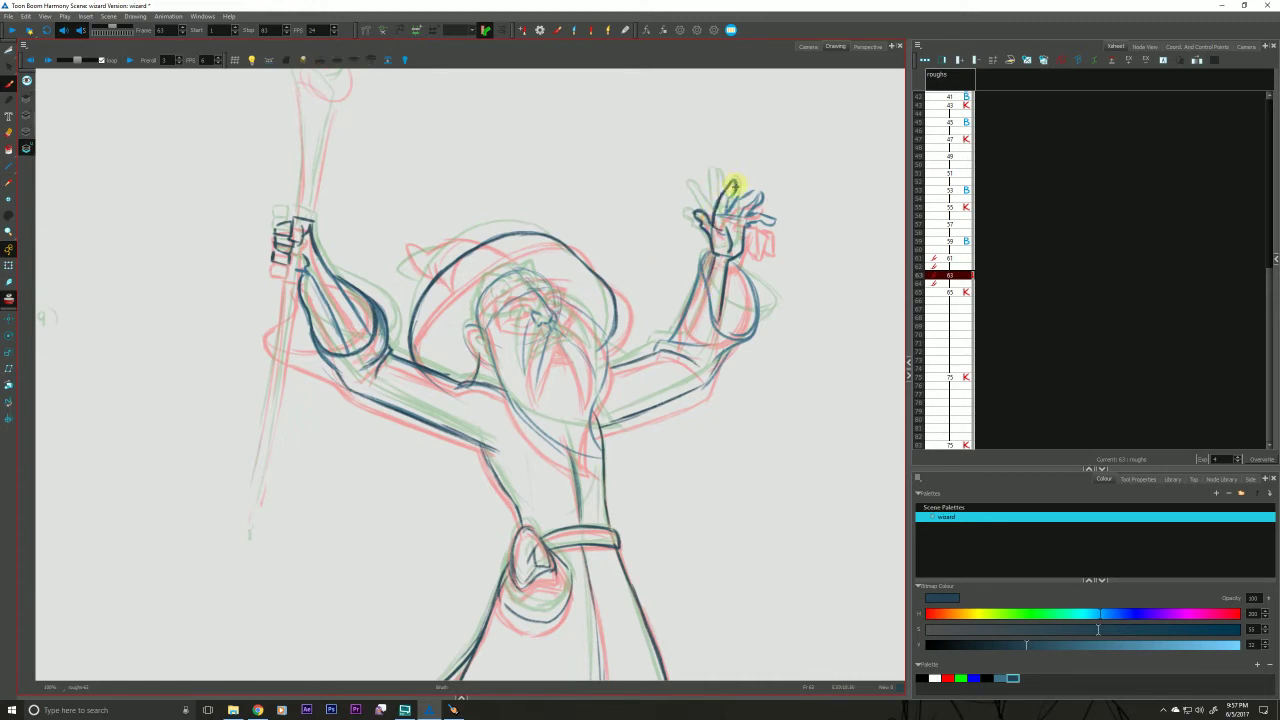
Reinforce the raised open hand's finger outlines on key 65 in the darker blue, and return to drawing 63.
key("g")
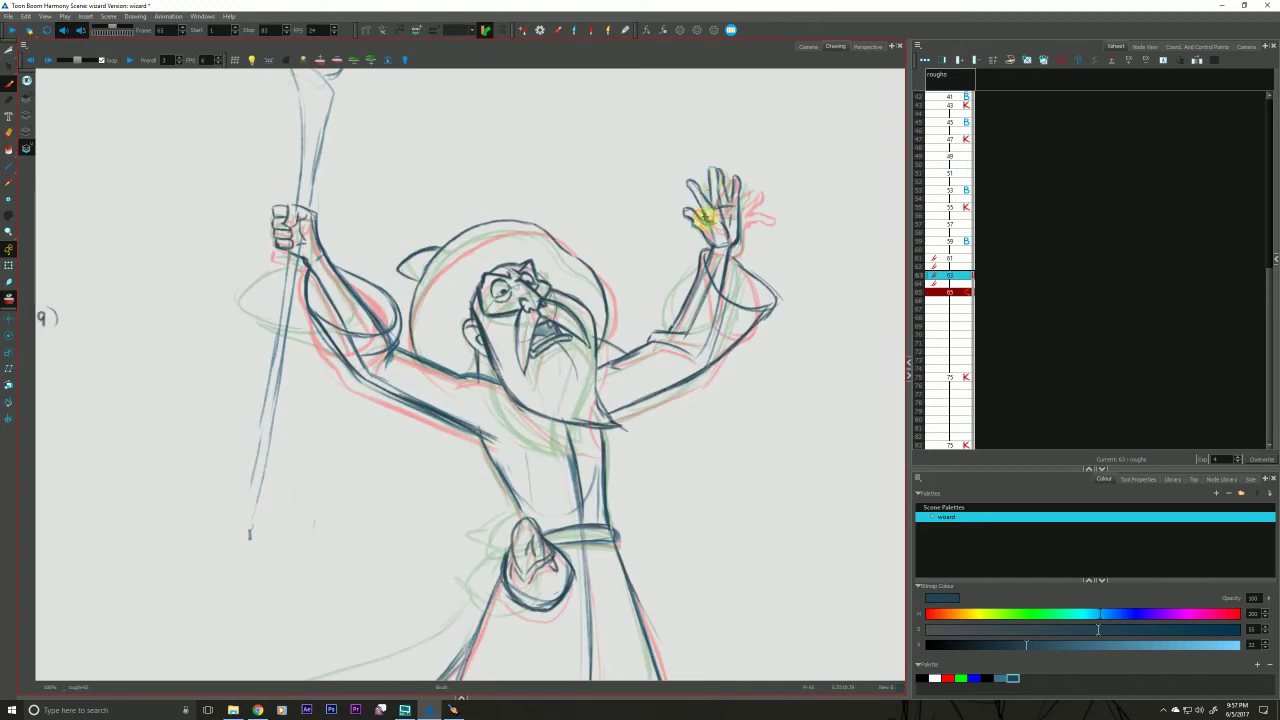
left_click_drag(692, 188, 694, 185)
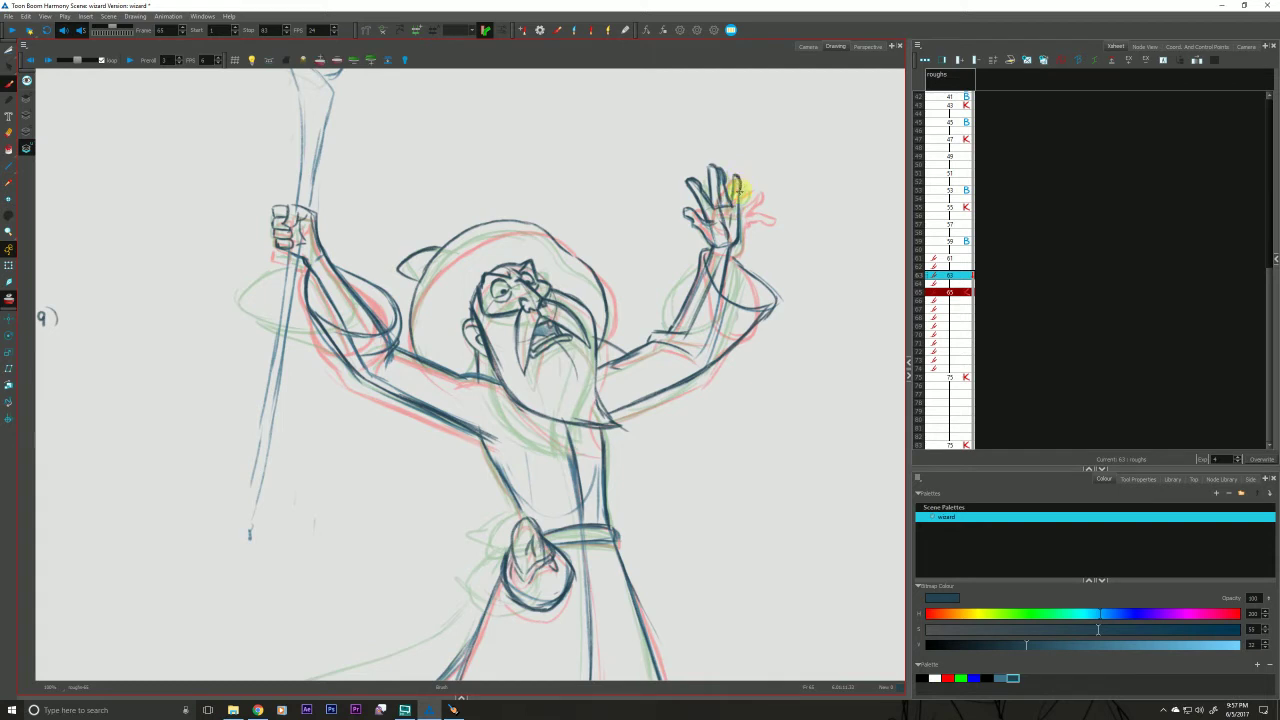
key("f")
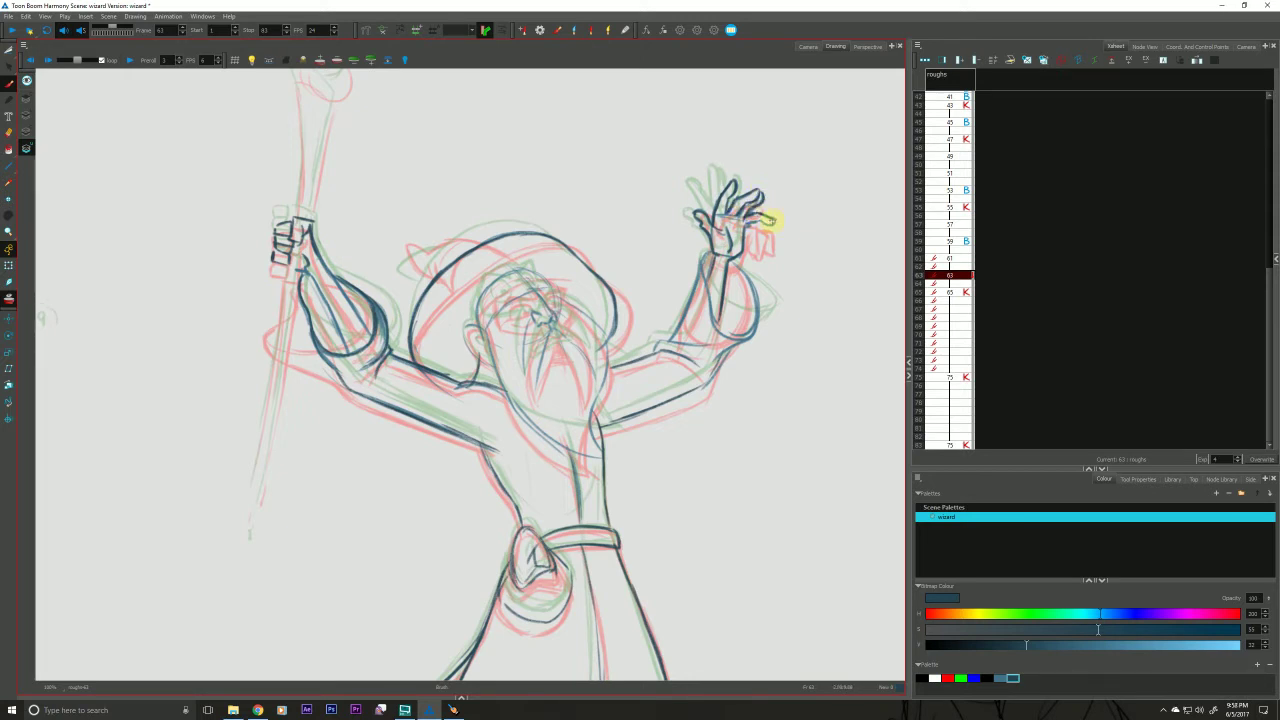
Finish darkening the open hand's remaining fingers and palm on drawing 63, and flip through adjacent drawings to check the movement.
left_click_drag(738, 219, 743, 229)
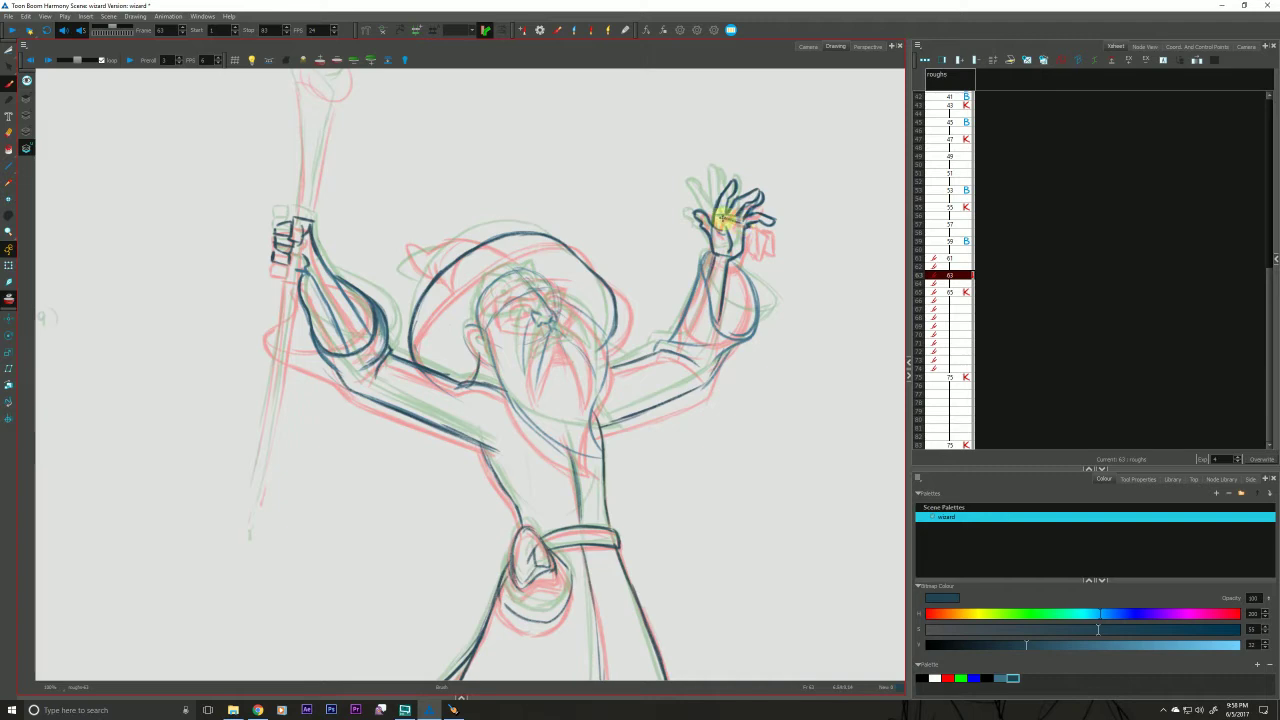
key("g")
key("f")
key("f")
key("g")
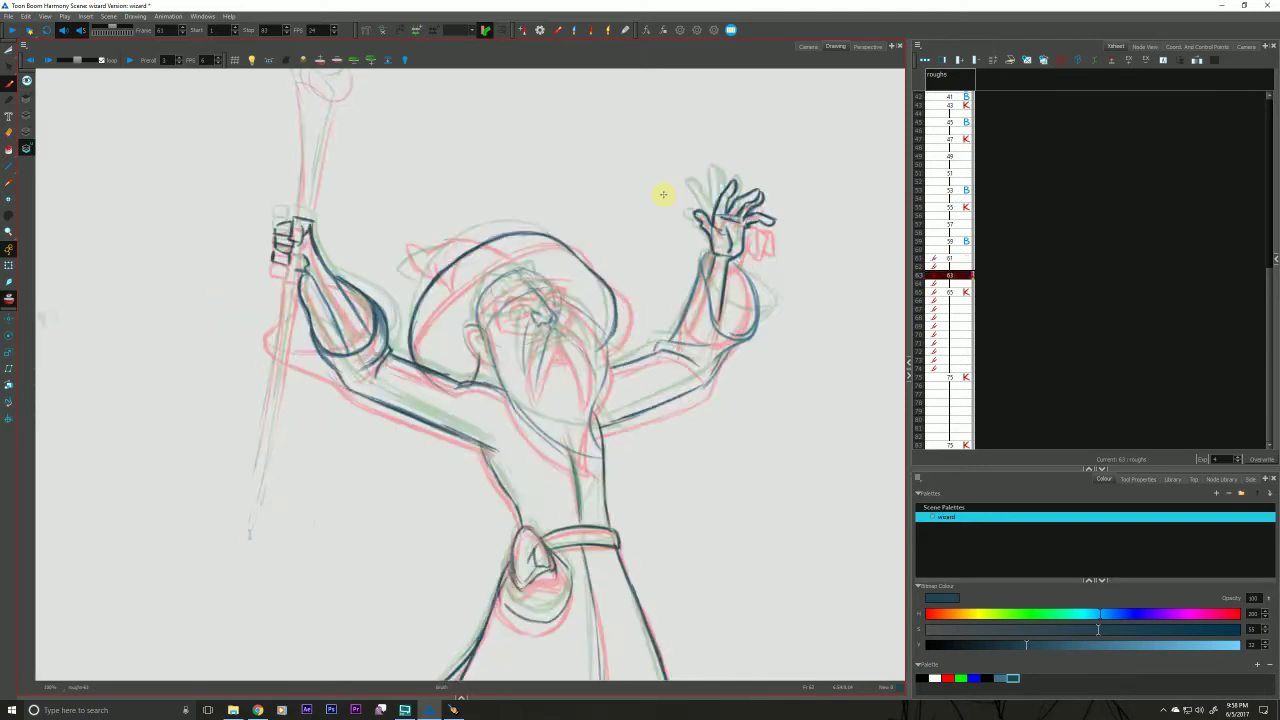
Flip through frames 59, 61 and 63 to compare the wizard's raised hand, hat and head positions.
key("g")
key("f")
key("f")
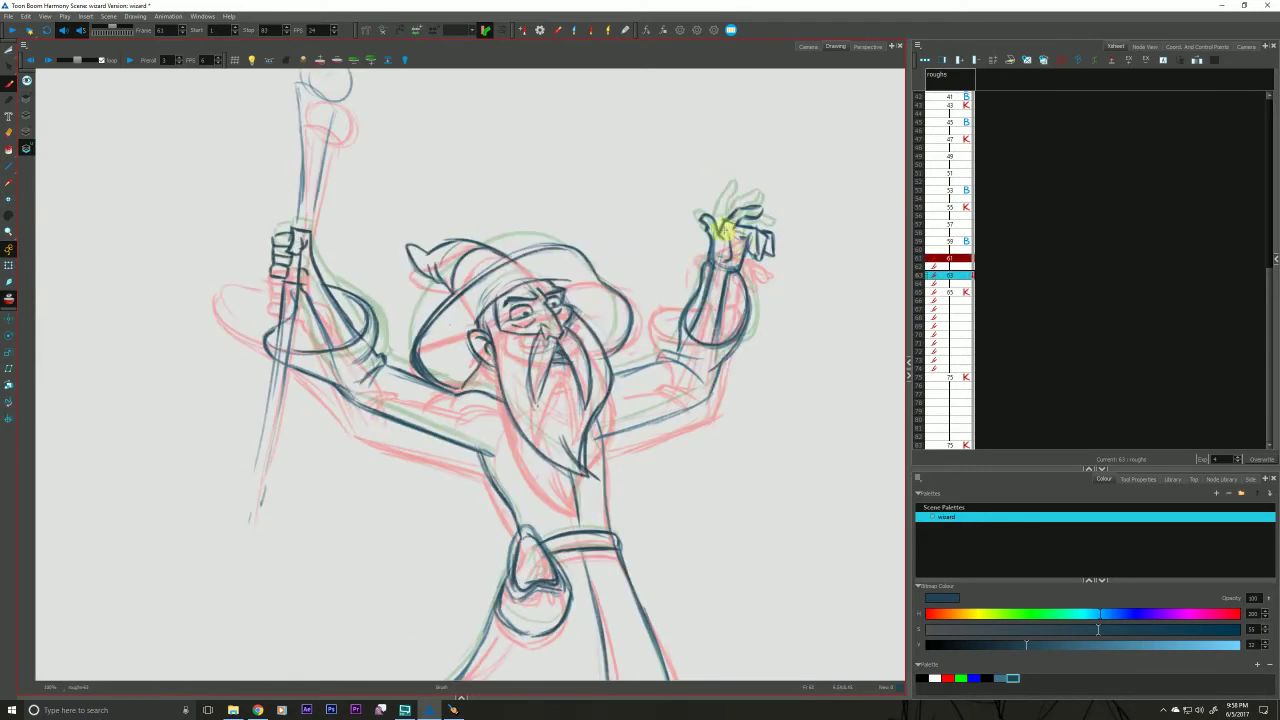
key("f")
key("g")
key("g")
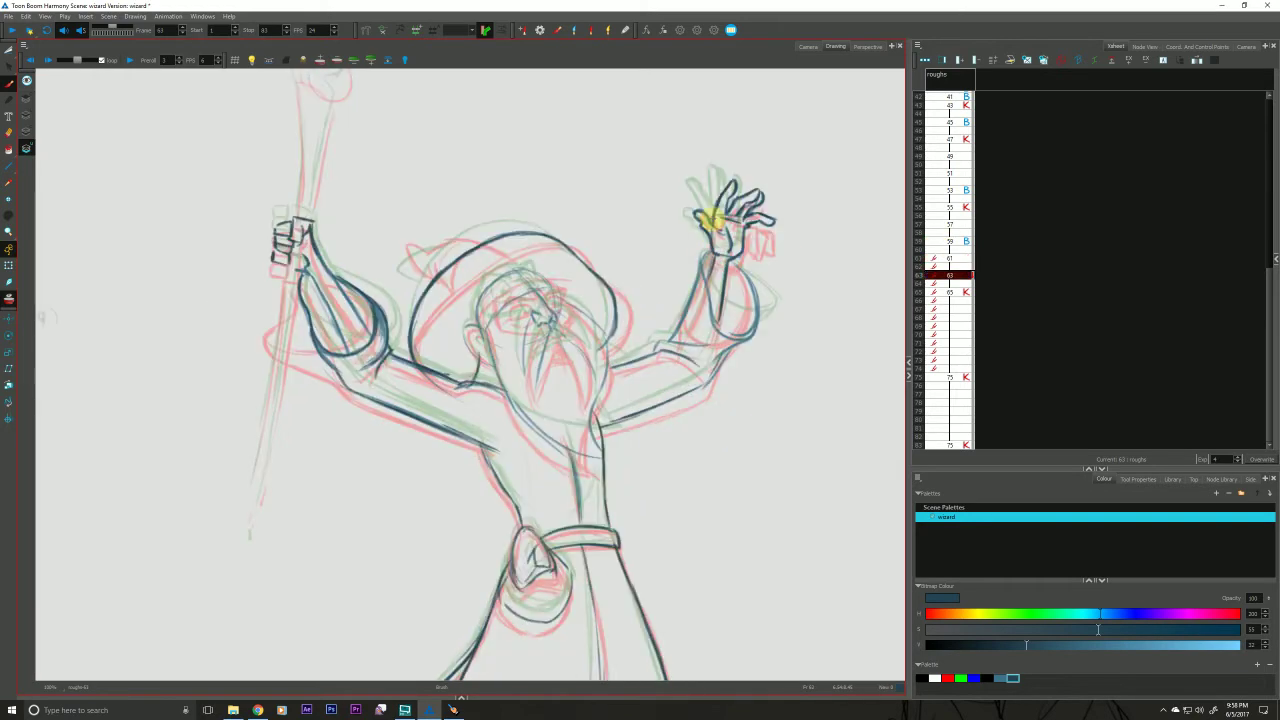
key("comma")
key("comma")
key("period")
key("period")
key("comma")
key("comma")
key("period")
key("period")
key("comma")
key("comma")
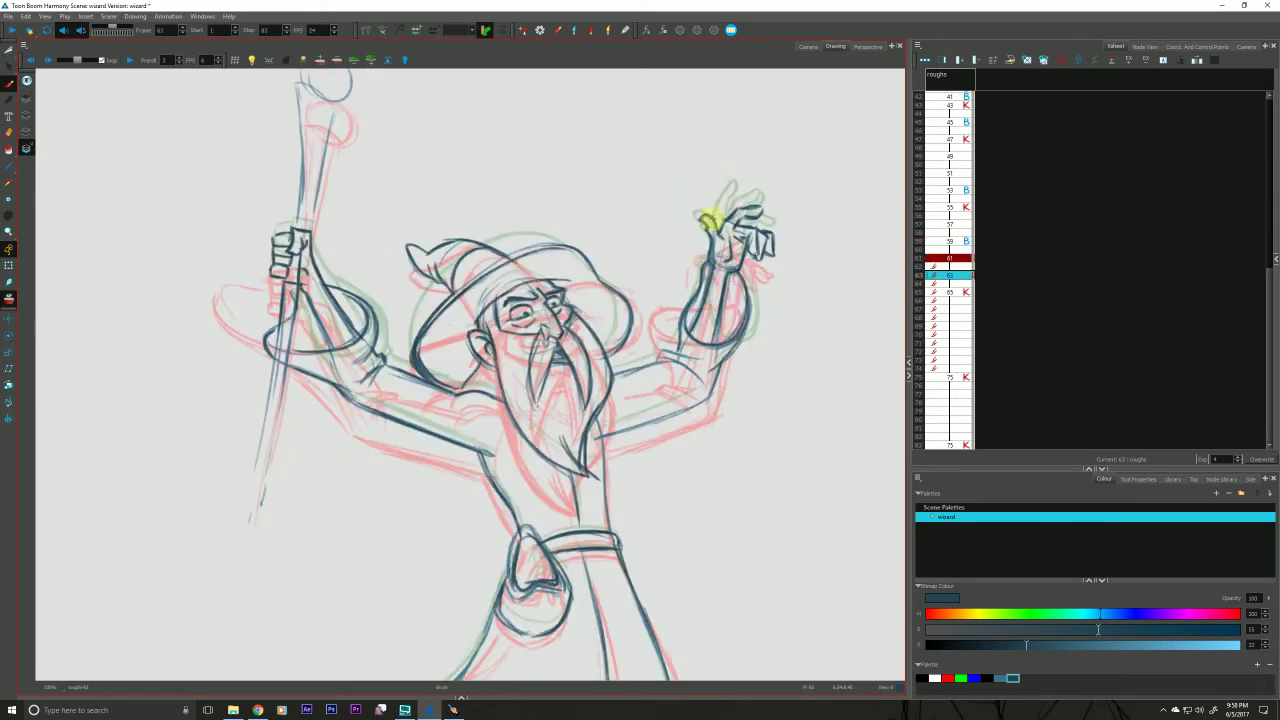
key("period")
key("period")
key("comma")
key("comma")
key("period")
key("period")
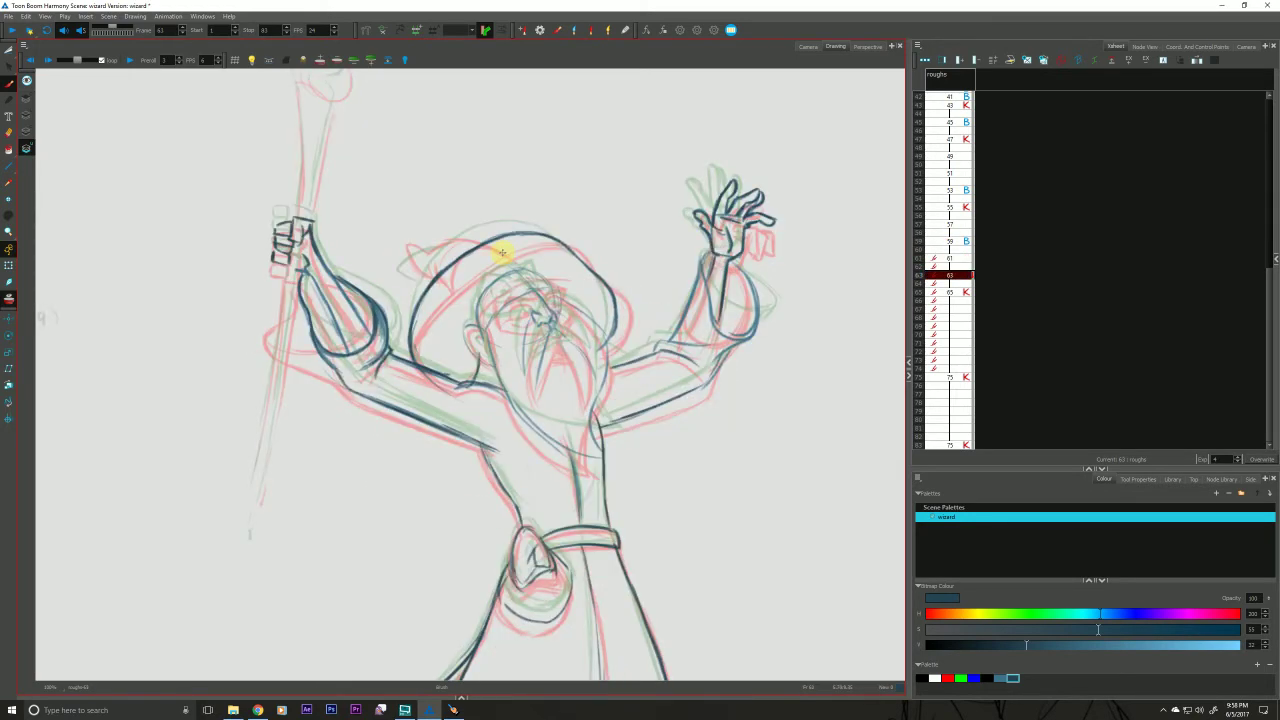
key("f")
left_click_drag(361, 605, 352, 428)
key("f")
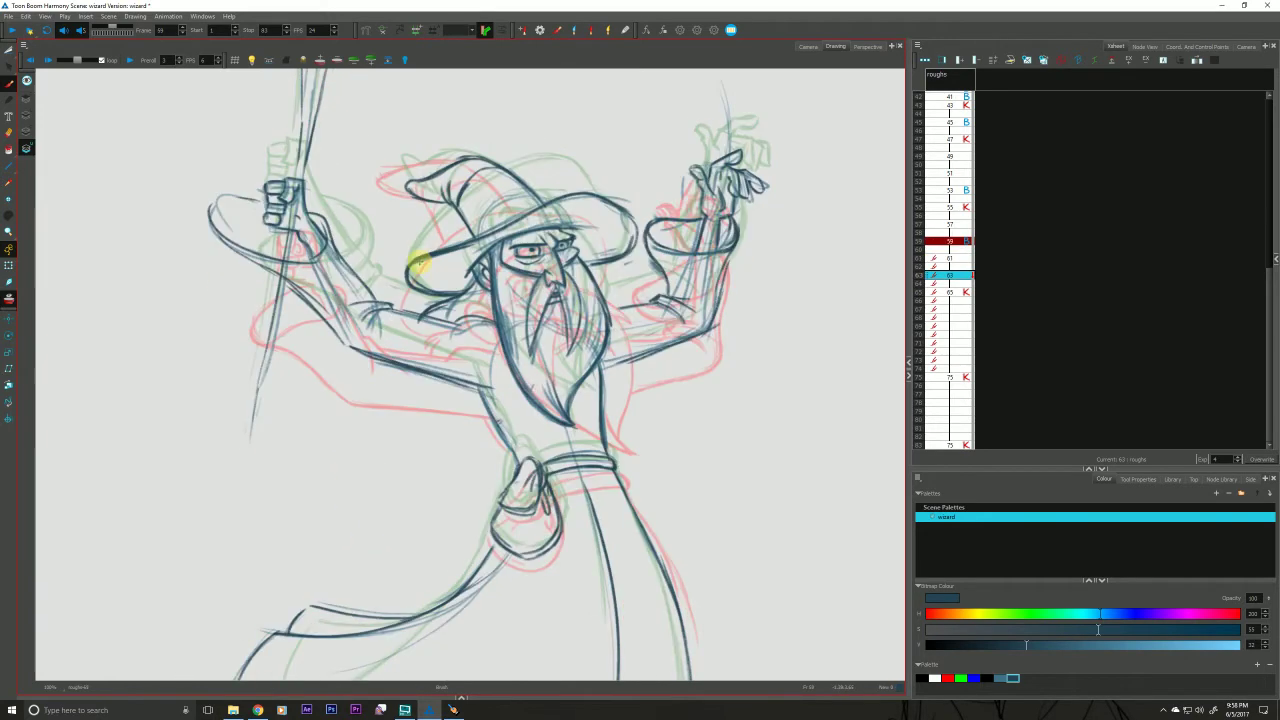
key("period")
key("period")
key("period")
key("period")
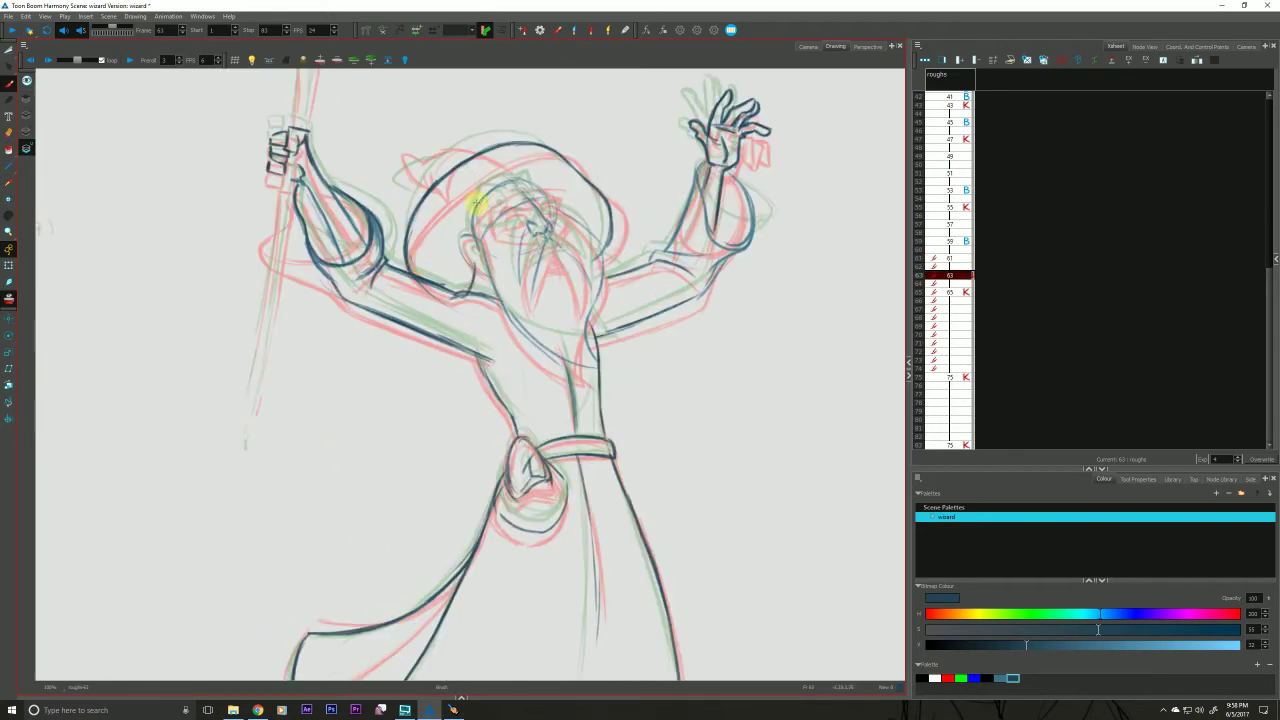
With the lighter blue swatch, sketch the wizard's nose bridge and left moustache on frame 63, comparing against frame 65.
scroll(506, 263, "up", 2)
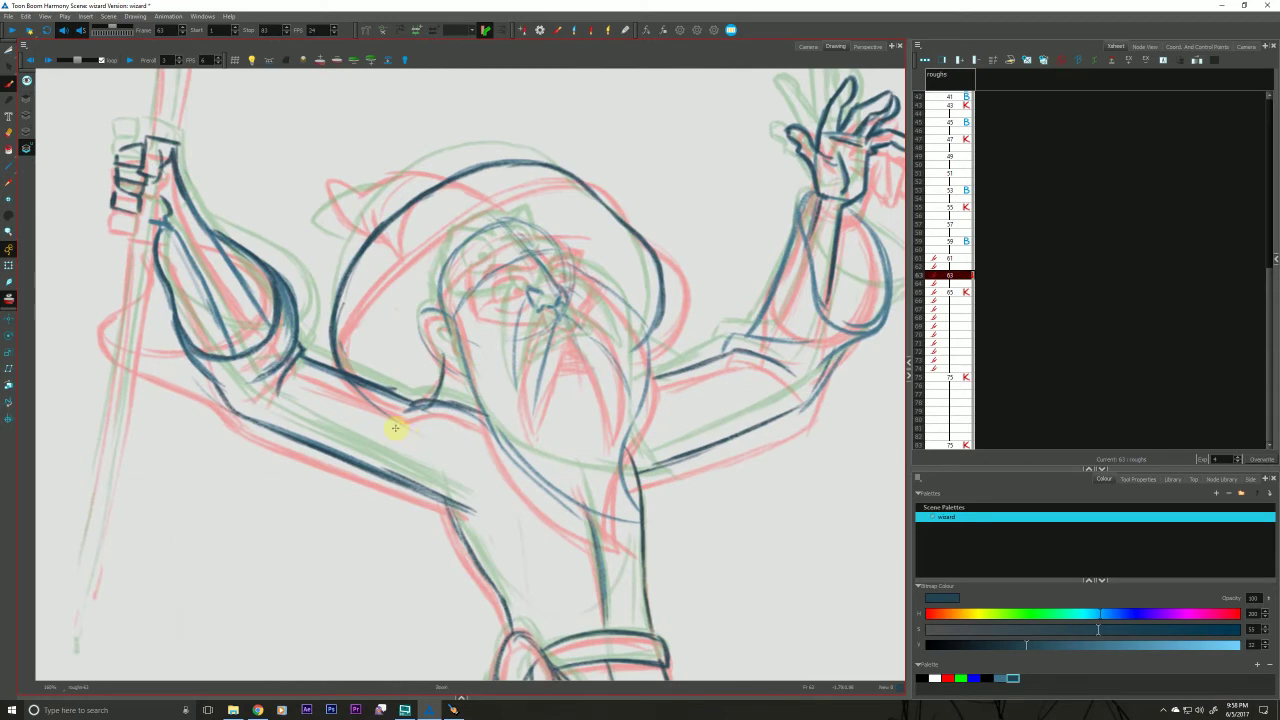
left_click(1000, 680)
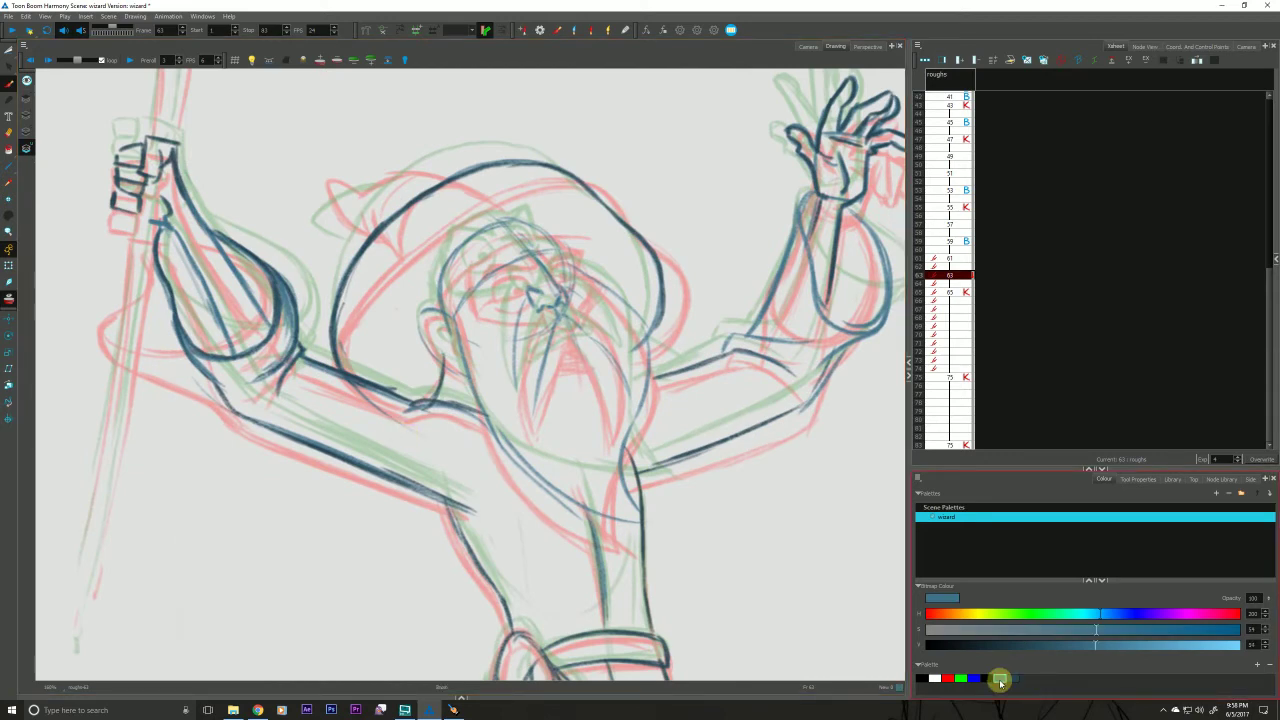
key("g")
key("f")
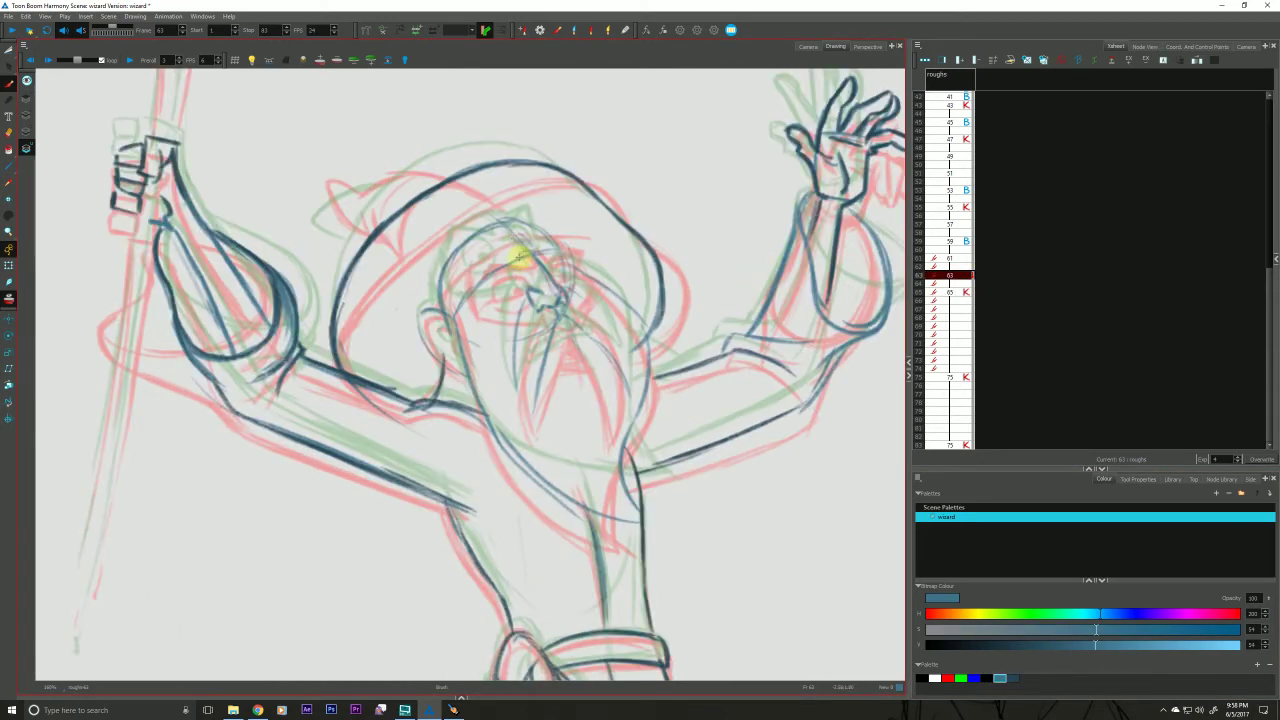
key("period")
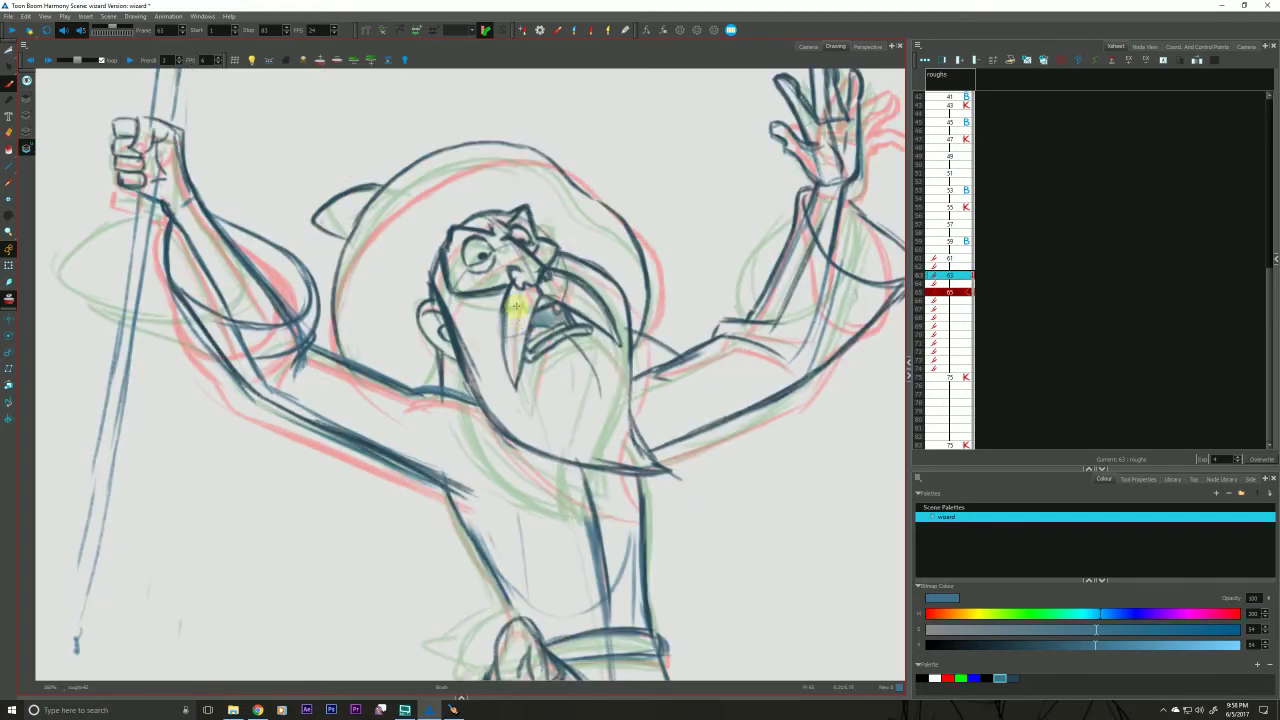
key("comma")
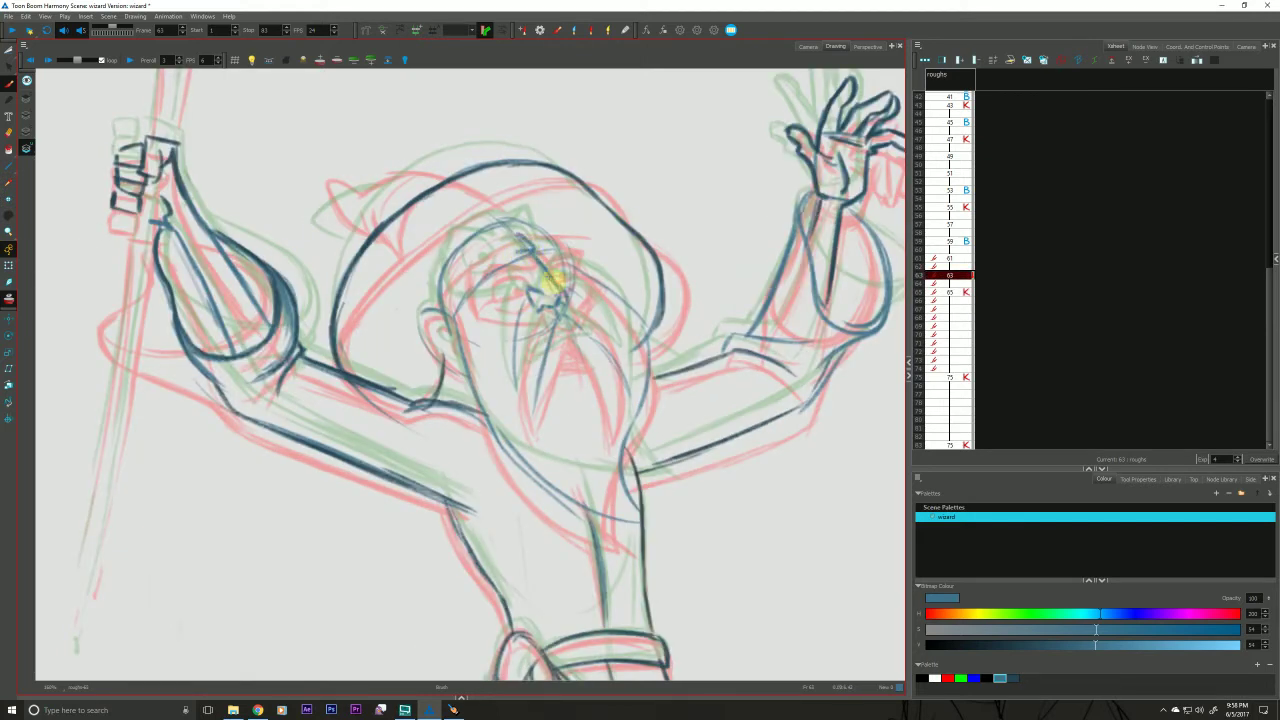
key("period")
key("comma")
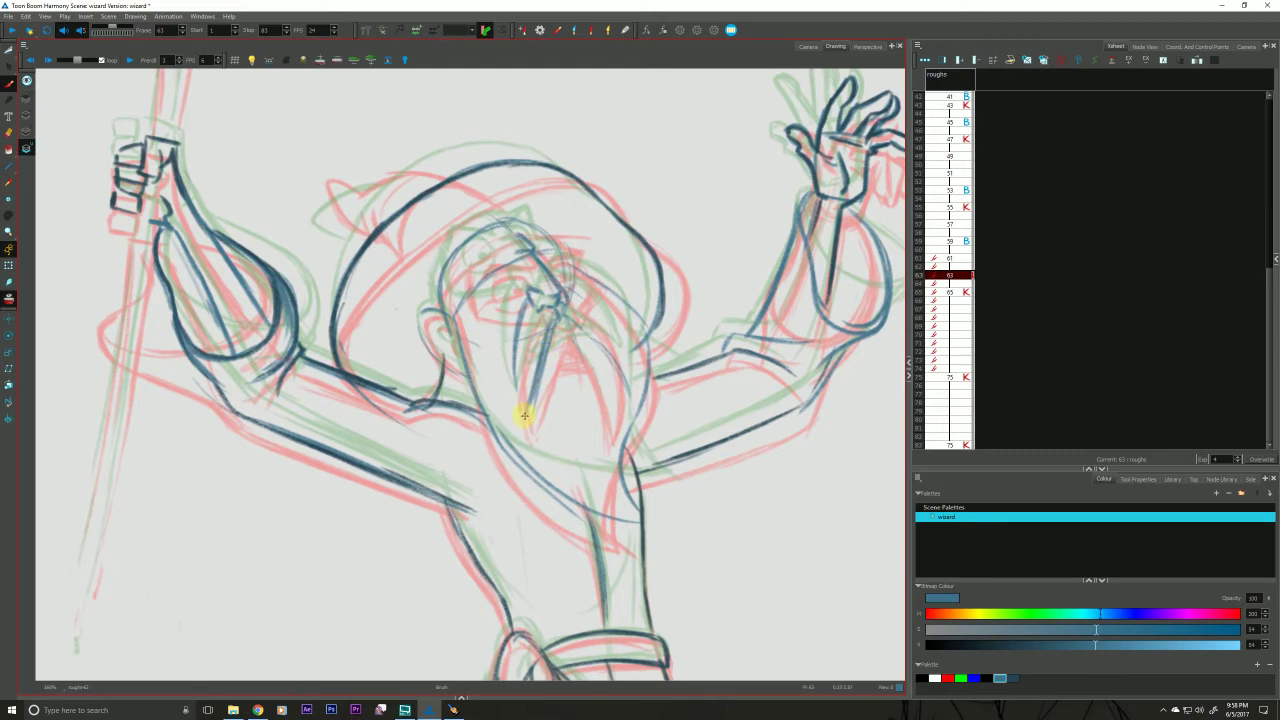
Sketch the wizard's open mouth and lower lip on frame 63, checking its position against frame 65.
key("period")
key("comma")
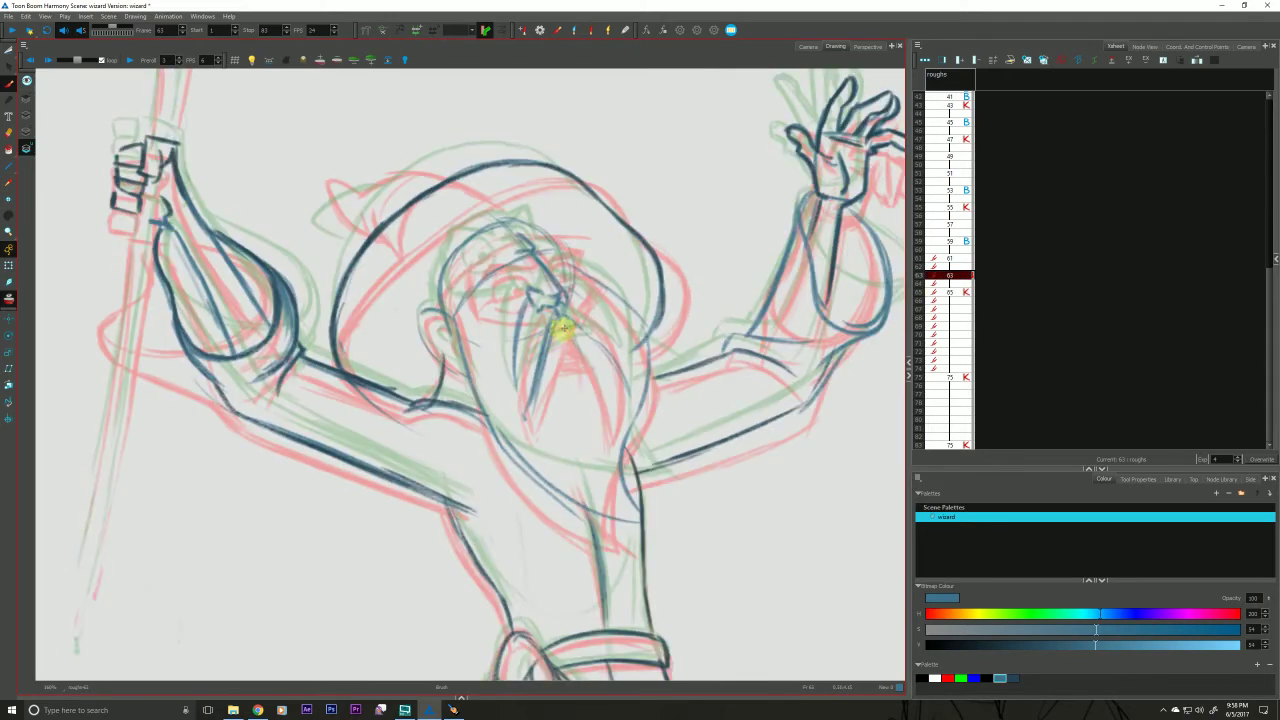
key("period")
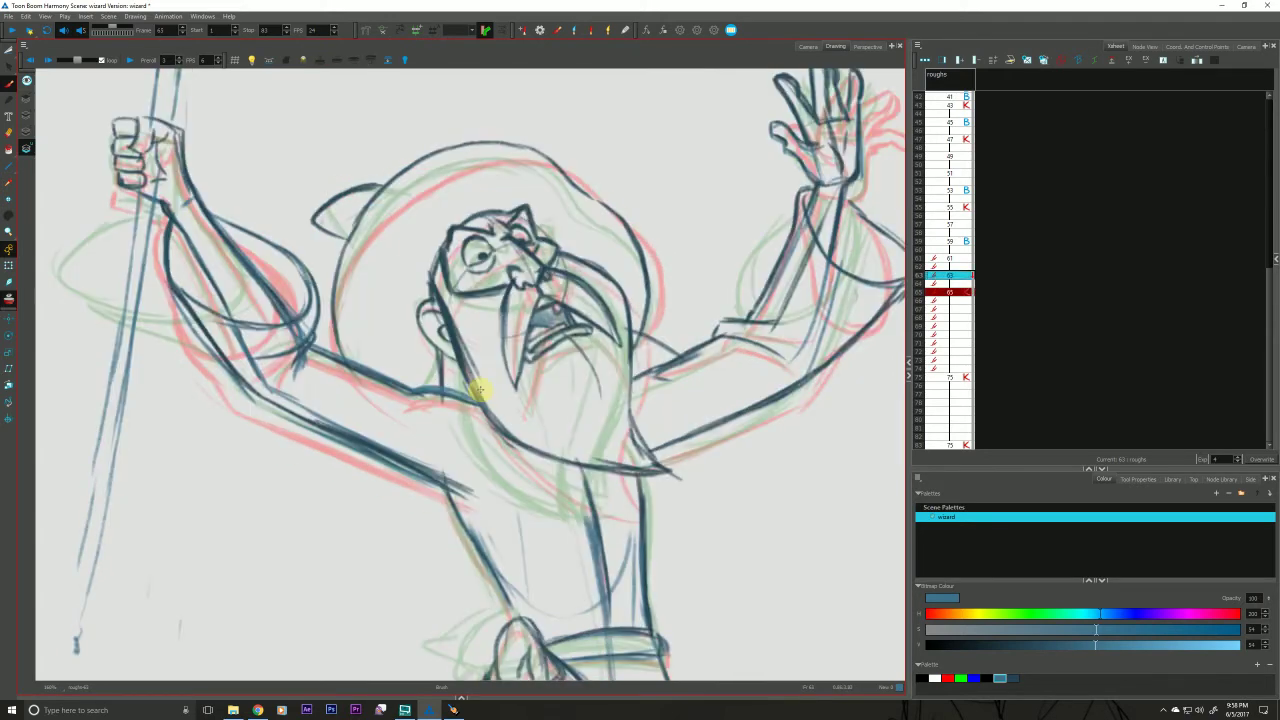
key("comma")
key("period")
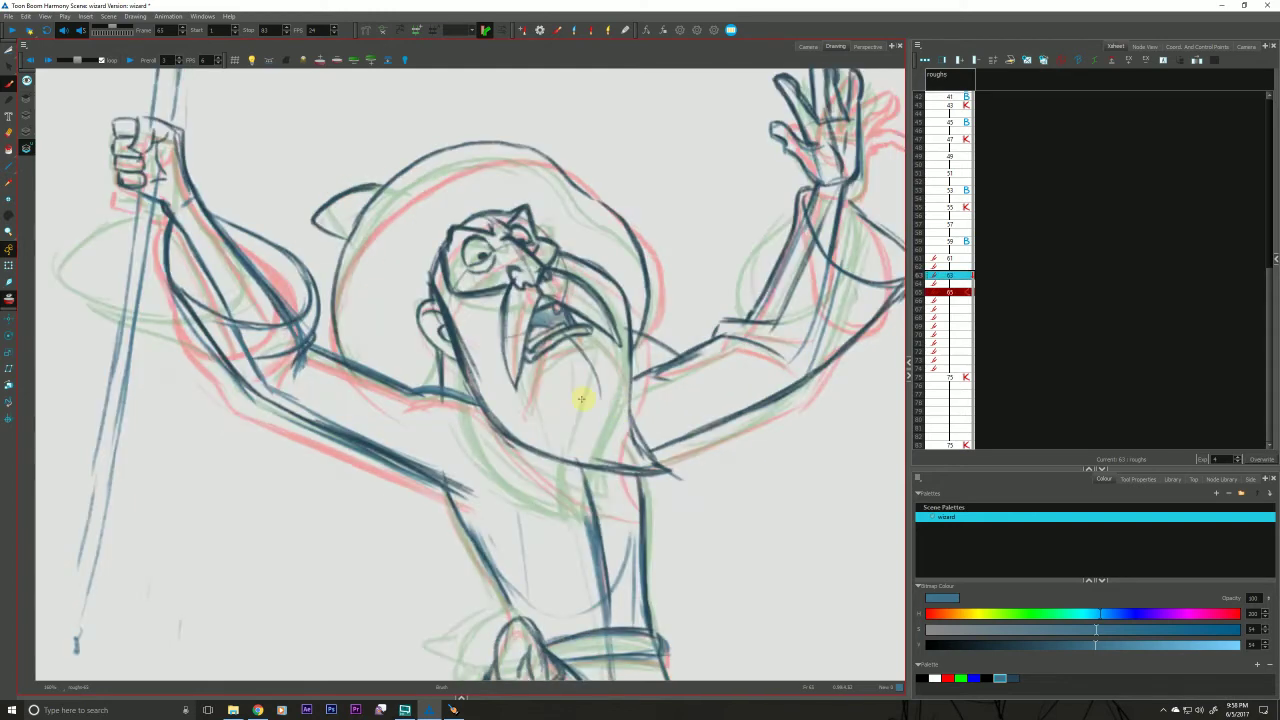
key("comma")
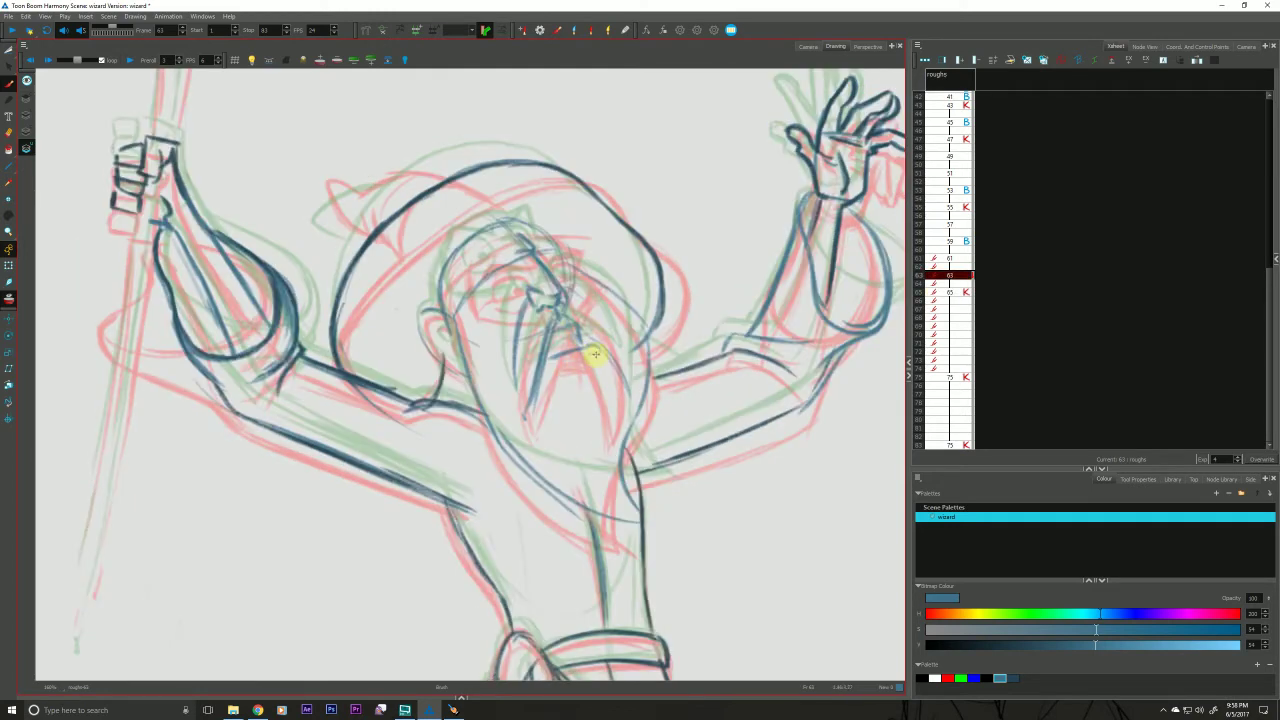
key("period")
key("comma")
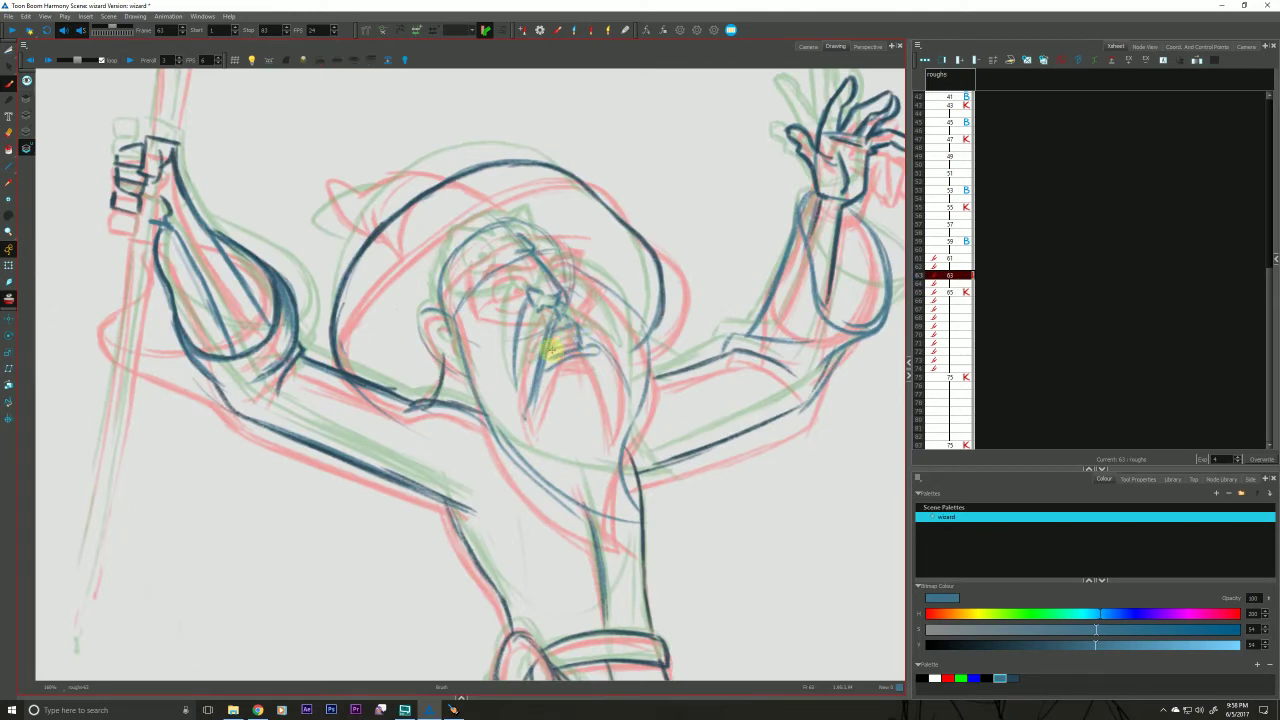
key("period")
key("comma")
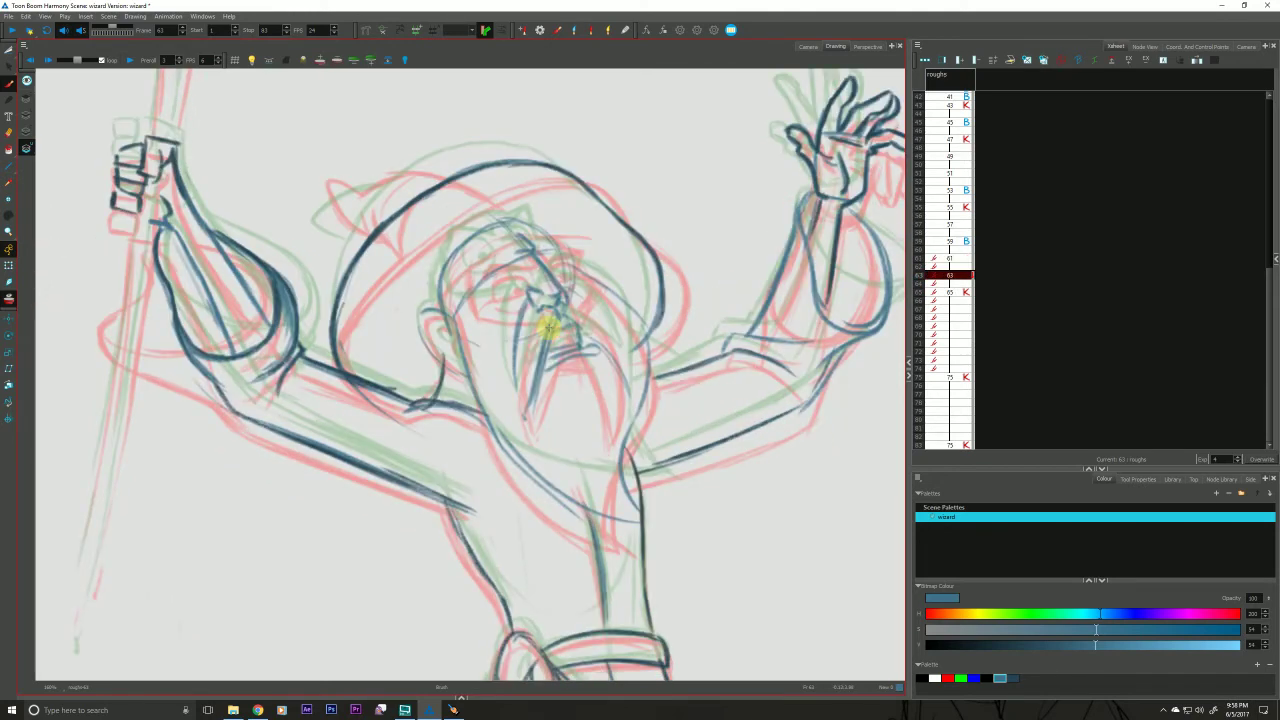
Refine the mouth and sketch the right side of the moustache on frame 63, checking it against frame 65.
key("period")
key("comma")
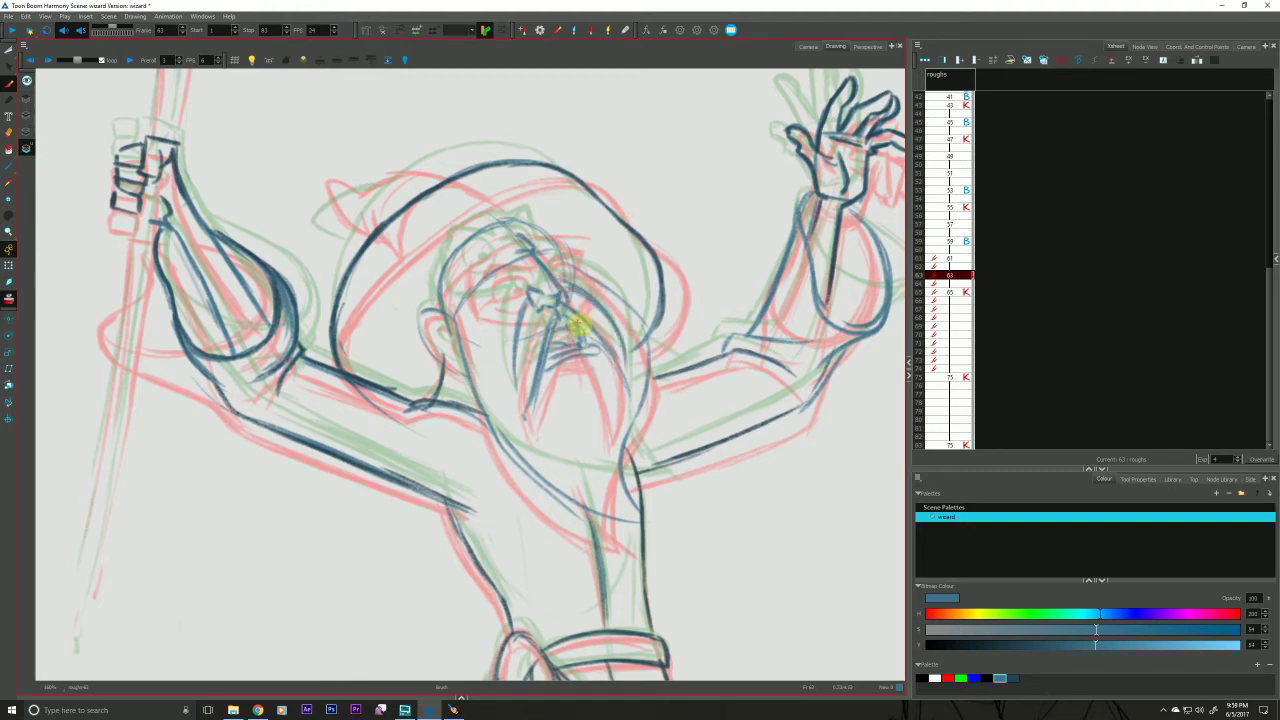
key("g")
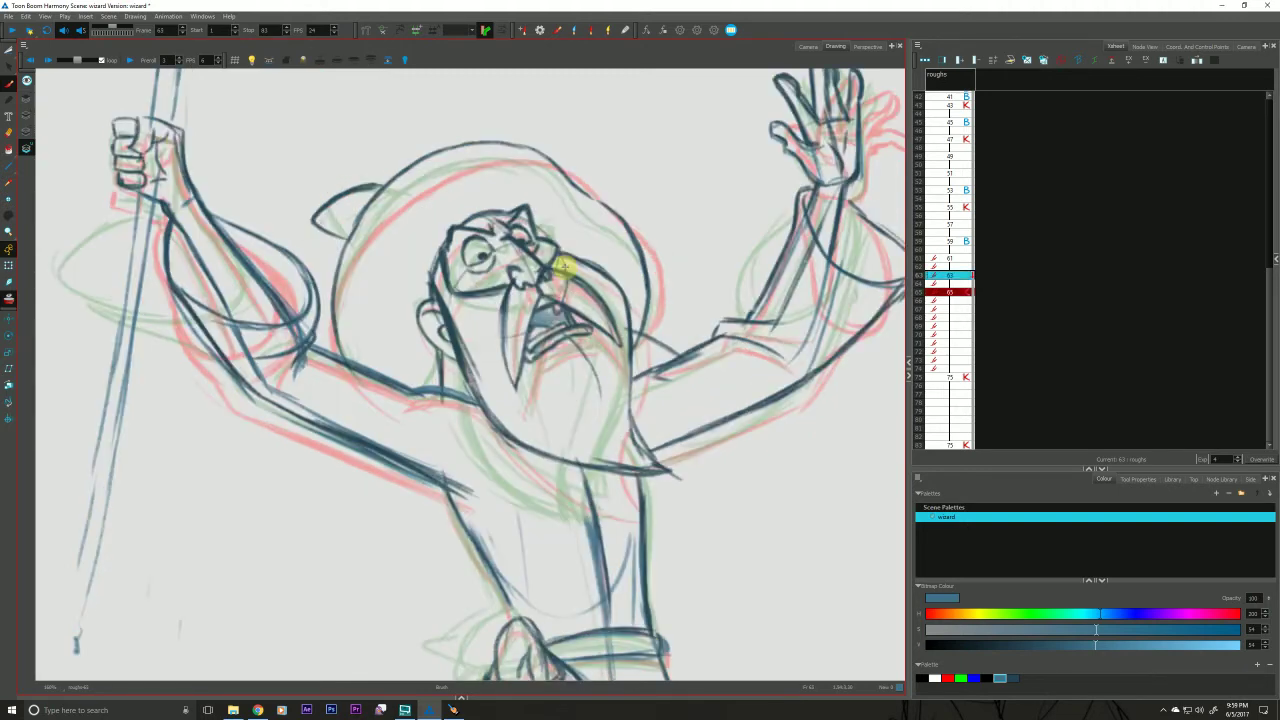
key("f")
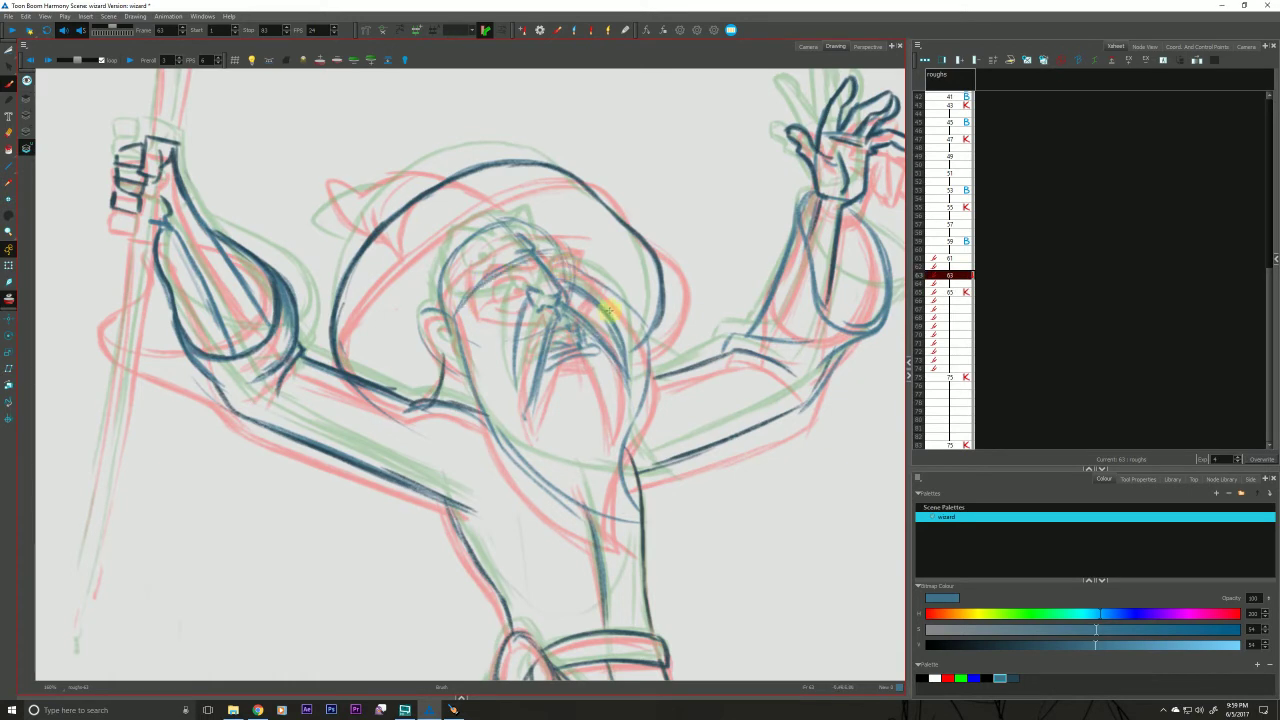
key("g")
key("f")
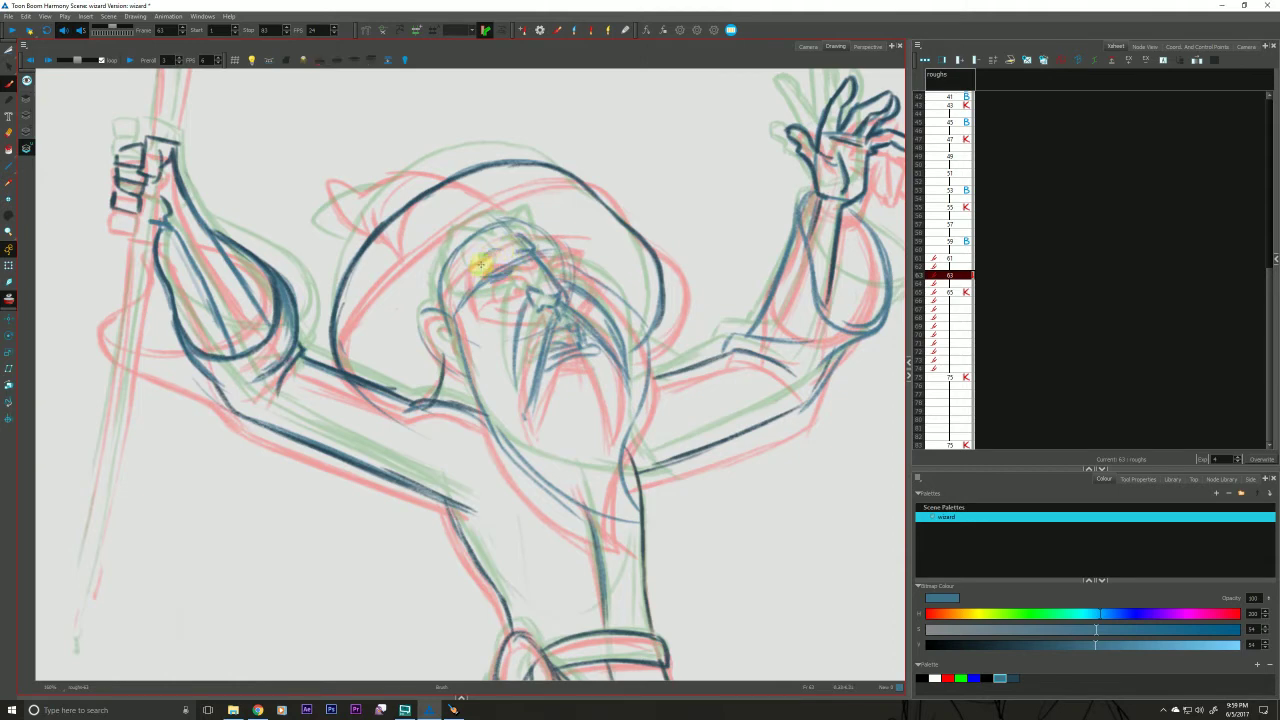
Sketch the left eye's outline and darken the brow above the nose on frame 63, comparing with frame 65.
key("g")
key("f")
key("g")
key("f")
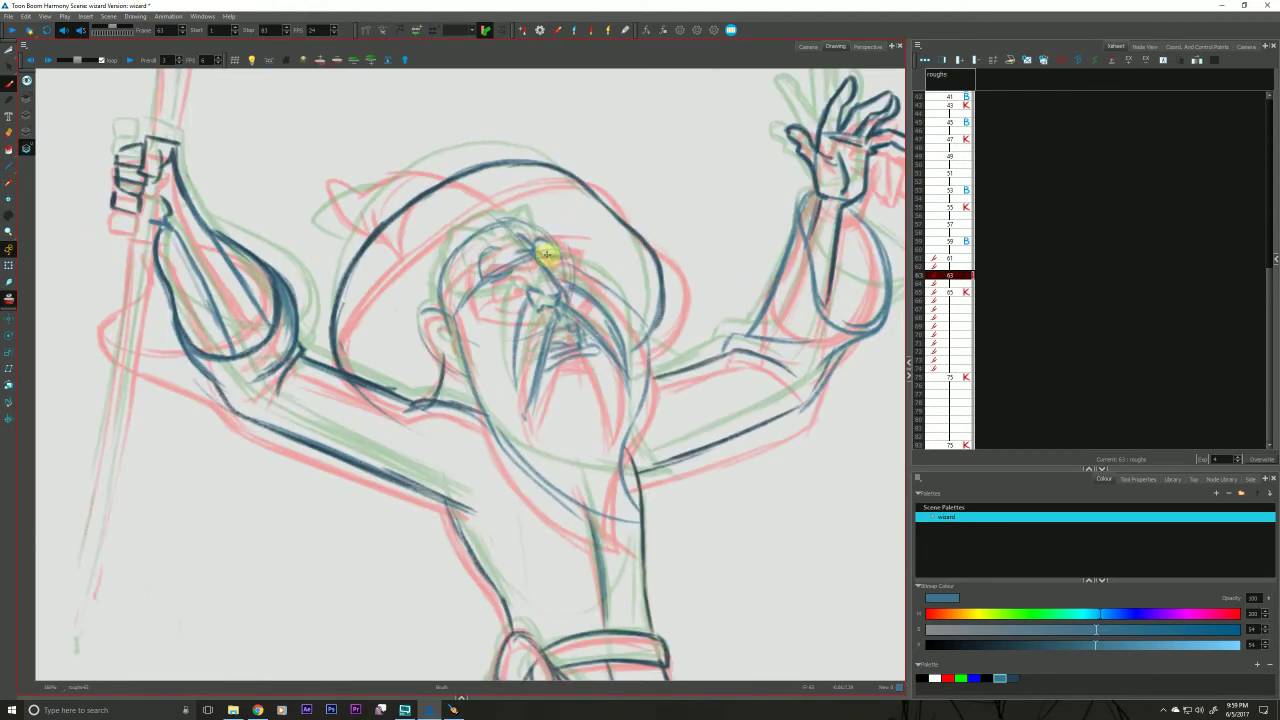
key("g")
key("f")
key("g")
key("f")
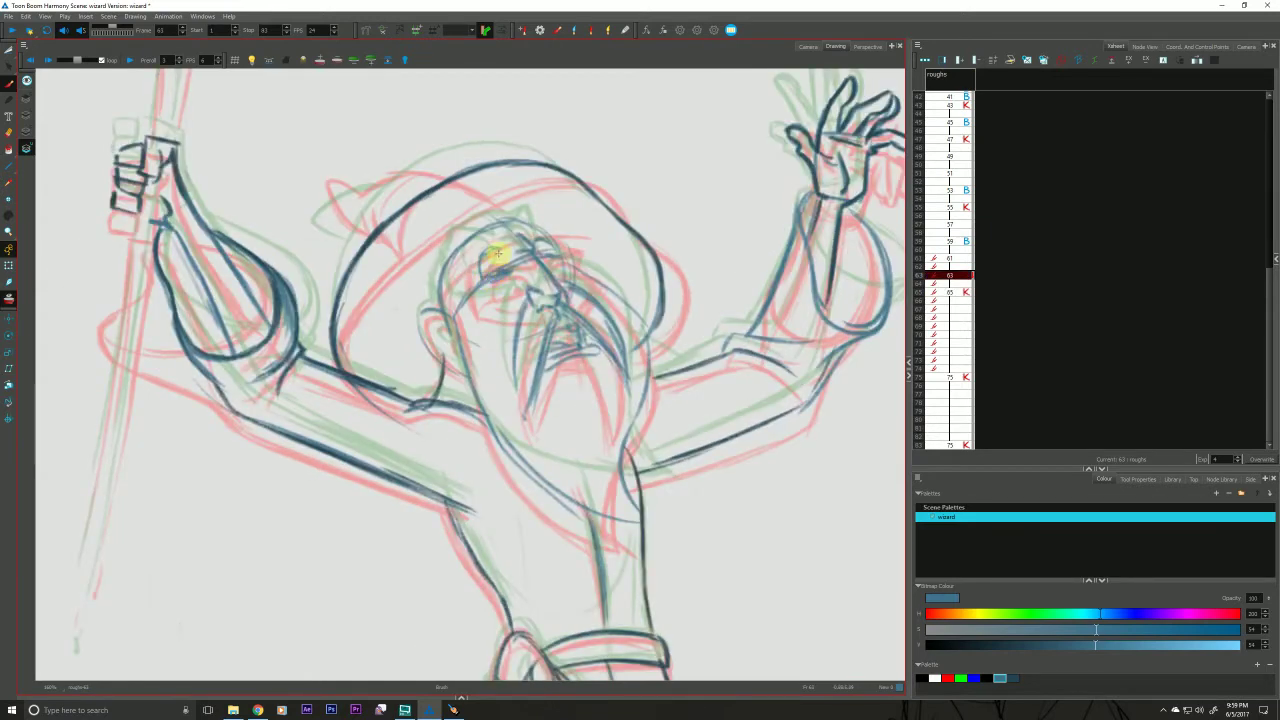
Draw the lower contour of the left eye socket on frame 63, comparing the face with frames 65 and 75.
key("g")
key("f")
key("g")
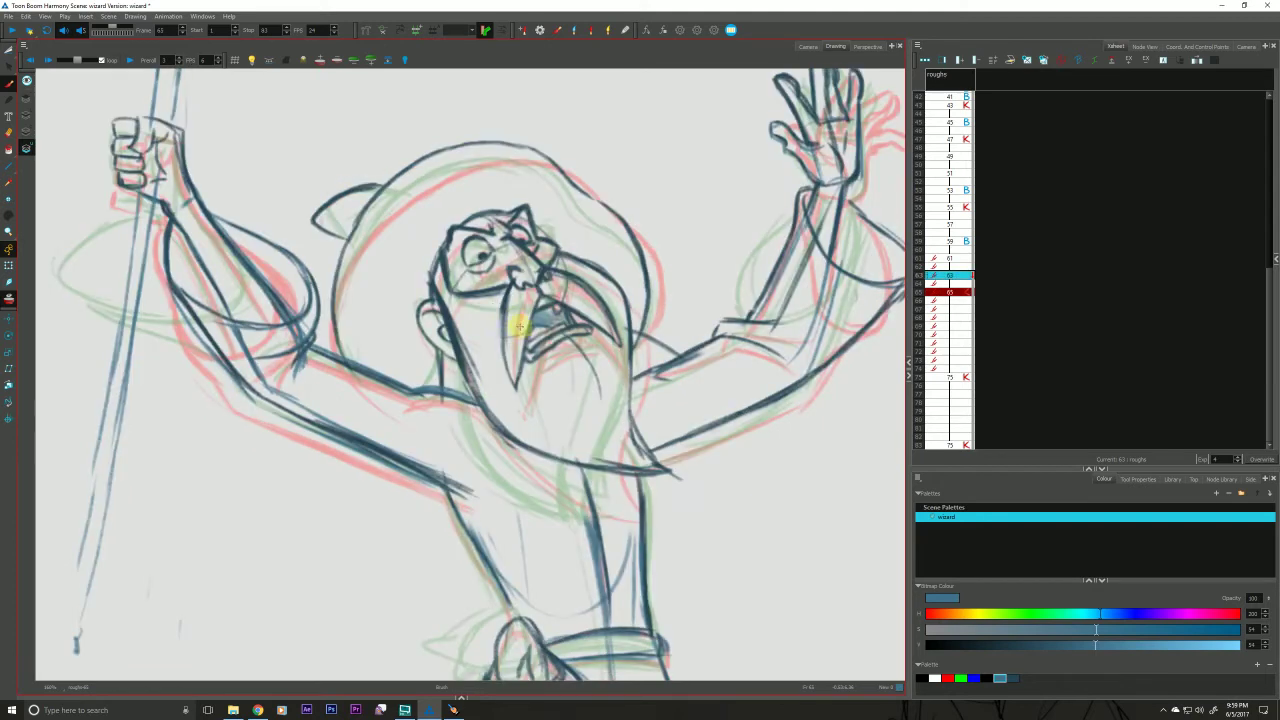
key("g")
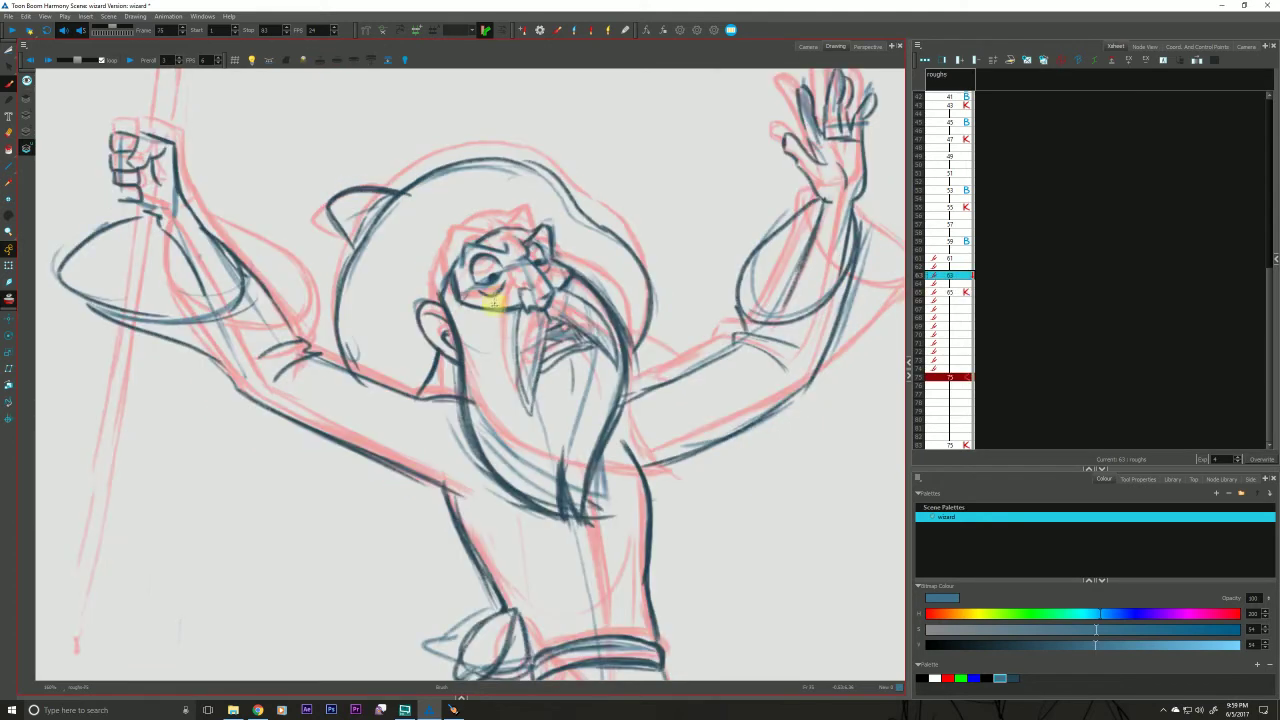
key("f")
key("f")
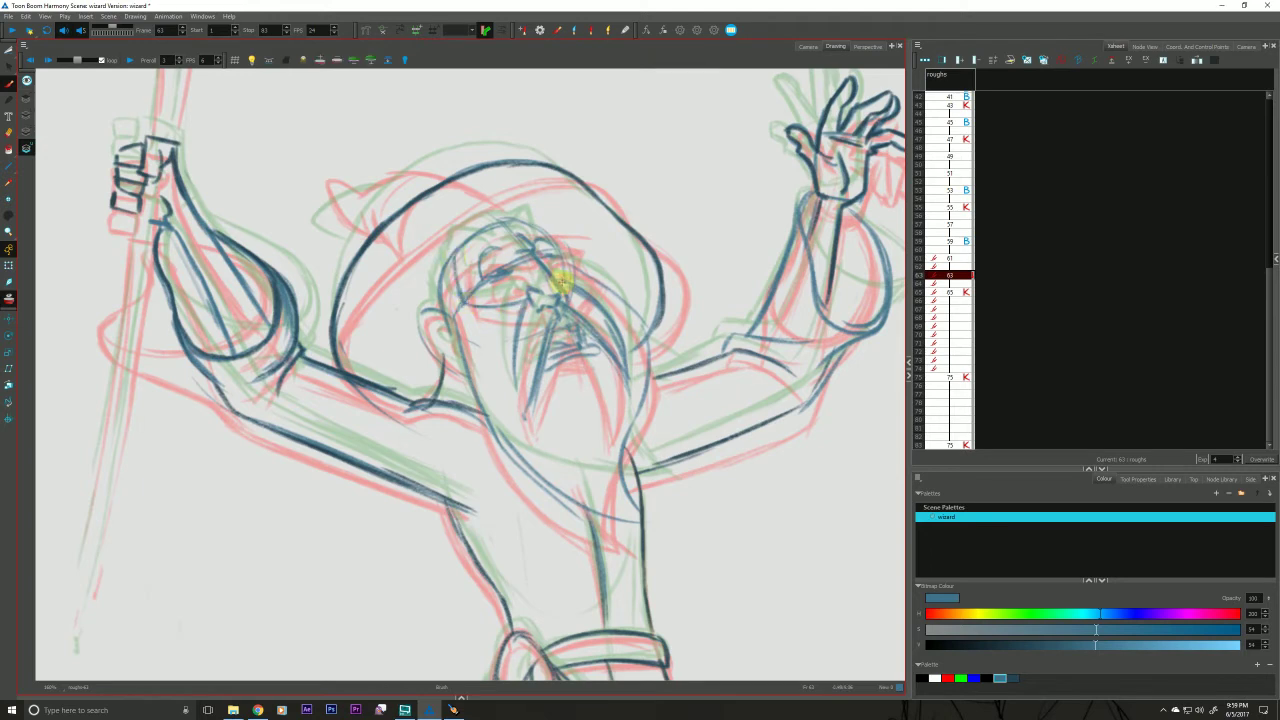
Draw the right eye and its pointed eyebrow on frame 63, checking them against frames 61 and 65.
key("g")
key("f")
key("f")
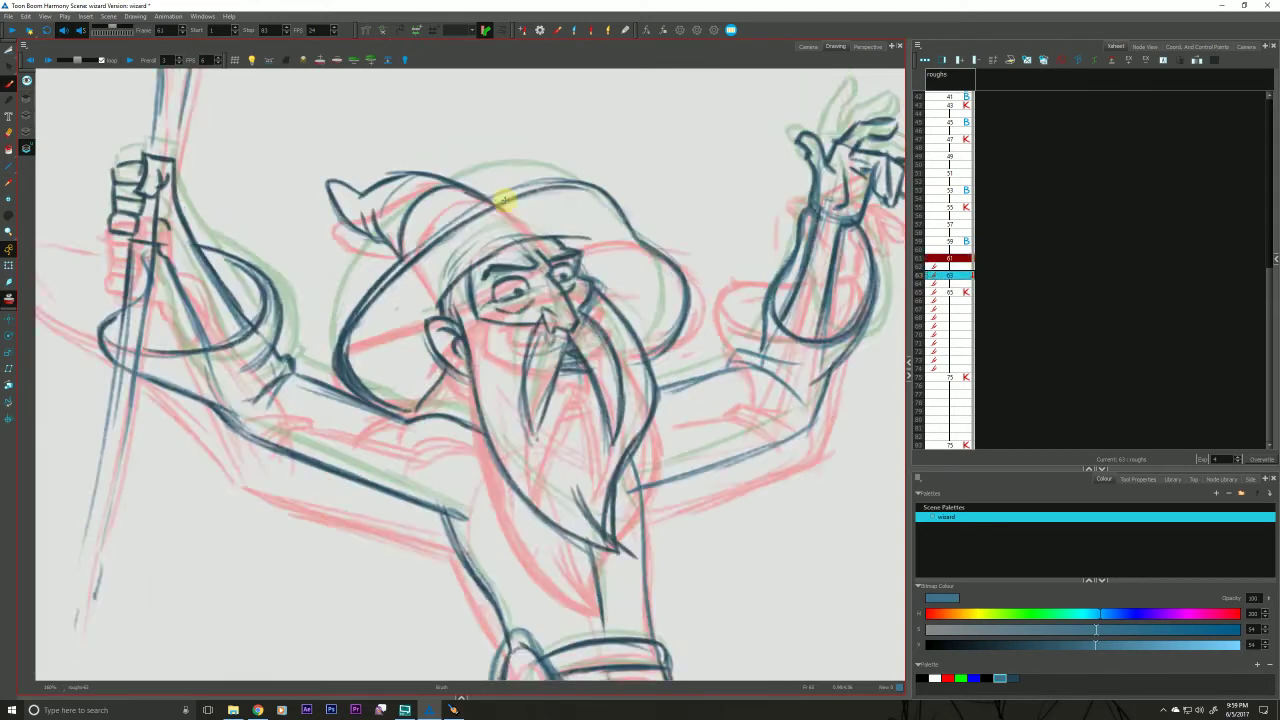
key("g")
key("f")
key("g")
key("g")
key("f")
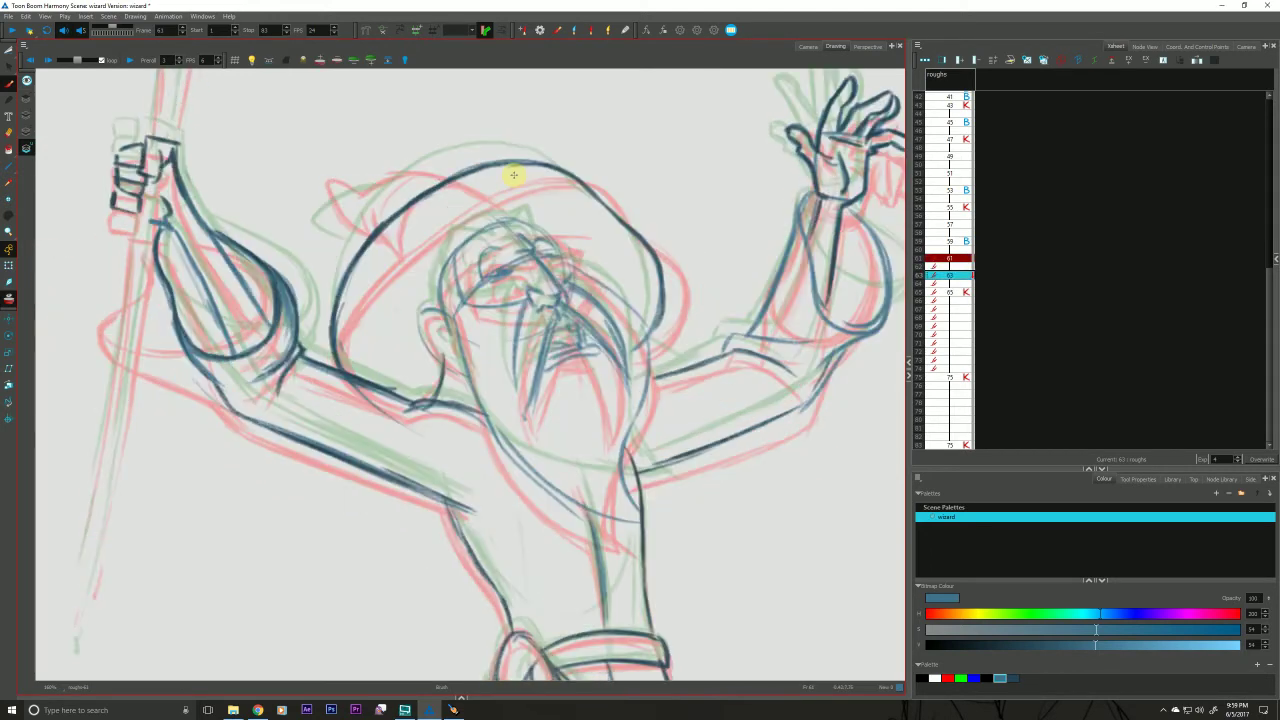
key("g")
key("f")
key("g")
key("f")
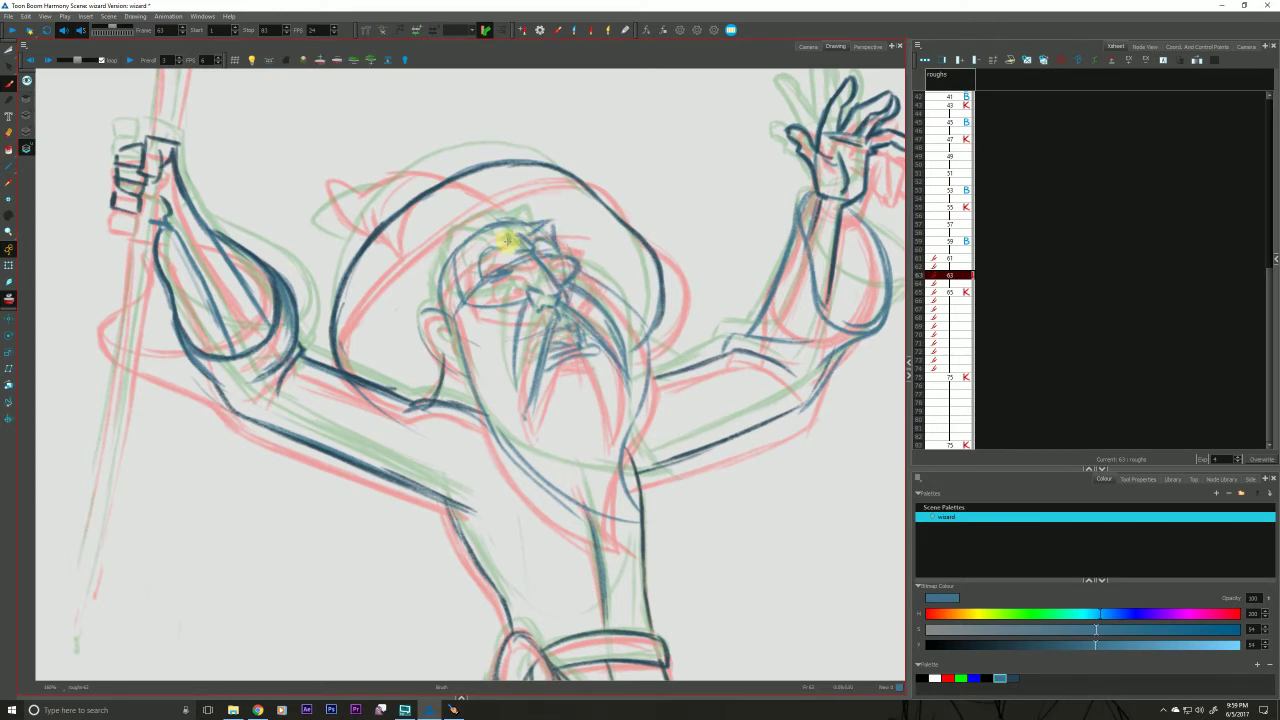
Sketch the left eyebrow and refine the left eye on frame 63, comparing with frames 61 and 65.
key("f")
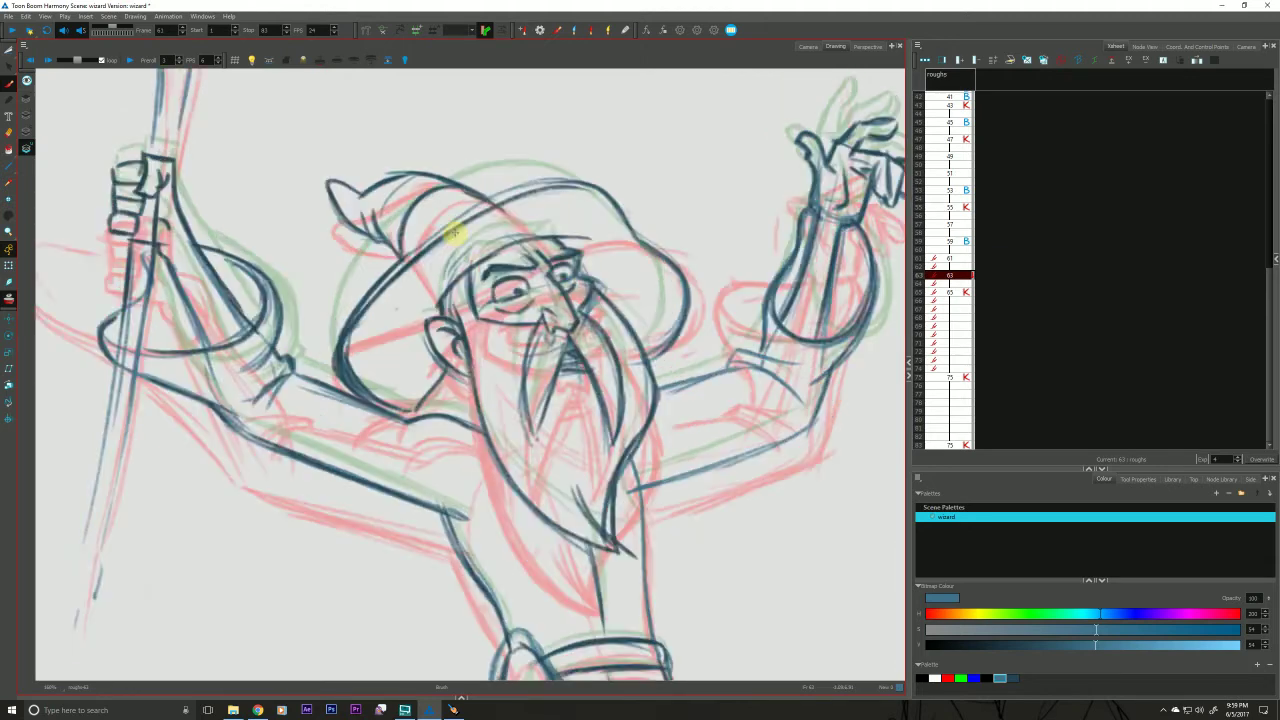
key("g")
key("g")
key("f")
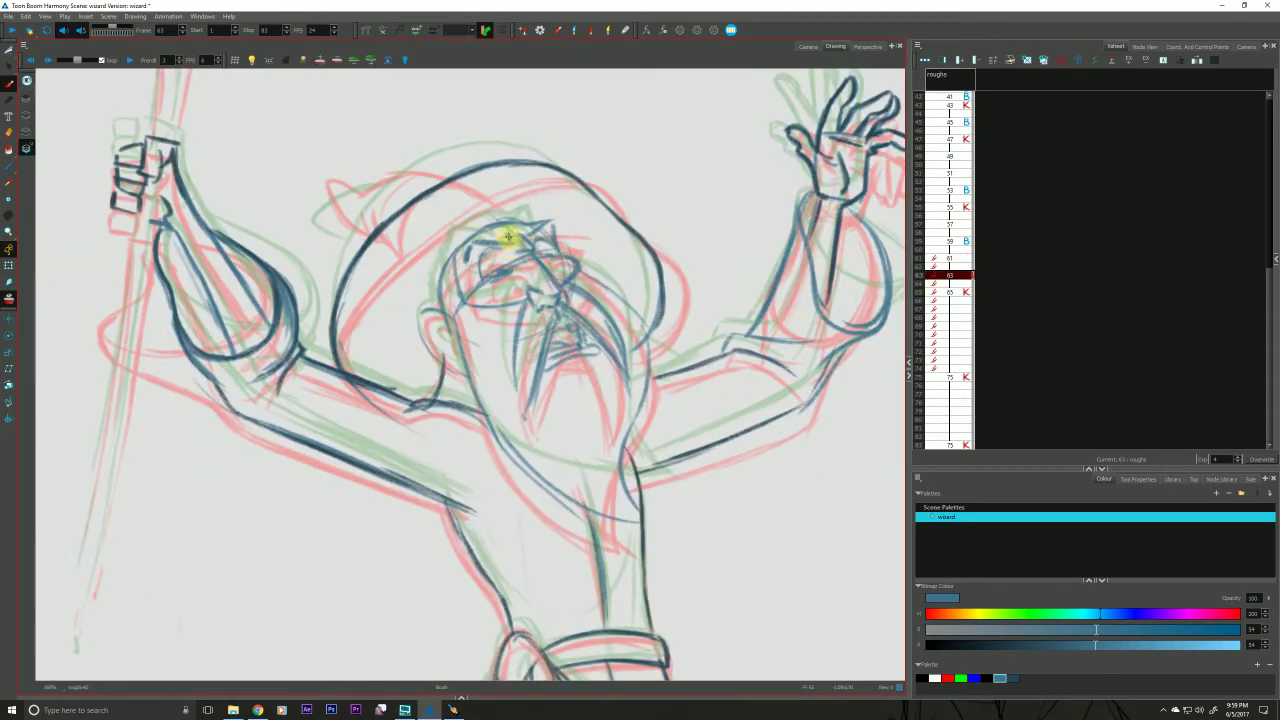
key("g")
key("f")
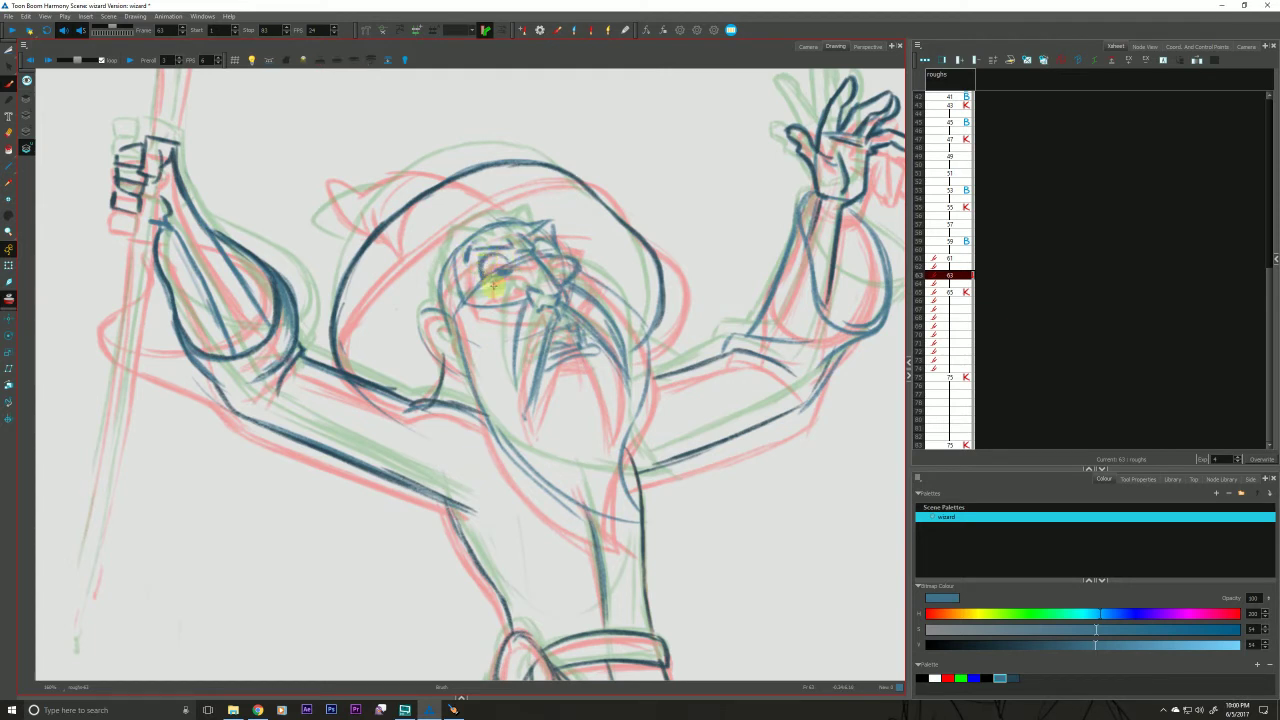
Undo the last stroke on the left eye and redraw its pupil on frame 63, comparing with frame 65.
left_click_drag(493, 286, 495, 267)
key("ctrl+z")
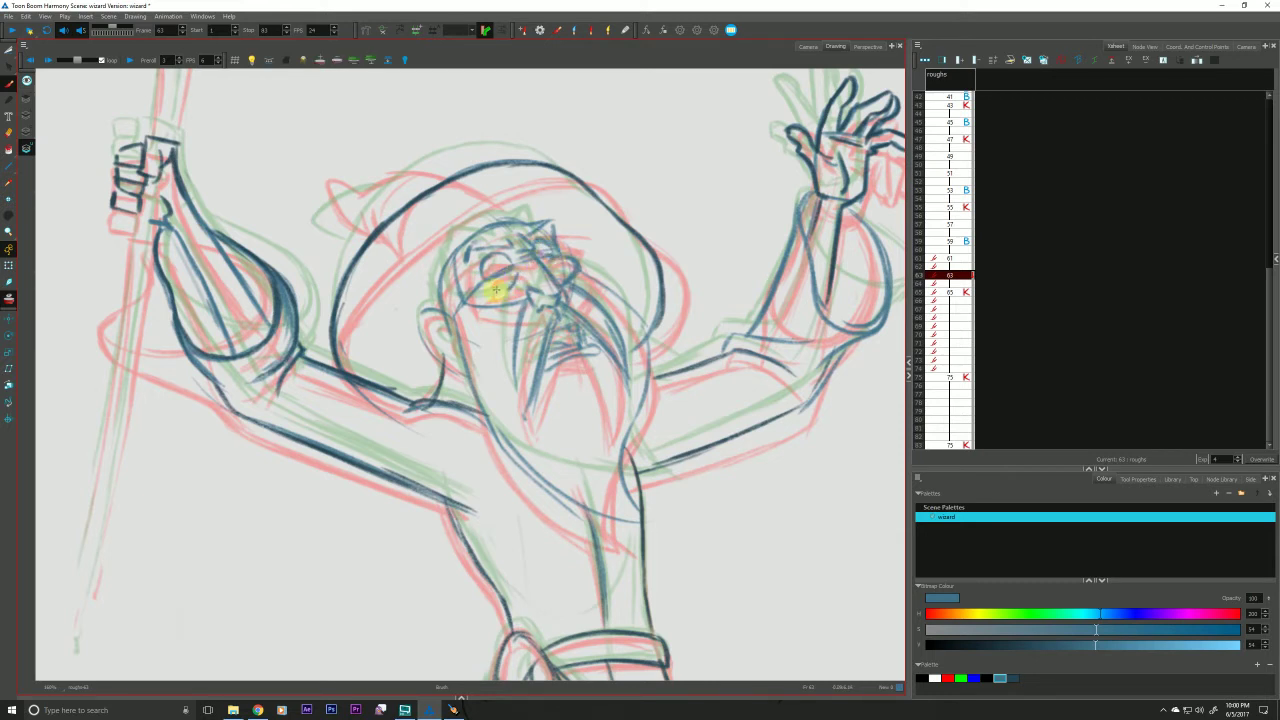
key("g")
key("f")
key("period")
key("comma")
key("period")
key("comma")
left_click_drag(499, 267, 501, 270)
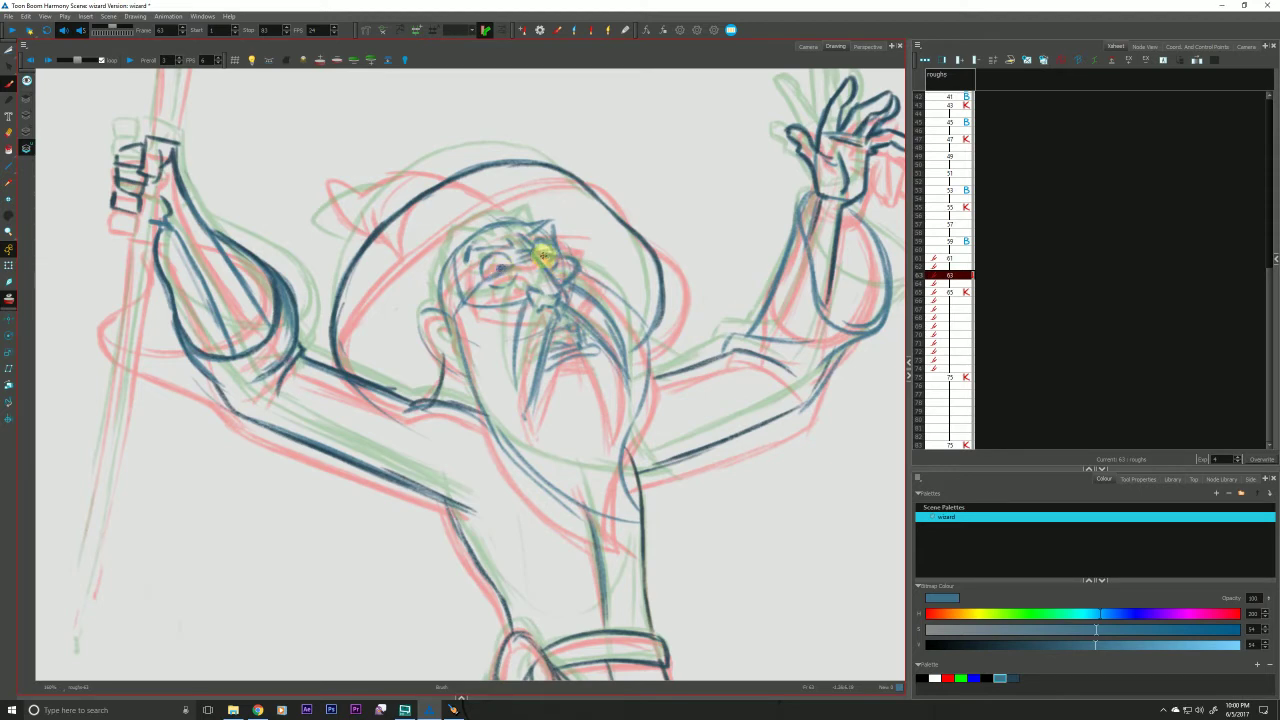
Draw the ear and the adjacent side of the face on frame 63, checking against the neighbouring frames.
key("g")
key("f")
key("f")
key("g")
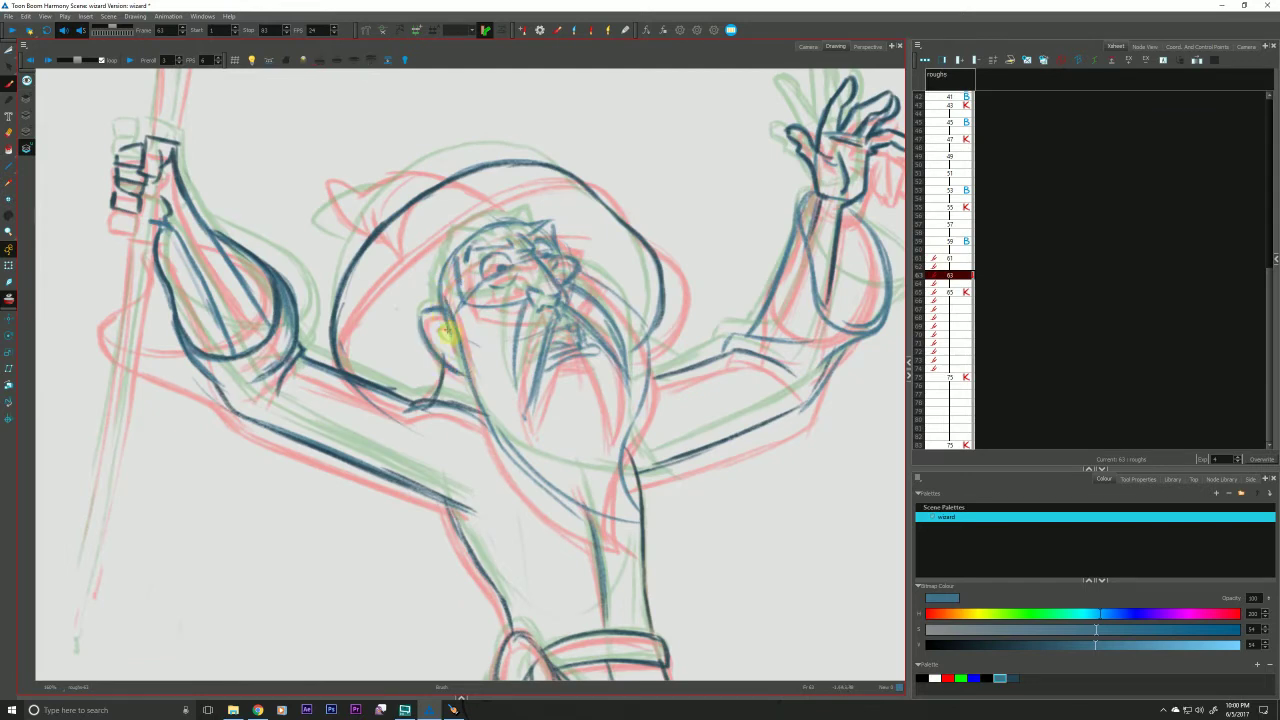
Compare the wizard's head and pose on frame 63 with the drawing on frame 61.
key("g")
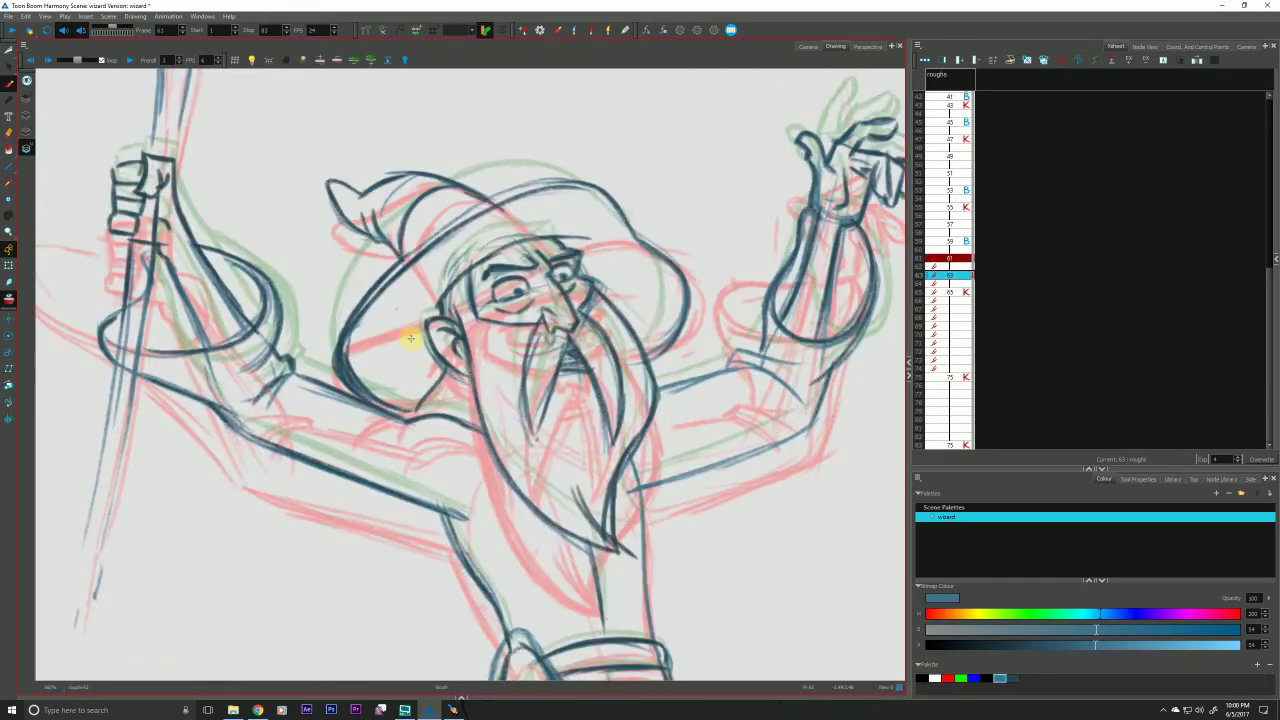
key("f")
key("g")
key("f")
key("g")
key("f")
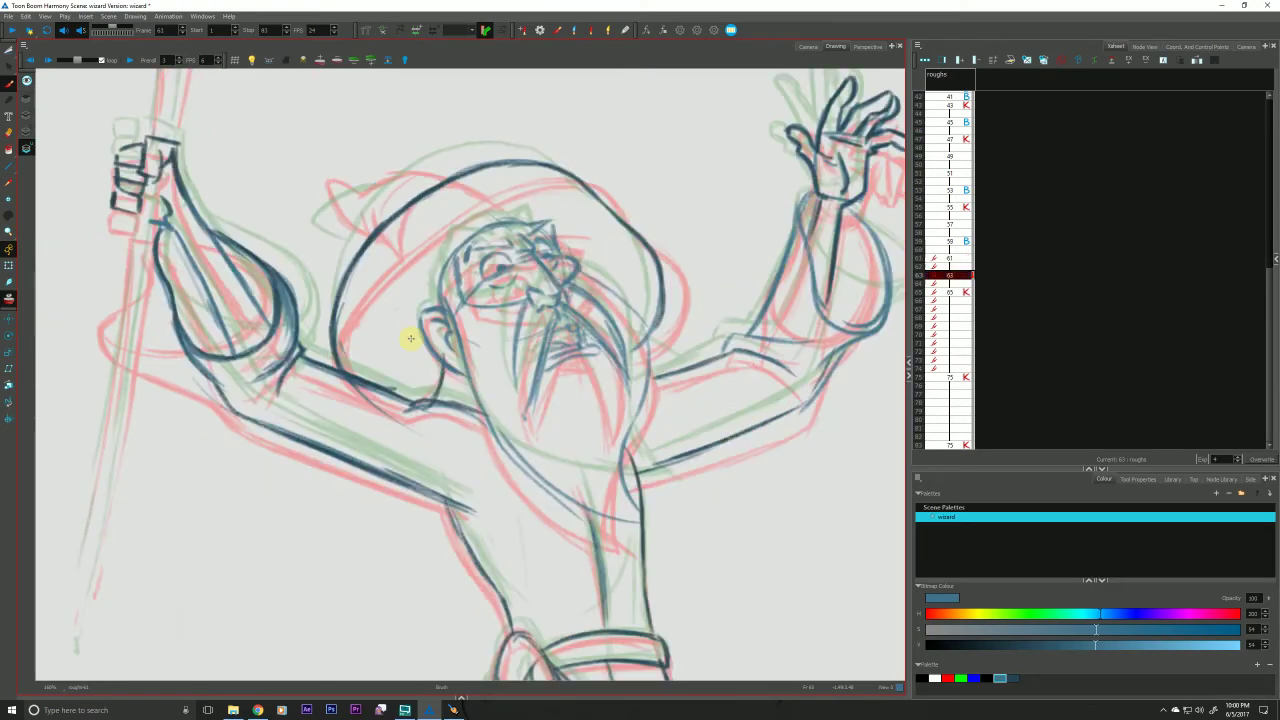
key("g")
key("f")
key("g")
key("f")
key("f")
key("g")
Switch to the darker blue swatch and redraw the left eyebrow on frame 63, comparing with frame 65.
left_click(1013, 678)
key("space")
left_click_drag(367, 336, 385, 375)
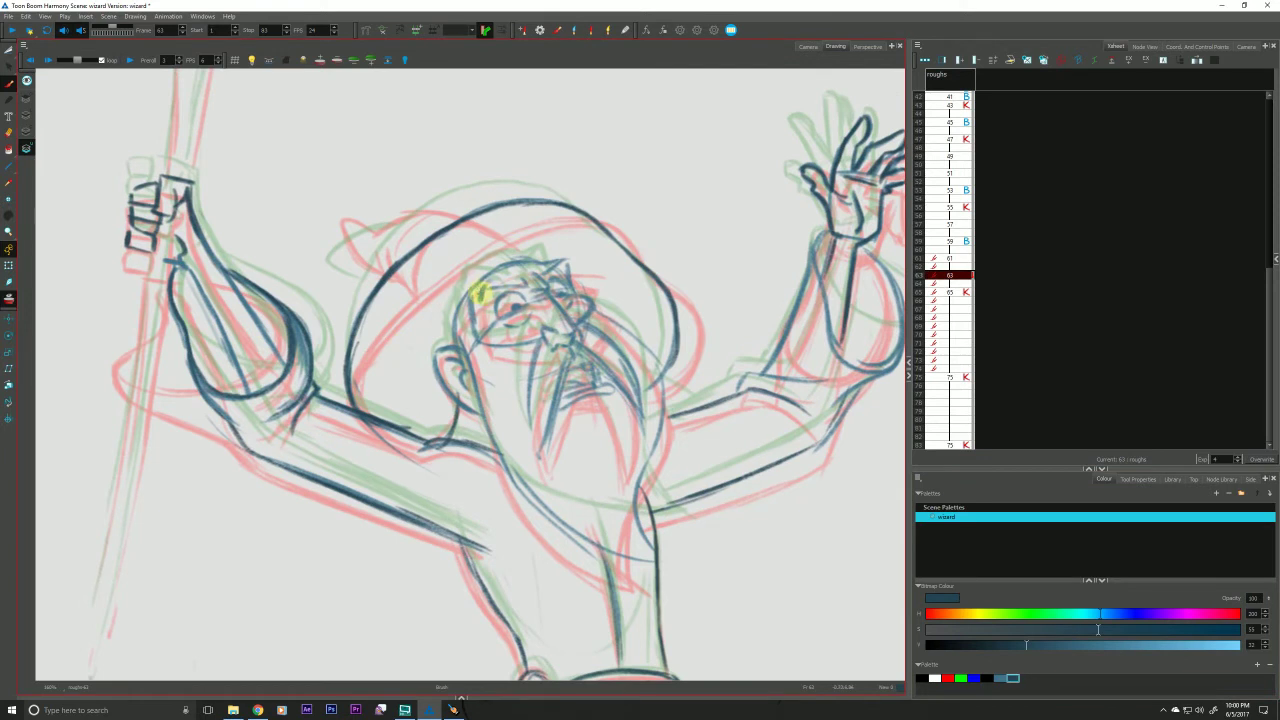
mouse_move(480, 296)
left_mouse_down()
mouse_move(487, 280)
mouse_move(523, 275)
left_mouse_up()
left_click_drag(494, 286, 526, 286)
key("g")
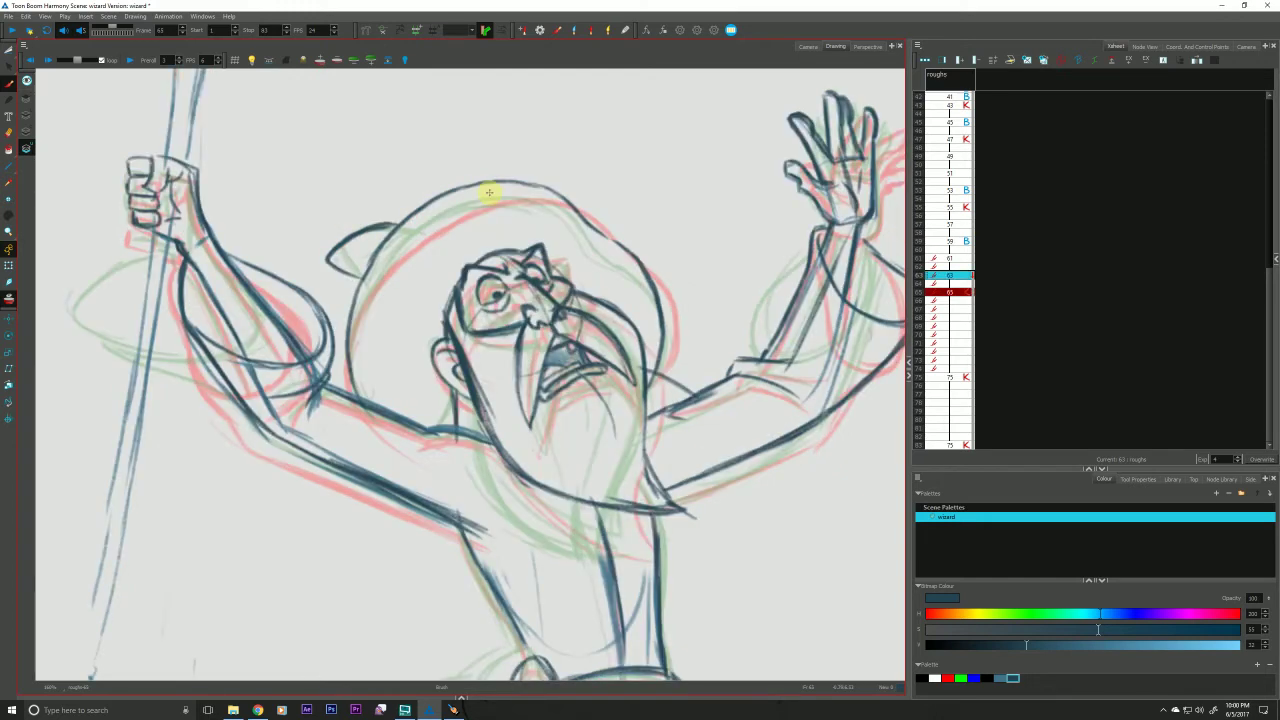
key("f")
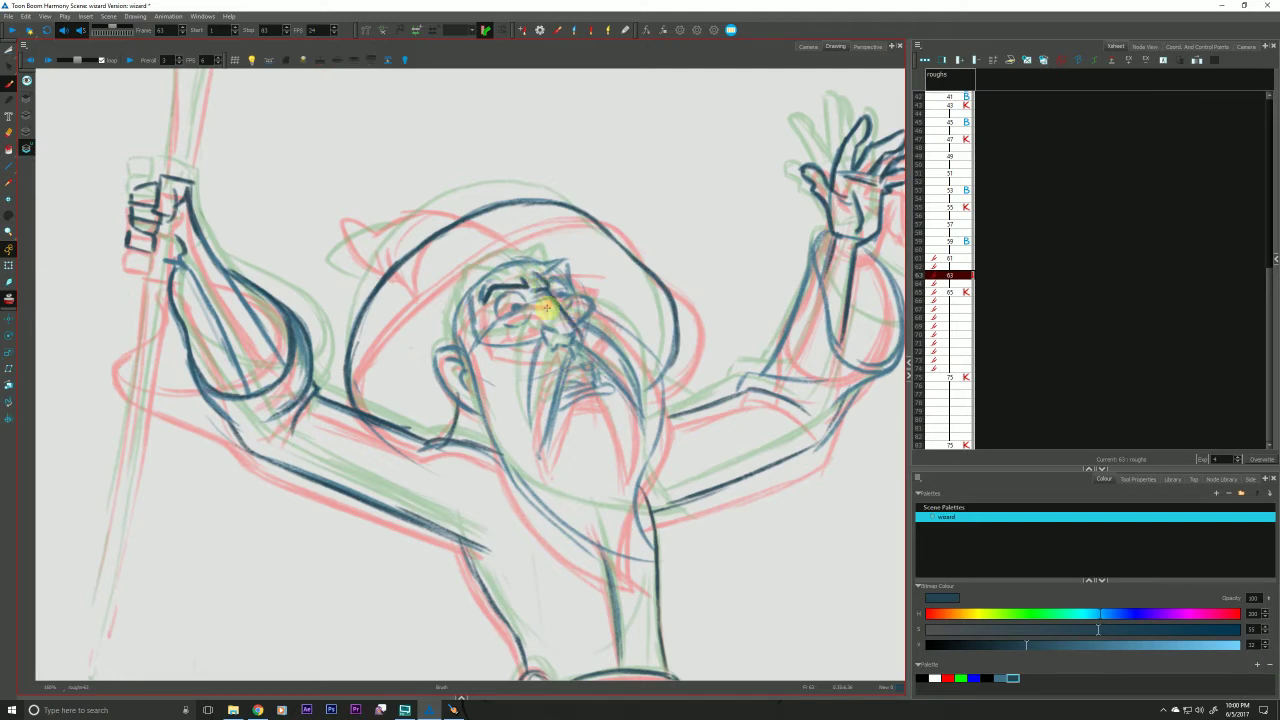
Redraw the nose on frame 63 with darker lines, comparing its shape with frame 65.
key("period")
key("comma")
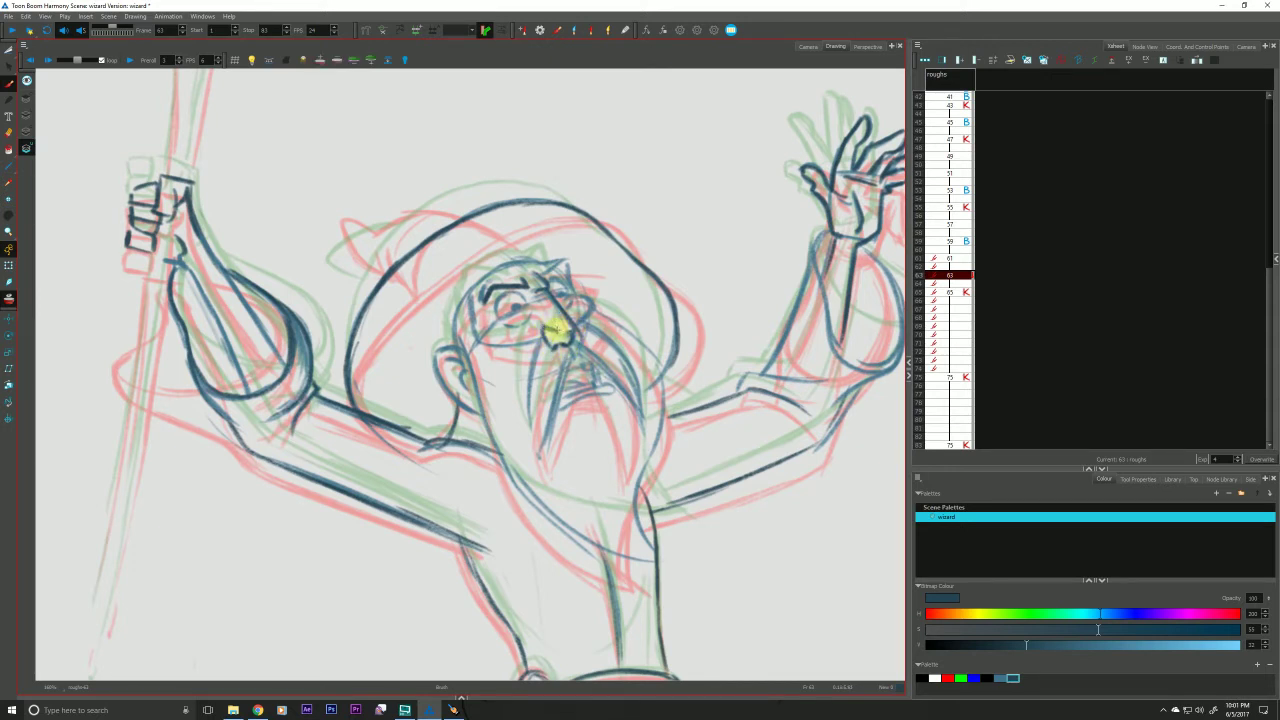
key("f")
key("g")
key("g")
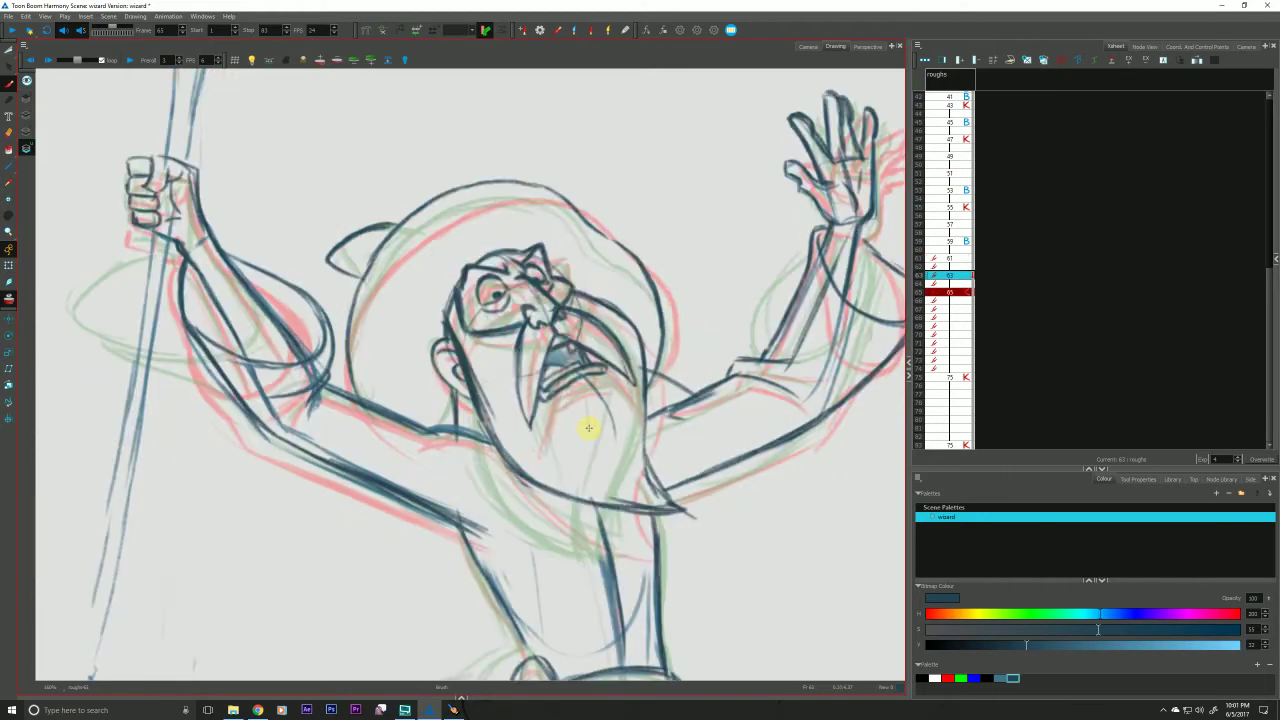
key("comma")
key("comma")
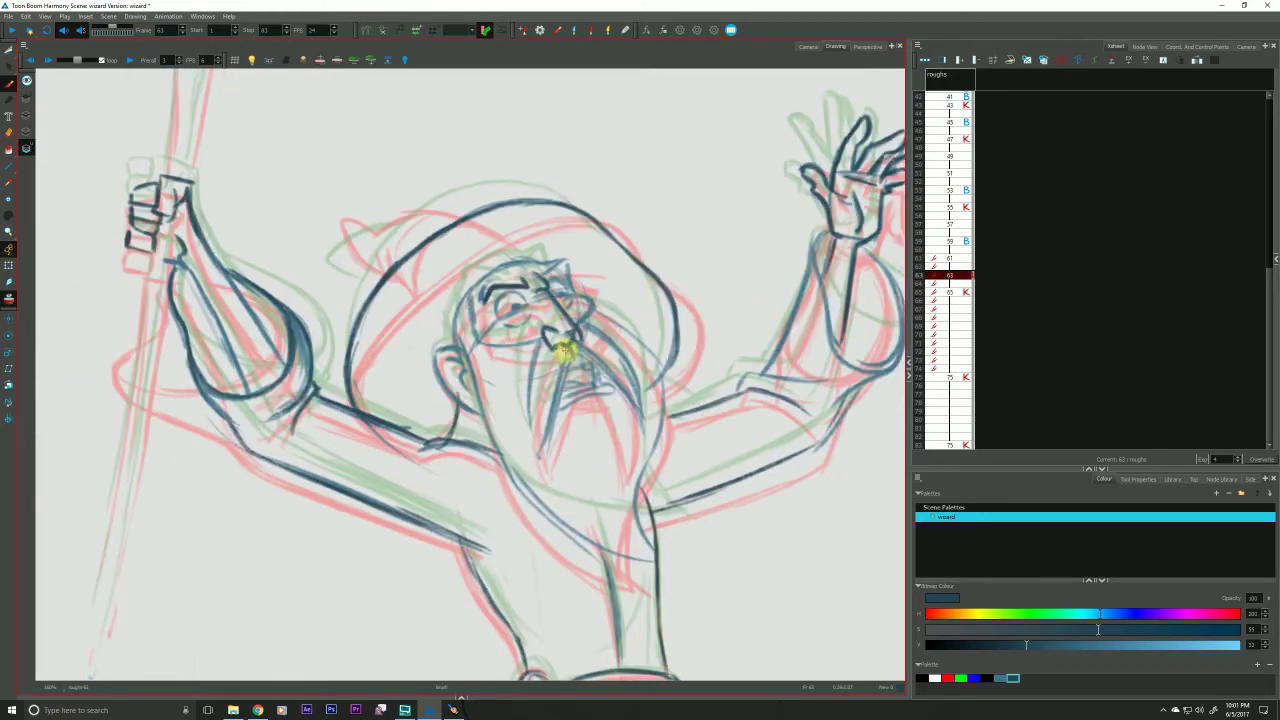
Trace the left half of the moustache on frame 63 with dark strokes tapering to its lower tip.
key("period")
key("period")
key("comma")
key("comma")
left_click_drag(543, 337, 537, 455)
mouse_move(573, 348)
left_mouse_down()
mouse_move(542, 449)
mouse_move(548, 438)
left_mouse_up()
mouse_move(563, 384)
left_mouse_down()
mouse_move(538, 459)
mouse_move(541, 446)
left_mouse_up()
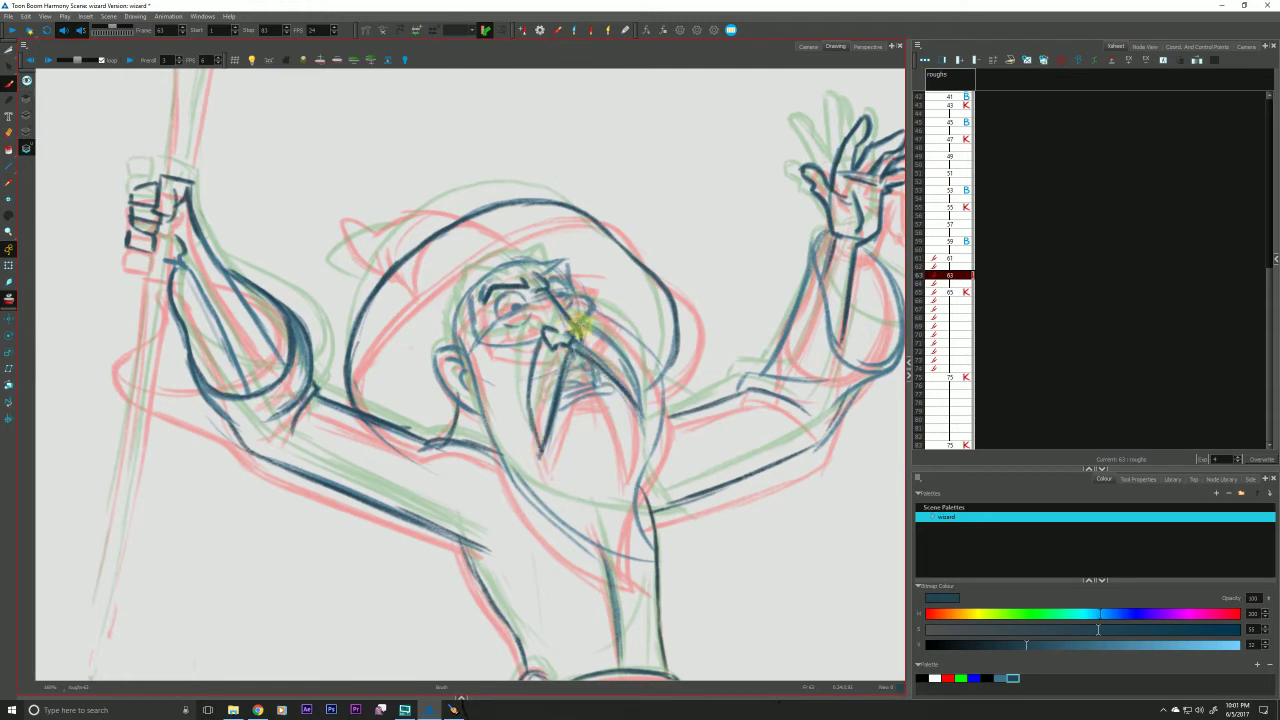
Trace the right half of the moustache on frame 63 with dark strokes, comparing it with frame 61.
mouse_move(575, 319)
left_mouse_down()
mouse_move(640, 393)
mouse_move(621, 354)
mouse_move(642, 418)
left_mouse_up()
key("f")
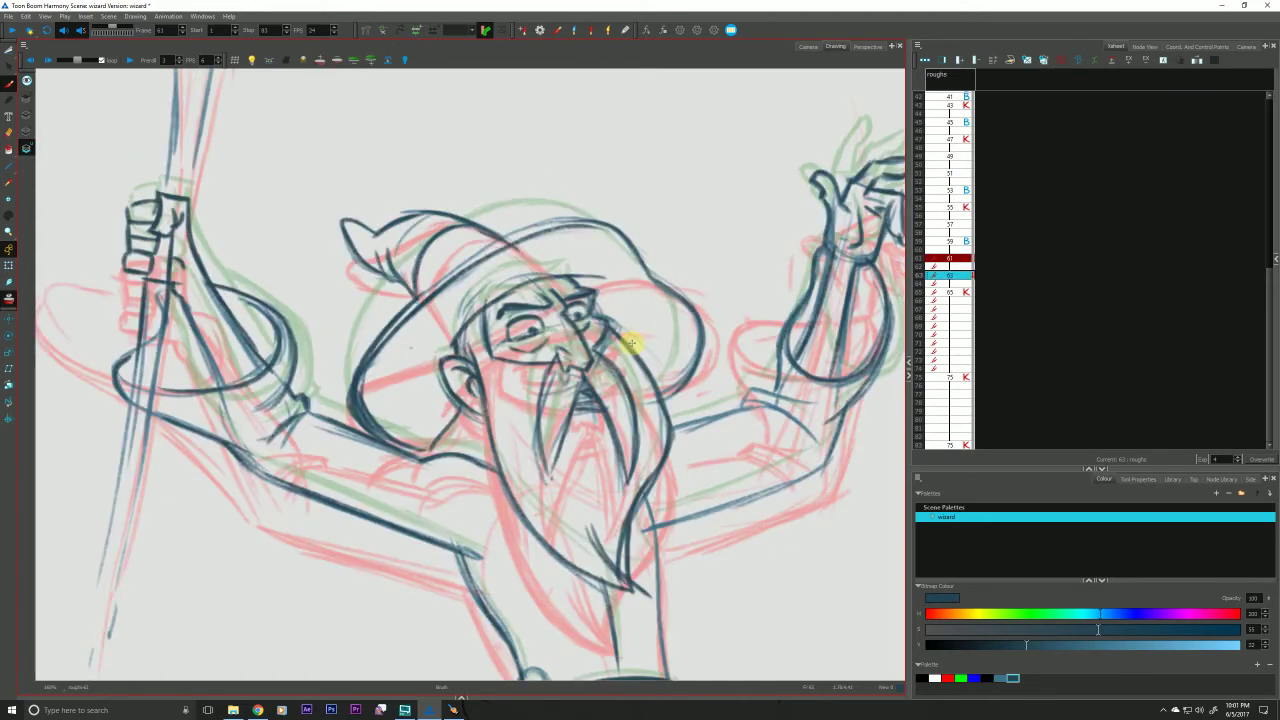
key("g")
key("f")
key("g")
key("f")
key("g")
key("f")
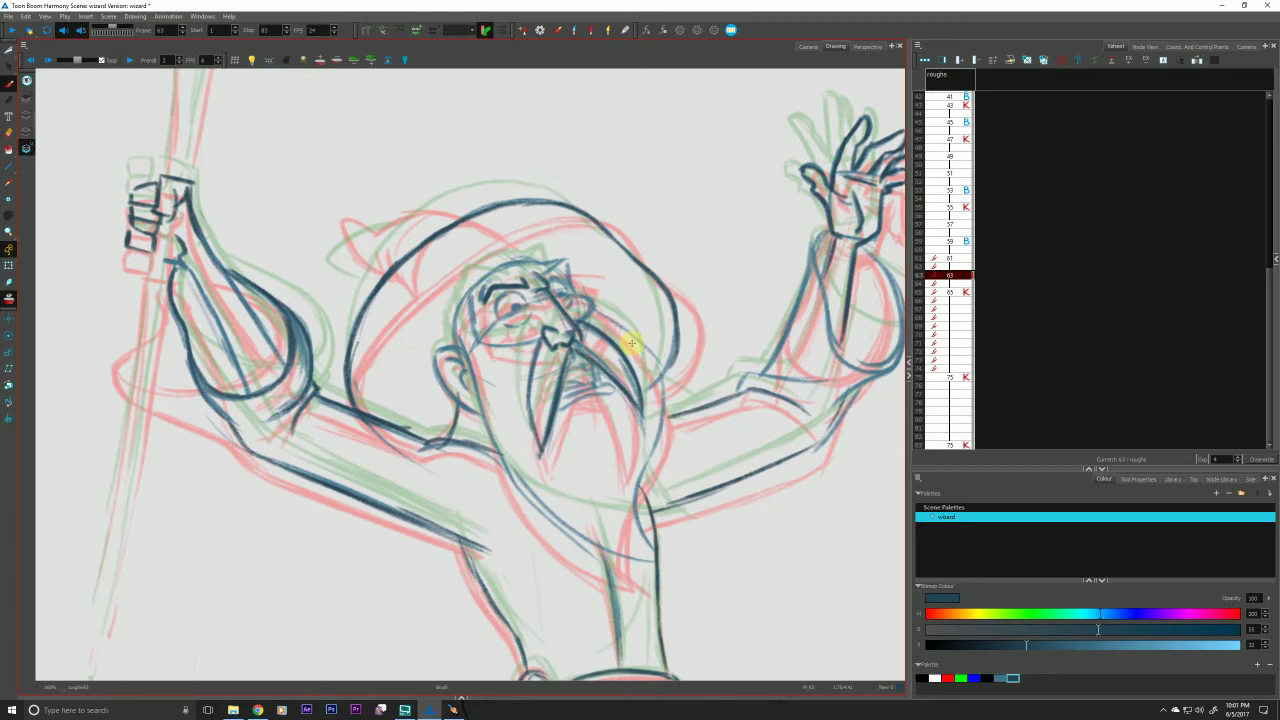
Draw the bent hat tip and its folds behind the brim on frame 63, using frame 61 for comparison.
left_click_drag(461, 220, 430, 212)
key("f")
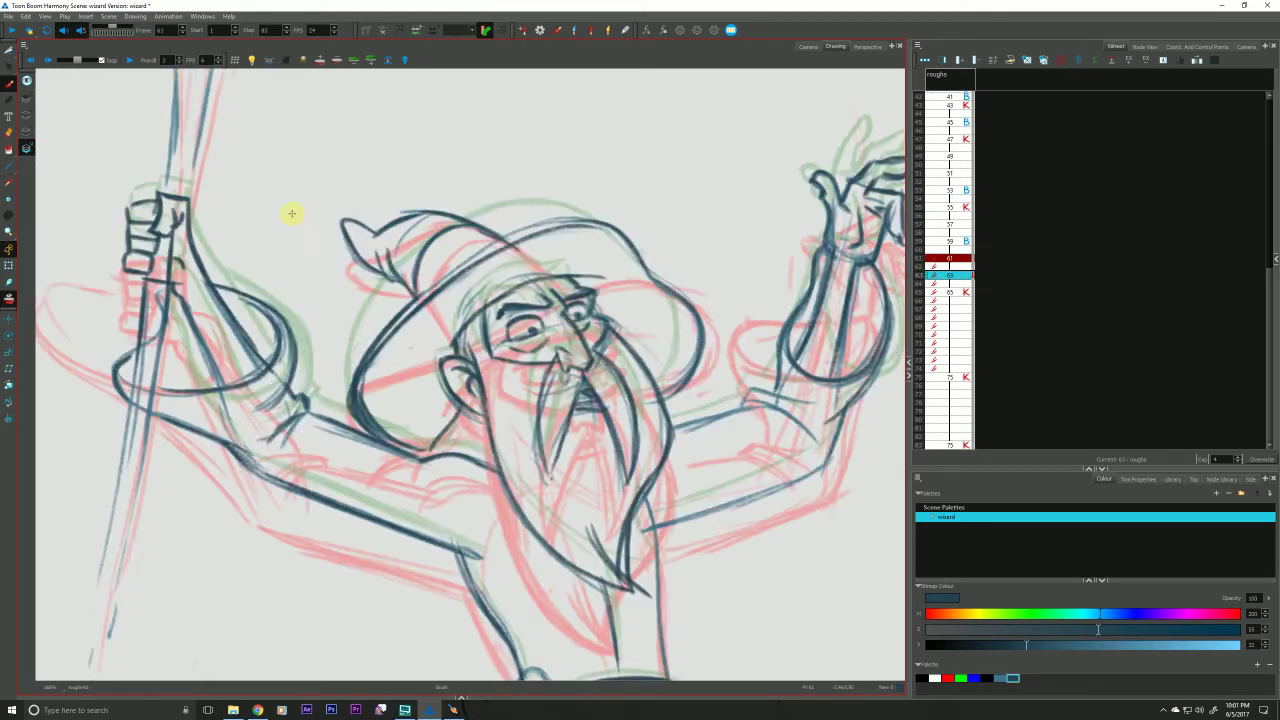
key("g")
key("g")
key("f")
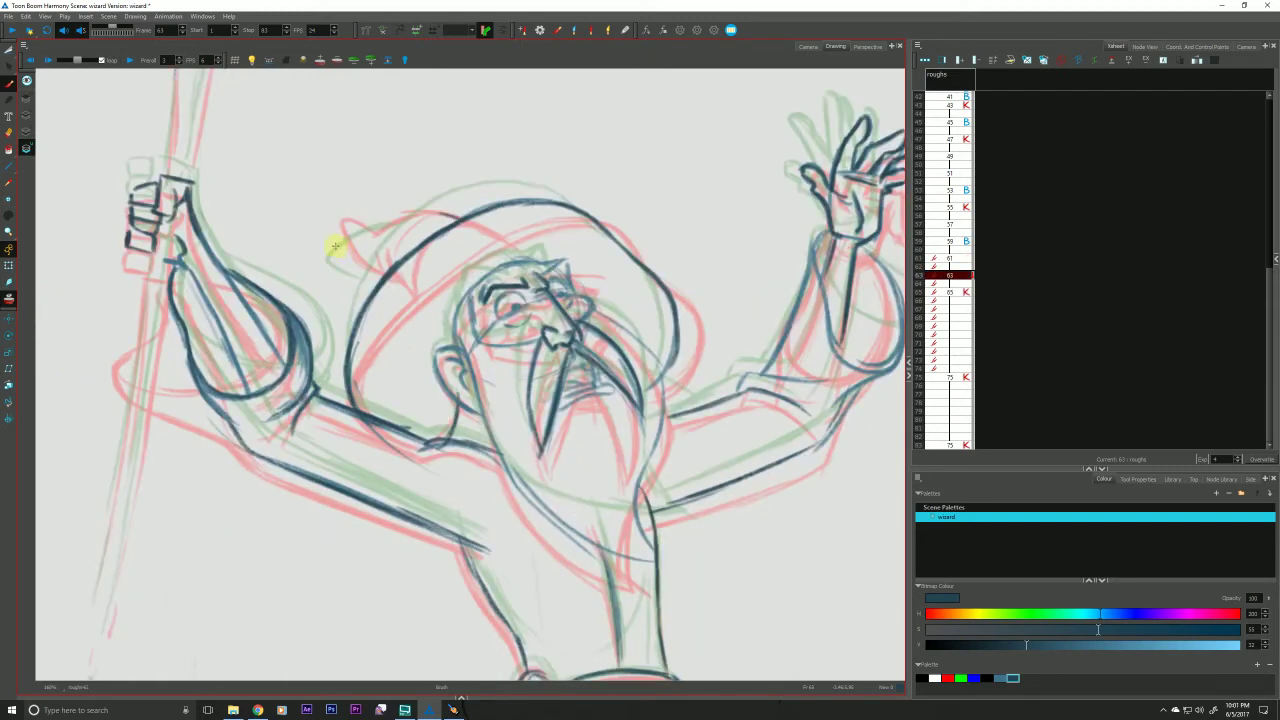
mouse_move(373, 242)
left_mouse_down()
mouse_move(391, 223)
mouse_move(449, 217)
mouse_move(462, 234)
left_mouse_up()
mouse_move(380, 256)
left_mouse_down()
mouse_move(333, 254)
mouse_move(376, 231)
mouse_move(350, 215)
mouse_move(334, 256)
mouse_move(357, 224)
mouse_move(346, 258)
mouse_move(378, 233)
mouse_move(334, 239)
mouse_move(382, 283)
mouse_move(334, 237)
mouse_move(379, 232)
mouse_move(370, 246)
mouse_move(427, 219)
left_mouse_up()
key("f")
Erase and redraw the wrist lines below the staff-holding hand on frame 63, comparing with frame 65.
key("period")
key("period")
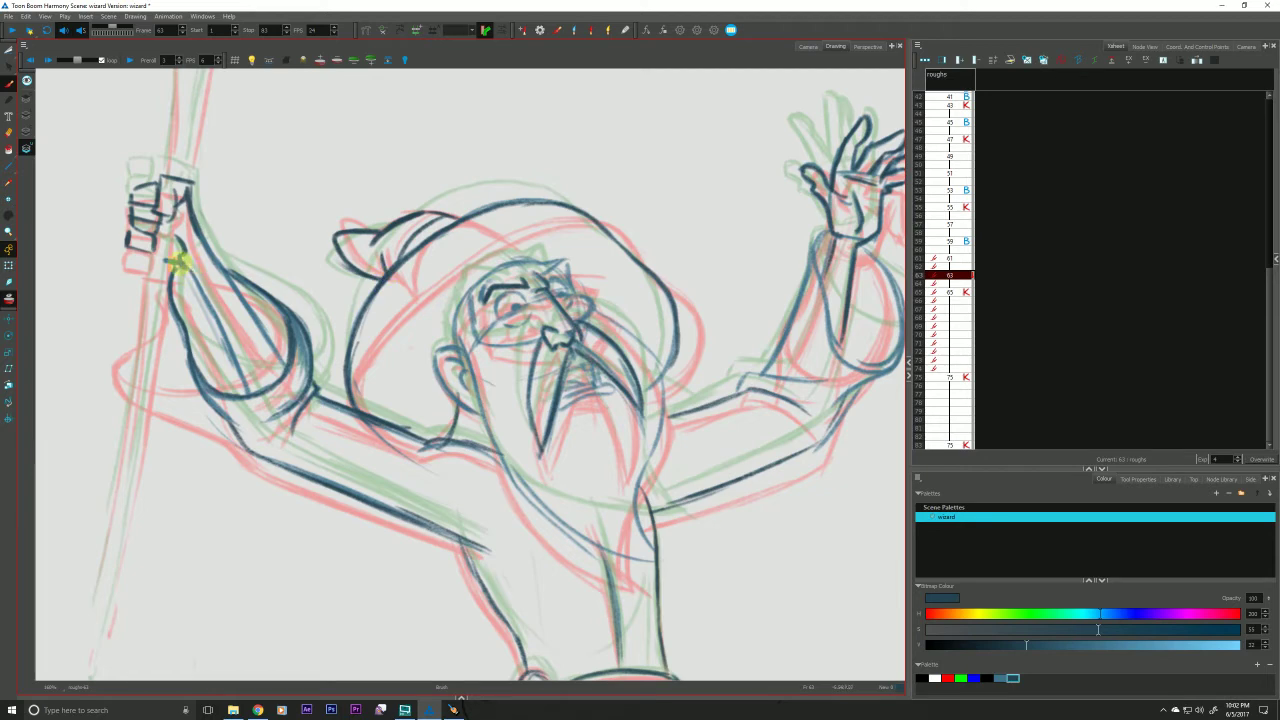
key("period")
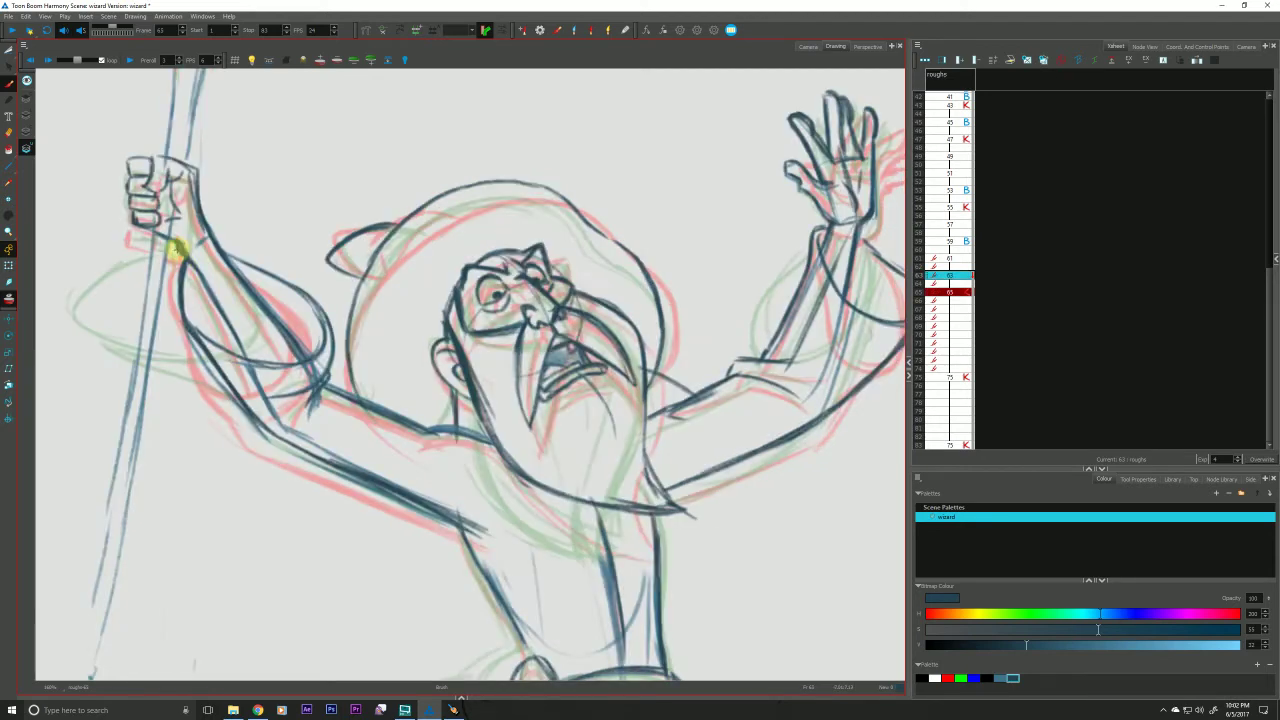
key("comma")
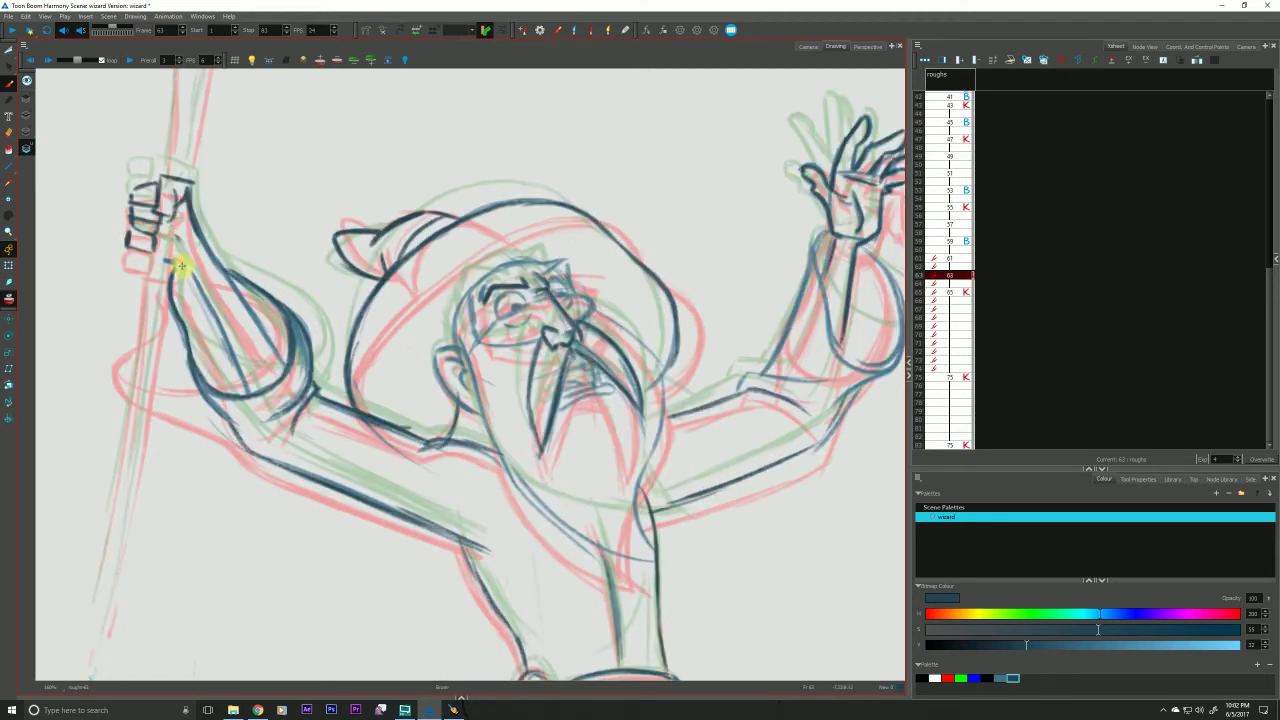
key("alt+b")
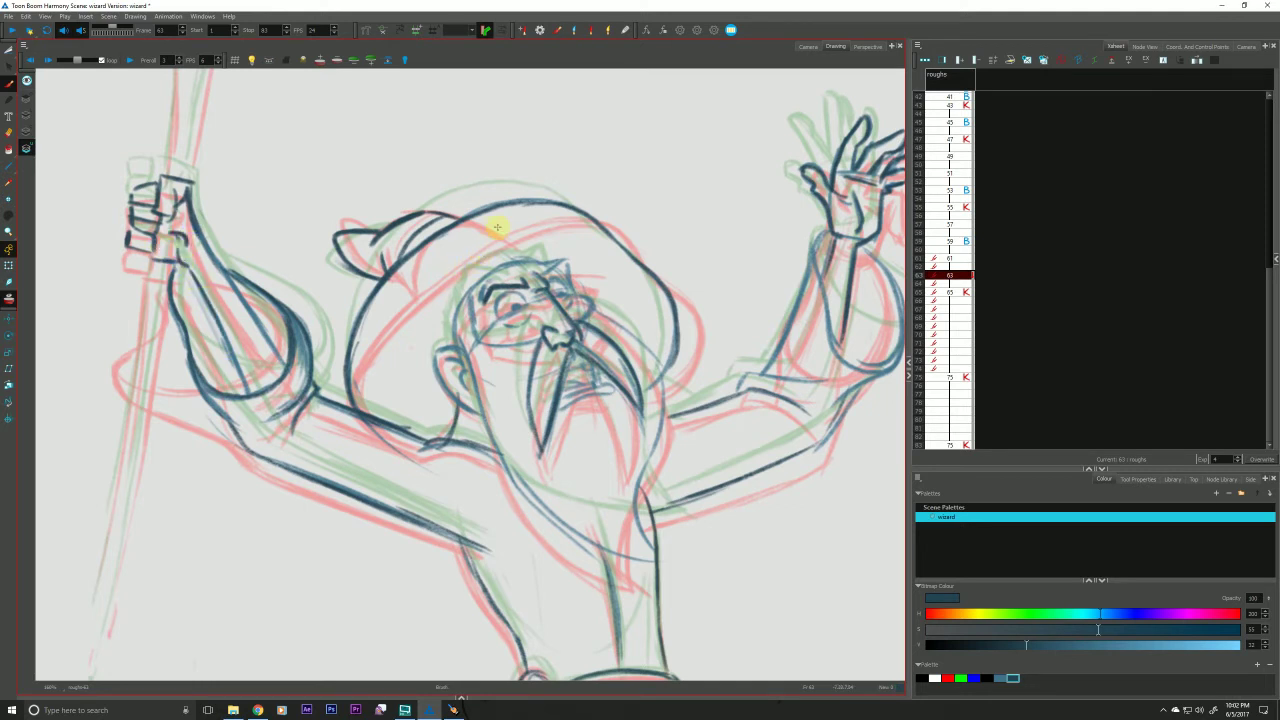
Redraw the pointed right brow and the contour around the right eye on frame 63 with darker lines.
mouse_move(540, 264)
left_mouse_down()
mouse_move(565, 261)
mouse_move(571, 284)
left_mouse_up()
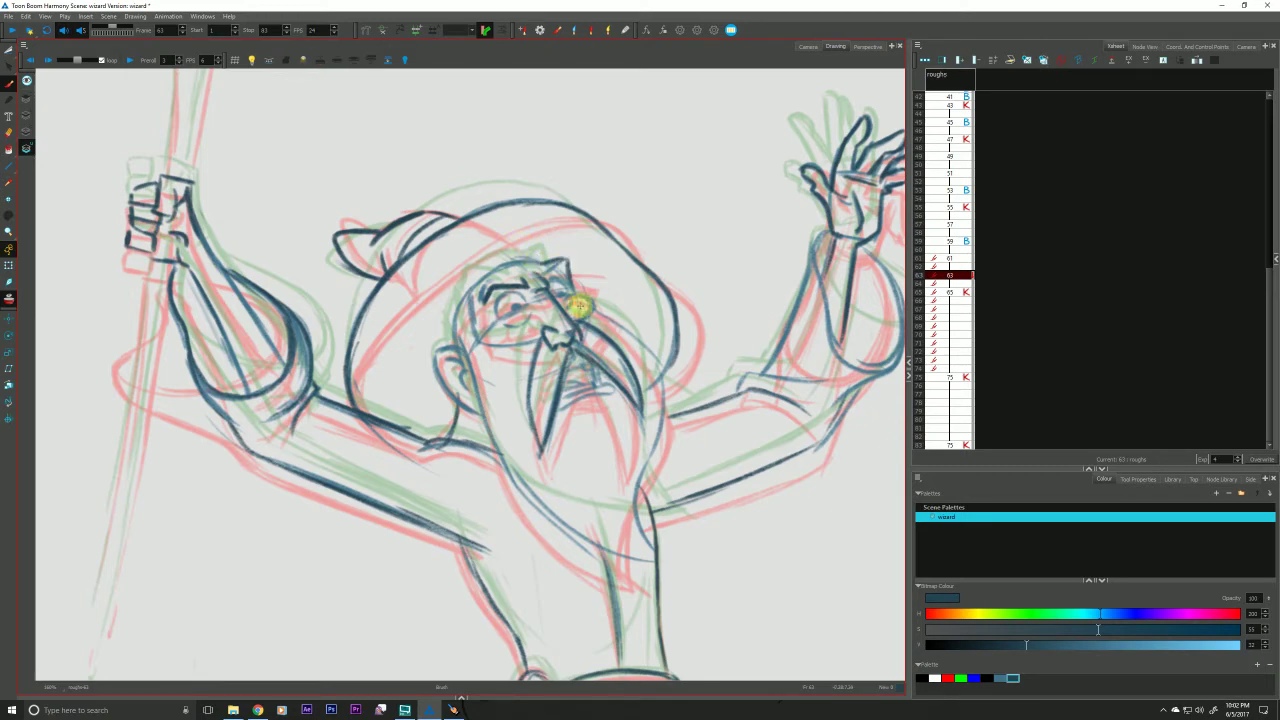
key("g")
key("f")
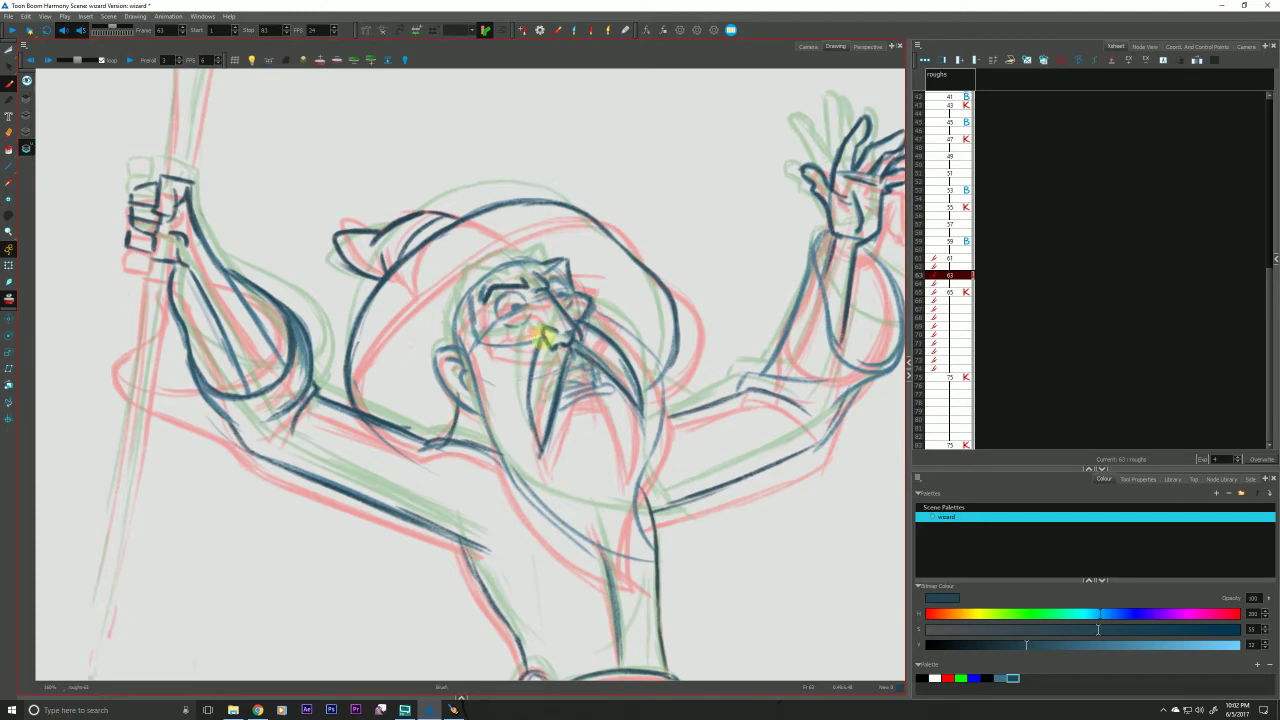
Darken the lower contour of the left eye socket from the nose to the temple on frame 63.
left_click_drag(543, 336, 555, 330)
mouse_move(543, 340)
left_mouse_down()
mouse_move(490, 345)
mouse_move(447, 299)
mouse_move(481, 345)
mouse_move(468, 294)
left_mouse_up()
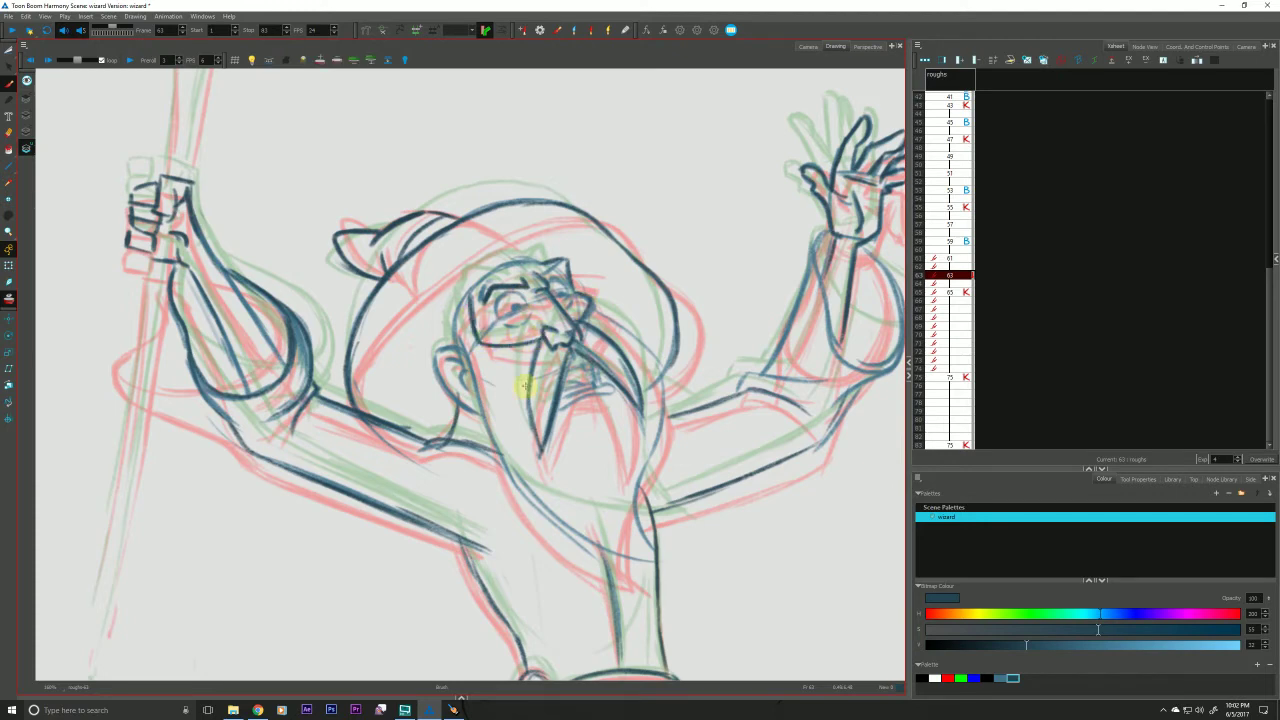
key("f")
key("g")
key("f")
key("g")
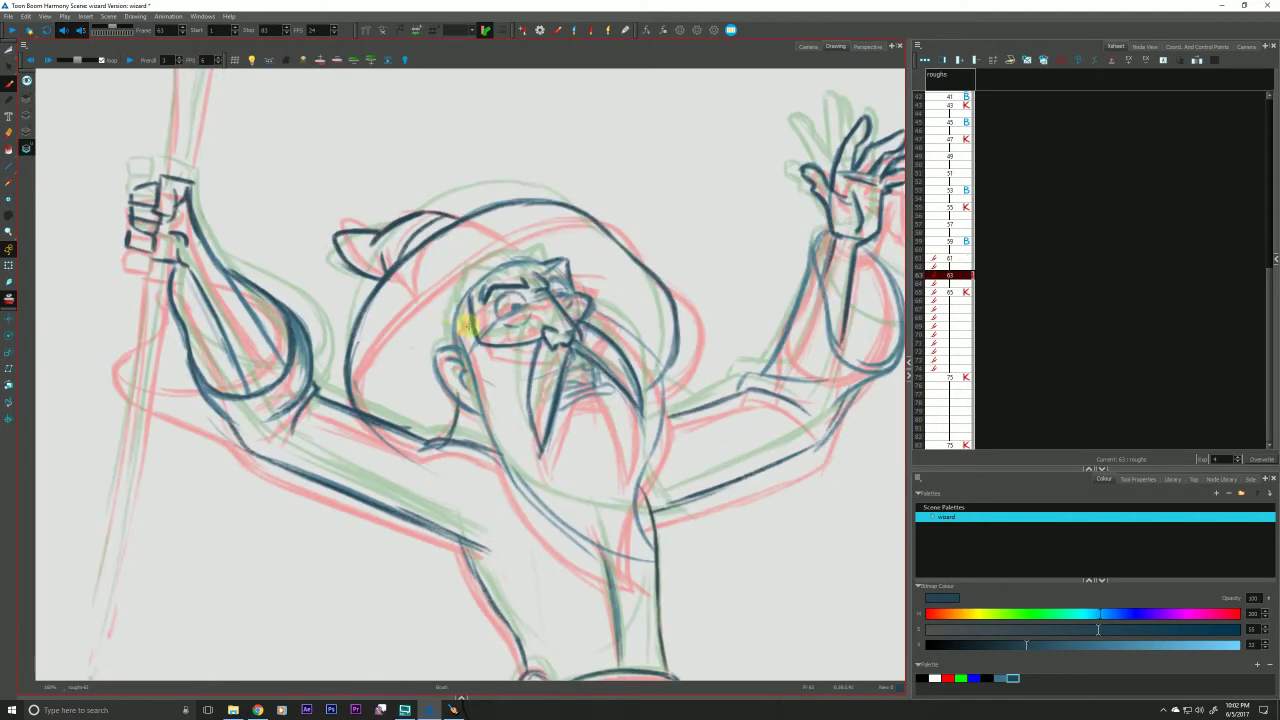
Trace the outlines of both eyes on frame 63 with darker strokes, checking against neighbouring frames.
mouse_move(490, 292)
left_mouse_down()
mouse_move(528, 300)
mouse_move(506, 318)
left_mouse_up()
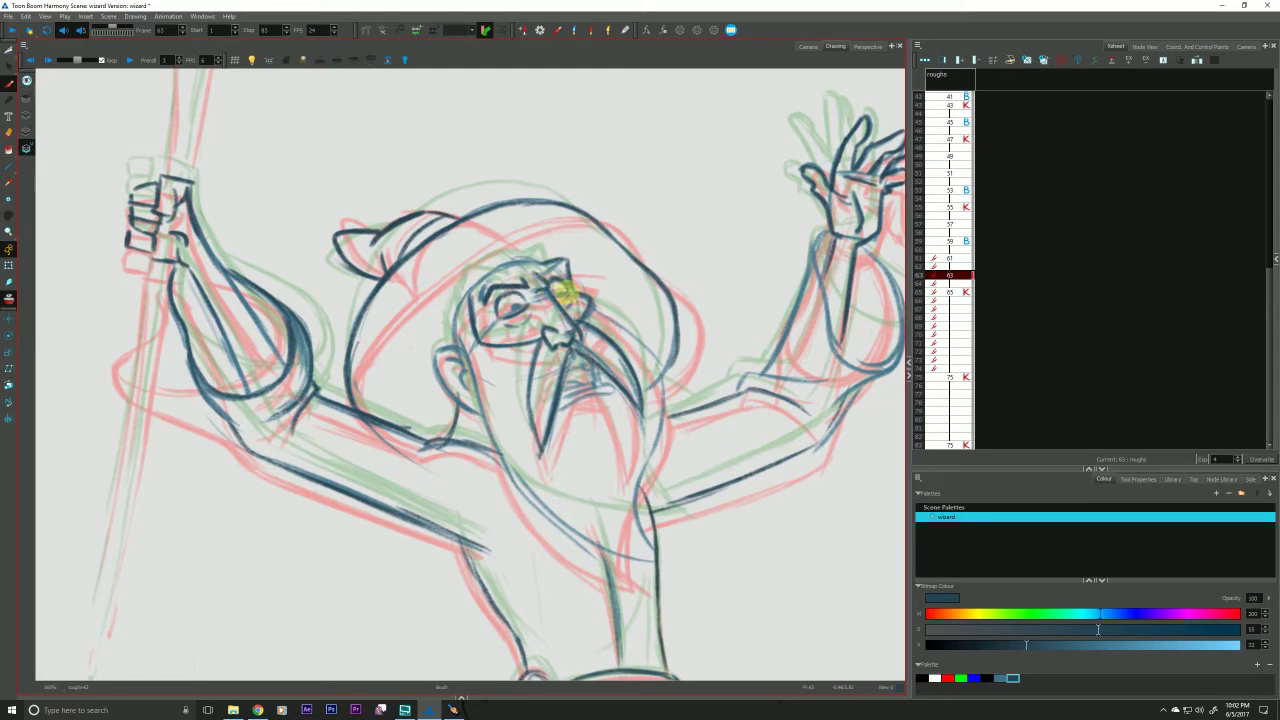
left_click_drag(568, 292, 556, 300)
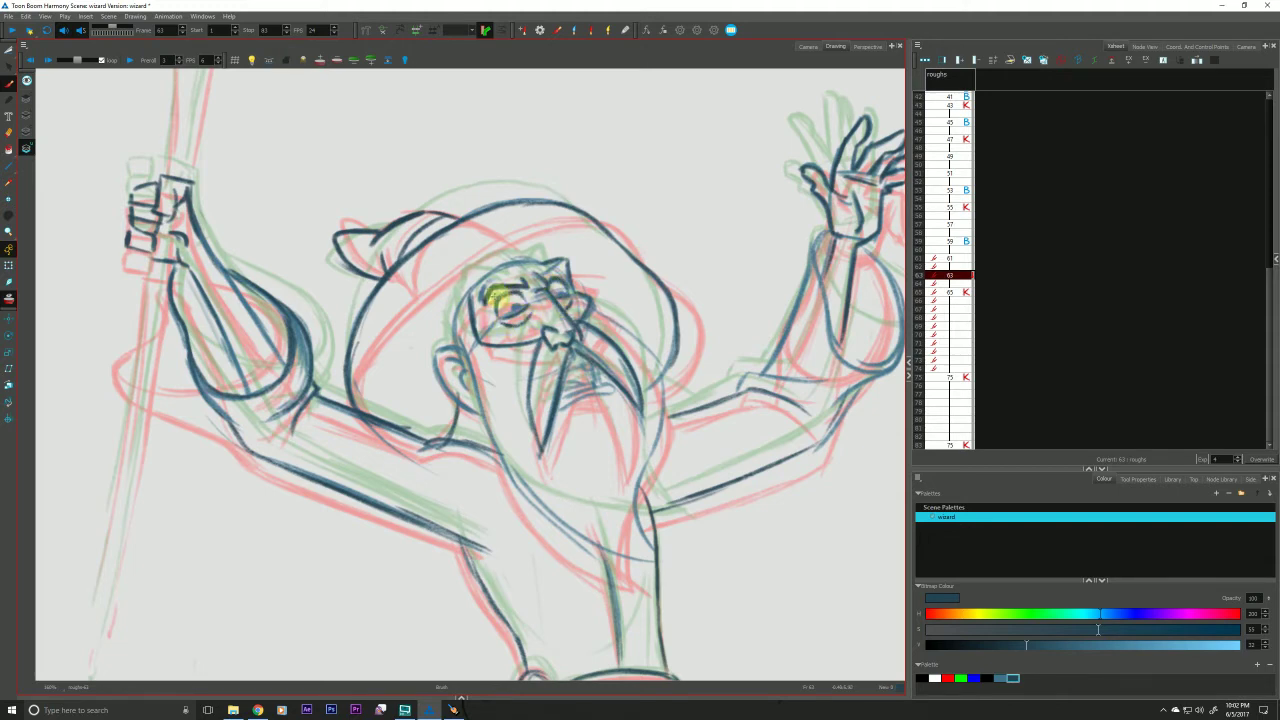
key("f")
key("g")
key("g")
key("f")
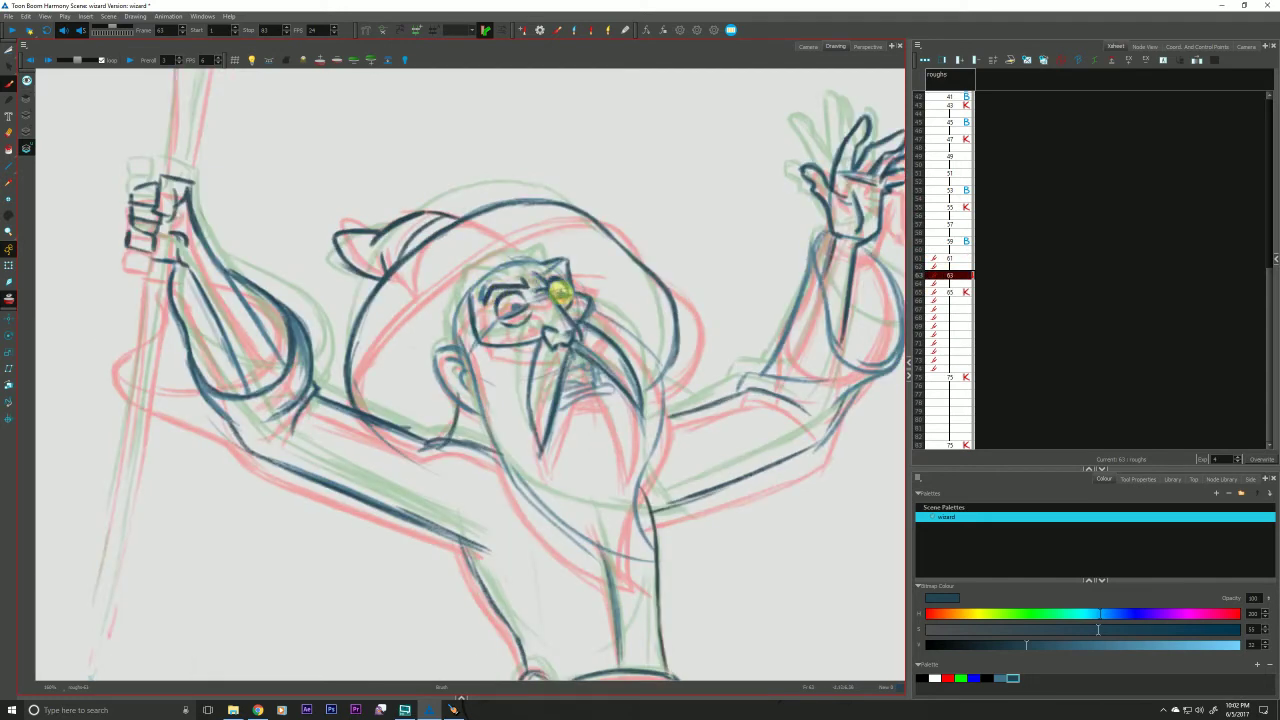
Darken the pupils, the right eyebrow and the side of the head on frame 63, comparing with frame 65.
key("f")
key("g")
key("g")
key("f")
key("f")
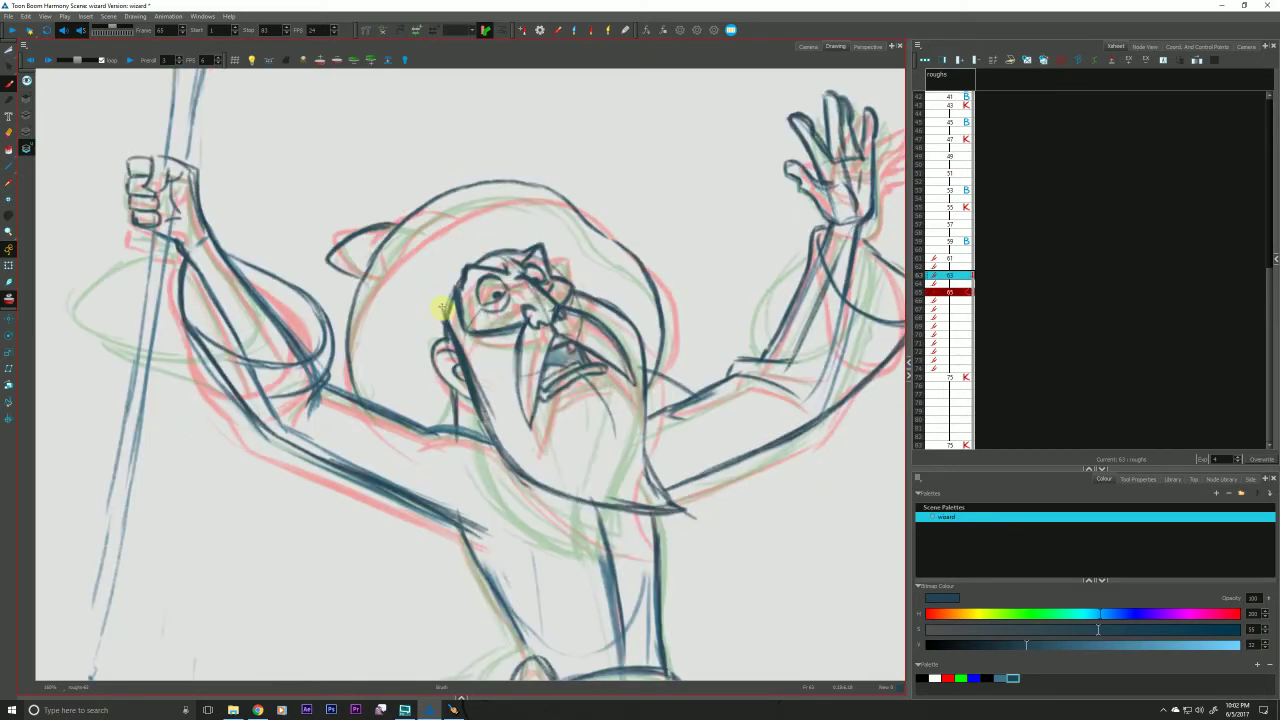
key("g")
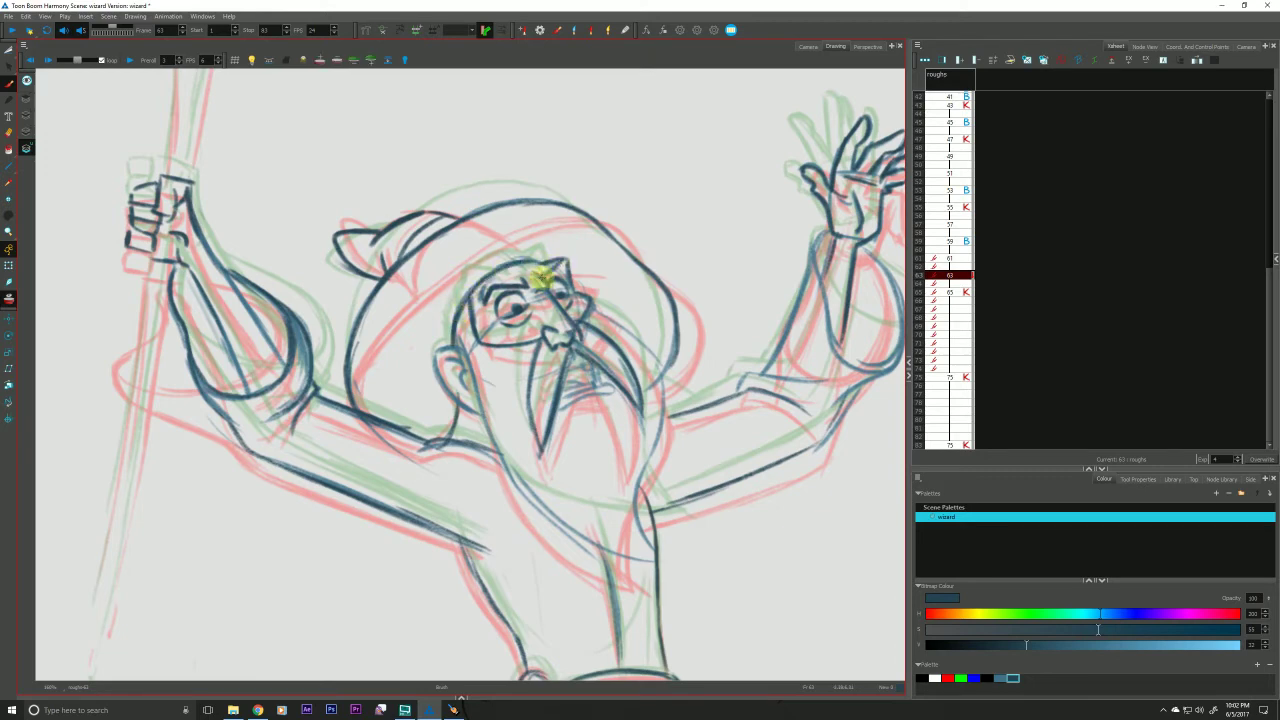
key("f")
key("g")
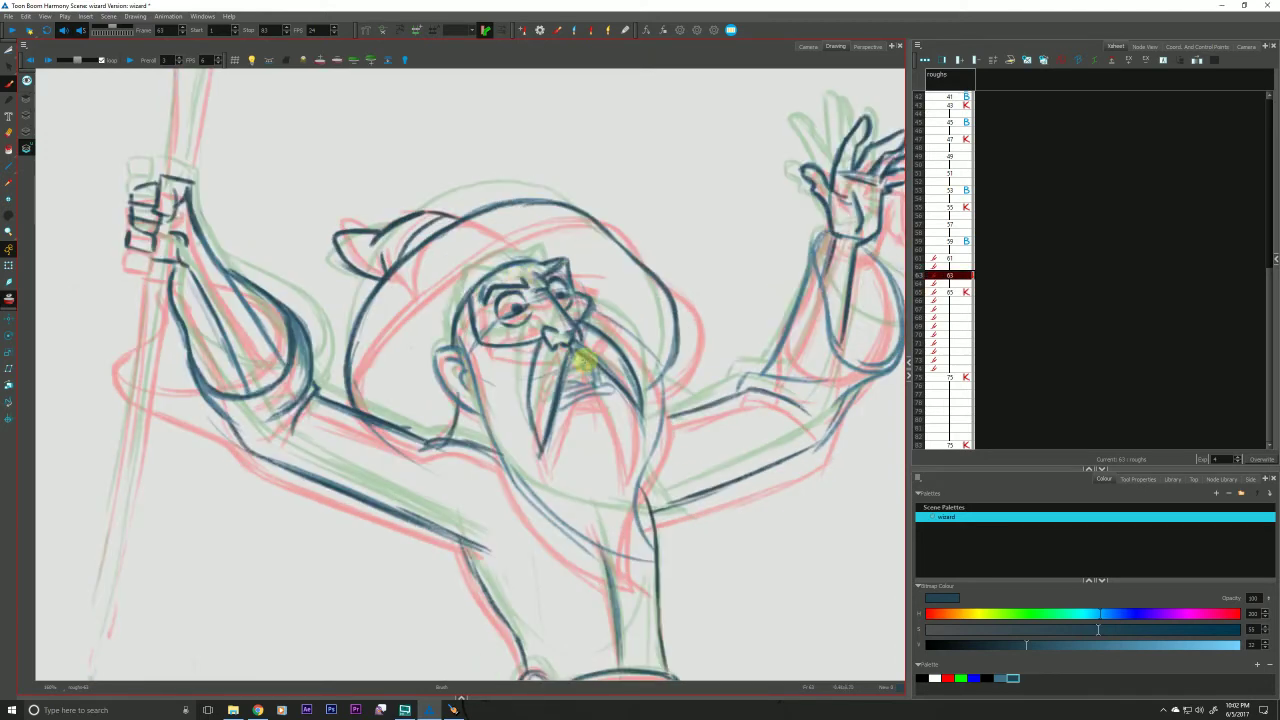
Draw the open mouth and lower lip beneath the moustache on frame 63, comparing with frame 65.
key("f")
key("g")
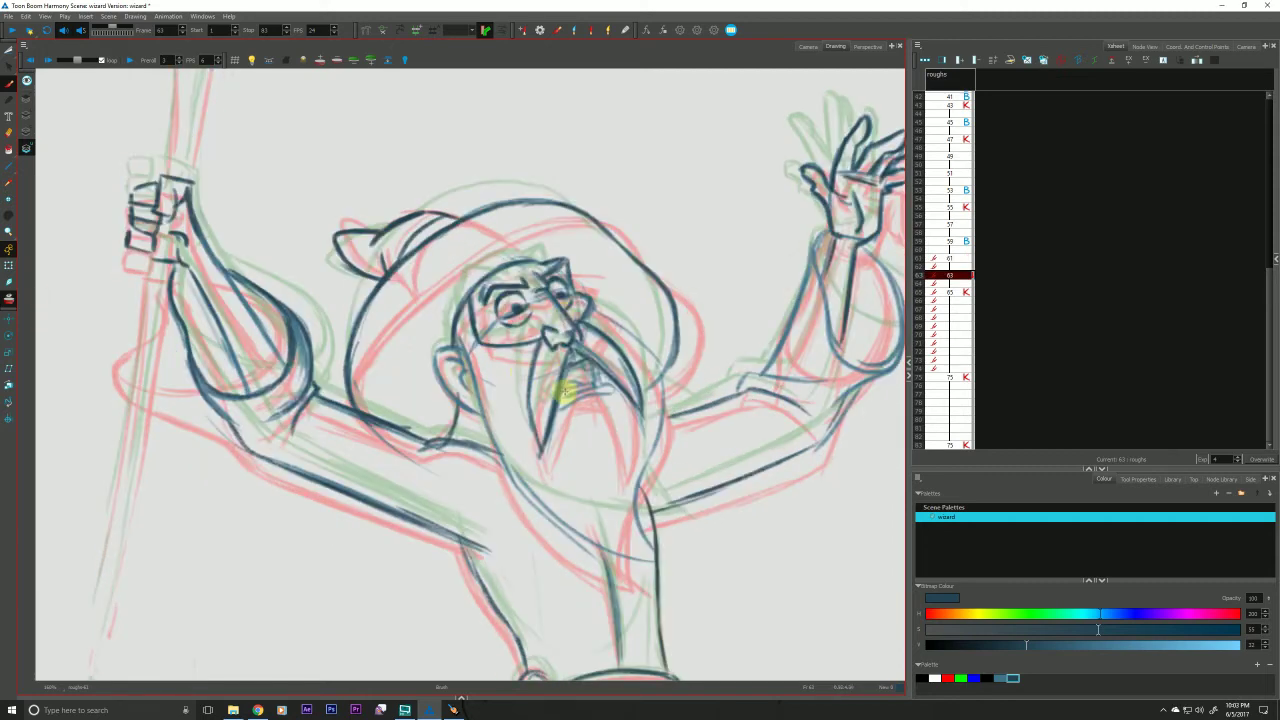
left_click_drag(565, 391, 579, 387)
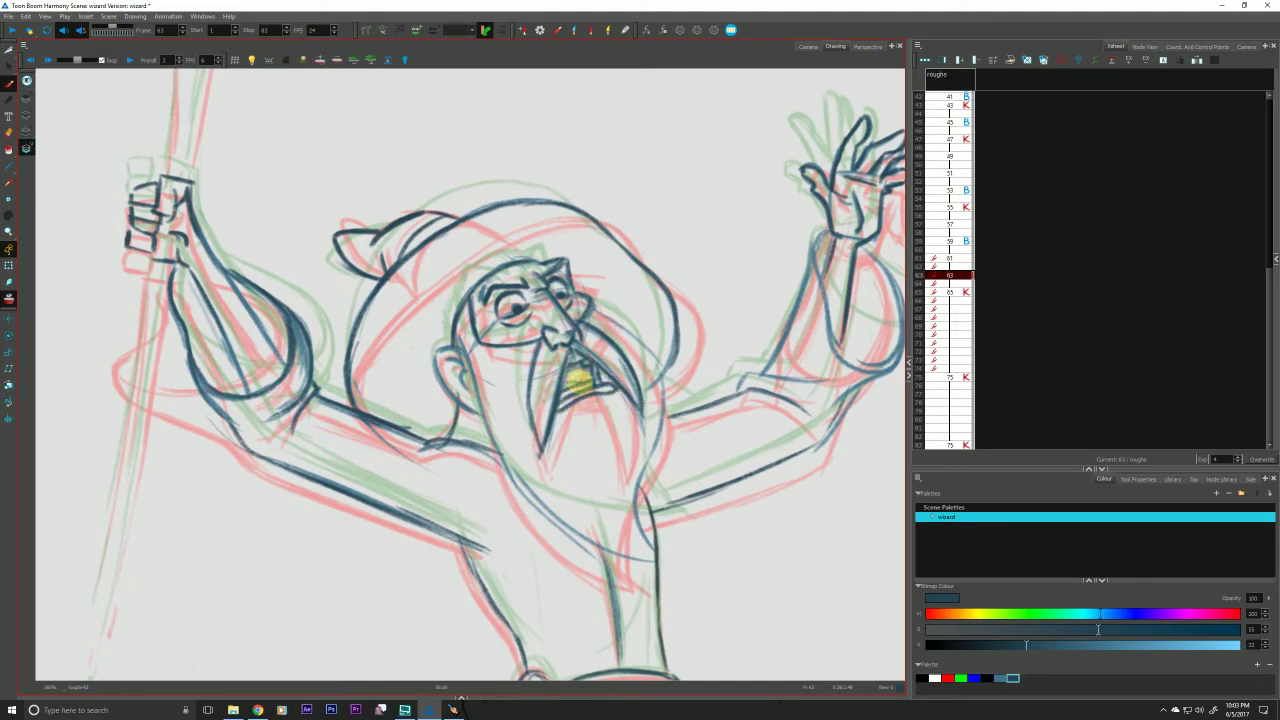
key("f")
key("g")
key("g")
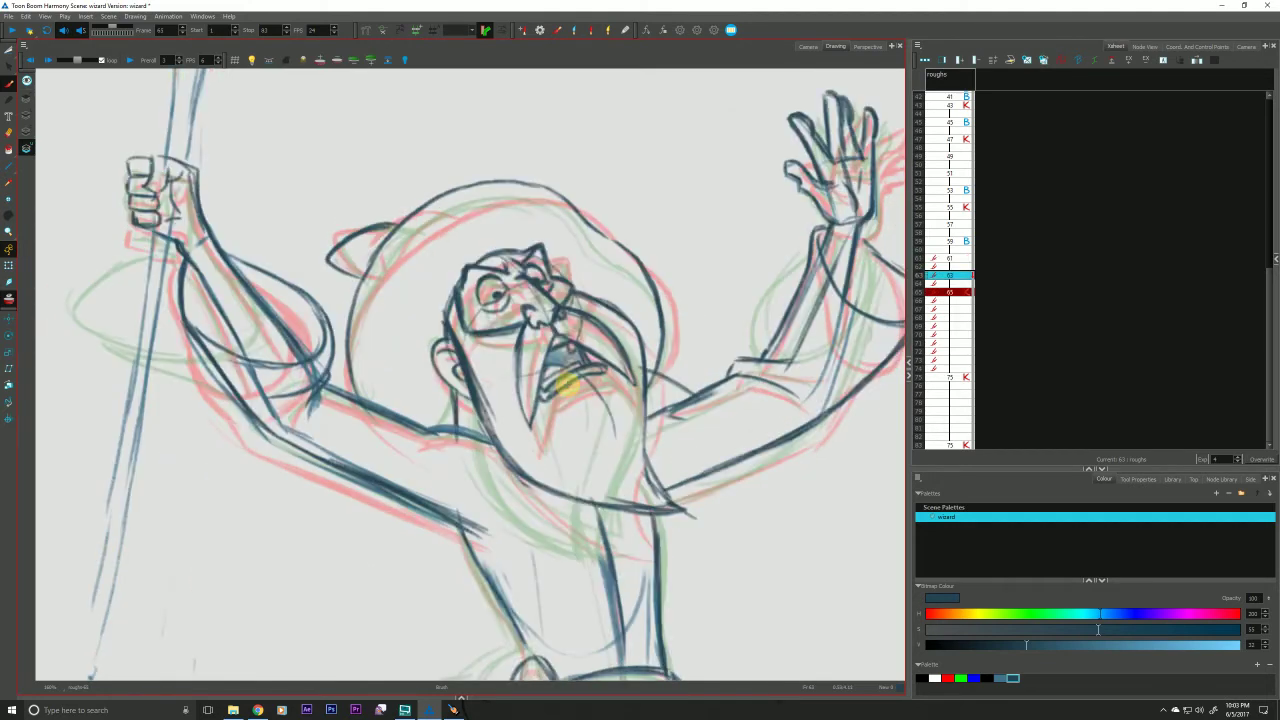
Shade the inside of the mouth on frame 63 with the lighter blue swatch, comparing with frames 65 and 75.
left_click(1000, 678)
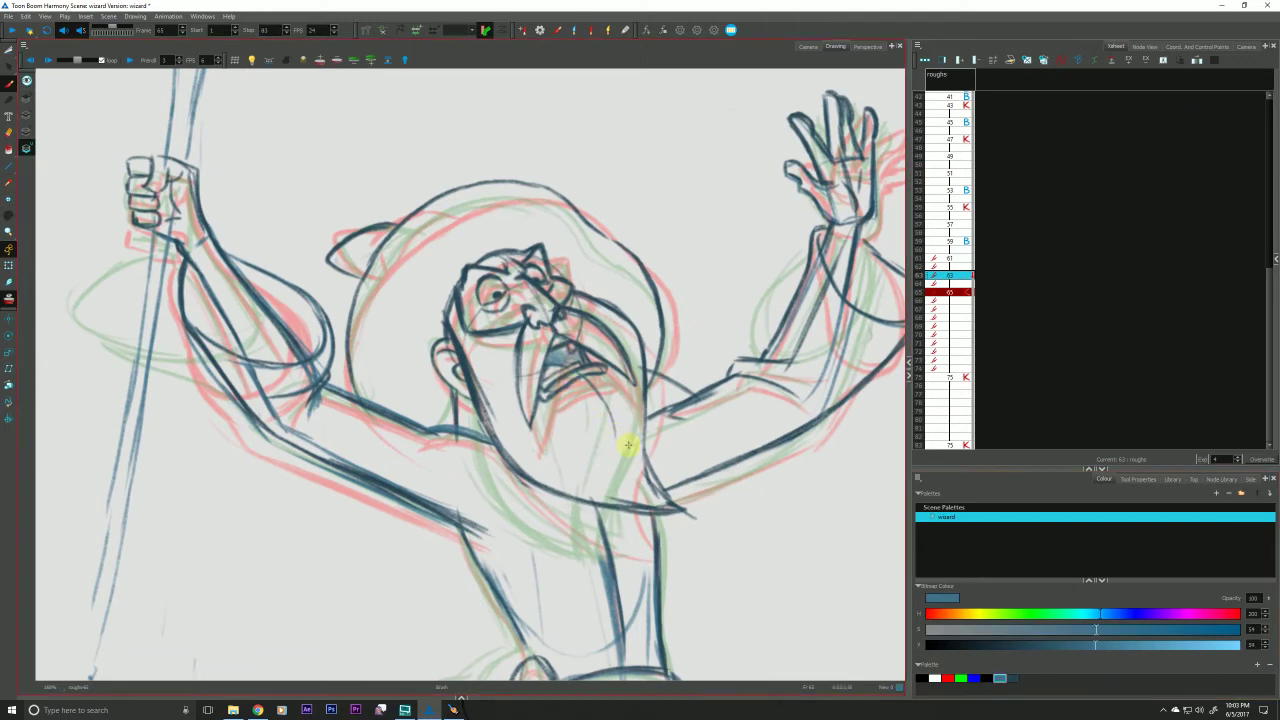
key("g")
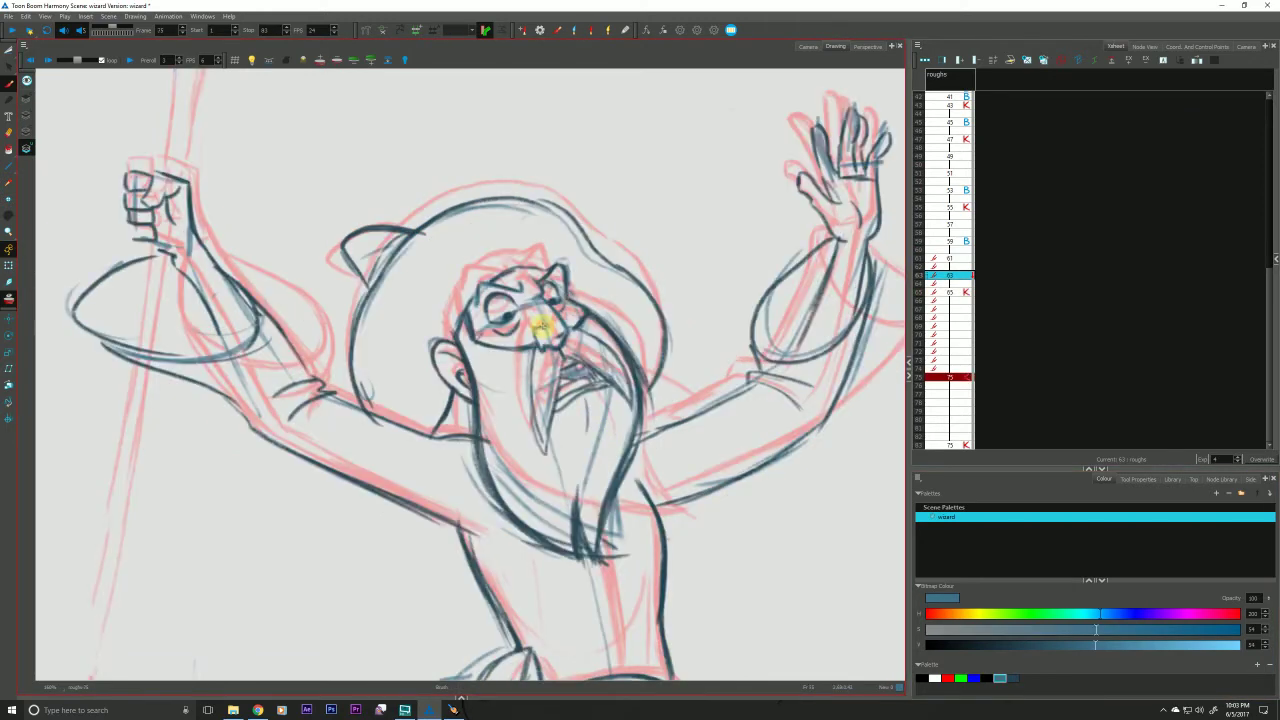
key("f")
key("f")
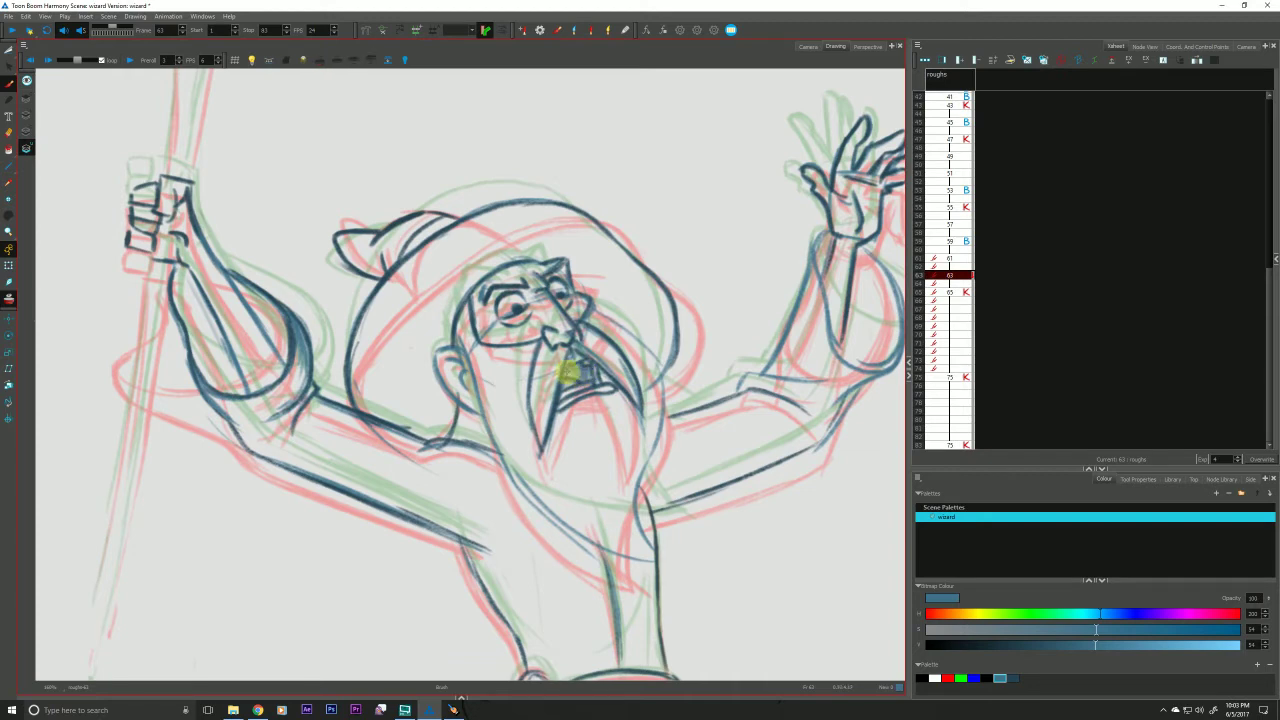
key("g")
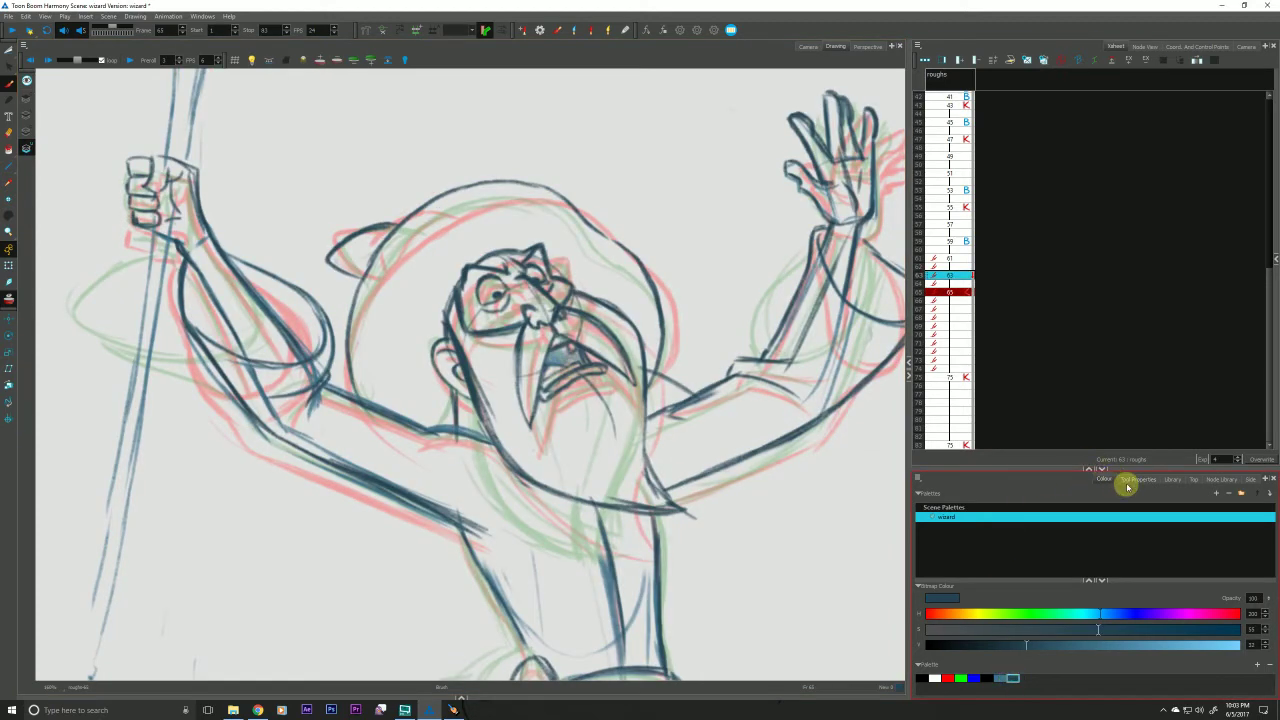
Reduce the maximum size of the animator pencil brush and compare frame 63 with the following drawing.
left_click(1127, 480)
left_click_drag(985, 552, 955, 553)
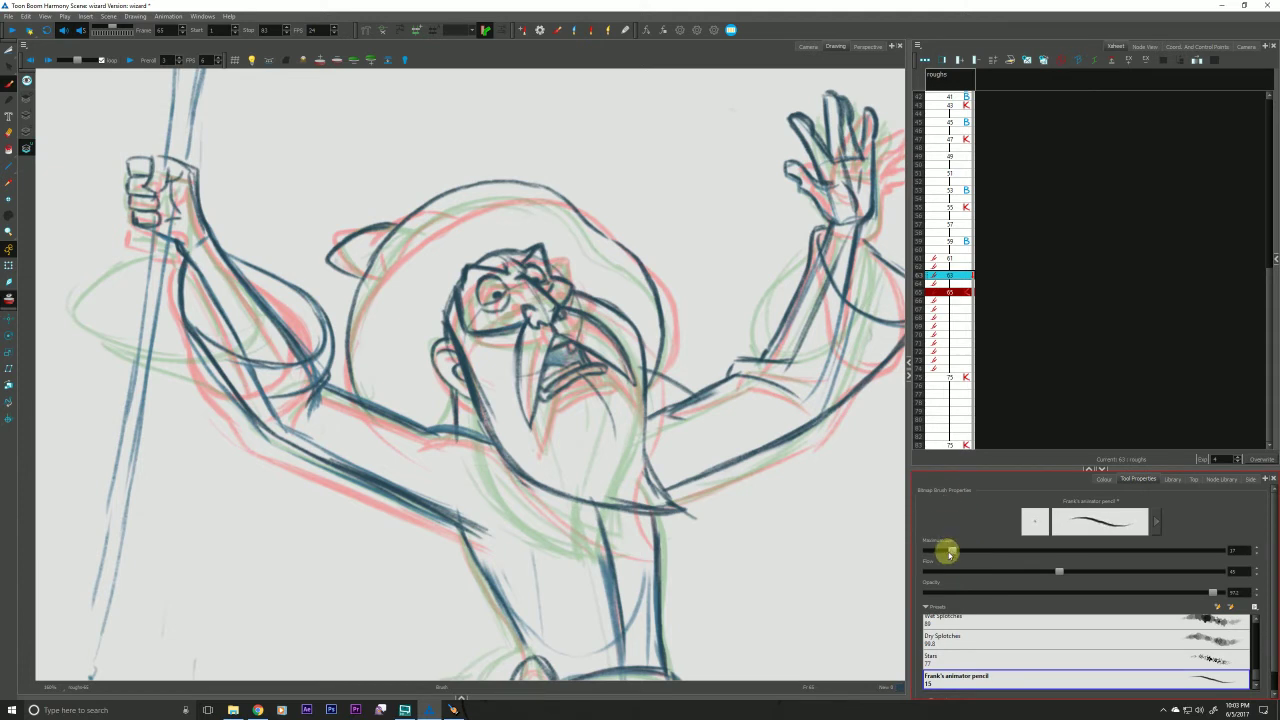
left_click(1100, 480)
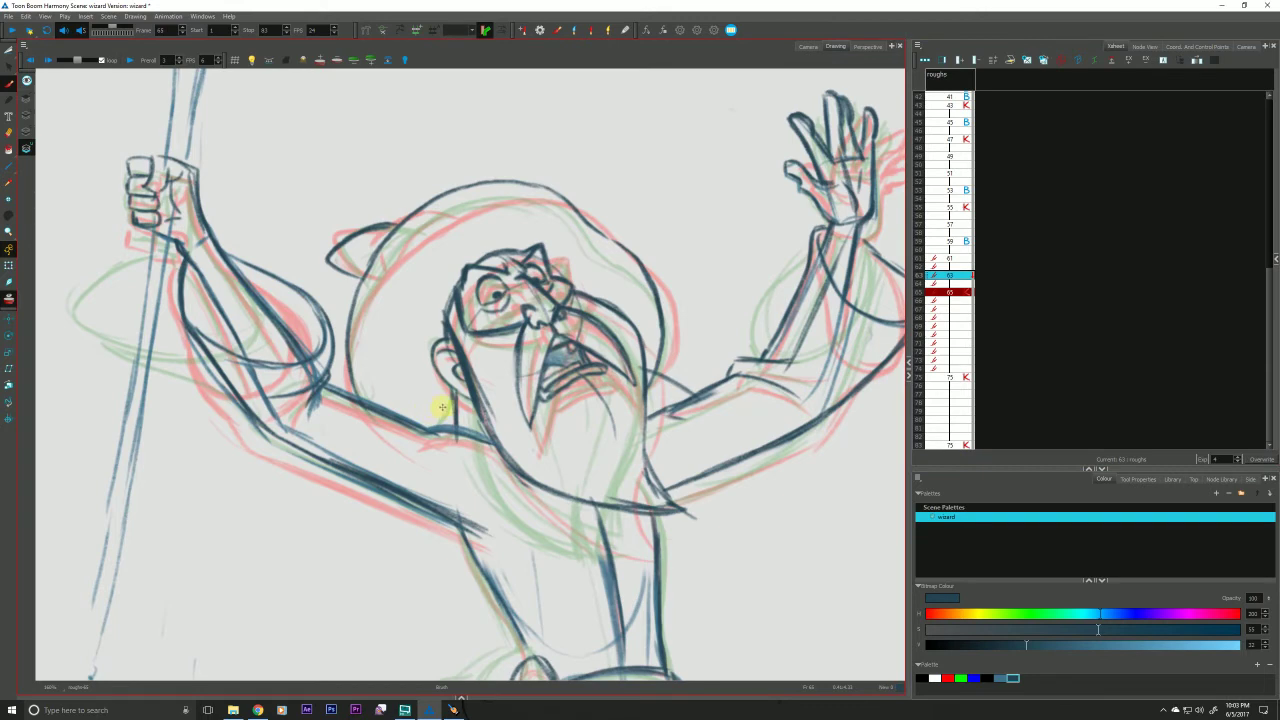
key("g")
key("f")
key("f")
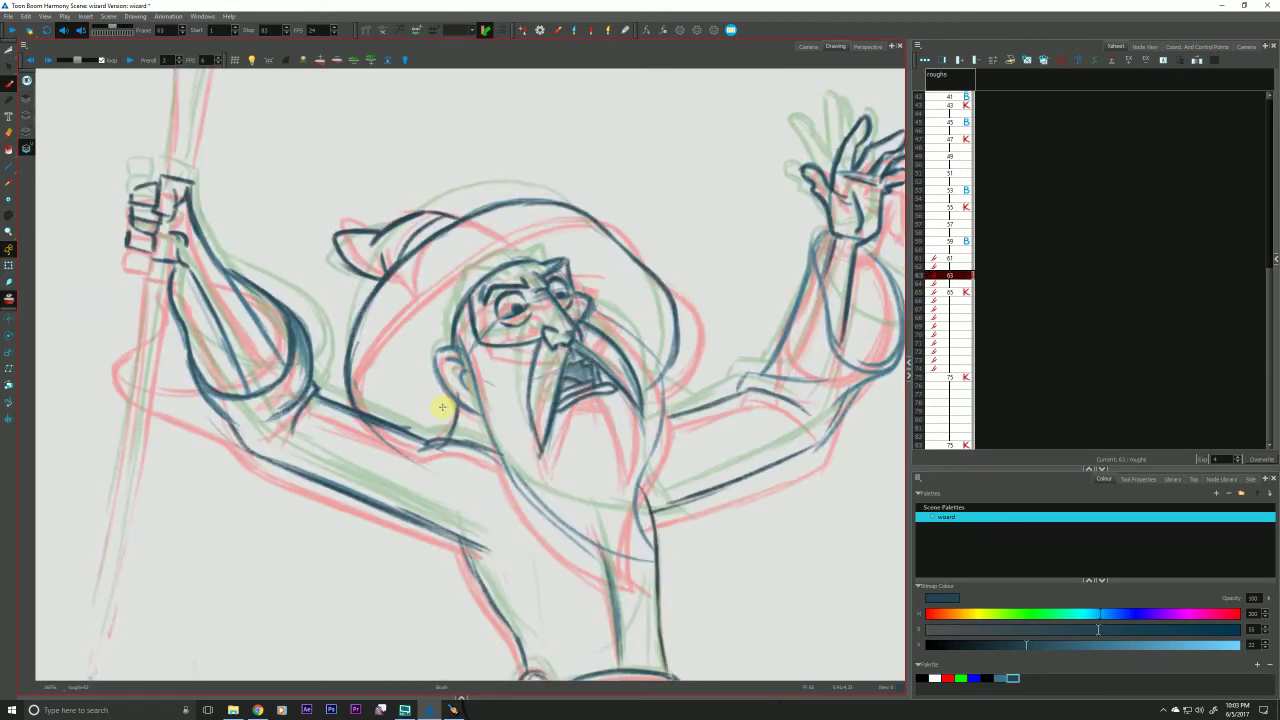
left_click(258, 710)
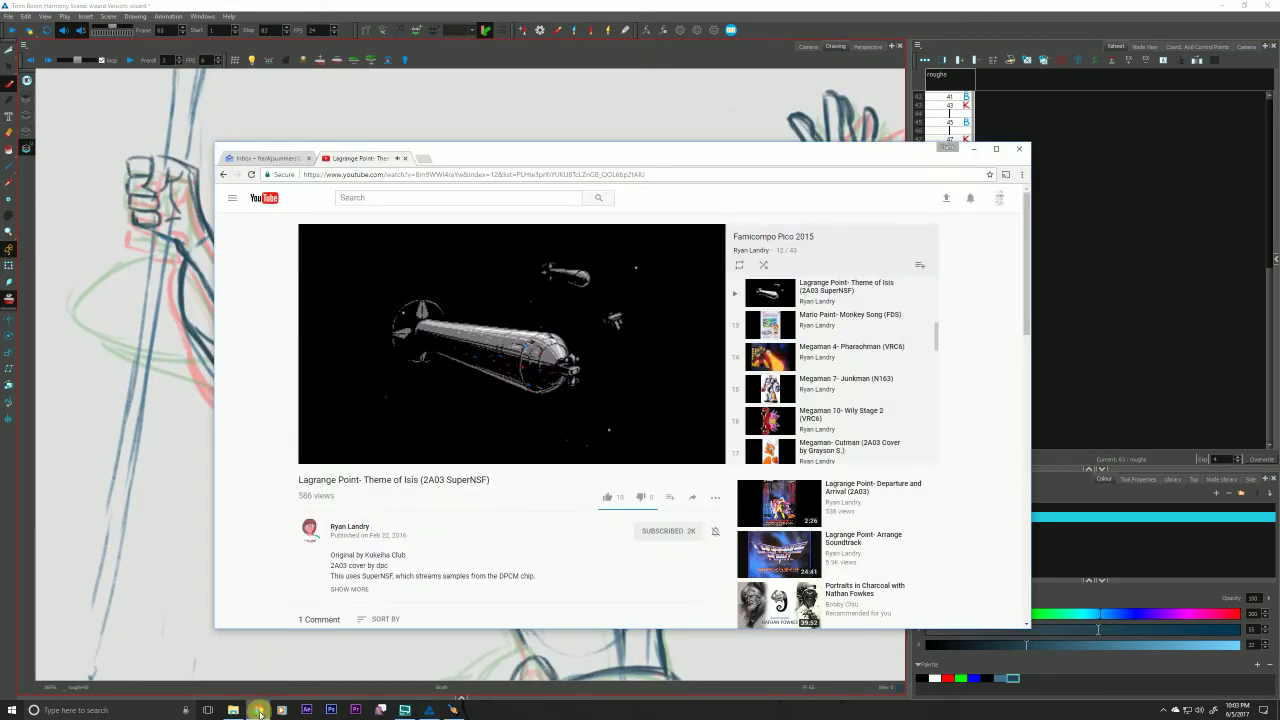
mouse_move(428, 363)
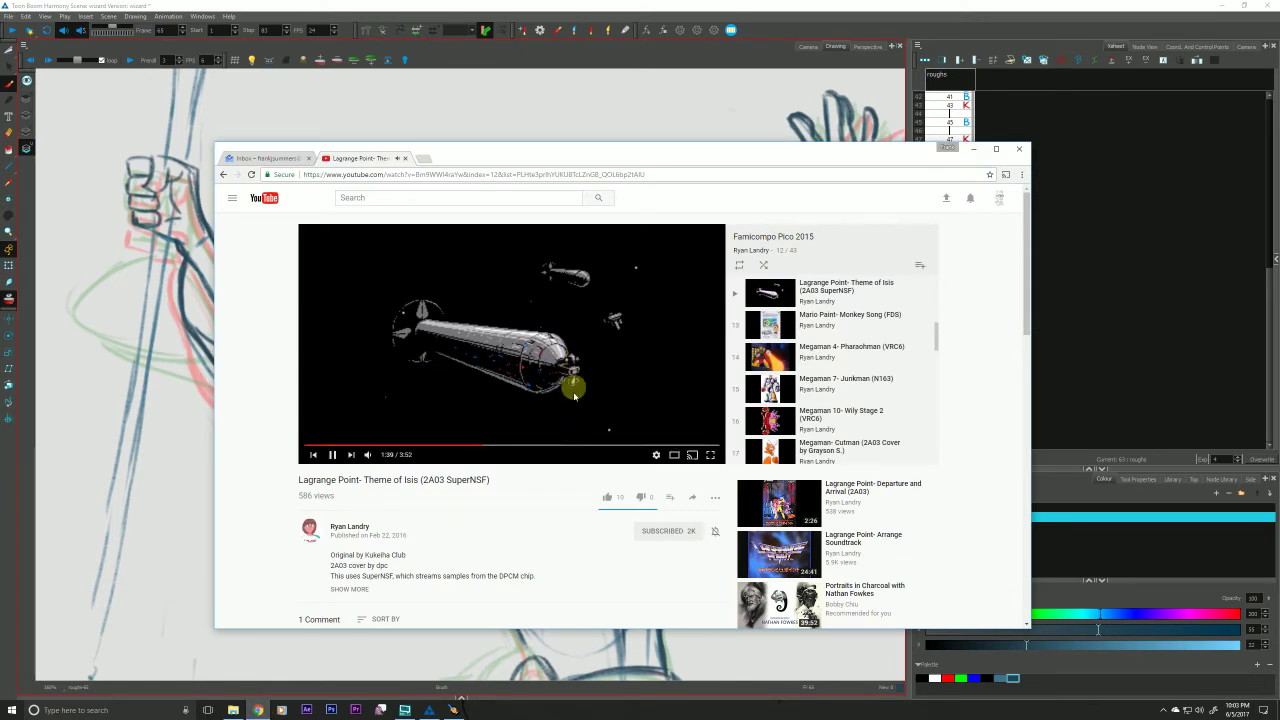
left_click(363, 6)
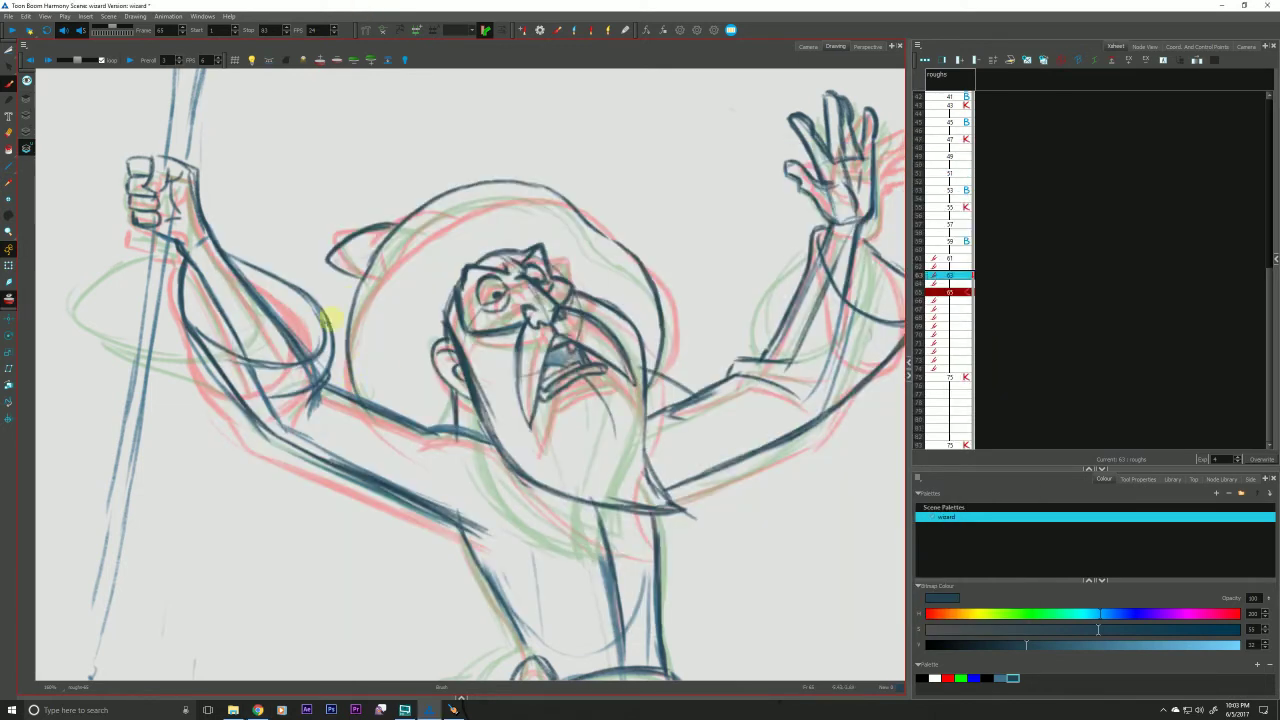
Compare the wizard's arms, torso and waist on frame 63 with the drawings at frames 65 and 75.
left_click_drag(182, 530, 192, 576)
key("g")
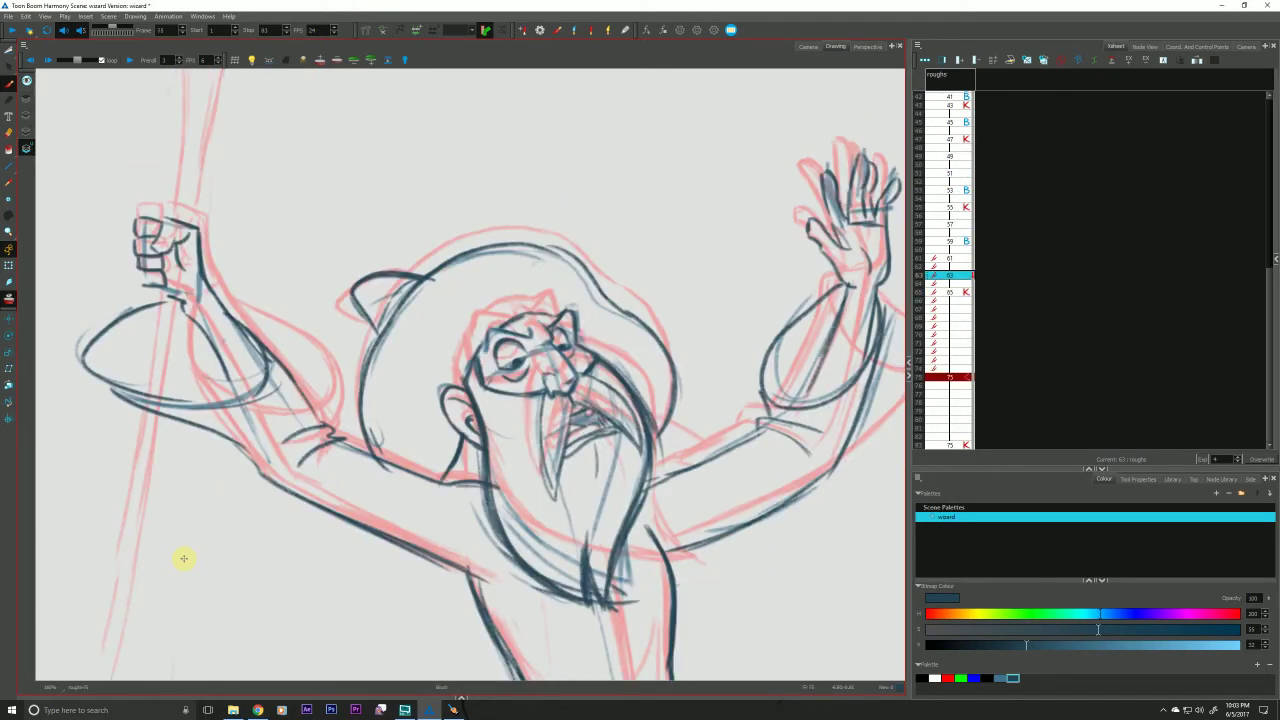
key("f")
key("f")
key("g")
left_click_drag(354, 572, 327, 273)
key("f")
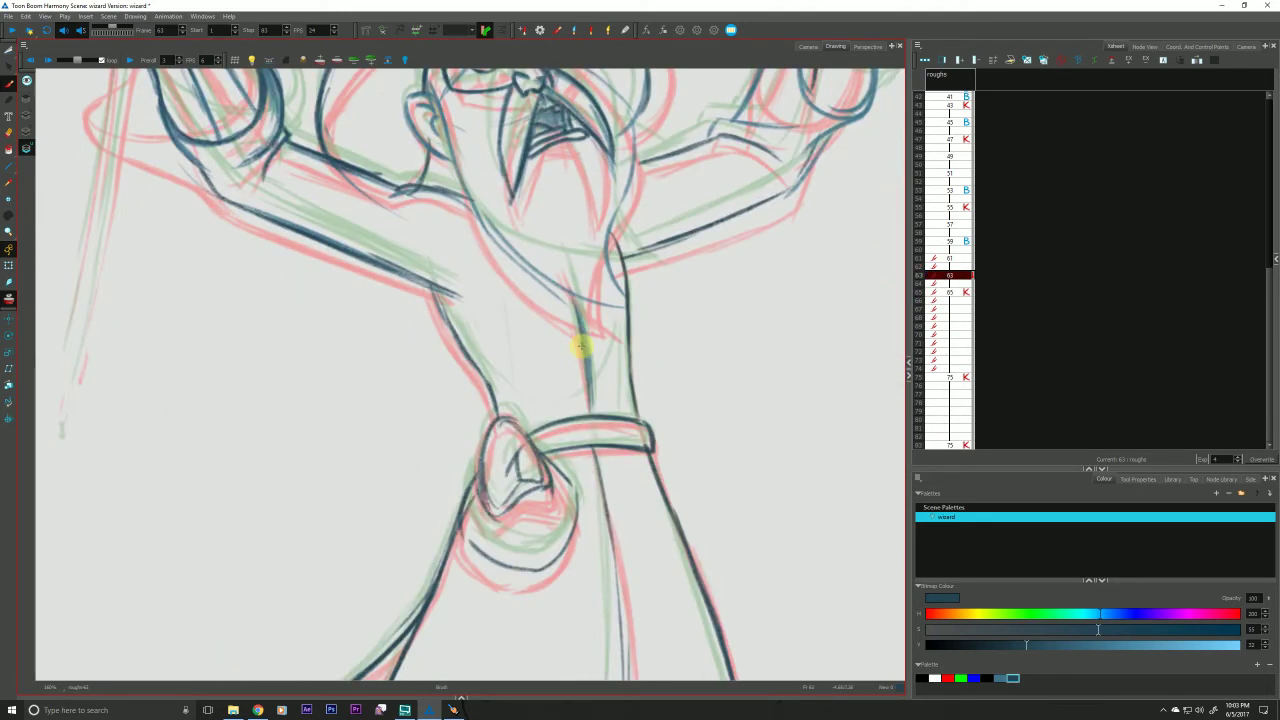
Draw the staff on frame 63 with both sides of its shaft through the fist and a round knob on top.
left_click(287, 529, "ctrl+alt")
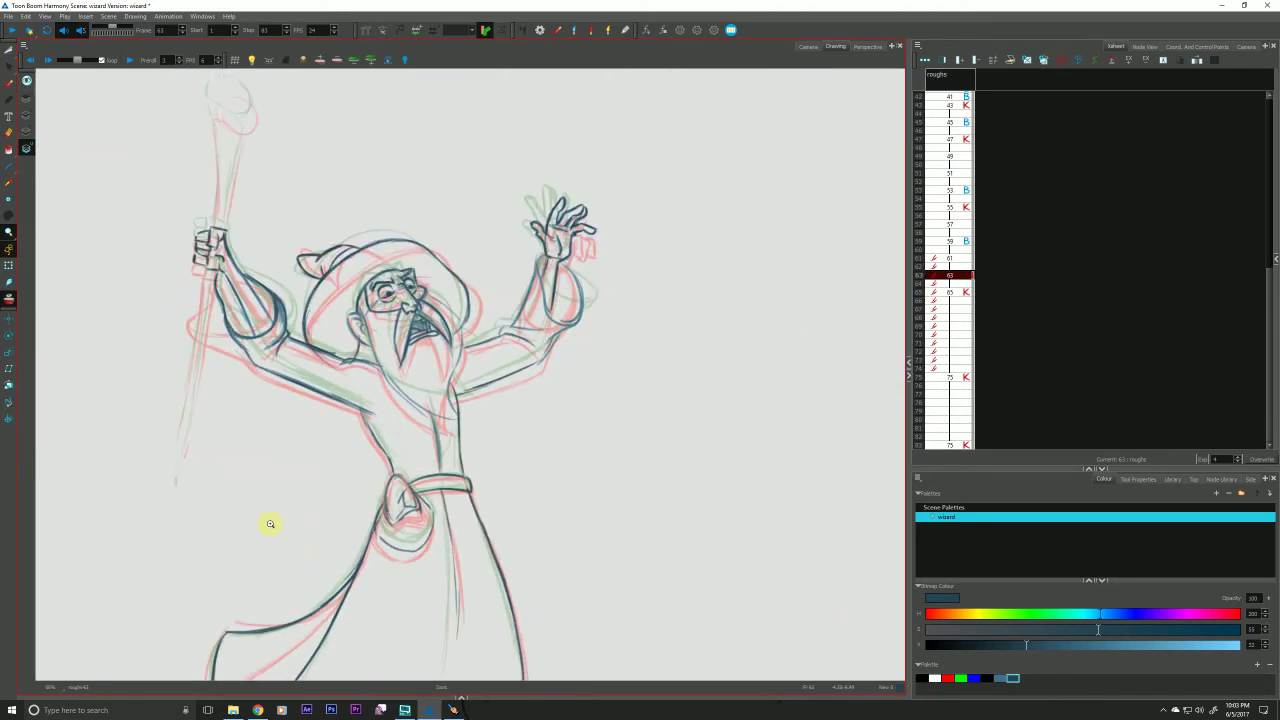
left_click(182, 231)
left_click_drag(249, 304, 309, 348)
key("alt+b")
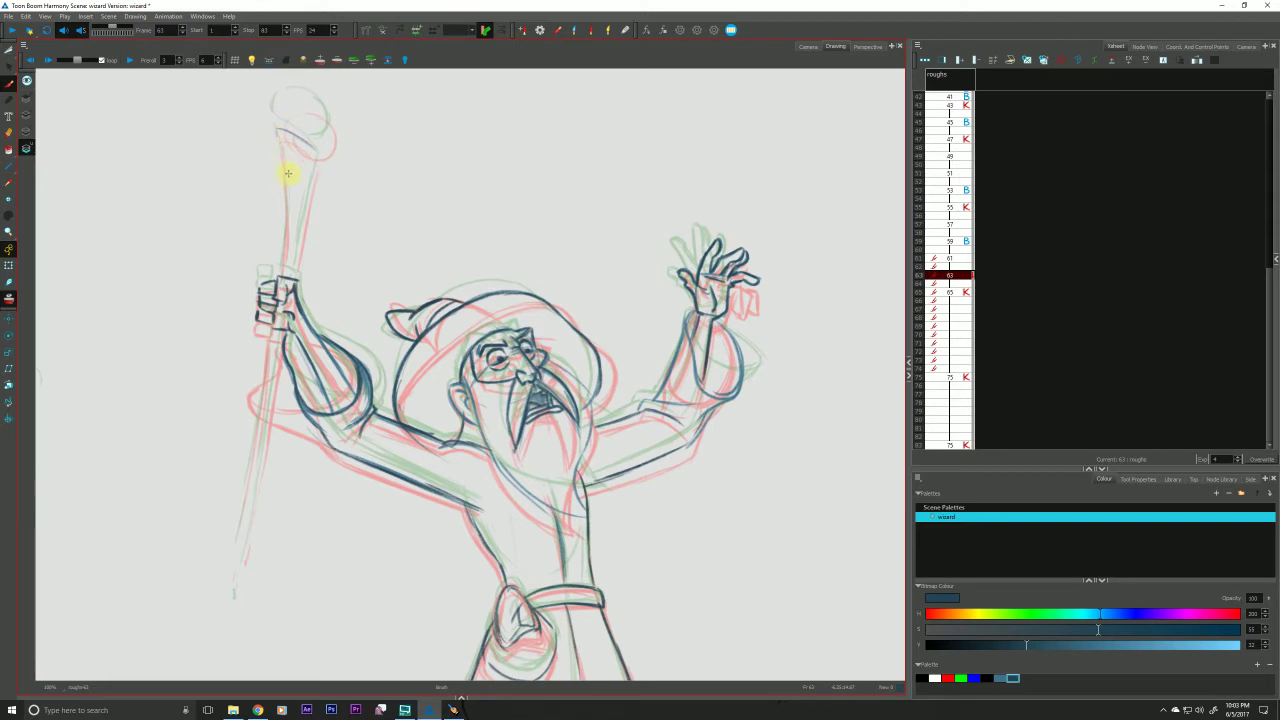
mouse_move(312, 182)
left_mouse_down()
mouse_move(265, 438)
mouse_move(270, 320)
mouse_move(241, 568)
left_mouse_up()
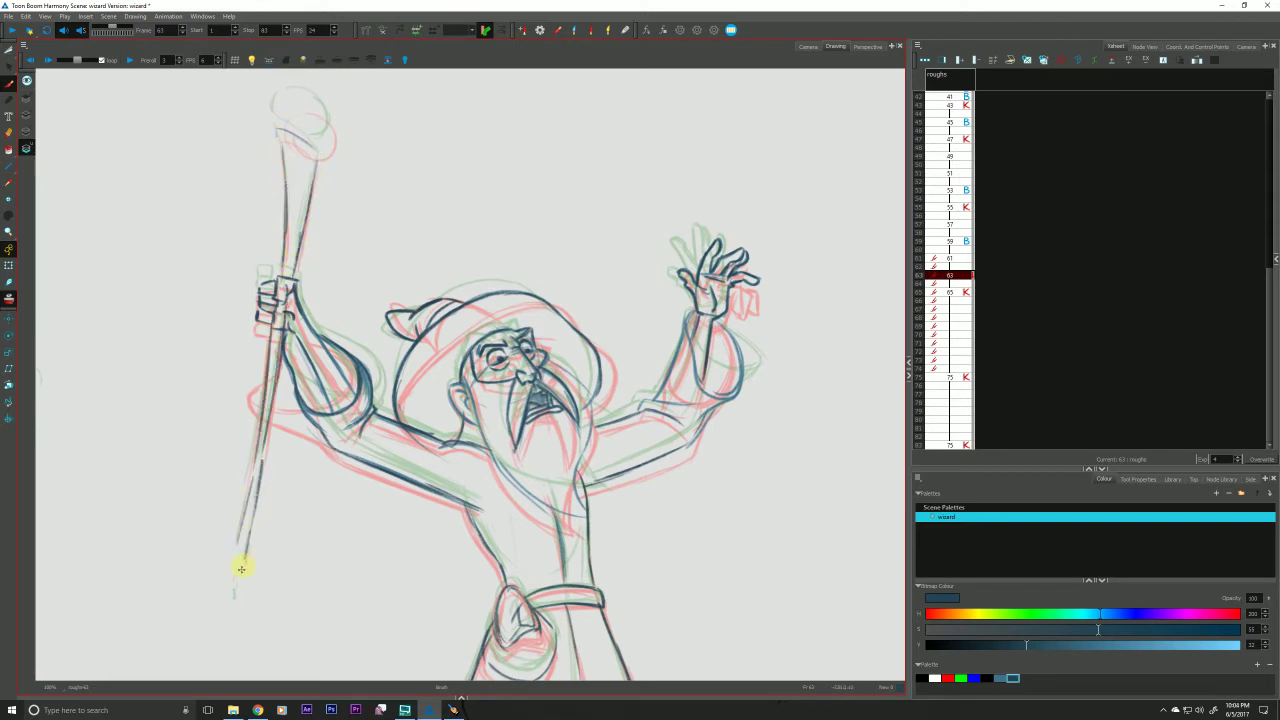
left_click_drag(319, 114, 285, 122)
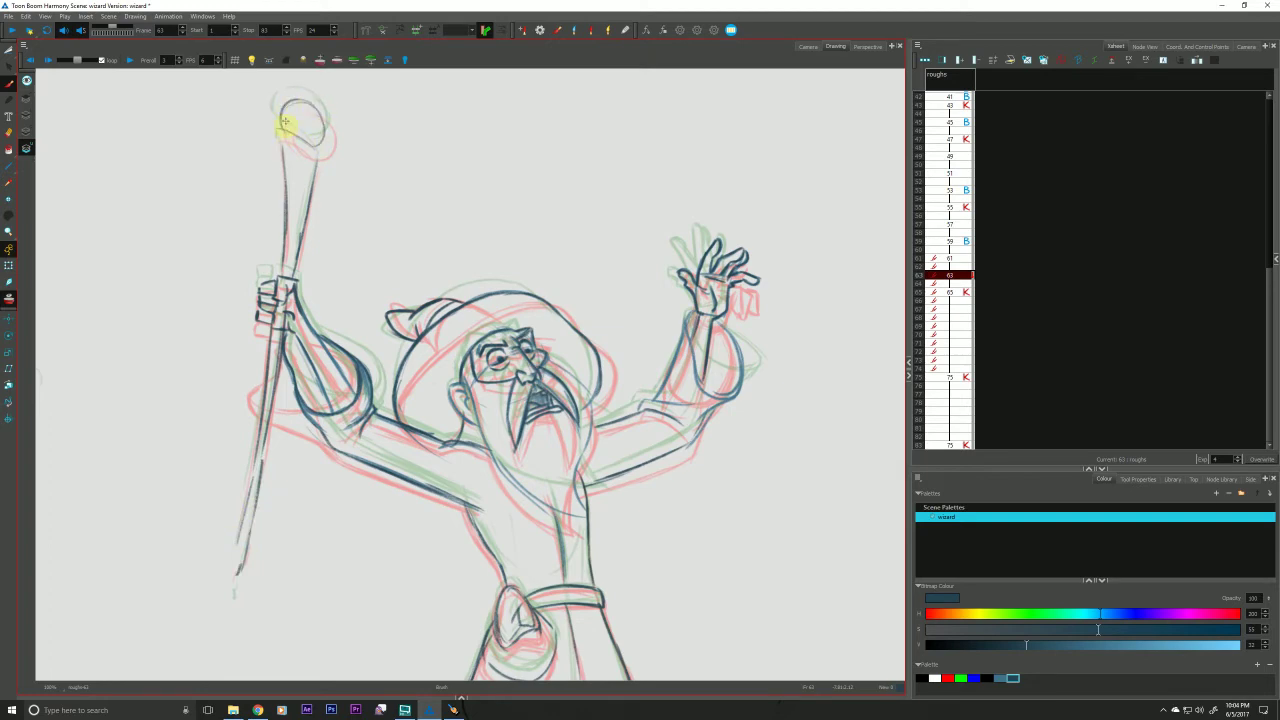
Turn off onion skinning and flip between the drawings at frames 61, 63 and 65.
left_click(9, 299)
key("g")
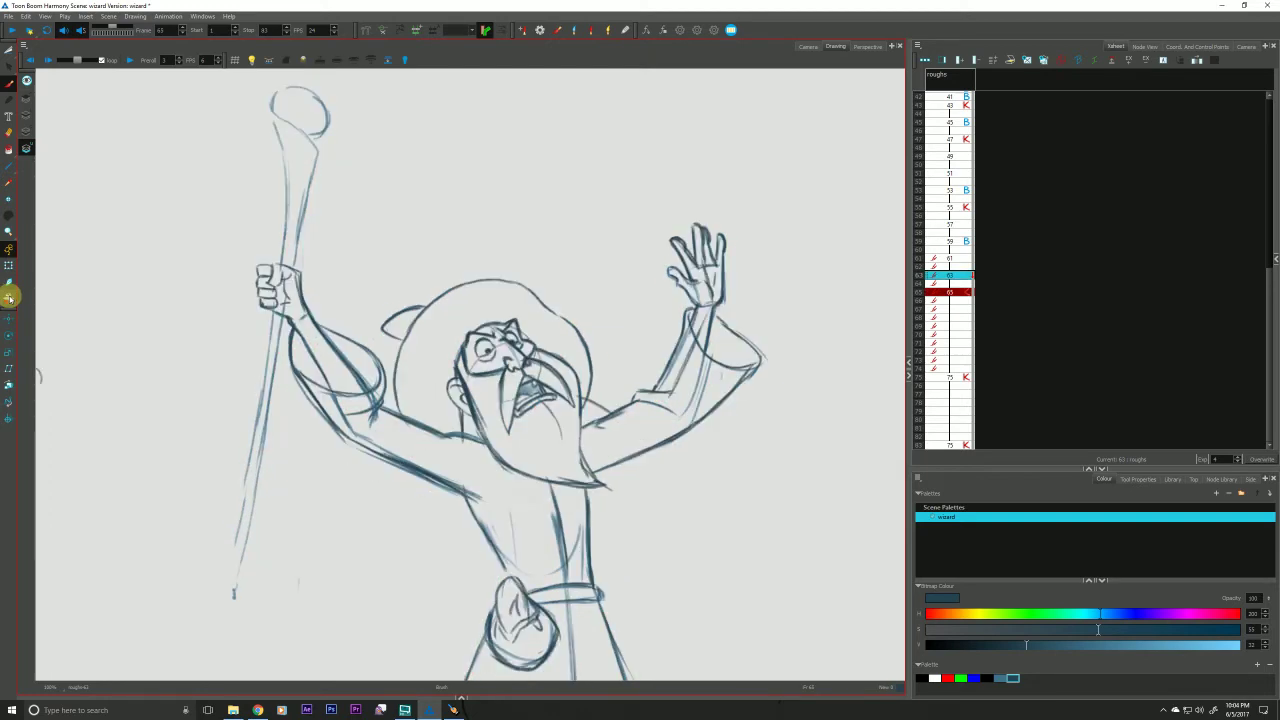
key("f")
key("f")
key("g")
key("g")
key("f")
key("f")
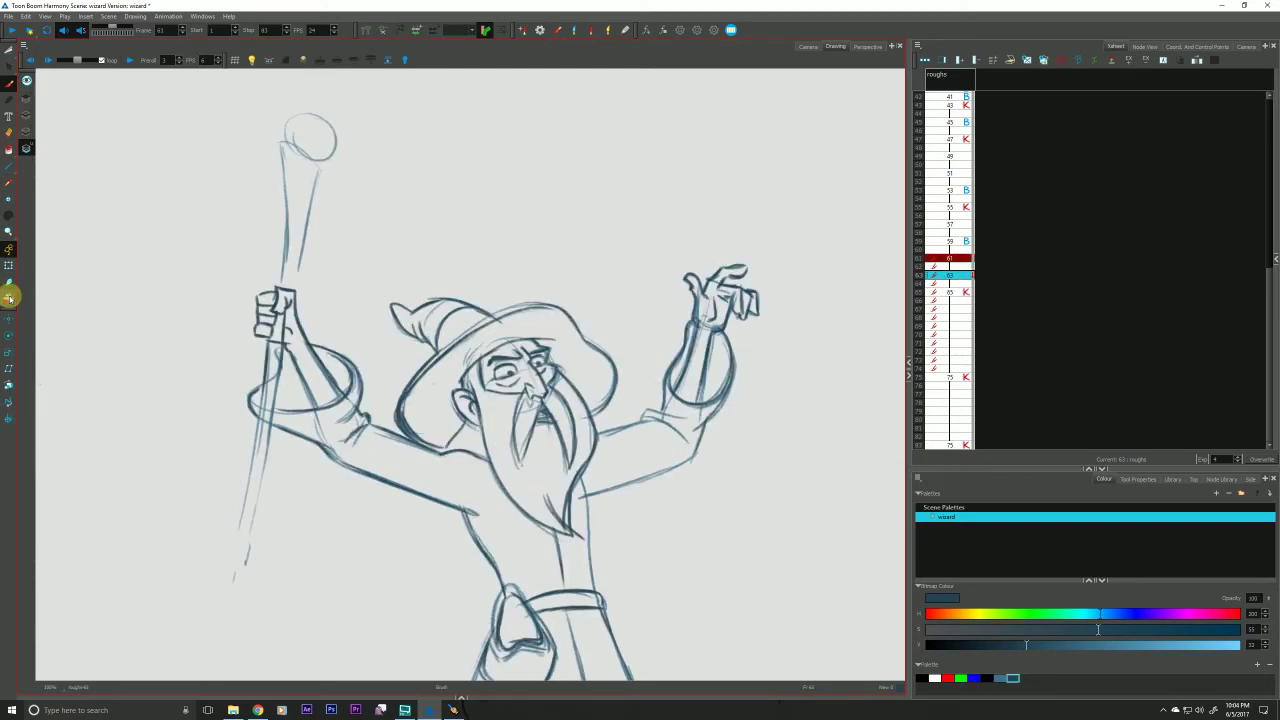
key("g")
Step back and forth through frames 59 to 65 to examine the flow of the wizard's motion.
key("comma")
key("comma")
key("comma")
key("comma")
key("period")
key("period")
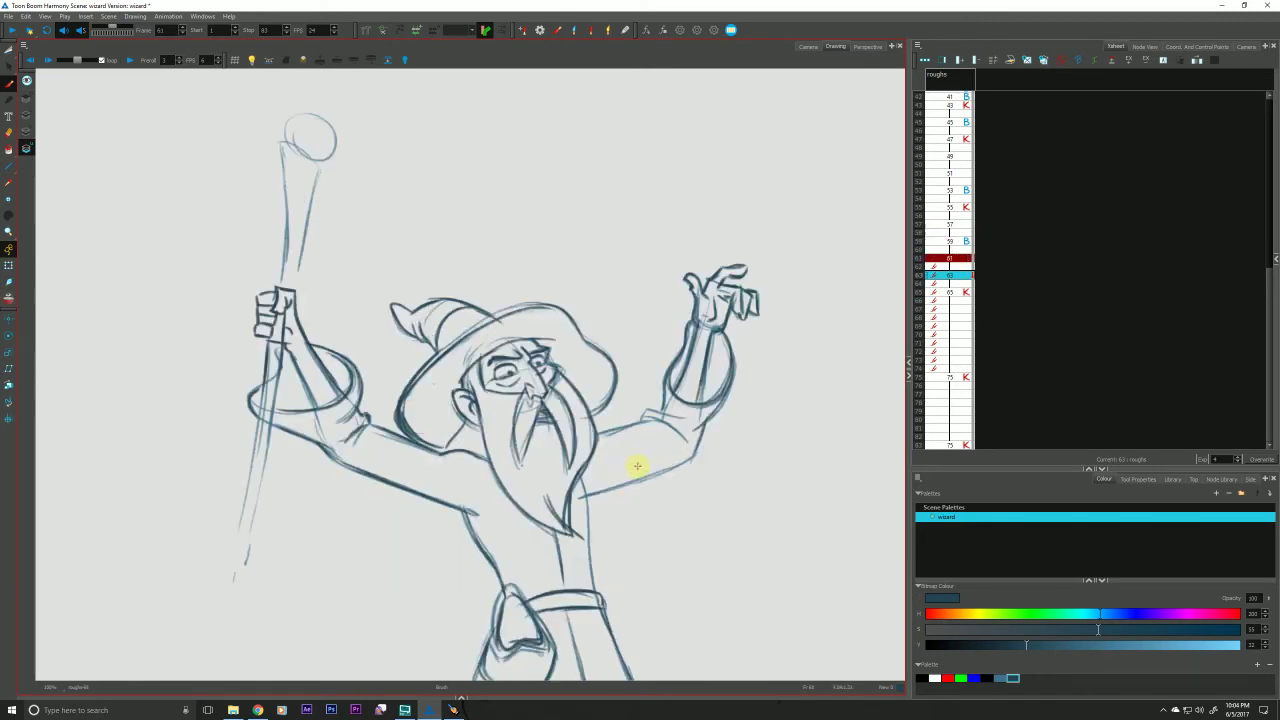
key("period")
key("period")
key("comma")
key("comma")
key("period")
key("period")
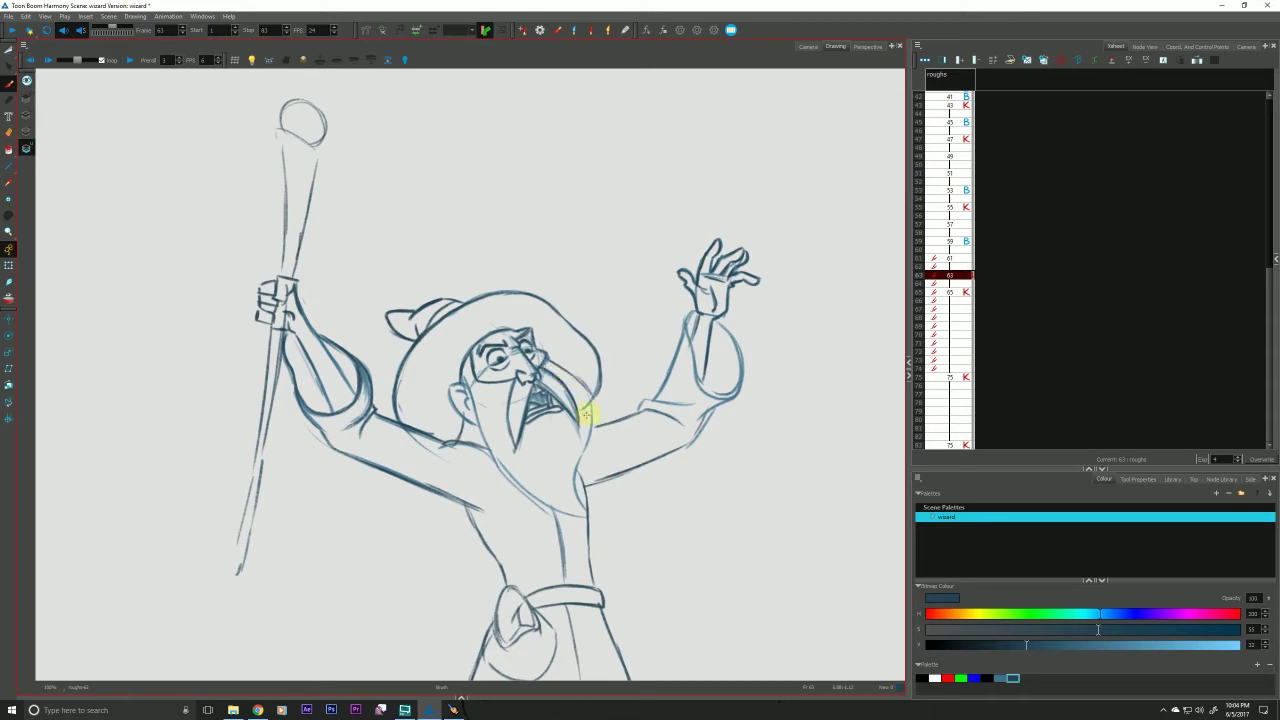
key("comma")
key("comma")
key("period")
key("period")
key("period")
key("period")
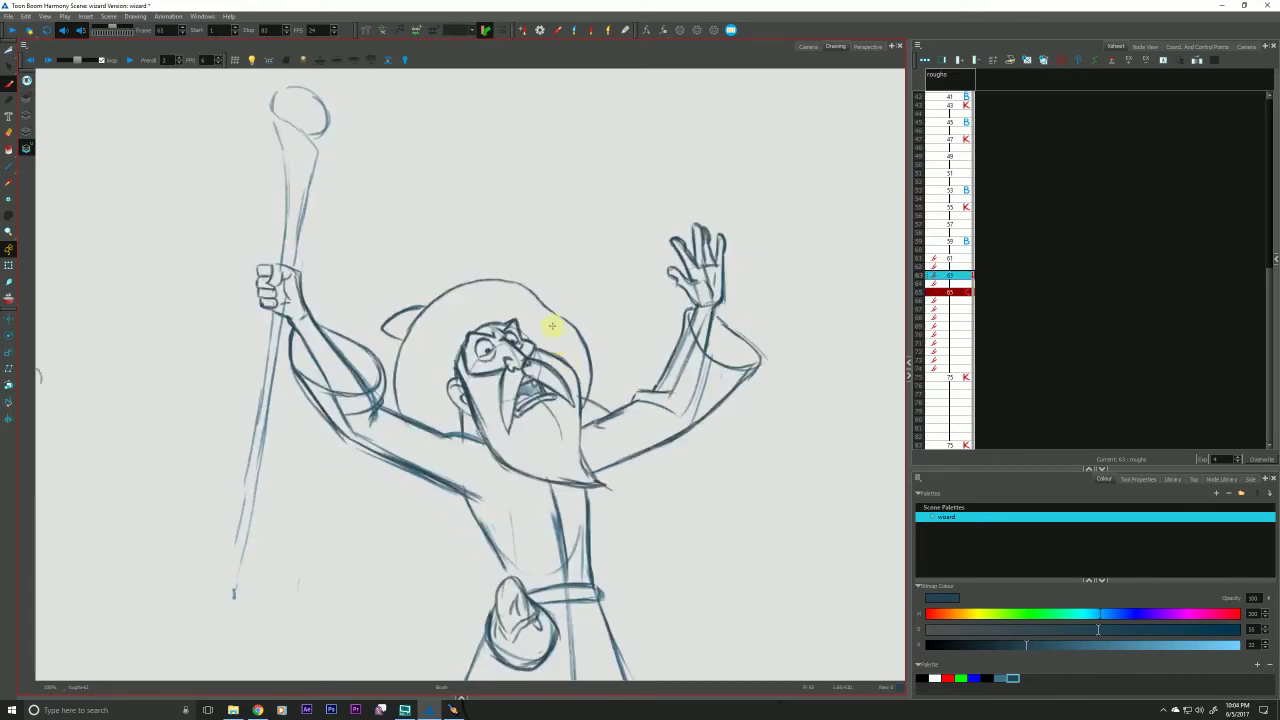
Darken the beard's outline down to its pointed tip on frame 63, checking against frame 61.
key("comma")
key("comma")
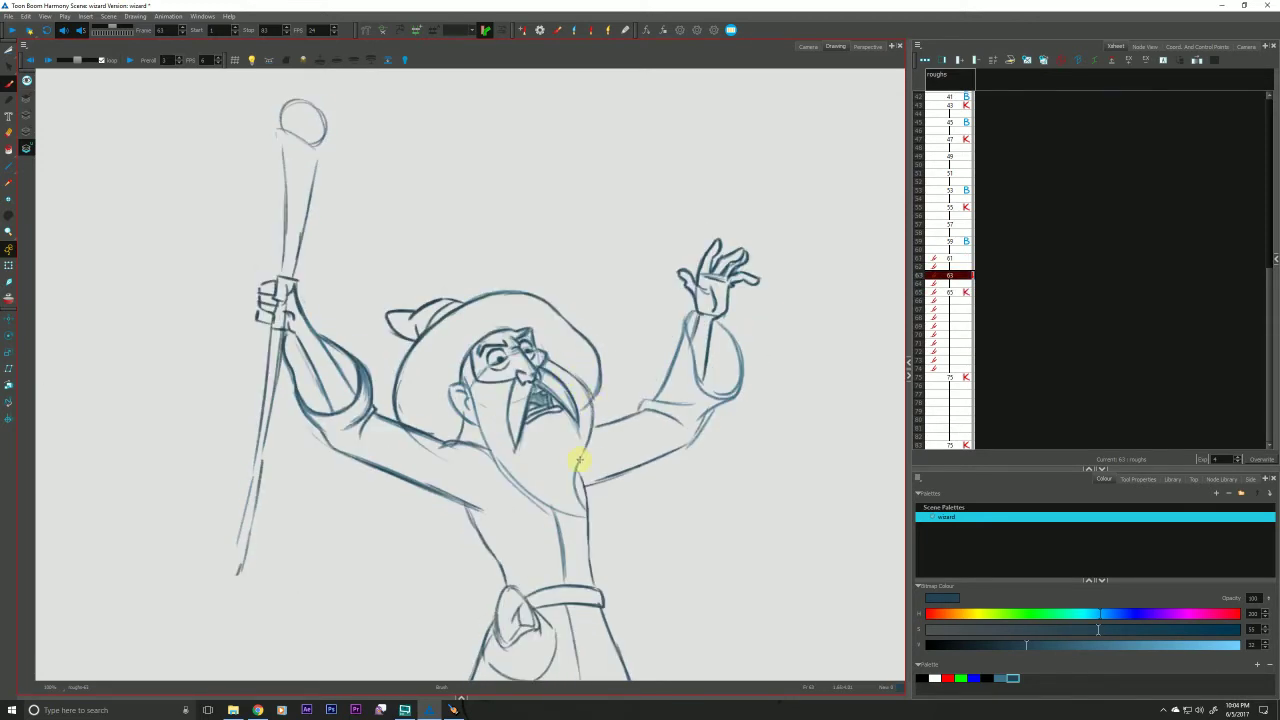
mouse_move(592, 426)
left_mouse_down()
mouse_move(577, 490)
mouse_move(594, 522)
mouse_move(507, 471)
mouse_move(594, 520)
left_mouse_up()
key("comma")
key("comma")
key("period")
key("period")
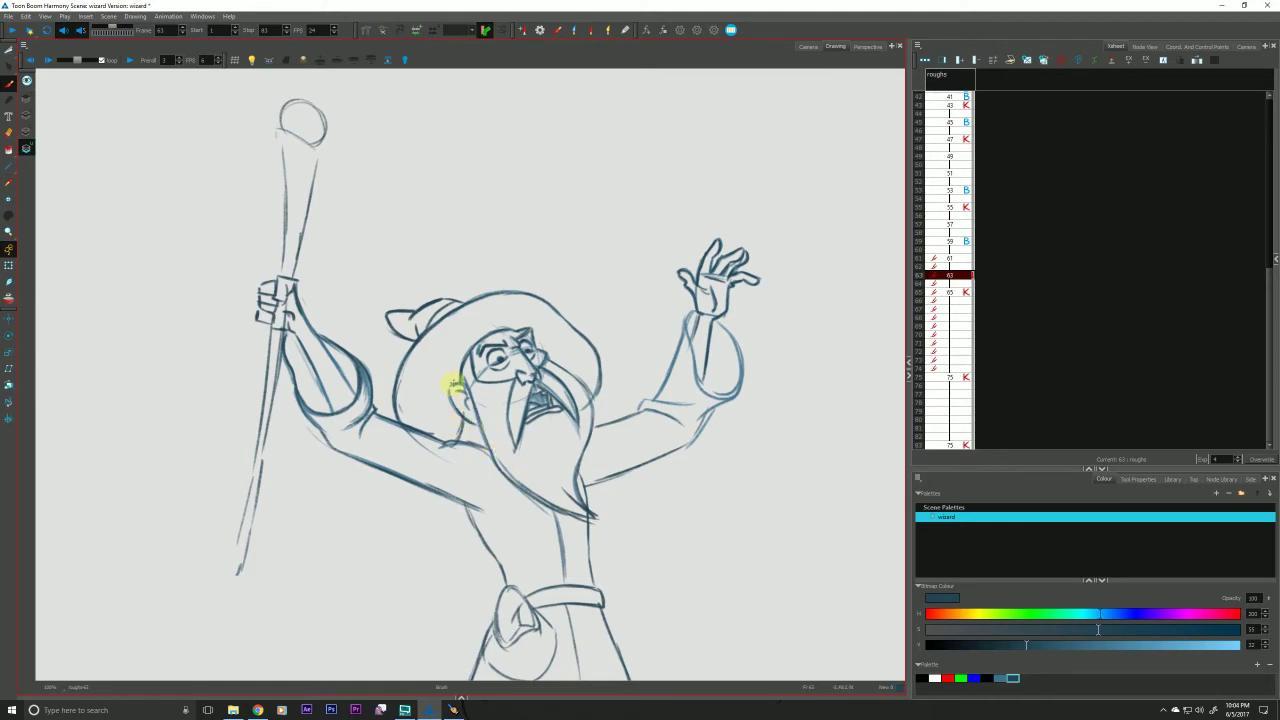
Add darker strokes to the ear on frame 63 and check the drawing against frames 61 and 65.
left_click_drag(459, 393, 466, 406)
key("g")
key("f")
key("f")
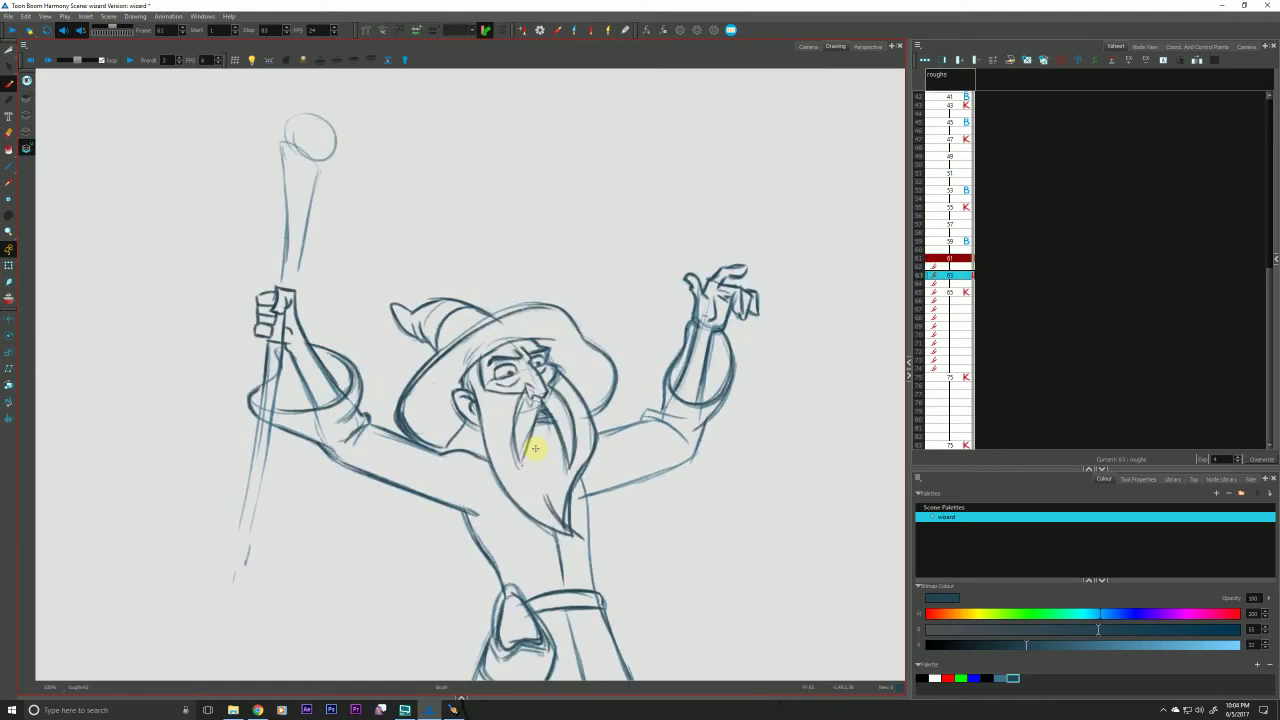
key("g")
key("g")
key("f")
key("f")
key("f")
key("g")
key("g")
key("g")
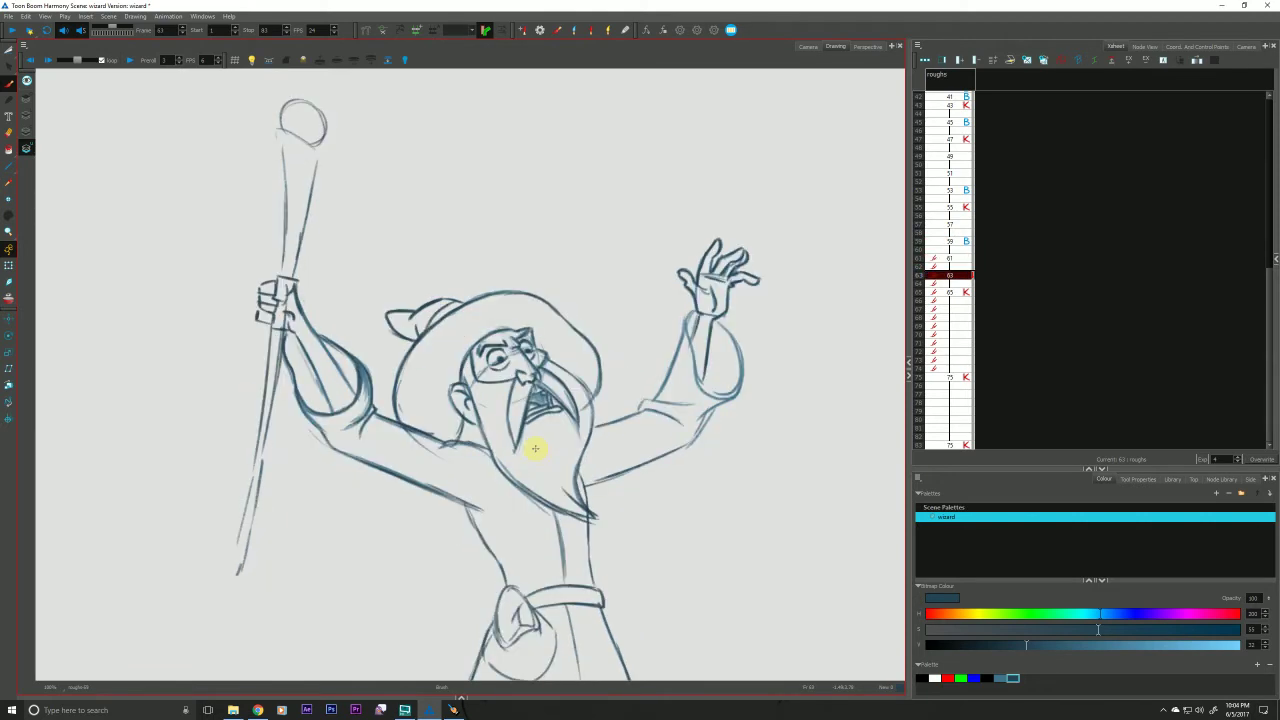
Play back the animation in the Camera view with the whole camera frame visible to review the motion.
left_click(809, 47)
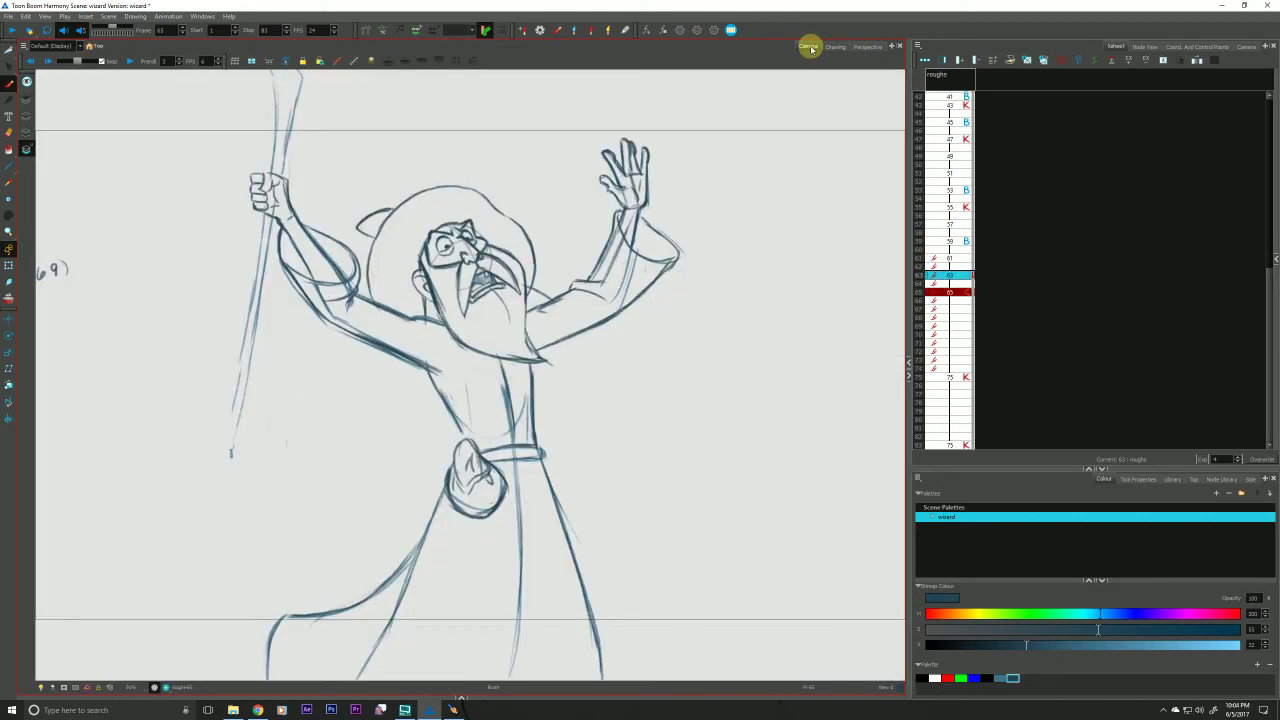
key("1")
key("1")
left_click_drag(251, 591, 437, 555)
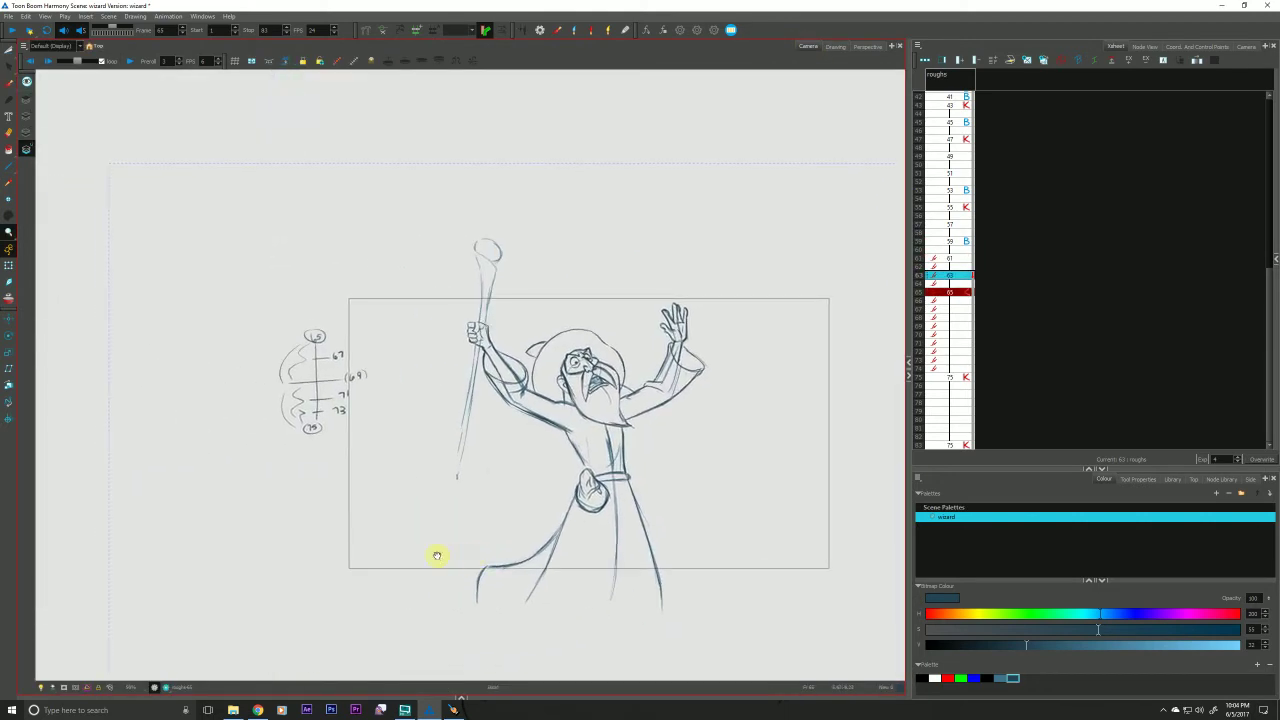
key("shift+Return")
key("shift+Return")
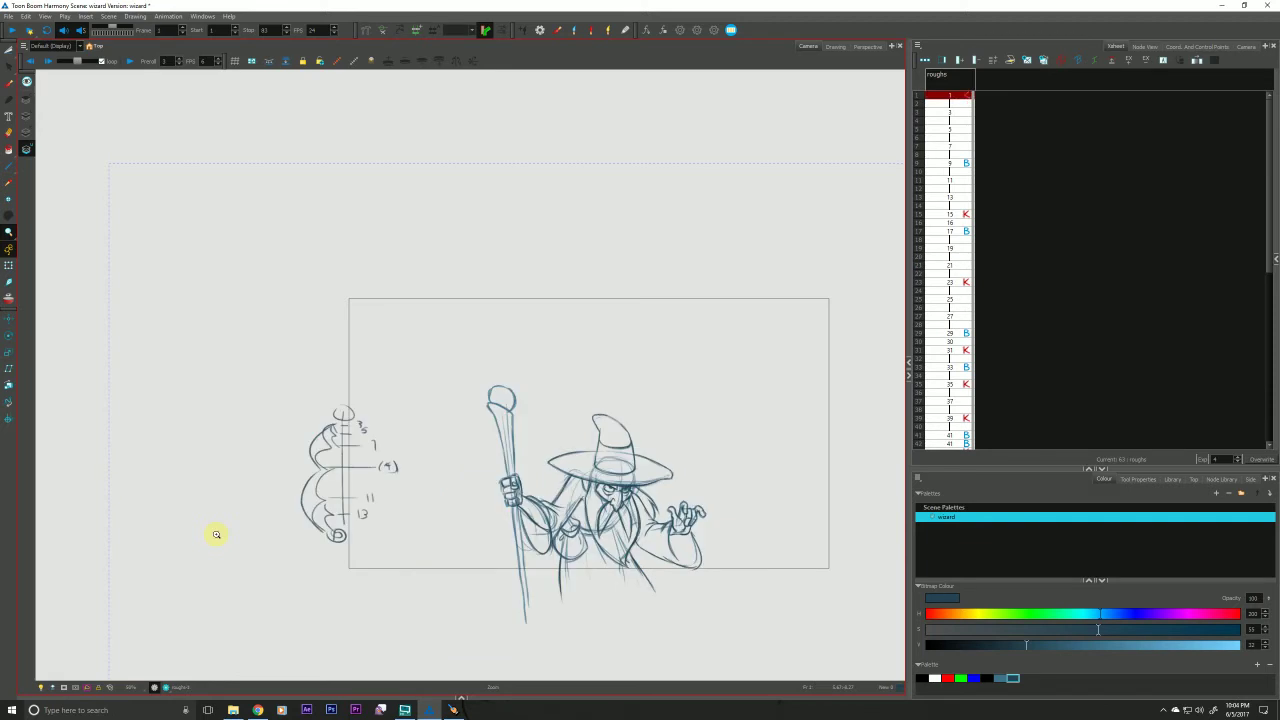
mouse_move(112, 32)
left_mouse_down()
mouse_move(155, 31)
mouse_move(92, 38)
left_mouse_up()
key("shift+Return")
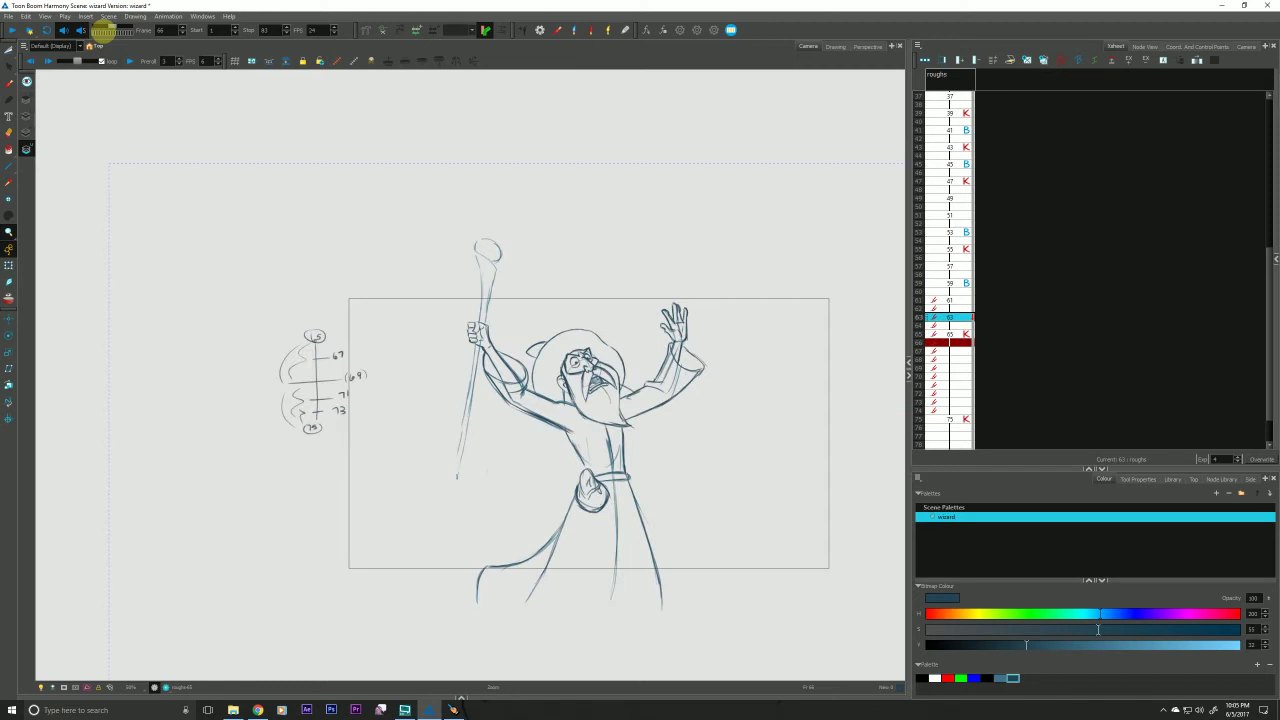
Examine the timing chart beside the wizard on frame 65 and briefly play the animation.
left_click(314, 371)
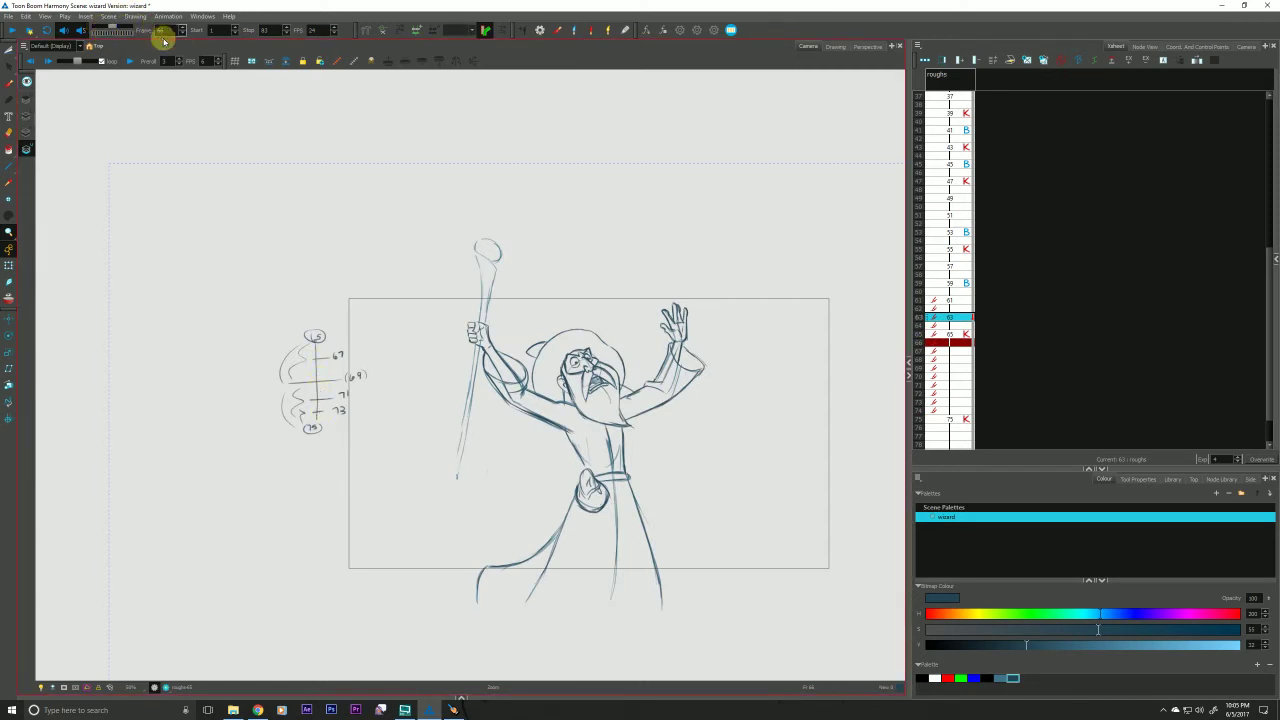
key("comma")
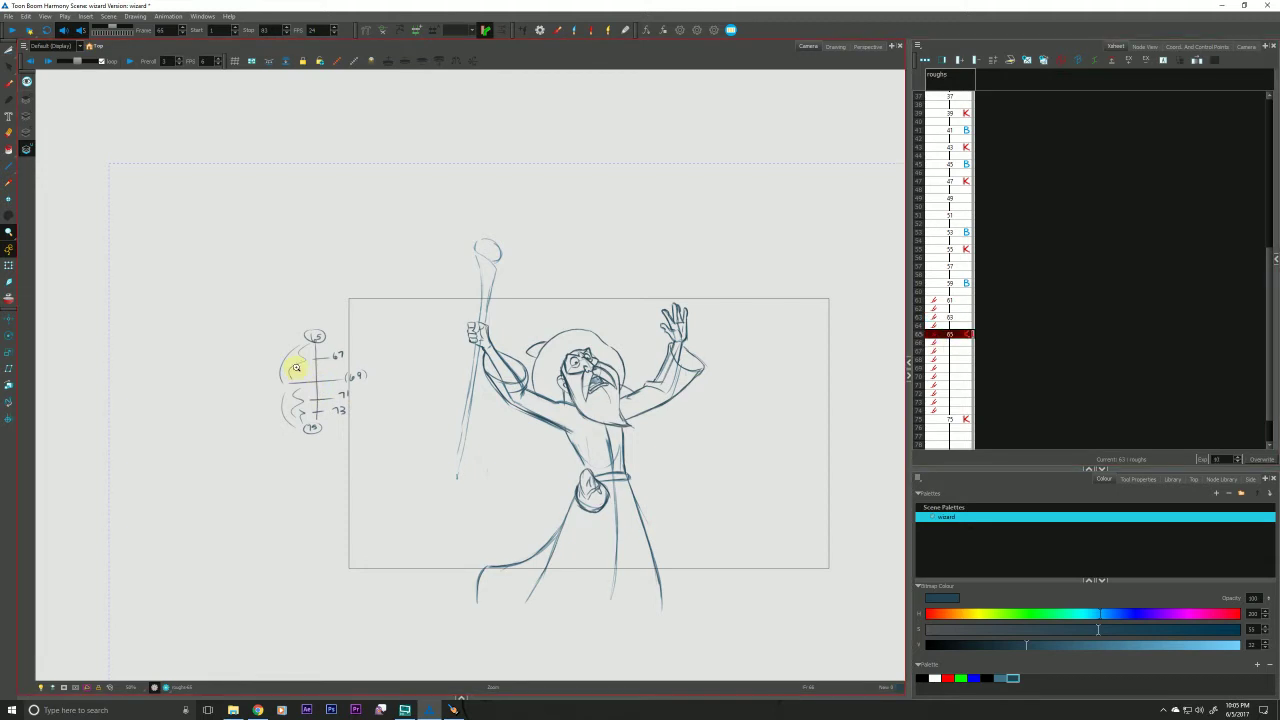
left_click_drag(332, 450, 307, 449)
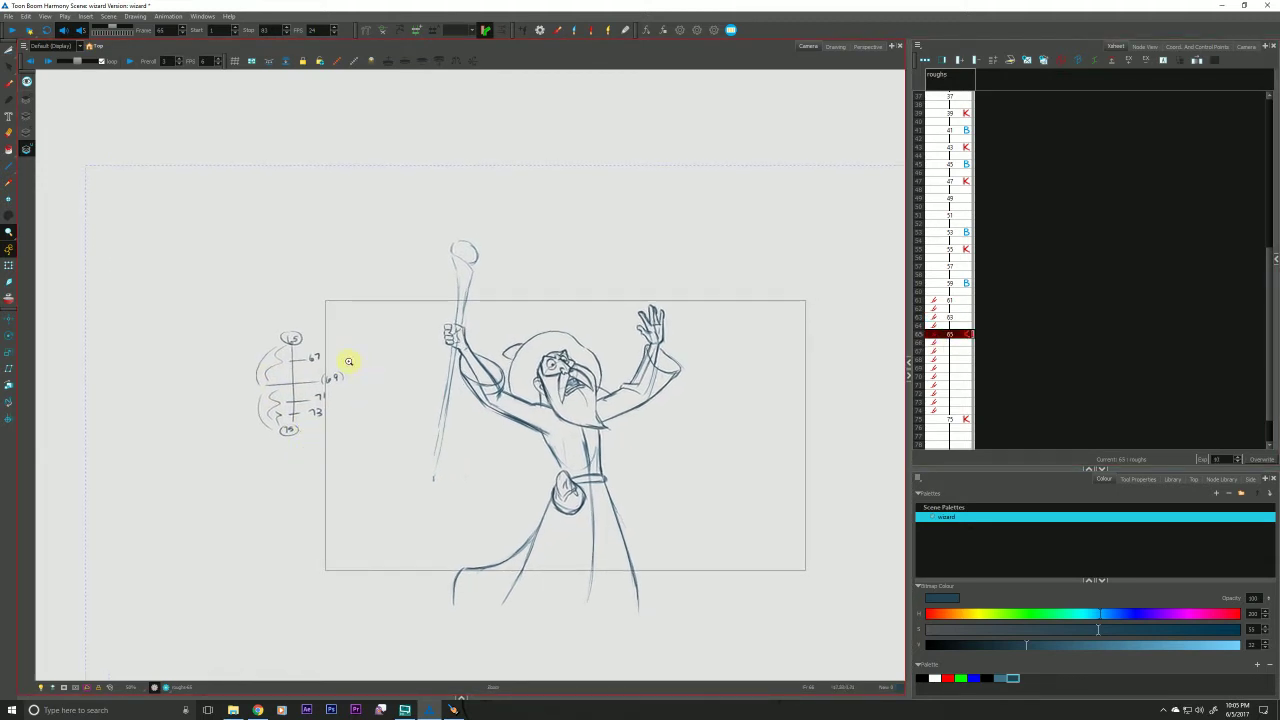
key("Return")
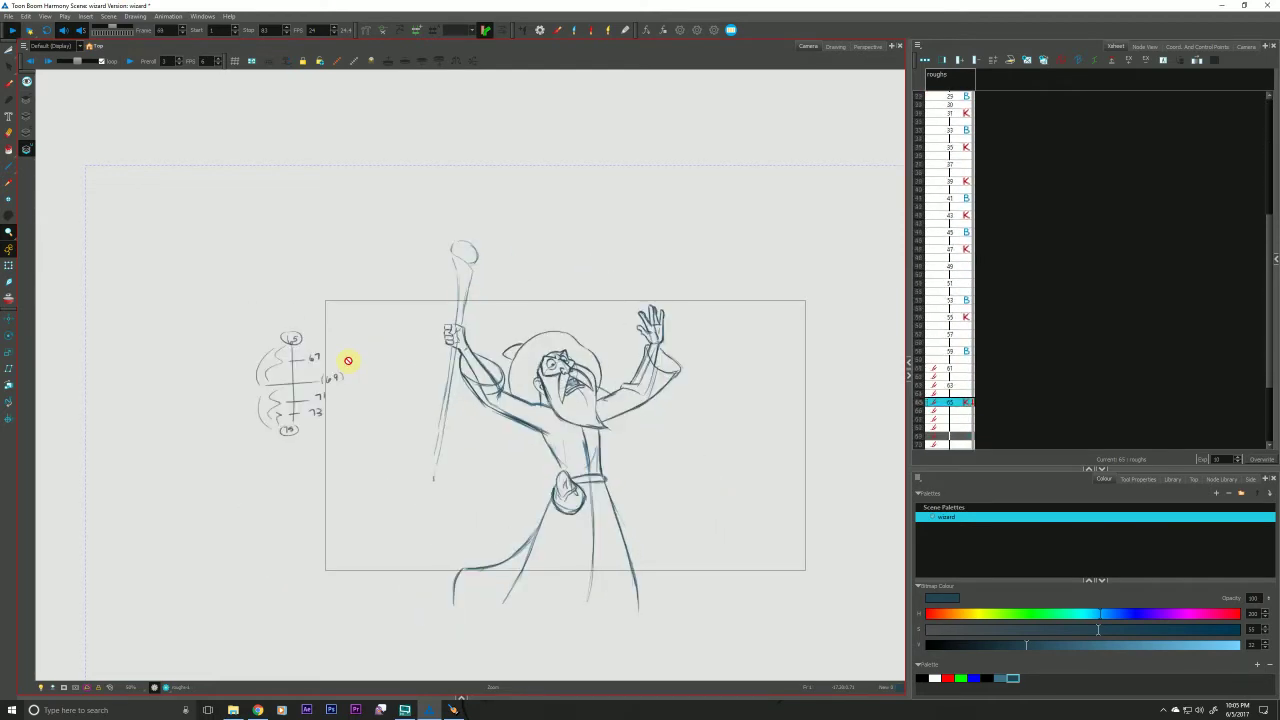
key("Return")
Switch back and forth between the key drawings at frames 65 and 75 to compare the two poses.
left_click(950, 377)
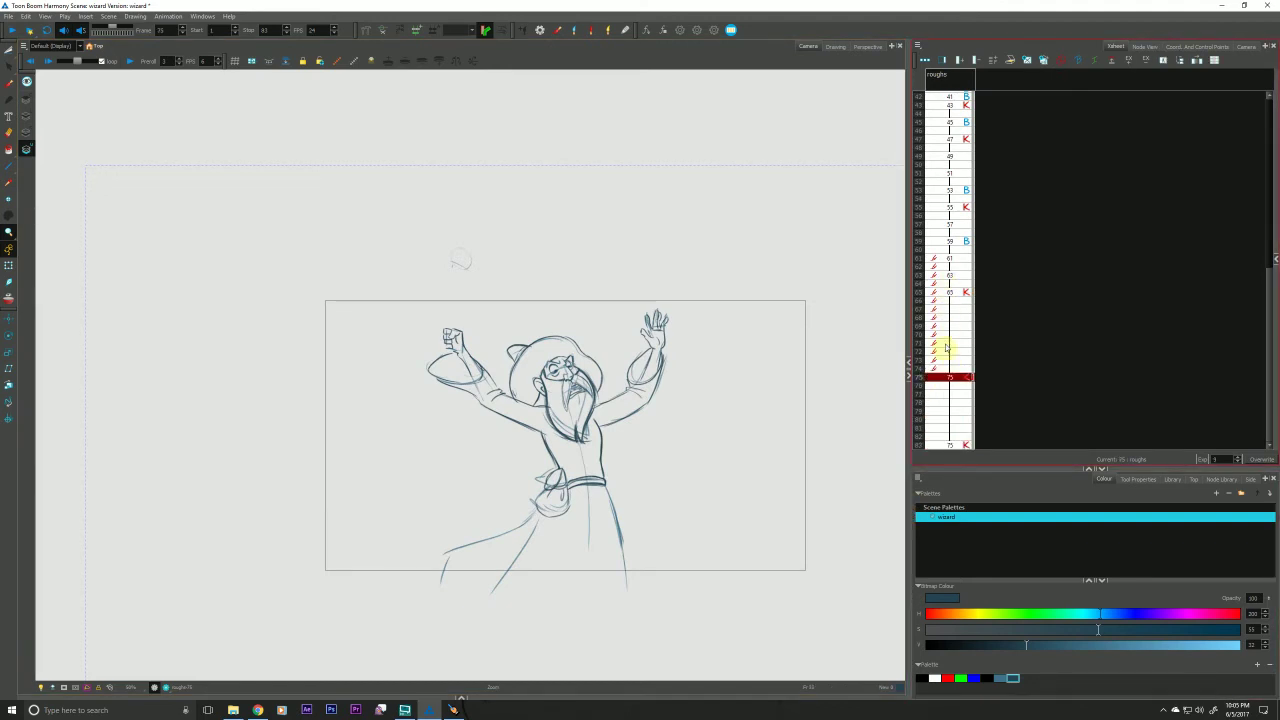
left_click(946, 291)
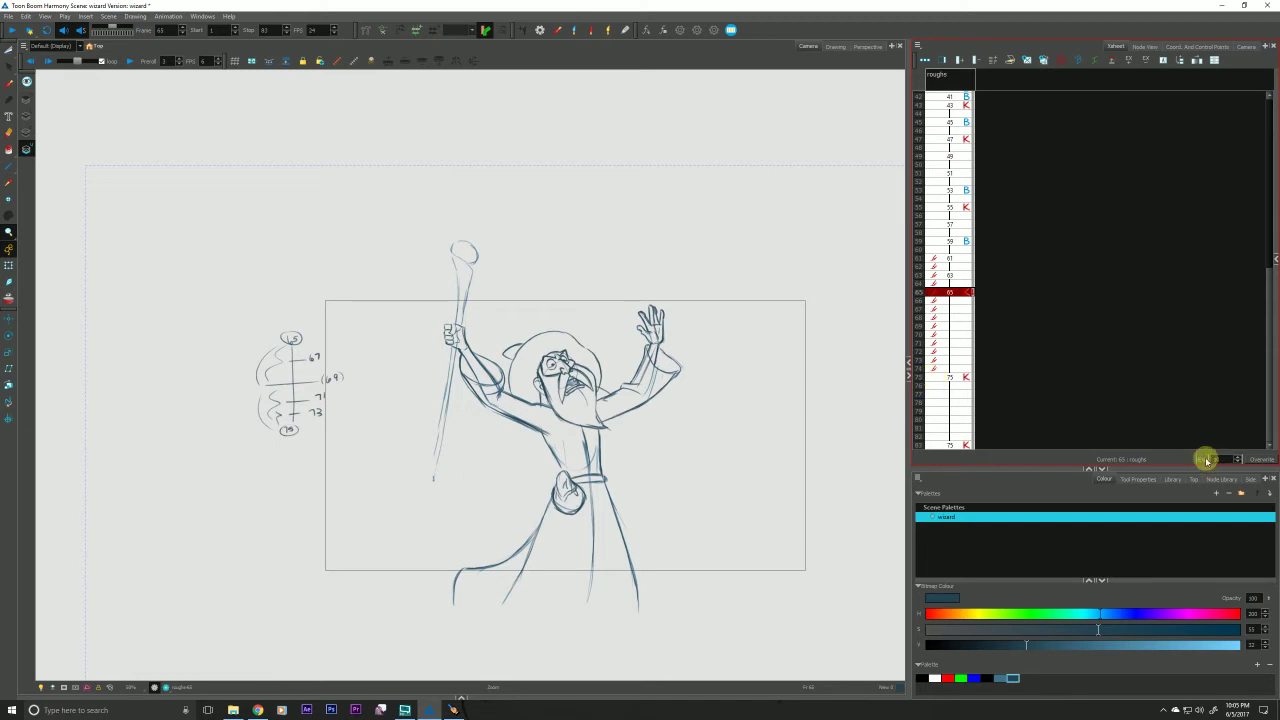
left_click(949, 292)
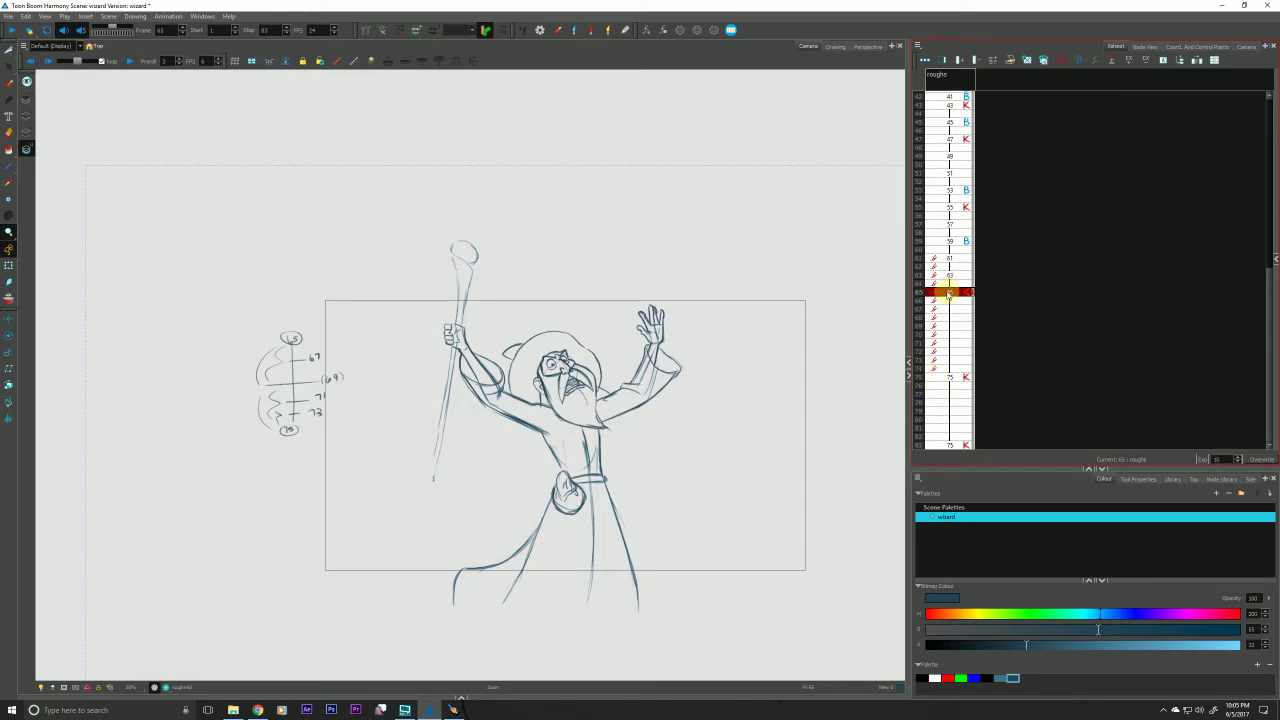
left_click(944, 381)
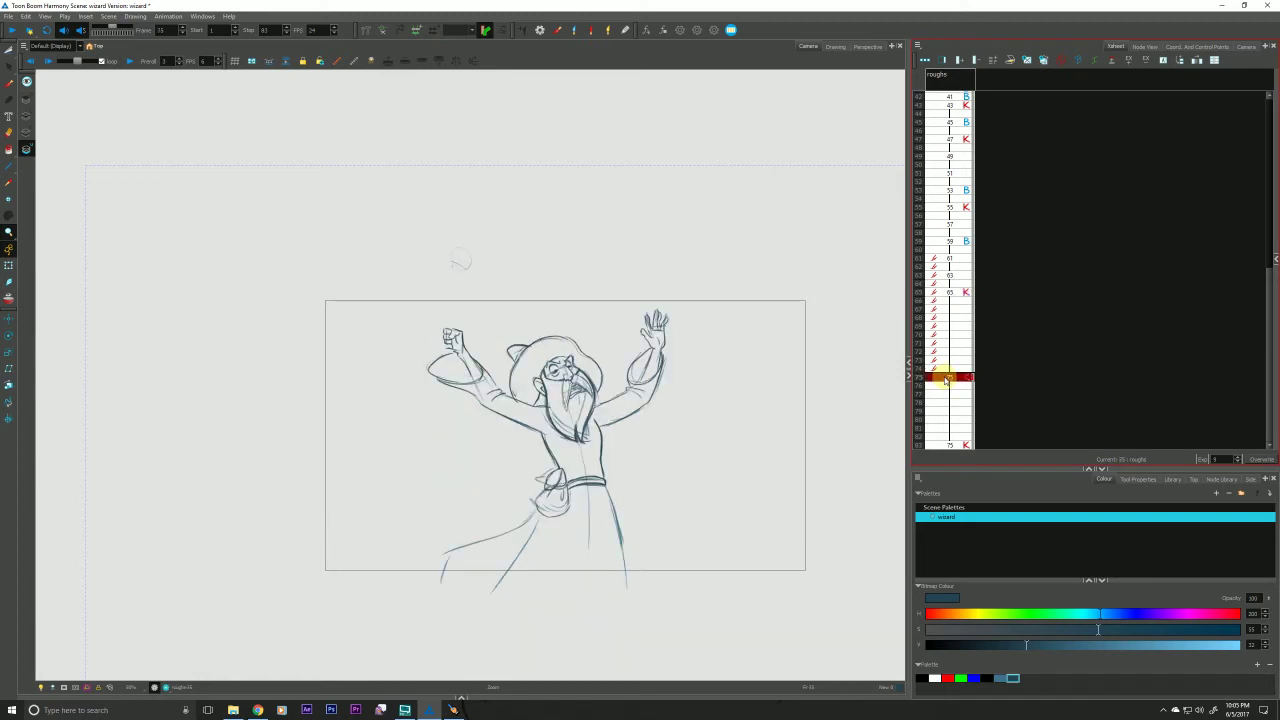
left_click(950, 292)
left_click(952, 379)
left_click(949, 294)
left_click(951, 378)
left_click(949, 294)
left_click(951, 379)
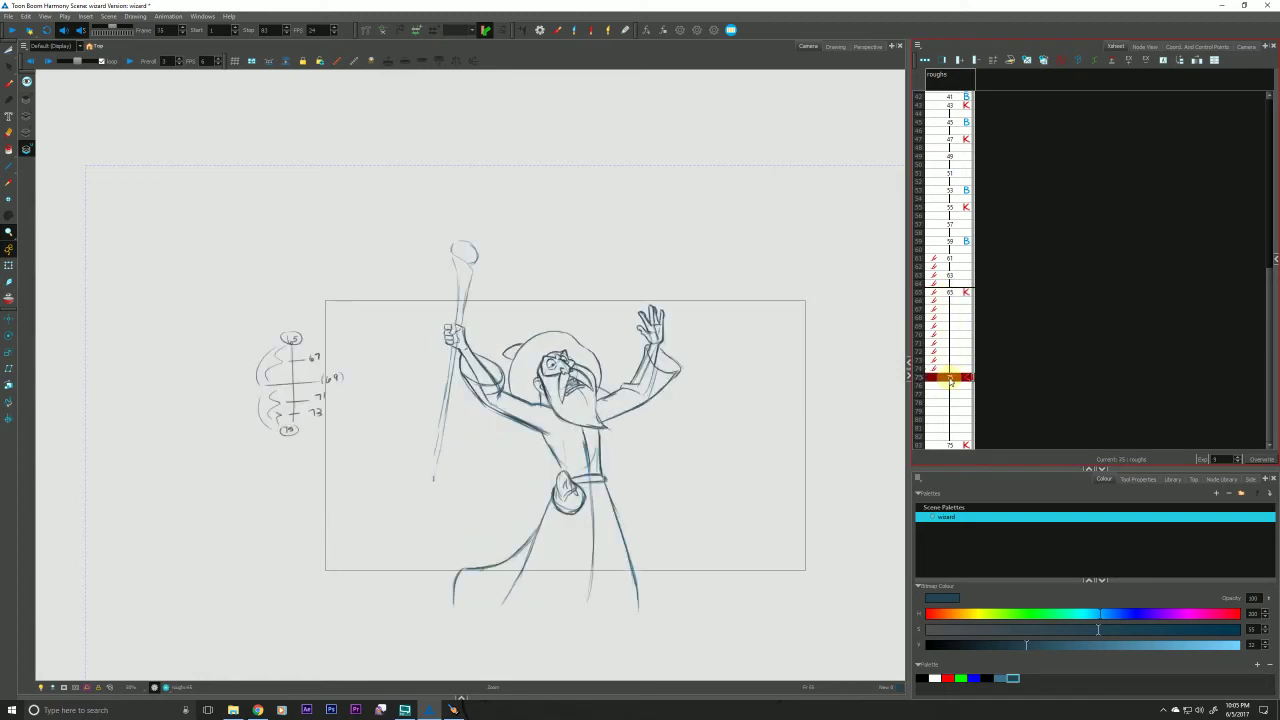
left_click(946, 293)
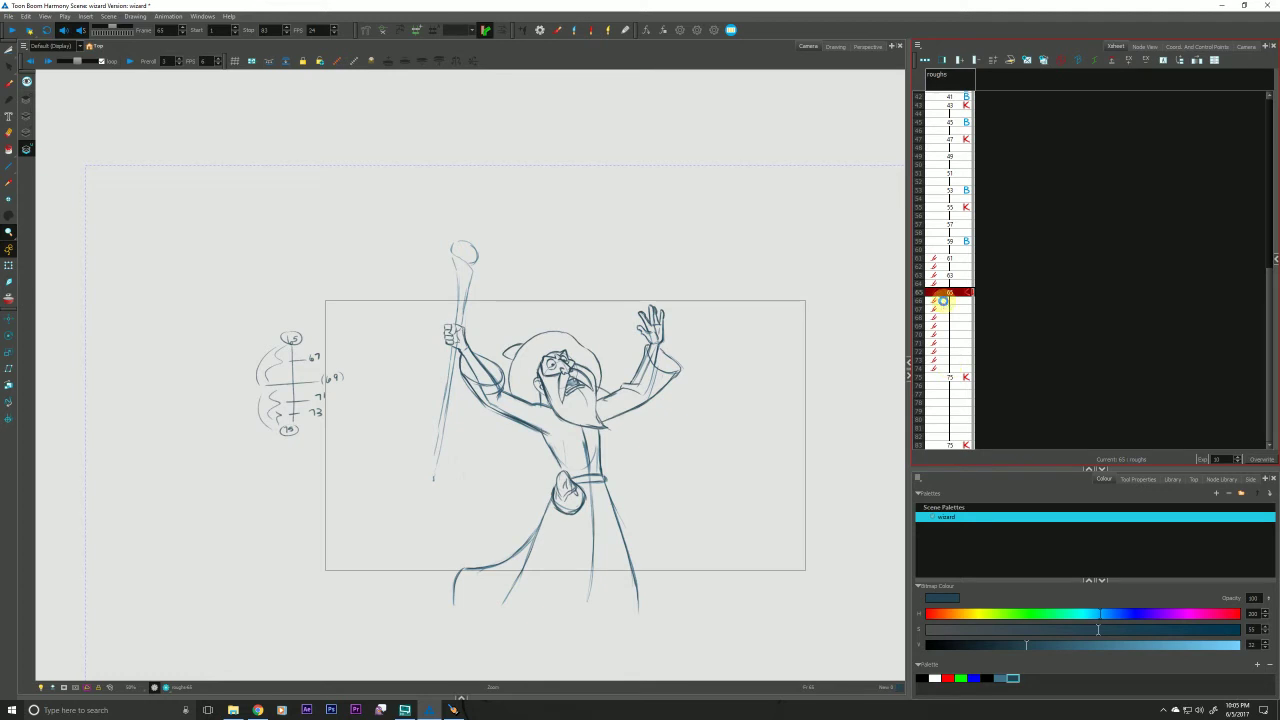
Compare the key poses at frames 65 and 75 again and play back the whole animation.
left_click(942, 300)
left_click_drag(288, 430, 280, 422)
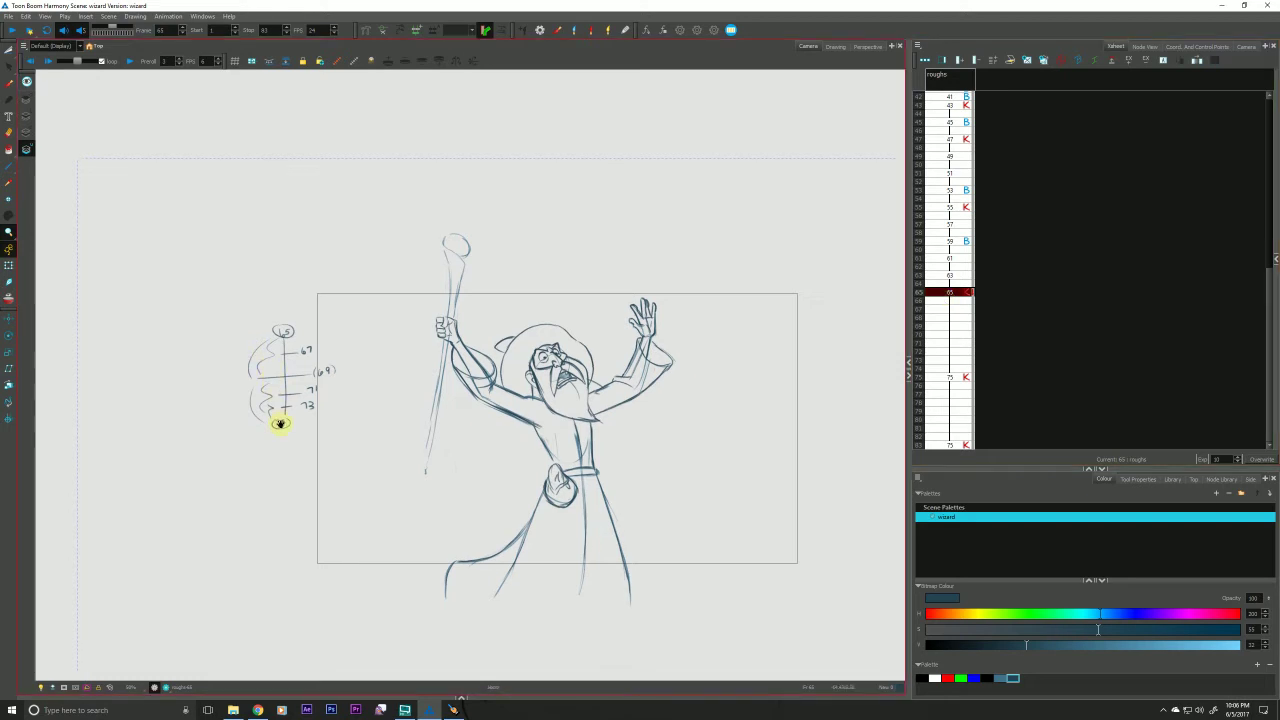
left_click(948, 376)
left_click(948, 291)
left_click(948, 378)
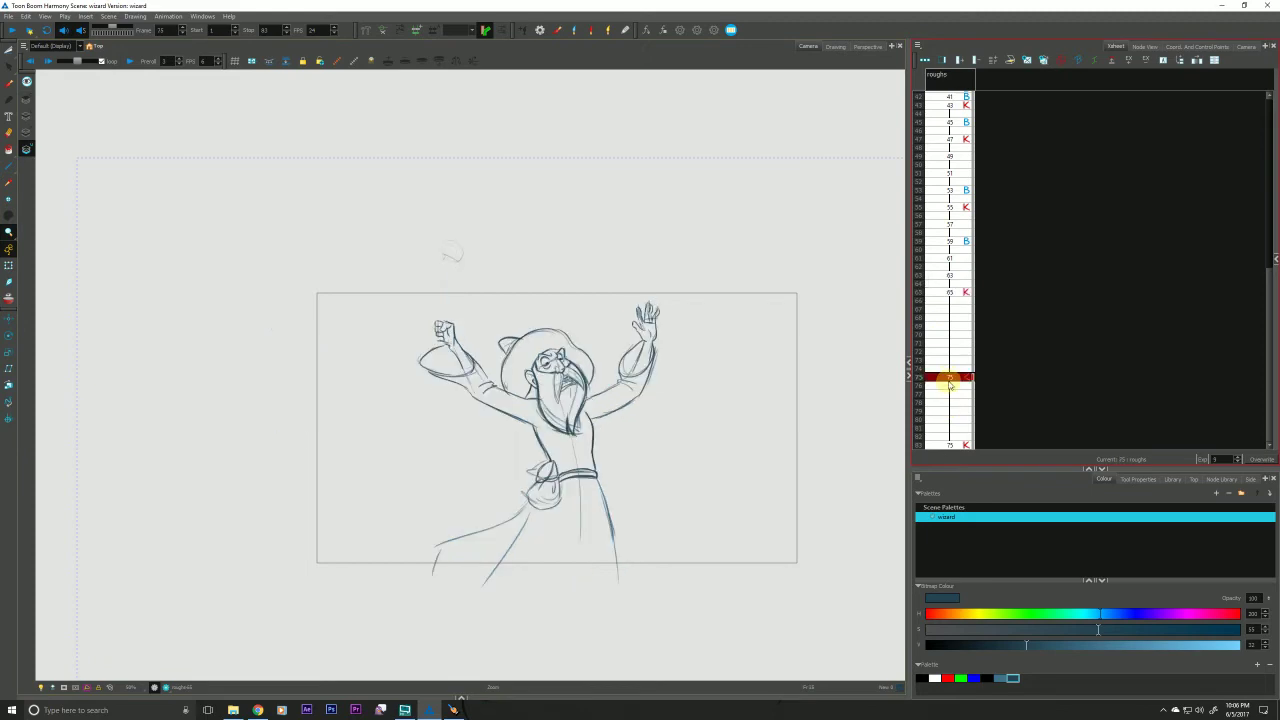
key("Return")
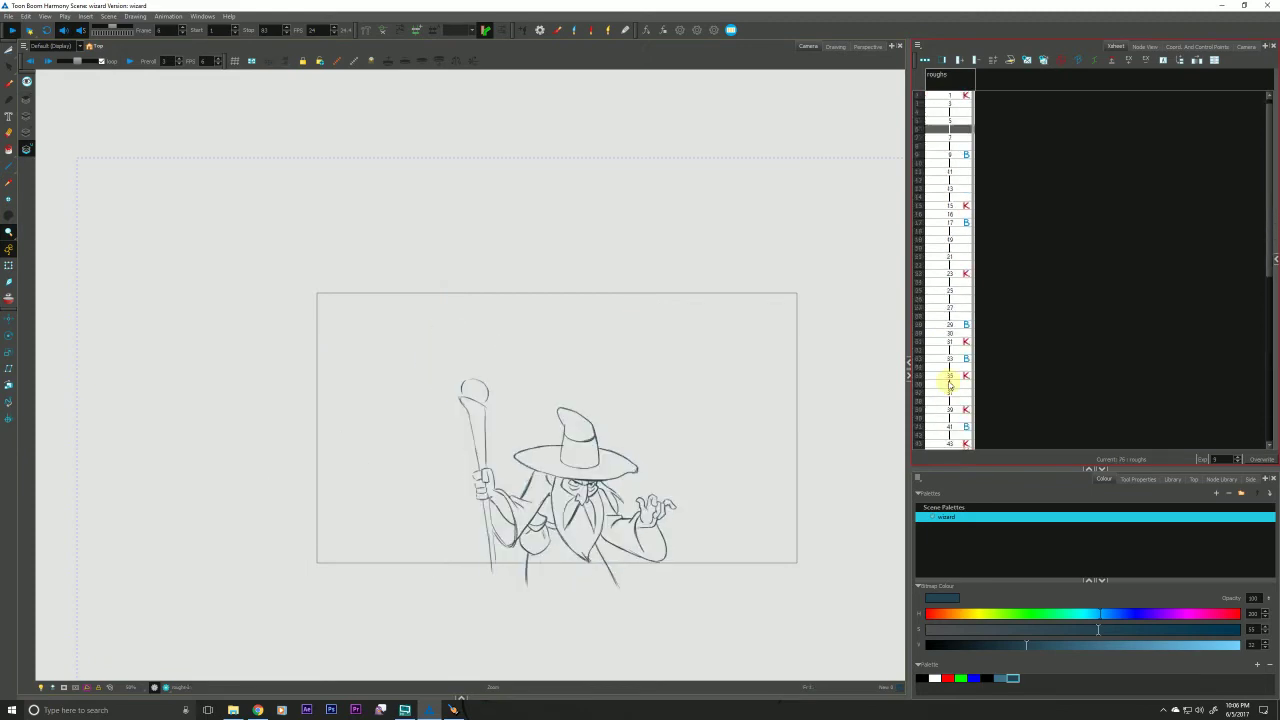
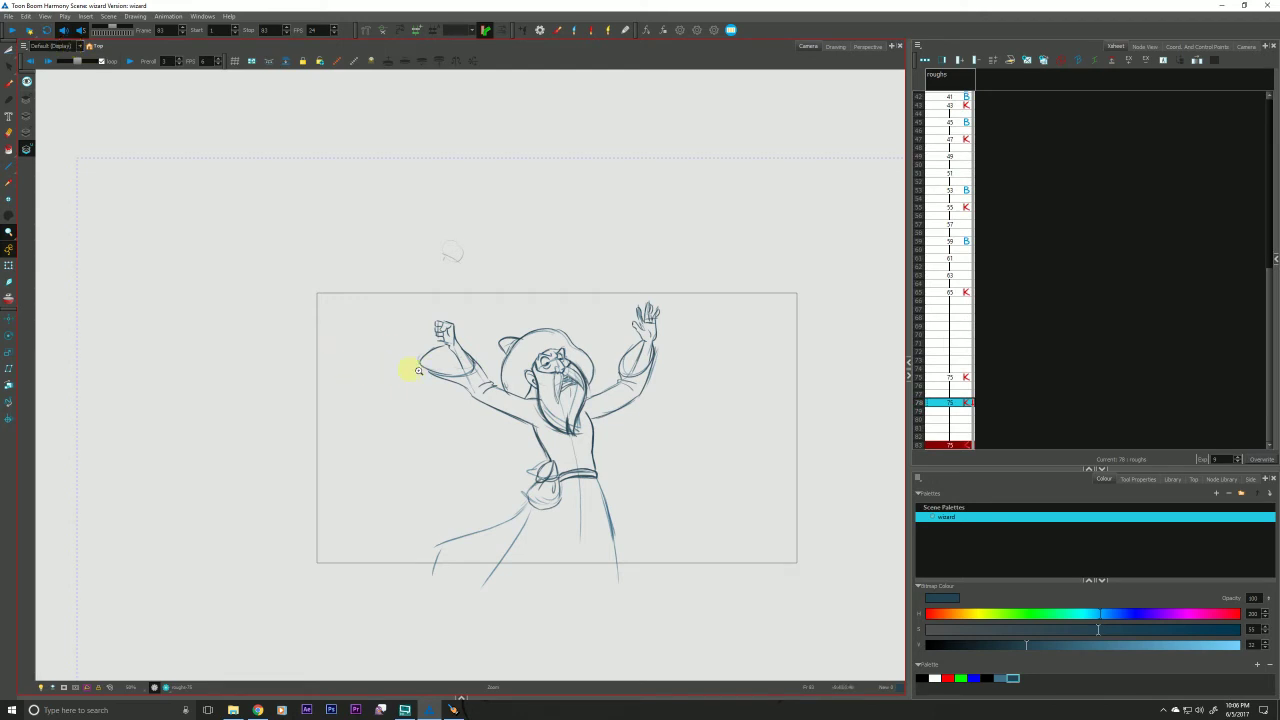
Create an empty breakdown drawing at frame 69 in the Drawing view and rename it 69.
left_click_drag(370, 393, 341, 400)
left_click(951, 292)
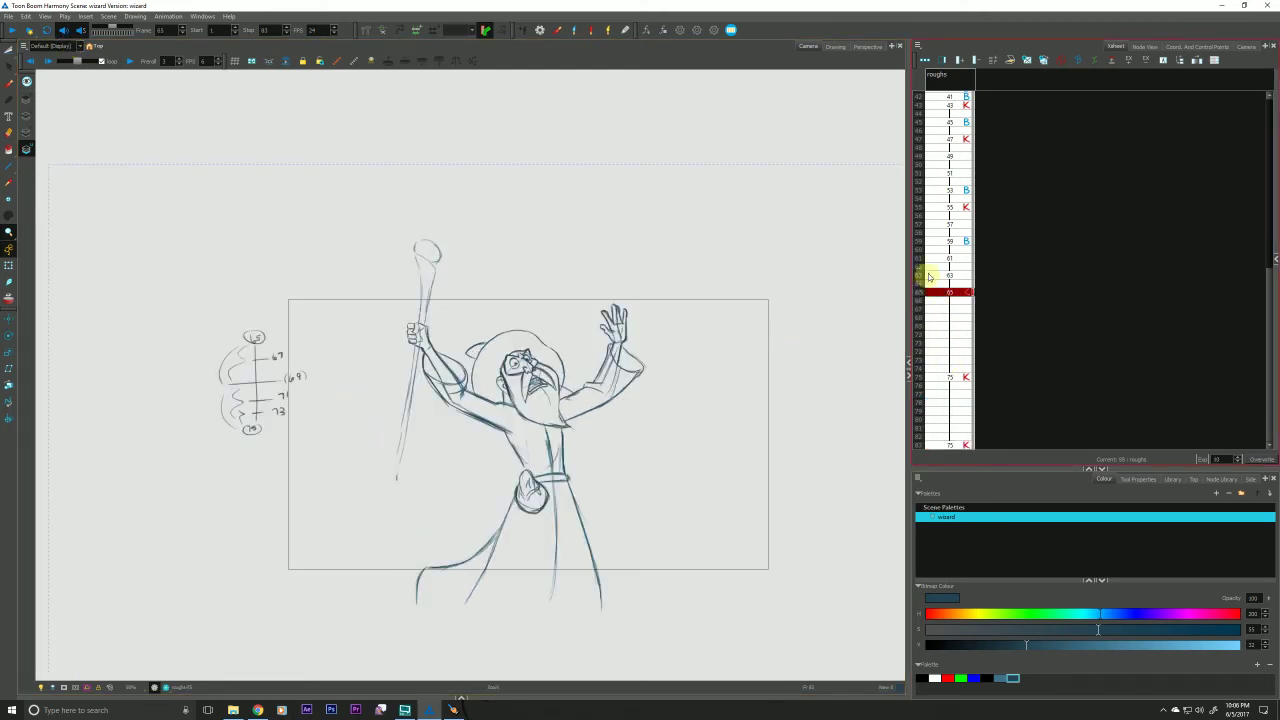
left_click(940, 327)
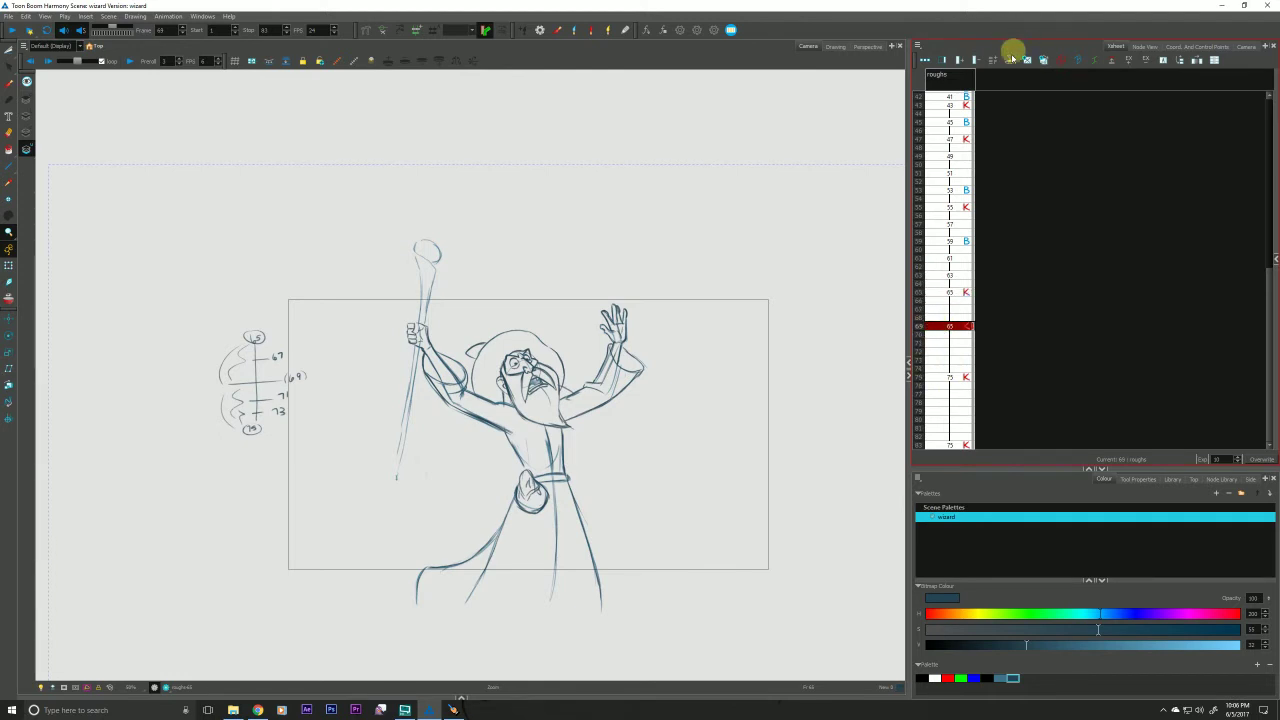
left_click(832, 46)
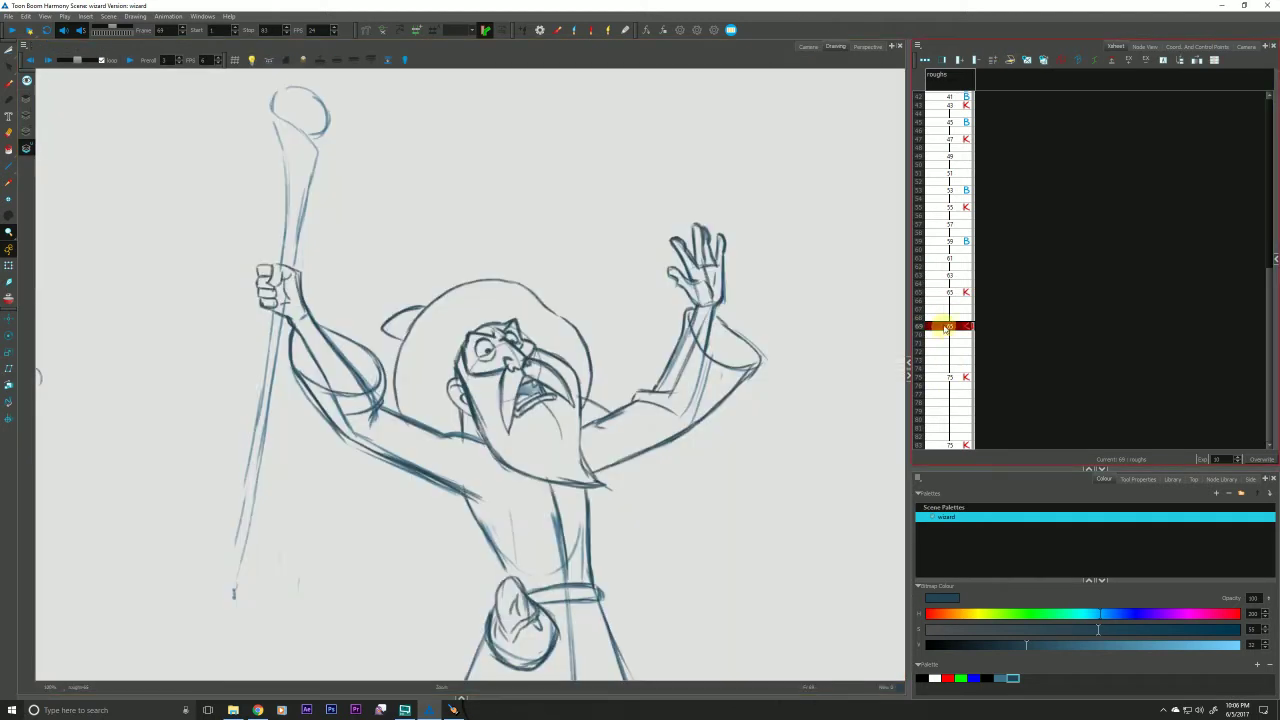
left_click(1027, 60)
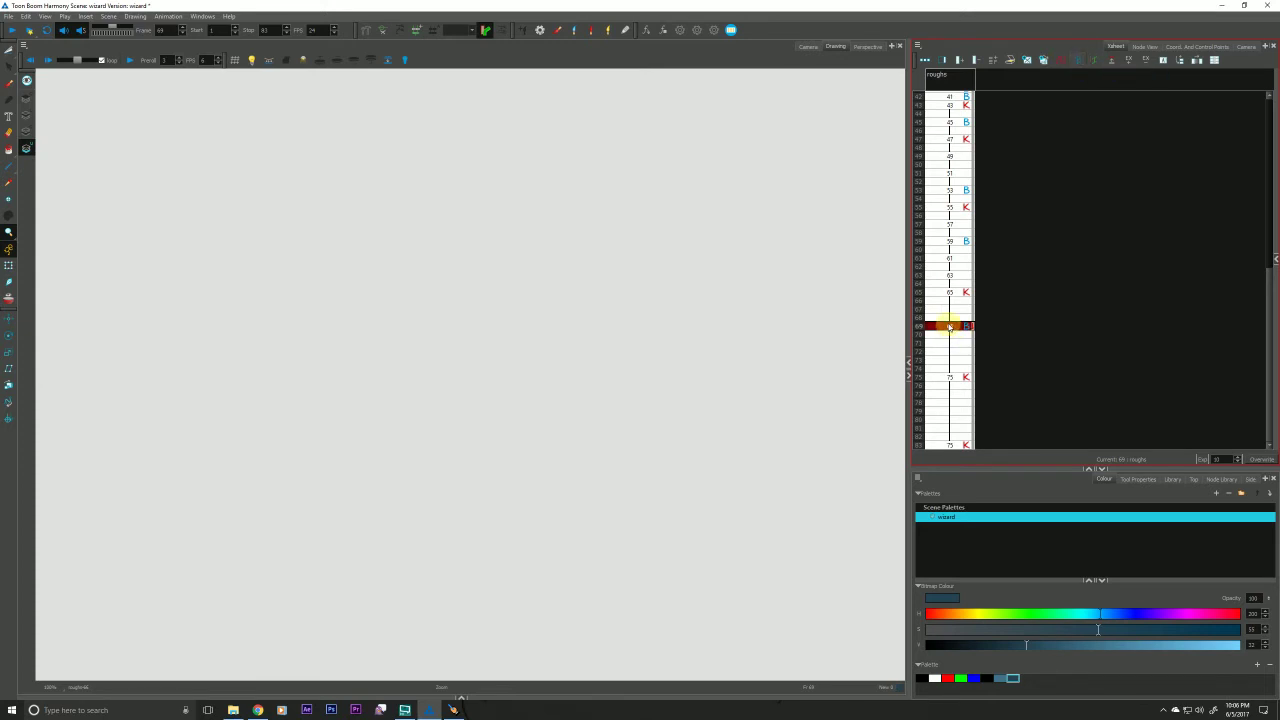
key("ctrl+d")
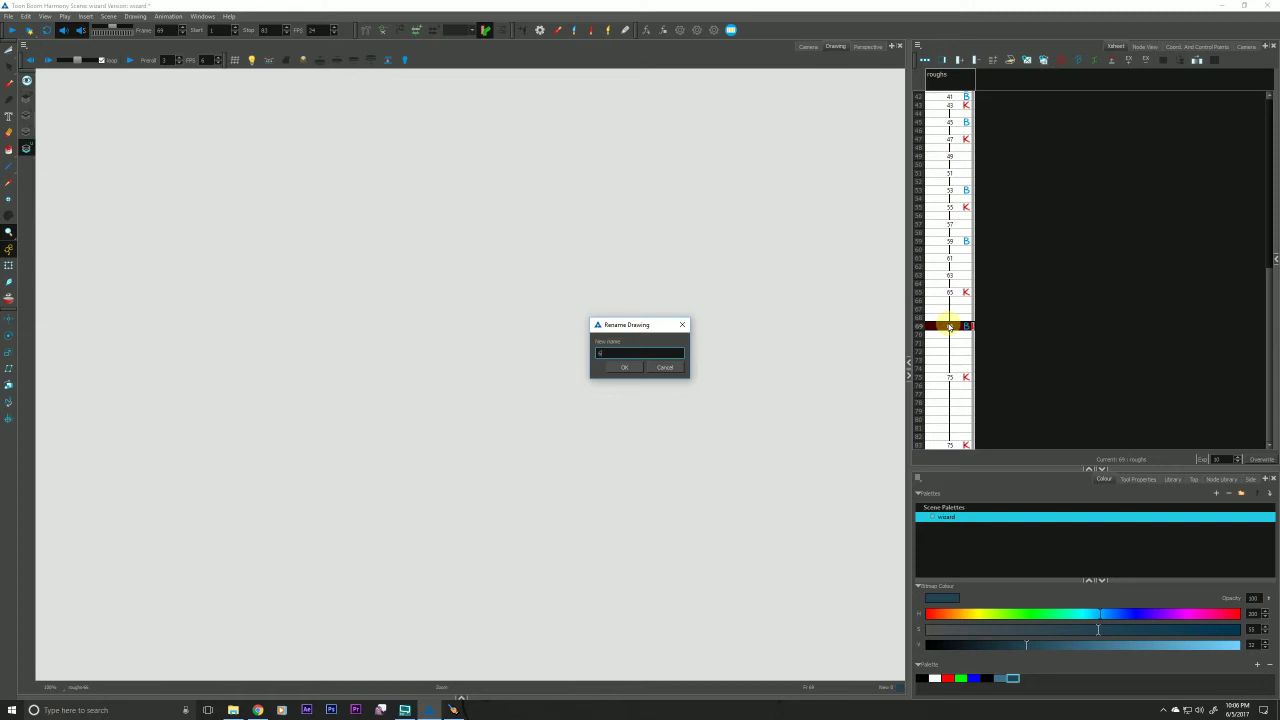
left_click(624, 367)
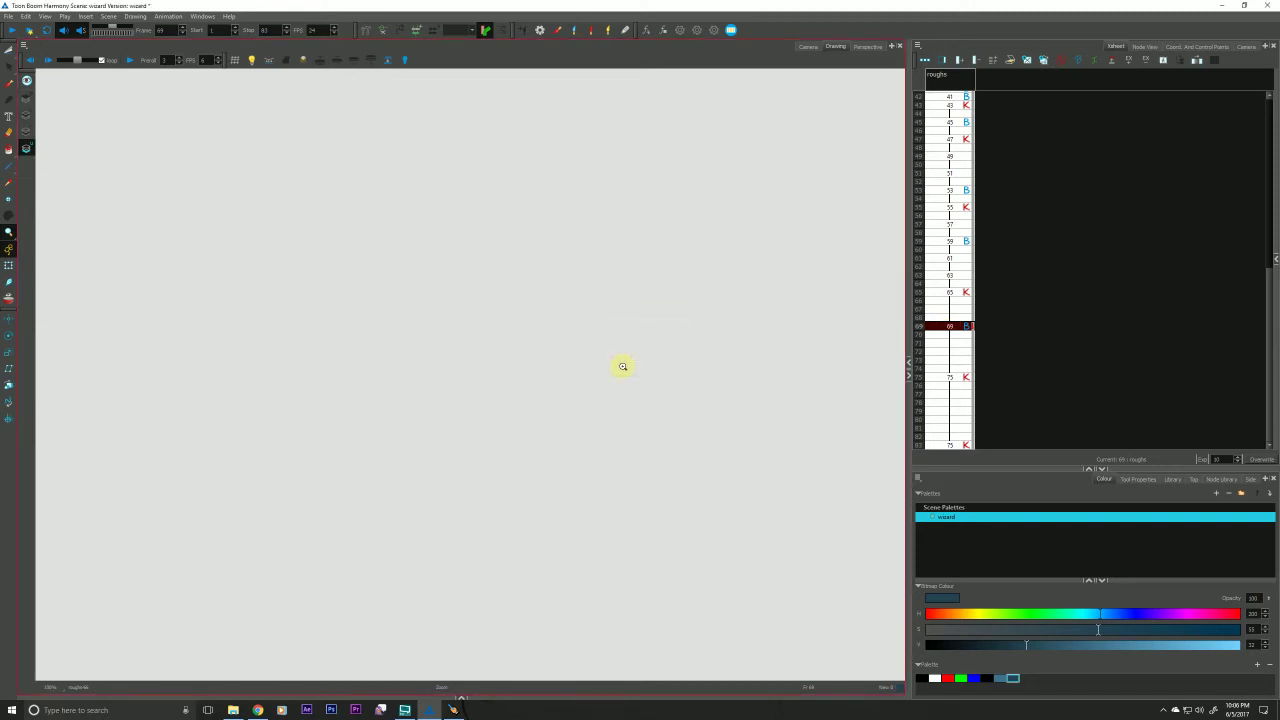
Show the neighbouring keys as onion skin on frame 69 and flip between frames 69 and 75 to compare them.
left_click(9, 286)
mouse_move(226, 551)
left_mouse_down()
mouse_move(289, 437)
mouse_move(254, 463)
mouse_move(325, 527)
mouse_move(215, 425)
left_mouse_up()
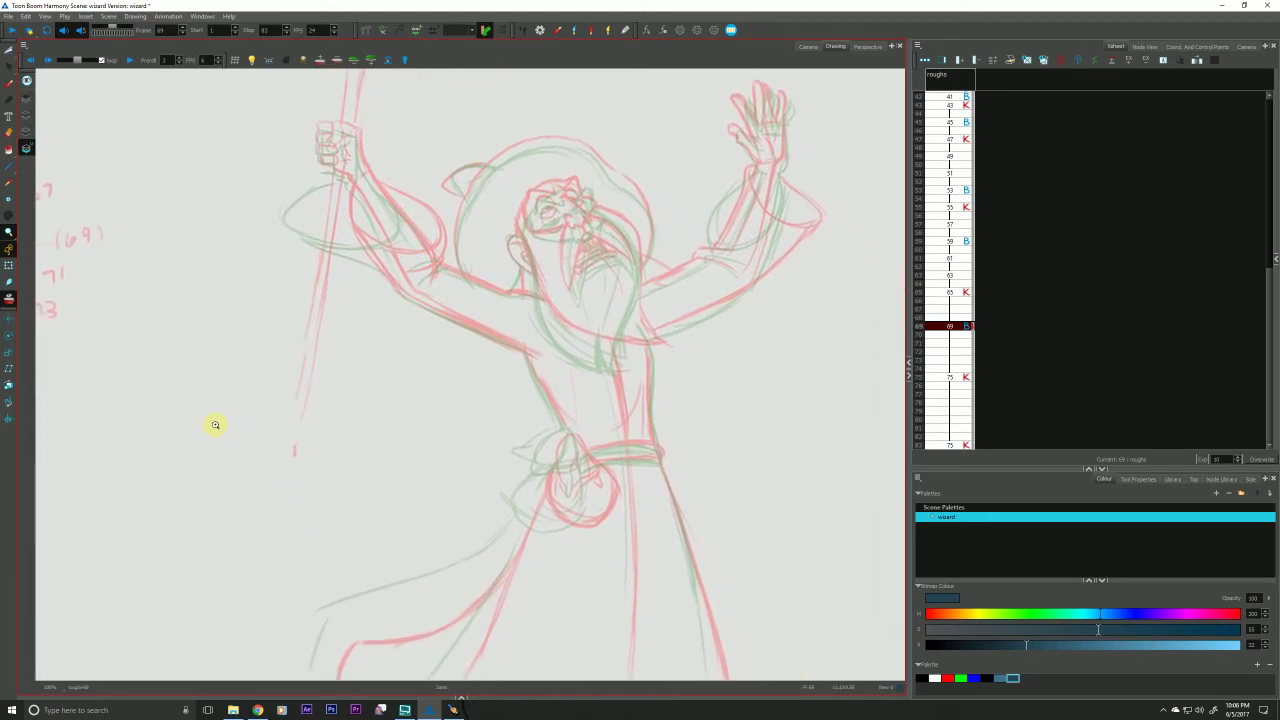
key("g")
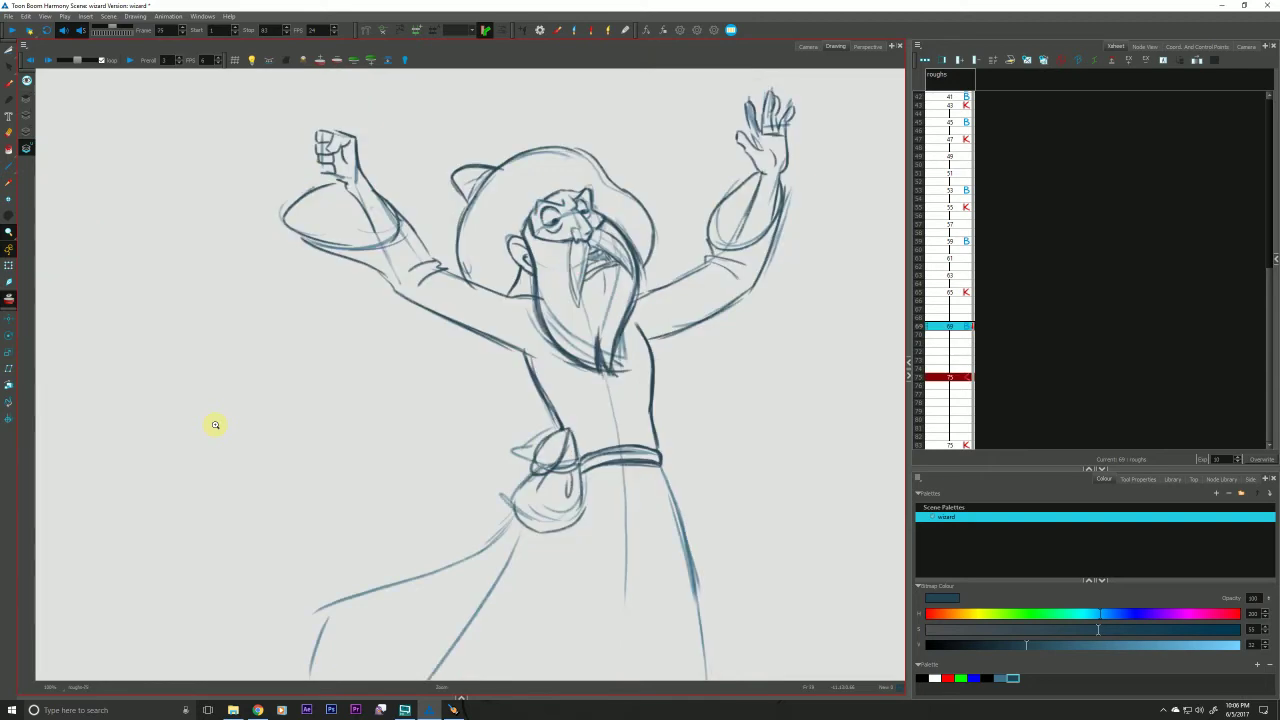
key("f")
key("alt")
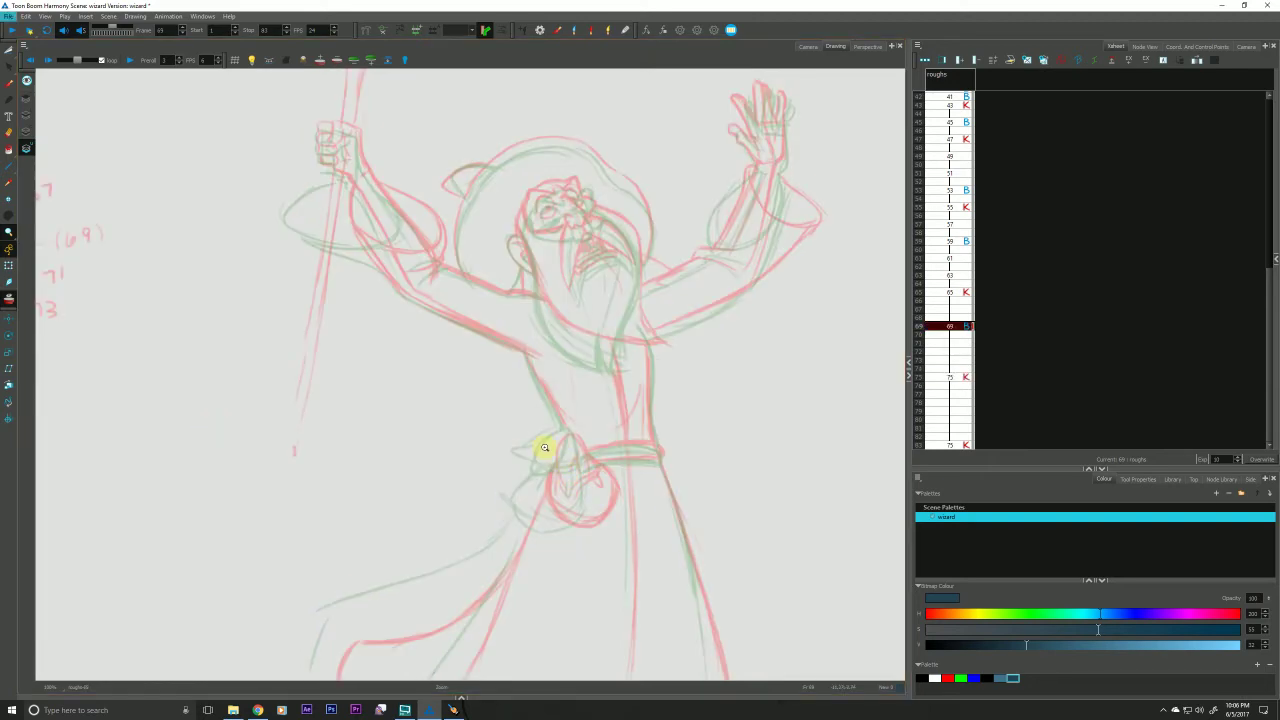
key("g")
key("f")
key("g")
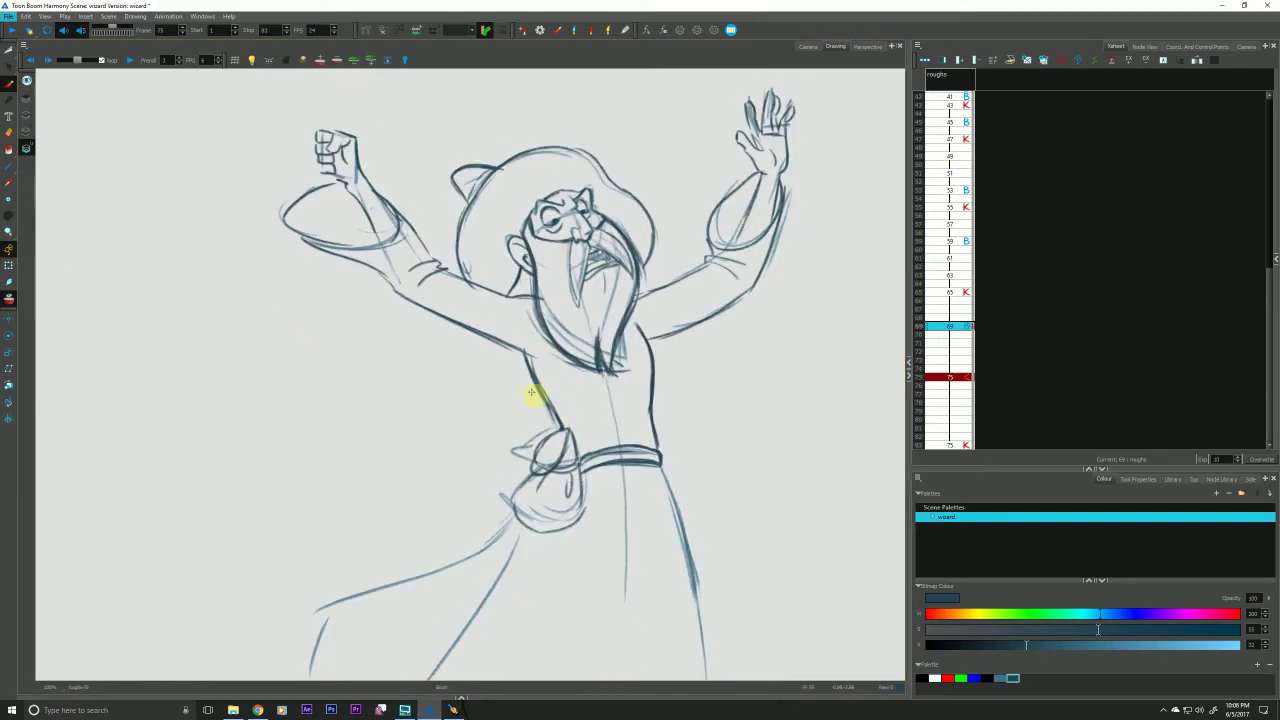
Extend the onion skin to two previous drawings and flip between frames 69 and 75 to check the overlap.
left_click(338, 59)
left_click(340, 59)
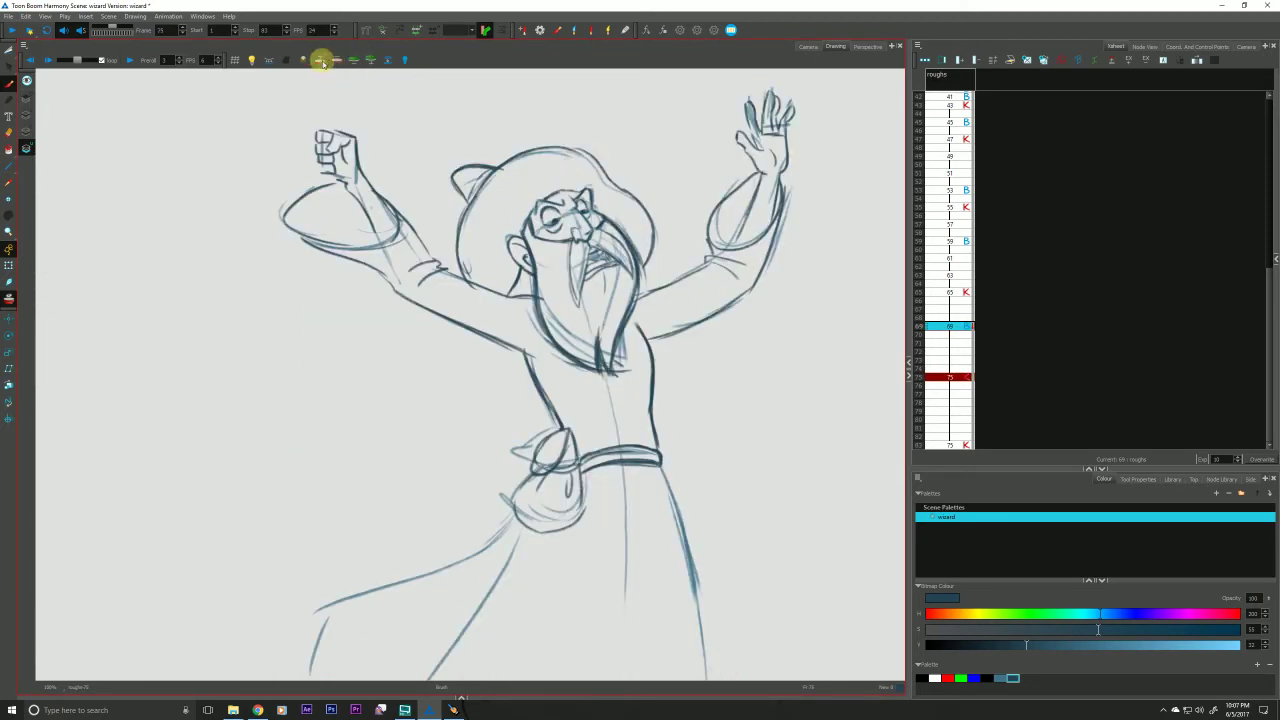
left_click(330, 61)
key("f")
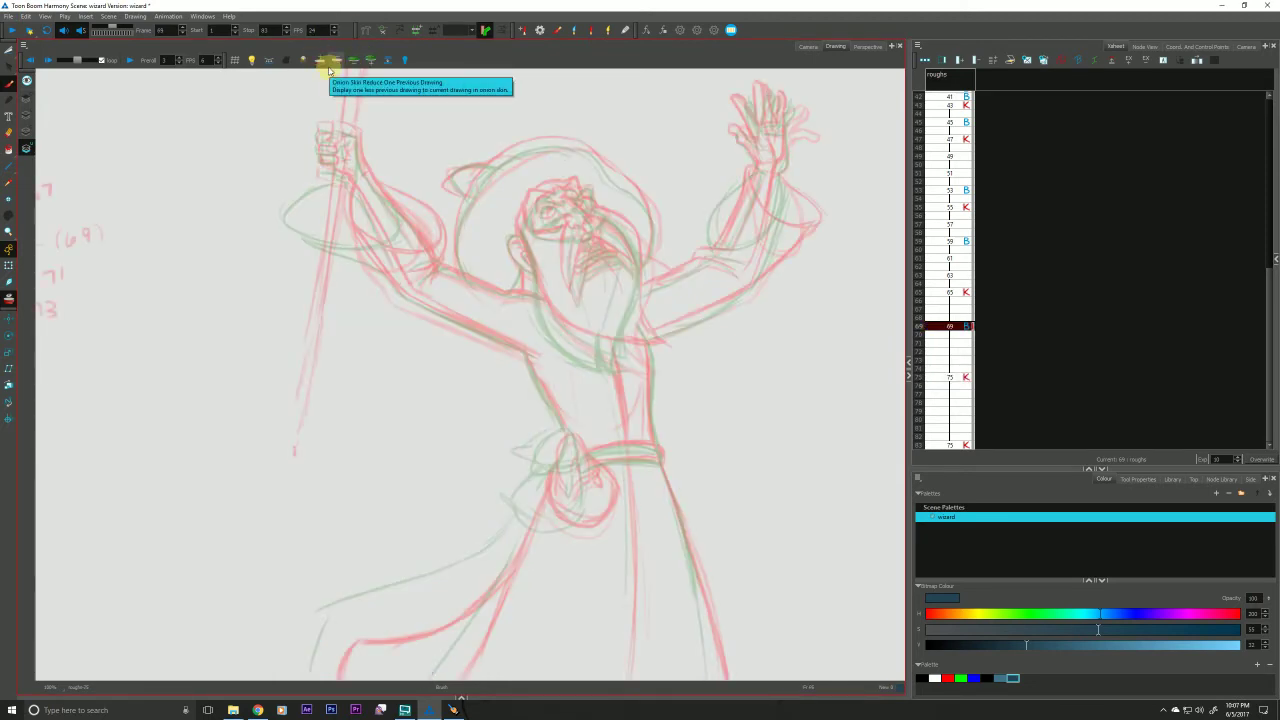
key("g")
key("f")
key("g")
key("f")
key("g")
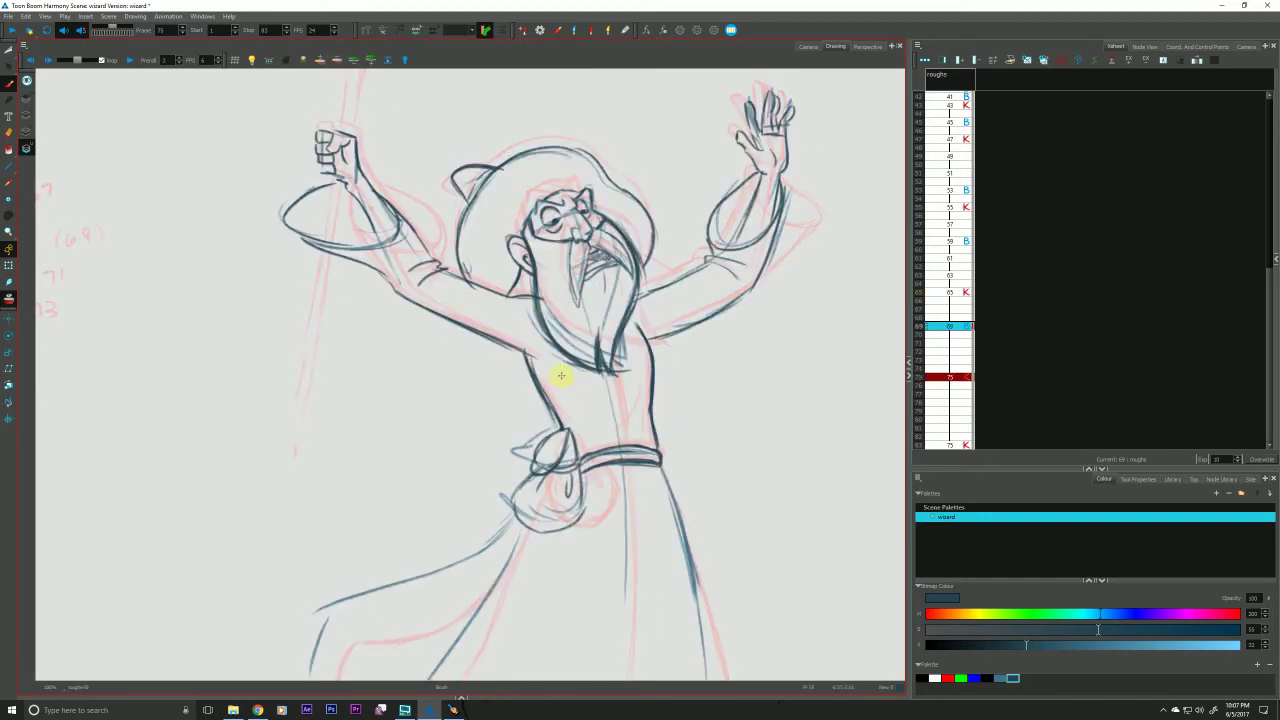
Rework the outline of the belt pouch on the key drawing at frame 75.
mouse_move(577, 458)
left_mouse_down()
mouse_move(573, 511)
mouse_move(557, 520)
left_mouse_up()
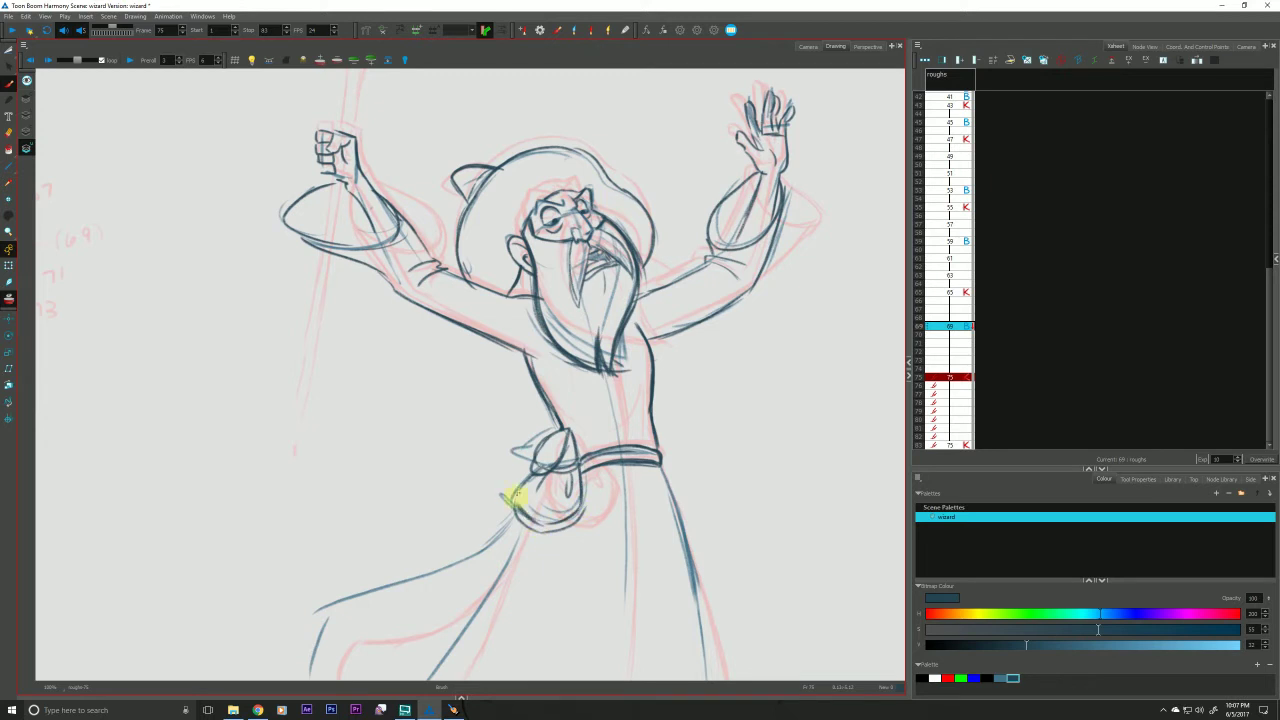
mouse_move(512, 495)
left_mouse_down()
mouse_move(534, 523)
mouse_move(584, 486)
mouse_move(580, 514)
mouse_move(531, 526)
mouse_move(500, 494)
mouse_move(487, 547)
mouse_move(497, 582)
left_mouse_up()
left_click_drag(527, 516, 478, 610)
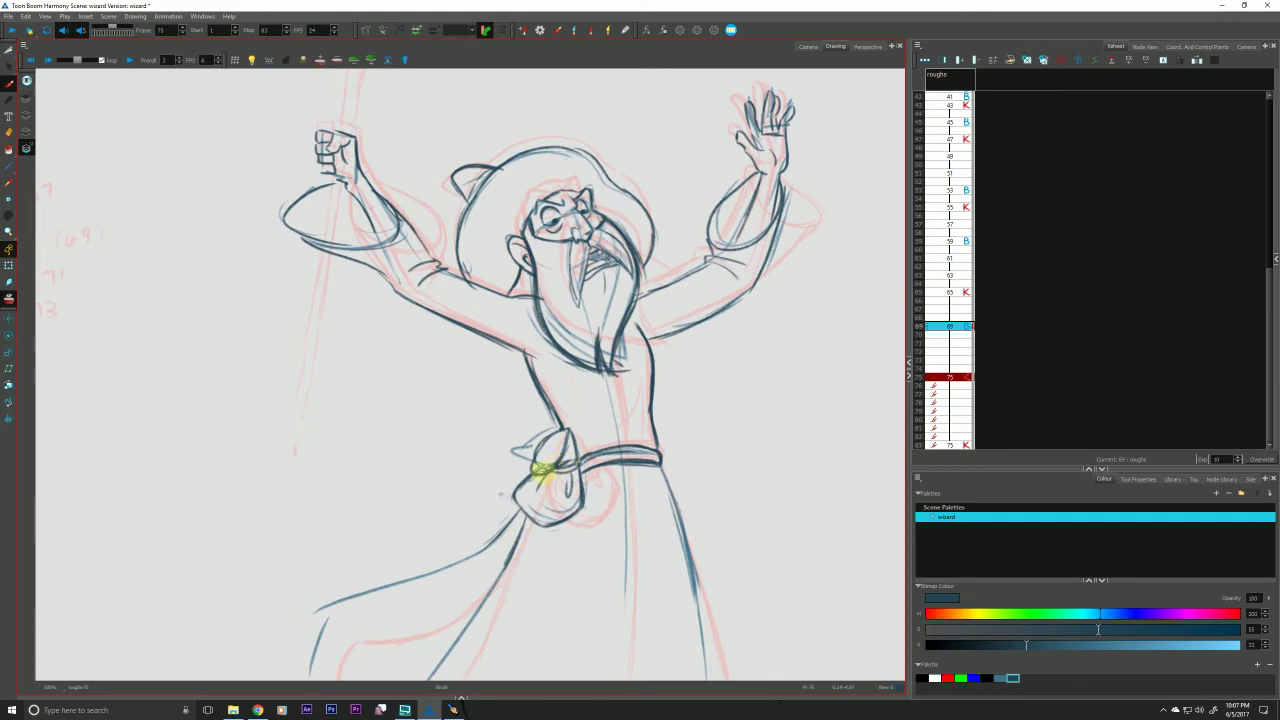
Go to the key drawing at frame 65 and refine the lines of its belt pouch.
key("f")
key("f")
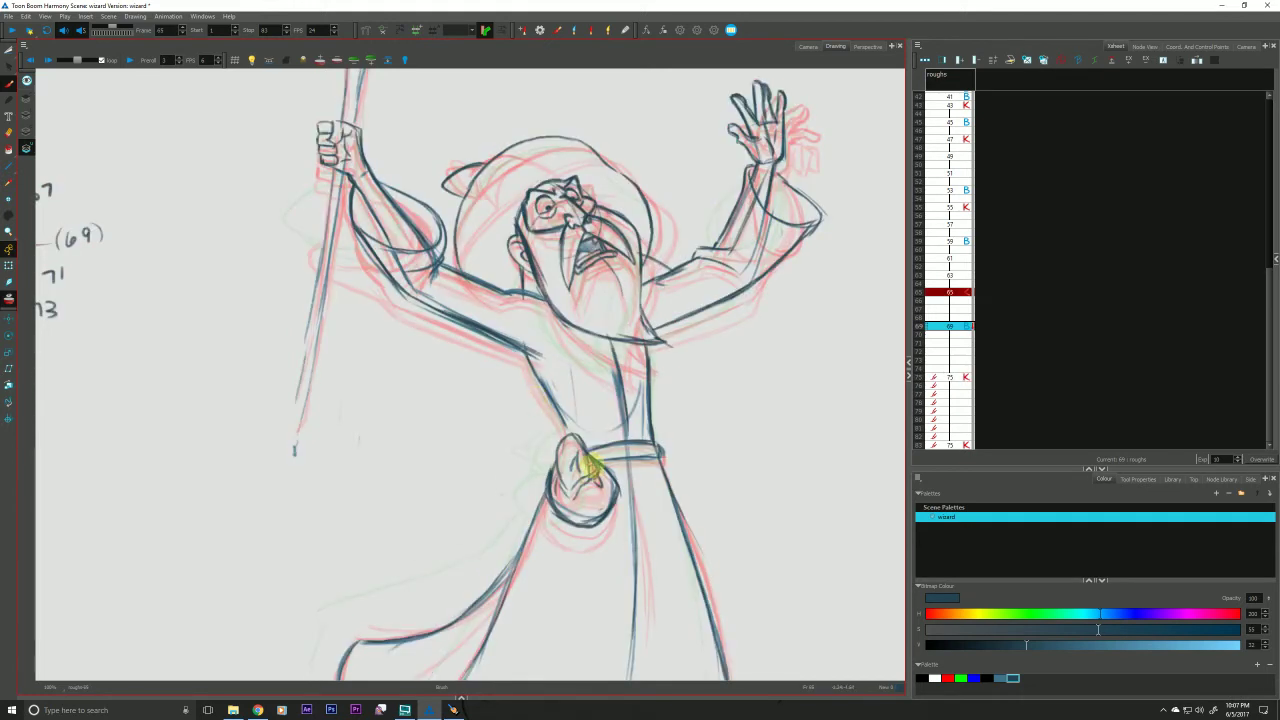
left_click_drag(591, 473, 571, 487)
mouse_move(574, 440)
left_mouse_down()
mouse_move(582, 501)
mouse_move(585, 449)
mouse_move(602, 475)
mouse_move(571, 498)
mouse_move(560, 482)
mouse_move(564, 514)
left_mouse_up()
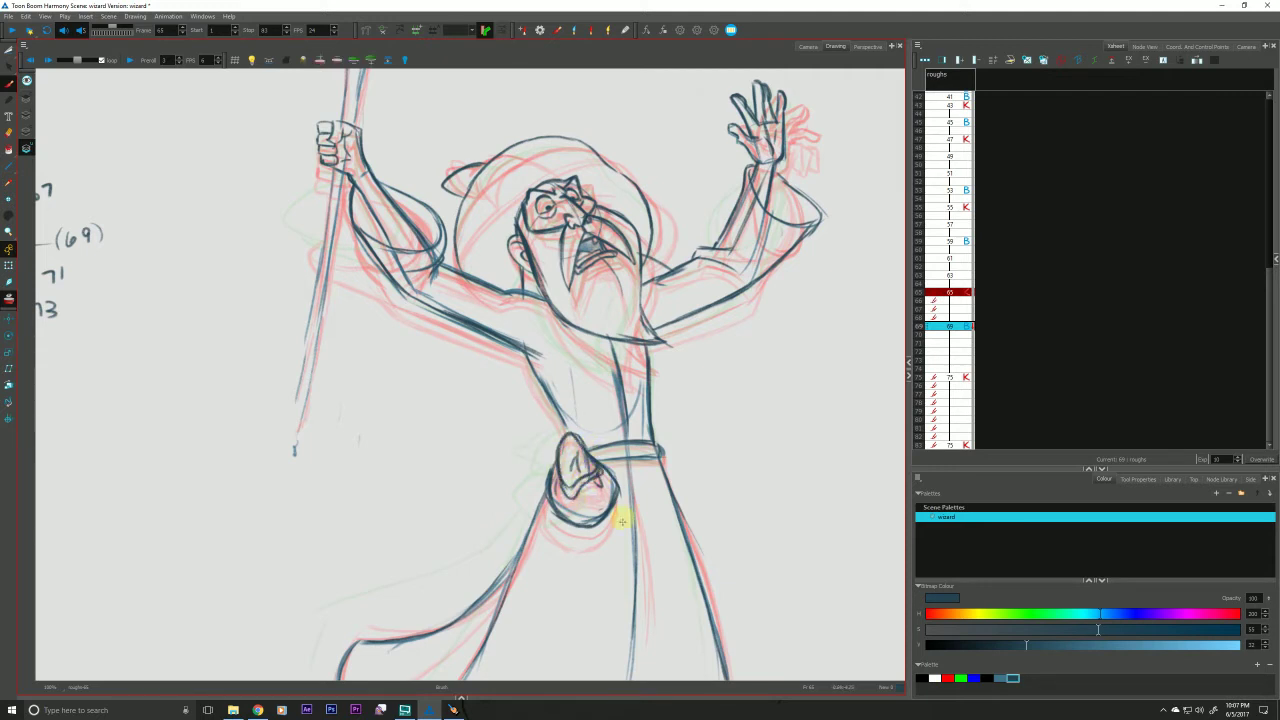
Flip between frames 65, 69 and 75 to examine how the belt pouch moves between the two keys.
key("g")
key("f")
key("g")
key("f")
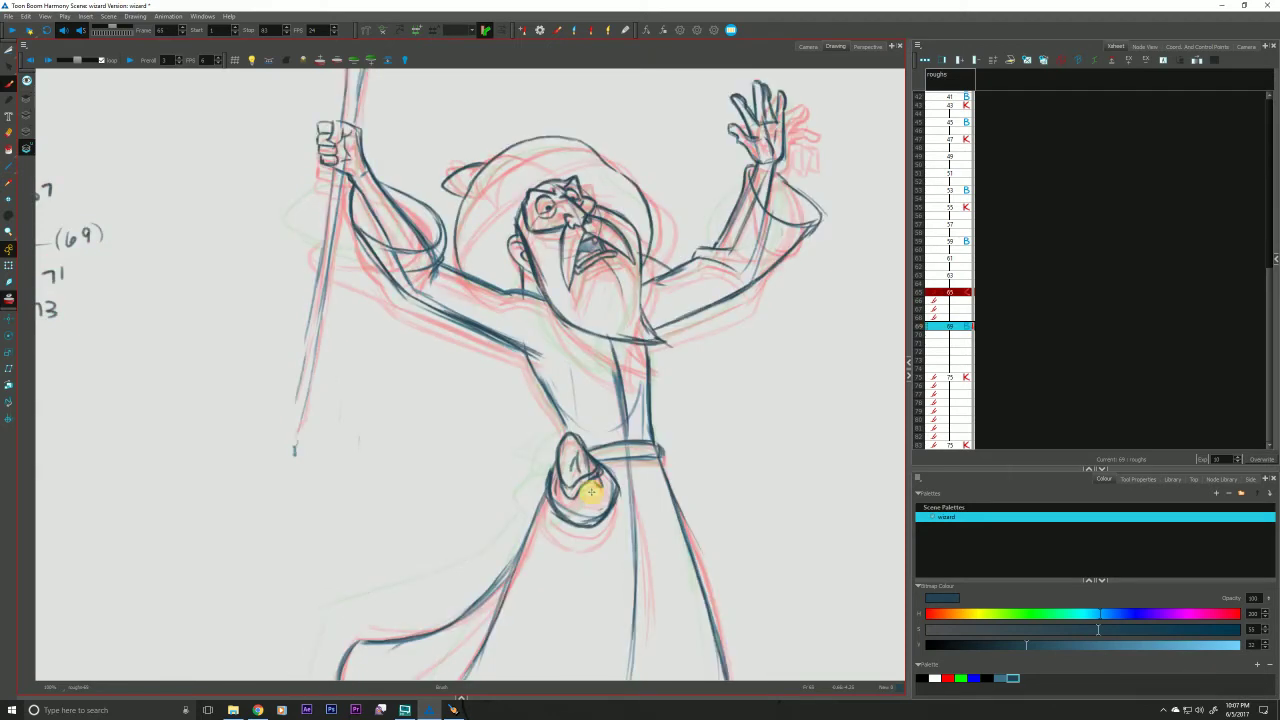
key("g")
key("f")
key("g")
key("g")
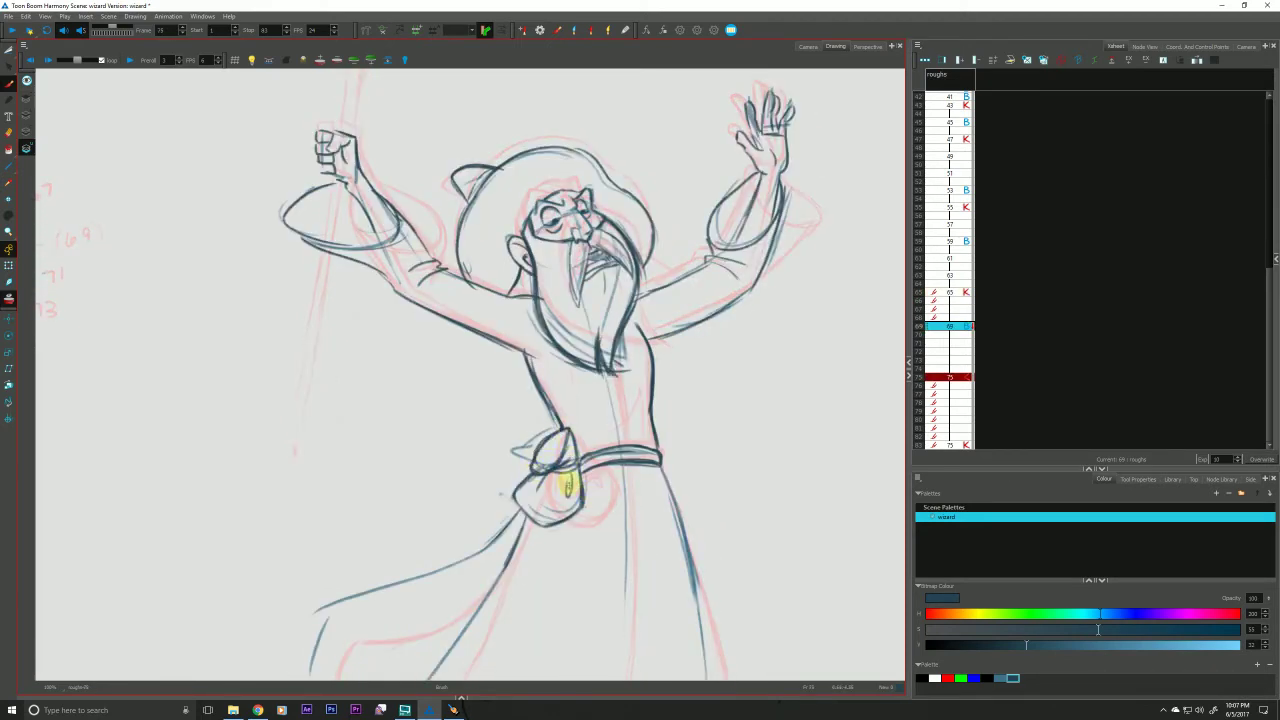
Return to frame 69, zoom in on the wizard's head and reduce the onion skin to one previous drawing.
key("comma")
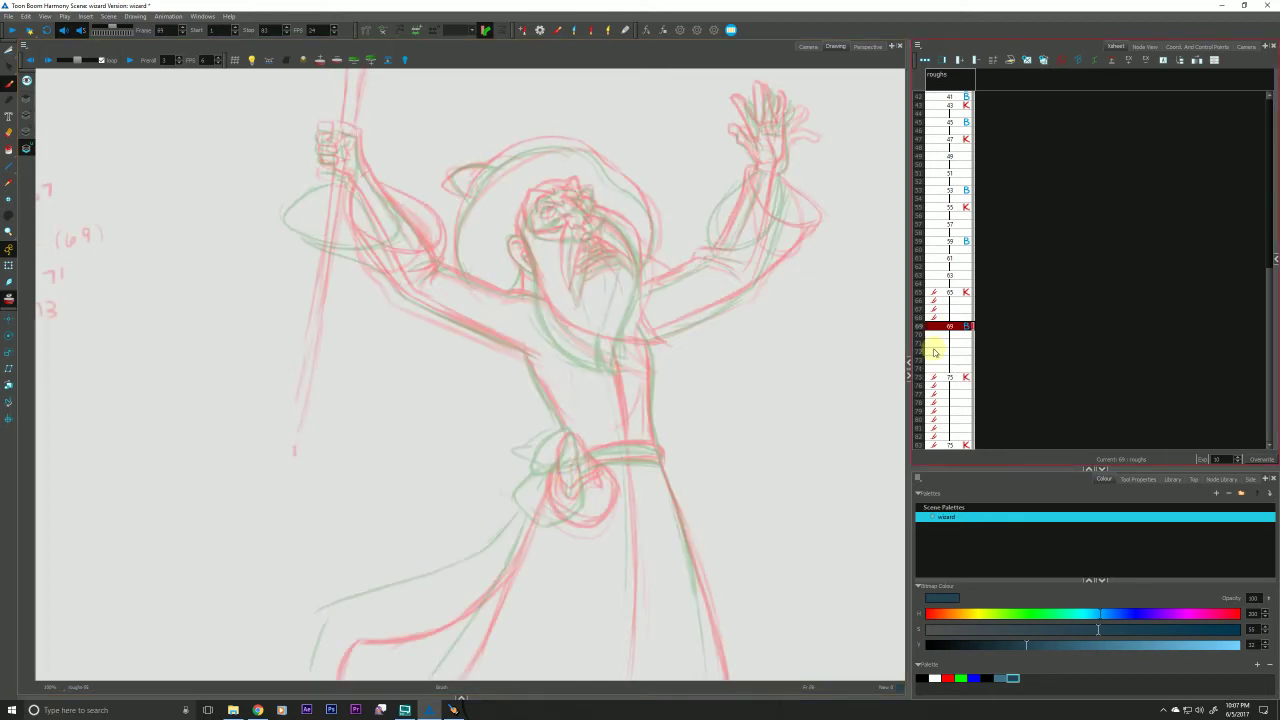
key("comma")
key("period")
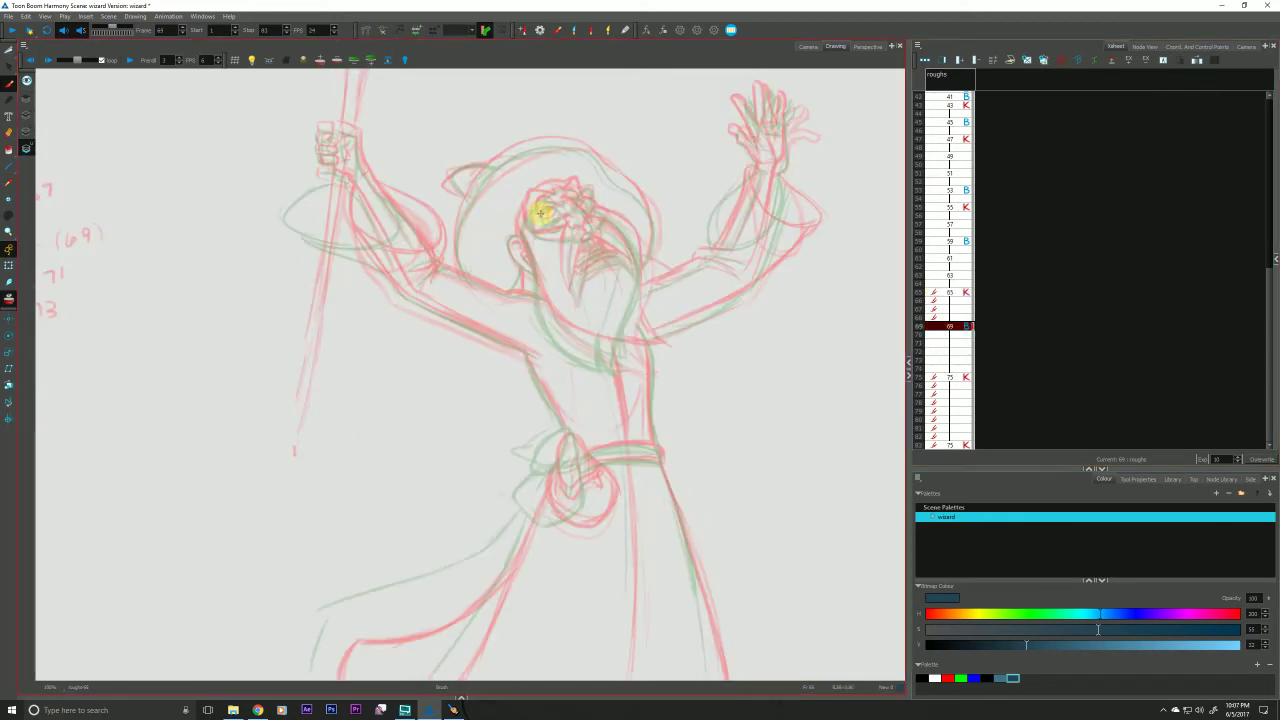
scroll(526, 224, "up", 3)
left_click_drag(442, 347, 430, 393)
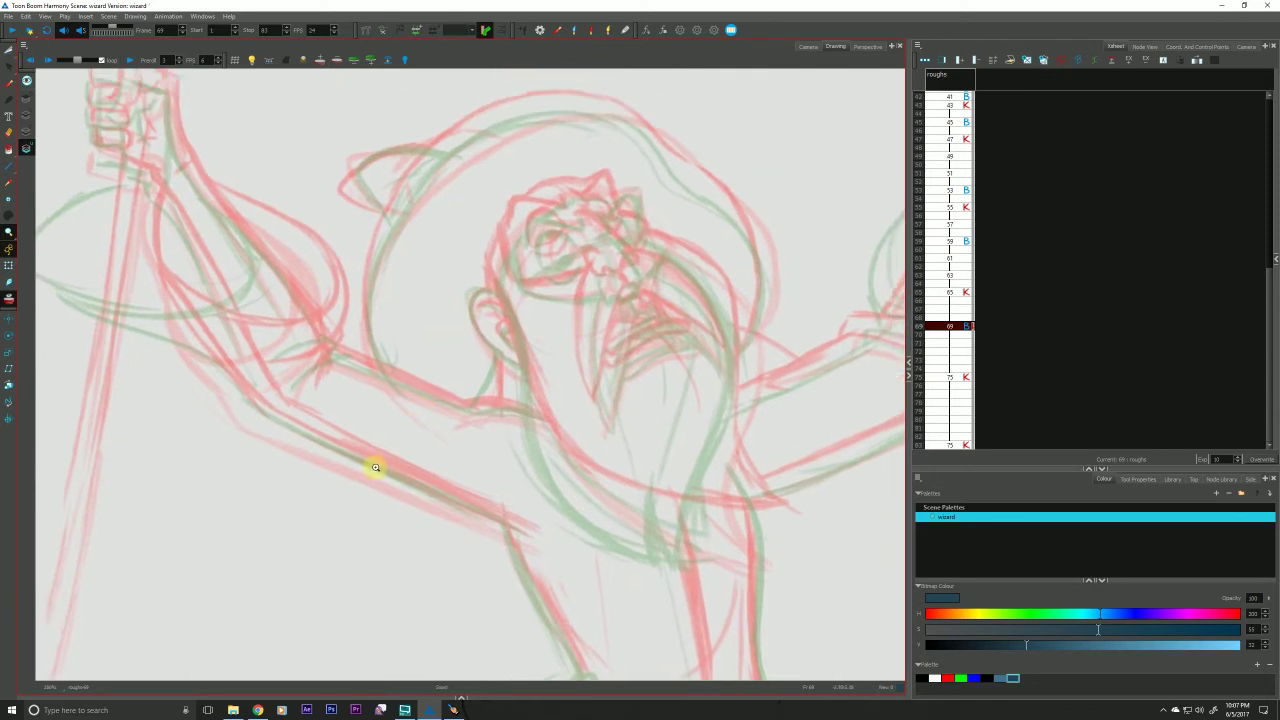
key("alt+b")
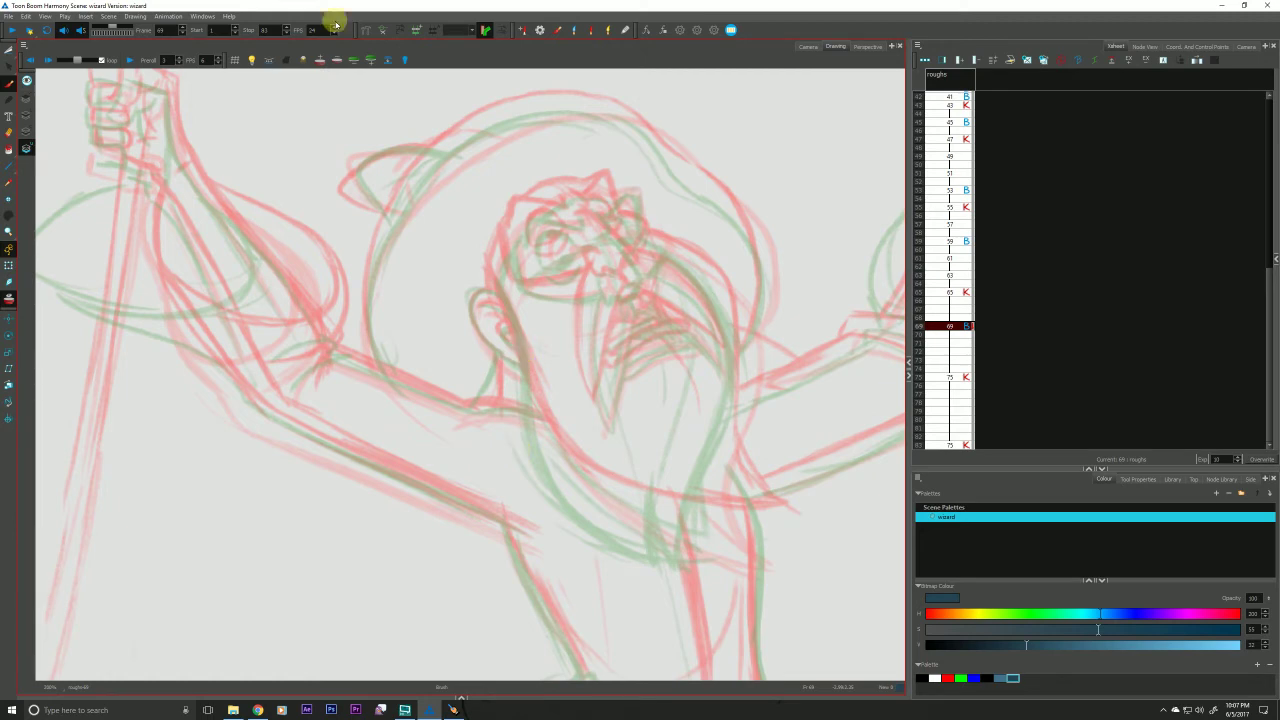
left_click(329, 58)
Compare the head poses by flipping between frames 69 and 75, and begin sketching the brow on drawing 69.
key("g")
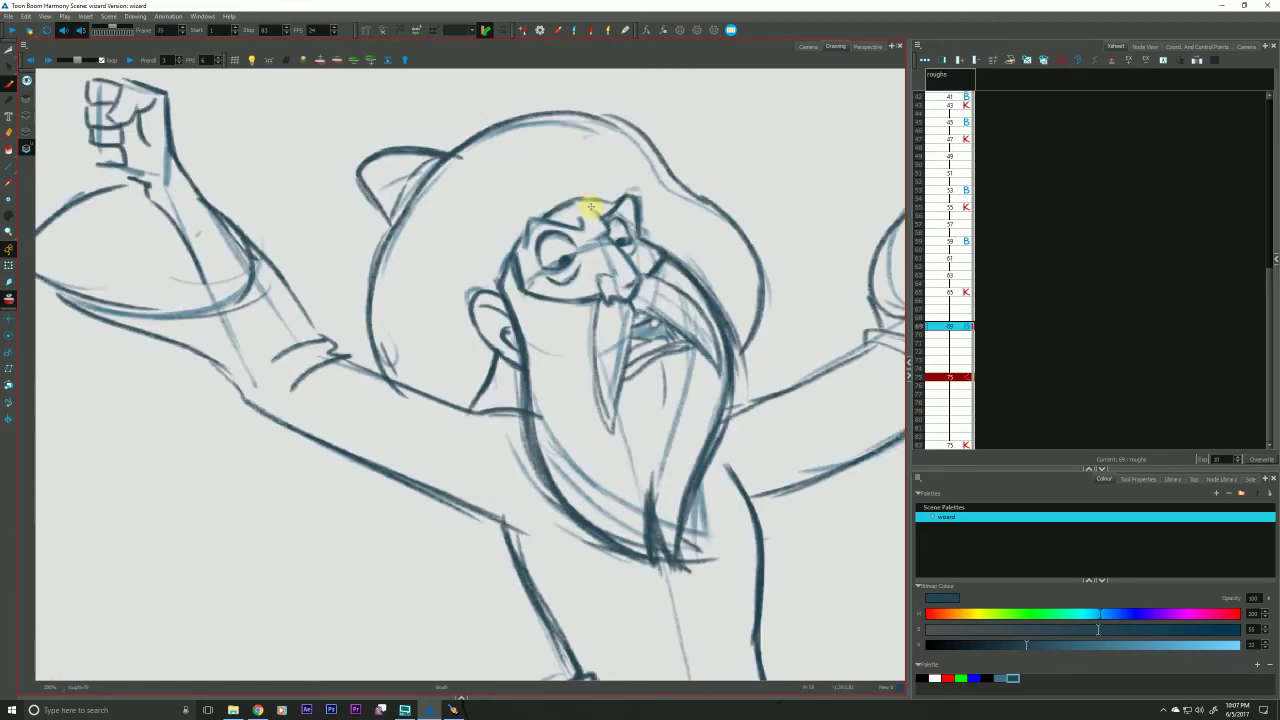
key("f")
key("f")
key("g")
key("g")
key("f")
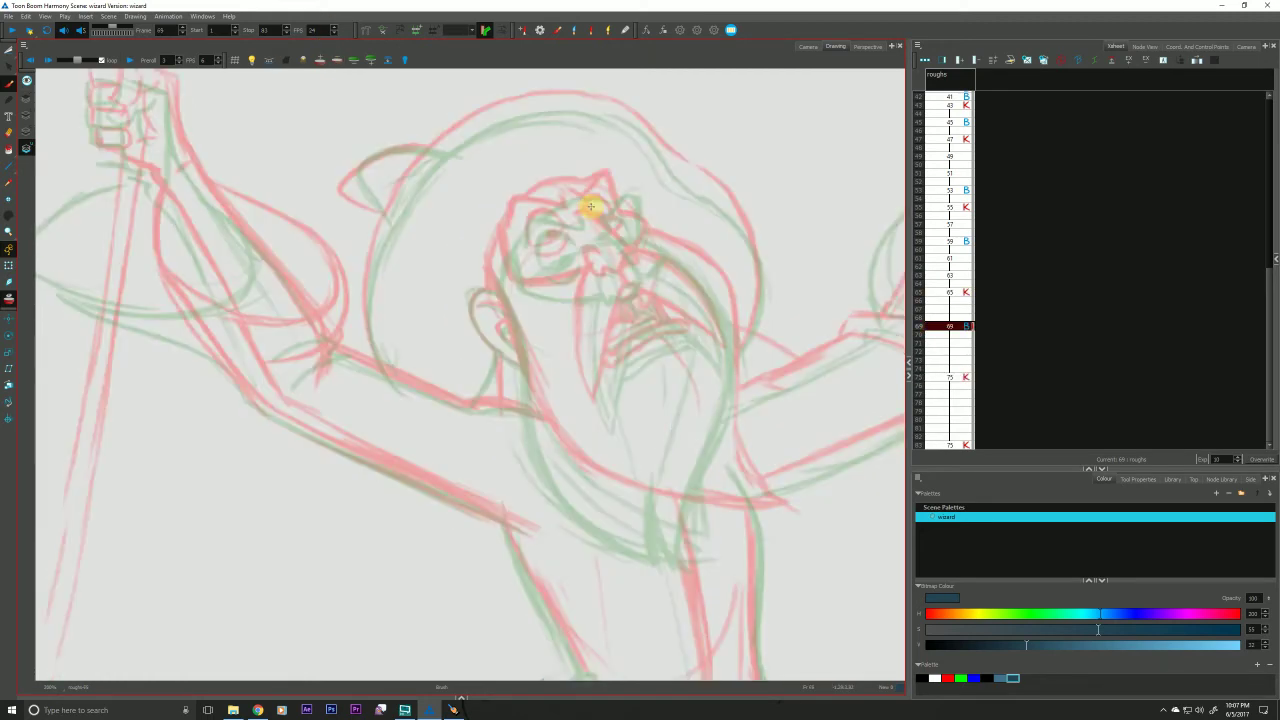
key("g")
key("f")
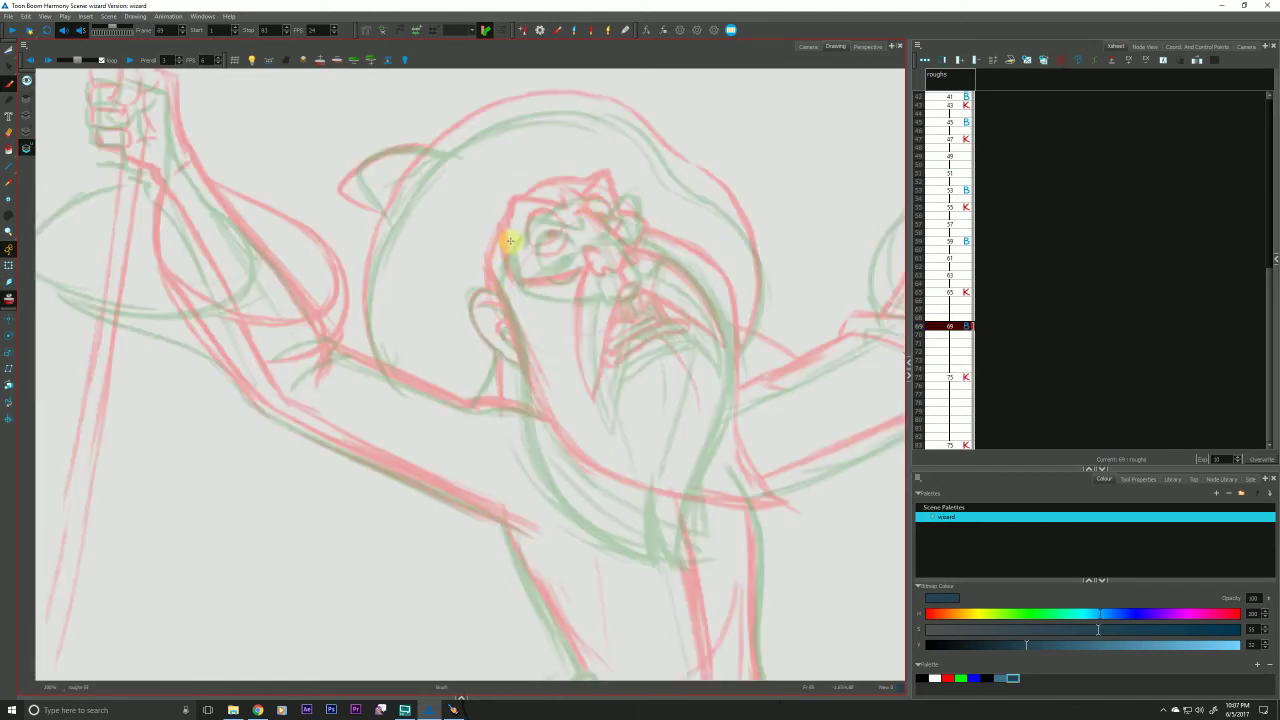
left_click_drag(453, 252, 441, 306)
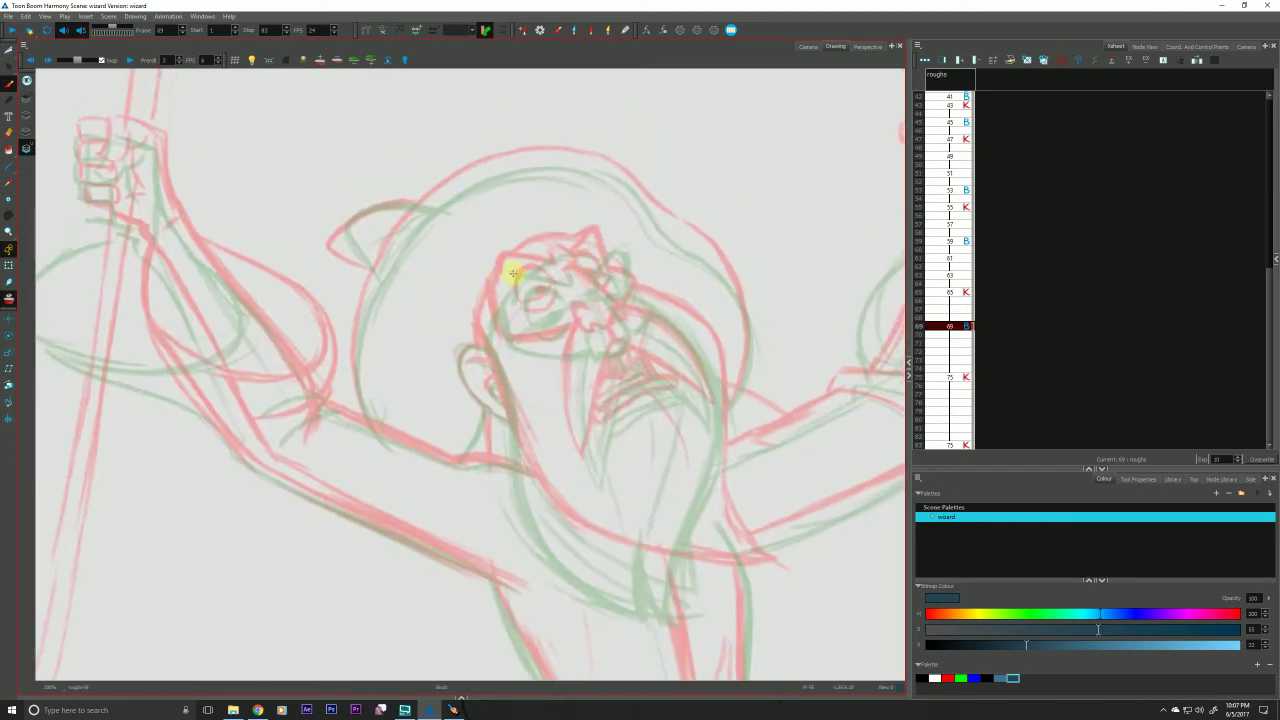
mouse_move(514, 269)
left_mouse_down()
mouse_move(508, 291)
mouse_move(528, 268)
mouse_move(510, 268)
mouse_move(512, 292)
left_mouse_up()
Load drawings 65 and 75 into Shift and Trace and shift drawing 75 until its head overlaps the head on 65.
left_click(948, 293)
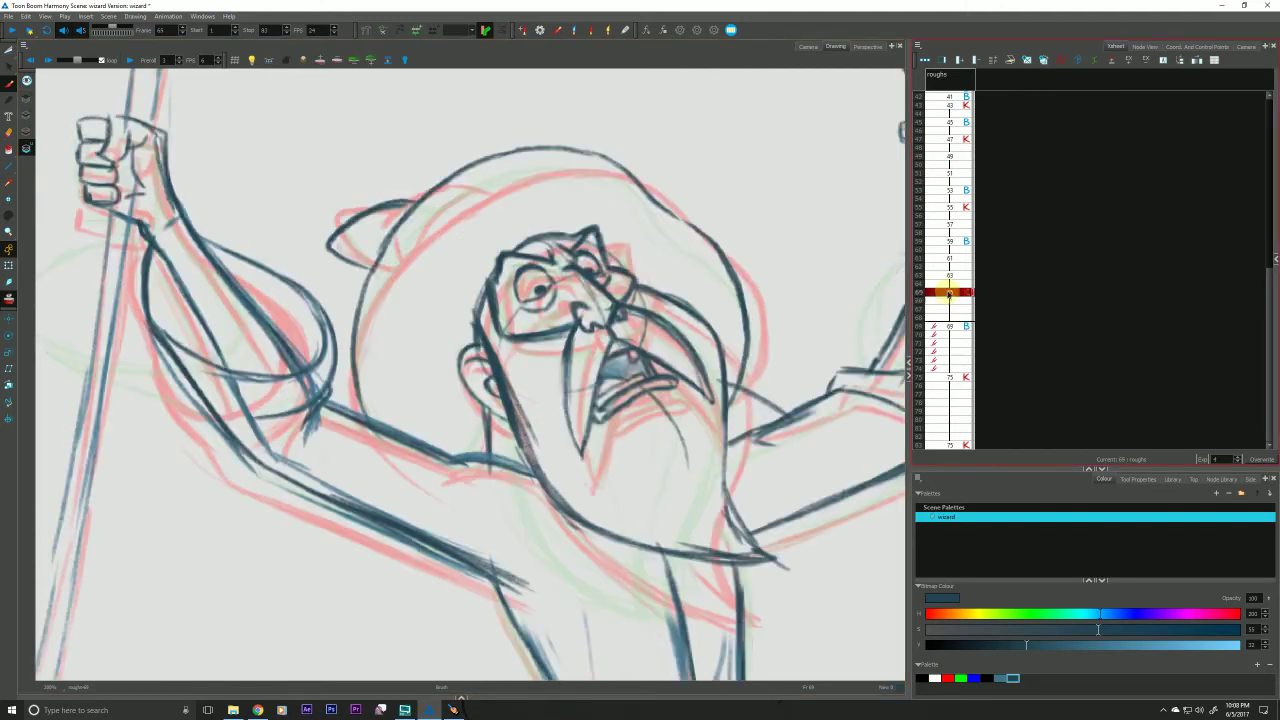
left_click(946, 378, "ctrl")
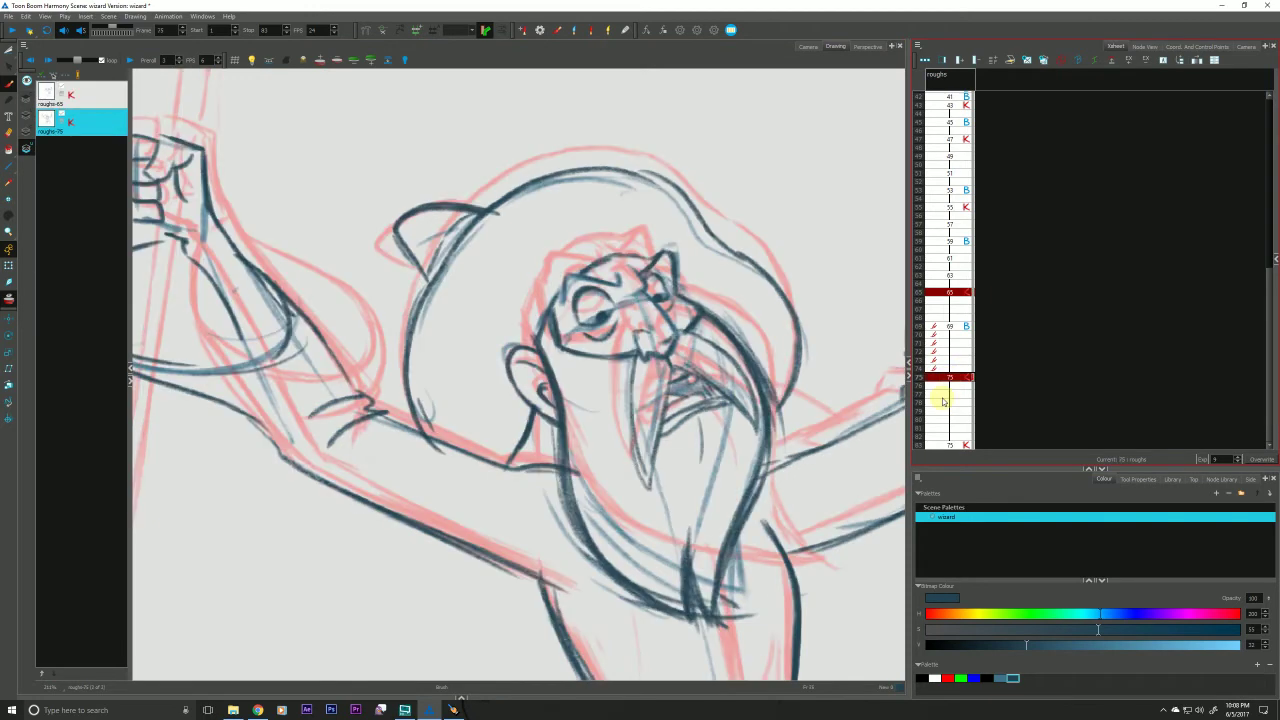
left_click(44, 77)
left_click(517, 628)
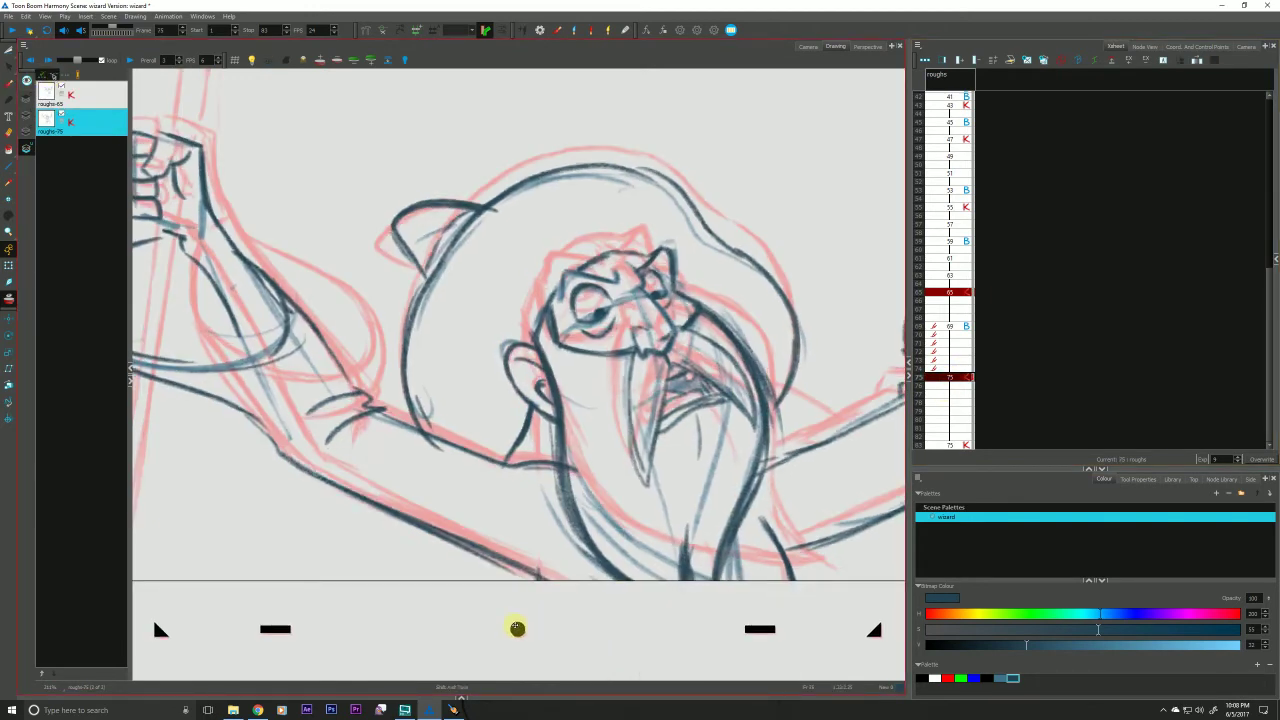
left_click_drag(517, 628, 513, 622)
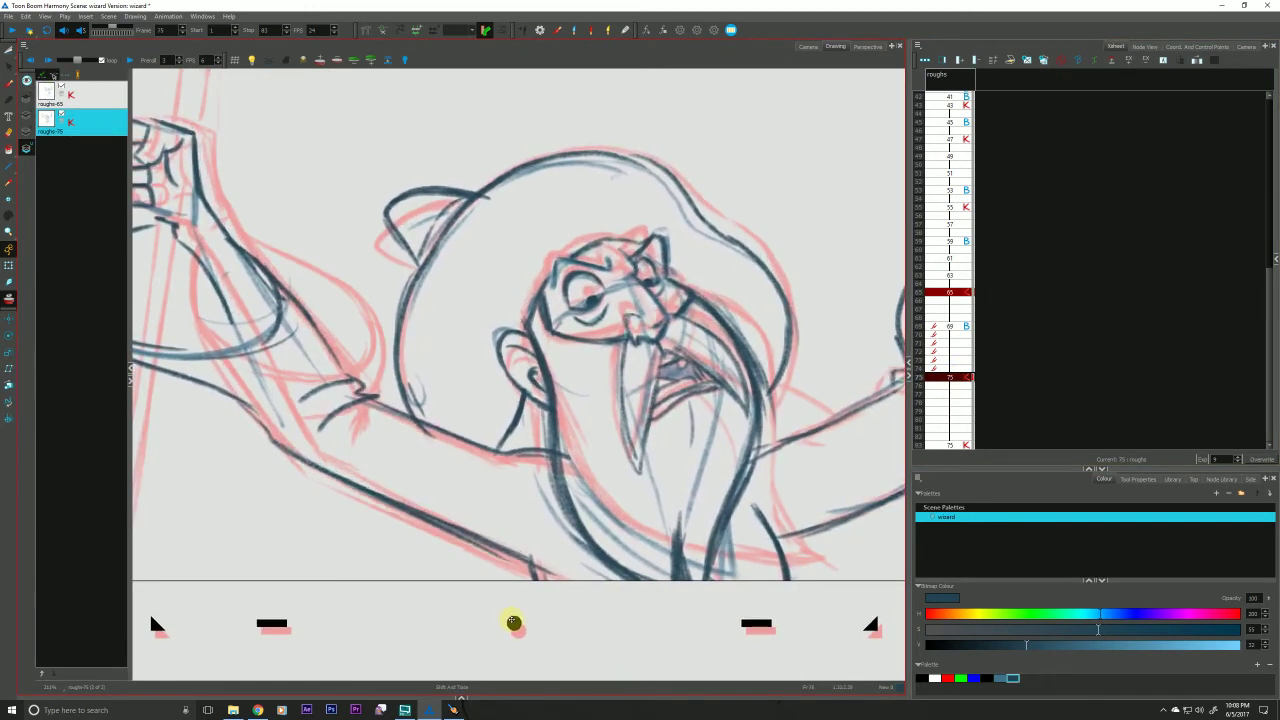
left_click(513, 622)
left_click(513, 622)
left_click(513, 622)
left_click(513, 622)
left_click_drag(513, 622, 516, 628)
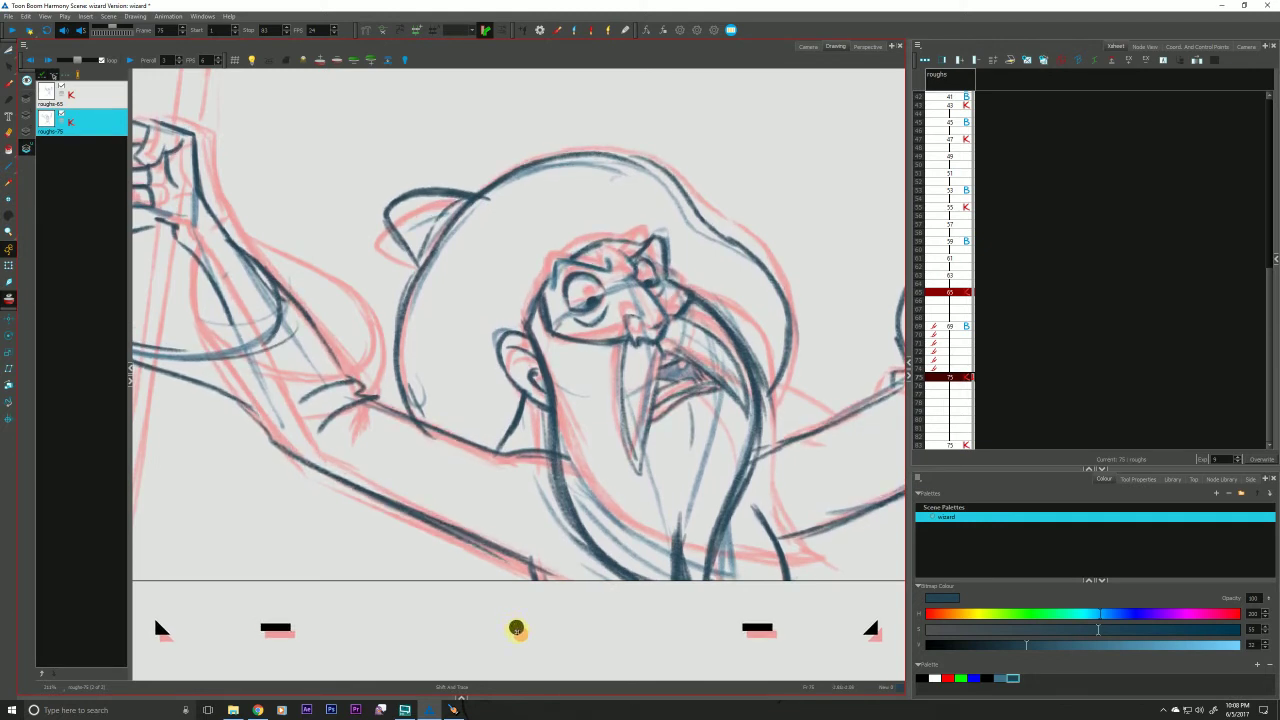
Add drawing 69 to the Shift and Trace list, place it between 65 and 75, and turn Shift and Trace off.
left_click(949, 327)
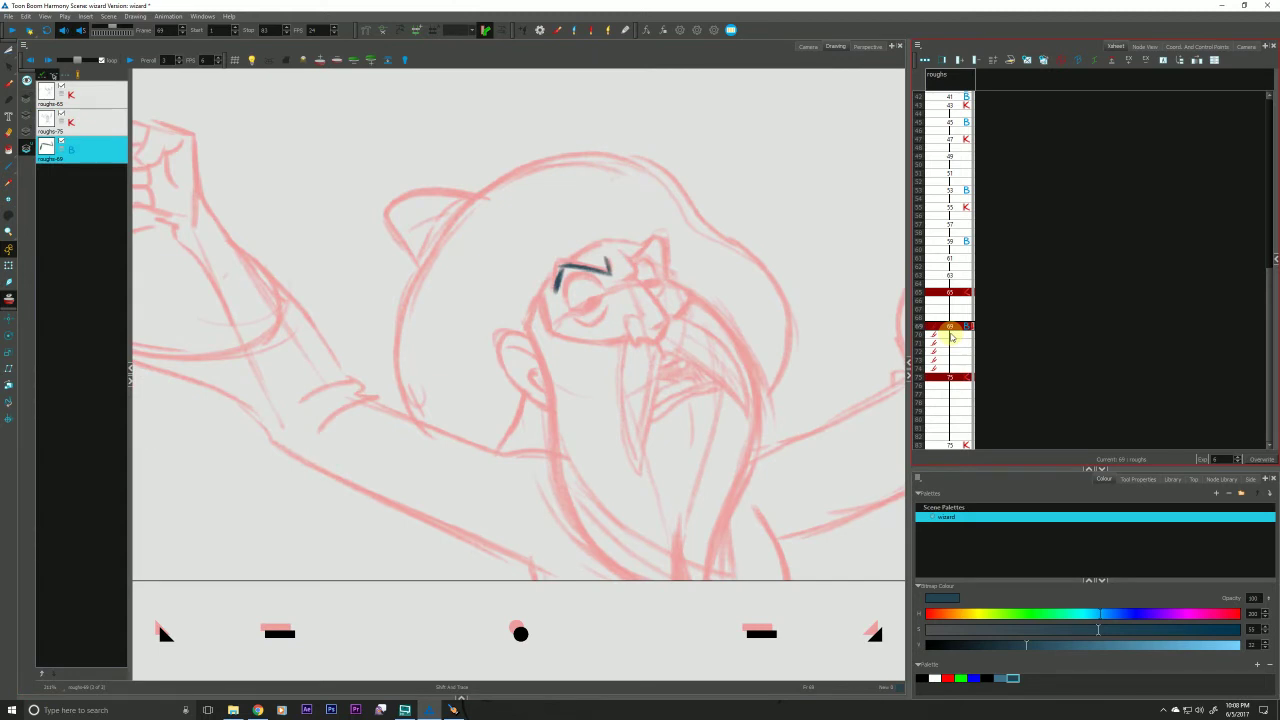
left_click(42, 673)
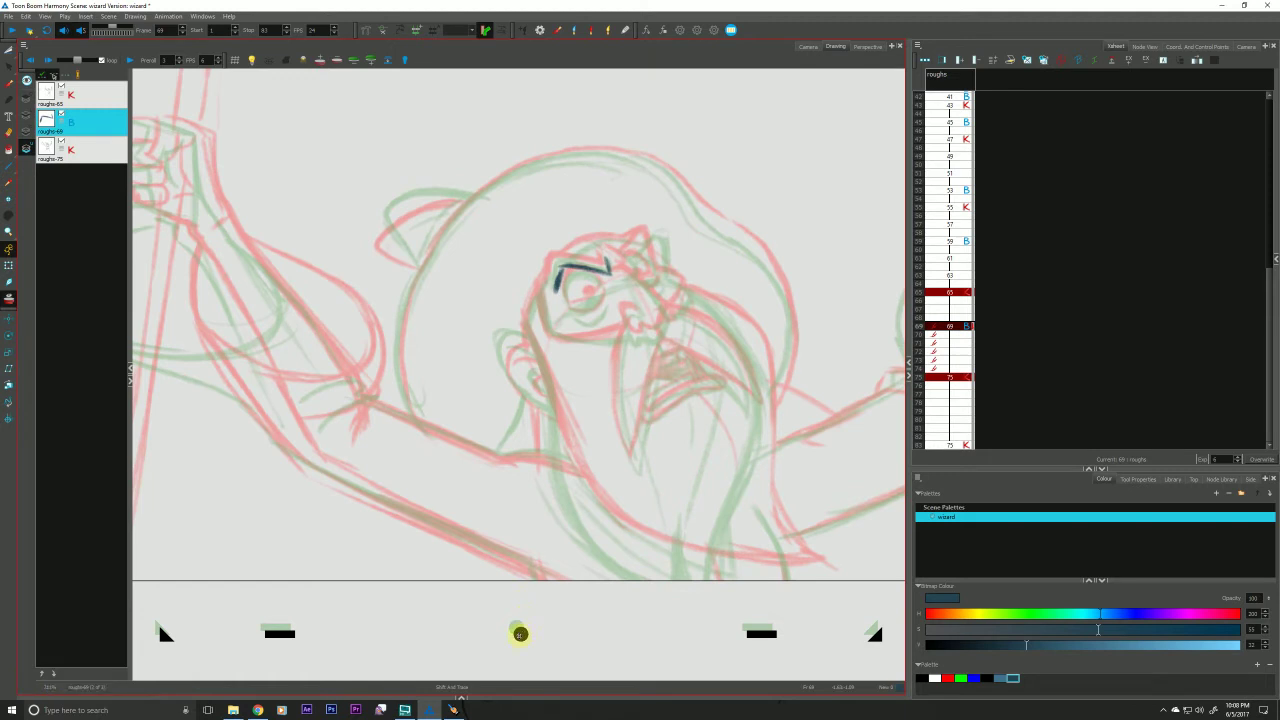
left_click(44, 78)
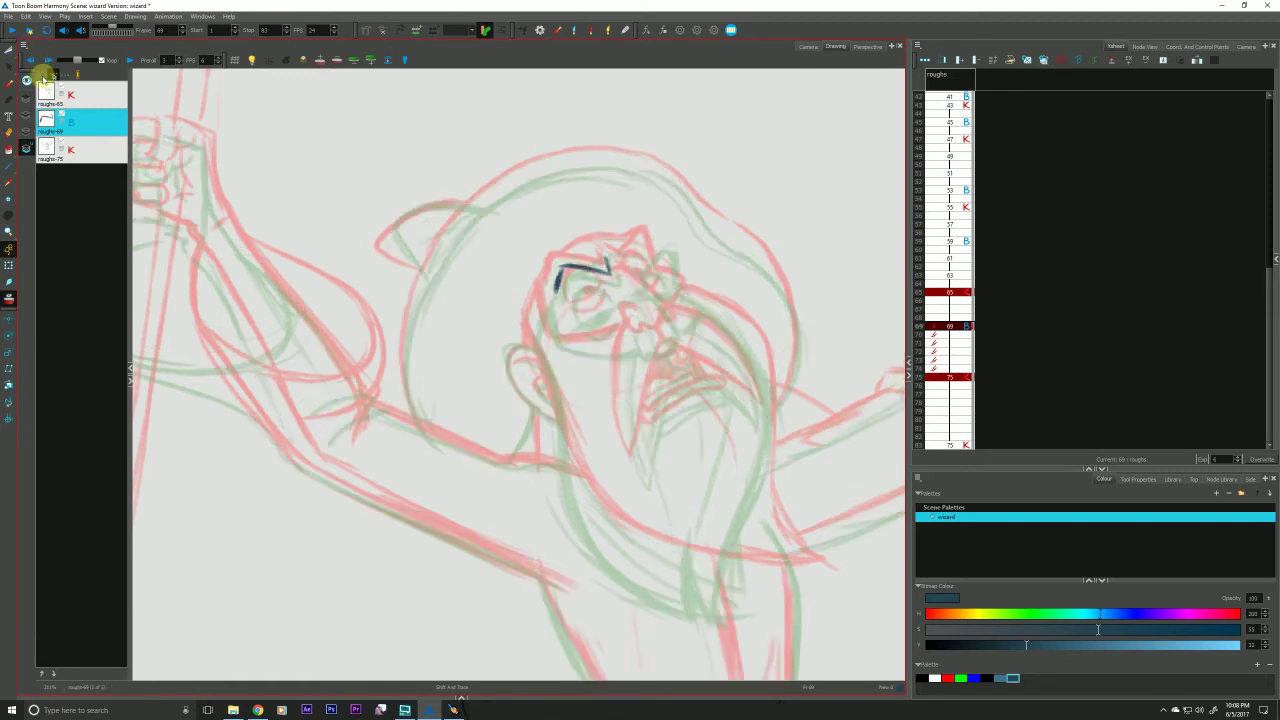
Flip through drawings 65, 69 and 75, and sketch the face's curved eye guideline and nose placement on 69 with the lighter blue brush.
left_click(564, 288)
key("alt+b")
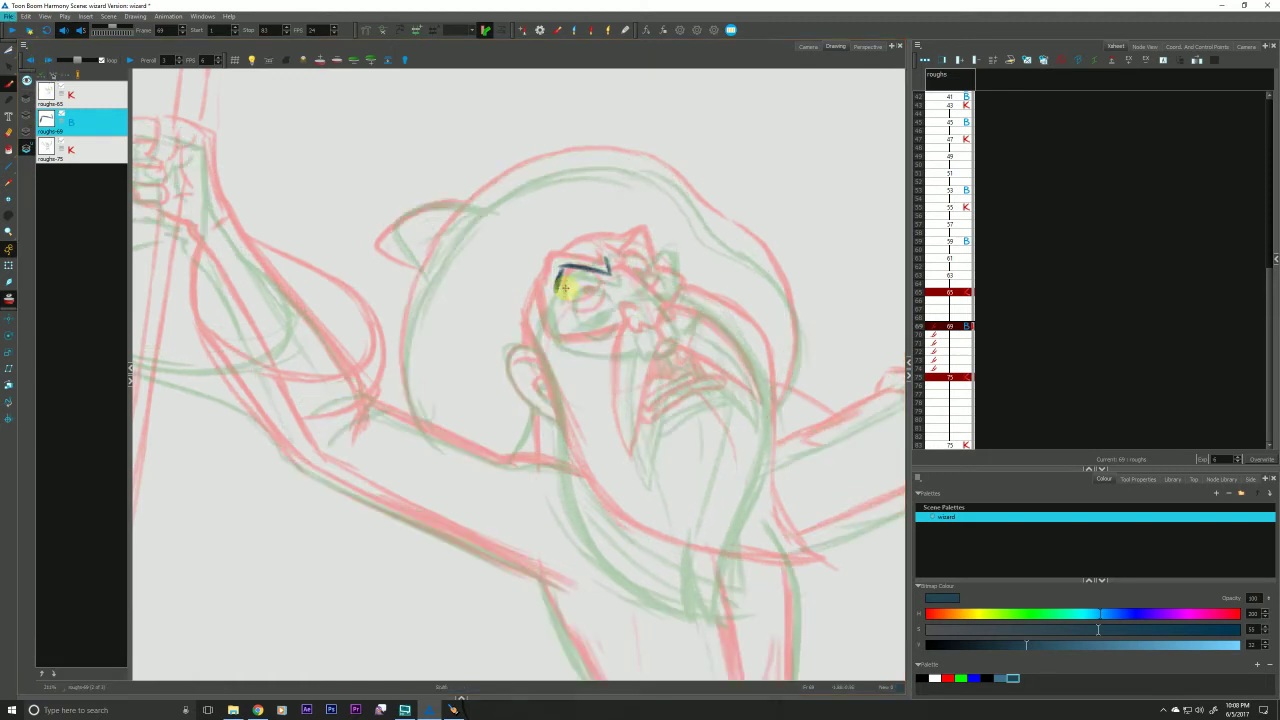
left_click(1000, 678)
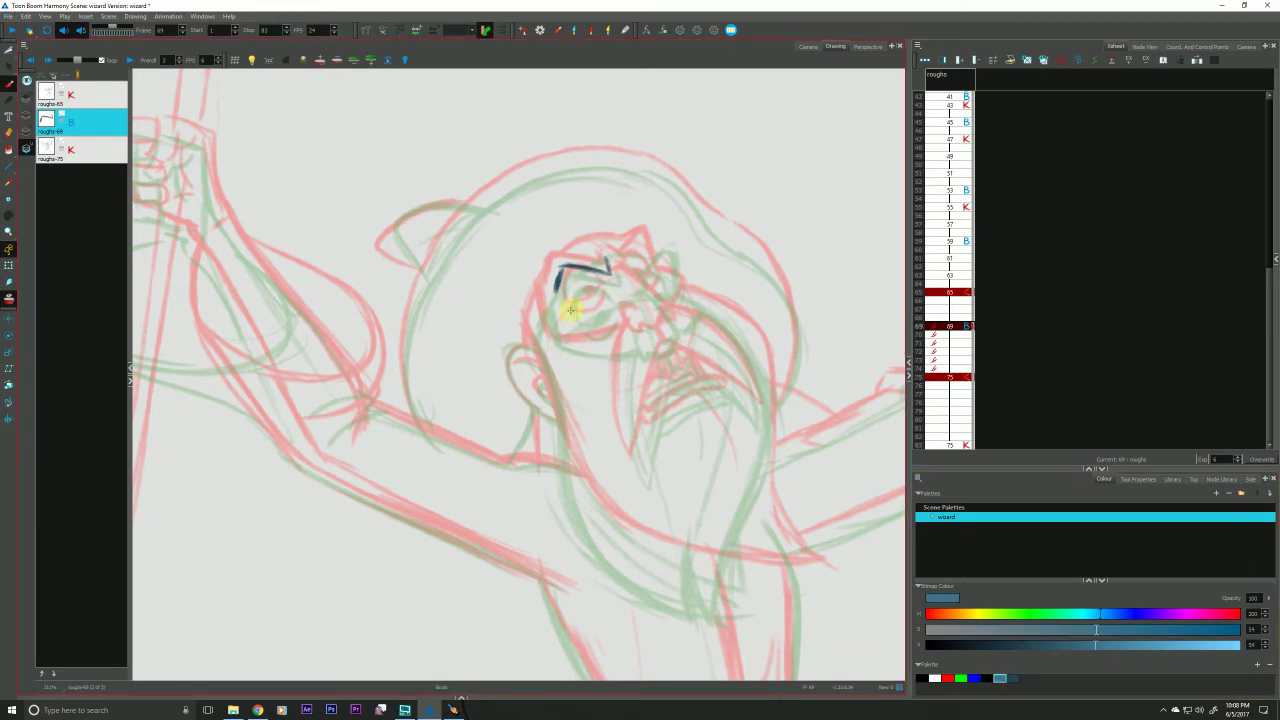
key("g")
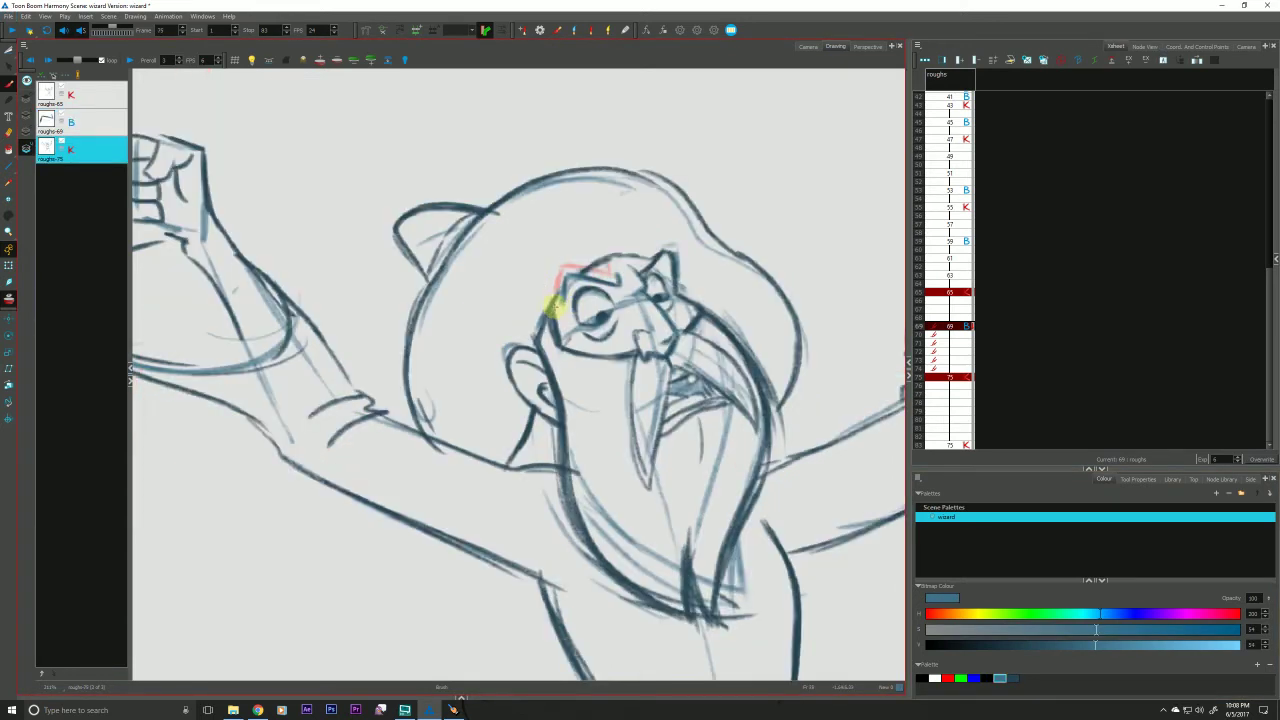
key("f")
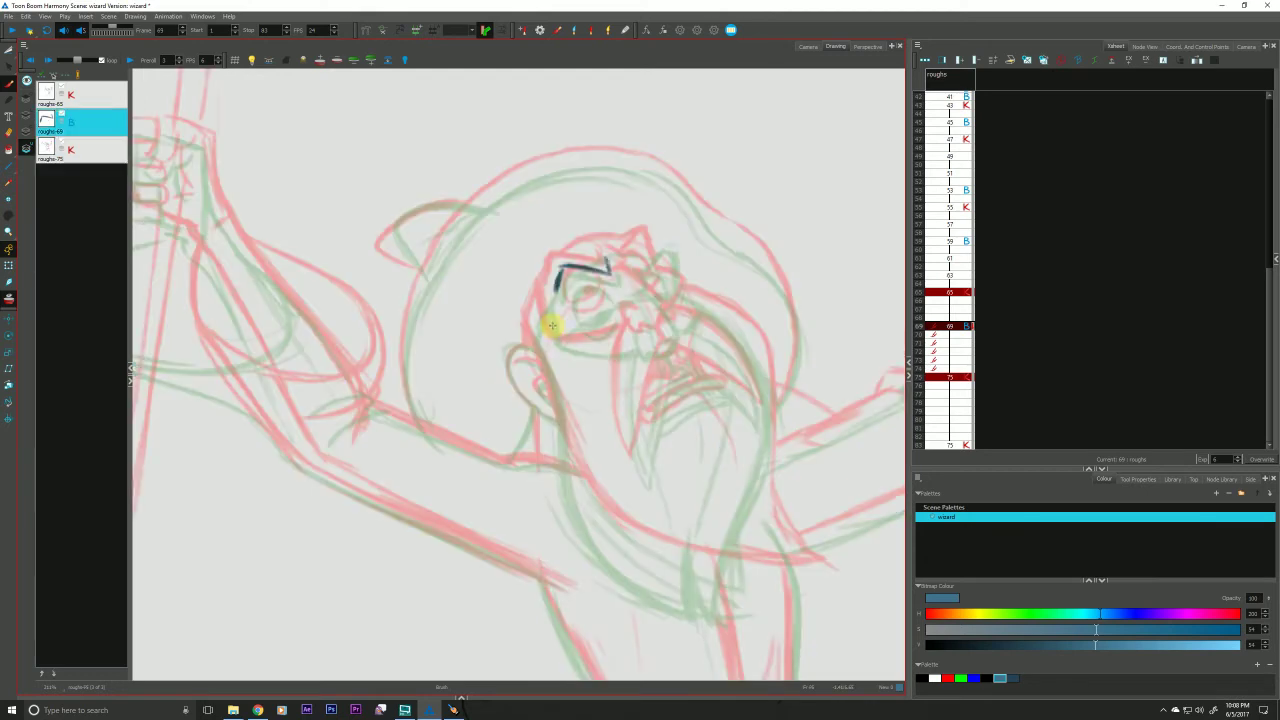
key("g")
key("f")
key("g")
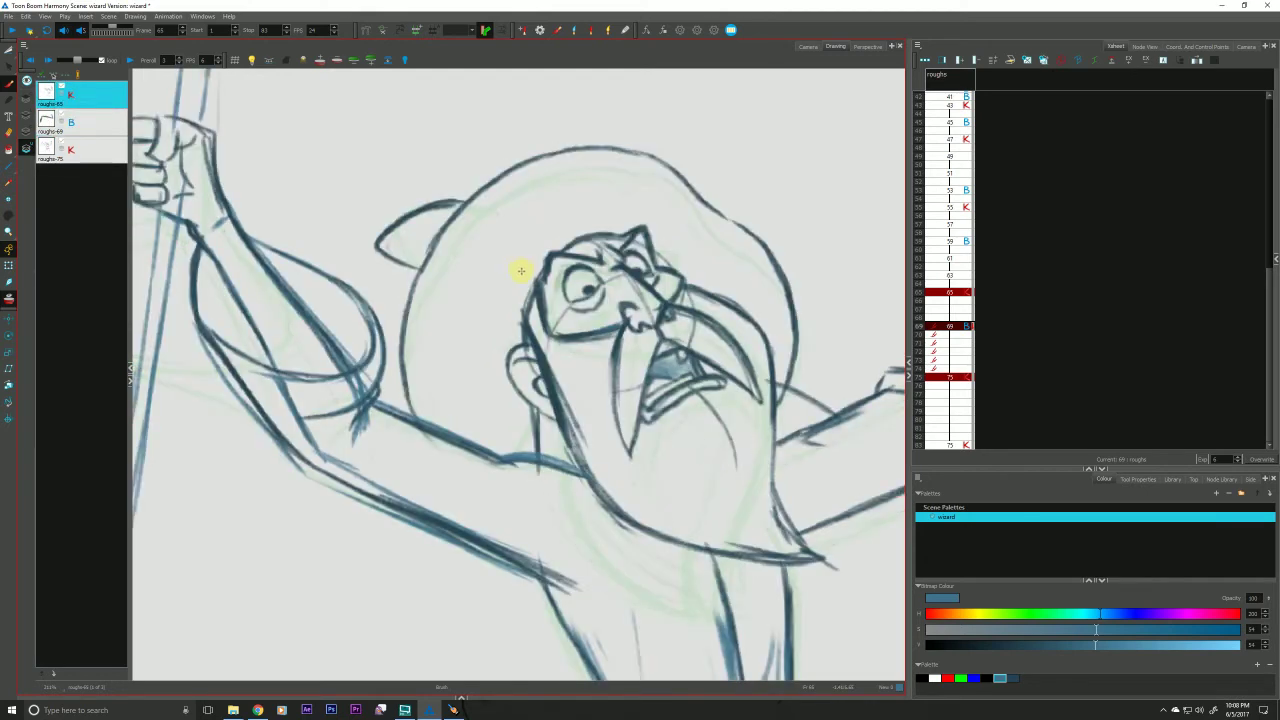
key("f")
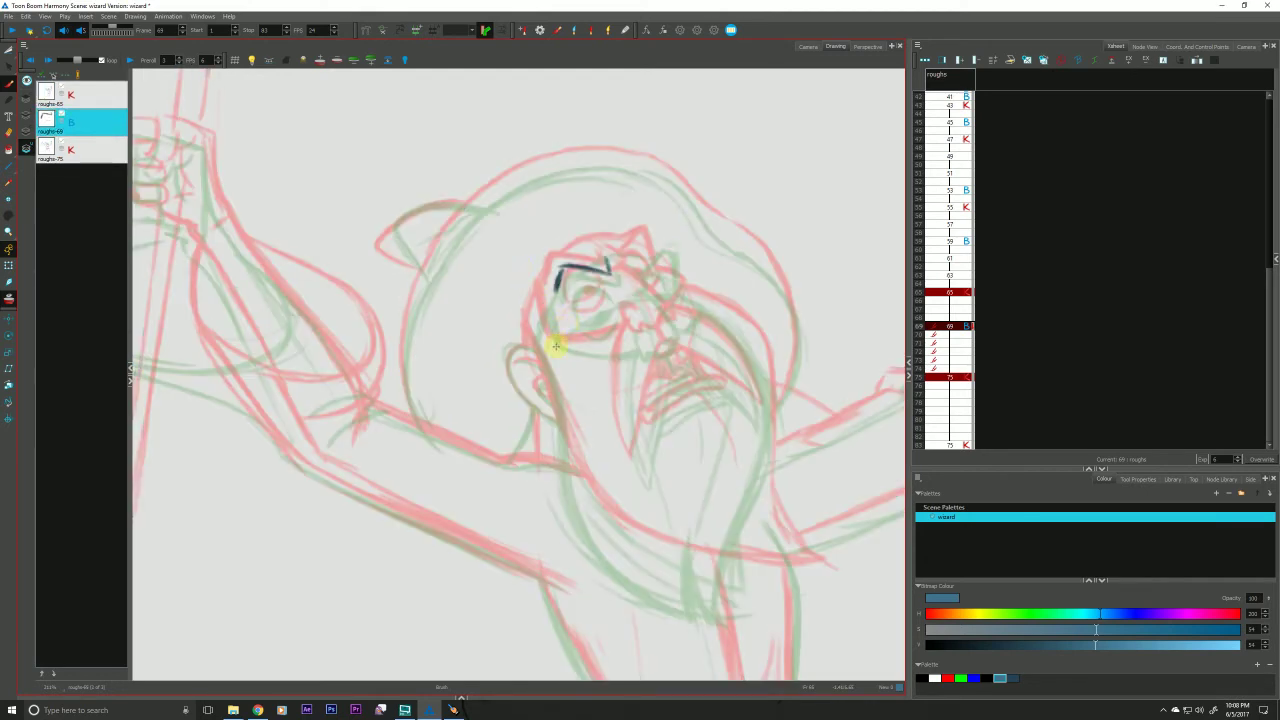
mouse_move(556, 346)
left_mouse_down()
mouse_move(596, 301)
mouse_move(662, 285)
left_mouse_up()
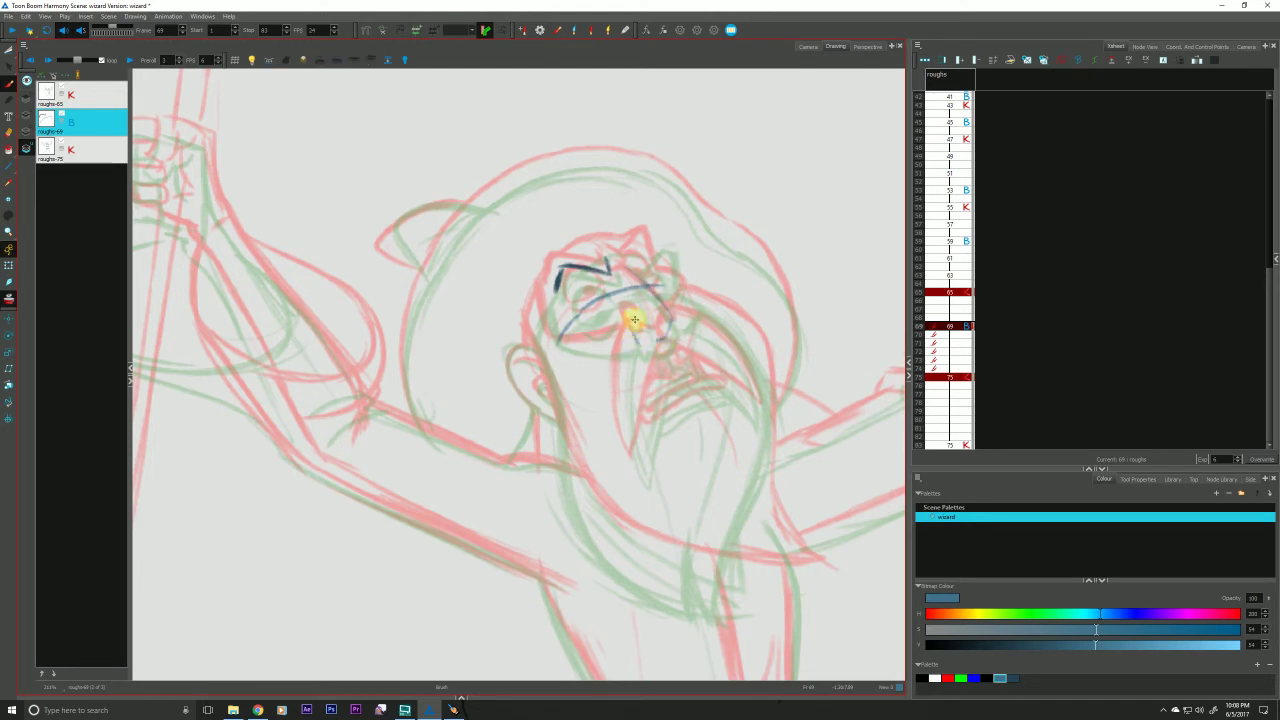
Rough in the side and underside of the face, the far brow and the top of the head on drawing 69.
mouse_move(545, 278)
left_mouse_down()
mouse_move(577, 348)
mouse_move(558, 341)
mouse_move(632, 346)
left_mouse_up()
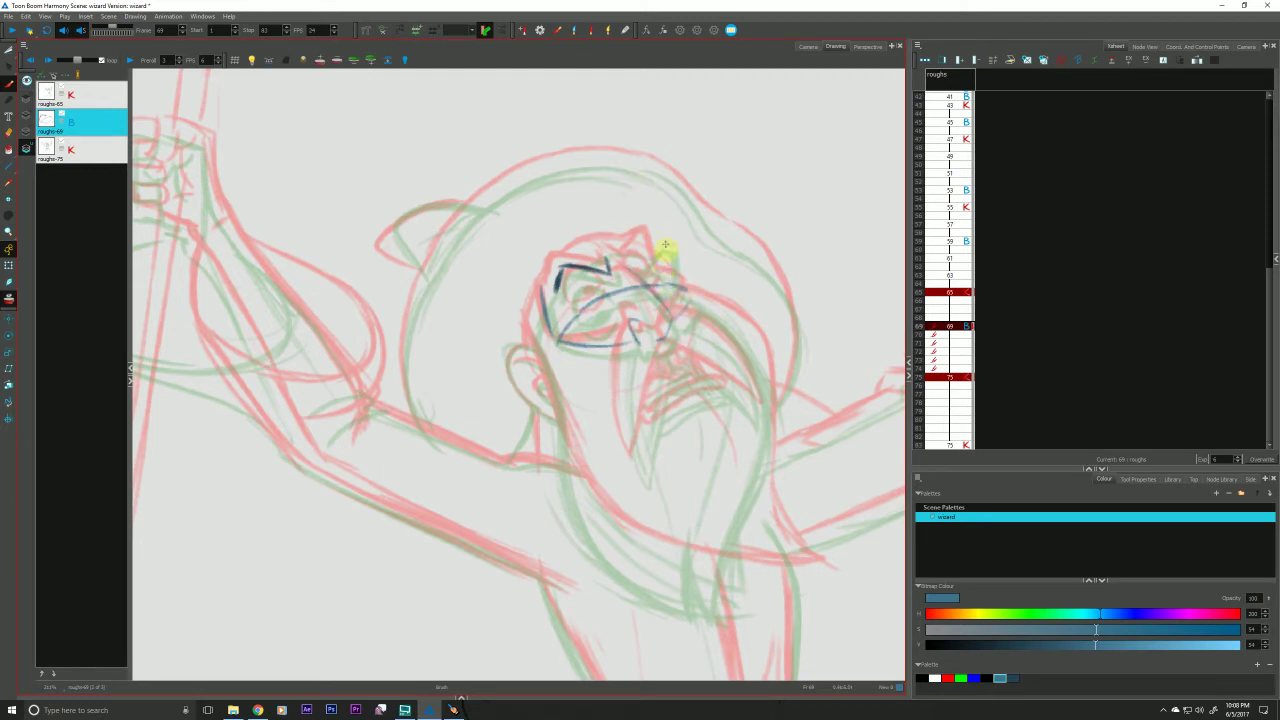
mouse_move(649, 240)
left_mouse_down()
mouse_move(634, 262)
mouse_move(650, 266)
left_mouse_up()
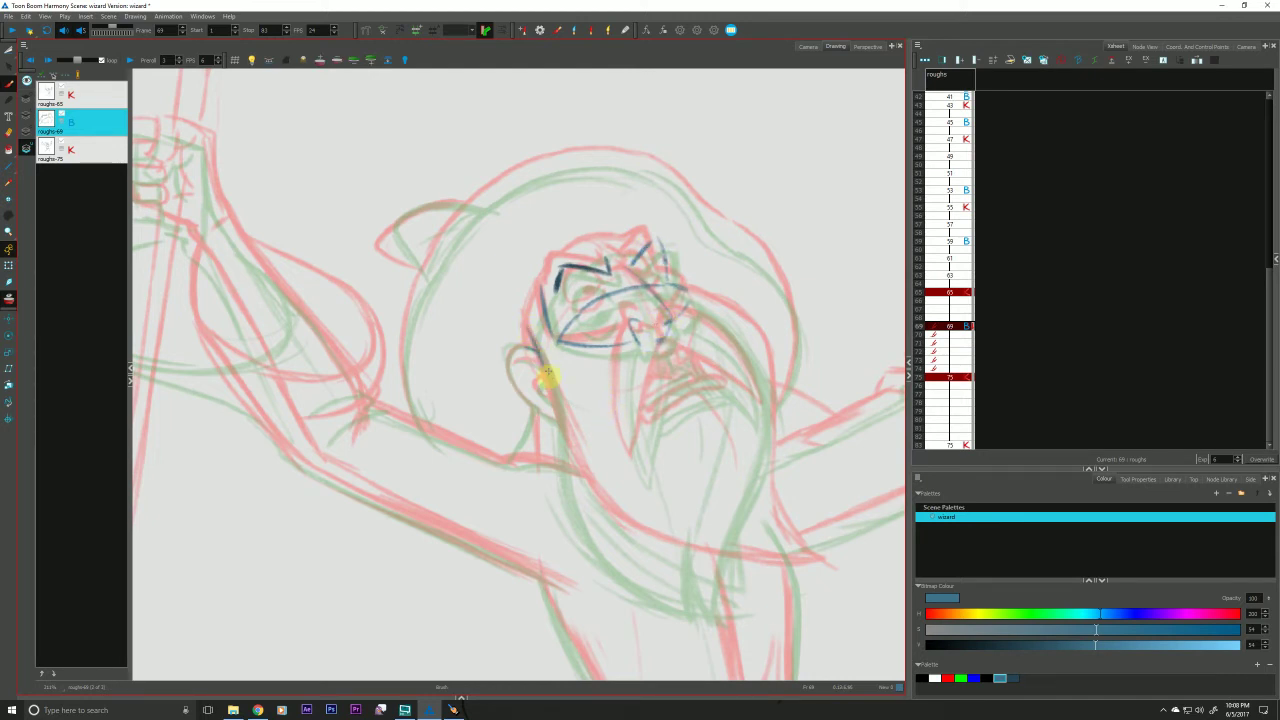
left_click_drag(645, 249, 572, 264)
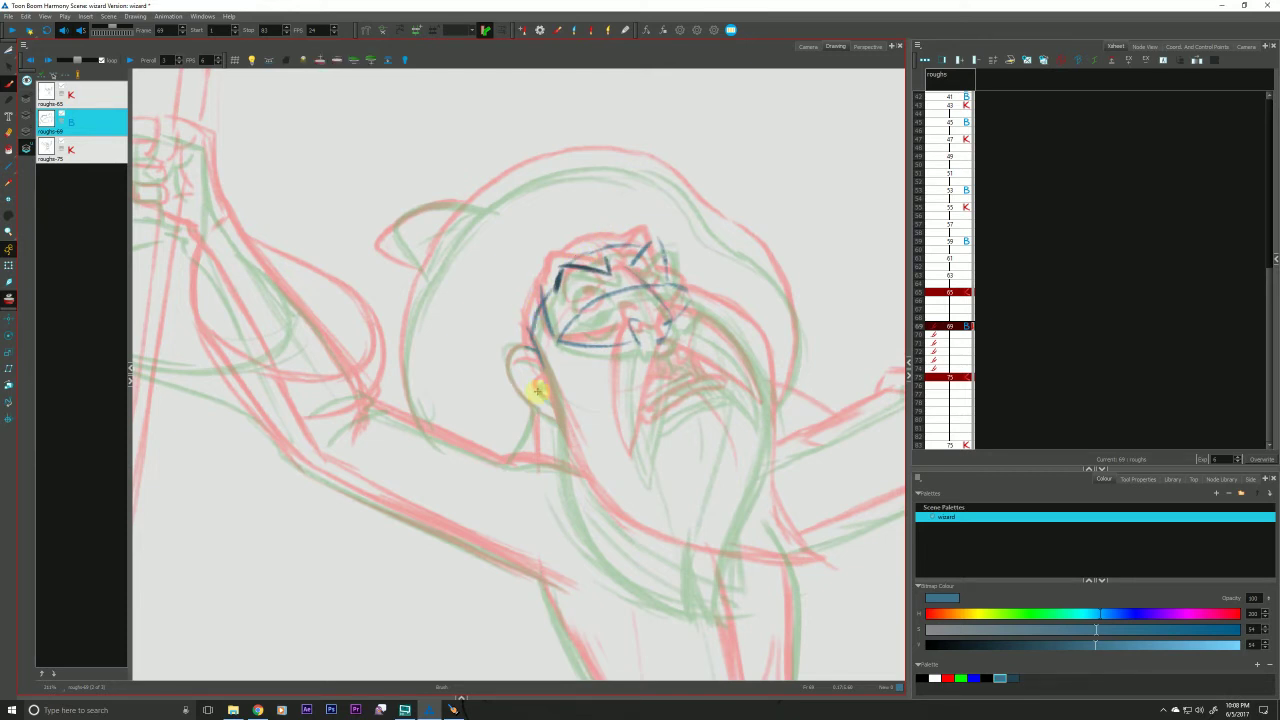
Turn Shift and Trace back on and shift drawing 69 slightly so its face lines up with the aligned heads of 65 and 75.
left_click(44, 76)
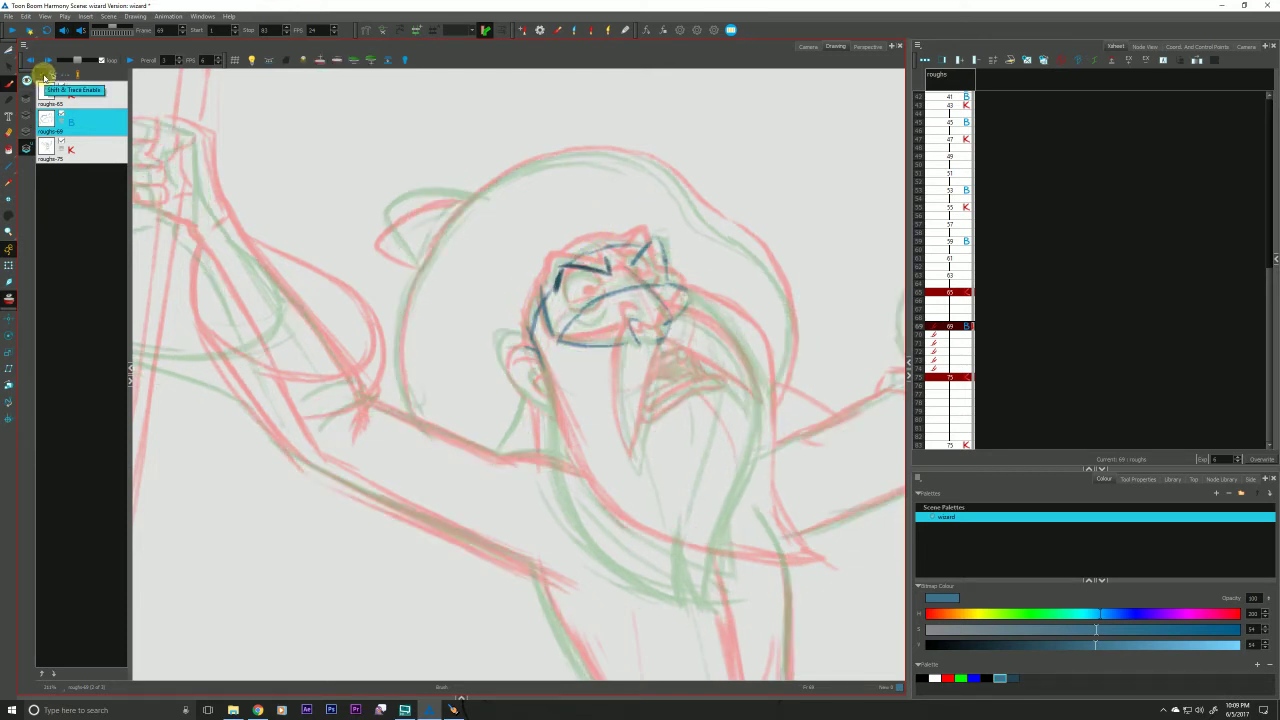
left_click(50, 76)
left_click_drag(520, 632, 518, 631)
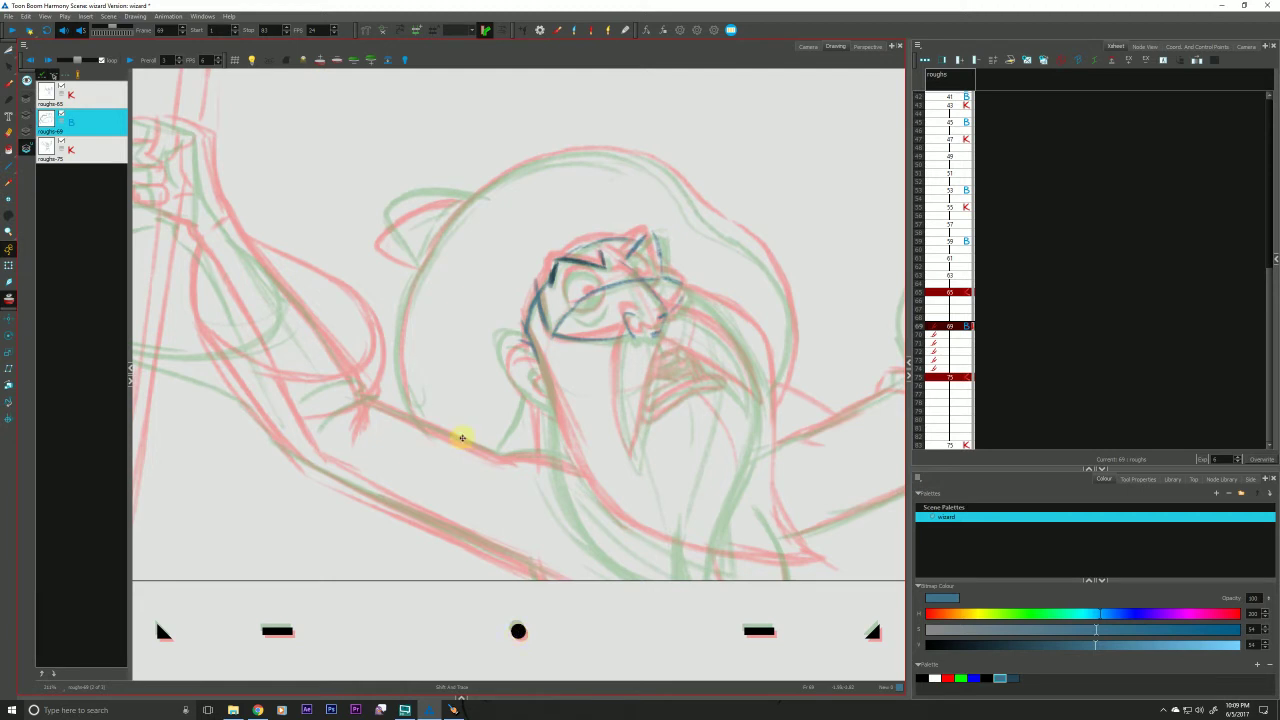
key("space")
left_click_drag(393, 420, 388, 420)
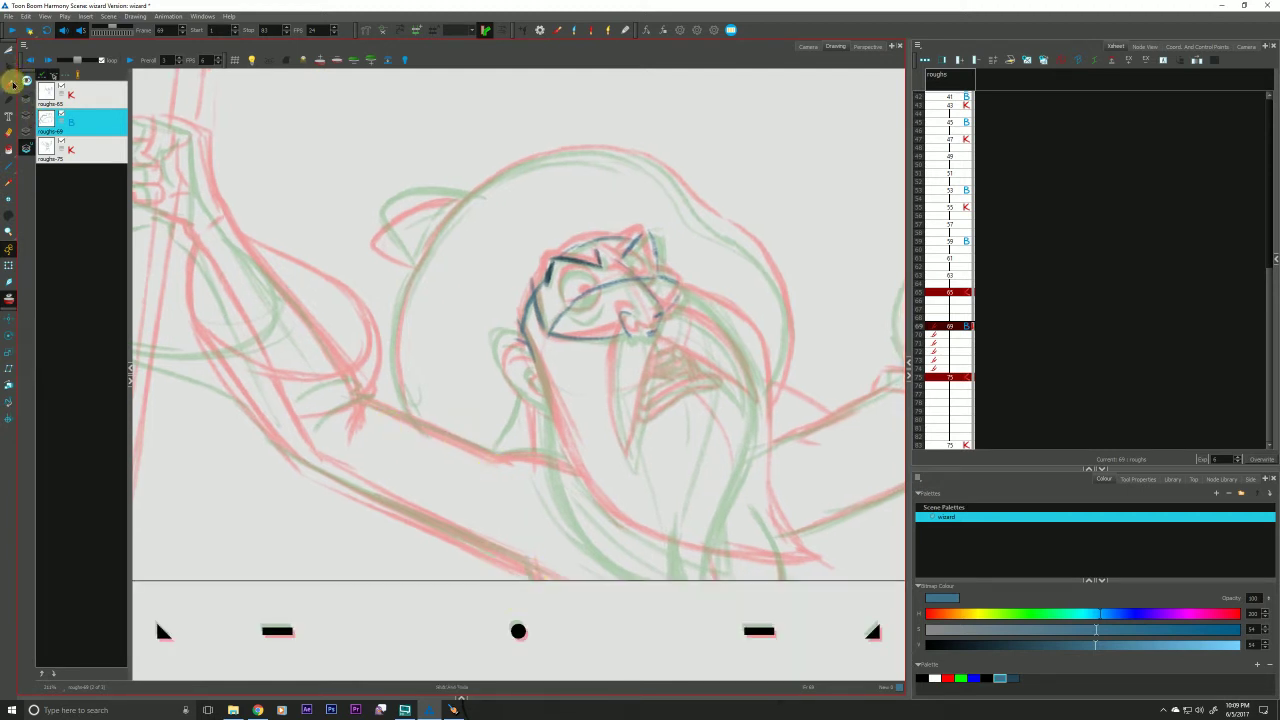
Draw the wizard's nose bridge, tip and near nostril on drawing 69 with the dark blue brush, flipping to key 75 for reference.
left_click(10, 84)
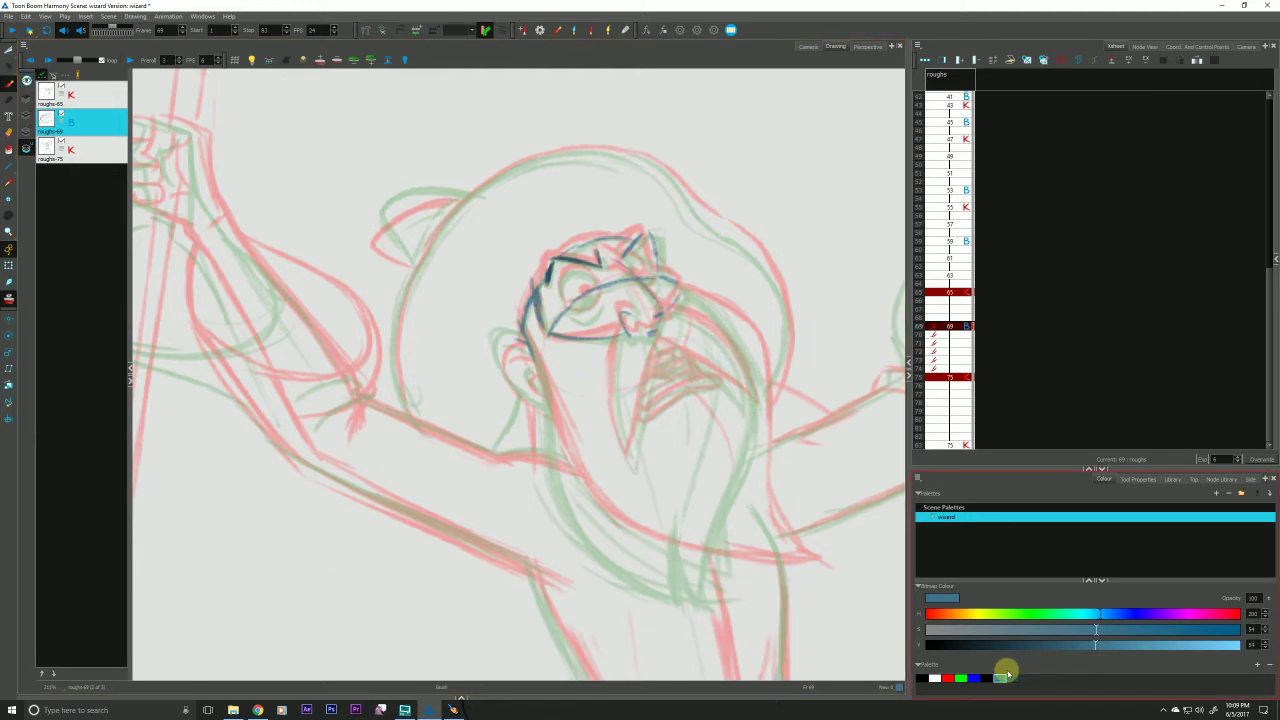
left_click(1001, 679)
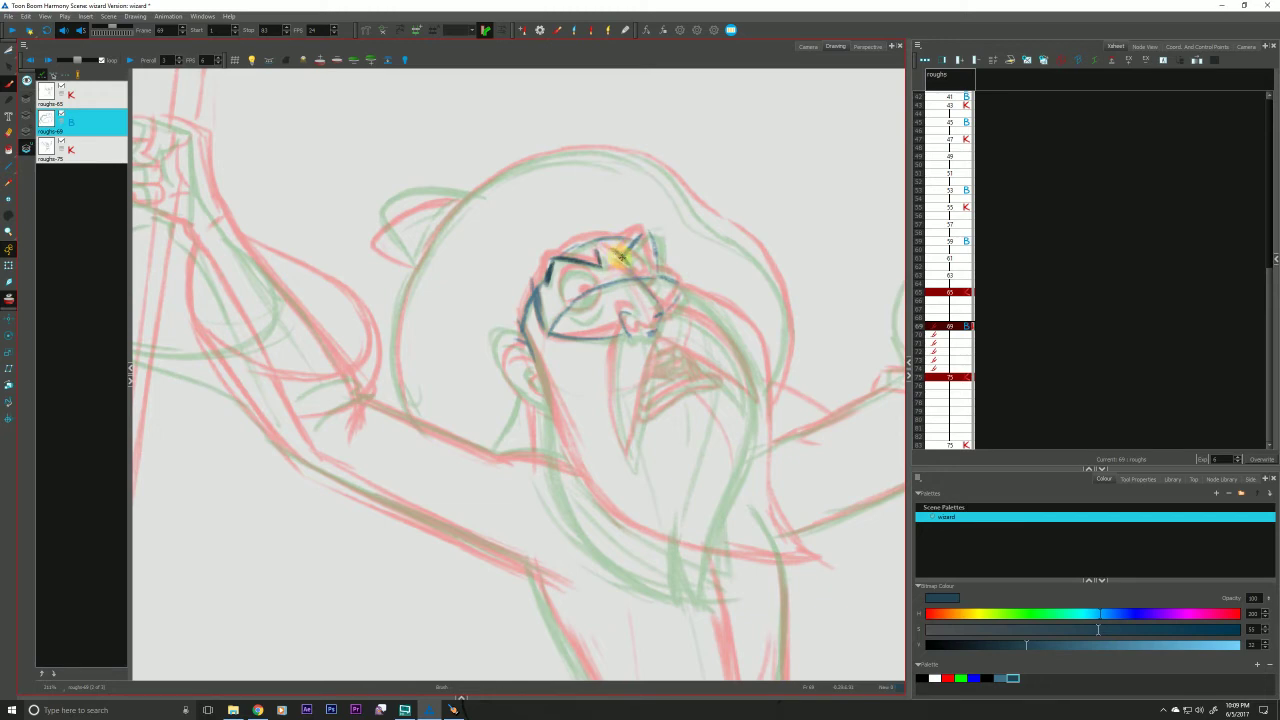
key("g")
key("f")
key("g")
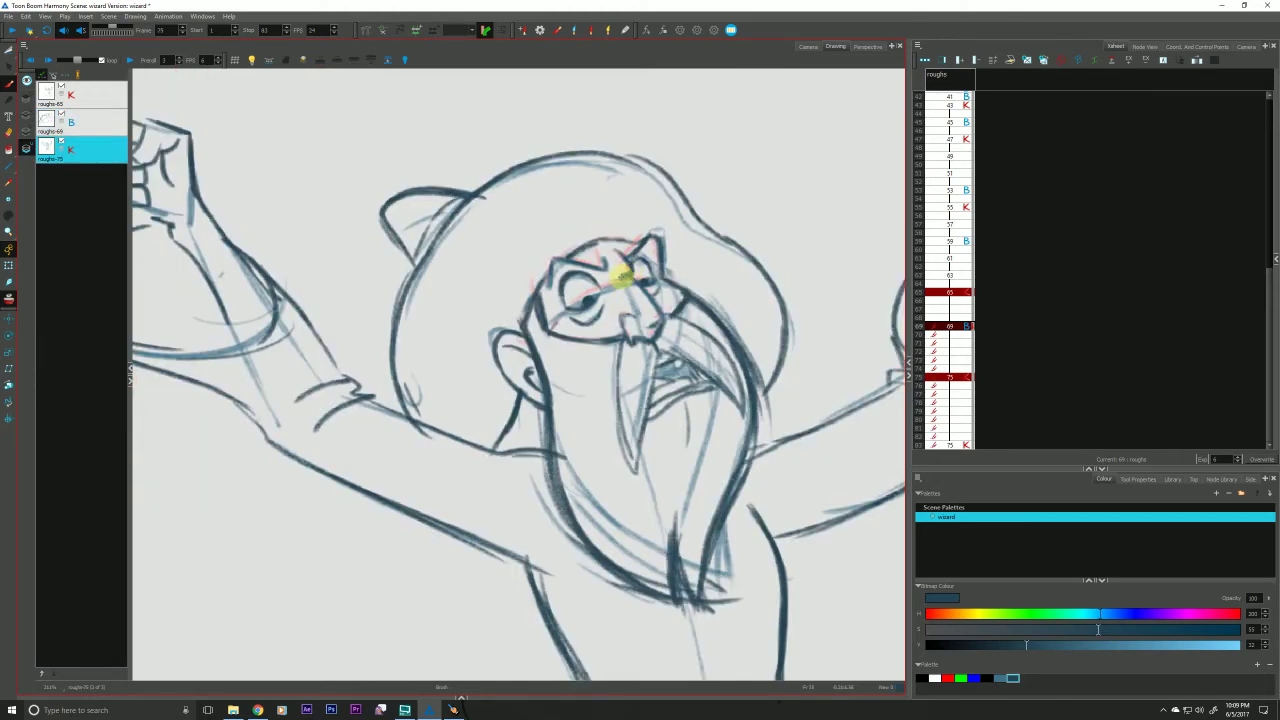
key("f")
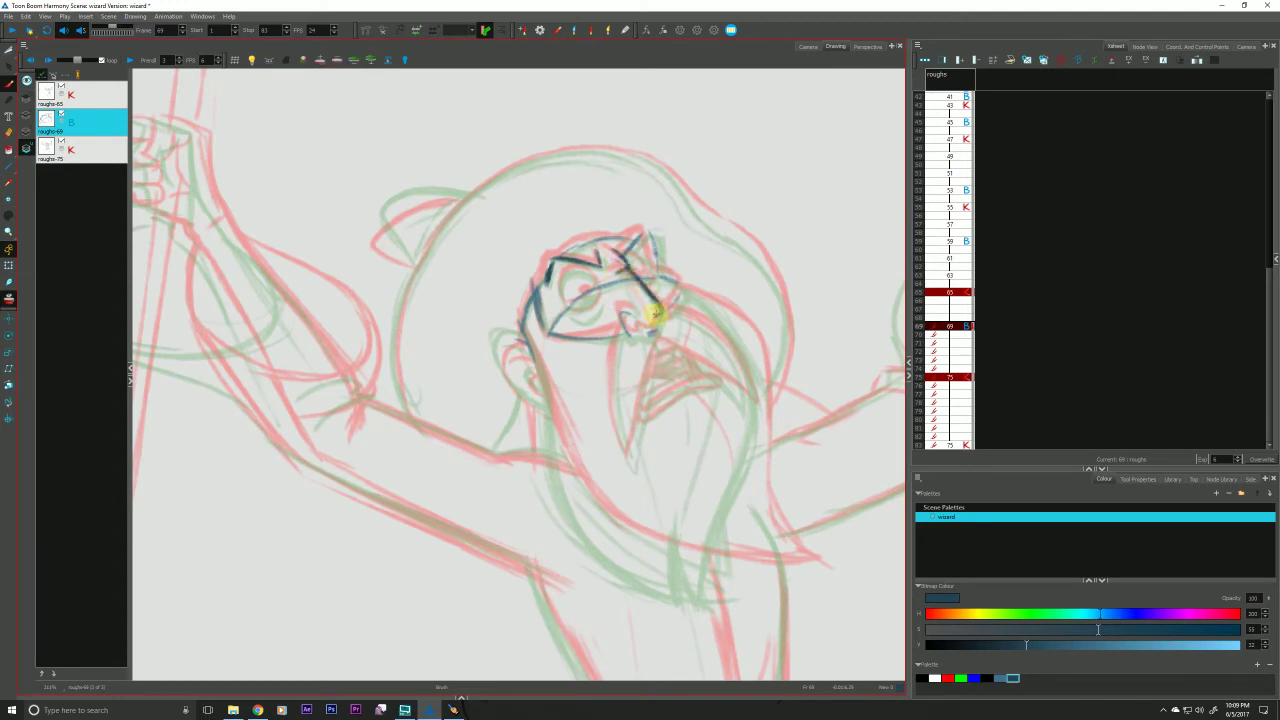
left_click_drag(666, 312, 654, 331)
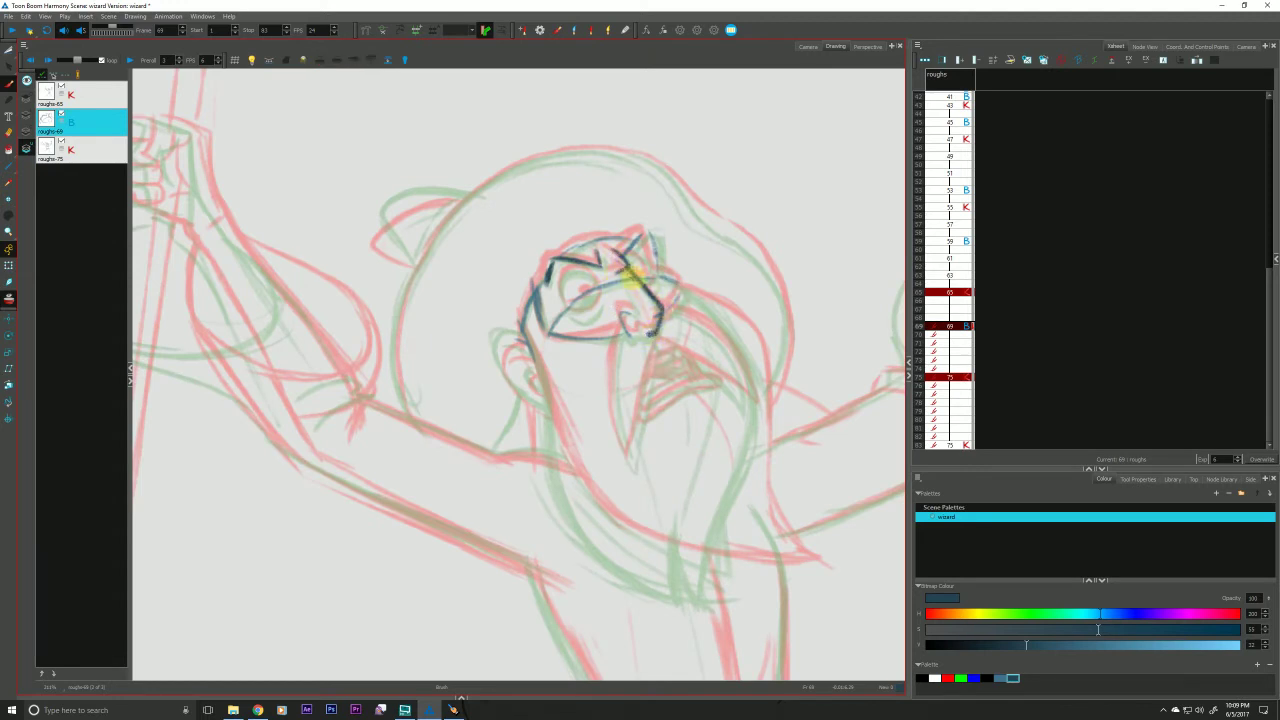
left_click_drag(634, 274, 647, 334)
left_click_drag(631, 338, 620, 312)
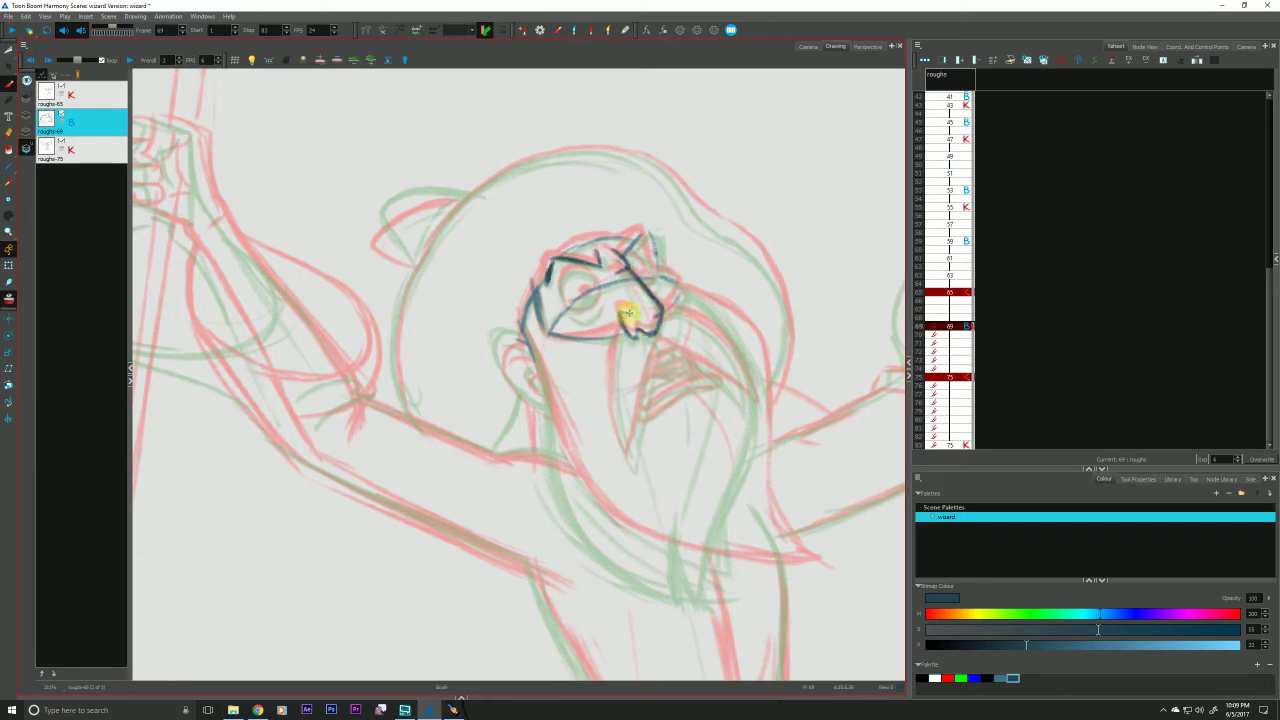
Flip between drawings 65, 69 and 75 to check the nose, and add the far nostril on 69.
key("g")
key("g")
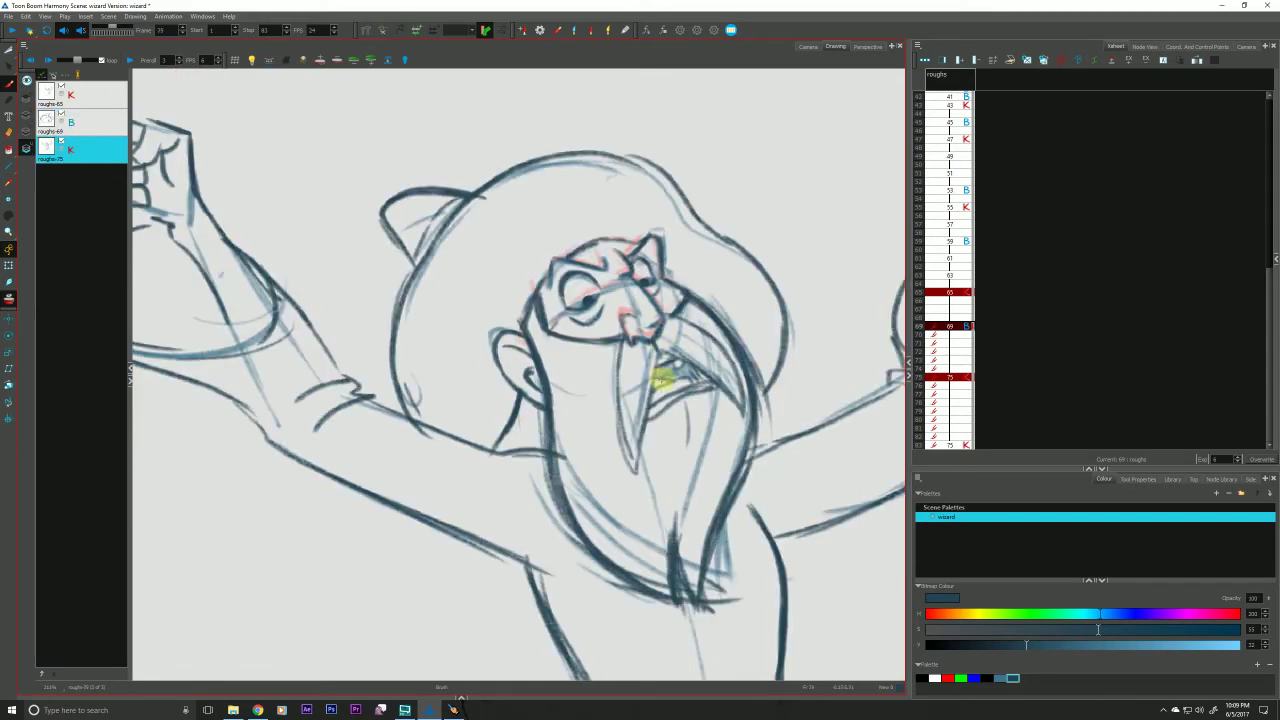
key("f")
key("f")
key("g")
key("g")
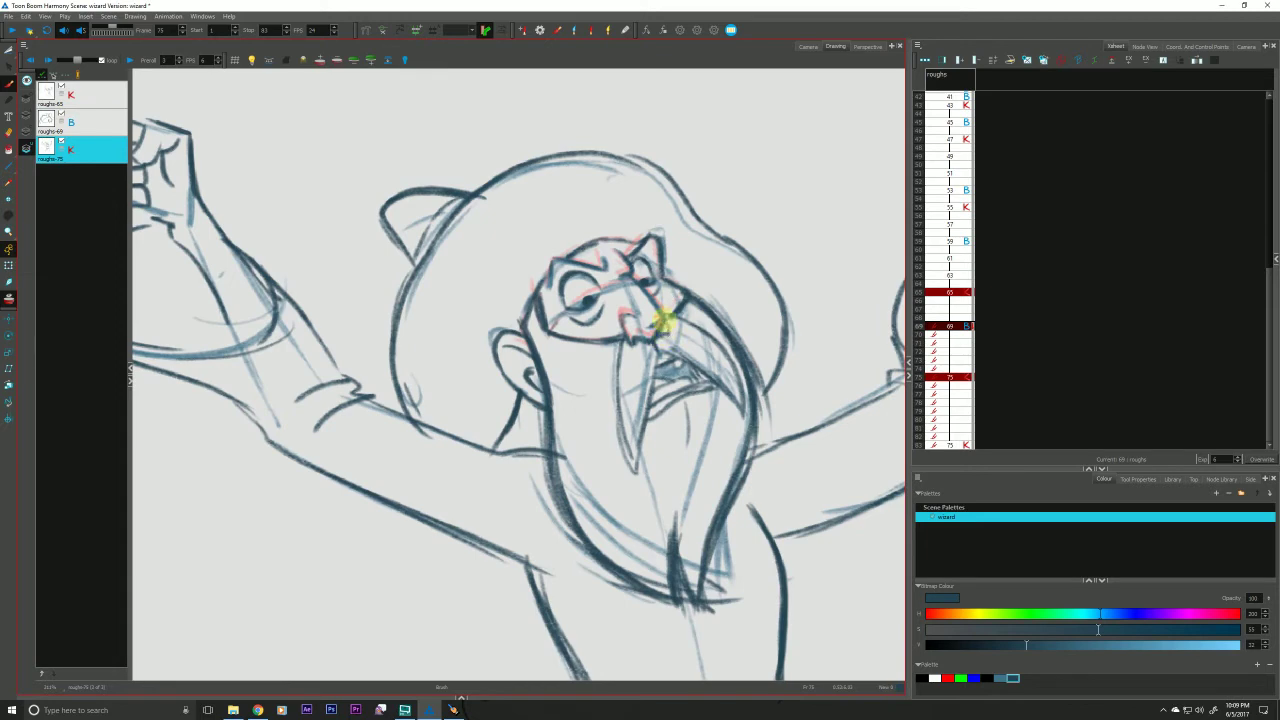
key("f")
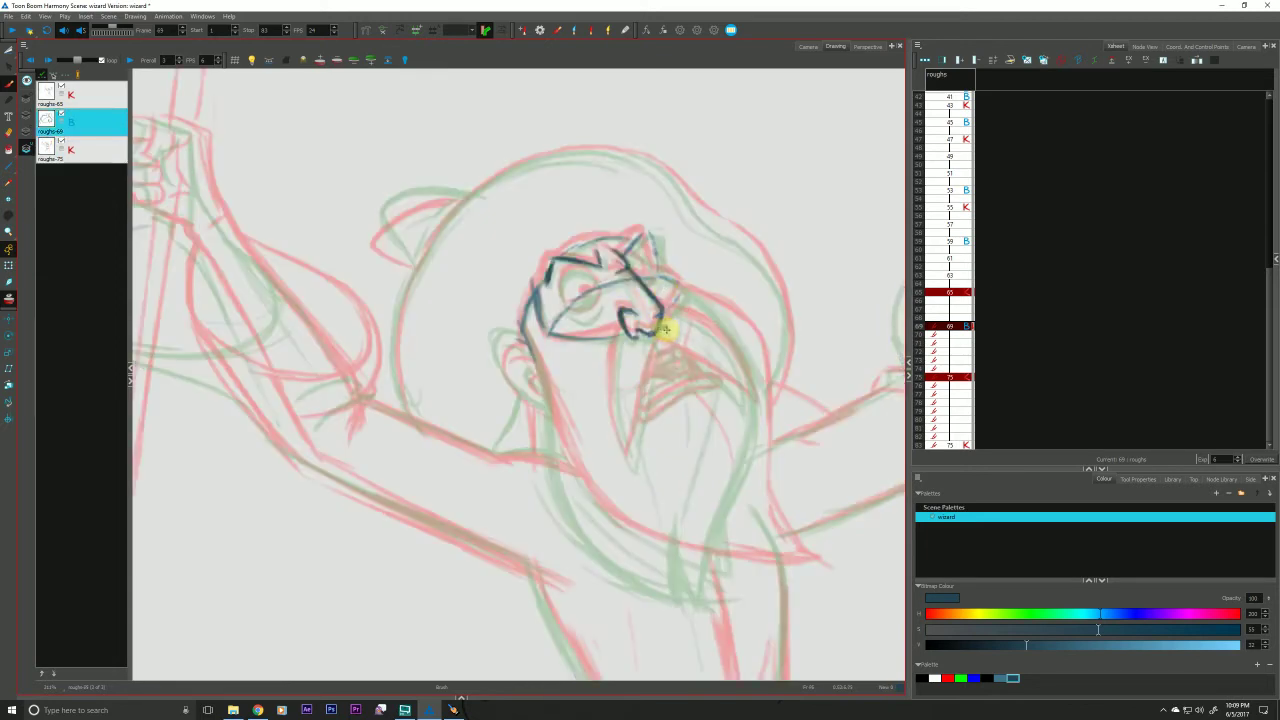
key("f")
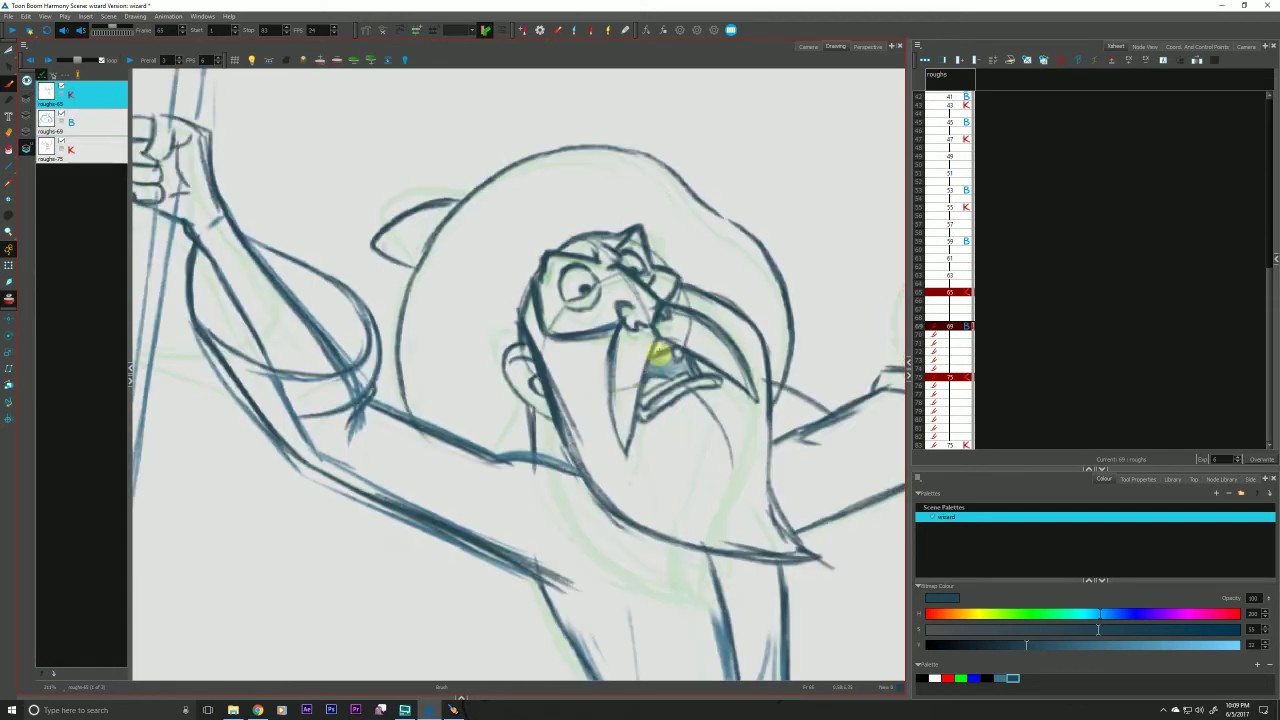
key("g")
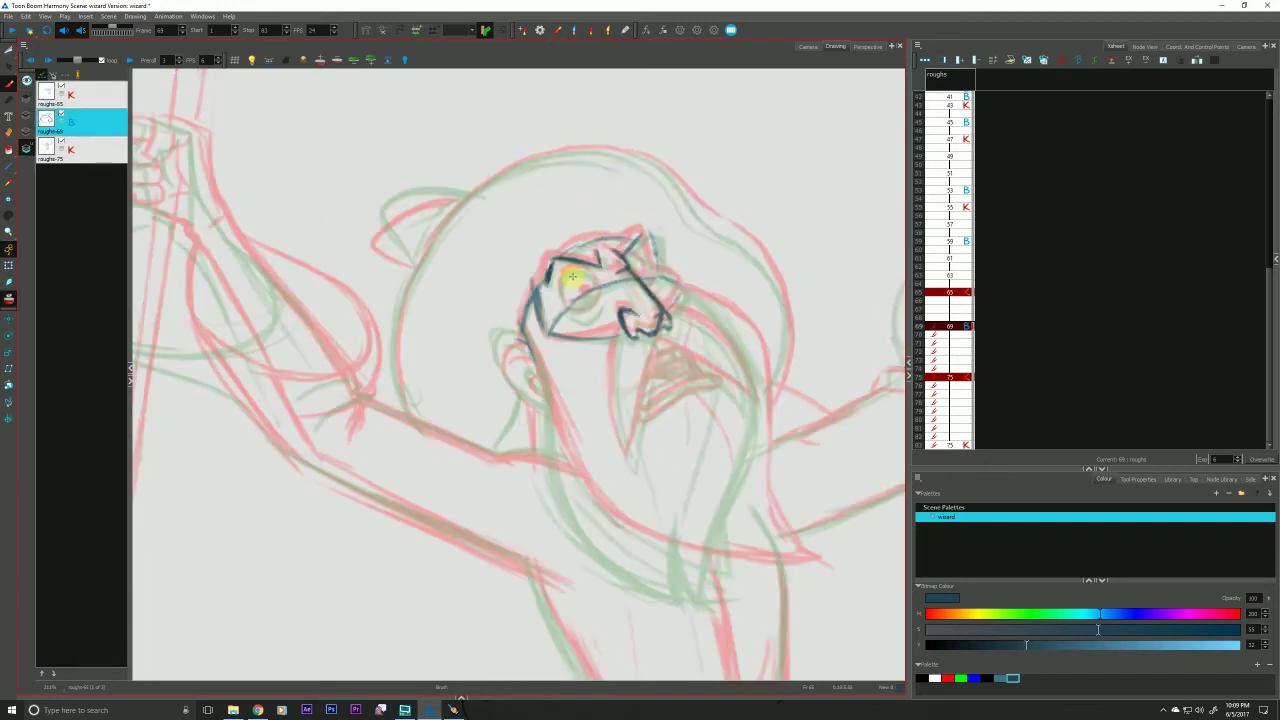
Compare the eye on the neighbouring keys and draw the round outline of the near eye on drawing 69.
key("f")
key("g")
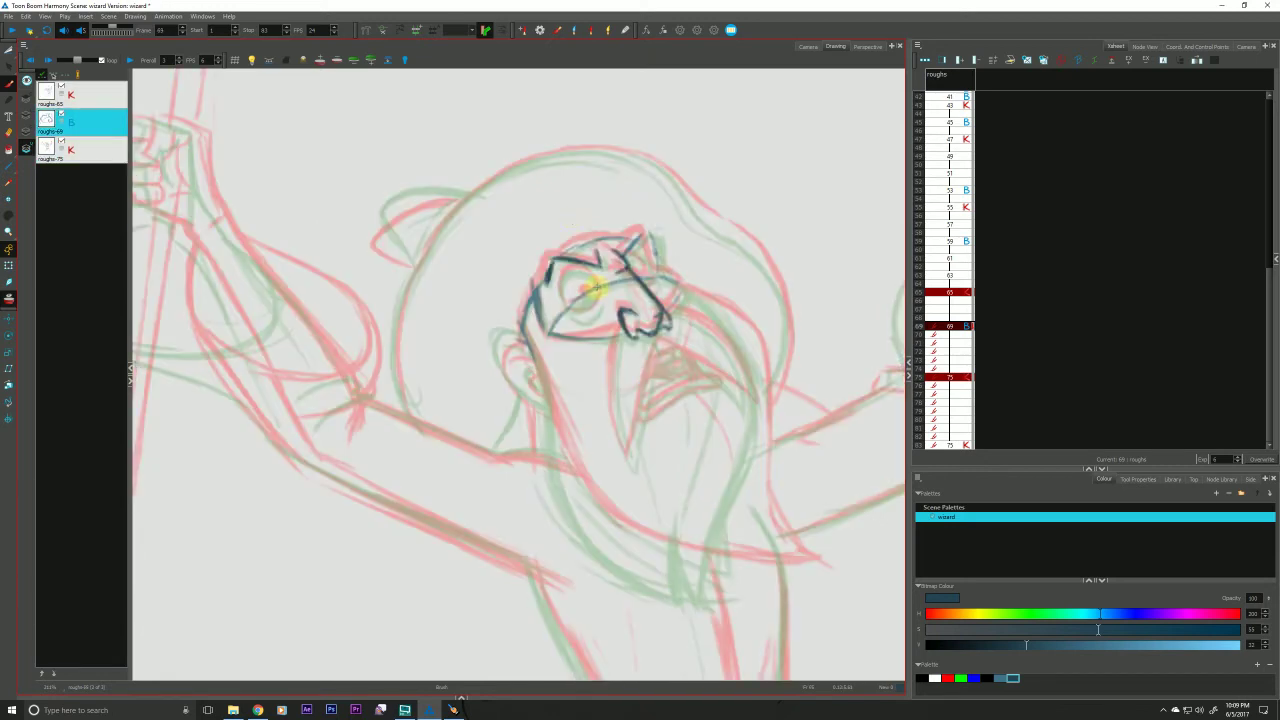
key("f")
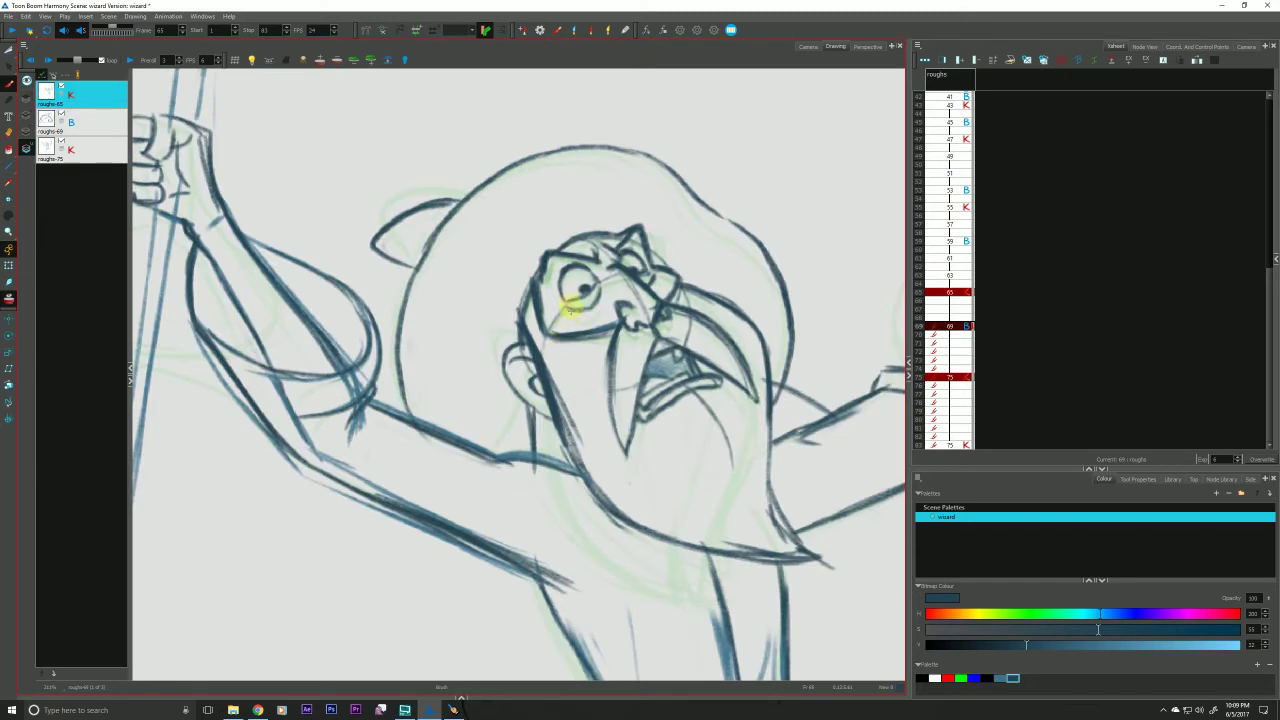
key("g")
key("g")
key("f")
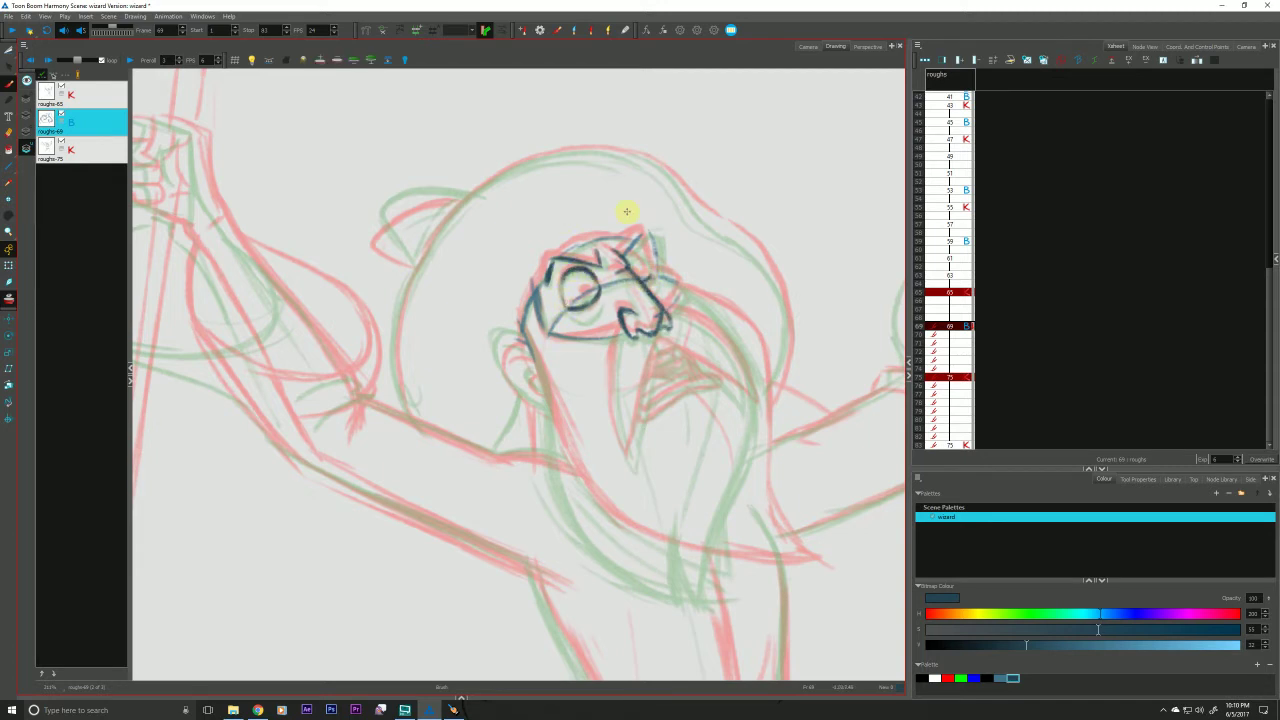
Compare the near eye on keys 65 and 75 and draw its pupil on drawing 69.
key("f")
key("g")
key("f")
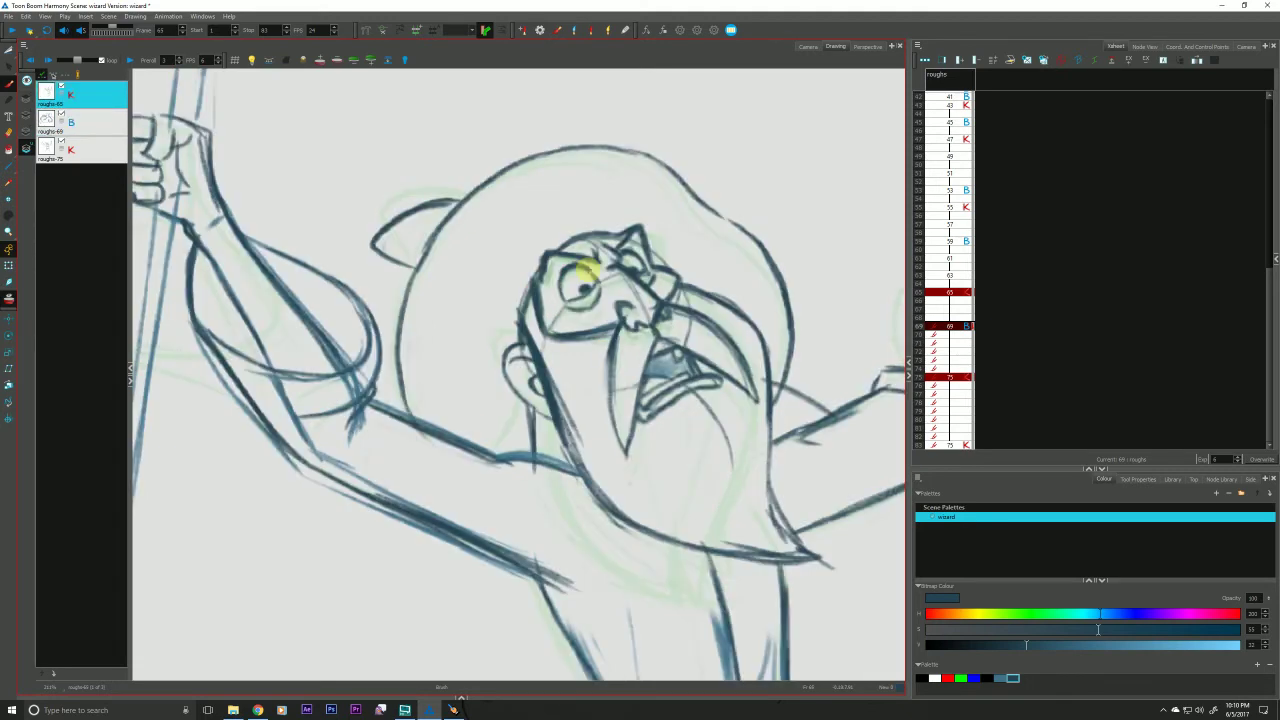
key("g")
key("g")
key("f")
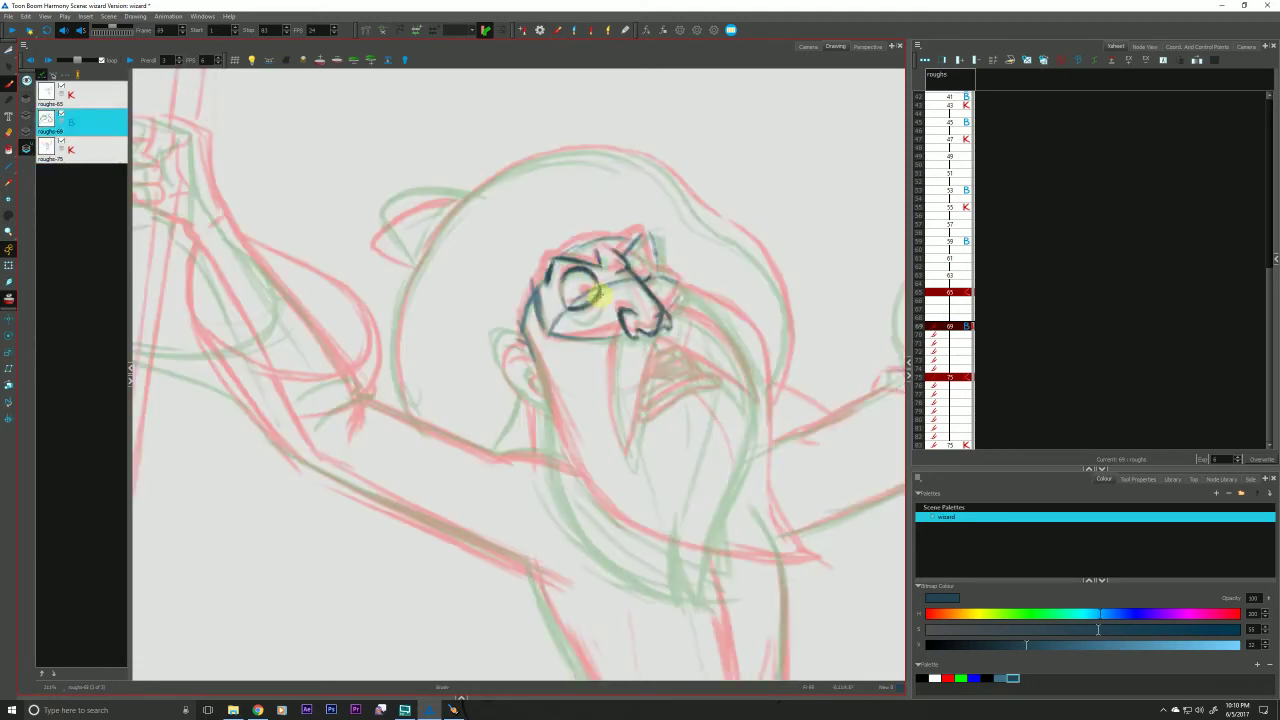
key("f")
key("g")
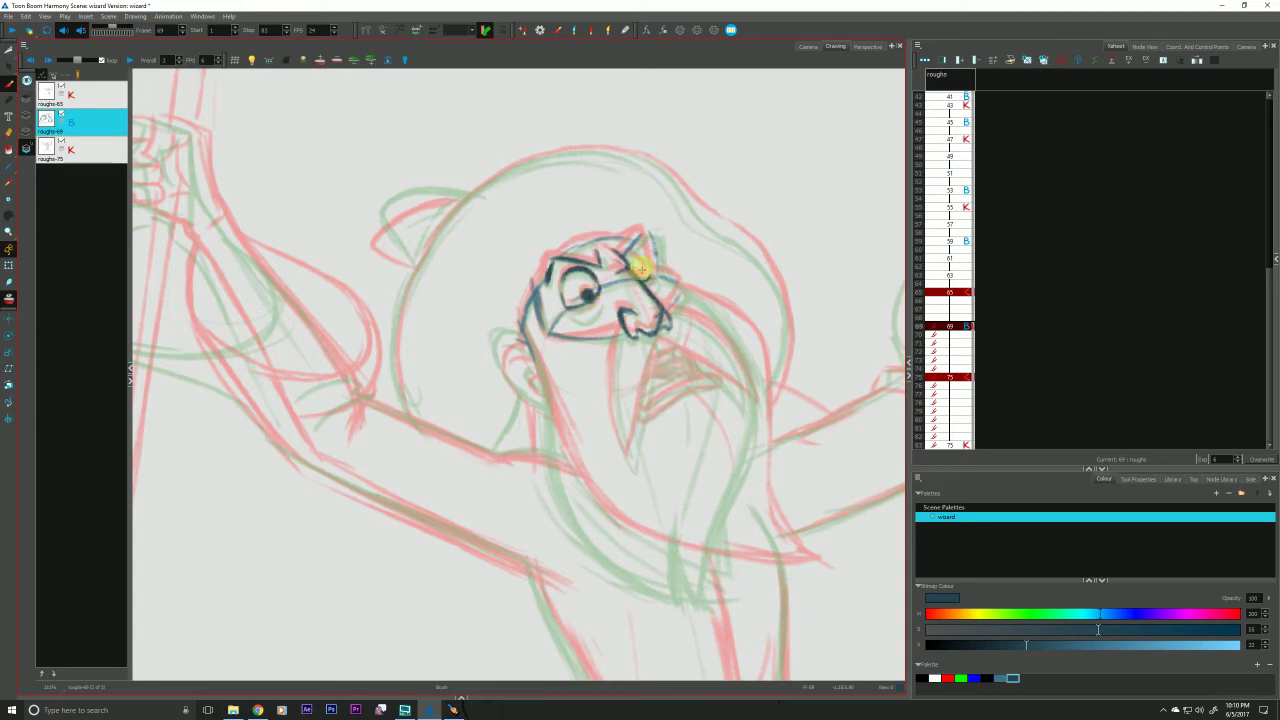
Draw the far eye with its pupil, the far brow and cheek, and the near cheek line on drawing 69.
left_click_drag(639, 257, 640, 281)
key("g")
key("f")
left_click_drag(638, 256, 643, 273)
key("period")
key("comma")
mouse_move(547, 283)
left_mouse_down()
mouse_move(602, 267)
mouse_move(610, 230)
mouse_move(625, 255)
mouse_move(646, 233)
mouse_move(677, 293)
mouse_move(625, 330)
mouse_move(556, 334)
left_mouse_up()
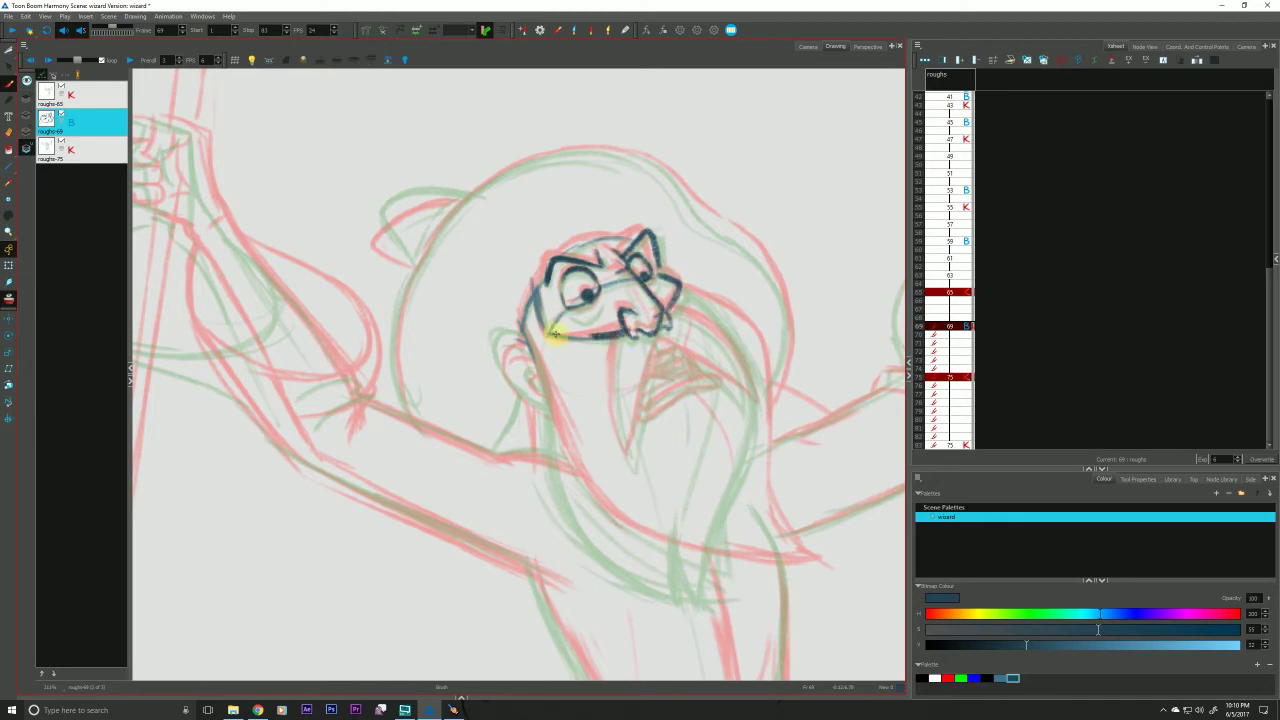
Flip between the neighbouring keys and rough in the upper and lower teeth lines inside the open mouth on drawing 69.
key("g")
key("f")
key("g")
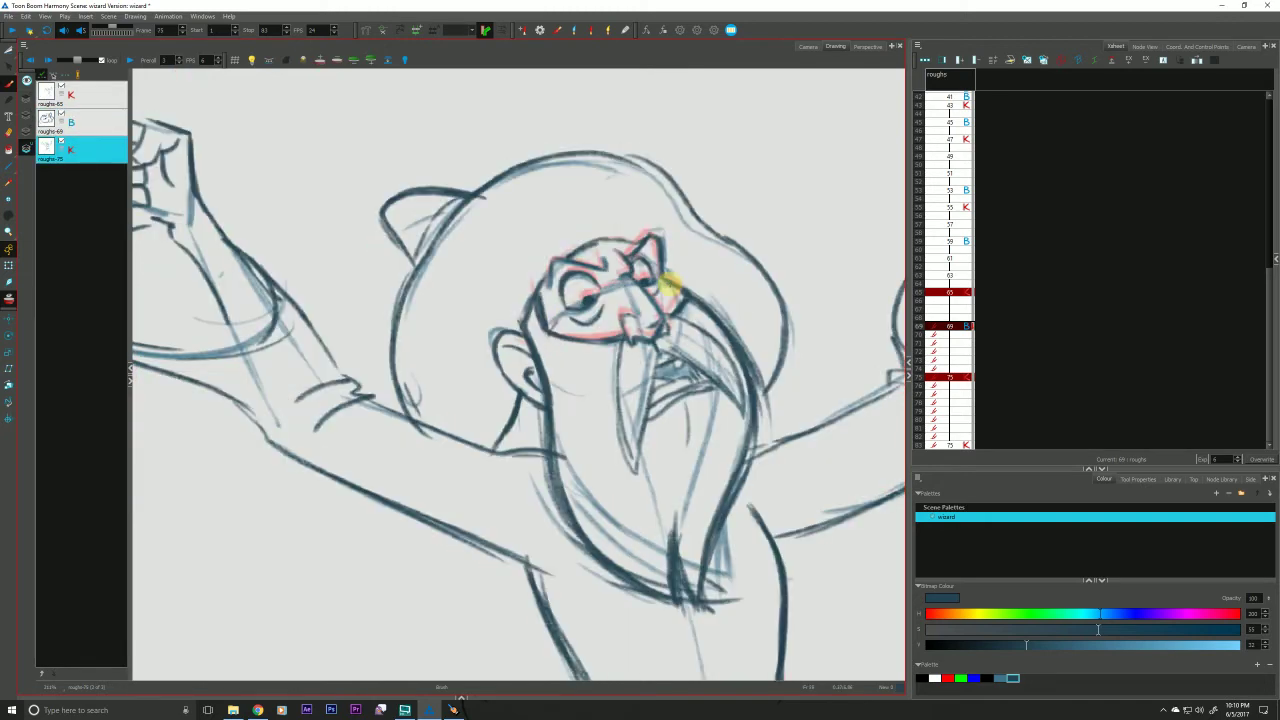
key("f")
left_click_drag(677, 351, 655, 363)
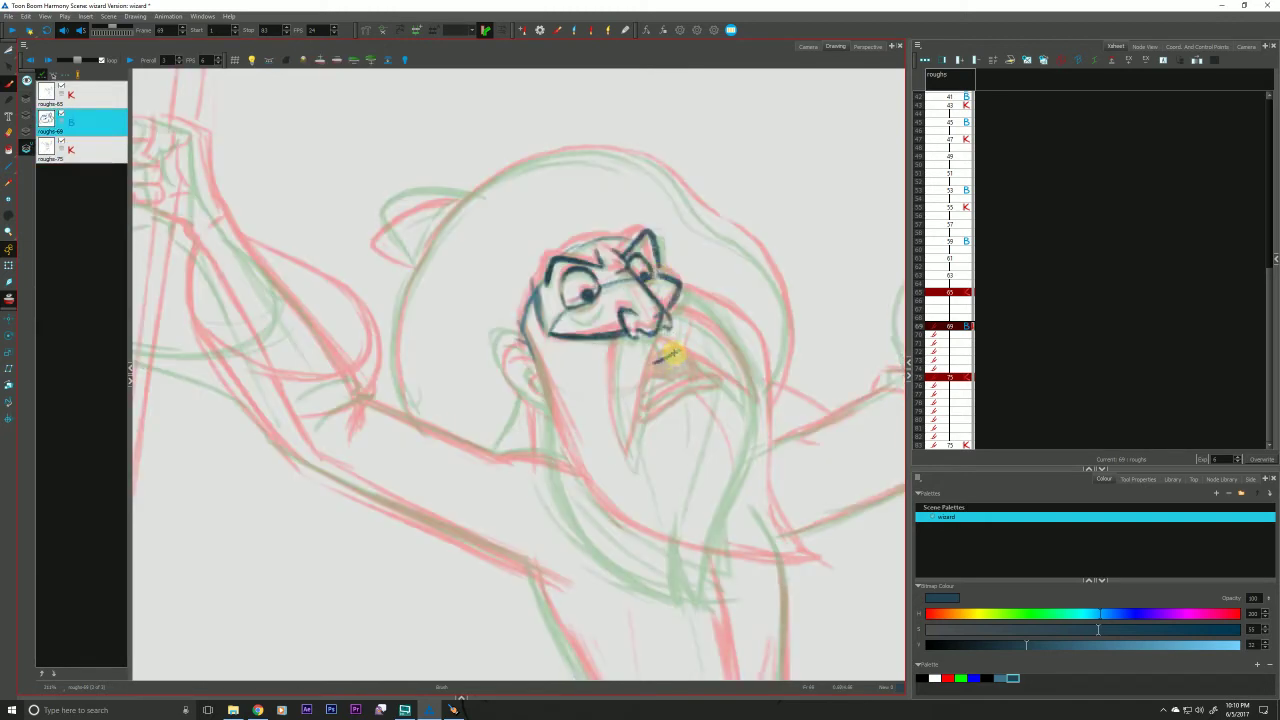
key("f")
key("g")
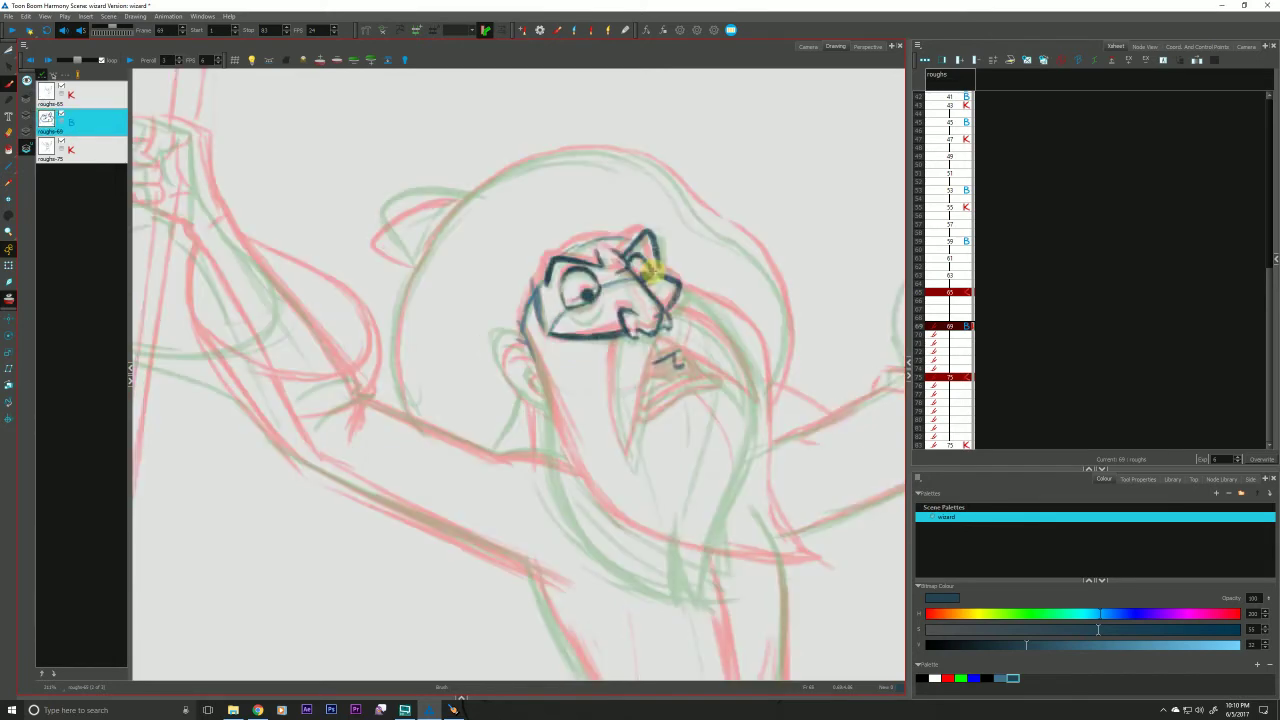
key("g")
key("f")
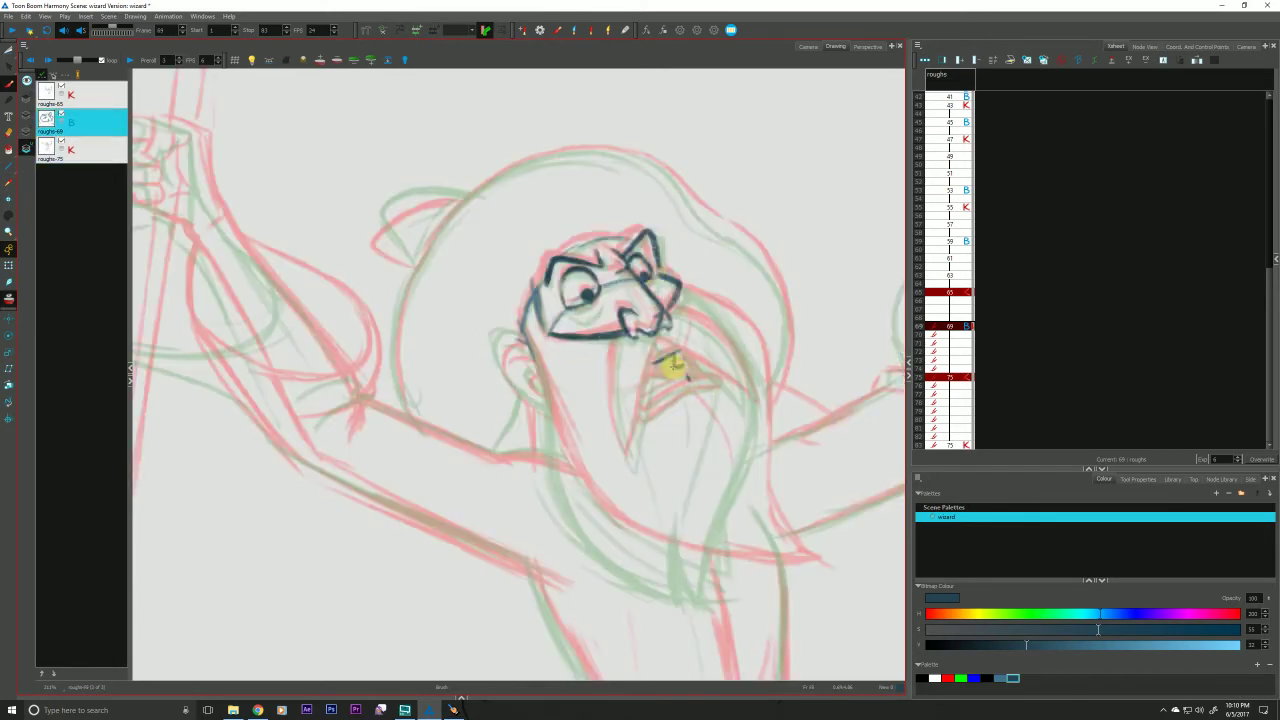
left_click_drag(688, 376, 641, 394)
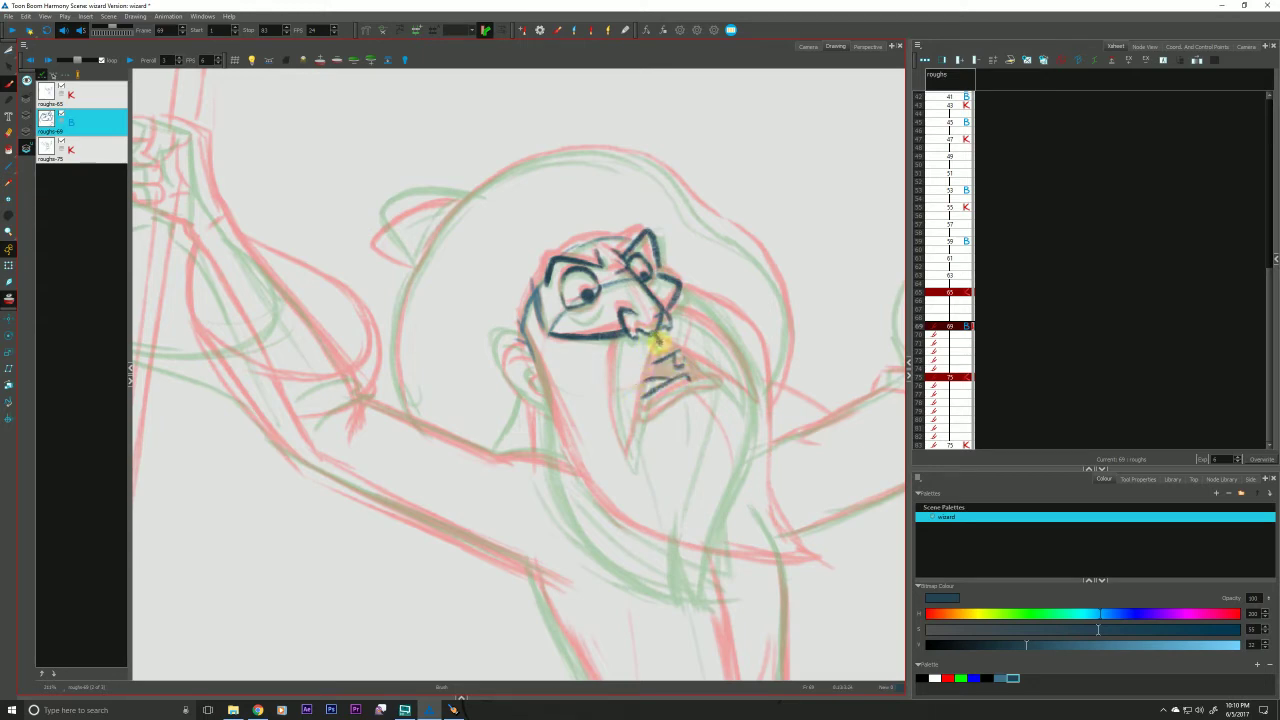
Draw both pointed halves of the moustache on drawing 69, checking their placement against keys 65 and 75.
key("g")
key("f")
key("g")
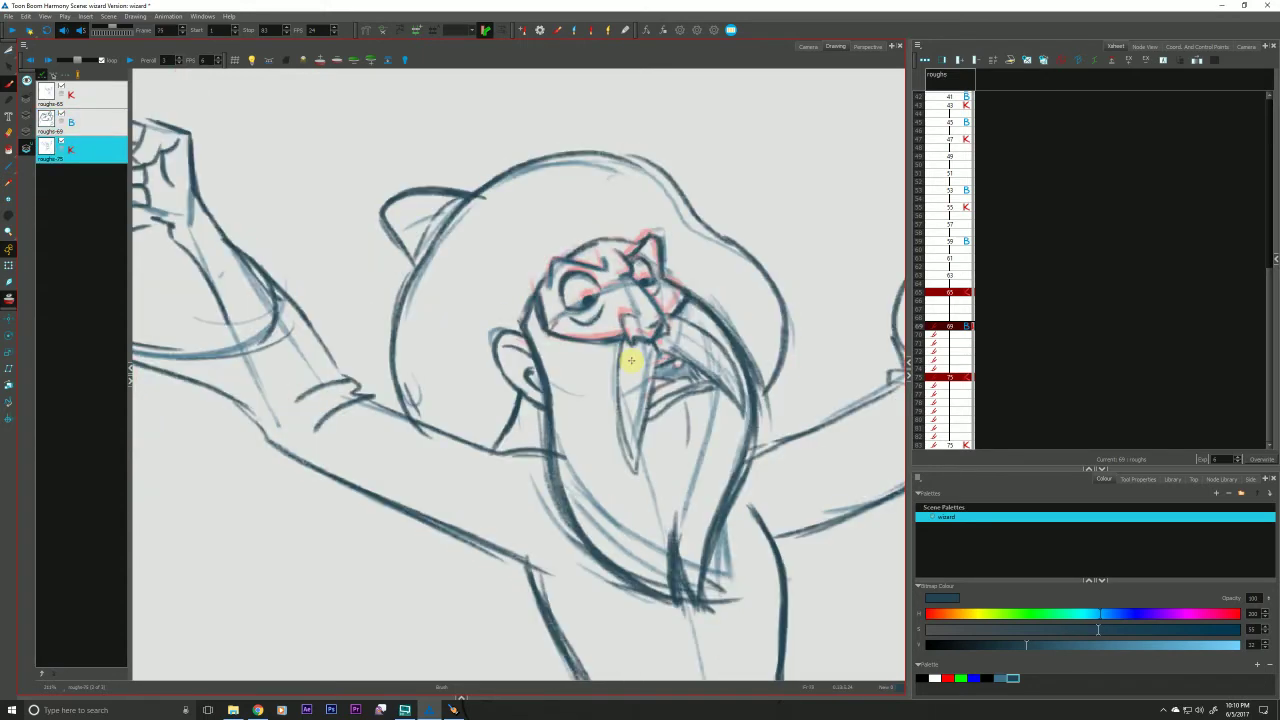
key("f")
key("f")
key("g")
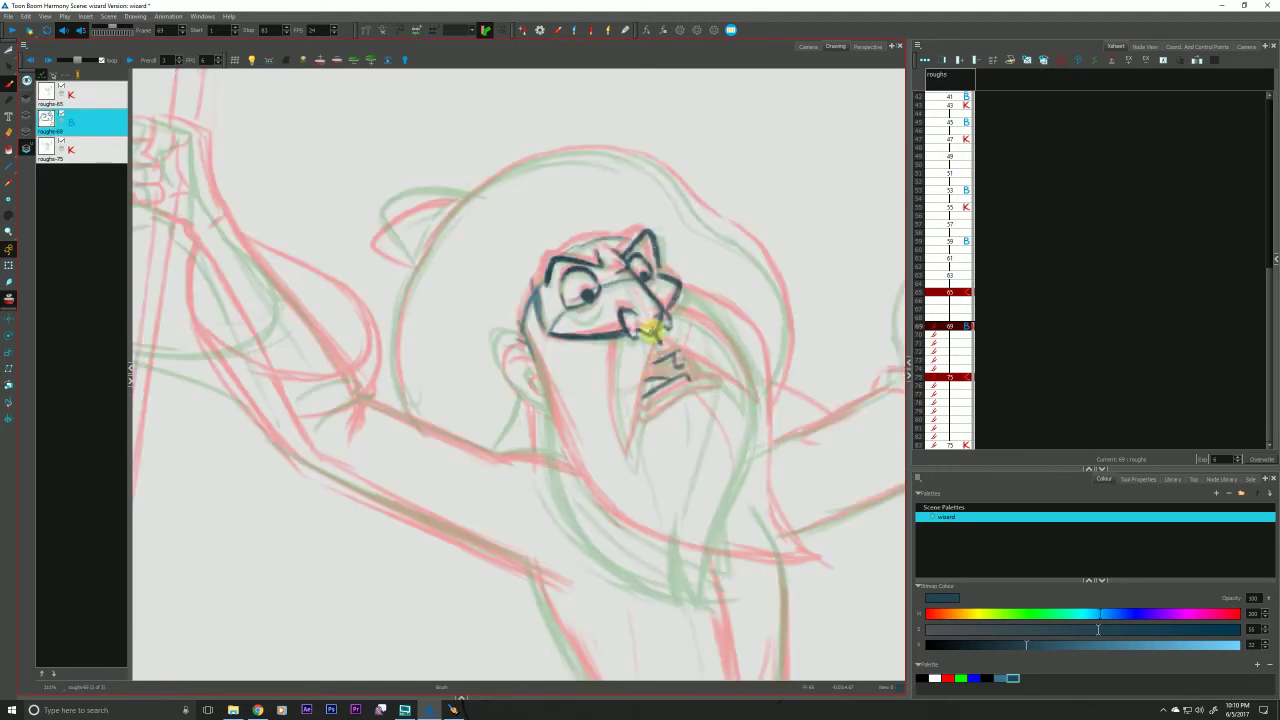
left_click_drag(655, 345, 630, 466)
mouse_move(614, 323)
left_mouse_down()
mouse_move(610, 378)
mouse_move(631, 466)
left_mouse_up()
key("ctrl+z")
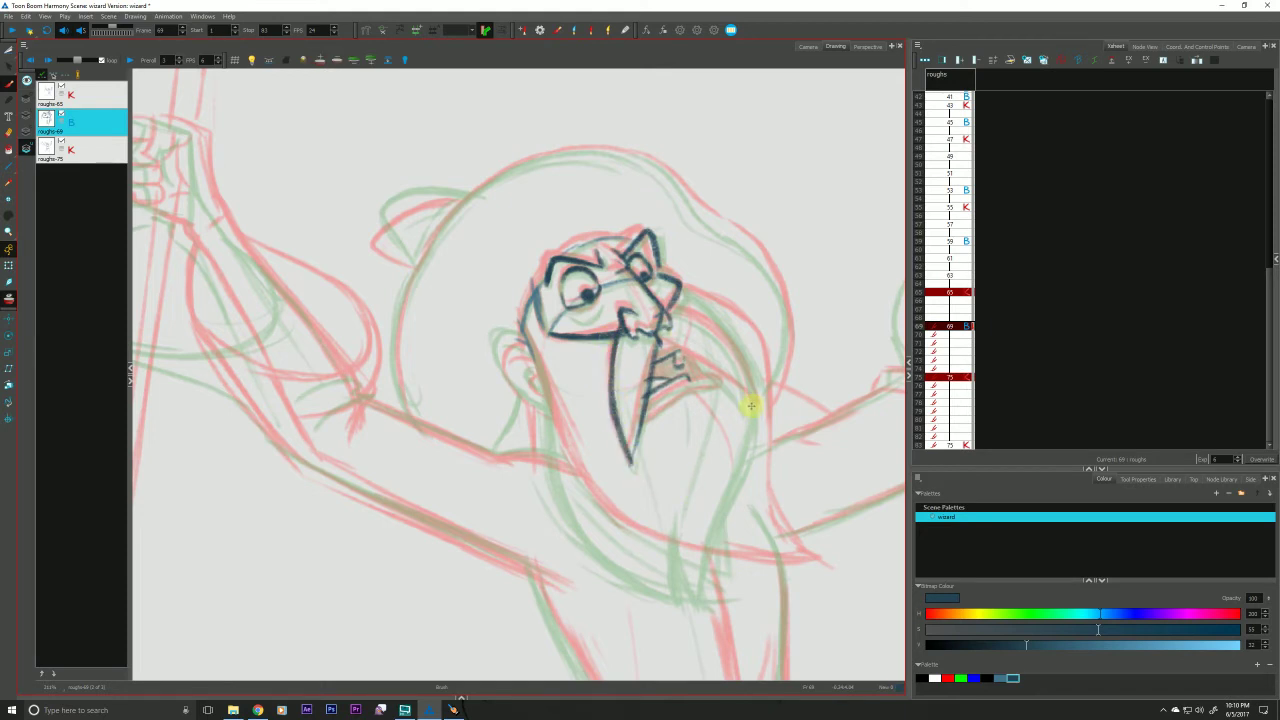
left_click_drag(680, 358, 752, 403)
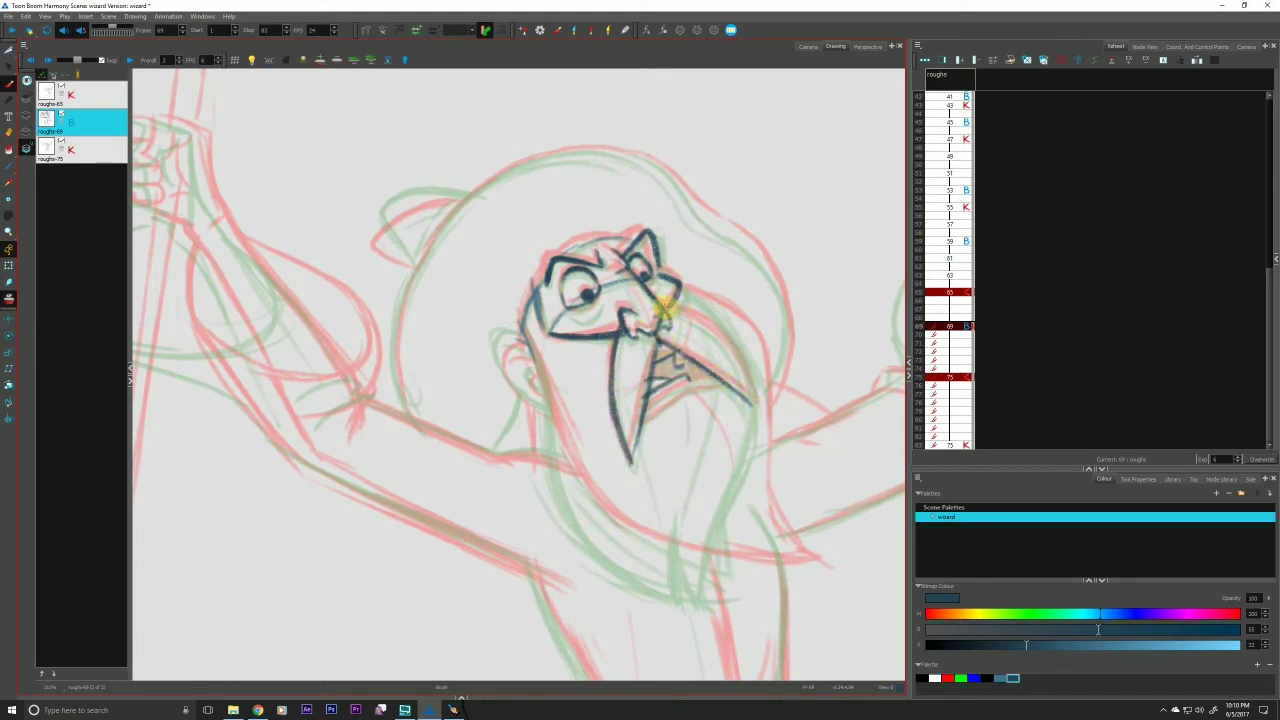
mouse_move(662, 307)
left_mouse_down()
mouse_move(696, 319)
mouse_move(738, 372)
left_mouse_up()
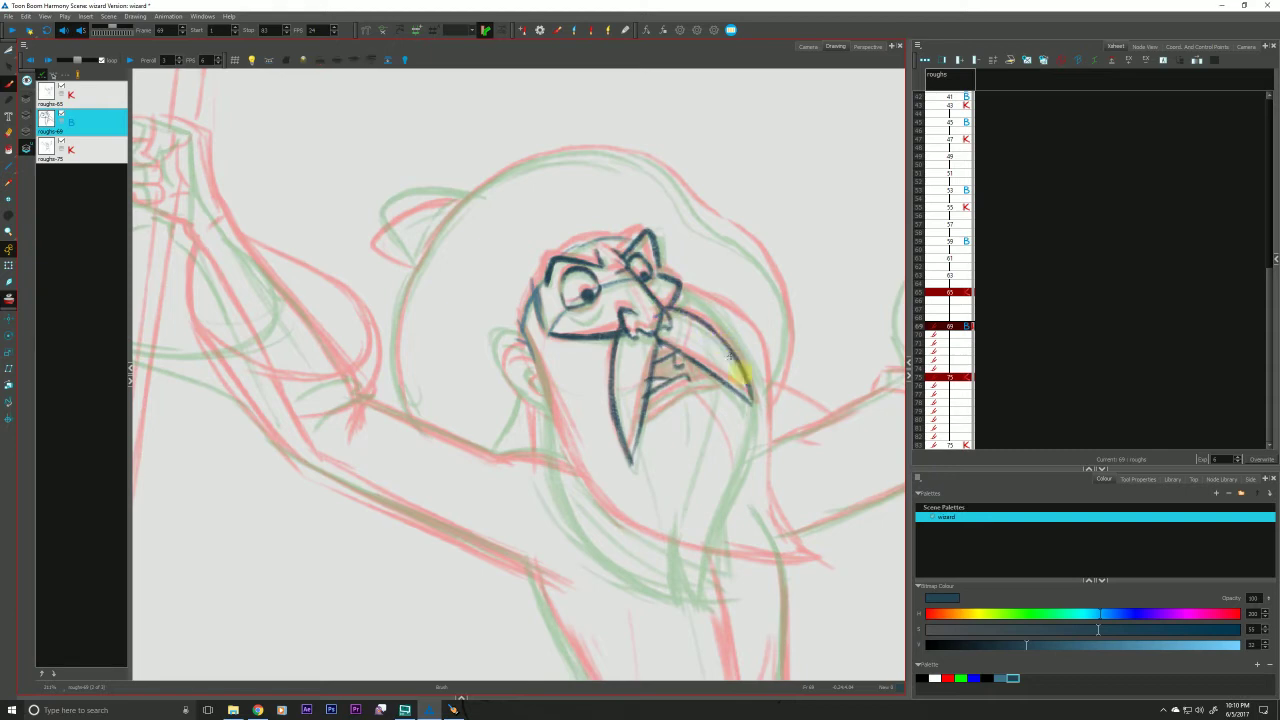
Check the moustache against the neighbouring keys and draw the lower lip and mouth edge on drawing 69.
key("f")
key("g")
key("g")
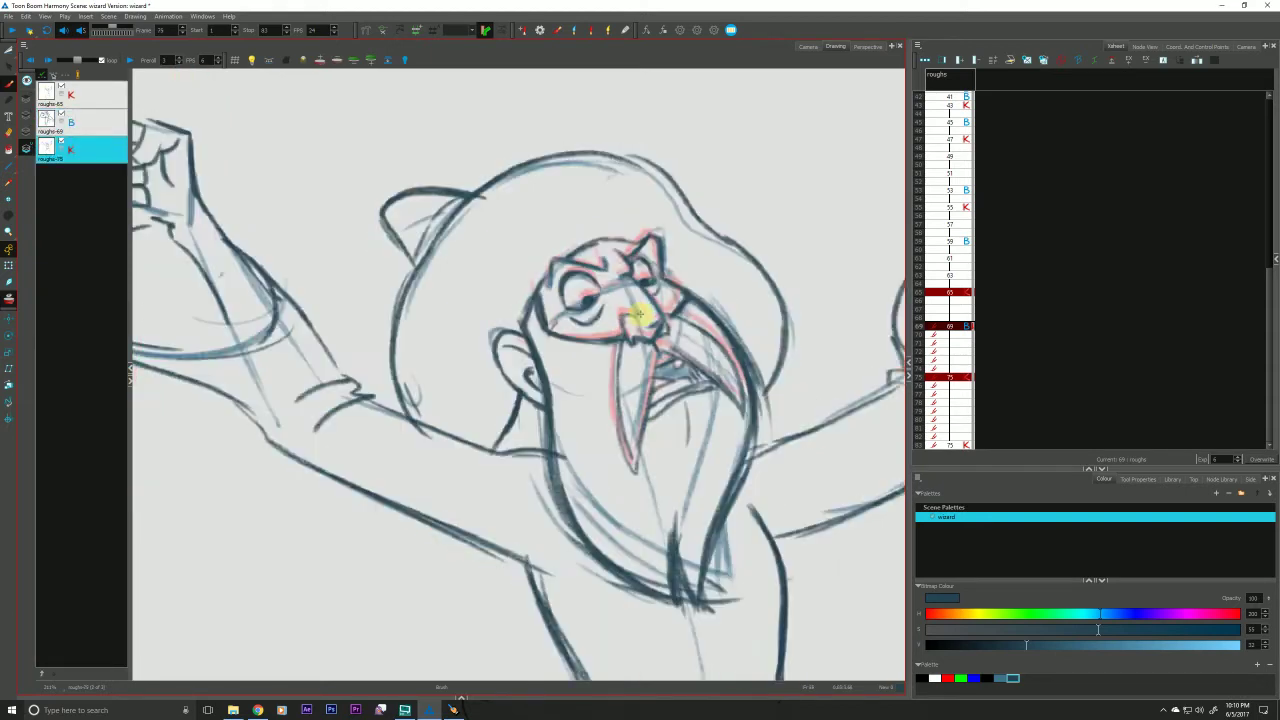
key("f")
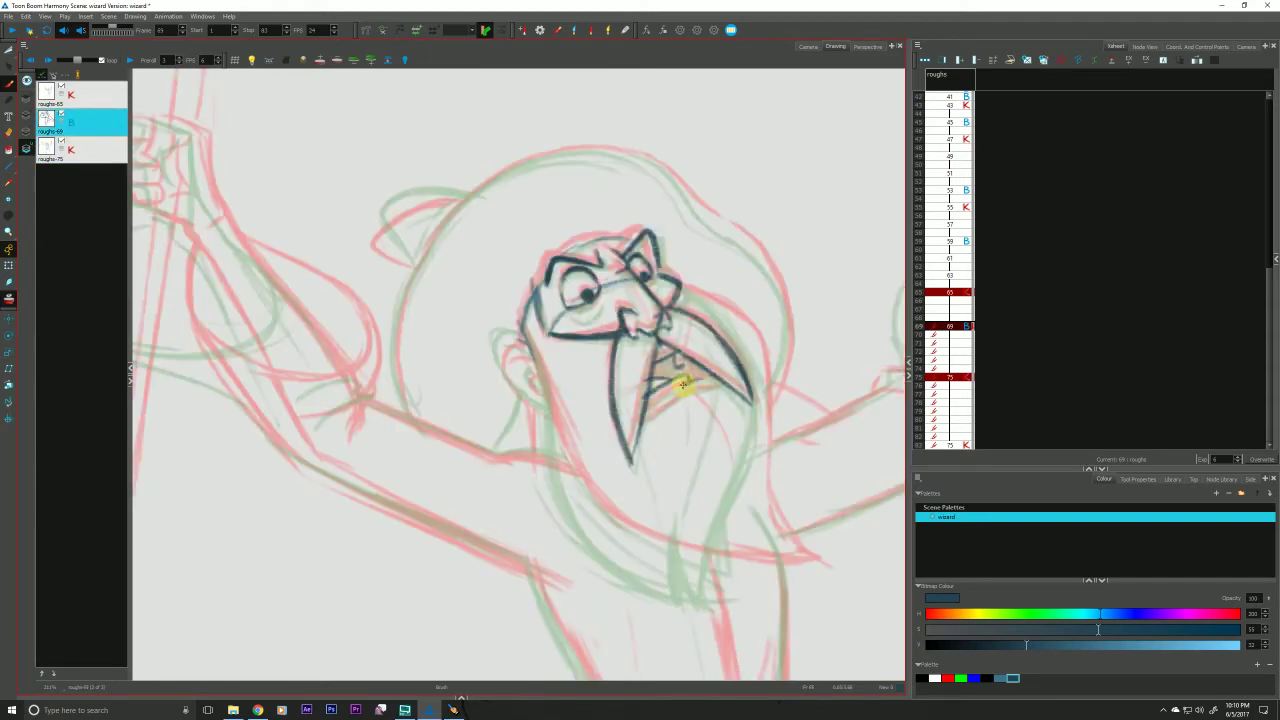
mouse_move(683, 385)
left_mouse_down()
mouse_move(635, 415)
mouse_move(708, 375)
mouse_move(681, 380)
mouse_move(714, 386)
mouse_move(648, 418)
left_mouse_up()
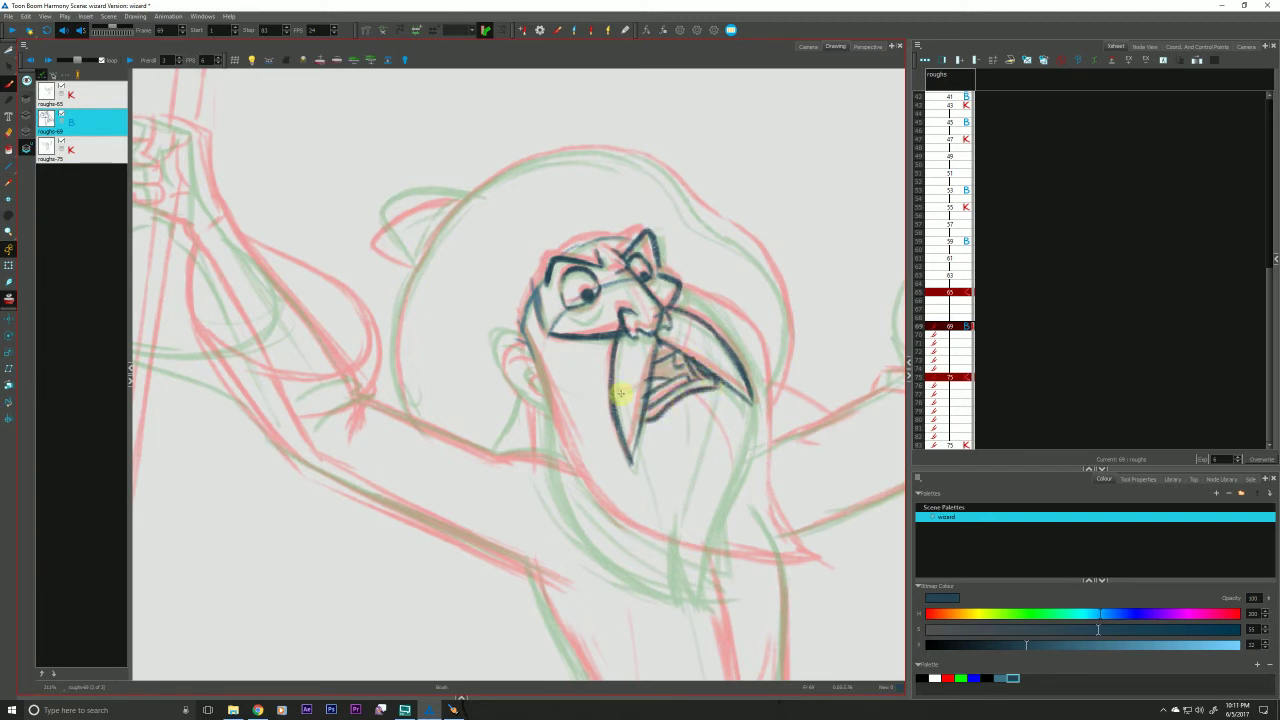
Draw the near ear with its inner fold and the line in front of it on drawing 69.
key("f")
key("g")
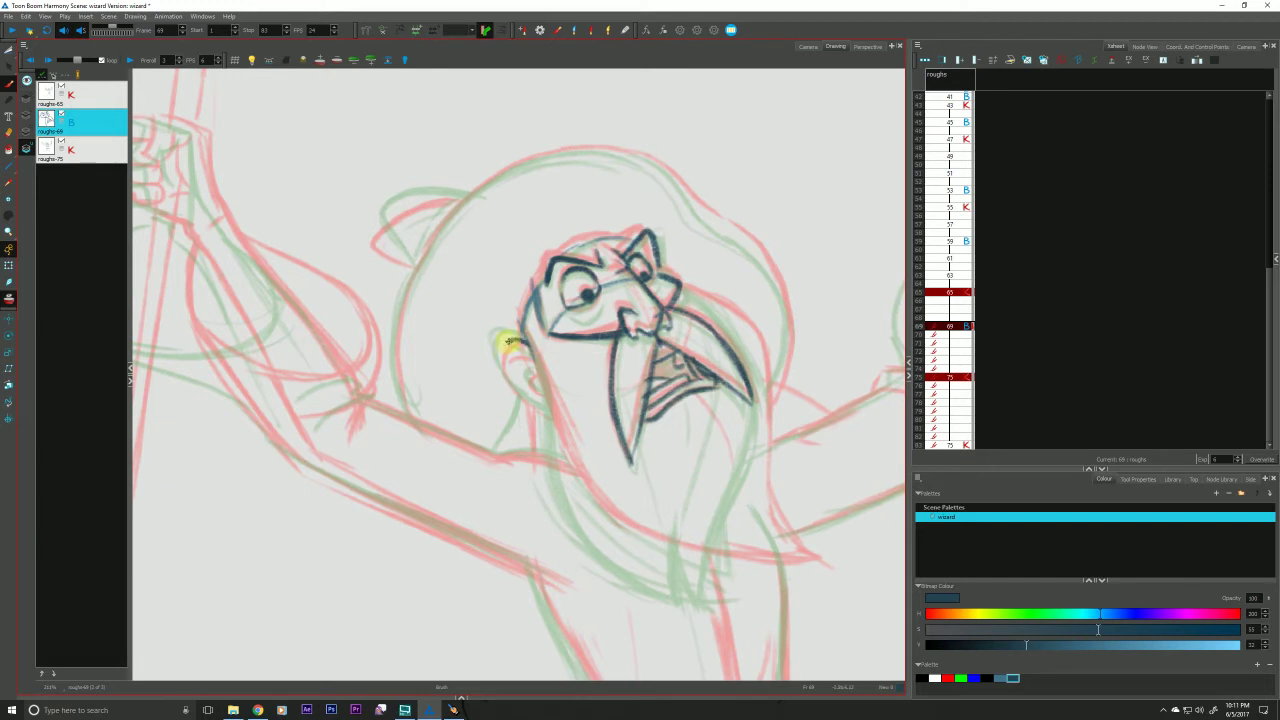
mouse_move(508, 341)
left_mouse_down()
mouse_move(530, 388)
mouse_move(500, 349)
mouse_move(539, 375)
mouse_move(541, 392)
mouse_move(529, 374)
mouse_move(541, 375)
left_mouse_up()
left_click_drag(521, 331, 562, 432)
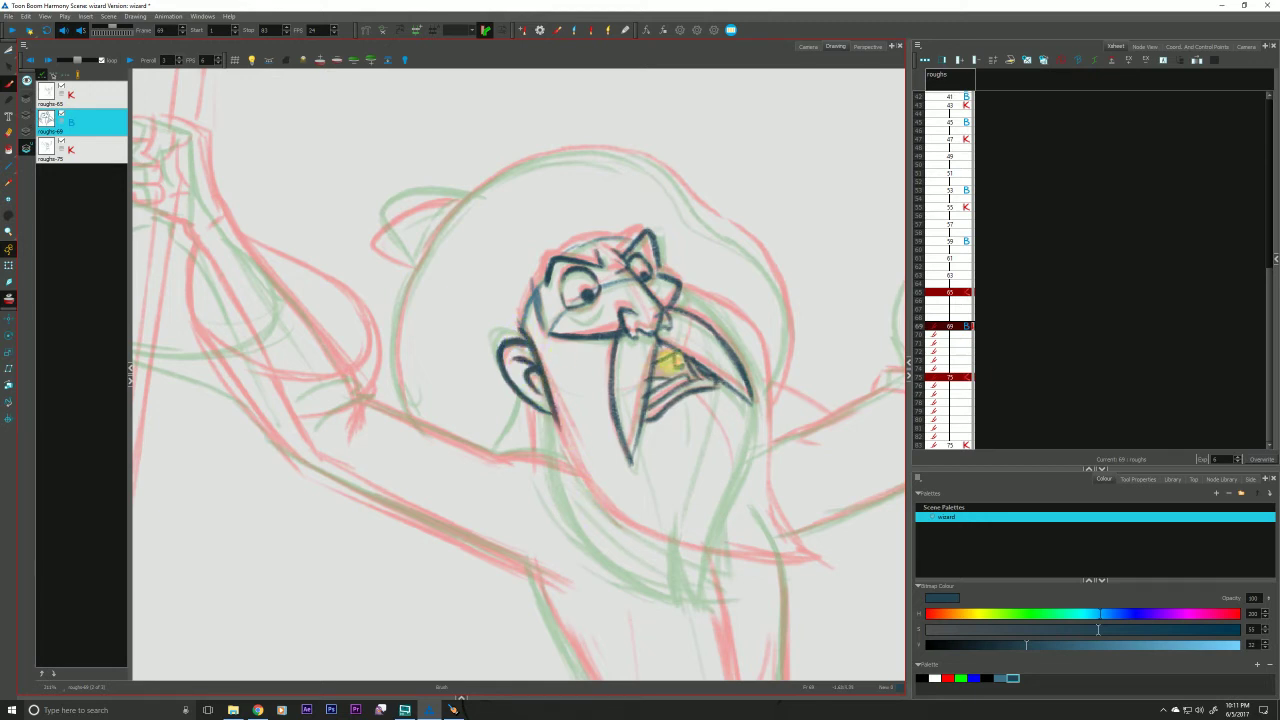
Outline the long beard on drawing 69 from the far cheek to its pointed tip and back up to the ear.
mouse_move(677, 283)
left_mouse_down()
mouse_move(762, 384)
mouse_move(755, 597)
mouse_move(730, 557)
mouse_move(602, 527)
left_mouse_up()
mouse_move(541, 403)
left_mouse_down()
mouse_move(589, 522)
mouse_move(559, 474)
mouse_move(619, 546)
mouse_move(720, 597)
left_mouse_up()
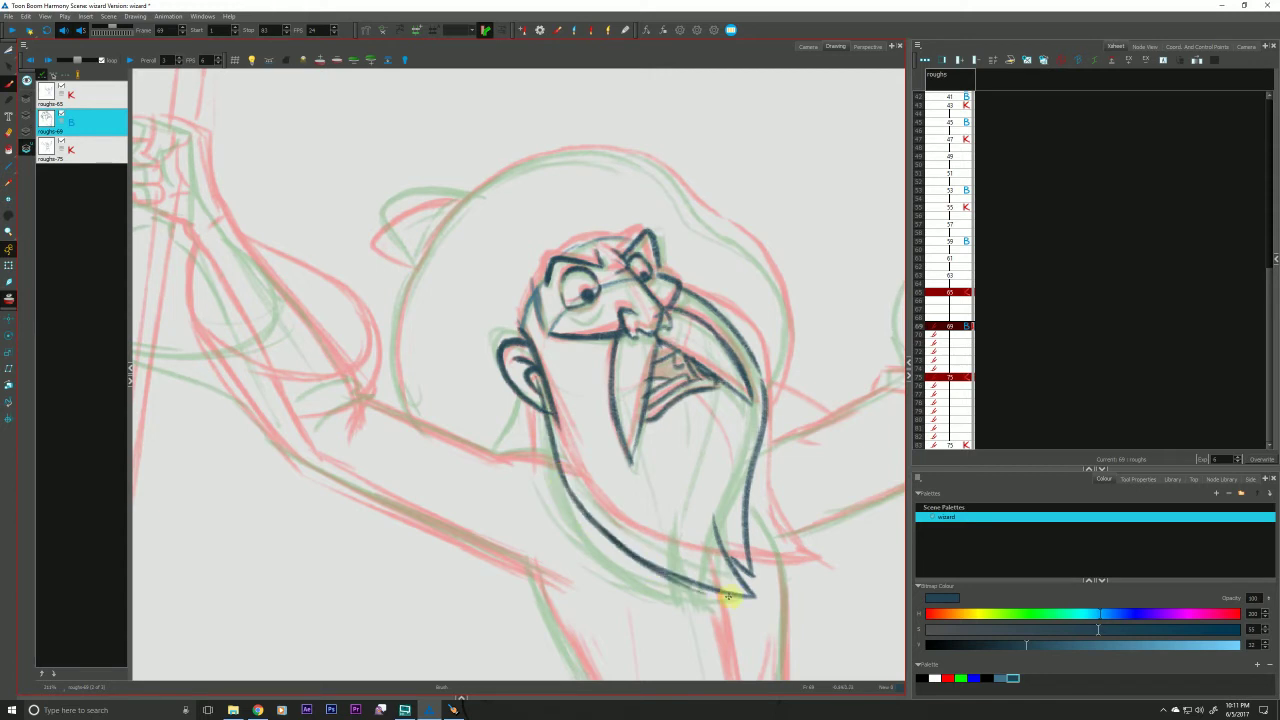
left_click_drag(575, 492, 530, 346)
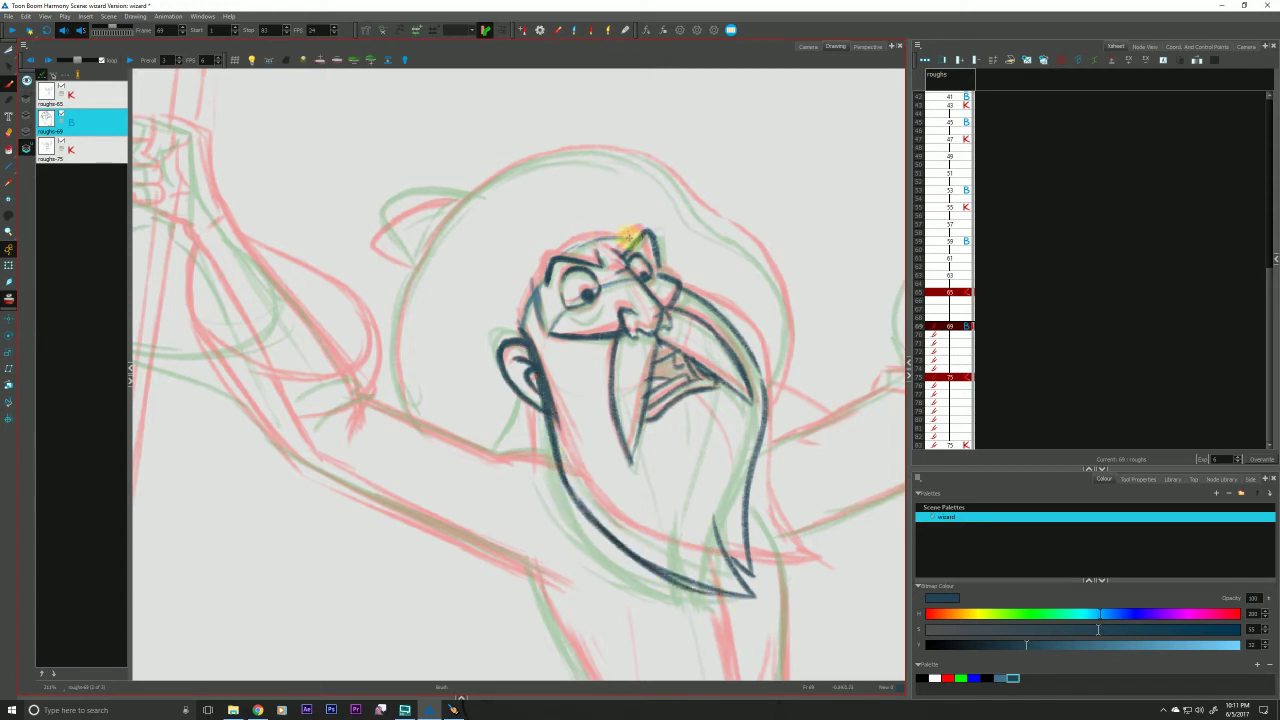
Draw the forehead and hairline contour on drawing 69 from the far brow down to the near ear.
mouse_move(600, 234)
left_mouse_down()
mouse_move(550, 265)
mouse_move(521, 334)
left_mouse_up()
left_click_drag(539, 285, 548, 330)
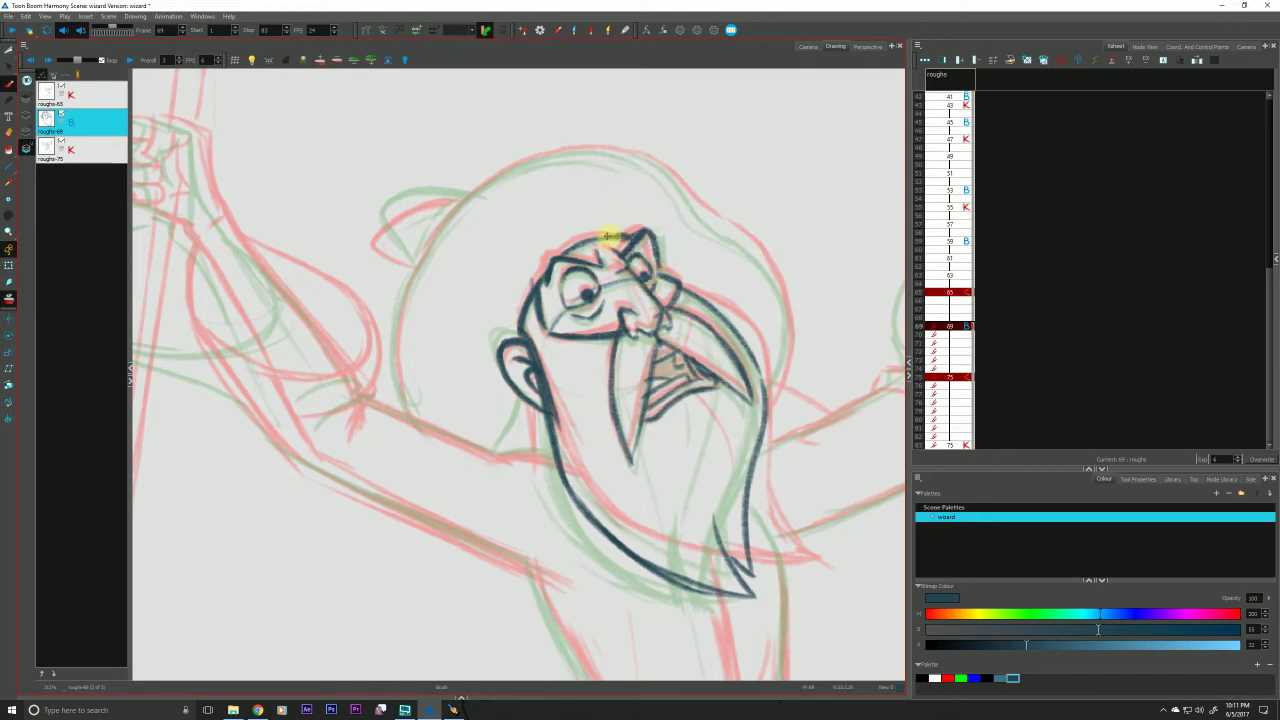
left_click_drag(618, 232, 550, 262)
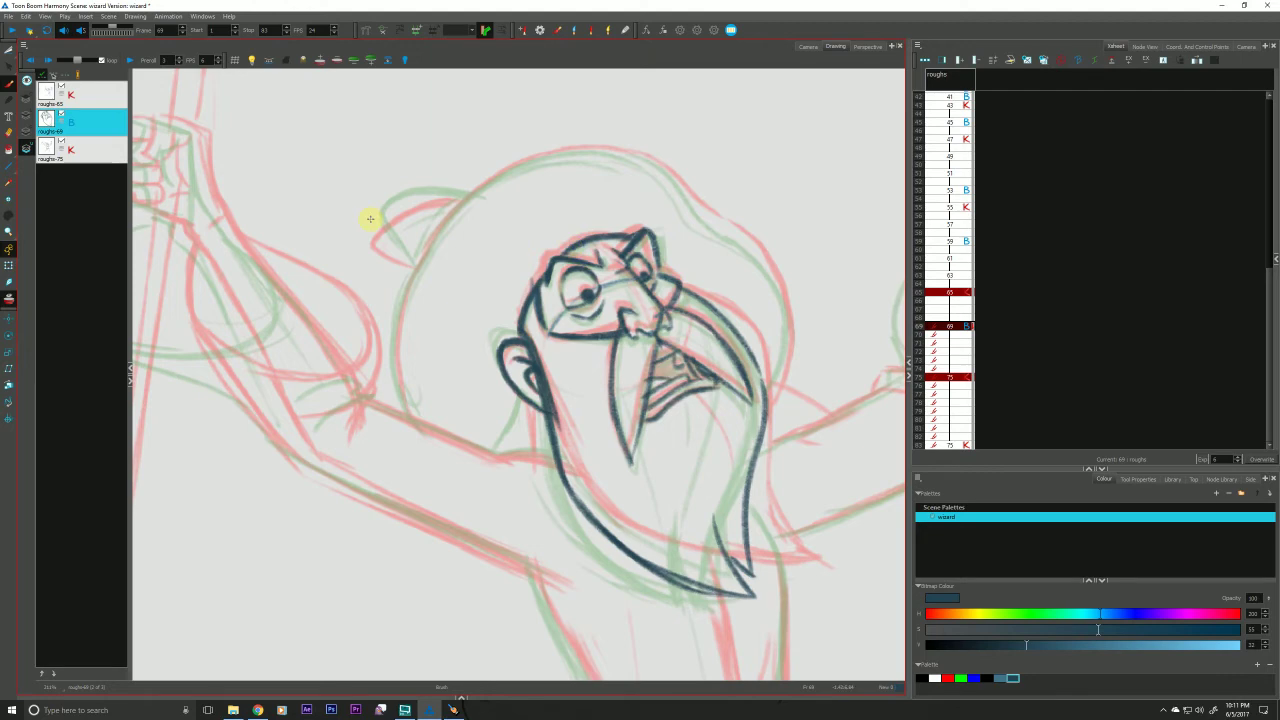
Turn off Shift and Trace and flip through drawings 65, 69 and 75 to check the head's movement.
left_click(42, 75)
key("g")
key("g")
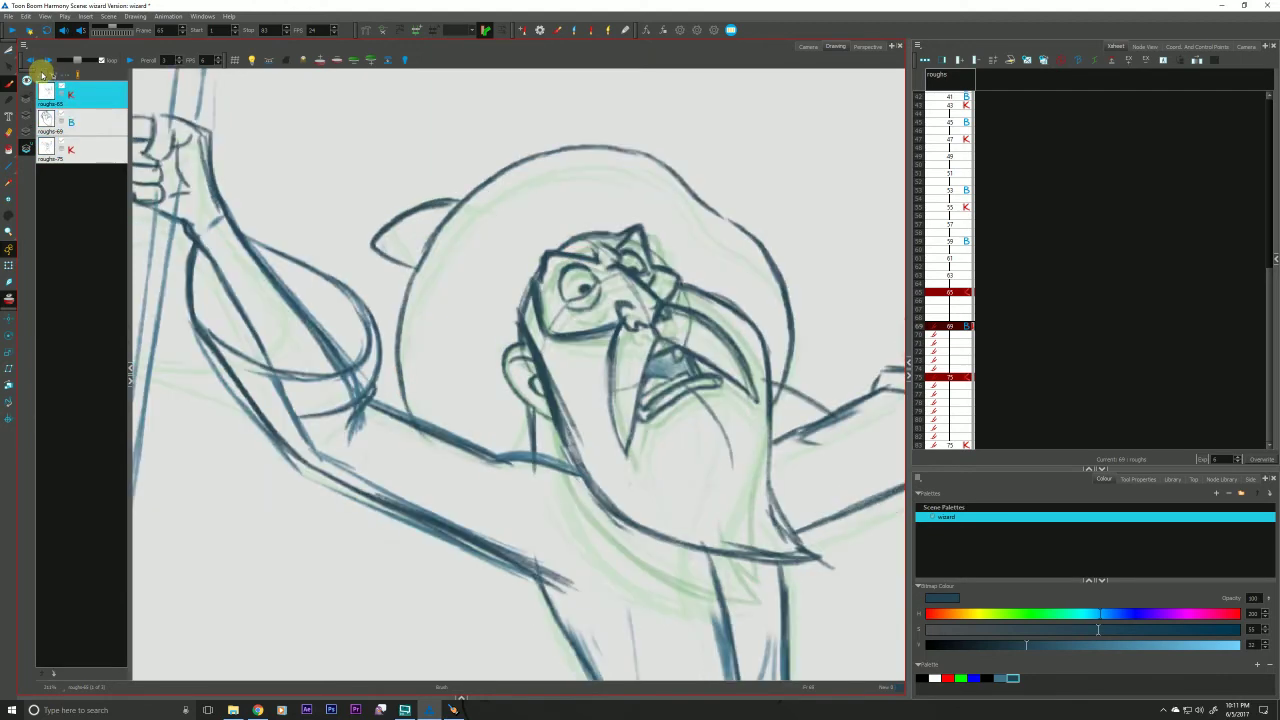
left_click(42, 75)
left_click(42, 75)
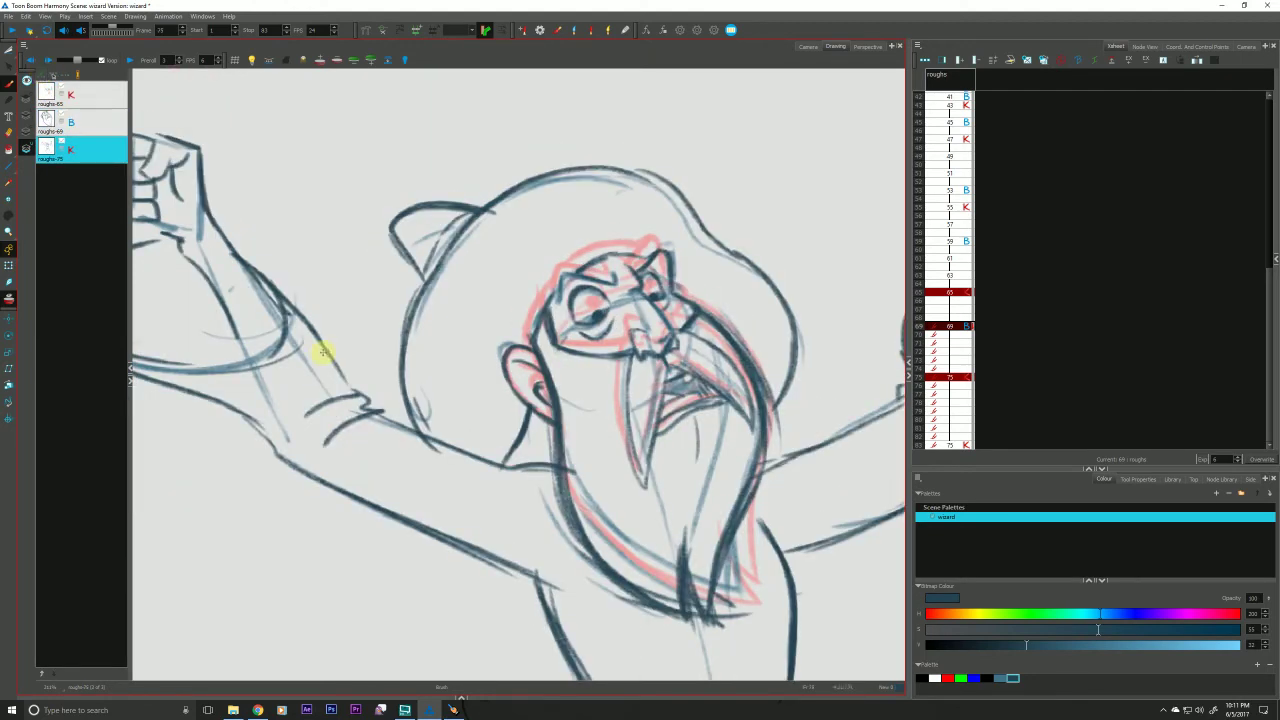
key("f")
key("f")
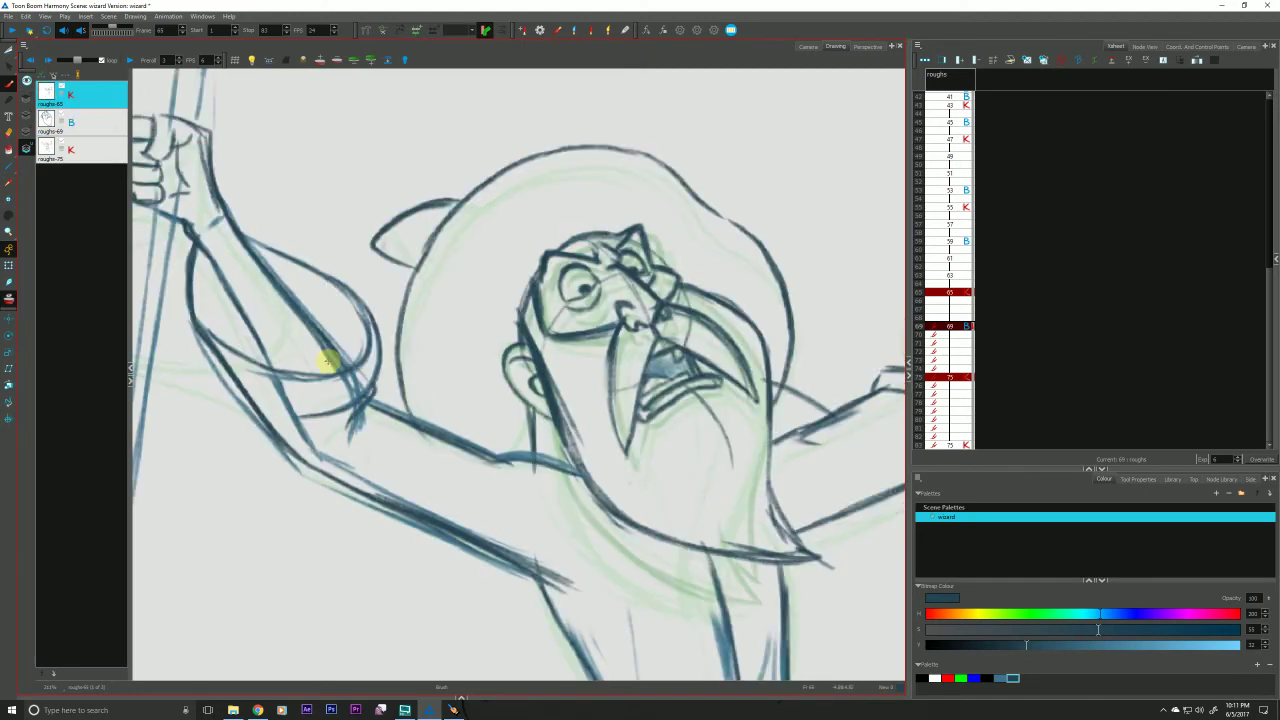
key("g")
key("g")
key("f")
key("f")
key("f")
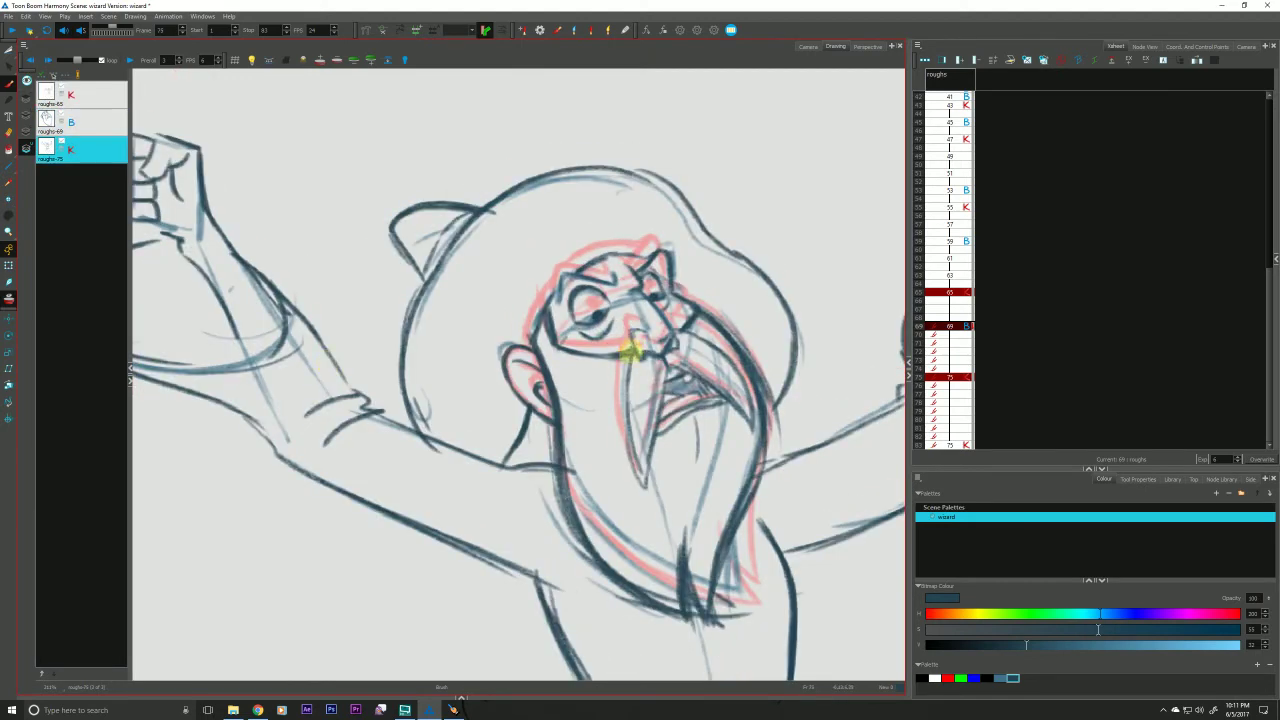
Darken the moustache and beard lines on key 75, flipping to the other drawings for comparison.
left_click_drag(628, 460, 639, 473)
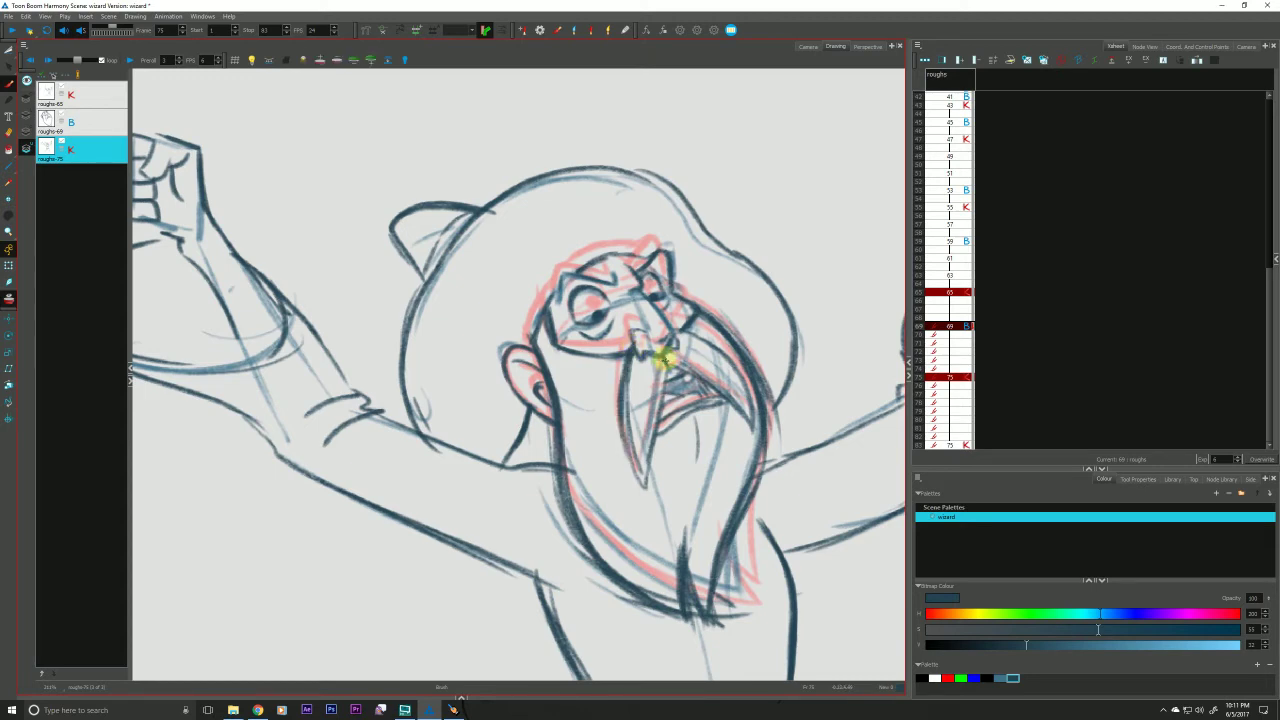
left_click_drag(665, 365, 642, 471)
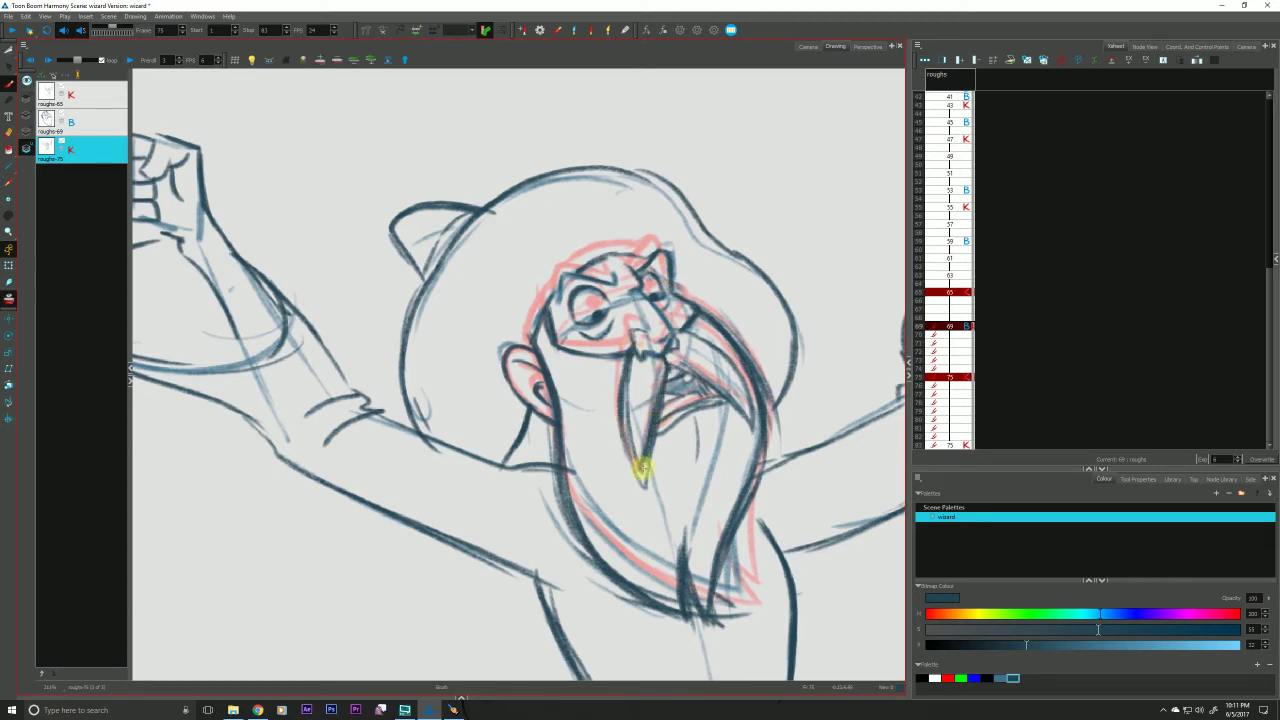
key("f")
key("g")
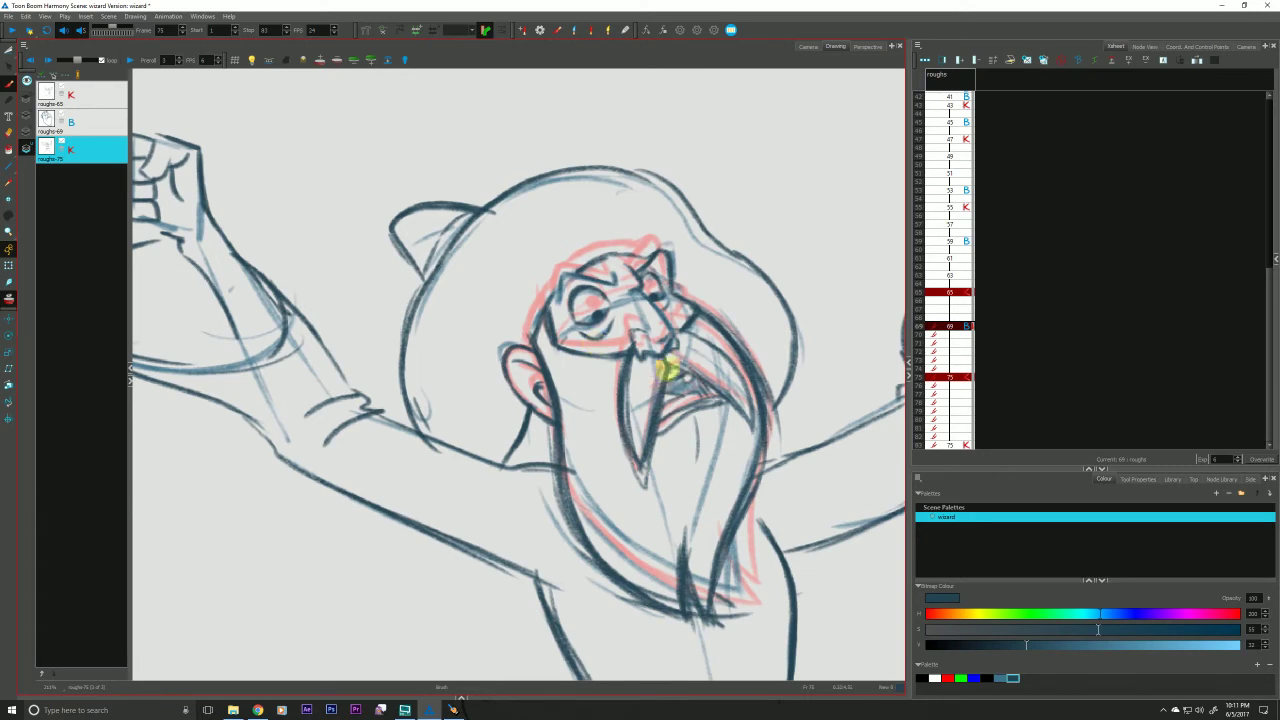
key("f")
key("f")
key("g")
key("g")
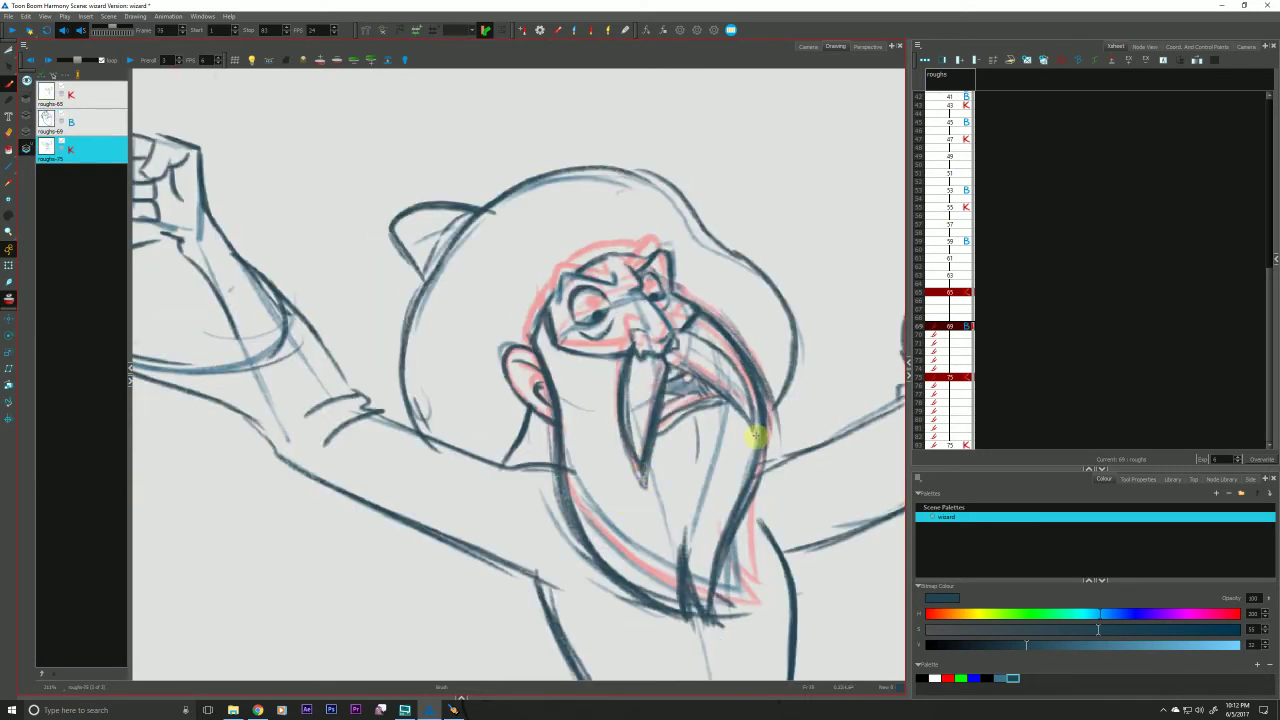
key("f")
key("g")
Strengthen the near eyebrow on drawing 69 and flip through the neighbouring keys to check the face.
key("f")
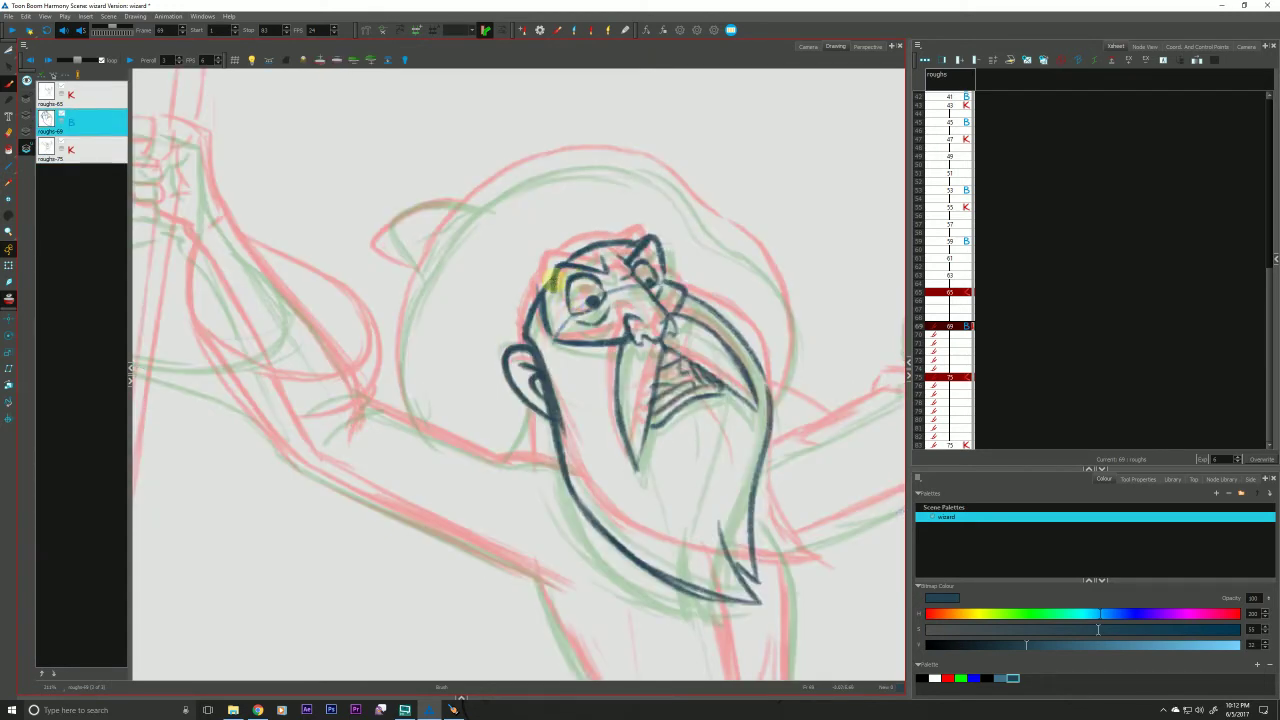
mouse_move(551, 287)
left_mouse_down()
mouse_move(559, 264)
mouse_move(606, 271)
left_mouse_up()
key("f")
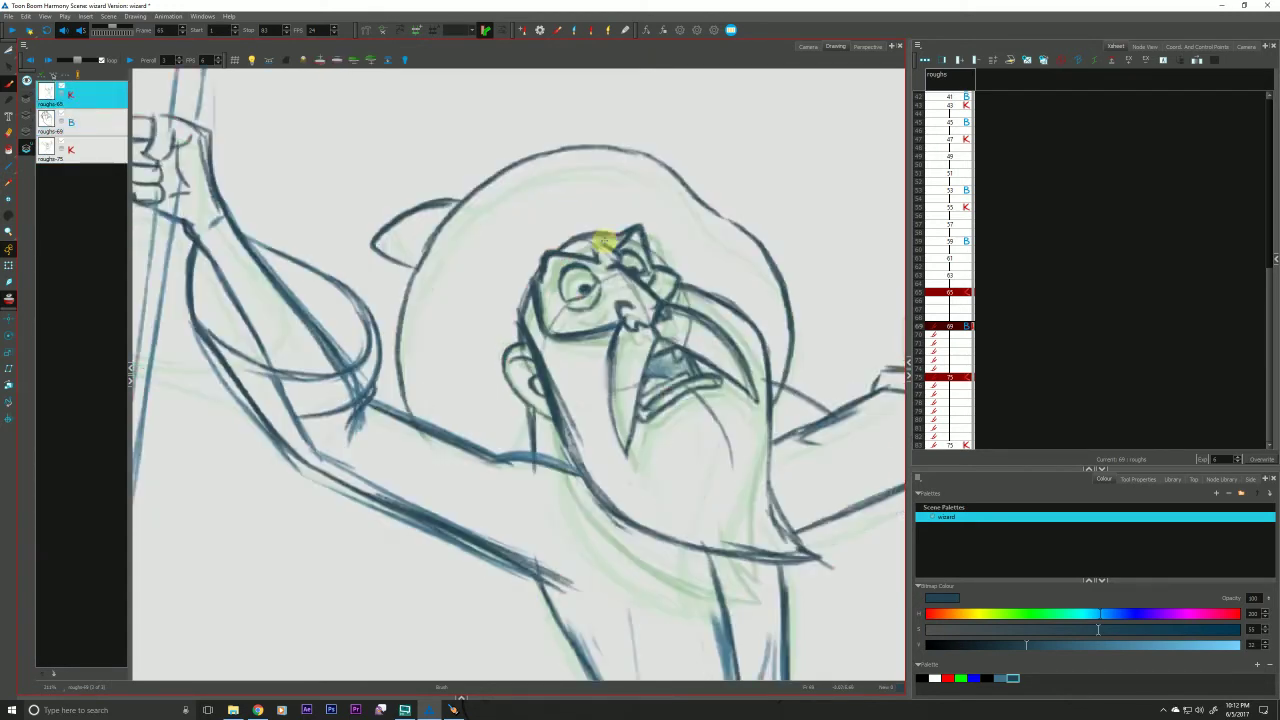
key("g")
key("g")
key("f")
key("f")
key("g")
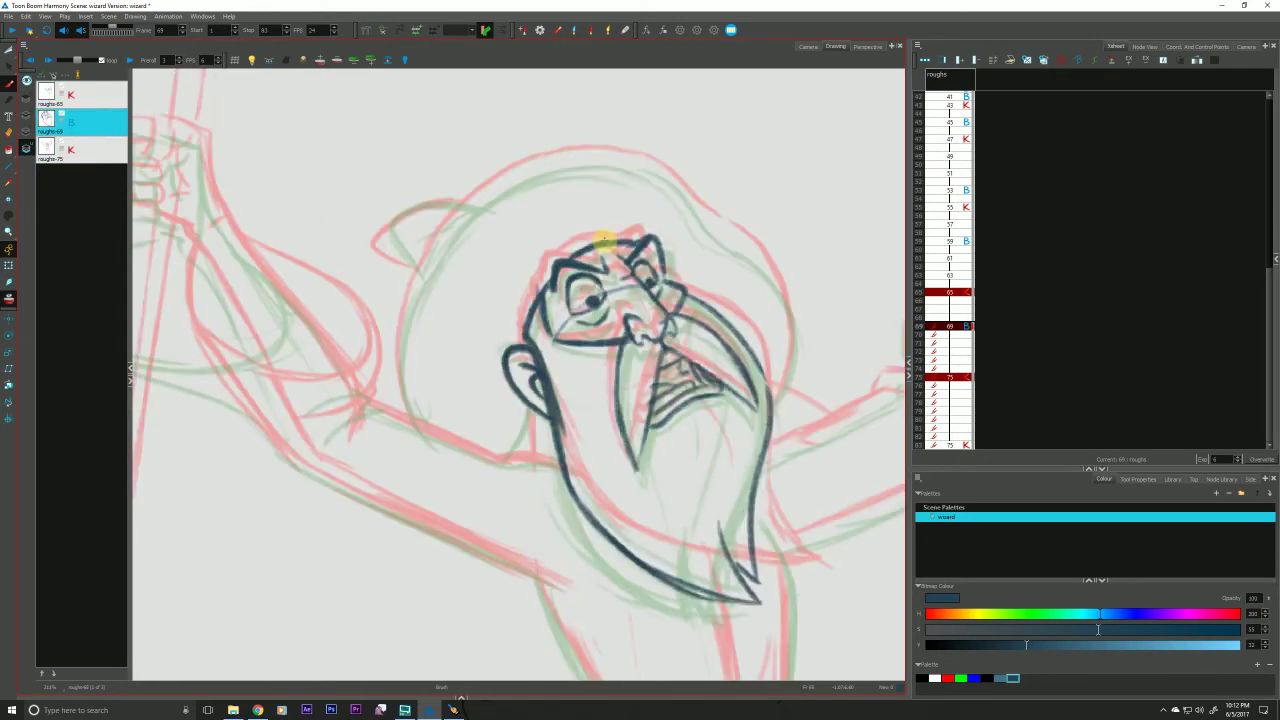
Flip repeatedly between drawing 69 and key 75 to check how the wizard's head moves.
key("g")
mouse_move(339, 509)
left_mouse_down()
mouse_move(351, 540)
mouse_move(286, 515)
left_mouse_up()
mouse_move(296, 588)
left_mouse_down()
mouse_move(314, 586)
mouse_move(357, 532)
left_mouse_up()
key("f")
key("g")
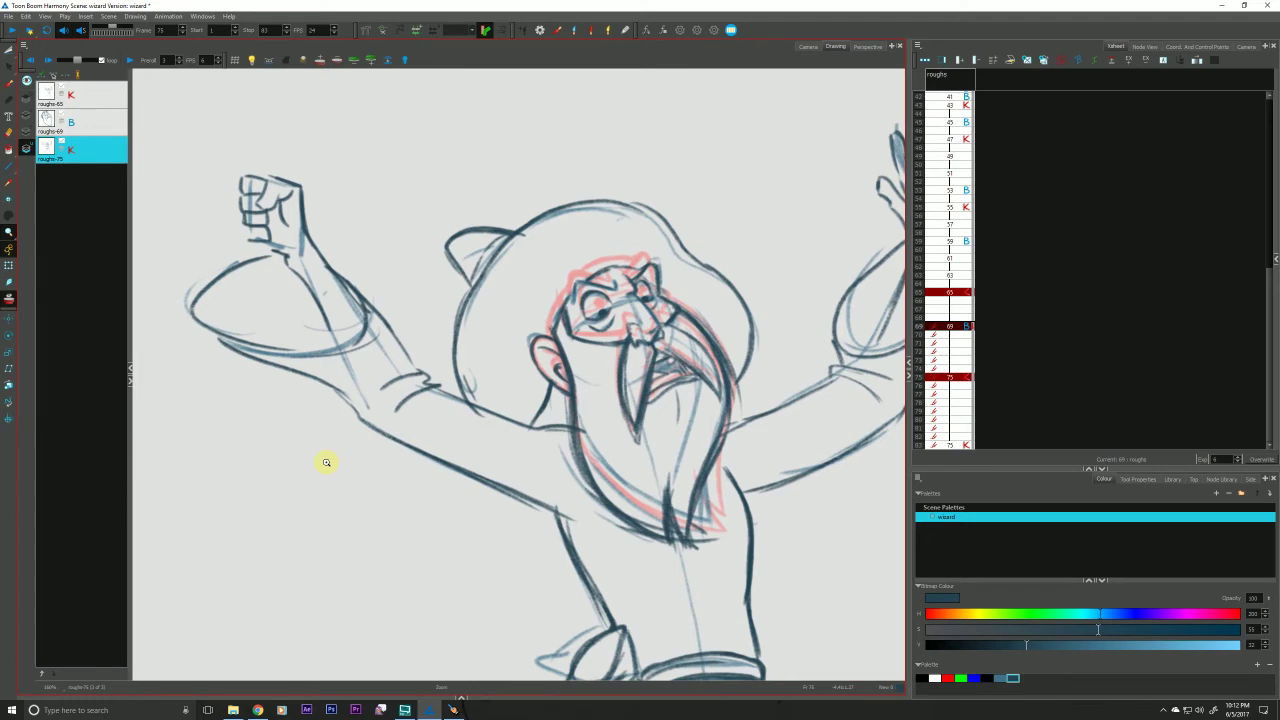
key("f")
key("g")
key("f")
key("g")
key("f")
key("g")
key("f")
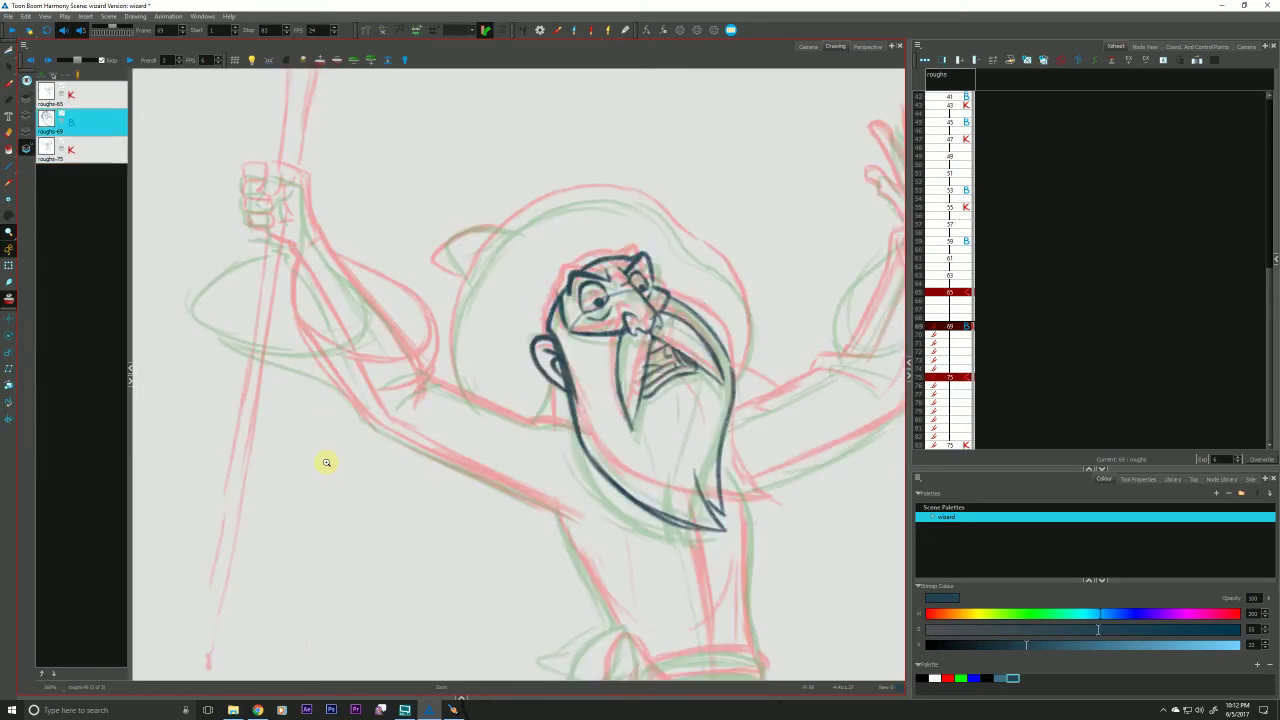
key("g")
key("f")
Save the wizard scene.
mouse_move(440, 537)
left_mouse_down()
mouse_move(346, 517)
mouse_move(387, 583)
mouse_move(379, 566)
mouse_move(448, 497)
mouse_move(453, 436)
left_mouse_up()
key("ctrl+s")
left_click_drag(431, 483, 600, 498)
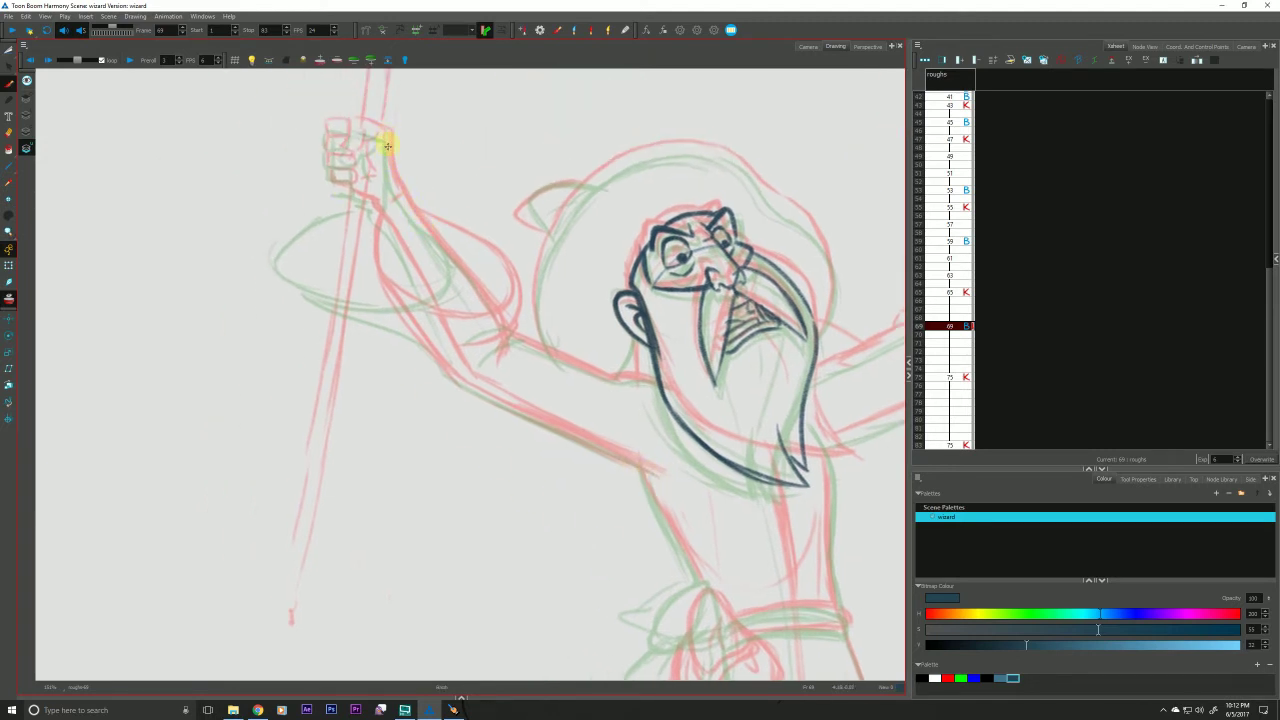
Draw the staff-side wrist and outer forearm line on drawing 69 and rough in the sleeve's elliptical opening.
left_click_drag(387, 140, 391, 177)
left_click_drag(397, 192, 458, 266)
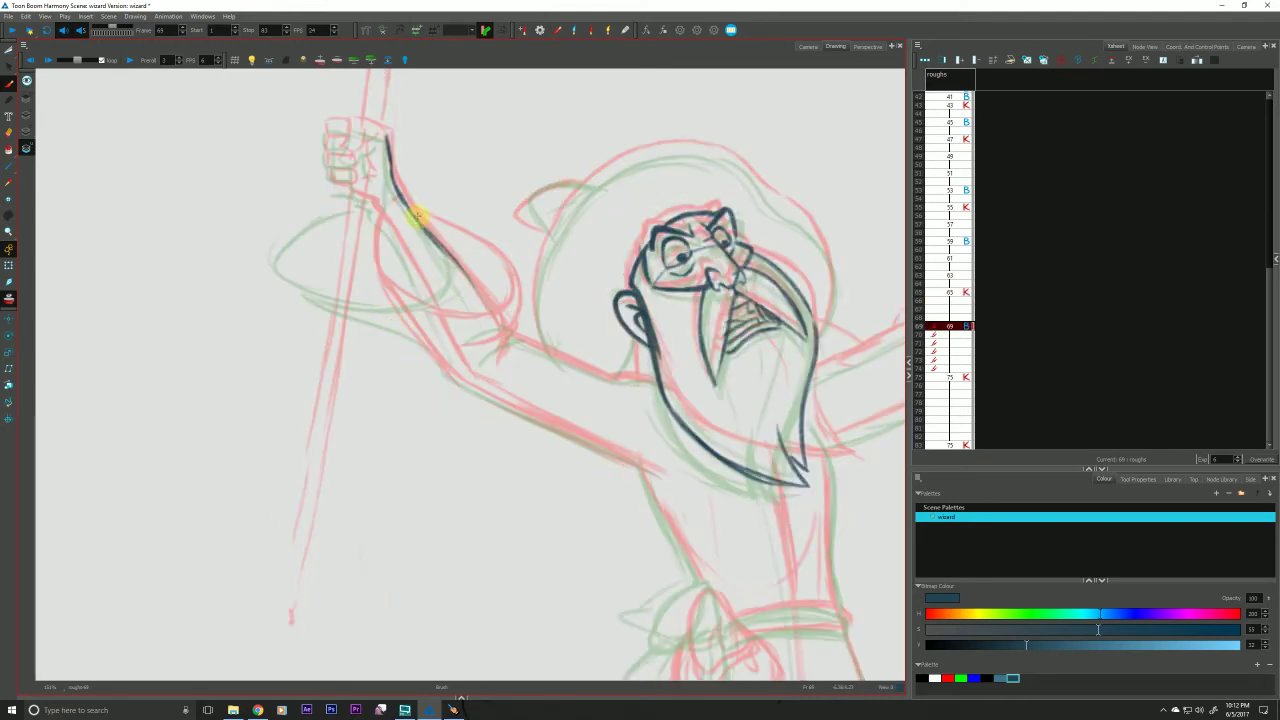
mouse_move(422, 219)
left_mouse_down()
mouse_move(497, 284)
mouse_move(413, 299)
mouse_move(475, 311)
mouse_move(436, 320)
mouse_move(384, 307)
mouse_move(348, 277)
mouse_move(355, 243)
left_mouse_up()
key("f")
key("g")
key("g")
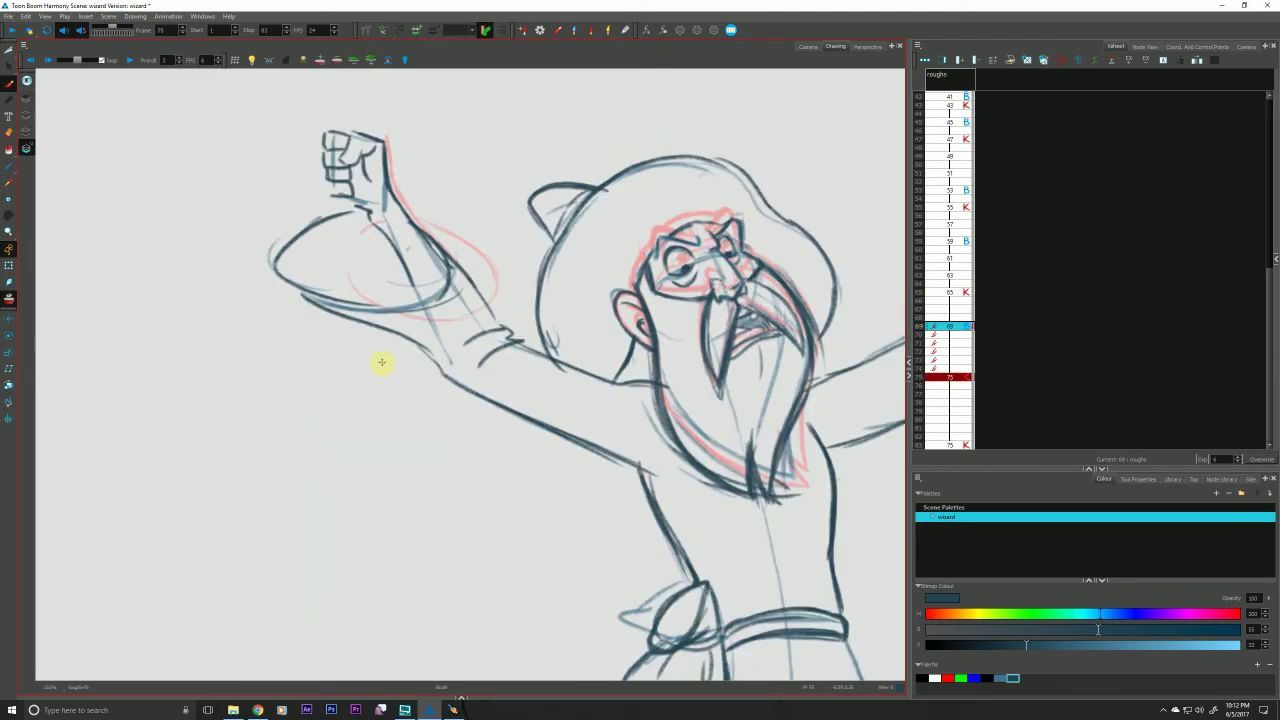
key("f")
Extend the forearm line toward the elbow on drawing 69 and flip through the neighbouring drawings to compare the arm.
left_click_drag(451, 265, 488, 300)
key("f")
key("f")
key("f")
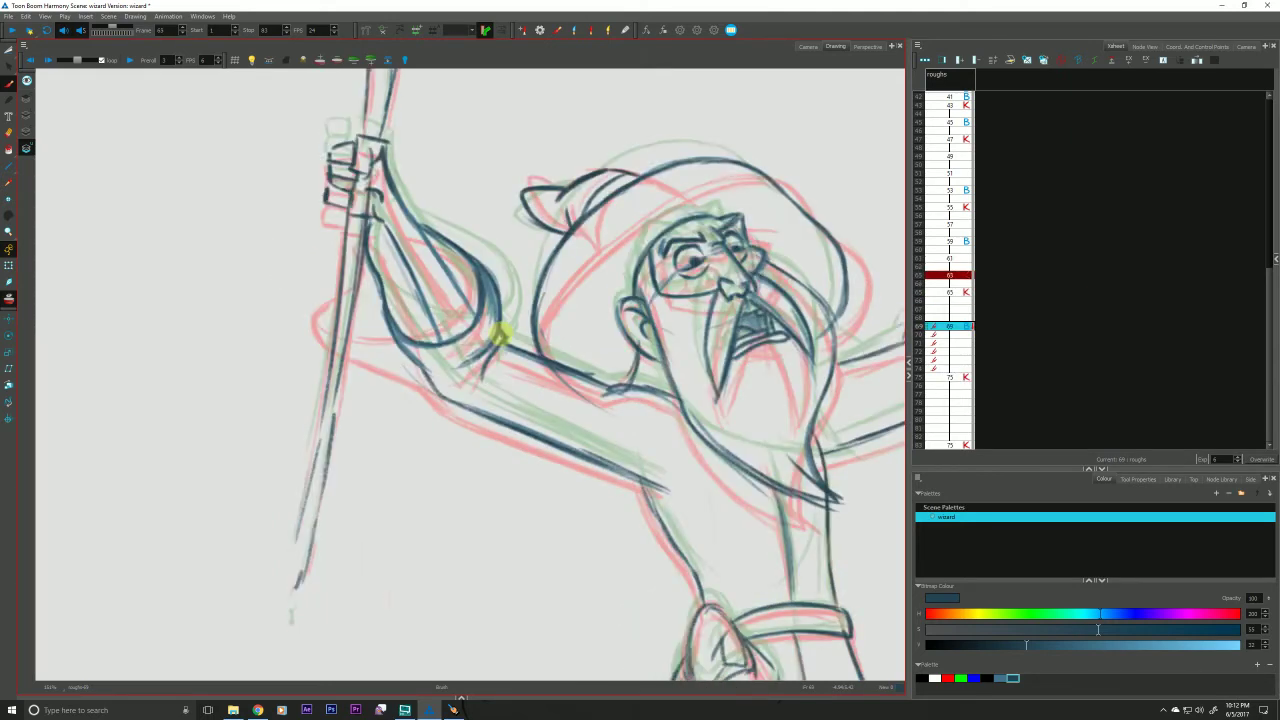
key("g")
key("g")
key("g")
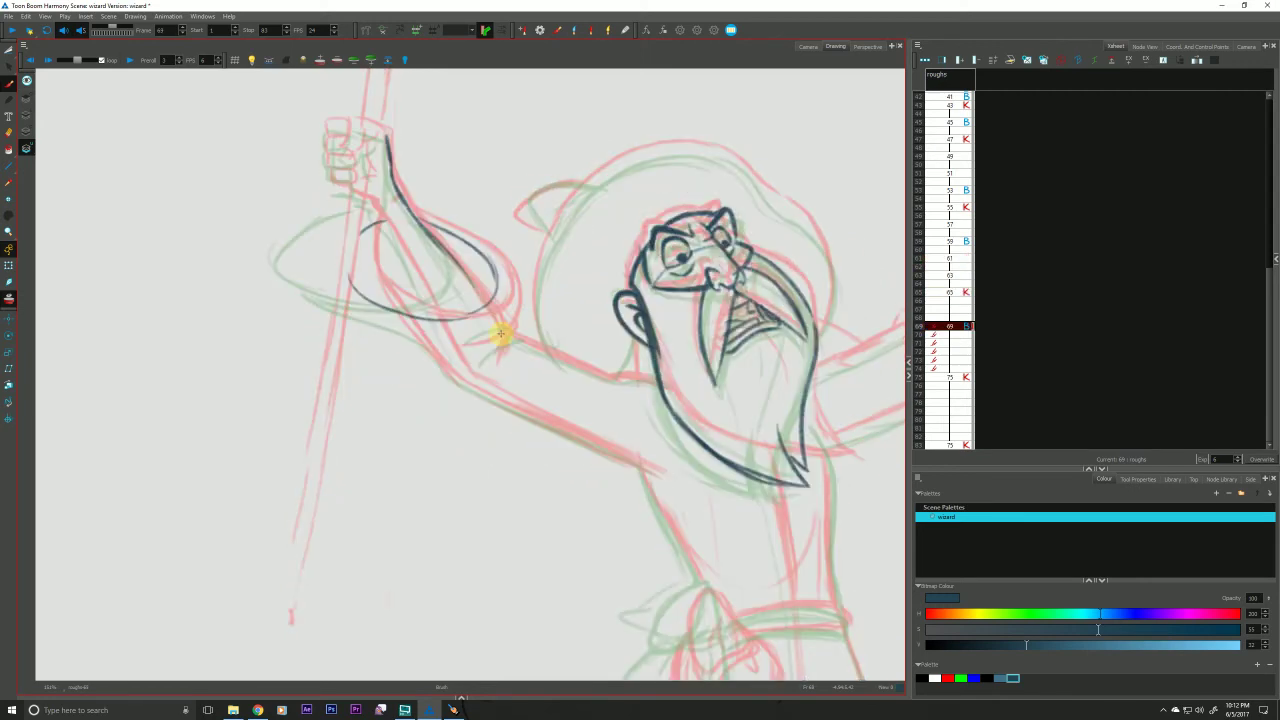
Darken the sleeve opening on drawing 69, add its draped upper edge and sketch the elbow fold.
mouse_move(500, 333)
left_mouse_down()
mouse_move(460, 246)
mouse_move(474, 318)
mouse_move(501, 302)
mouse_move(427, 319)
mouse_move(377, 295)
mouse_move(446, 318)
mouse_move(489, 306)
mouse_move(464, 221)
mouse_move(411, 211)
mouse_move(445, 223)
mouse_move(421, 218)
mouse_move(445, 287)
mouse_move(396, 304)
mouse_move(353, 280)
mouse_move(356, 243)
mouse_move(478, 222)
mouse_move(496, 251)
mouse_move(414, 297)
mouse_move(374, 297)
mouse_move(378, 220)
left_mouse_up()
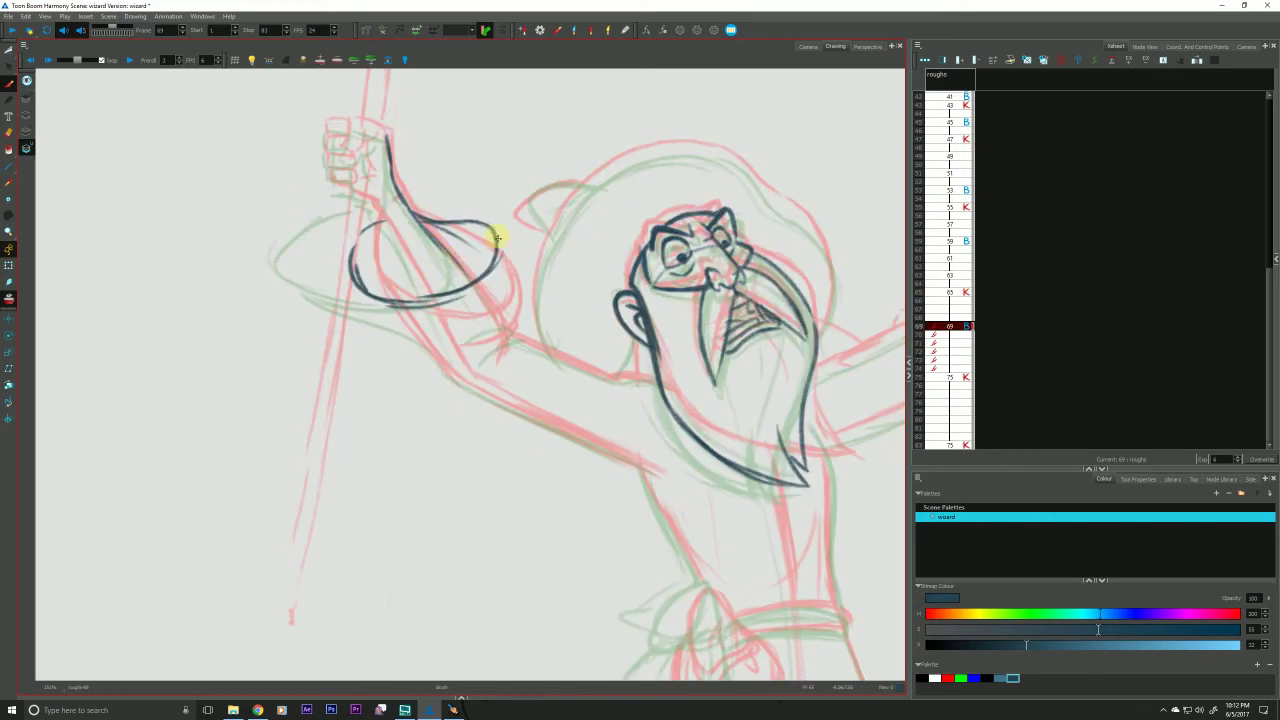
mouse_move(490, 225)
left_mouse_down()
mouse_move(495, 308)
mouse_move(503, 251)
left_mouse_up()
left_click_drag(518, 336, 481, 363)
key("f")
key("g")
key("g")
key("f")
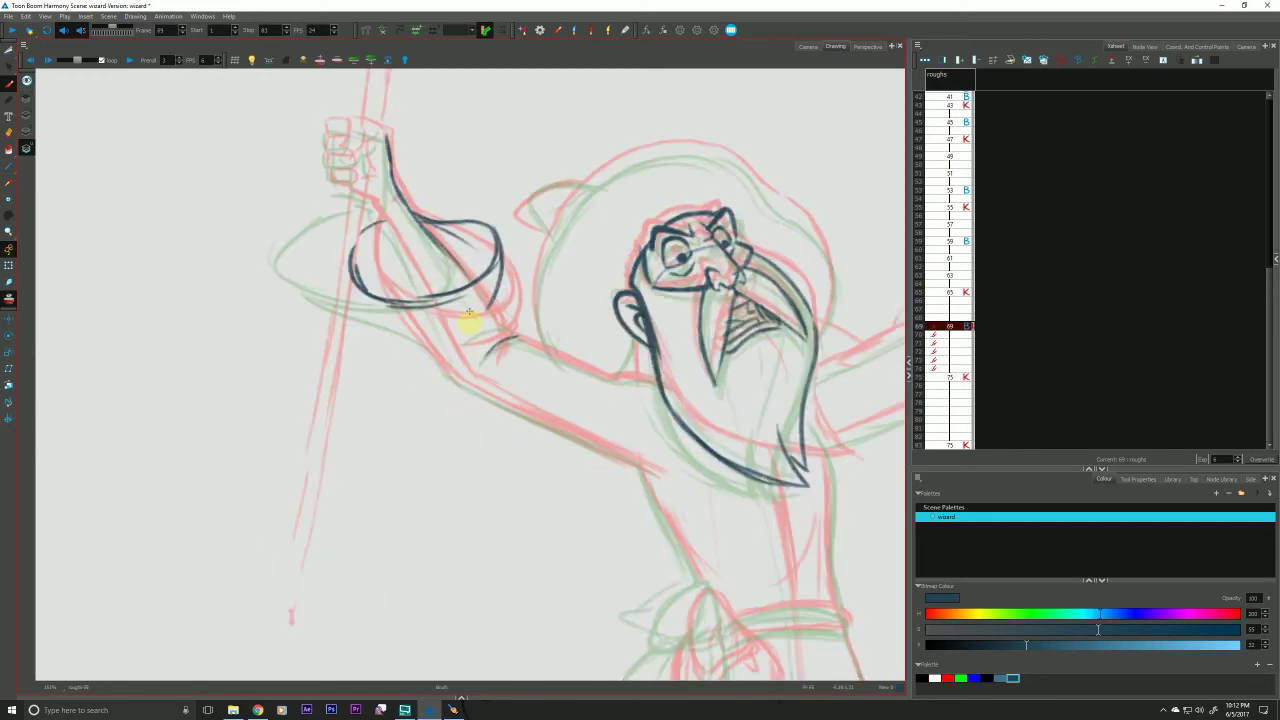
Connect the forearm line to the elbow crease on drawing 69, comparing it with key 75.
key("g")
key("f")
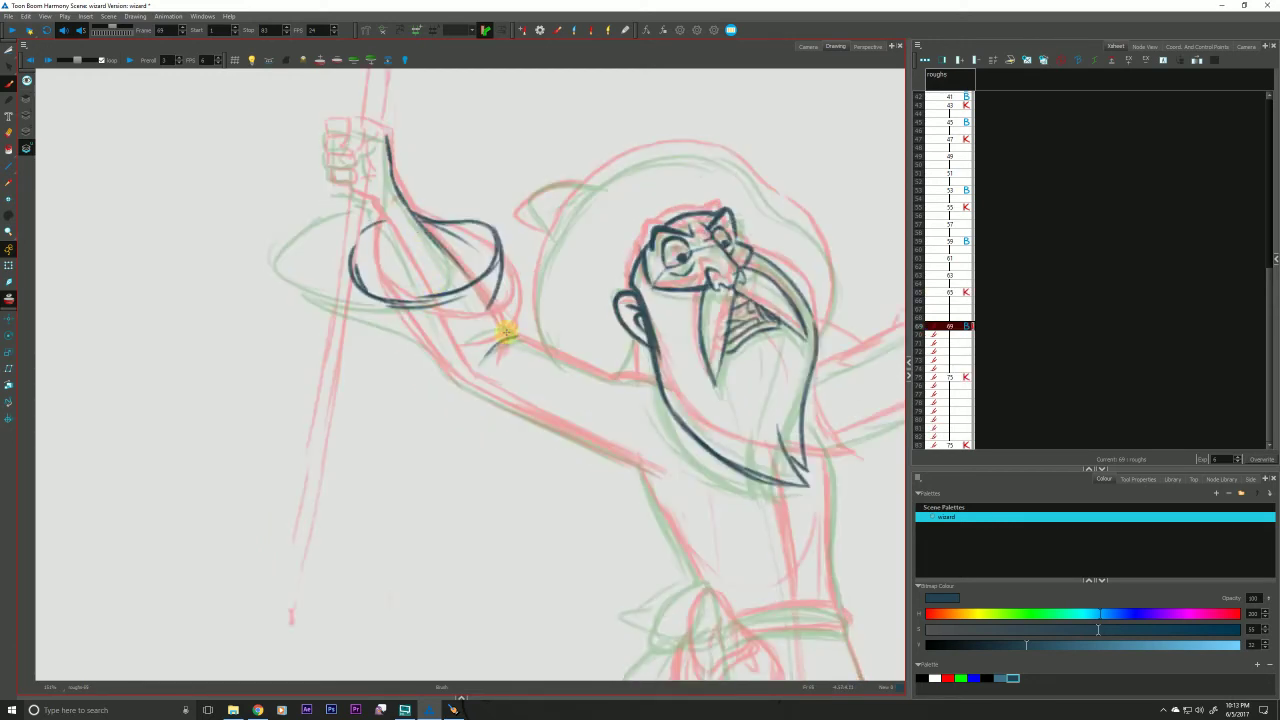
key("g")
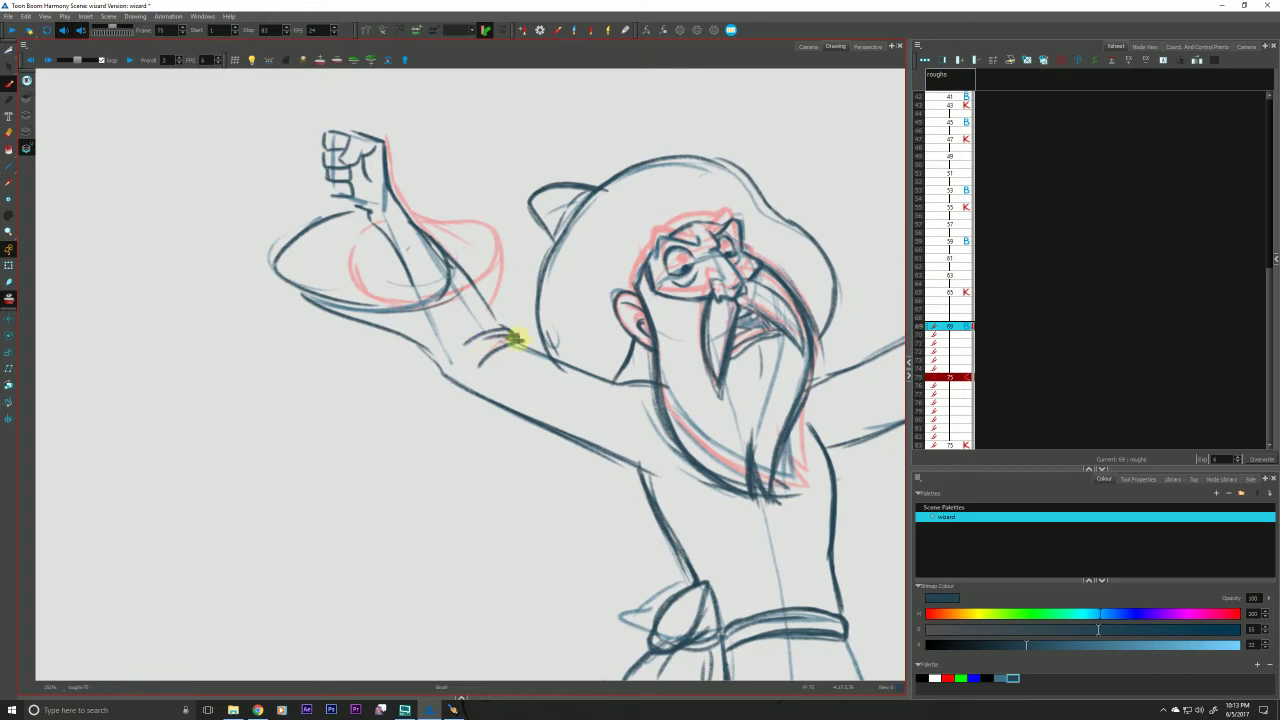
key("f")
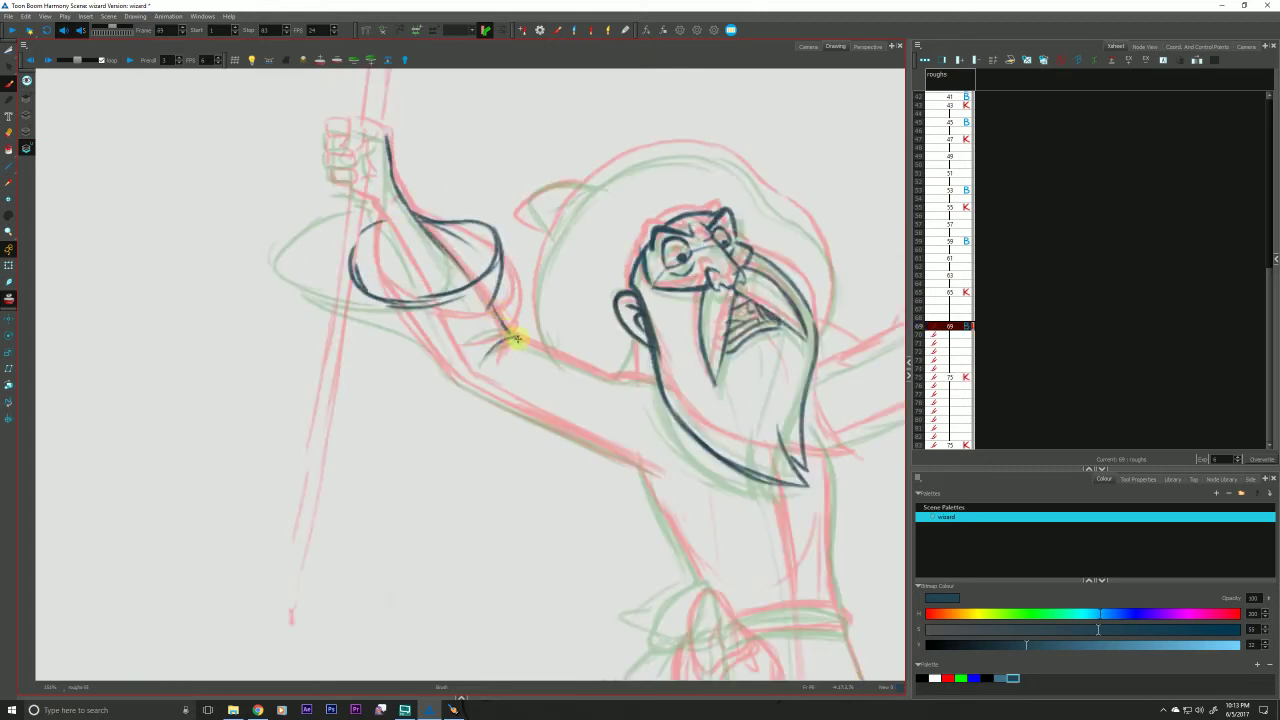
Redraw the elbow corner, upper-arm edge and forearm line of the fist arm on key 75.
key("g")
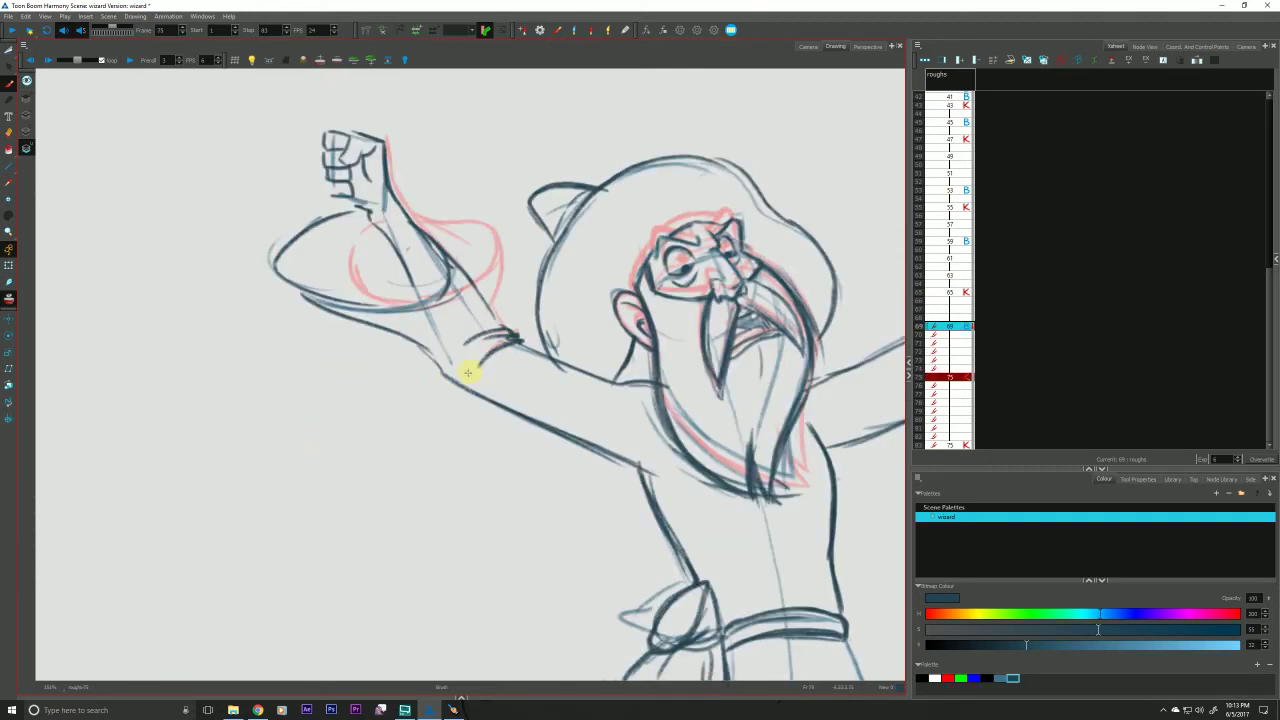
left_click_drag(512, 352, 452, 347)
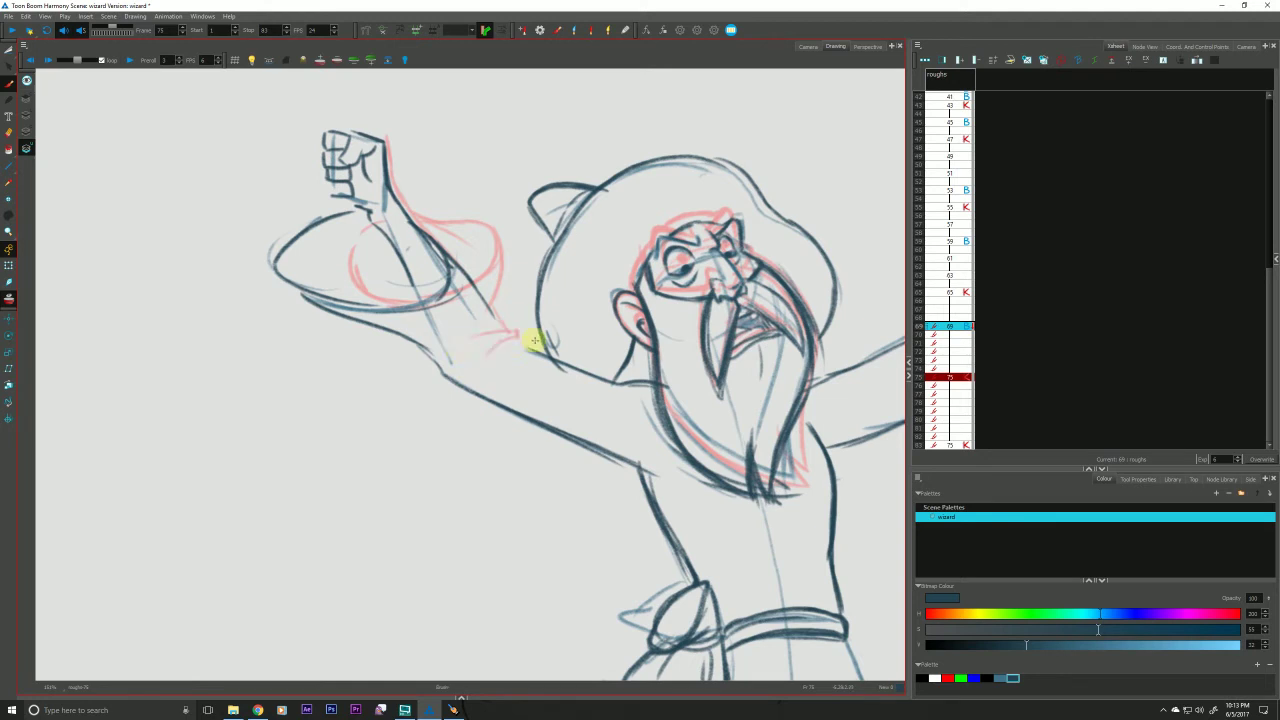
left_click_drag(541, 352, 586, 373)
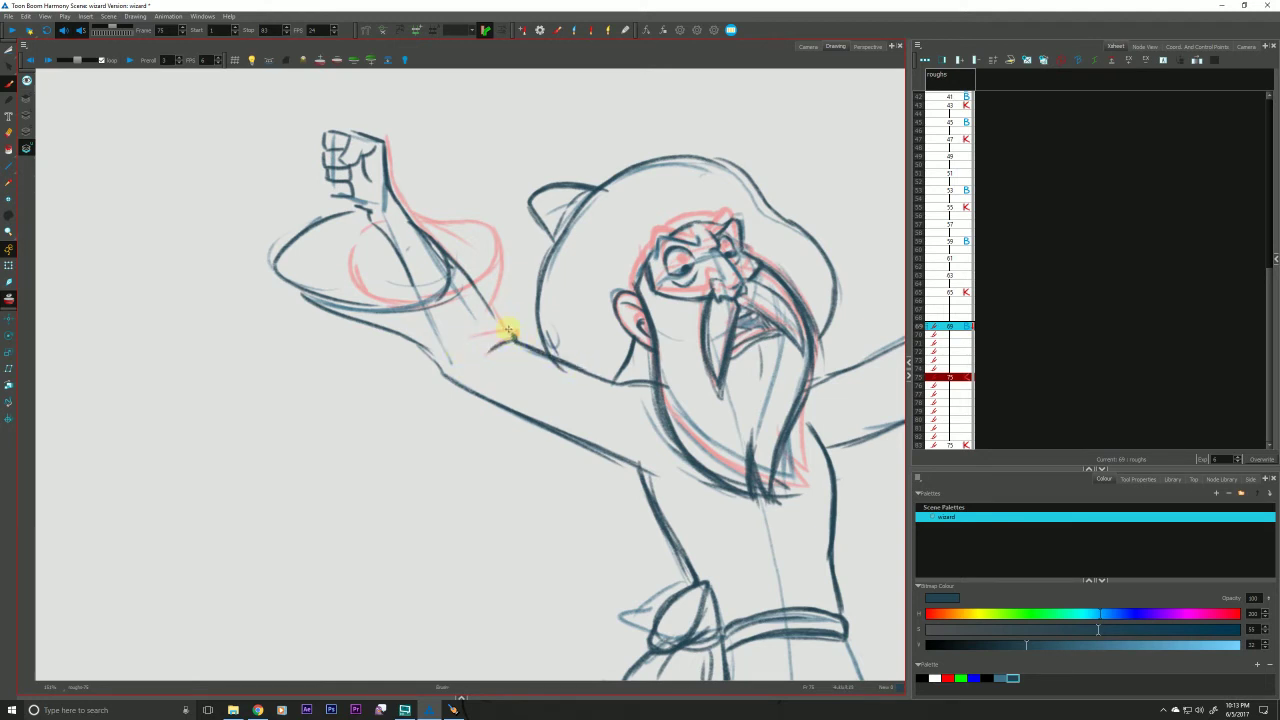
left_click_drag(512, 337, 417, 222)
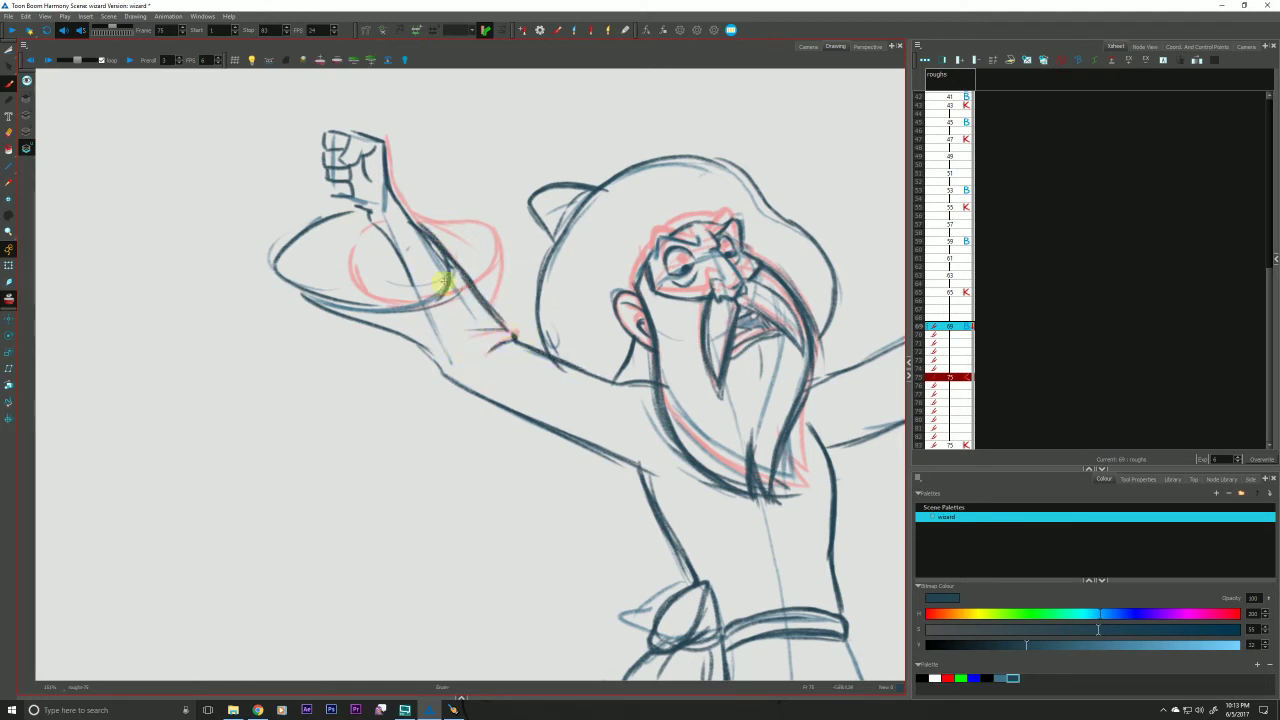
left_click_drag(452, 283, 296, 285)
Outline the fist arm's sleeve on drawing 69 along the underside to the armpit and along the top to the shoulder.
key("f")
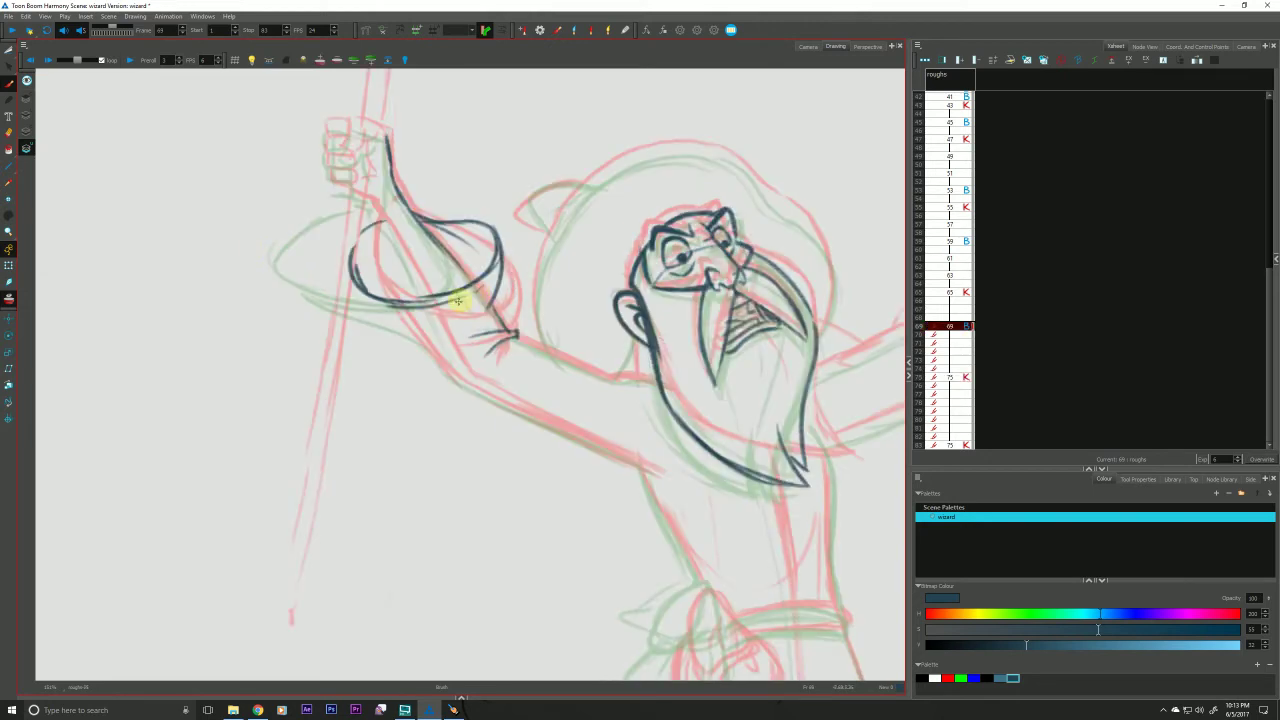
mouse_move(463, 300)
left_mouse_down()
mouse_move(354, 266)
mouse_move(374, 306)
mouse_move(452, 378)
left_mouse_up()
key("f")
key("g")
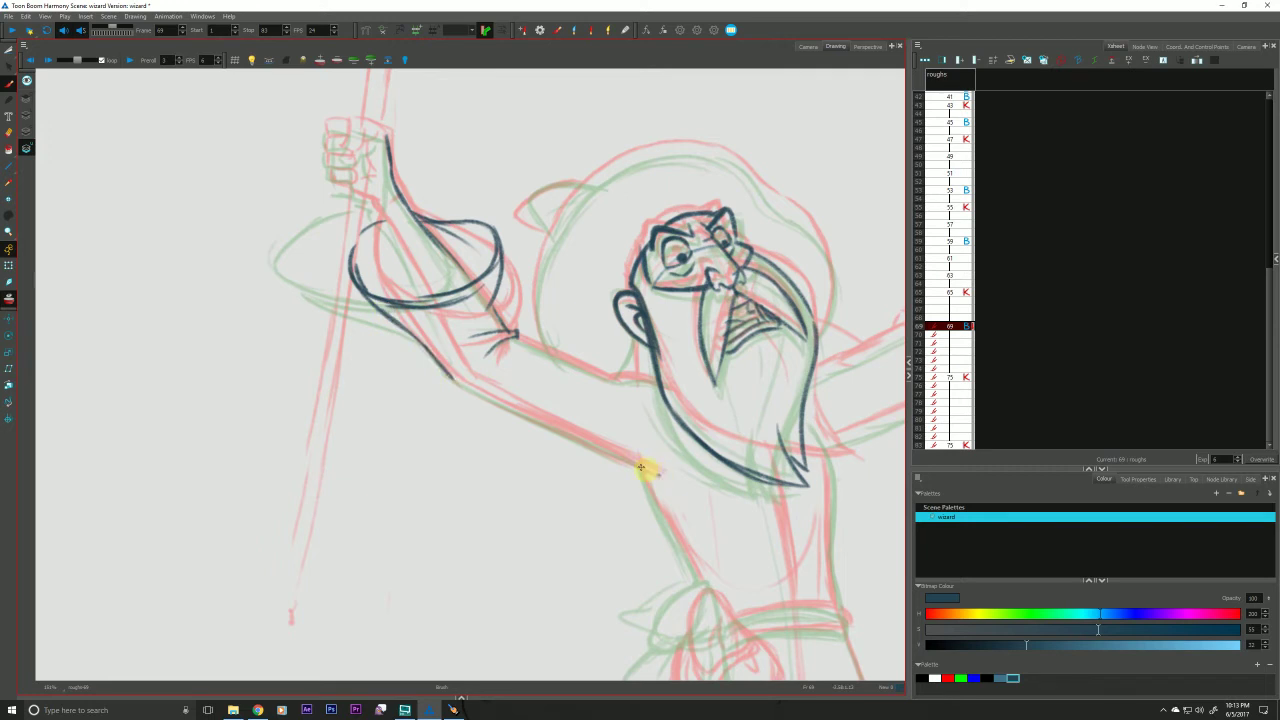
mouse_move(658, 473)
left_mouse_down()
mouse_move(459, 375)
mouse_move(628, 463)
mouse_move(463, 388)
left_mouse_up()
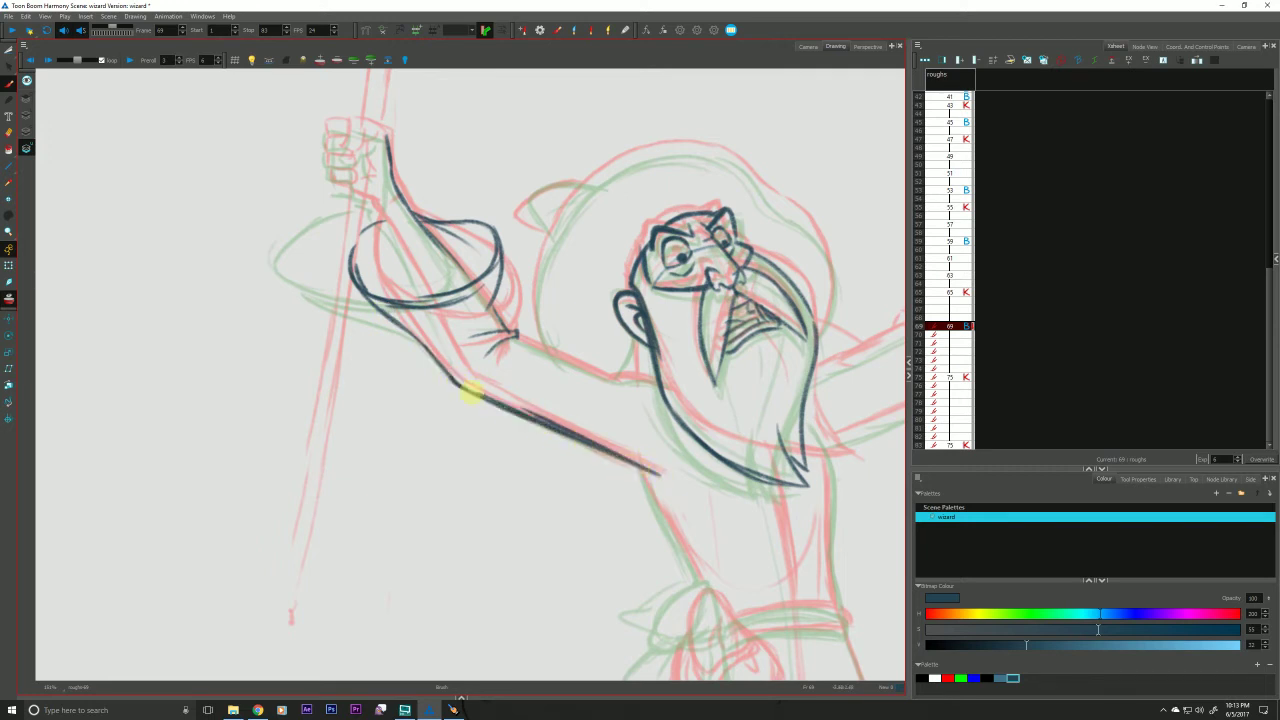
left_click_drag(621, 380, 662, 386)
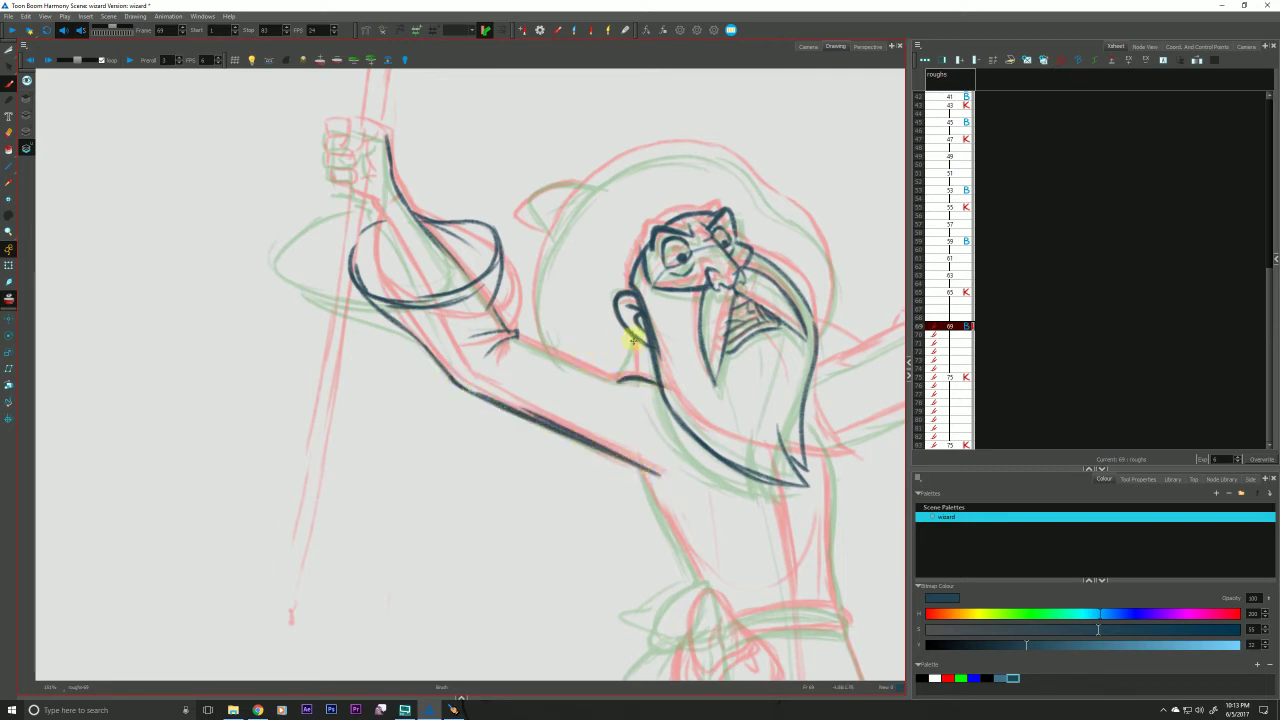
mouse_move(631, 337)
left_mouse_down()
mouse_move(642, 376)
mouse_move(512, 334)
left_mouse_up()
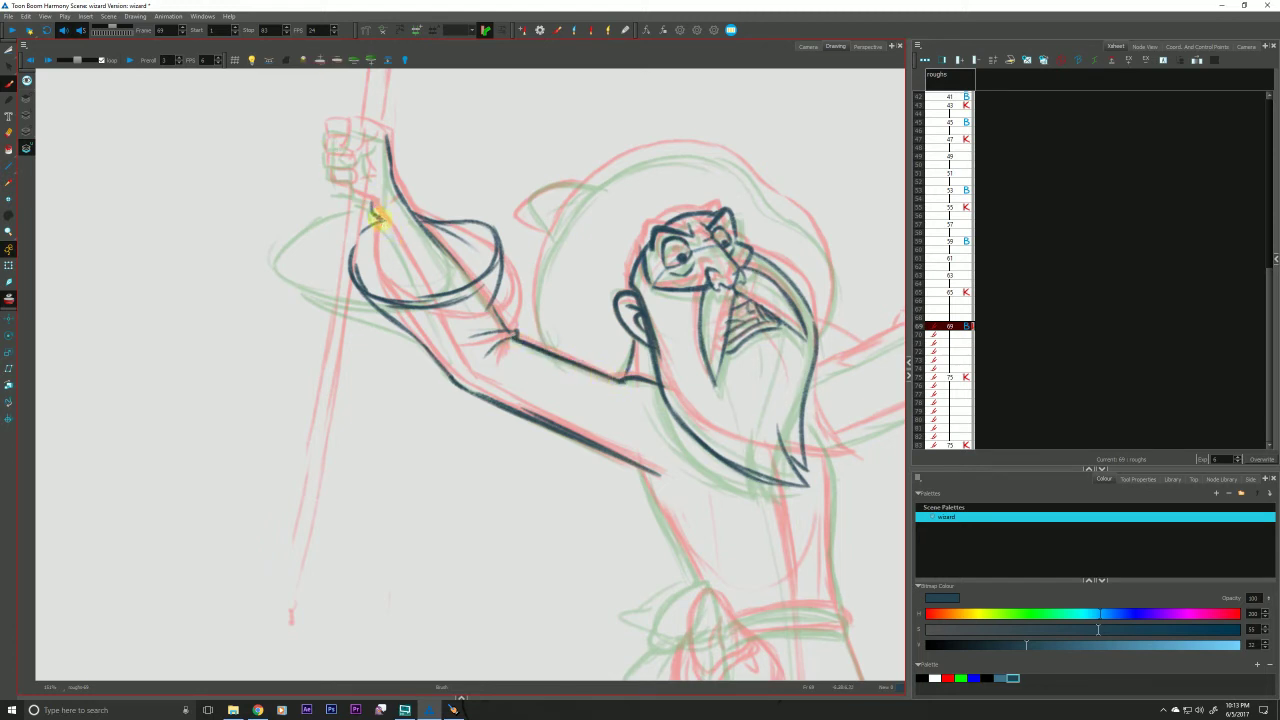
Draw the inner forearm line and the clenched fist on drawing 69, flipping to the neighbouring drawings for comparison.
left_click_drag(374, 209, 414, 272)
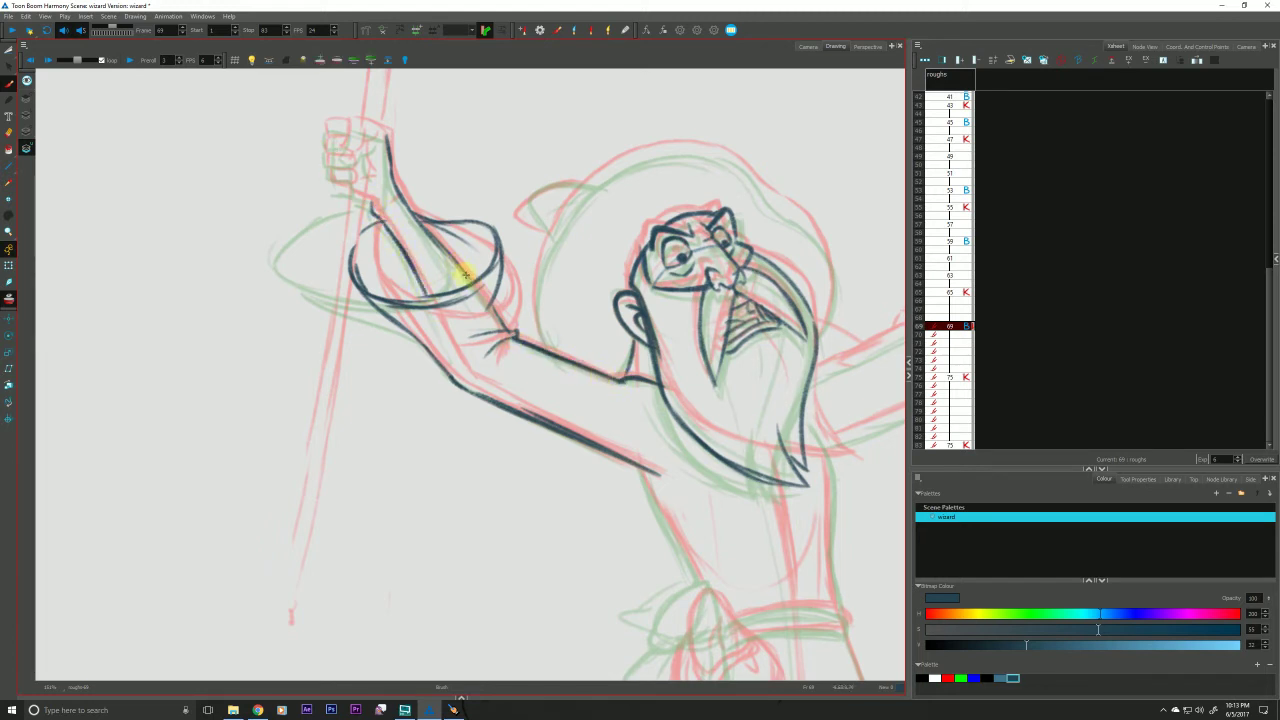
left_click_drag(323, 206, 355, 271)
key("f")
key("g")
key("f")
key("g")
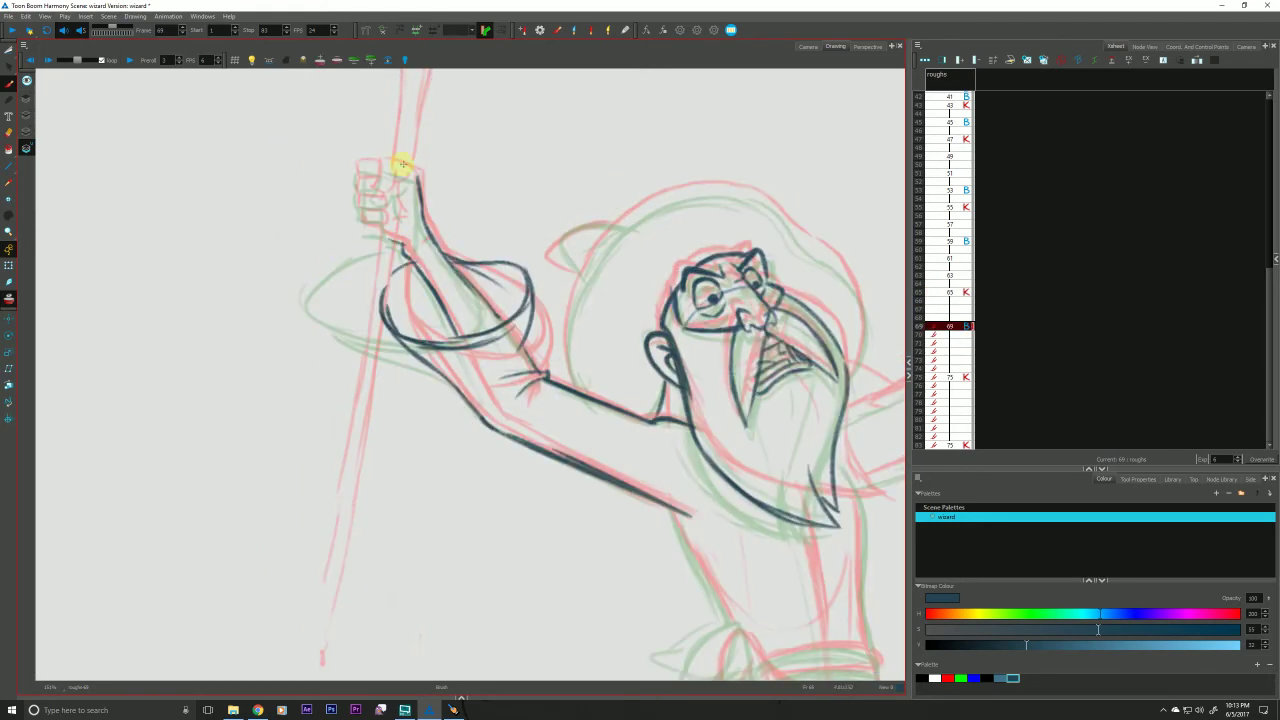
mouse_move(382, 166)
left_mouse_down()
mouse_move(382, 198)
mouse_move(409, 181)
mouse_move(383, 170)
mouse_move(358, 180)
mouse_move(378, 235)
mouse_move(385, 194)
mouse_move(372, 234)
mouse_move(360, 194)
mouse_move(365, 233)
mouse_move(396, 221)
left_mouse_up()
left_click_drag(387, 237, 405, 246)
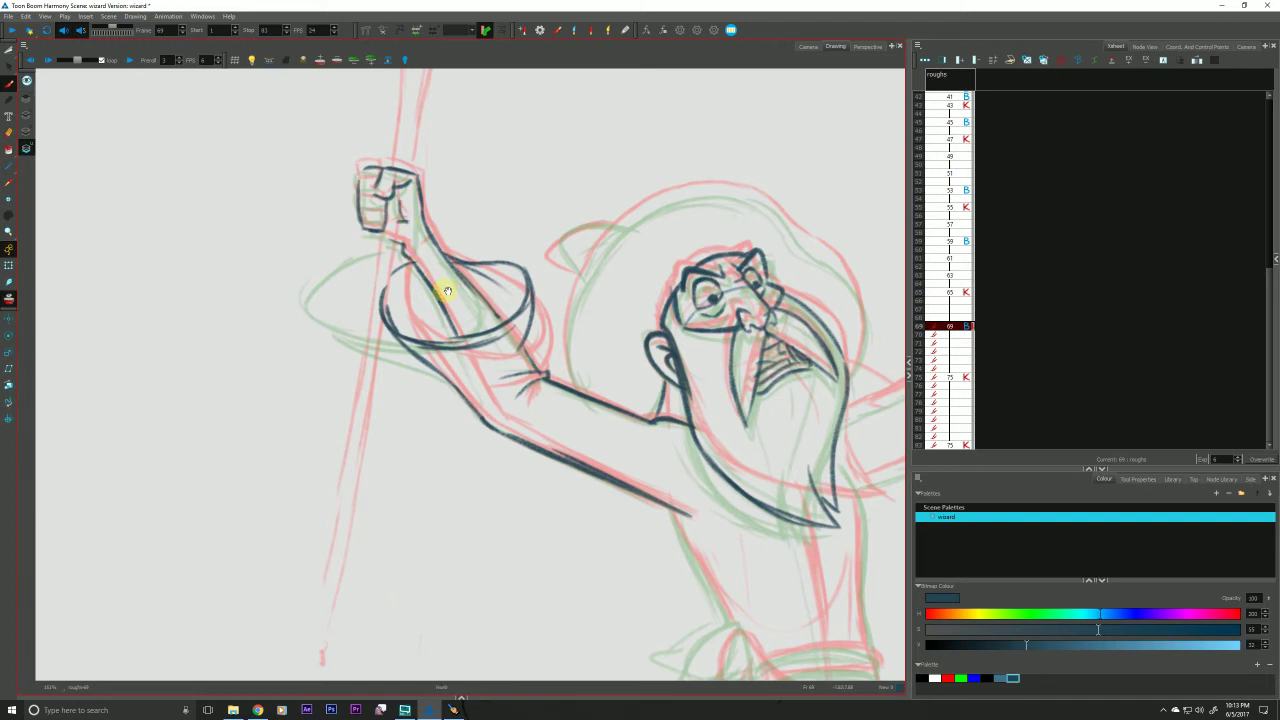
Draw the round hat outline and its pointed tip on drawing 69 and flip through the keys to check the hat.
left_click_drag(533, 306, 483, 334)
mouse_move(586, 240)
left_mouse_down()
mouse_move(526, 323)
mouse_move(520, 418)
mouse_move(506, 277)
mouse_move(620, 256)
mouse_move(731, 337)
mouse_move(740, 444)
left_mouse_up()
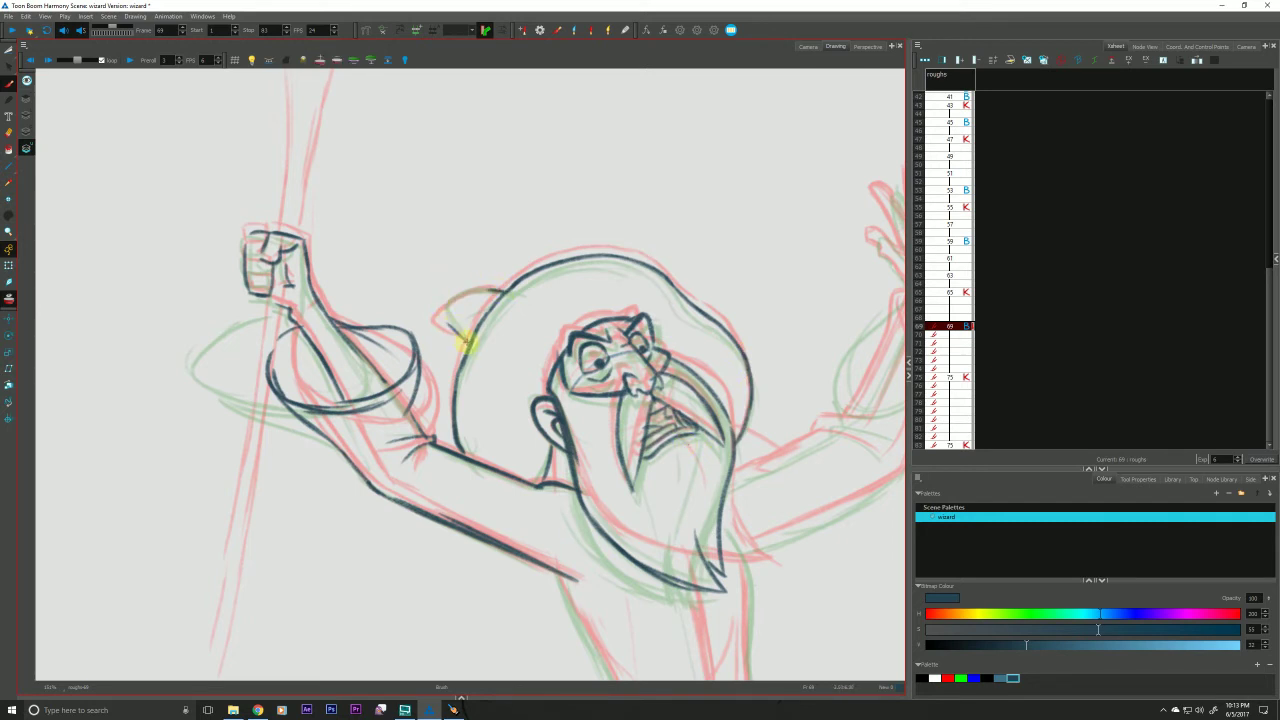
mouse_move(443, 313)
left_mouse_down()
mouse_move(502, 294)
mouse_move(442, 322)
mouse_move(470, 344)
left_mouse_up()
key("f")
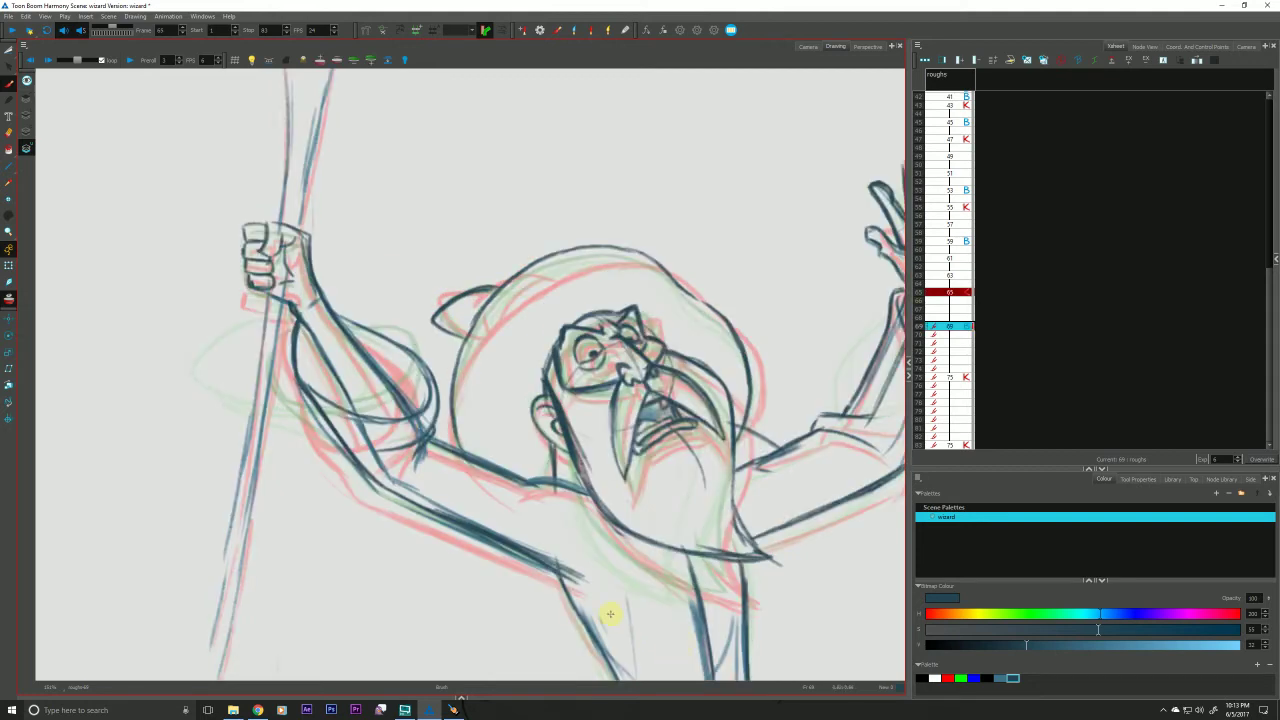
key("g")
key("f")
key("g")
key("g")
key("f")
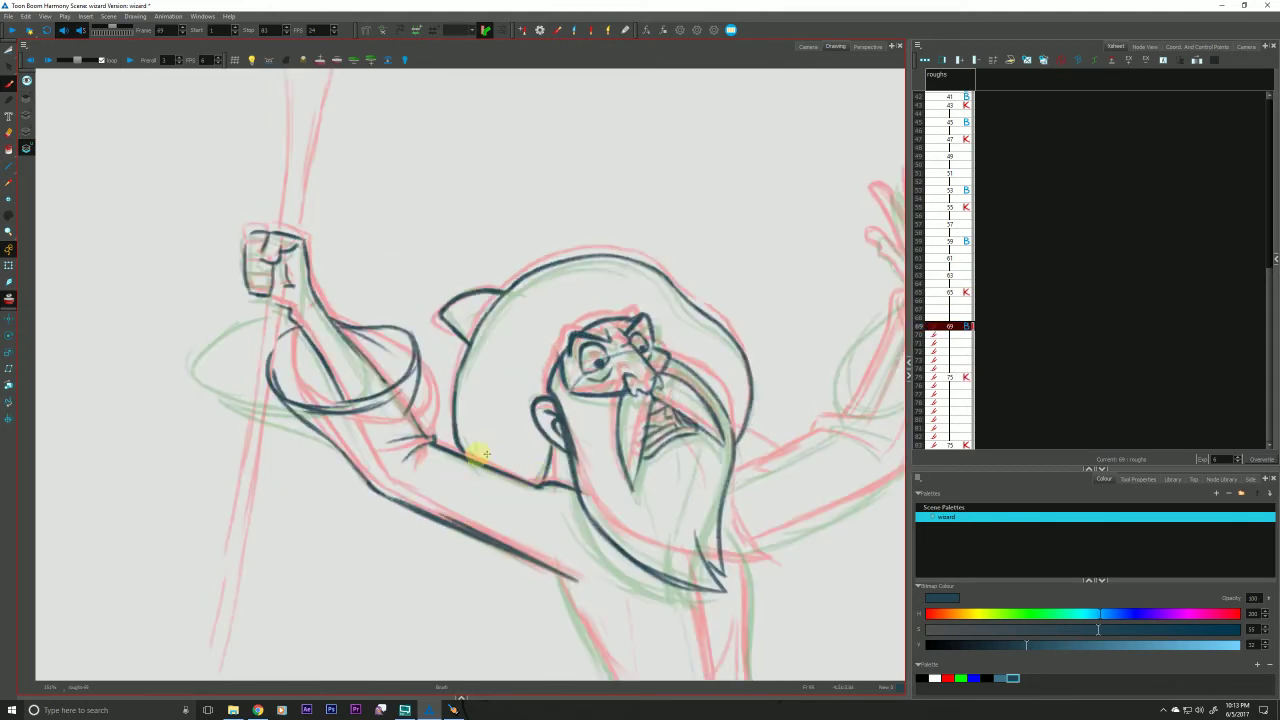
Darken the shoulder line below the ear on key 75 and compare it with drawing 69.
key("g")
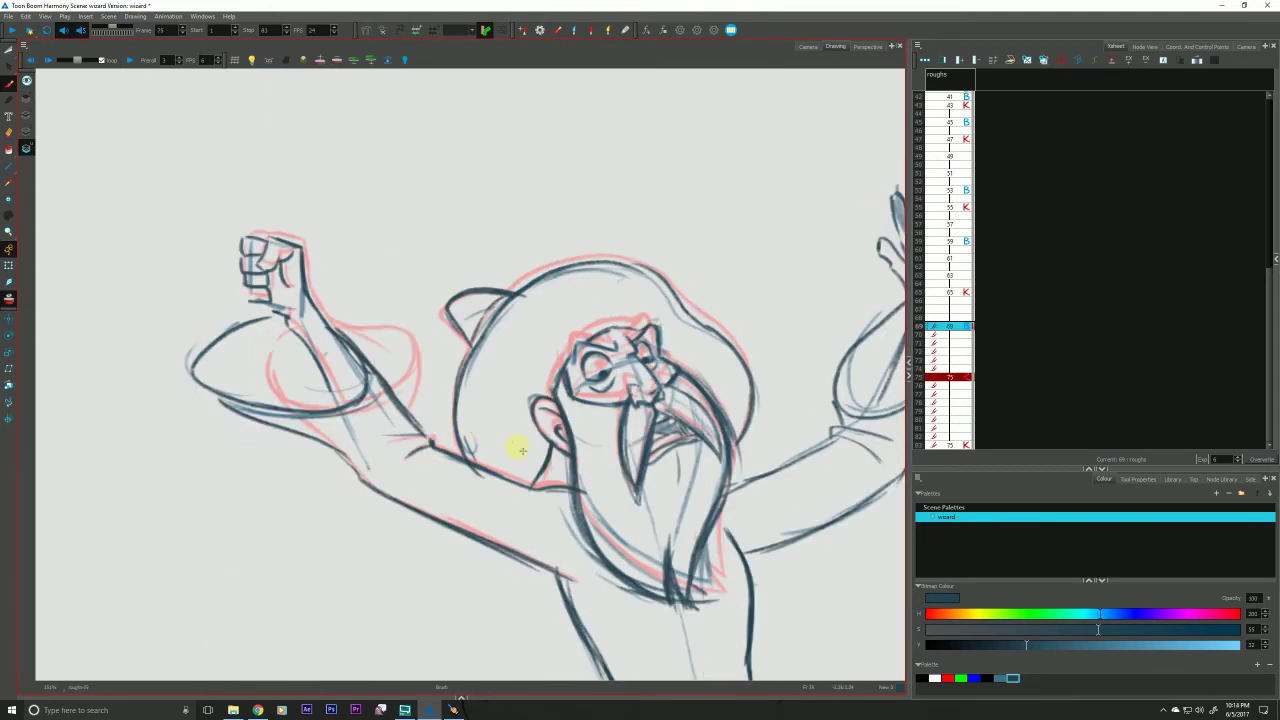
left_click_drag(536, 488, 578, 490)
key("f")
key("g")
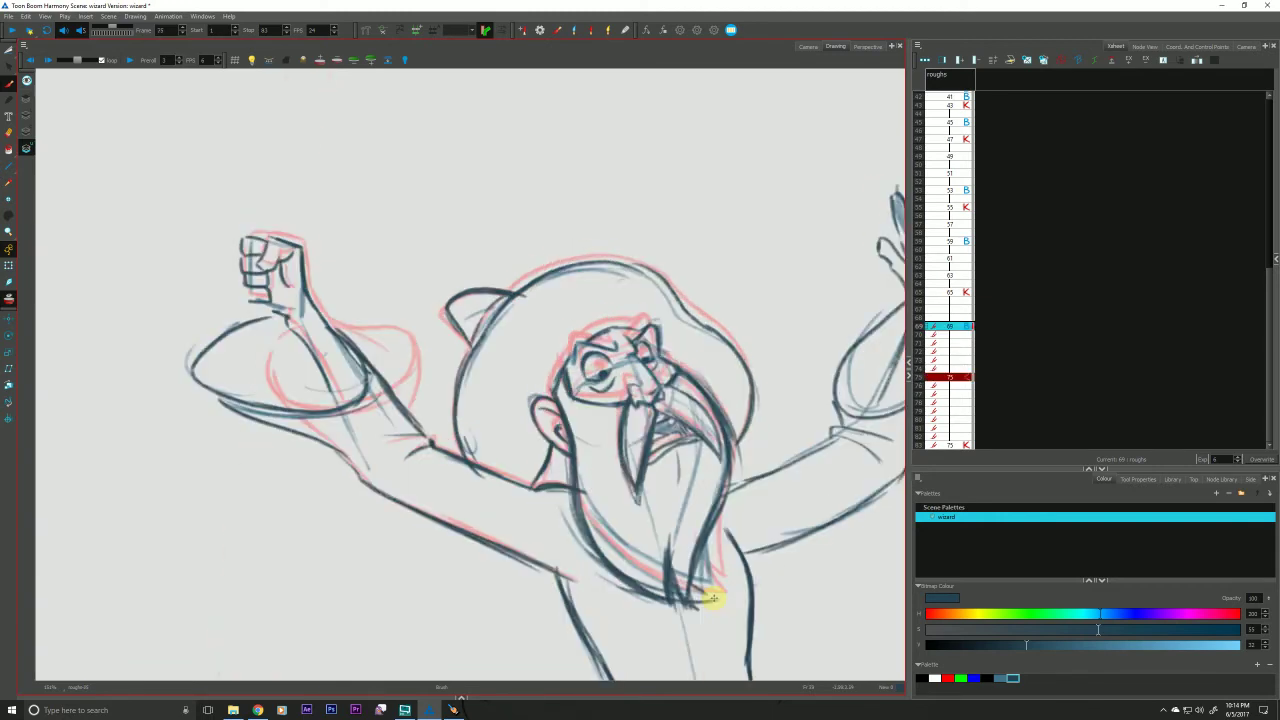
key("f")
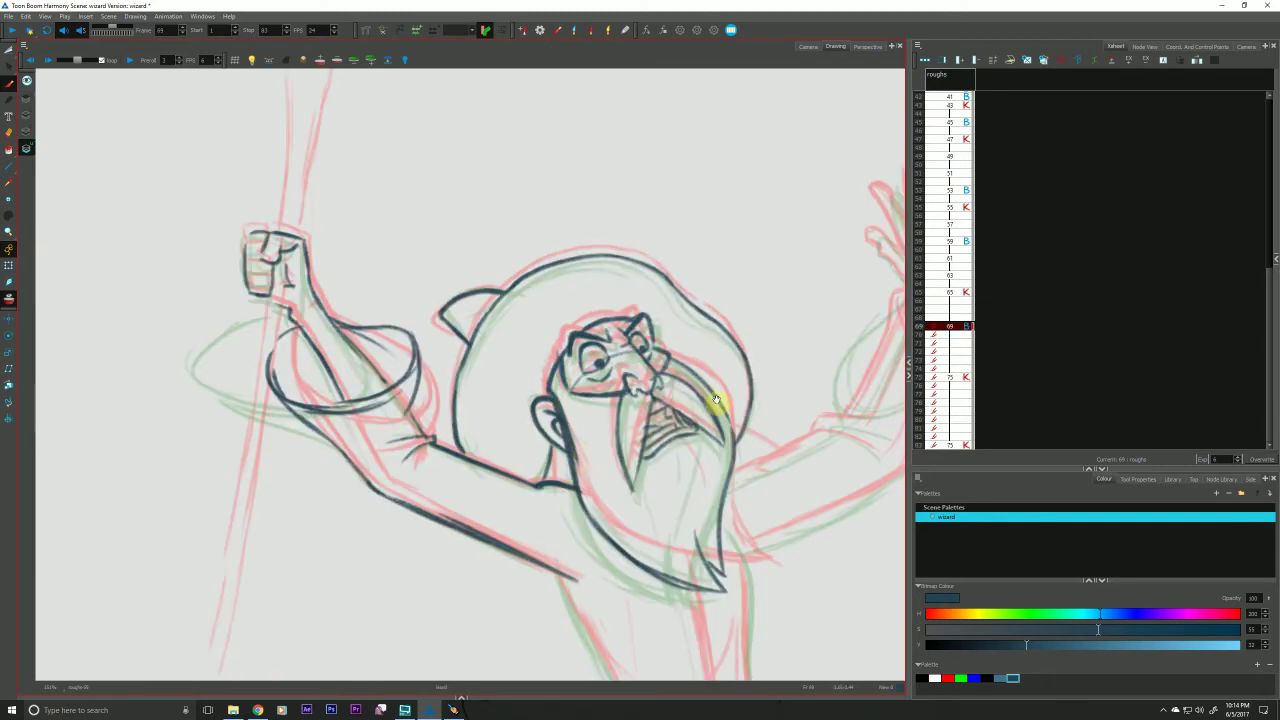
Outline the open-handed arm's sleeve on drawing 69 with its top edge, elbow crease and underside to the armpit.
left_click_drag(580, 393, 346, 401)
left_click_drag(436, 494, 459, 489)
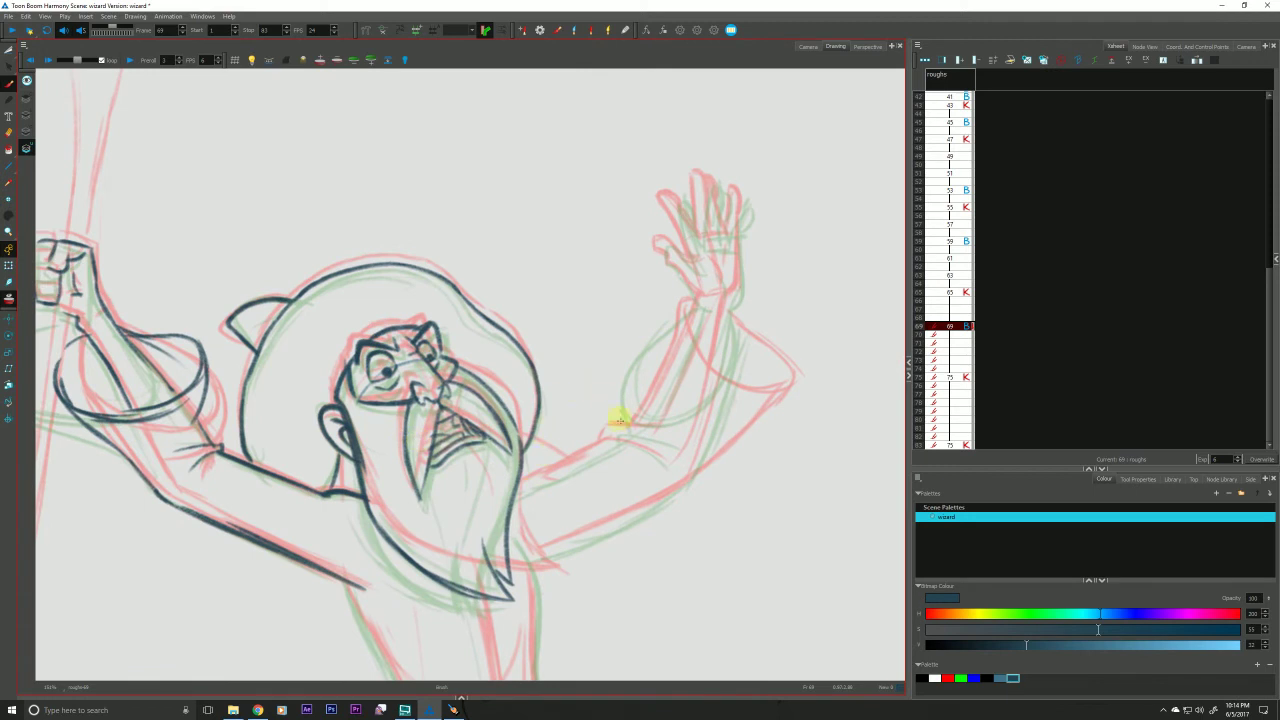
mouse_move(610, 441)
left_mouse_down()
mouse_move(670, 466)
mouse_move(560, 464)
mouse_move(518, 488)
left_mouse_up()
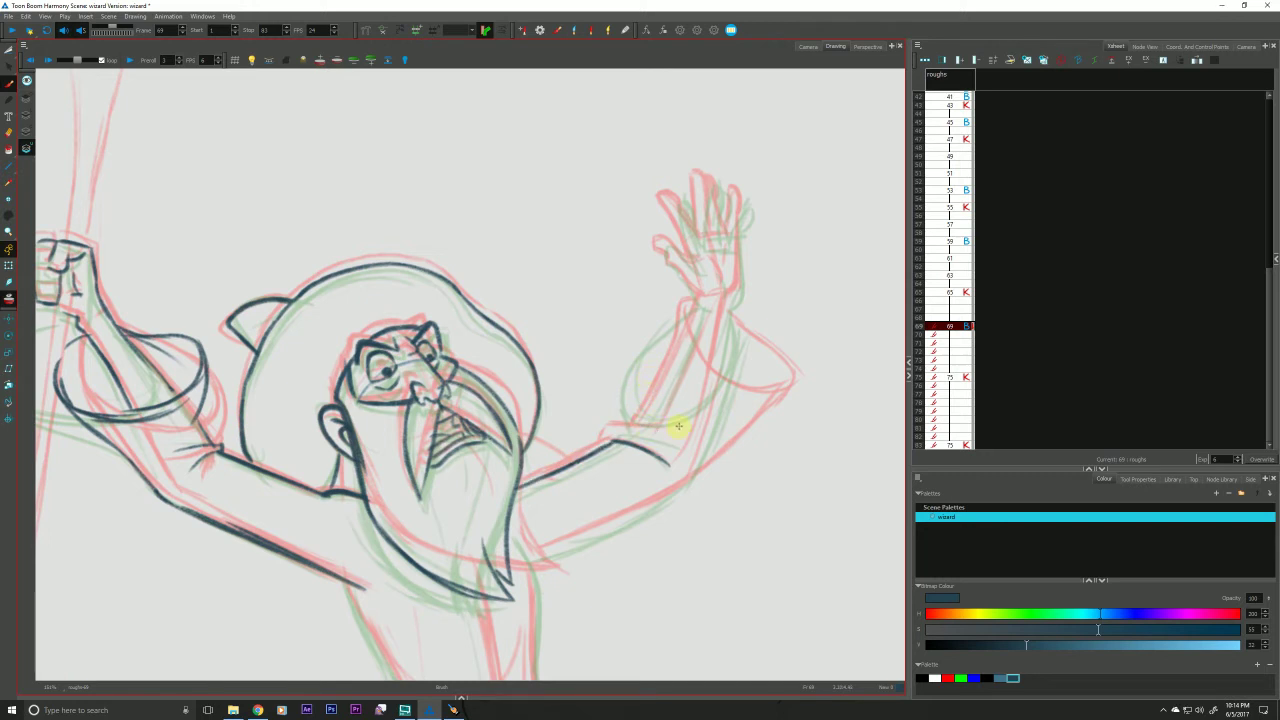
key("g")
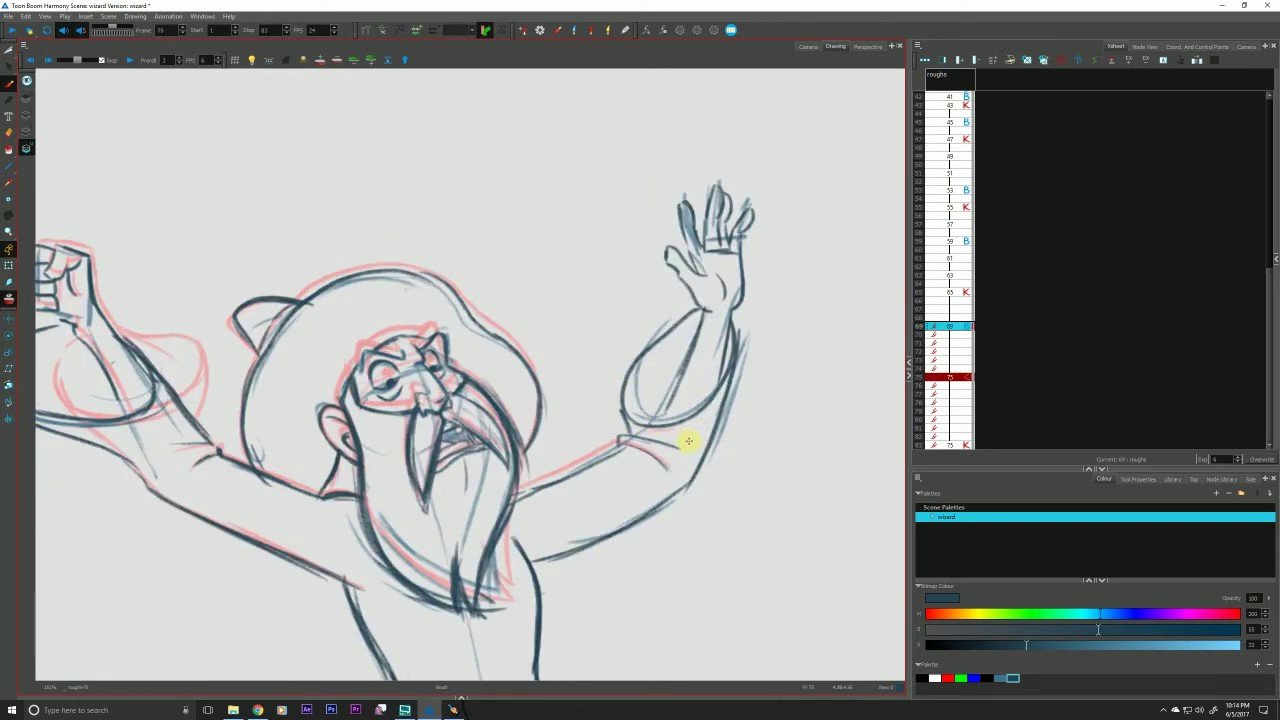
mouse_move(688, 441)
left_mouse_down()
mouse_move(618, 448)
mouse_move(680, 424)
mouse_move(603, 445)
left_mouse_up()
key("f")
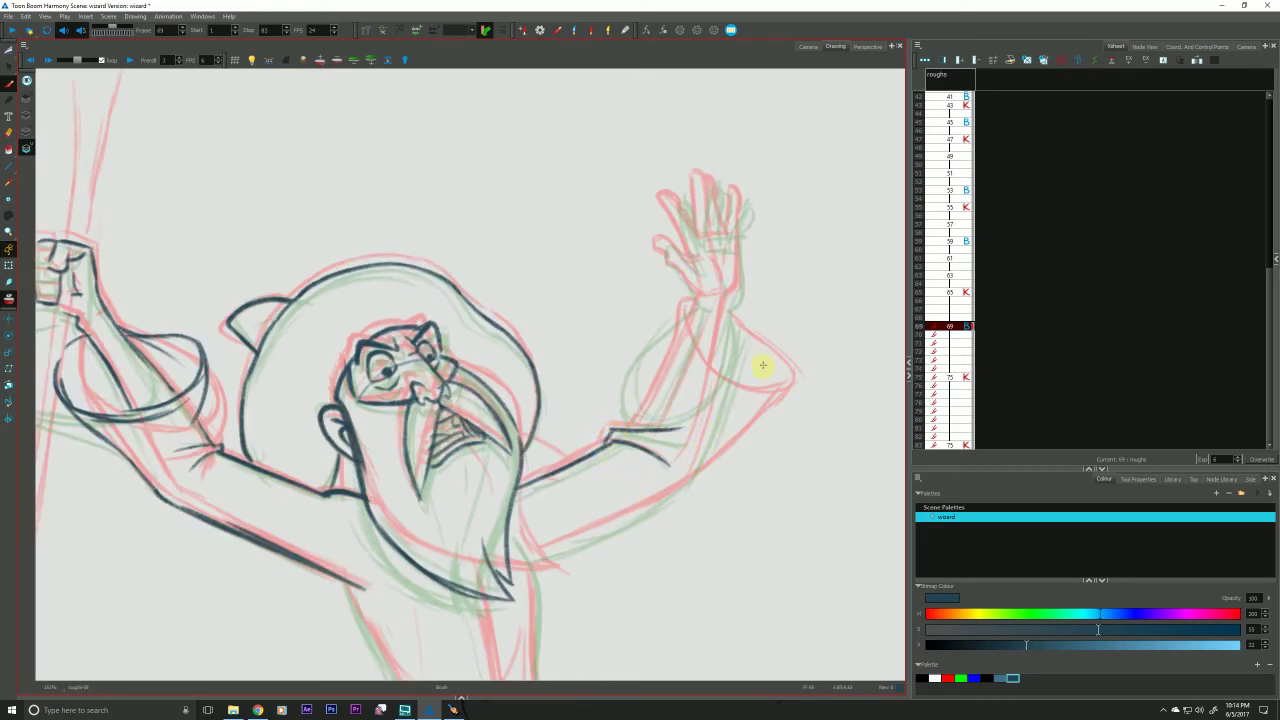
mouse_move(762, 365)
left_mouse_down()
mouse_move(695, 483)
mouse_move(715, 442)
mouse_move(659, 503)
mouse_move(687, 482)
mouse_move(574, 537)
mouse_move(636, 511)
mouse_move(505, 545)
left_mouse_up()
scroll(408, 486, "down", 5)
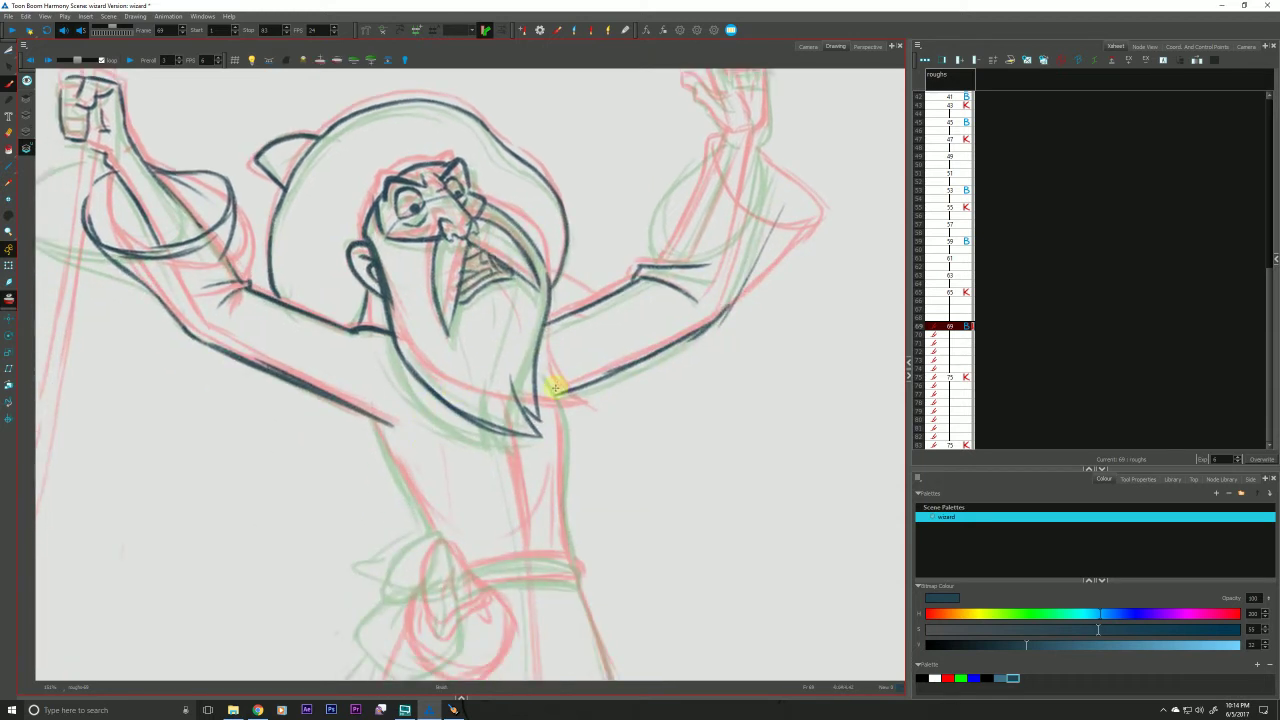
Draw both sides of the torso and the robe's centre line below the beard on drawing 69, checking against key 75.
mouse_move(540, 378)
left_mouse_down()
mouse_move(561, 419)
mouse_move(555, 403)
mouse_move(566, 545)
left_mouse_up()
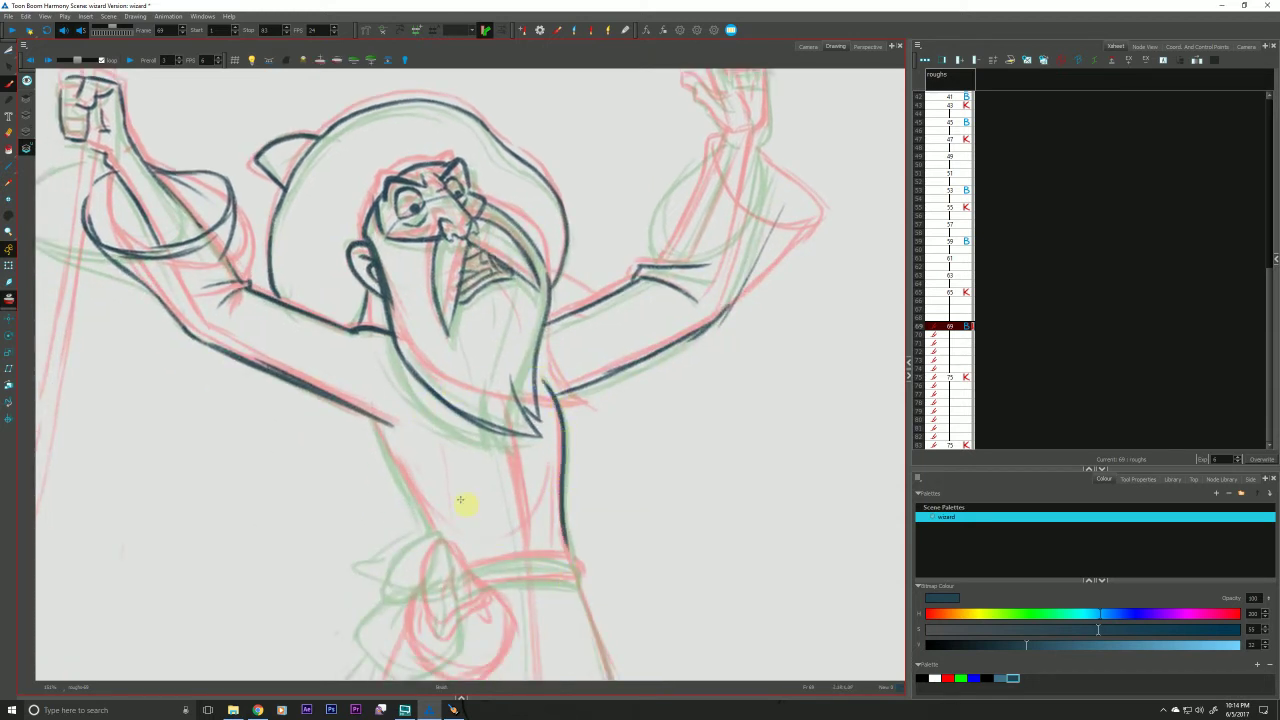
left_click_drag(373, 417, 437, 545)
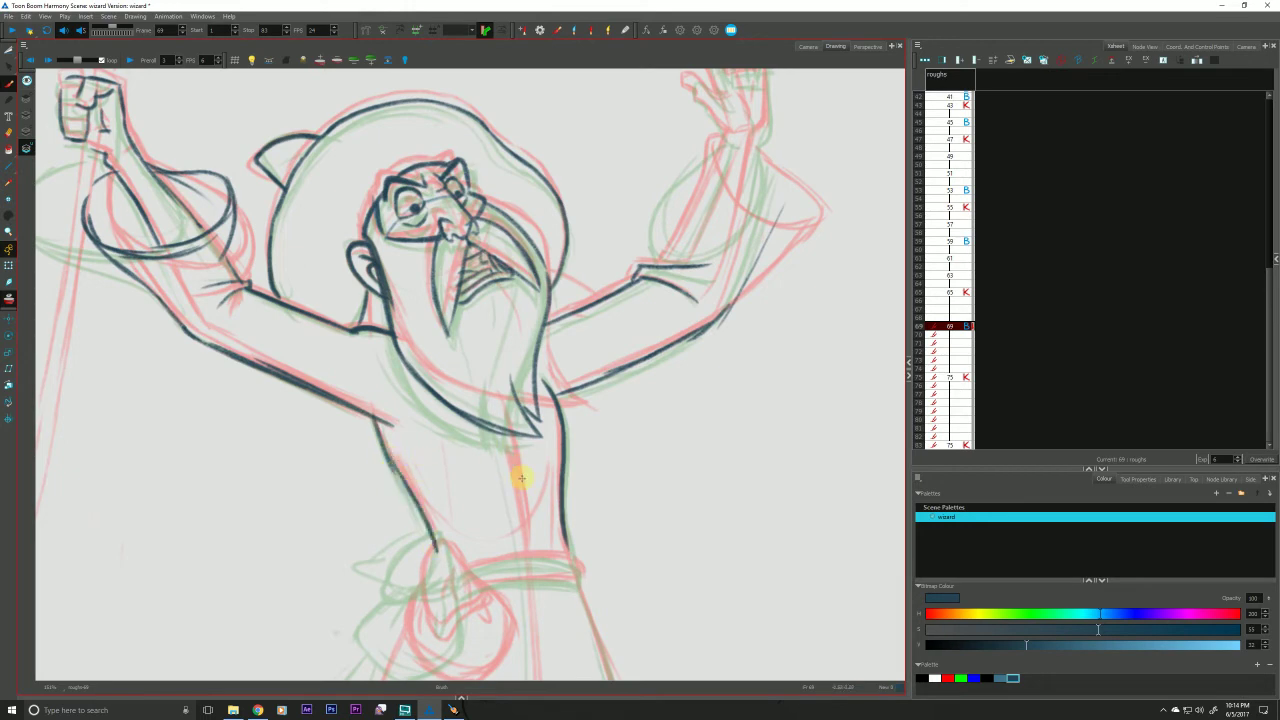
key("g")
key("f")
key("g")
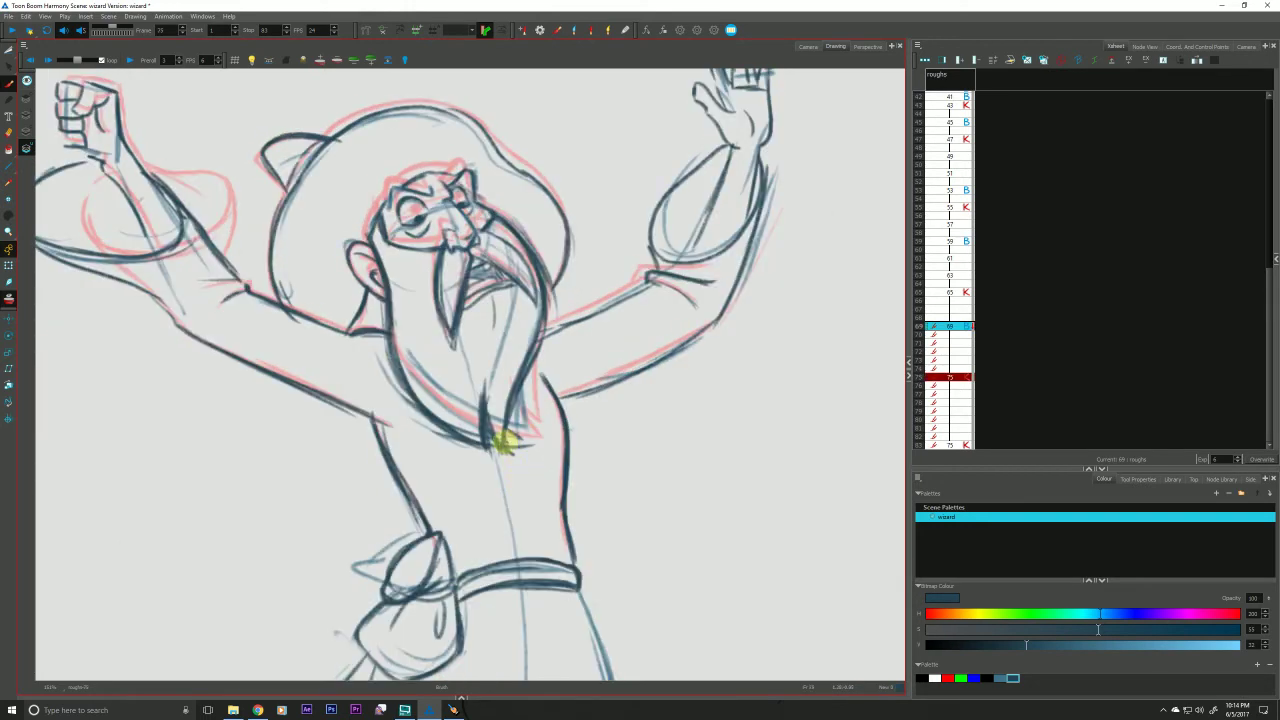
left_click_drag(505, 447, 520, 527)
key("f")
left_click_drag(509, 432, 521, 526)
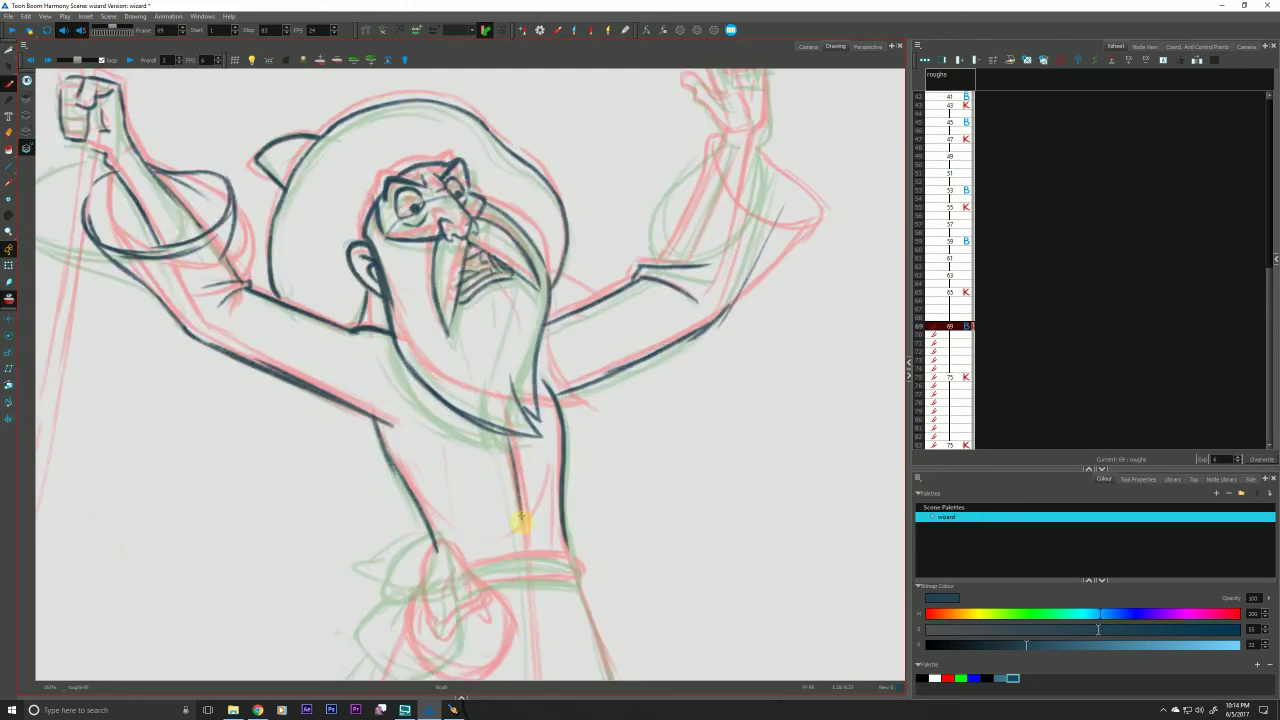
Draw the palm crease, the thumb and the thumb side of the open hand on drawing 69.
left_click_drag(385, 226, 366, 466)
key("f")
key("g")
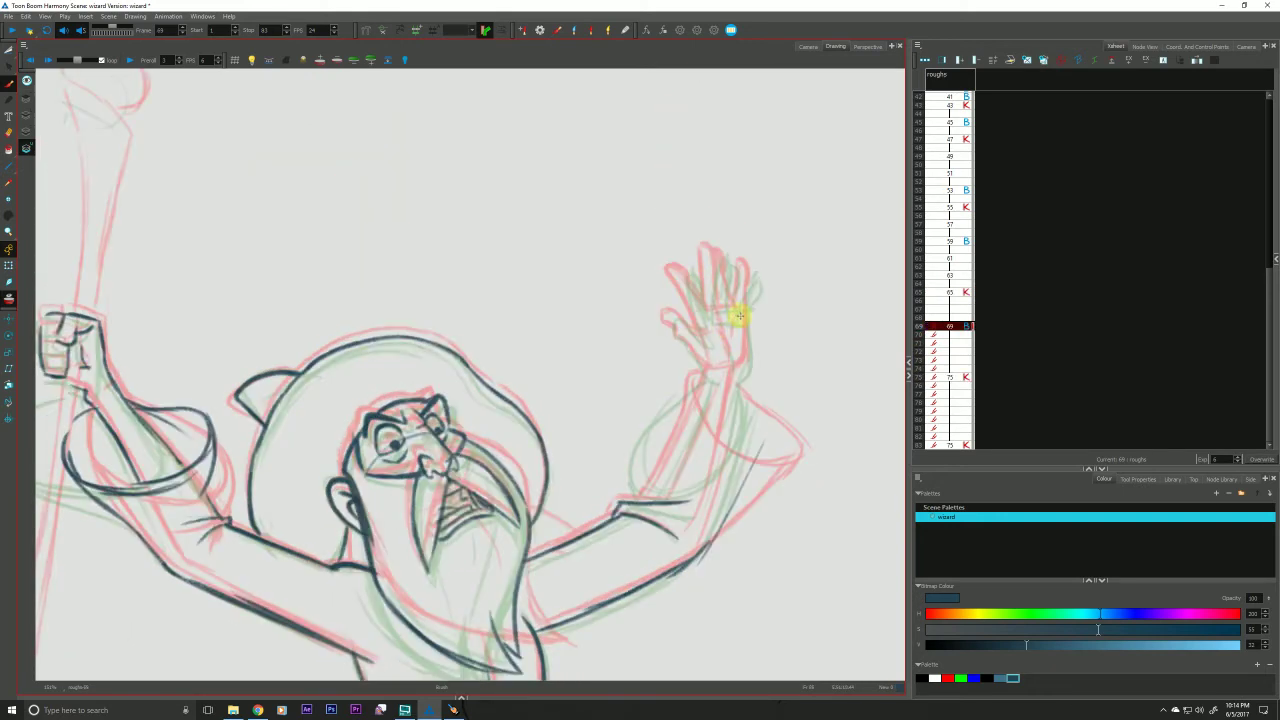
key("f")
key("g")
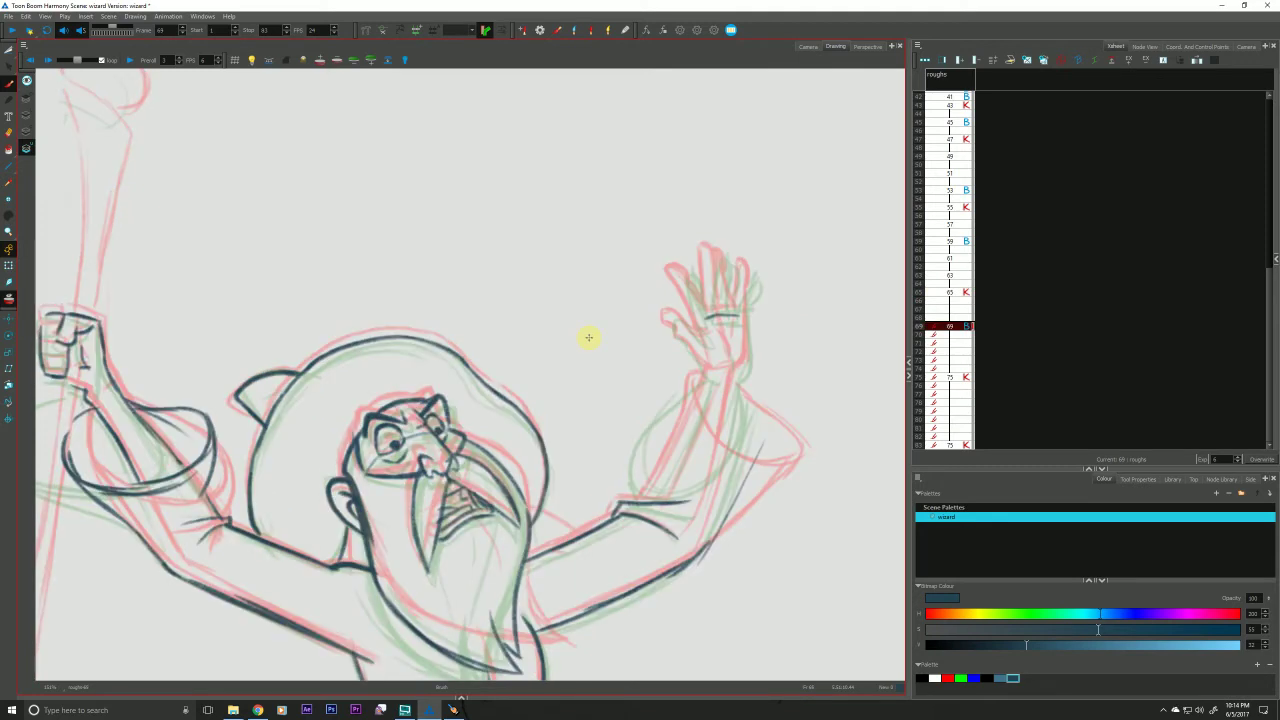
key("g")
key("f")
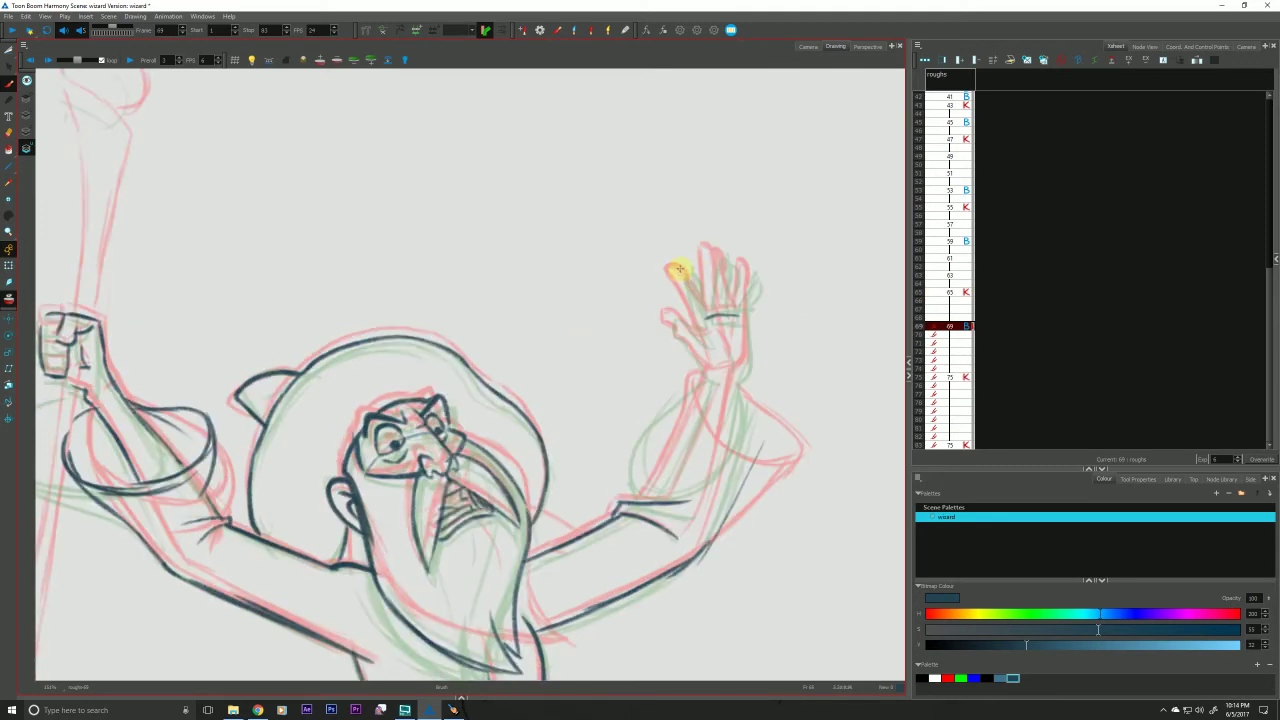
mouse_move(686, 276)
left_mouse_down()
mouse_move(700, 334)
mouse_move(677, 319)
mouse_move(708, 339)
mouse_move(668, 324)
mouse_move(715, 376)
mouse_move(691, 348)
left_mouse_up()
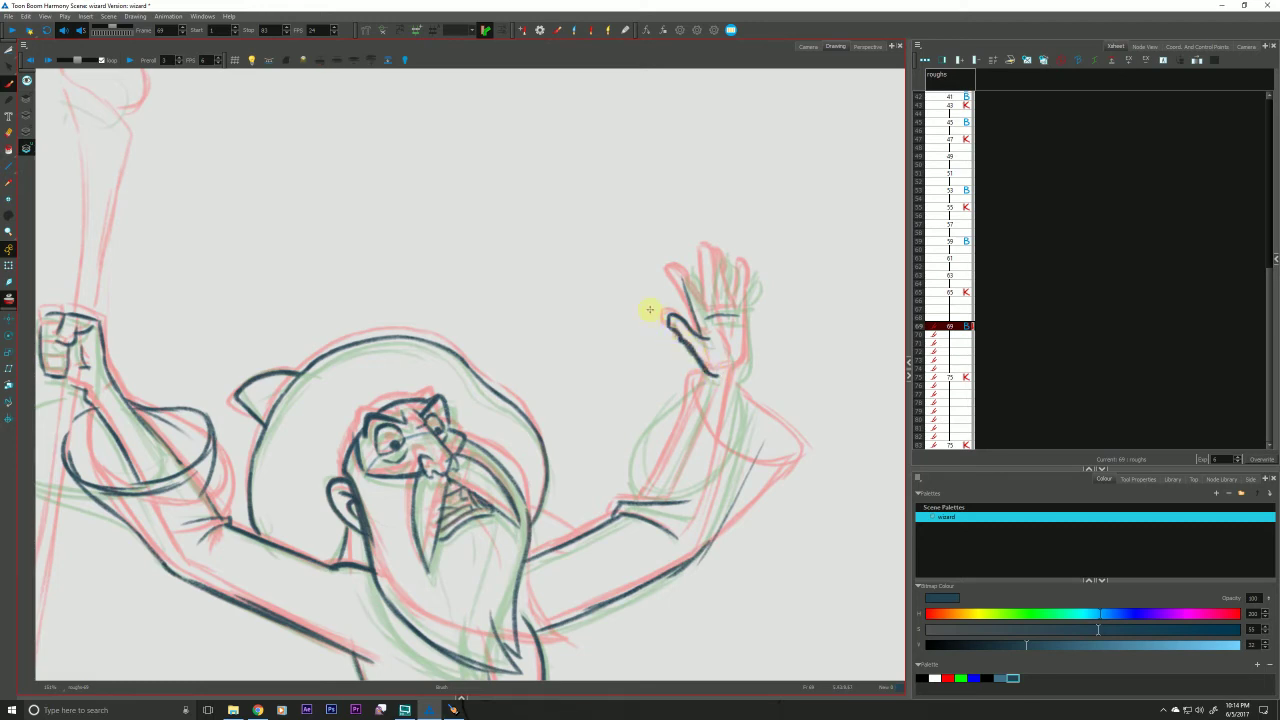
Draw the outer palm edge and the wrist lines running into the forearm of the open-handed arm.
key("g")
key("f")
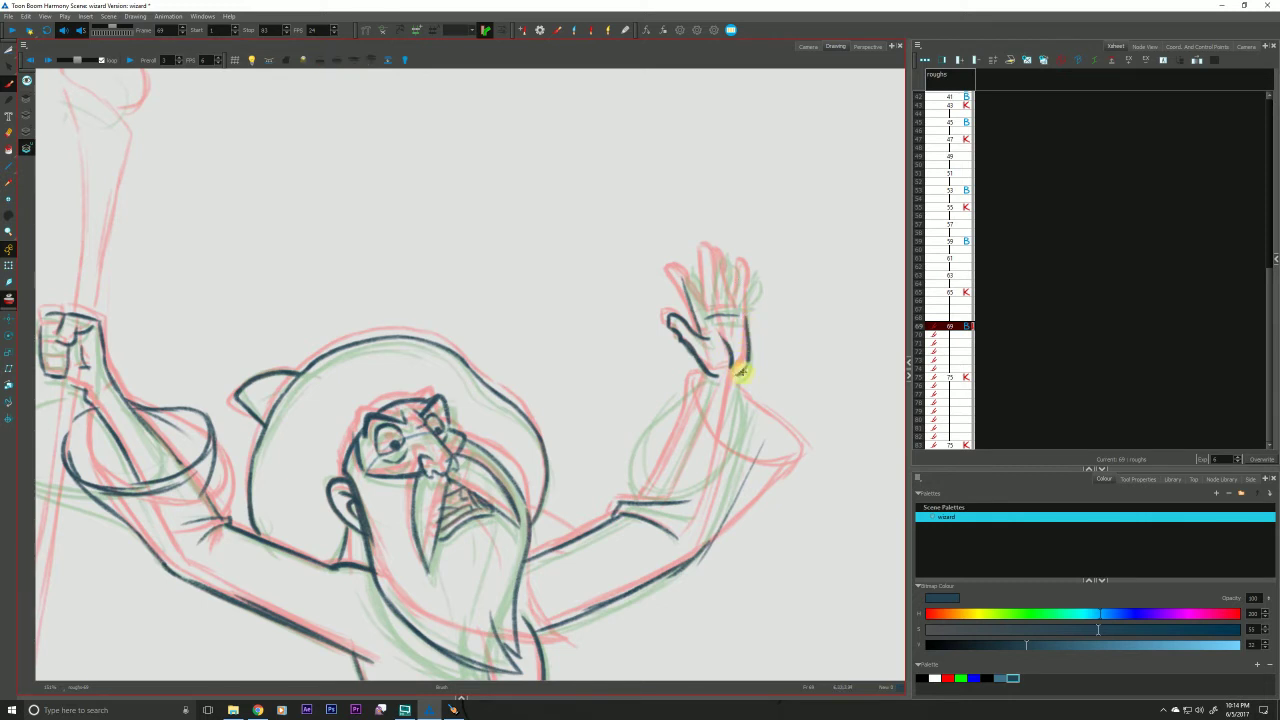
left_click_drag(735, 390, 727, 438)
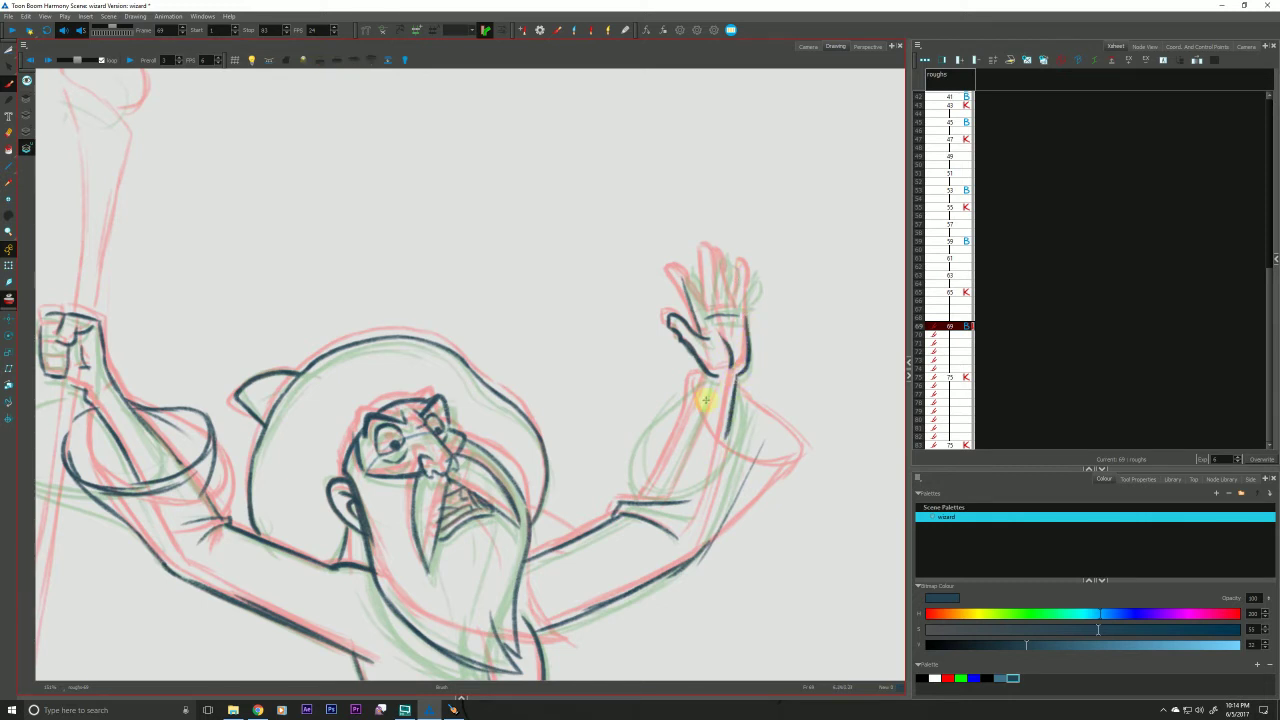
left_click_drag(713, 376, 695, 417)
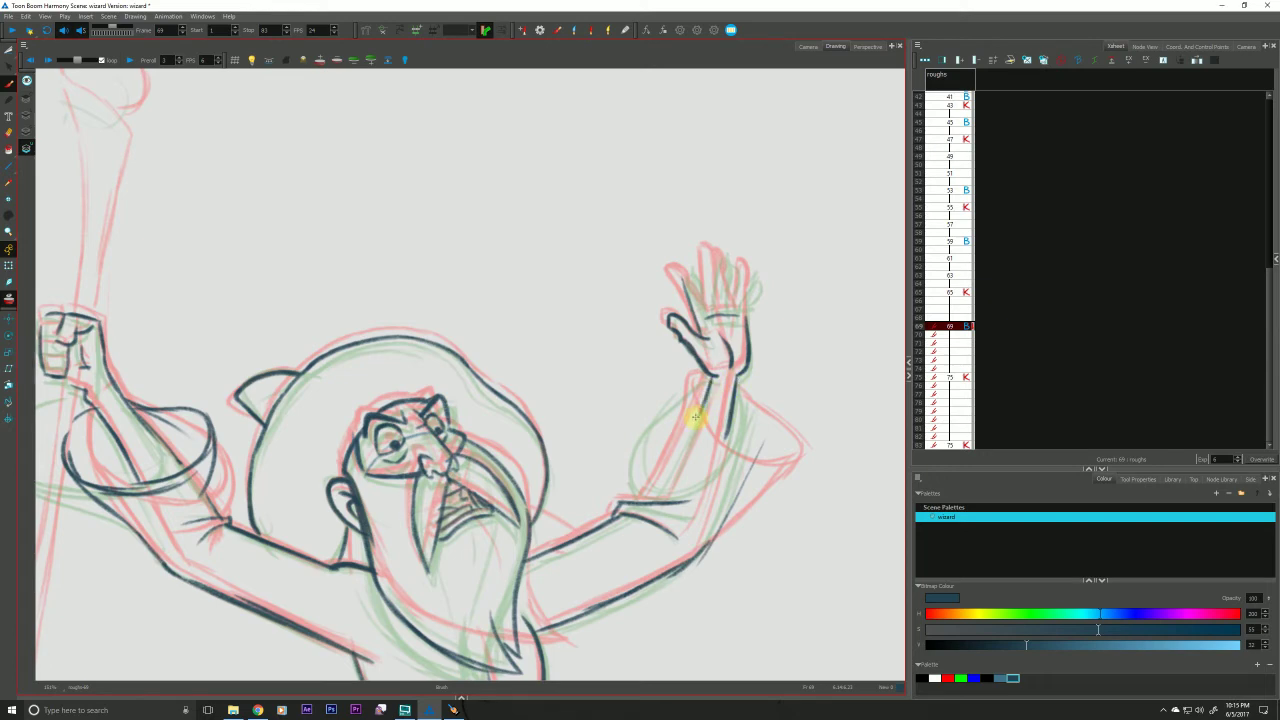
Flip repeatedly between key 65 and drawing 69 to check the motion of the open hand and wrist.
key("f")
key("g")
key("f")
key("g")
key("f")
key("g")
key("f")
key("g")
key("f")
key("g")
key("f")
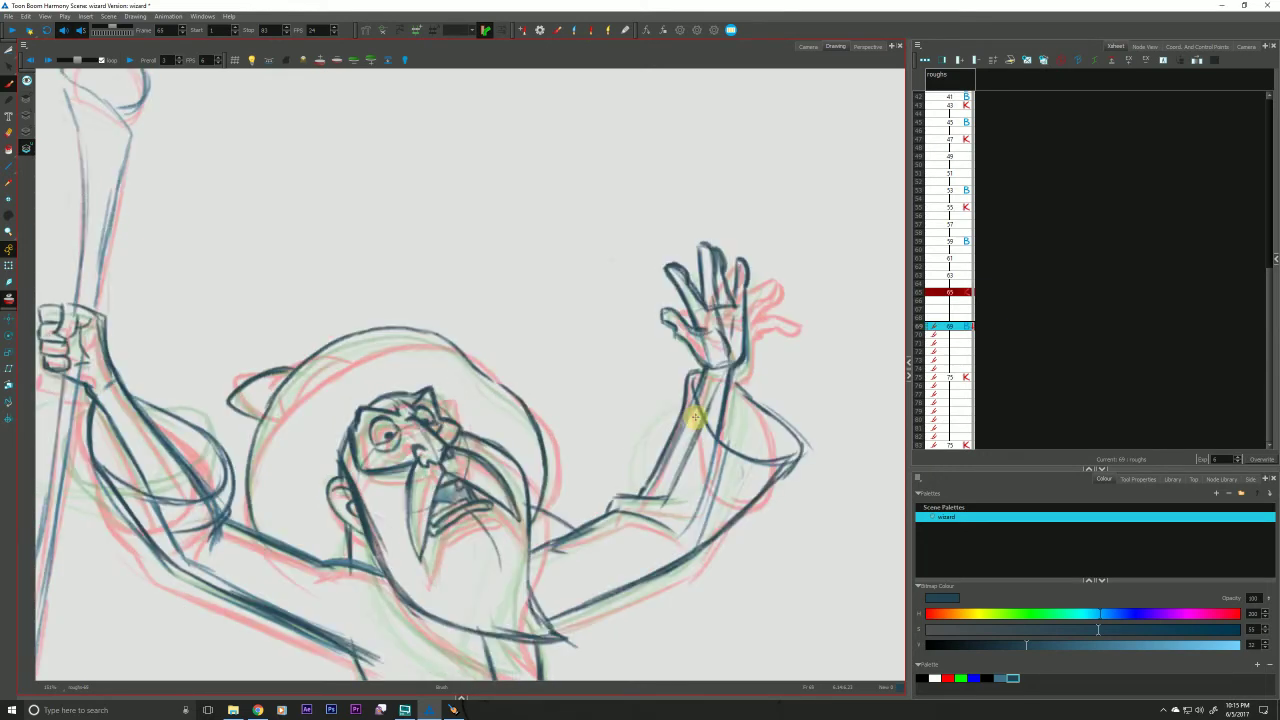
key("g")
key("f")
key("g")
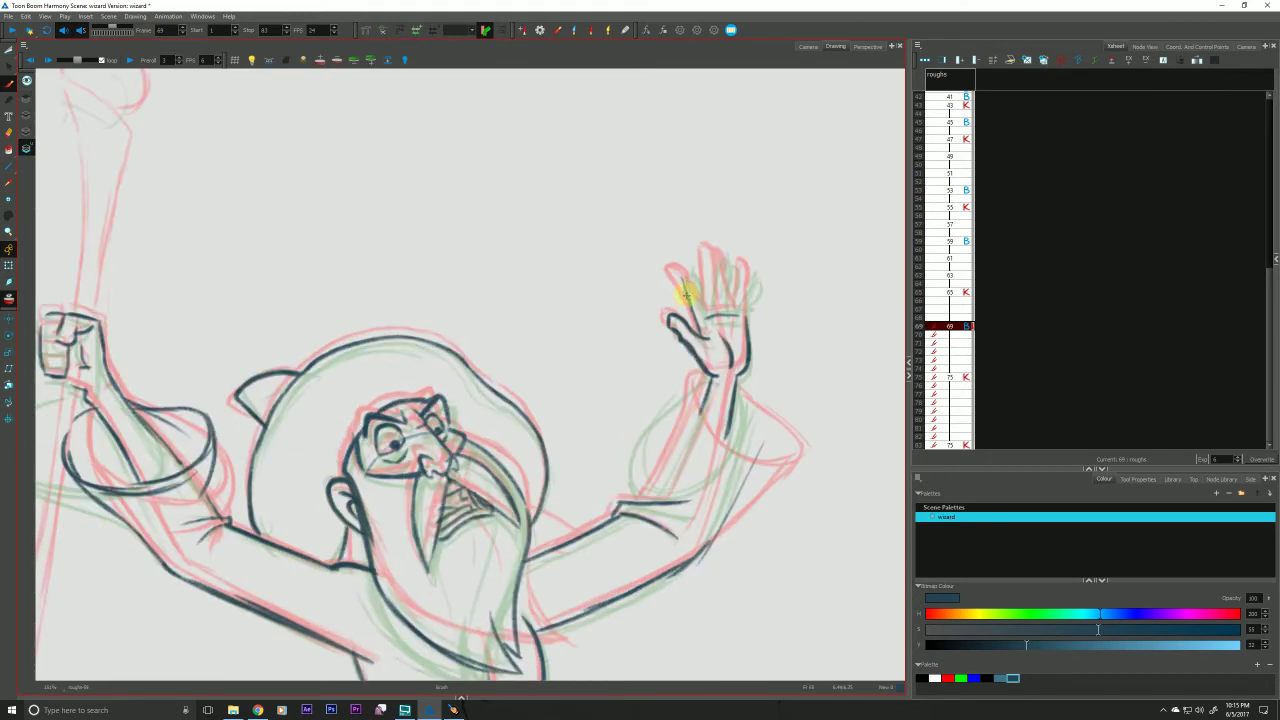
Draw the four fingers of the open hand on drawing 69, between the hand positions of the neighbouring keys.
mouse_move(682, 268)
left_mouse_down()
mouse_move(708, 312)
mouse_move(713, 253)
mouse_move(722, 301)
left_mouse_up()
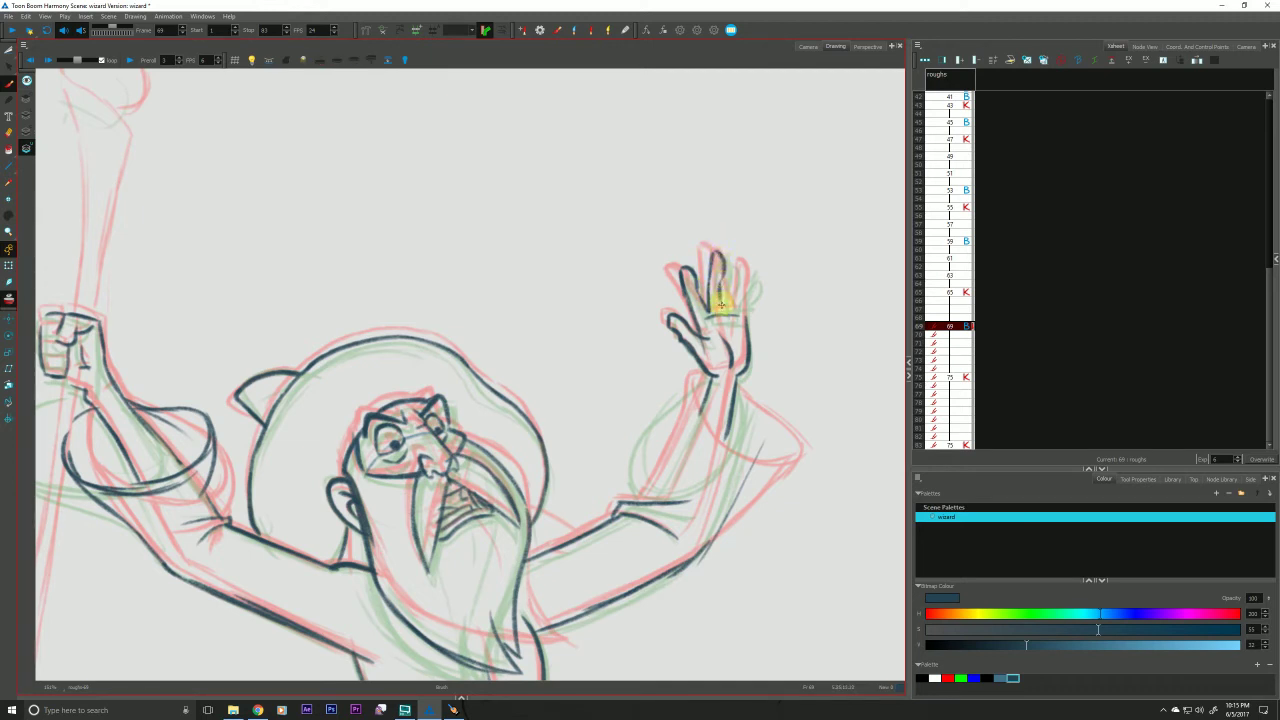
key("f")
key("g")
mouse_move(722, 257)
left_mouse_down()
mouse_move(730, 306)
mouse_move(747, 272)
left_mouse_up()
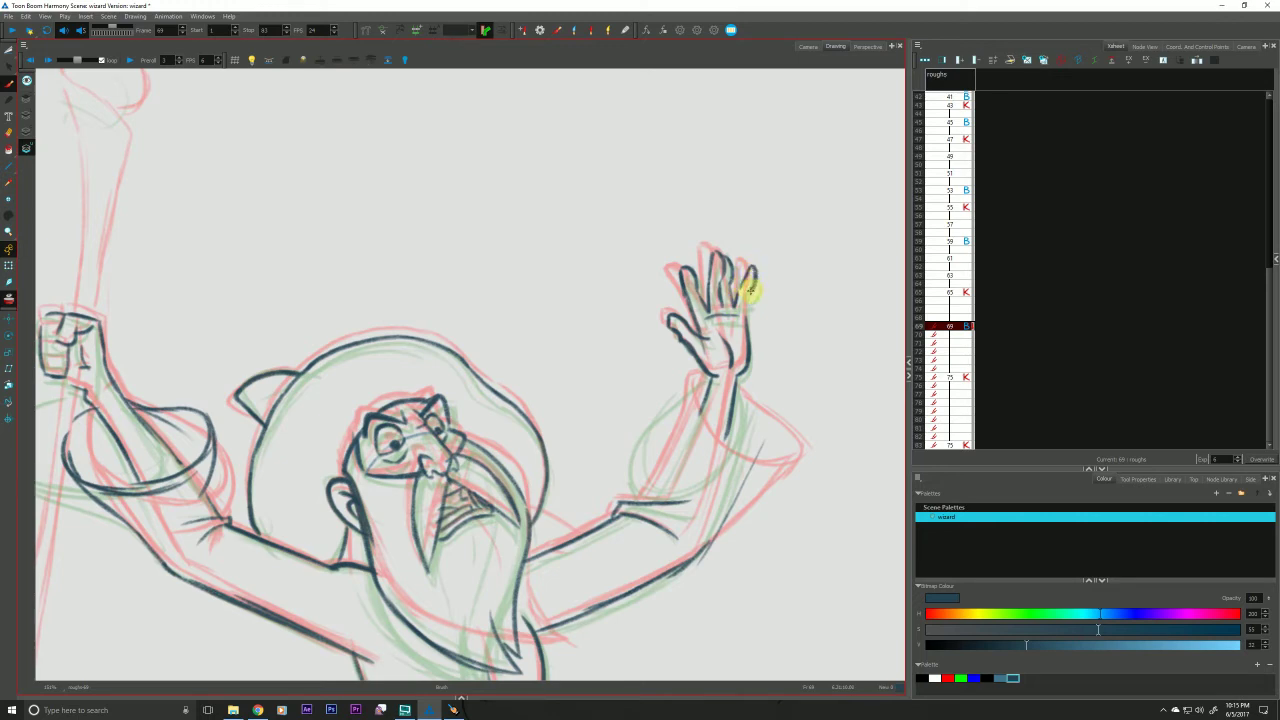
Flip through drawings 63, 65, 69 and 75 to examine how the open hand and its sleeve move.
key("g")
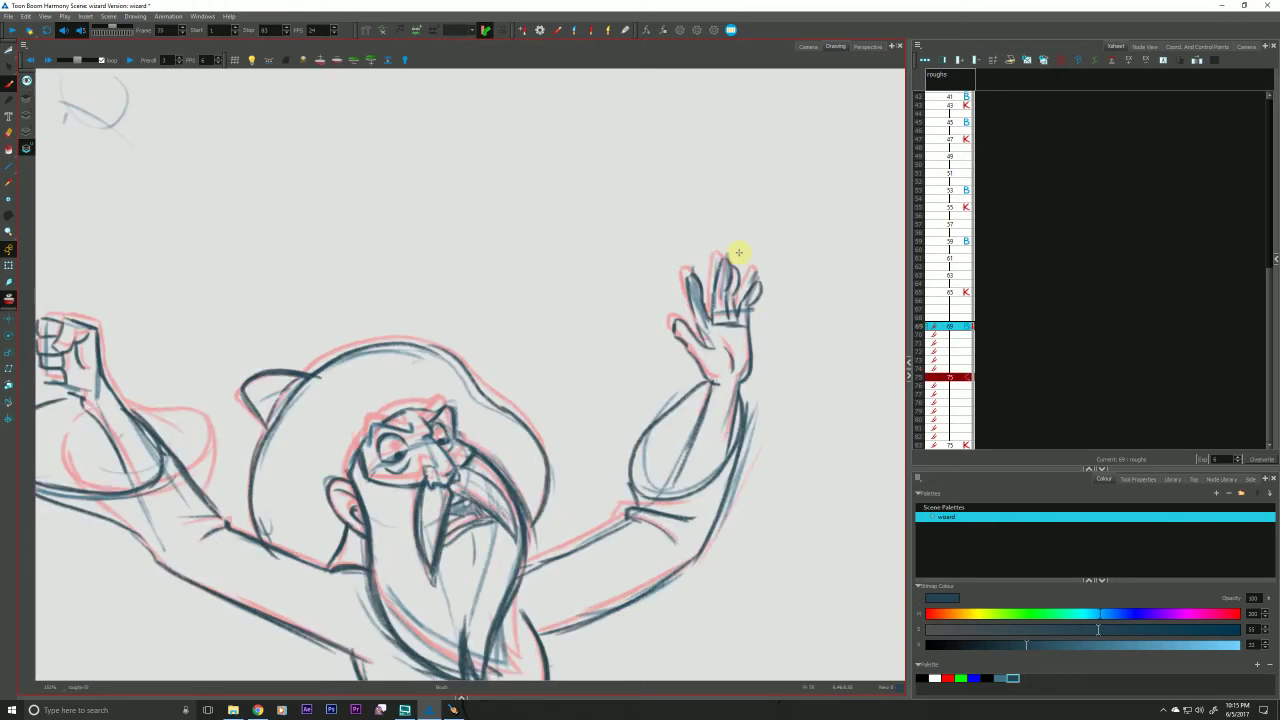
key("f")
key("g")
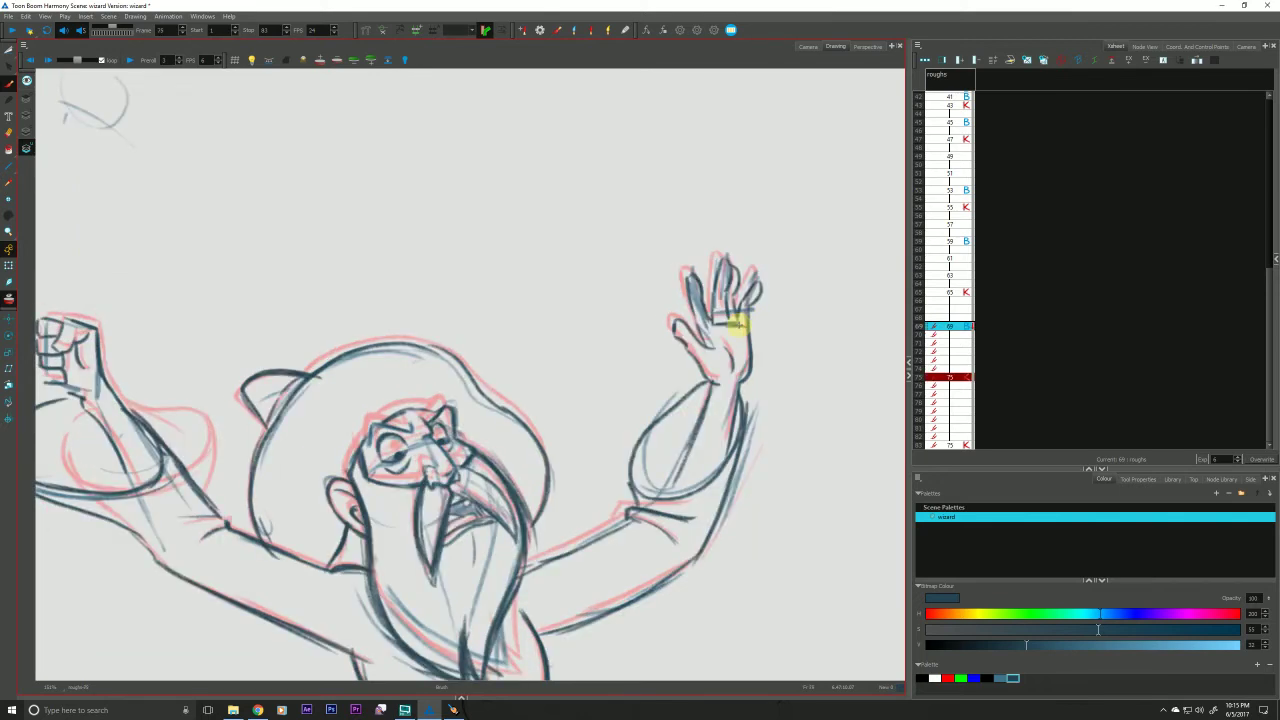
key("f")
key("f")
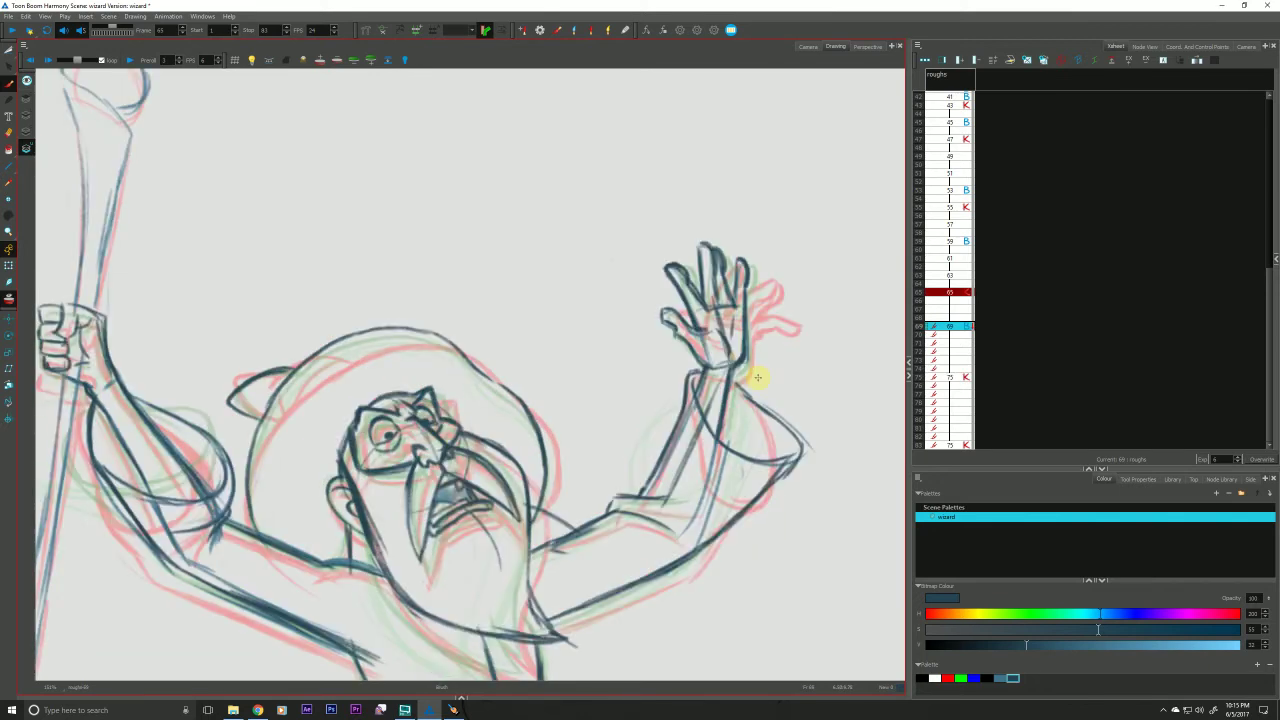
key("g")
key("g")
key("f")
key("f")
key("f")
key("f")
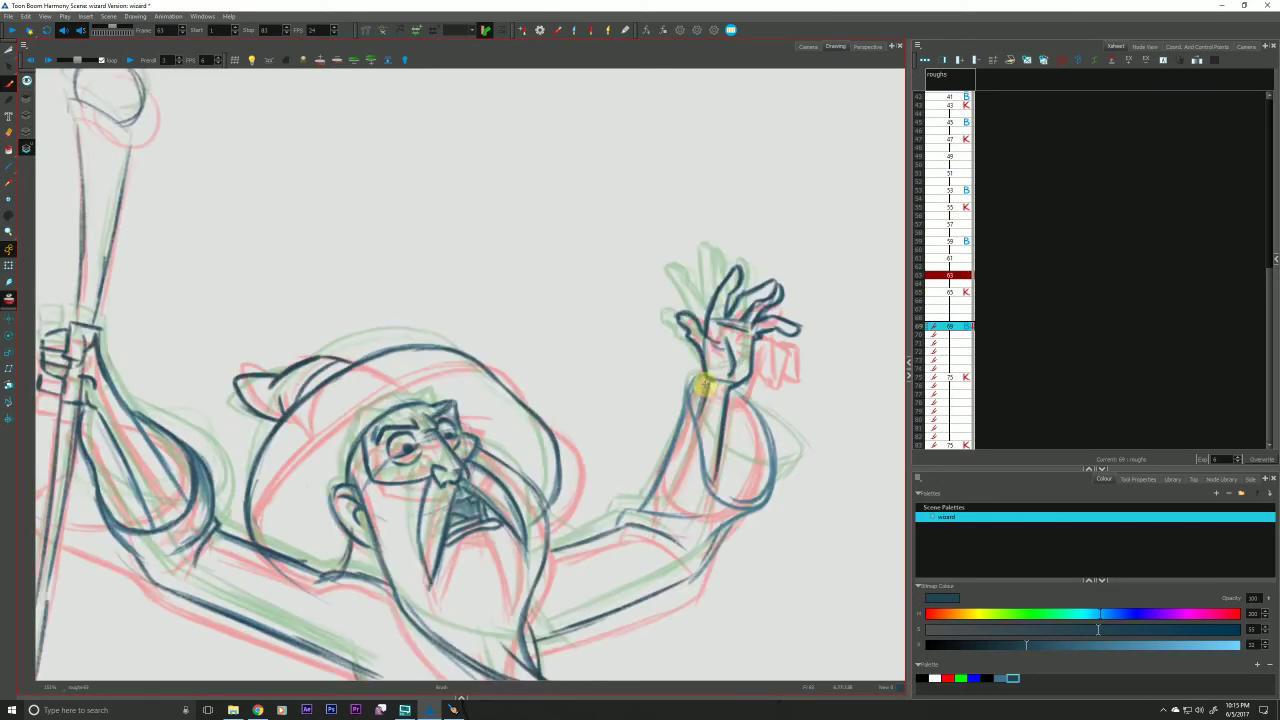
key("g")
key("g")
key("g")
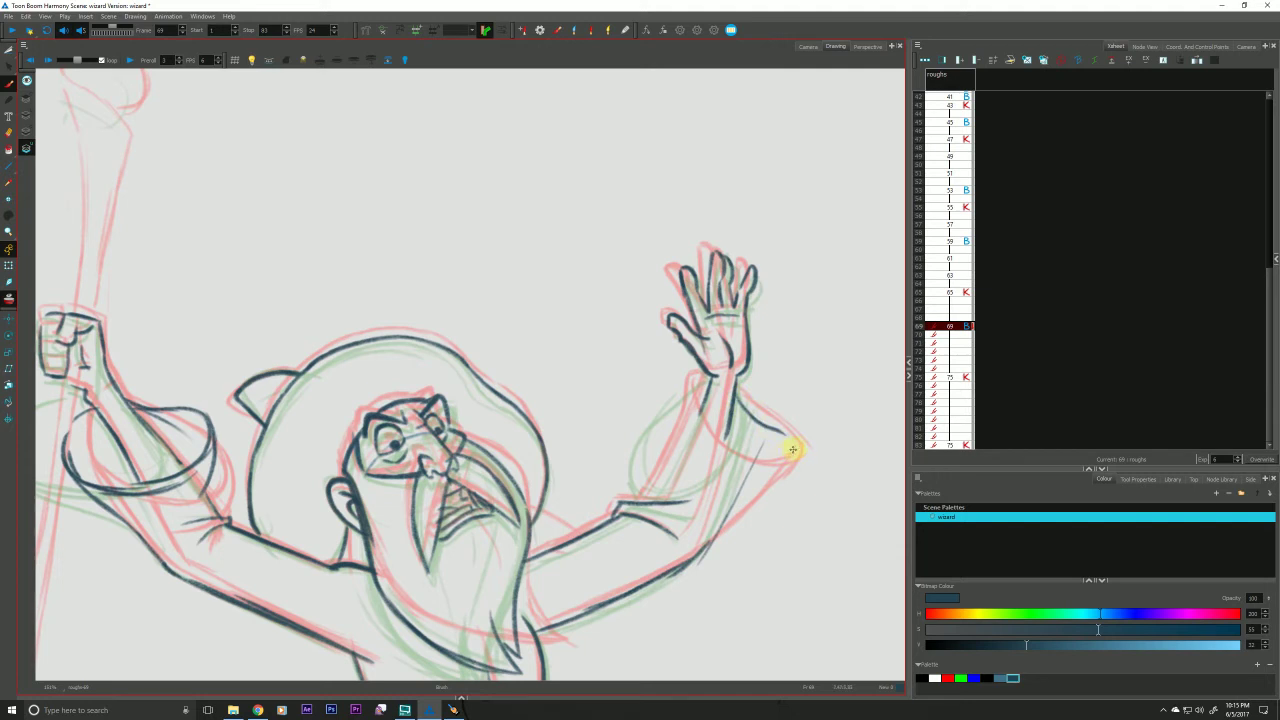
Draw the open-handed arm's wide cuff and connect it to the elbow with the sleeve edges, extending the forearm lines inside it.
mouse_move(792, 449)
left_mouse_down()
mouse_move(692, 454)
mouse_move(719, 463)
mouse_move(669, 434)
mouse_move(700, 377)
mouse_move(796, 452)
left_mouse_up()
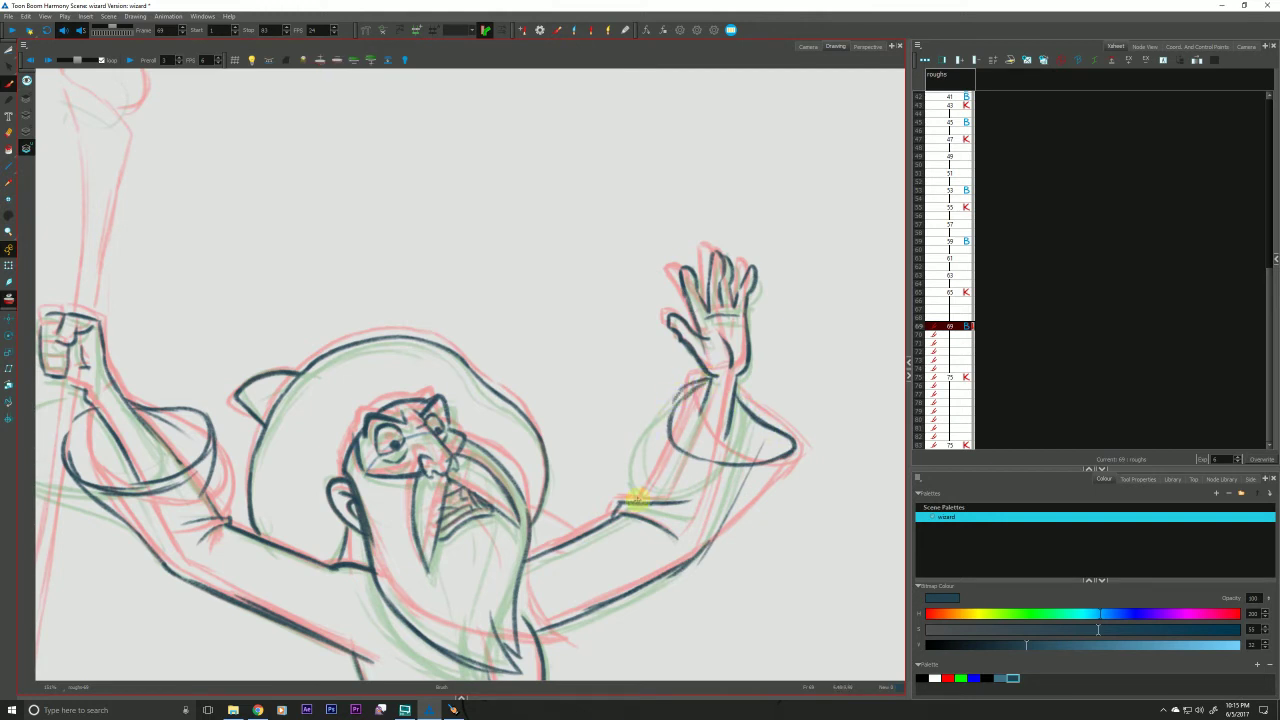
mouse_move(642, 493)
left_mouse_down()
mouse_move(676, 394)
mouse_move(670, 450)
left_mouse_up()
left_click_drag(794, 445, 773, 463)
key("f")
key("g")
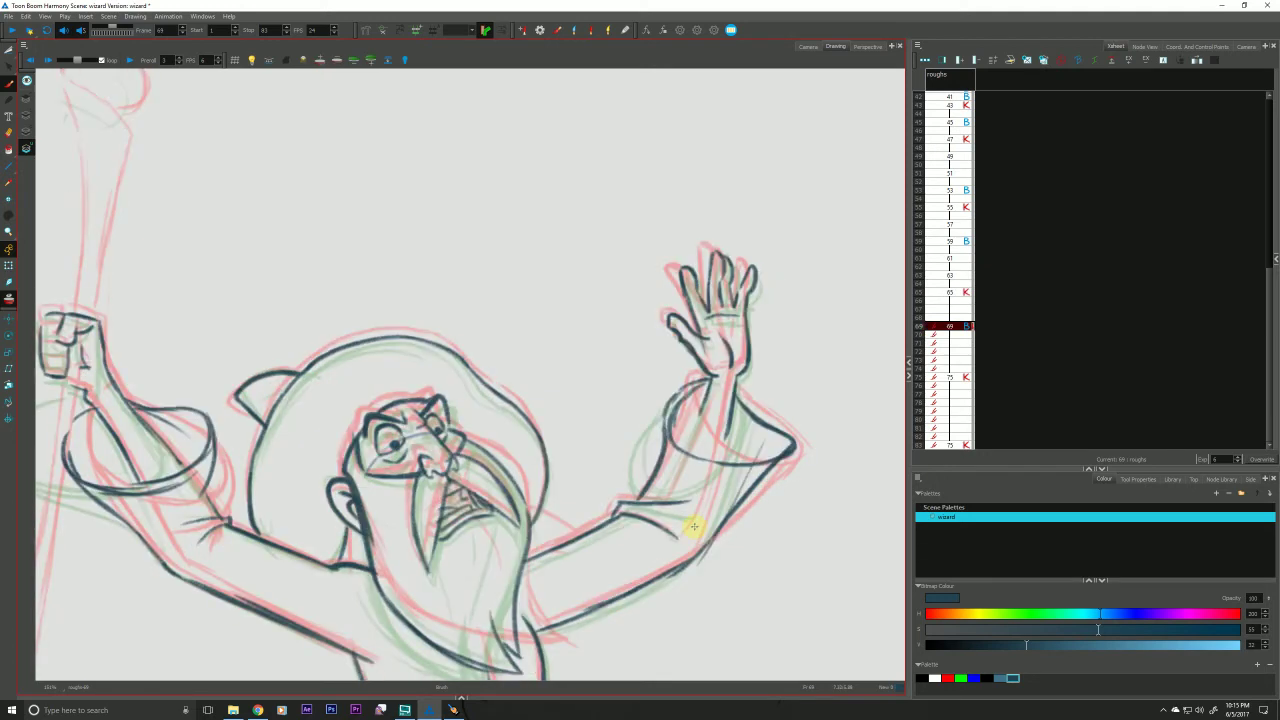
key("g")
key("f")
left_click_drag(734, 375, 720, 474)
left_click_drag(708, 394, 686, 449)
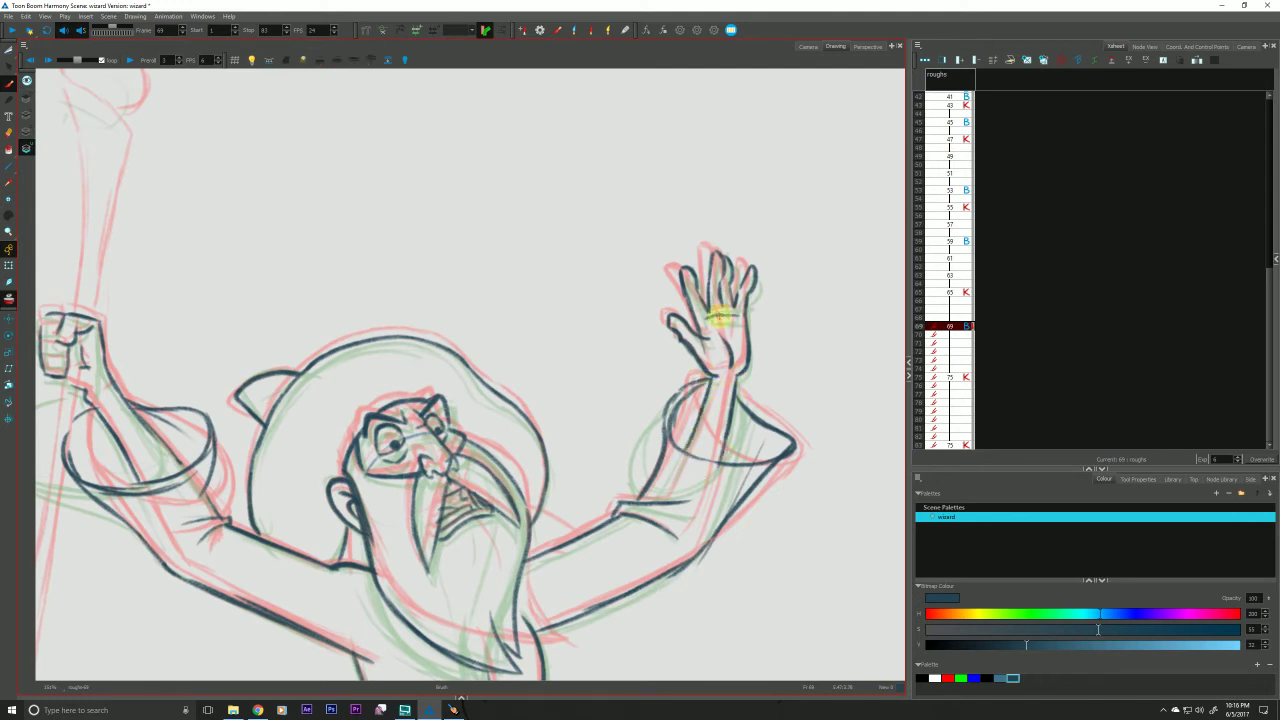
Draw the upper and lower edges of the waist sash and its closed end on drawing 69.
left_click_drag(265, 647, 489, 474)
left_click_drag(217, 395, 215, 425)
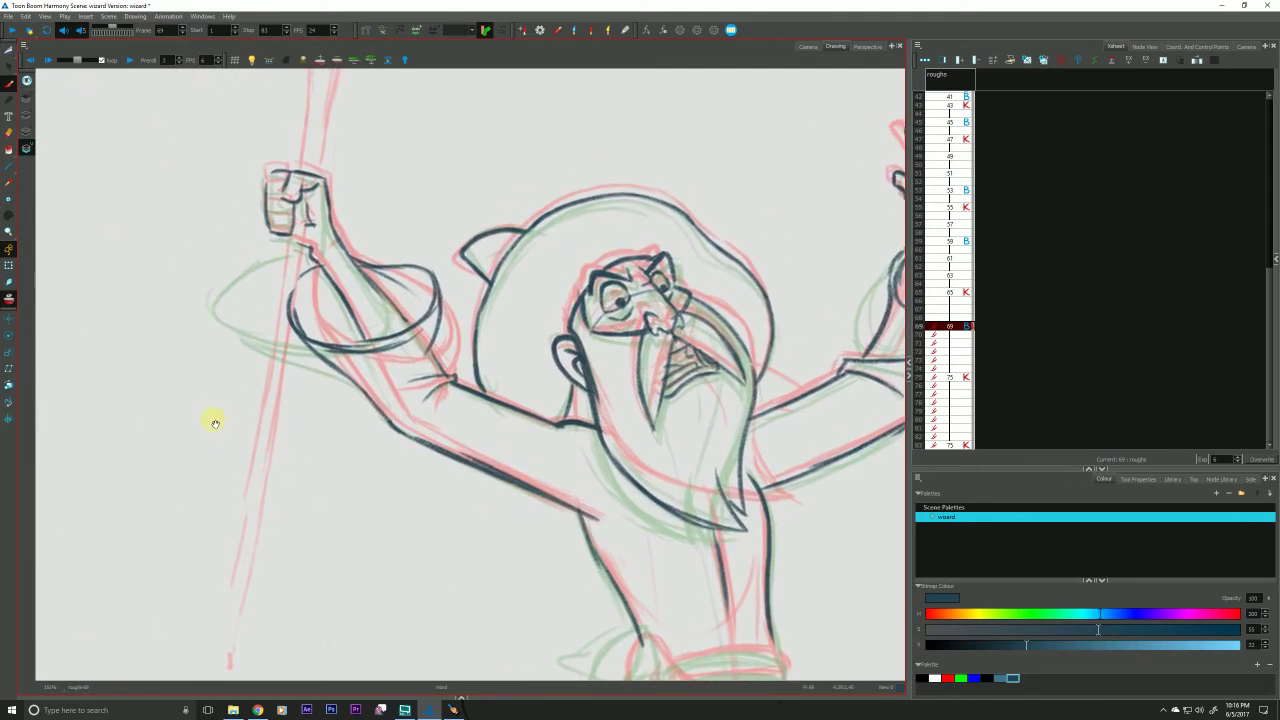
left_click_drag(389, 600, 346, 328)
key("f")
key("g")
key("g")
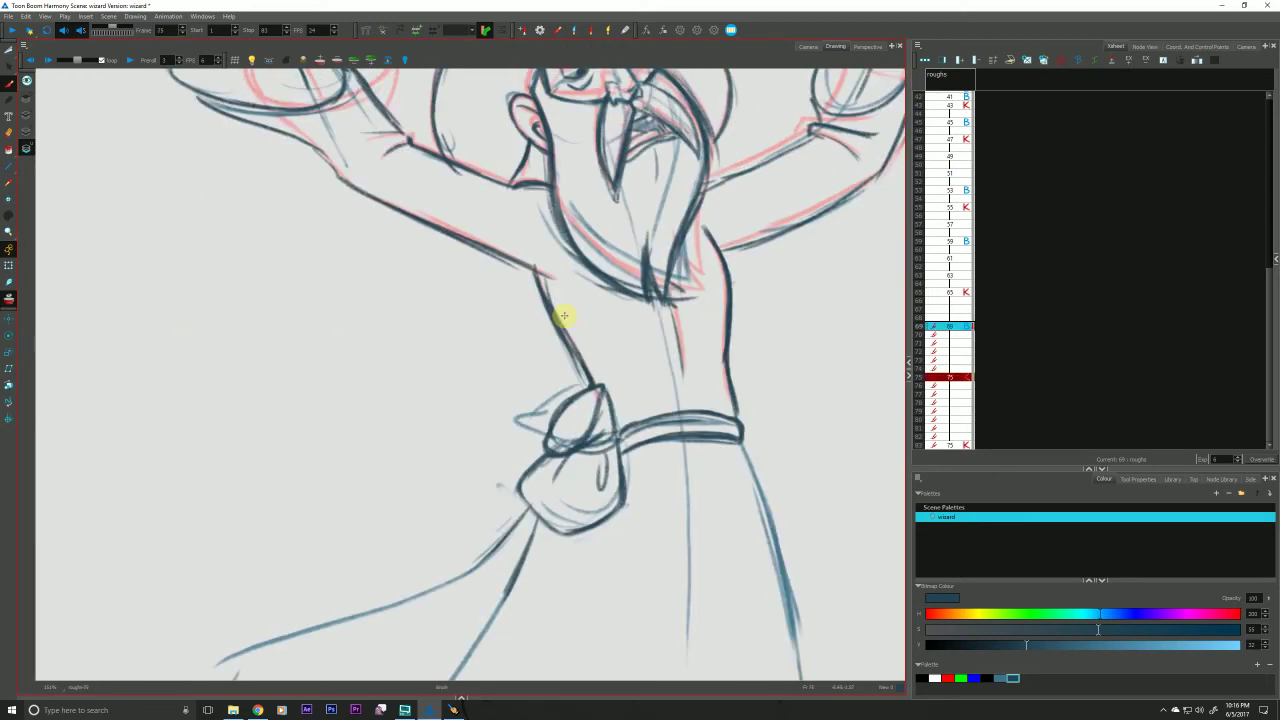
key("f")
mouse_move(626, 424)
left_mouse_down()
mouse_move(719, 409)
mouse_move(739, 427)
mouse_move(705, 426)
mouse_move(738, 434)
mouse_move(673, 438)
mouse_move(740, 437)
mouse_move(641, 439)
left_mouse_up()
Draw the robe's skirt on drawing 69 with its front edge, inner back fold, trailing back line and hanging tail edge.
left_click_drag(503, 500, 401, 354)
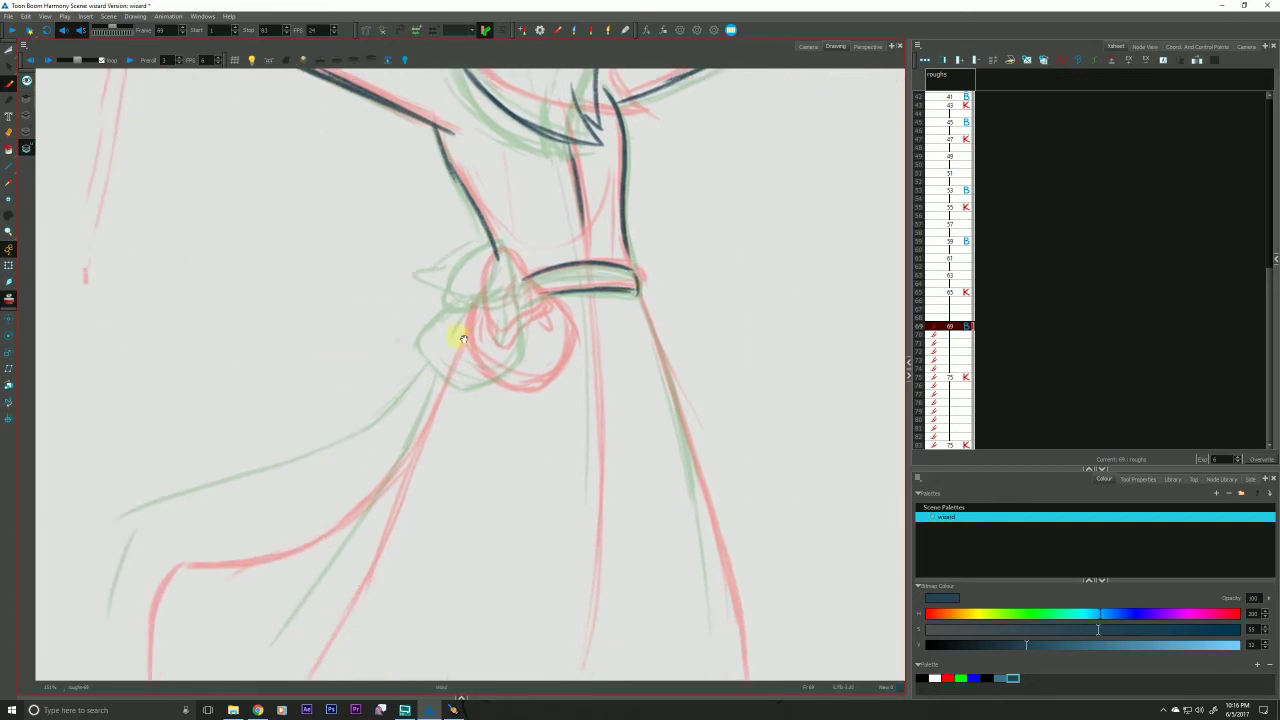
key("f")
key("g")
left_click_drag(634, 288, 725, 658)
left_click_drag(303, 585, 429, 517)
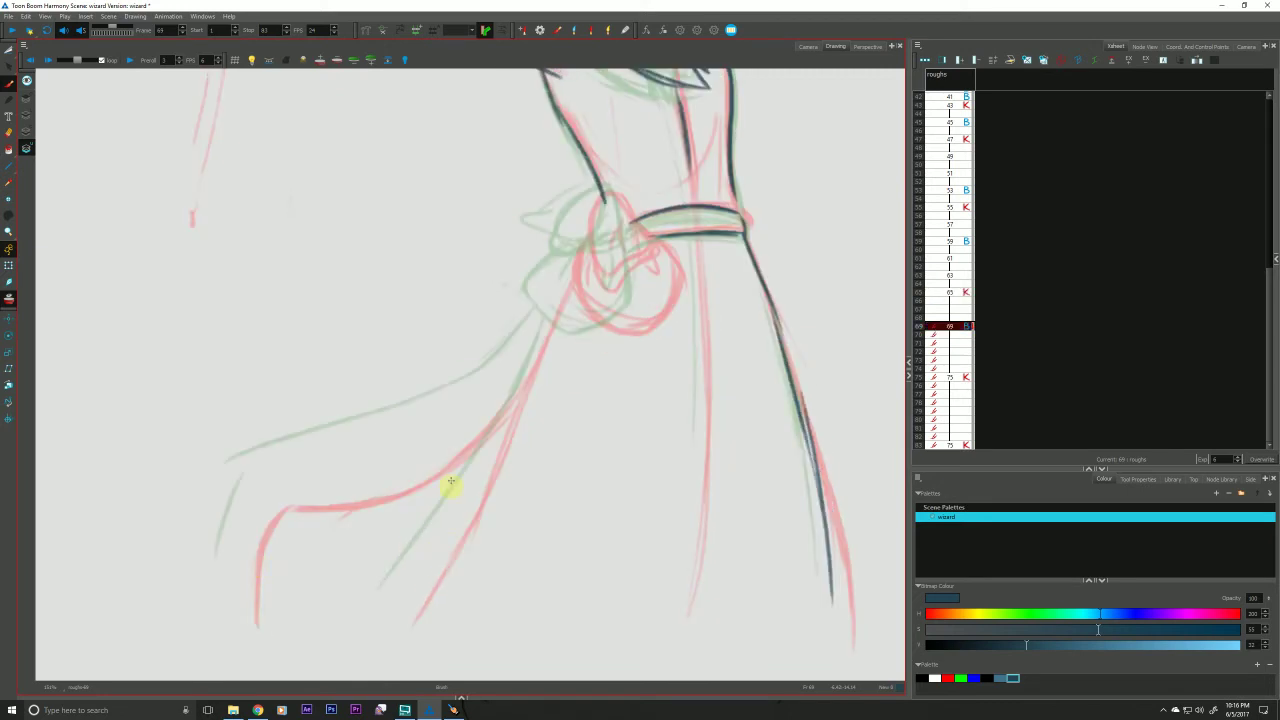
mouse_move(590, 232)
left_mouse_down()
mouse_move(486, 457)
mouse_move(396, 590)
left_mouse_up()
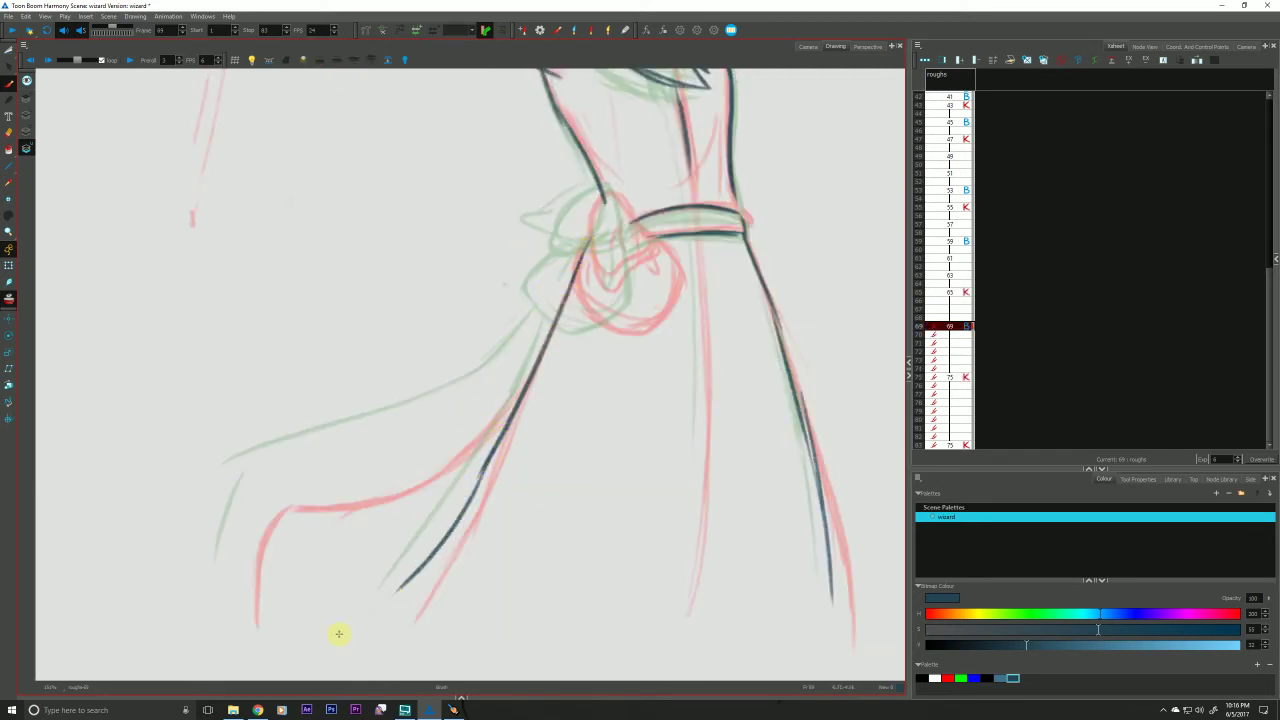
mouse_move(570, 292)
left_mouse_down()
mouse_move(473, 409)
mouse_move(300, 484)
left_mouse_up()
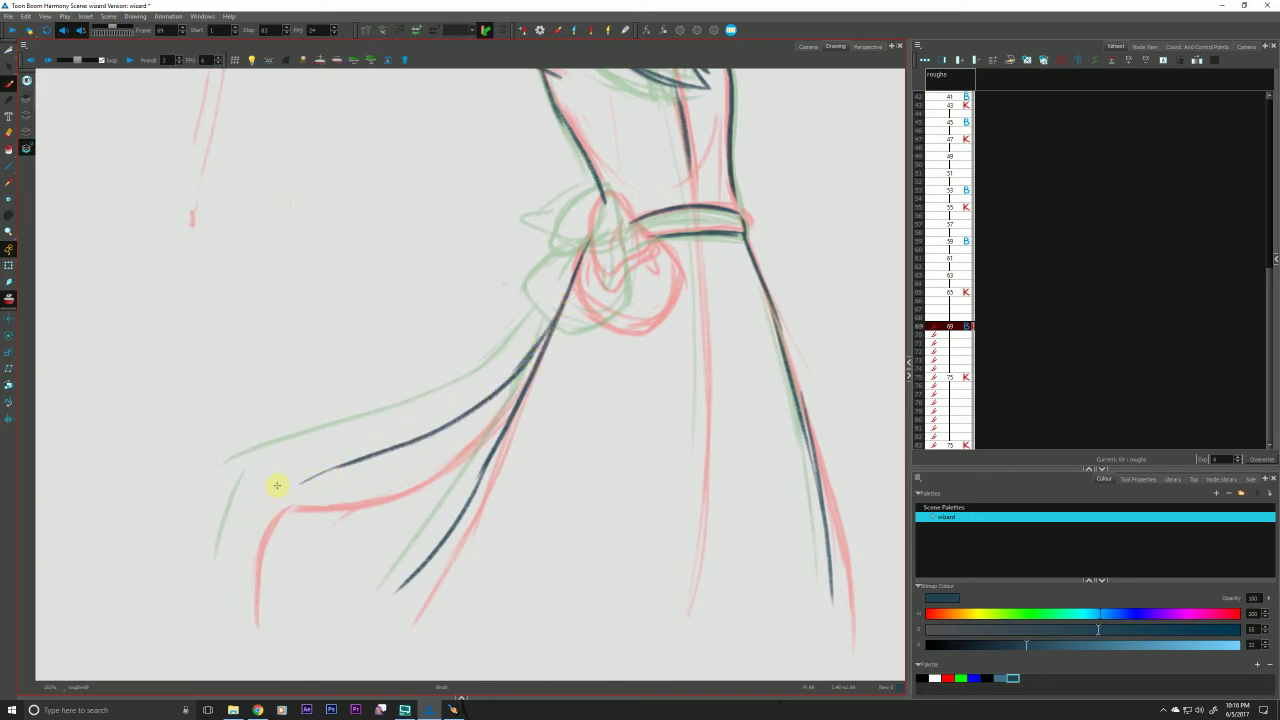
mouse_move(256, 612)
left_mouse_down()
mouse_move(274, 491)
mouse_move(490, 398)
left_mouse_up()
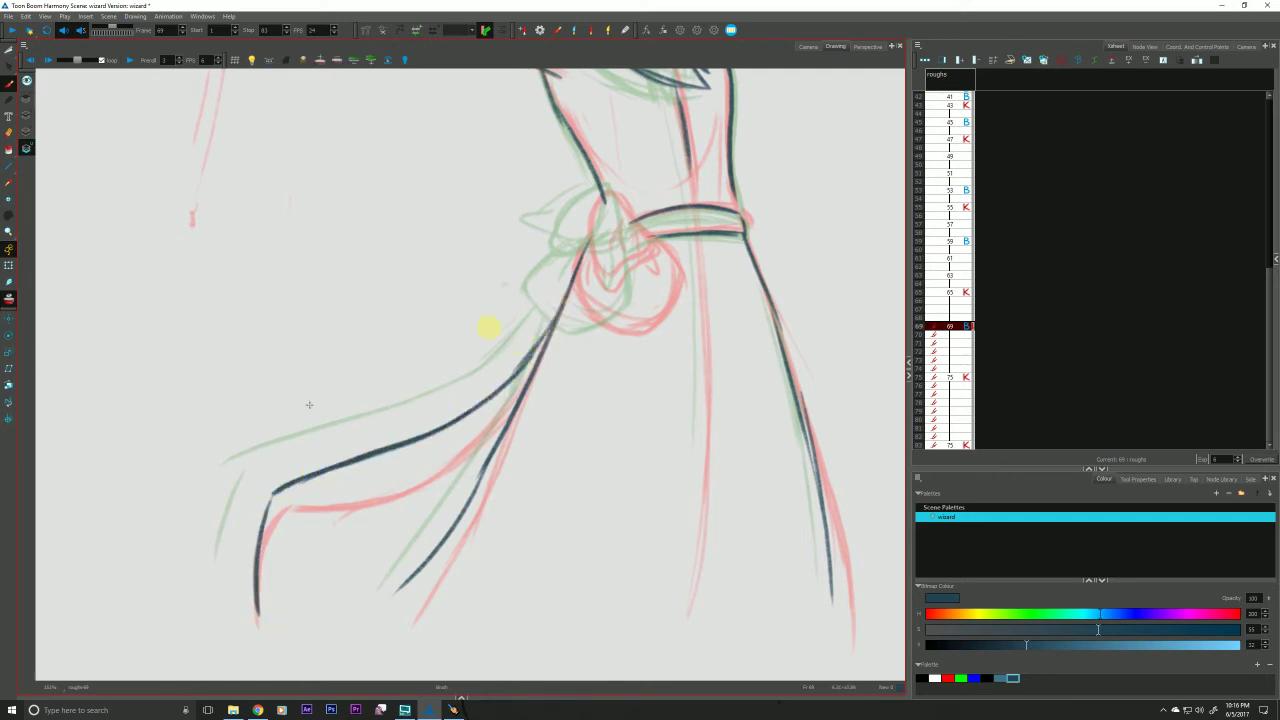
Extend the trailing robe's tail edge up to the back line on key 75, flipping to compare it with drawing 69.
key("f")
key("g")
key("g")
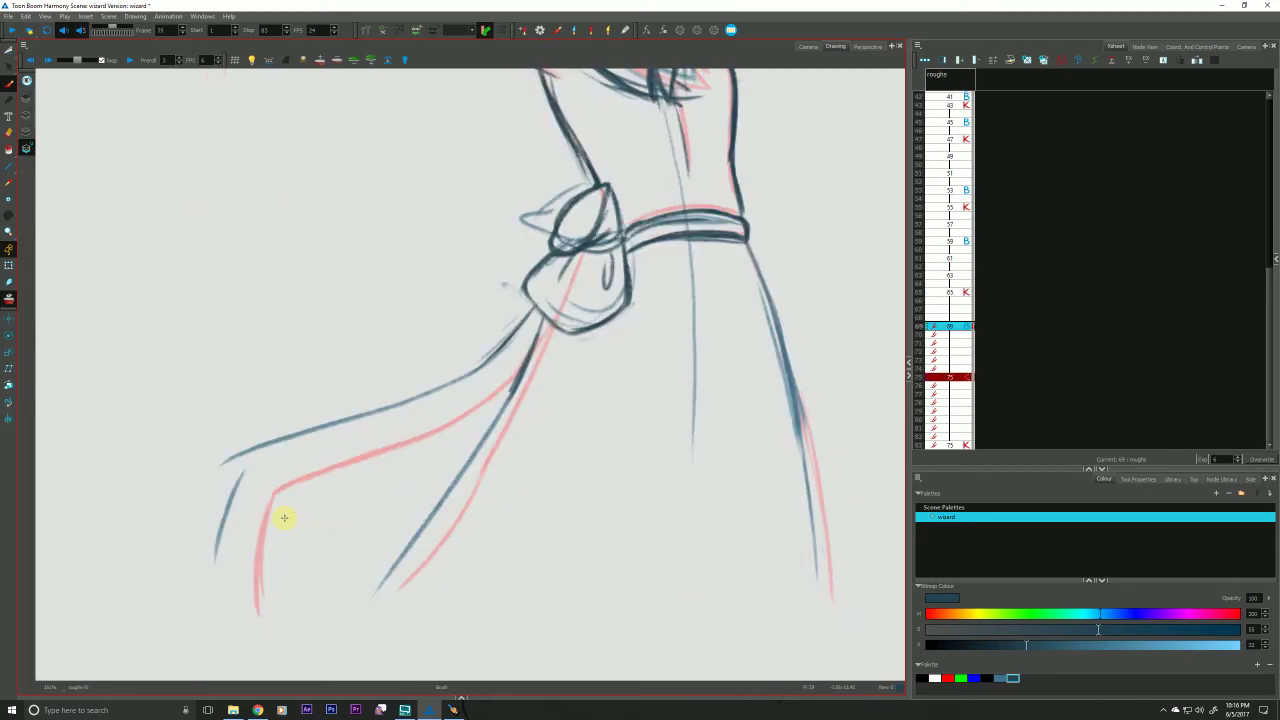
left_click_drag(252, 452, 238, 578)
left_click_drag(539, 322, 448, 489)
left_click_drag(346, 399, 304, 608)
key("f")
key("g")
key("f")
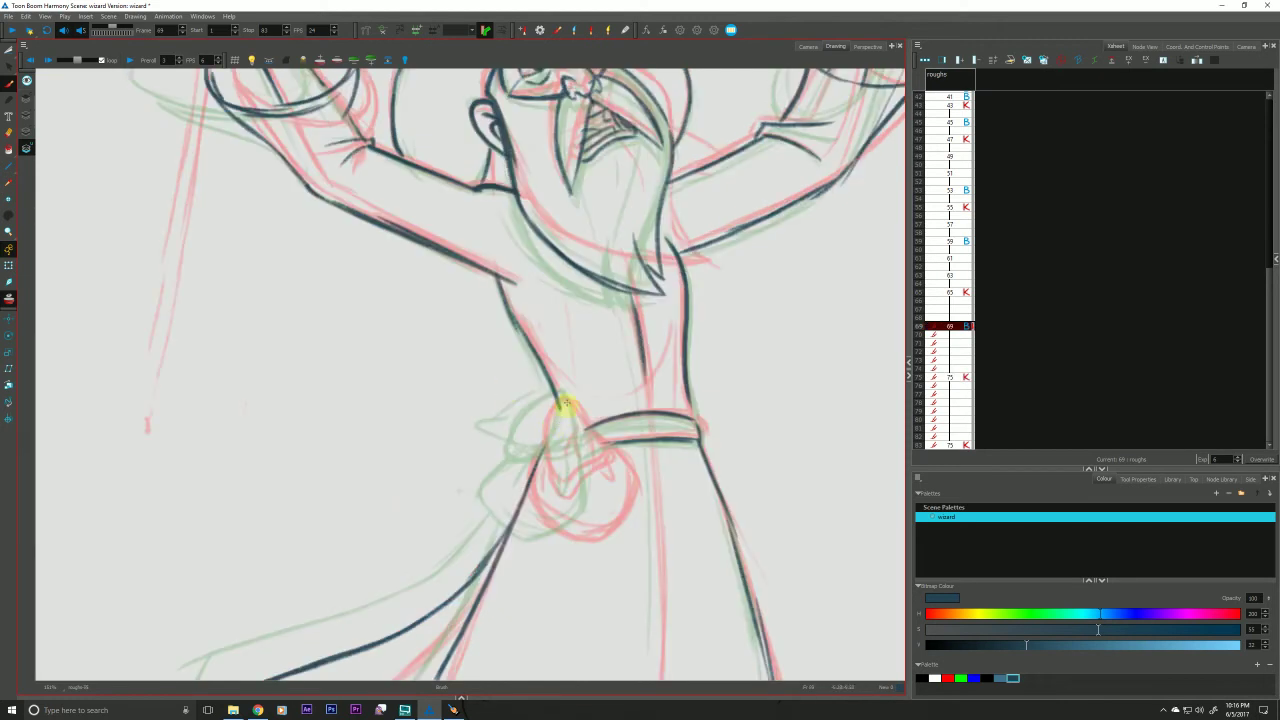
Draw the sash knot with its round hanging loop and inner fold on drawing 69, flipping to key 75 for comparison.
mouse_move(557, 401)
left_mouse_down()
mouse_move(571, 457)
mouse_move(541, 482)
mouse_move(528, 451)
mouse_move(553, 400)
mouse_move(580, 457)
mouse_move(531, 491)
mouse_move(536, 462)
mouse_move(597, 494)
mouse_move(545, 546)
left_mouse_up()
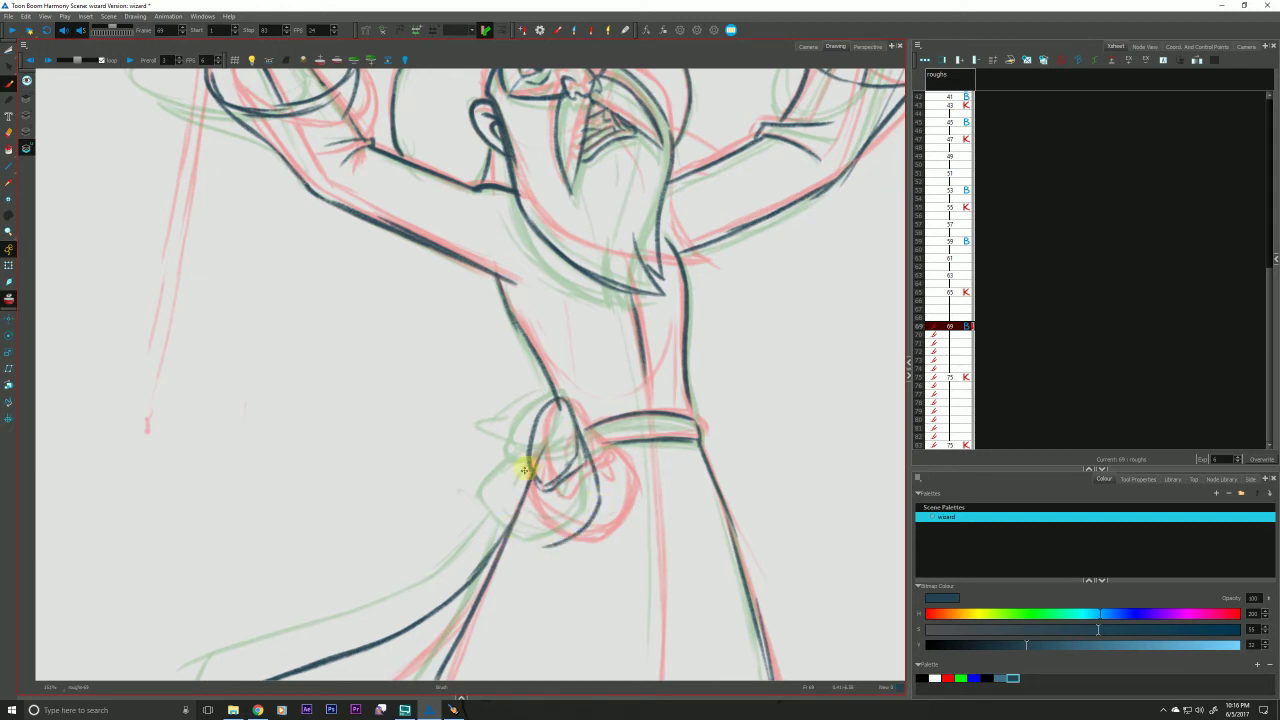
mouse_move(530, 458)
left_mouse_down()
mouse_move(507, 522)
mouse_move(502, 499)
mouse_move(555, 545)
left_mouse_up()
mouse_move(548, 545)
left_mouse_down()
mouse_move(506, 502)
mouse_move(558, 465)
mouse_move(583, 477)
mouse_move(583, 444)
mouse_move(599, 504)
mouse_move(532, 532)
mouse_move(550, 539)
mouse_move(507, 520)
mouse_move(527, 459)
mouse_move(577, 496)
left_mouse_up()
key("f")
key("g")
key("g")
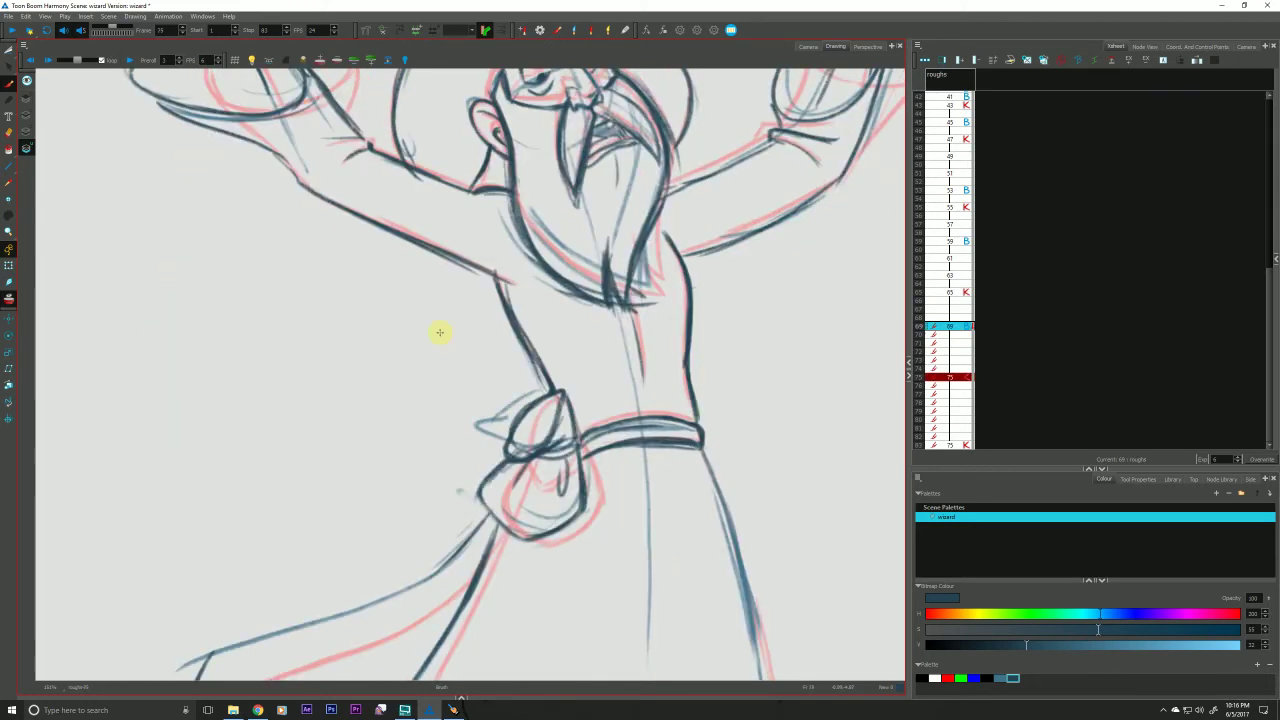
key("f")
key("g")
key("f")
key("g")
key("f")
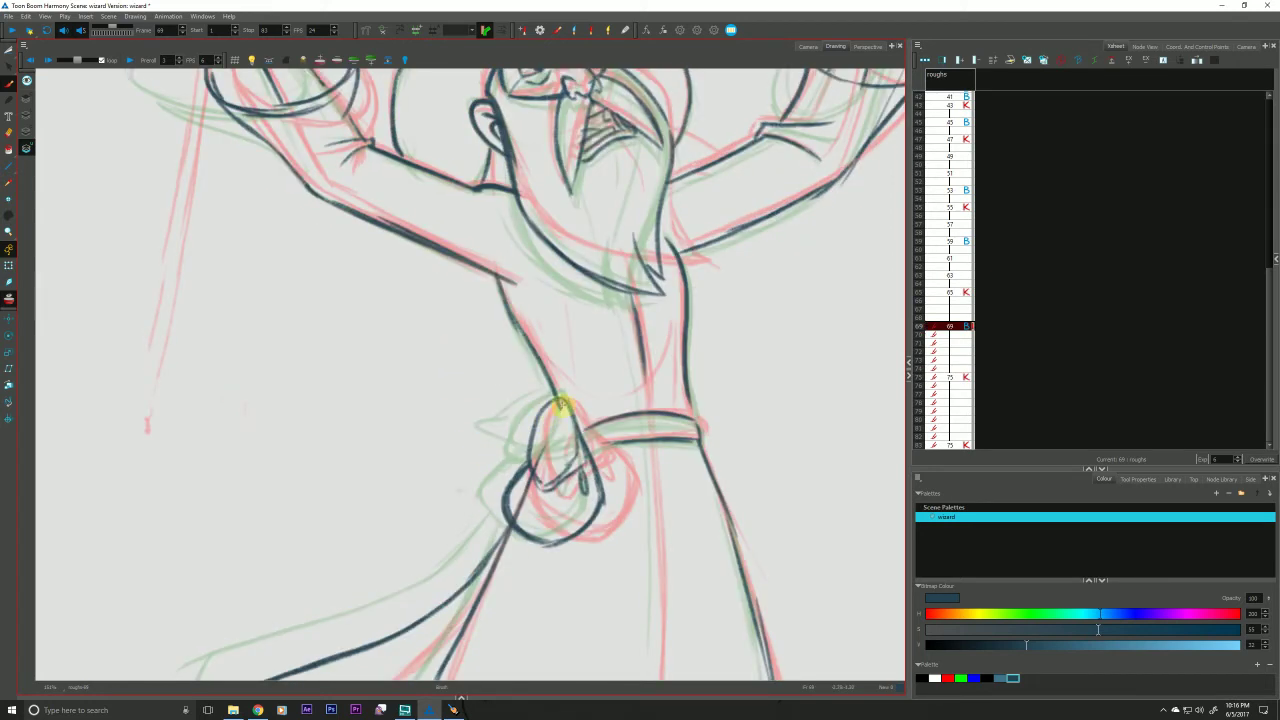
Draw the outer edge of the sash knot's upper loop on drawing 69, flipping to the neighbouring drawings for comparison.
left_click_drag(561, 400, 577, 460)
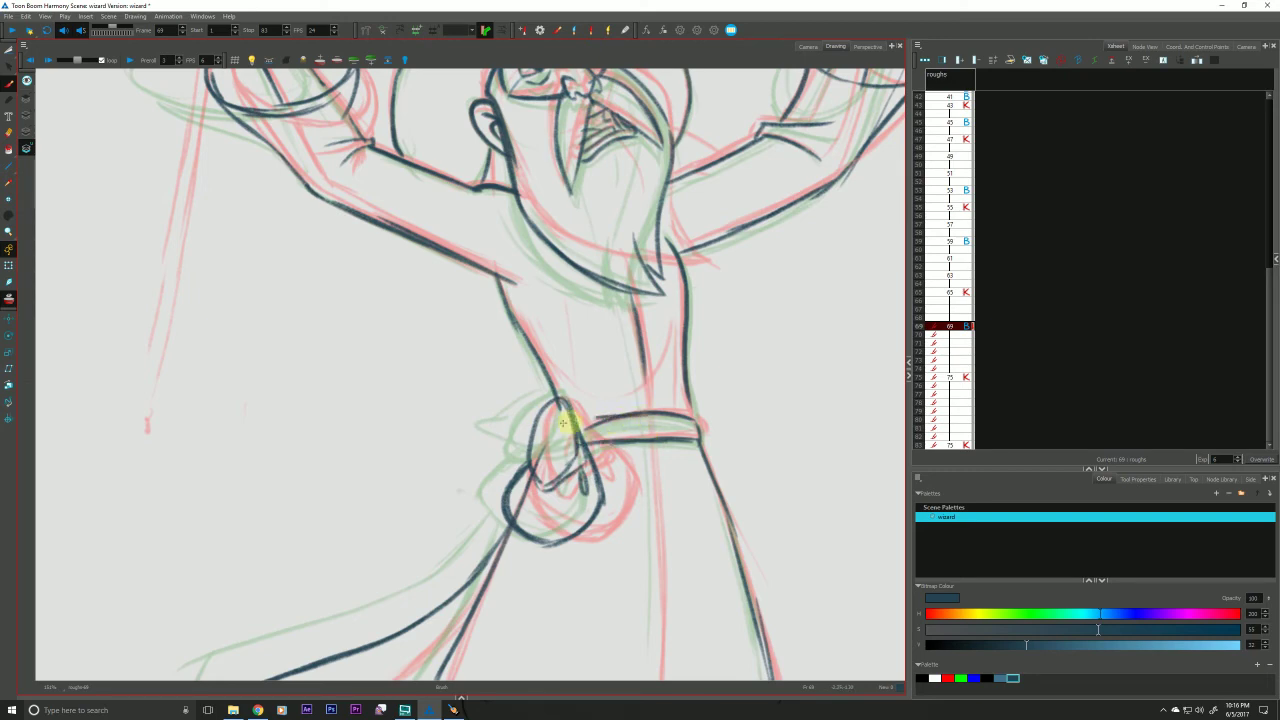
key("f")
key("g")
left_click_drag(356, 307, 332, 461)
key("g")
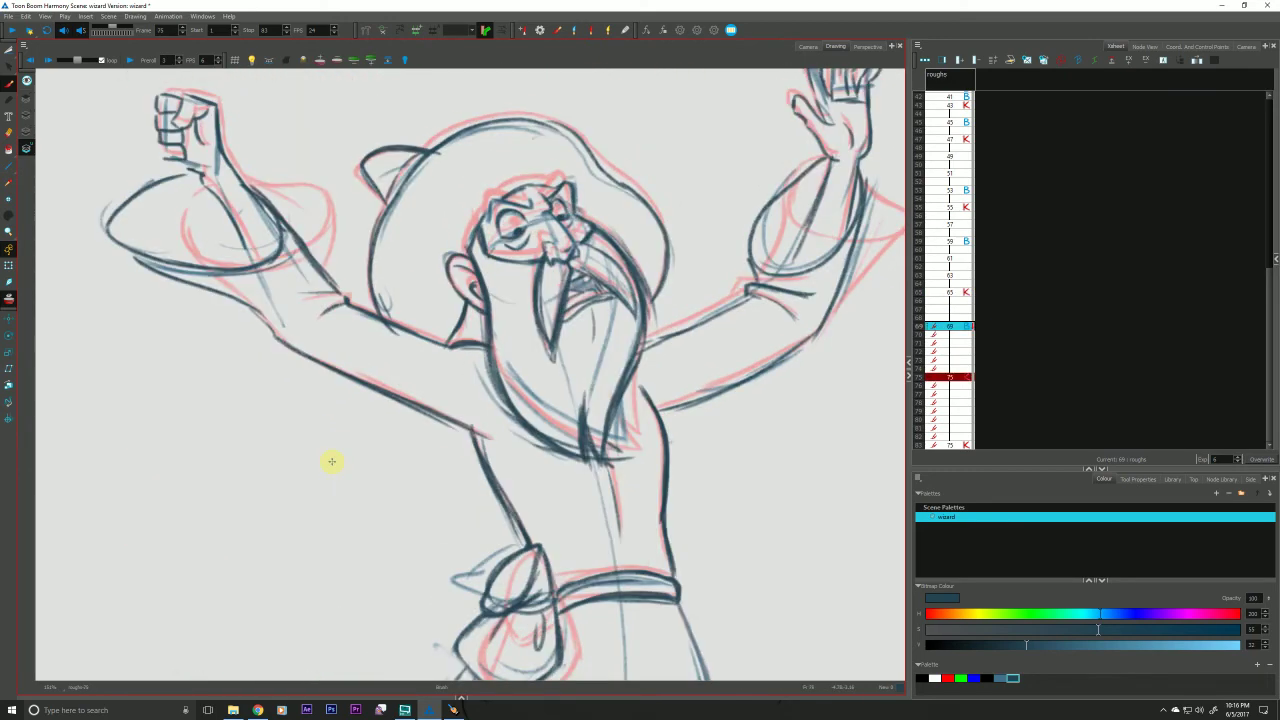
key("f")
key("f")
key("g")
key("g")
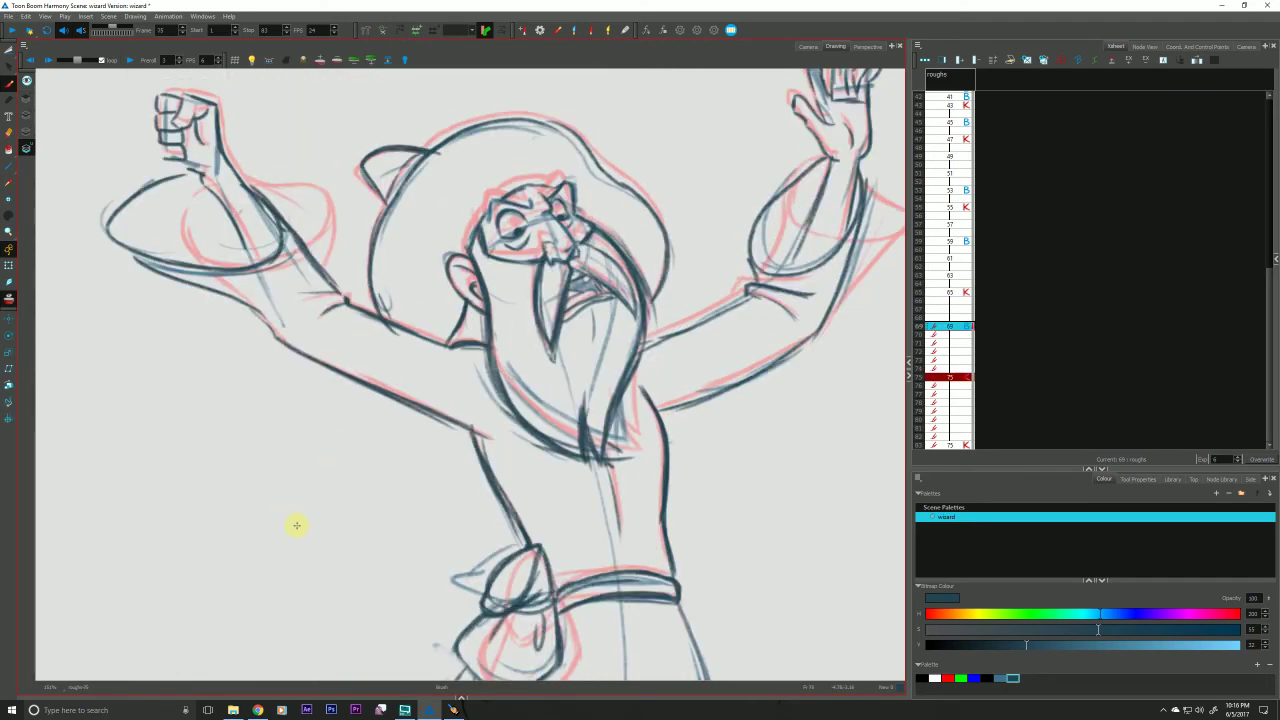
Turn off the onion skin and return to drawing 69 in the Xsheet.
scroll(296, 525, "down", 6)
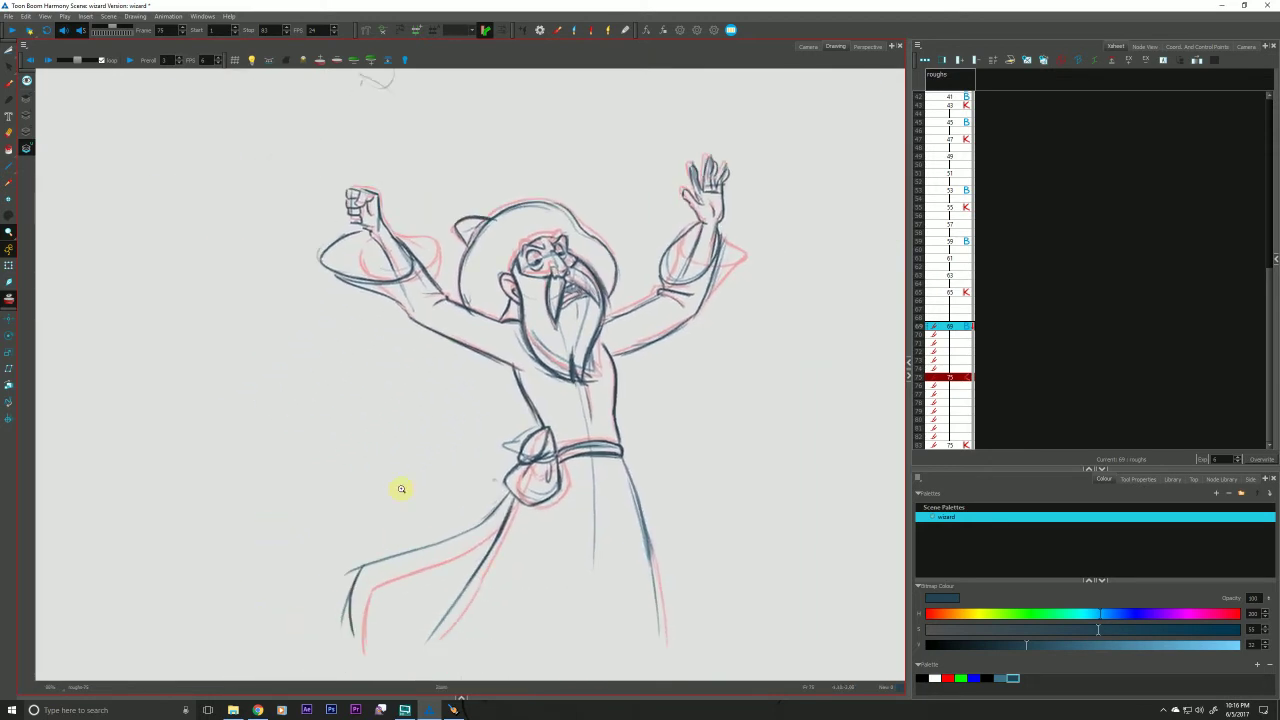
left_click(10, 300)
key("shift+comma")
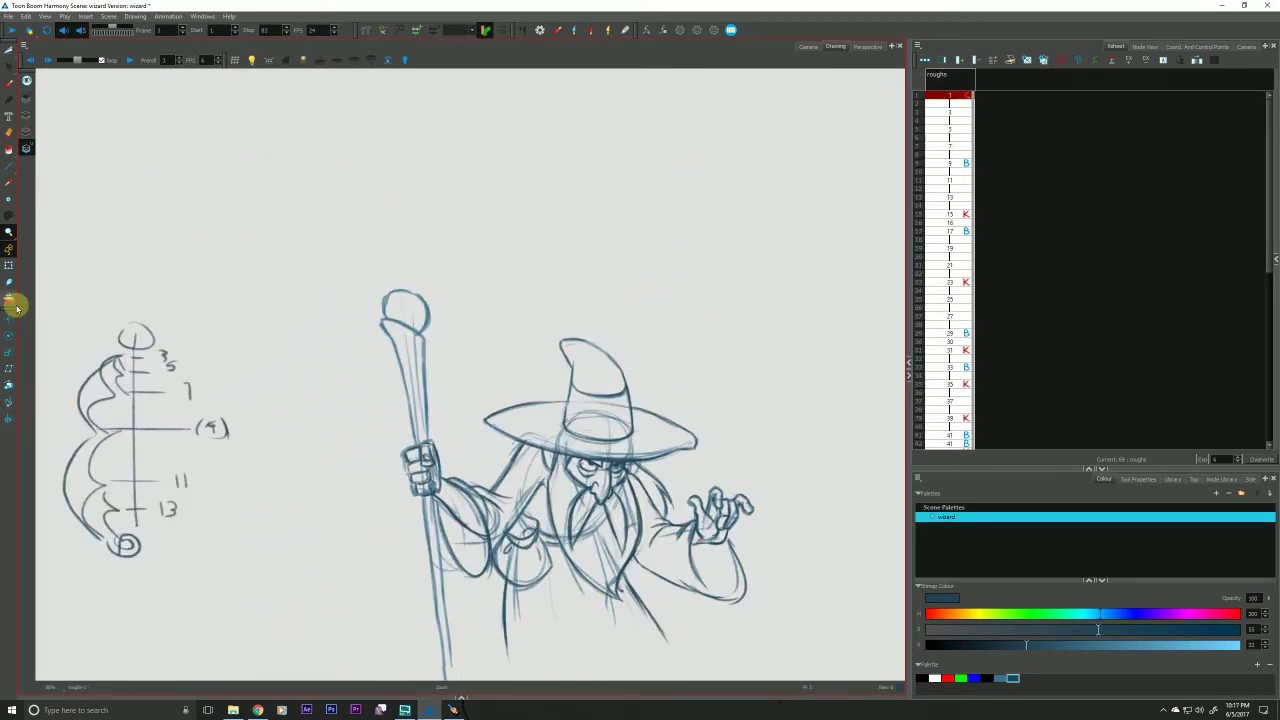
scroll(955, 300, "down", 10)
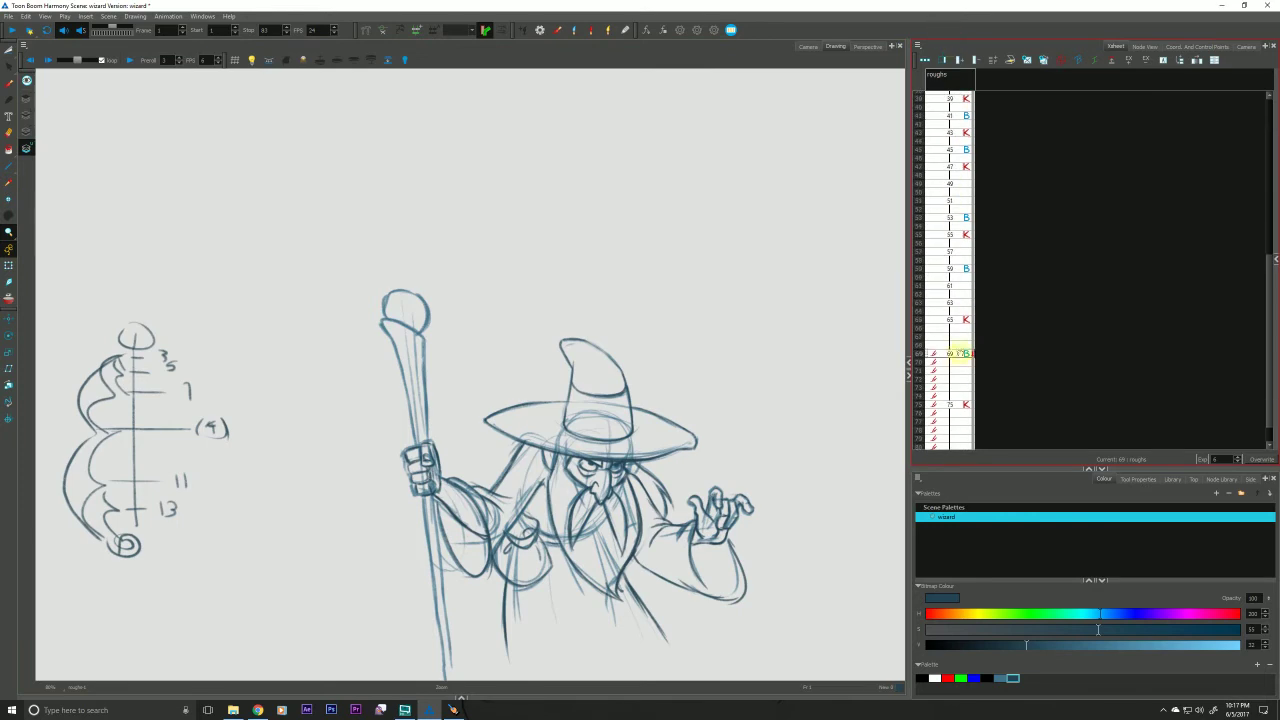
left_click(950, 327)
Flip repeatedly between drawings 65, 69 and 75 to check the breakdown's motion without onion skin.
key("f")
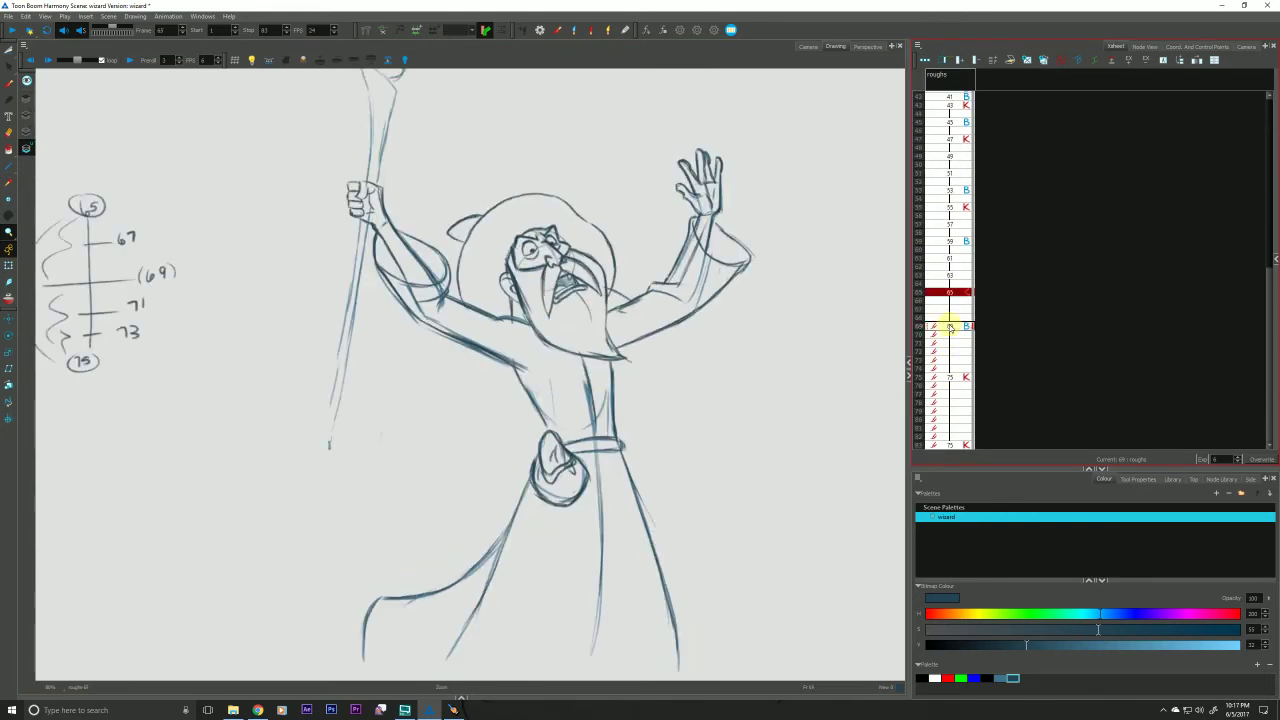
key("g")
key("g")
key("f")
key("f")
key("g")
key("g")
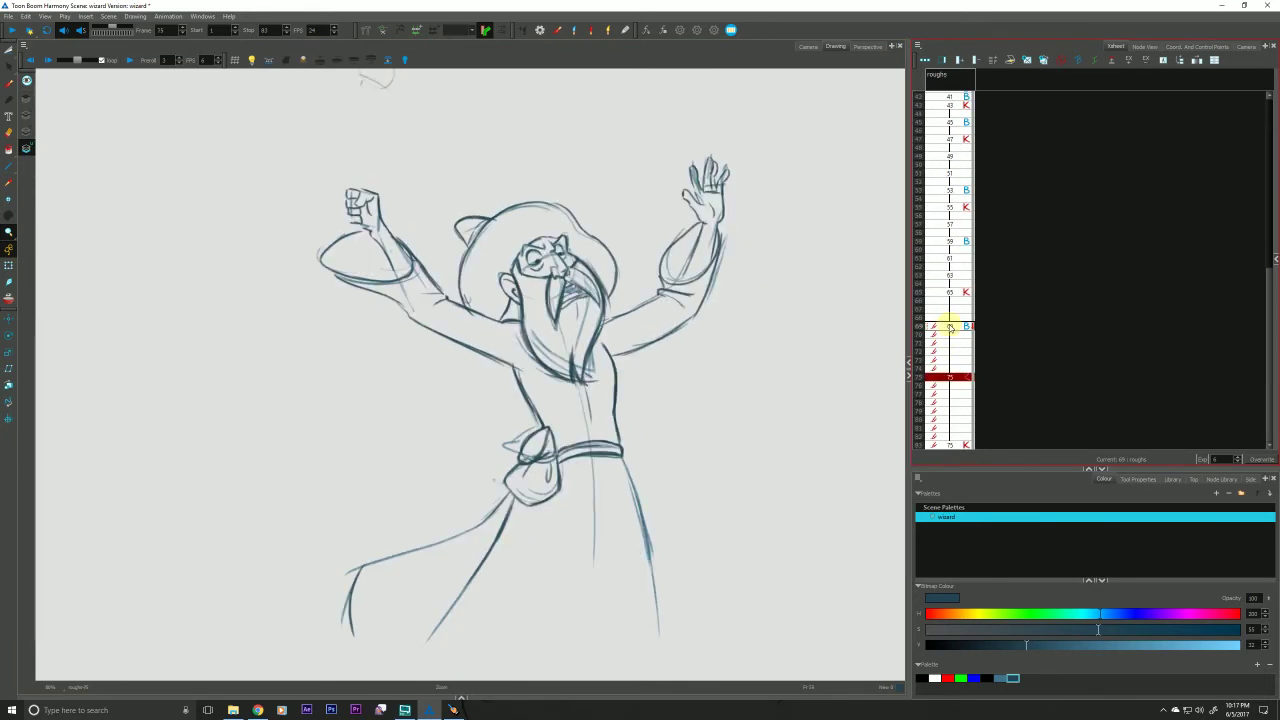
key("f")
key("f")
key("g")
key("g")
key("f")
key("f")
key("g")
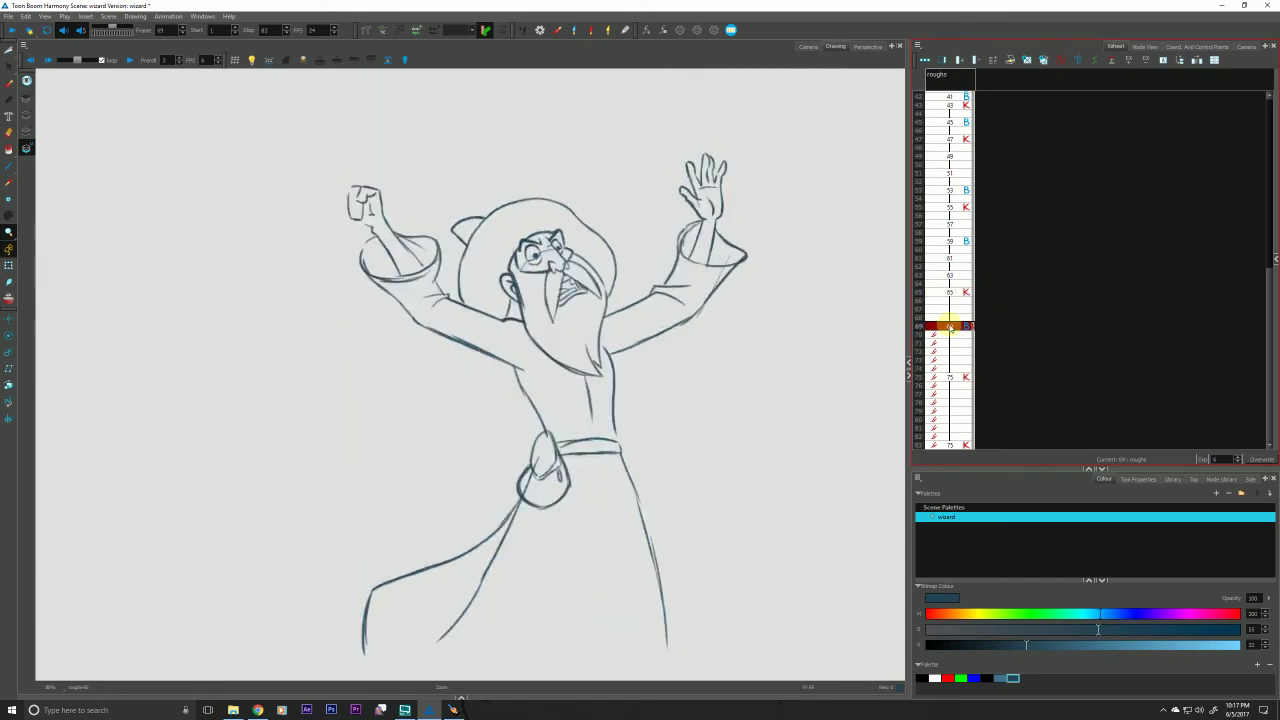
key("f")
key("g")
key("f")
key("g")
key("g")
key("f")
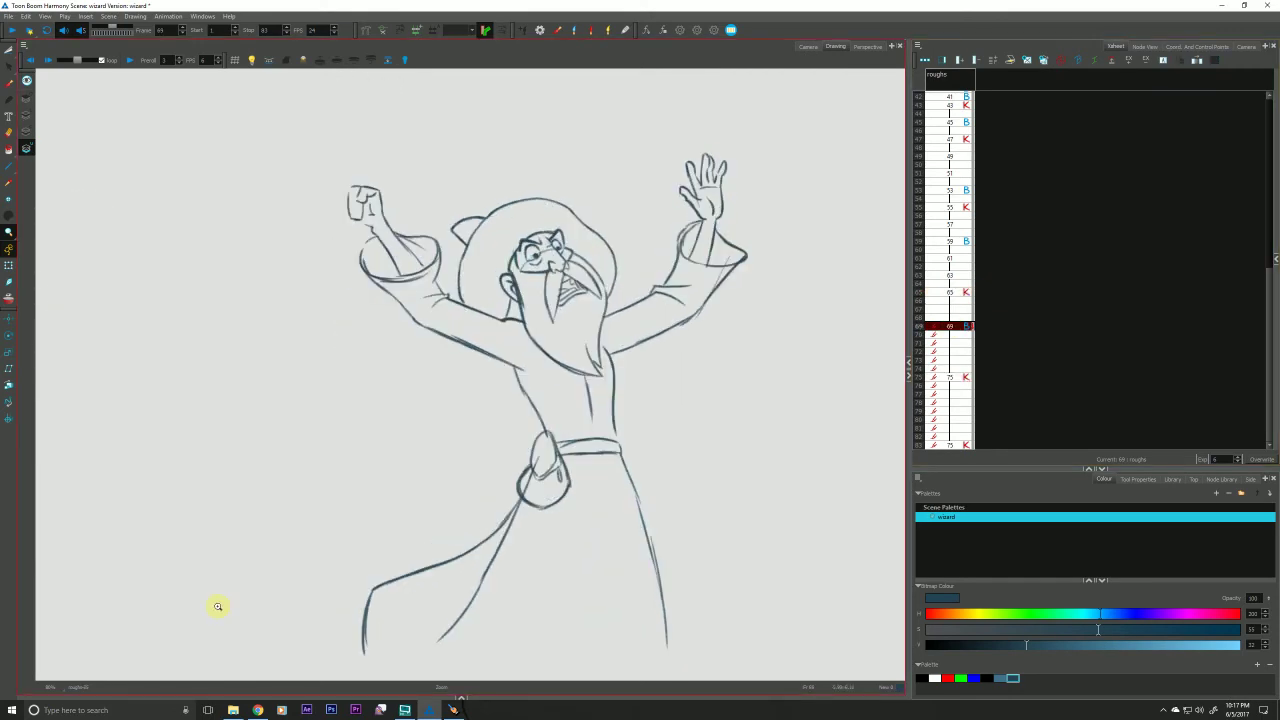
left_click(951, 327)
key("f")
key("g")
key("g")
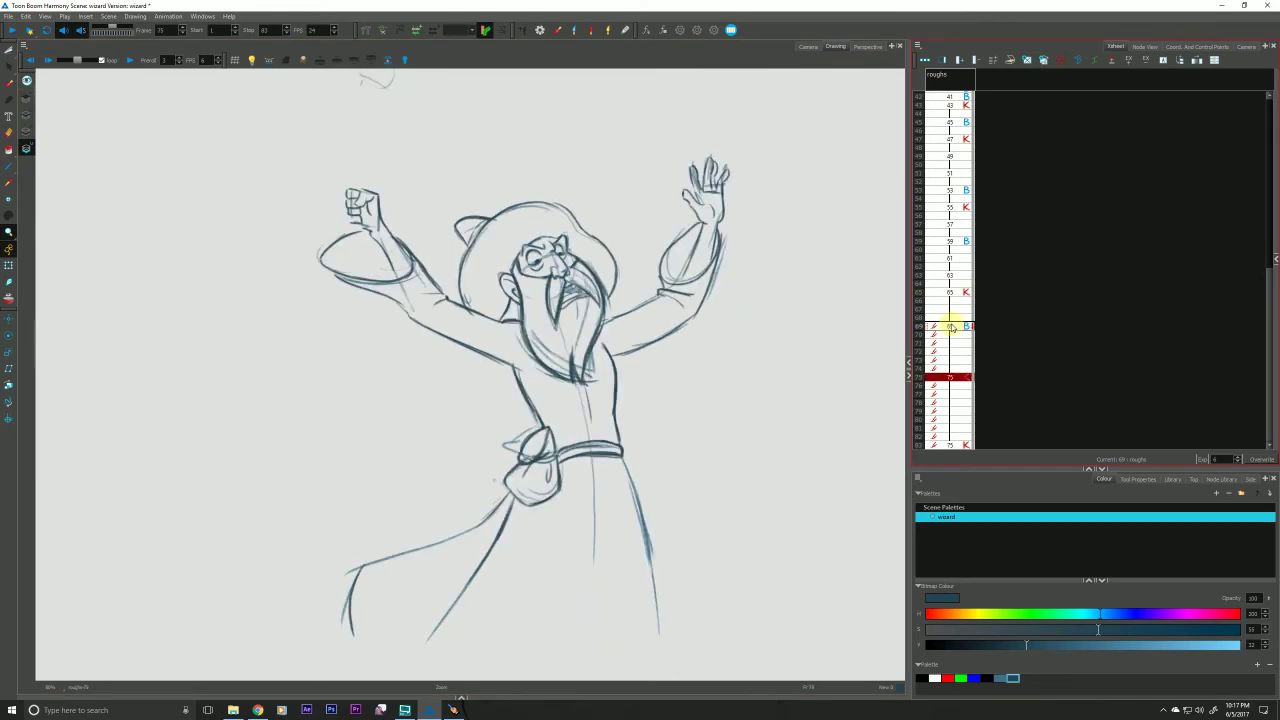
key("f")
key("f")
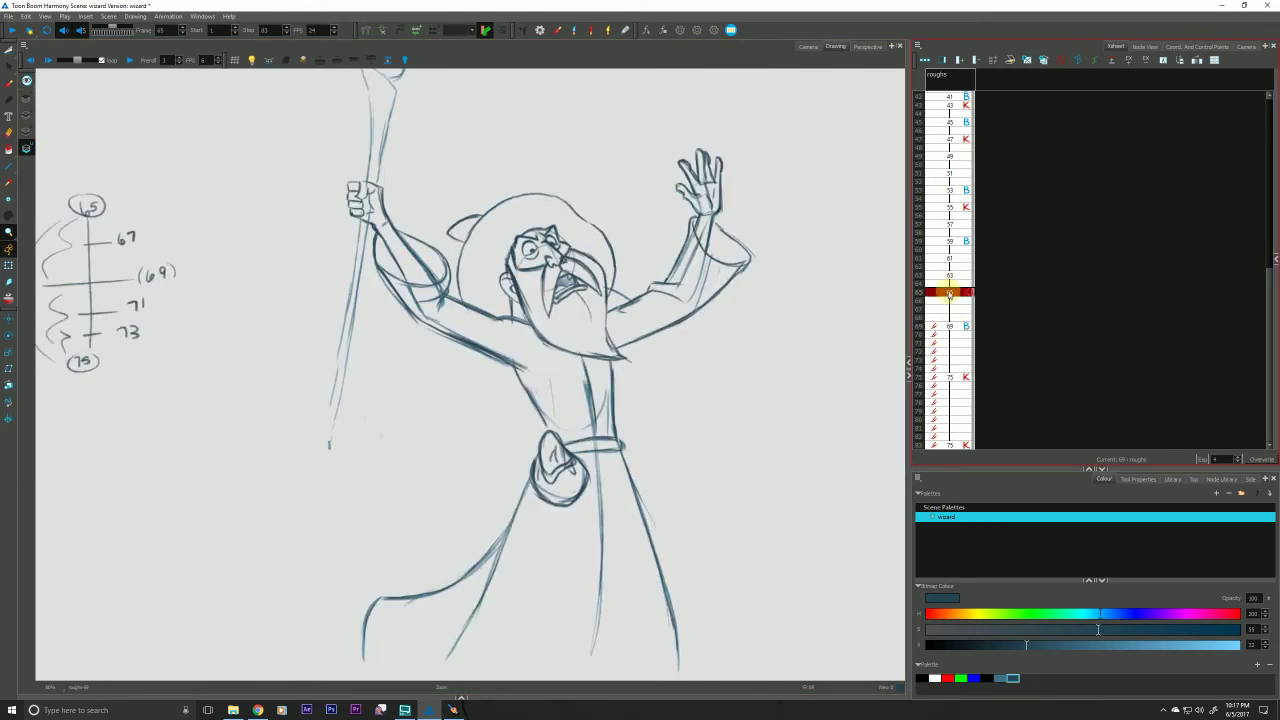
key("g")
Step between frames 63, 65 and 67 in the Xsheet to examine the exposure ahead of the breakdown.
left_click(946, 294)
left_click(947, 310)
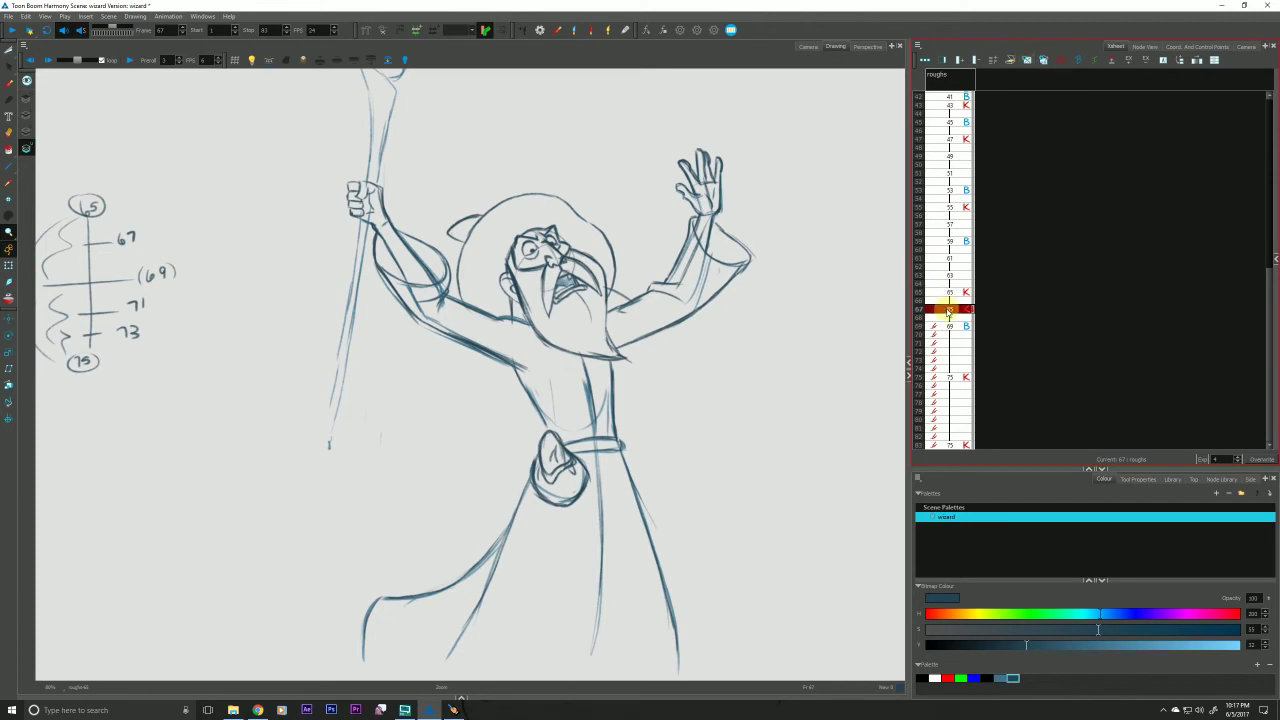
left_click(949, 278)
left_click(949, 293)
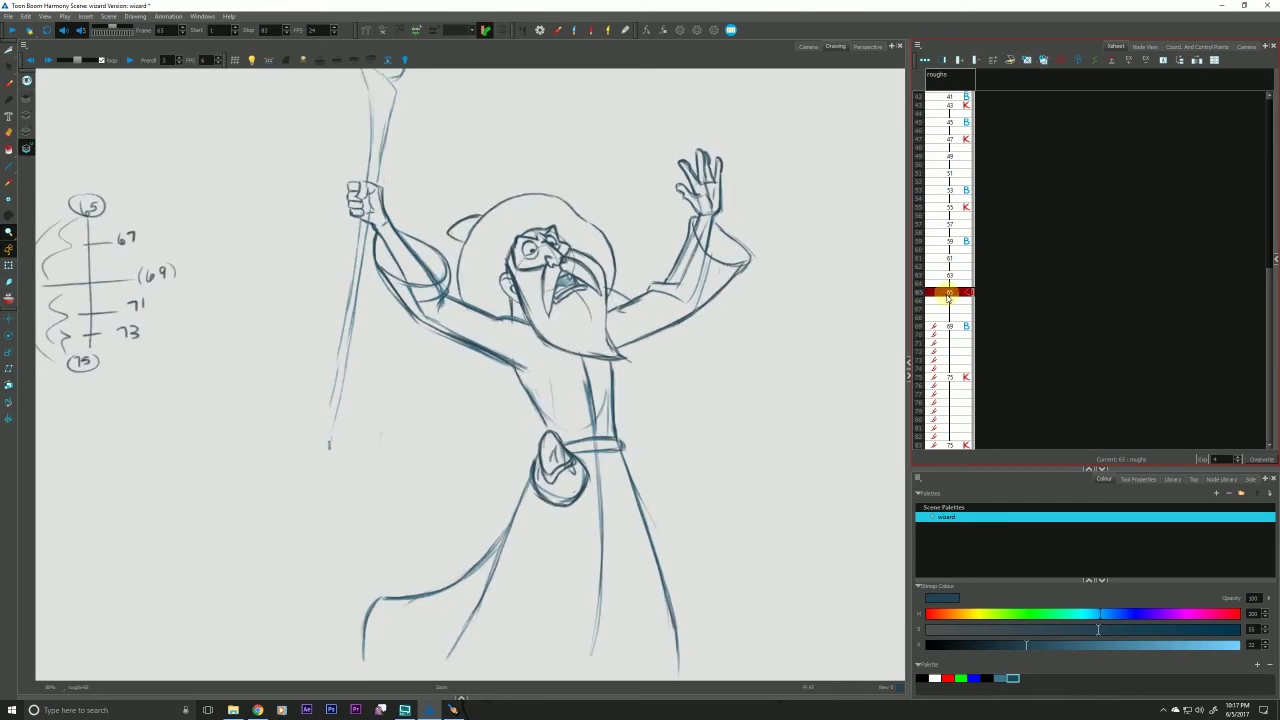
left_click(949, 310)
left_click(949, 293)
left_click(949, 311)
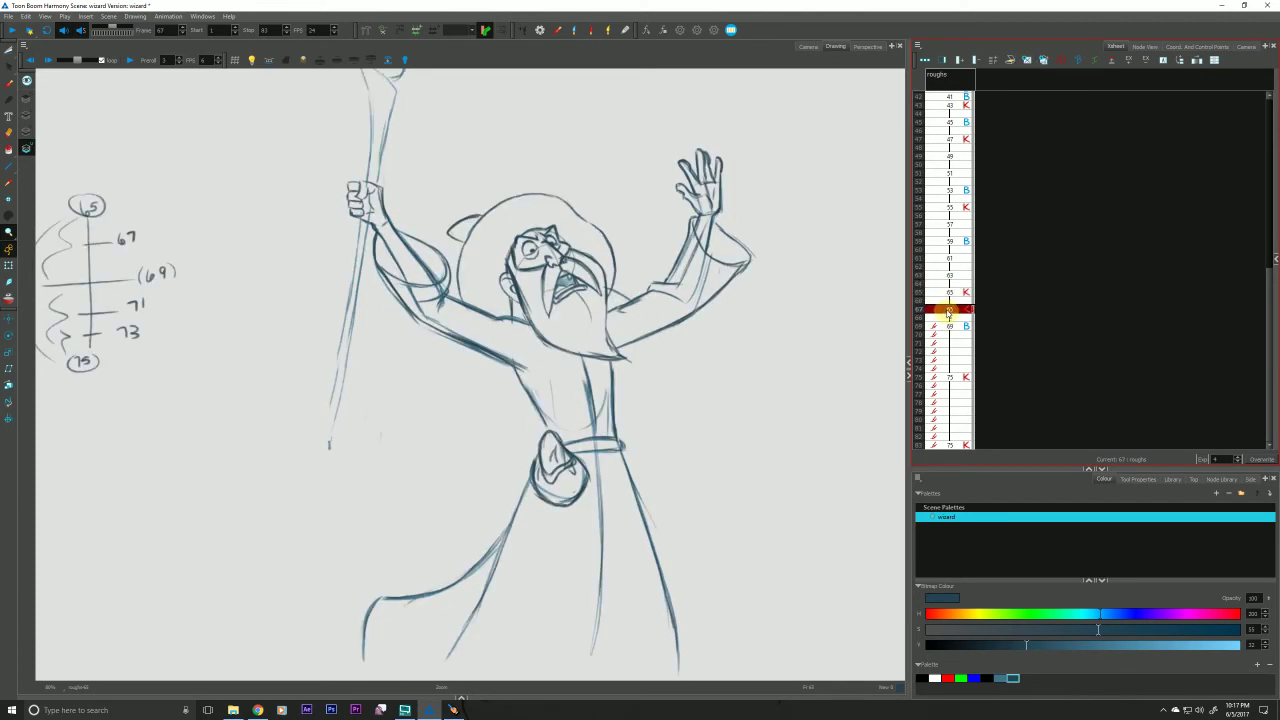
left_click(949, 293)
left_click(949, 310)
left_click(949, 293)
Create an empty drawing at frame 67 and name it 67.
left_click(949, 310)
left_click(1028, 60)
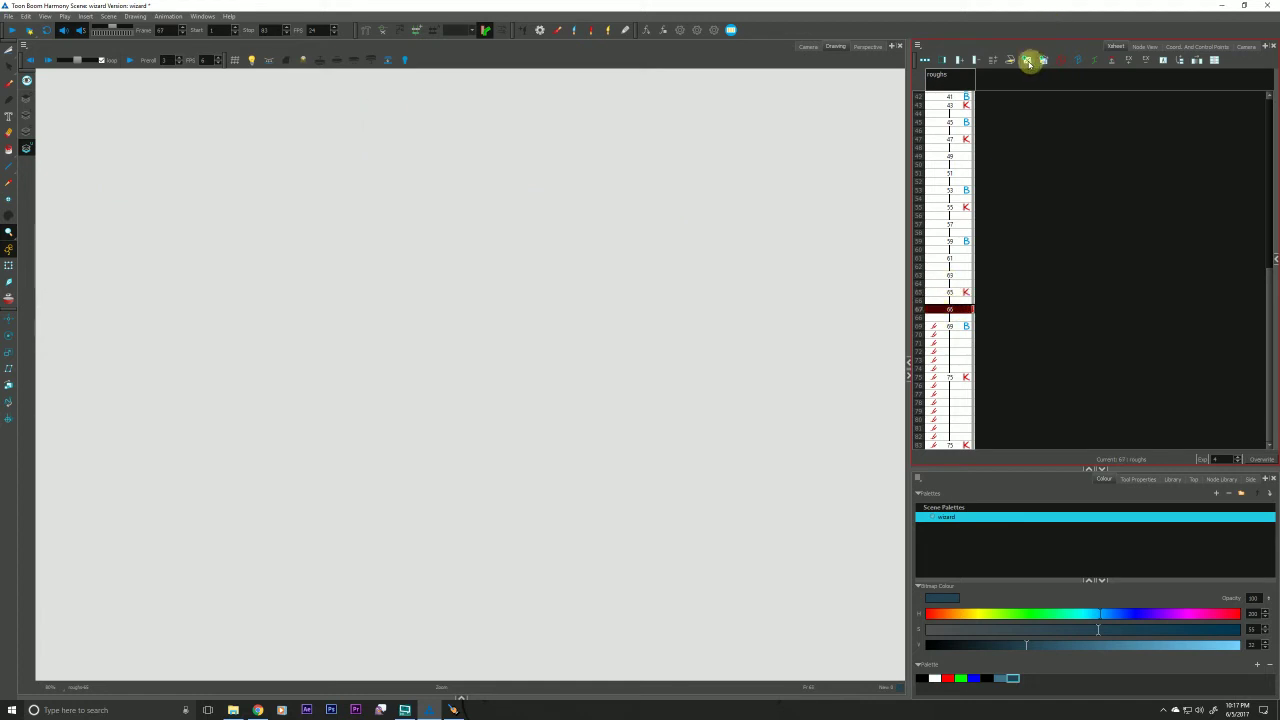
double_click(939, 309)
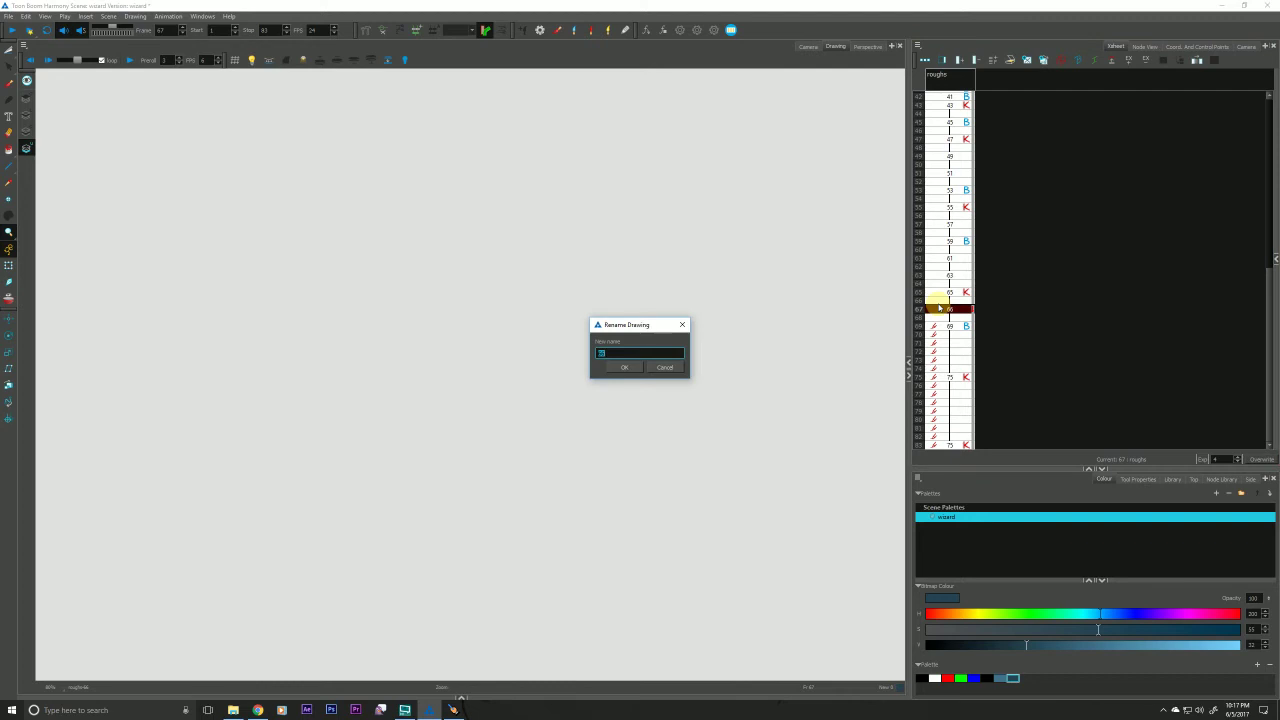
left_click(622, 367)
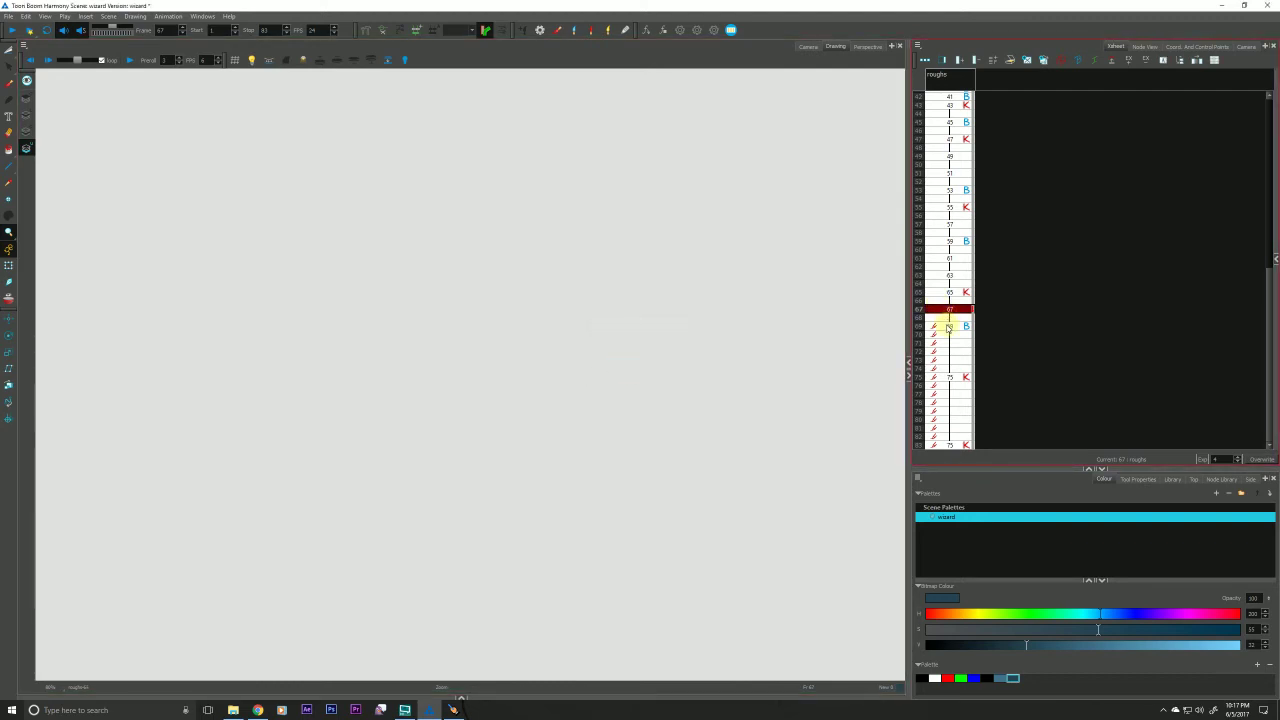
Turn on the onion skin for drawing 67 and limit it to one previous and one next drawing.
left_click(9, 297)
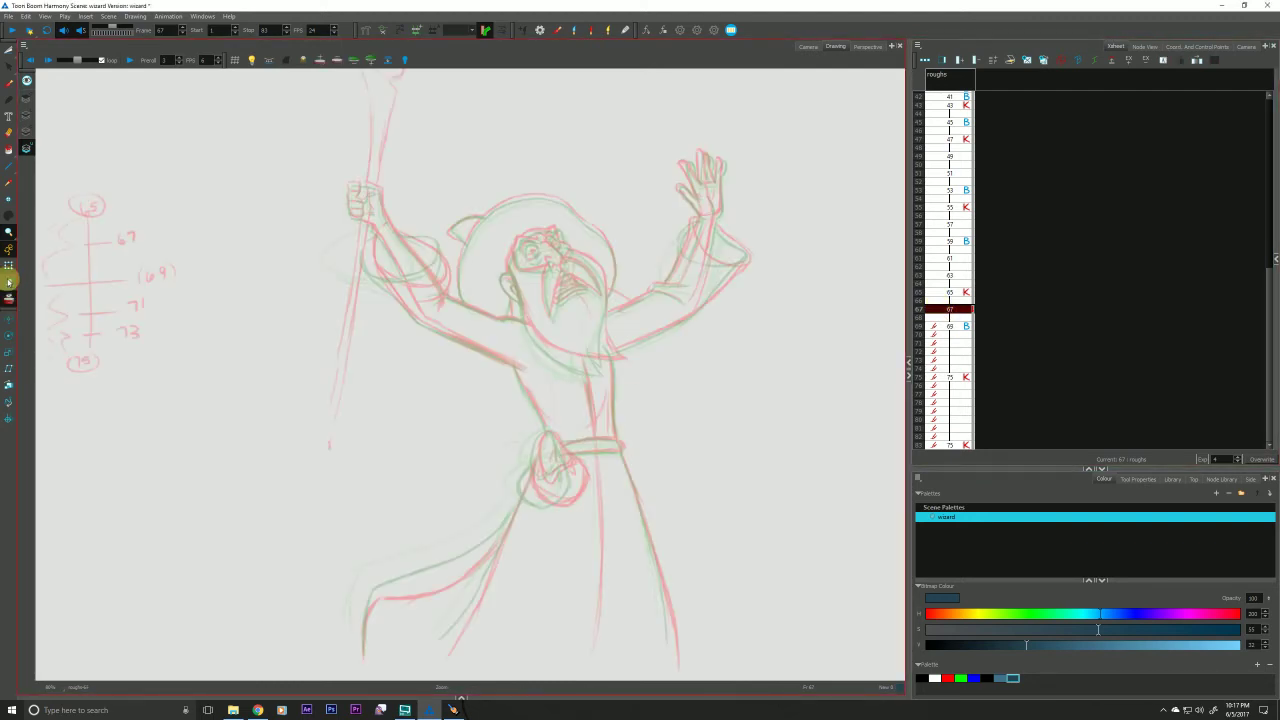
scroll(460, 263, "up", 2)
left_click_drag(450, 288, 448, 302)
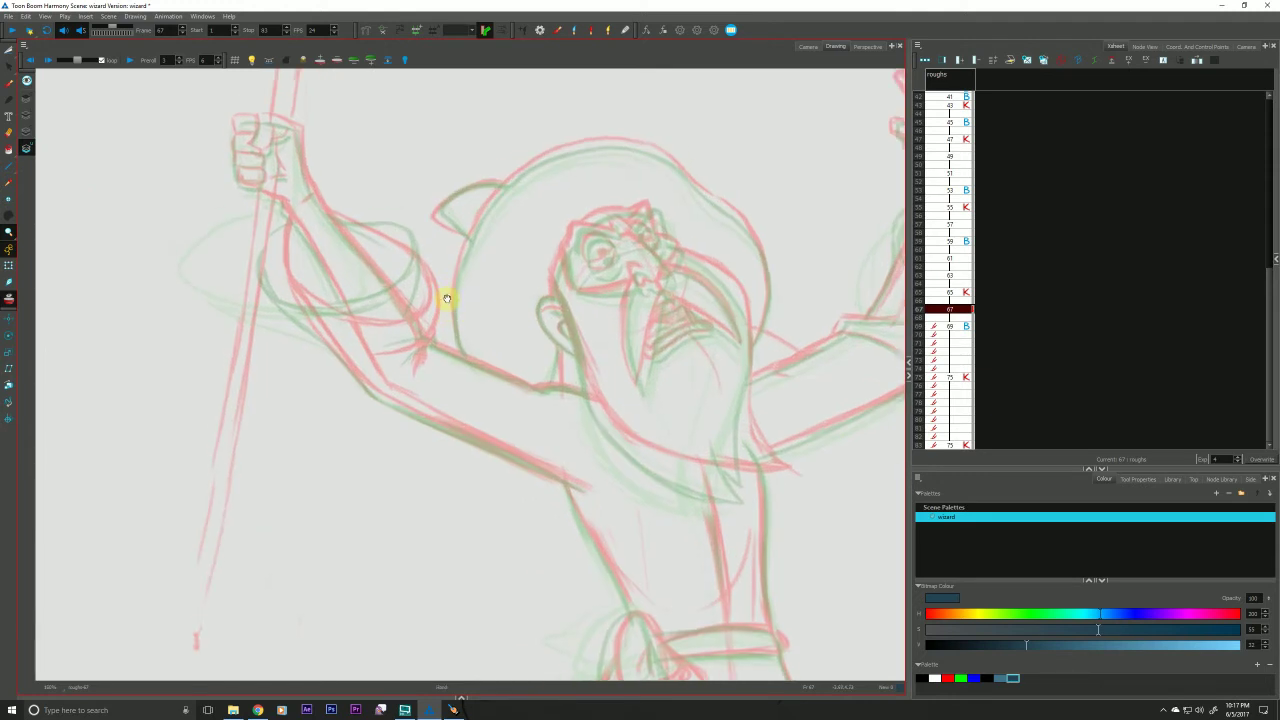
left_click(354, 60)
left_click(370, 60)
left_click(321, 61)
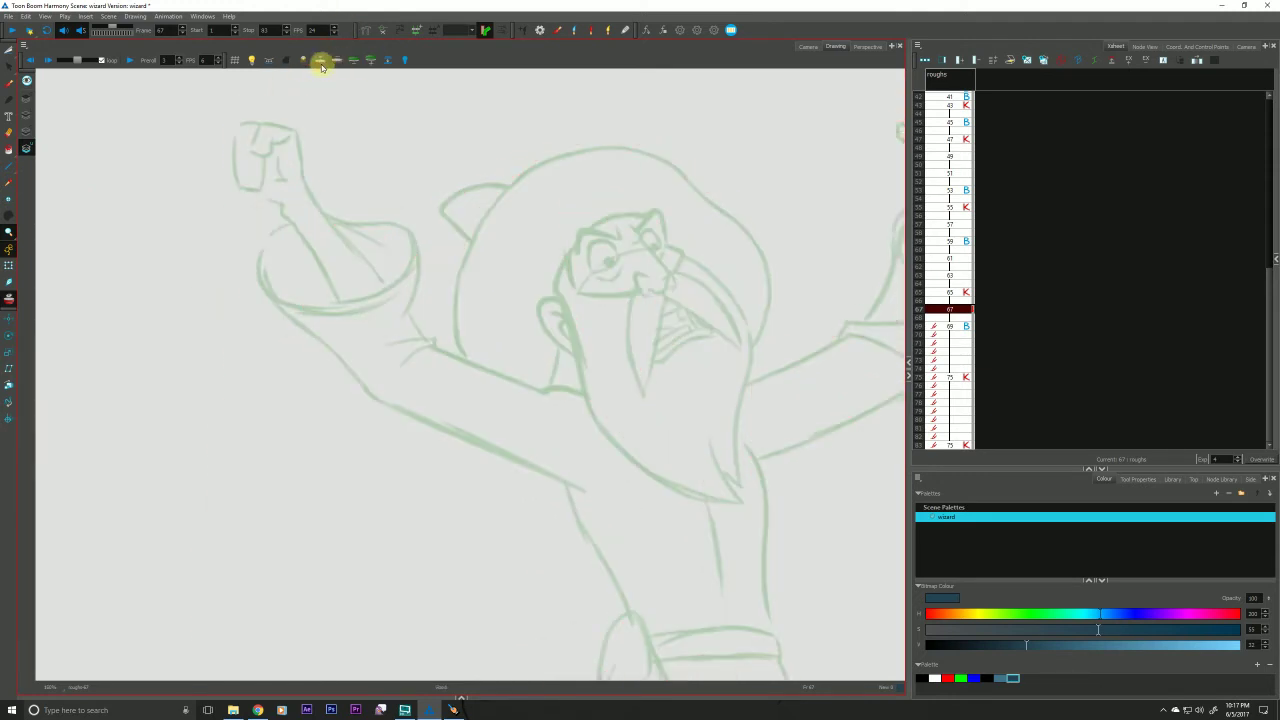
left_click(319, 61)
left_click_drag(314, 249, 306, 281)
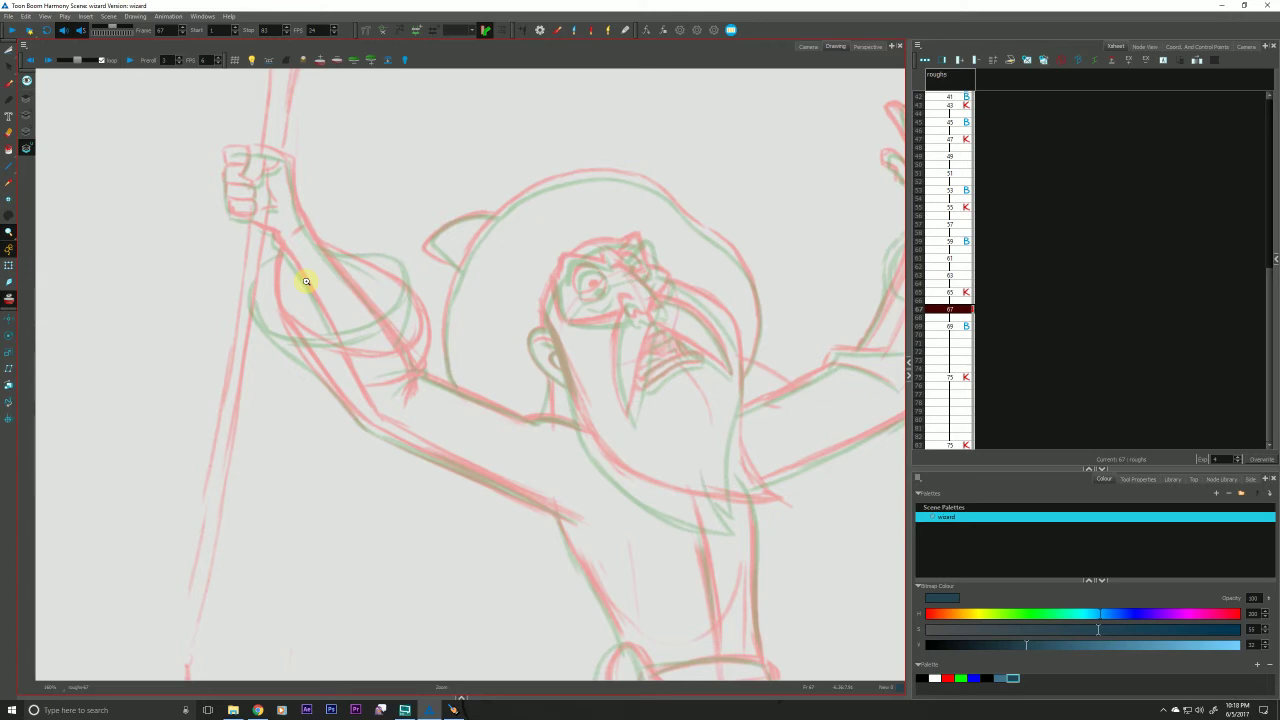
Flip through drawings 63 to 69 to examine how the wizard's head and arm move through frame 67.
key("f")
key("f")
key("f")
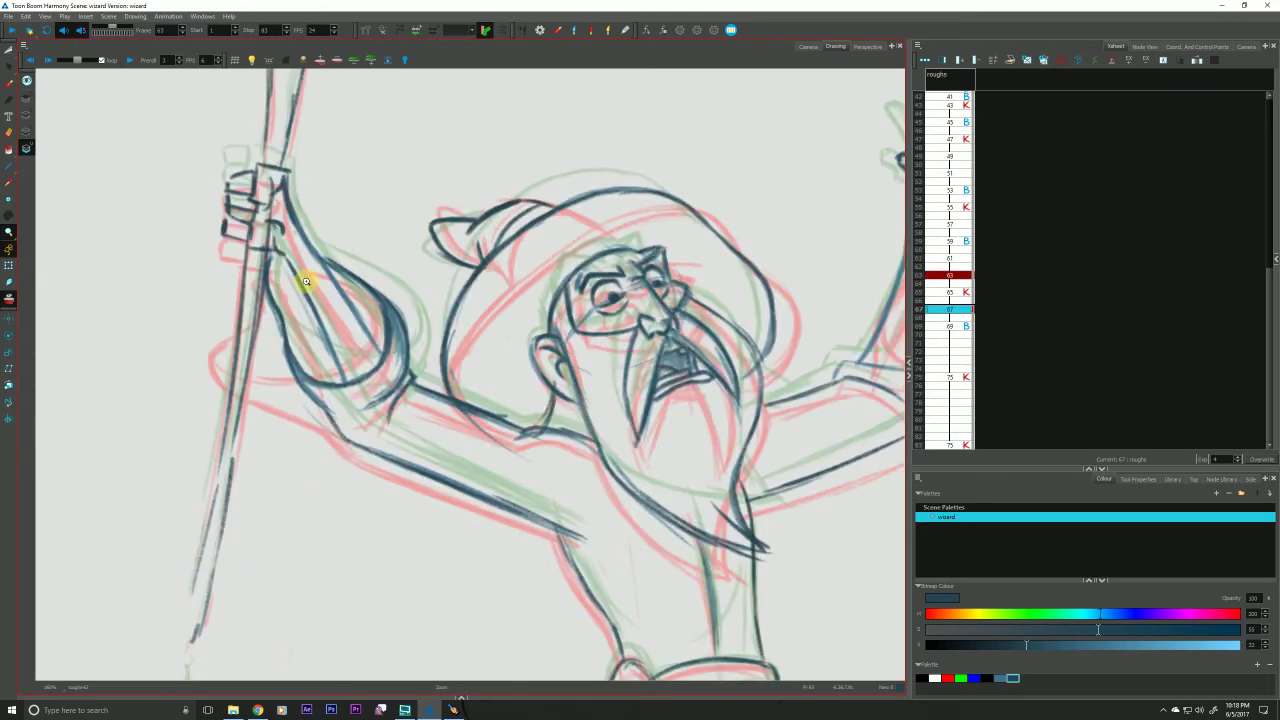
key("g")
key("g")
key("g")
key("g")
key("comma")
key("comma")
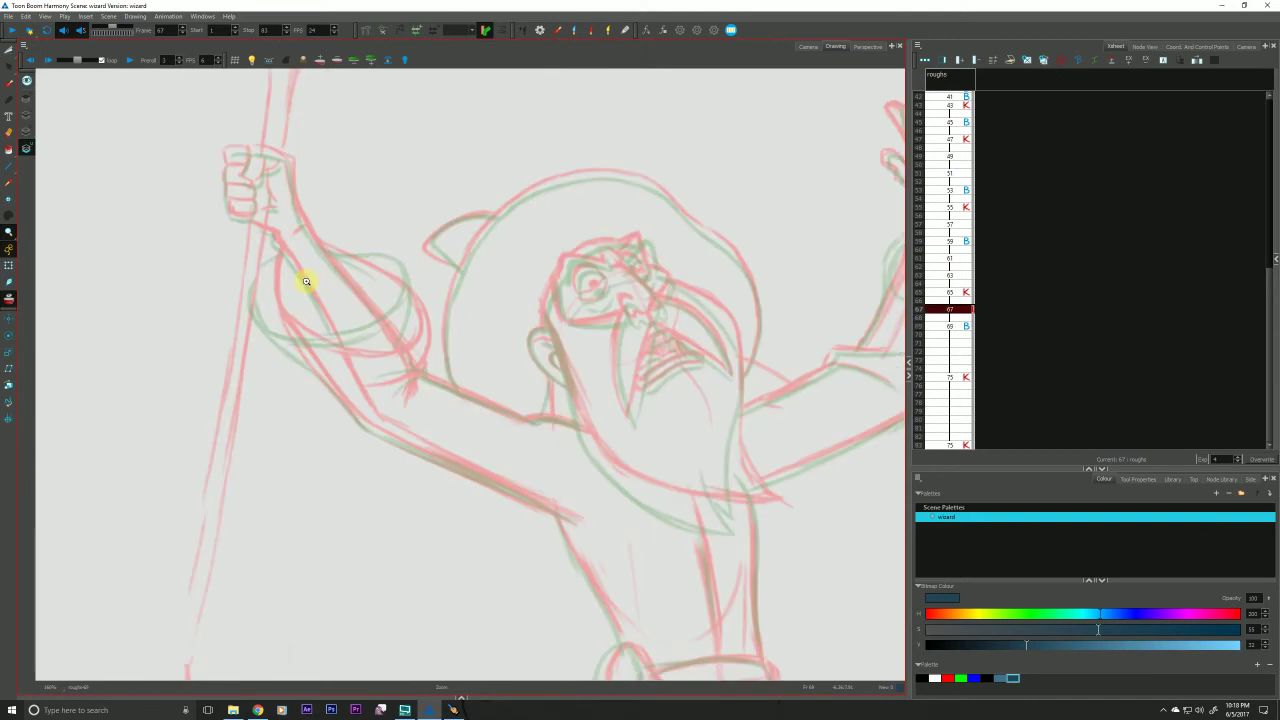
Draw the wizard's brows and nose bridge on drawing 67 with the Brush, flipping to the neighbouring drawings for comparison.
key("alt+b")
mouse_move(609, 251)
left_mouse_down()
mouse_move(632, 269)
mouse_move(620, 271)
left_mouse_up()
key("f")
key("g")
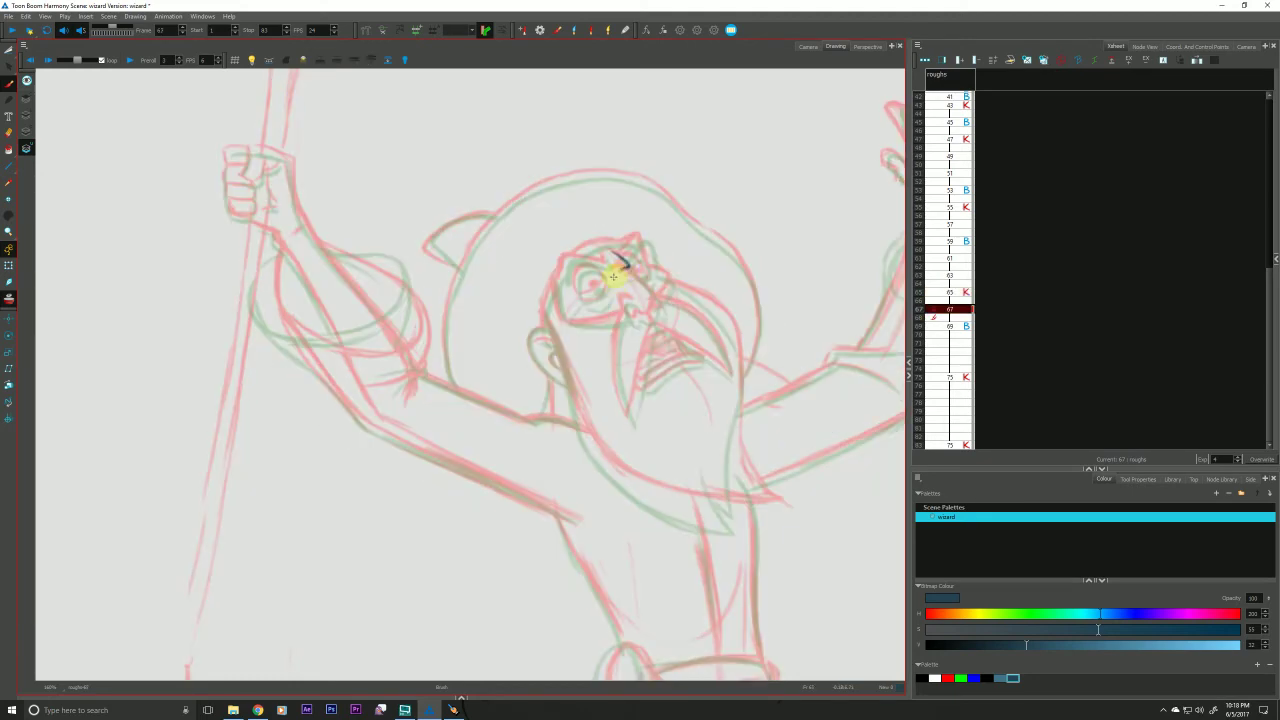
key("period")
key("comma")
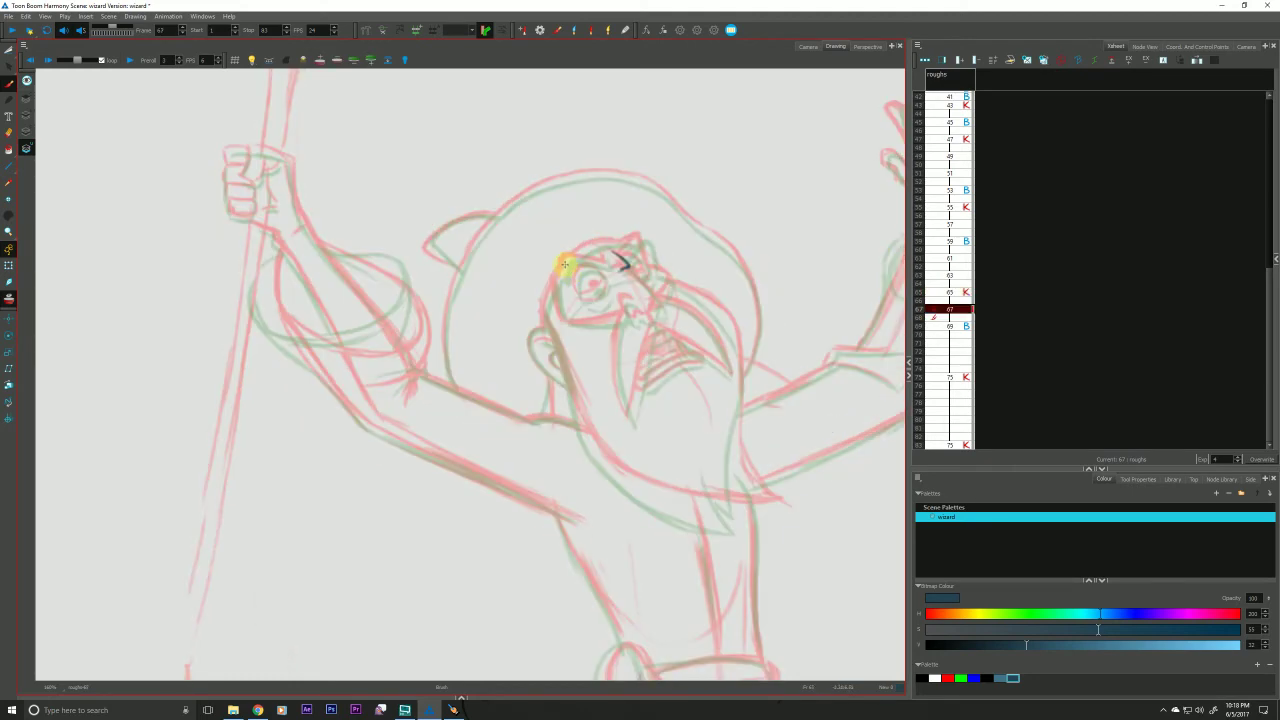
mouse_move(563, 281)
left_mouse_down()
mouse_move(566, 263)
mouse_move(607, 264)
mouse_move(565, 266)
mouse_move(644, 238)
mouse_move(663, 294)
mouse_move(664, 273)
left_mouse_up()
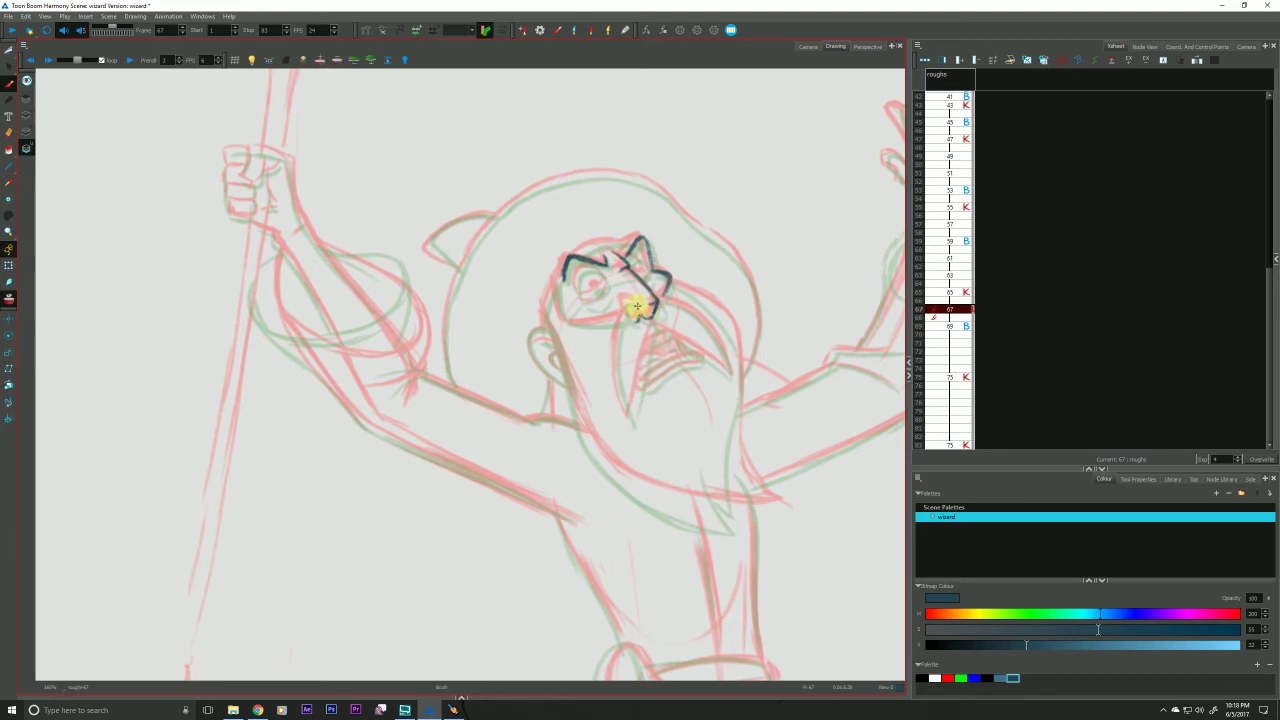
Draw the nose tip and nostrils on drawing 67, checking them against the adjacent drawings.
mouse_move(628, 313)
left_mouse_down()
mouse_move(623, 294)
mouse_move(662, 306)
mouse_move(656, 328)
left_mouse_up()
key("f")
key("g")
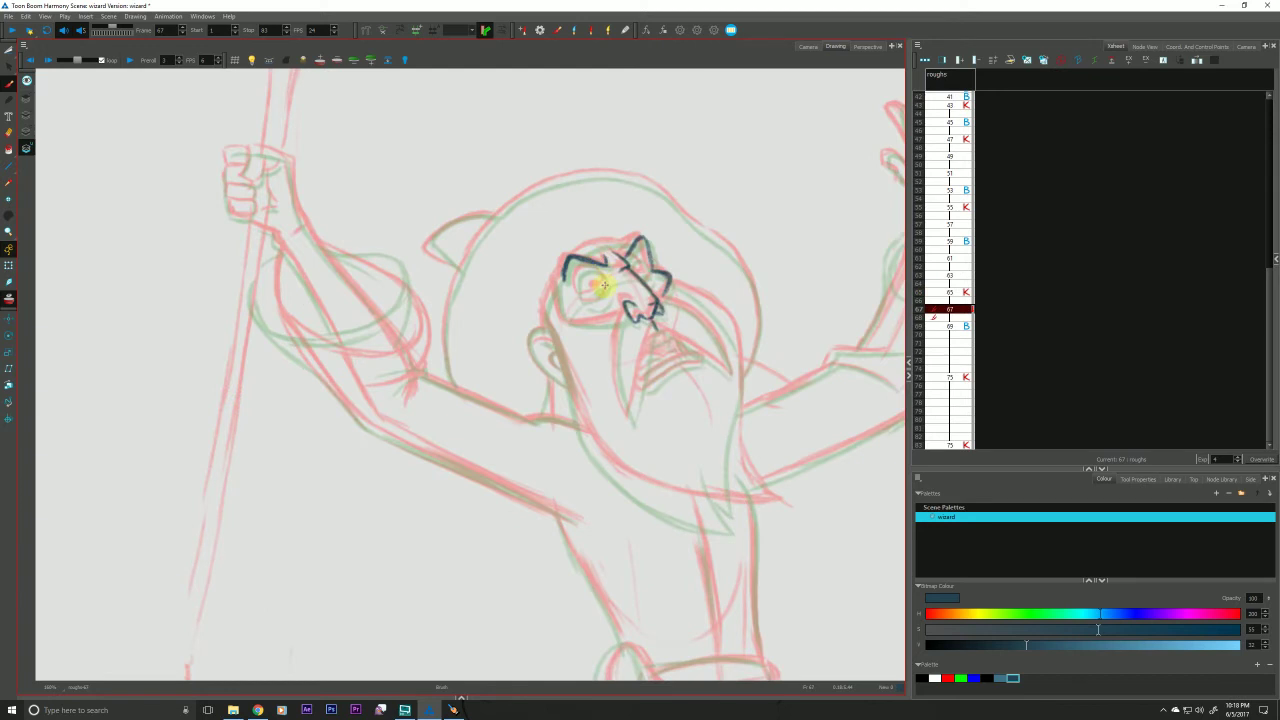
Sketch a light curved eye-line guide across the wizard's face on drawing 67 and flip to check it.
left_click_drag(607, 282, 567, 320)
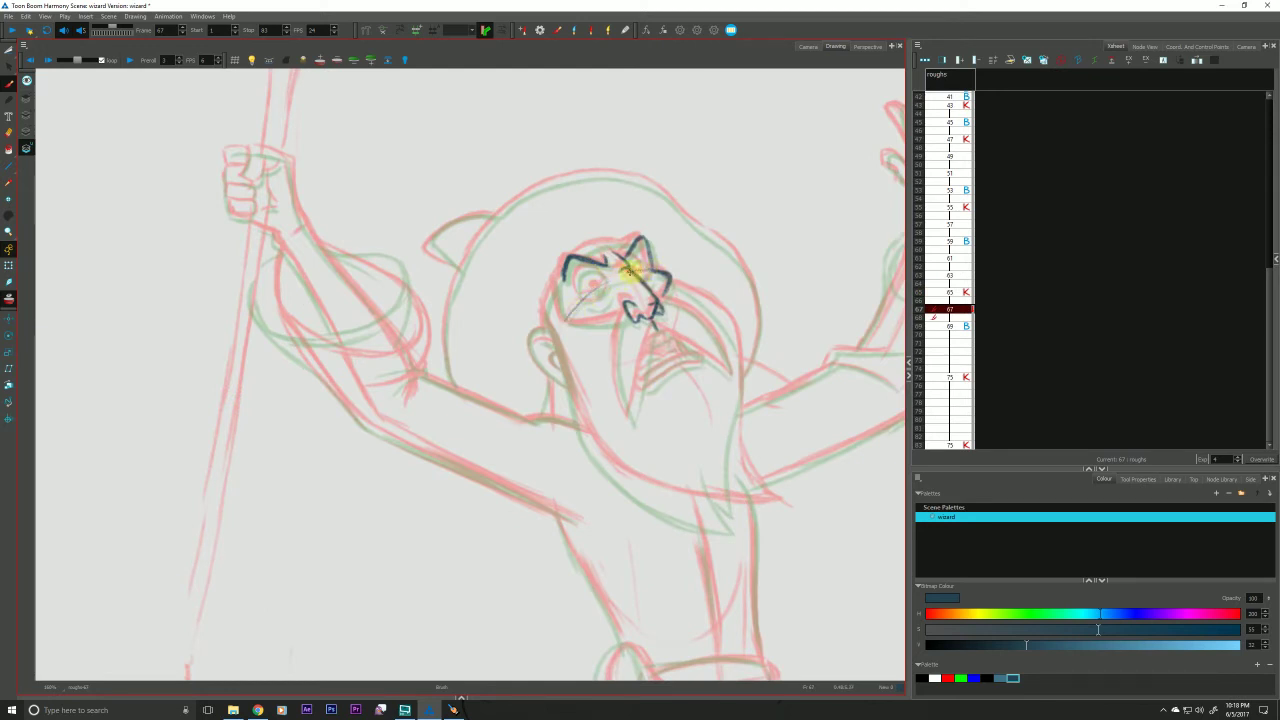
mouse_move(647, 270)
left_mouse_down()
mouse_move(611, 280)
mouse_move(567, 321)
left_mouse_up()
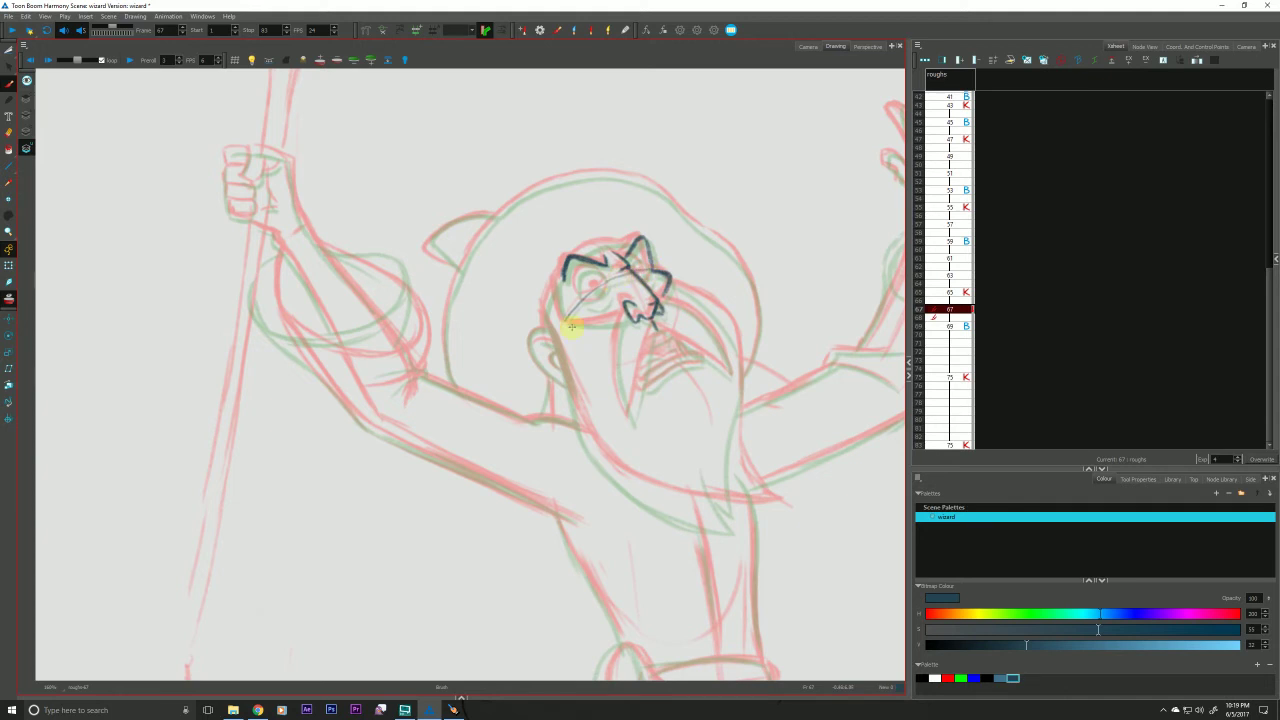
key("f")
key("g")
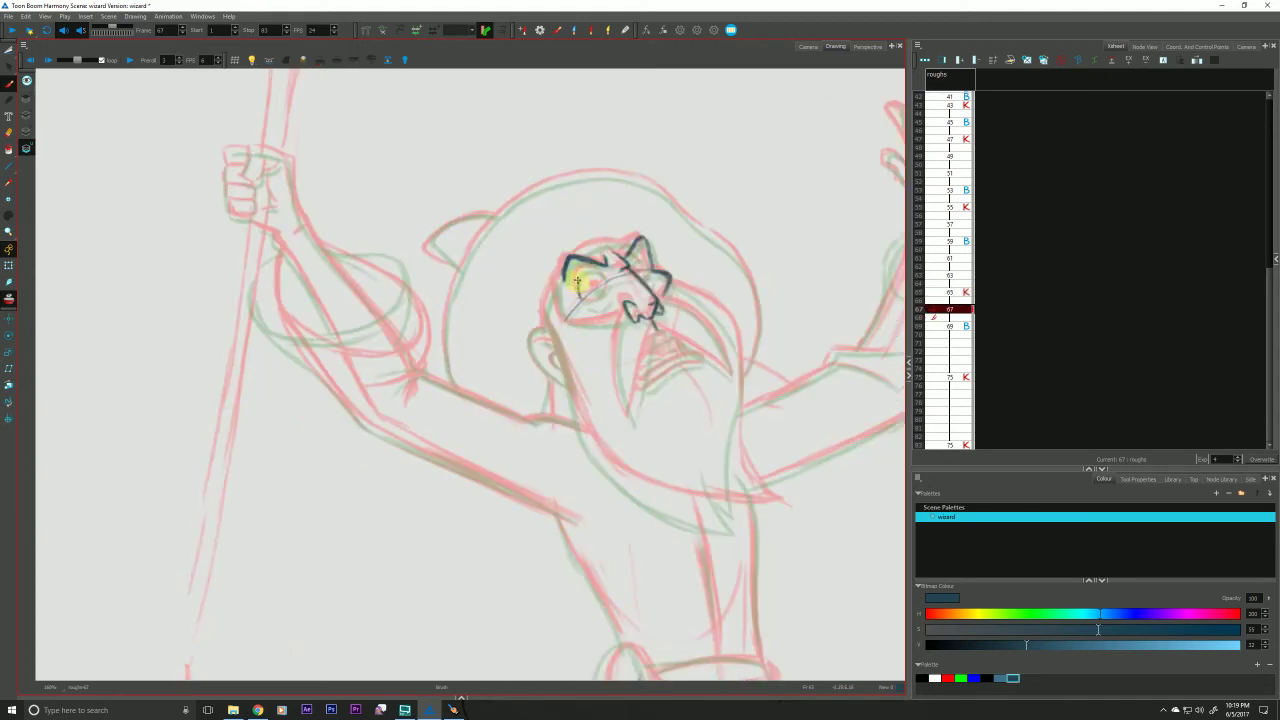
Draw the wizard's larger eye with its outline and pupil on drawing 67, comparing it with the neighbouring drawings.
key("comma")
key("comma")
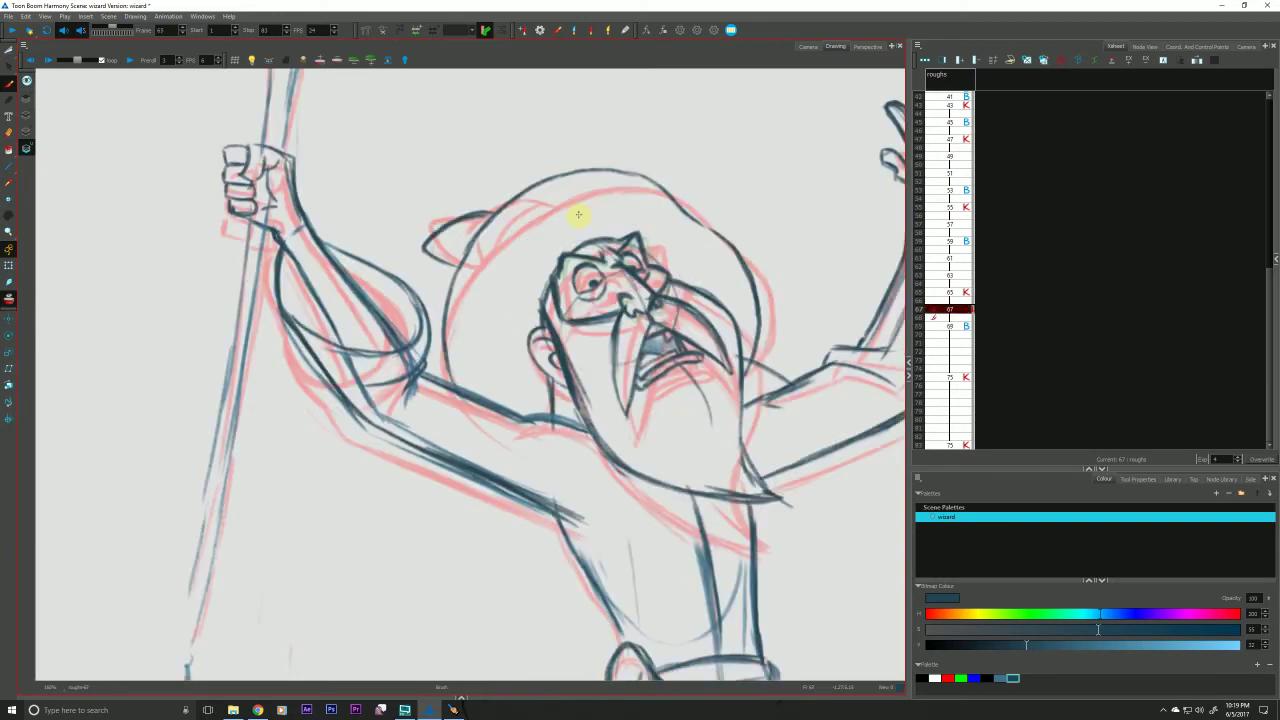
key("period")
key("period")
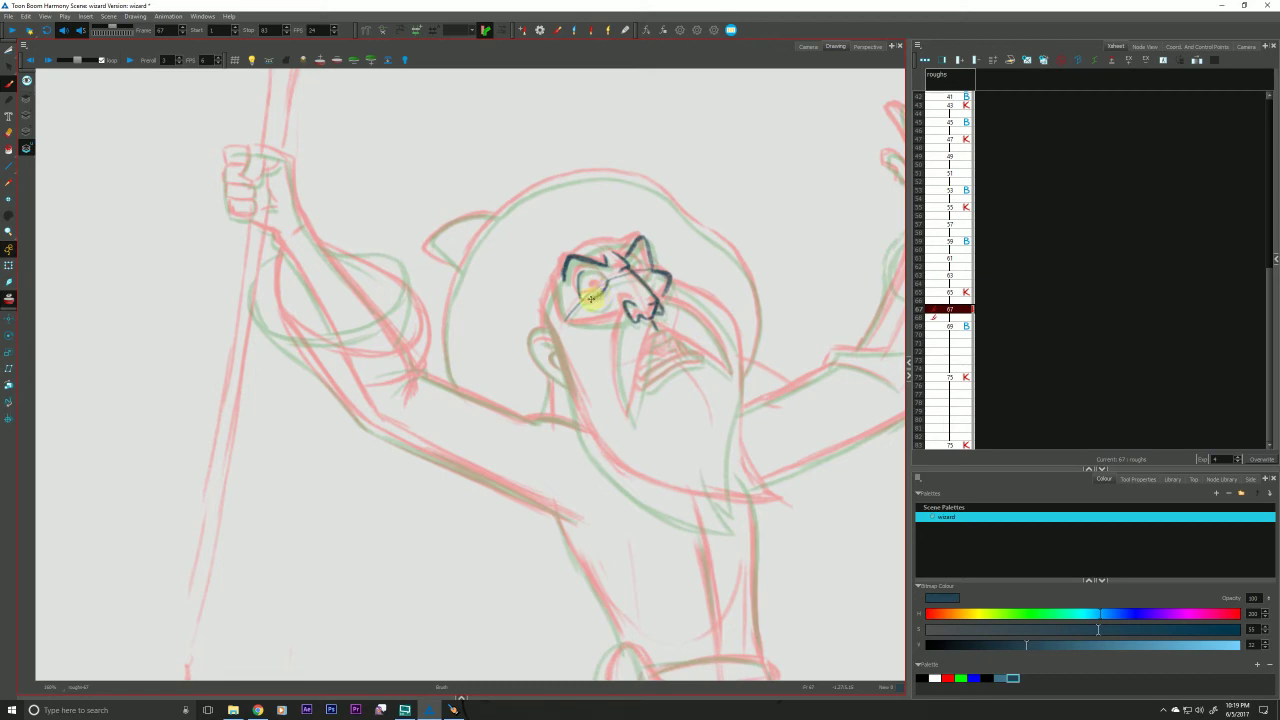
key("f")
key("g")
key("g")
key("f")
key("f")
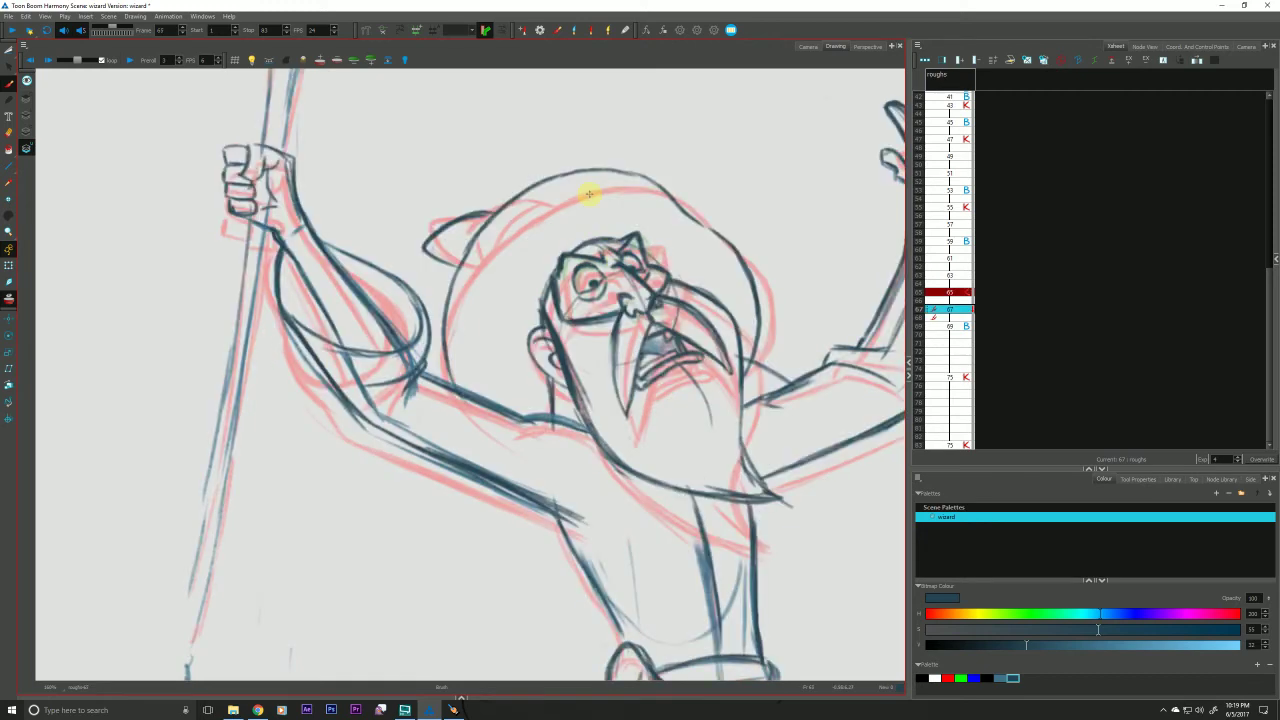
key("f")
key("g")
key("g")
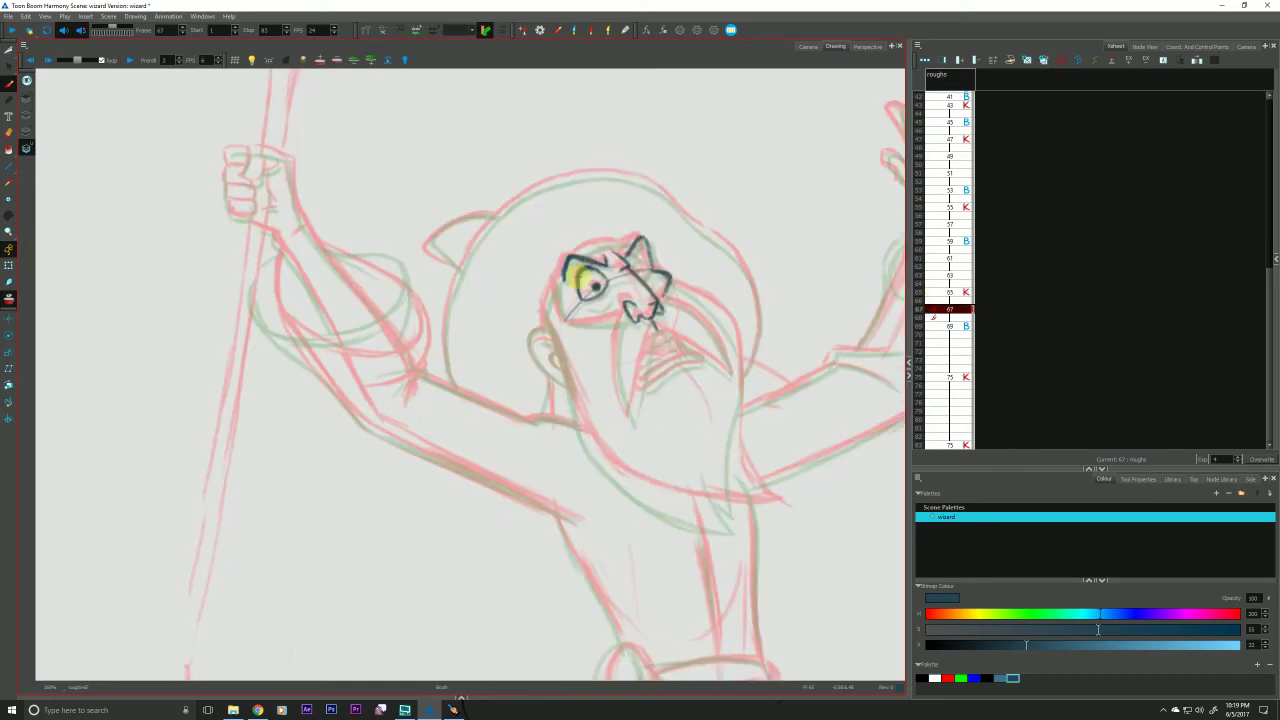
Draw the wizard's smaller far eye with its pupil beneath the raised brow on drawing 67, flipping against drawings 65 and 69.
key("g")
key("f")
key("f")
key("g")
key("f")
key("g")
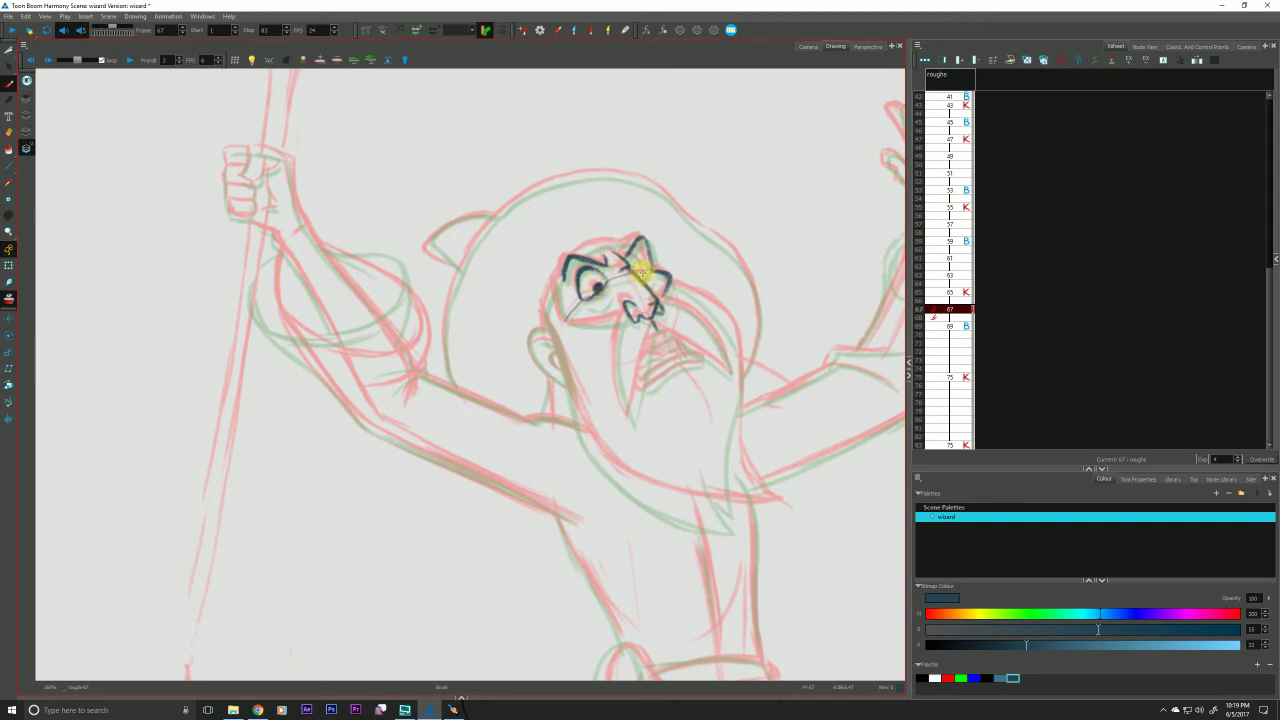
key("f")
key("g")
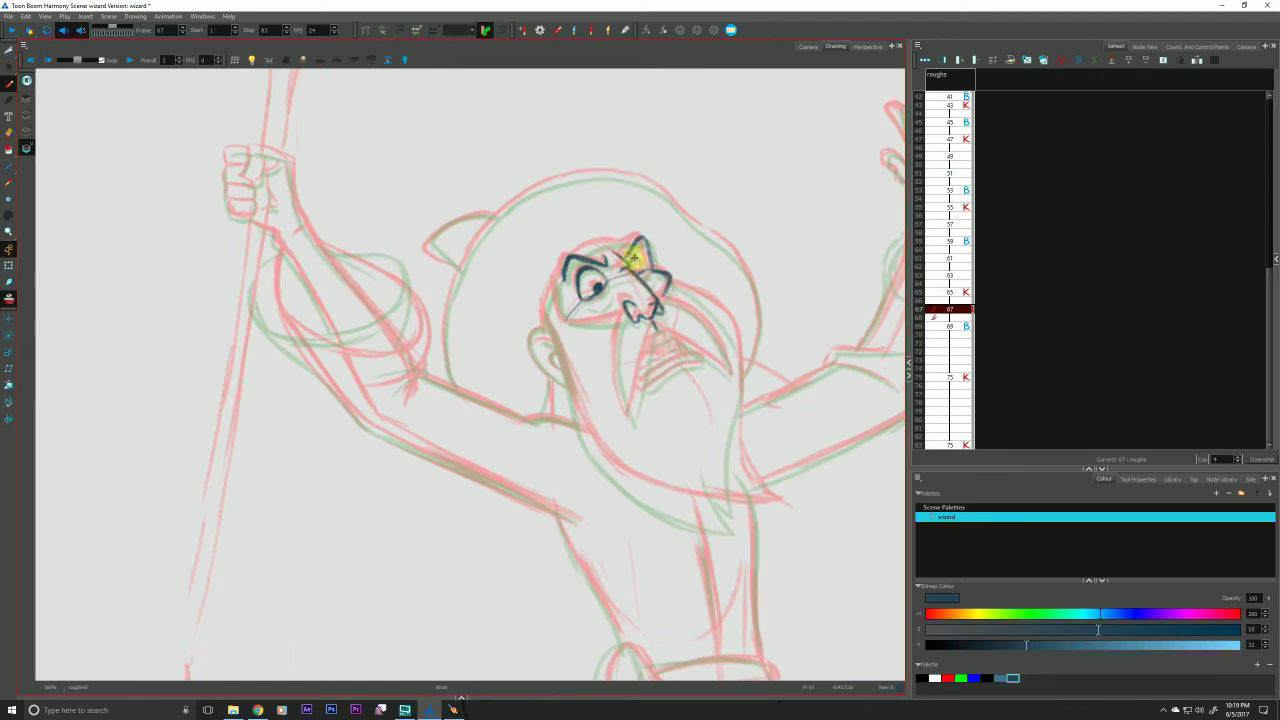
key("f")
key("g")
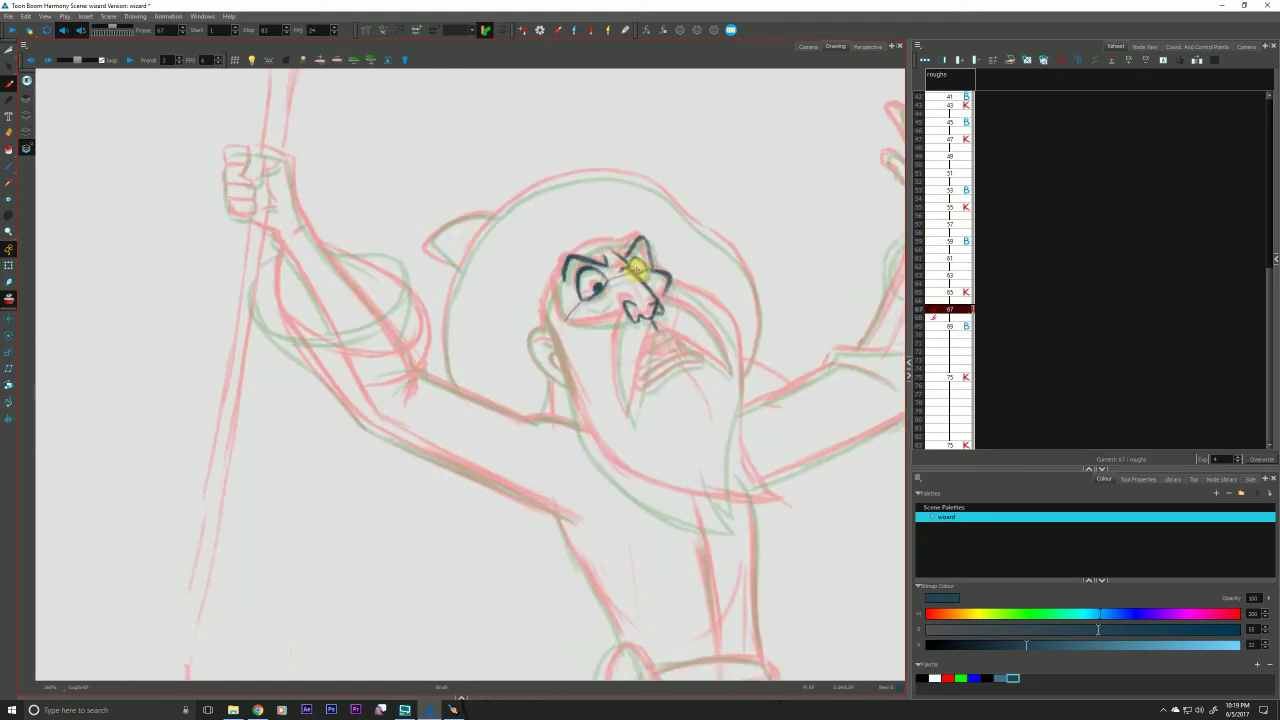
key("f")
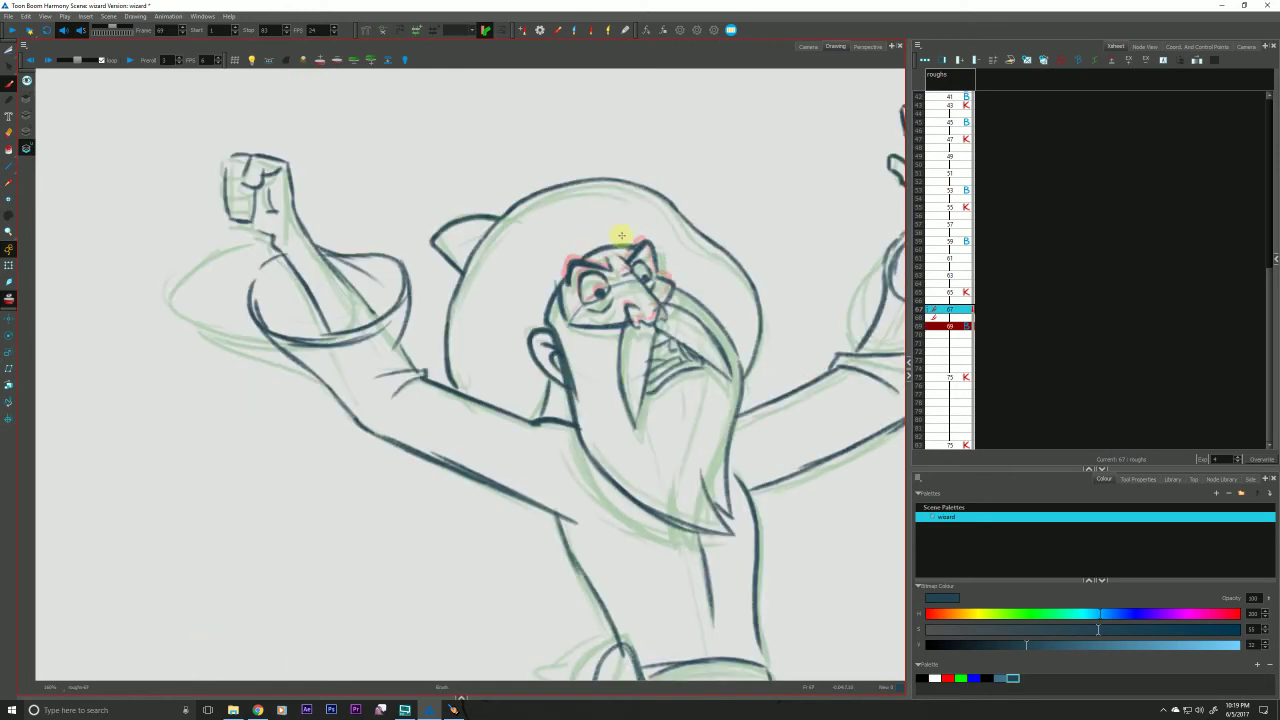
key("g")
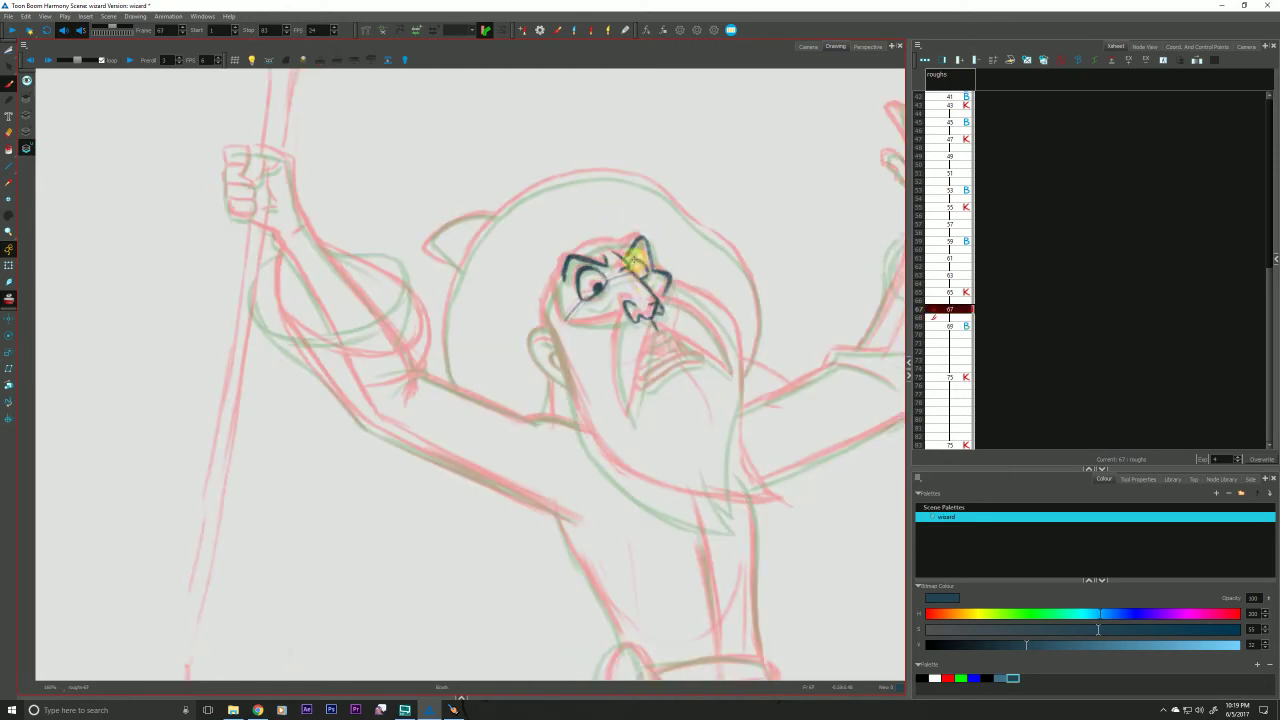
left_click_drag(628, 265, 643, 274)
key("g")
key("f")
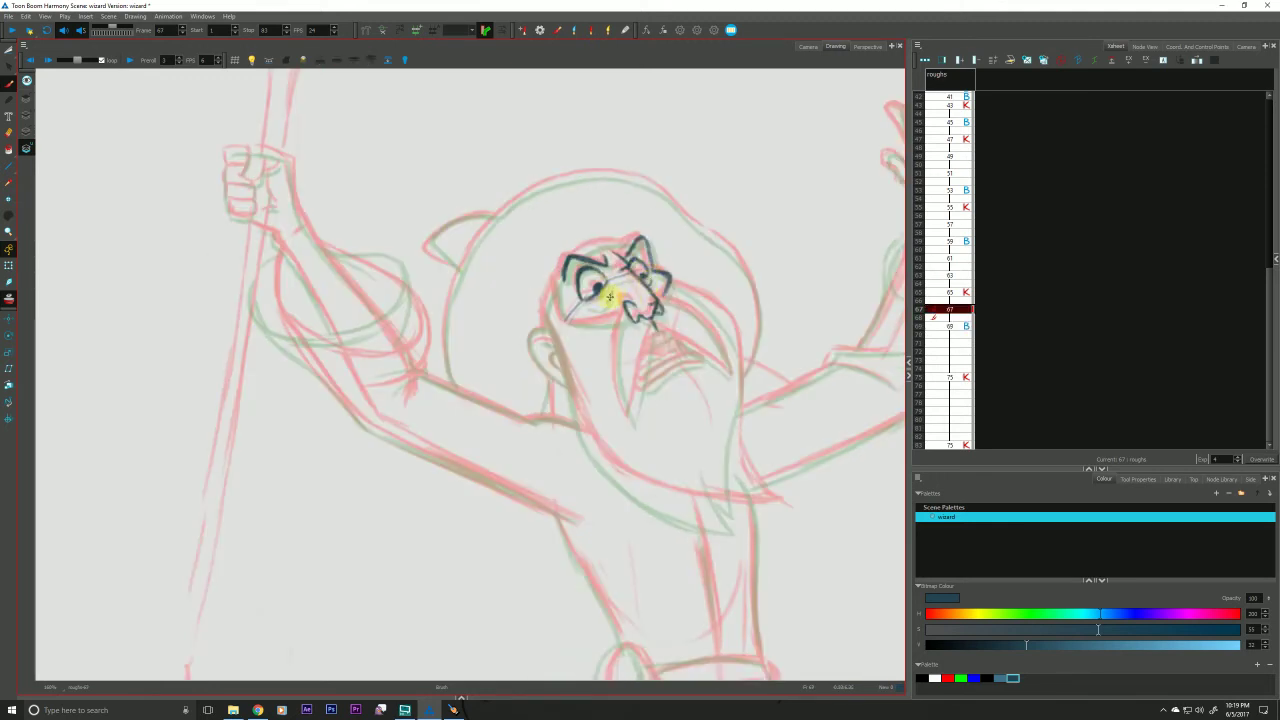
Compare the larger eye with the neighbouring drawings and erase its pupil on drawing 67.
key("f")
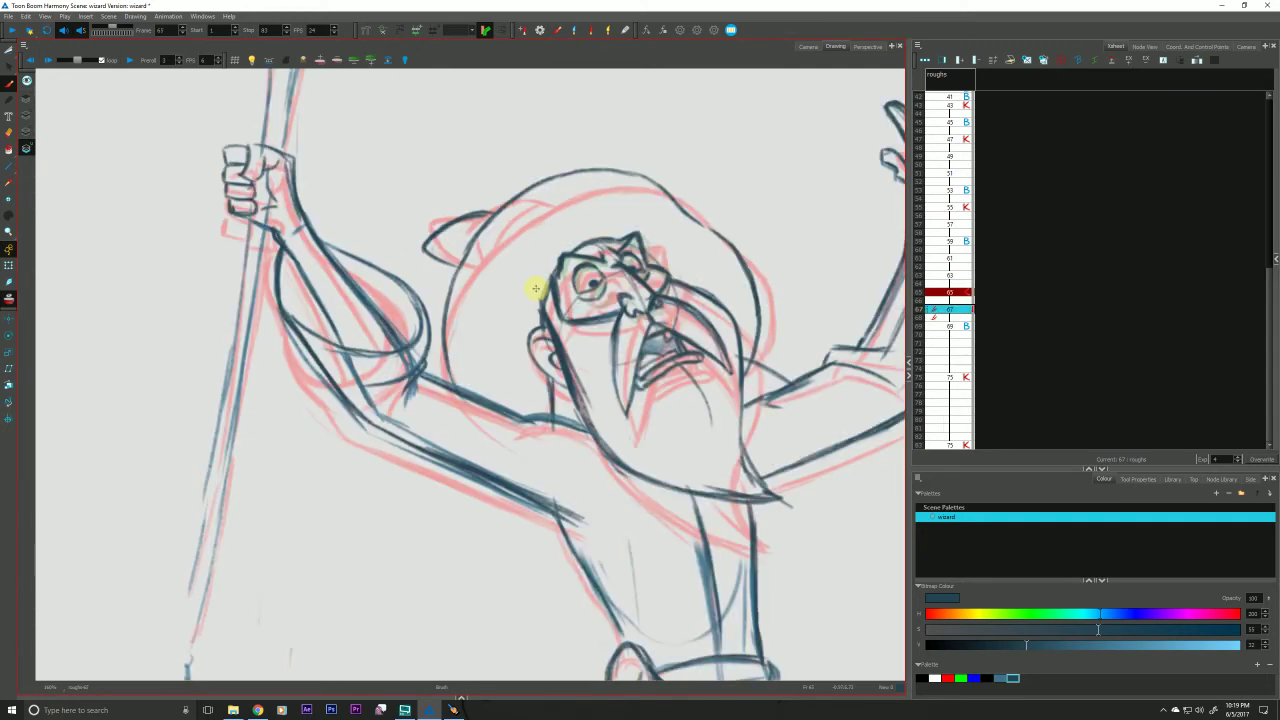
key("g")
key("g")
key("f")
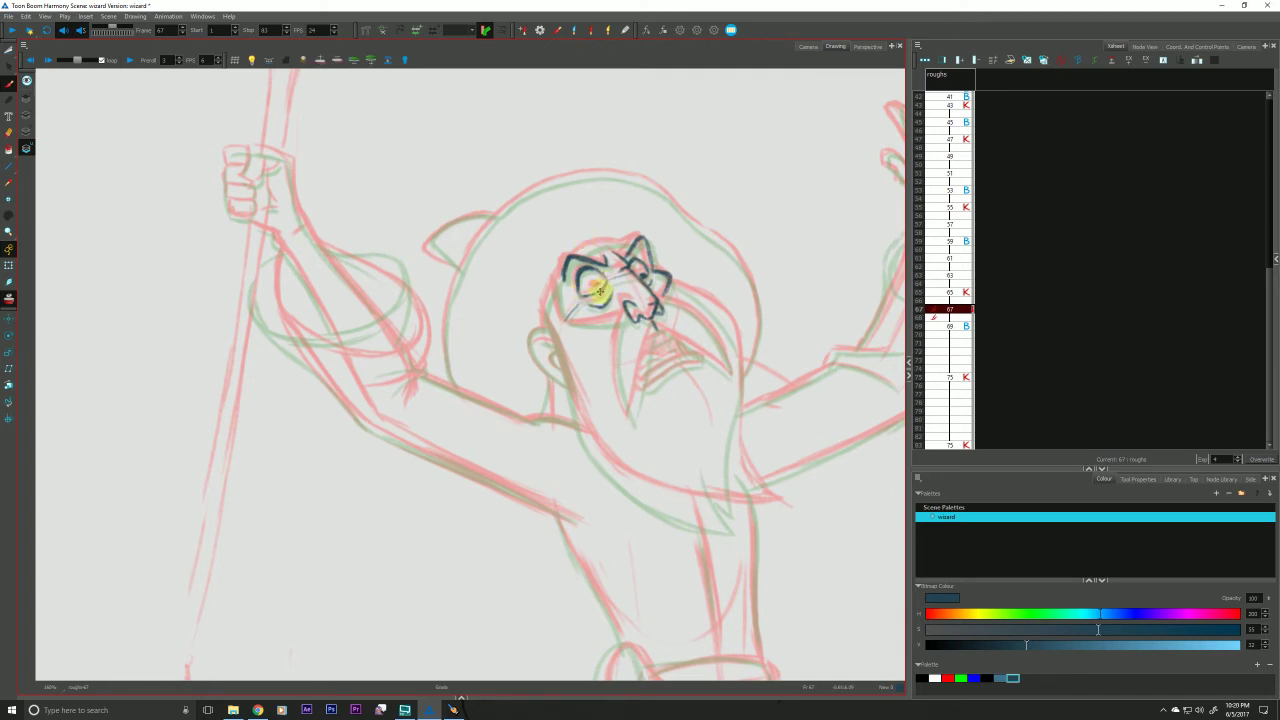
Redraw the larger eye's pupil on drawing 67, checking its placement against drawings 65 and 69.
key("f")
key("g")
key("g")
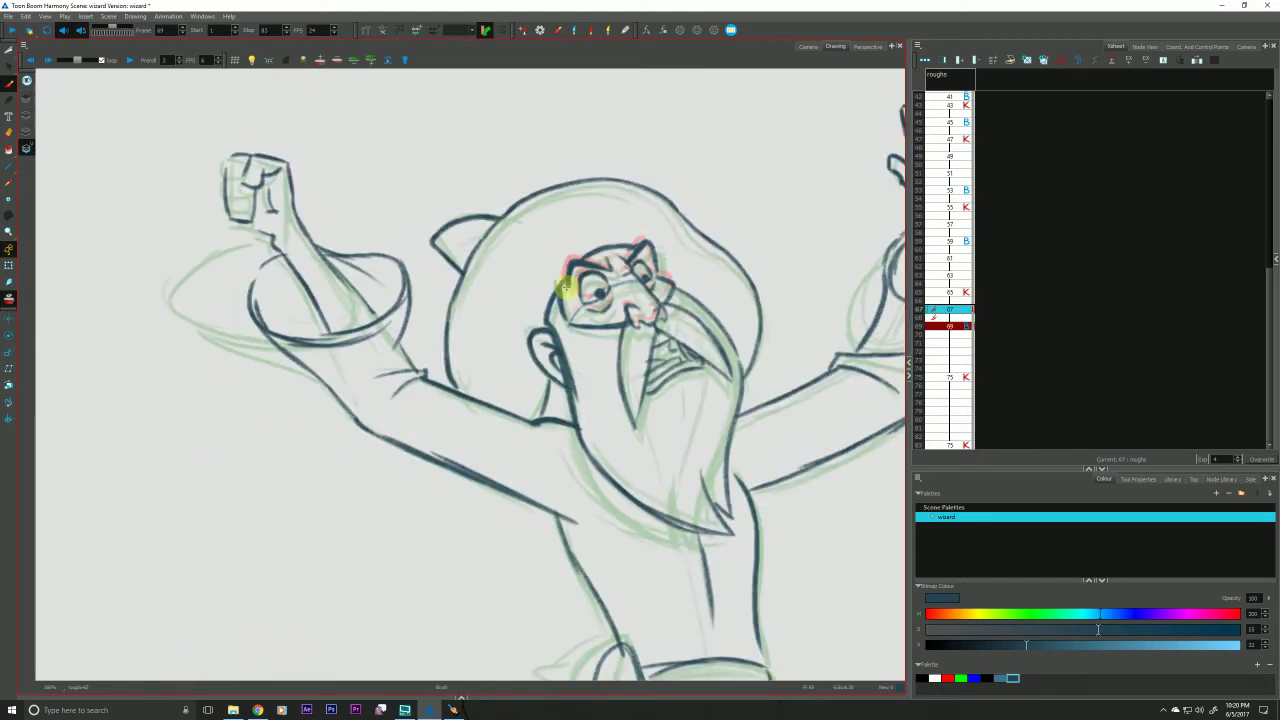
key("f")
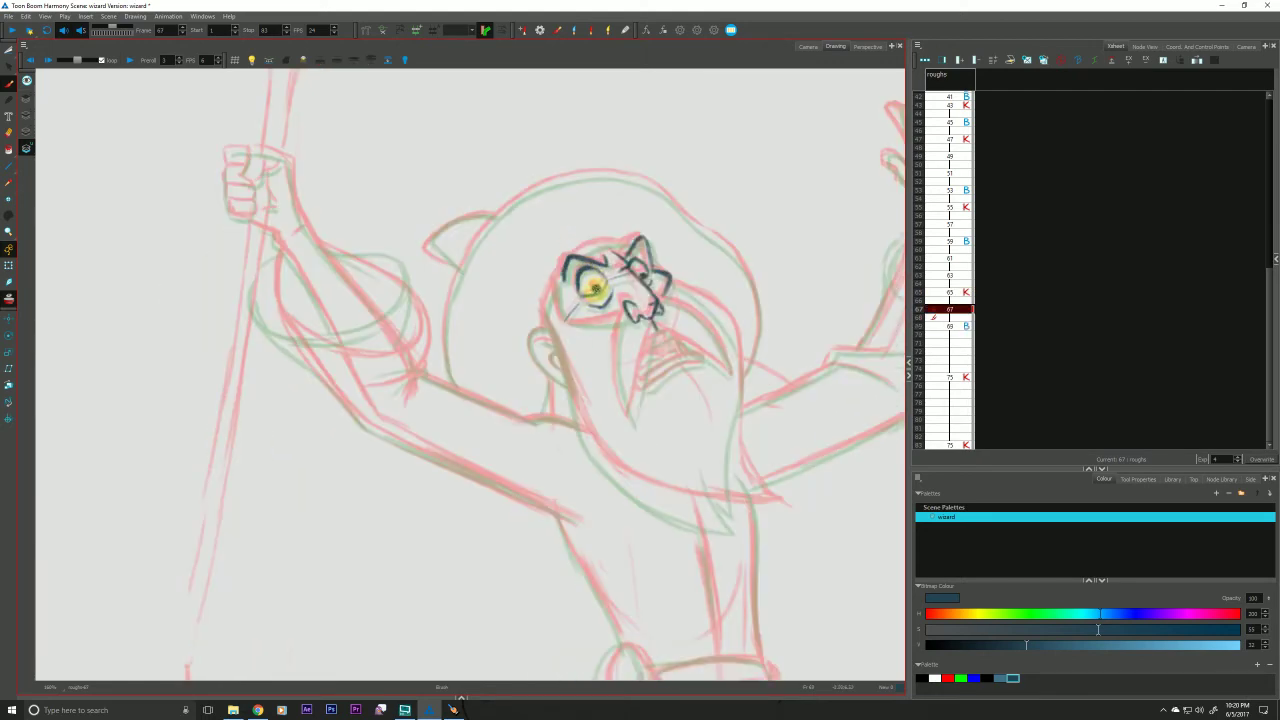
key("g")
key("g")
key("f")
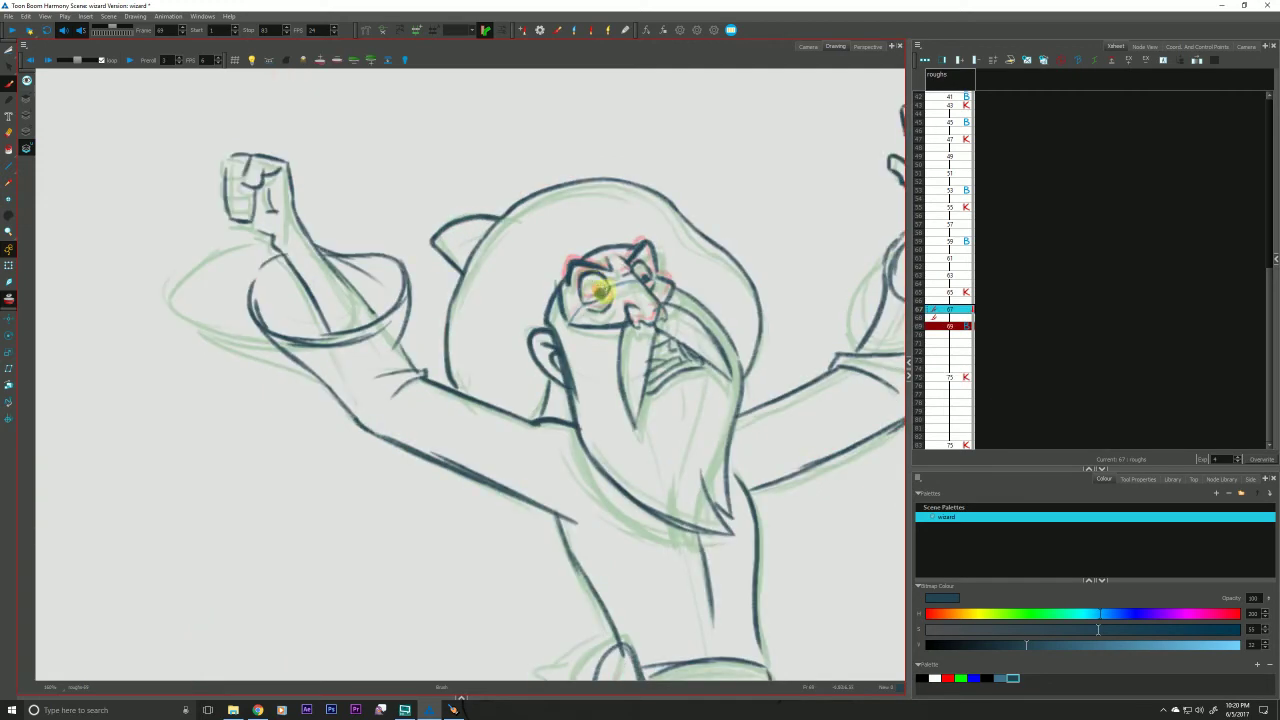
key("f")
key("f")
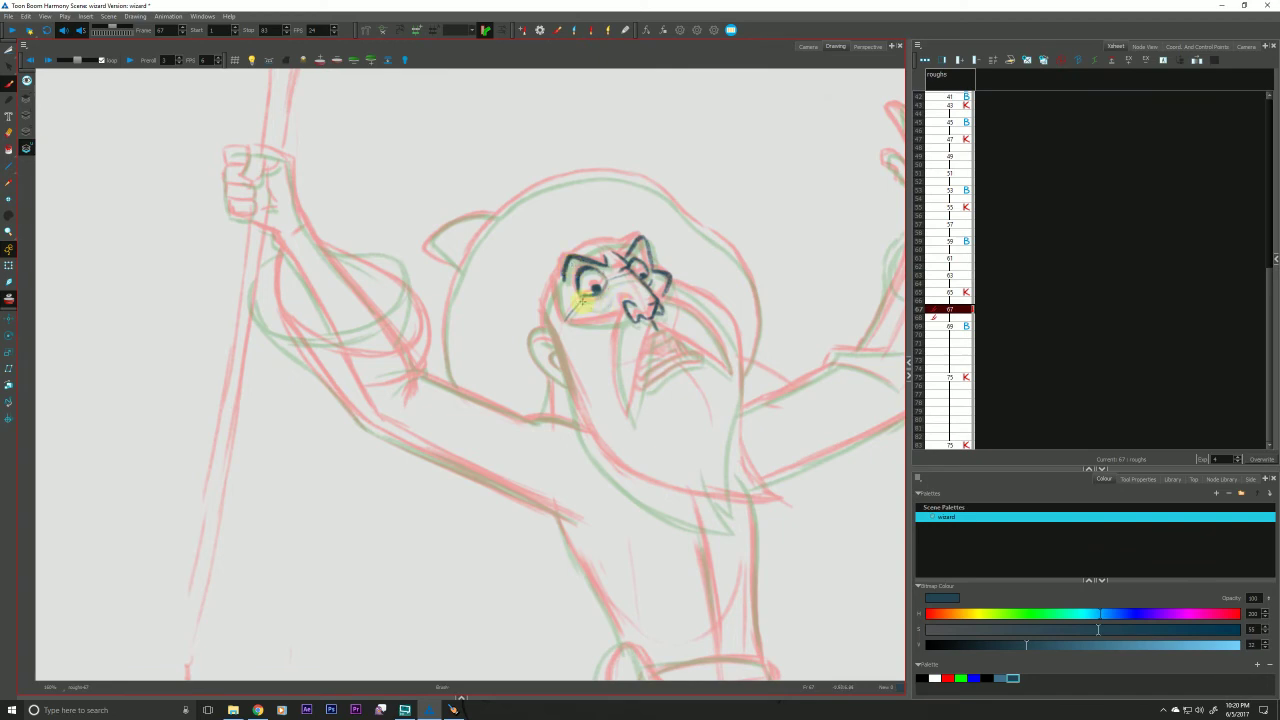
Complete the larger eye's lower outline and draw the face contour from the near brow down around the cheek to the nose on drawing 67.
key("g")
key("f")
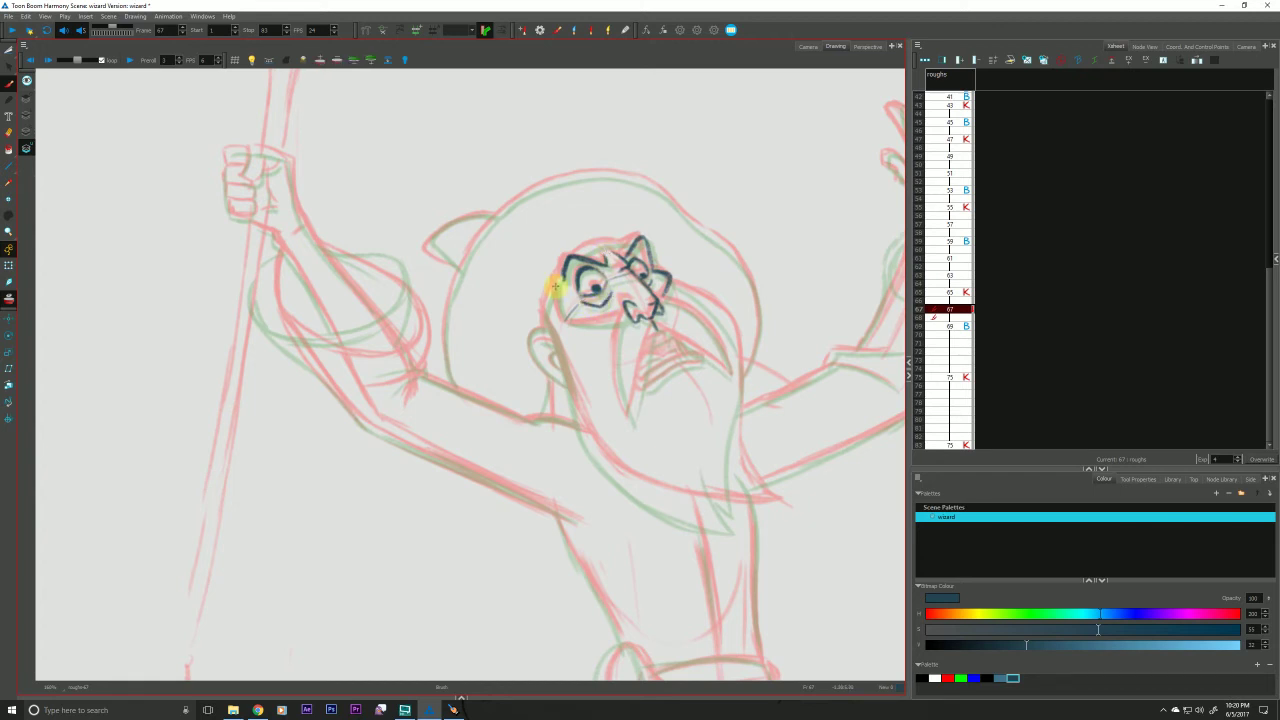
mouse_move(556, 270)
left_mouse_down()
mouse_move(568, 327)
mouse_move(628, 316)
mouse_move(562, 321)
left_mouse_up()
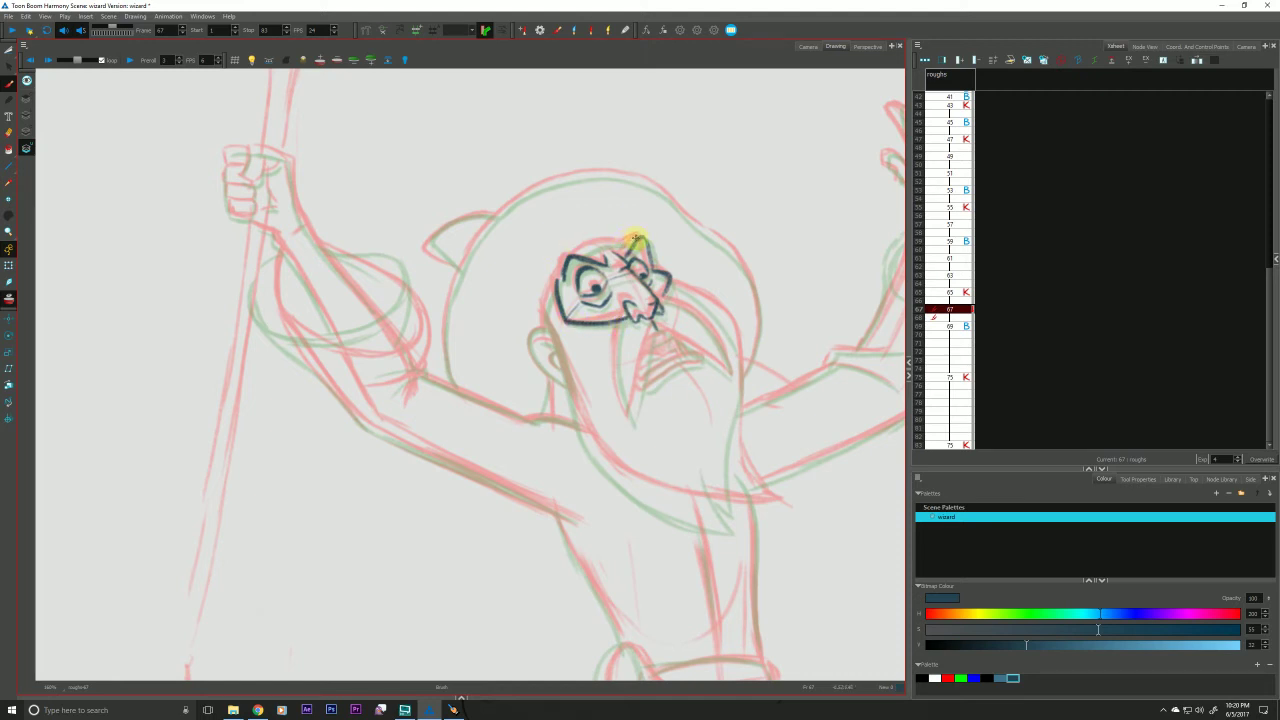
Draw the wizard's forehead outline and the side of his head on frame 67, following the onion-skinned roughs.
mouse_move(638, 237)
left_mouse_down()
mouse_move(578, 254)
mouse_move(556, 278)
mouse_move(562, 268)
mouse_move(546, 324)
left_mouse_up()
key("f")
key("g")
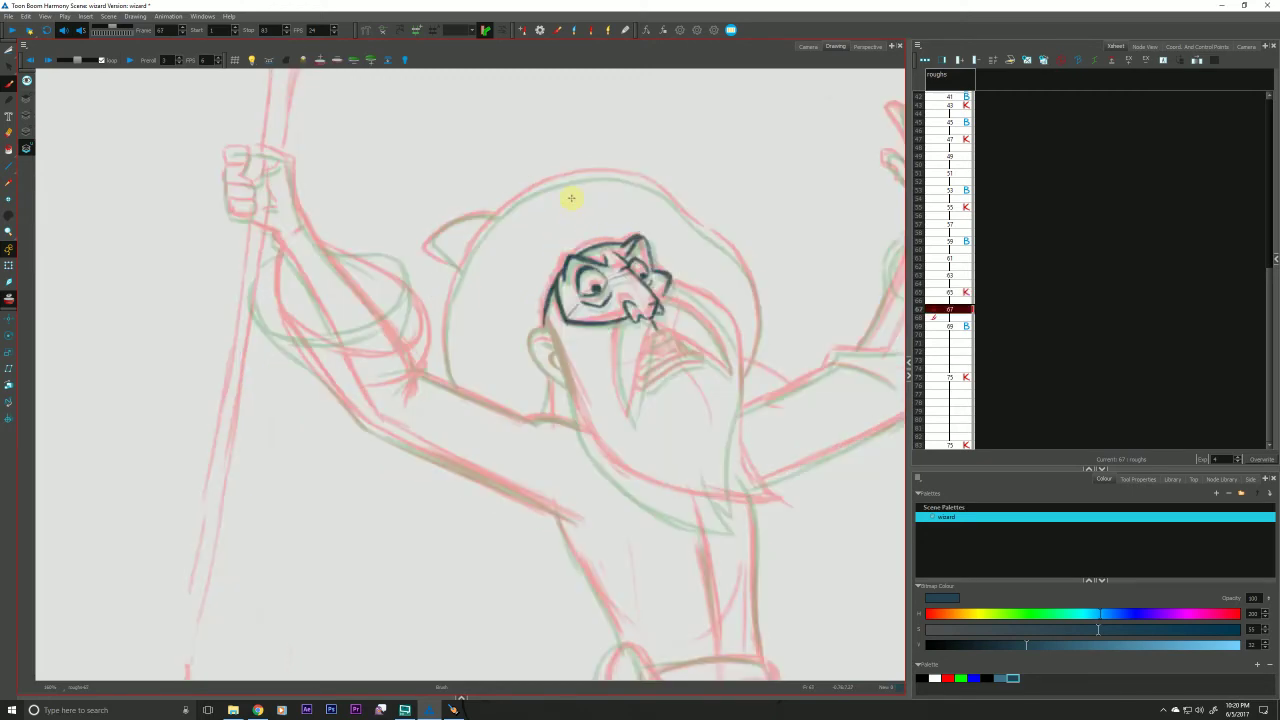
Flip between frame 67 and the neighbouring drawings to examine how the wizard's face moves.
key("f")
key("g")
key("f")
key("g")
key("f")
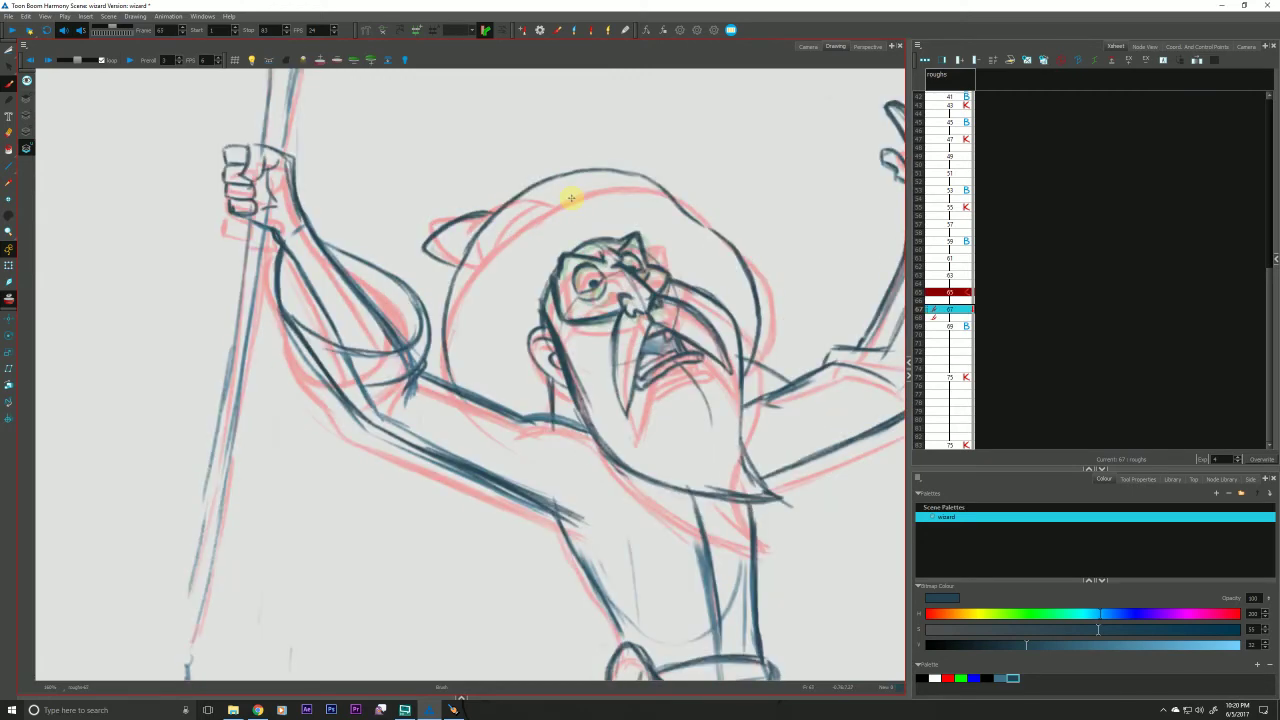
key("g")
key("f")
key("g")
key("f")
key("g")
key("f")
key("g")
key("f")
key("g")
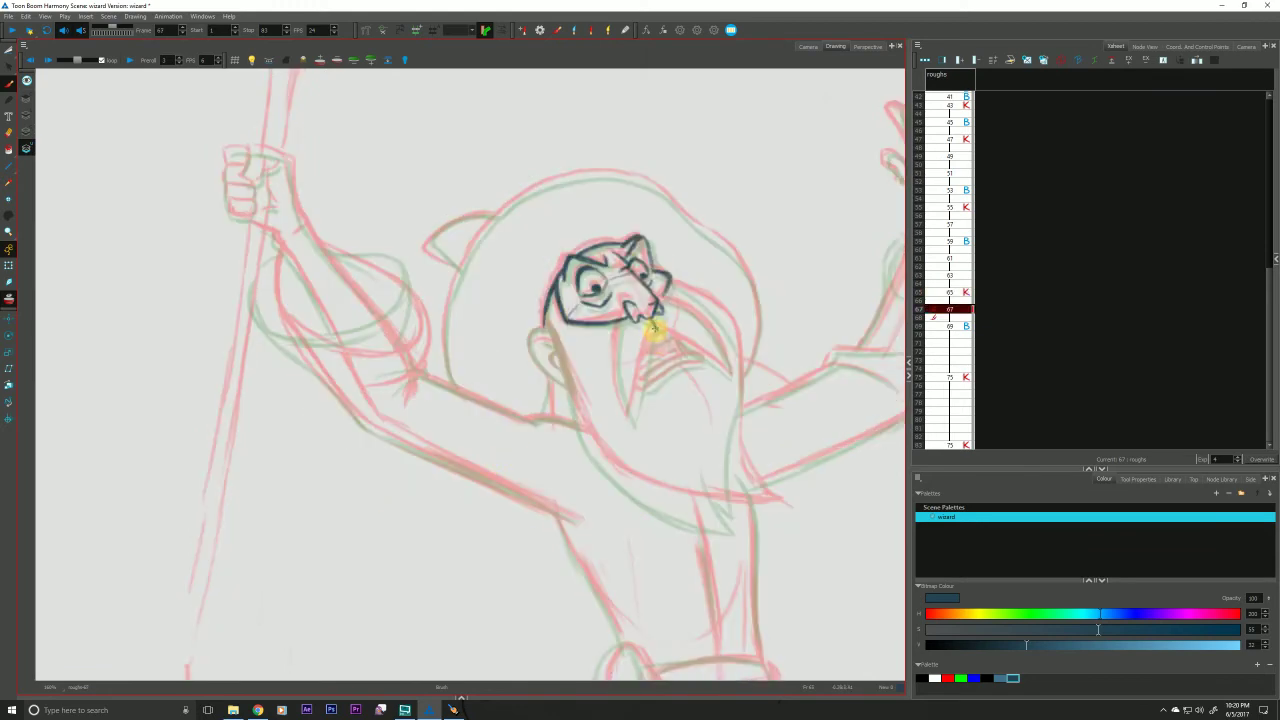
Draw both pointed halves of the wizard's moustache below the nose.
left_click_drag(656, 322, 631, 410)
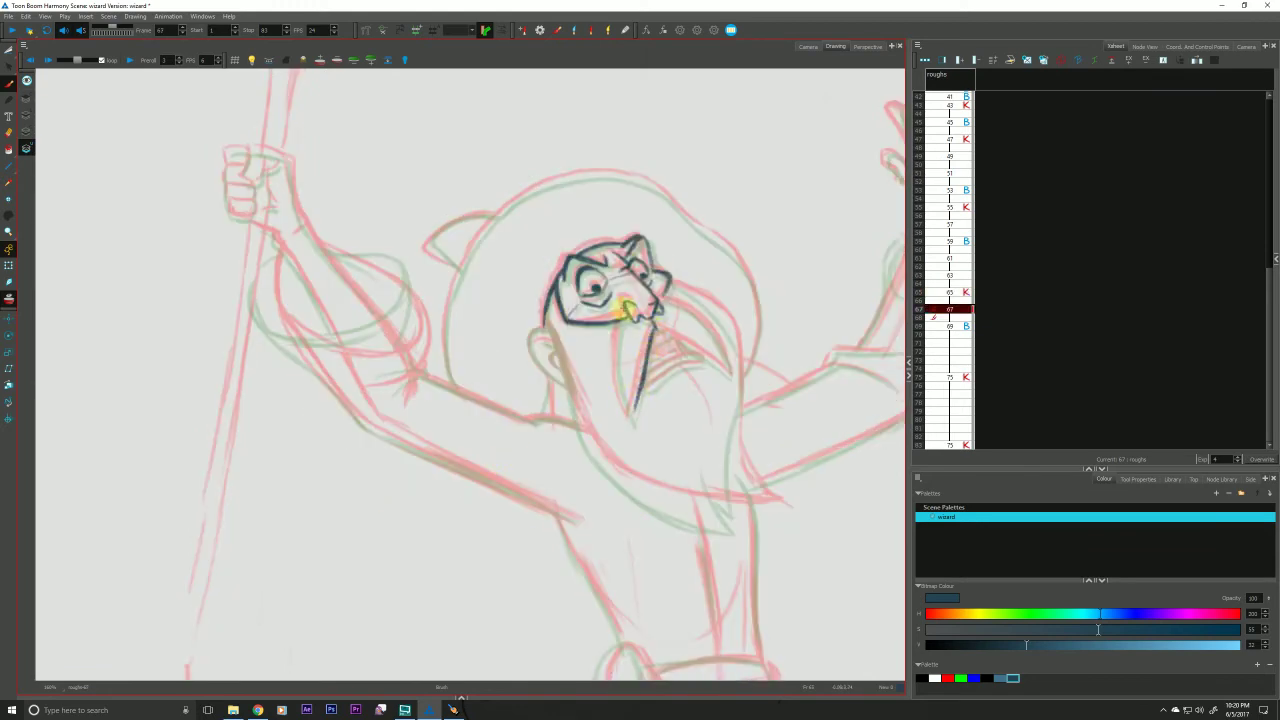
mouse_move(620, 320)
left_mouse_down()
mouse_move(632, 421)
mouse_move(650, 336)
left_mouse_up()
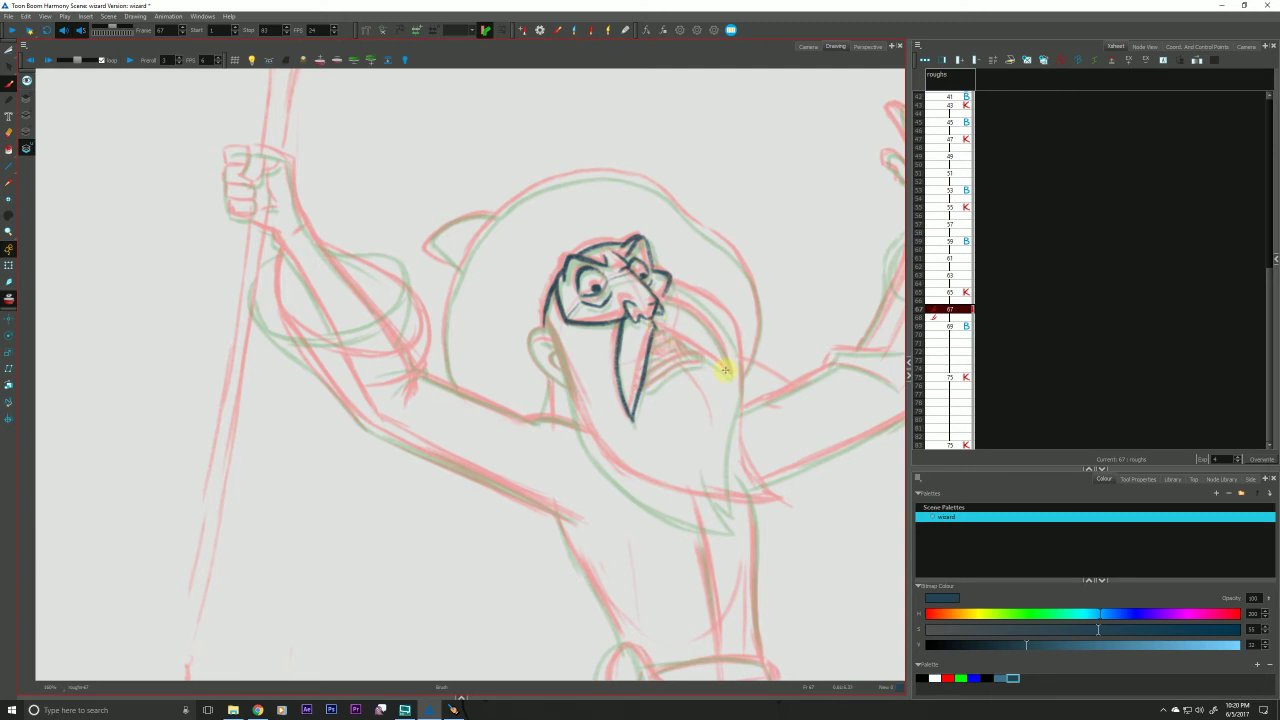
mouse_move(728, 370)
left_mouse_down()
mouse_move(645, 316)
mouse_move(691, 314)
mouse_move(731, 371)
left_mouse_up()
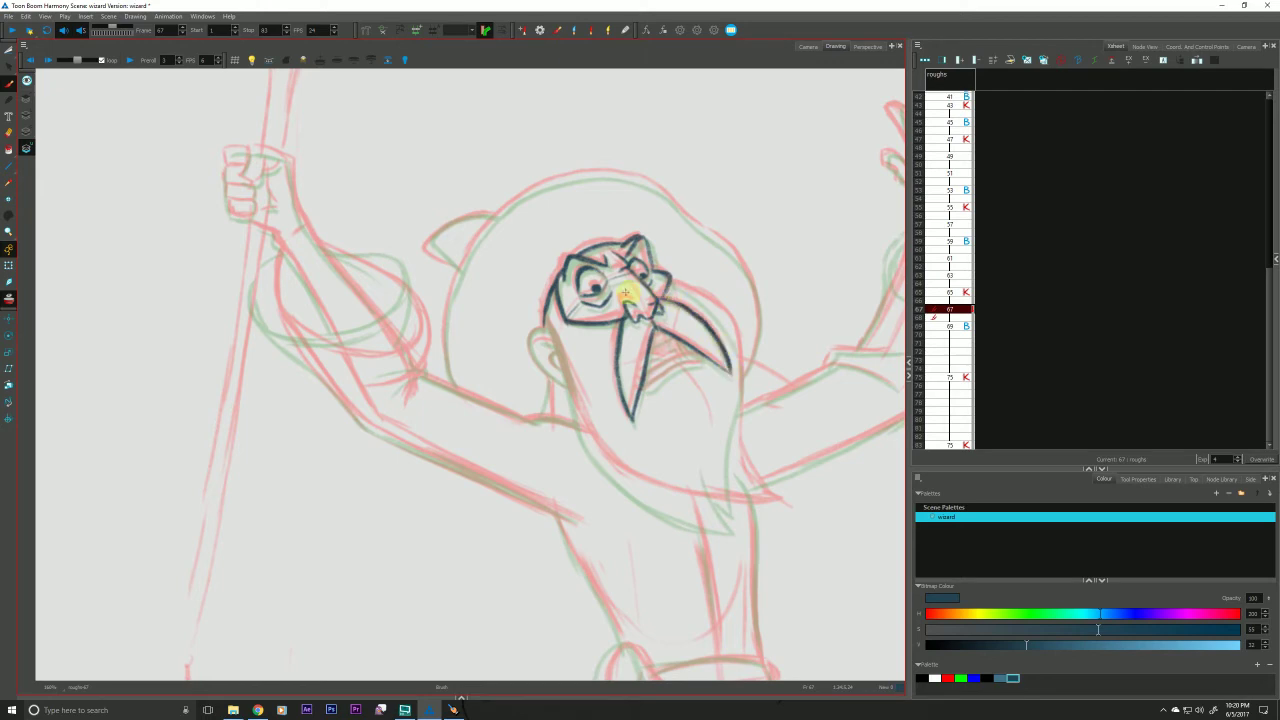
Compare the moustache on frame 67 with the neighbouring drawings to examine its motion.
key("f")
key("g")
key("f")
key("g")
key("f")
key("g")
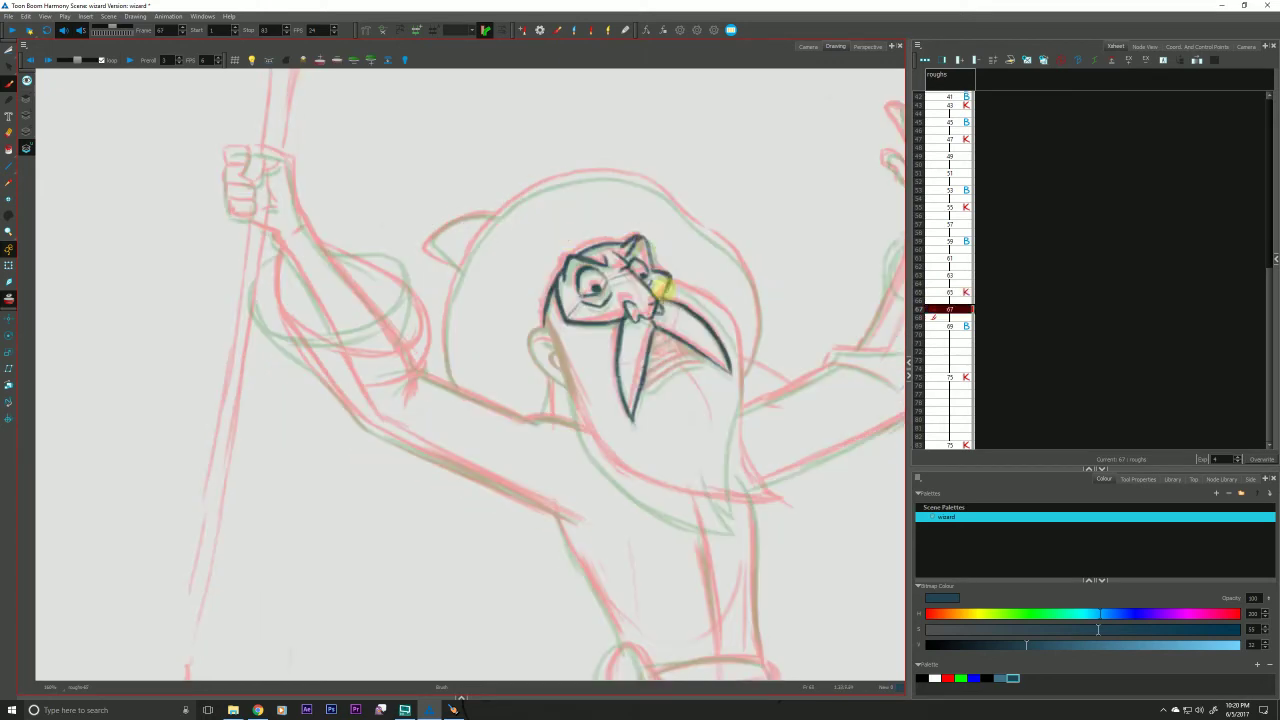
key("f")
key("g")
key("g")
key("comma")
key("comma")
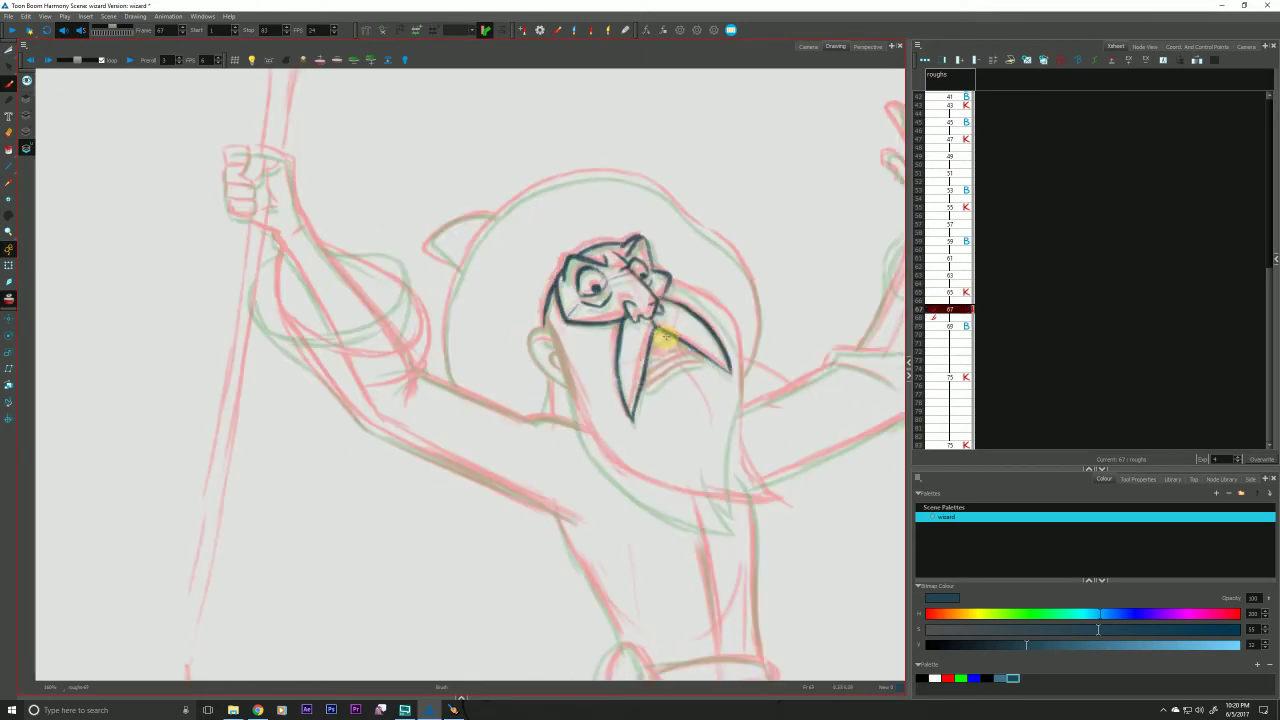
Draw the upper edge of the open mouth between the moustache halves, checking against the neighbouring drawings.
key("f")
key("g")
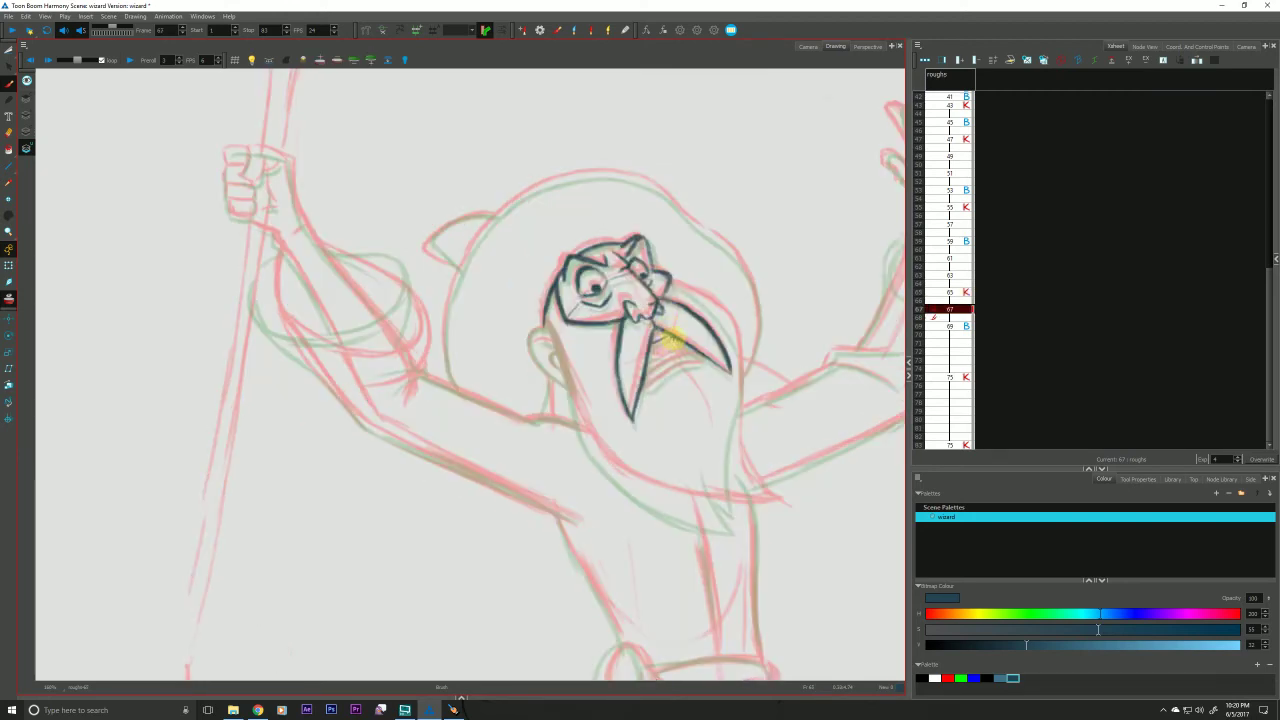
key("g")
key("f")
key("comma")
key("comma")
key("period")
key("period")
key("period")
key("period")
key("comma")
key("comma")
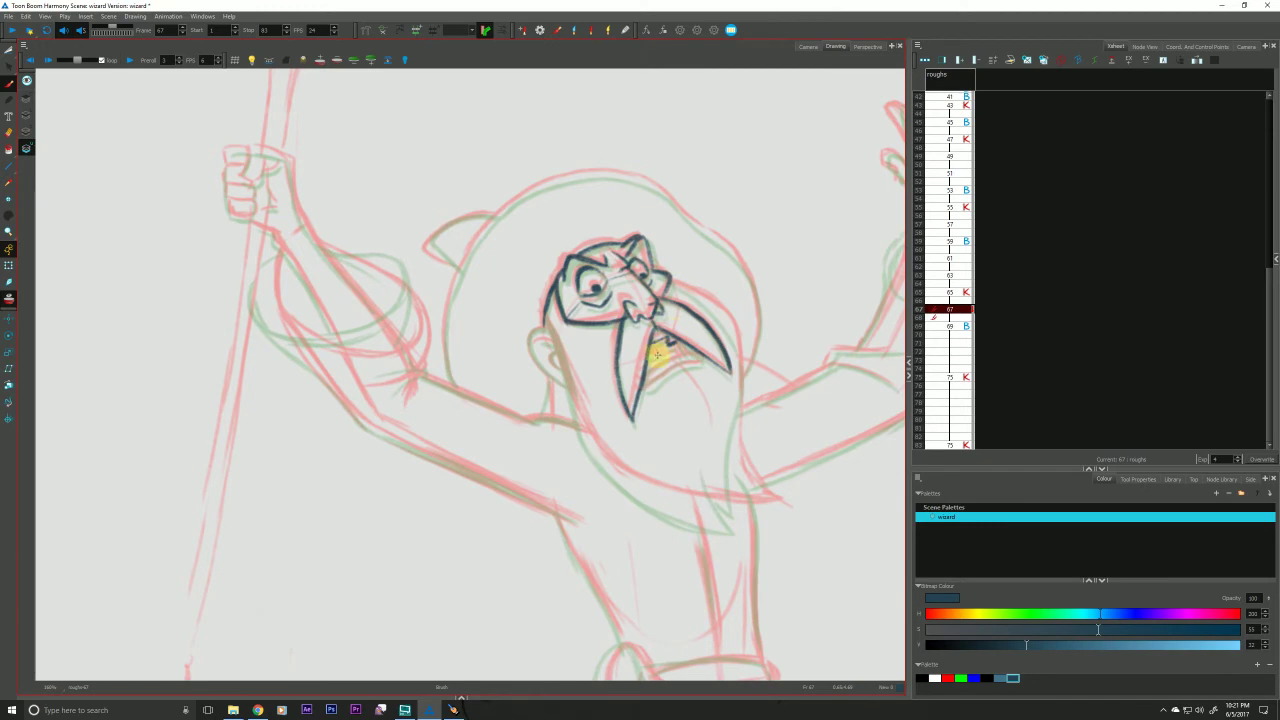
Draw the inside and lower lip of the open mouth, checking against the neighbouring drawings.
key("comma")
key("comma")
key("period")
key("period")
key("period")
key("period")
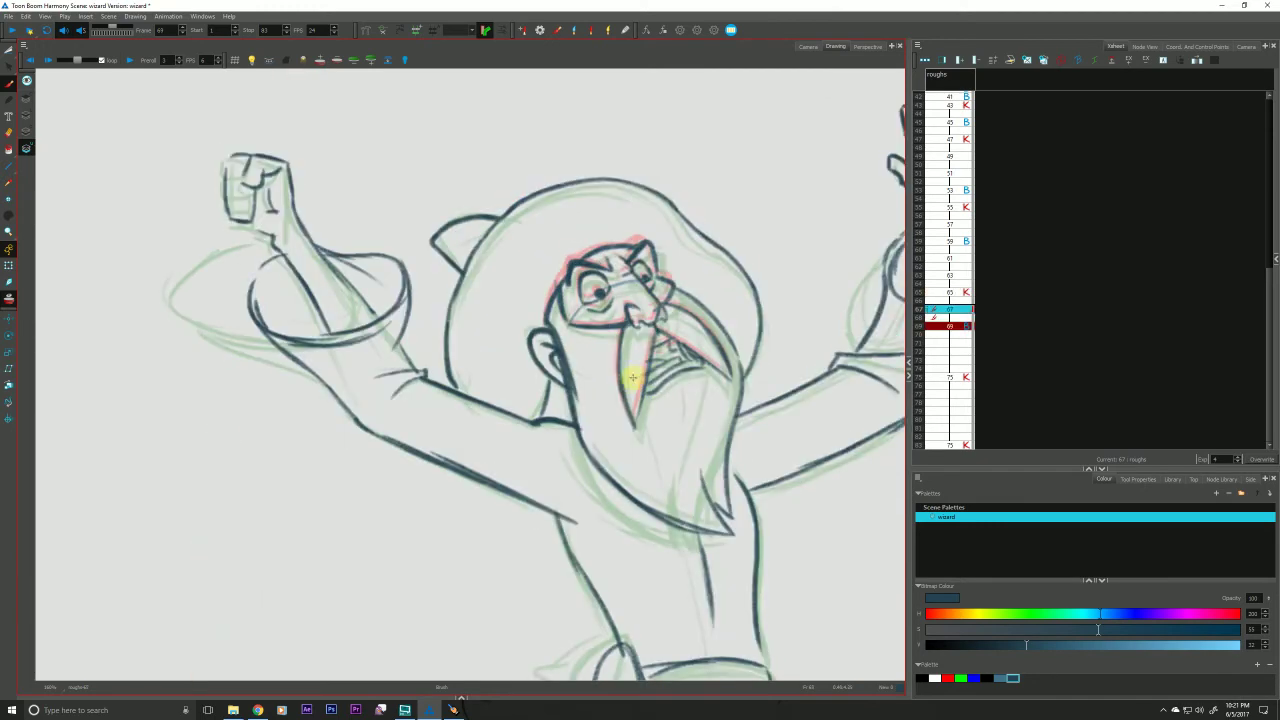
key("comma")
key("comma")
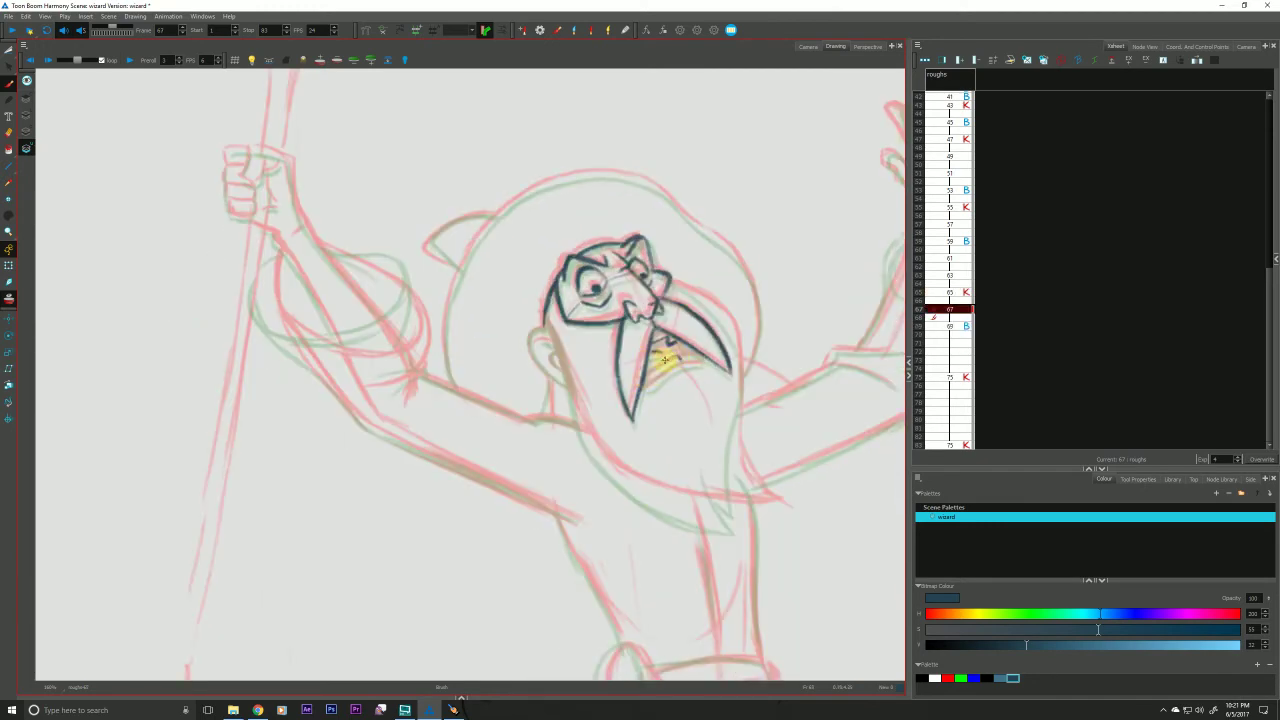
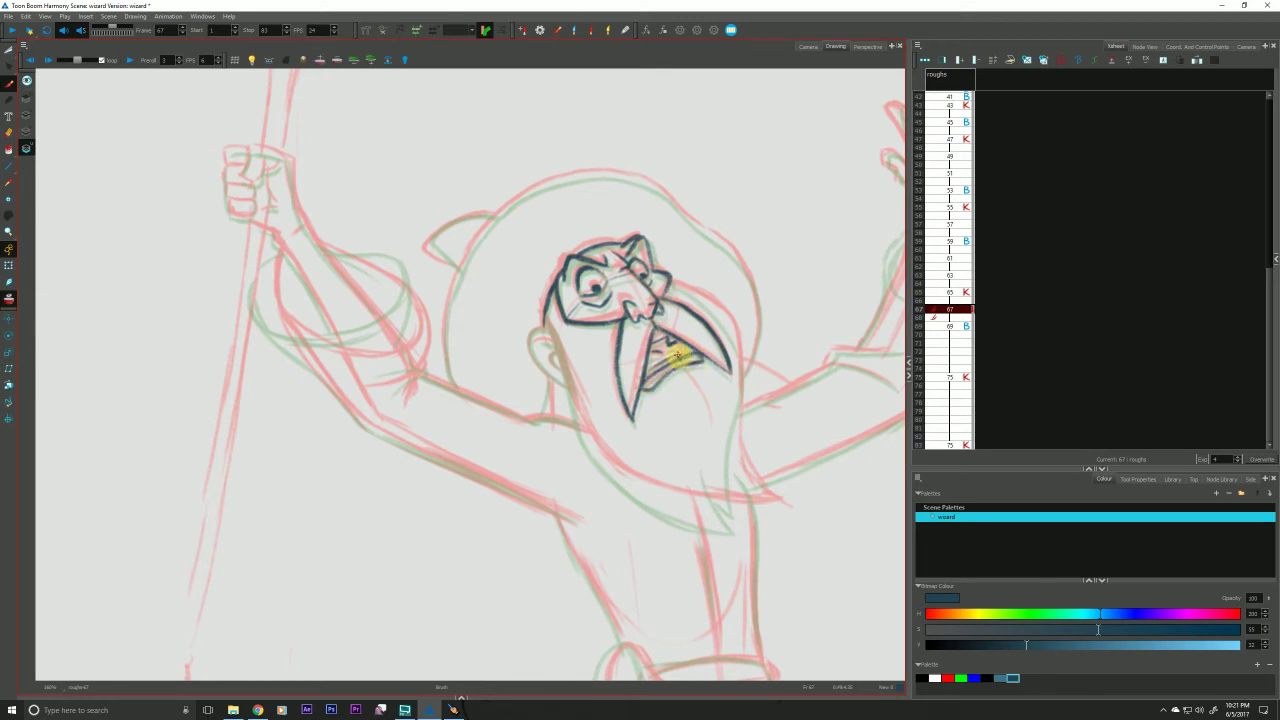
key("g")
key("f")
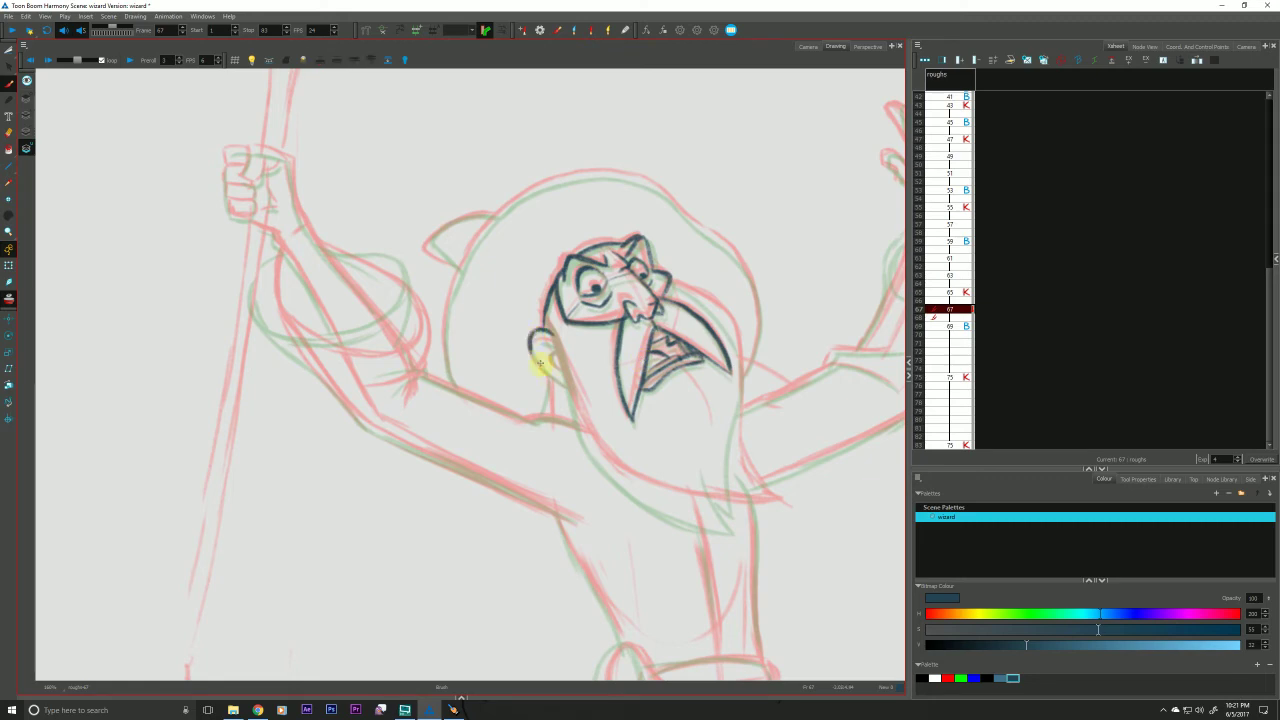
Draw the outer contour of the wizard's ear beside the face and compare it with the adjacent drawings.
mouse_move(530, 343)
left_mouse_down()
mouse_move(543, 380)
mouse_move(570, 390)
left_mouse_up()
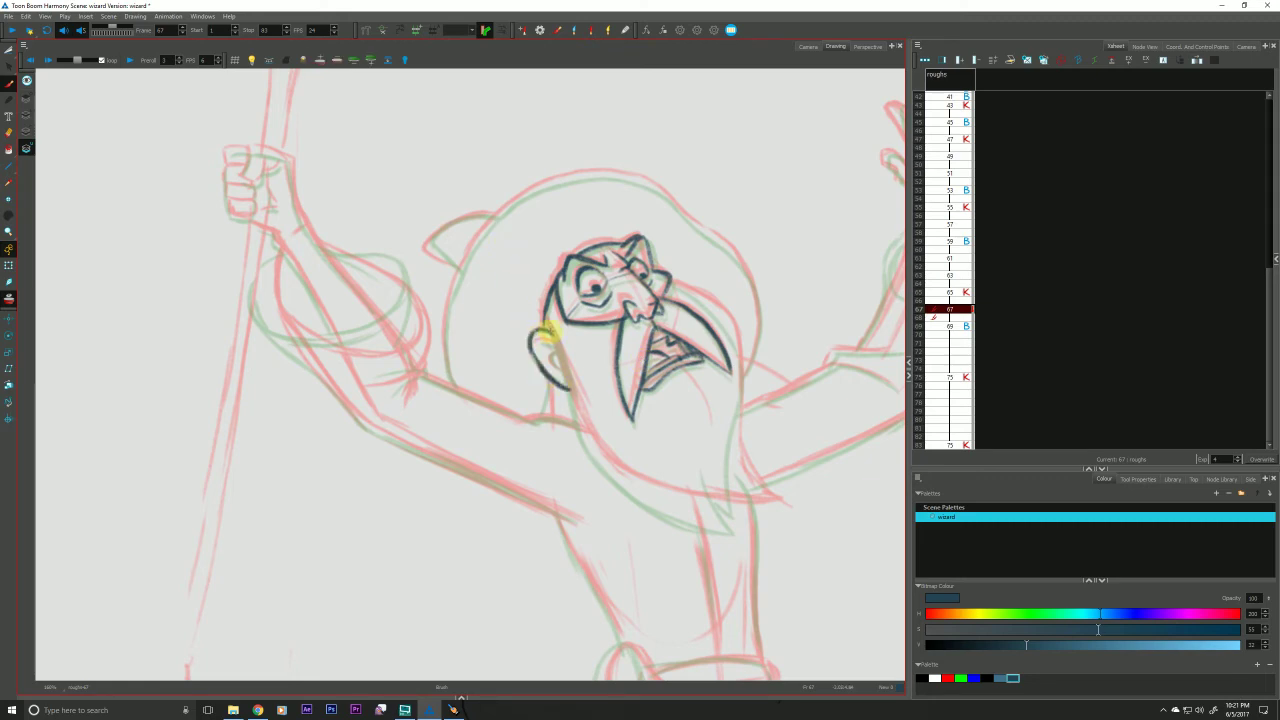
key("g")
key("f")
key("g")
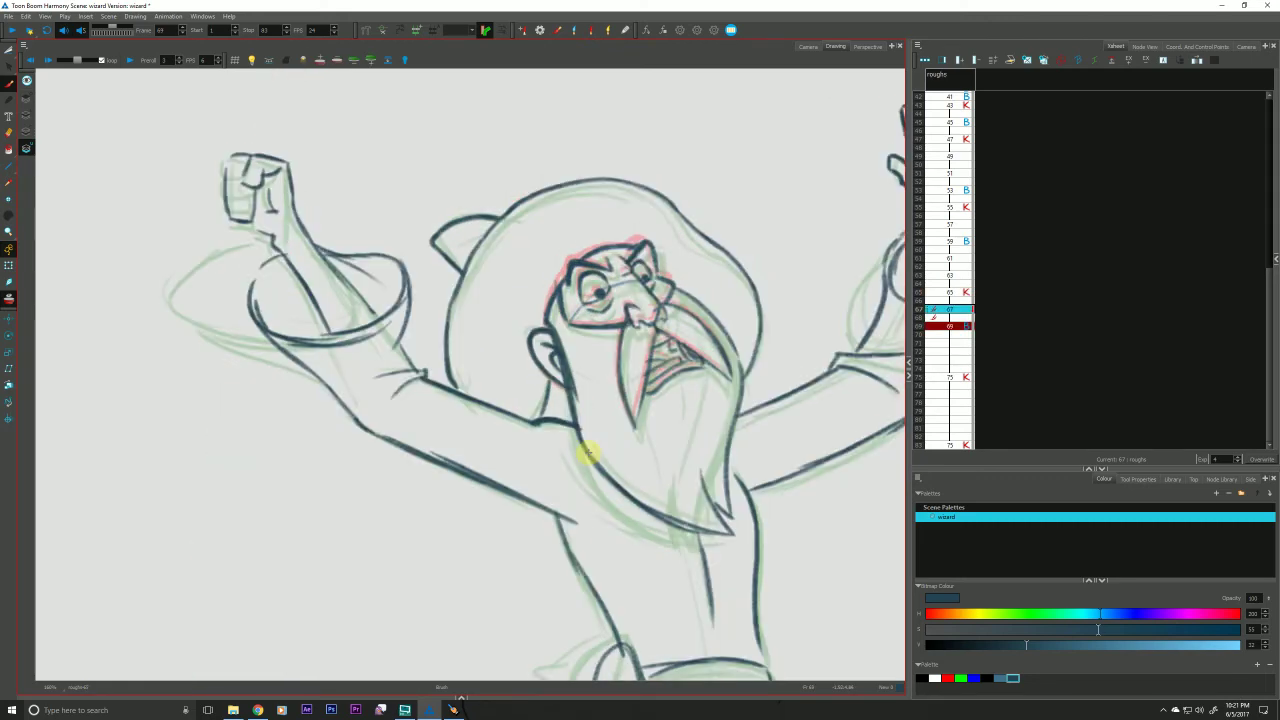
key("f")
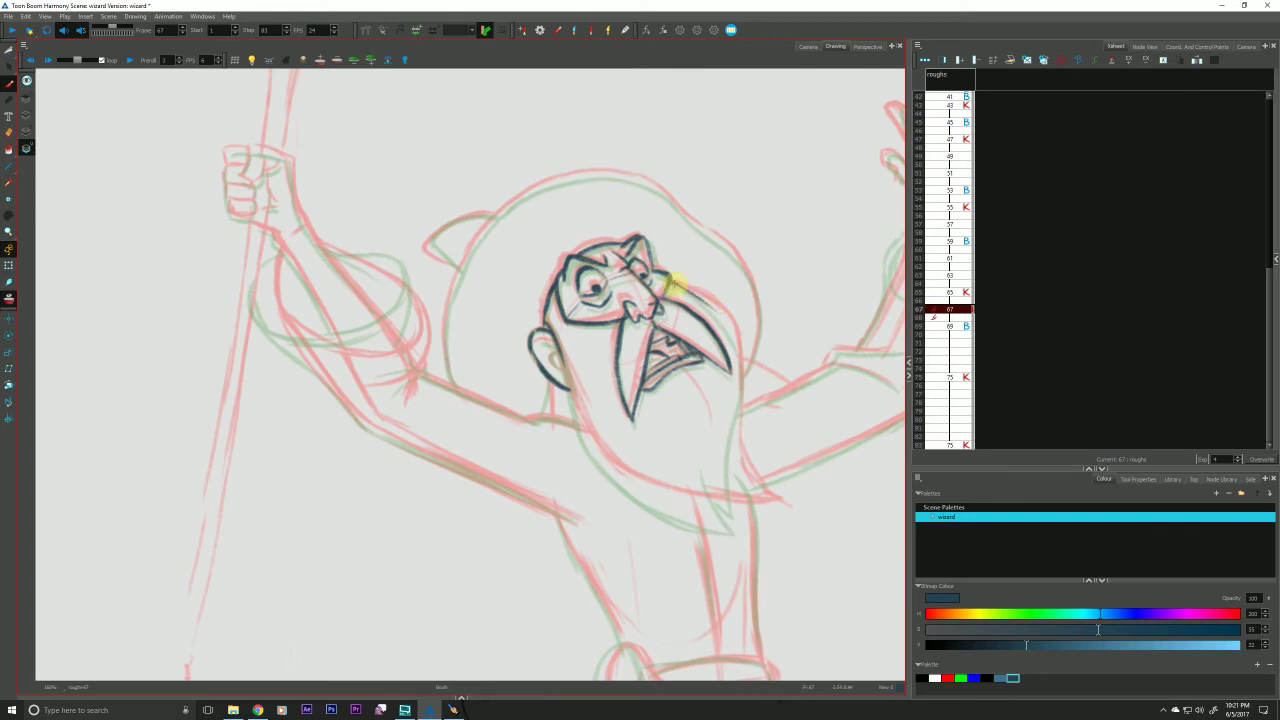
Draw the far cheek line and both edges of the beard down to its forked tip.
mouse_move(686, 277)
left_mouse_down()
mouse_move(740, 345)
mouse_move(734, 466)
mouse_move(756, 500)
mouse_move(750, 520)
left_mouse_up()
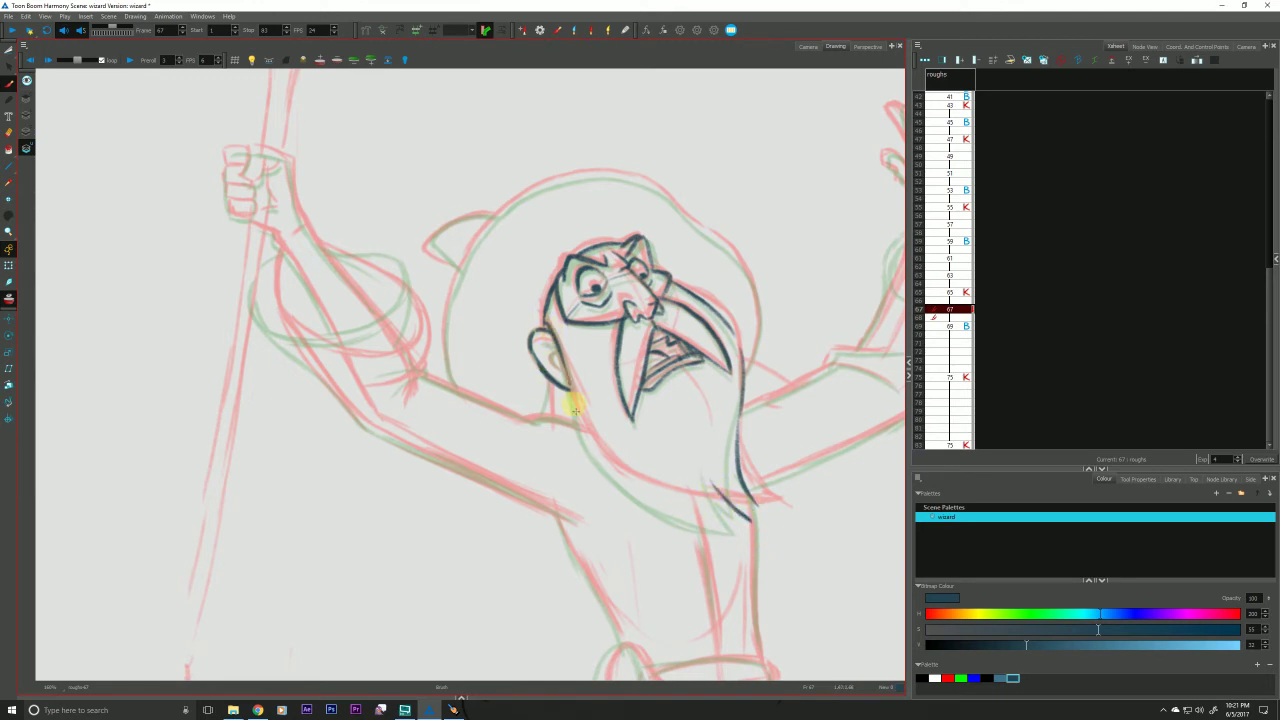
mouse_move(573, 405)
left_mouse_down()
mouse_move(647, 494)
mouse_move(747, 522)
mouse_move(736, 491)
mouse_move(752, 505)
mouse_move(711, 495)
mouse_move(745, 518)
mouse_move(735, 521)
mouse_move(663, 494)
mouse_move(737, 524)
mouse_move(615, 455)
left_mouse_up()
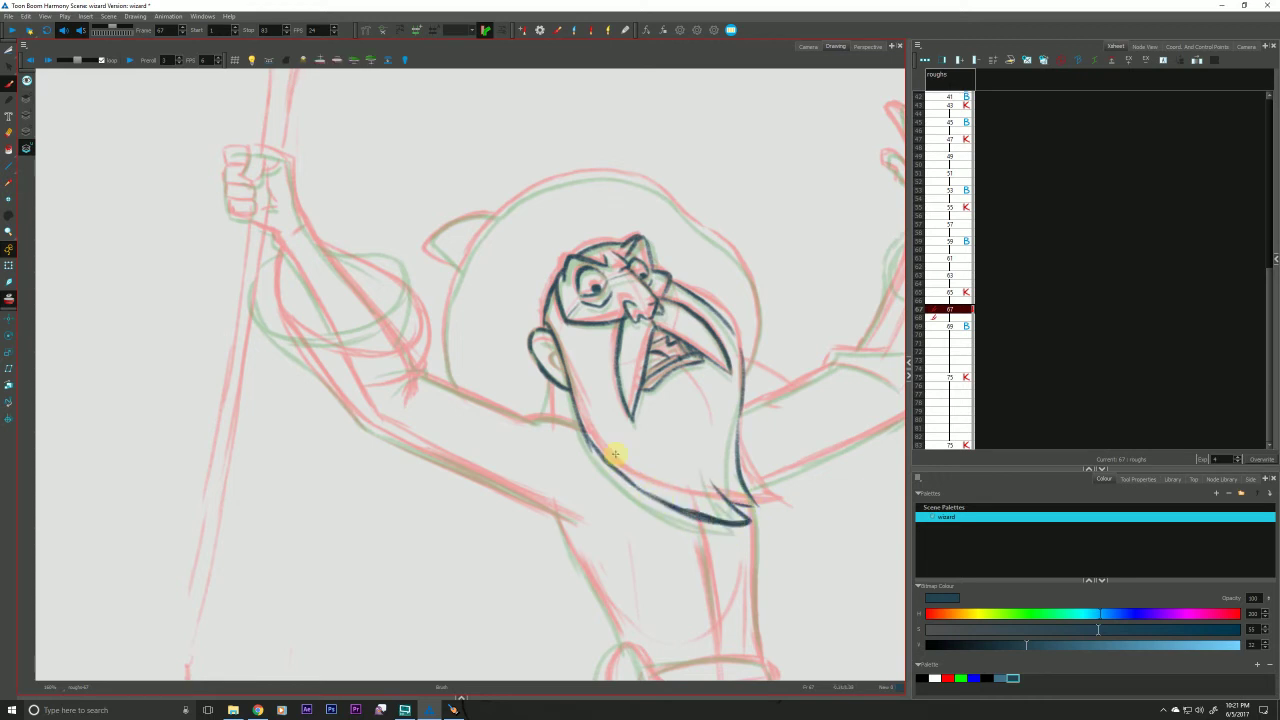
mouse_move(718, 521)
left_mouse_down()
mouse_move(627, 477)
mouse_move(745, 517)
mouse_move(720, 520)
mouse_move(614, 471)
mouse_move(671, 503)
mouse_move(717, 503)
left_mouse_up()
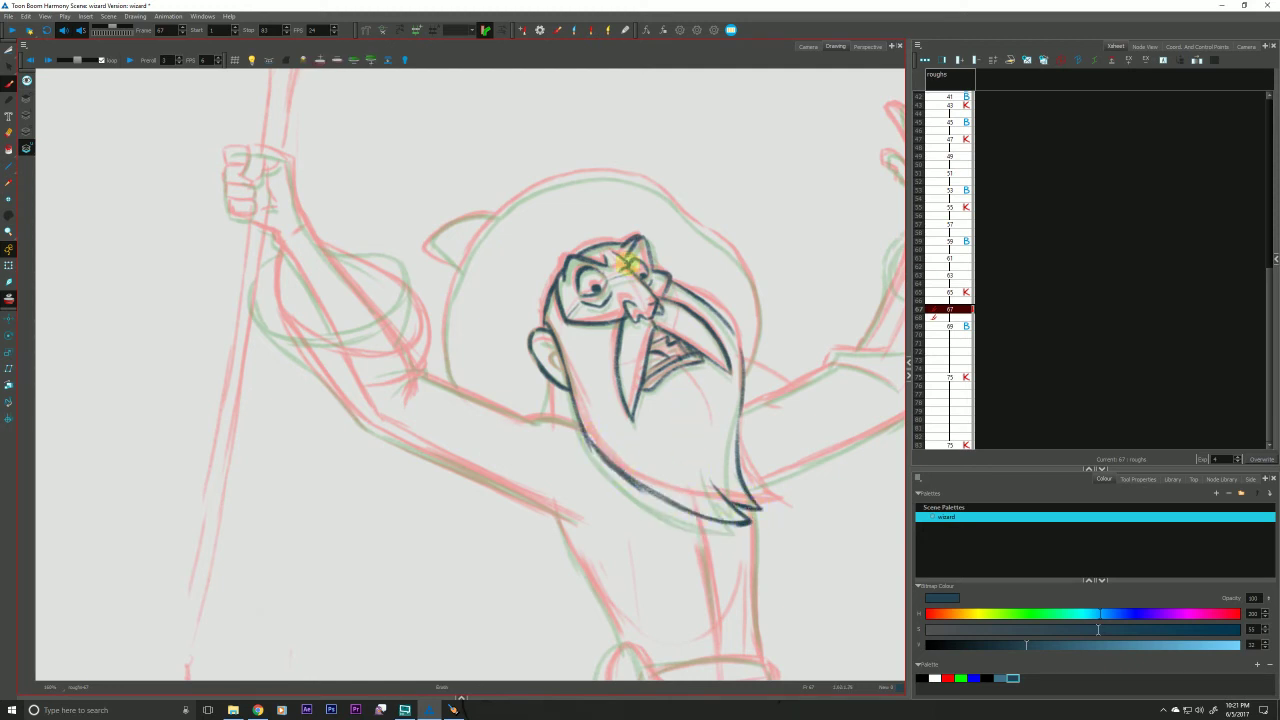
key("g")
key("f")
key("g")
key("f")
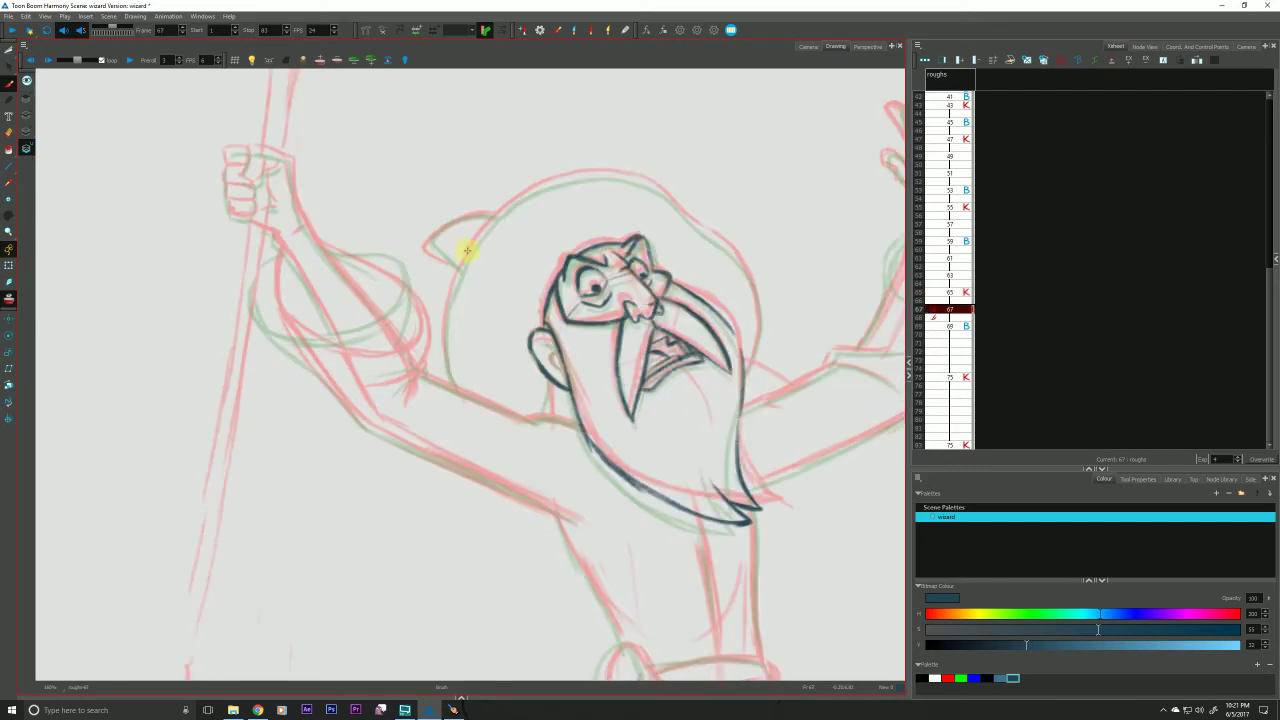
Draw the large curved hat brim around the wizard's head and compare it with the adjacent drawings.
mouse_move(468, 253)
left_mouse_down()
mouse_move(447, 305)
mouse_move(451, 378)
left_mouse_up()
mouse_move(465, 261)
left_mouse_down()
mouse_move(542, 184)
mouse_move(620, 177)
mouse_move(665, 200)
mouse_move(652, 185)
mouse_move(750, 276)
mouse_move(760, 311)
mouse_move(744, 381)
left_mouse_up()
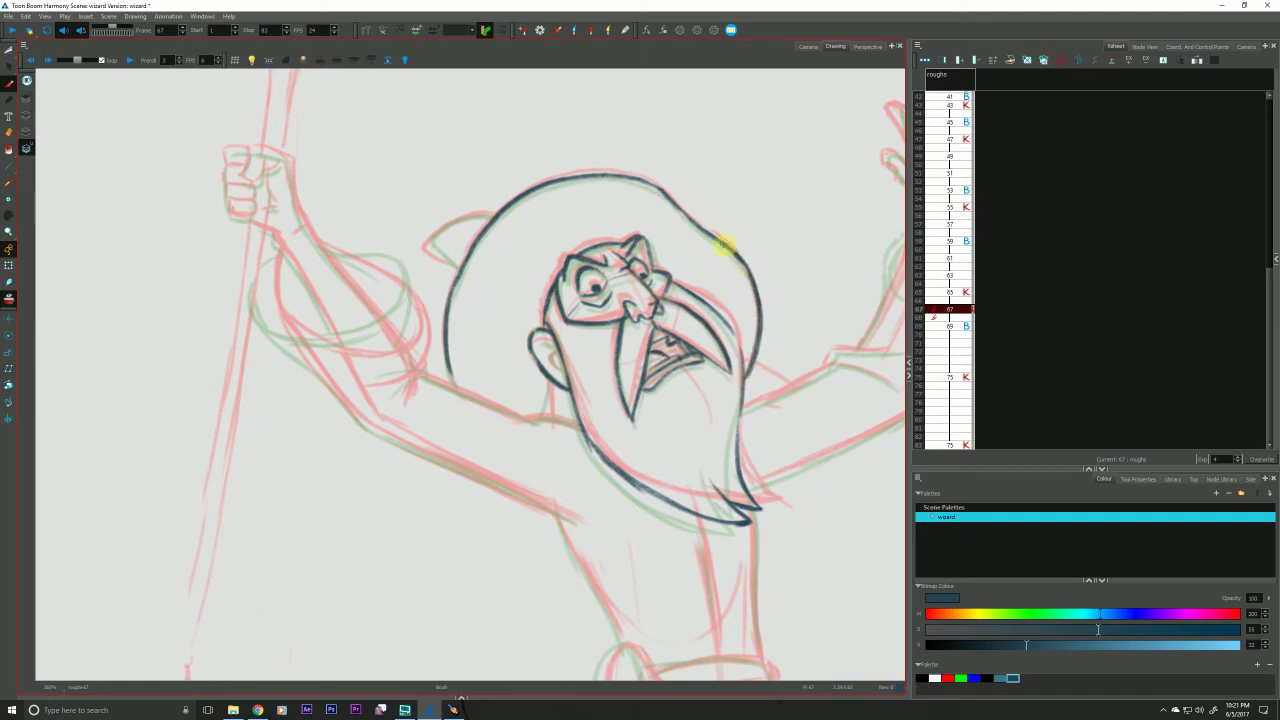
key("f")
key("g")
key("f")
key("g")
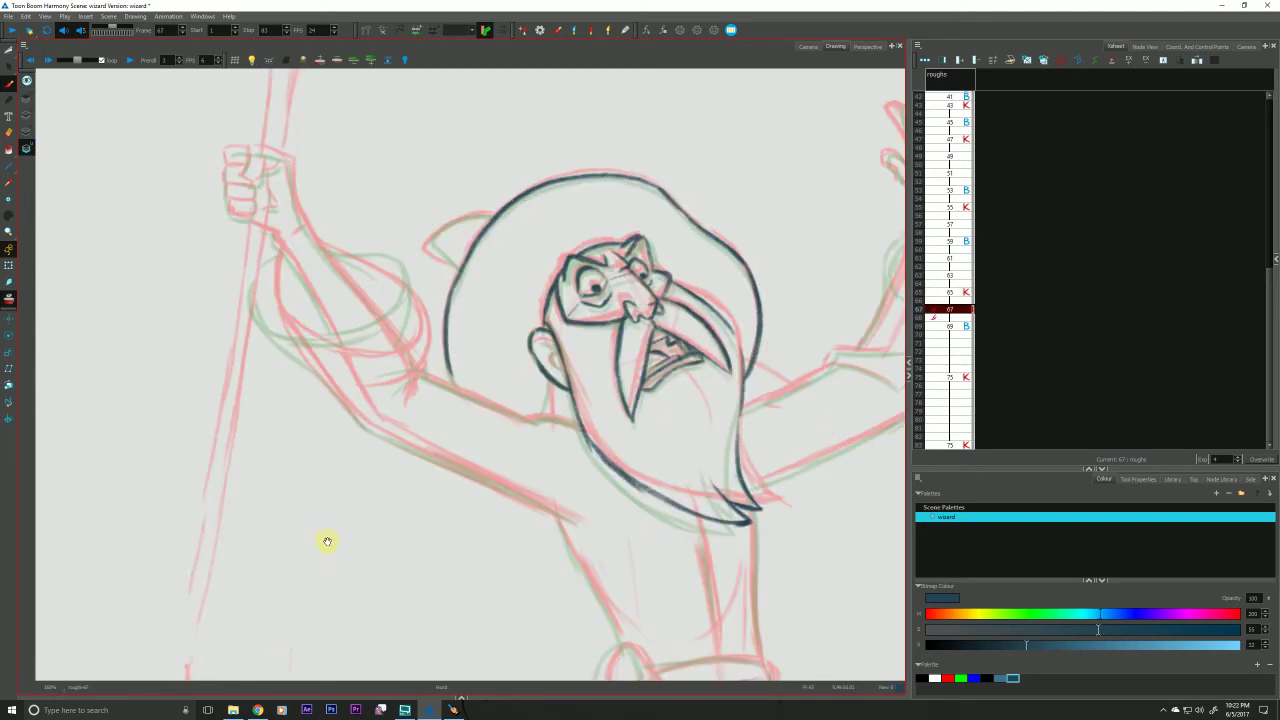
Draw the raised fist with its fingers, thumb and wrist at the staff.
left_click_drag(327, 541, 355, 593)
key("f")
key("g")
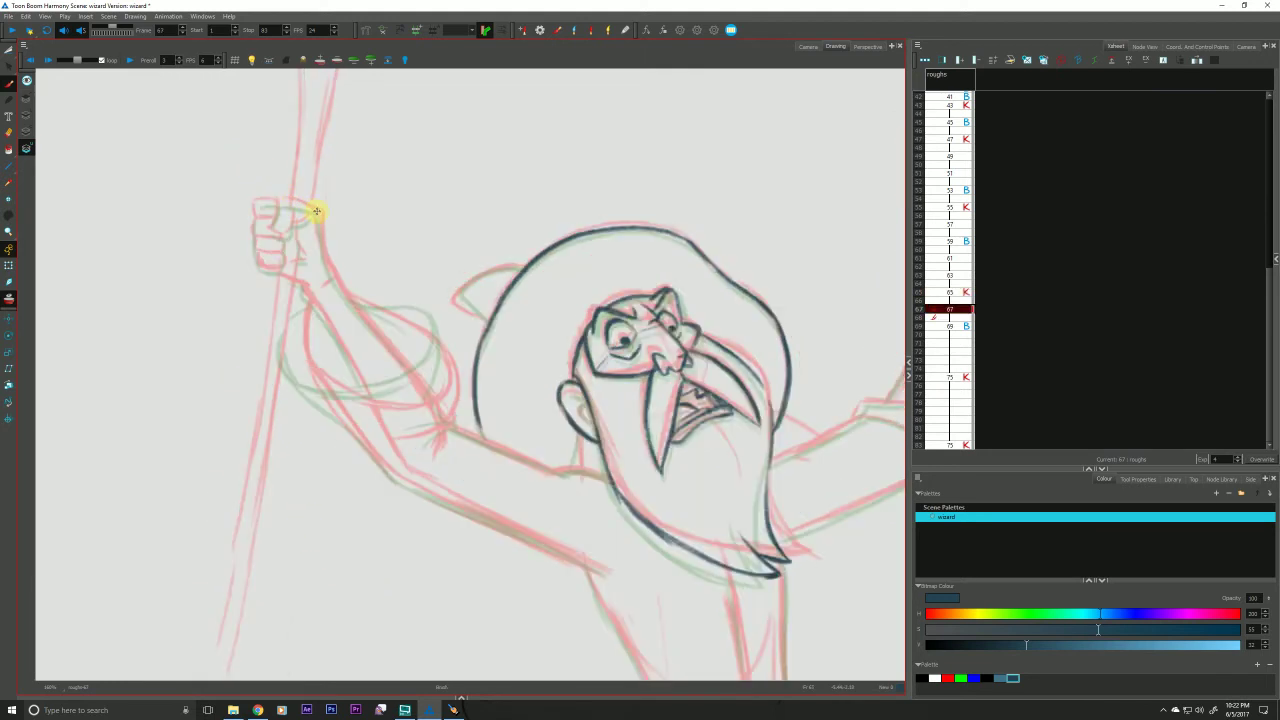
mouse_move(316, 211)
left_mouse_down()
mouse_move(281, 203)
mouse_move(286, 235)
mouse_move(268, 224)
mouse_move(311, 215)
mouse_move(256, 205)
mouse_move(268, 220)
mouse_move(260, 250)
mouse_move(281, 250)
mouse_move(281, 265)
mouse_move(256, 237)
mouse_move(289, 264)
mouse_move(316, 211)
mouse_move(337, 292)
mouse_move(296, 282)
mouse_move(280, 251)
left_mouse_up()
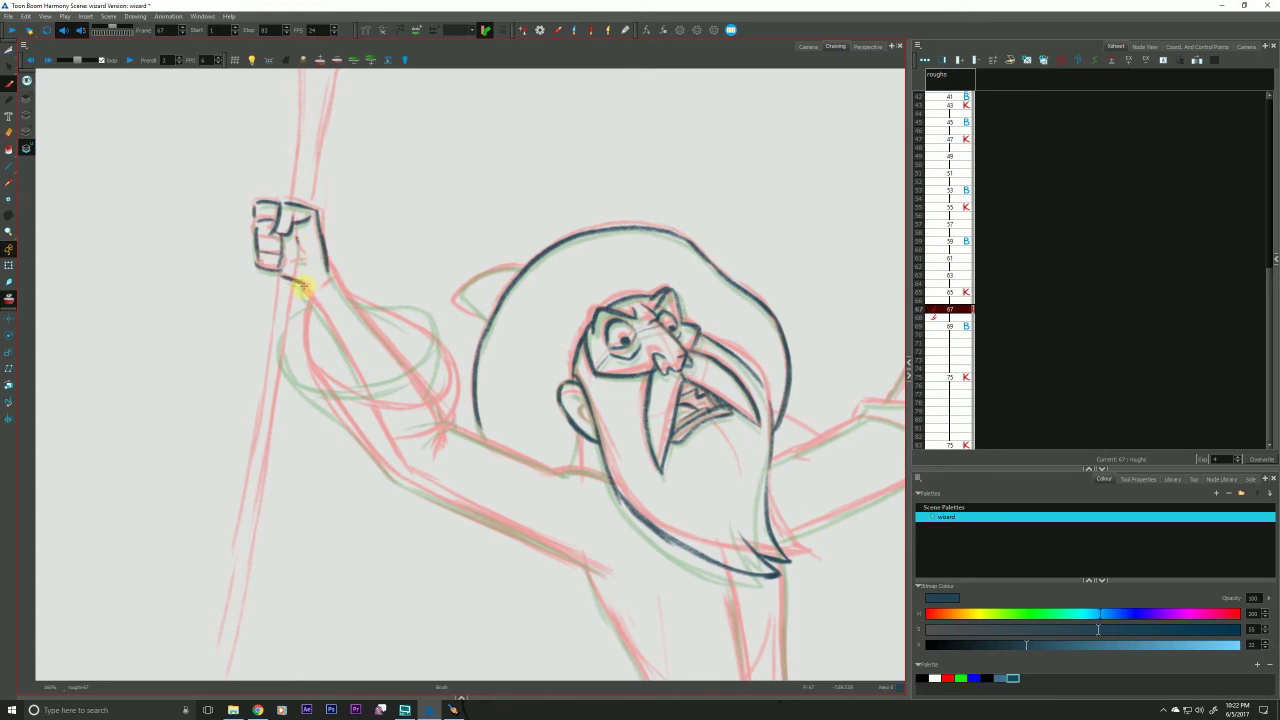
Draw both edges of the raised forearm from the wrist down into the sleeve.
left_click_drag(309, 294, 383, 394)
left_click_drag(326, 266, 466, 434)
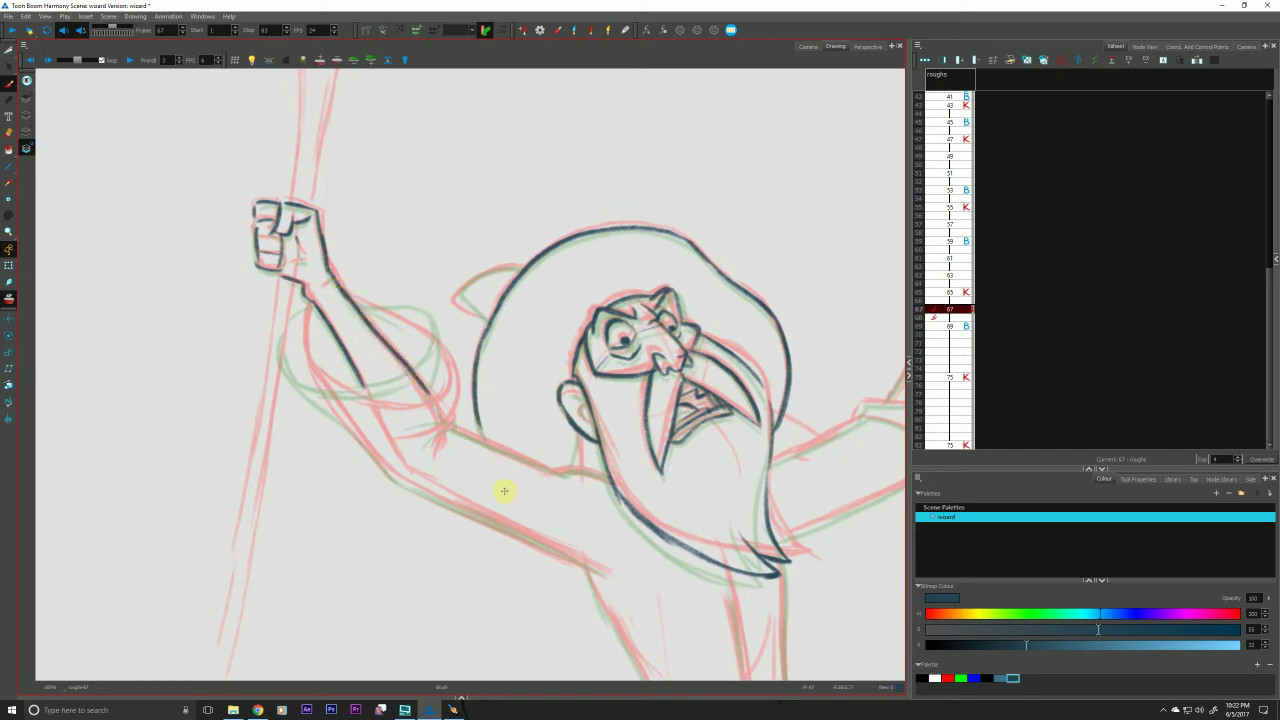
key("f")
key("g")
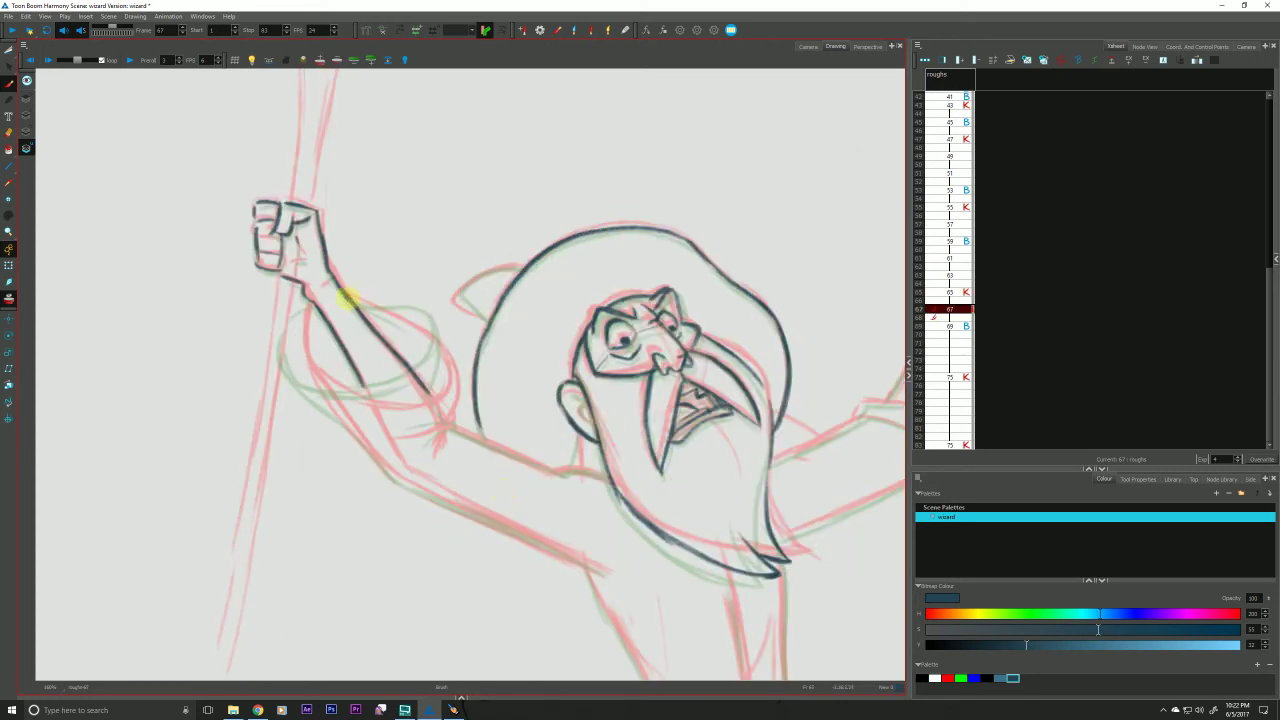
Draw the oval sleeve opening around the raised forearm and the sleeve's drooping outer edge.
mouse_move(370, 310)
left_mouse_down()
mouse_move(439, 336)
mouse_move(430, 387)
left_mouse_up()
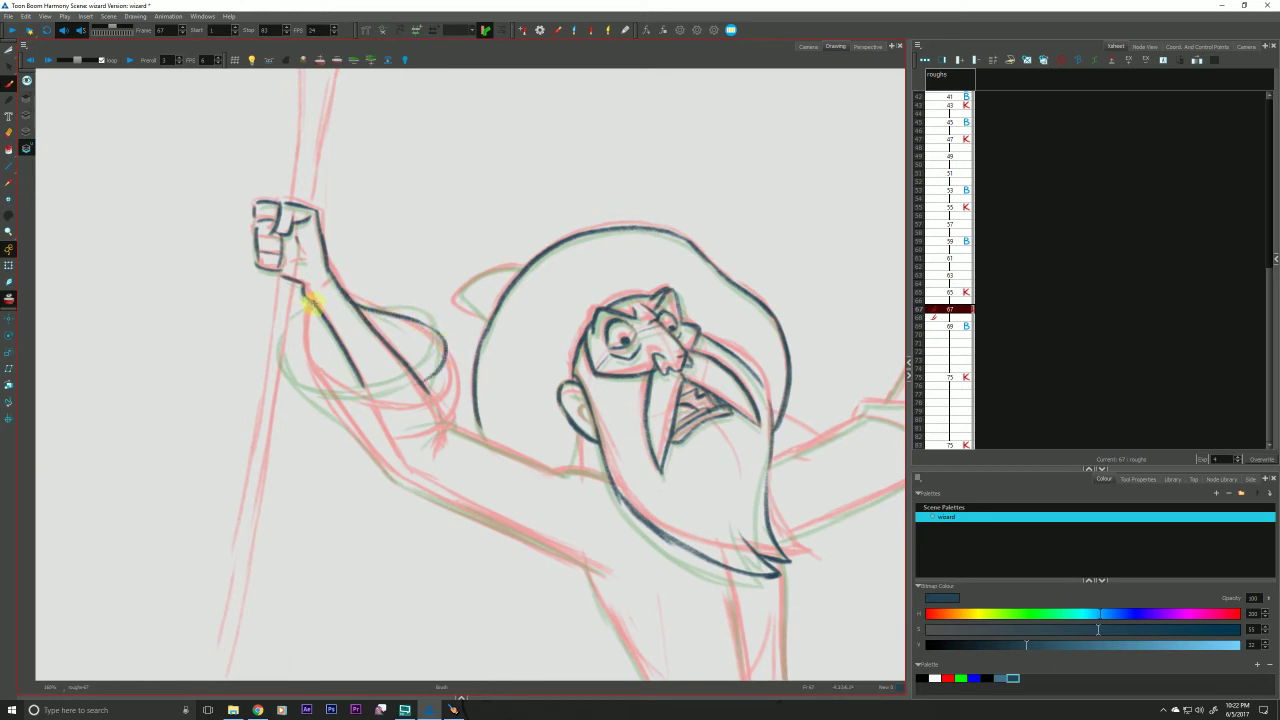
mouse_move(296, 320)
left_mouse_down()
mouse_move(317, 383)
mouse_move(383, 395)
mouse_move(441, 366)
mouse_move(398, 383)
mouse_move(450, 375)
mouse_move(447, 344)
left_mouse_up()
key("f")
key("g")
mouse_move(450, 355)
left_mouse_down()
mouse_move(438, 413)
mouse_move(452, 350)
left_mouse_up()
key("f")
key("g")
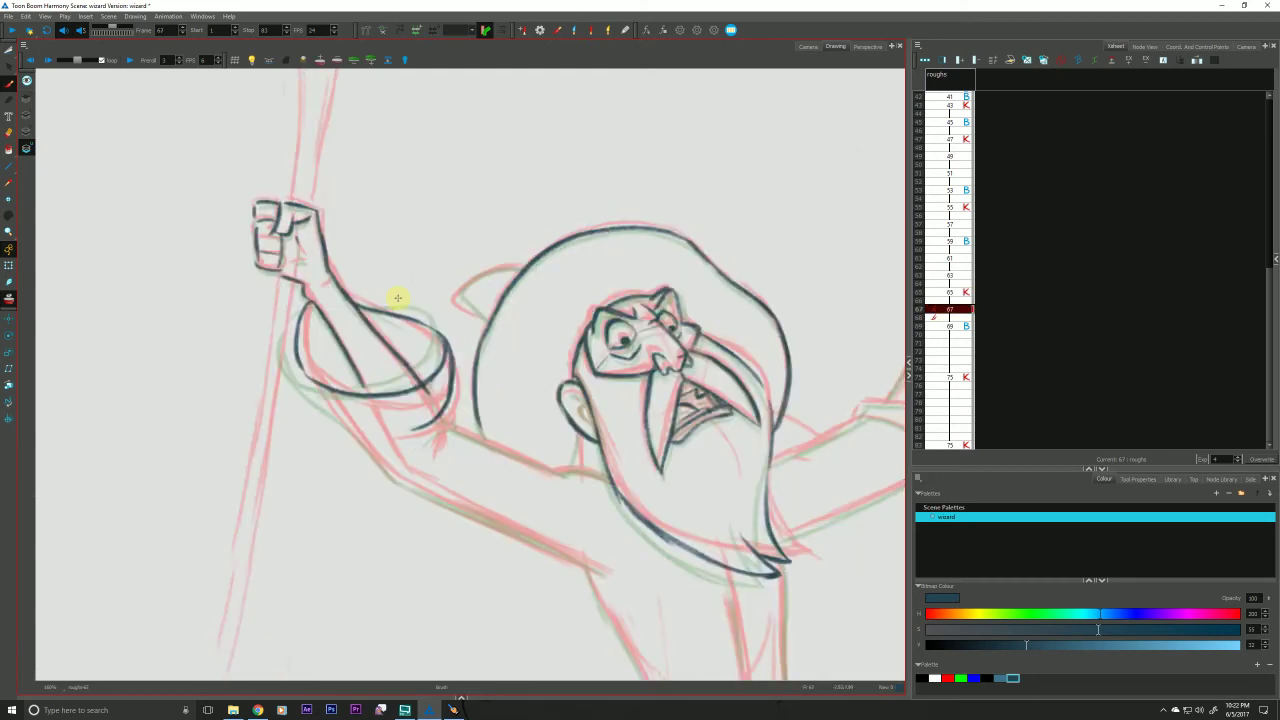
key("f")
key("g")
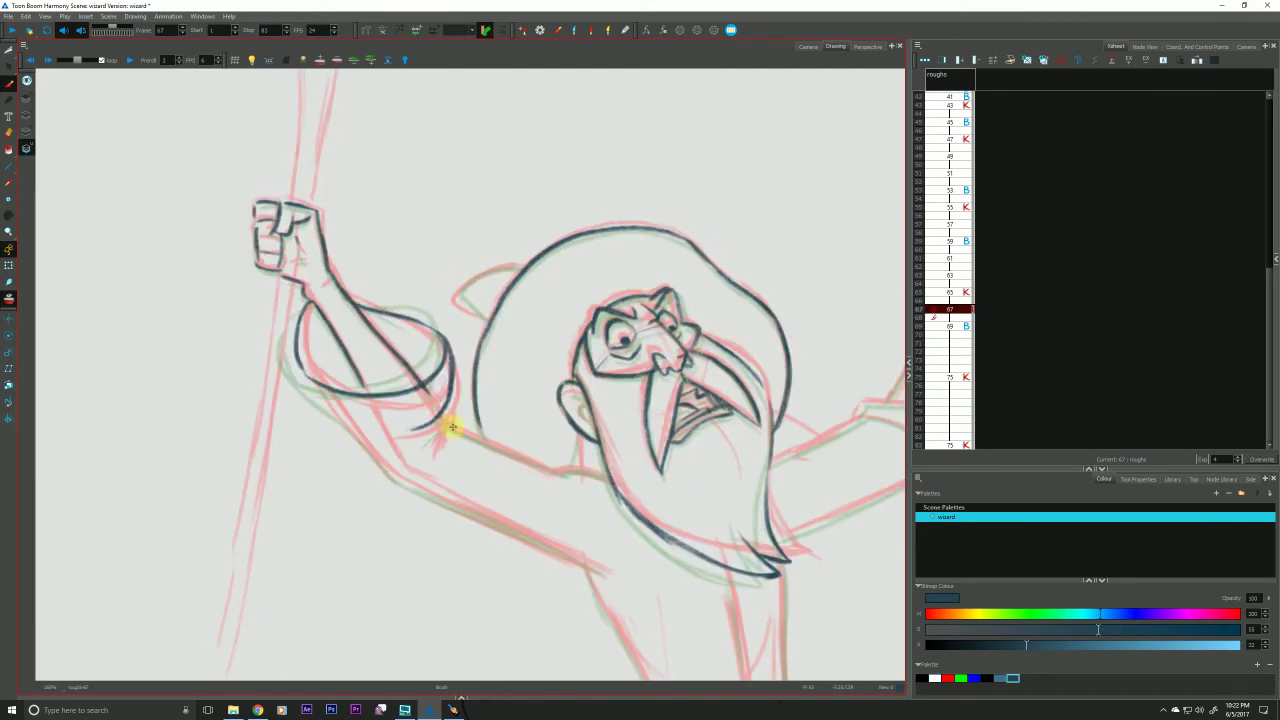
Flip between frame 67 and the neighbouring drawings to examine the raised arm's sleeve and elbow.
key("period")
key("comma")
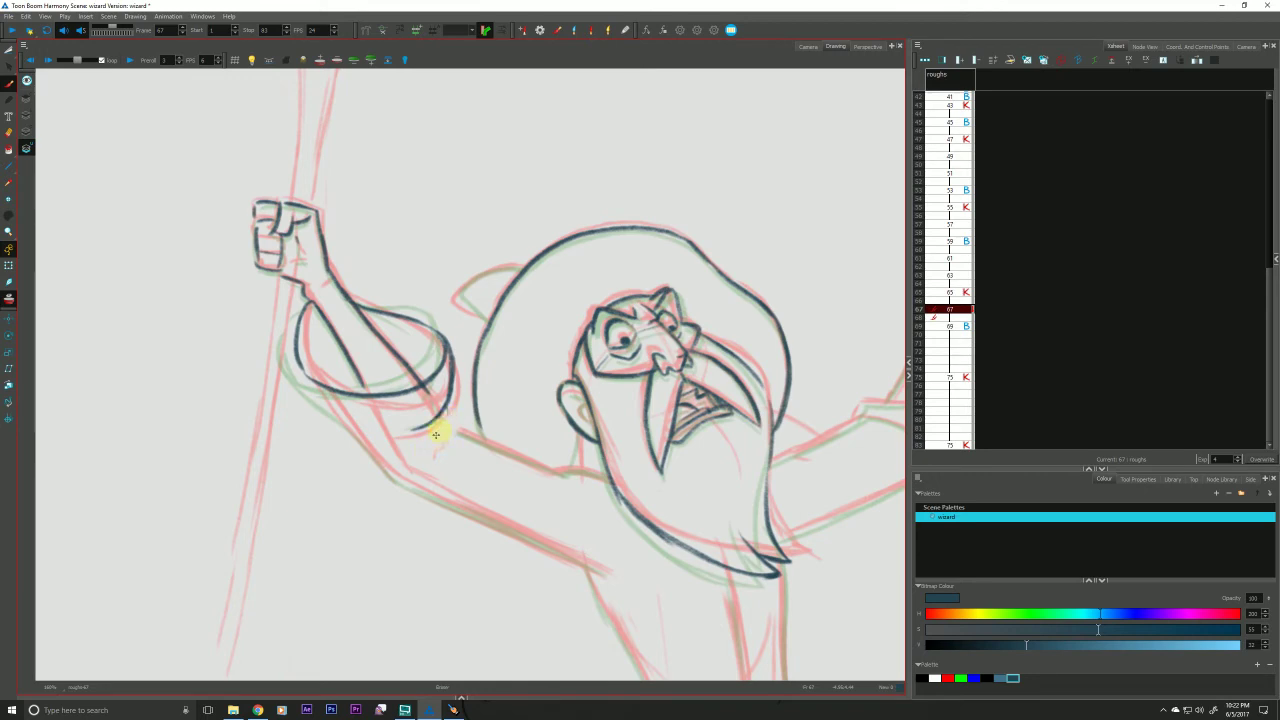
key("period")
key("comma")
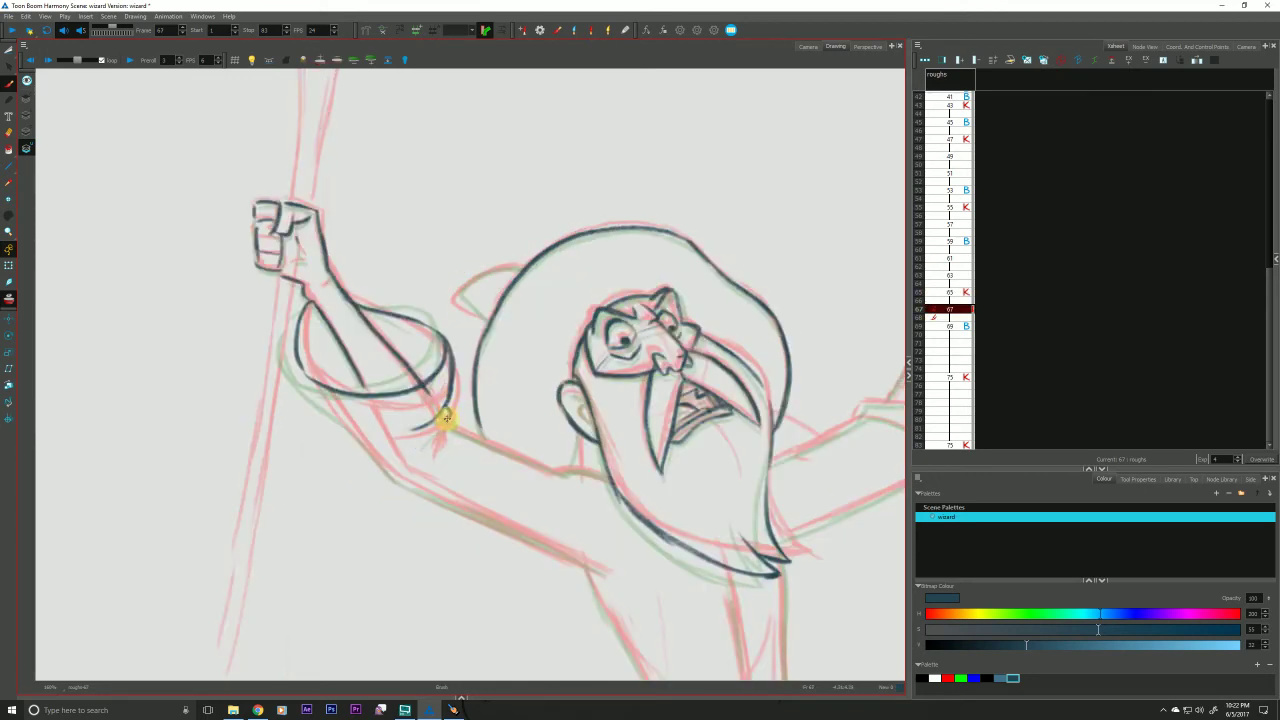
key("f")
key("g")
key("g")
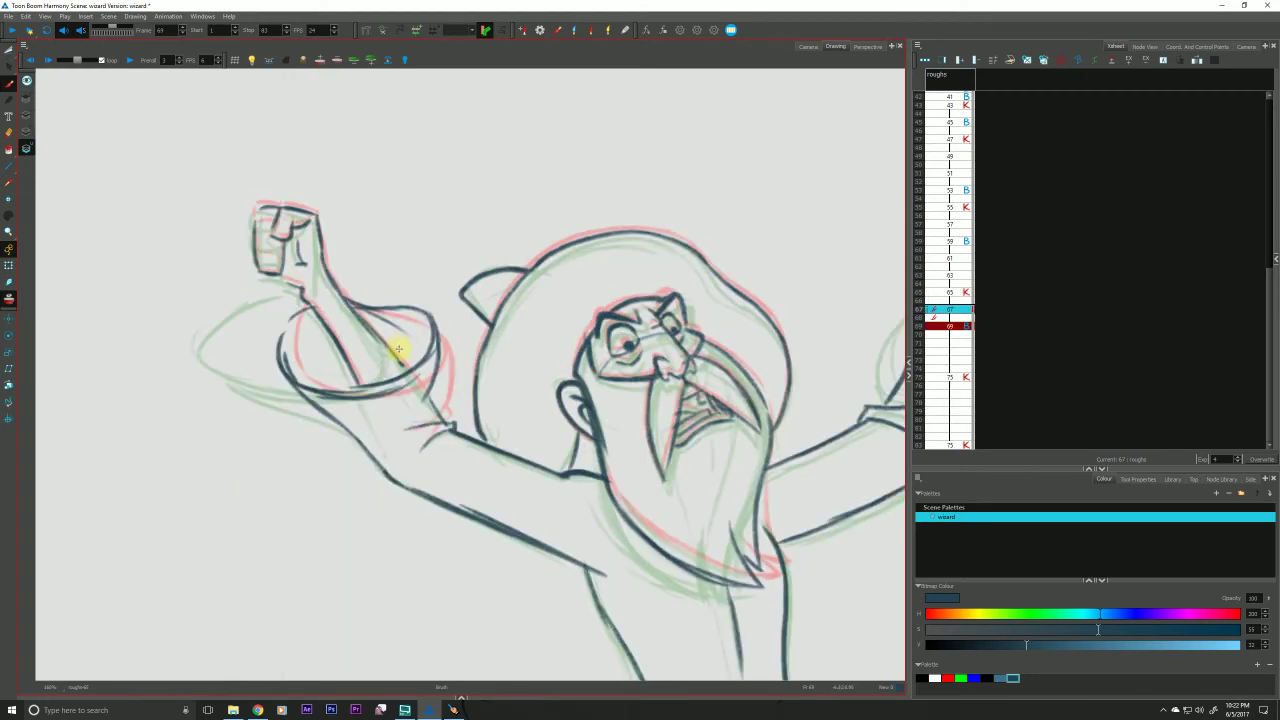
key("f")
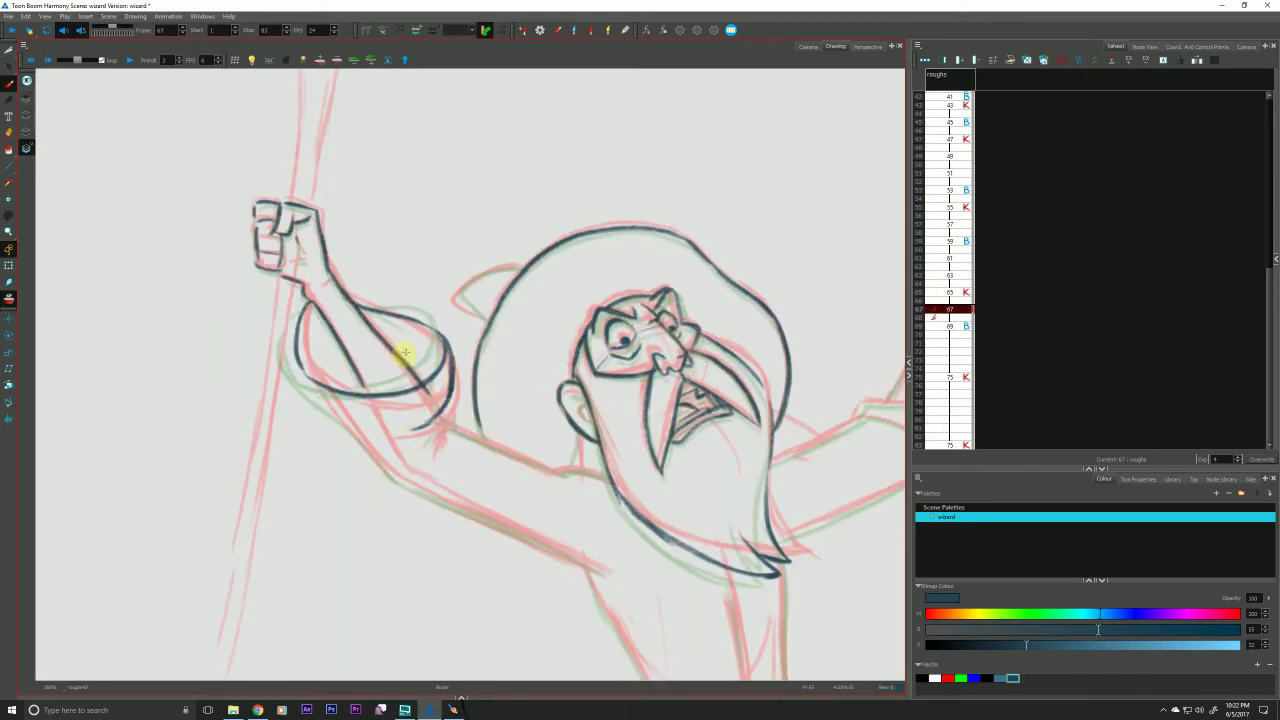
key("comma")
key("period")
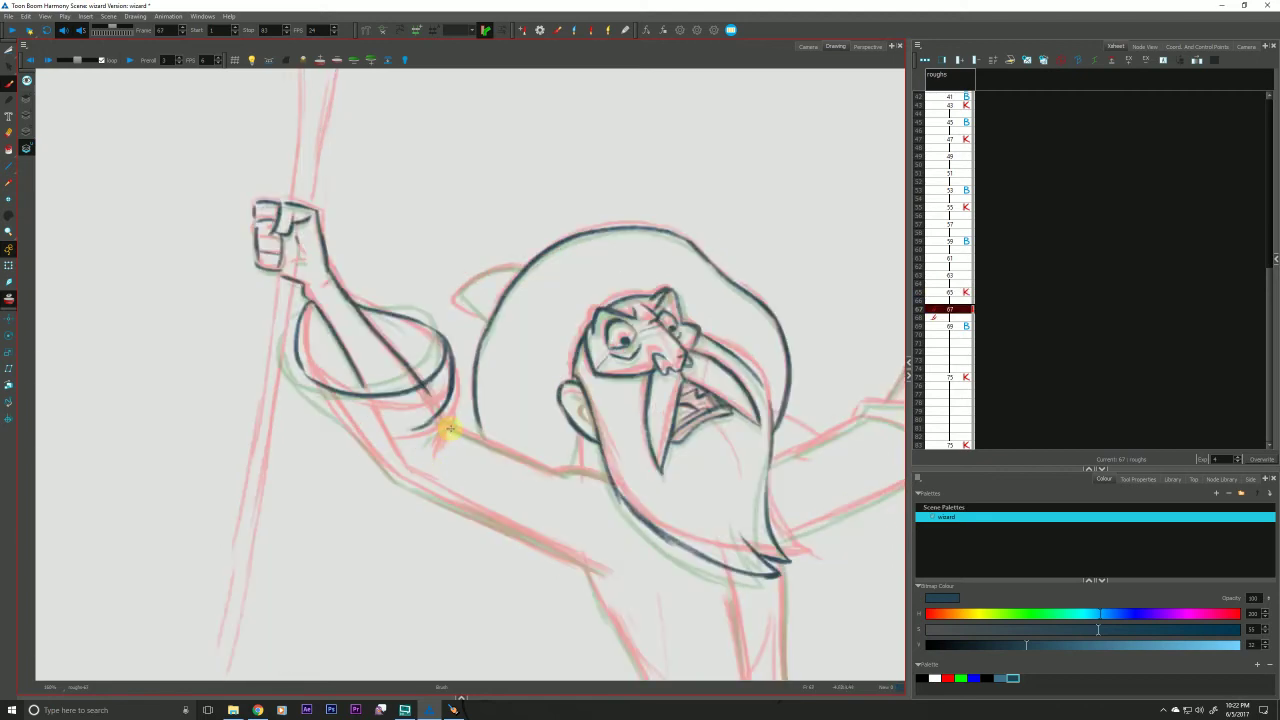
Draw the upper edge of the staff arm from the elbow folds to the shoulder, plus the collar curve beneath the beard.
key("f")
key("g")
left_click_drag(545, 467, 443, 428)
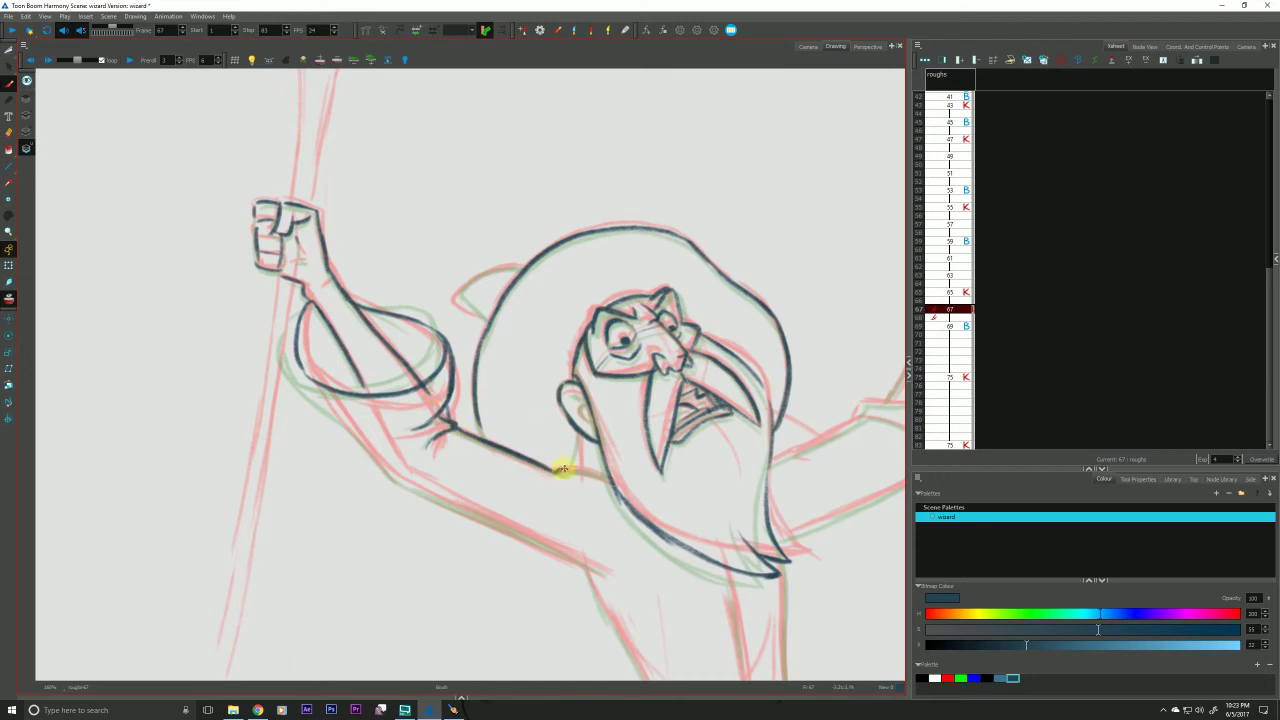
left_click_drag(563, 469, 615, 478)
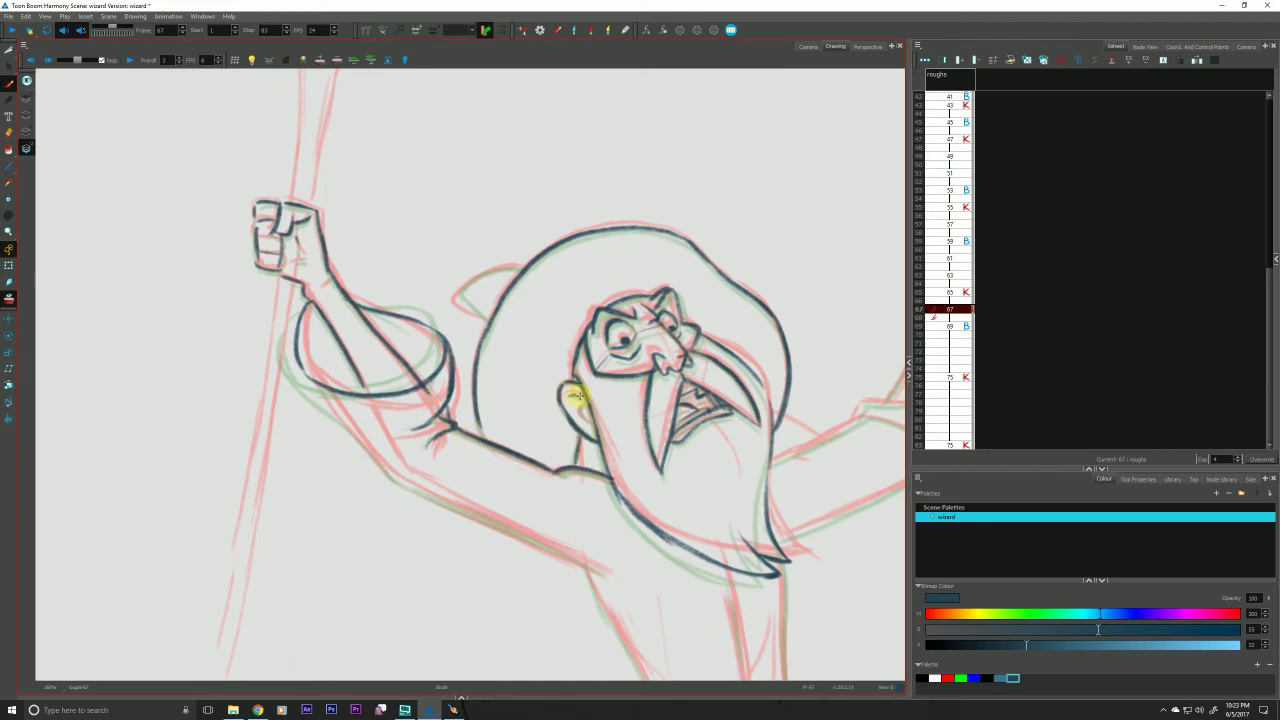
Draw the inner ear and neck lines and the hat's pointed tip behind the brim.
left_click_drag(579, 396, 582, 414)
mouse_move(487, 320)
left_mouse_down()
mouse_move(457, 299)
mouse_move(464, 287)
mouse_move(518, 266)
left_mouse_up()
key("f")
key("g")
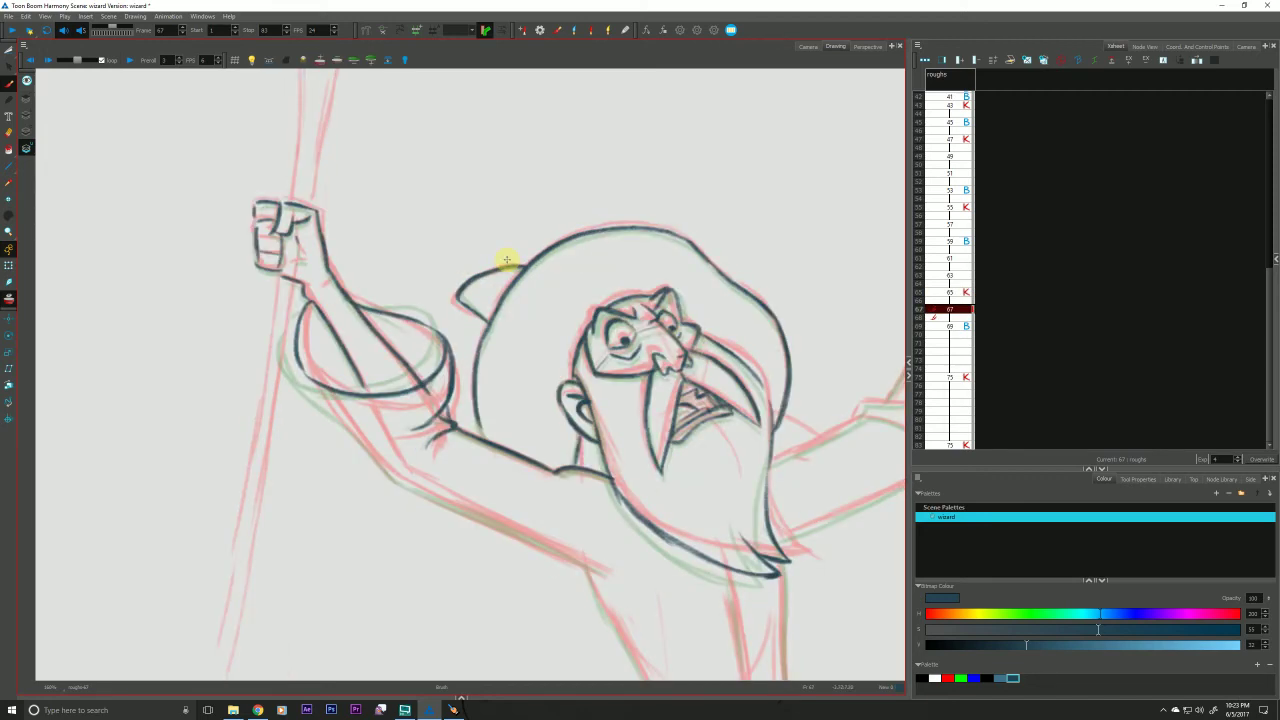
Draw the underside of the staff arm from the armpit past the elbow up to the sleeve opening.
key("f")
key("g")
key("f")
key("g")
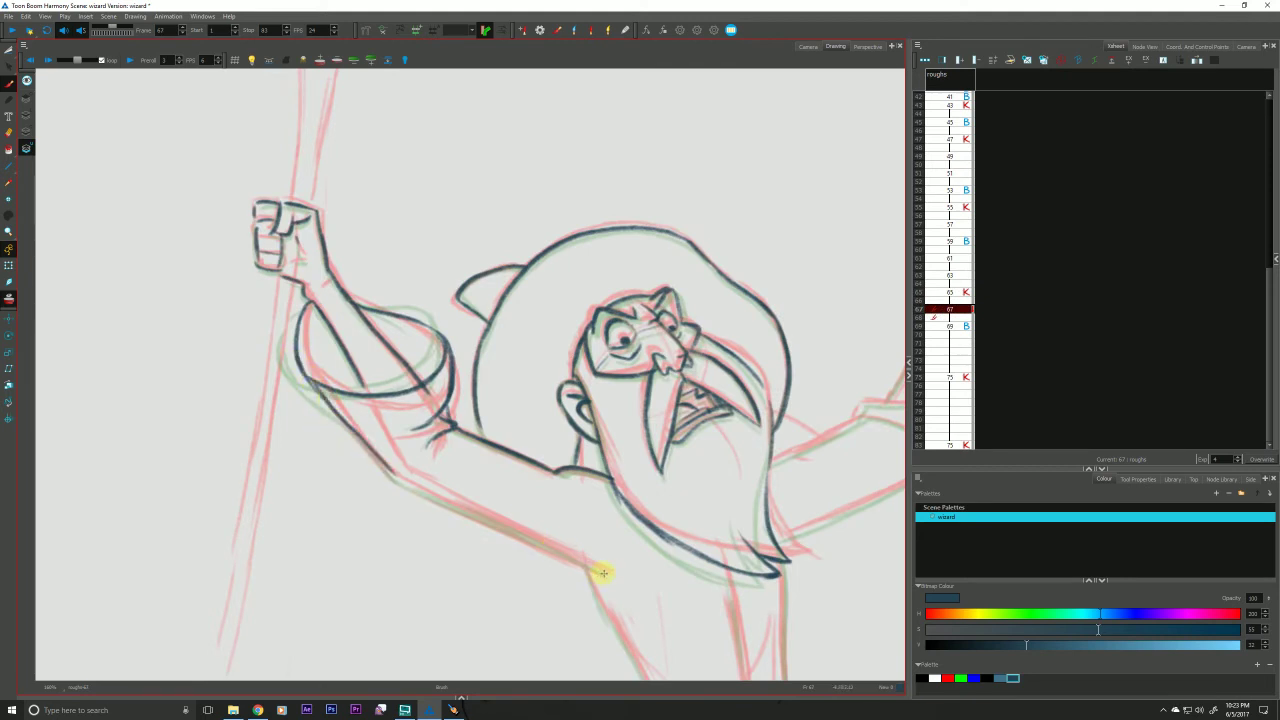
left_click_drag(609, 575, 436, 499)
left_click_drag(531, 540, 386, 474)
mouse_move(457, 506)
left_mouse_down()
mouse_move(392, 476)
mouse_move(305, 372)
left_mouse_up()
Flip between frame 67 and the neighbouring drawings to examine the motion of the open hand and its arm.
mouse_move(538, 393)
left_mouse_down()
mouse_move(400, 271)
mouse_move(217, 431)
mouse_move(244, 545)
left_mouse_up()
key("f")
key("g")
key("f")
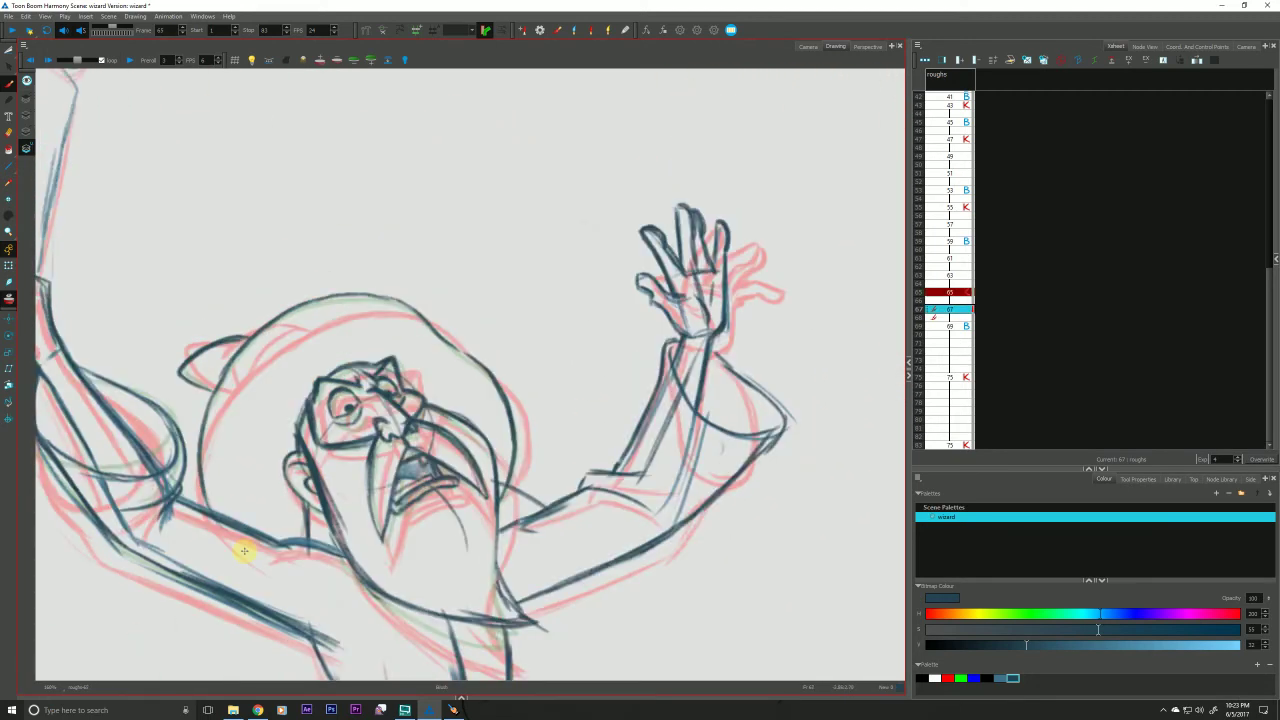
key("g")
key("g")
key("f")
key("f")
key("f")
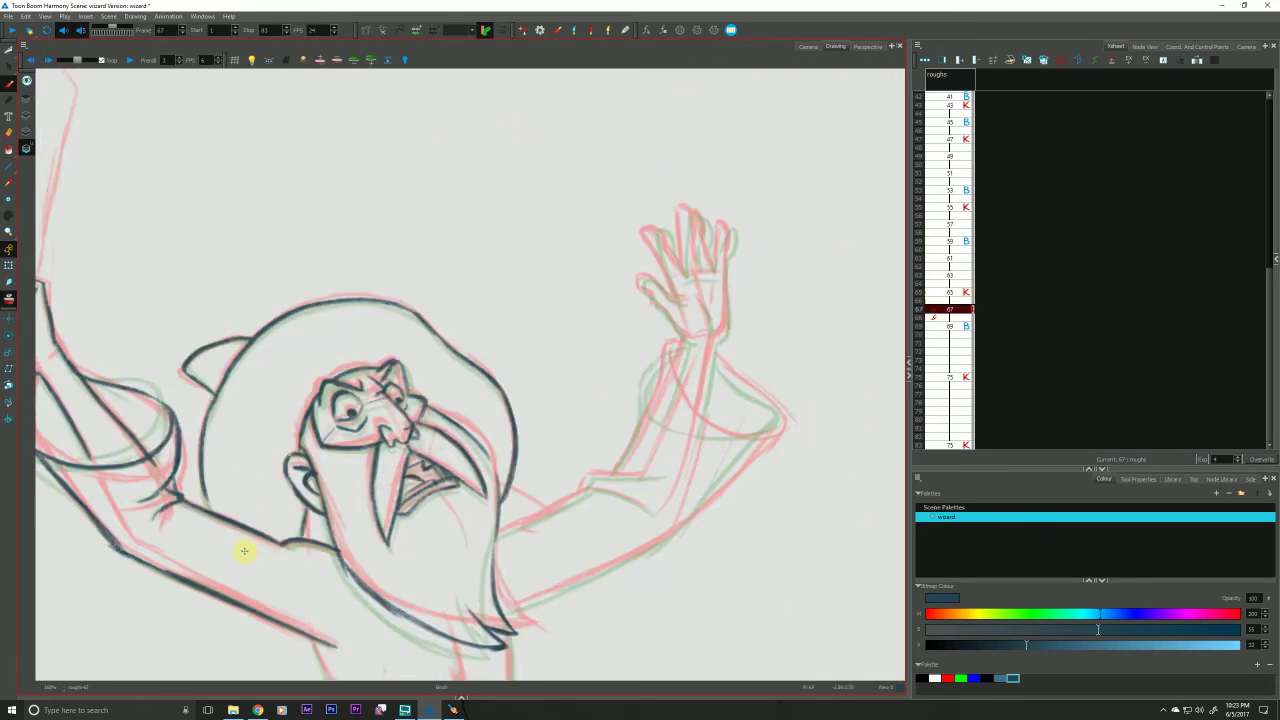
key("g")
key("g")
key("f")
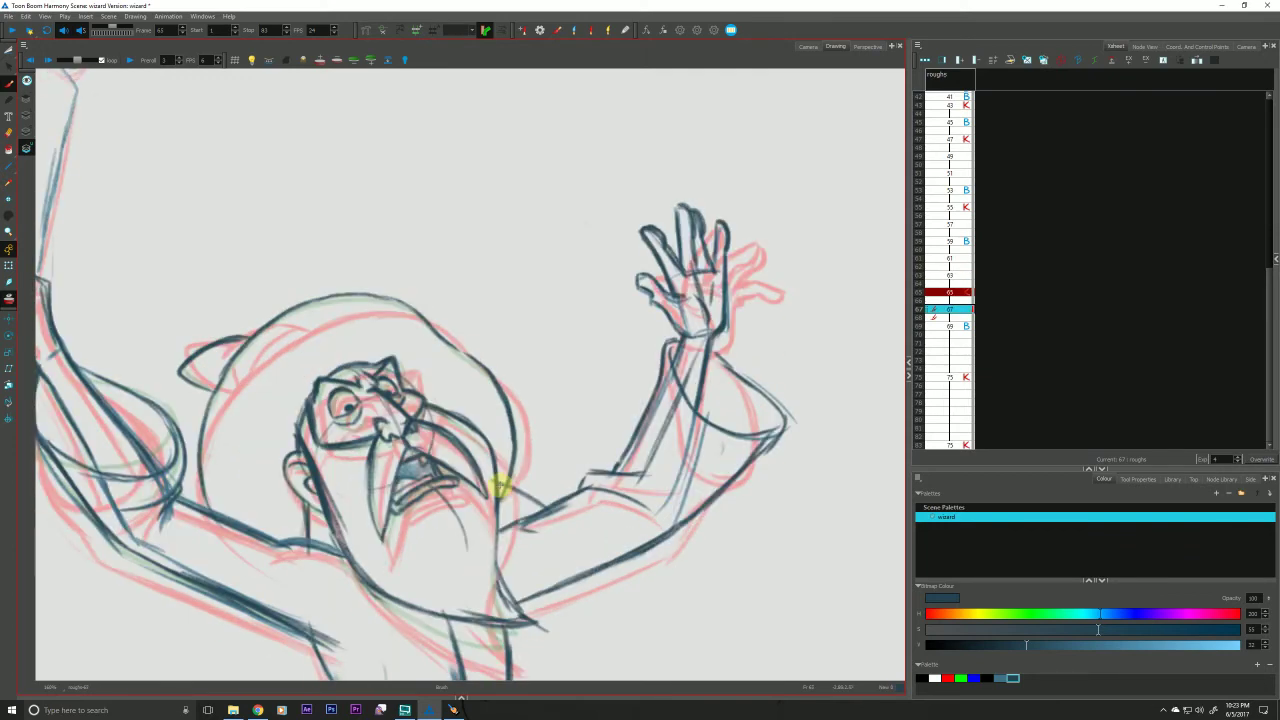
key("g")
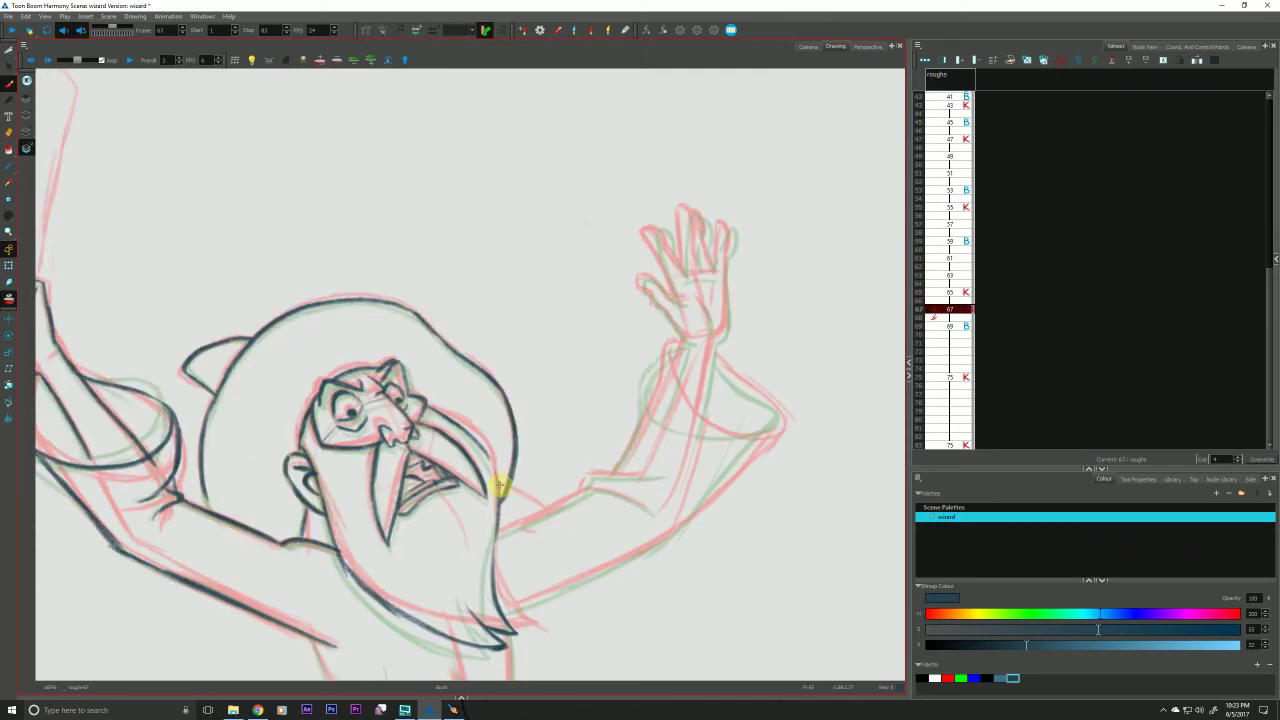
key("f")
key("g")
Draw the open hand's thumb, the heel of the palm and the palm creases.
left_click_drag(666, 295, 665, 294)
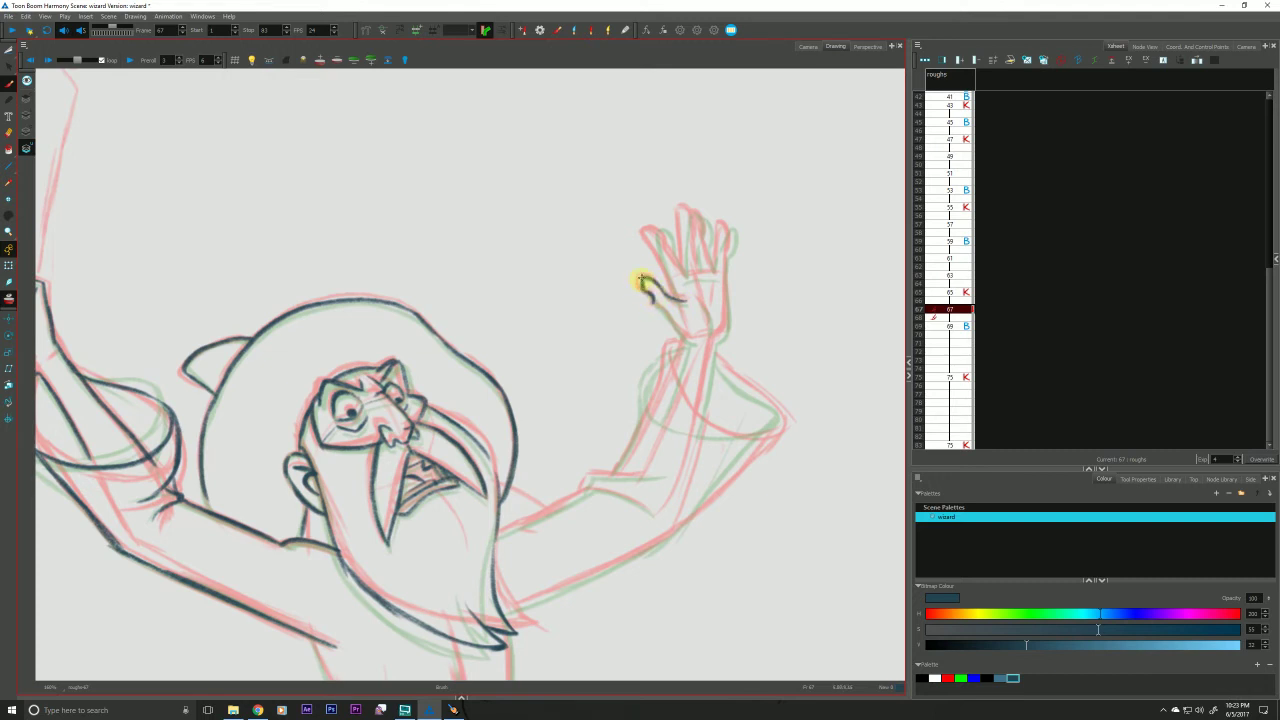
mouse_move(640, 281)
left_mouse_down()
mouse_move(685, 340)
mouse_move(696, 342)
mouse_move(660, 310)
mouse_move(710, 334)
left_mouse_up()
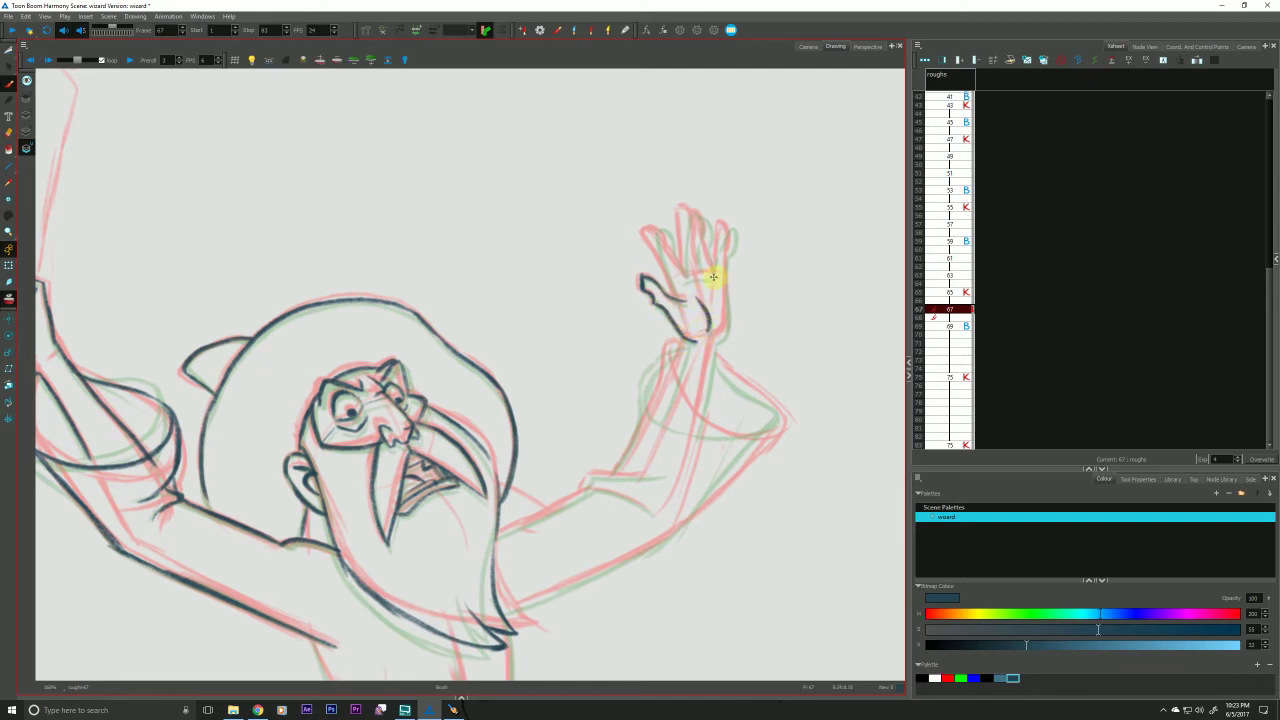
left_click_drag(667, 280, 674, 294)
Draw the open hand's four fingers and the outer edge of the palm down to the wrist.
left_click_drag(651, 232, 670, 290)
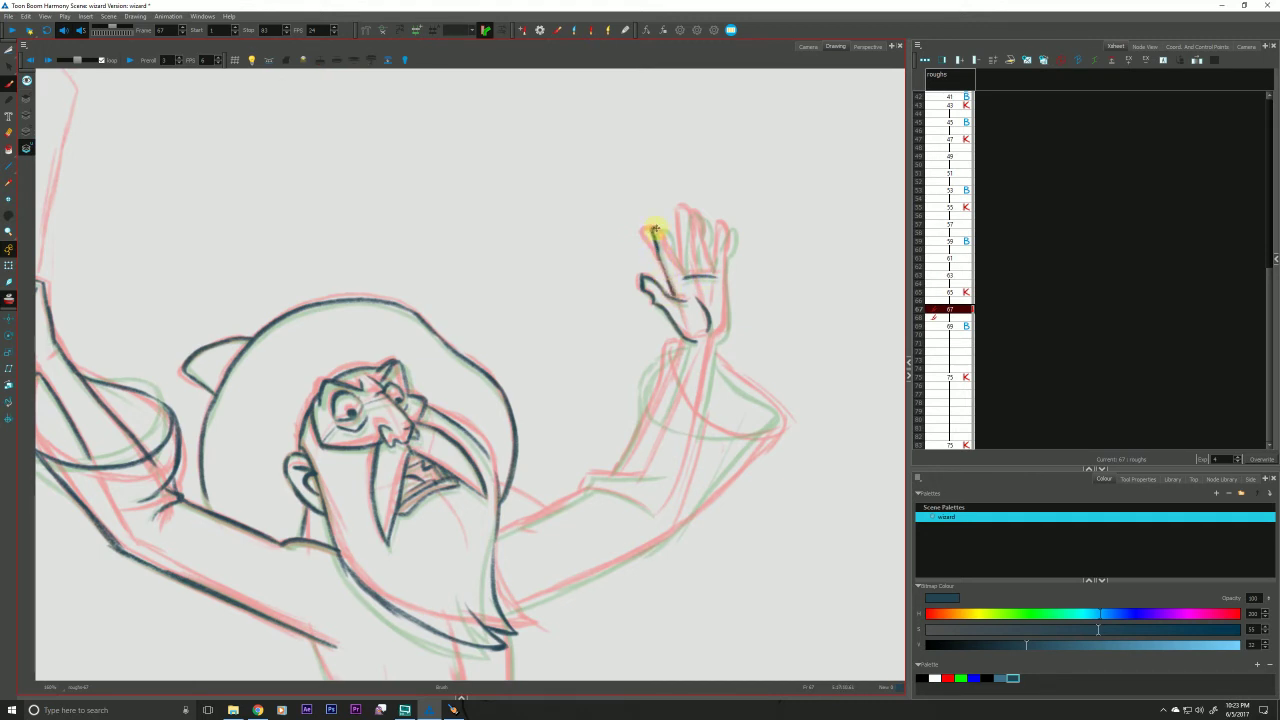
mouse_move(664, 236)
left_mouse_down()
mouse_move(683, 266)
mouse_move(694, 198)
mouse_move(699, 239)
left_mouse_up()
key("f")
key("g")
key("g")
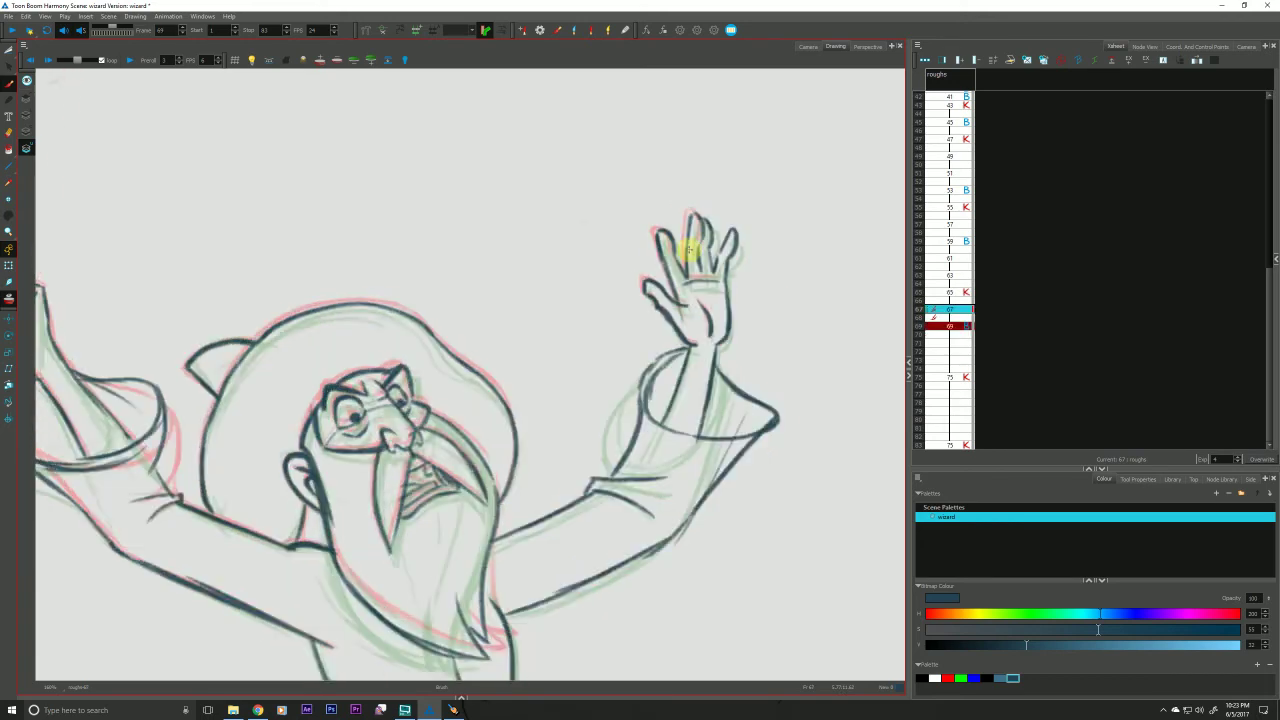
key("f")
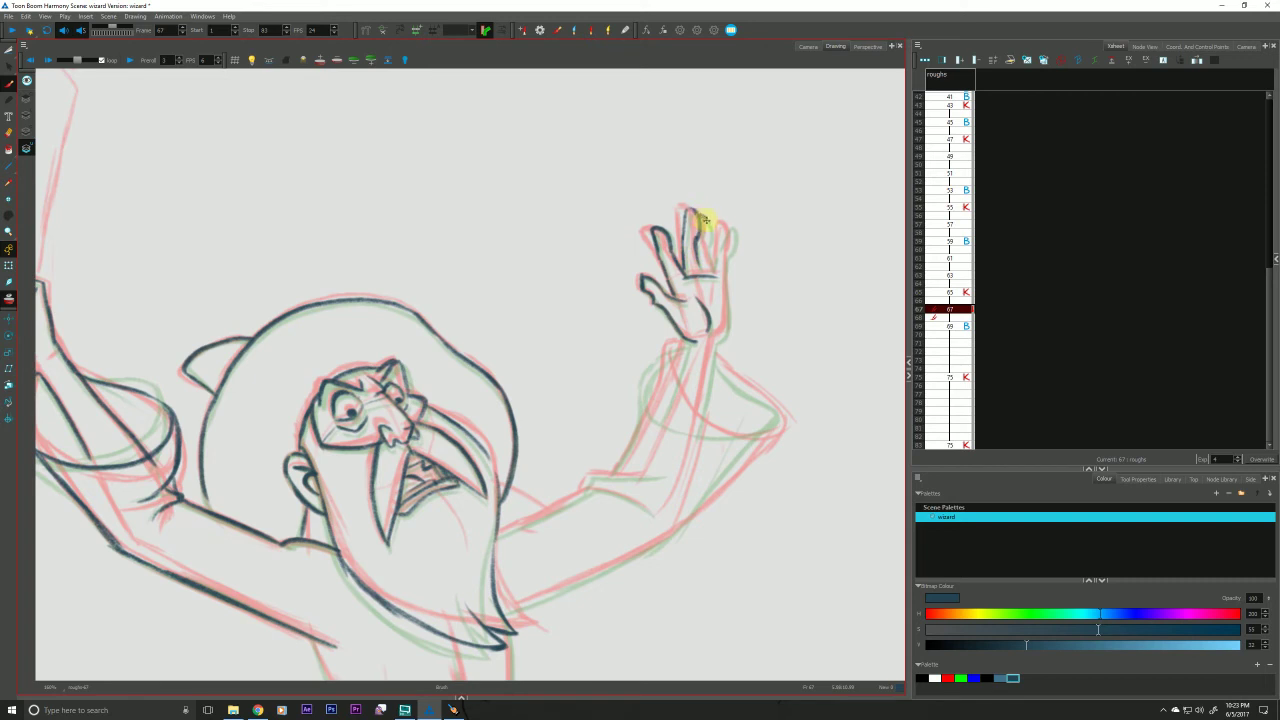
left_click_drag(706, 220, 709, 271)
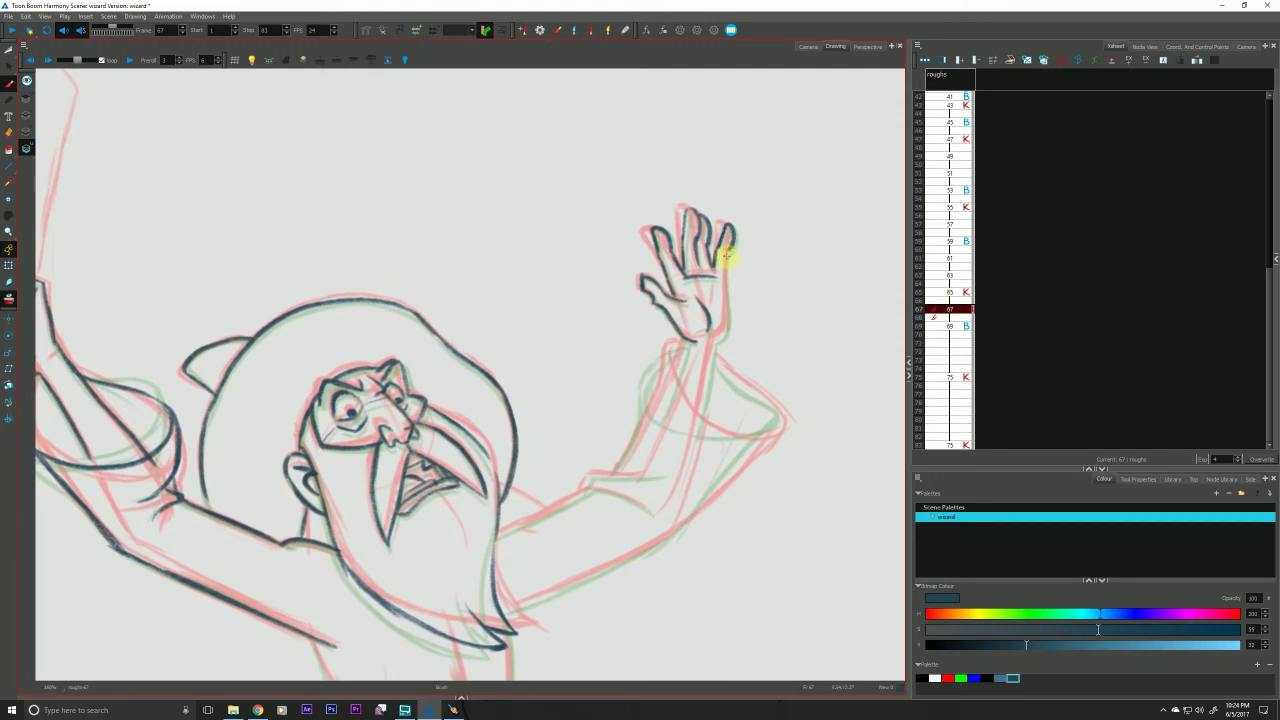
left_click_drag(727, 245, 714, 337)
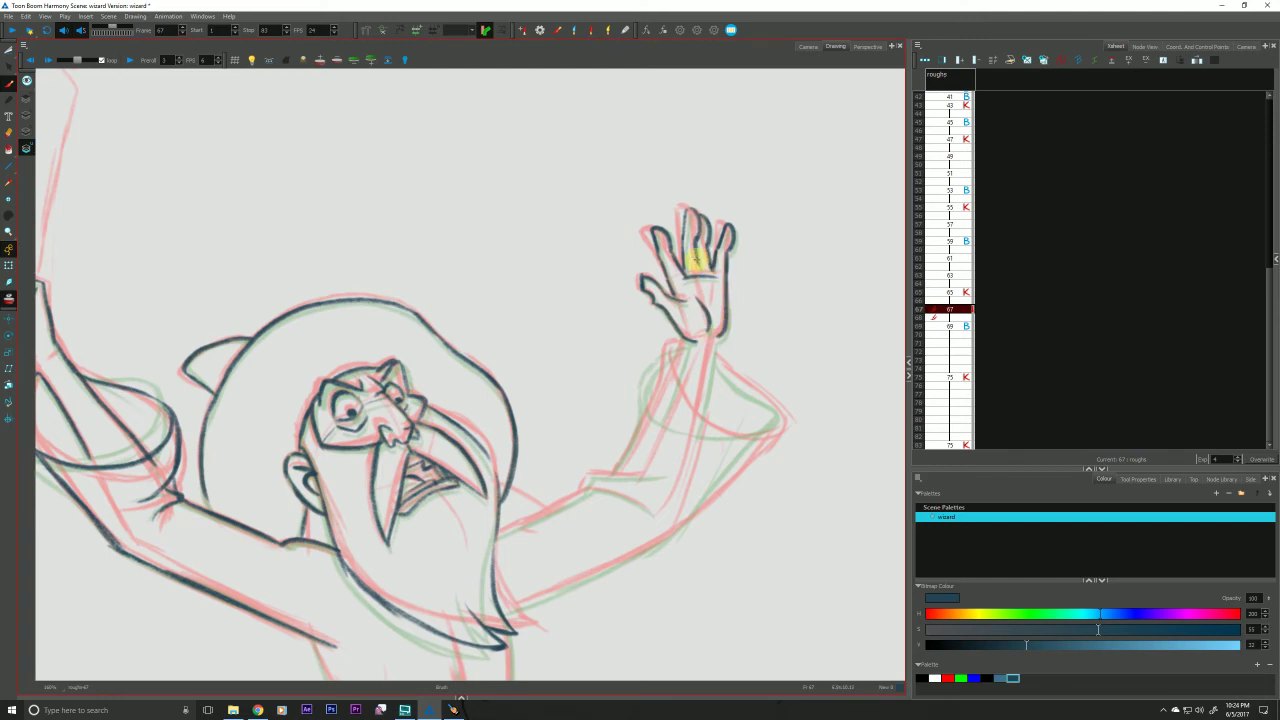
Draw both edges of the forearm below the open hand, from the wrist into the sleeve.
key("f")
key("g")
key("f")
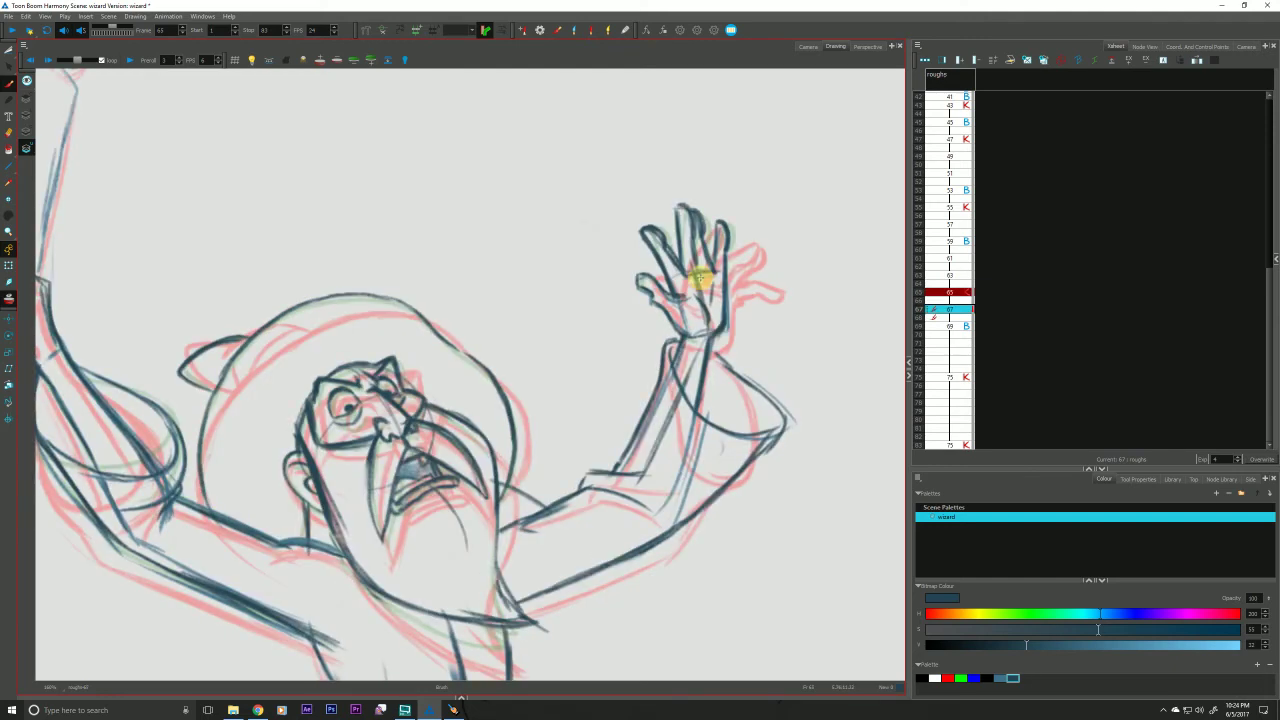
key("g")
key("f")
key("g")
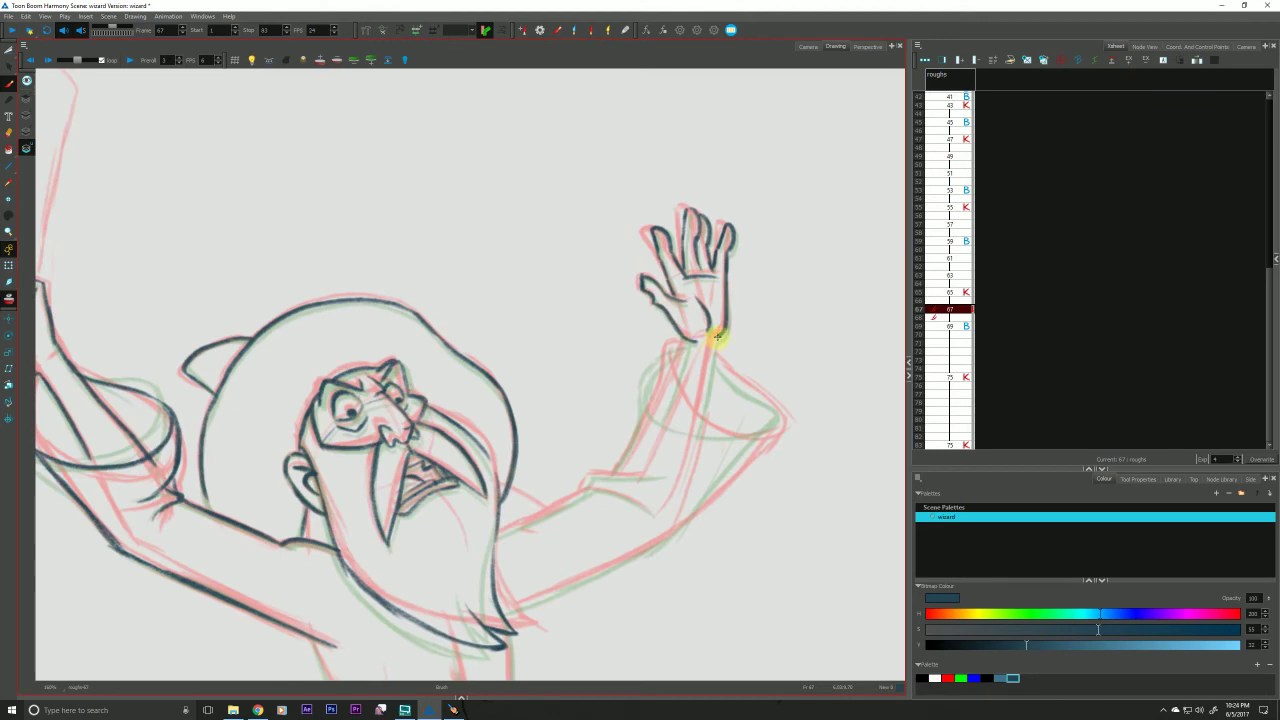
left_click_drag(714, 341, 702, 422)
key("f")
key("g")
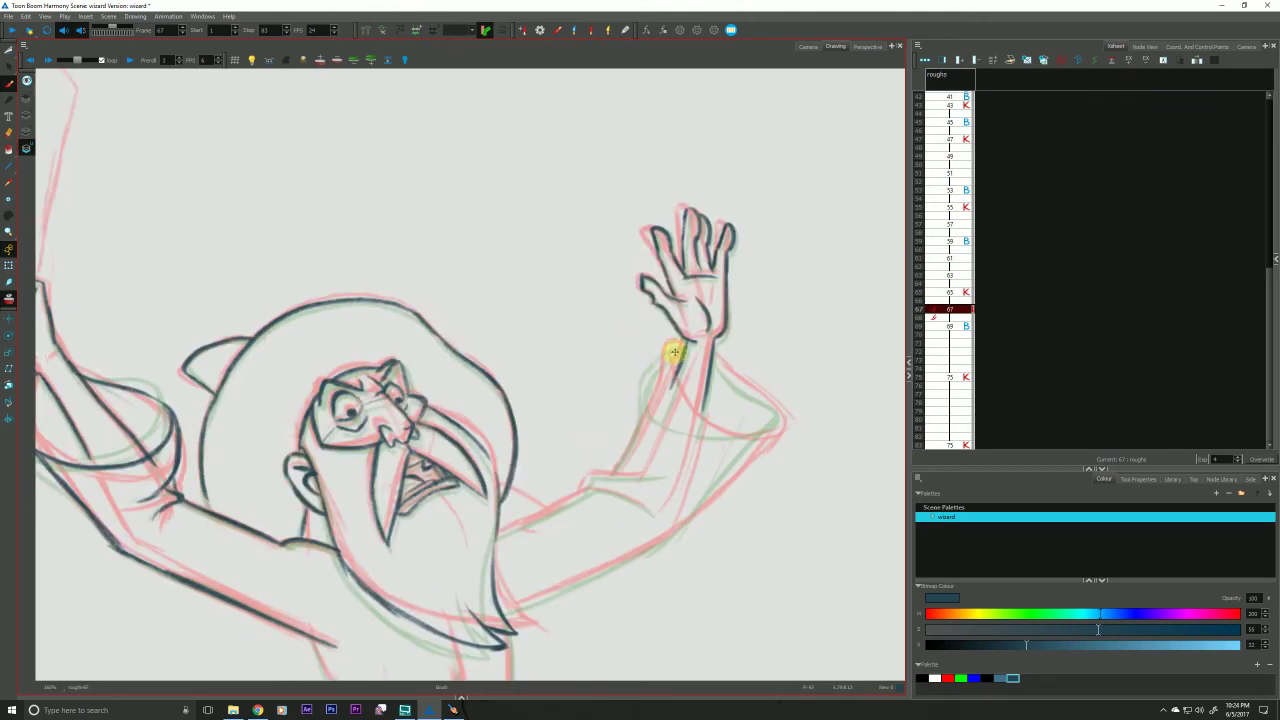
Draw the oval sleeve opening around the forearm of the open-handed arm and check it against the adjacent drawings.
left_click_drag(675, 351, 665, 408)
mouse_move(708, 356)
left_mouse_down()
mouse_move(781, 421)
mouse_move(704, 429)
mouse_move(779, 429)
mouse_move(746, 437)
mouse_move(675, 415)
mouse_move(659, 381)
mouse_move(680, 346)
mouse_move(658, 360)
mouse_move(643, 423)
left_mouse_up()
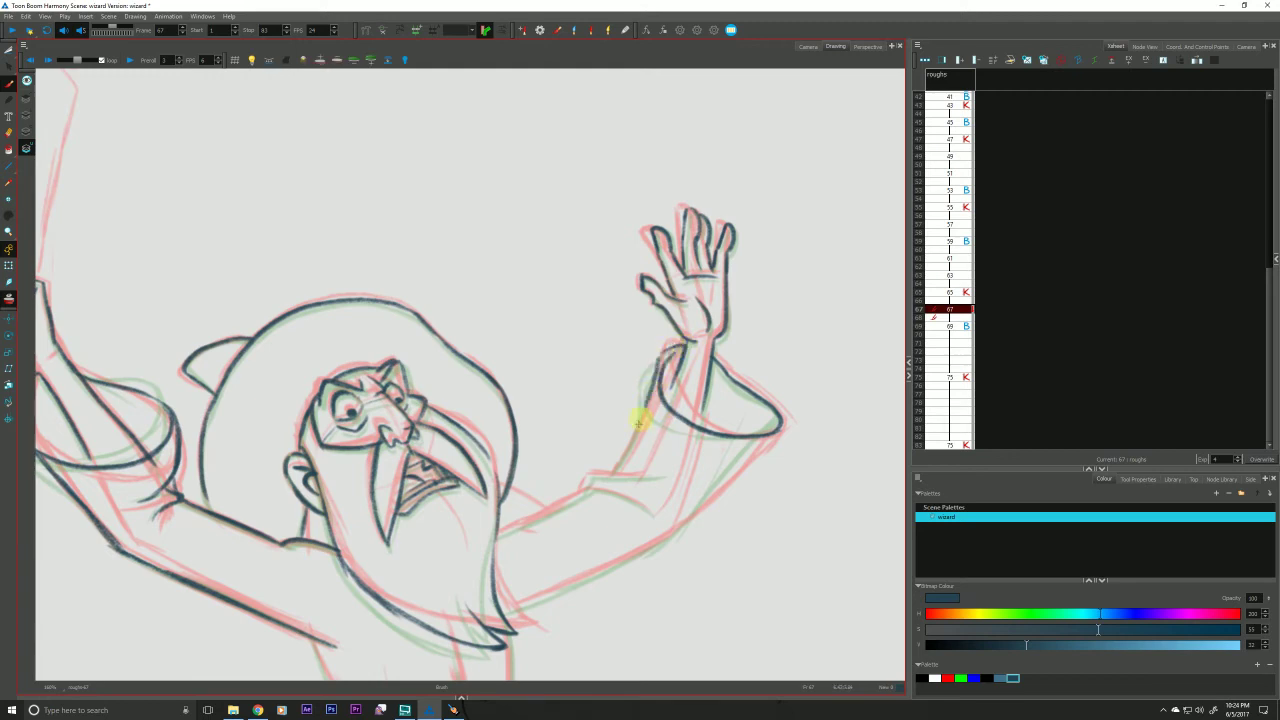
key("f")
key("g")
key("f")
key("g")
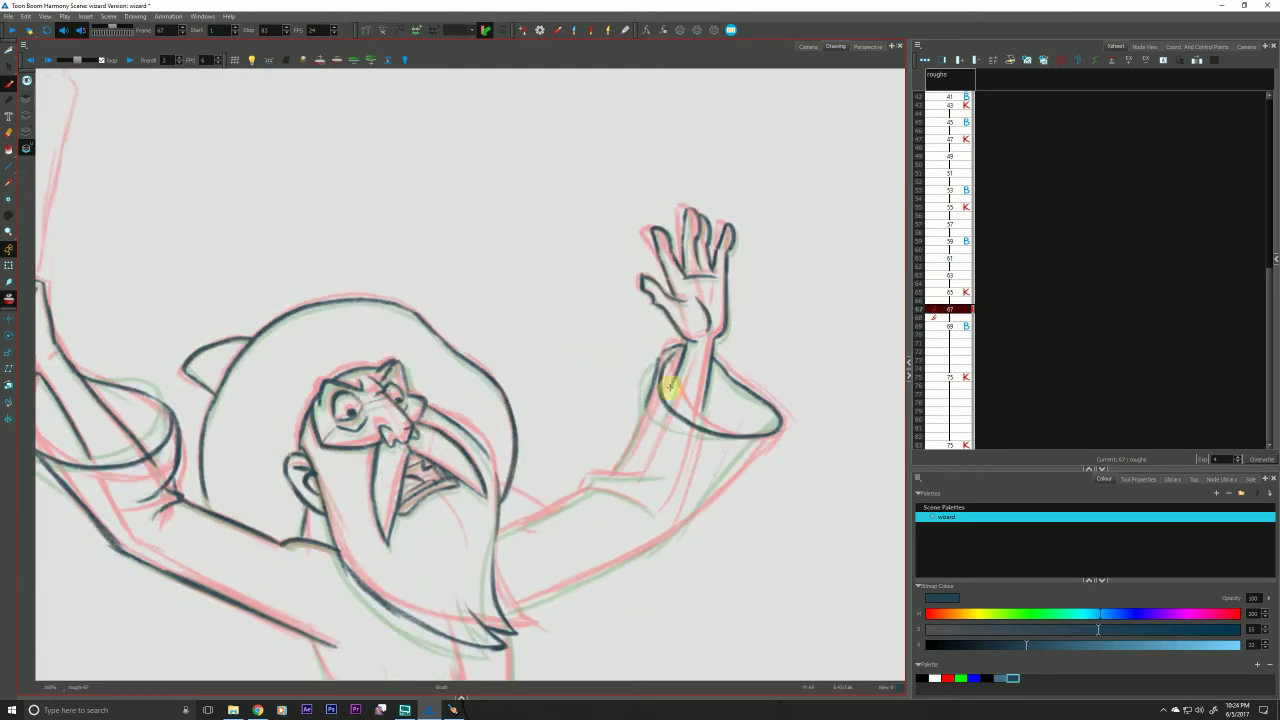
Draw the outer and inner edges of the open-handed arm's sleeve running down from the cuff toward the elbow.
left_click_drag(773, 425, 688, 514)
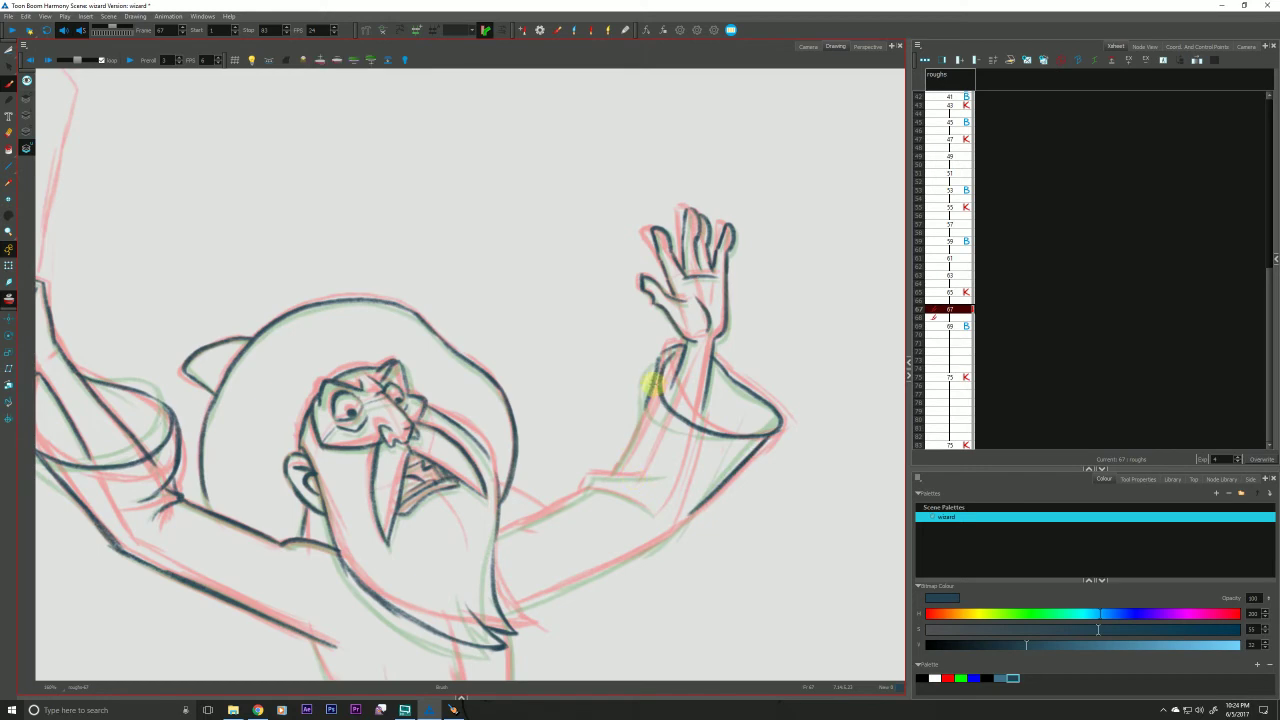
mouse_move(652, 378)
left_mouse_down()
mouse_move(617, 463)
mouse_move(594, 476)
left_mouse_up()
key("g")
key("f")
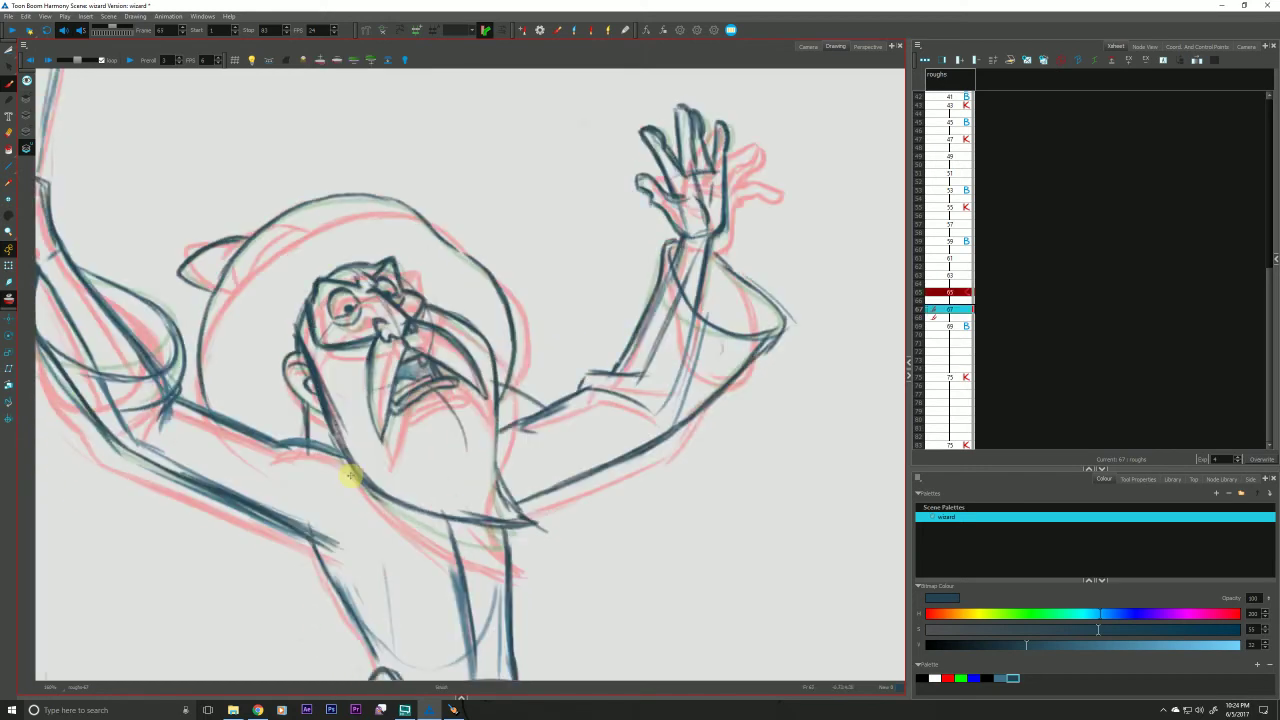
key("g")
key("f")
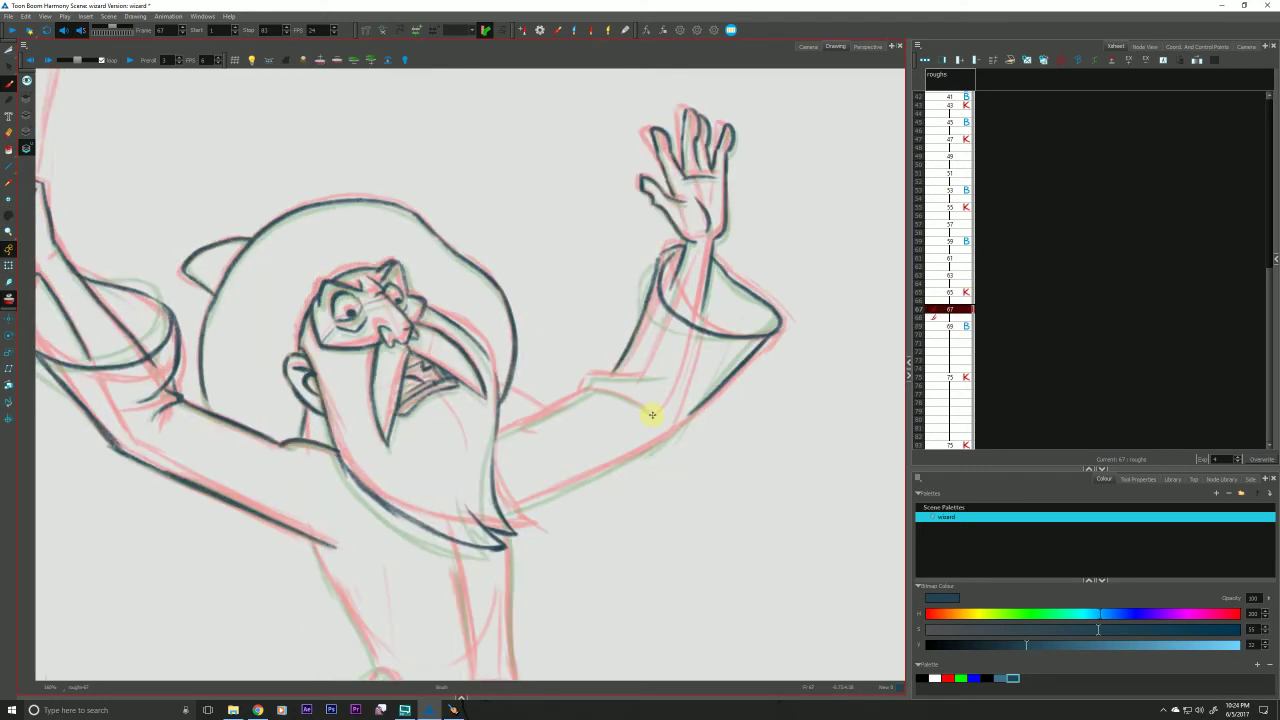
Draw the elbow fold and both edges of the upper arm from the open-handed sleeve back to the beard.
mouse_move(622, 400)
left_mouse_down()
mouse_move(591, 391)
mouse_move(643, 378)
mouse_move(581, 390)
left_mouse_up()
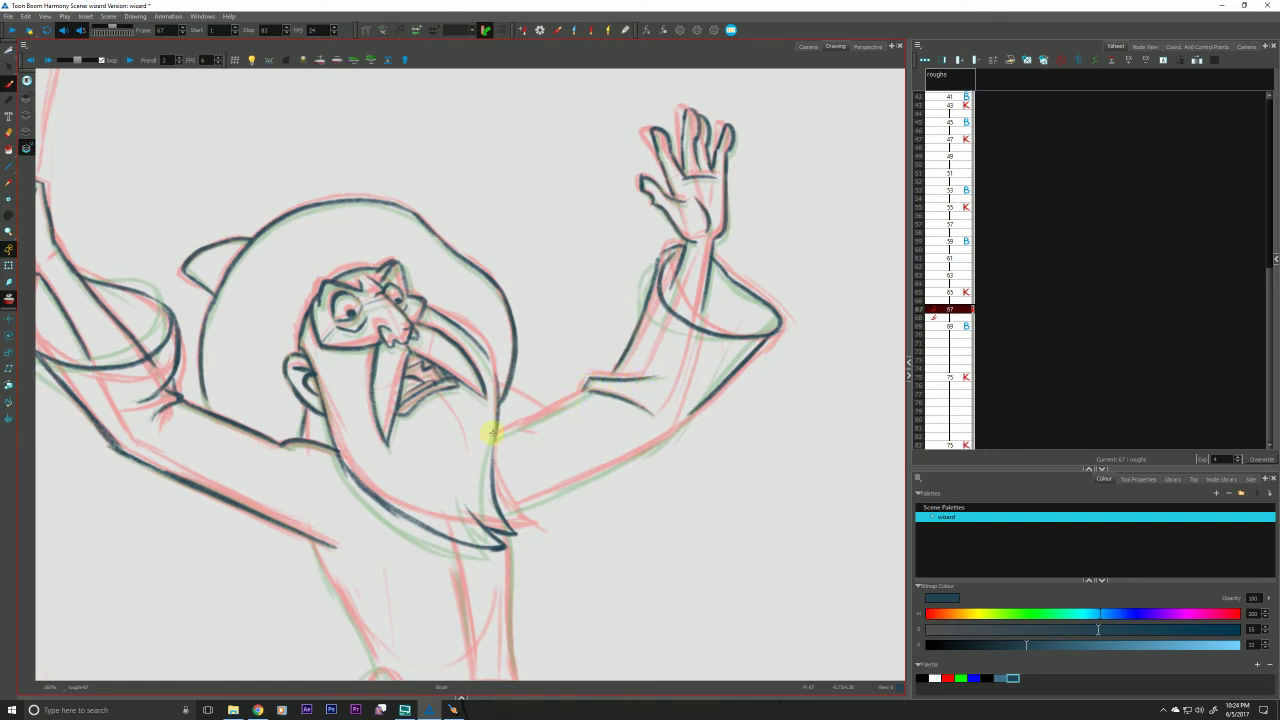
left_click_drag(494, 437, 591, 386)
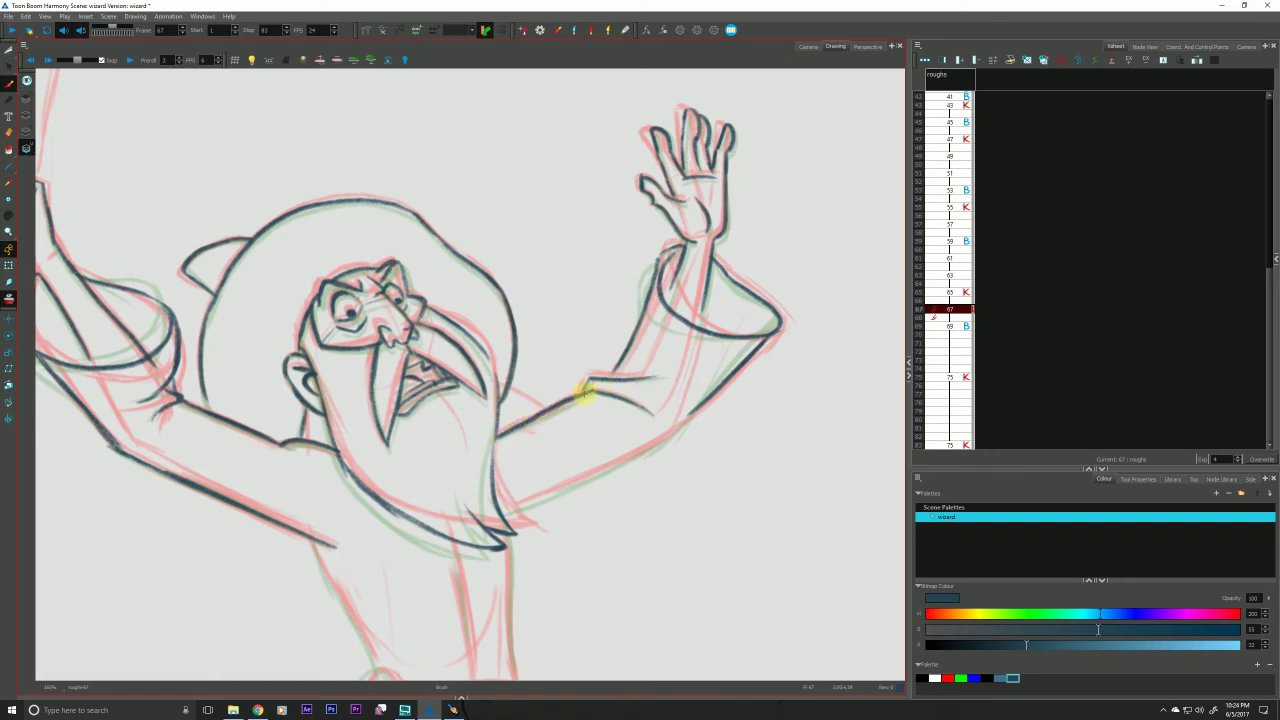
left_click_drag(696, 408, 492, 516)
Draw both sides of the torso from the armpits down to the waist.
left_click_drag(220, 626, 292, 453)
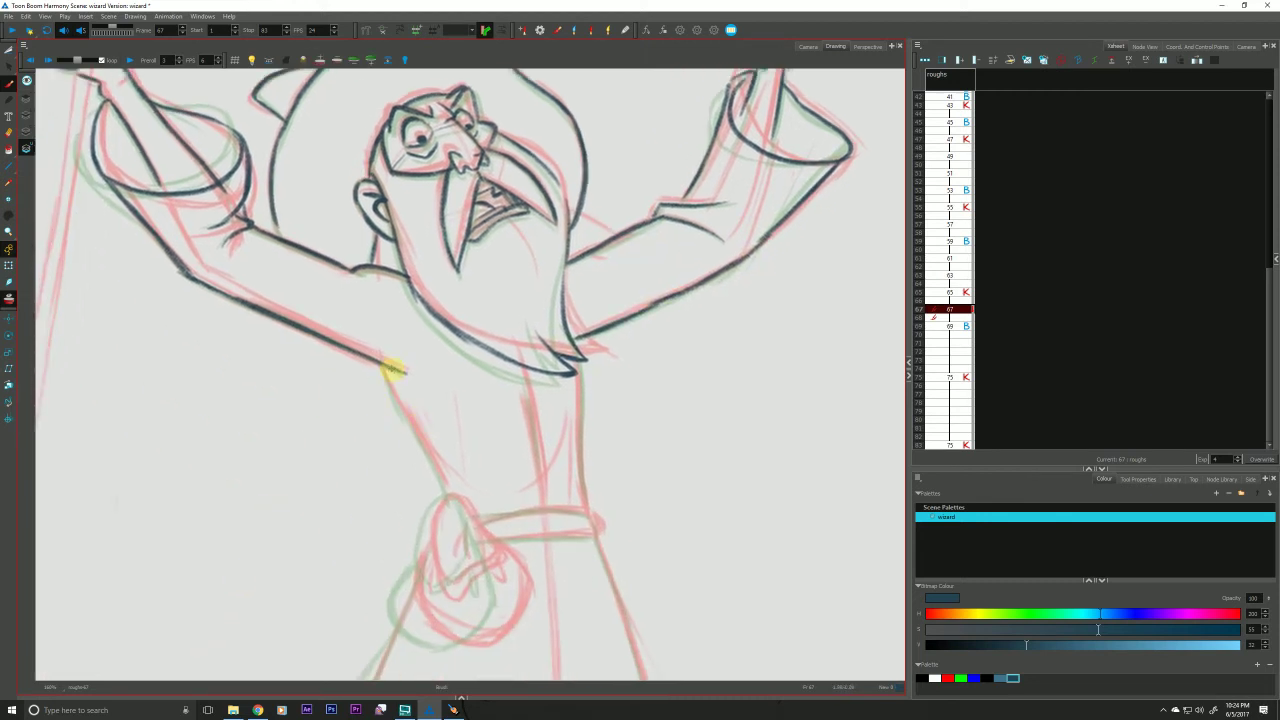
left_click_drag(380, 367, 447, 494)
mouse_move(558, 336)
left_mouse_down()
mouse_move(580, 365)
mouse_move(588, 515)
left_mouse_up()
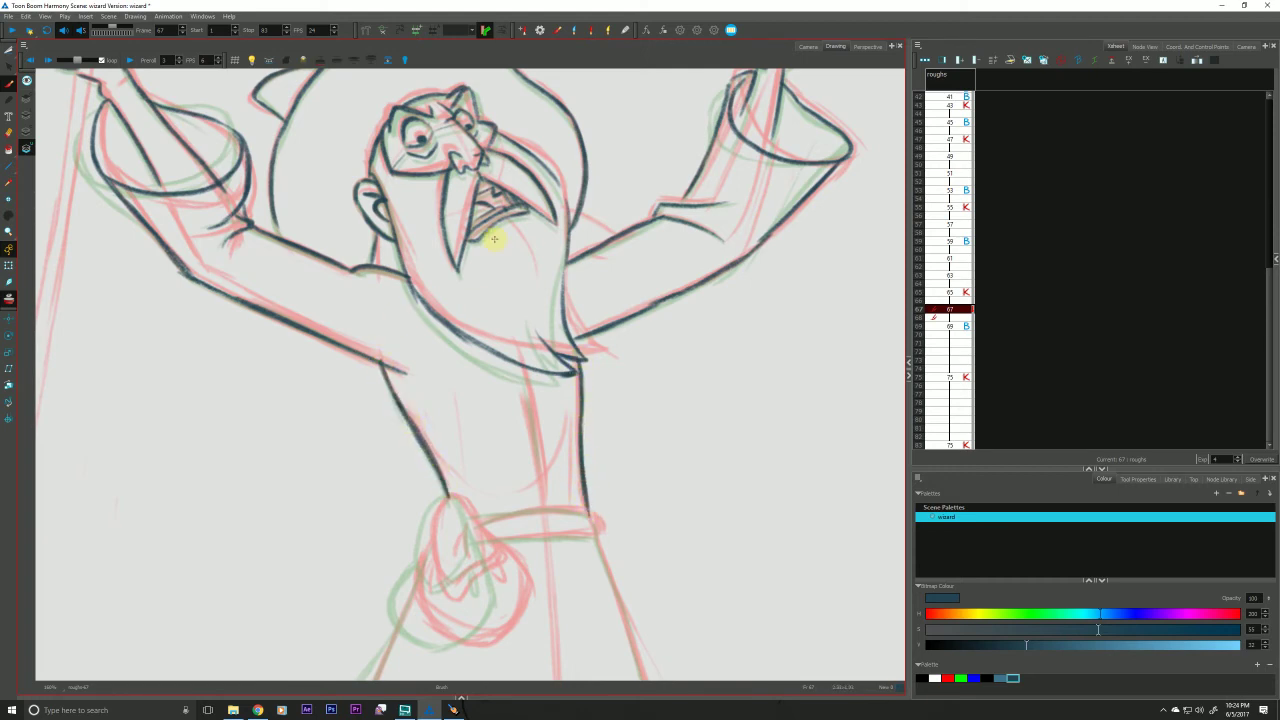
Flip through the drawings around frame 67 to examine how the waist, belt and pouch move.
key("f")
key("g")
key("f")
left_click_drag(290, 578, 303, 546)
left_click_drag(270, 588, 293, 448)
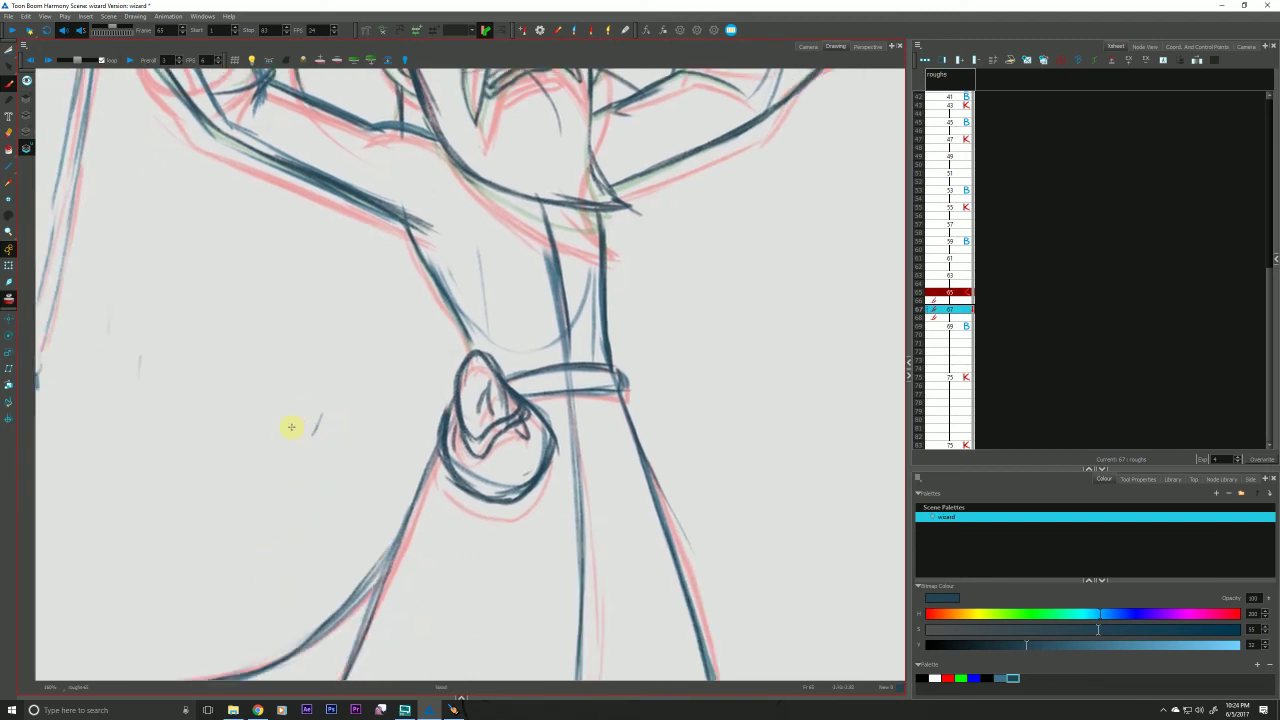
key("f")
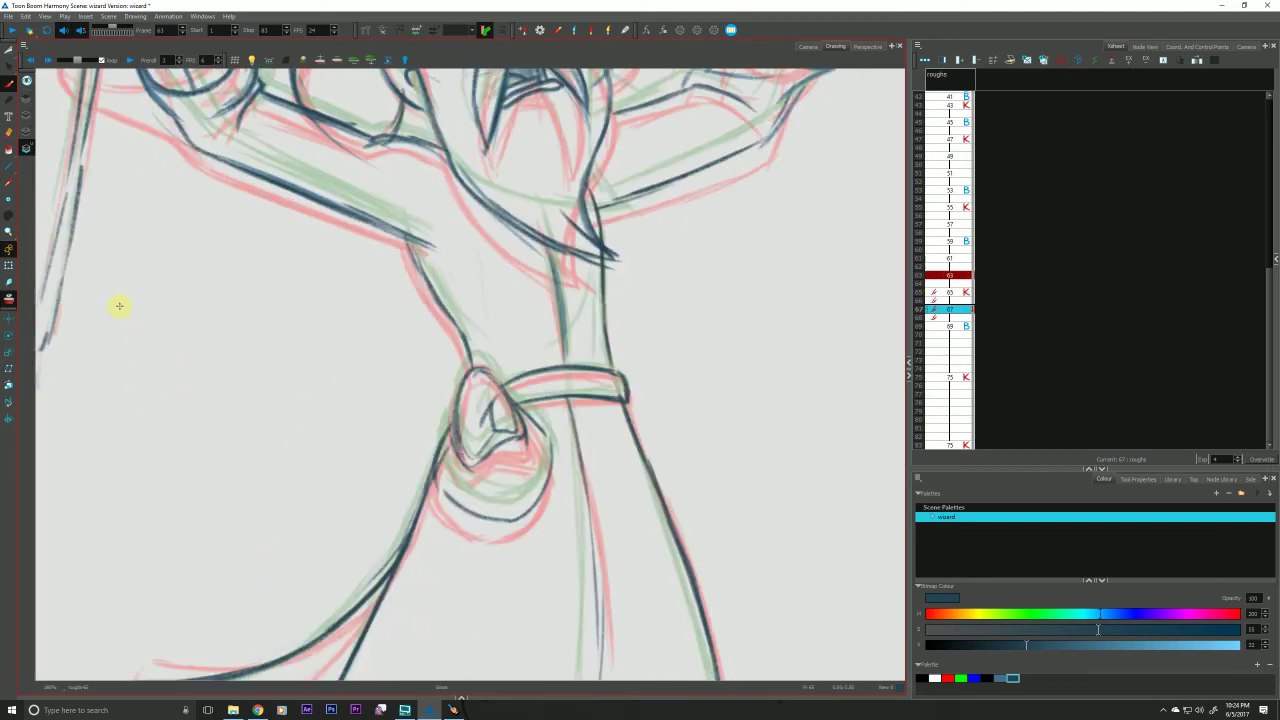
key("g")
key("g")
left_click_drag(277, 545, 372, 456)
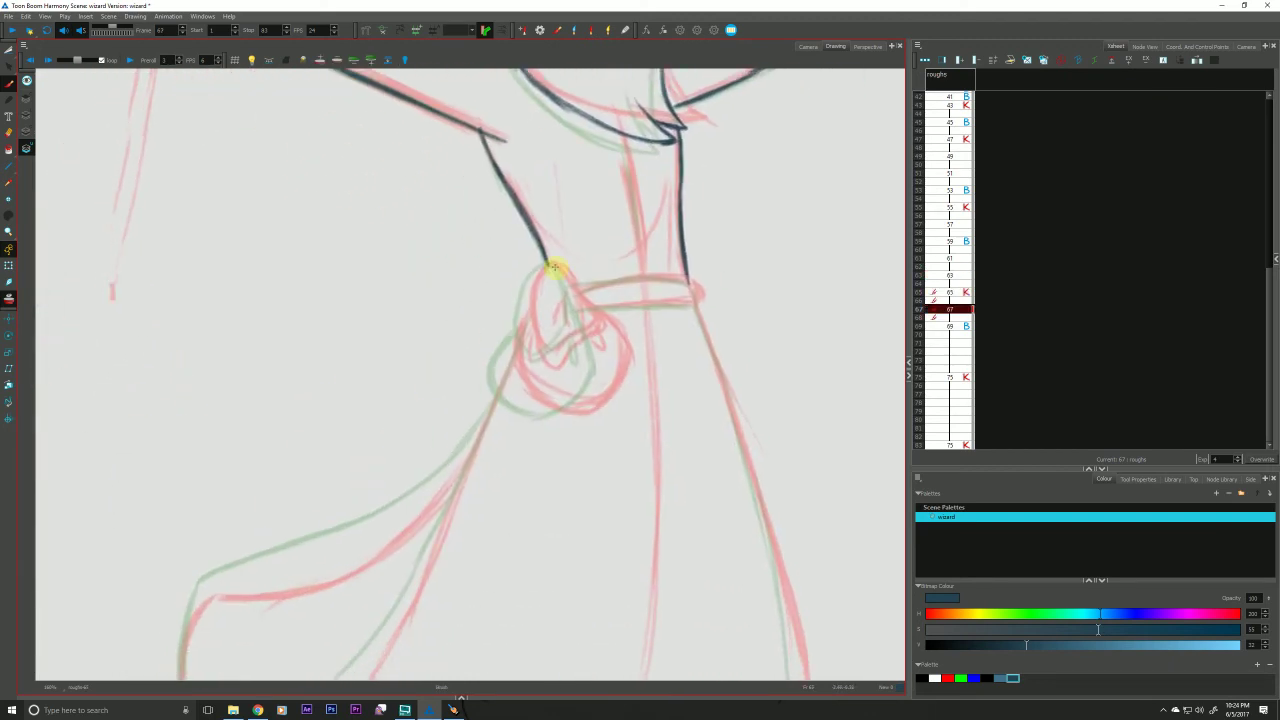
Draw the belt pouch at the waist, with its folded upper flap and round lower body between the adjacent positions.
mouse_move(550, 264)
left_mouse_down()
mouse_move(580, 315)
mouse_move(559, 274)
mouse_move(580, 315)
mouse_move(529, 353)
mouse_move(547, 264)
left_mouse_up()
key("f")
key("g")
key("g")
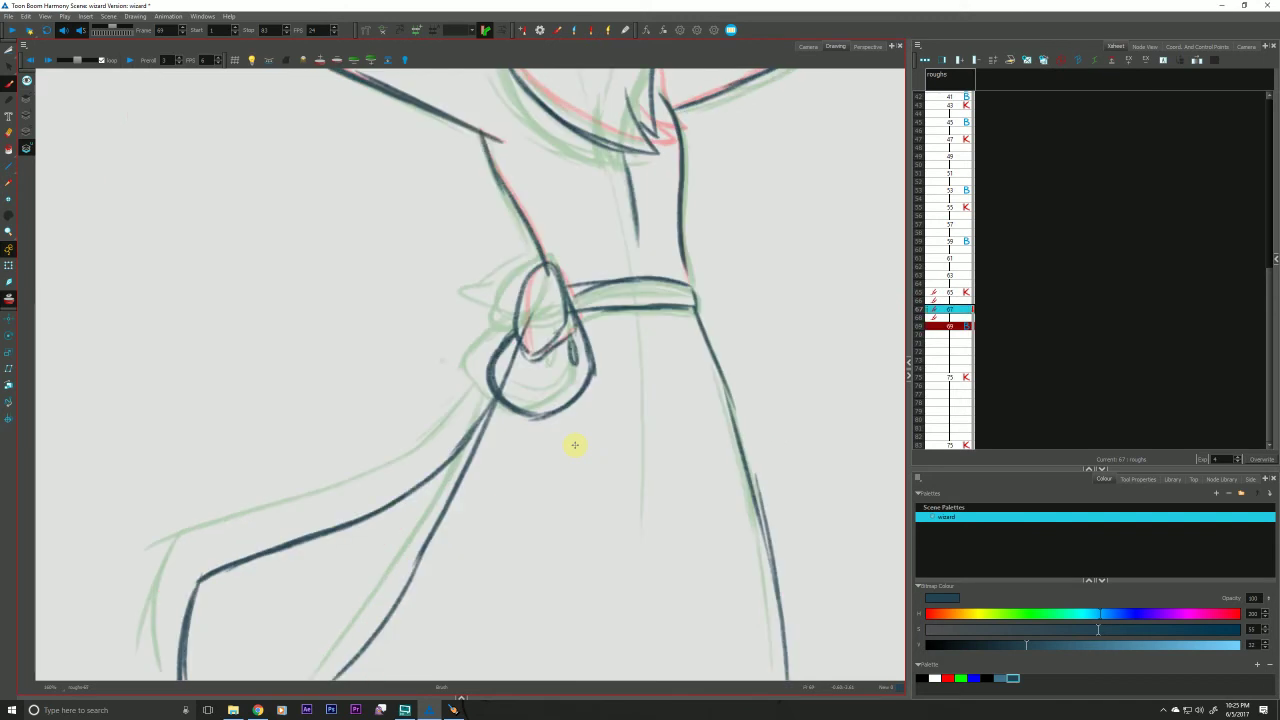
key("f")
mouse_move(560, 271)
left_mouse_down()
mouse_move(590, 324)
mouse_move(541, 356)
left_mouse_up()
mouse_move(577, 296)
left_mouse_down()
mouse_move(608, 369)
mouse_move(611, 357)
mouse_move(596, 389)
mouse_move(559, 412)
mouse_move(570, 417)
mouse_move(524, 322)
left_mouse_up()
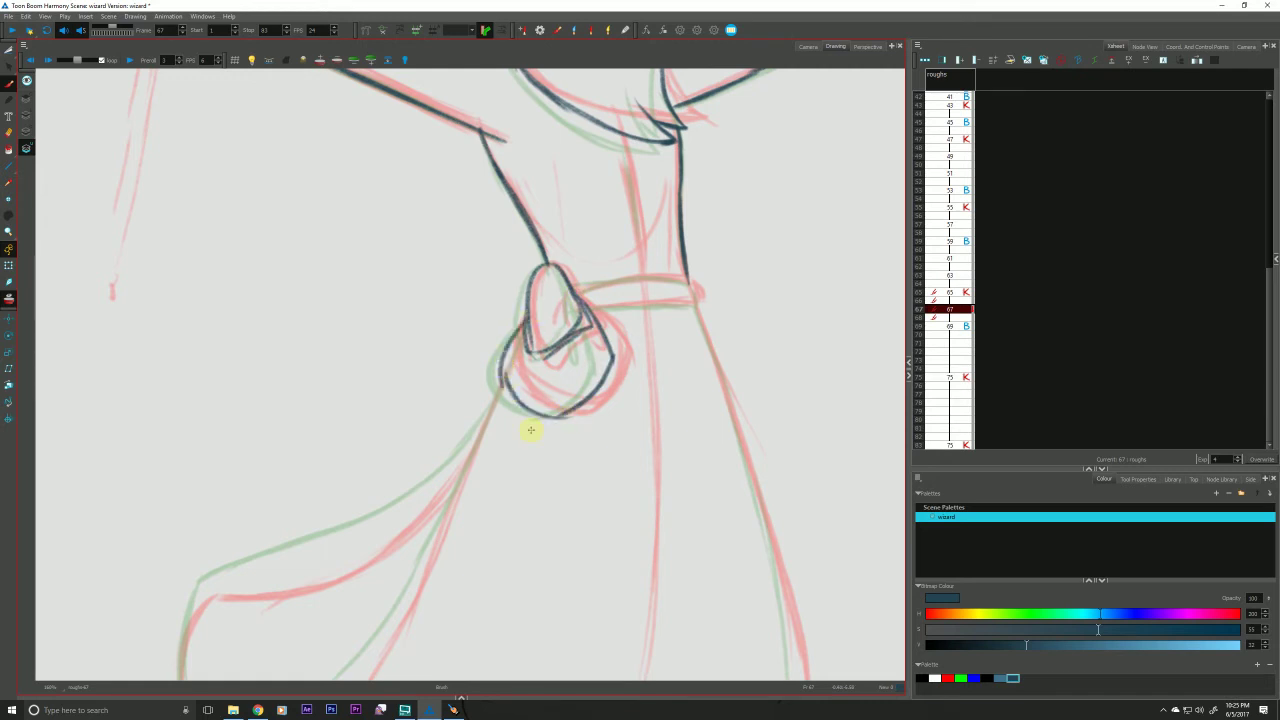
Draw the belt band around the waist and the robe's long edge on the side away from the pouch.
mouse_move(694, 296)
left_mouse_down()
mouse_move(592, 318)
mouse_move(690, 283)
left_mouse_up()
mouse_move(590, 280)
left_mouse_down()
mouse_move(689, 283)
mouse_move(757, 495)
left_mouse_up()
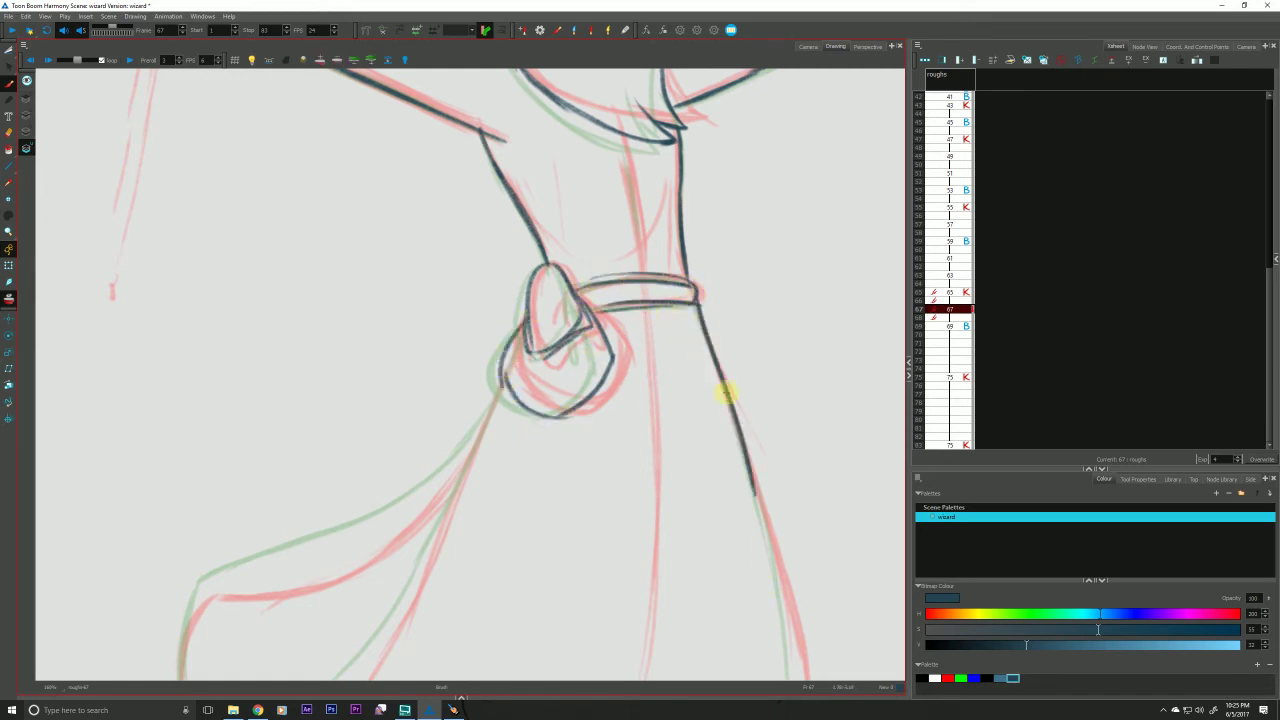
left_click_drag(722, 363, 785, 662)
Draw the robe's edge below the pouch and the billowing tail with its trailing corner.
left_click_drag(653, 478, 585, 311)
left_click_drag(508, 248, 352, 562)
mouse_move(212, 452)
left_mouse_down()
mouse_move(196, 519)
mouse_move(207, 528)
mouse_move(487, 280)
mouse_move(300, 432)
left_mouse_up()
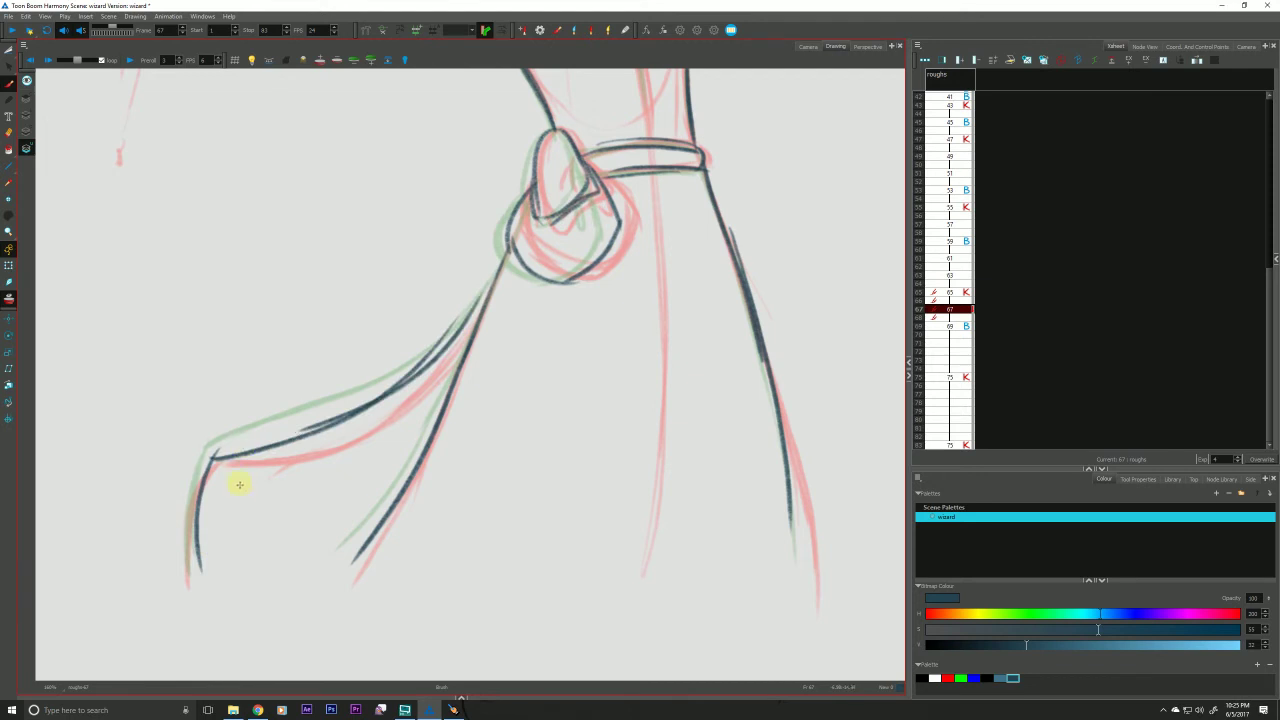
scroll(240, 486, "down", 4)
left_click_drag(237, 489, 386, 546)
scroll(386, 545, "up", 1)
left_click_drag(420, 486, 370, 505)
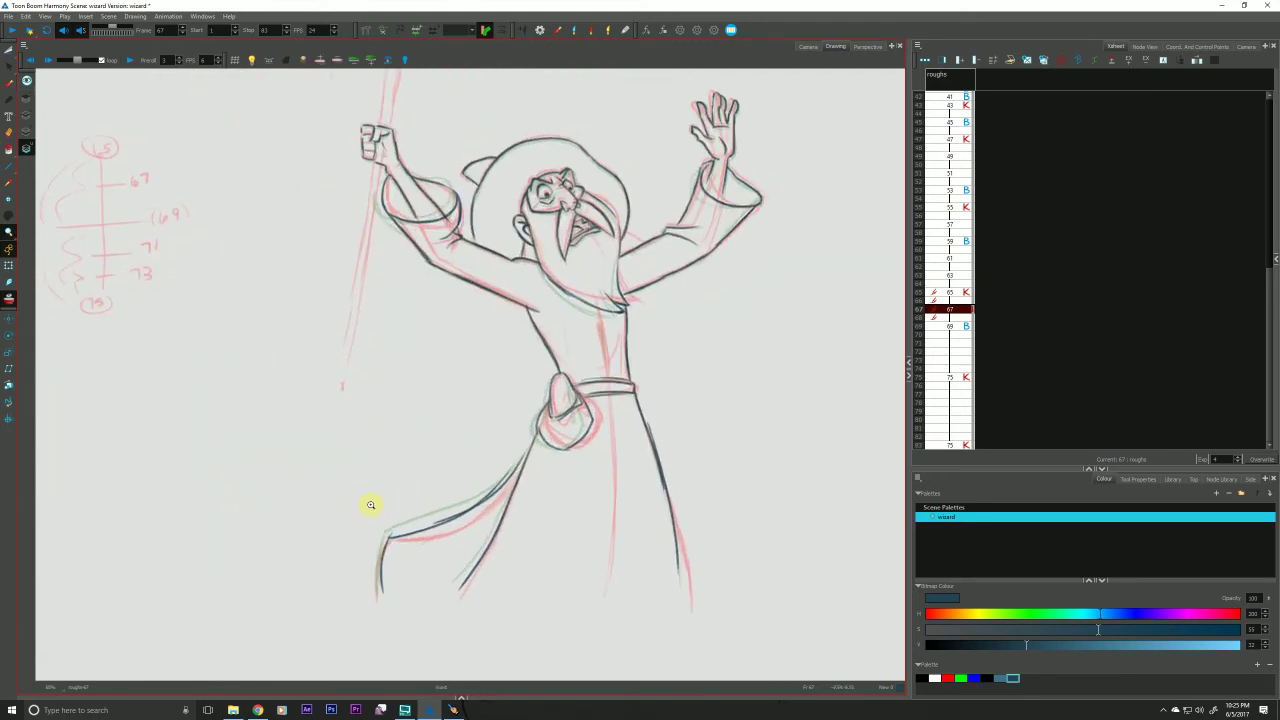
Redraw the upper edge and corner of the billowing robe tail below the pouch, and extend the opposite long robe edge.
left_click(50, 687)
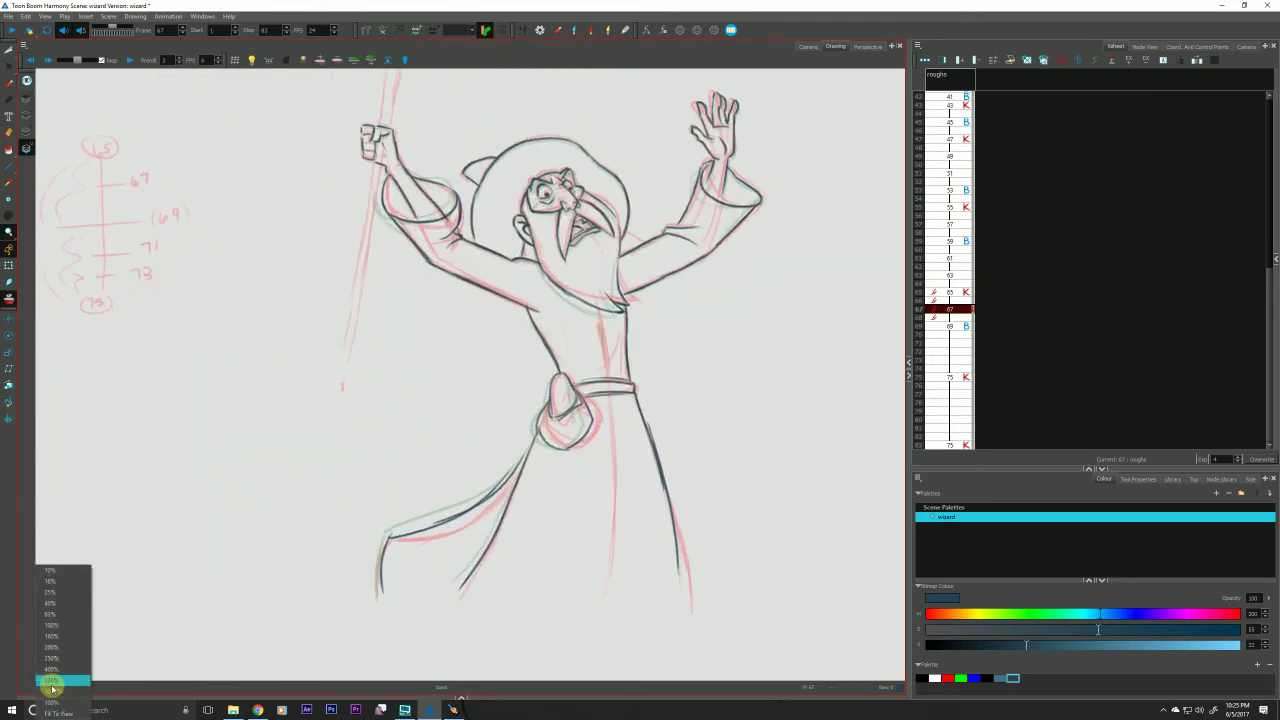
left_click(65, 622)
mouse_move(500, 500)
left_mouse_down()
mouse_move(527, 469)
mouse_move(515, 504)
mouse_move(427, 561)
mouse_move(346, 584)
left_mouse_up()
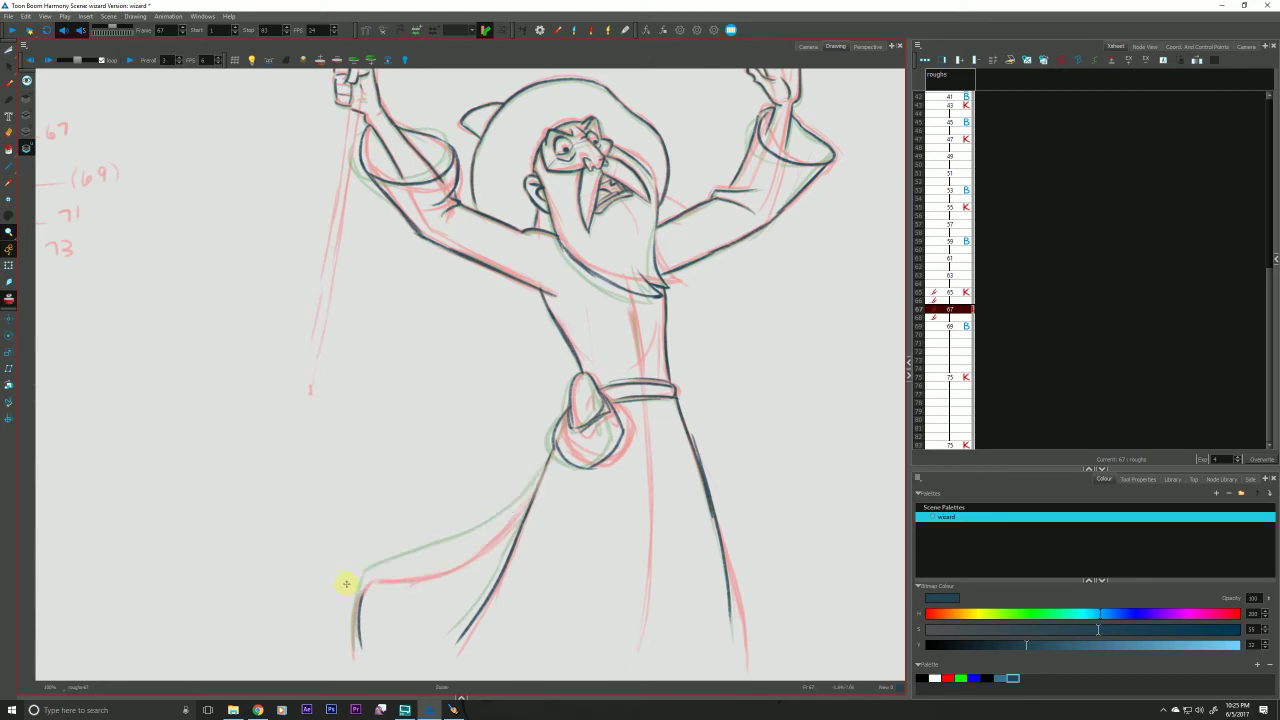
key("alt+b")
left_click_drag(553, 437, 510, 548)
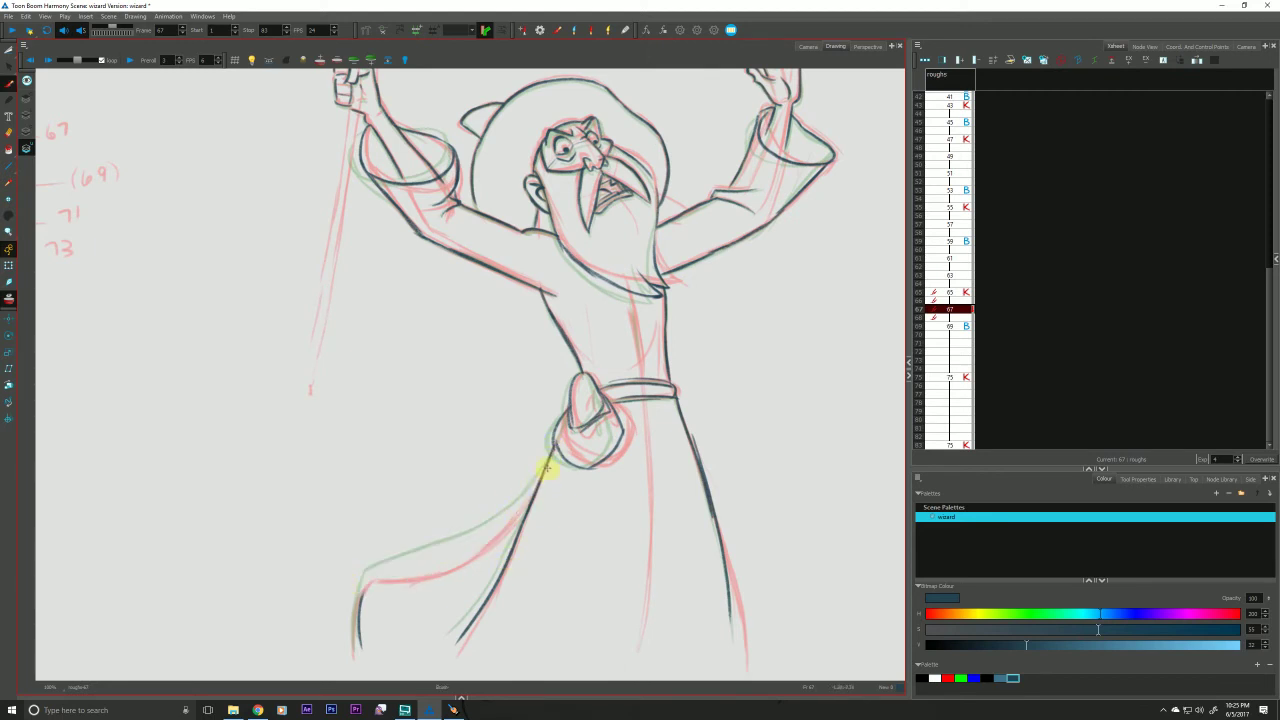
mouse_move(549, 462)
left_mouse_down()
mouse_move(474, 543)
mouse_move(366, 573)
mouse_move(356, 648)
left_mouse_up()
left_click_drag(369, 571, 355, 628)
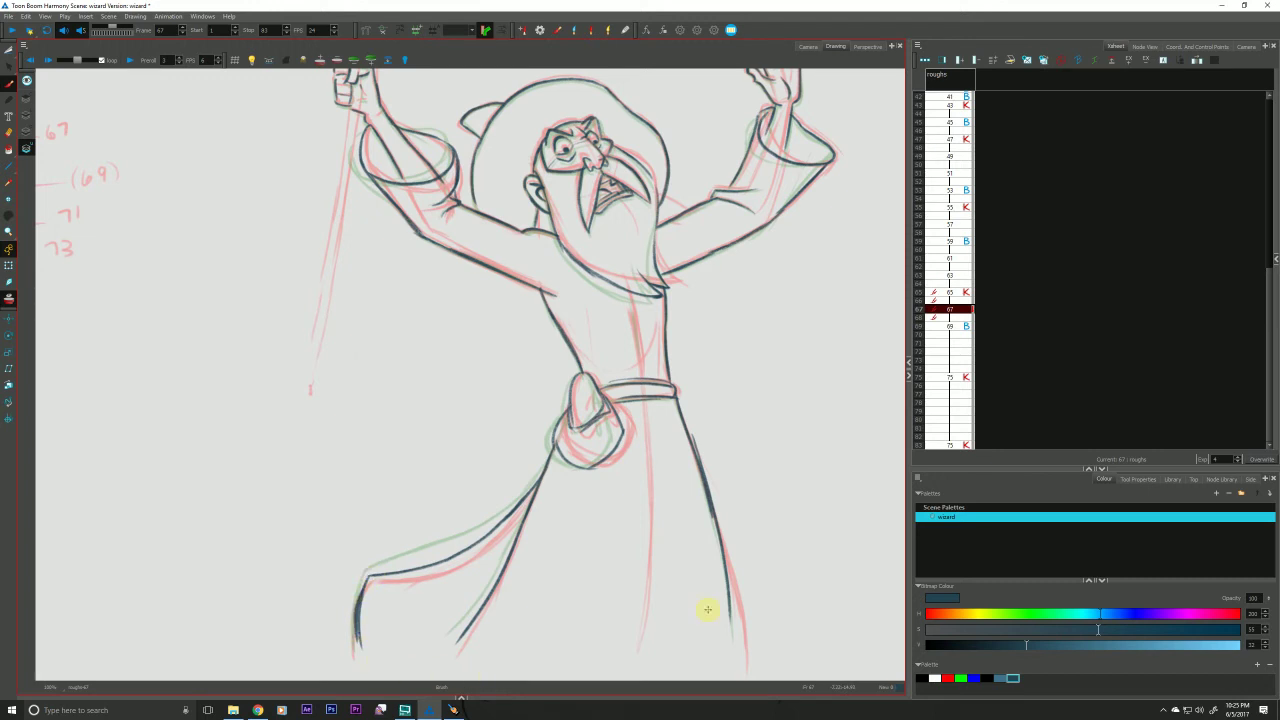
left_click_drag(720, 536, 738, 662)
left_click_drag(341, 451, 277, 564)
Turn off onion skin and flip back and forth through the drawings from 65 to 75 to check the motion.
left_click(10, 299)
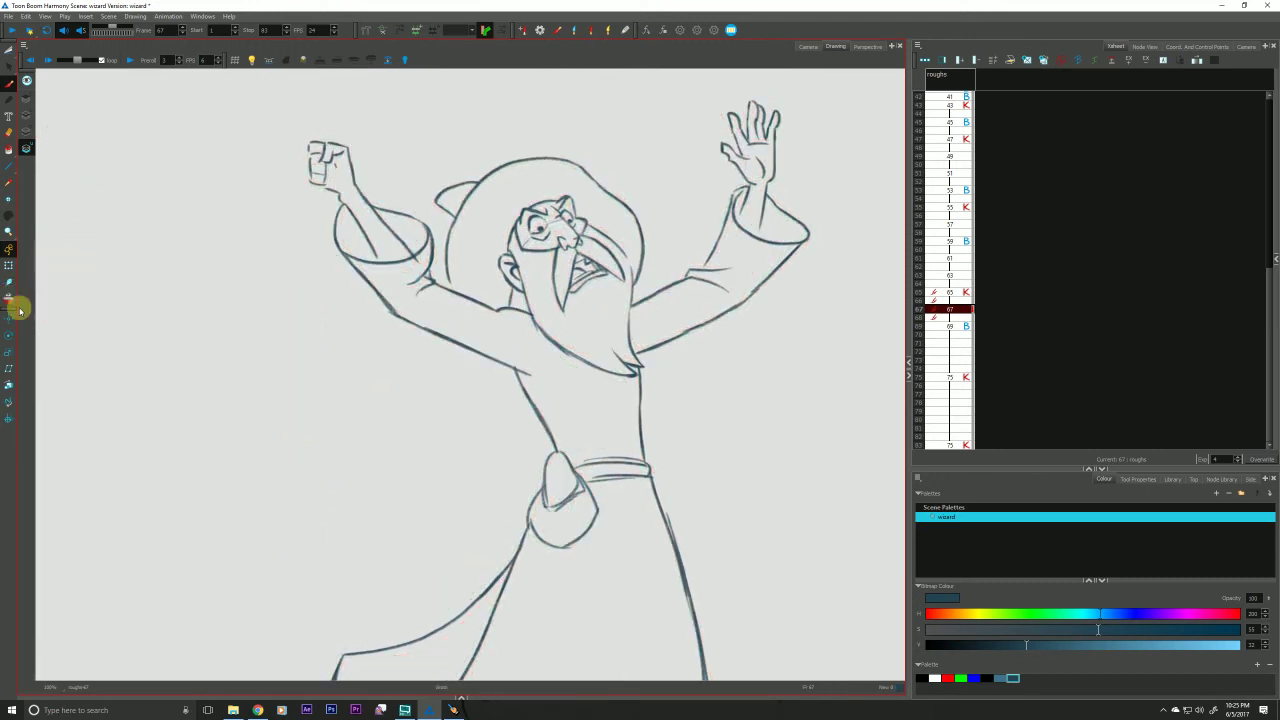
key("f")
key("f")
key("g")
key("g")
key("g")
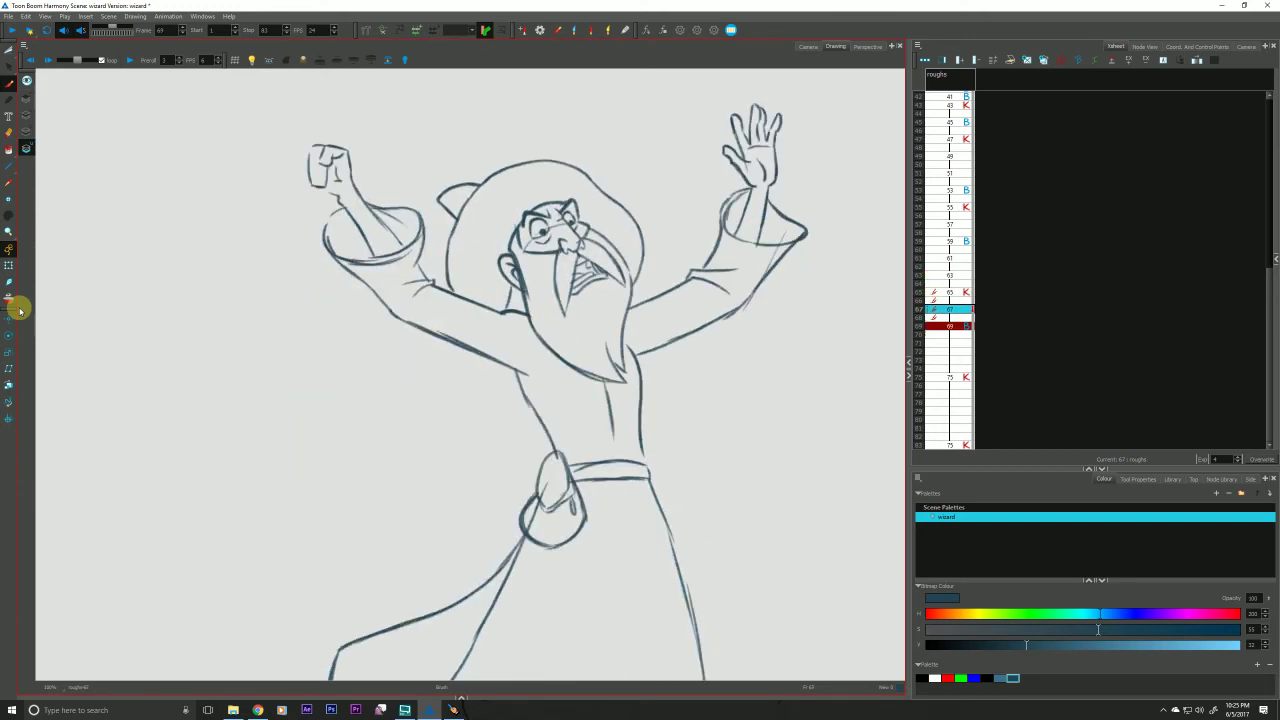
key("f")
key("f")
key("f")
key("g")
key("g")
key("g")
key("g")
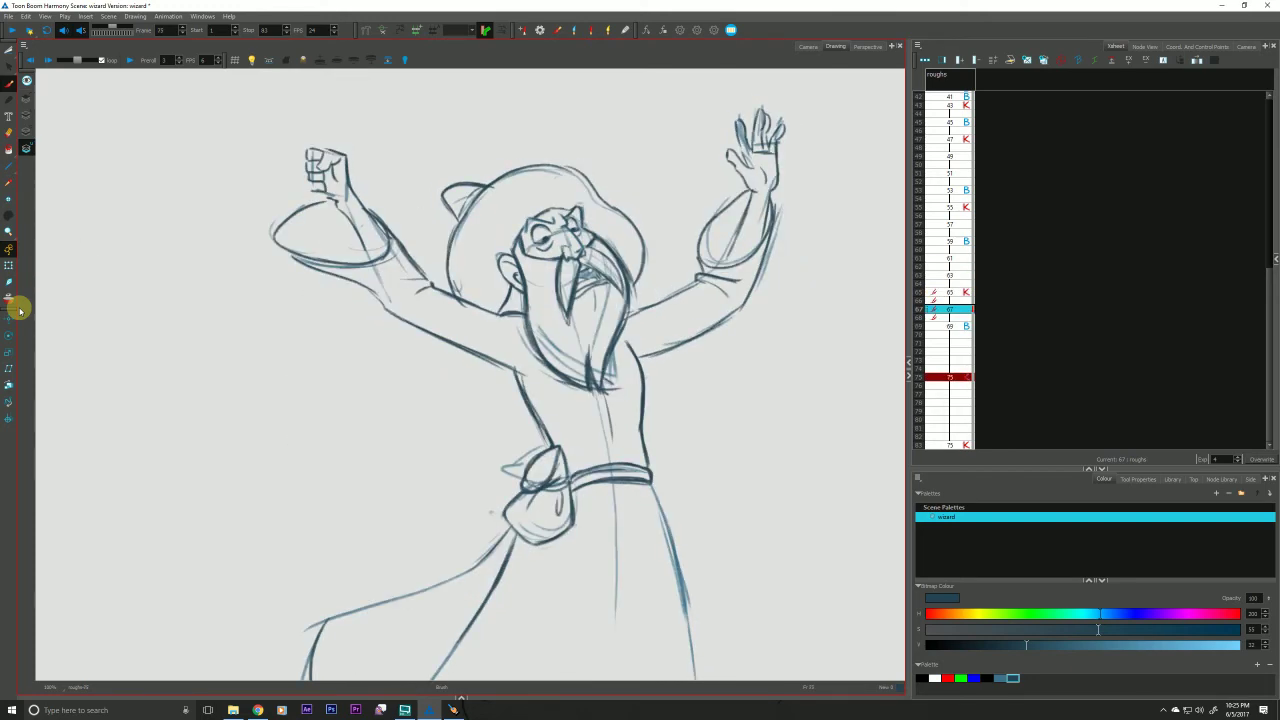
key("f")
key("f")
key("f")
key("g")
key("g")
key("g")
key("f")
key("f")
key("period")
key("period")
key("comma")
key("comma")
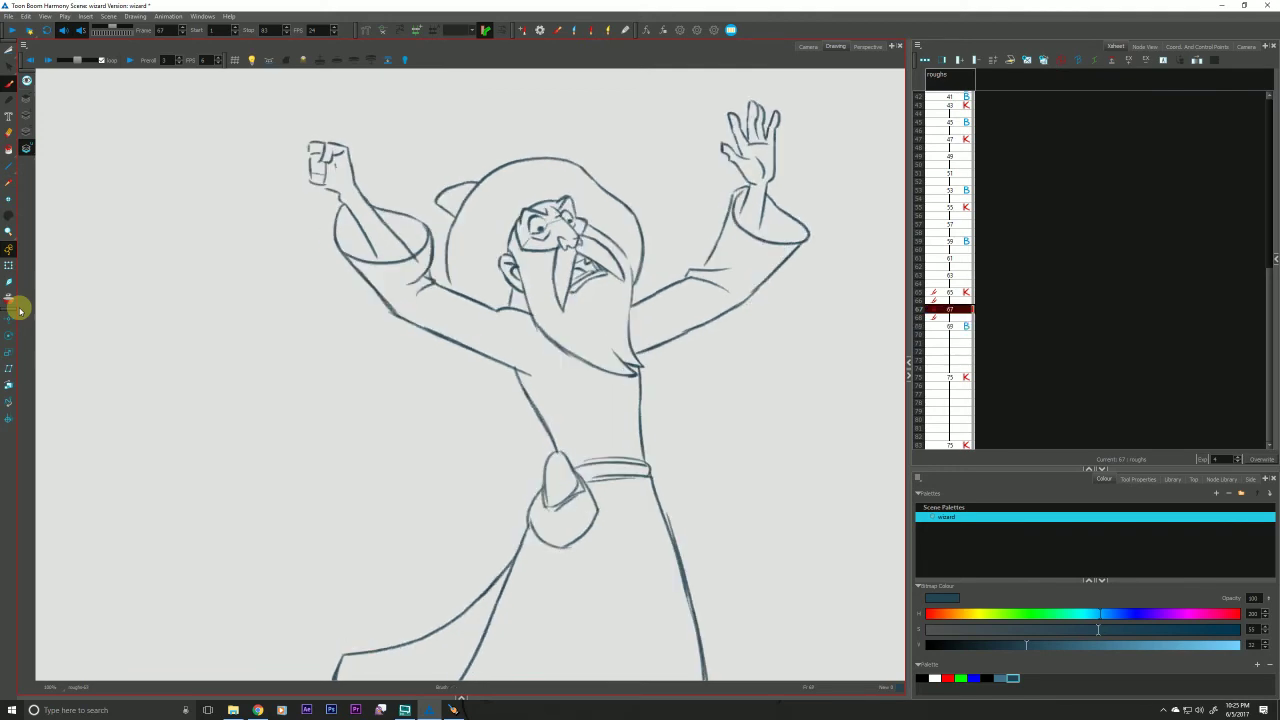
key("comma")
key("comma")
key("comma")
key("comma")
key("period")
key("period")
key("period")
key("period")
key("period")
key("period")
key("period")
key("period")
key("period")
key("period")
key("period")
key("period")
Play the animation in the Camera view and examine drawings 65 and 69 against the timing chart.
left_click(807, 47)
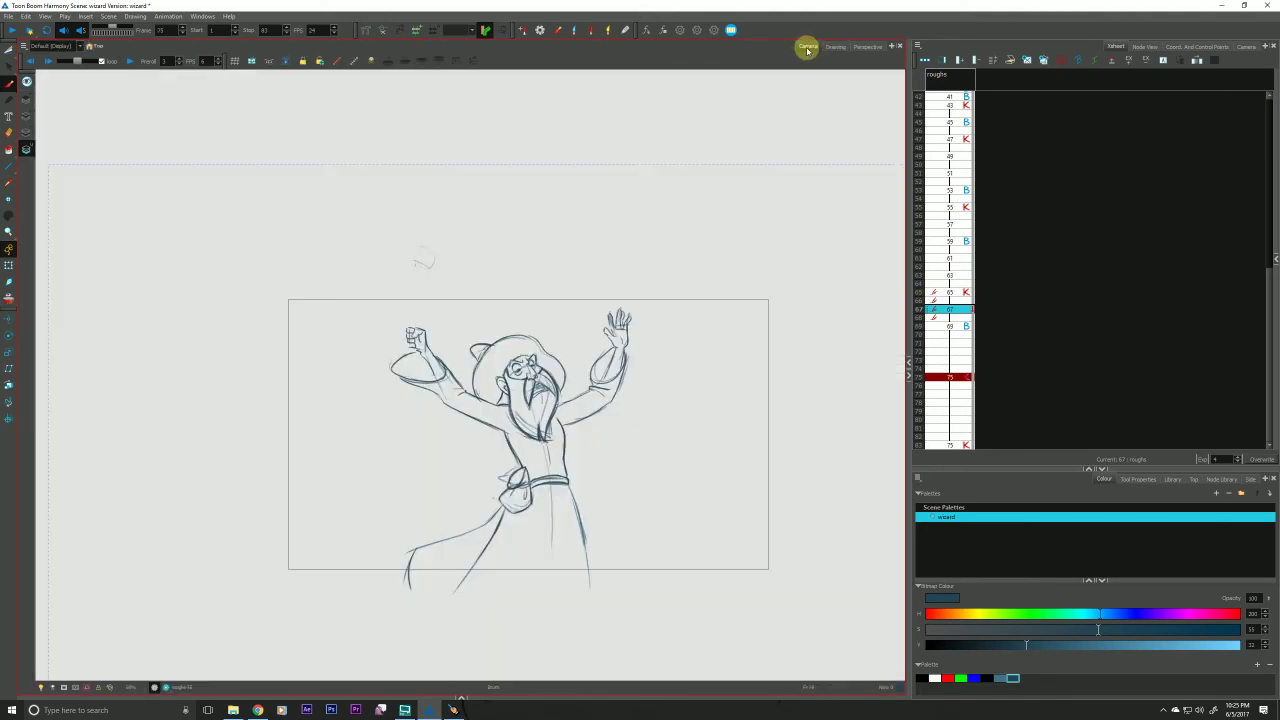
key("shift+Return")
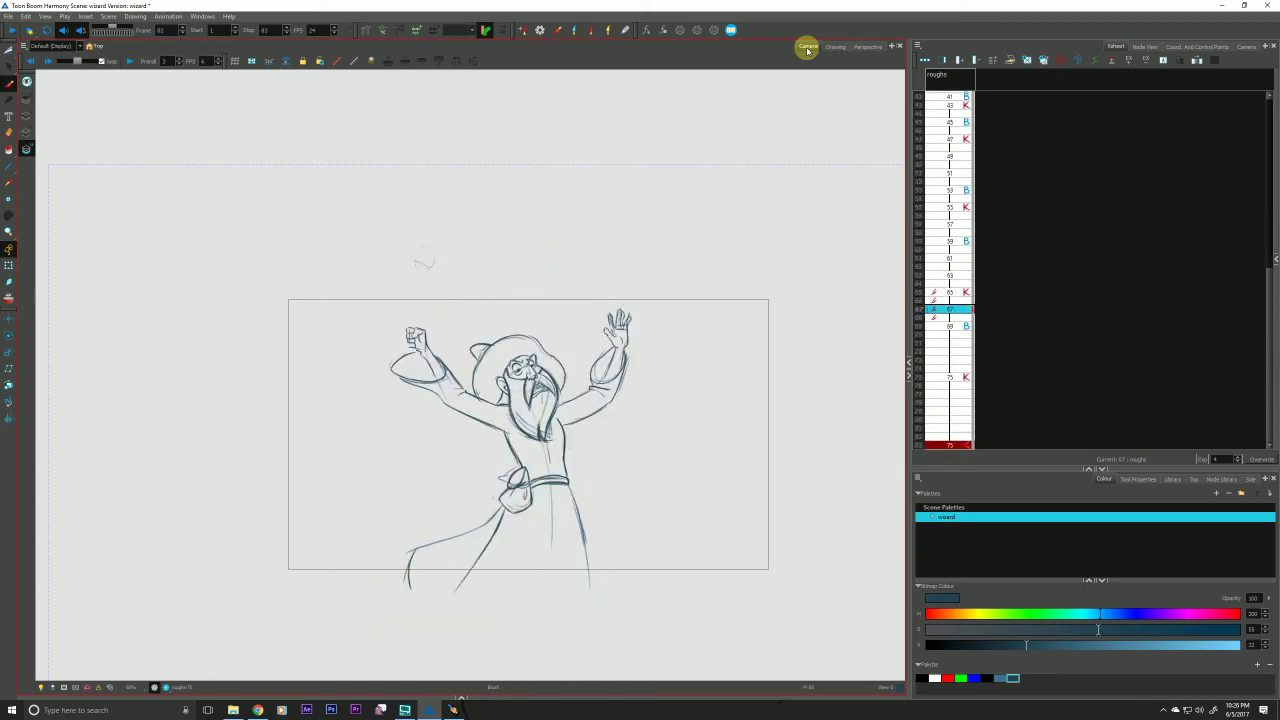
left_click(947, 327)
left_click(947, 350)
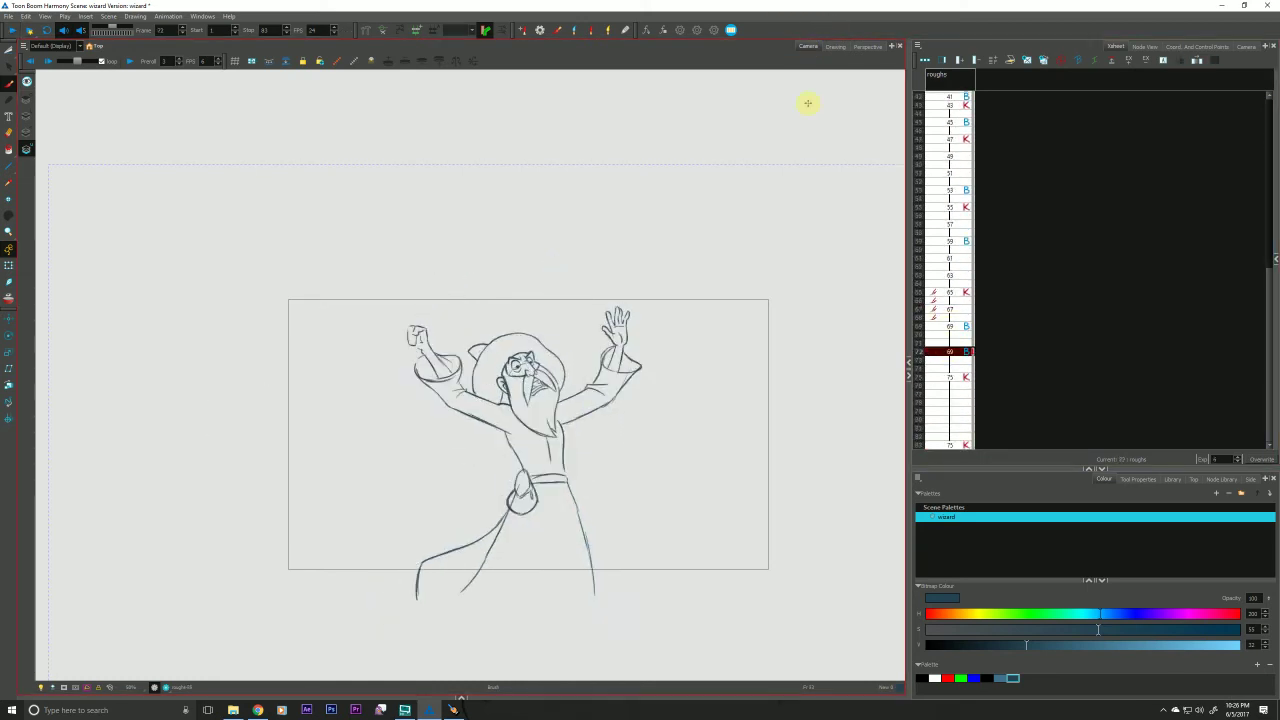
left_click(945, 295)
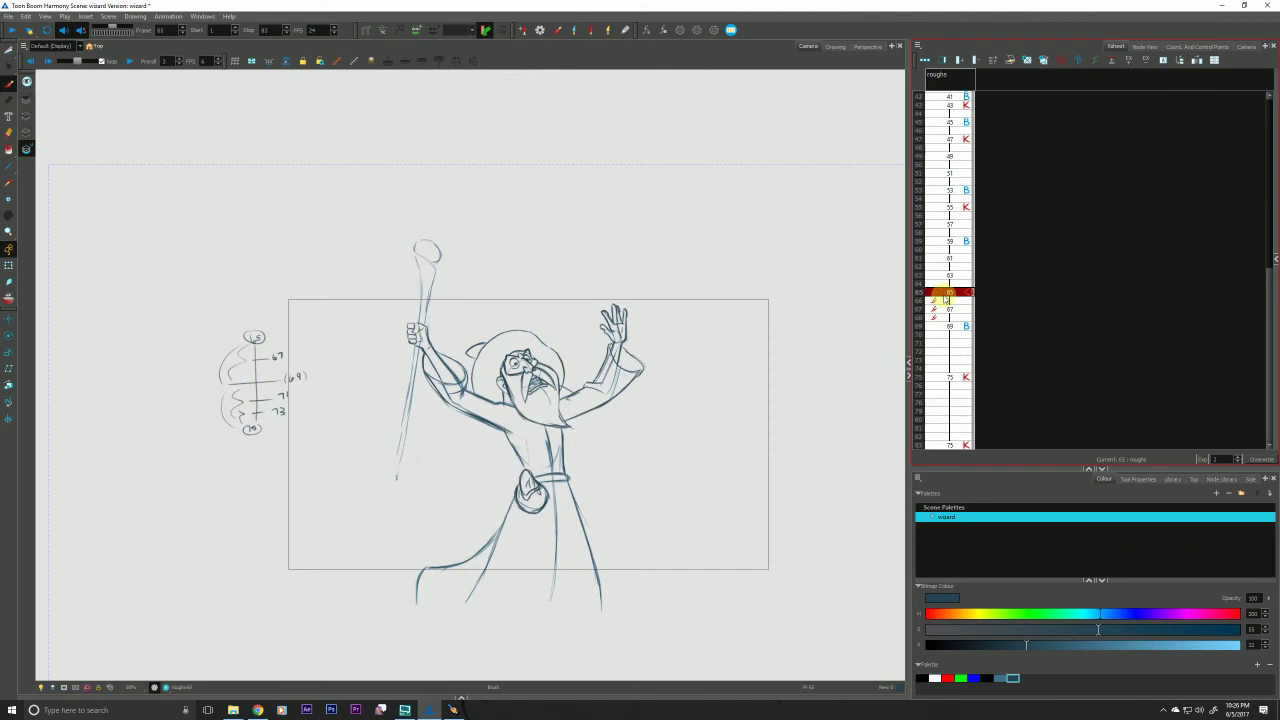
left_click(260, 387)
left_click(947, 327)
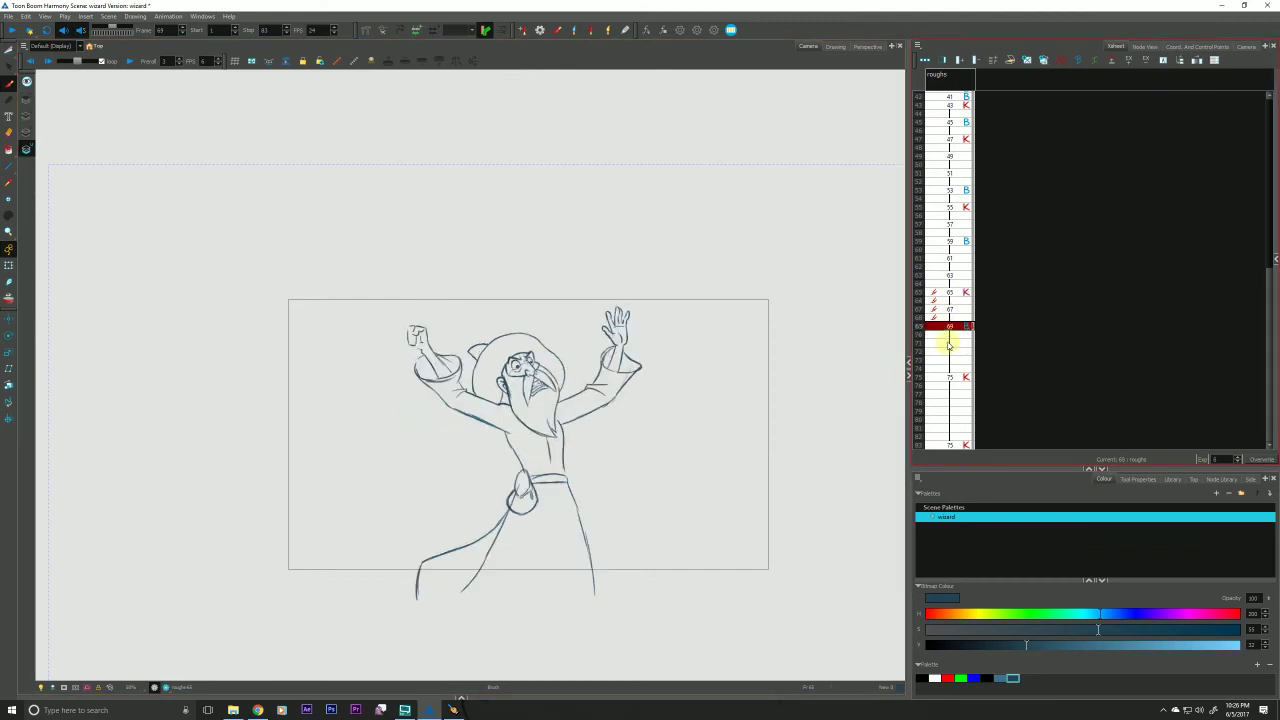
Create an empty drawing at frame 71 in the Drawing view and rename it 71.
left_click(947, 343)
left_click(836, 47)
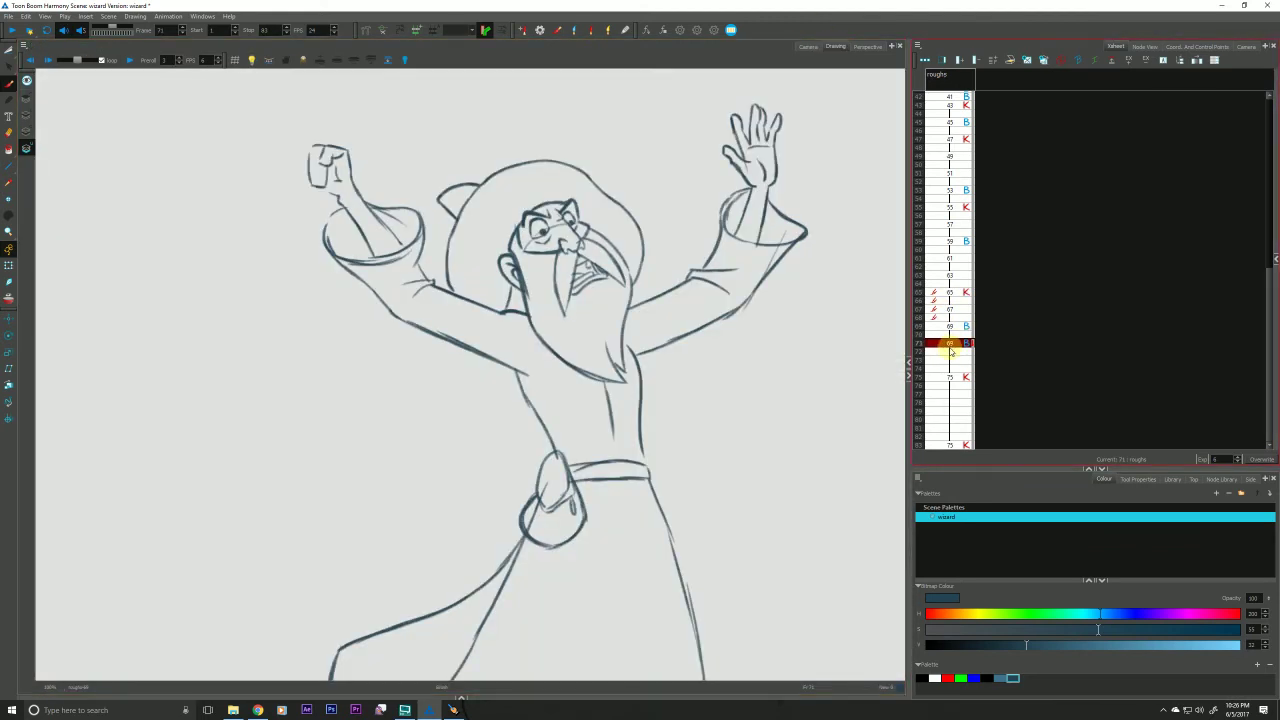
left_click(14, 283)
left_click(1027, 60)
left_click(951, 346)
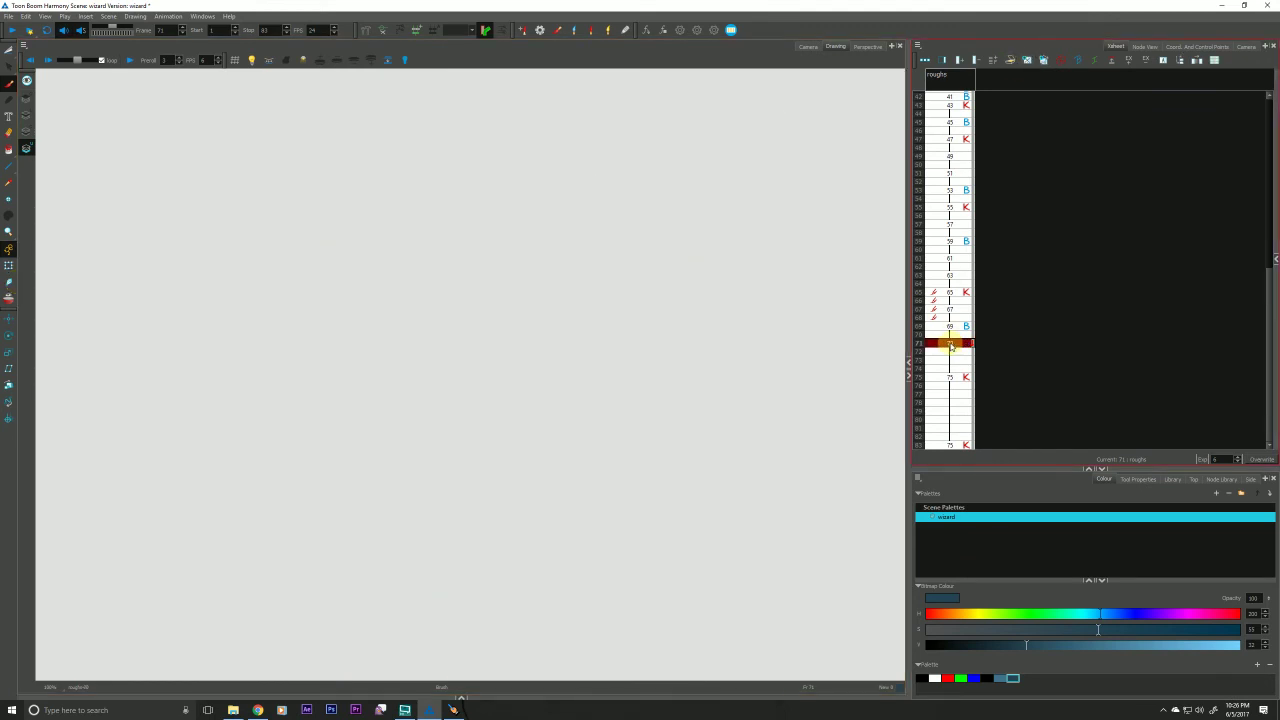
key("ctrl+r")
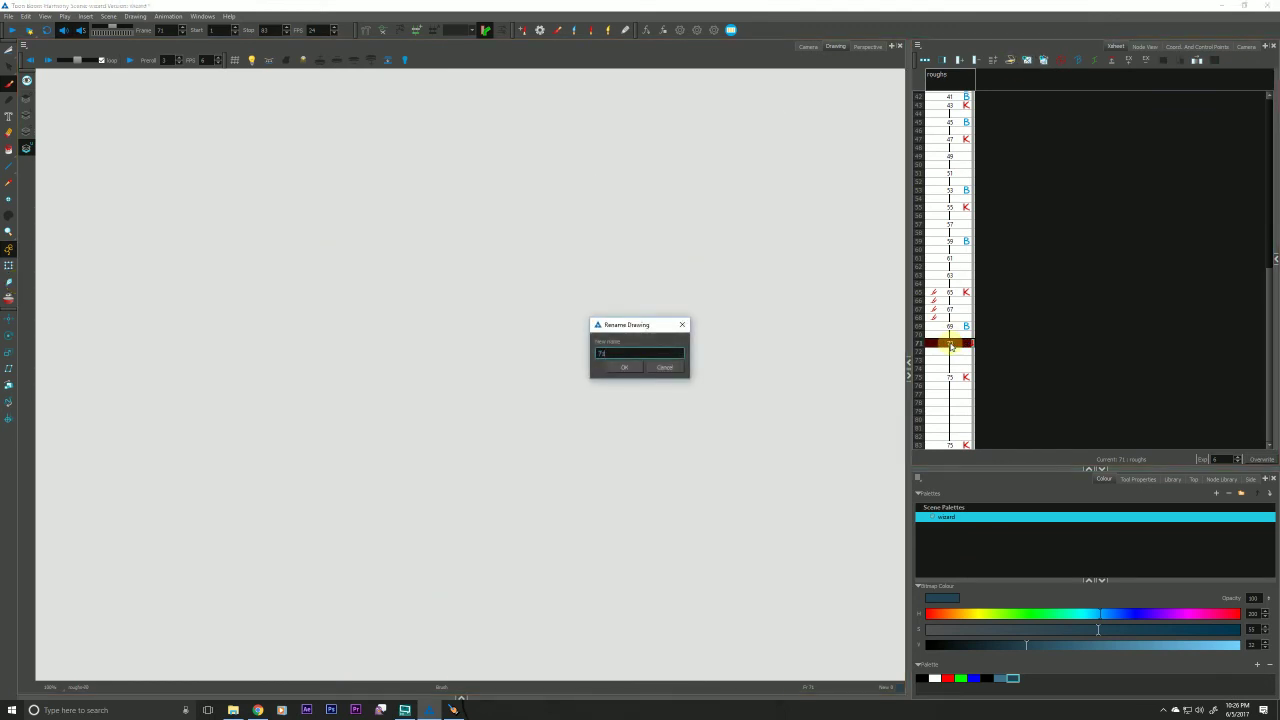
left_click(624, 367)
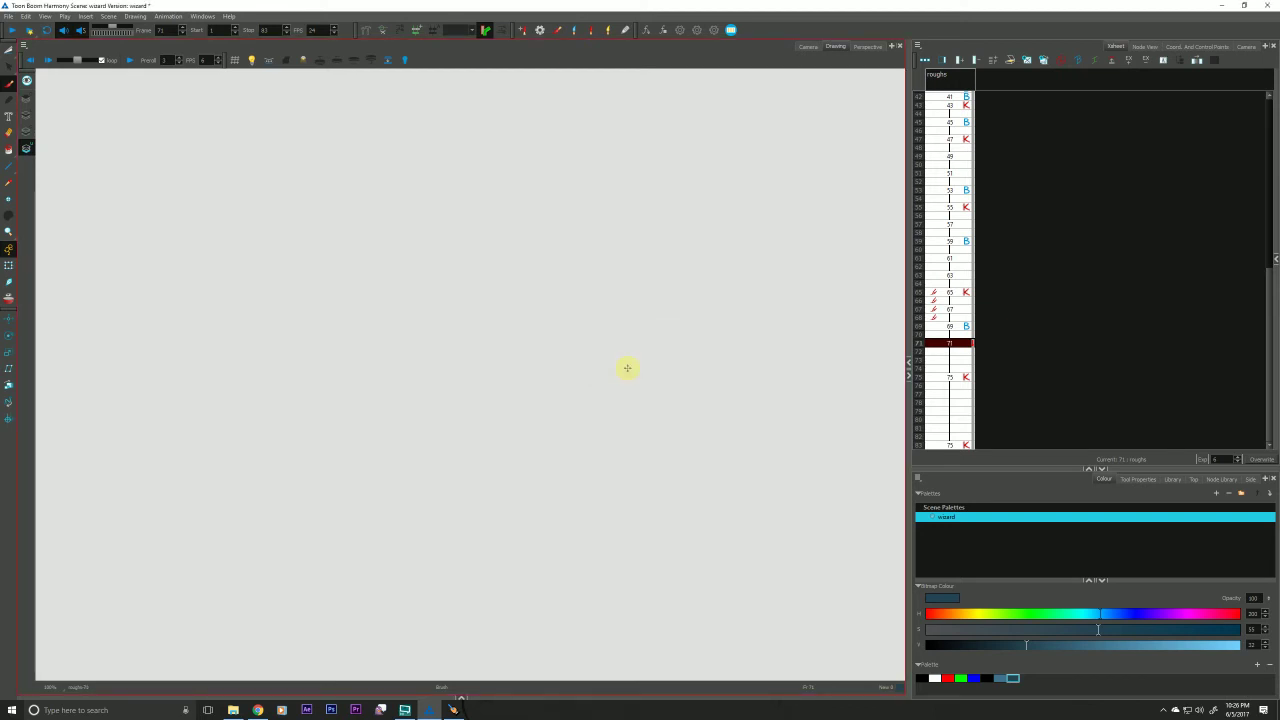
Turn on onion skin and compare drawing 69 with the onion-skinned drawings on frame 71.
left_click(9, 299)
left_click_drag(296, 405, 267, 415)
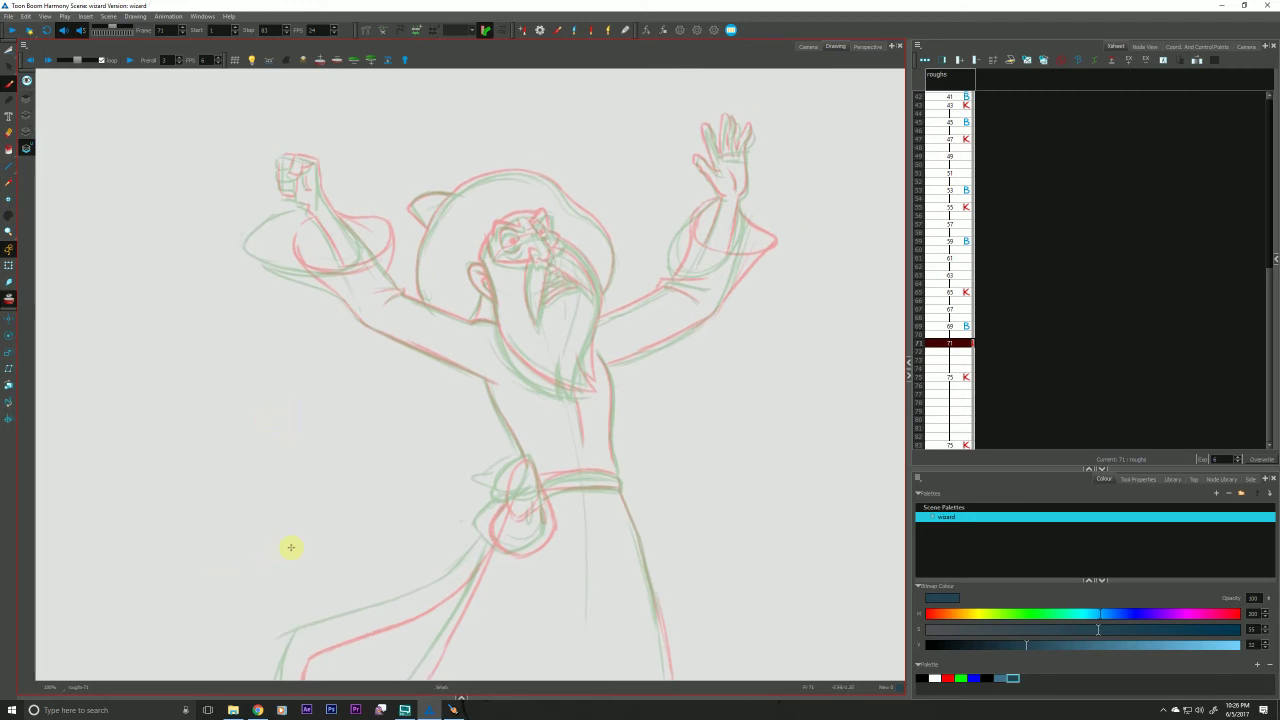
left_click(949, 345)
left_click(949, 326)
left_click(947, 344)
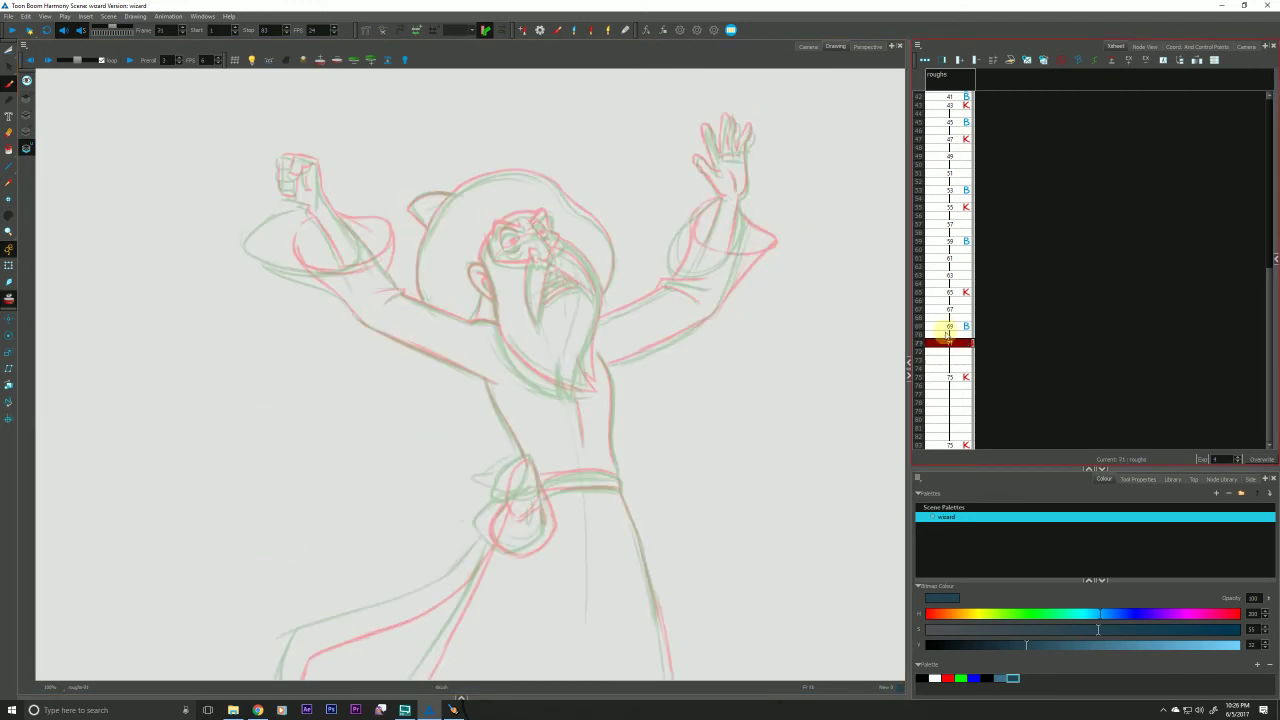
left_click(948, 326)
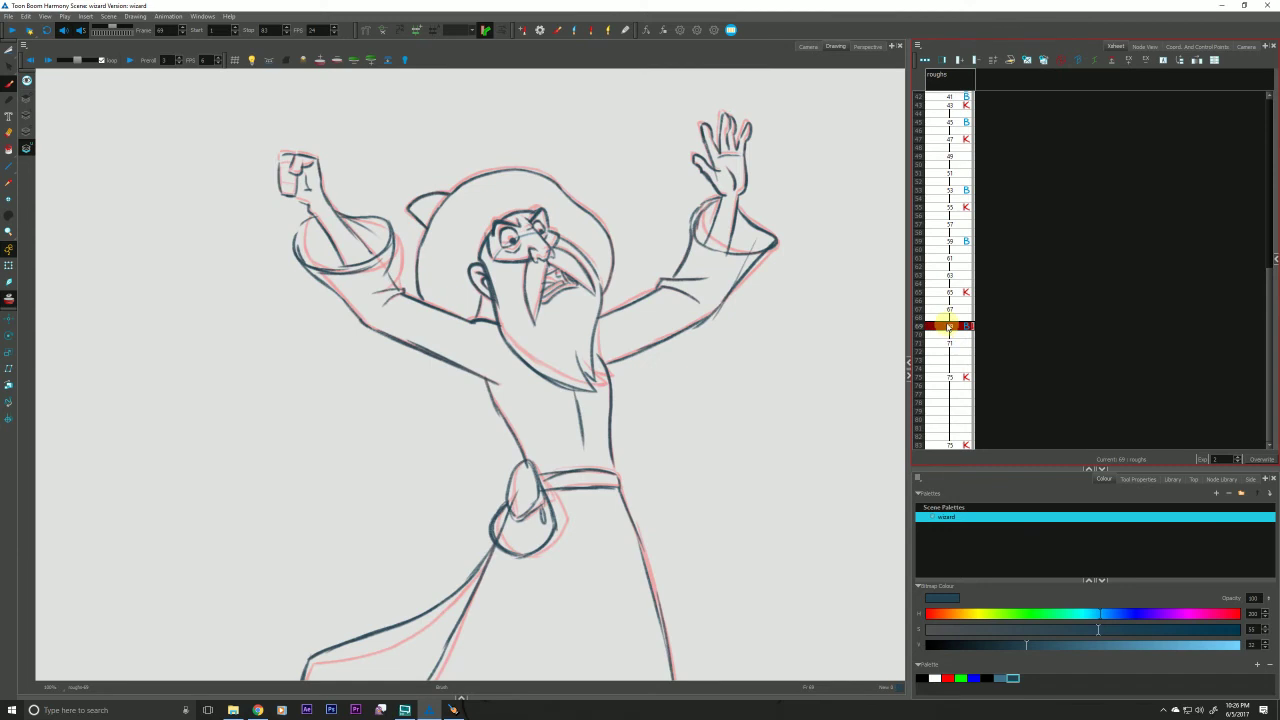
left_click(948, 343)
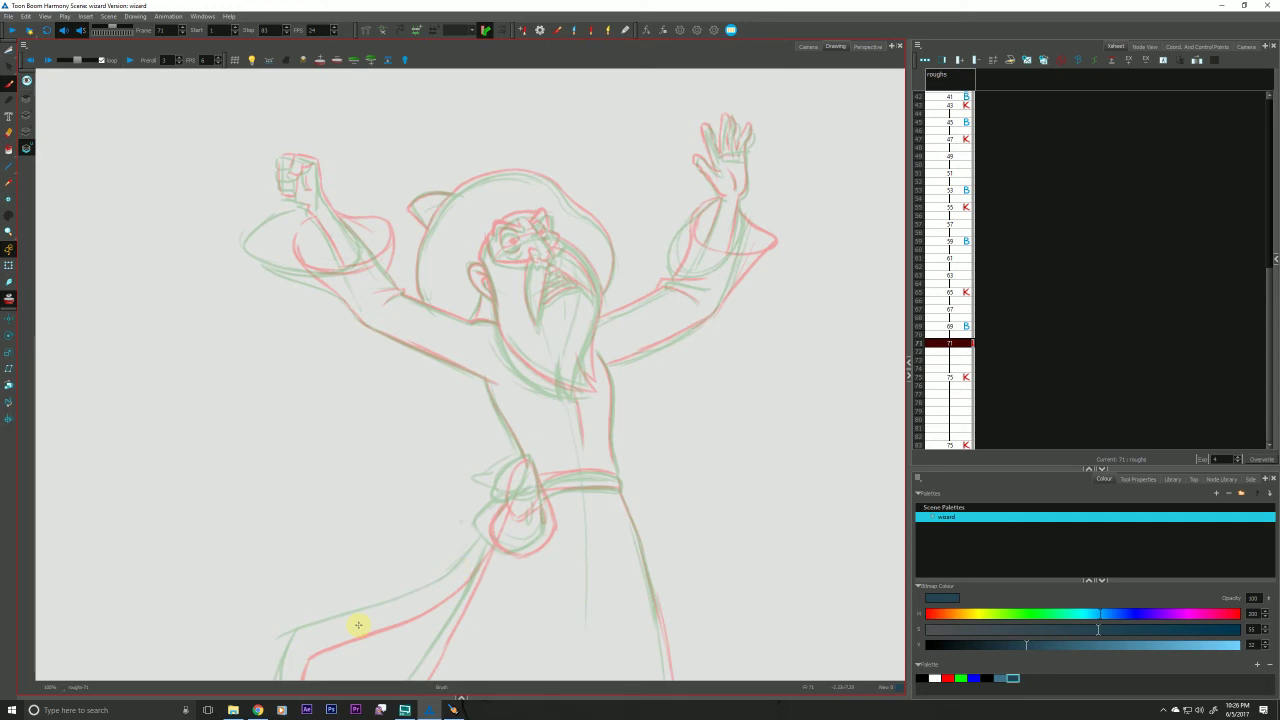
Switch to Chrome, play "Super Mario Land 2- Wario Castle (VRC6)" from the YouTube playlist, and return to Toon Boom Harmony.
left_click(258, 710)
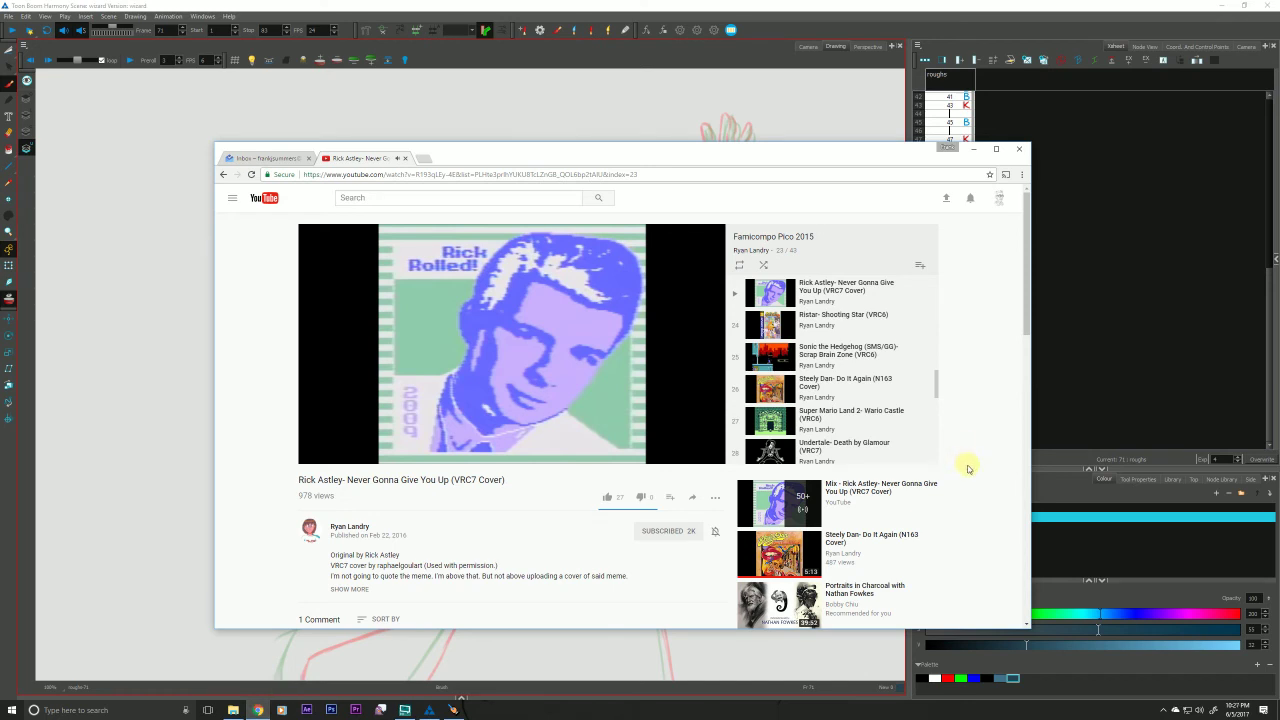
mouse_move(935, 386)
left_mouse_down()
mouse_move(937, 407)
mouse_move(934, 391)
left_mouse_up()
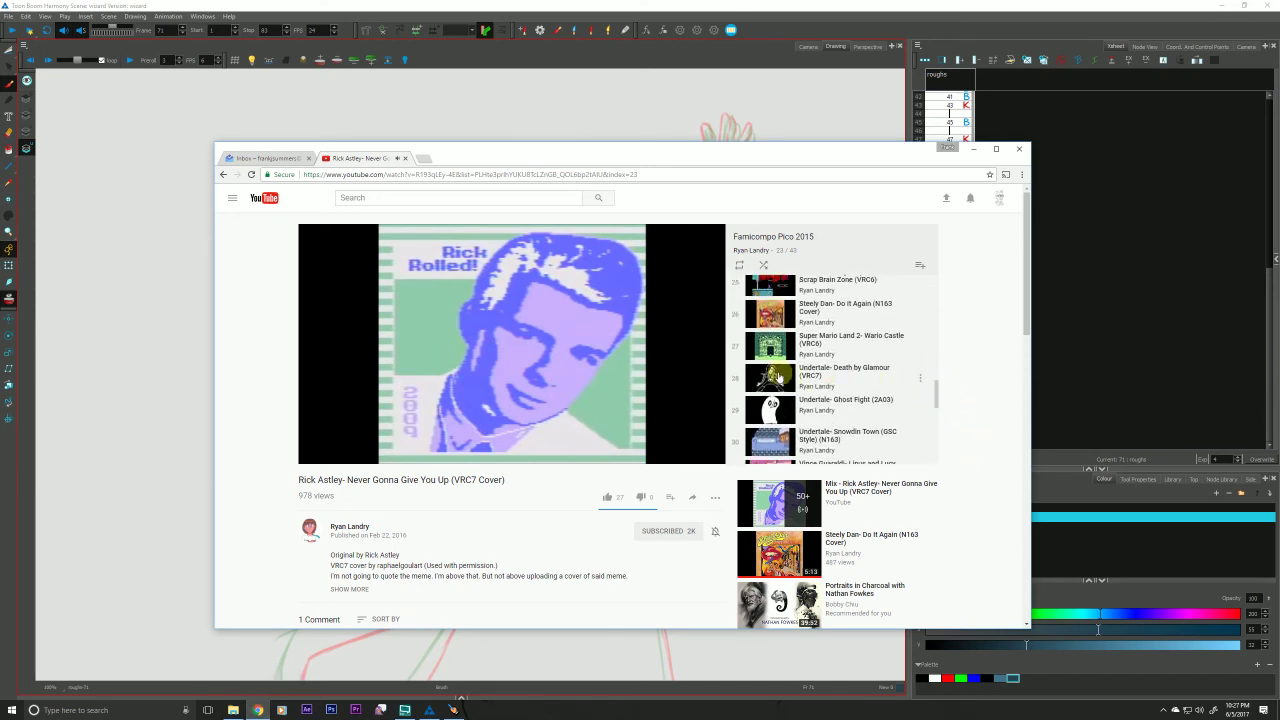
left_click(767, 348)
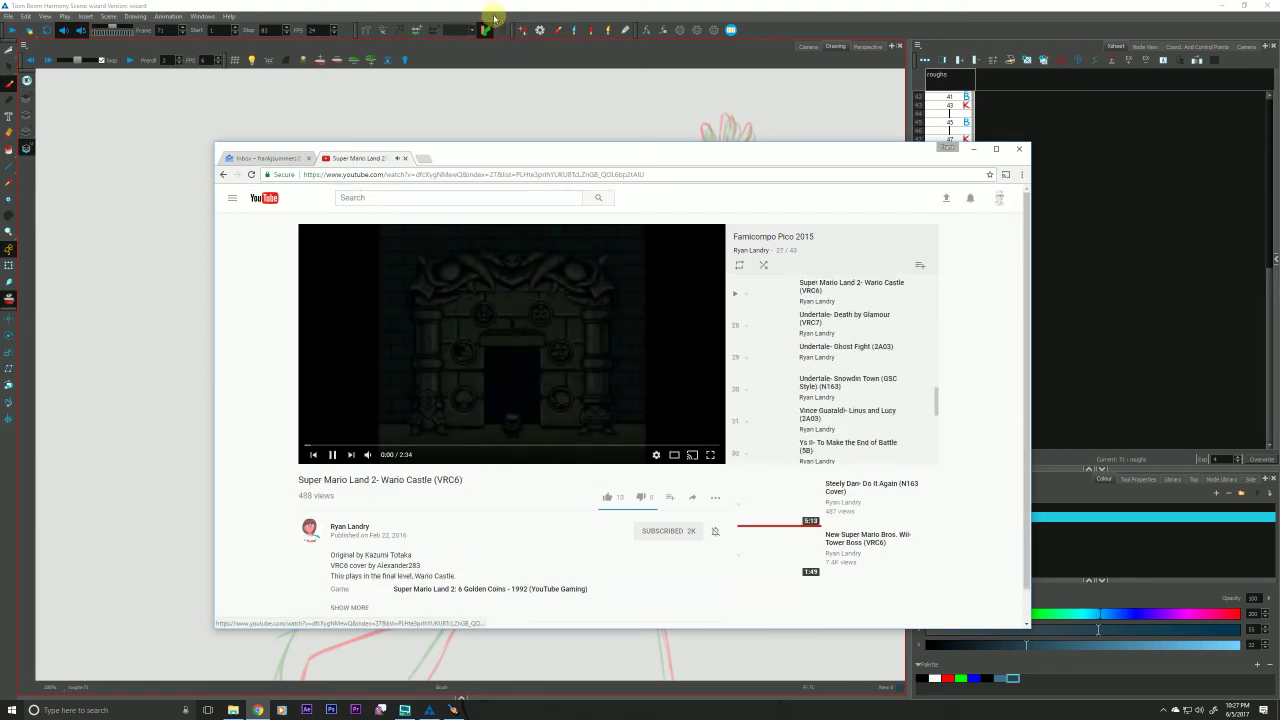
left_click(489, 14)
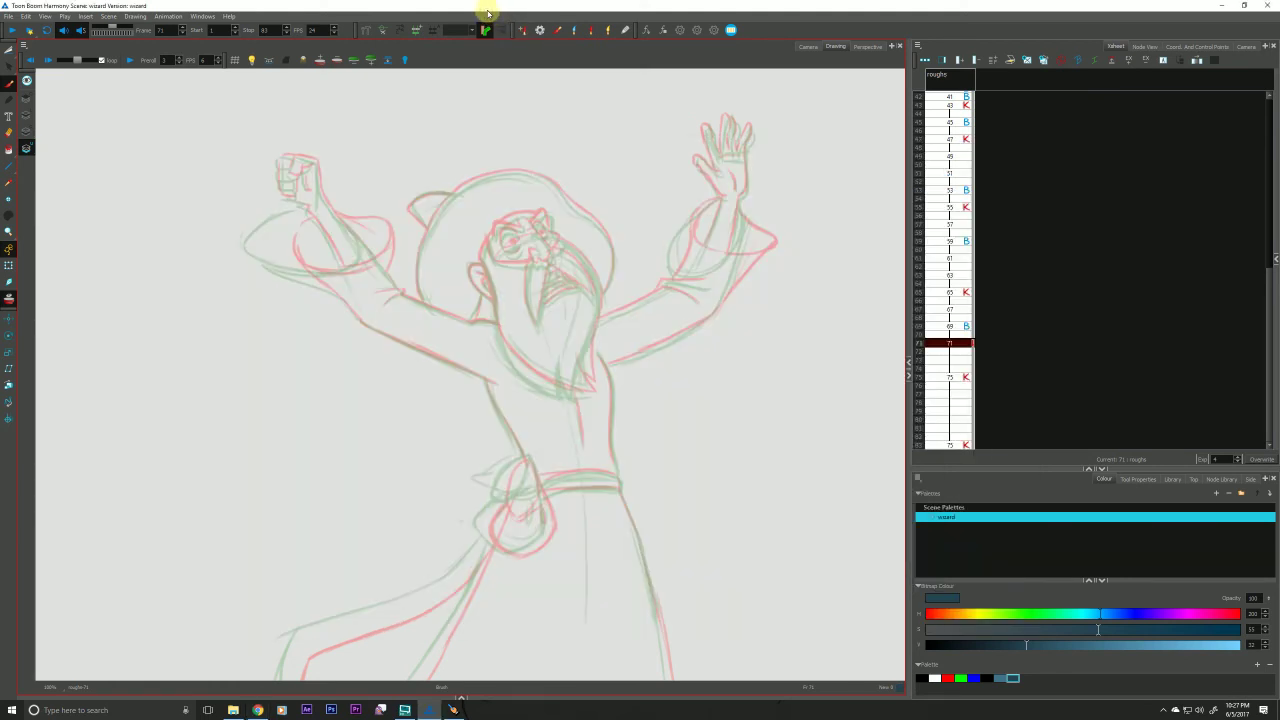
Draw the wizard's brow crease, nose bridge, tip and nostril on frame 71, flipping against the adjacent drawings.
left_click(496, 298)
left_click(483, 303)
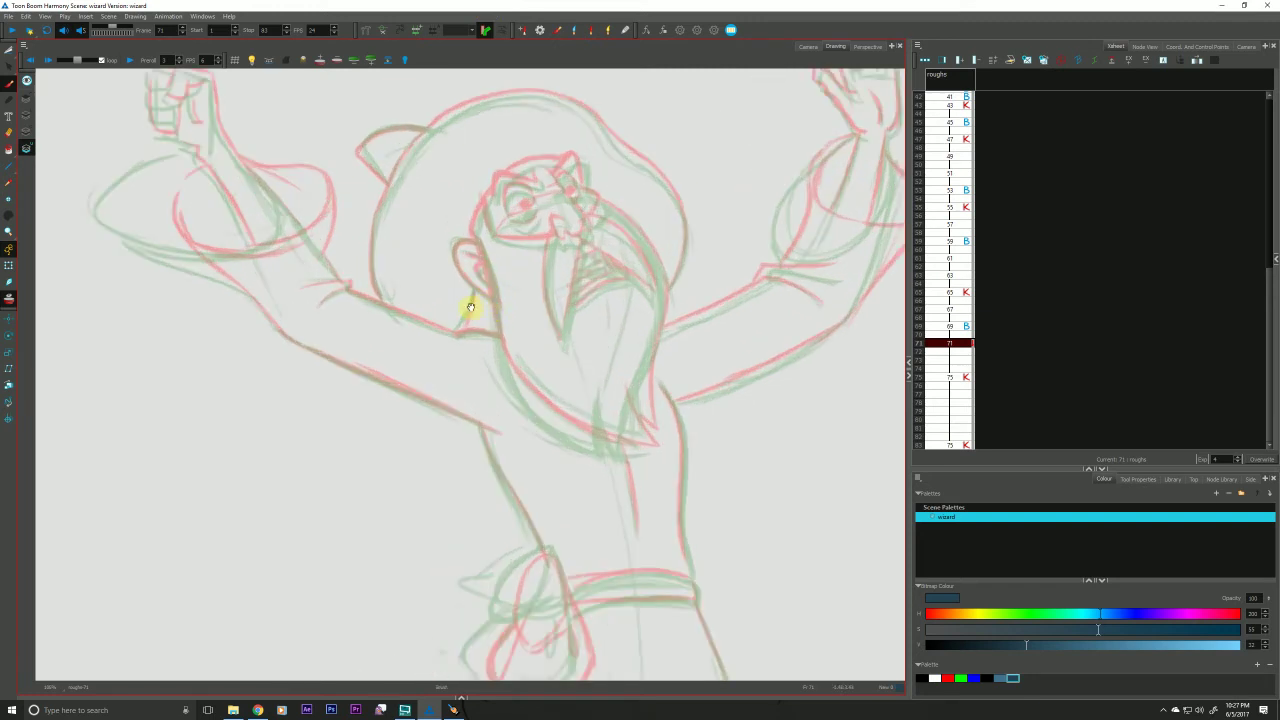
left_click(470, 312)
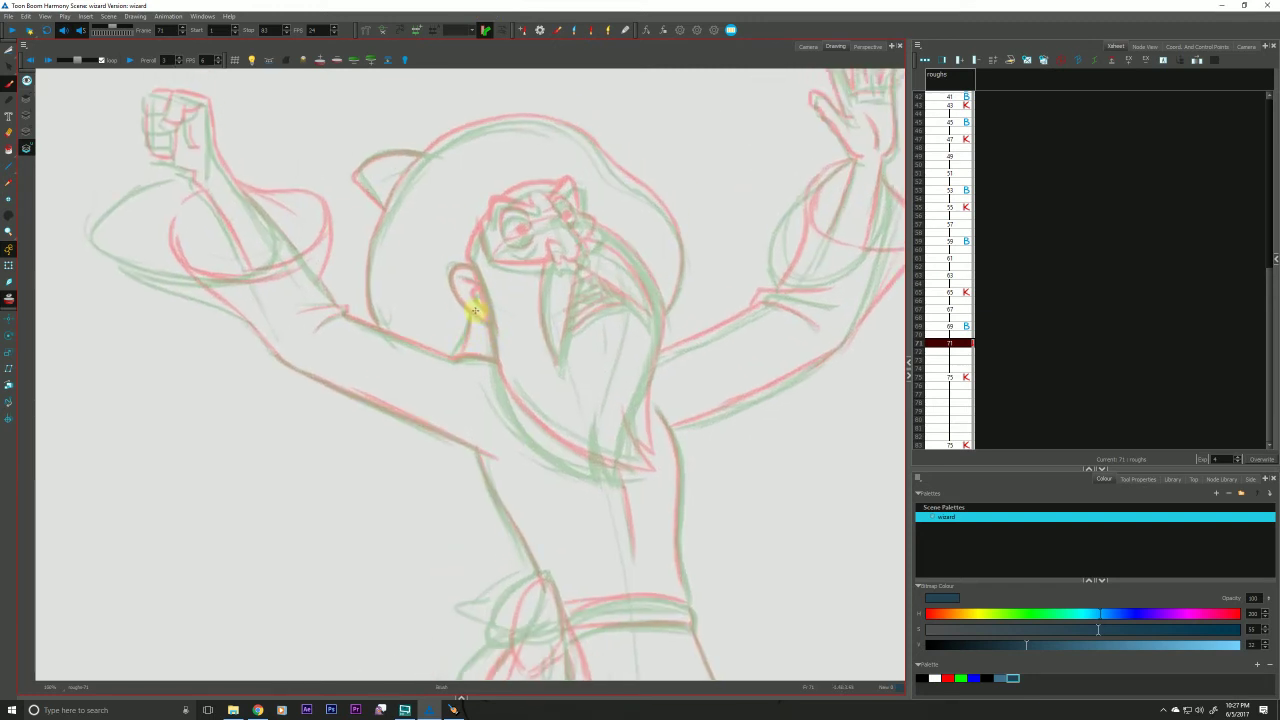
left_click(466, 311)
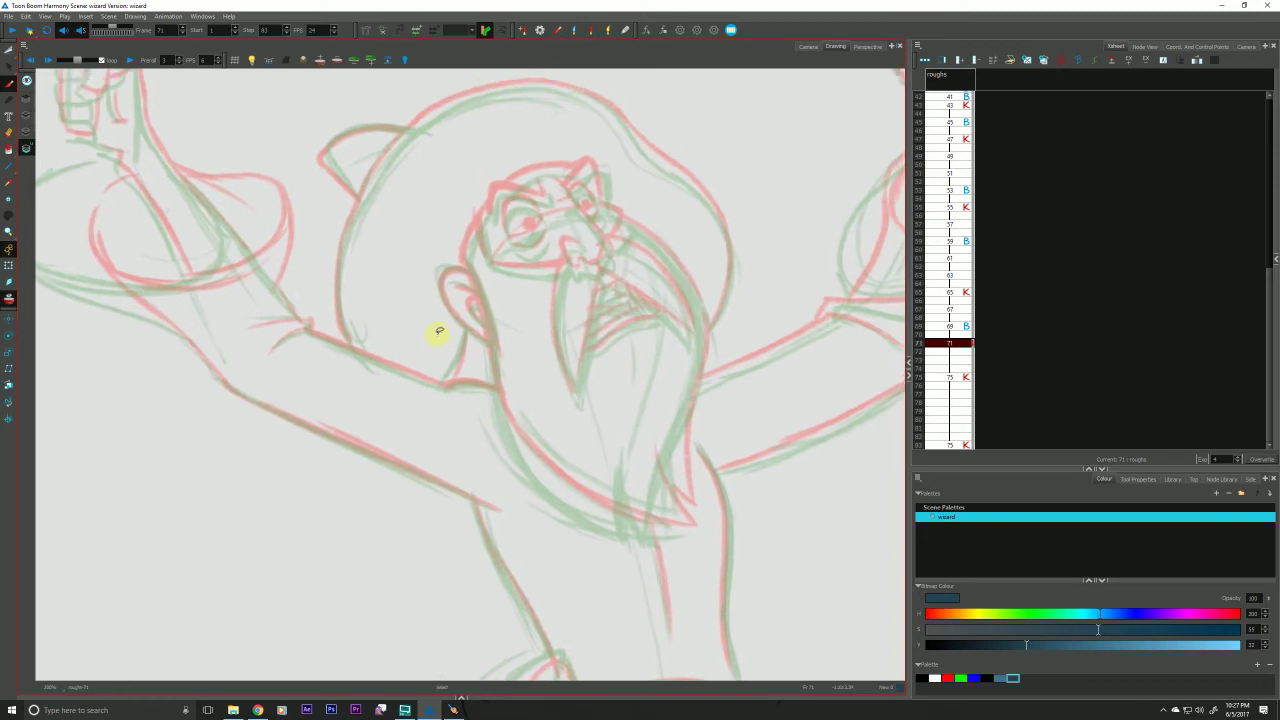
left_click_drag(377, 468, 379, 485)
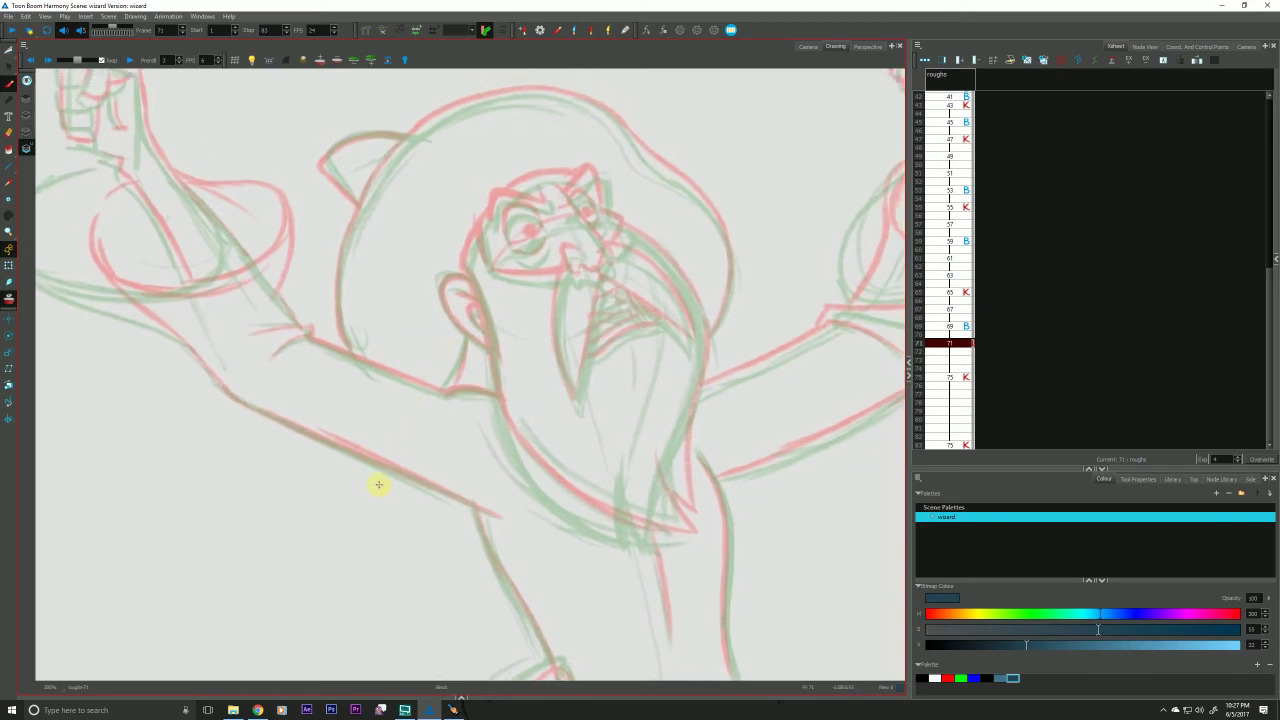
left_click_drag(531, 277, 533, 307)
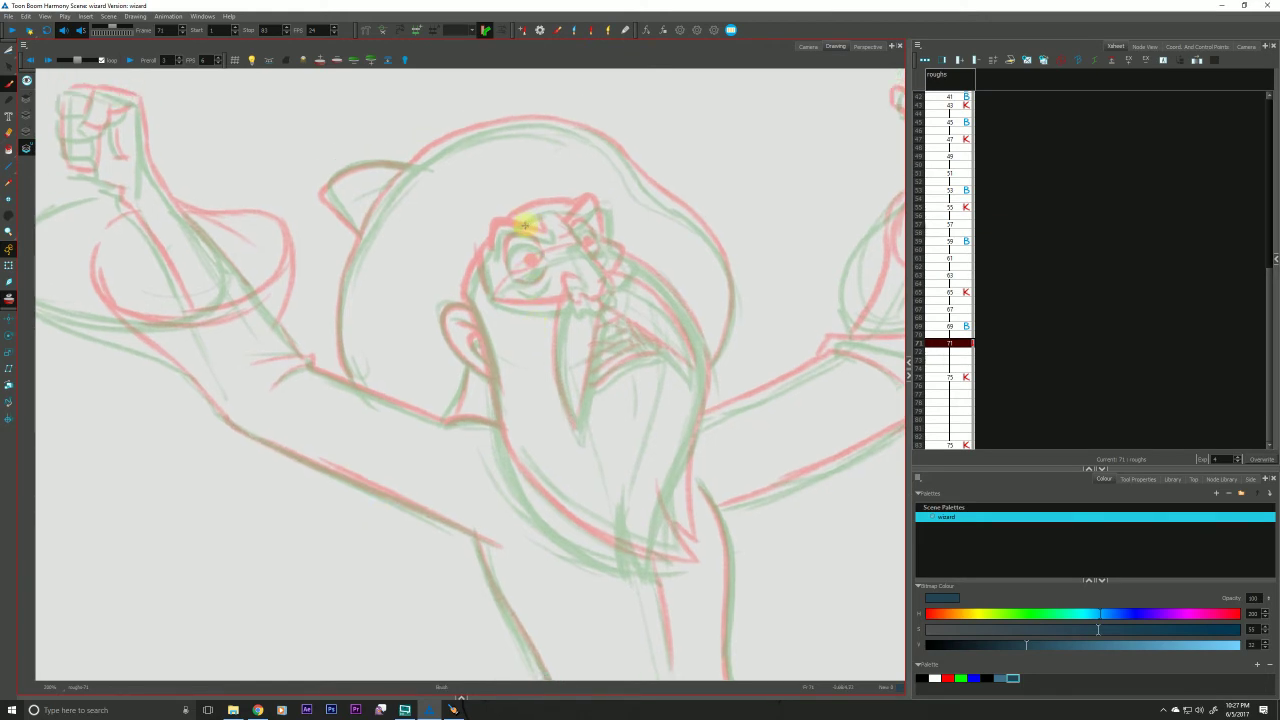
key("g")
key("f")
left_click_drag(562, 216, 570, 243)
key("g")
key("f")
mouse_move(568, 228)
left_mouse_down()
mouse_move(608, 284)
mouse_move(600, 300)
left_mouse_up()
key("period")
key("comma")
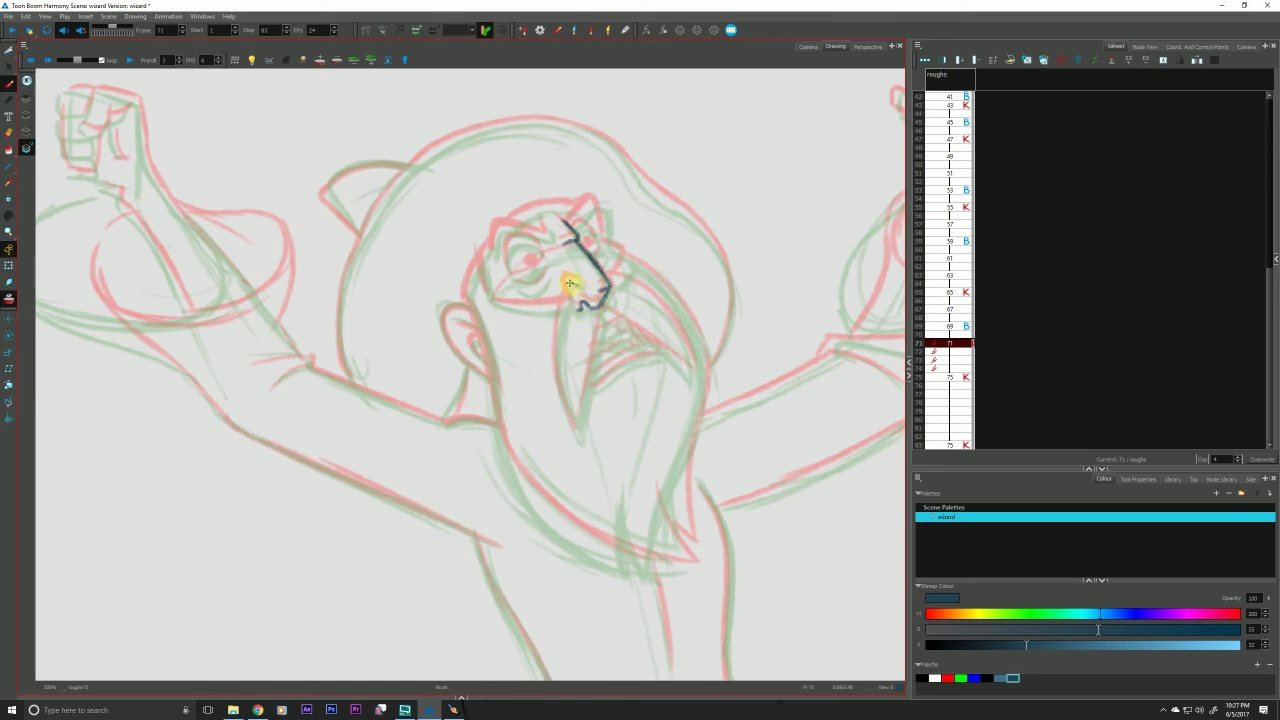
mouse_move(569, 283)
left_mouse_down()
mouse_move(603, 297)
mouse_move(597, 252)
left_mouse_up()
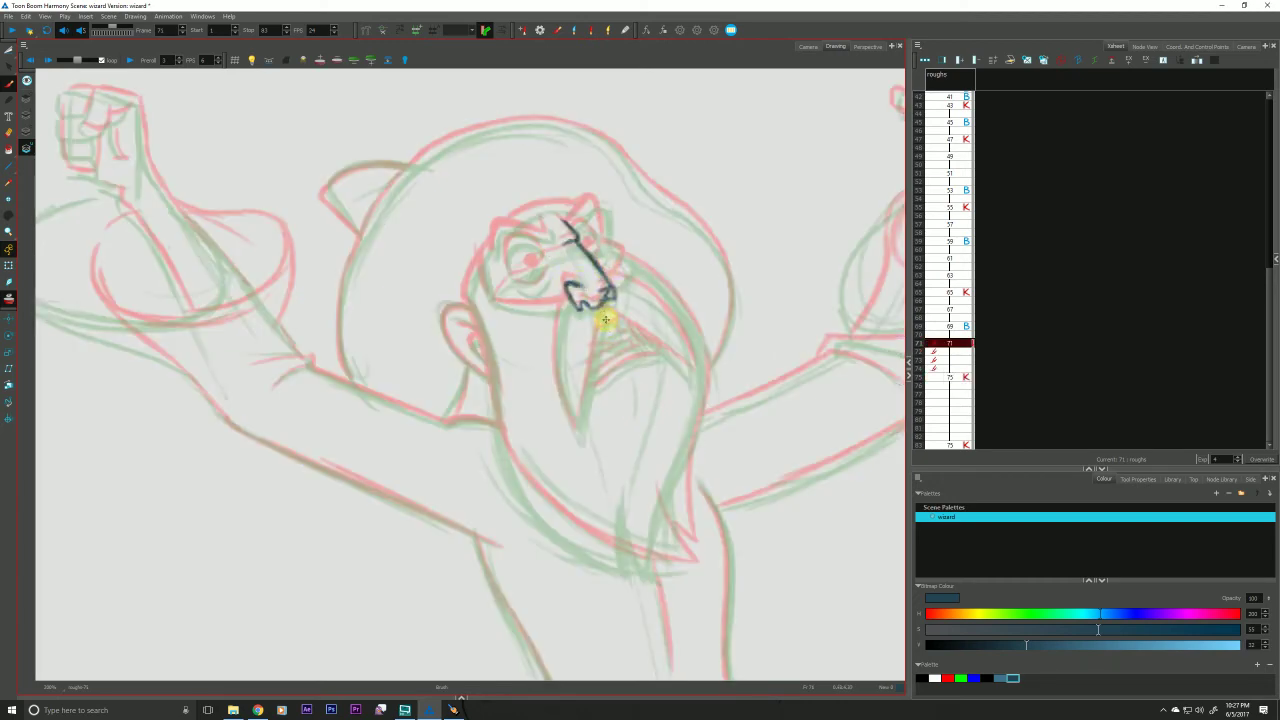
Draw both pointed halves of the moustache below the nose, checking the curve against drawings 69 and 75.
mouse_move(568, 292)
left_mouse_down()
mouse_move(559, 383)
mouse_move(571, 429)
left_mouse_up()
left_click_drag(605, 306, 577, 436)
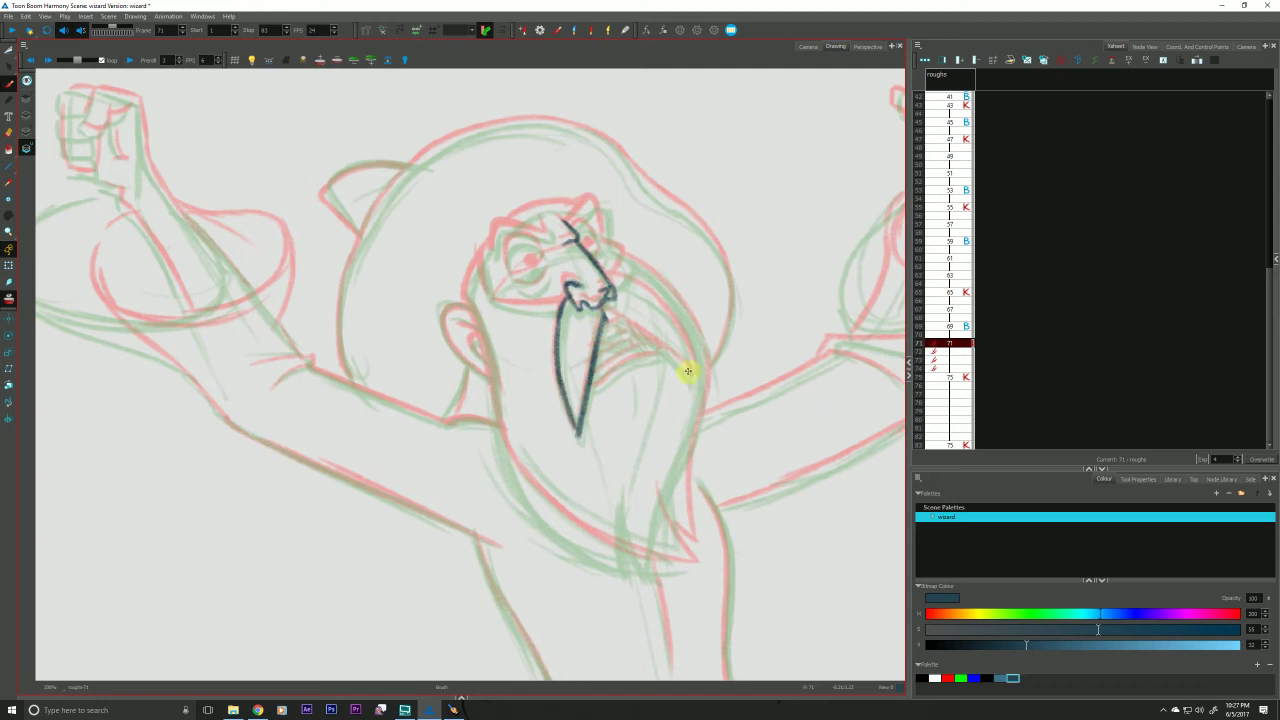
mouse_move(688, 371)
left_mouse_down()
mouse_move(606, 305)
mouse_move(640, 286)
mouse_move(677, 329)
mouse_move(691, 374)
left_mouse_up()
key("f")
key("g")
key("g")
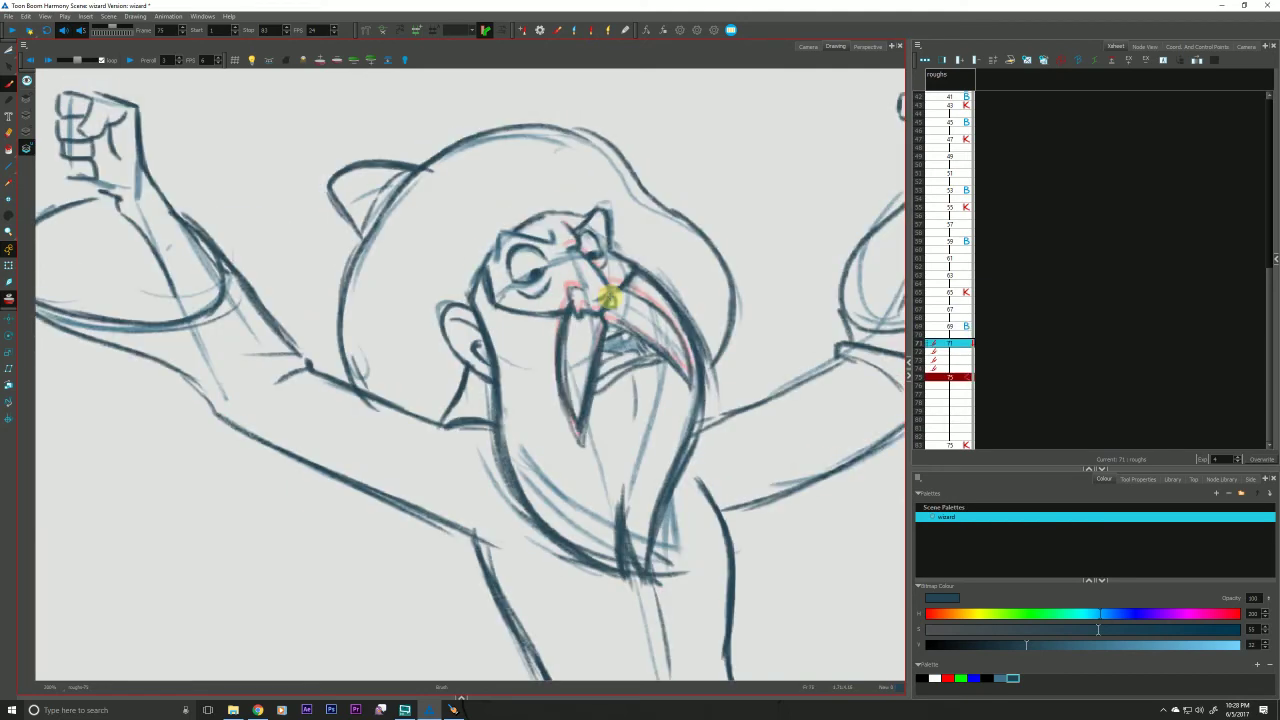
key("f")
left_click_drag(610, 290, 605, 305)
left_click_drag(320, 478, 309, 575)
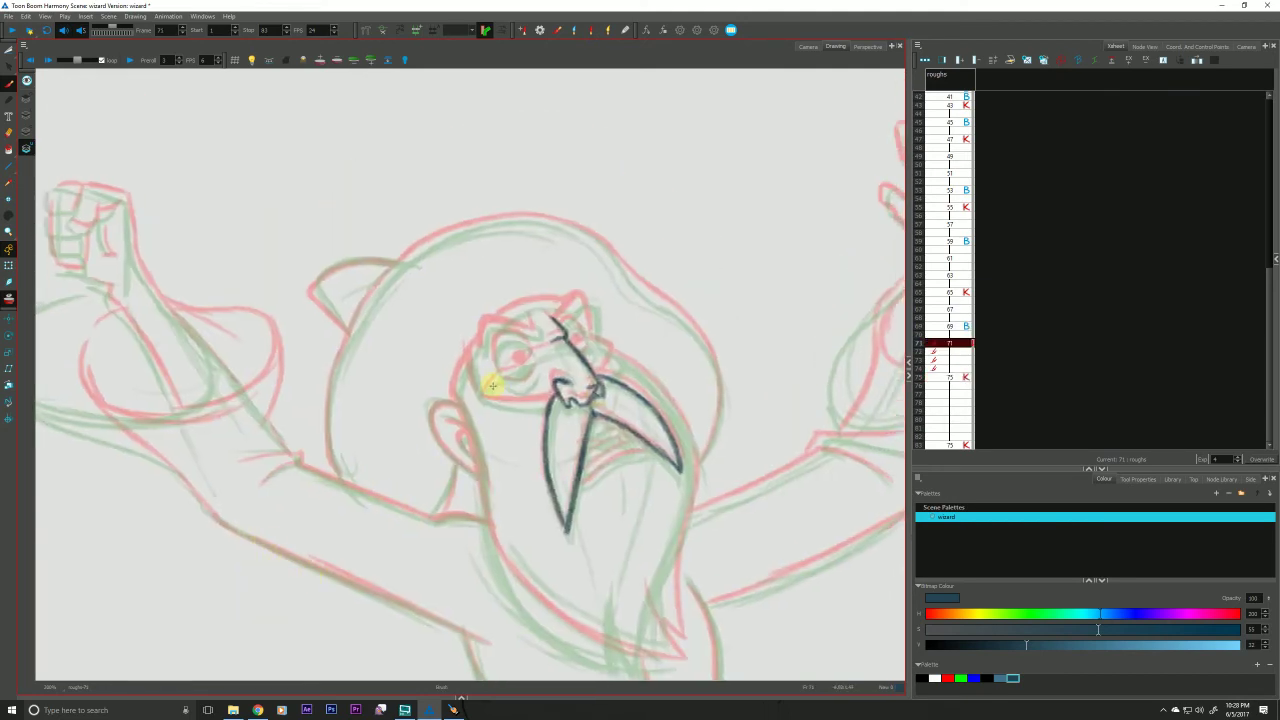
Sketch a curved eye guideline across the face and draw both eyebrows and the far cheek on frame 71, checking against drawing 75.
mouse_move(471, 409)
left_mouse_down()
mouse_move(576, 344)
mouse_move(621, 354)
mouse_move(608, 348)
mouse_move(619, 354)
mouse_move(607, 378)
mouse_move(619, 355)
mouse_move(585, 340)
mouse_move(593, 305)
mouse_move(595, 340)
mouse_move(567, 319)
mouse_move(581, 299)
mouse_move(557, 325)
mouse_move(582, 299)
mouse_move(597, 338)
left_mouse_up()
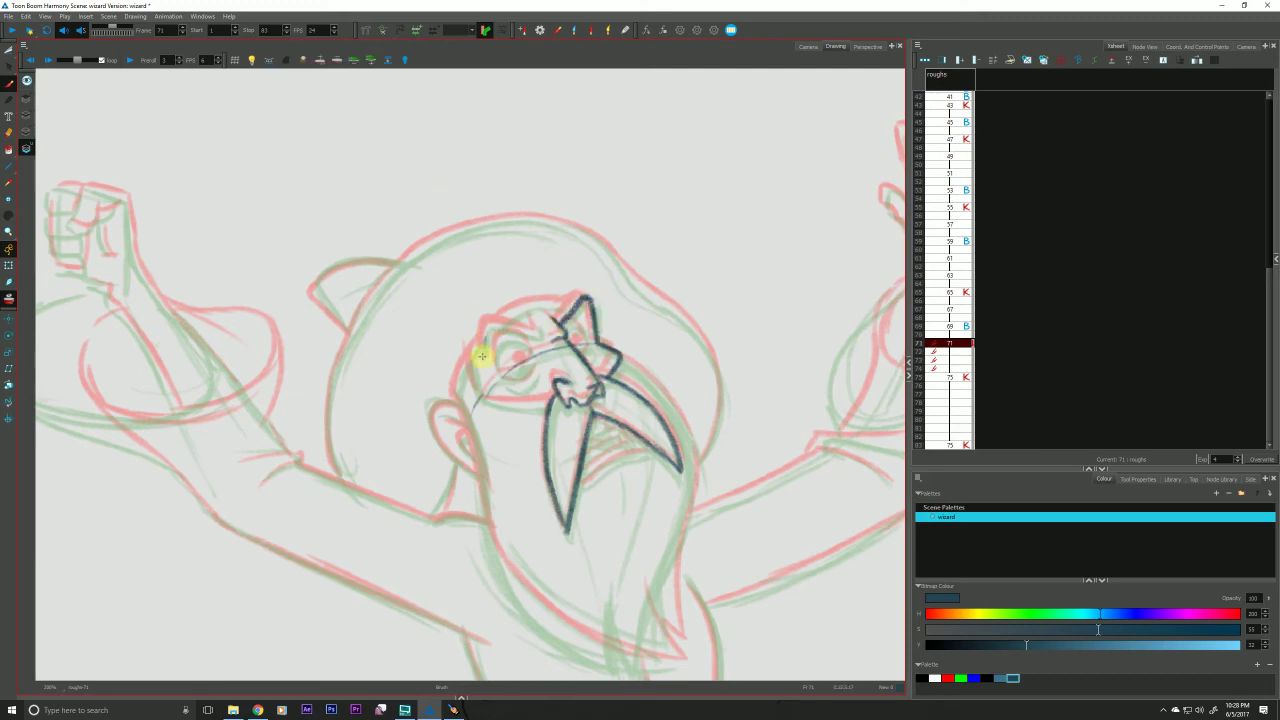
key("f")
key("g")
key("g")
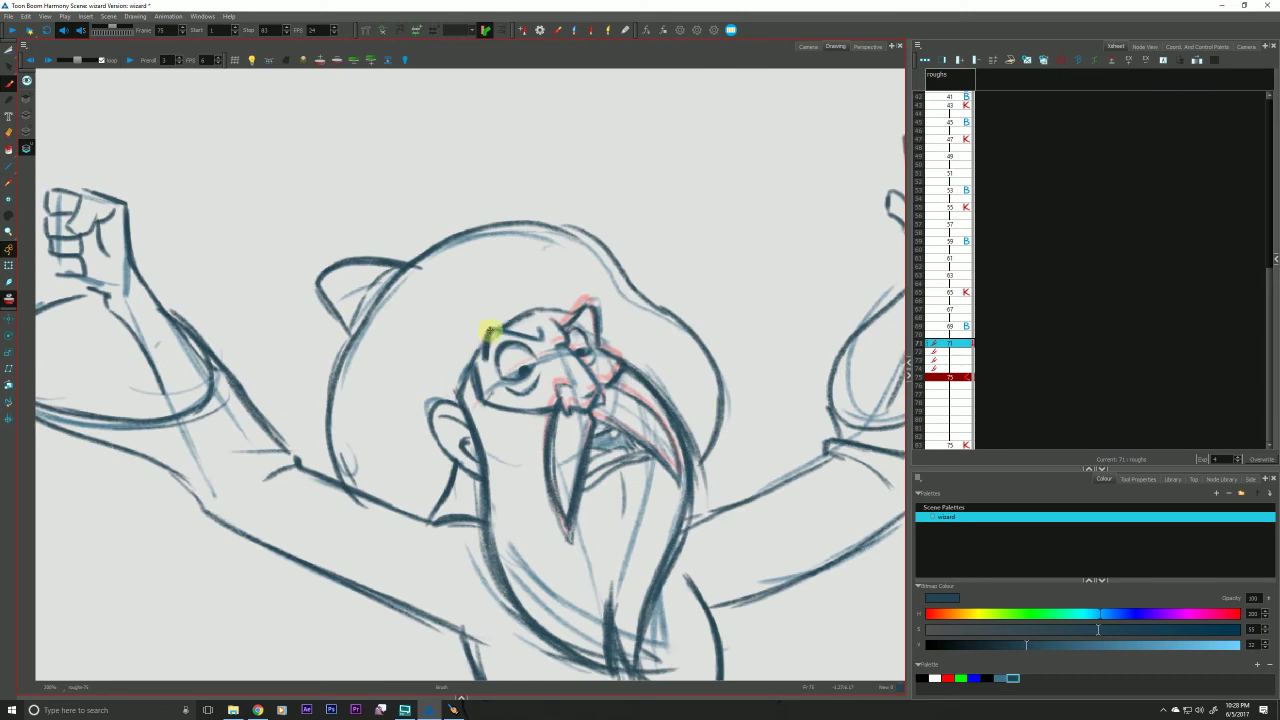
mouse_move(490, 331)
left_mouse_down()
mouse_move(540, 338)
mouse_move(491, 329)
mouse_move(487, 356)
mouse_move(486, 329)
mouse_move(541, 334)
left_mouse_up()
key("f")
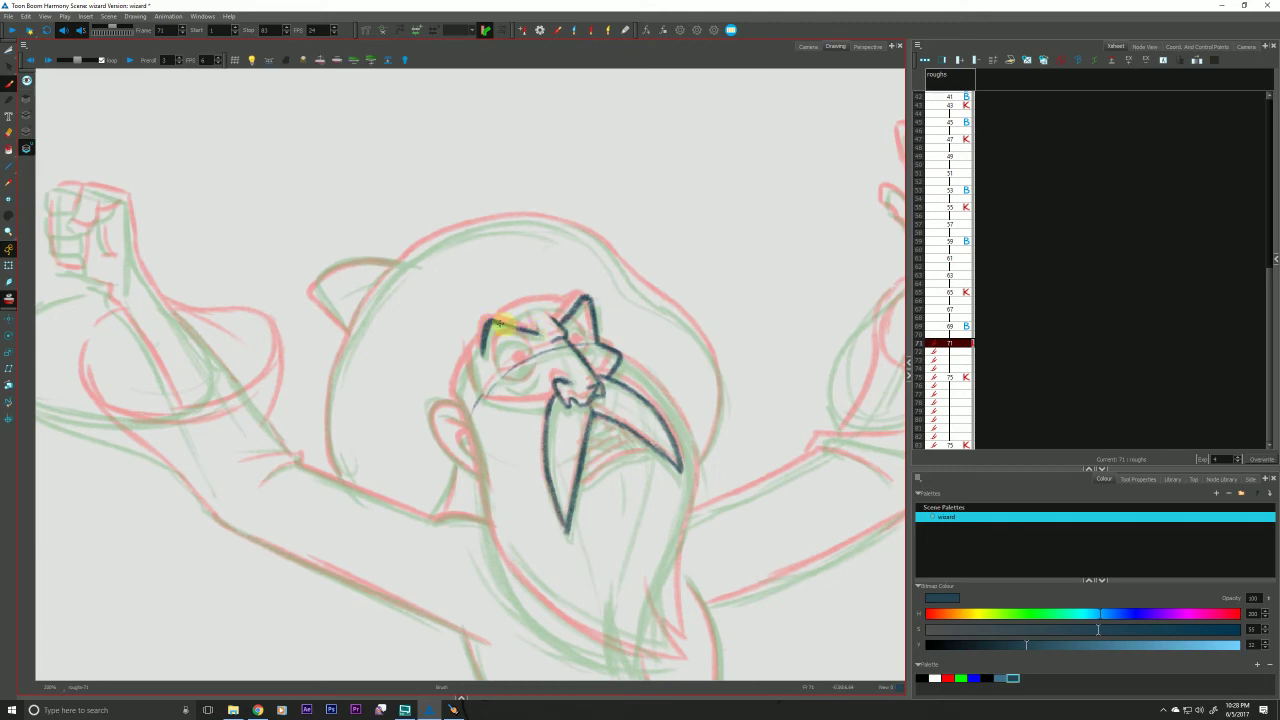
Draw the near eye's round outline below its eyebrow on frame 71, flipping against drawing 75 to check its placement.
key("g")
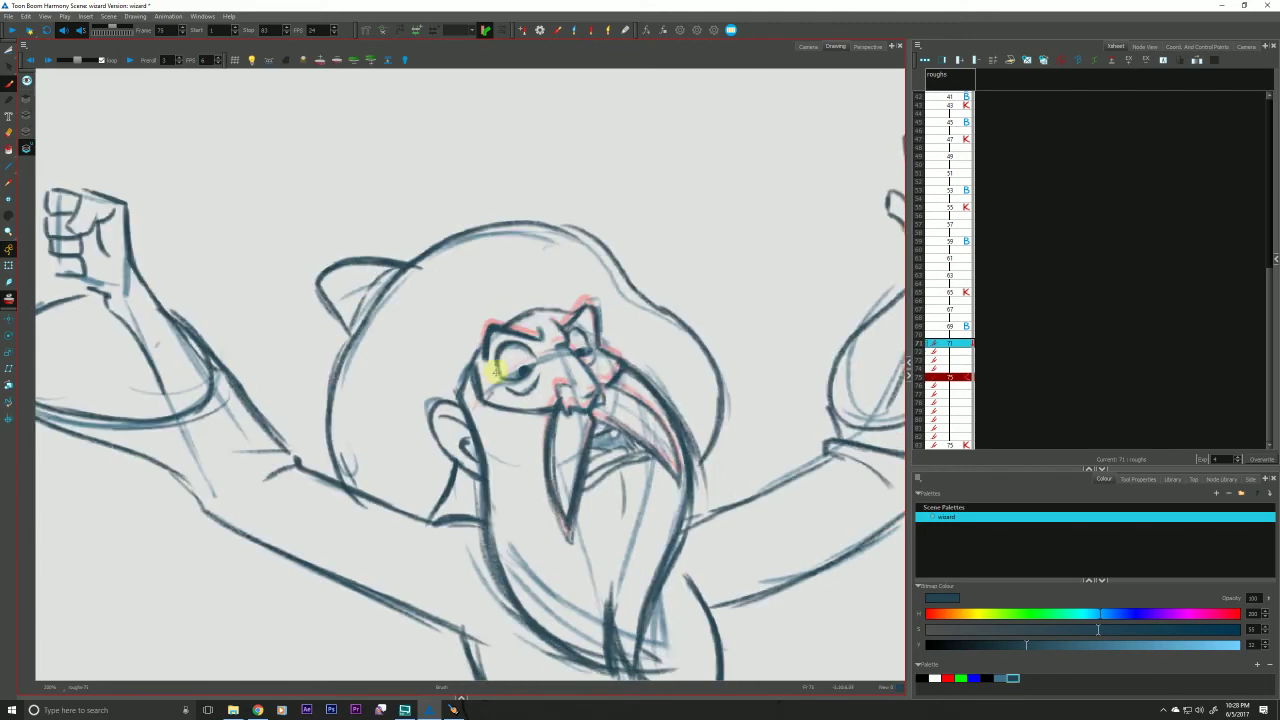
key("f")
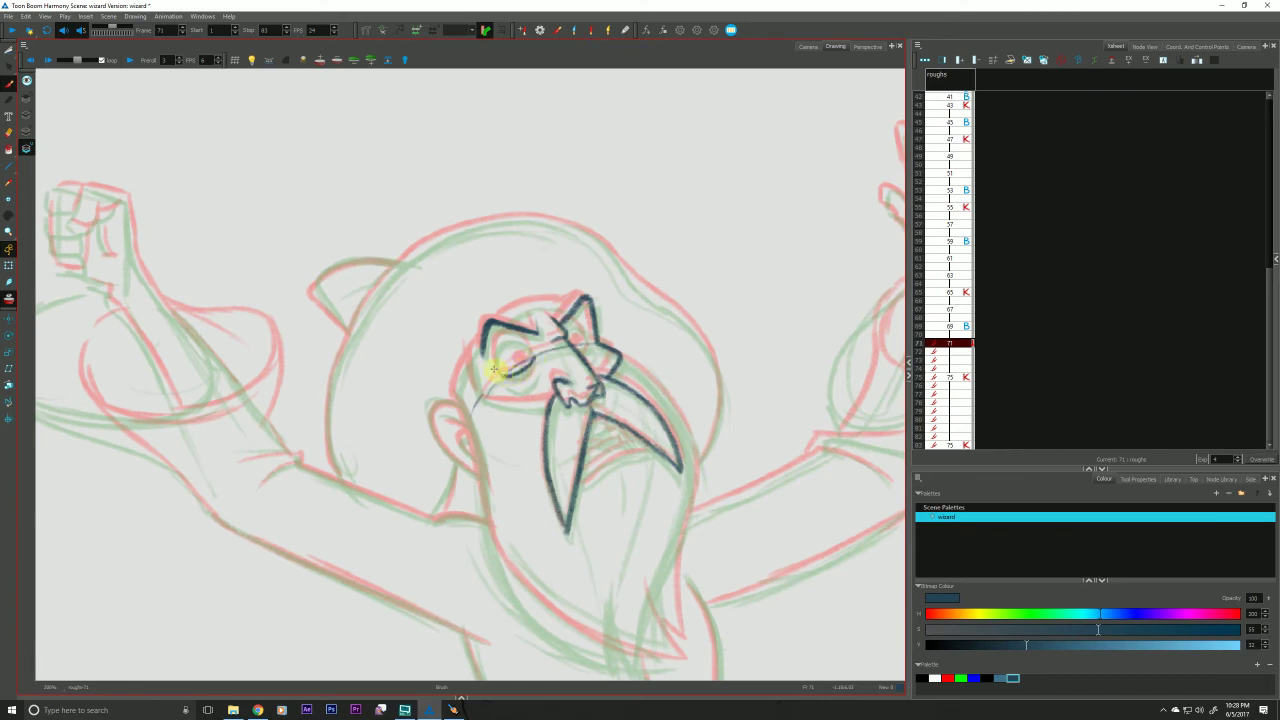
key("g")
key("f")
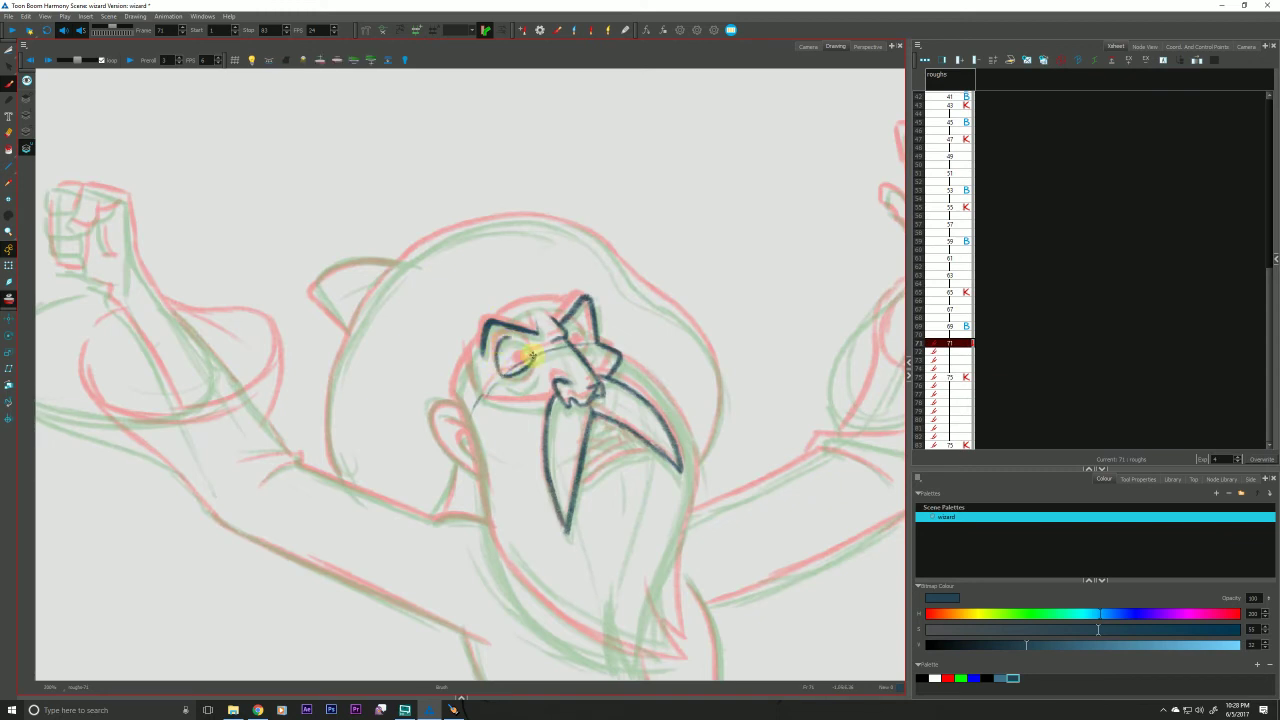
left_click_drag(531, 353, 502, 340)
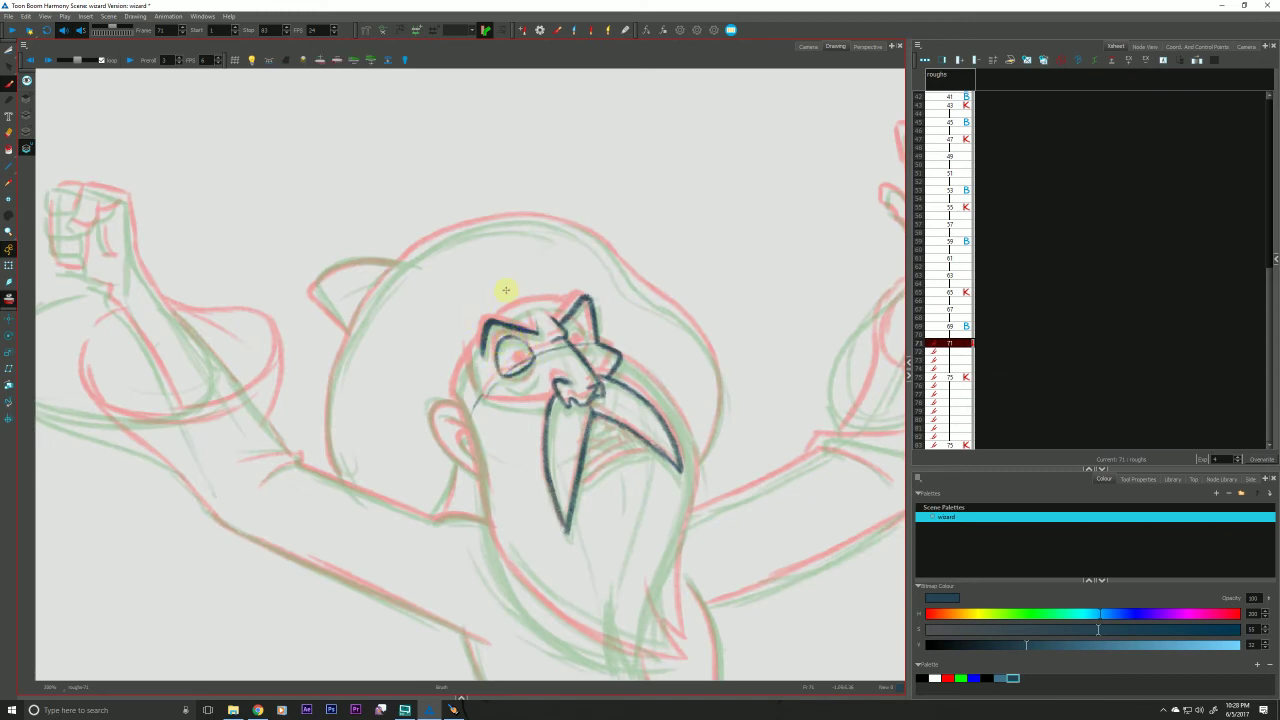
key("g")
key("f")
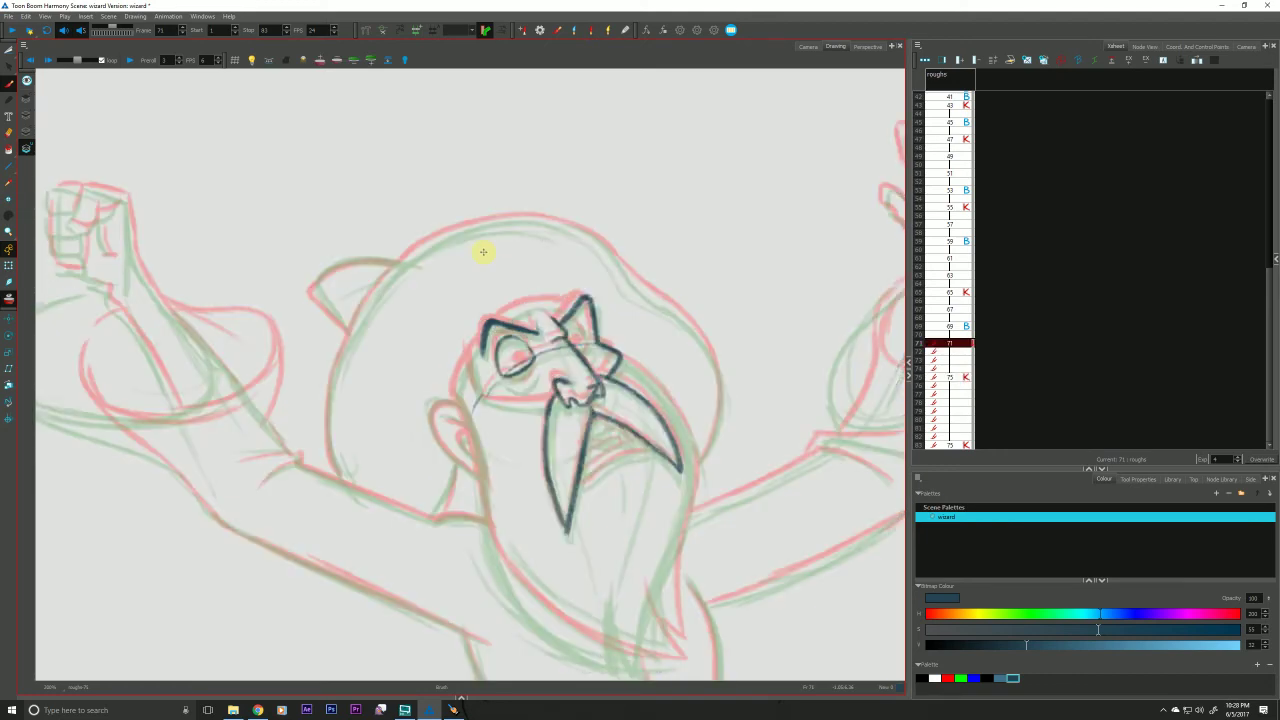
key("g")
key("f")
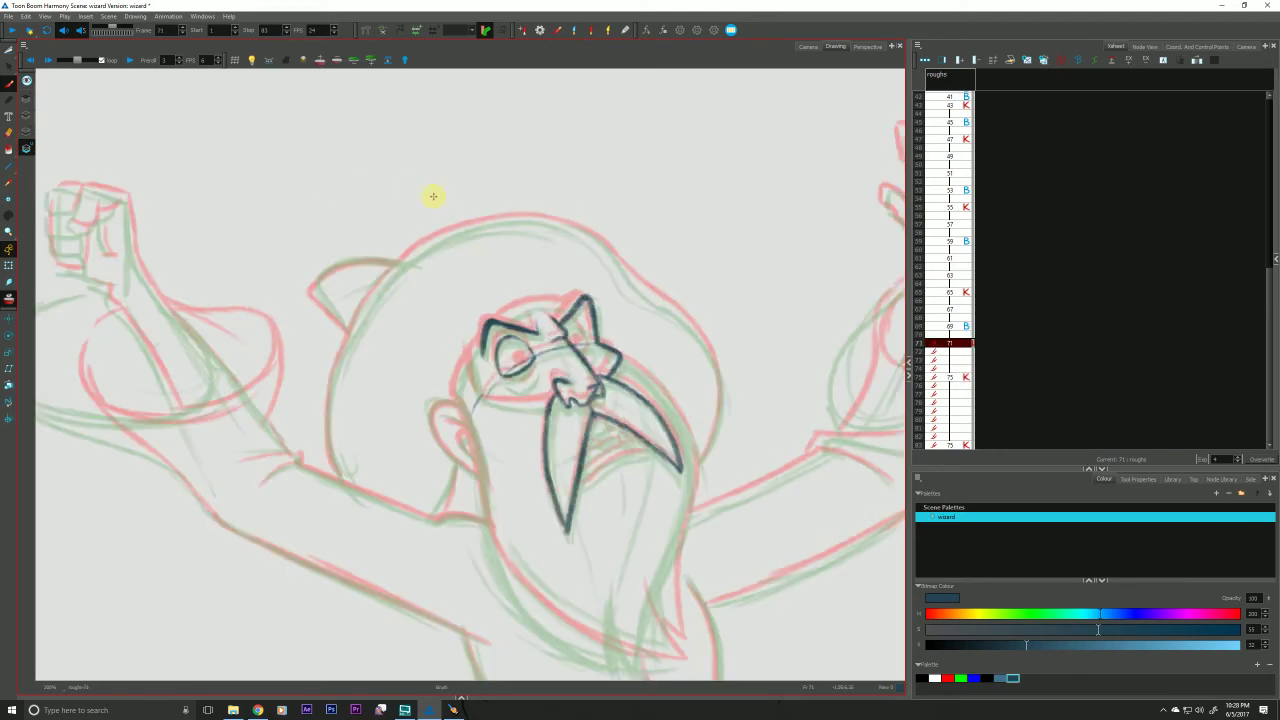
Sketch a separate eyeball with eyelids and an iris above the hat, and remove the sketch.
mouse_move(433, 196)
left_mouse_down()
mouse_move(301, 192)
mouse_move(278, 207)
mouse_move(318, 160)
mouse_move(367, 145)
mouse_move(356, 130)
mouse_move(374, 170)
mouse_move(393, 157)
mouse_move(348, 185)
mouse_move(393, 178)
mouse_move(330, 186)
mouse_move(379, 177)
left_mouse_up()
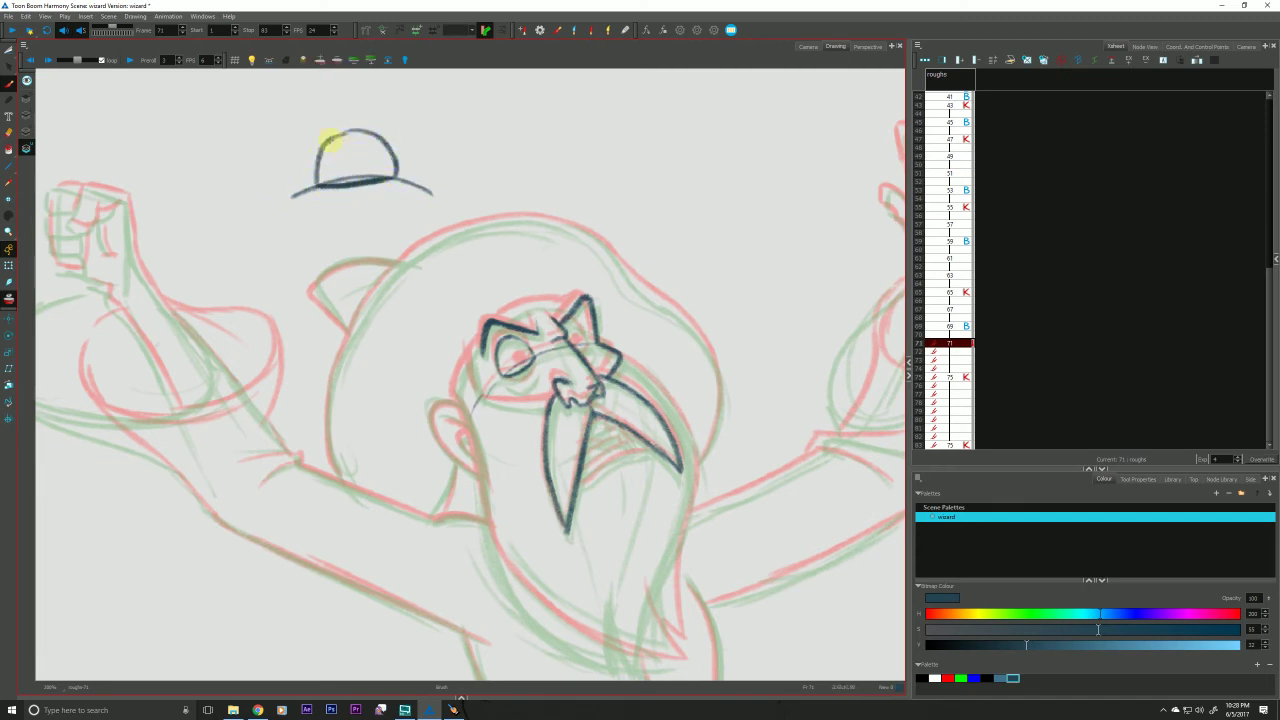
mouse_move(329, 134)
left_mouse_down()
mouse_move(365, 140)
mouse_move(321, 150)
mouse_move(345, 139)
mouse_move(336, 155)
mouse_move(322, 146)
mouse_move(353, 127)
mouse_move(393, 155)
mouse_move(341, 127)
mouse_move(391, 154)
mouse_move(381, 134)
mouse_move(325, 136)
mouse_move(370, 121)
mouse_move(391, 132)
mouse_move(397, 175)
mouse_move(343, 195)
left_mouse_up()
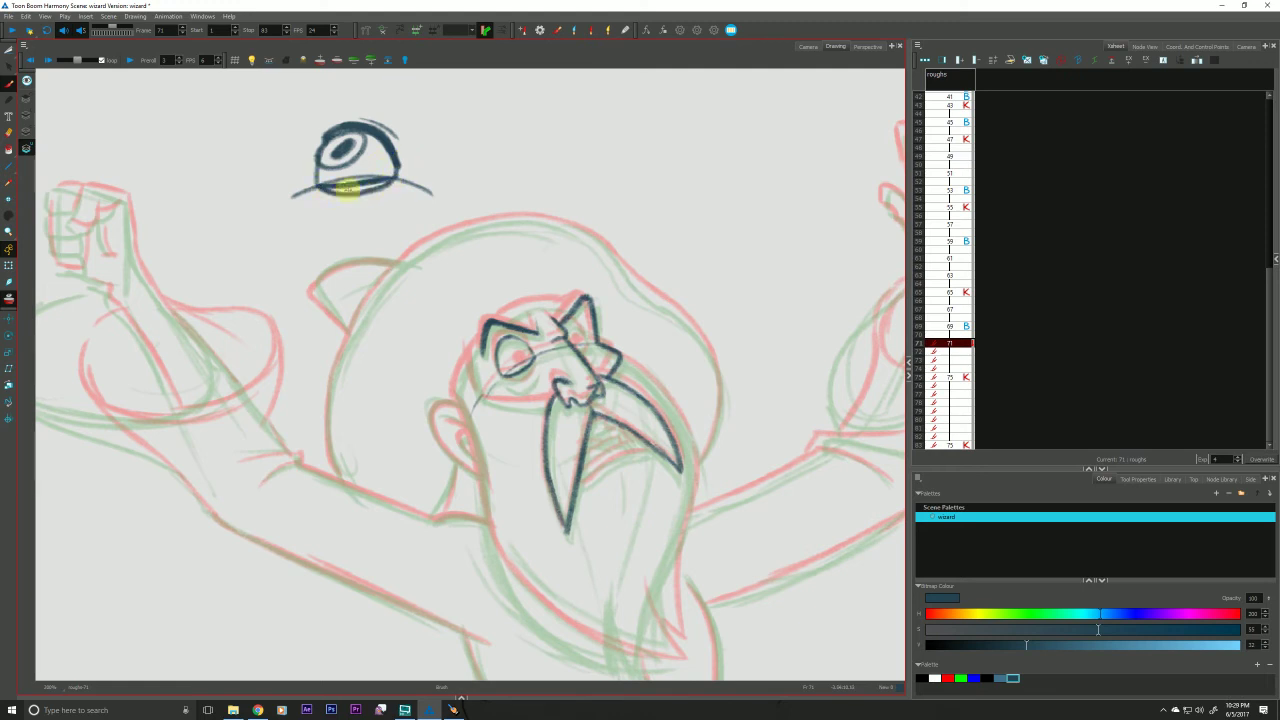
mouse_move(356, 141)
left_mouse_down()
mouse_move(365, 112)
mouse_move(369, 128)
mouse_move(323, 133)
mouse_move(337, 173)
mouse_move(322, 200)
left_mouse_up()
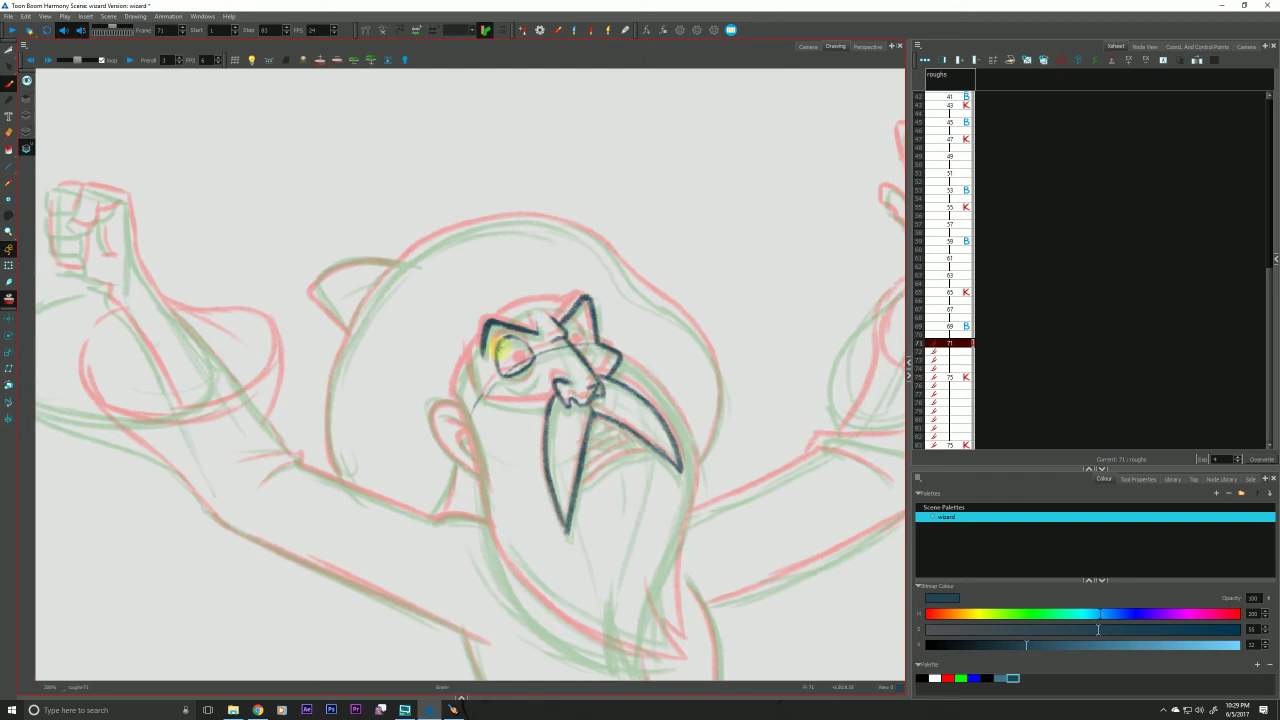
Thicken the near eye's upper lid, draw the far eye, and add both pupils and the under-eye line on frame 71.
key("g")
key("f")
key("g")
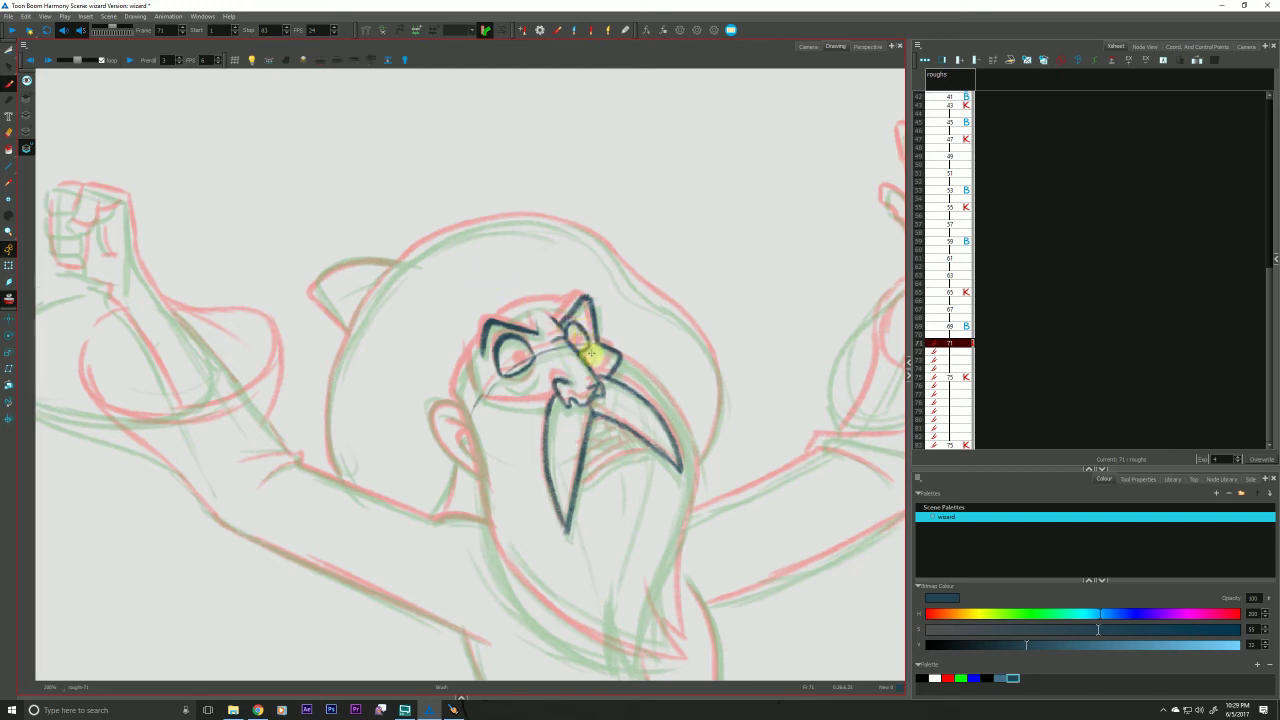
key("g")
key("f")
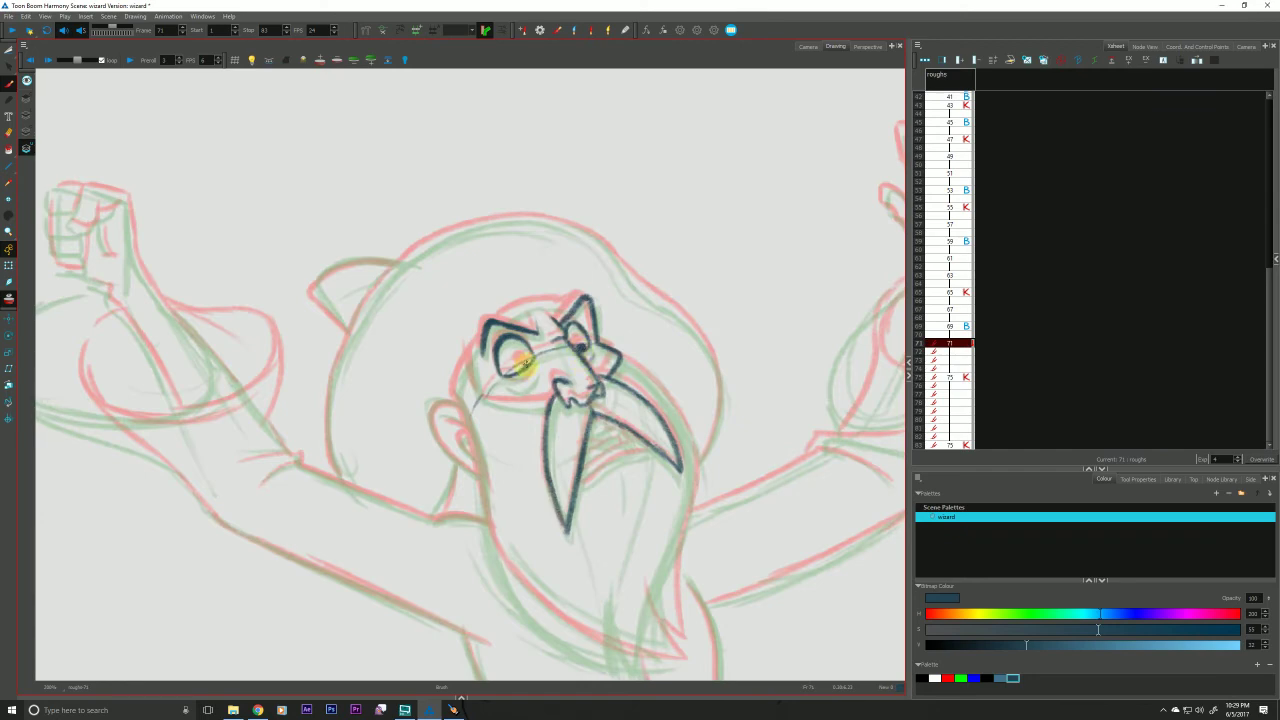
left_click_drag(517, 369, 522, 364)
key("g")
key("f")
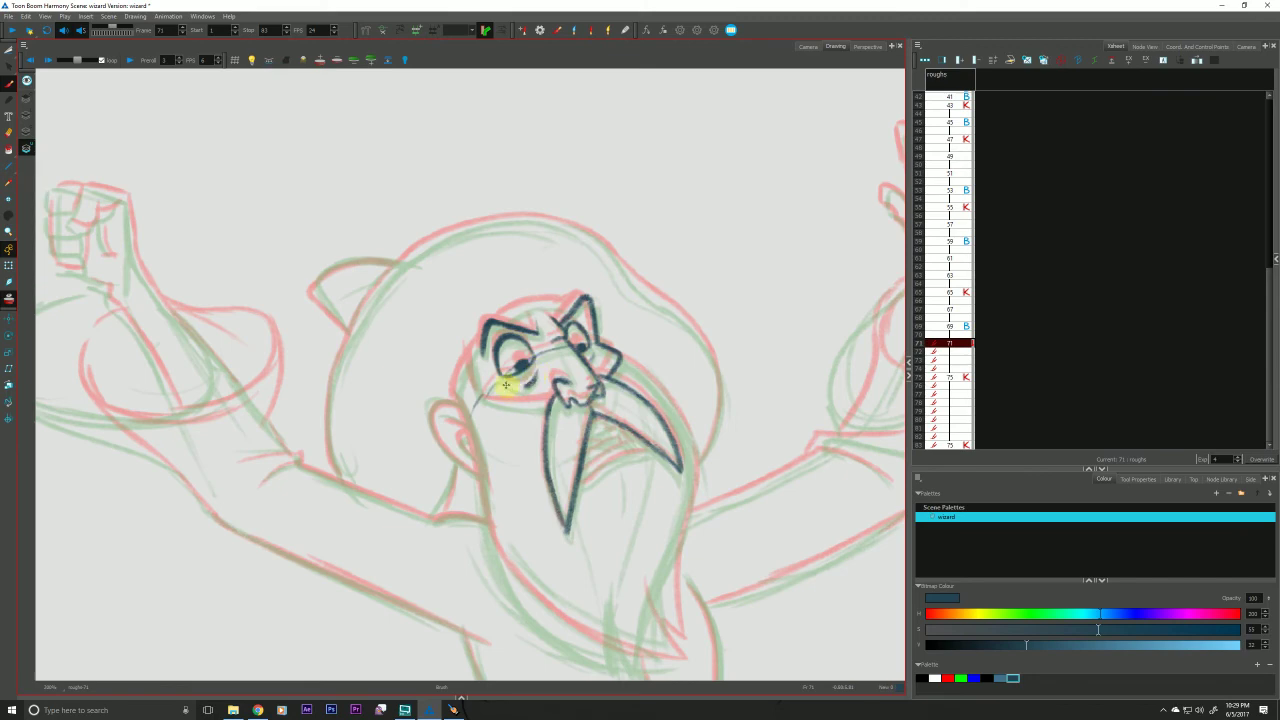
mouse_move(503, 379)
left_mouse_down()
mouse_move(550, 354)
mouse_move(586, 362)
left_mouse_up()
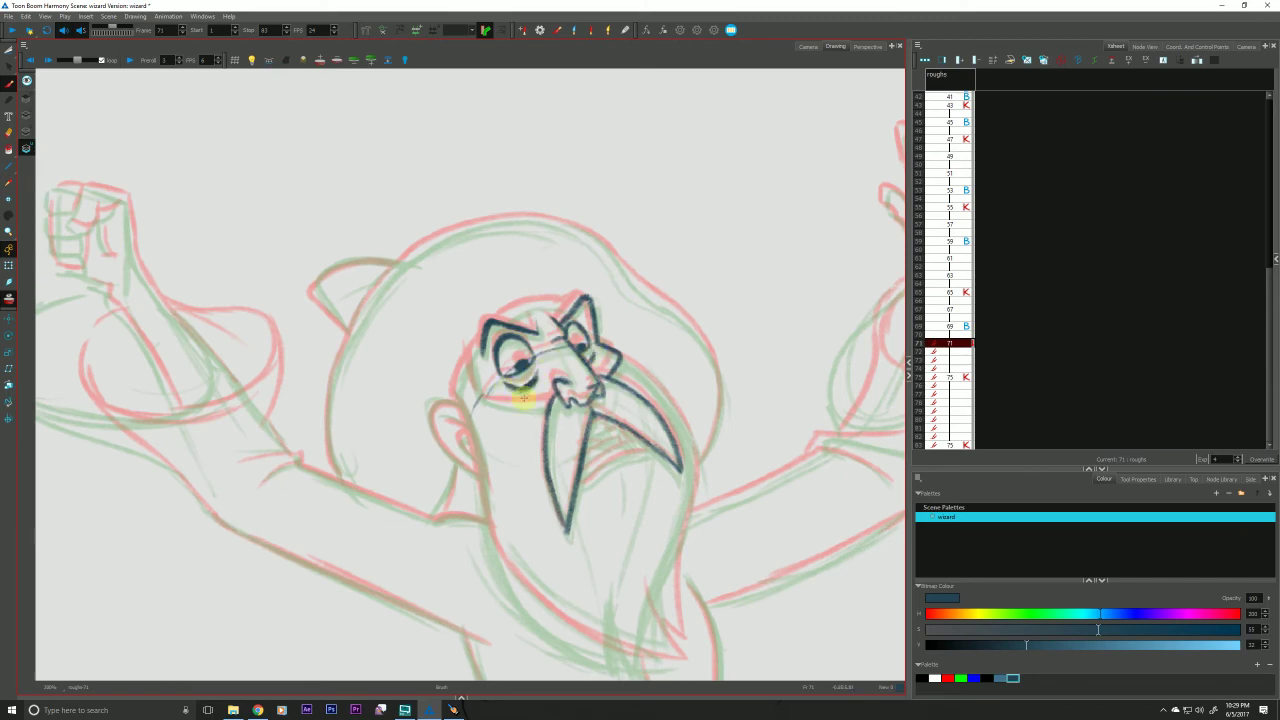
Outline the face around the eyes with the temple, lower cheek edge and forehead lines, flipping against drawing 69.
key("f")
key("g")
key("f")
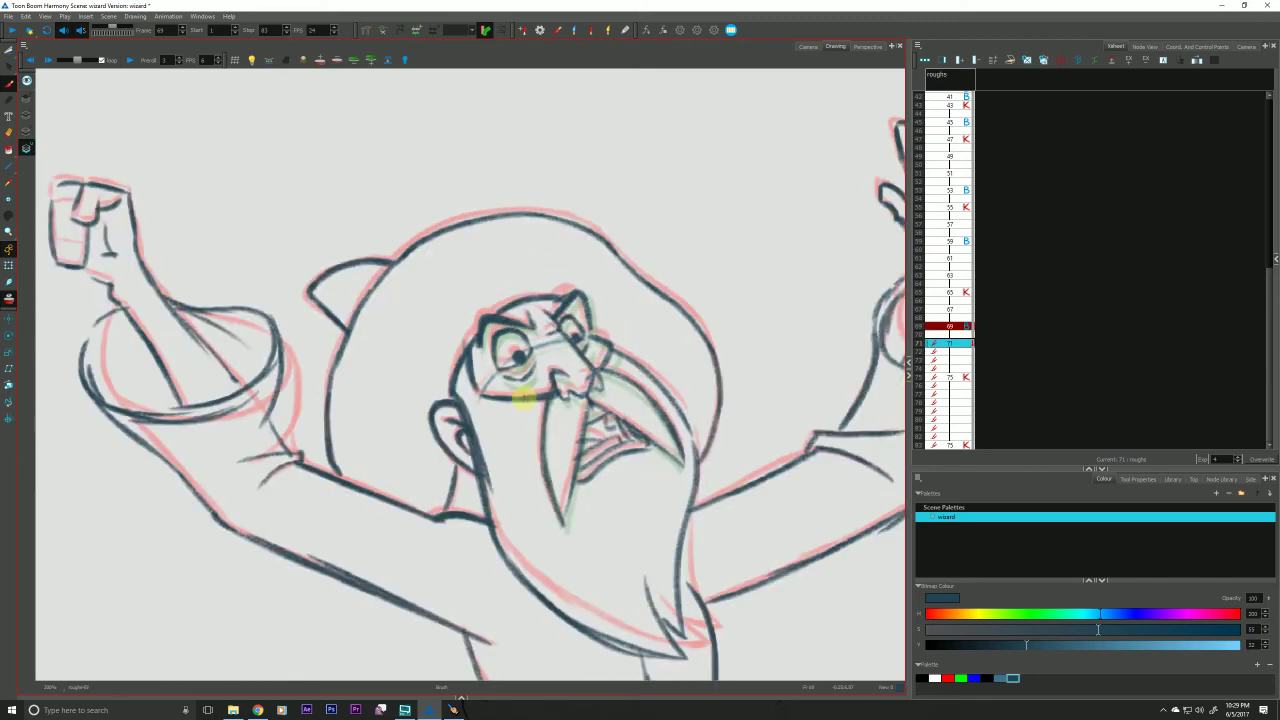
key("g")
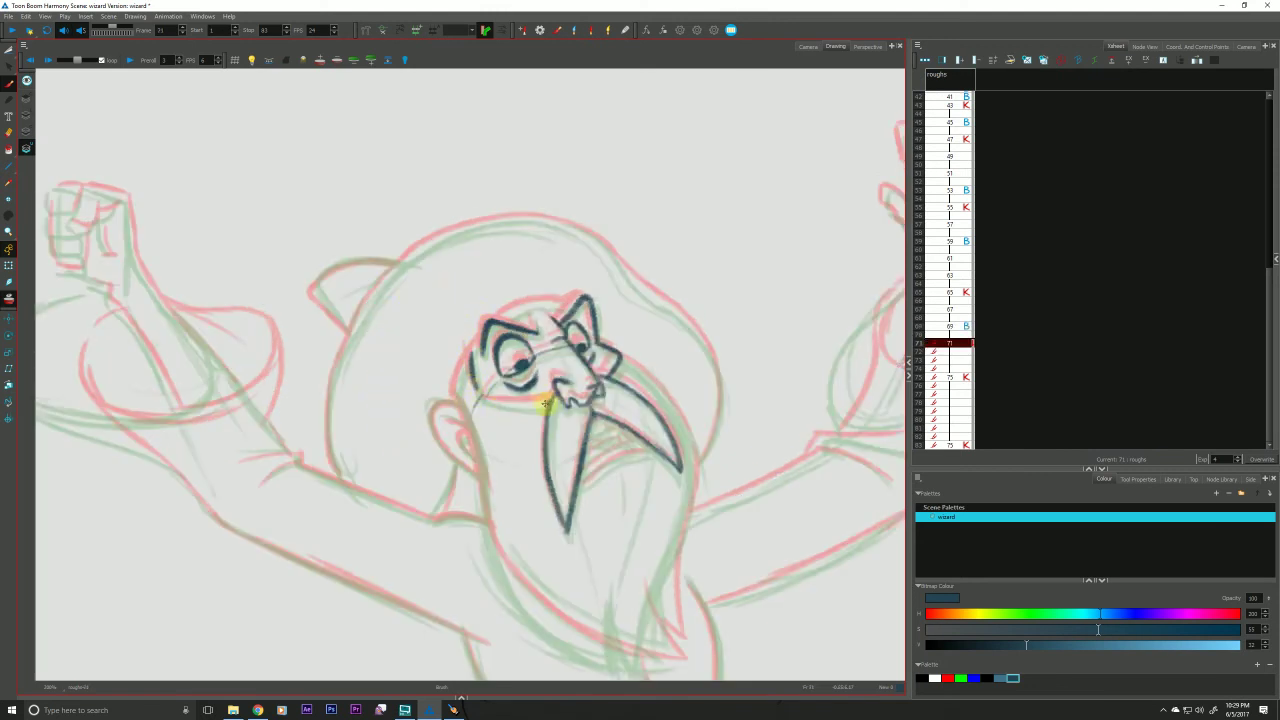
left_click_drag(544, 404, 497, 402)
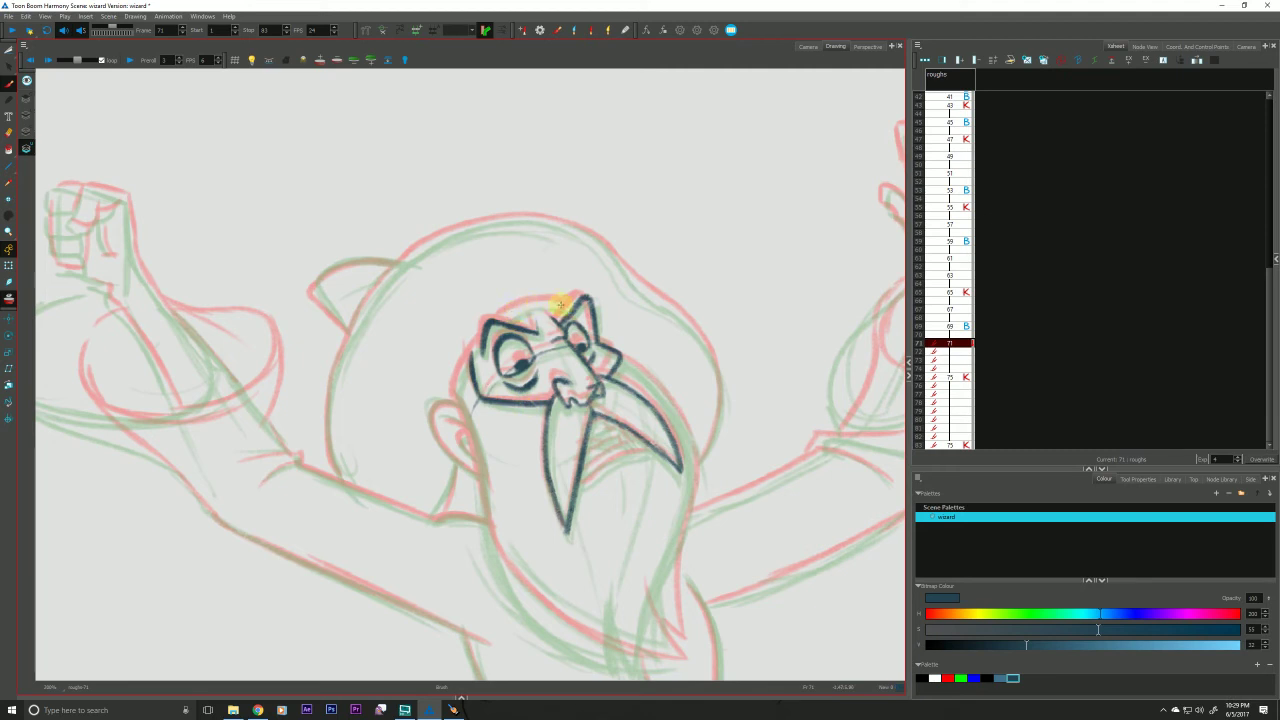
mouse_move(557, 305)
left_mouse_down()
mouse_move(521, 308)
mouse_move(473, 346)
mouse_move(480, 334)
mouse_move(449, 409)
left_mouse_up()
Draw the side of the face and the long curved beard with its pointed tip, checking against drawings 69 and 75.
left_click_drag(328, 546, 329, 449)
key("f")
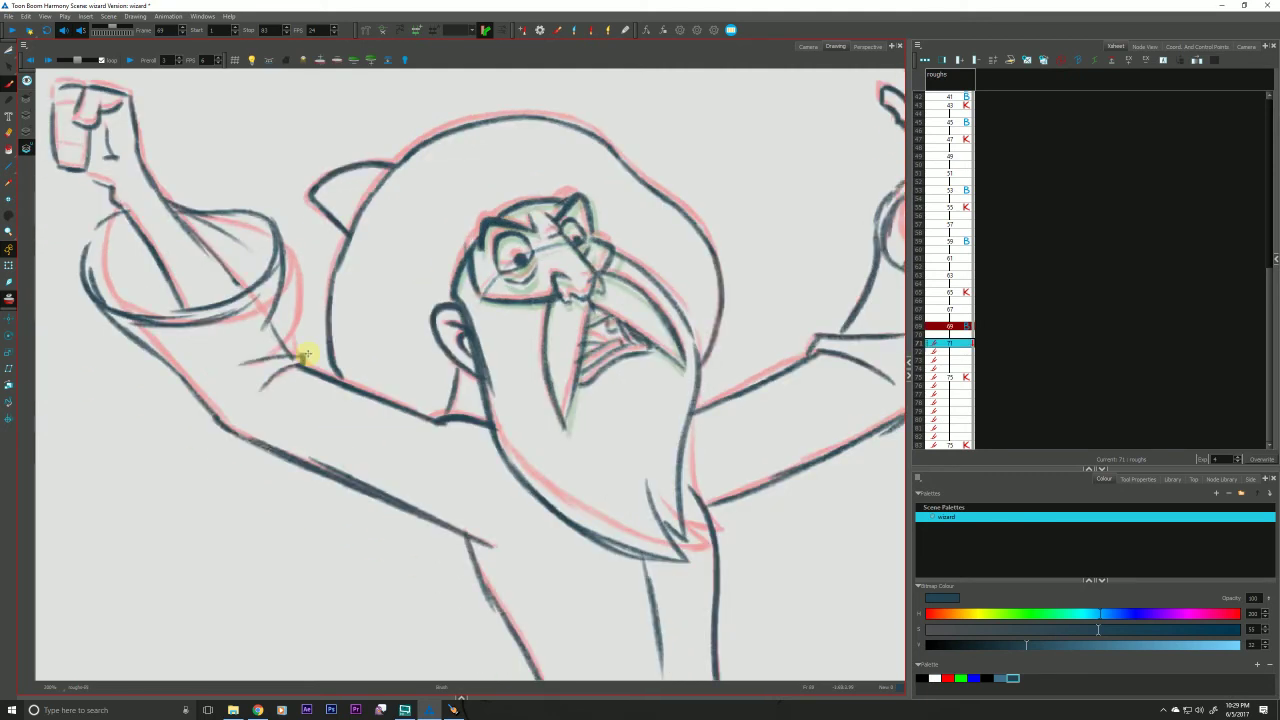
key("g")
left_click_drag(457, 297, 490, 436)
mouse_move(642, 571)
left_mouse_down()
mouse_move(550, 530)
mouse_move(514, 489)
mouse_move(484, 380)
left_mouse_up()
mouse_move(626, 474)
left_mouse_down()
mouse_move(634, 560)
mouse_move(663, 574)
left_mouse_up()
mouse_move(621, 263)
left_mouse_down()
mouse_move(691, 360)
mouse_move(651, 587)
left_mouse_up()
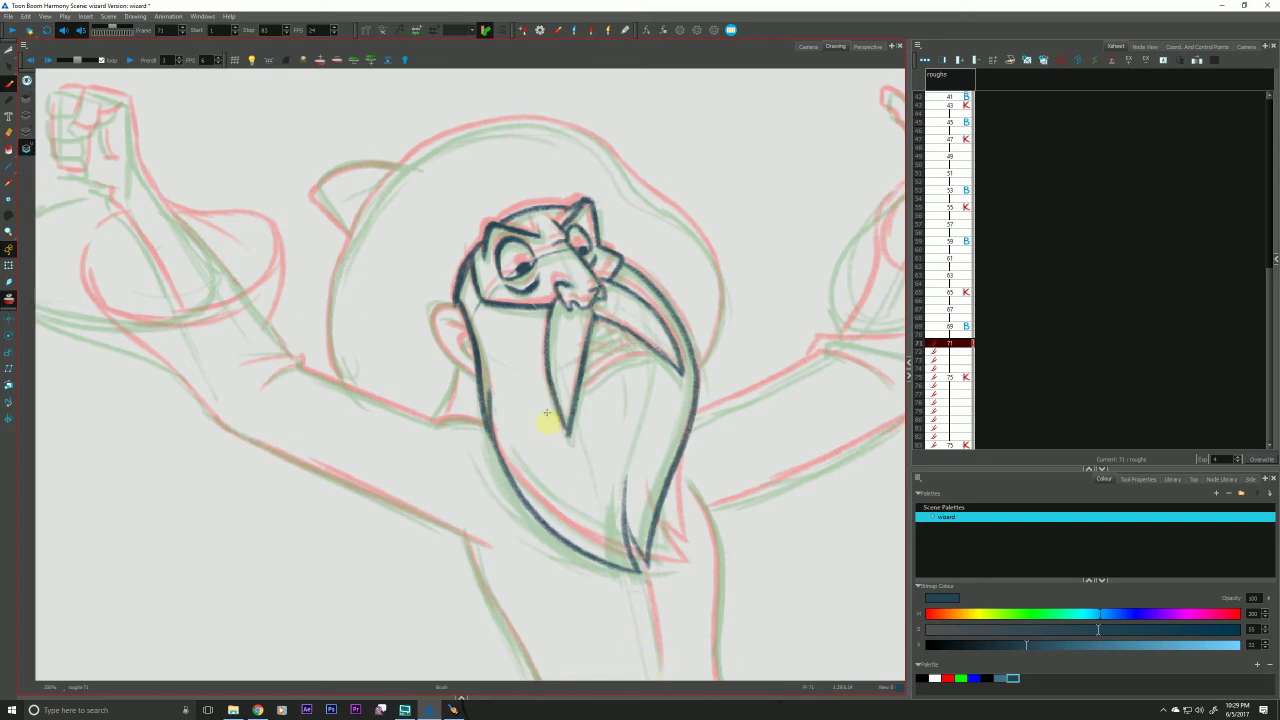
key("g")
key("f")
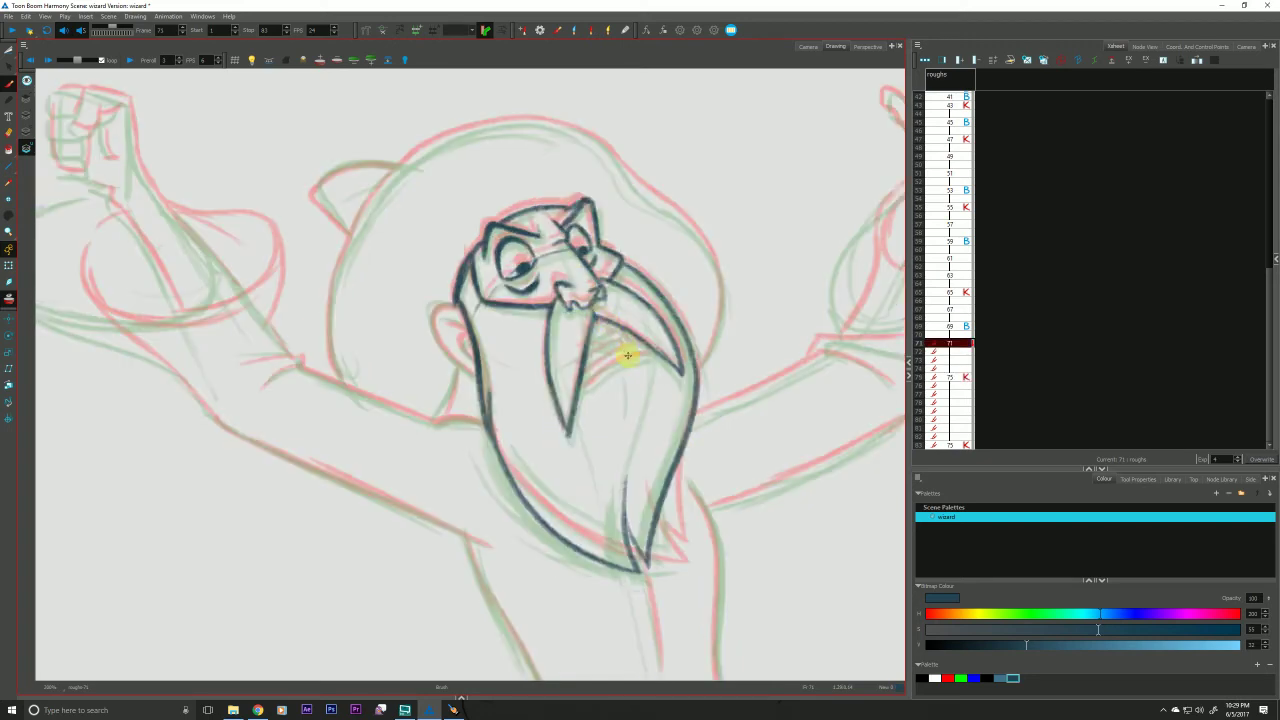
Draw the open mouth under the moustache with its lower lip, teeth and tongue, flipping against the adjacent drawings.
mouse_move(605, 352)
left_mouse_down()
mouse_move(582, 382)
mouse_move(636, 350)
mouse_move(614, 363)
mouse_move(628, 361)
mouse_move(639, 339)
mouse_move(587, 387)
left_mouse_up()
key("g")
key("f")
key(".")
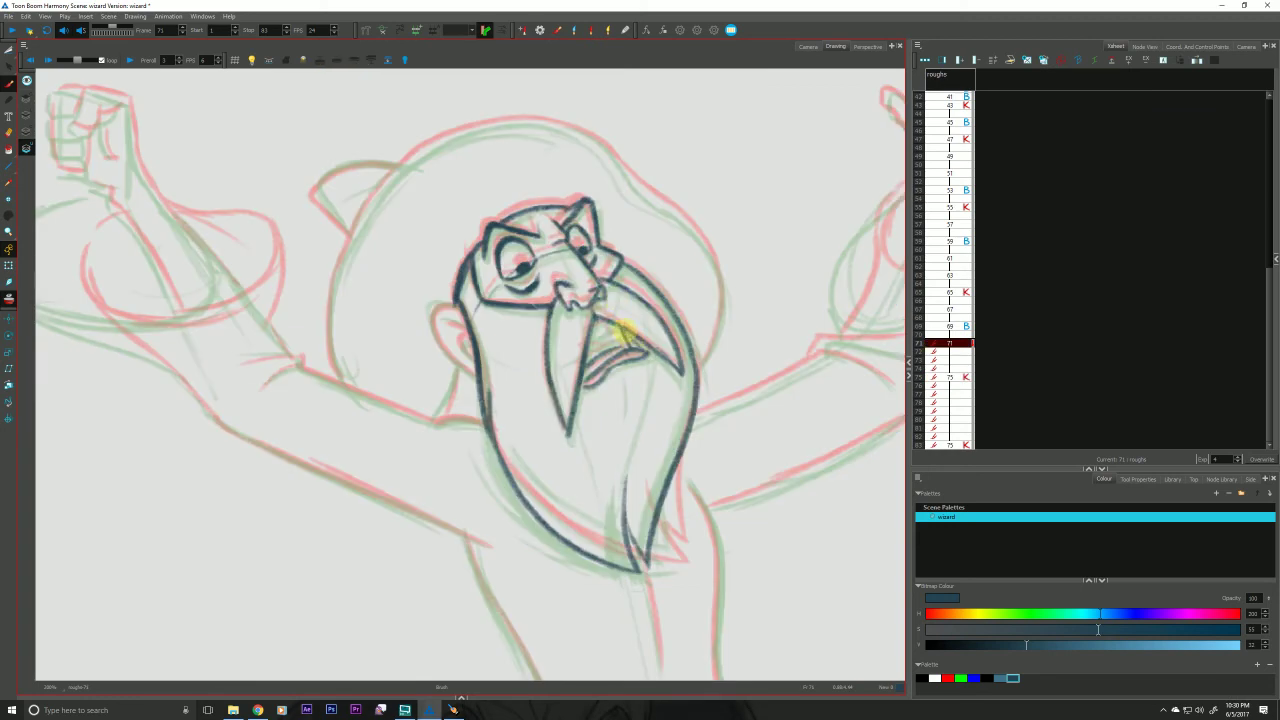
key(".")
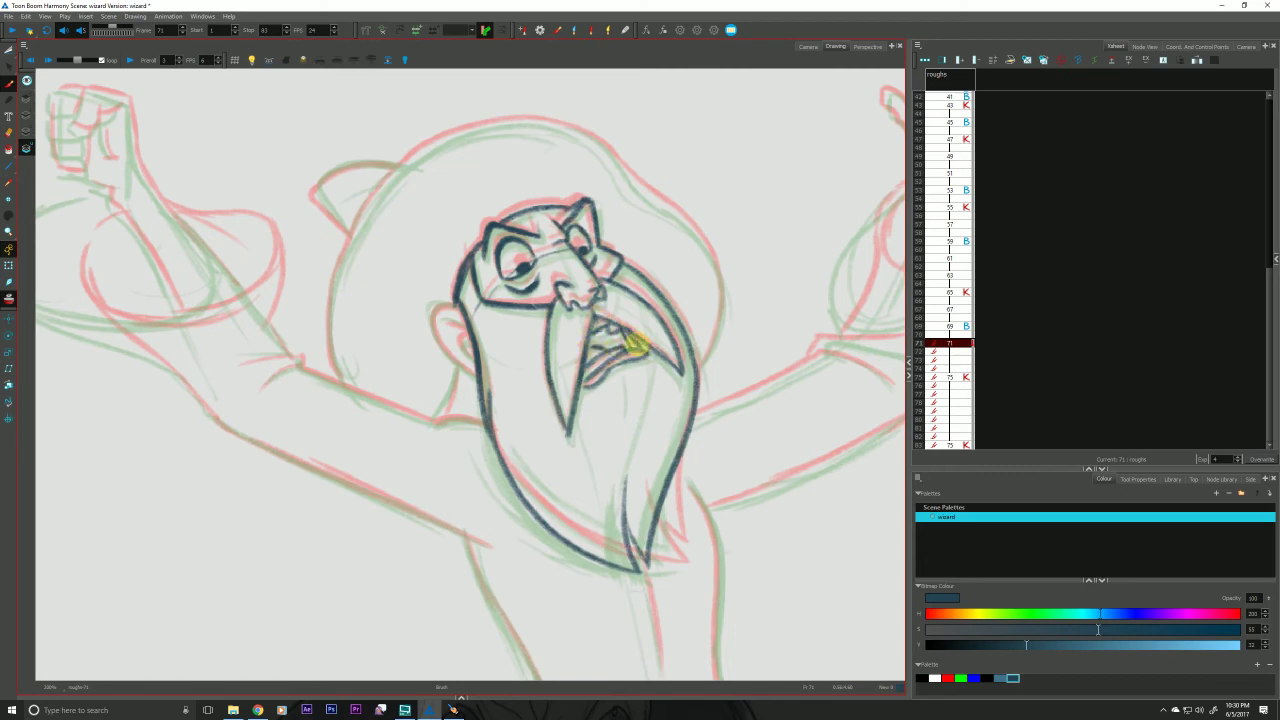
key(".")
key(".")
key(".")
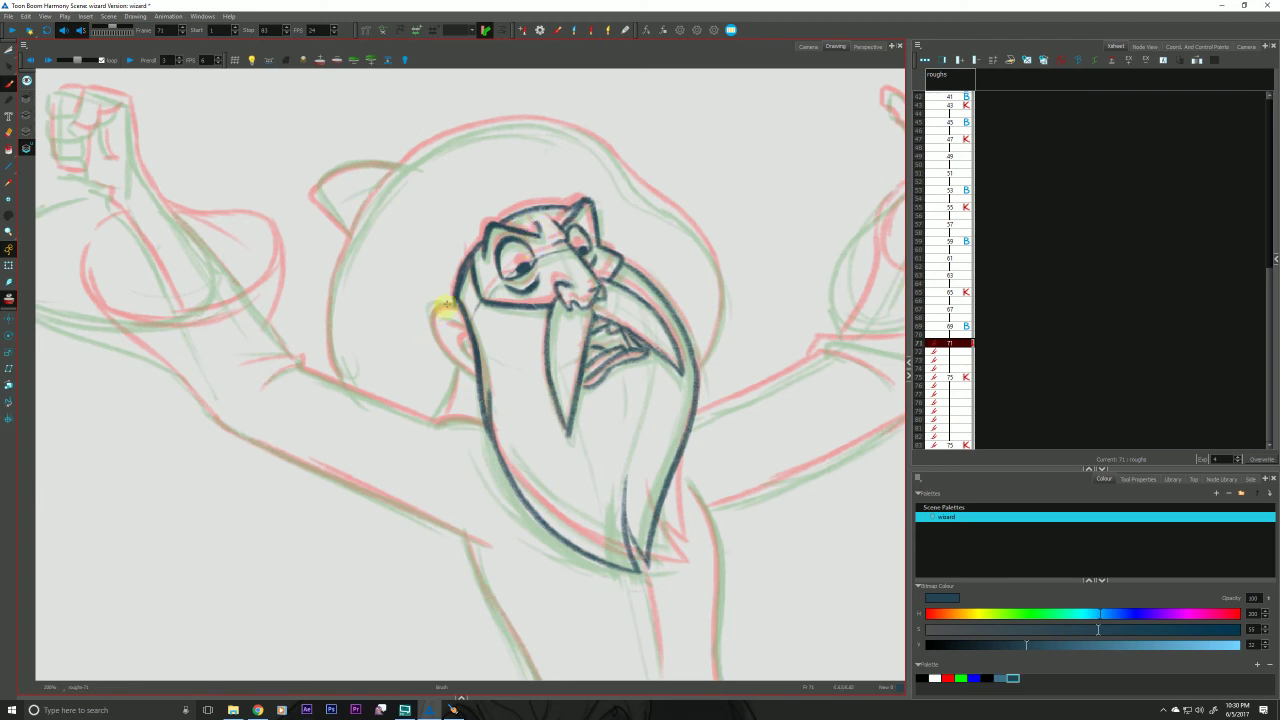
Draw the ear, the large rounded hat brim around the head and the hat's pointed tip behind it on frame 71.
mouse_move(461, 311)
left_mouse_down()
mouse_move(458, 370)
mouse_move(476, 377)
mouse_move(432, 314)
mouse_move(477, 380)
mouse_move(440, 343)
mouse_move(446, 322)
mouse_move(471, 348)
left_mouse_up()
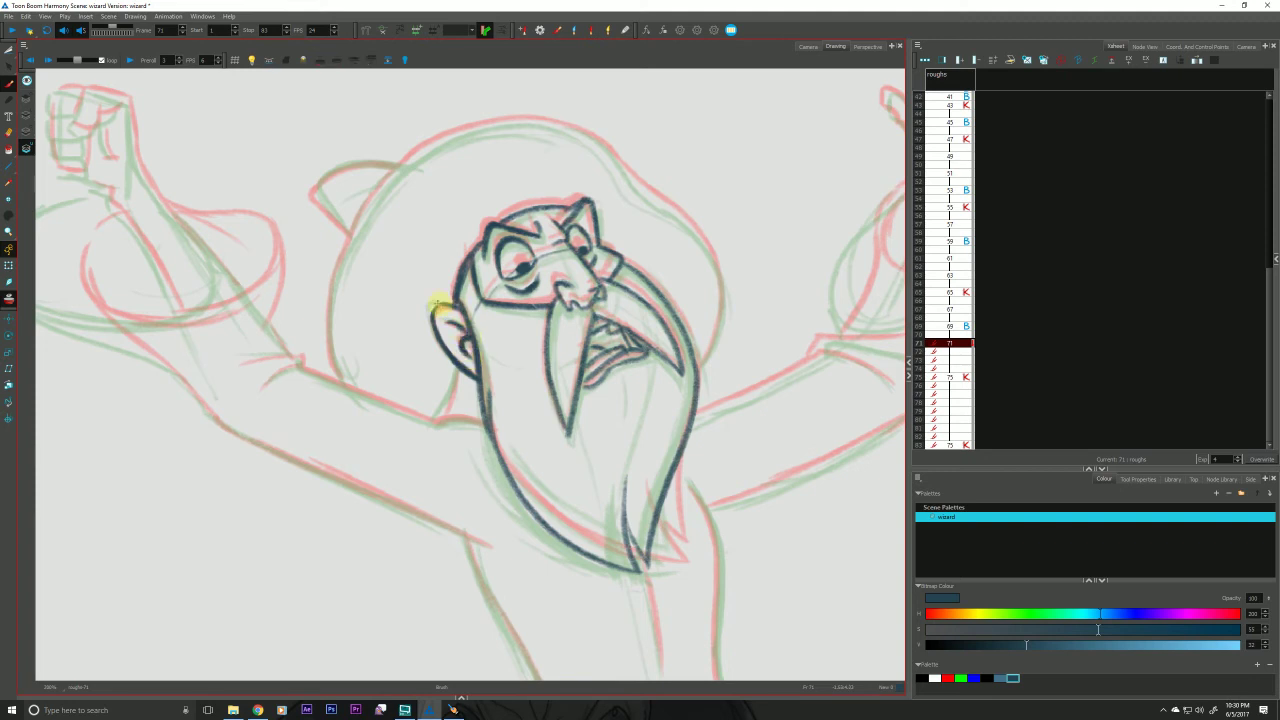
mouse_move(364, 217)
left_mouse_down()
mouse_move(343, 243)
mouse_move(340, 386)
left_mouse_up()
mouse_move(358, 230)
left_mouse_down()
mouse_move(454, 135)
mouse_move(424, 154)
mouse_move(480, 126)
mouse_move(584, 132)
mouse_move(695, 233)
mouse_move(719, 278)
mouse_move(700, 372)
left_mouse_up()
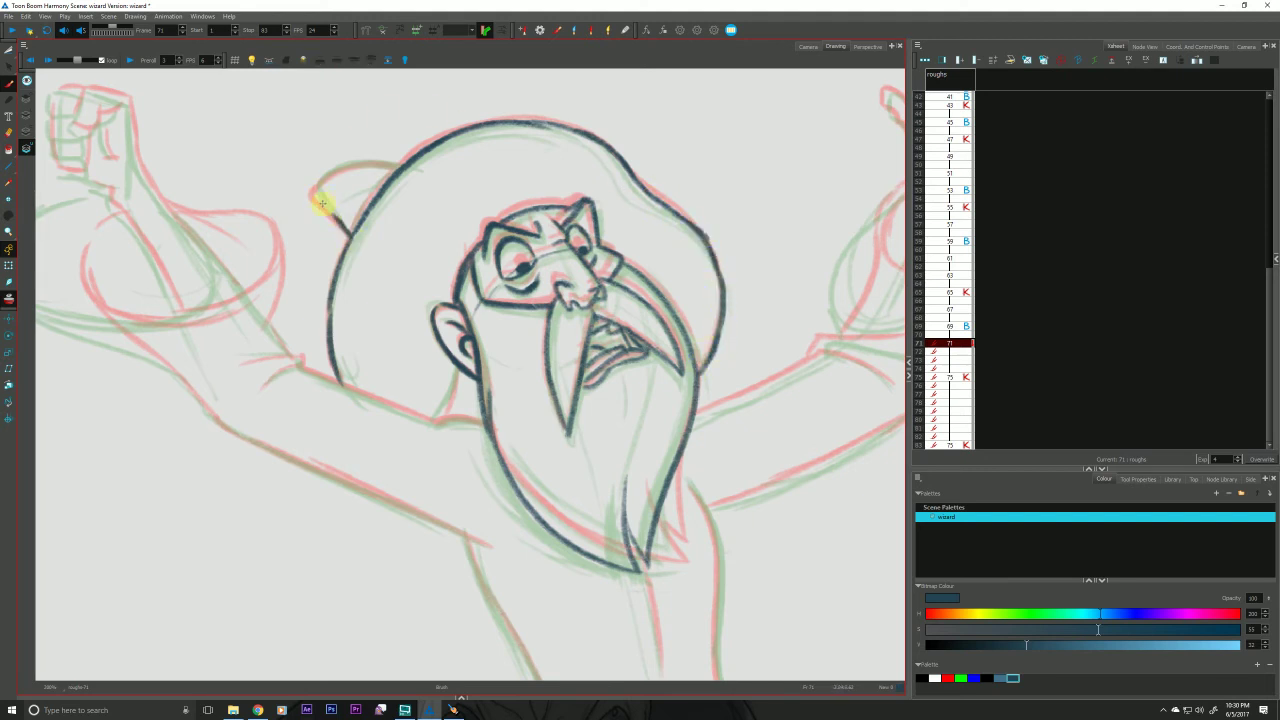
mouse_move(350, 240)
left_mouse_down()
mouse_move(313, 188)
mouse_move(376, 172)
mouse_move(349, 168)
mouse_move(403, 168)
mouse_move(314, 187)
left_mouse_up()
key("f")
key("g")
key("g")
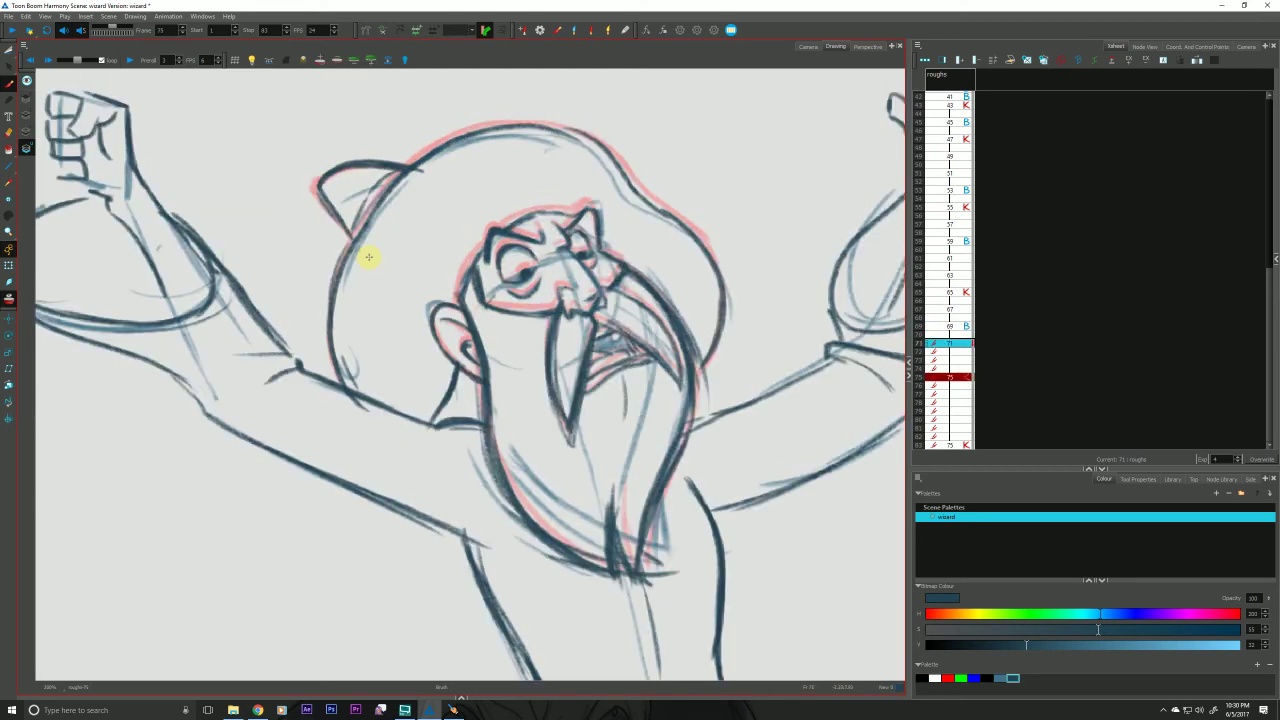
key("f")
Flip repeatedly between frame 71 and the adjacent drawings to examine how the wizard's head moves.
left_click_drag(494, 334, 334, 298)
key("f")
key("g")
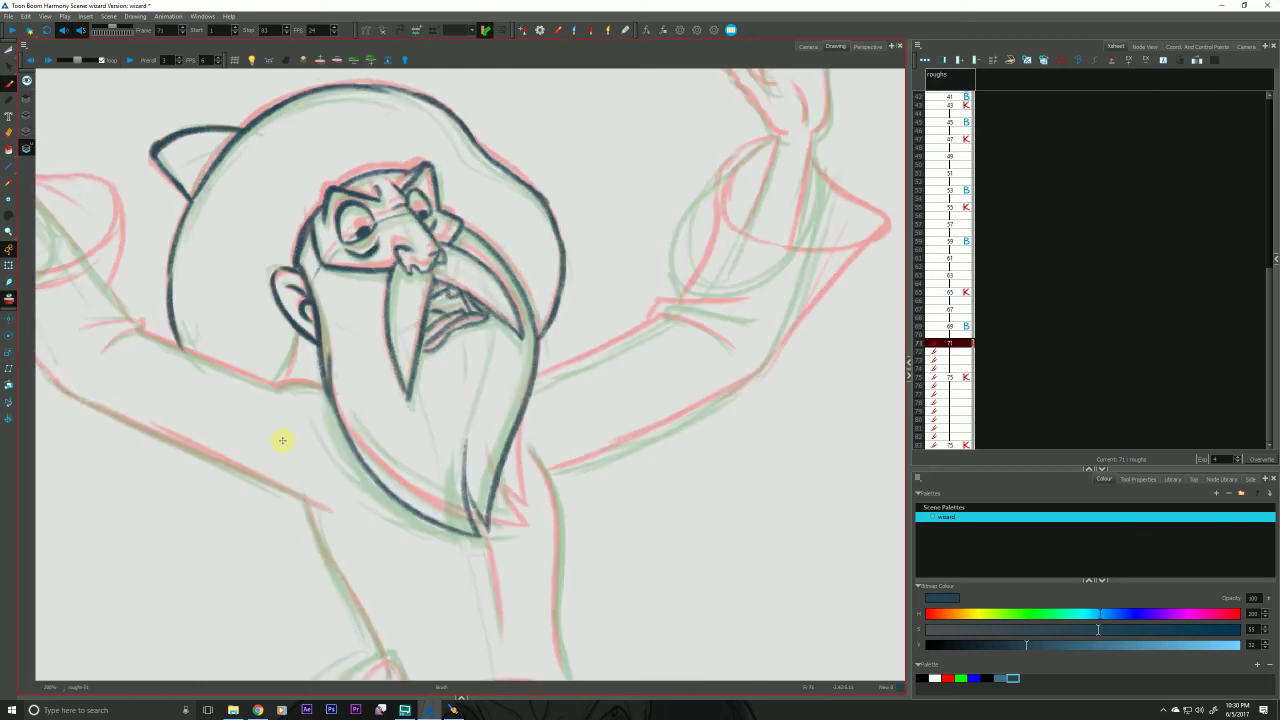
key("g")
key("f")
key("comma")
key("comma")
key("comma")
key("comma")
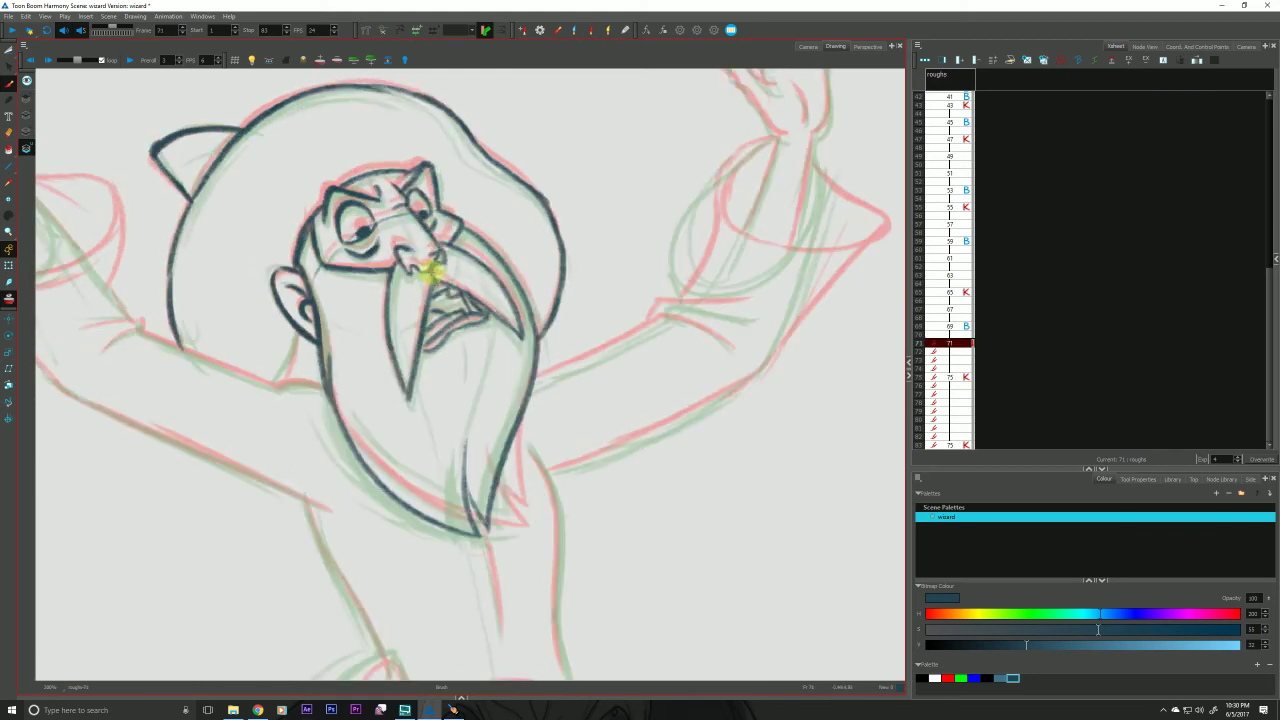
key("comma")
key("period")
key("comma")
key("period")
key("comma")
key("period")
key("comma")
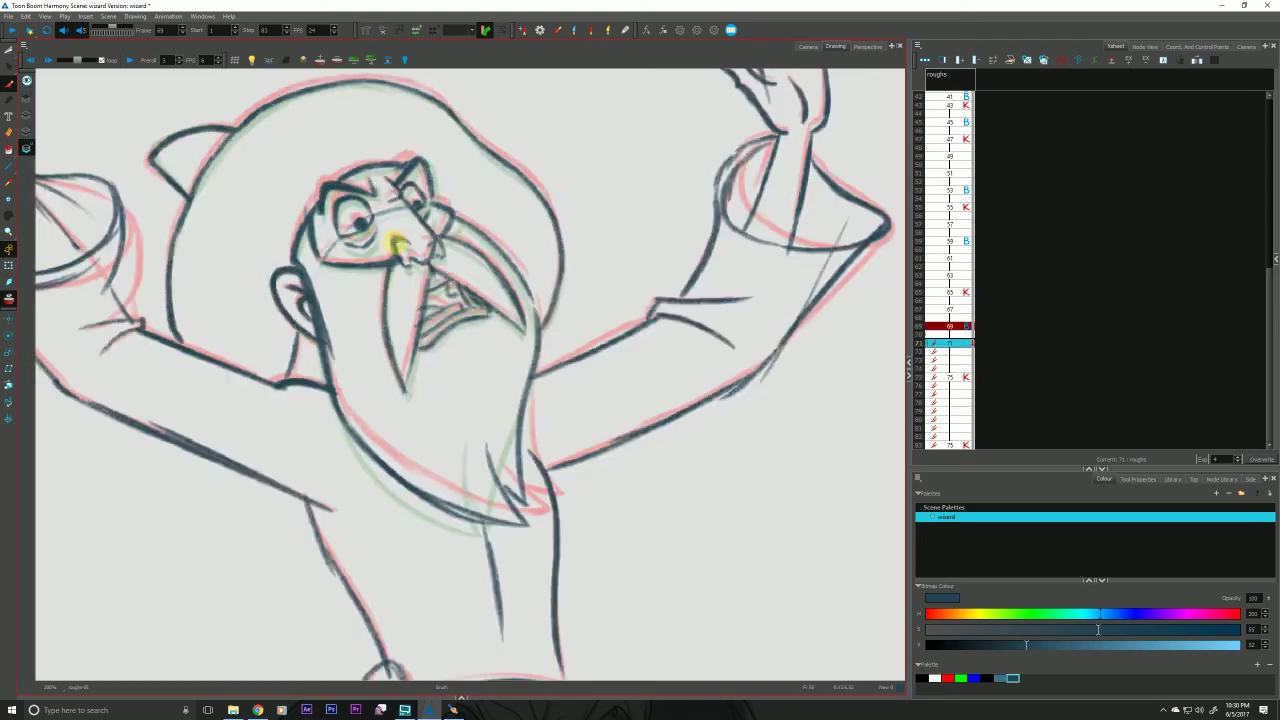
key("period")
Draw the thumb, palm crease and outer palm edge of the wizard's raised open hand on frame 71.
mouse_move(504, 224)
left_mouse_down()
mouse_move(485, 231)
mouse_move(411, 442)
left_mouse_up()
key("f")
key("g")
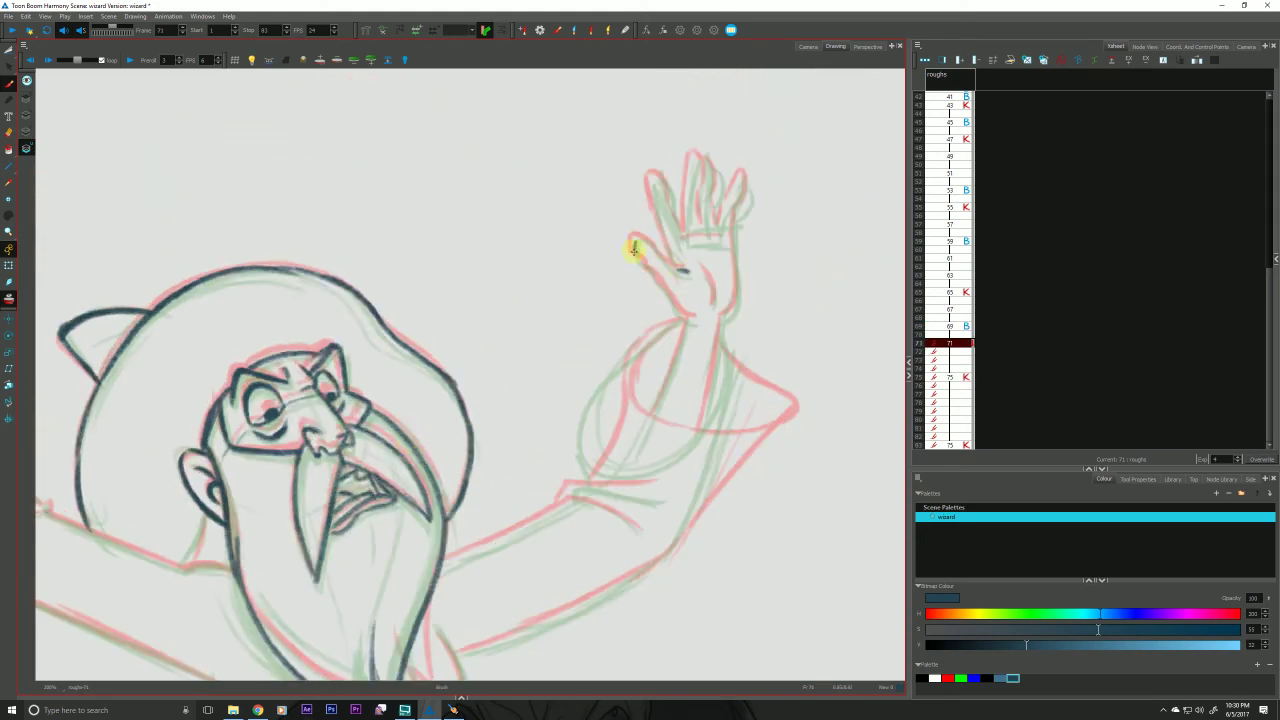
mouse_move(632, 241)
left_mouse_down()
mouse_move(634, 266)
mouse_move(648, 248)
mouse_move(690, 272)
mouse_move(657, 271)
mouse_move(678, 314)
left_mouse_up()
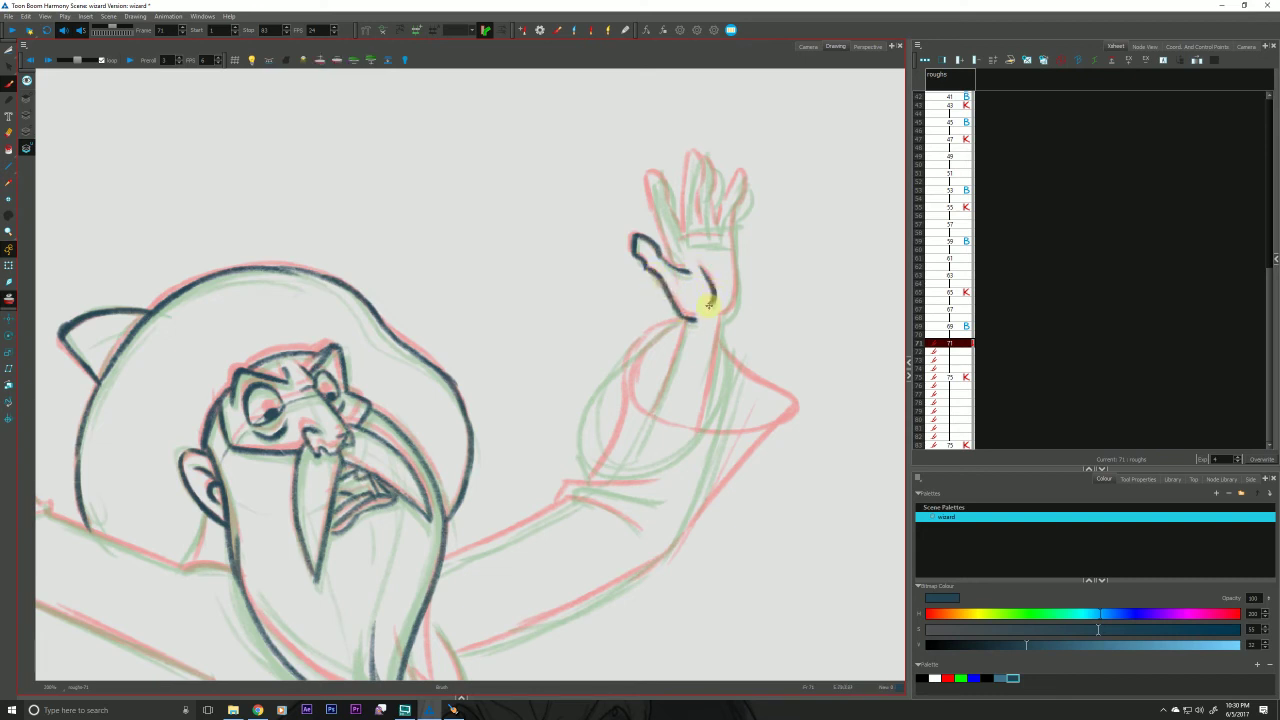
left_click_drag(734, 243, 731, 310)
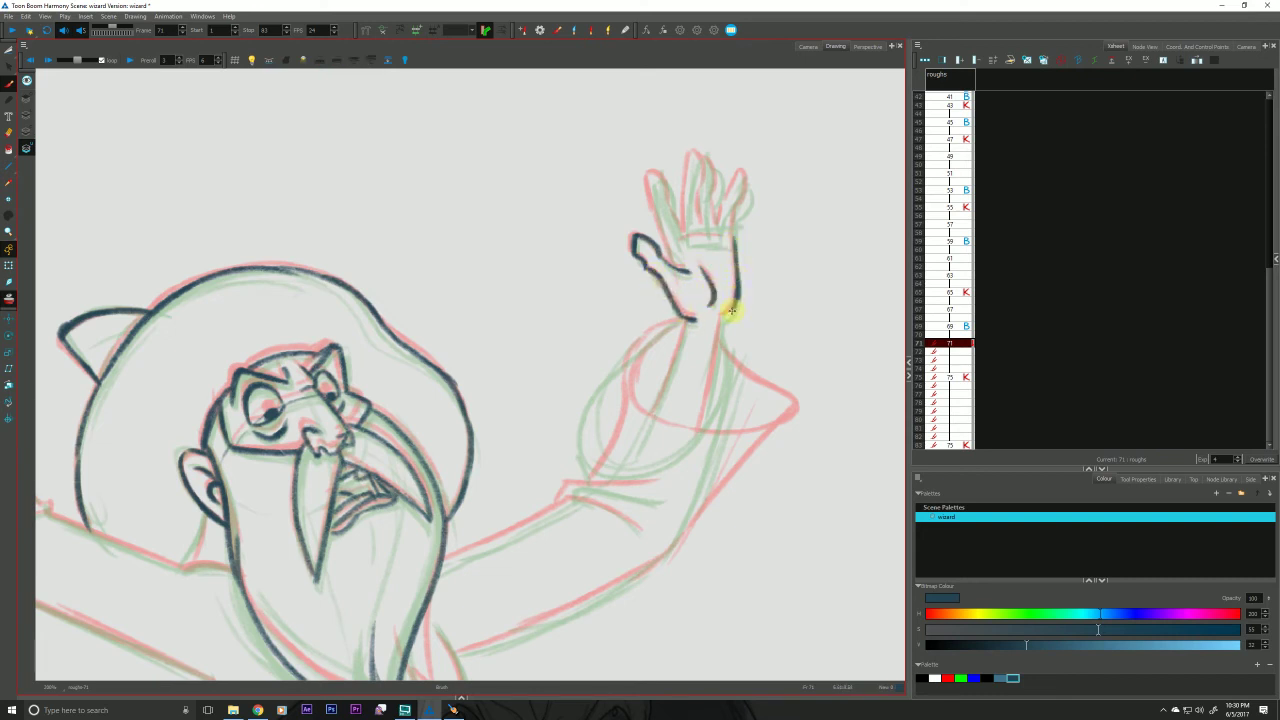
Draw the four fingers and the crease at their base on the open hand, flipping against drawing 75.
left_click_drag(667, 246, 674, 267)
key("g")
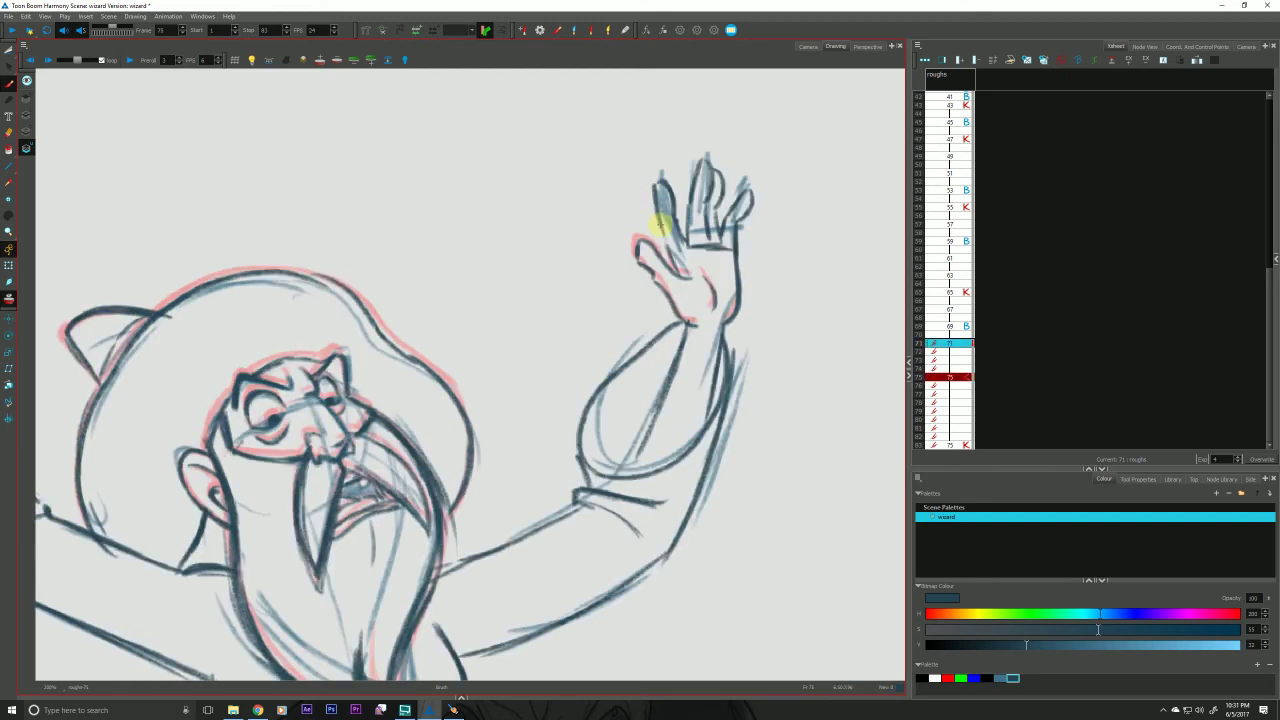
key("f")
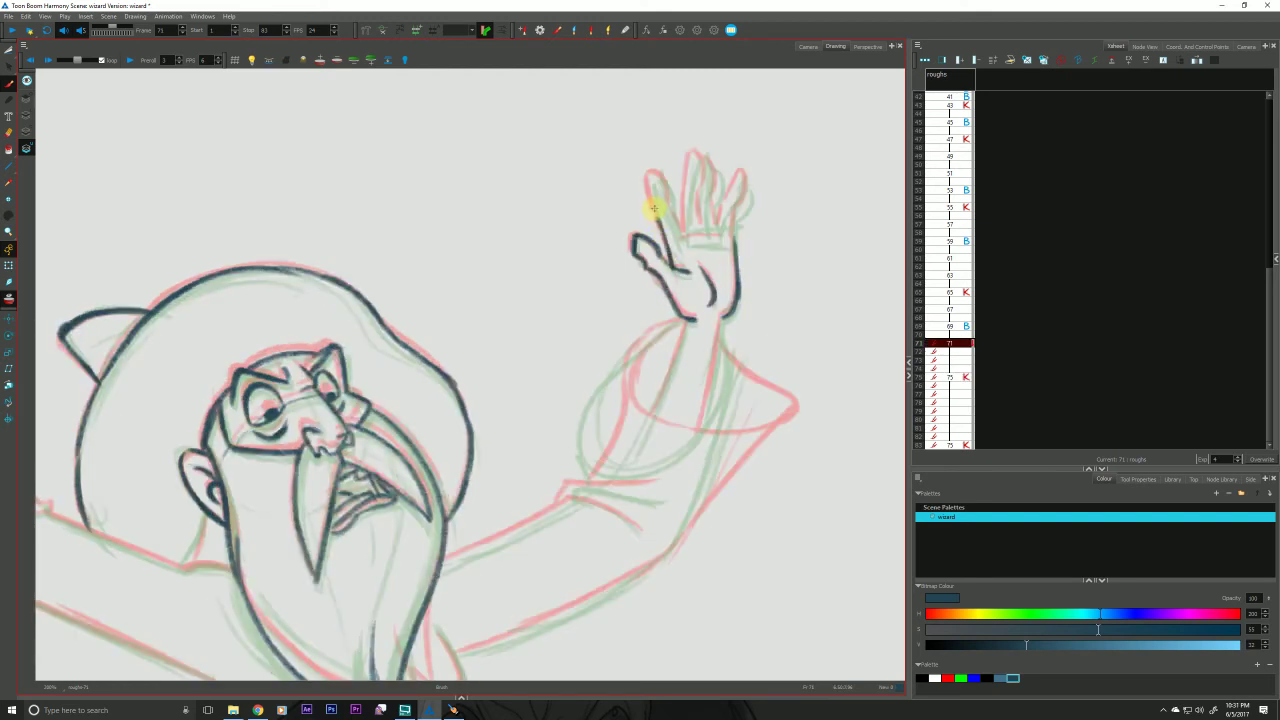
left_click_drag(653, 208, 650, 183)
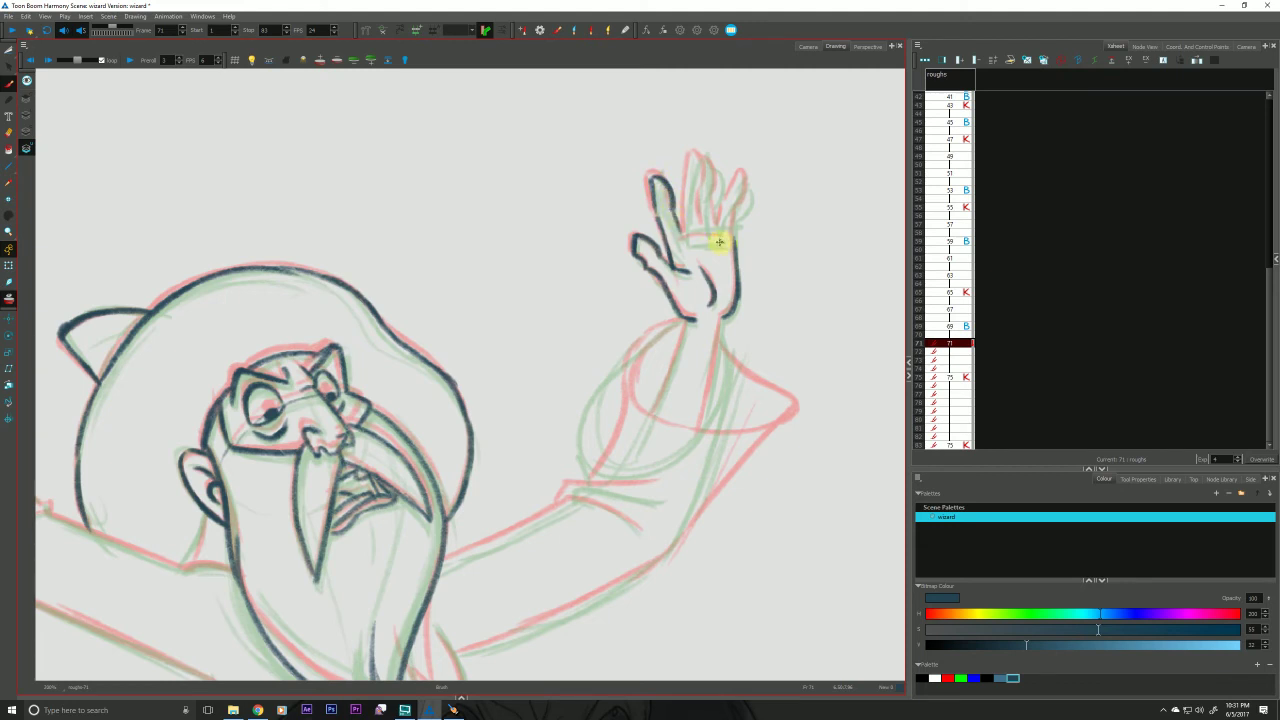
key("g")
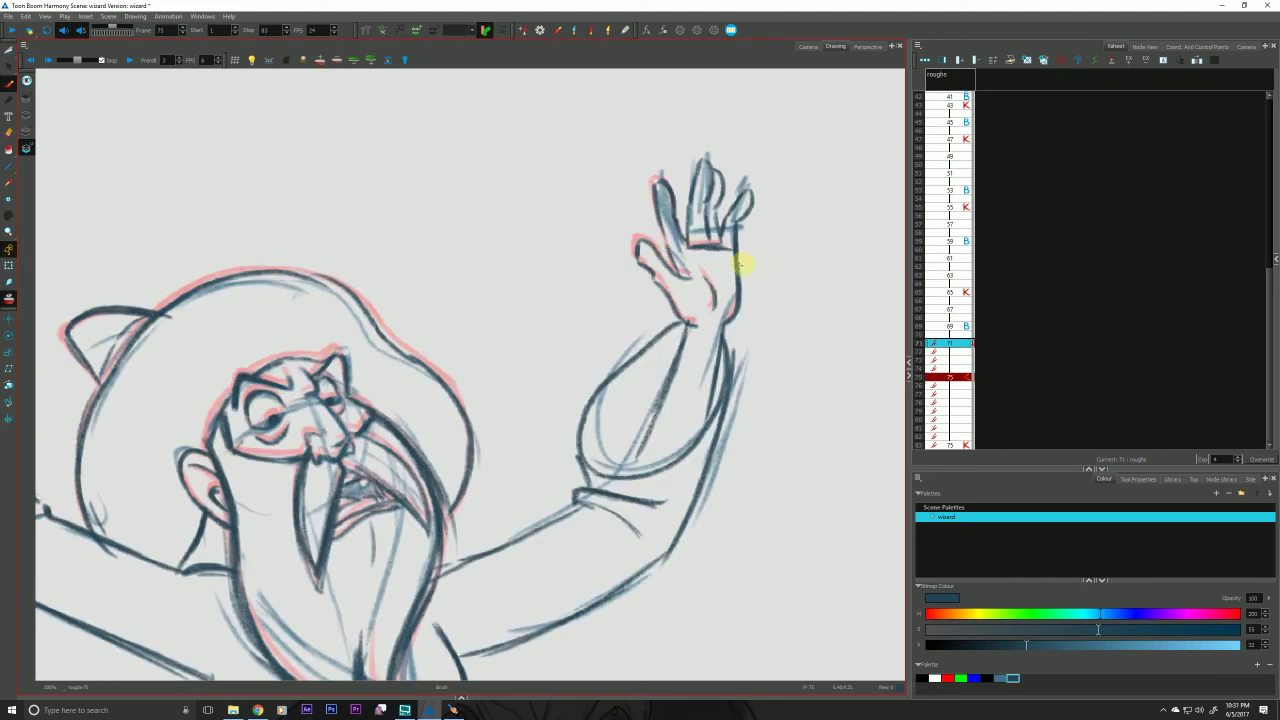
key("f")
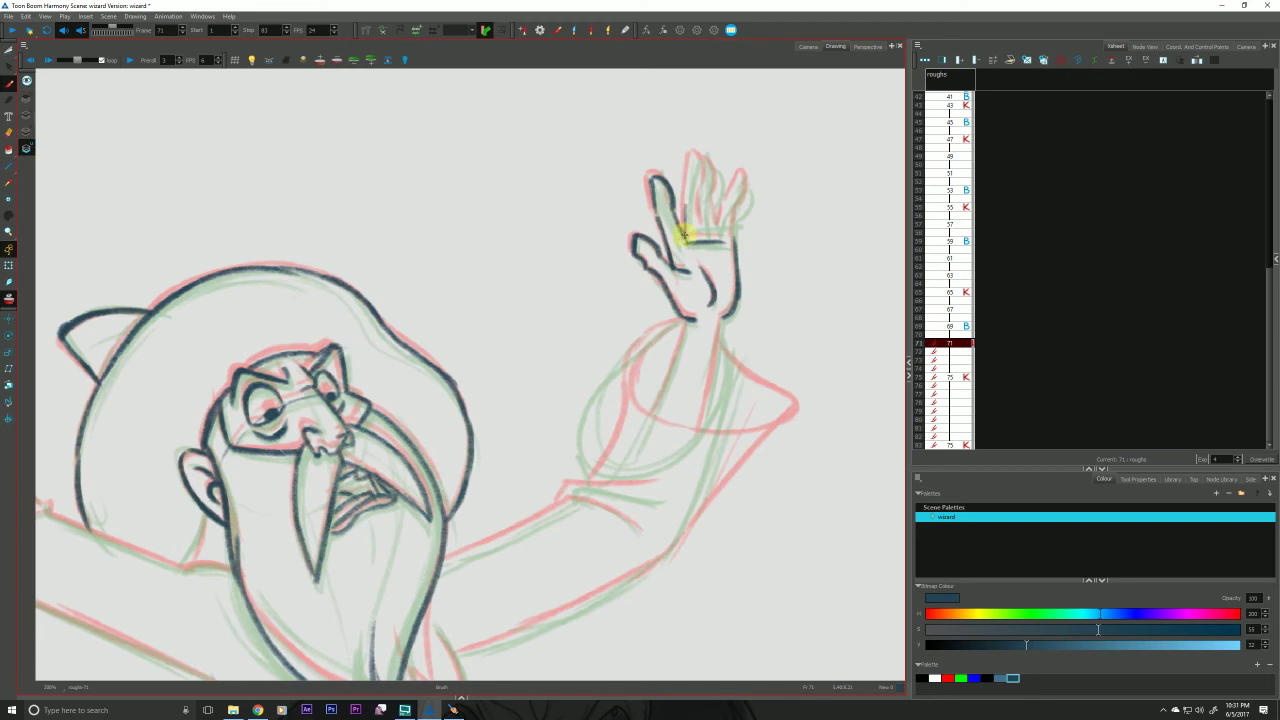
mouse_move(686, 237)
left_mouse_down()
mouse_move(694, 158)
mouse_move(686, 203)
mouse_move(693, 158)
left_mouse_up()
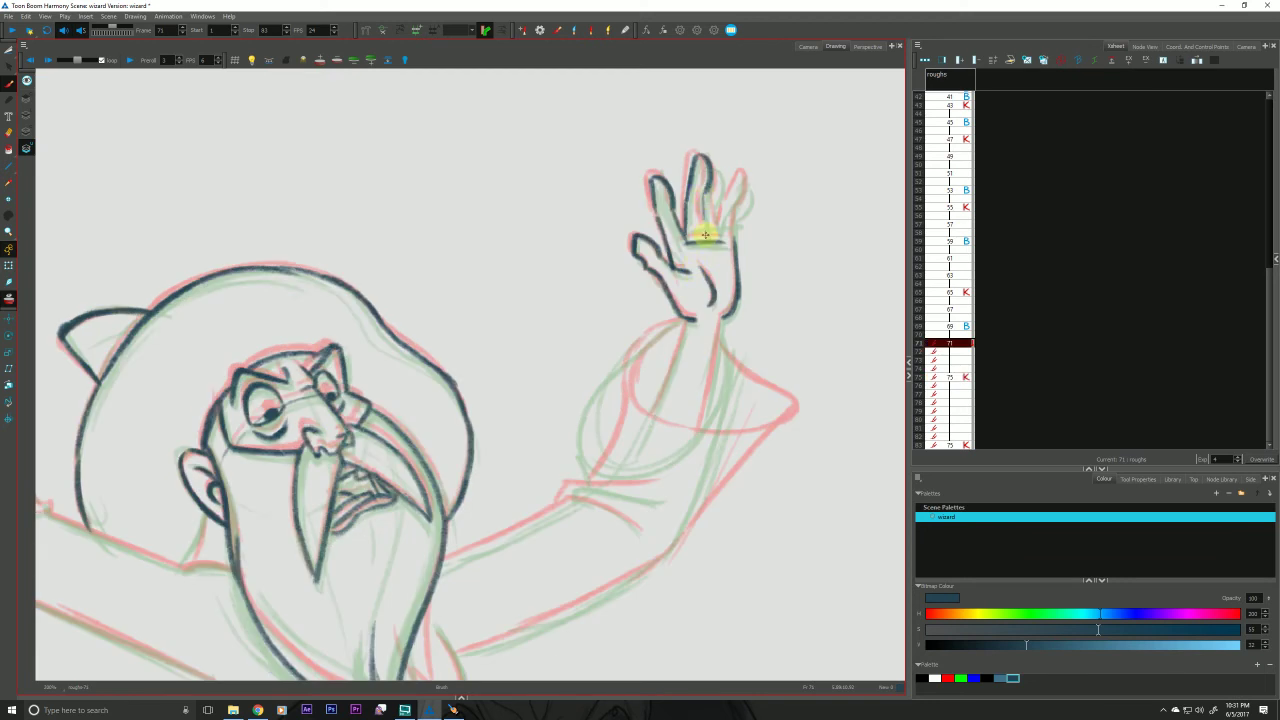
mouse_move(700, 229)
left_mouse_down()
mouse_move(711, 165)
mouse_move(718, 234)
mouse_move(715, 205)
mouse_move(720, 226)
mouse_move(748, 184)
mouse_move(732, 242)
left_mouse_up()
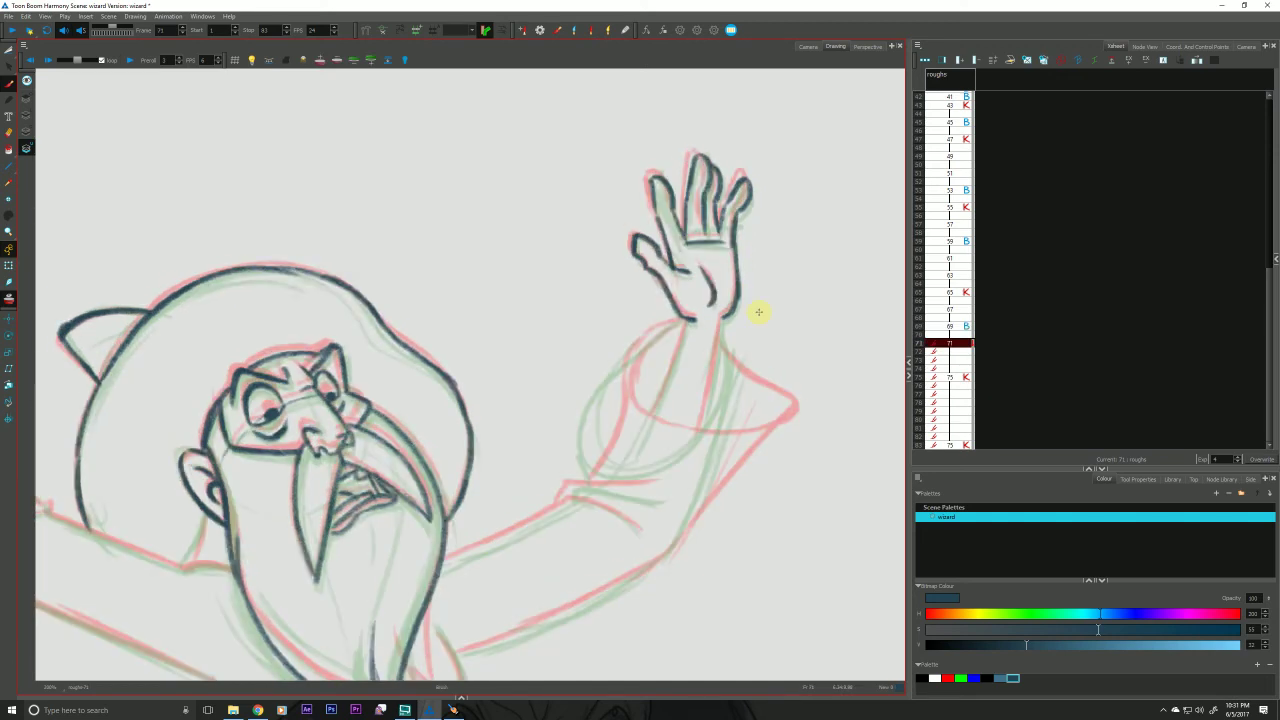
Draw both edges of the forearm below the open hand, checking them against the adjacent drawing.
left_click_drag(609, 361, 617, 244)
left_click_drag(729, 200, 710, 302)
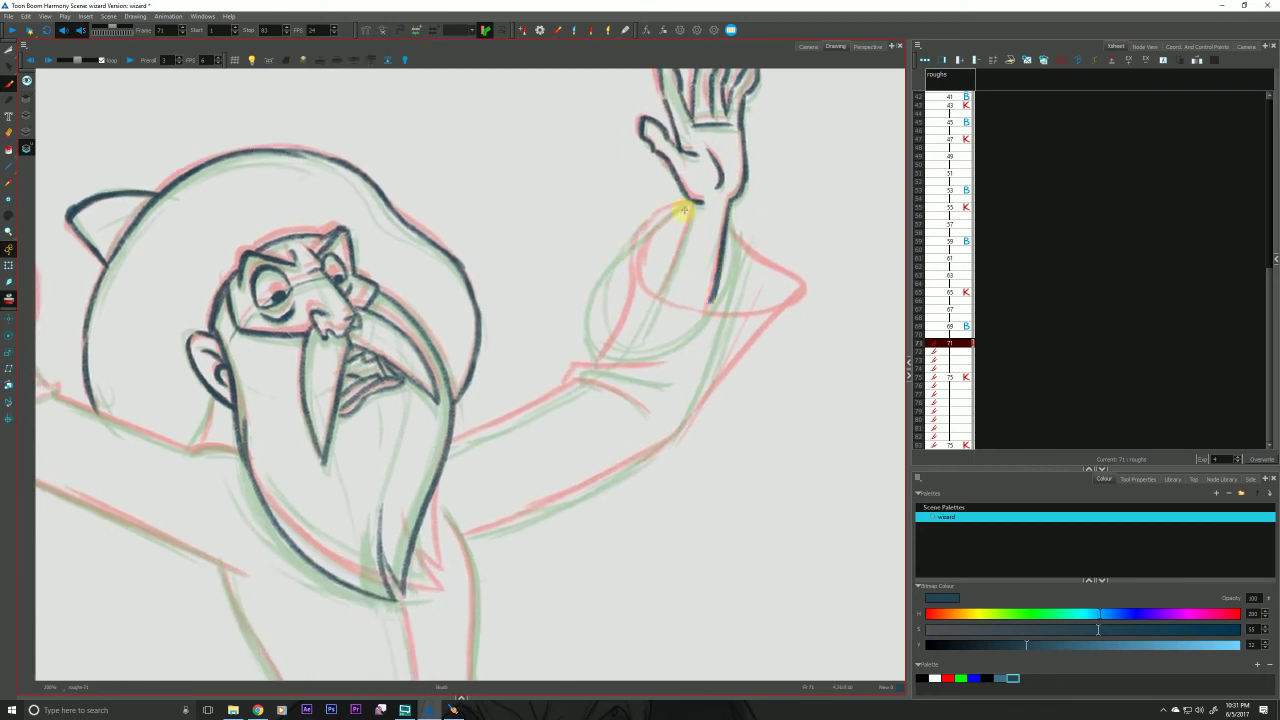
left_click_drag(694, 199, 657, 296)
key("f")
key("g")
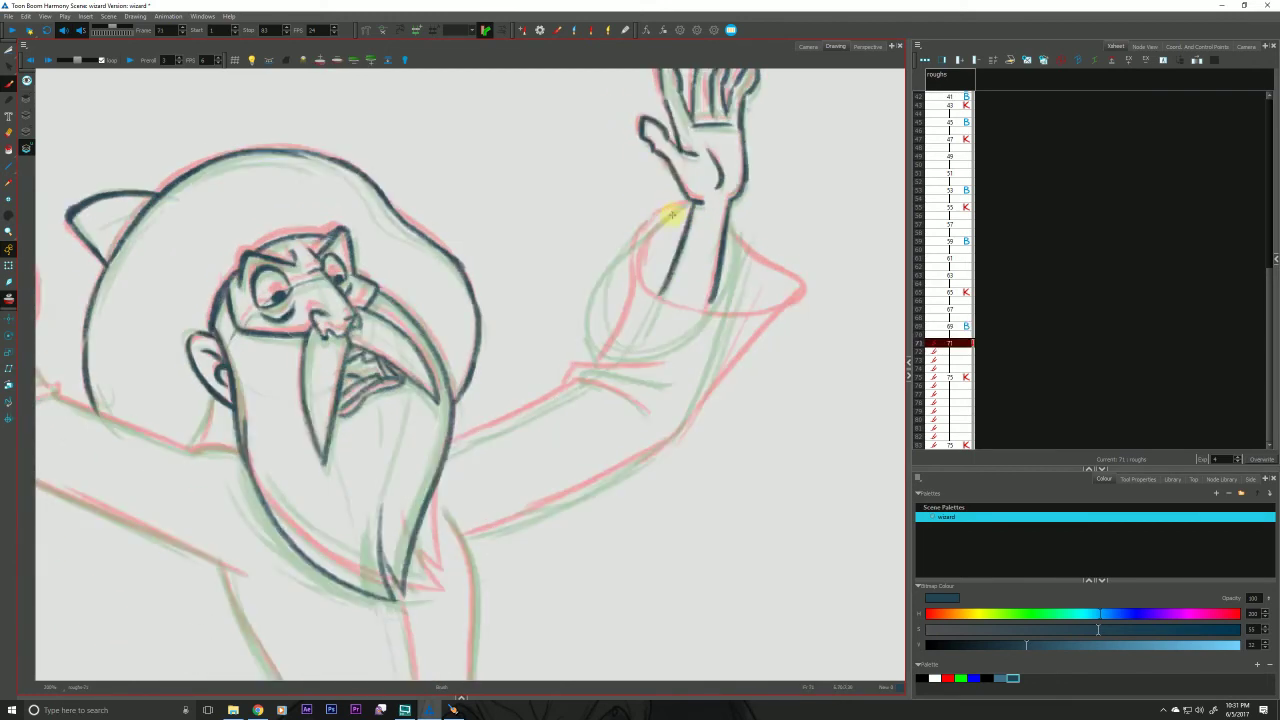
Draw the rounded sleeve opening around the open hand's forearm and extend the forearm lines down to its rim.
left_click_drag(691, 200, 622, 285)
mouse_move(739, 220)
left_mouse_down()
mouse_move(743, 270)
mouse_move(684, 378)
mouse_move(728, 353)
left_mouse_up()
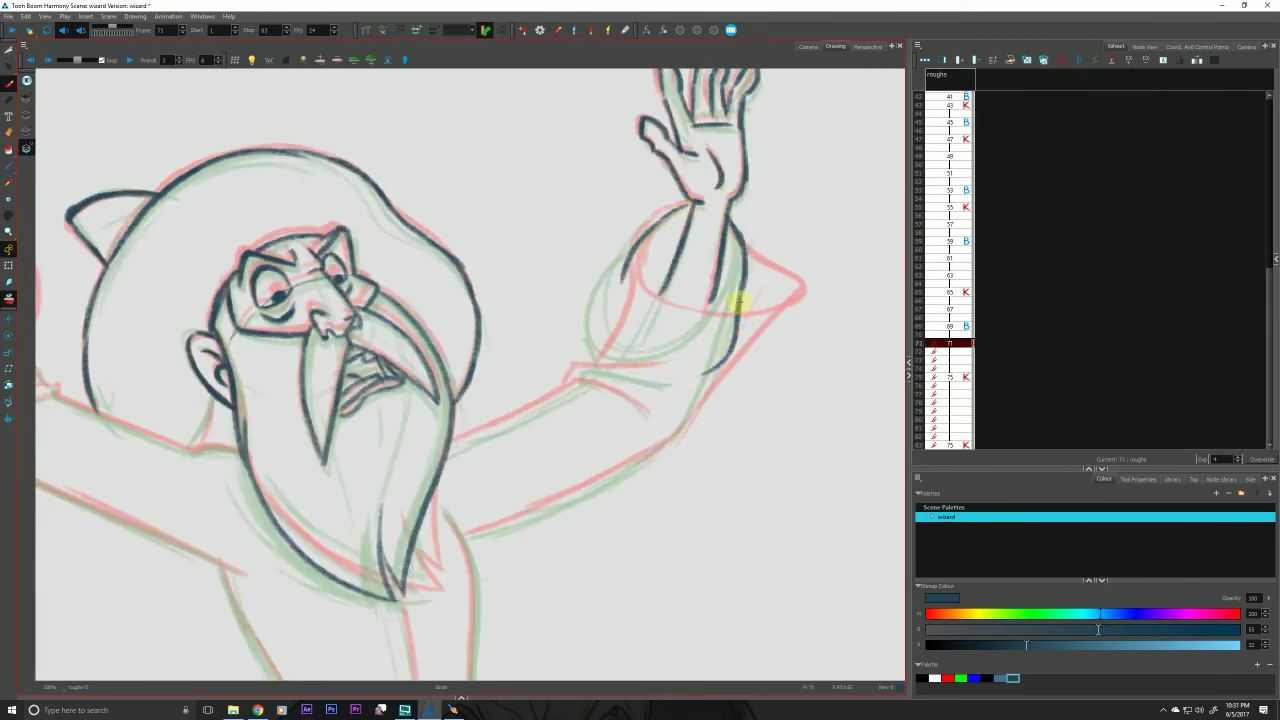
mouse_move(738, 303)
left_mouse_down()
mouse_move(689, 340)
mouse_move(643, 346)
mouse_move(623, 274)
mouse_move(677, 353)
mouse_move(736, 341)
mouse_move(693, 380)
left_mouse_up()
left_click_drag(645, 236, 622, 310)
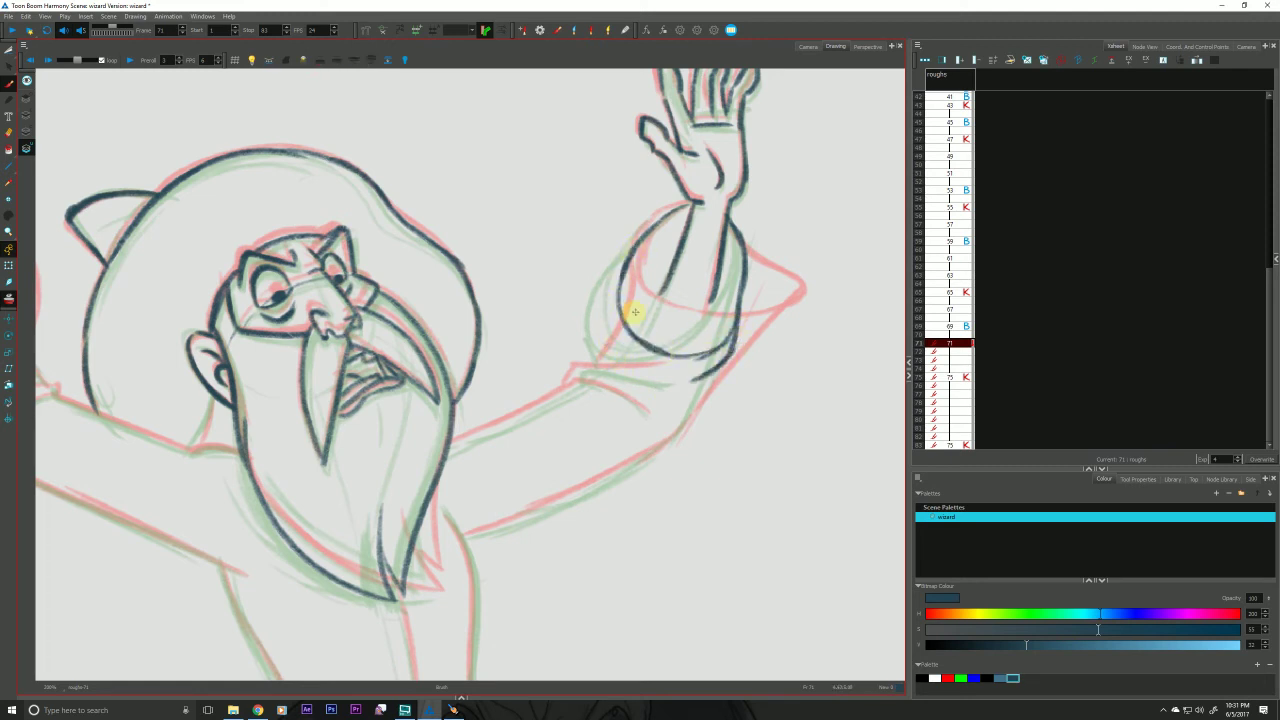
left_click_drag(684, 246, 643, 335)
mouse_move(726, 235)
left_mouse_down()
mouse_move(691, 348)
mouse_move(715, 270)
mouse_move(646, 343)
mouse_move(605, 342)
left_mouse_up()
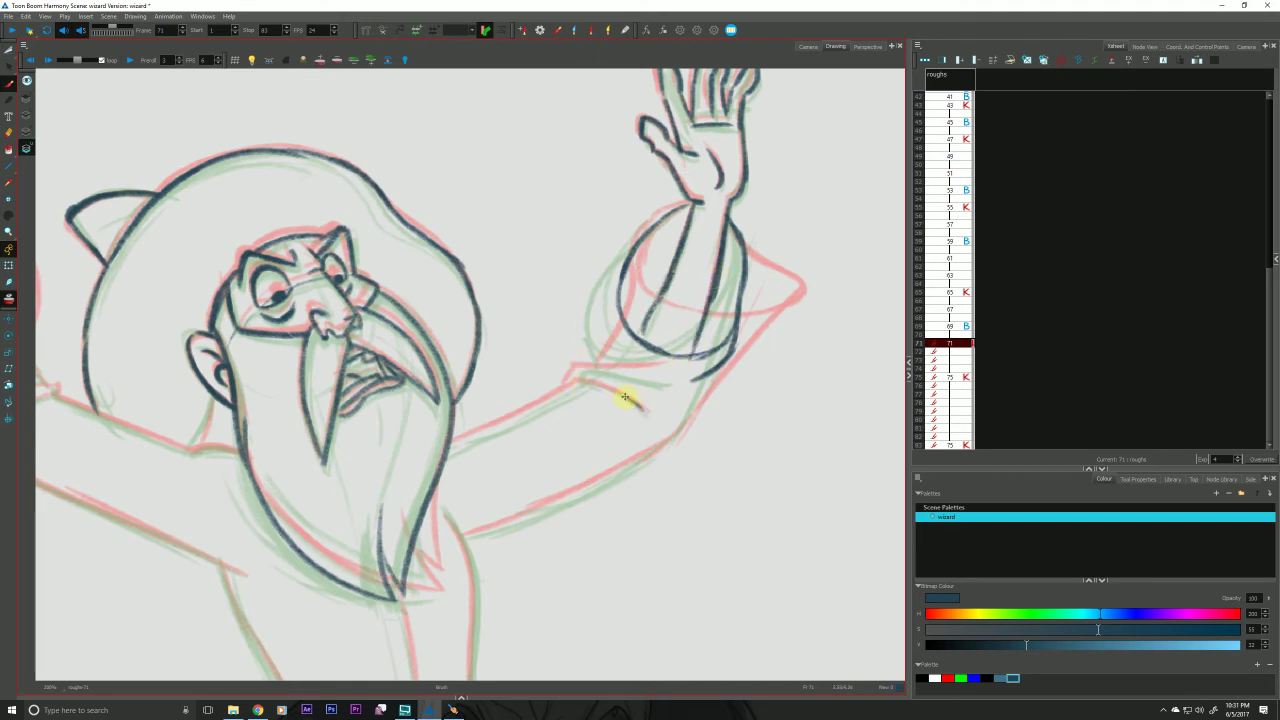
Draw the elbow folds and the upper and lower sleeve edges joining the open-hand arm to the body.
mouse_move(573, 377)
left_mouse_down()
mouse_move(652, 375)
mouse_move(594, 363)
mouse_move(634, 248)
left_mouse_up()
key("g")
key("f")
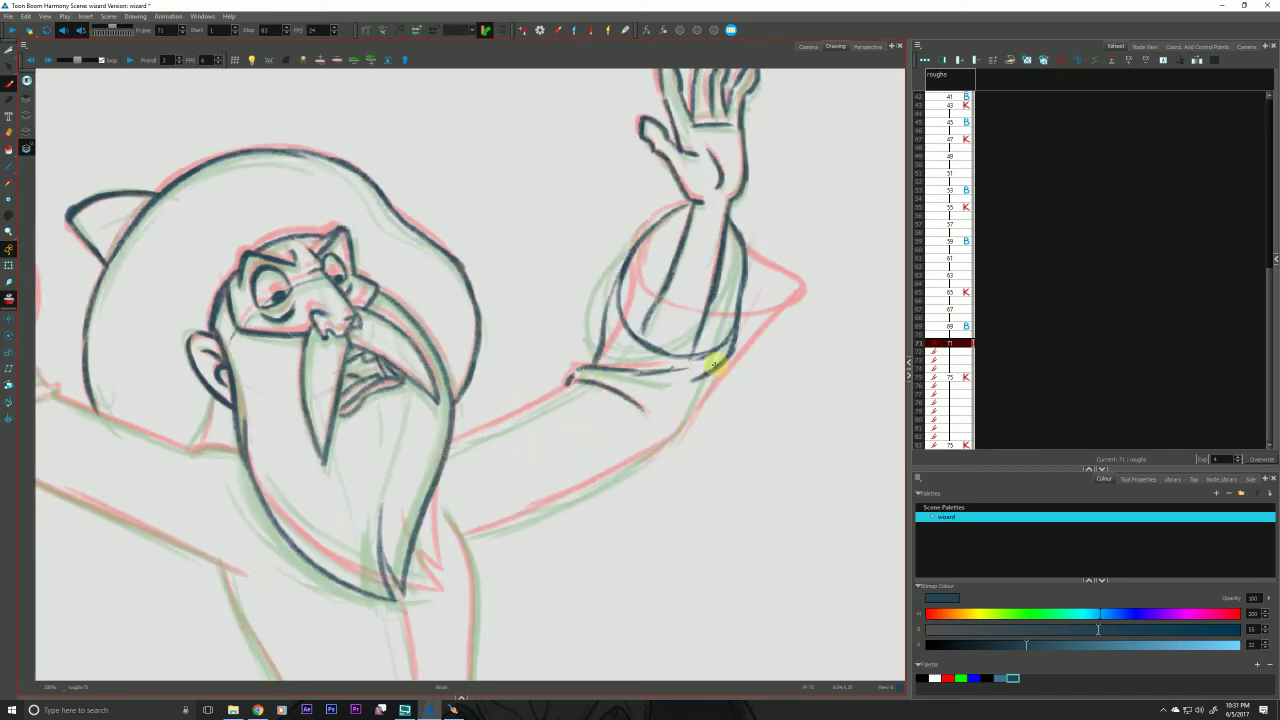
mouse_move(714, 366)
left_mouse_down()
mouse_move(682, 424)
mouse_move(605, 483)
left_mouse_up()
left_click_drag(664, 444, 458, 540)
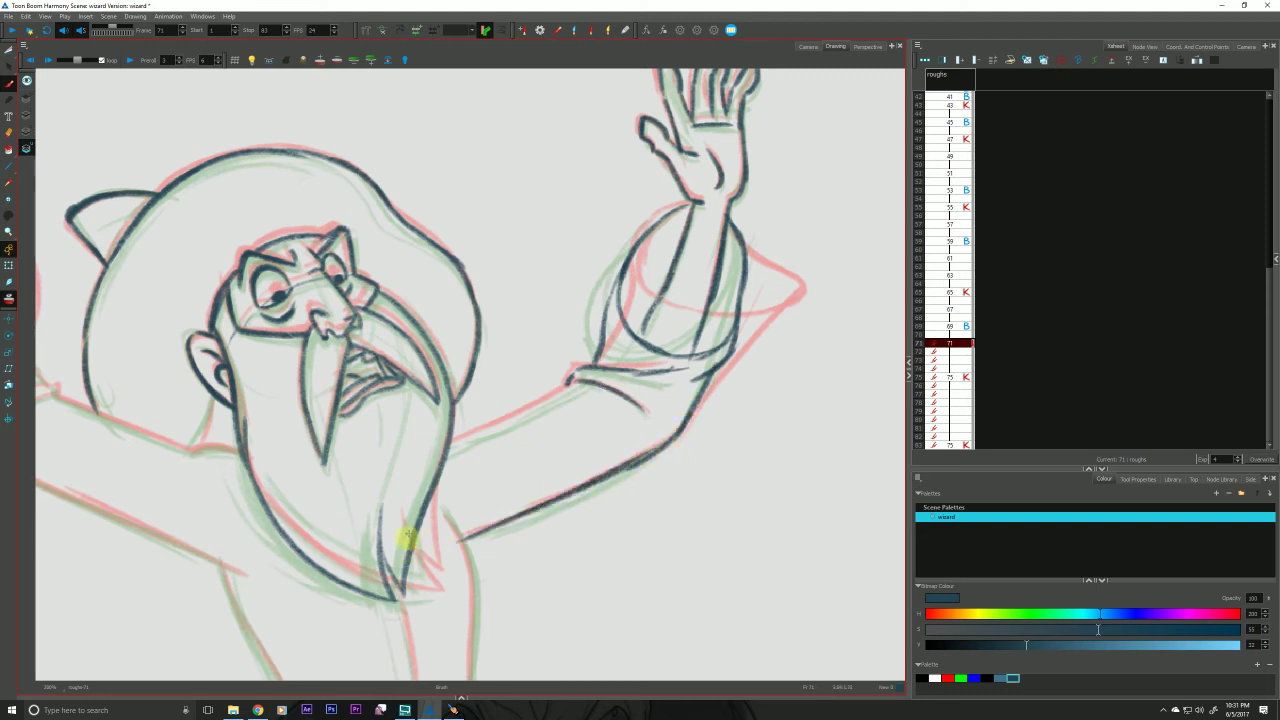
mouse_move(446, 452)
left_mouse_down()
mouse_move(598, 374)
mouse_move(570, 384)
left_mouse_up()
Draw the raised fist of the other arm with its thumb and fingers, plus the inner wrist and forearm line.
key("space")
mouse_move(235, 481)
left_mouse_down()
mouse_move(260, 507)
mouse_move(309, 509)
mouse_move(503, 414)
mouse_move(635, 427)
left_mouse_up()
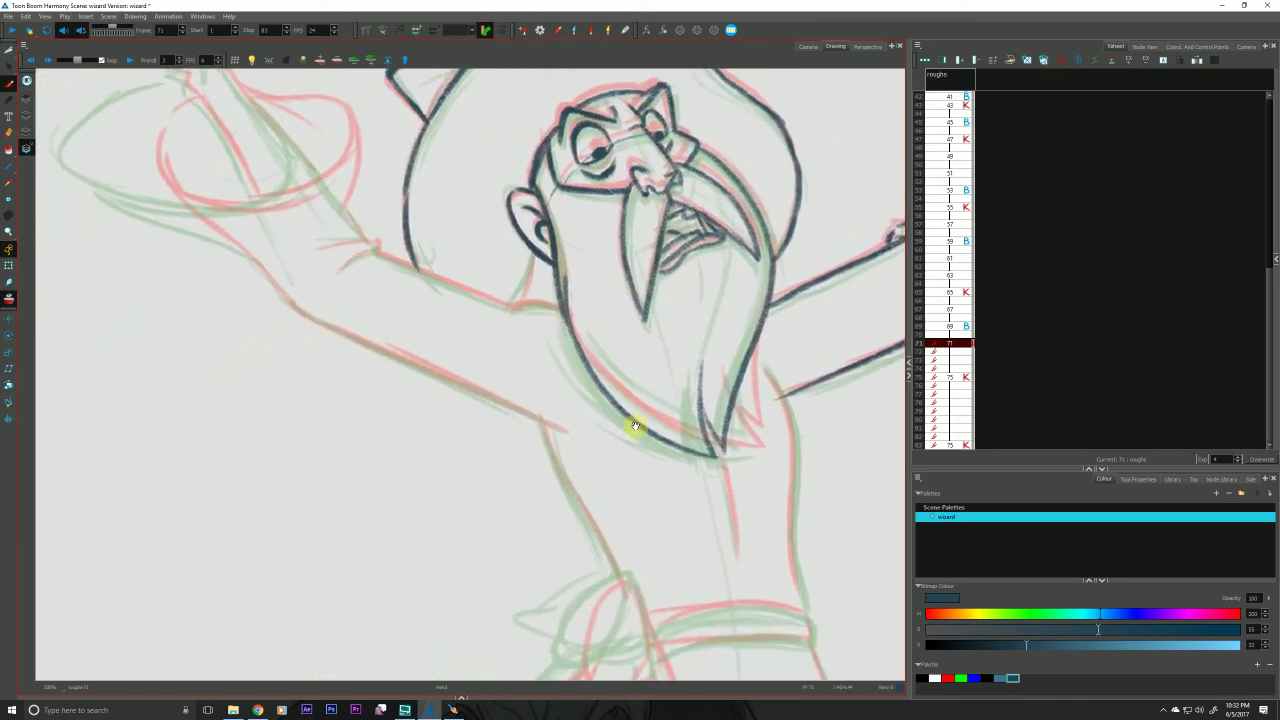
left_click_drag(263, 266, 421, 569)
left_click_drag(411, 316, 418, 399)
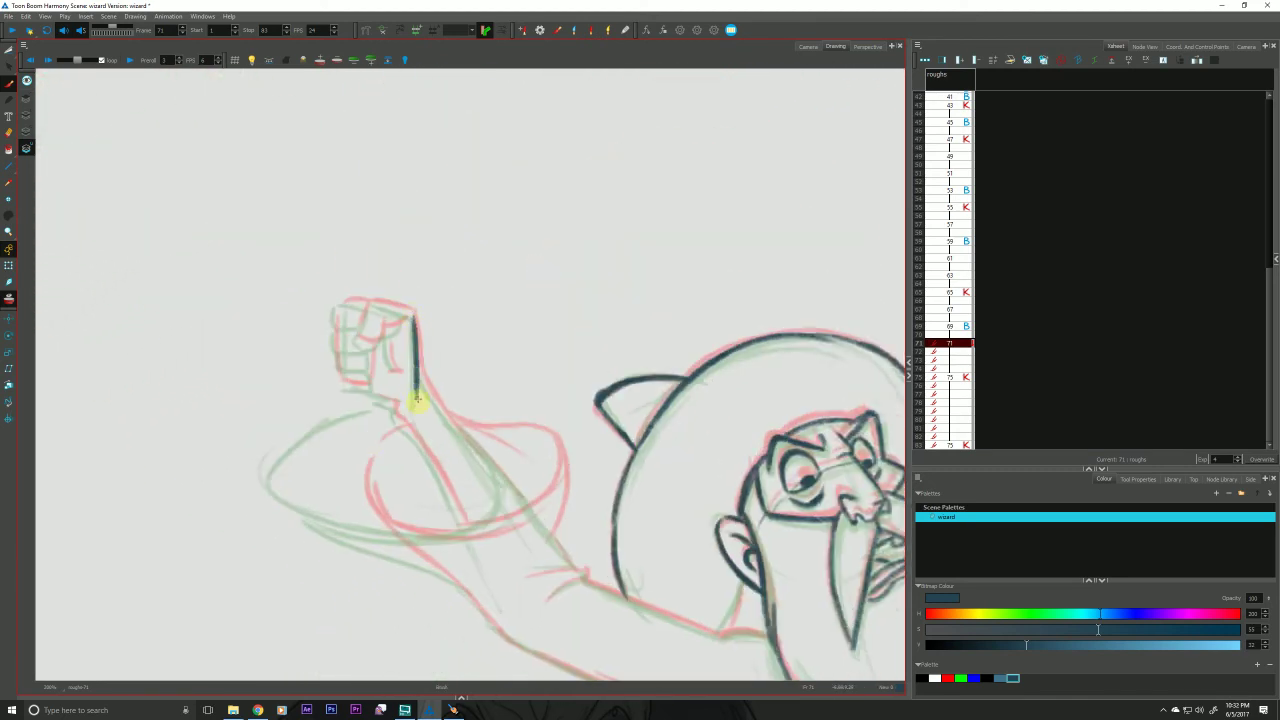
mouse_move(409, 316)
left_mouse_down()
mouse_move(366, 303)
mouse_move(383, 321)
mouse_move(366, 344)
mouse_move(403, 320)
mouse_move(380, 349)
mouse_move(371, 314)
mouse_move(343, 309)
mouse_move(328, 340)
mouse_move(366, 366)
mouse_move(343, 384)
mouse_move(336, 318)
left_mouse_up()
mouse_move(366, 392)
left_mouse_down()
mouse_move(395, 406)
mouse_move(464, 524)
left_mouse_up()
left_click_drag(391, 462, 335, 370)
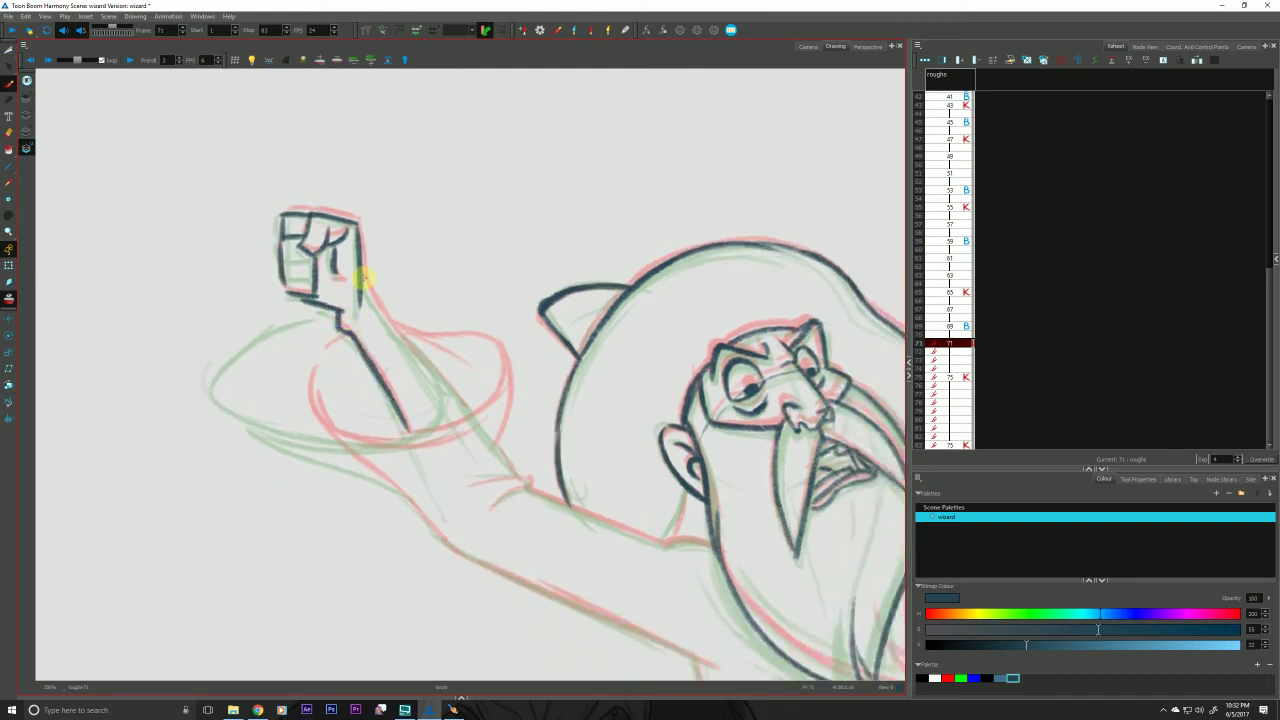
Draw the outer forearm edge below the fist, redoing the first stroke, and refine the wrist and fist outline while flipping.
left_click_drag(361, 273, 427, 369)
key("ctrl+z")
left_click_drag(389, 323, 468, 413)
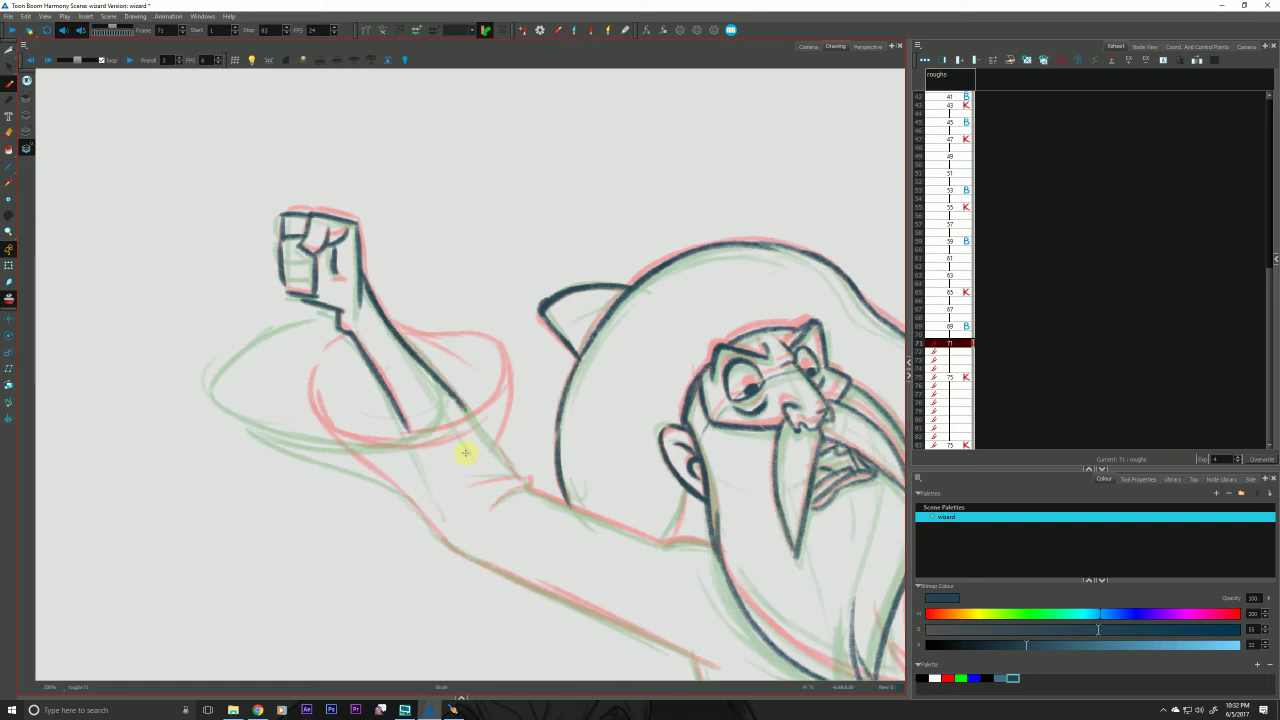
key("f")
key("g")
key("g")
key("f")
mouse_move(358, 346)
left_mouse_down()
mouse_move(335, 328)
mouse_move(352, 345)
left_mouse_up()
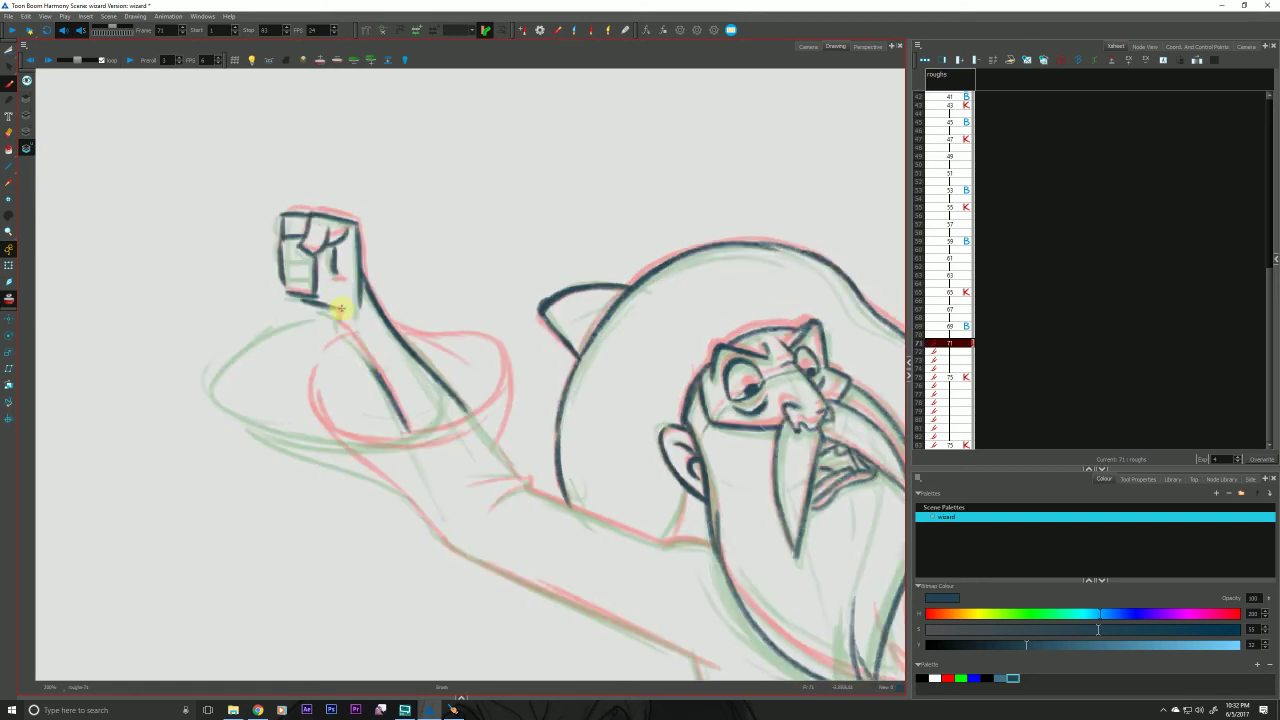
left_click_drag(285, 215, 280, 254)
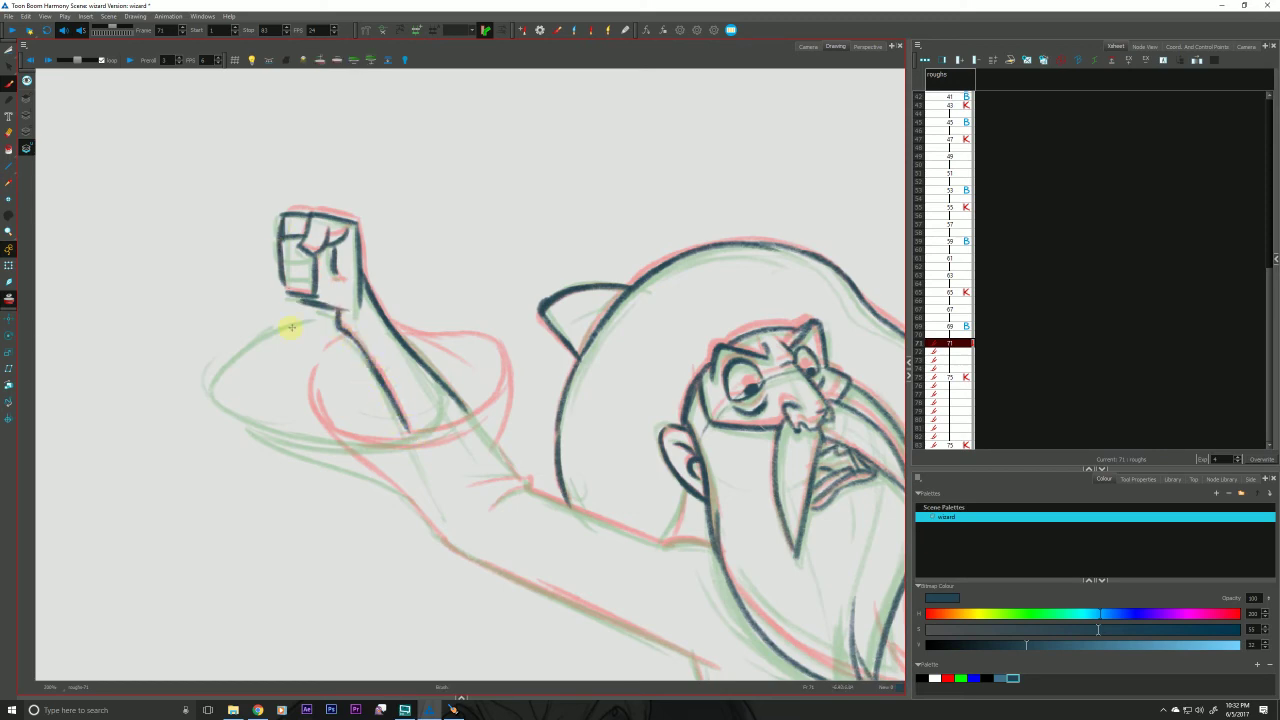
Draw the wide oval sleeve opening around the fist's forearm and the sleeve's underside down to the elbow, comparing with drawing 75.
key("period")
key("comma")
key("period")
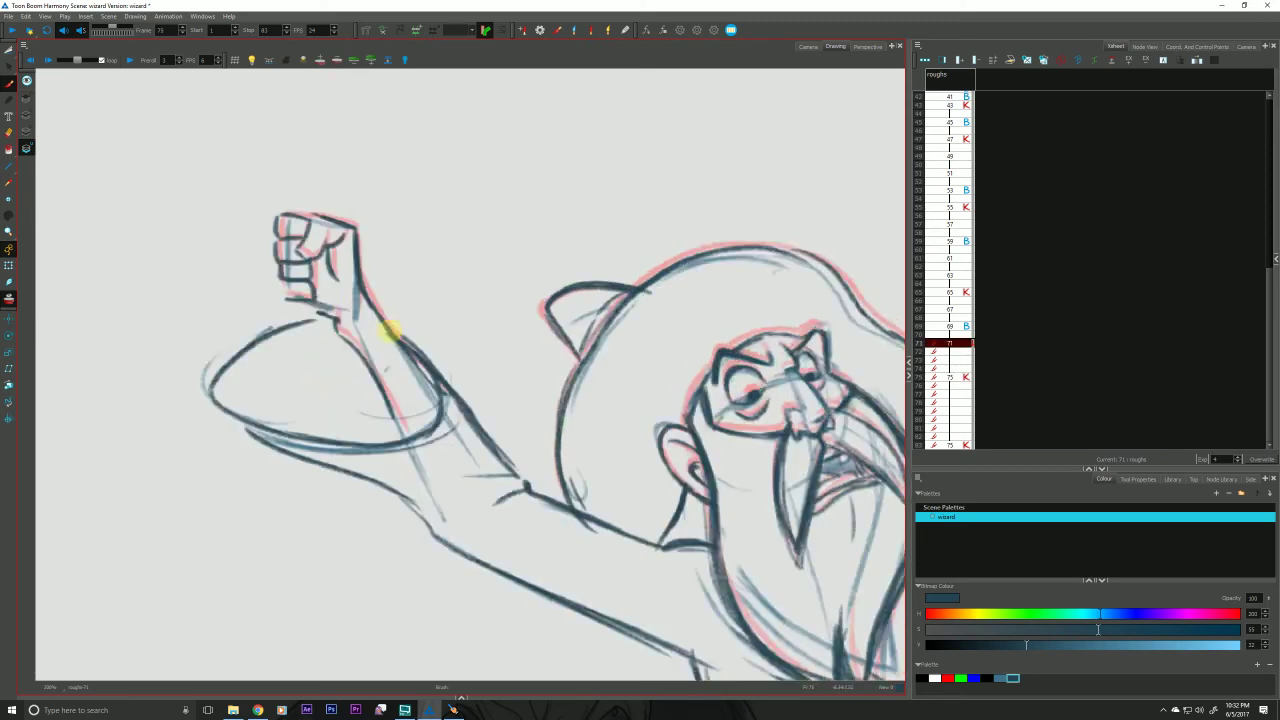
key("comma")
mouse_move(390, 325)
left_mouse_down()
mouse_move(414, 337)
mouse_move(427, 432)
mouse_move(371, 443)
mouse_move(300, 428)
left_mouse_up()
left_click_drag(343, 323, 309, 429)
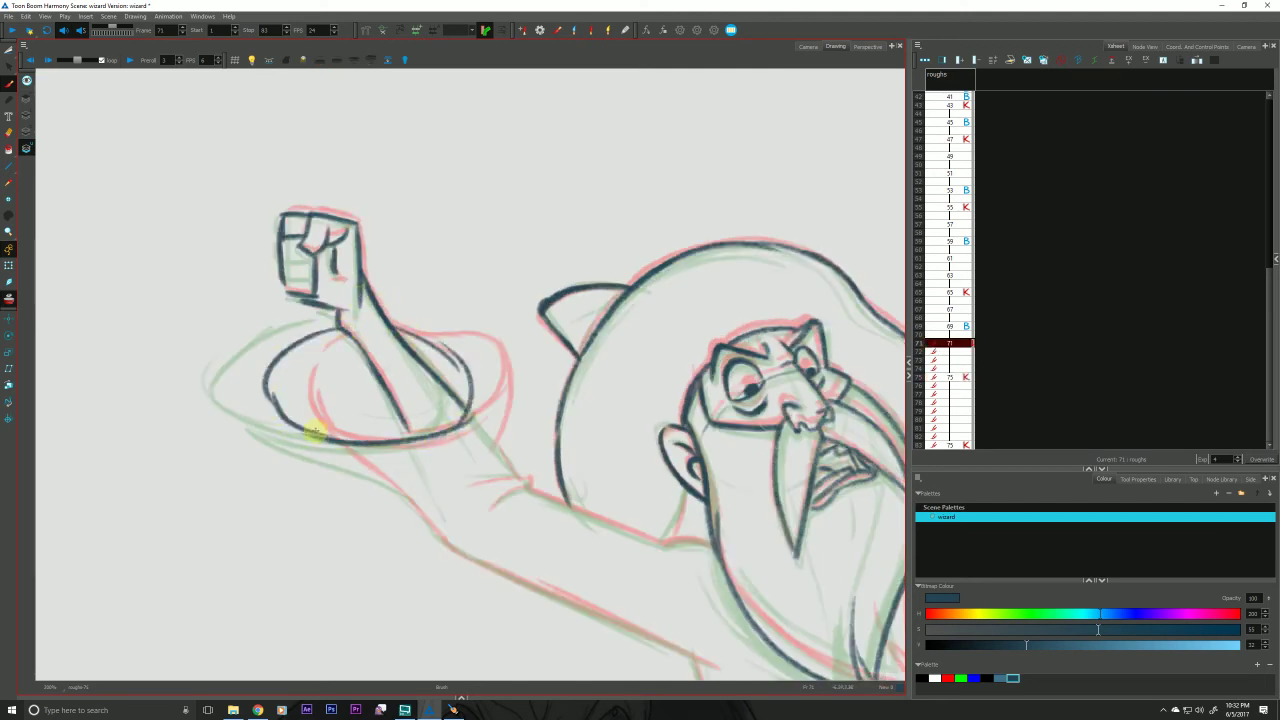
left_click_drag(263, 386, 355, 466)
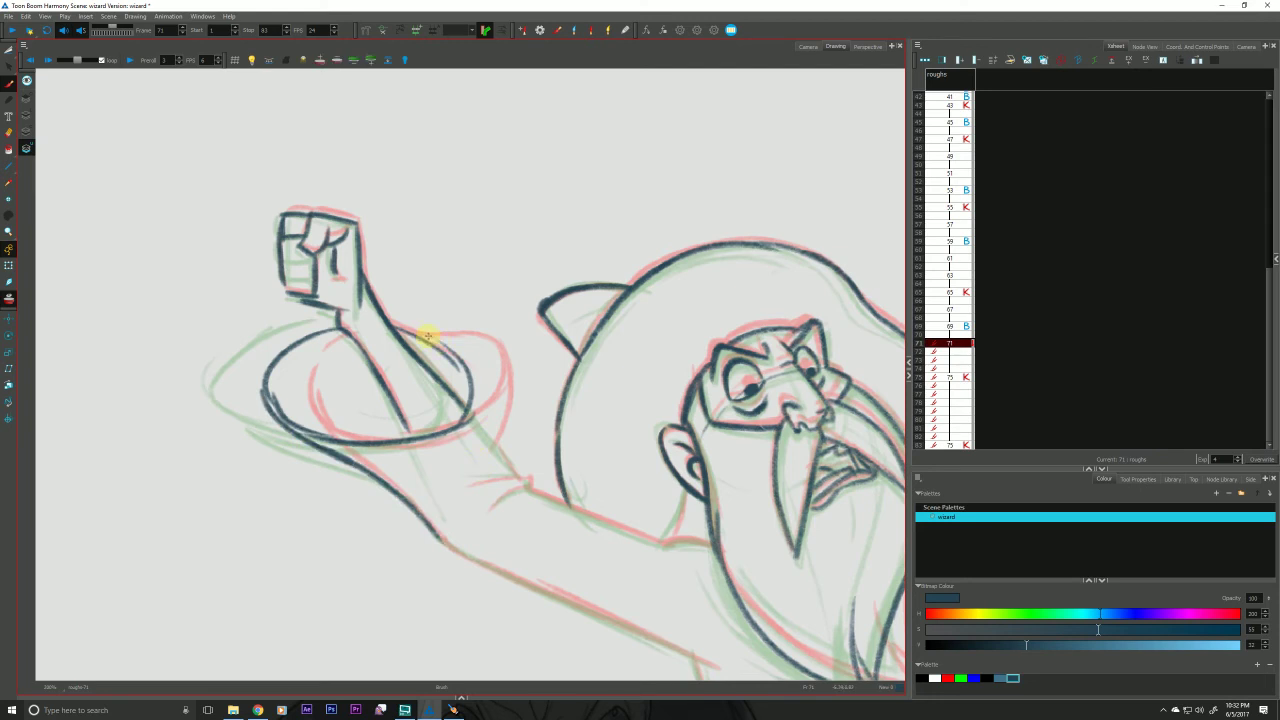
Complete the fist arm's sleeve with its elbow folds, shoulder and upper and lower edges, and add the finger divisions on the fist.
mouse_move(429, 336)
left_mouse_down()
mouse_move(489, 407)
mouse_move(468, 371)
mouse_move(525, 485)
mouse_move(425, 380)
mouse_move(455, 349)
mouse_move(447, 394)
mouse_move(483, 380)
mouse_move(480, 368)
mouse_move(420, 372)
mouse_move(453, 387)
mouse_move(479, 376)
mouse_move(608, 432)
left_mouse_up()
mouse_move(499, 386)
left_mouse_down()
mouse_move(620, 435)
mouse_move(672, 438)
left_mouse_up()
left_click_drag(638, 378, 622, 432)
key("f")
key("g")
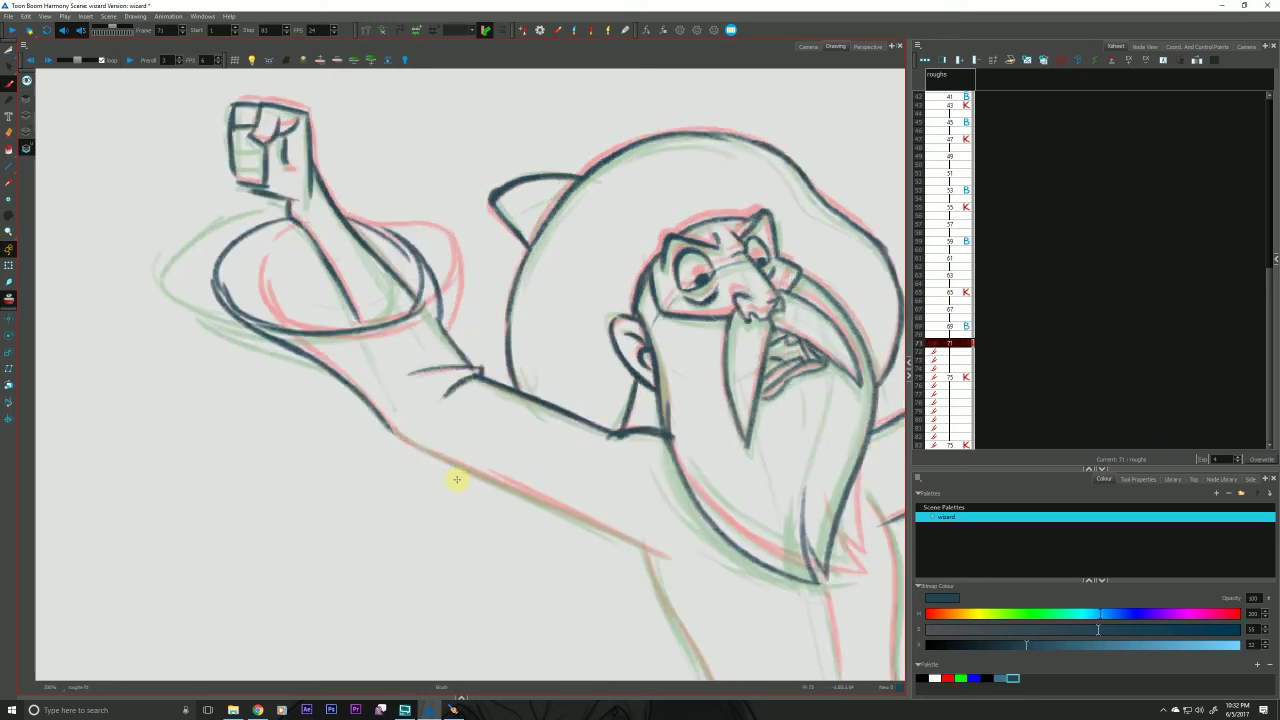
key("g")
key("f")
left_click_drag(660, 554, 383, 420)
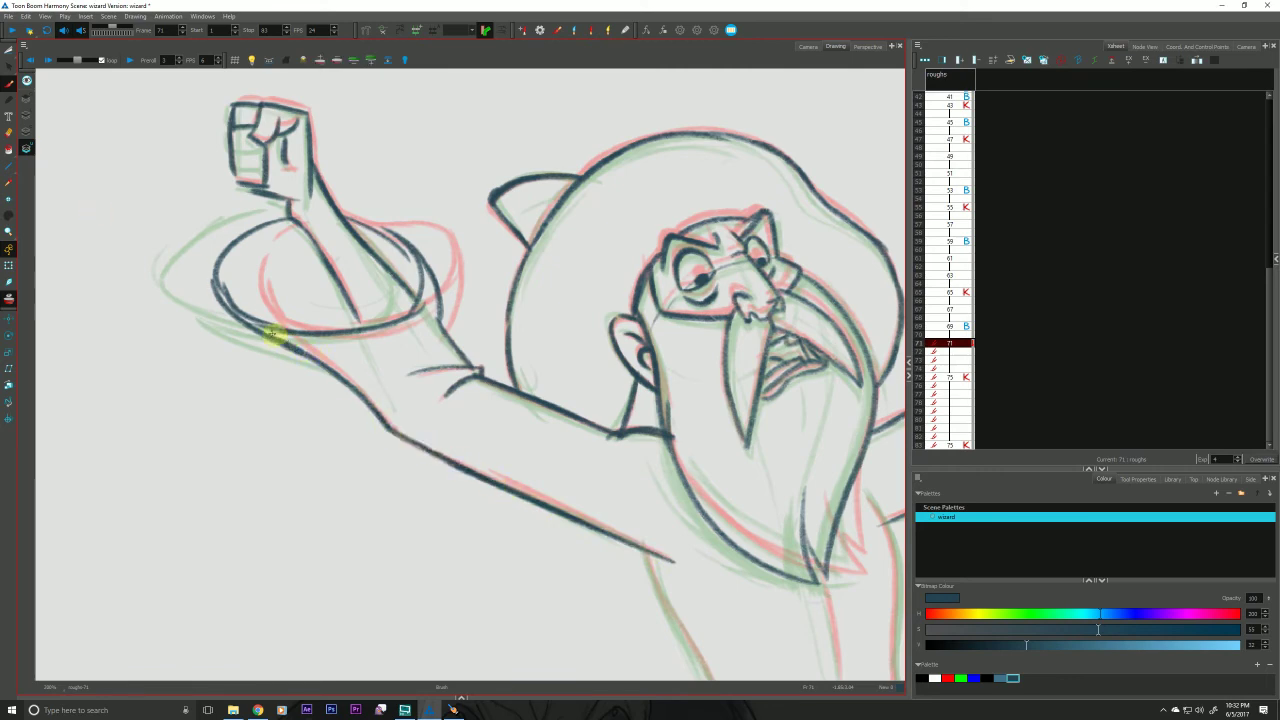
left_click_drag(235, 146, 267, 149)
left_click_drag(236, 166, 266, 164)
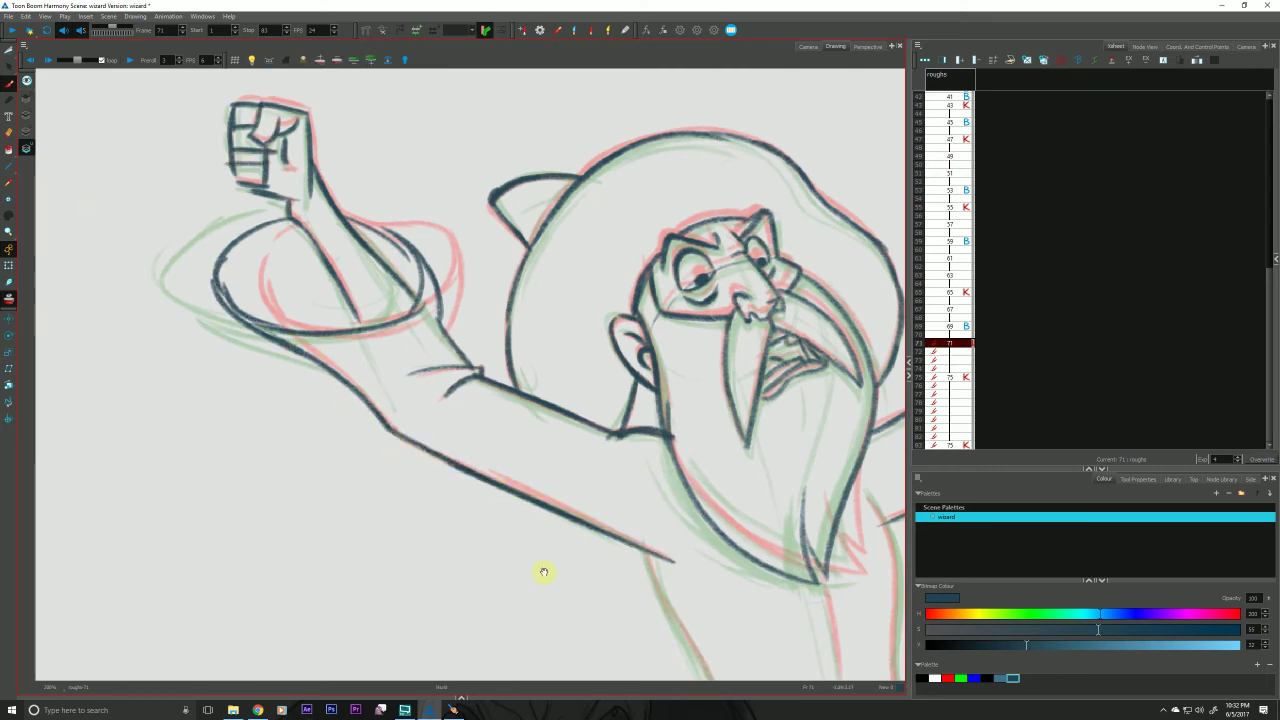
Draw both sides of the torso down to the waist and the robe's centre line below the beard.
mouse_move(543, 571)
left_mouse_down()
mouse_move(171, 491)
mouse_move(210, 571)
mouse_move(260, 237)
left_mouse_up()
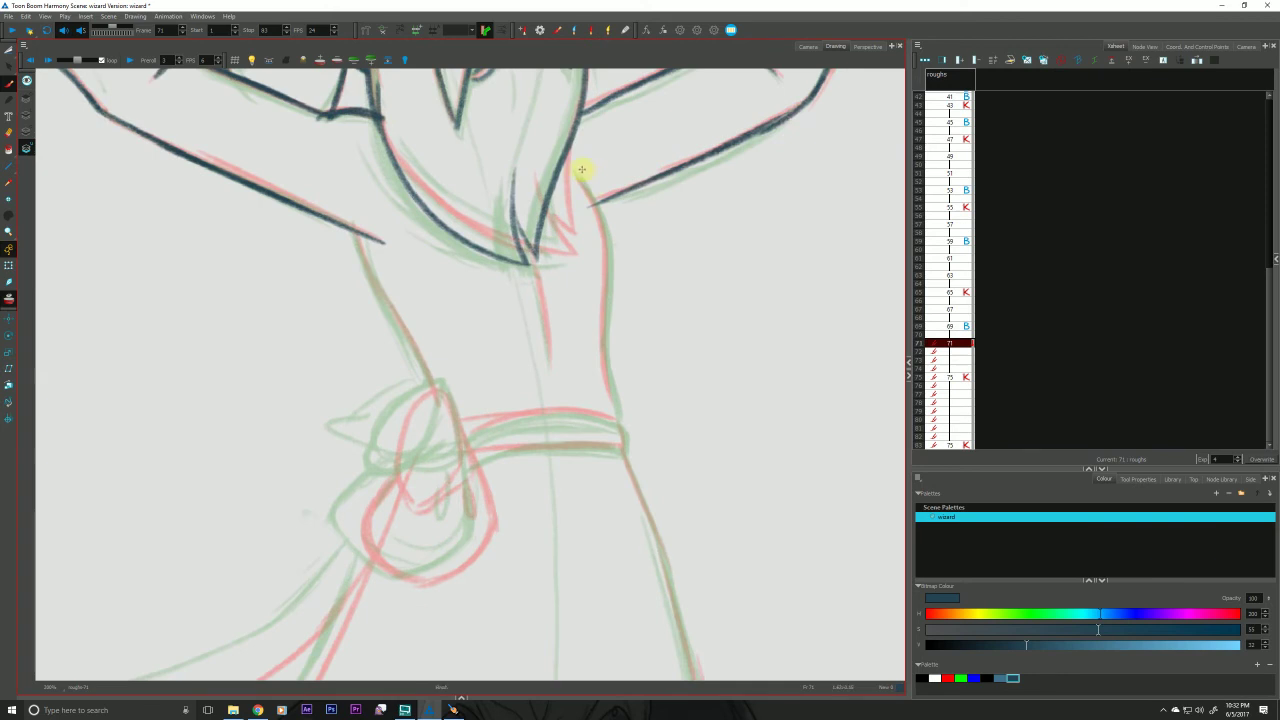
mouse_move(580, 171)
left_mouse_down()
mouse_move(609, 266)
mouse_move(609, 250)
mouse_move(604, 352)
mouse_move(620, 420)
left_mouse_up()
left_click_drag(351, 231, 417, 351)
left_click_drag(533, 258, 546, 400)
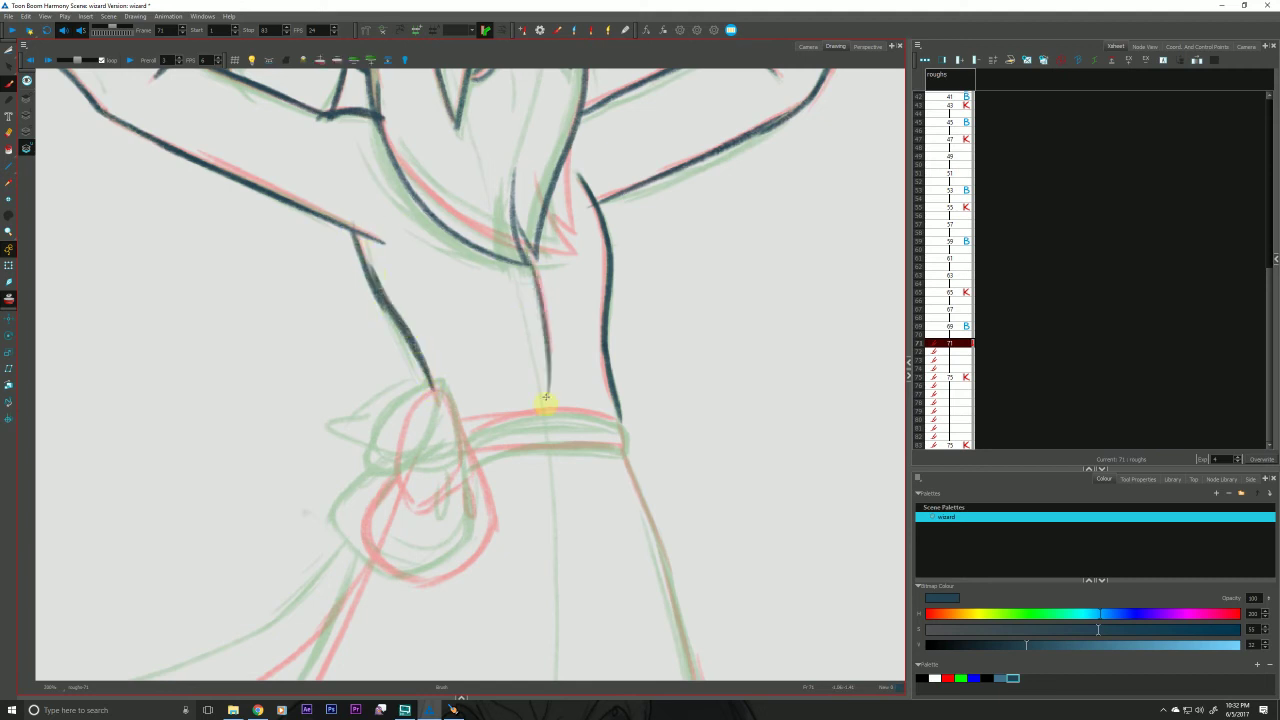
Draw the sash knot at the wizard's hip as a narrow oval with a doubled lower edge, flipping to compare with neighbouring drawings.
left_click_drag(274, 581, 403, 504)
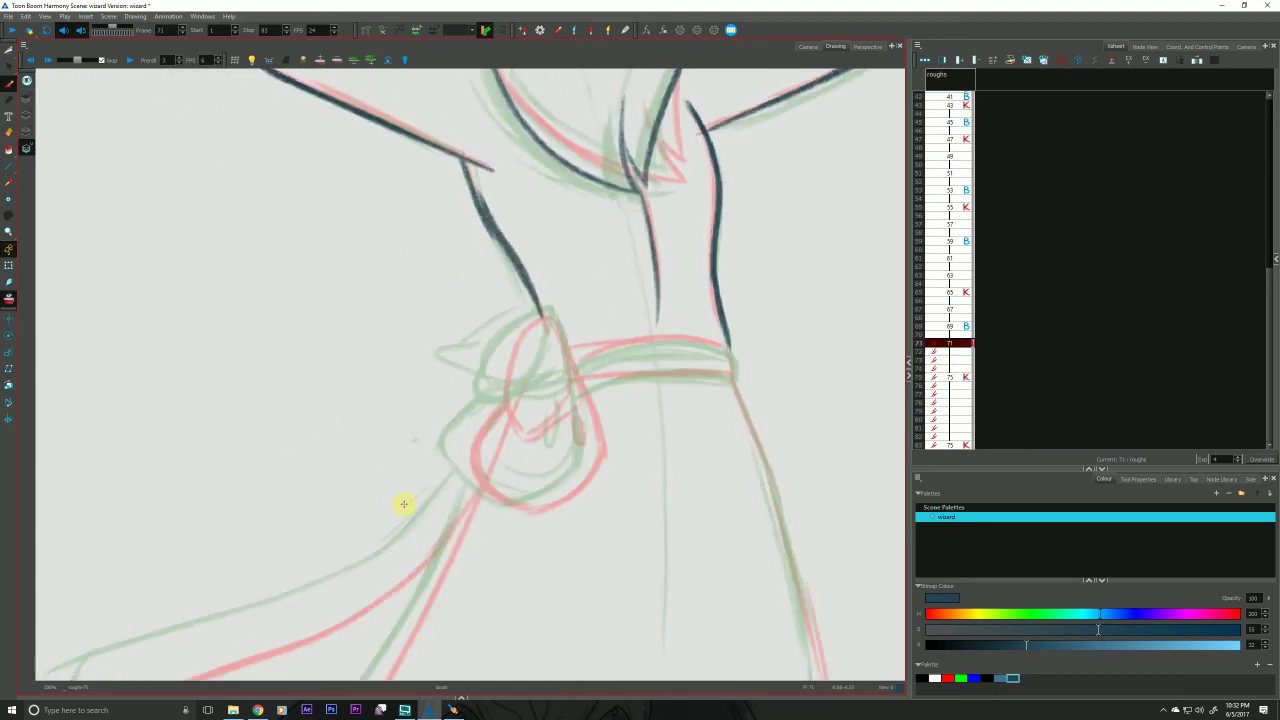
left_click_drag(553, 317, 563, 390)
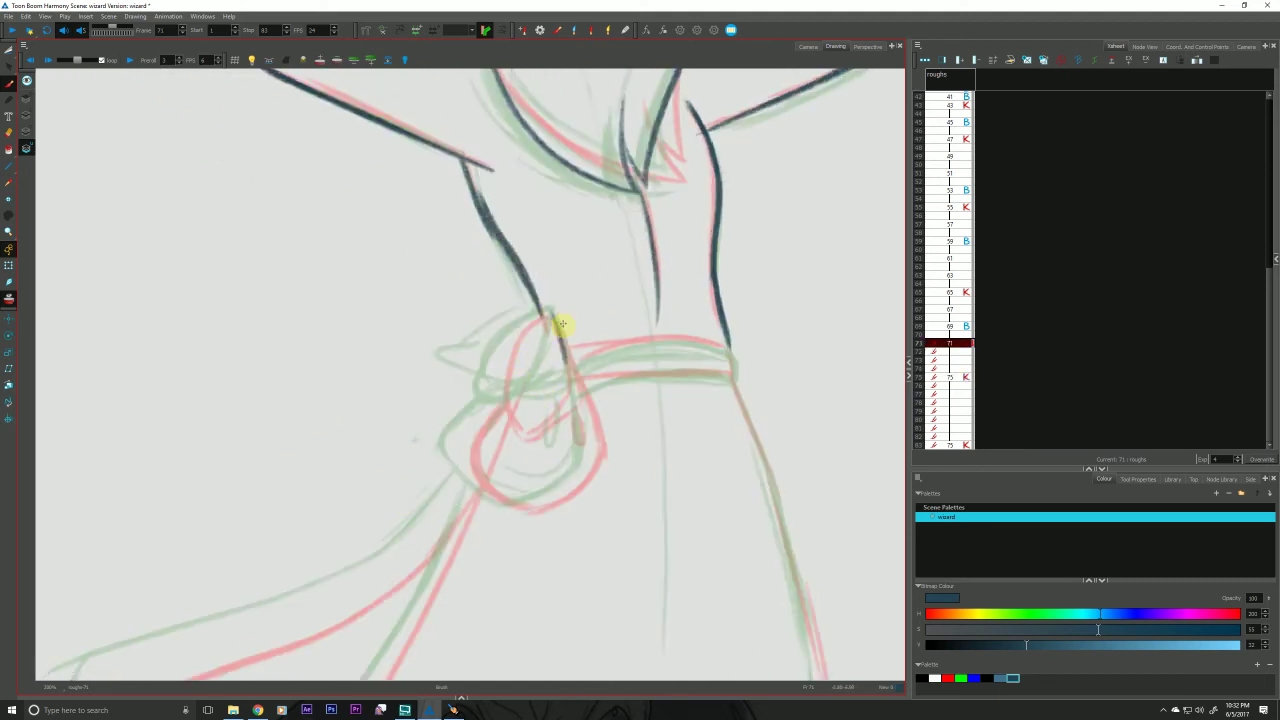
mouse_move(549, 318)
left_mouse_down()
mouse_move(540, 397)
mouse_move(553, 383)
mouse_move(510, 409)
left_mouse_up()
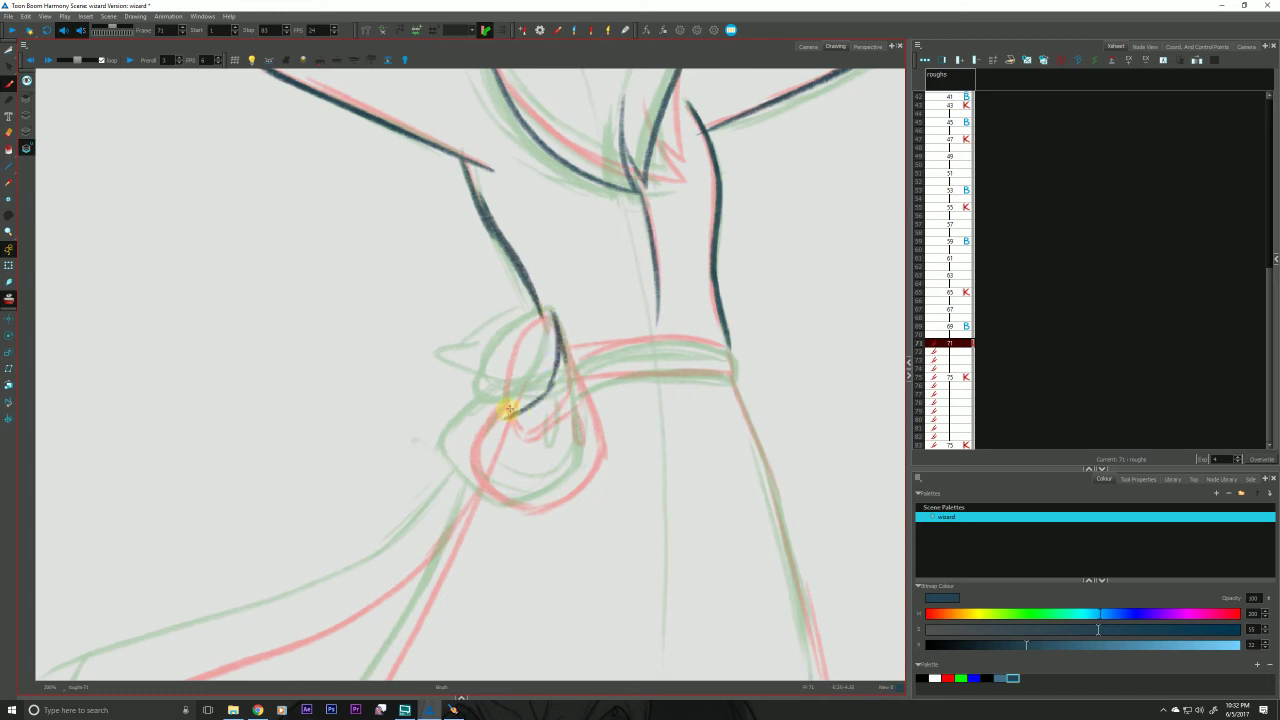
mouse_move(538, 313)
left_mouse_down()
mouse_move(495, 385)
mouse_move(507, 352)
mouse_move(500, 412)
left_mouse_up()
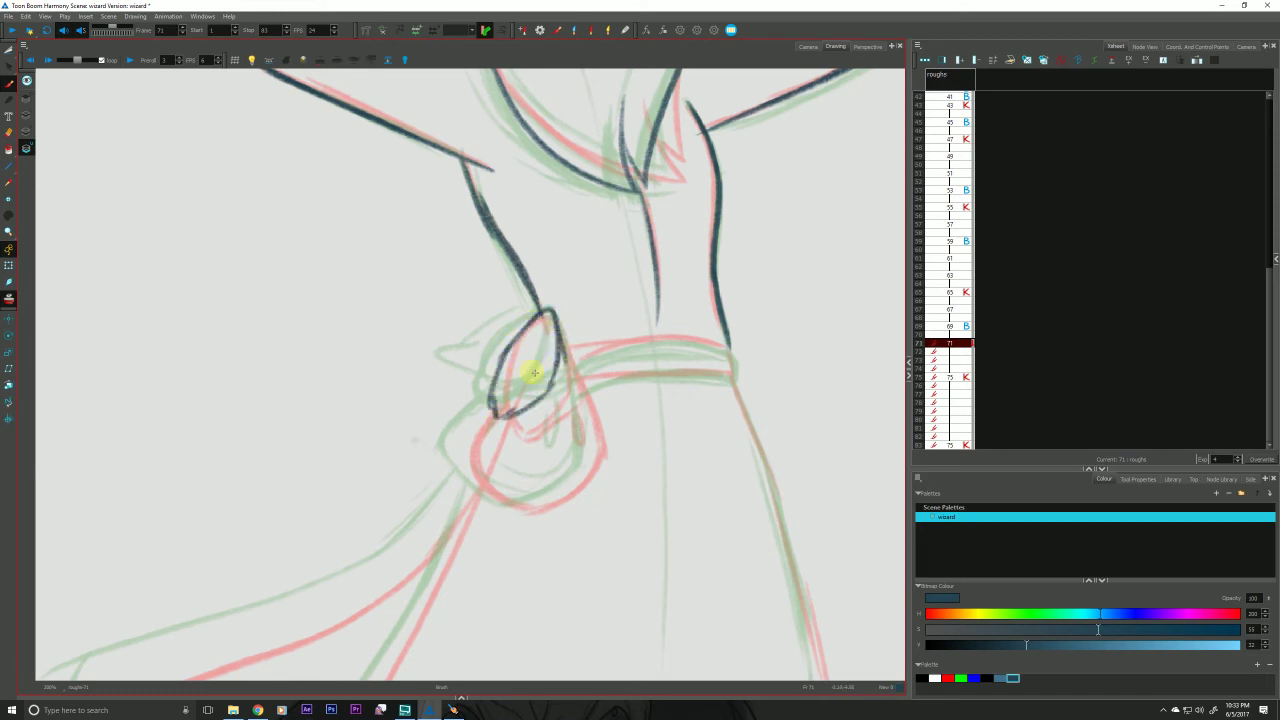
mouse_move(562, 347)
left_mouse_down()
mouse_move(539, 408)
mouse_move(500, 409)
left_mouse_up()
key("g")
key("f")
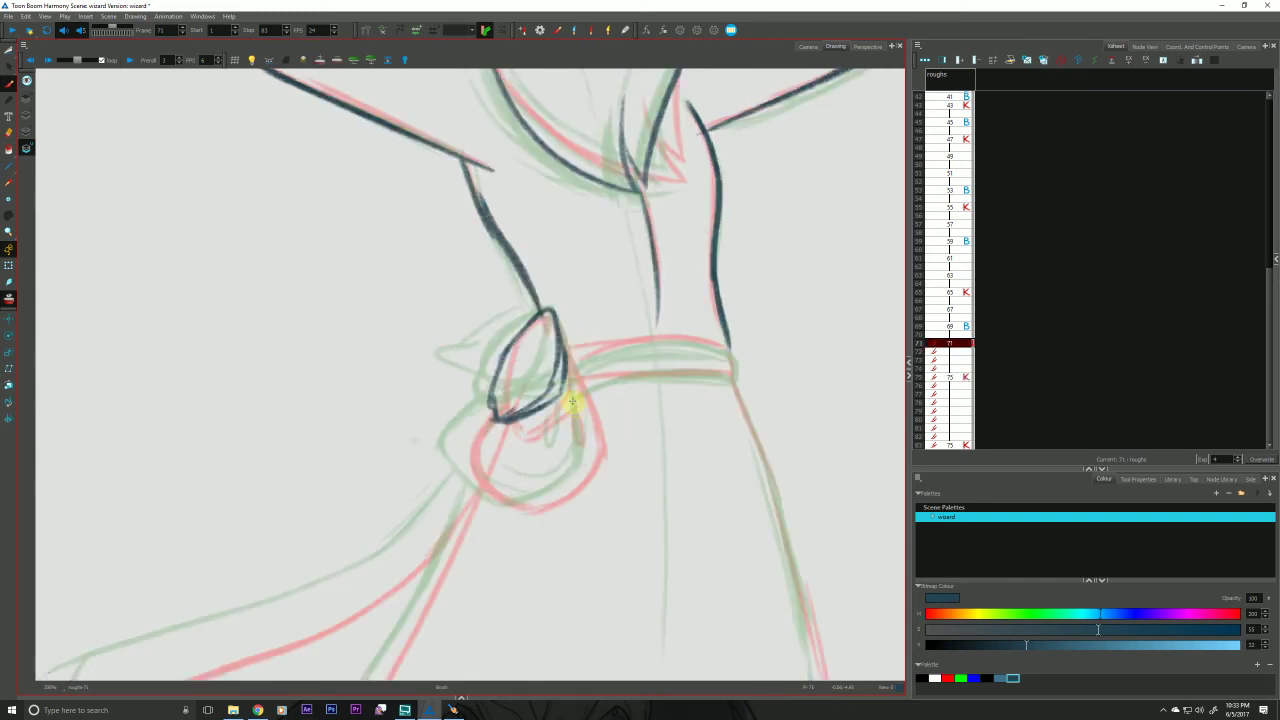
mouse_move(574, 366)
left_mouse_down()
mouse_move(558, 395)
mouse_move(553, 315)
left_mouse_up()
Draw the rounded sash loop hanging below the knot, the belt band across the waist, and the start of the robe's outer edge.
mouse_move(577, 383)
left_mouse_down()
mouse_move(585, 423)
mouse_move(583, 407)
mouse_move(554, 480)
mouse_move(585, 457)
mouse_move(568, 483)
mouse_move(480, 490)
mouse_move(490, 404)
mouse_move(467, 435)
mouse_move(462, 472)
left_mouse_up()
mouse_move(516, 505)
left_mouse_down()
mouse_move(470, 482)
mouse_move(474, 418)
left_mouse_up()
left_click_drag(491, 406, 475, 481)
left_click_drag(566, 394, 558, 404)
mouse_move(583, 351)
left_mouse_down()
mouse_move(666, 343)
mouse_move(731, 354)
mouse_move(733, 376)
left_mouse_up()
mouse_move(586, 380)
left_mouse_down()
mouse_move(735, 366)
mouse_move(780, 522)
left_mouse_up()
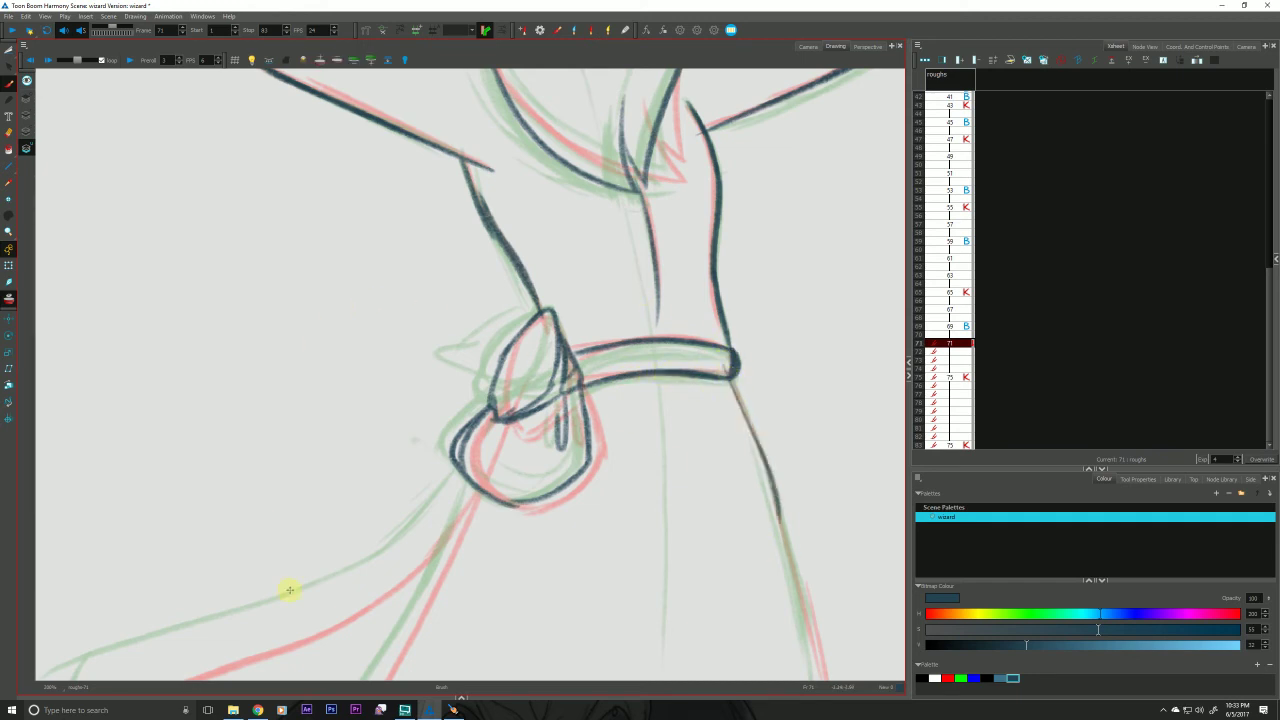
Draw the robe skirt's outer edge down from the belt, its inner edge below the sash loop, and the trailing cloth with its hem.
key("1")
key("1")
key("space")
left_click_drag(272, 595, 392, 518)
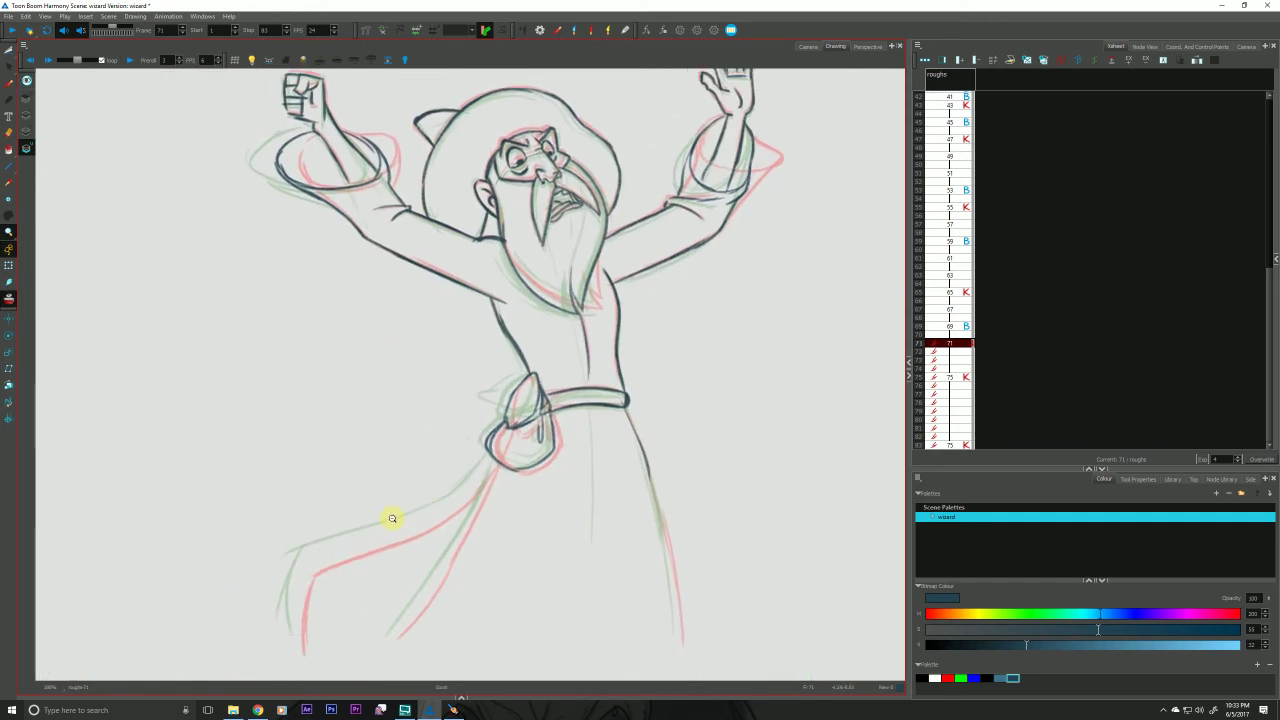
key("alt+b")
left_click_drag(628, 413, 675, 612)
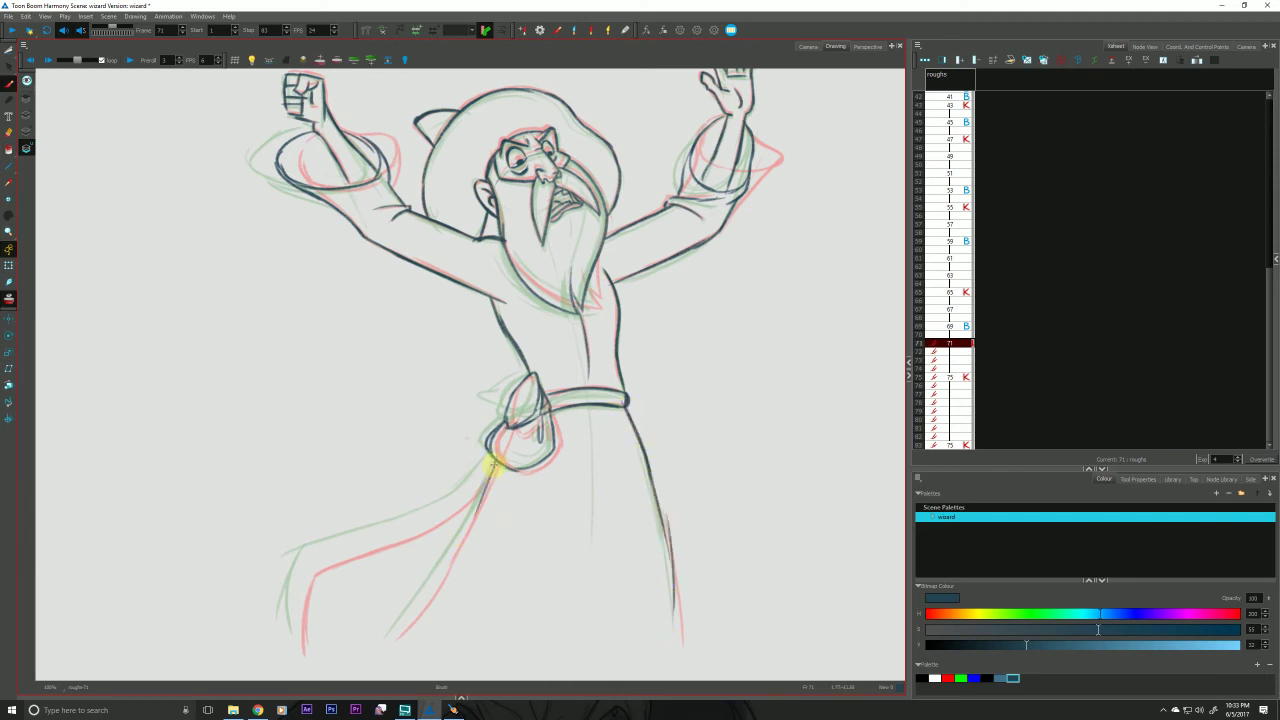
mouse_move(491, 452)
left_mouse_down()
mouse_move(444, 570)
mouse_move(400, 628)
left_mouse_up()
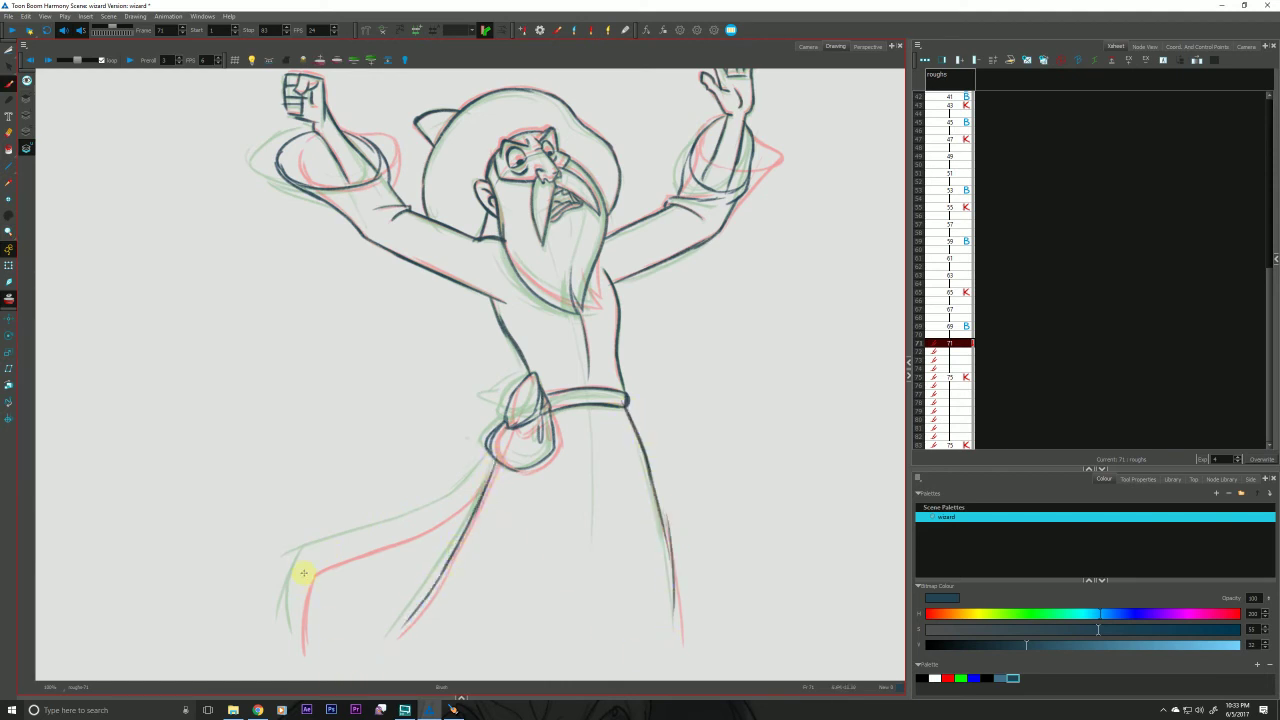
left_click_drag(313, 553, 299, 630)
mouse_move(490, 462)
left_mouse_down()
mouse_move(425, 523)
mouse_move(307, 561)
mouse_move(297, 604)
left_mouse_up()
Create an empty drawing at frame 73 in the roughs column.
key("space")
left_click_drag(138, 343, 153, 518)
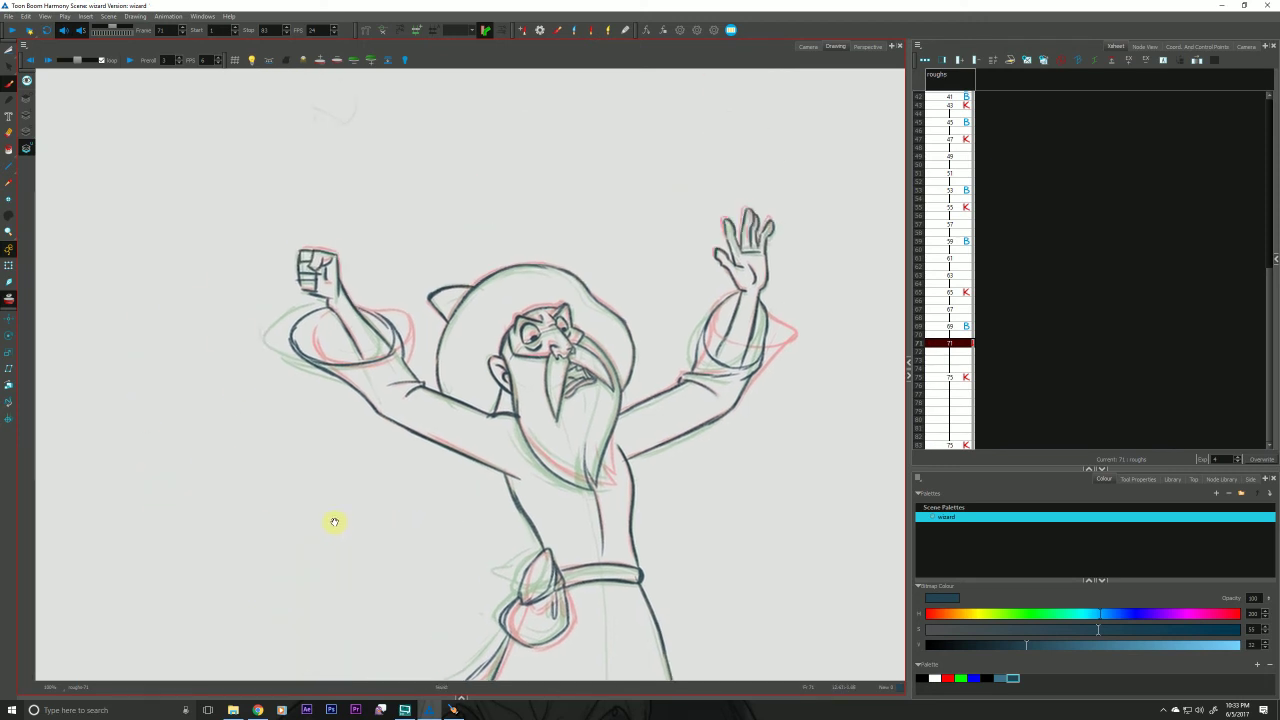
left_click_drag(334, 521, 340, 485)
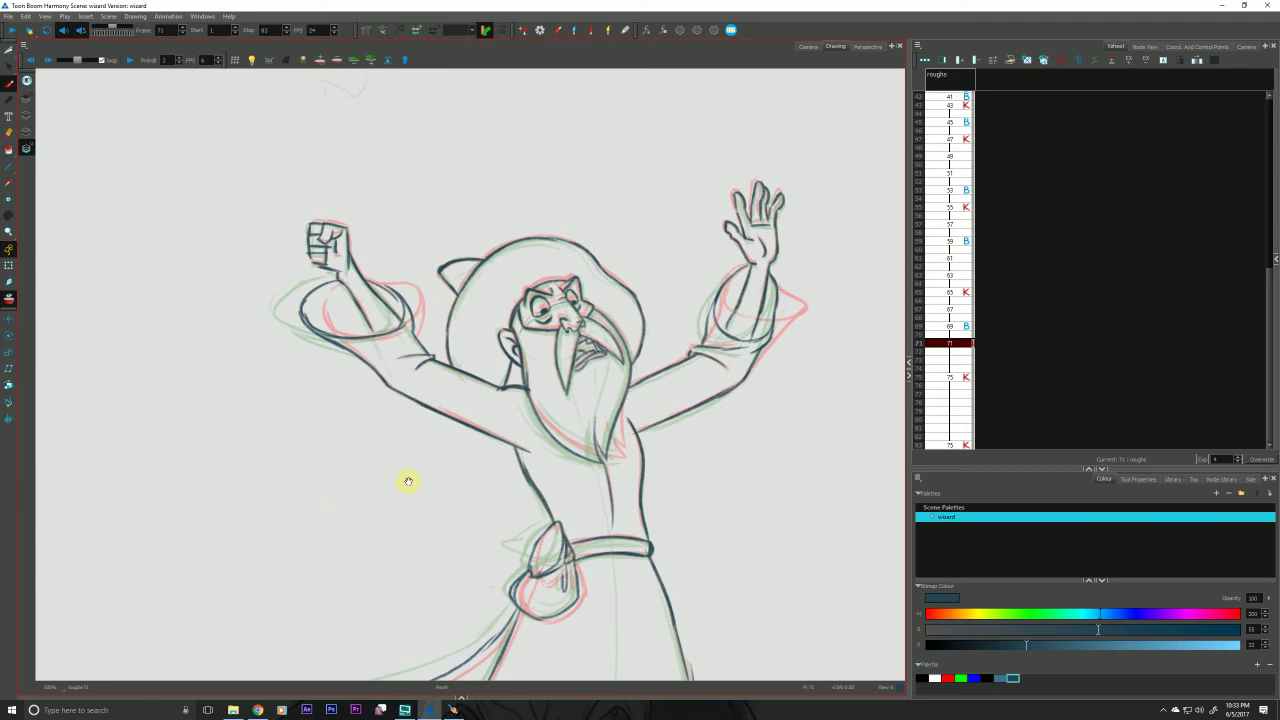
left_click_drag(408, 481, 285, 484)
left_click(944, 361)
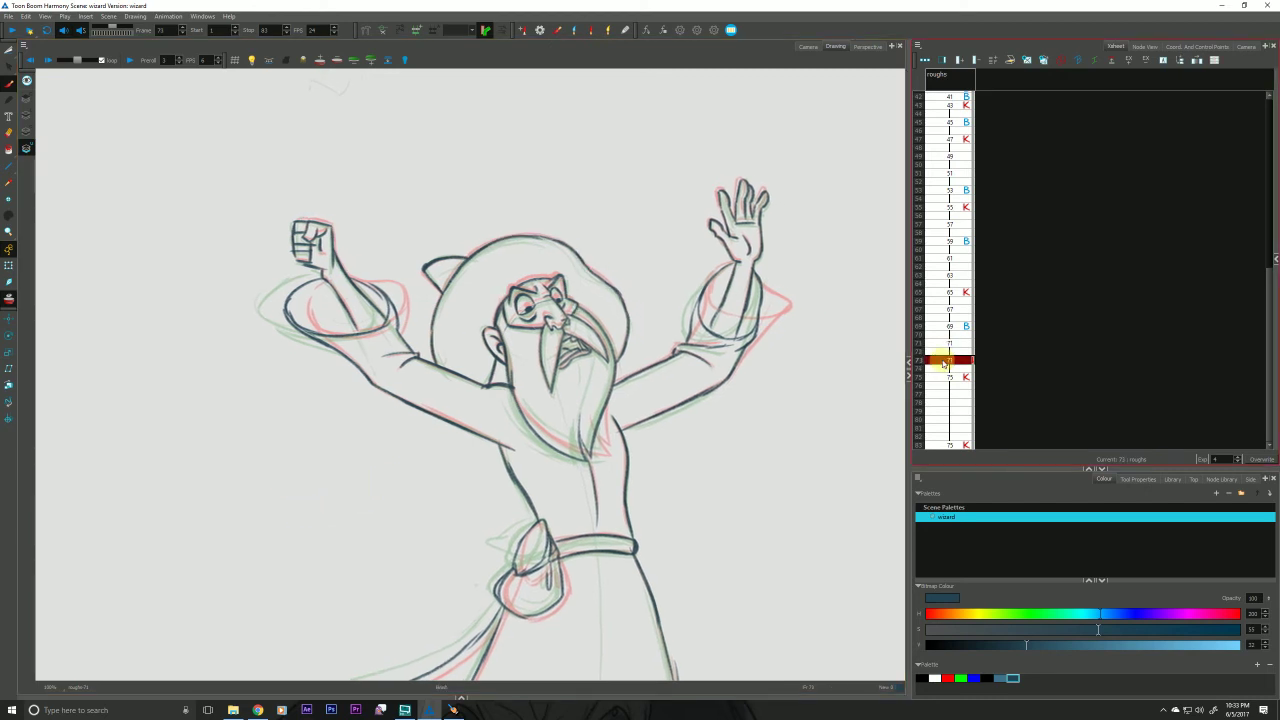
mouse_move(307, 608)
left_mouse_down()
mouse_move(277, 477)
mouse_move(251, 489)
left_mouse_up()
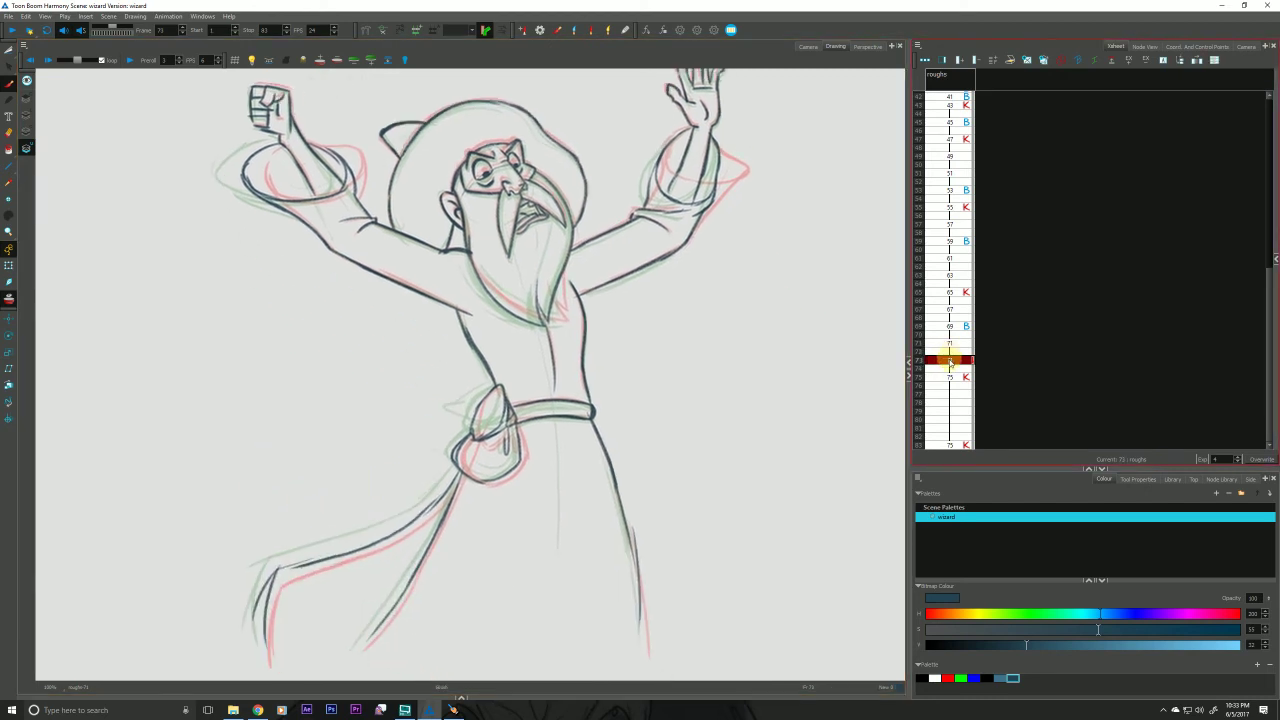
left_click(1035, 58)
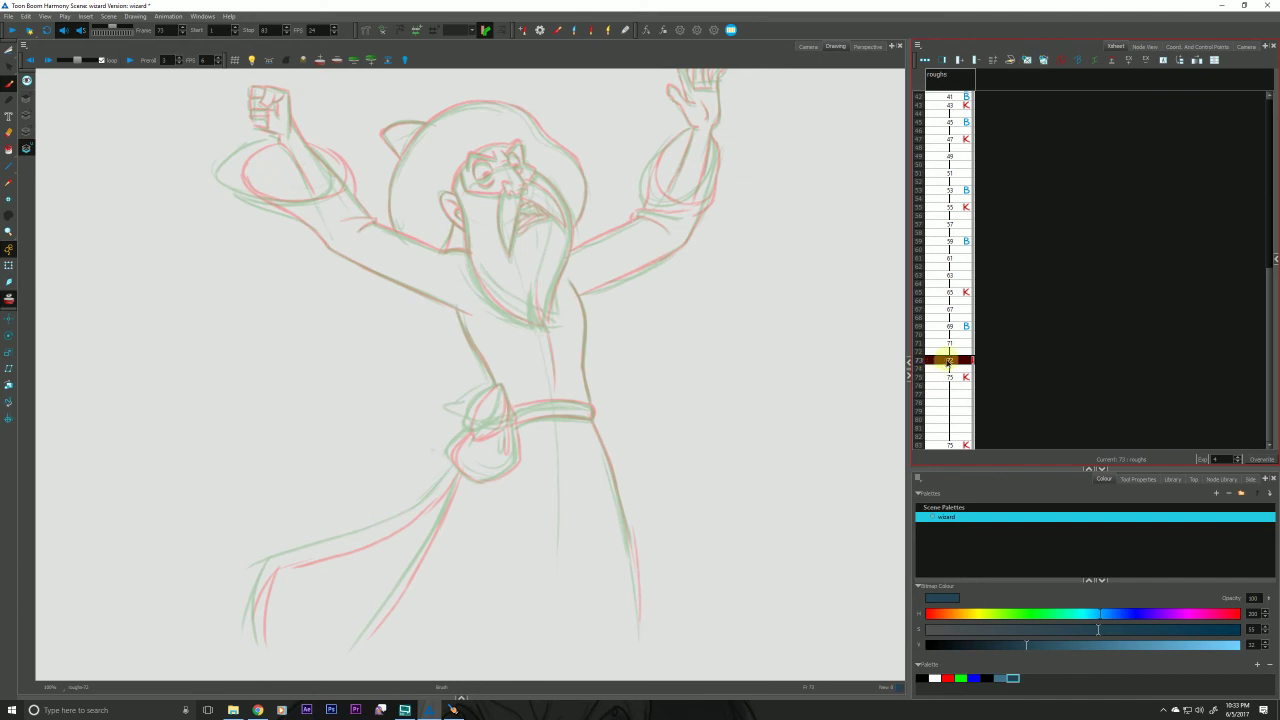
Rename the new drawing at frame 73 as 73.
double_click(946, 361)
key("Return")
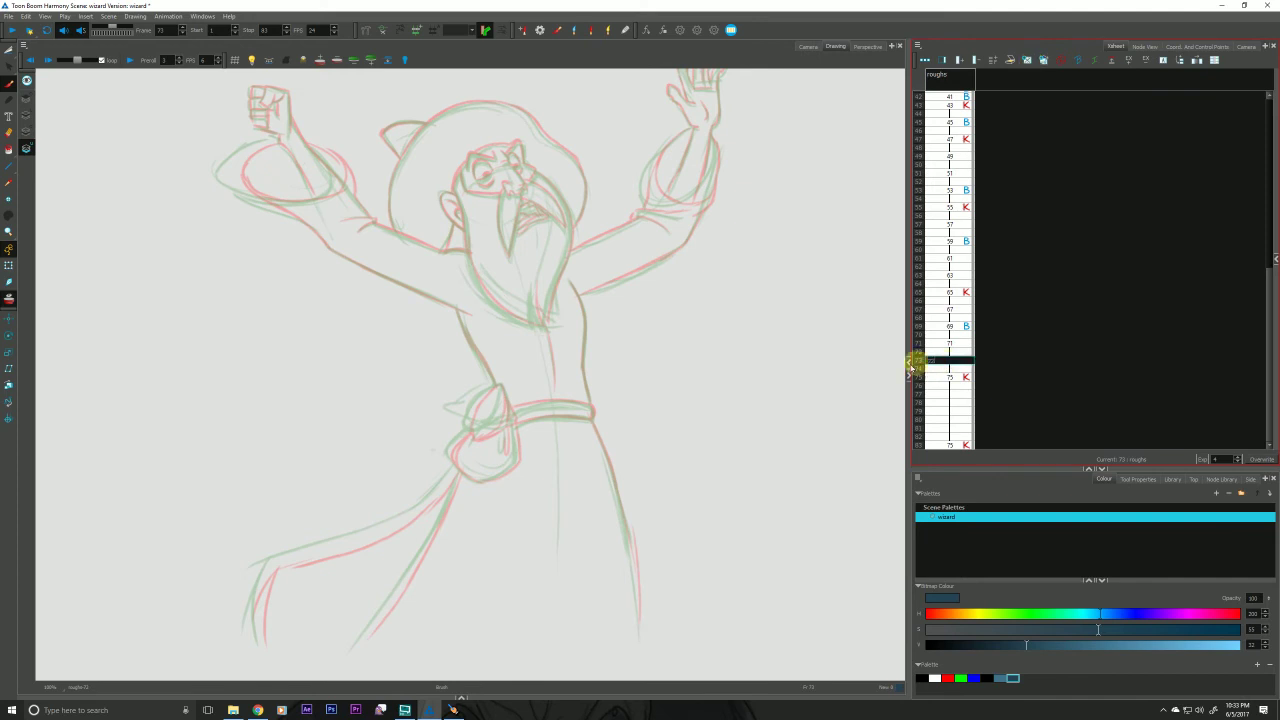
left_click(934, 351)
left_click(940, 362)
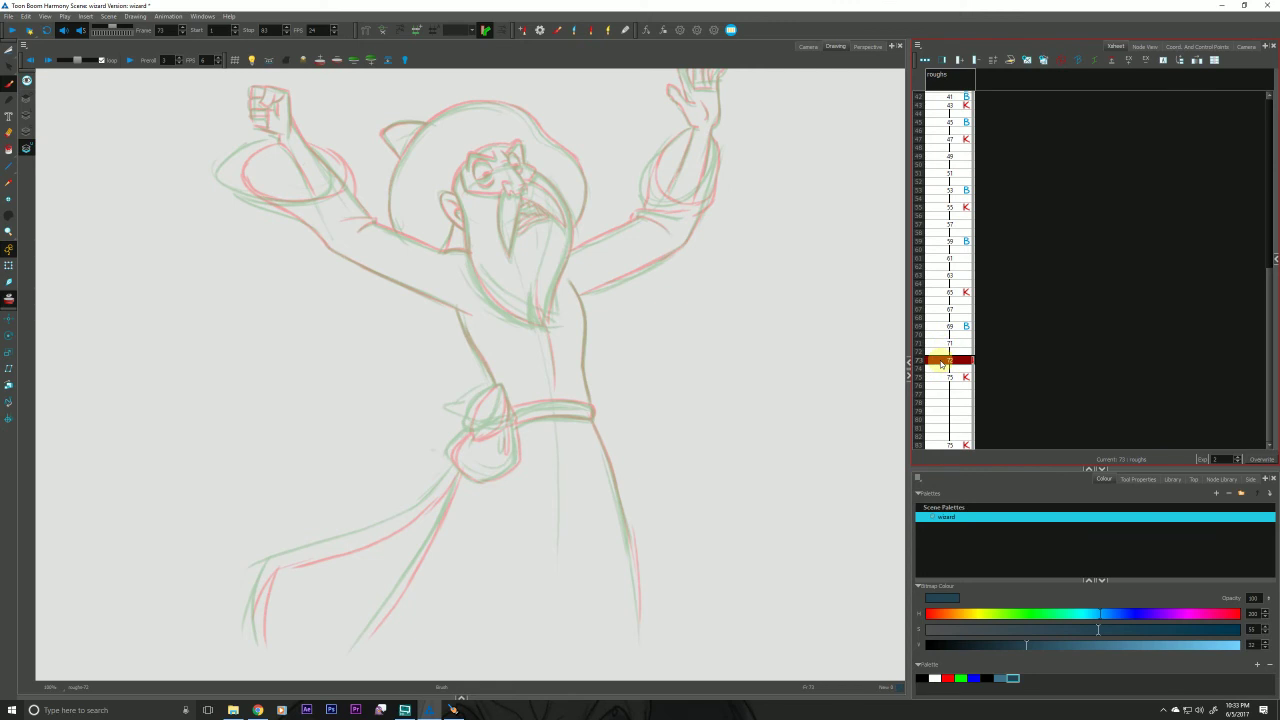
key("ctrl+d")
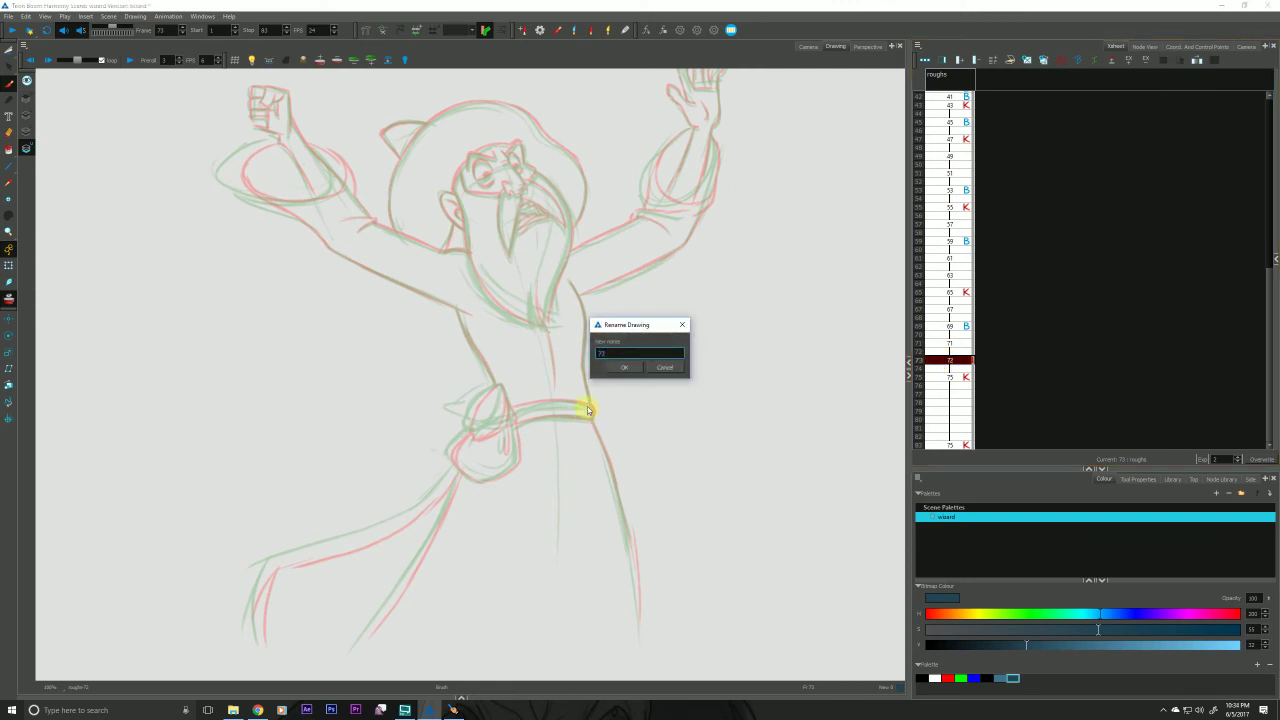
left_click(616, 365)
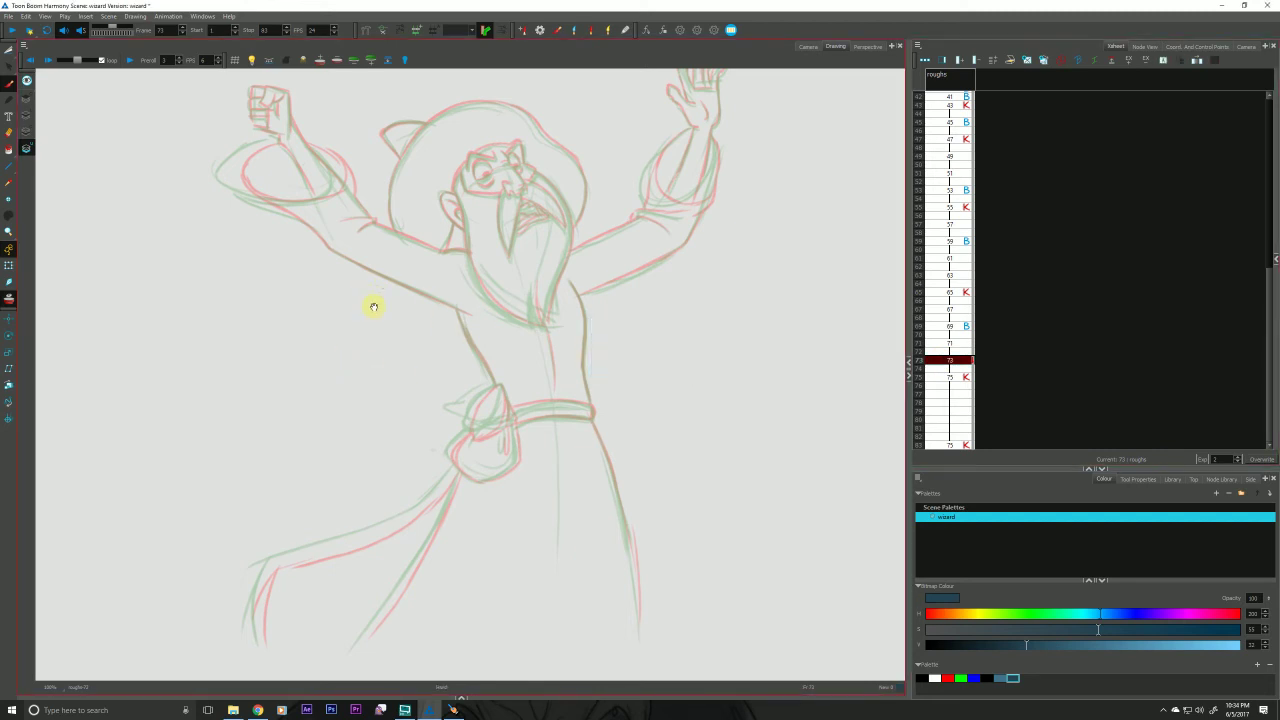
Draw the short angled brow crease between the wizard's eyes on drawing 73, flipping to compare with neighbouring drawings.
left_click_drag(371, 327, 398, 394)
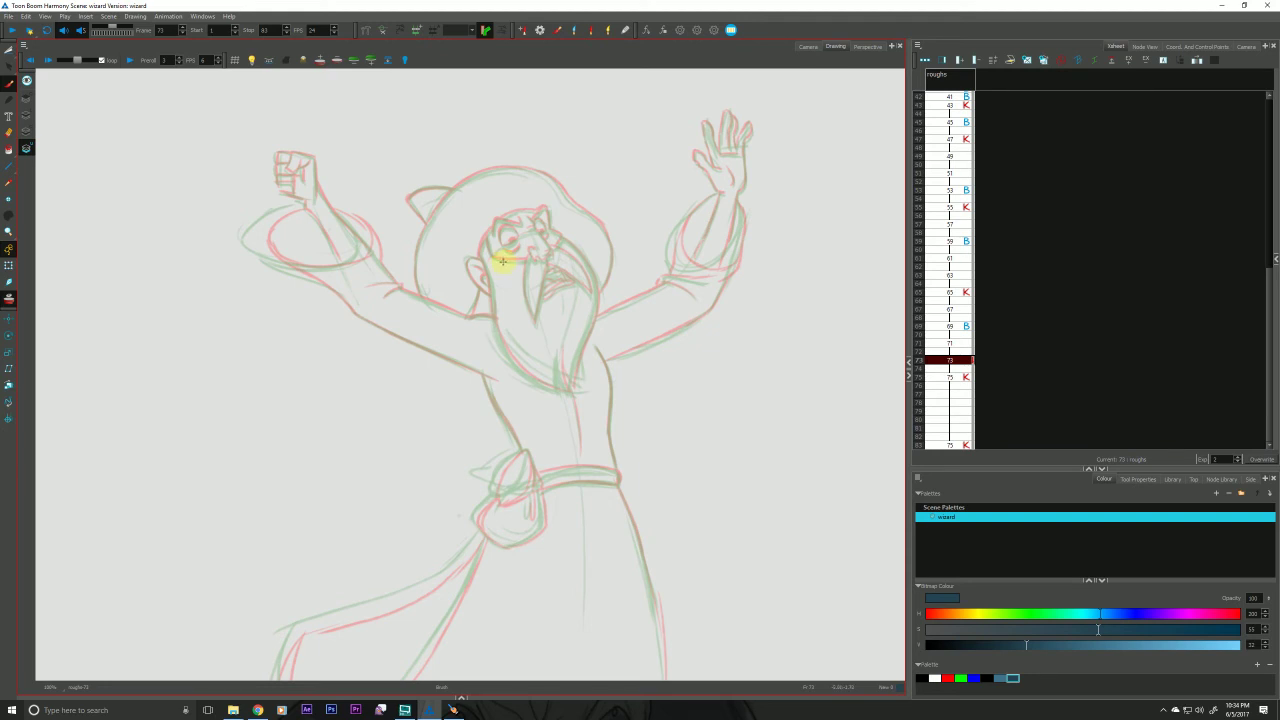
scroll(508, 236, "up", 3)
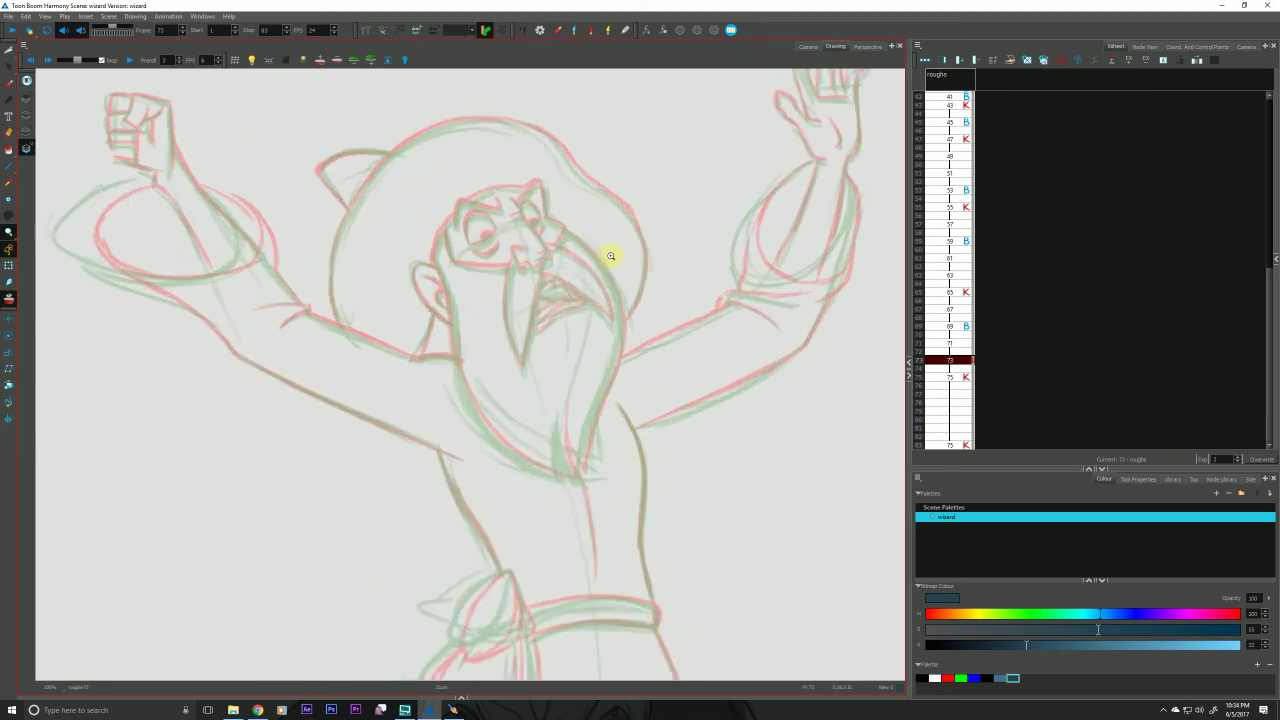
scroll(486, 337, "up", 4)
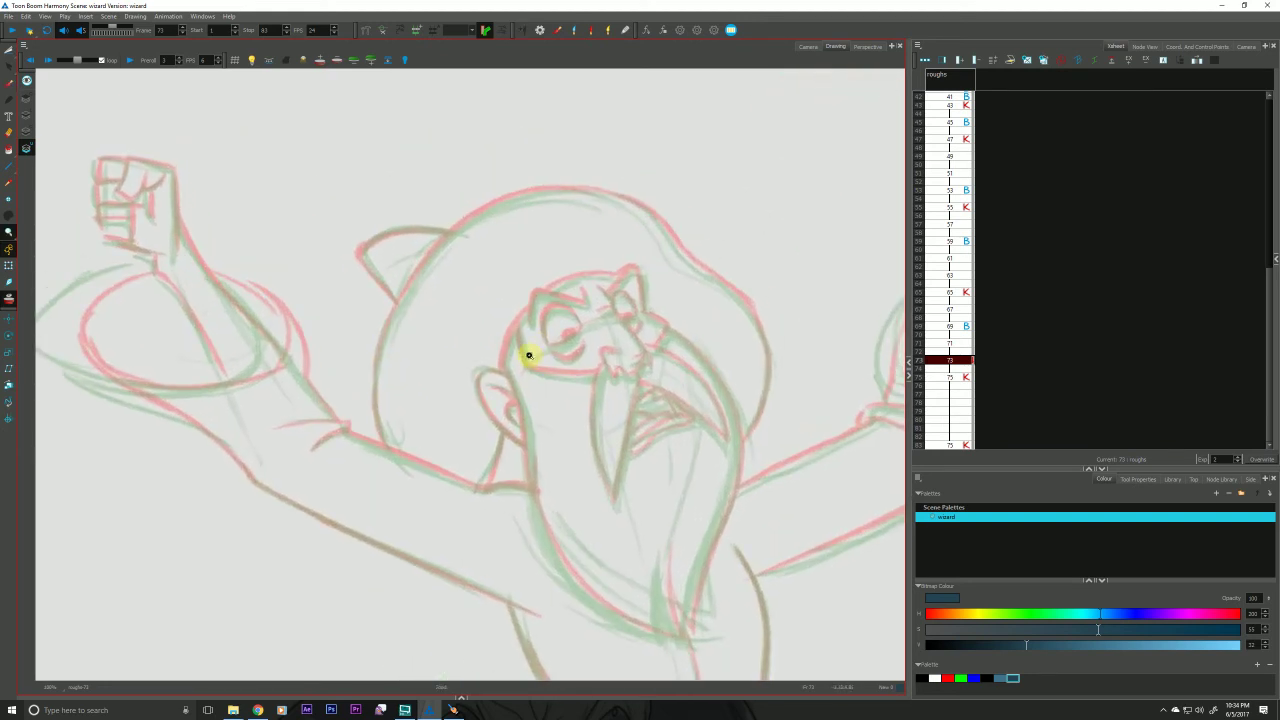
key("f")
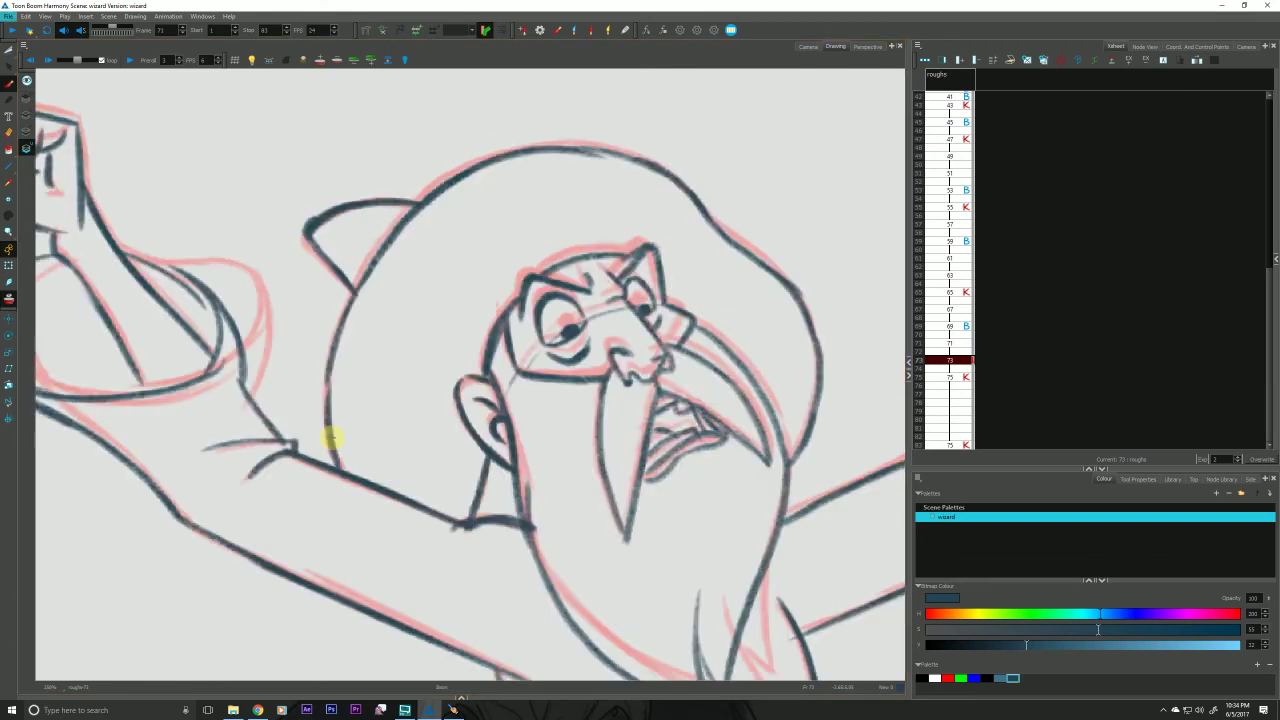
key("g")
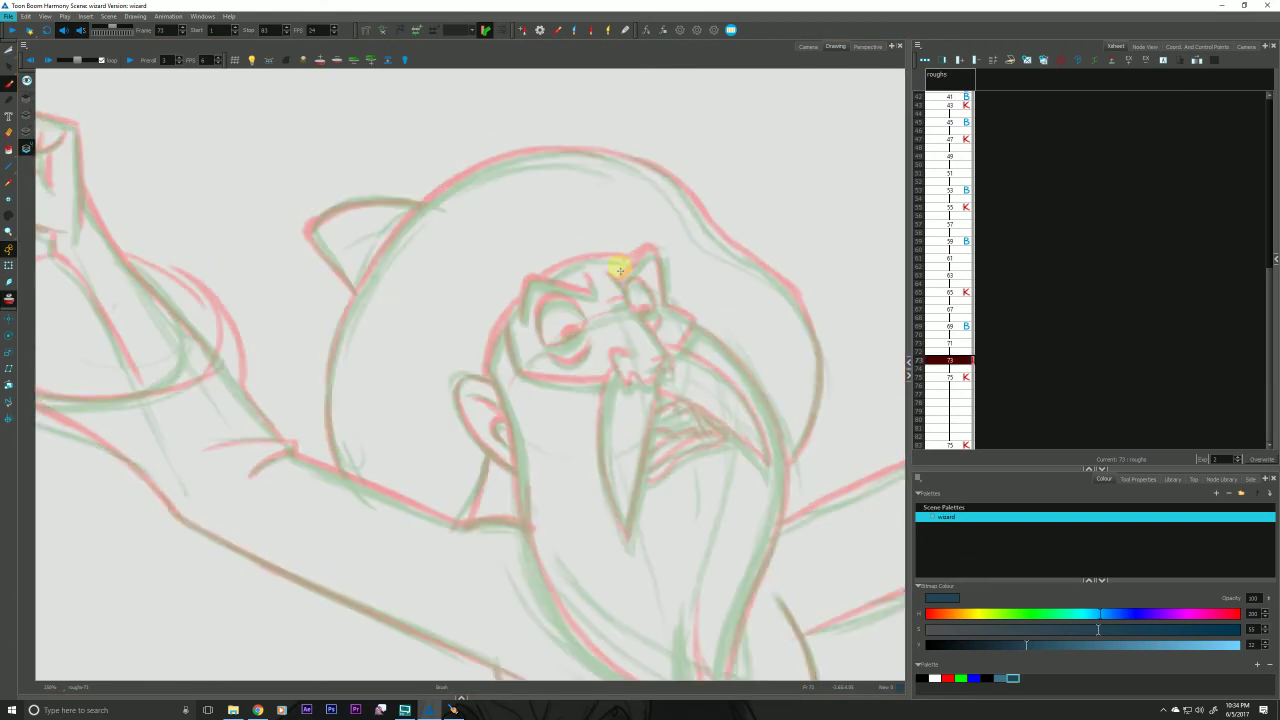
left_click_drag(606, 271, 623, 287)
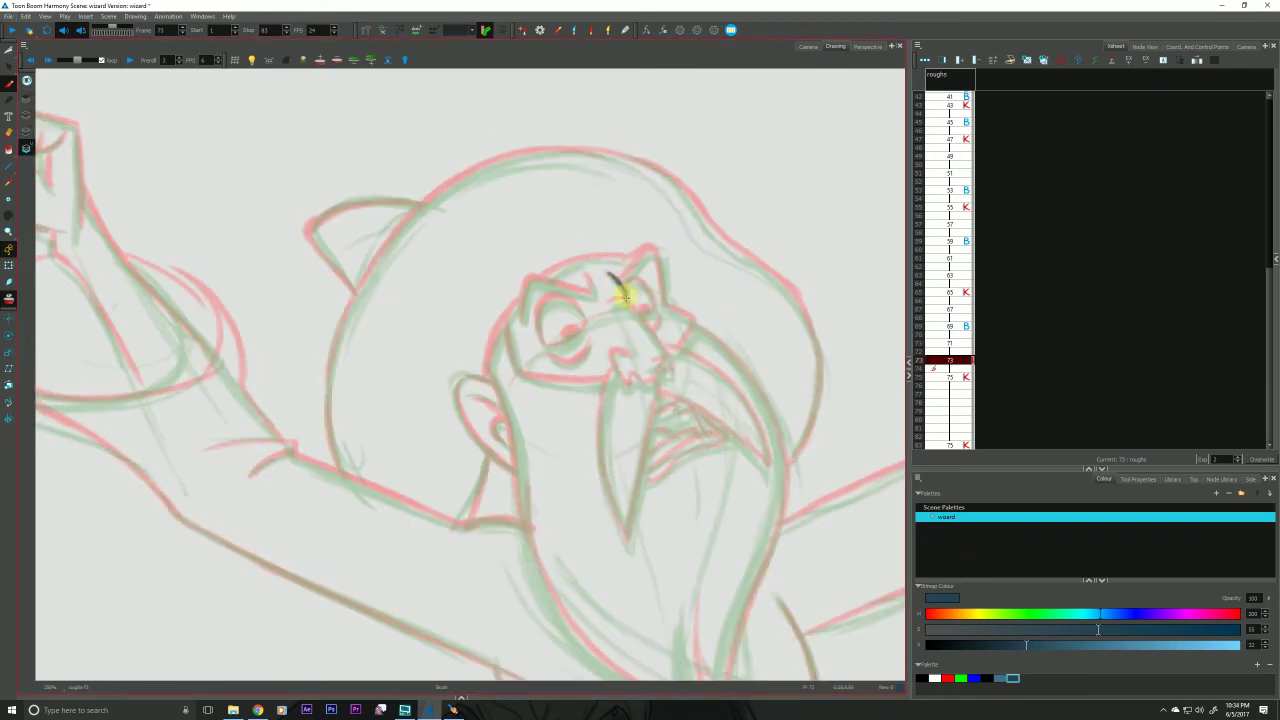
key("g")
key("f")
mouse_move(626, 296)
left_mouse_down()
mouse_move(625, 309)
mouse_move(614, 283)
left_mouse_up()
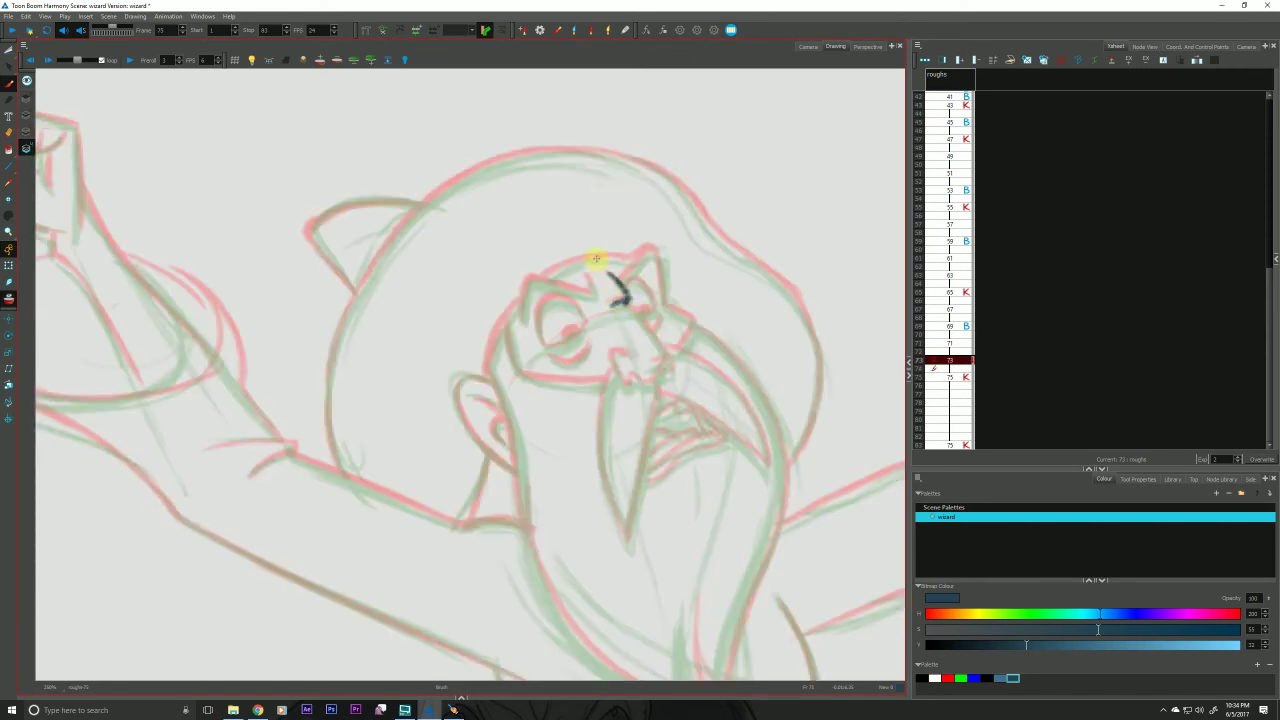
Draw the nose bridge down from the brow crease and the rounded nose tip with its nostril on drawing 73, comparing neighbouring drawings.
left_click(48, 687)
left_click(52, 643)
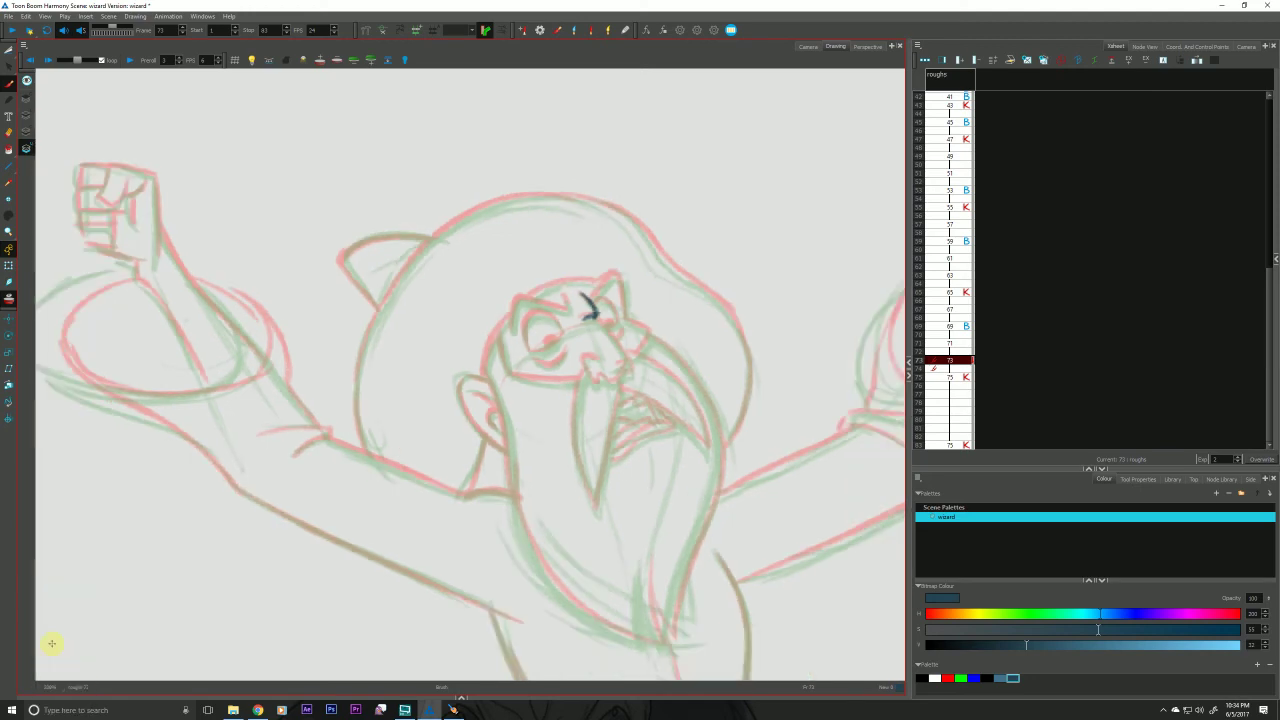
key("g")
key("f")
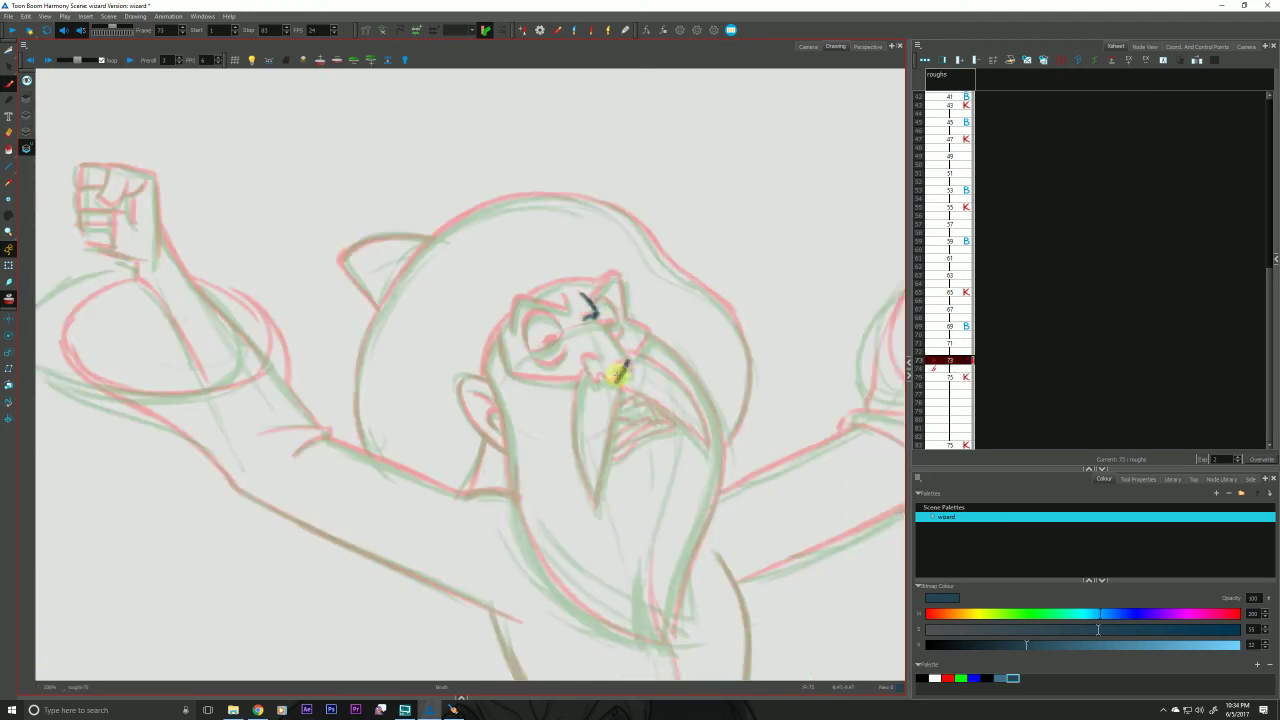
mouse_move(625, 358)
left_mouse_down()
mouse_move(596, 316)
mouse_move(613, 338)
mouse_move(605, 372)
left_mouse_up()
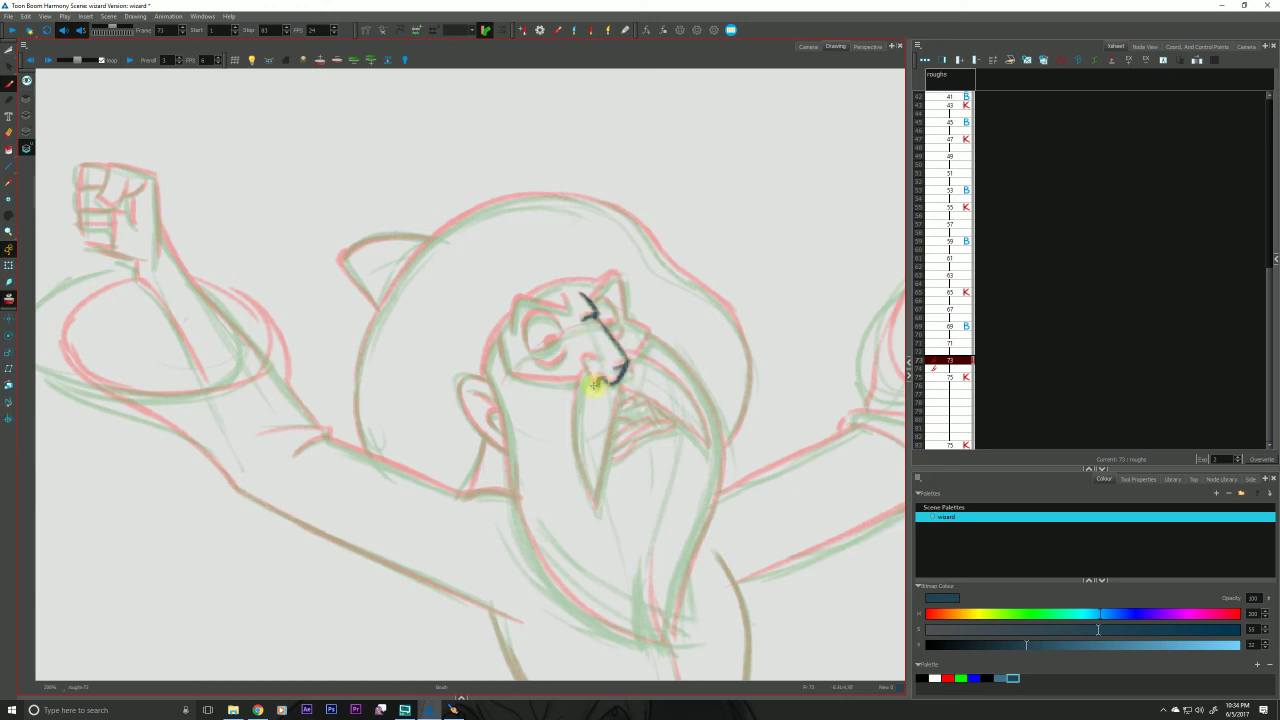
mouse_move(598, 385)
left_mouse_down()
mouse_move(584, 357)
mouse_move(593, 382)
mouse_move(585, 367)
mouse_move(629, 370)
left_mouse_up()
Switch to Chrome and play the X68000 Over Take soundtrack from the Chiptunes playlist on YouTube, shifting the browser window slightly.
left_click(257, 712)
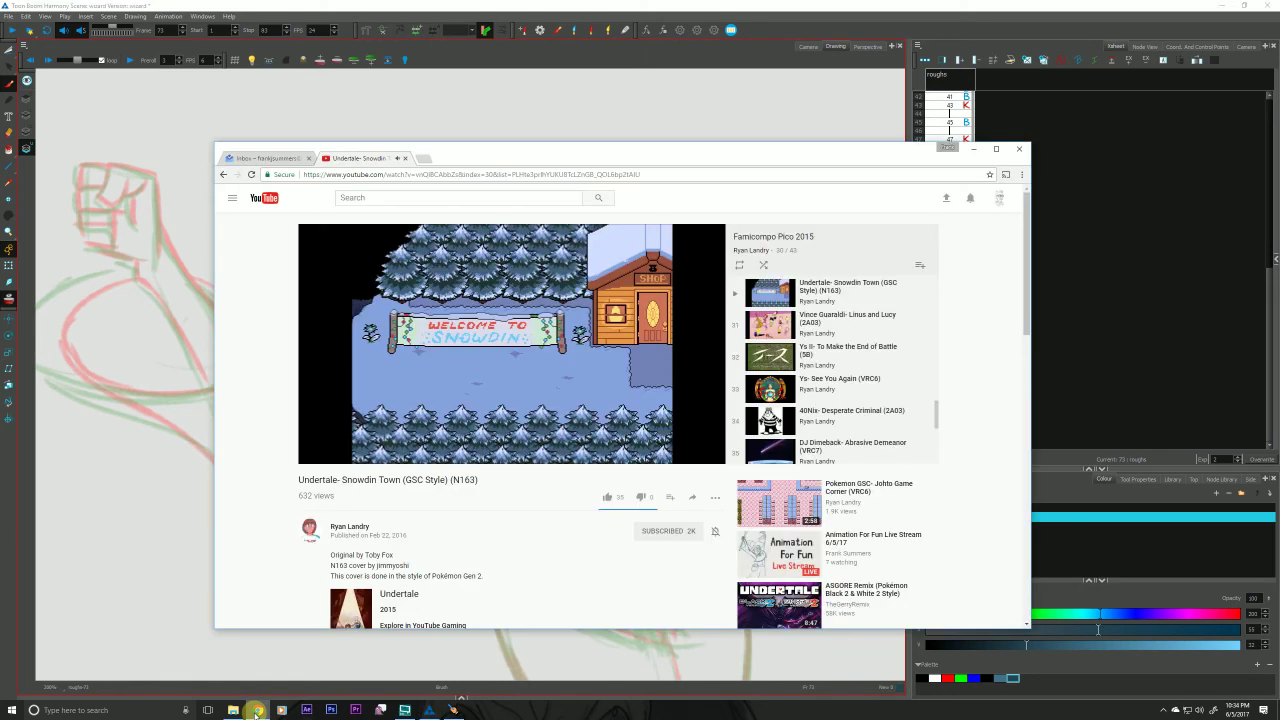
left_click(231, 202)
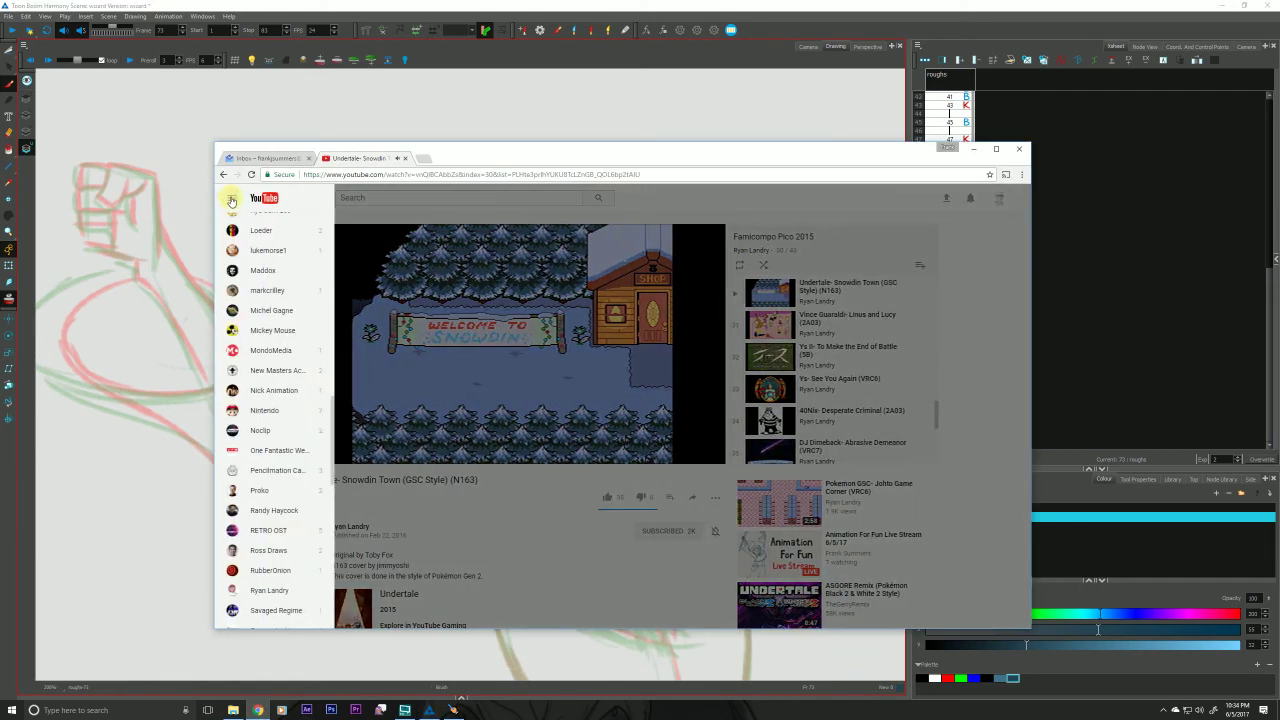
left_click_drag(334, 417, 330, 205)
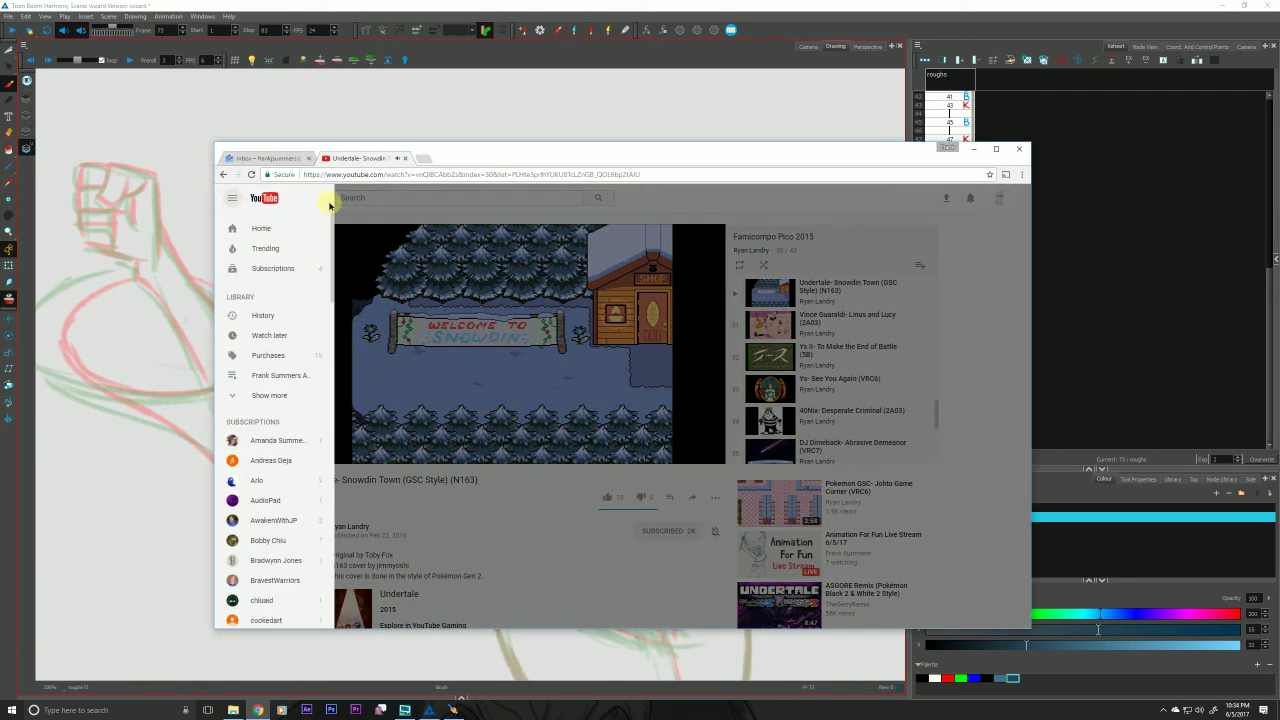
left_click(238, 397)
left_click(258, 396)
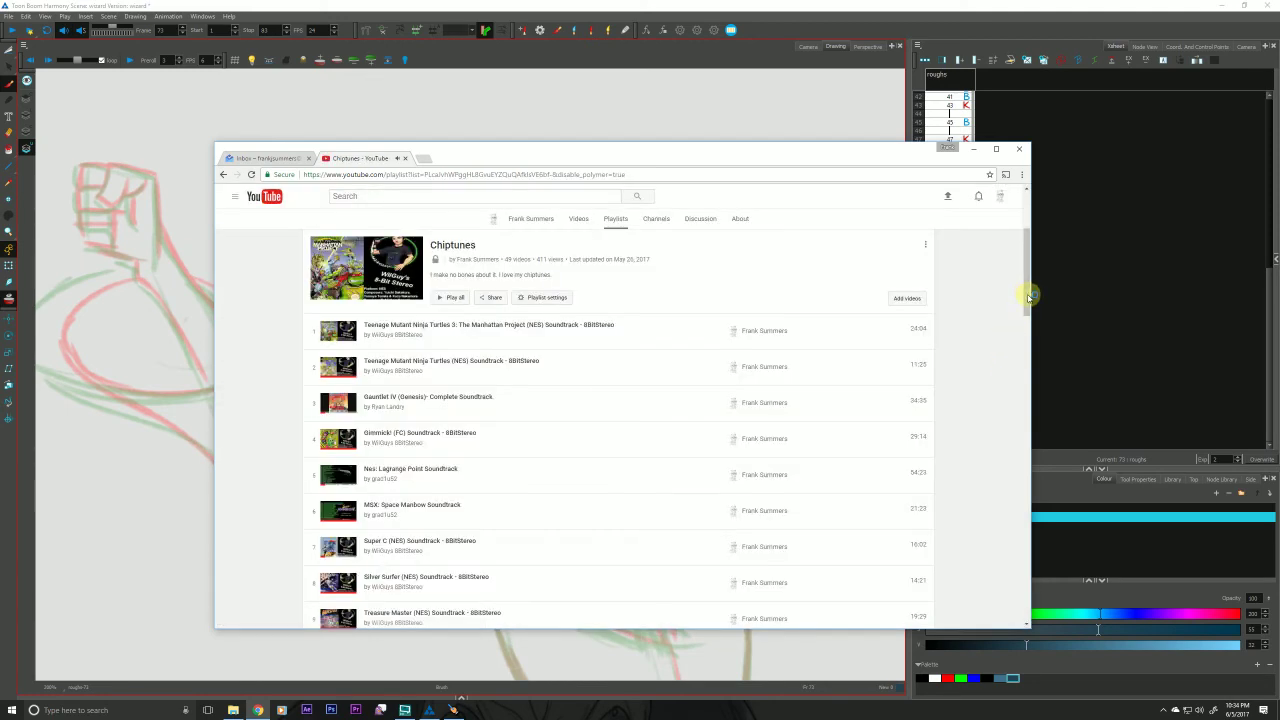
left_click_drag(1023, 286, 1020, 590)
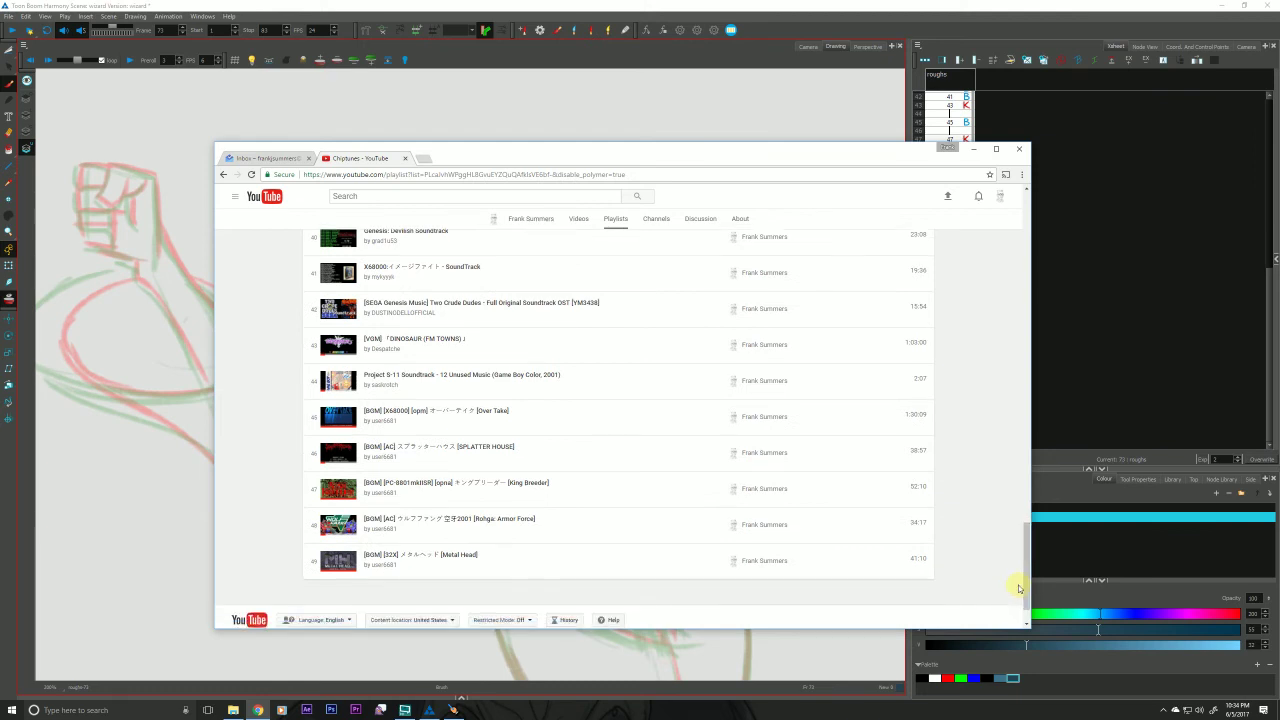
left_click(422, 412)
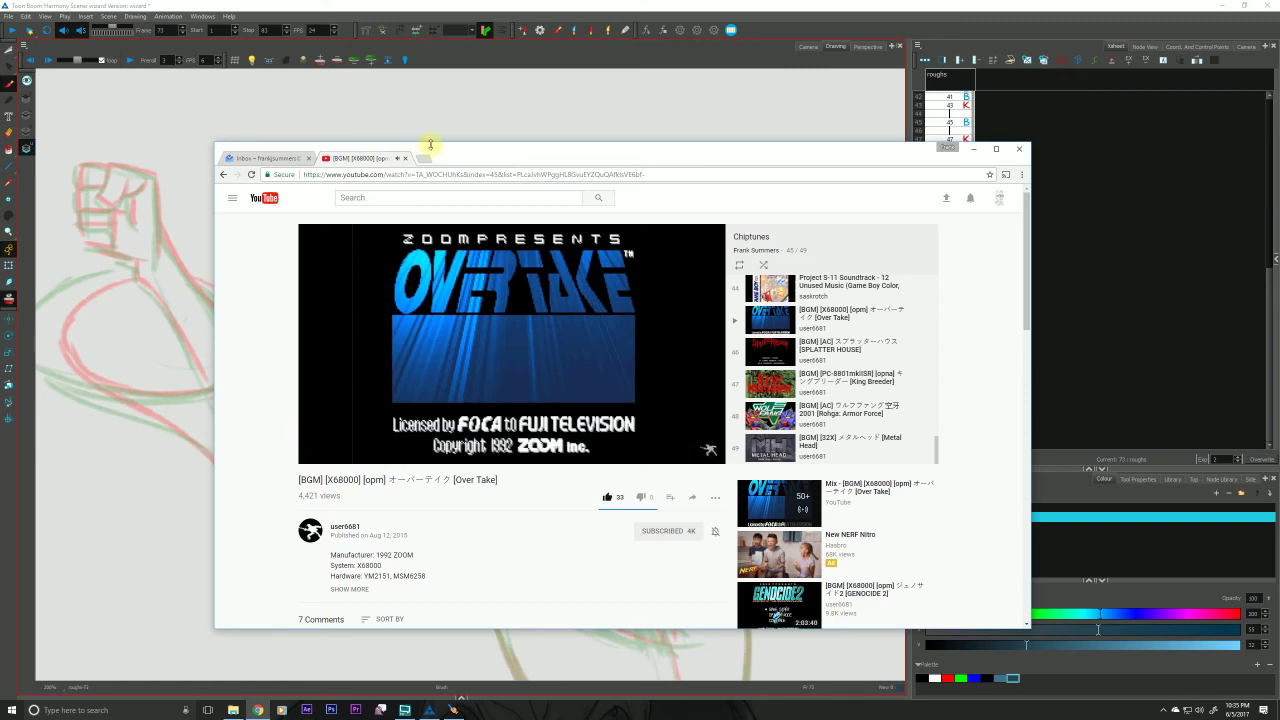
left_click_drag(468, 157, 484, 161)
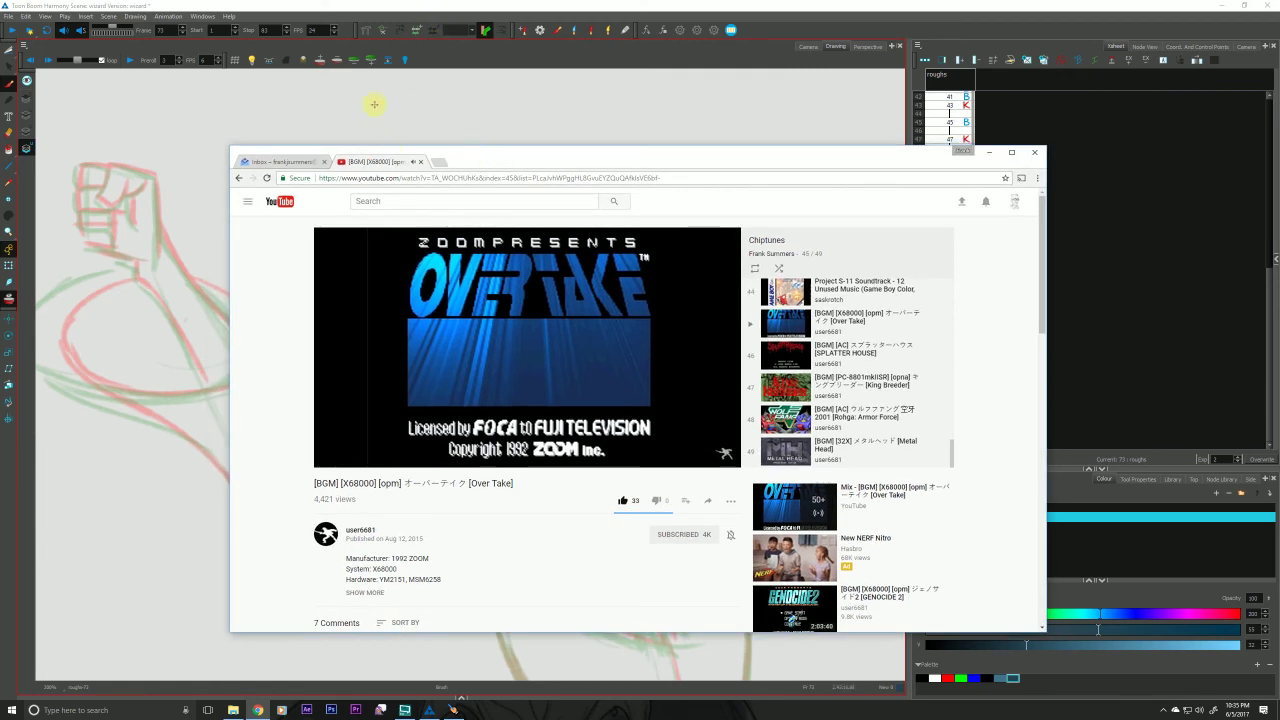
Switch back to Toon Boom Harmony and draw the large curved outline of the hat brim around the wizard's head on drawing 73.
left_click(409, 8)
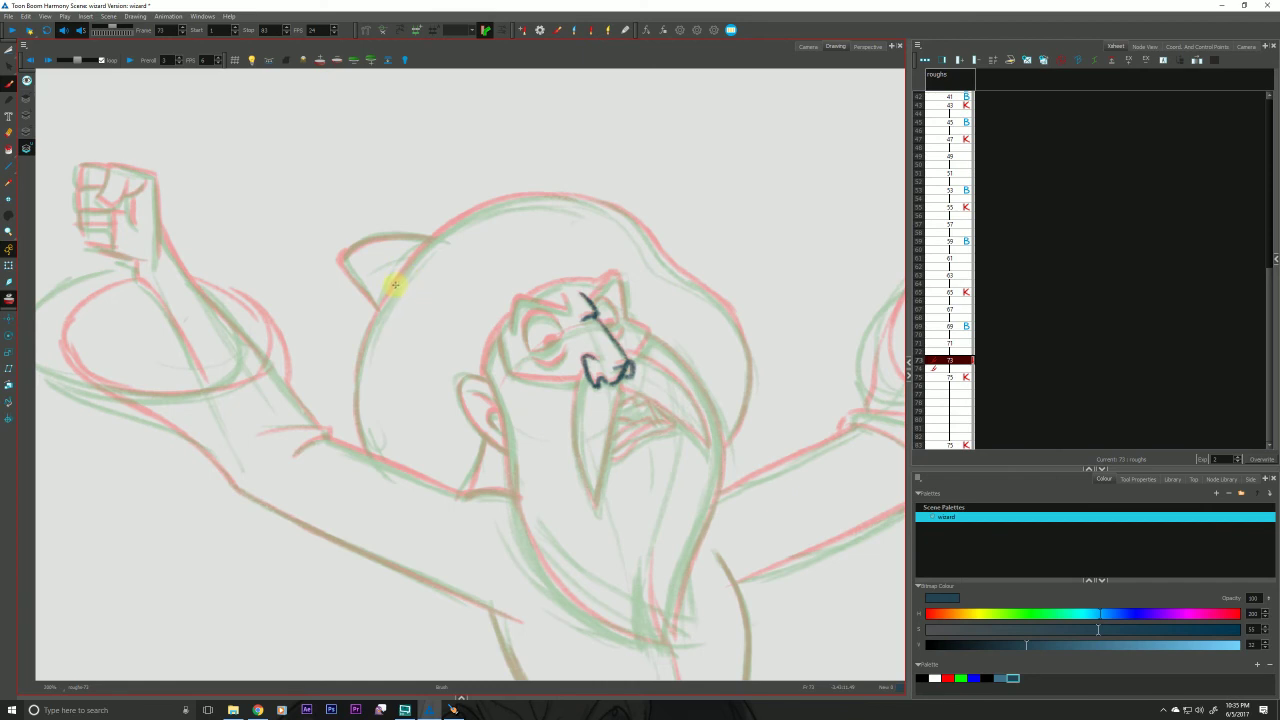
left_click_drag(395, 285, 358, 384)
left_click_drag(371, 334, 361, 437)
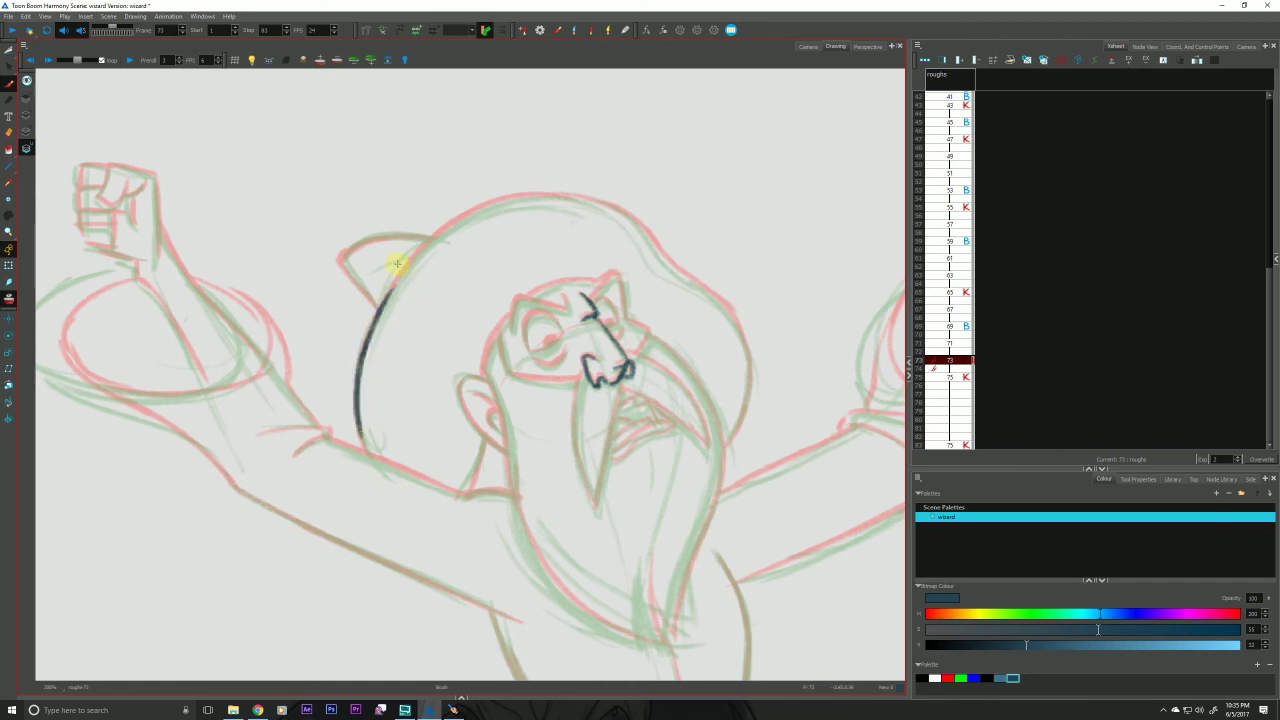
mouse_move(389, 290)
left_mouse_down()
mouse_move(443, 228)
mouse_move(484, 208)
mouse_move(561, 194)
mouse_move(610, 207)
mouse_move(740, 334)
mouse_move(733, 317)
mouse_move(750, 377)
mouse_move(750, 357)
mouse_move(722, 447)
left_mouse_up()
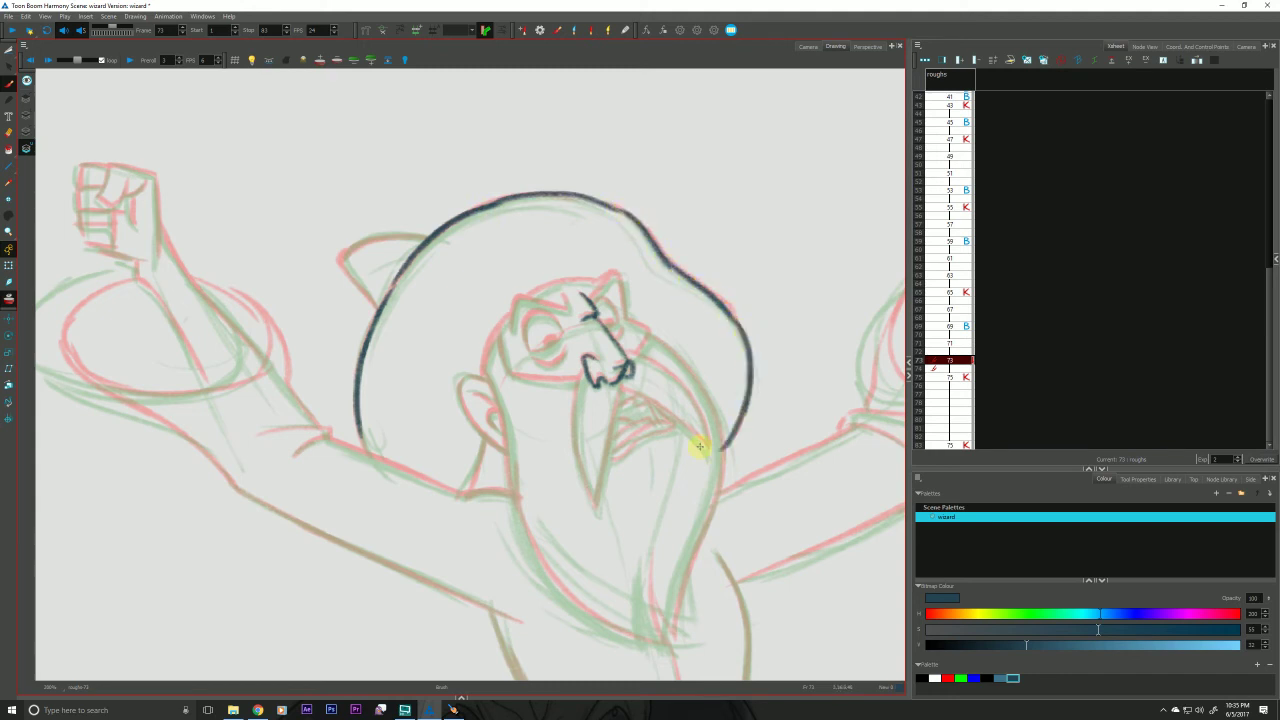
Draw the pointed eyebrows and the angular outline around the eye area on drawing 73, flipping to compare with drawing 75.
mouse_move(607, 281)
left_mouse_down()
mouse_move(594, 298)
mouse_move(645, 346)
mouse_move(622, 372)
mouse_move(514, 375)
mouse_move(501, 334)
mouse_move(518, 301)
mouse_move(571, 310)
mouse_move(515, 328)
left_mouse_up()
key("g")
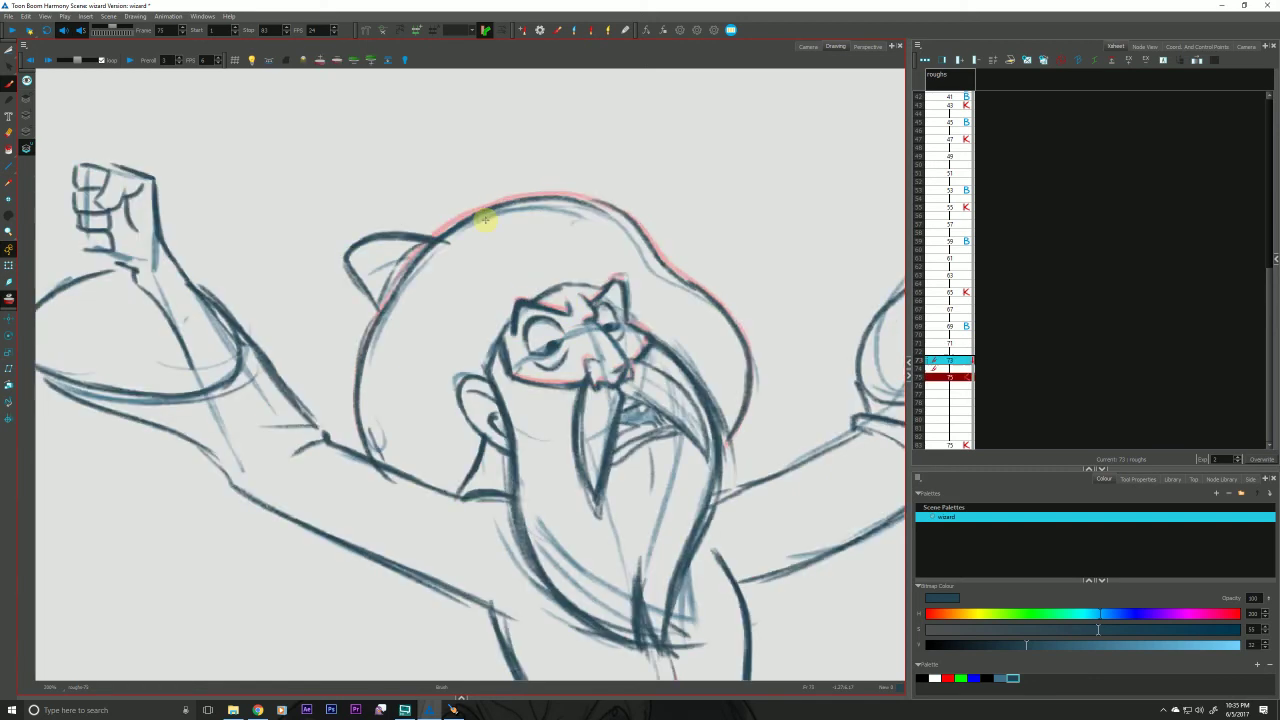
key("f")
key("period")
key("comma")
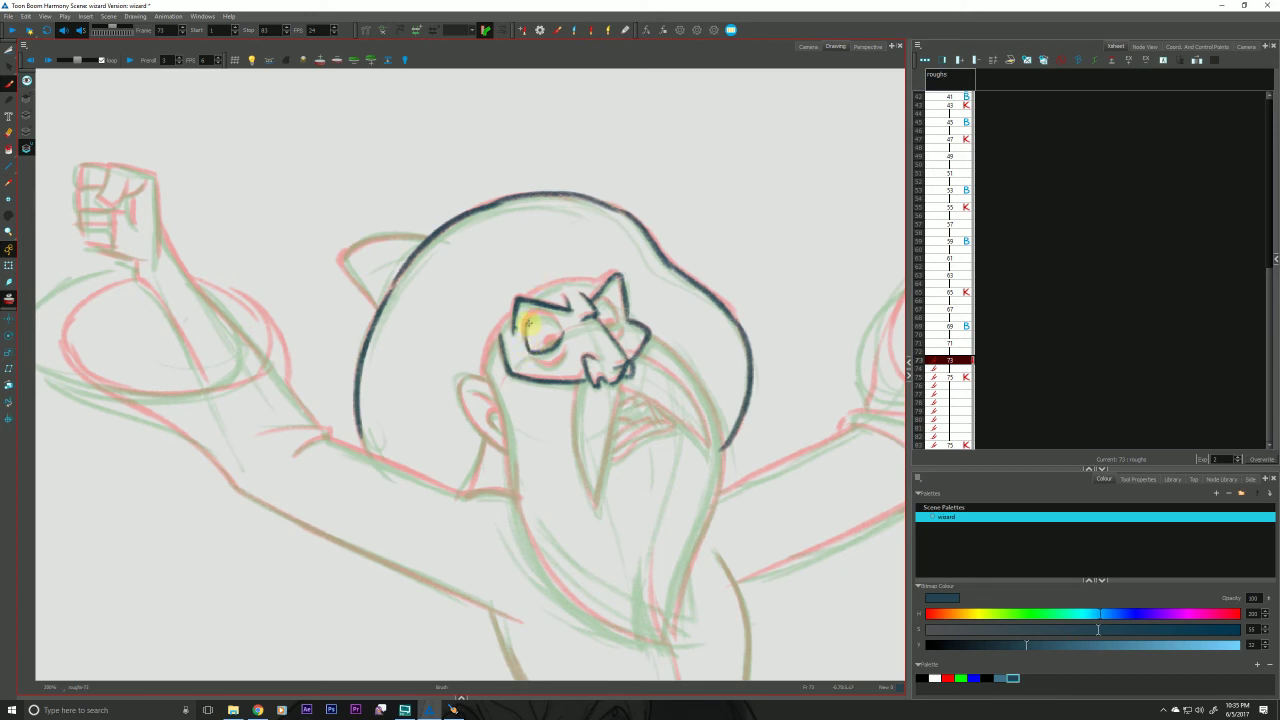
key("period")
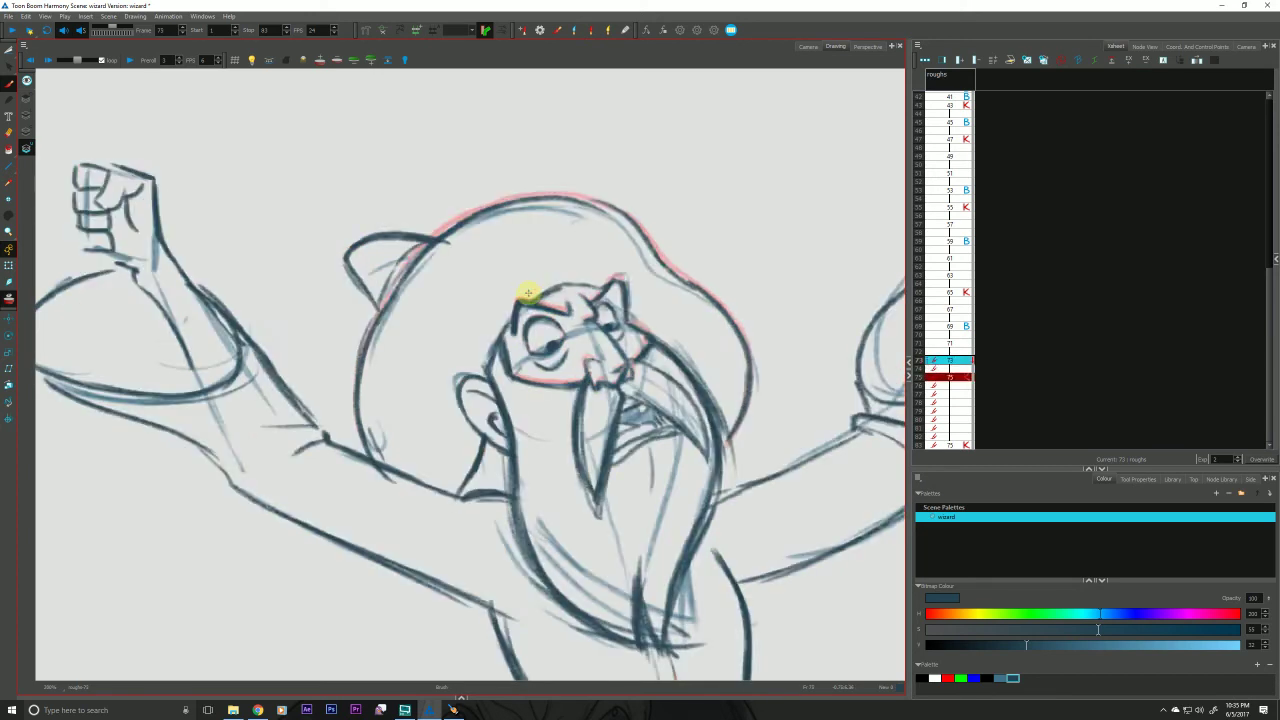
key("comma")
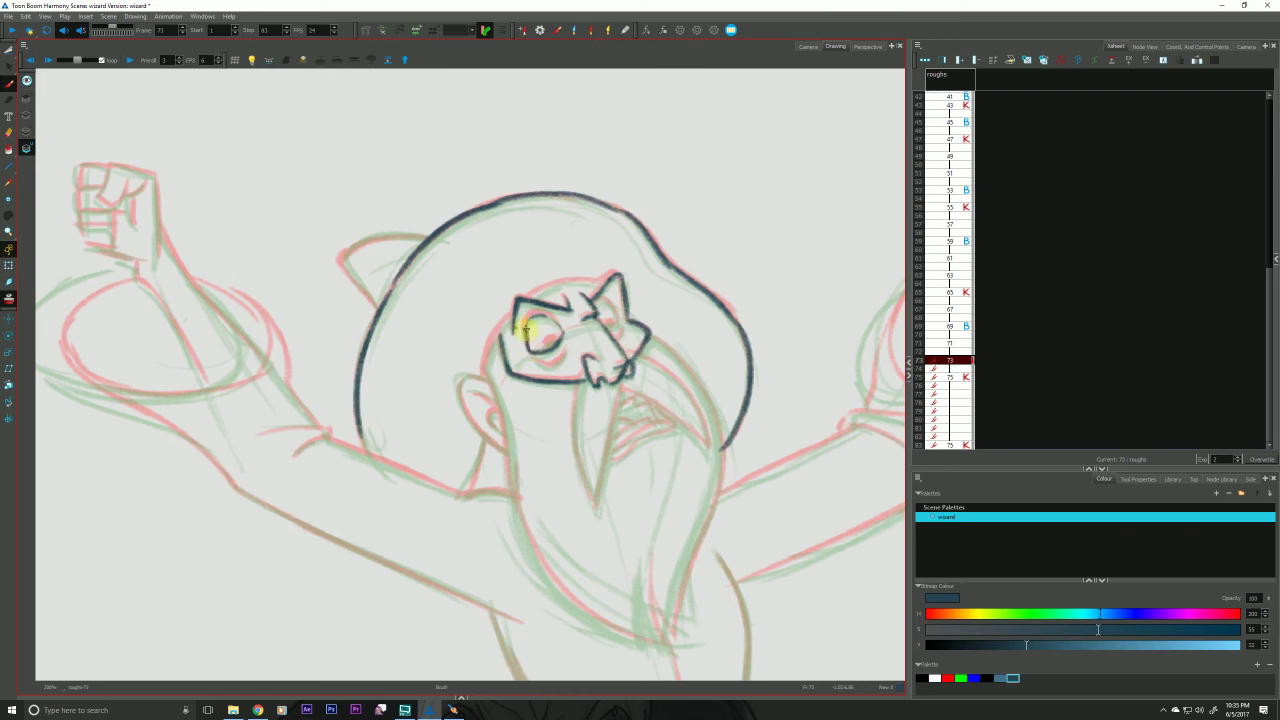
Draw the round outlines of both eyes beneath the brows on drawing 73, comparing neighbouring drawings.
left_click_drag(538, 316, 563, 335)
key("g")
key("f")
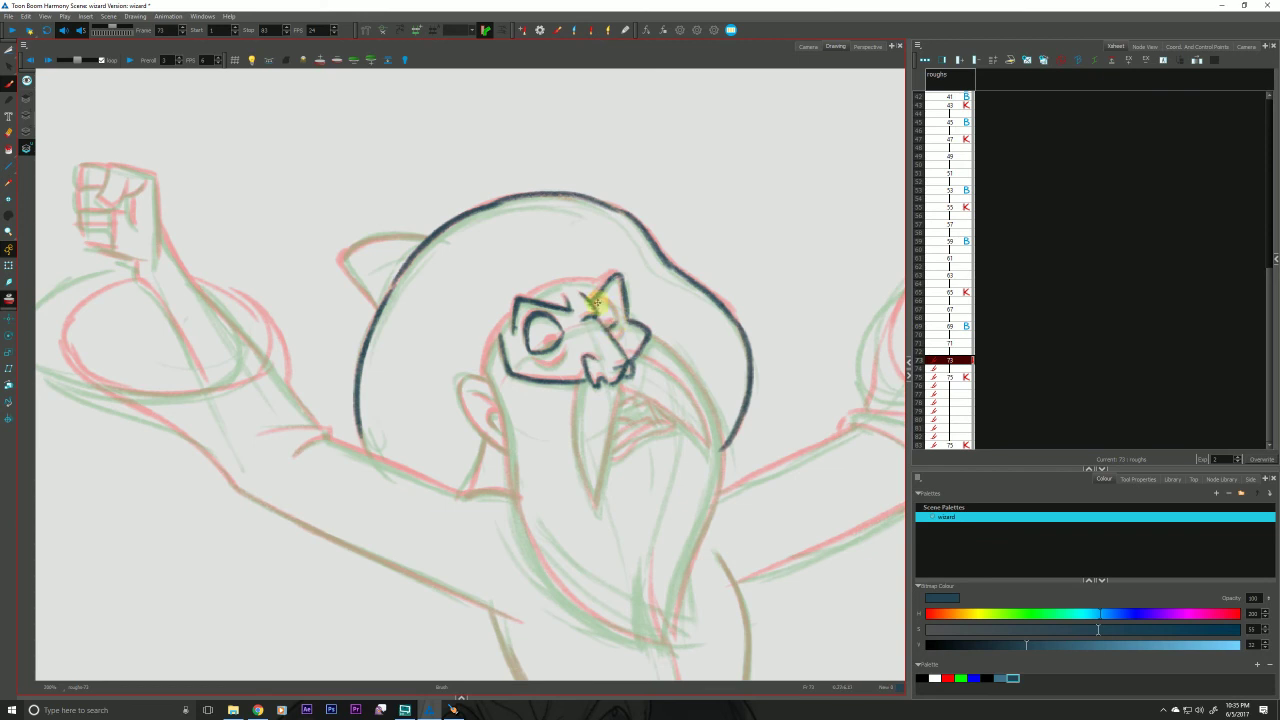
left_click_drag(602, 301, 608, 324)
key("g")
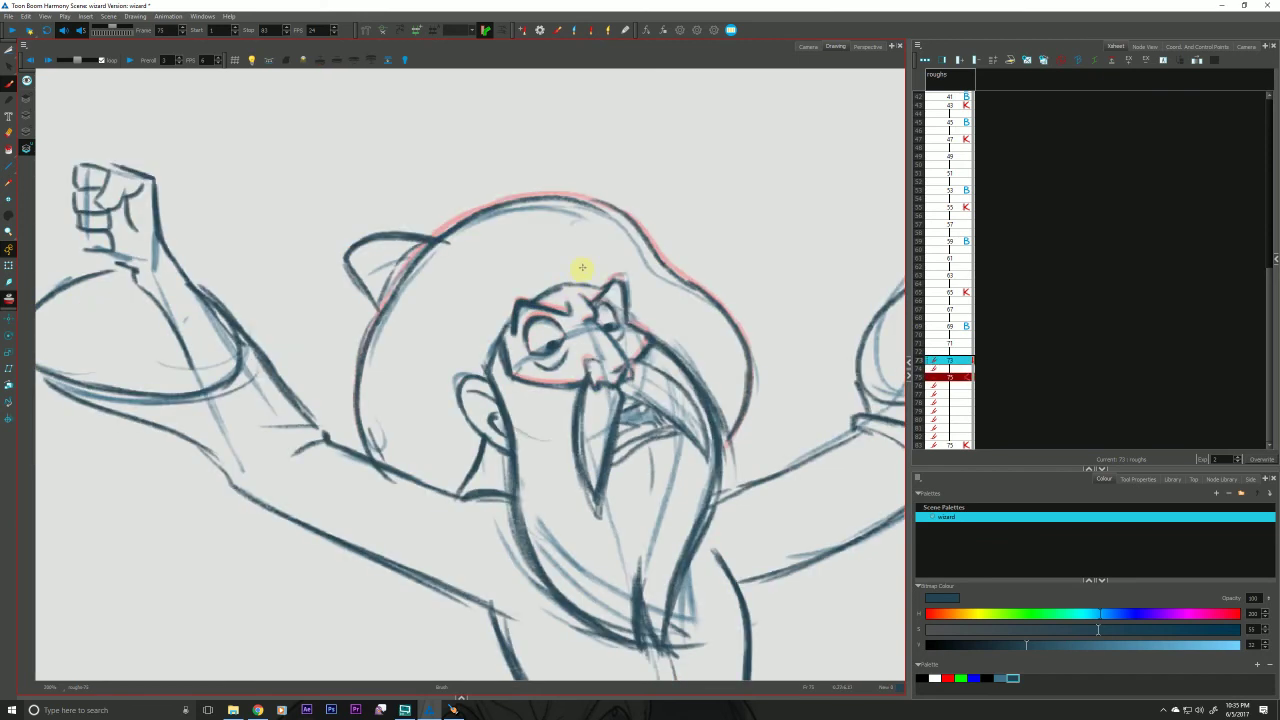
key("f")
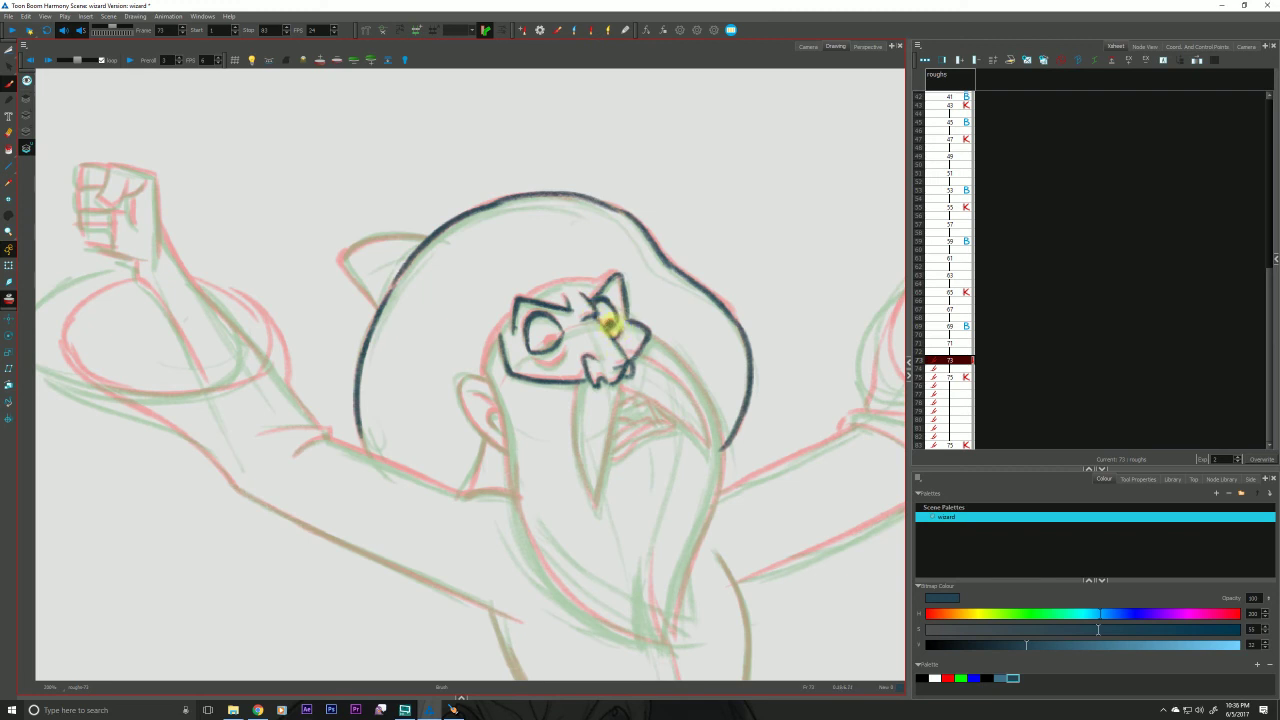
Add the pupils and the lower eyelid creases to both eyes on drawing 73, flipping between neighbouring drawings.
mouse_move(548, 345)
left_mouse_down()
mouse_move(550, 365)
mouse_move(534, 356)
left_mouse_up()
key("g")
key("f")
key("f")
key("g")
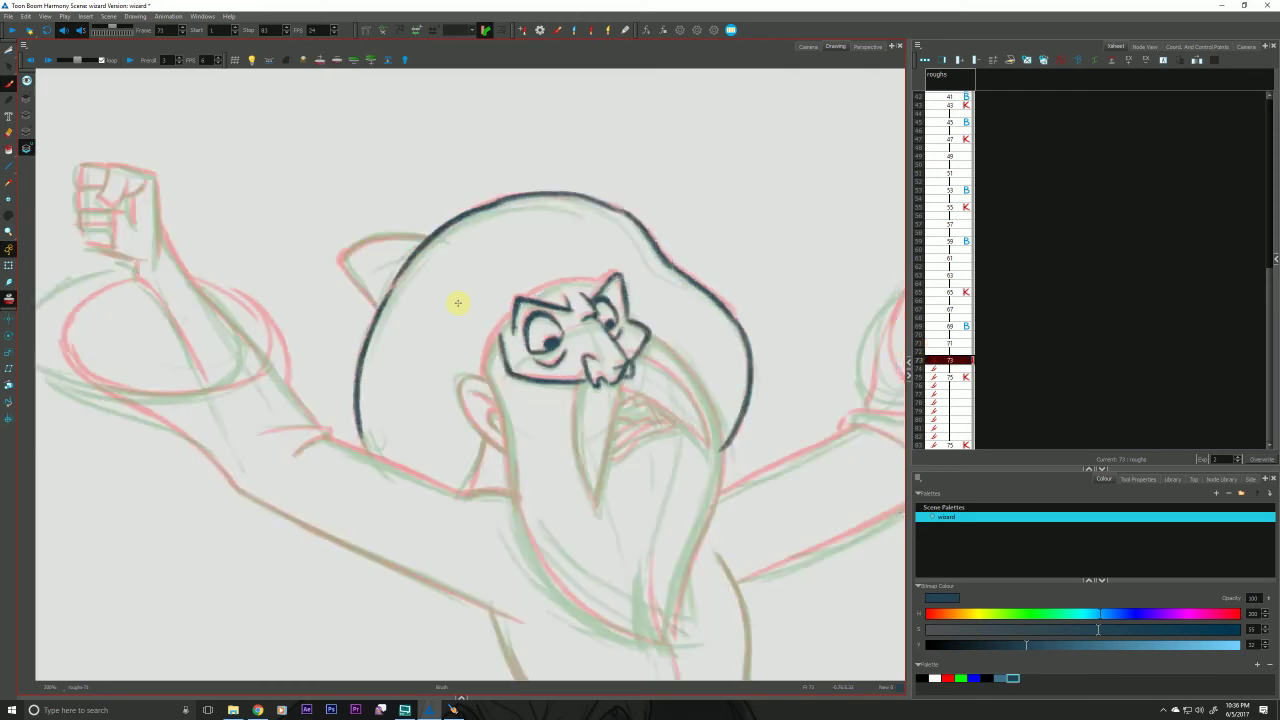
Draw the curved forehead line above the brows and continue it down the side of the head to the ear.
key("g")
key("f")
left_click_drag(613, 277, 600, 292)
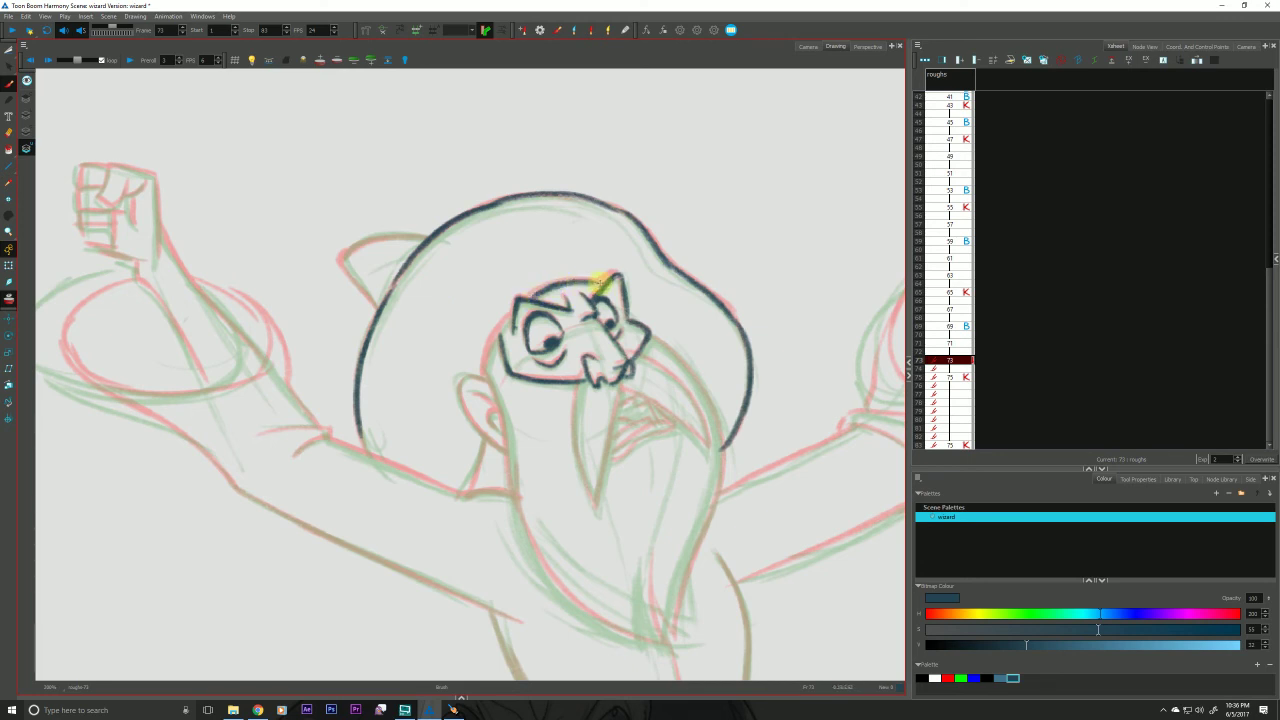
key("g")
key("f")
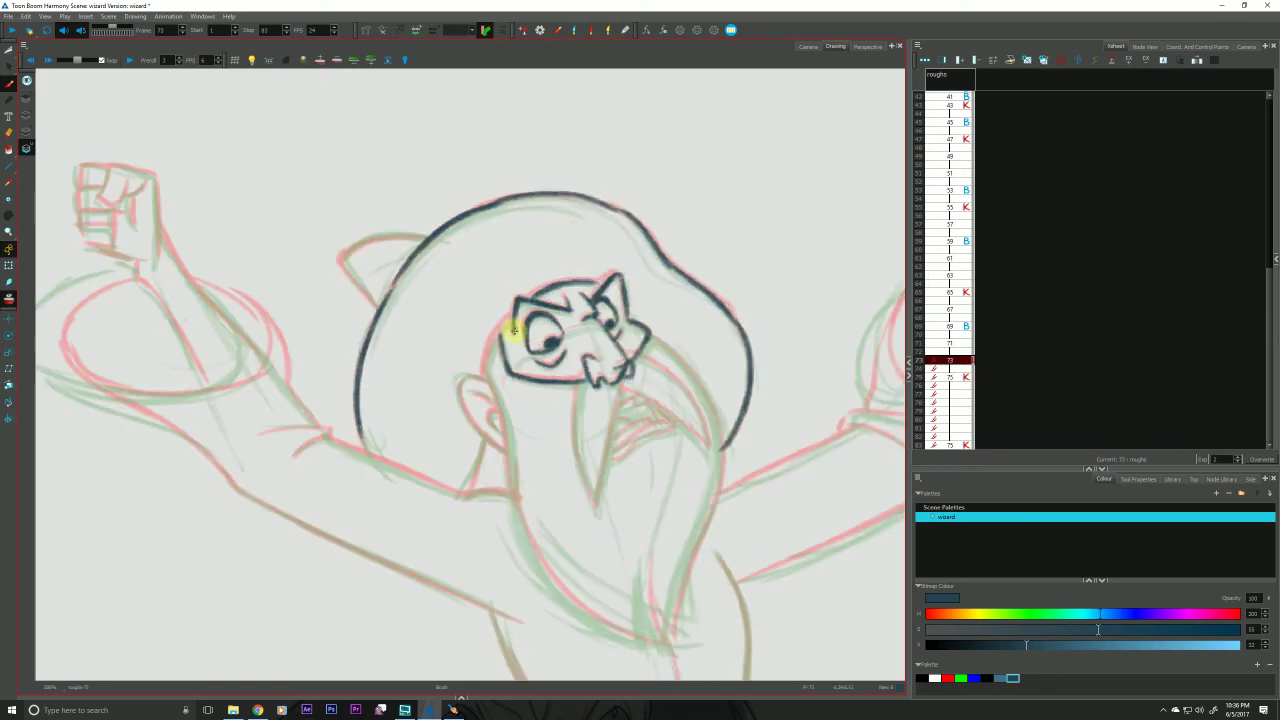
left_click_drag(507, 318, 482, 378)
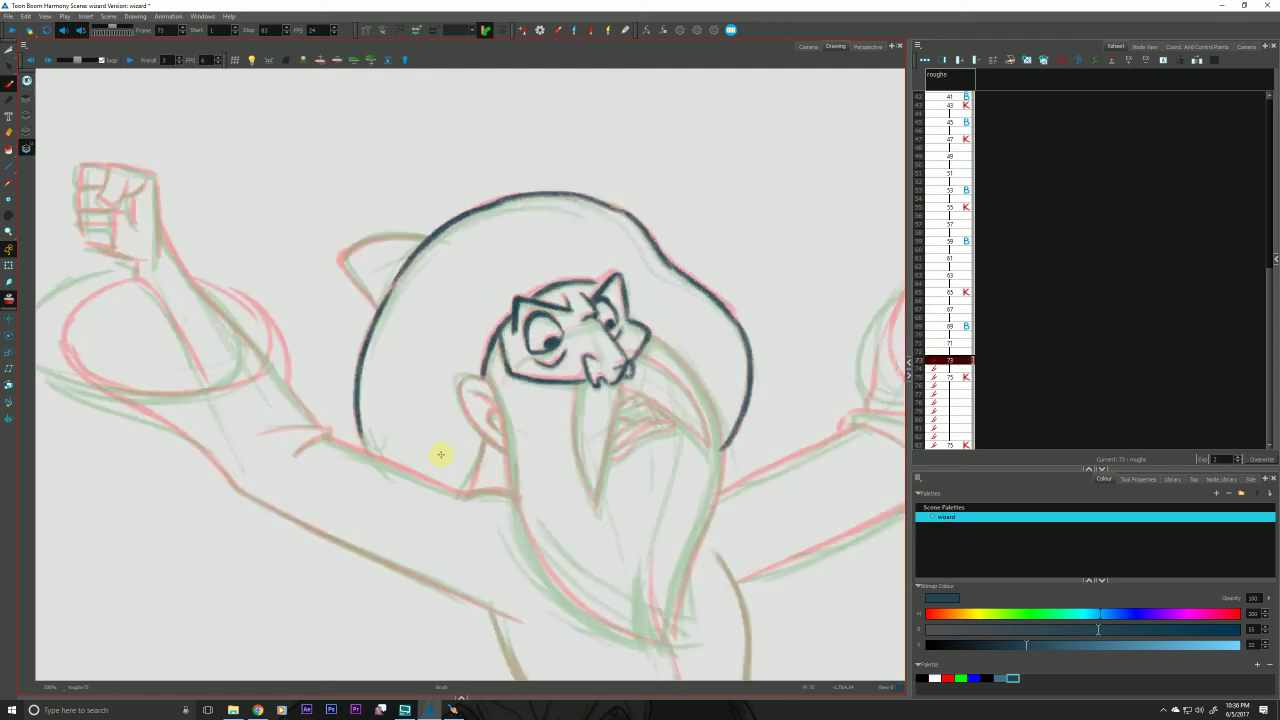
Draw the cheek line down to the beard and the ear with its inner fold on drawing 73.
left_click_drag(488, 375, 514, 504)
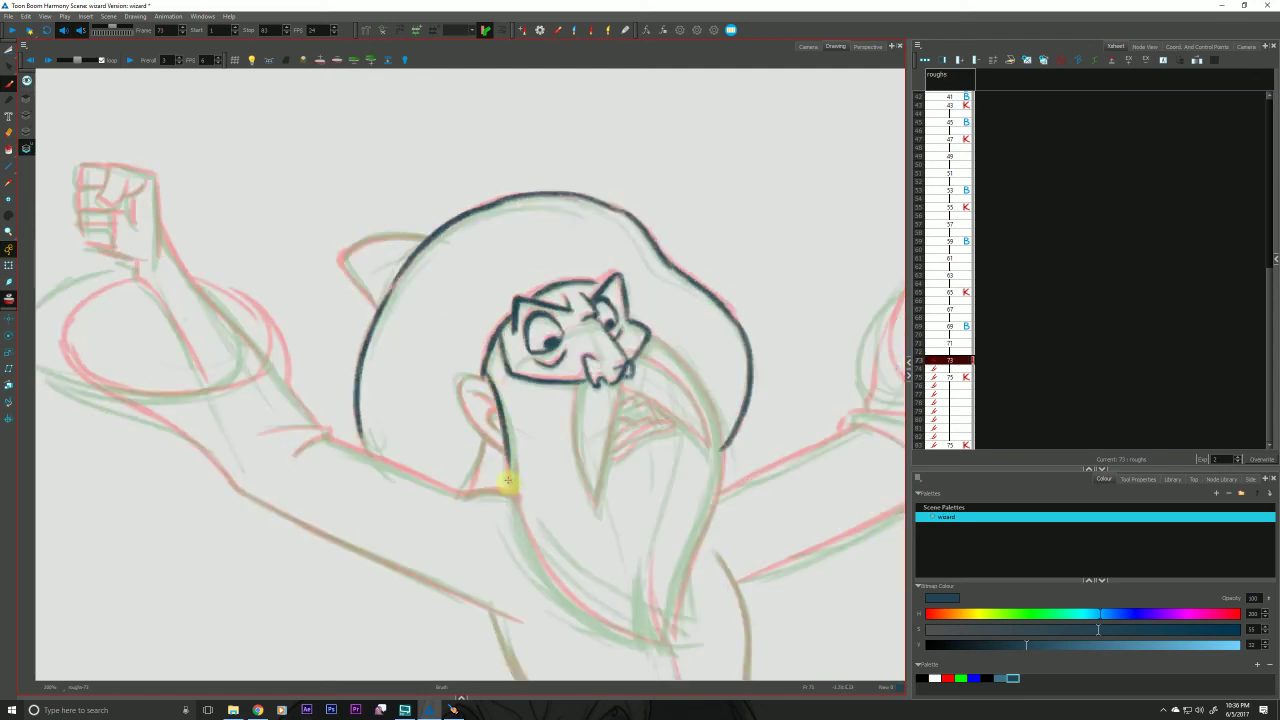
mouse_move(491, 384)
left_mouse_down()
mouse_move(463, 374)
mouse_move(462, 410)
mouse_move(493, 443)
left_mouse_up()
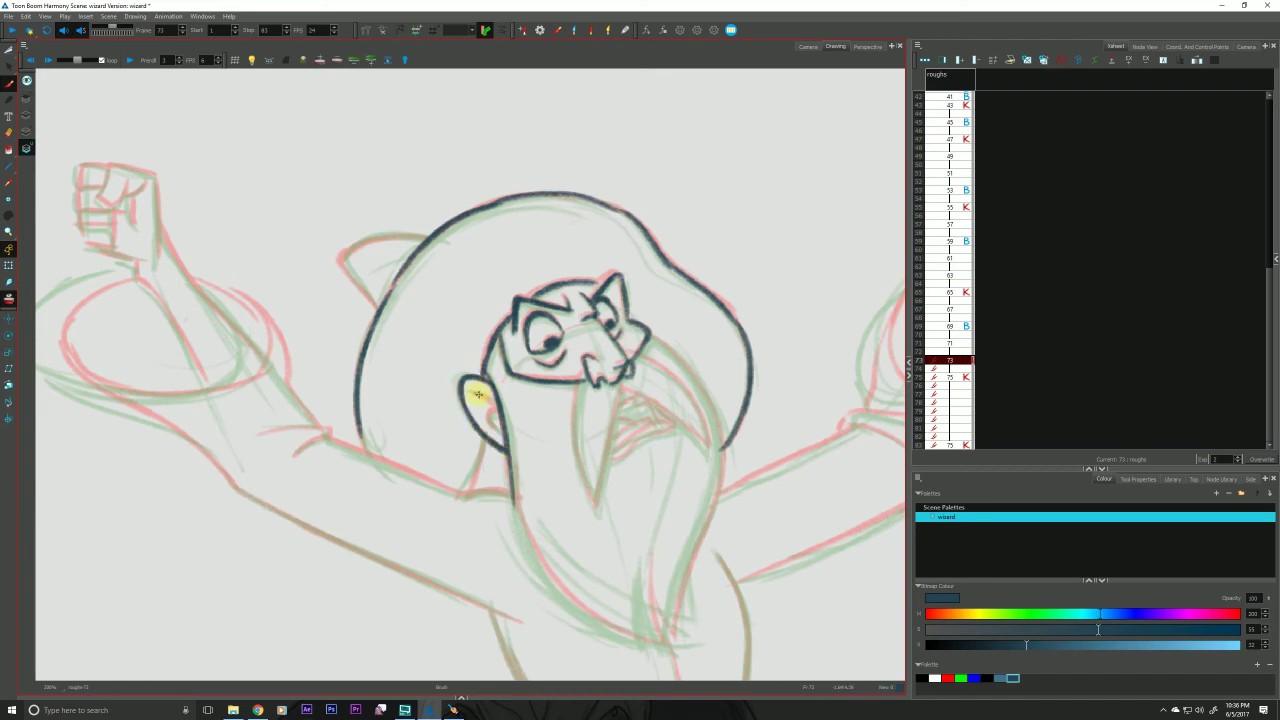
left_click_drag(482, 391, 495, 425)
key("g")
Draw the two long pointed halves of the moustache below the nose on drawing 73, checking against neighbouring drawings.
mouse_move(618, 383)
left_mouse_down()
mouse_move(624, 397)
mouse_move(579, 412)
mouse_move(586, 482)
left_mouse_up()
key("f")
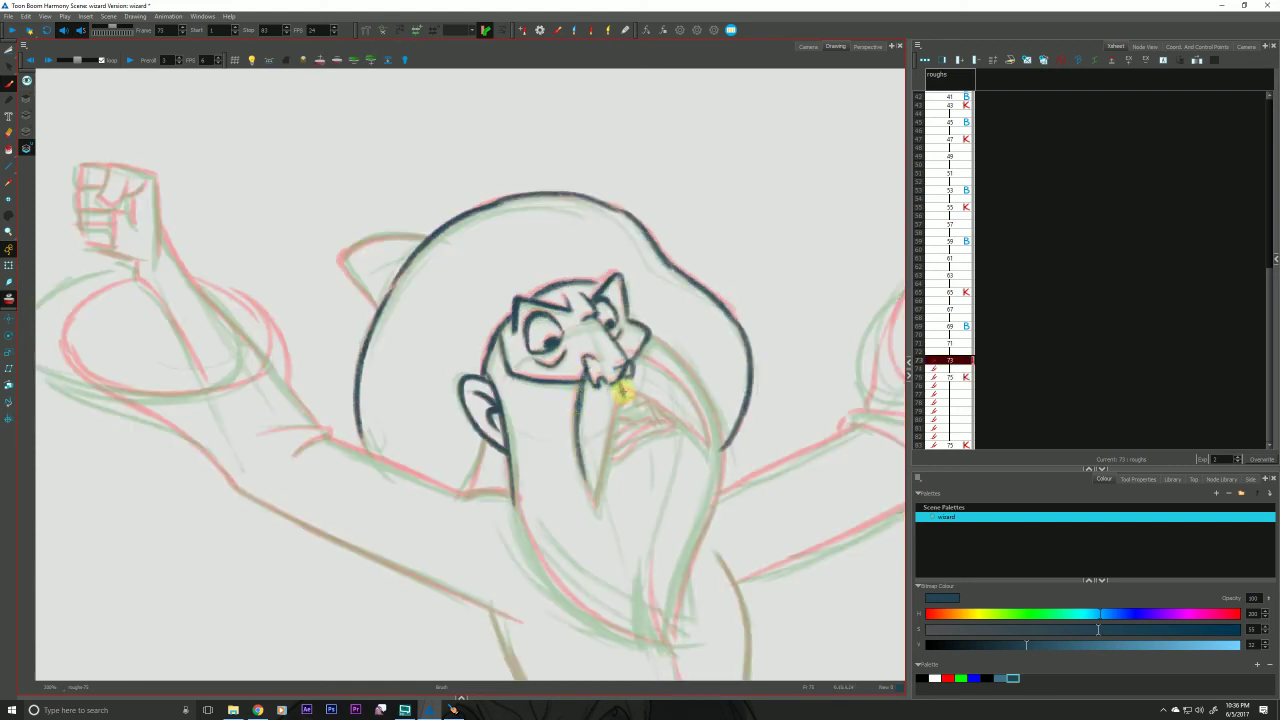
left_click_drag(622, 393, 594, 515)
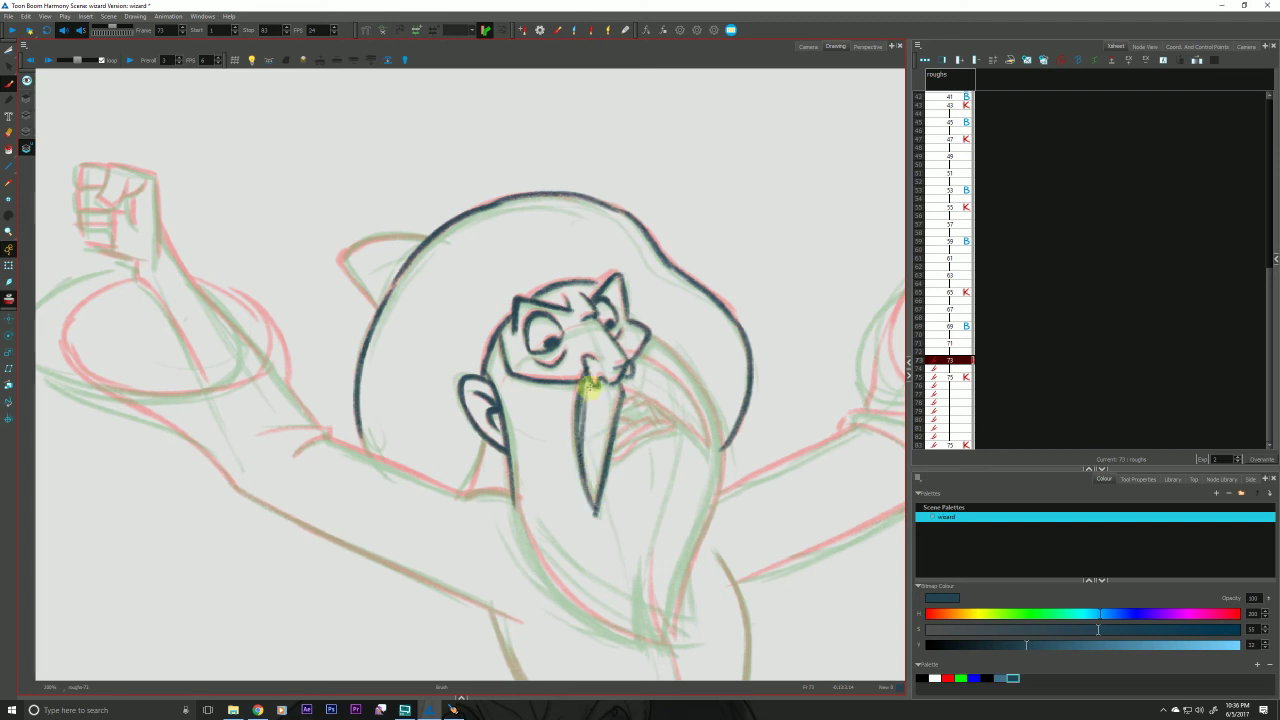
mouse_move(622, 392)
left_mouse_down()
mouse_move(714, 452)
mouse_move(621, 387)
left_mouse_up()
mouse_move(711, 450)
left_mouse_down()
mouse_move(690, 392)
mouse_move(708, 445)
mouse_move(686, 391)
mouse_move(625, 348)
left_mouse_up()
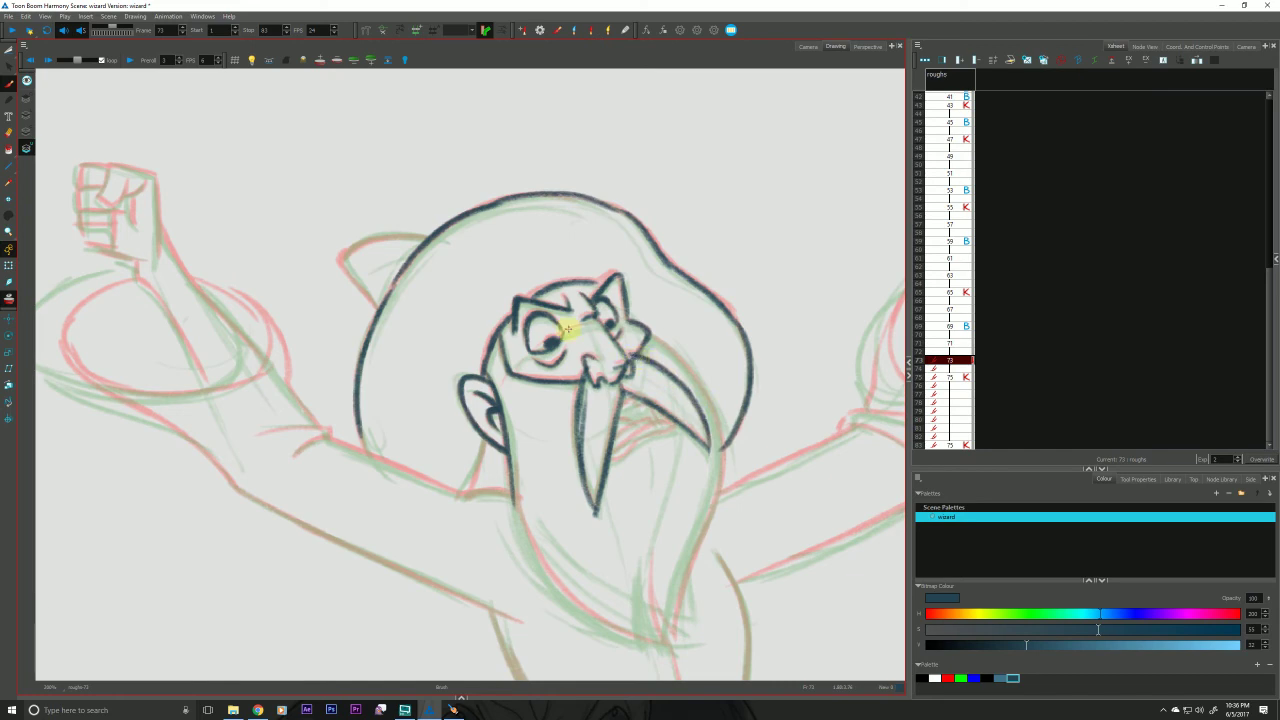
key("g")
key("f")
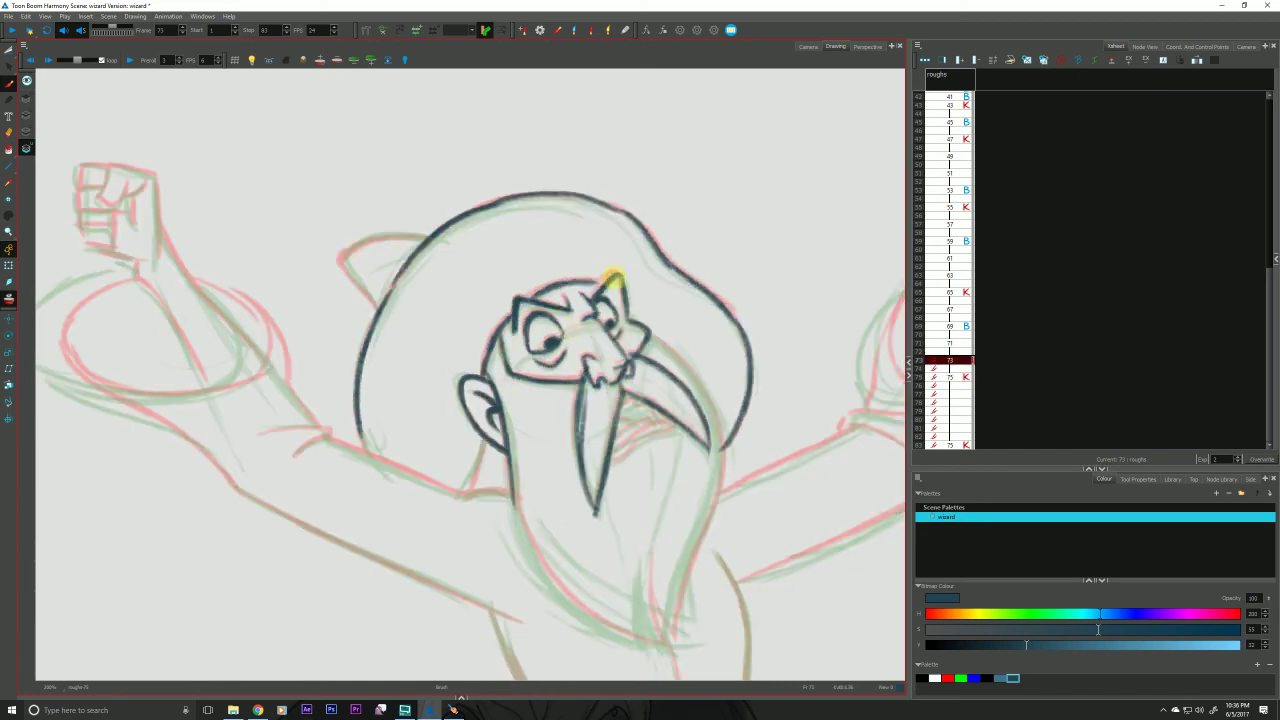
Sketch the upper mouth line beneath the far half of the moustache on drawing 73, flipping repeatedly between neighbouring drawings.
key("comma")
key("period")
key("comma")
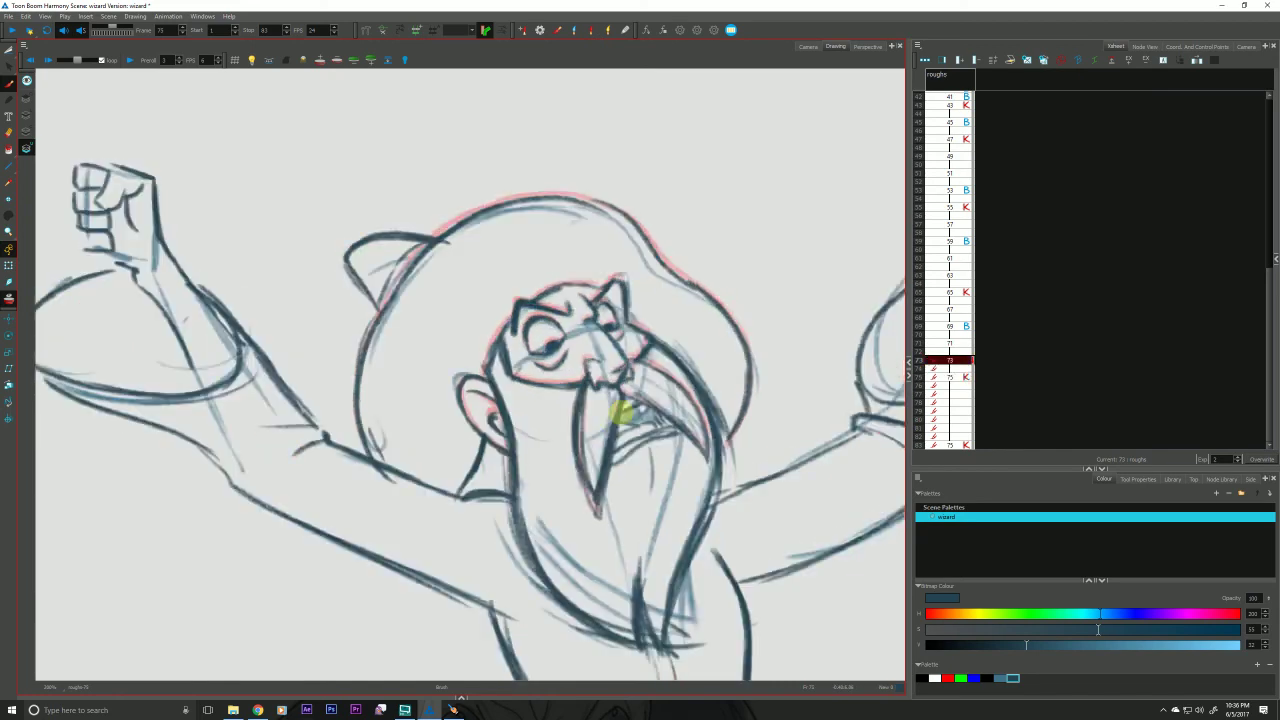
key("period")
key("comma")
key("period")
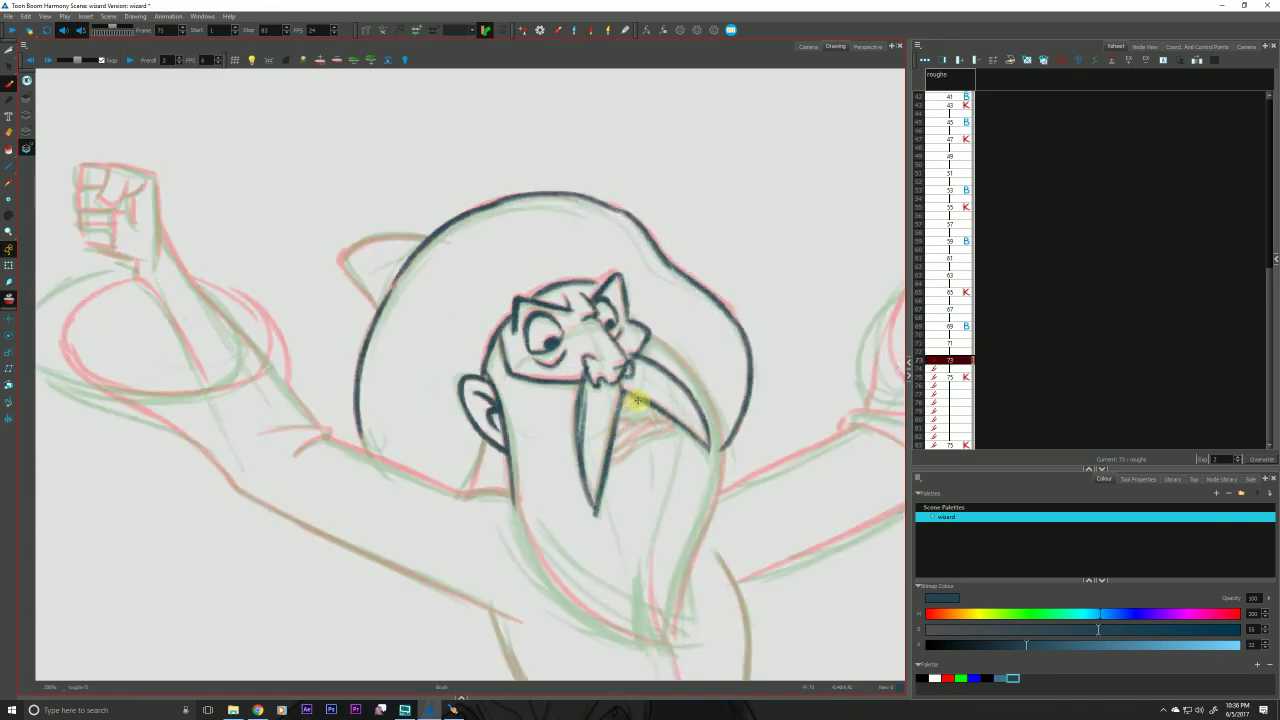
key("comma")
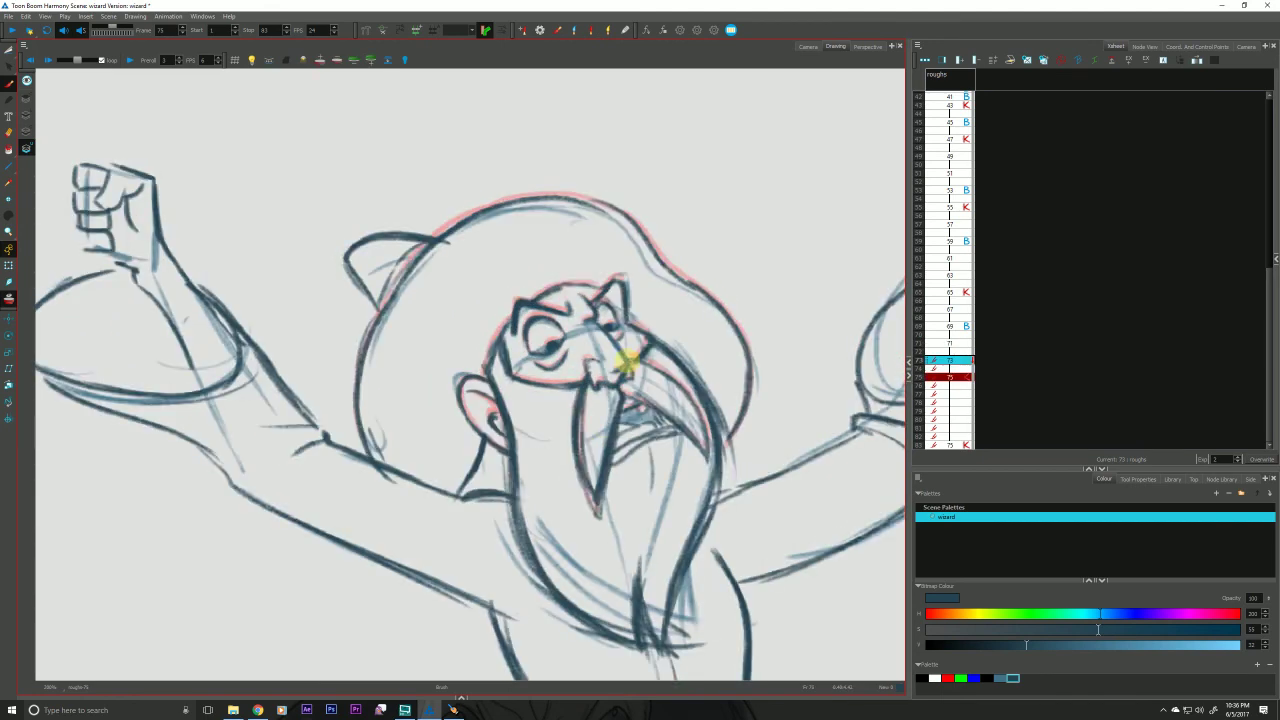
key("period")
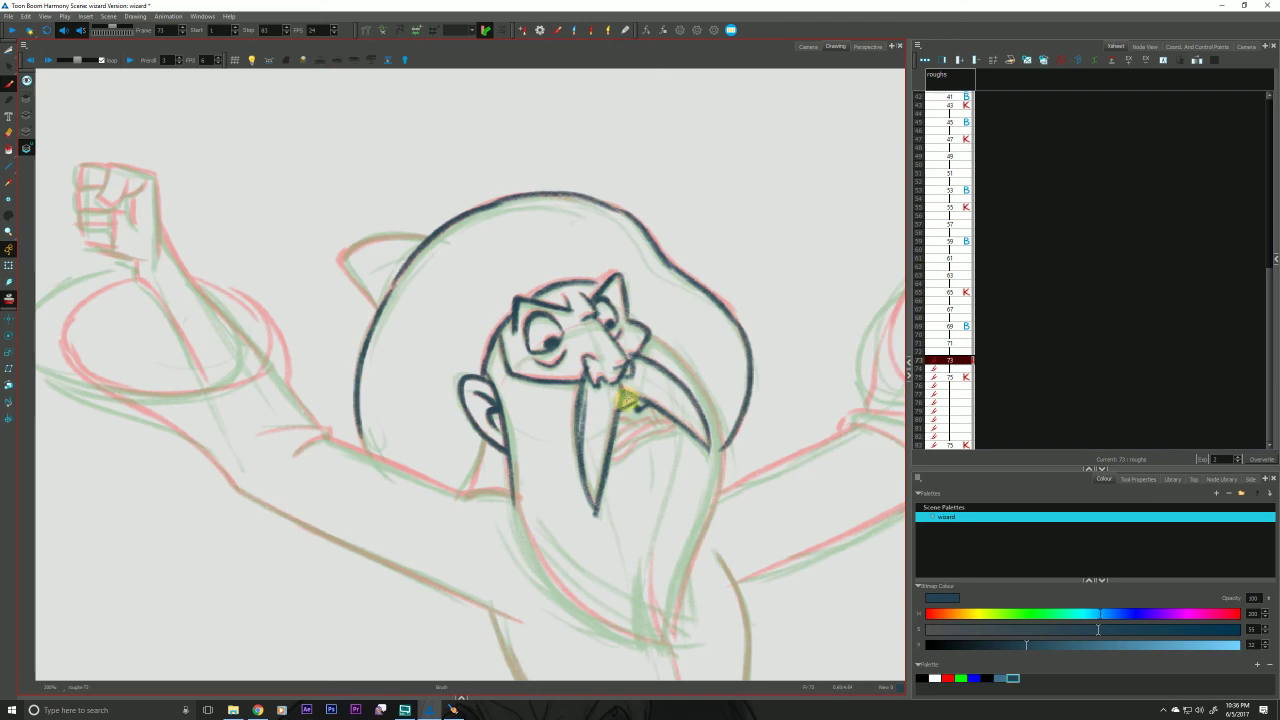
key("period")
key("comma")
key("period")
key("comma")
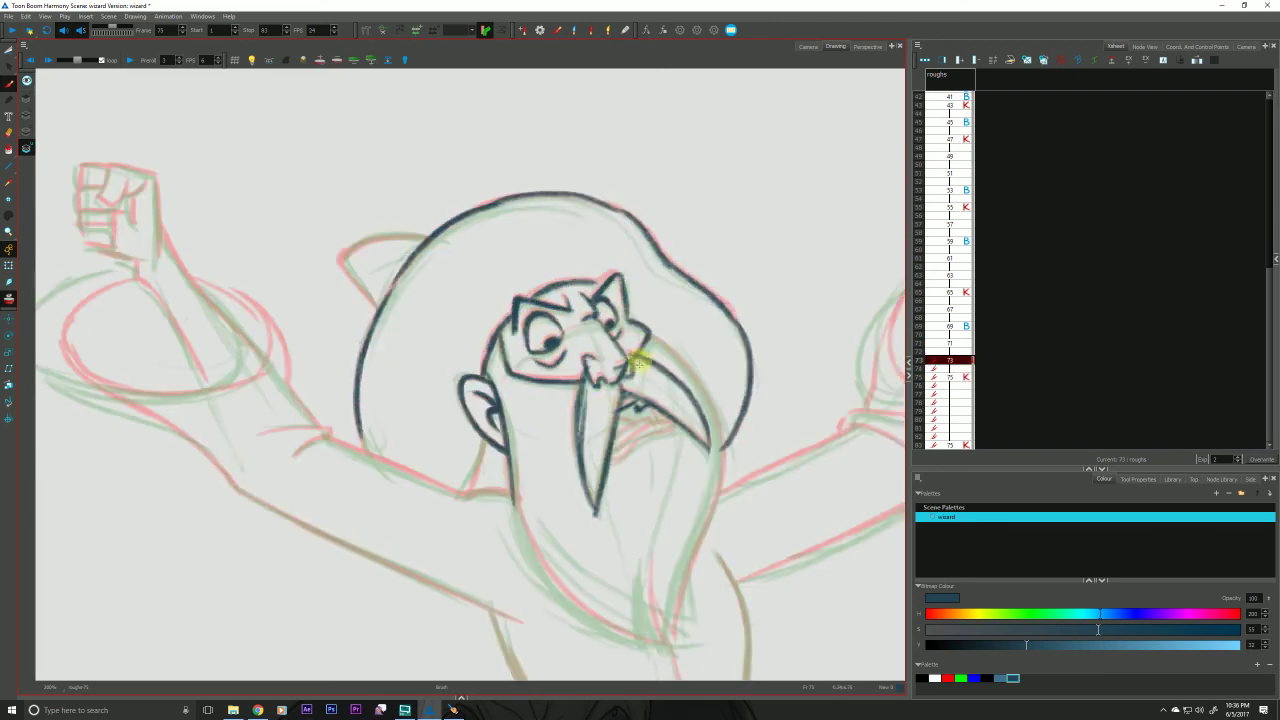
key("period")
key("comma")
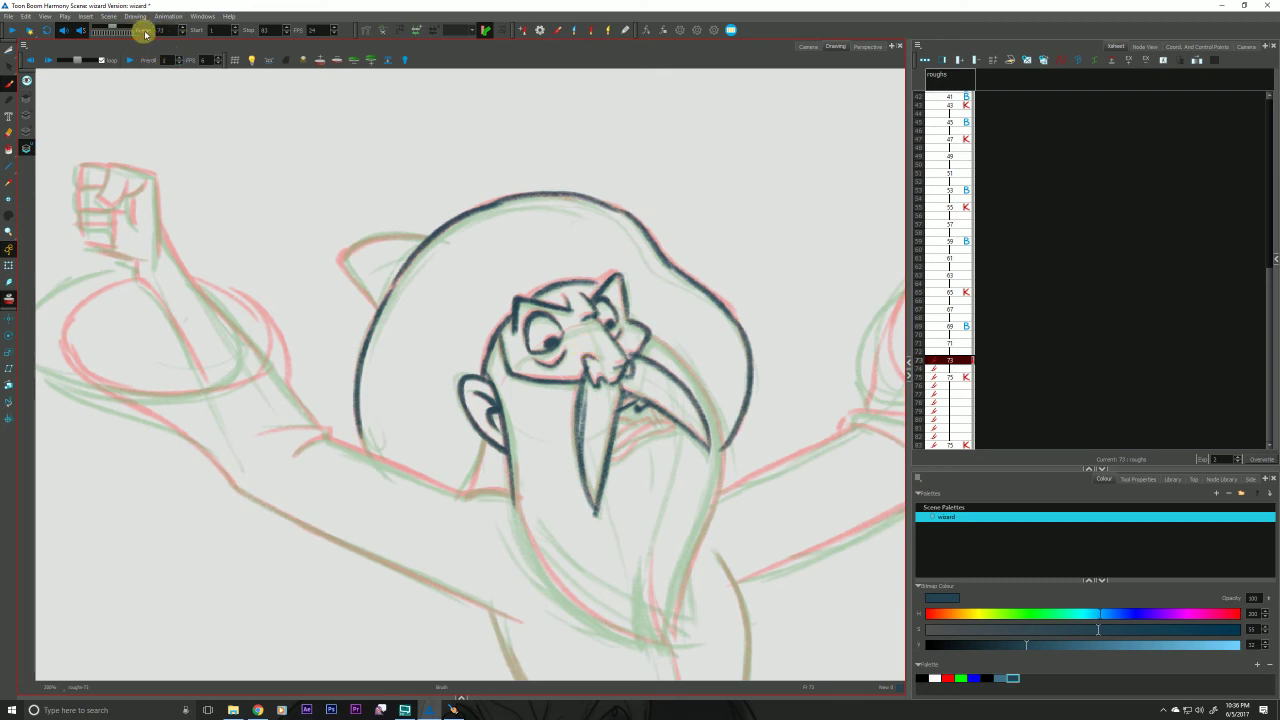
Set the easy flipping speed to 3 FPS and flip through the neighbouring drawings.
left_click(199, 61)
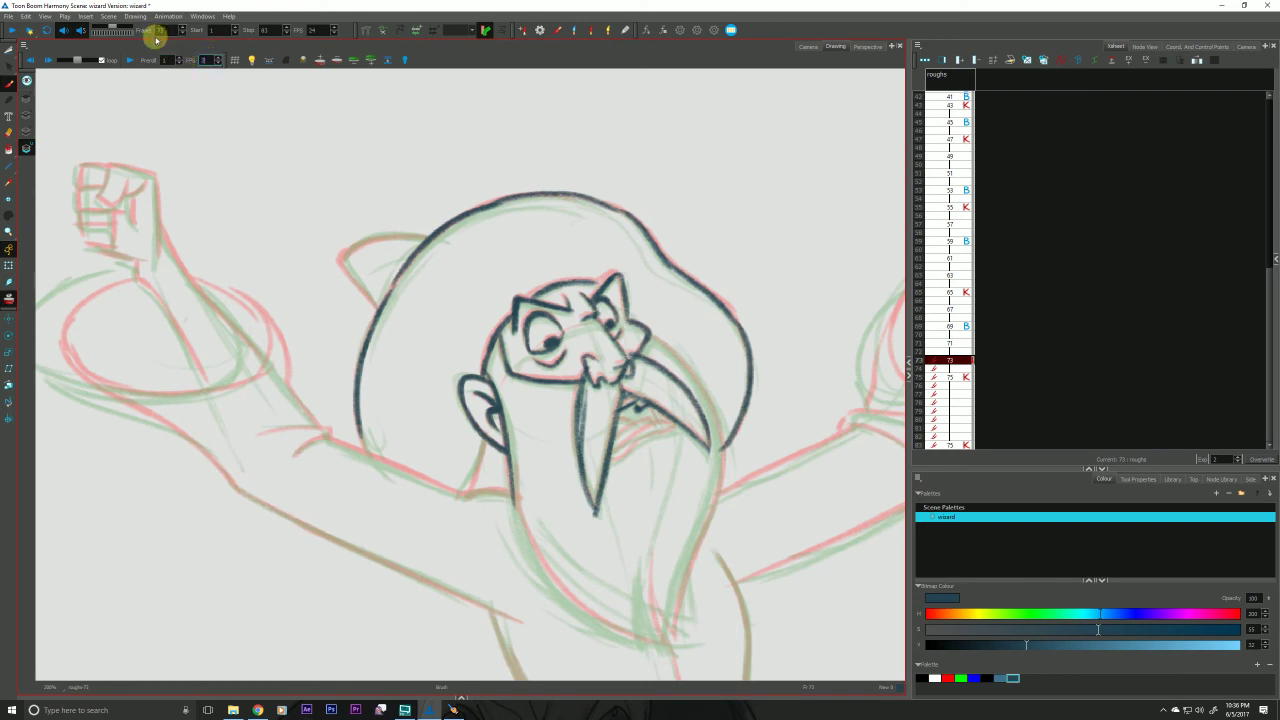
type("3fg")
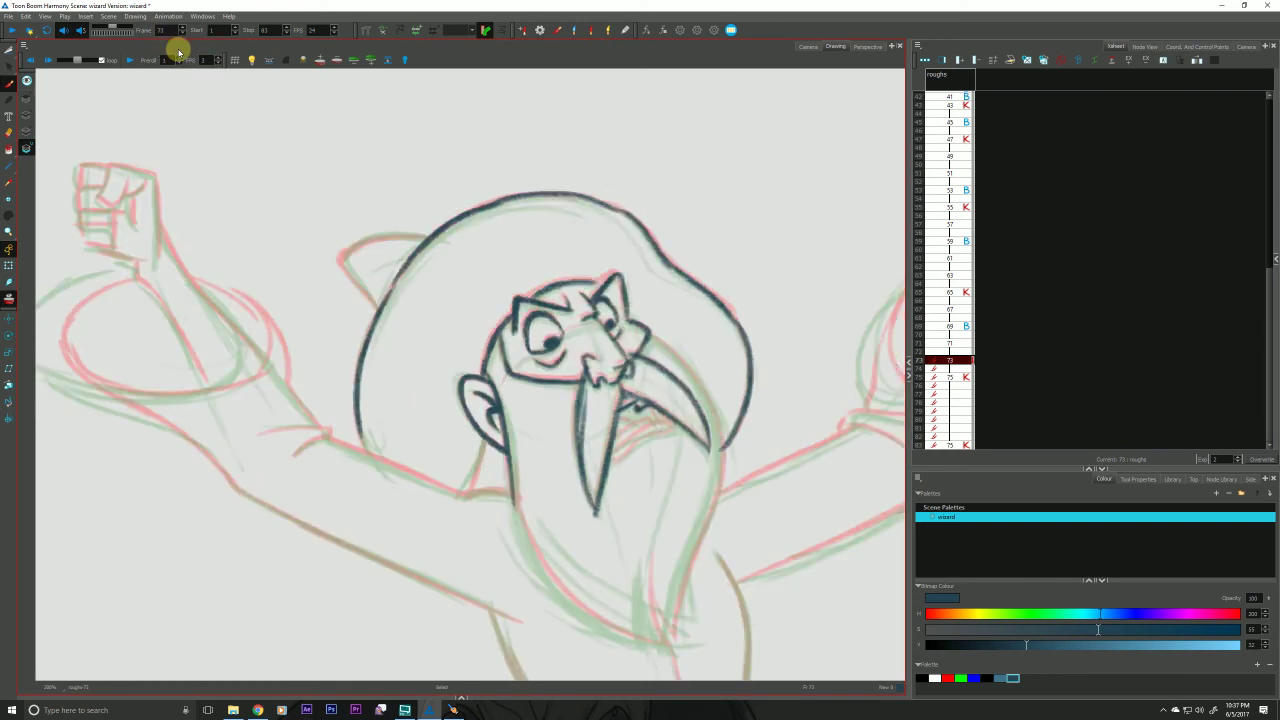
type("gf")
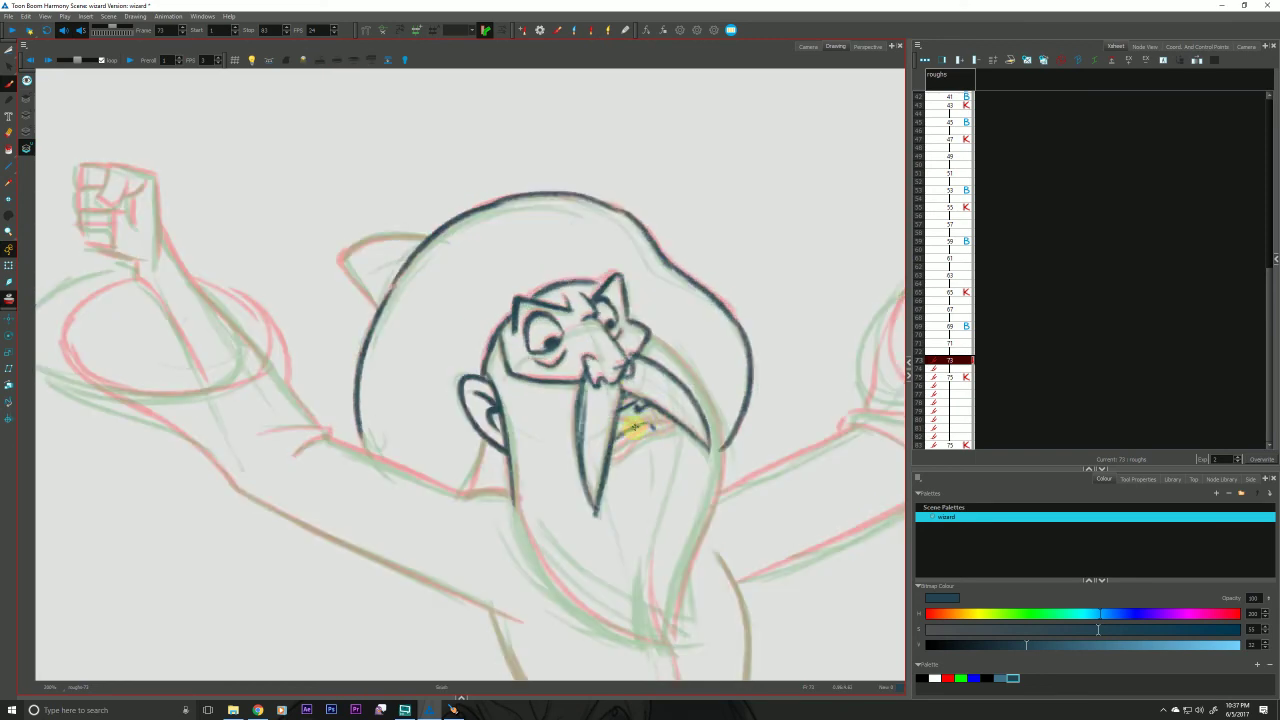
Draw the open mouth's lower edge and lower lip between the moustache halves on drawing 73, comparing neighbouring drawings.
key("f")
key("g")
key("g")
key("f")
mouse_move(668, 433)
left_mouse_down()
mouse_move(674, 424)
mouse_move(606, 472)
left_mouse_up()
key("alt+s")
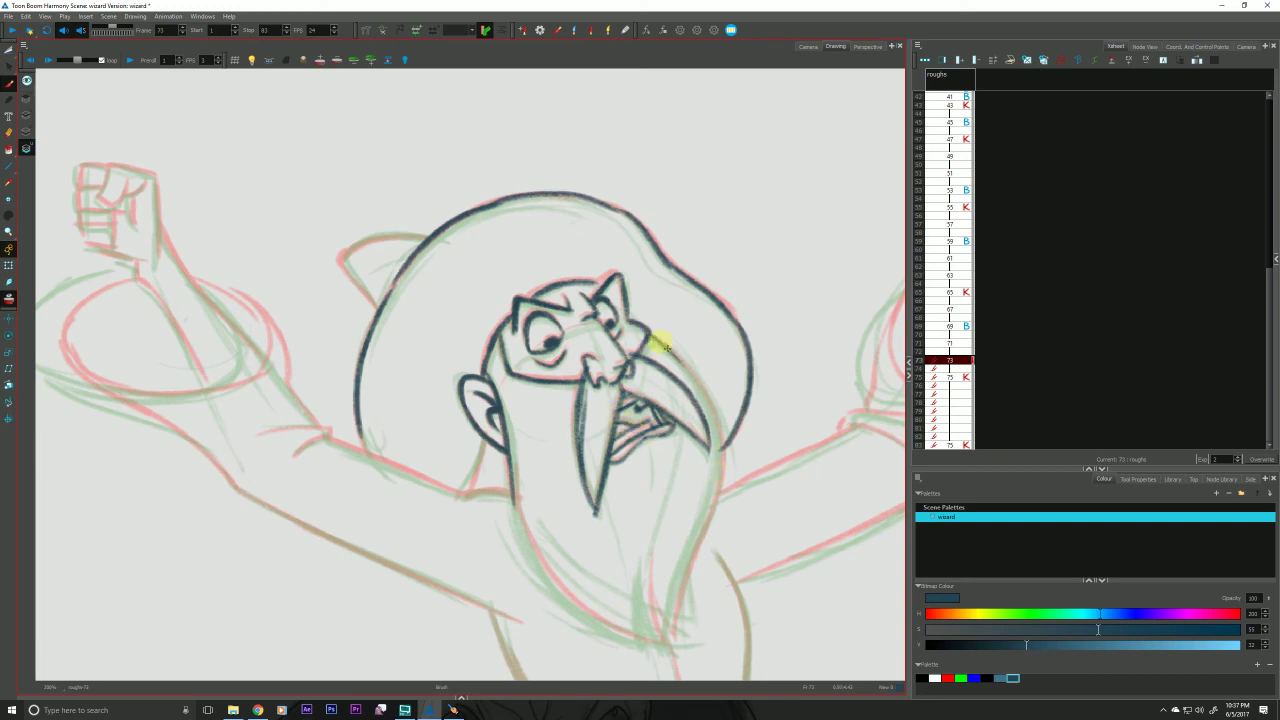
Draw the long beard outline on drawing 73, with both sides sweeping down to the split, pointed tip.
mouse_move(697, 376)
left_mouse_down()
mouse_move(713, 504)
mouse_move(716, 407)
mouse_move(711, 513)
mouse_move(723, 459)
mouse_move(697, 538)
mouse_move(645, 620)
left_mouse_up()
left_click_drag(646, 549, 645, 632)
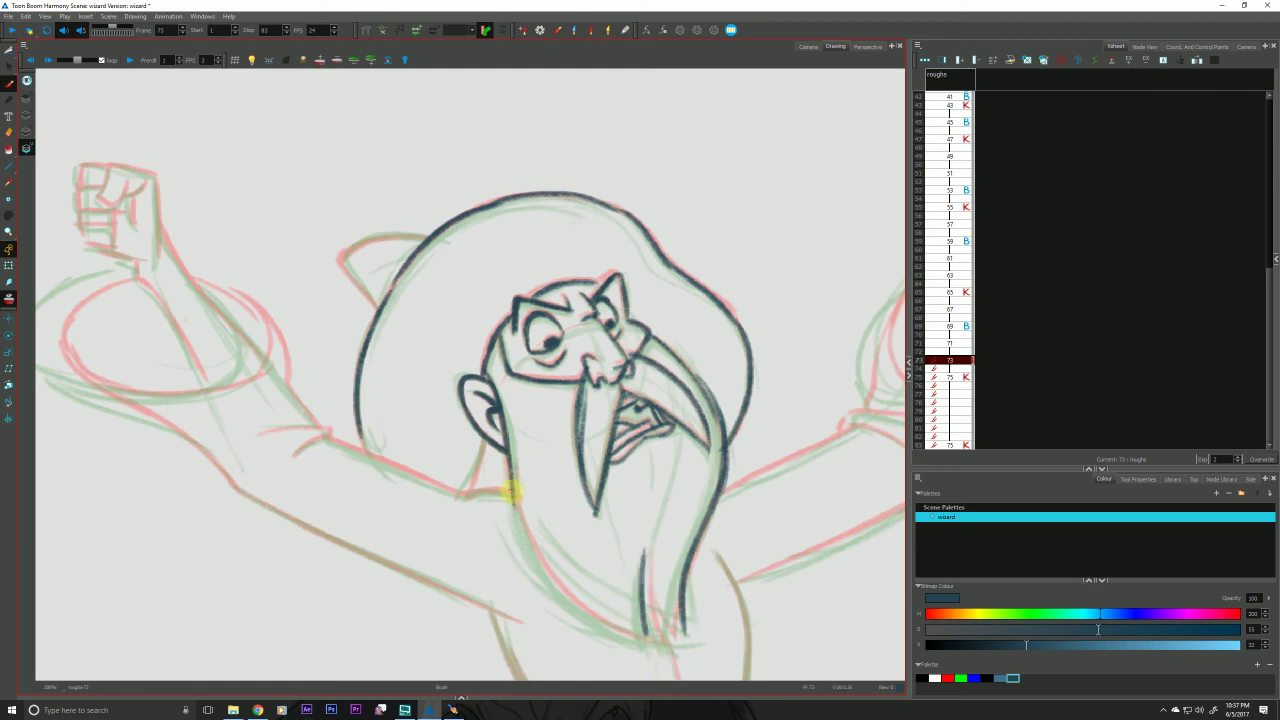
left_click_drag(510, 494, 566, 601)
mouse_move(656, 646)
left_mouse_down()
mouse_move(606, 628)
mouse_move(545, 571)
left_mouse_up()
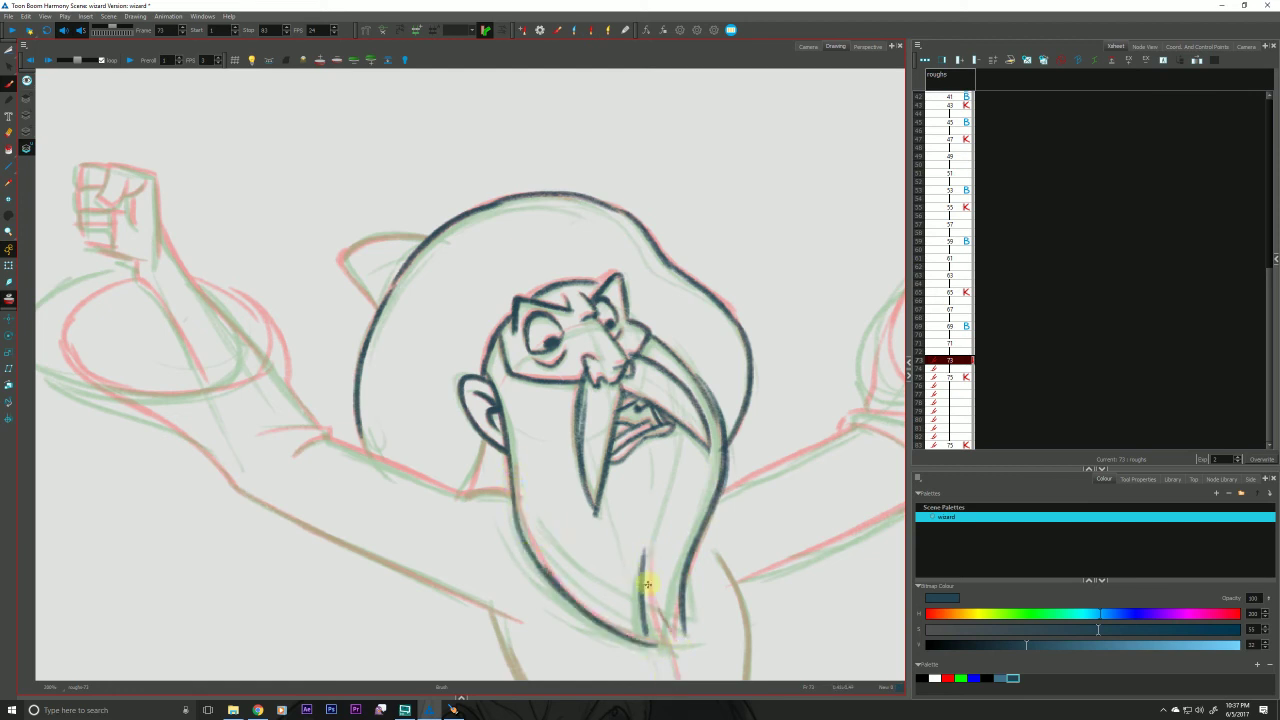
left_click_drag(648, 584, 681, 637)
Draw the raised clenched fist on drawing 73, including the back of the hand, the thumb and the folded fingers.
left_click_drag(343, 522, 433, 521)
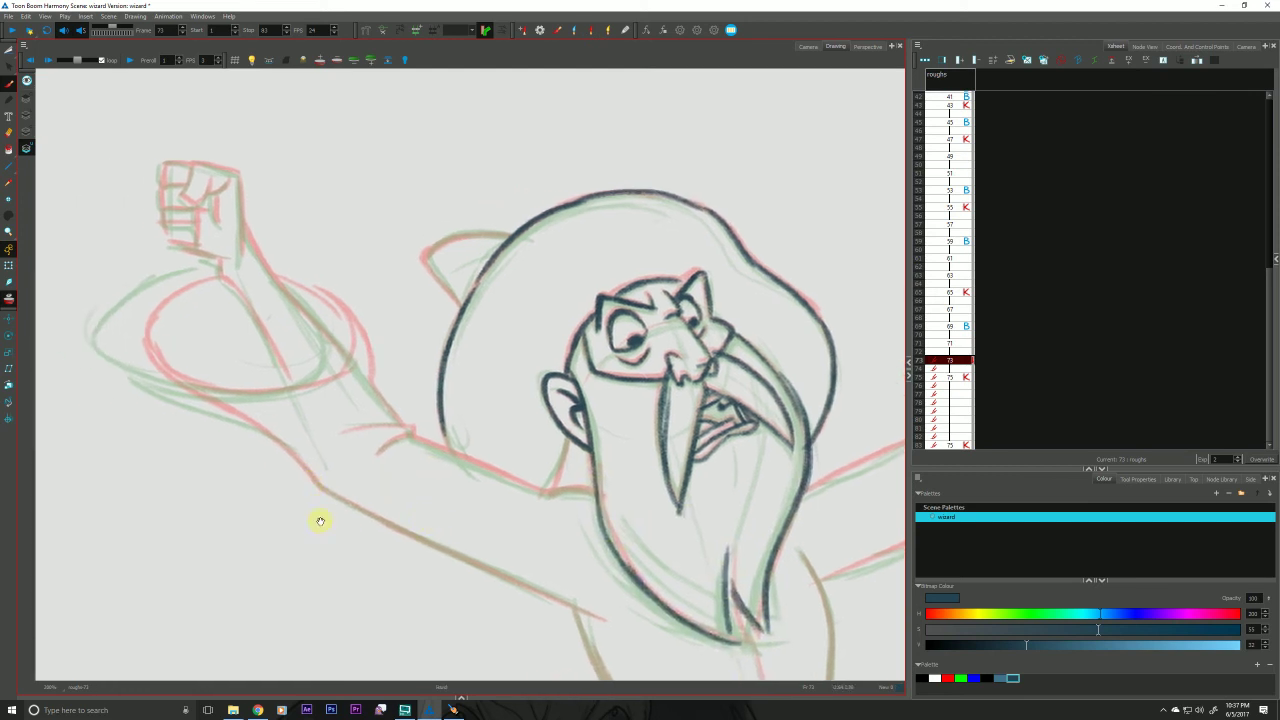
left_click_drag(270, 312, 360, 417)
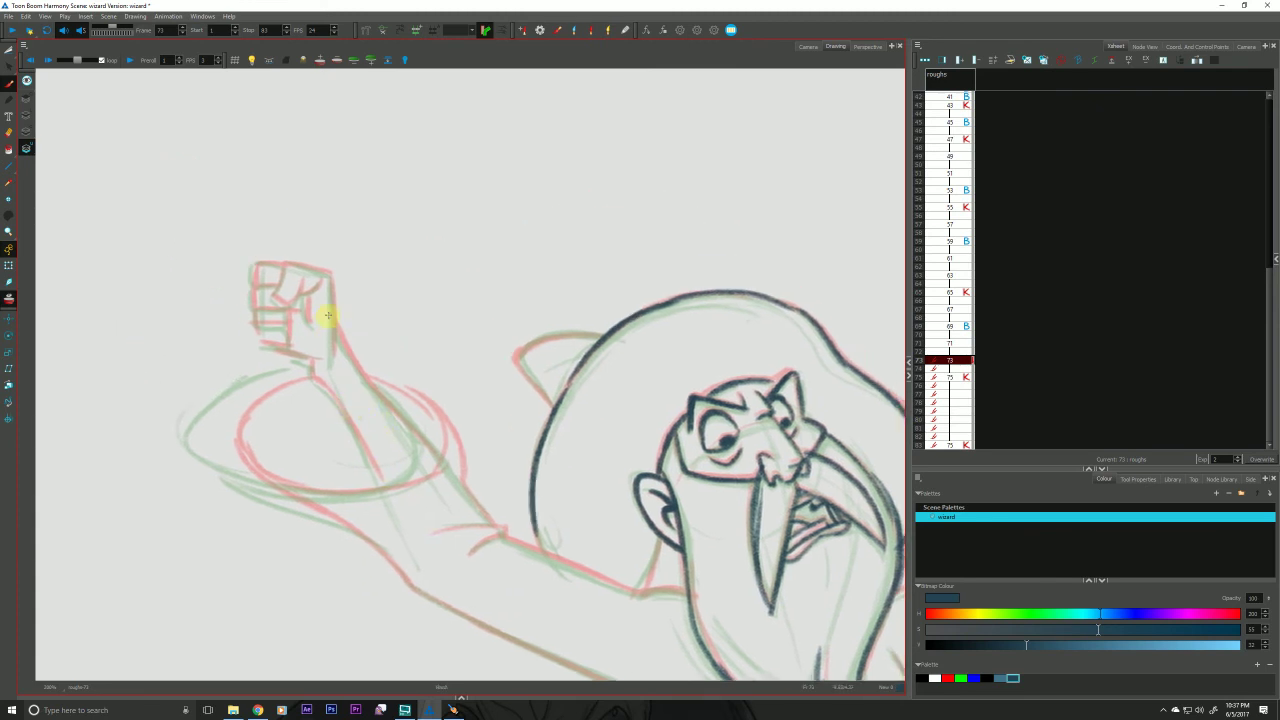
left_click_drag(330, 274, 331, 364)
mouse_move(331, 277)
left_mouse_down()
mouse_move(286, 265)
mouse_move(286, 300)
mouse_move(273, 299)
left_mouse_up()
mouse_move(286, 267)
left_mouse_down()
mouse_move(270, 293)
mouse_move(323, 282)
mouse_move(307, 315)
left_mouse_up()
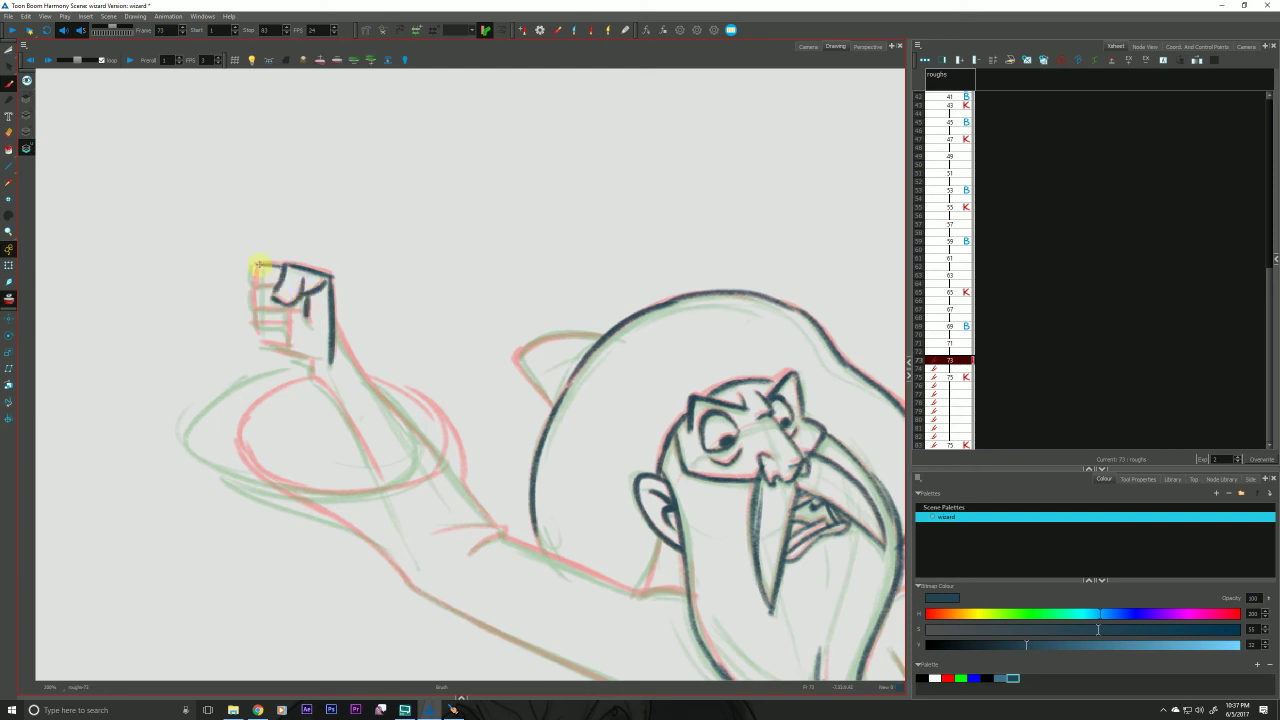
left_click_drag(258, 265, 277, 287)
left_click_drag(290, 302, 288, 346)
left_click_drag(285, 348, 257, 340)
left_click_drag(257, 290, 257, 322)
mouse_move(317, 360)
left_mouse_down()
mouse_move(283, 350)
mouse_move(318, 363)
left_mouse_up()
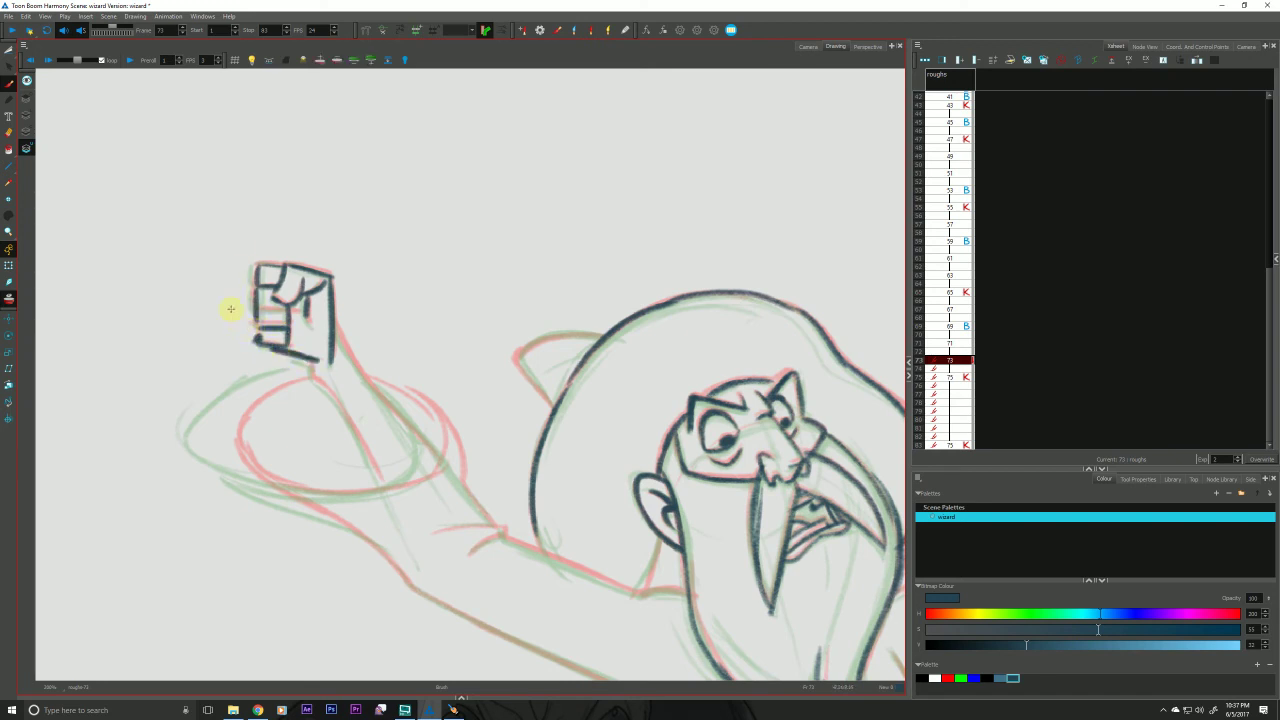
Draw the fist arm's forearm and the oval sleeve opening around it on drawing 73, comparing with the neighbouring drawing.
left_click_drag(331, 322, 440, 470)
left_click_drag(314, 371, 384, 484)
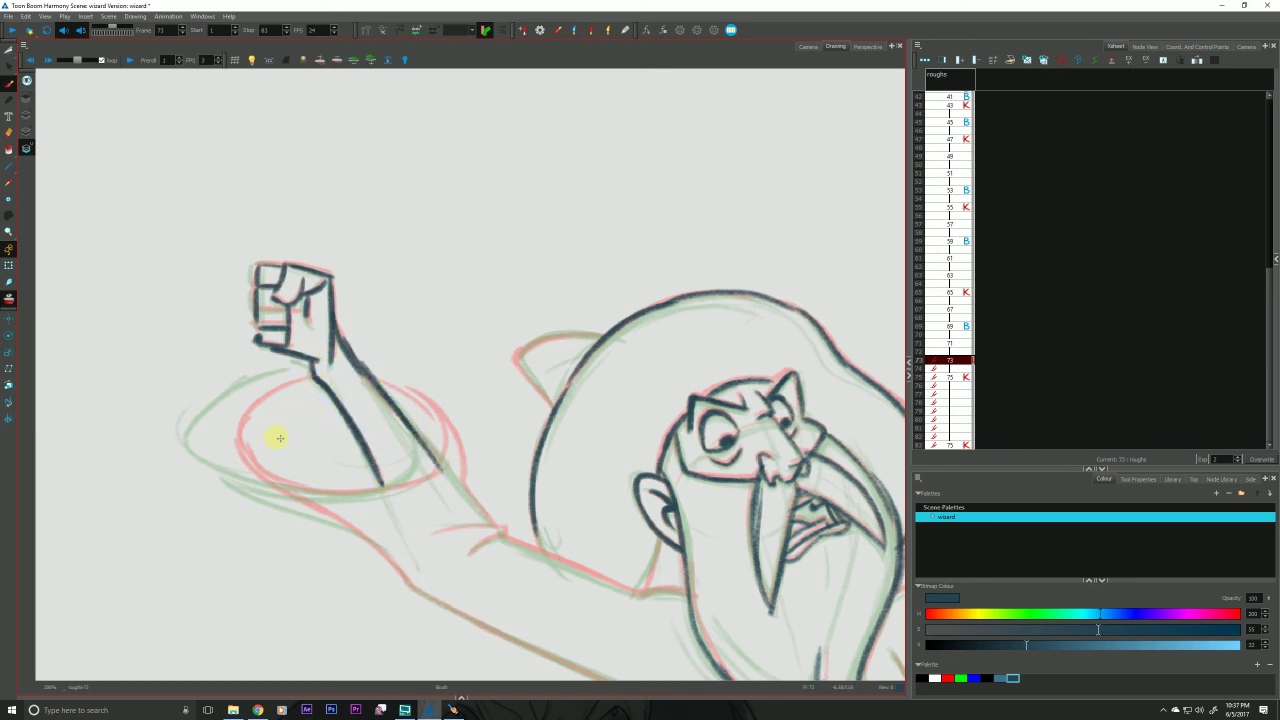
key("g")
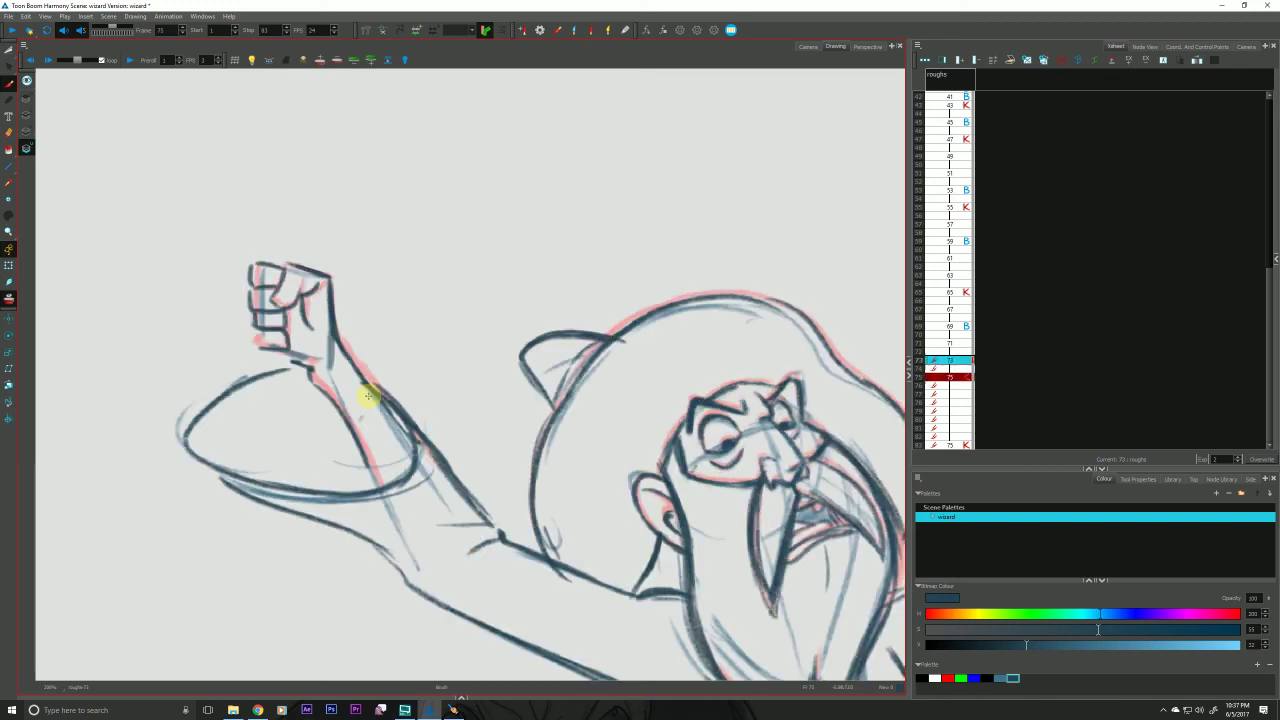
key("f")
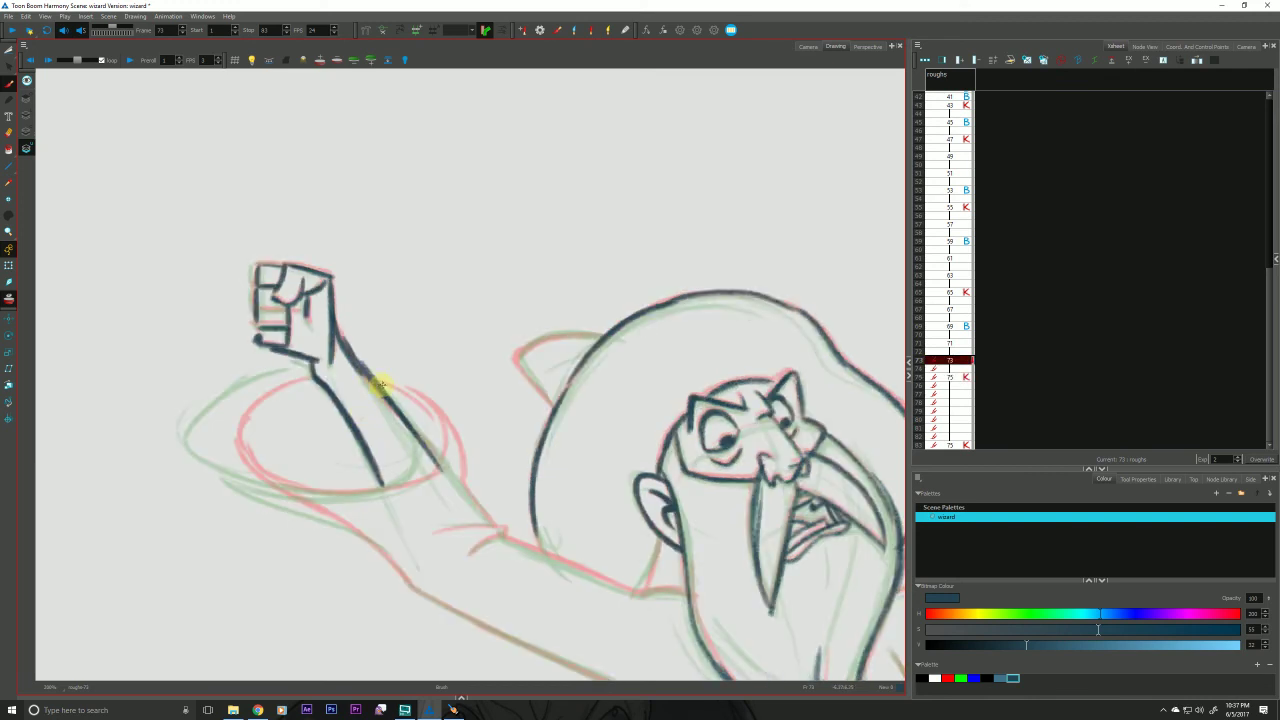
mouse_move(381, 386)
left_mouse_down()
mouse_move(423, 457)
mouse_move(366, 489)
mouse_move(255, 479)
mouse_move(214, 429)
mouse_move(323, 366)
left_mouse_up()
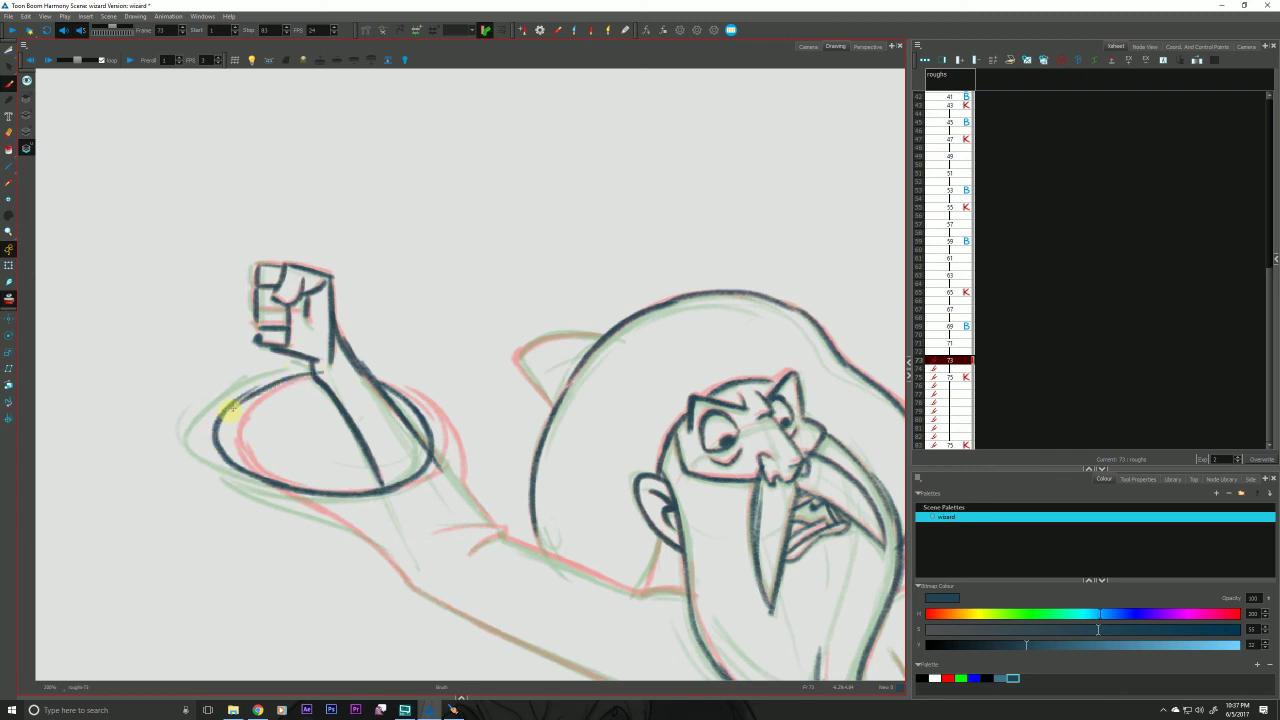
mouse_move(330, 516)
left_mouse_down()
mouse_move(266, 491)
mouse_move(222, 452)
left_mouse_up()
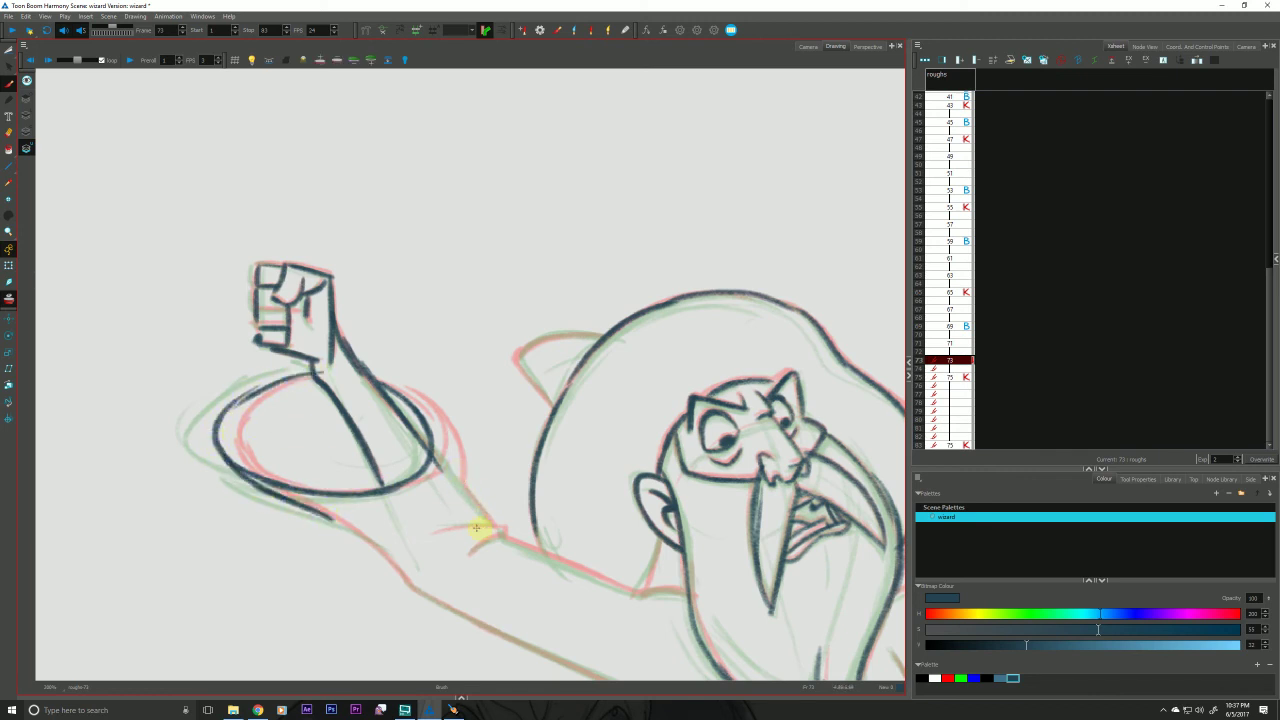
Draw the elbow creases, the top line of the upper arm and the shoulder and neck lines beside the beard.
left_click_drag(476, 527, 465, 461)
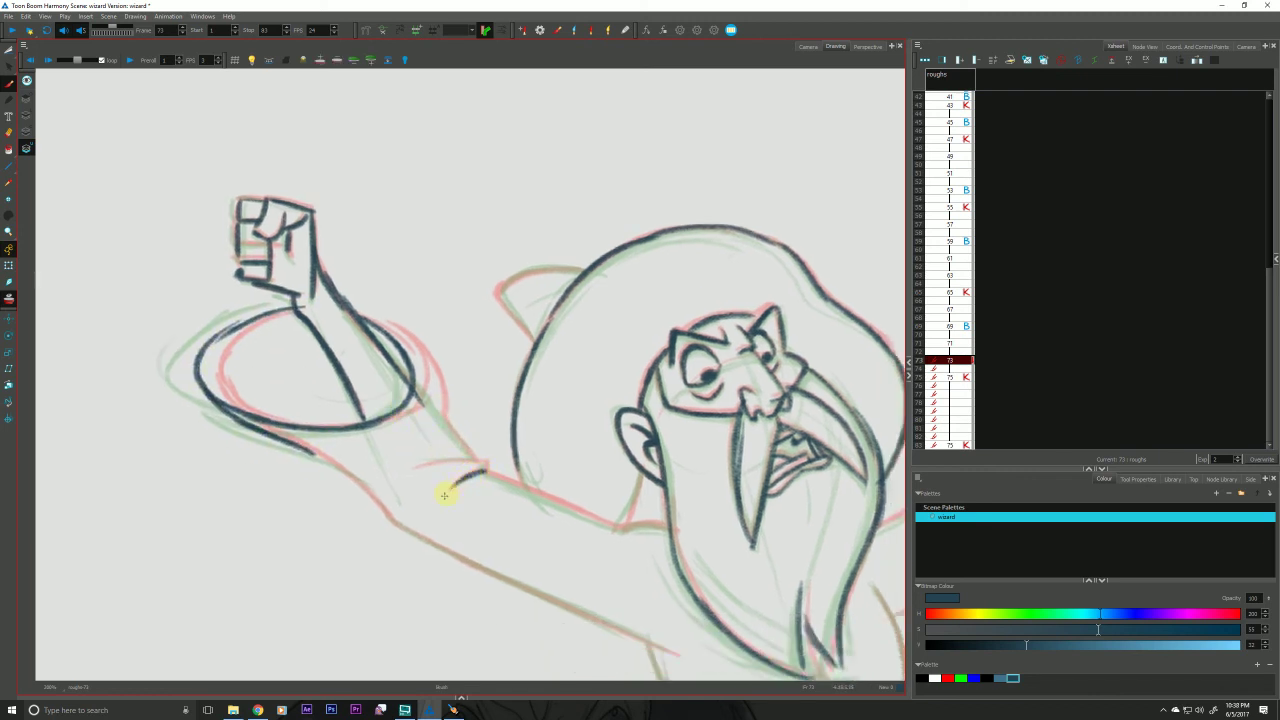
mouse_move(440, 460)
left_mouse_down()
mouse_move(484, 461)
mouse_move(621, 528)
mouse_move(486, 471)
left_mouse_up()
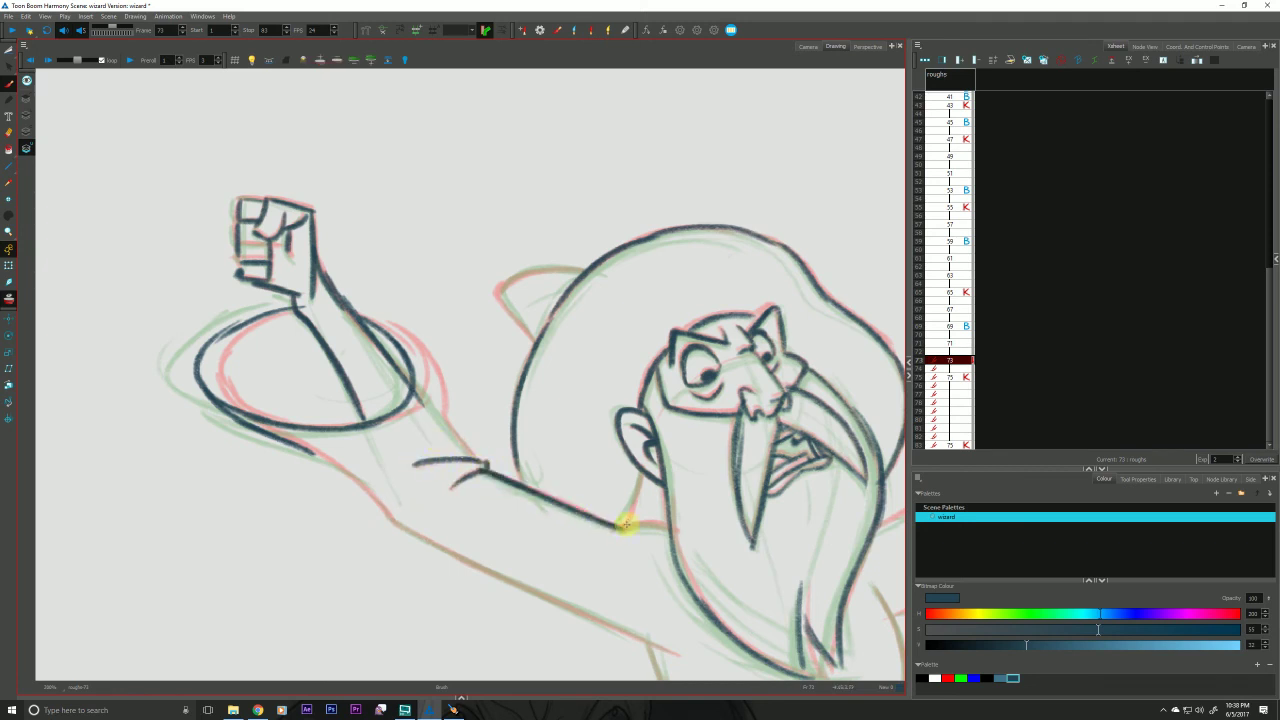
left_click_drag(620, 527, 684, 521)
left_click_drag(641, 474, 621, 527)
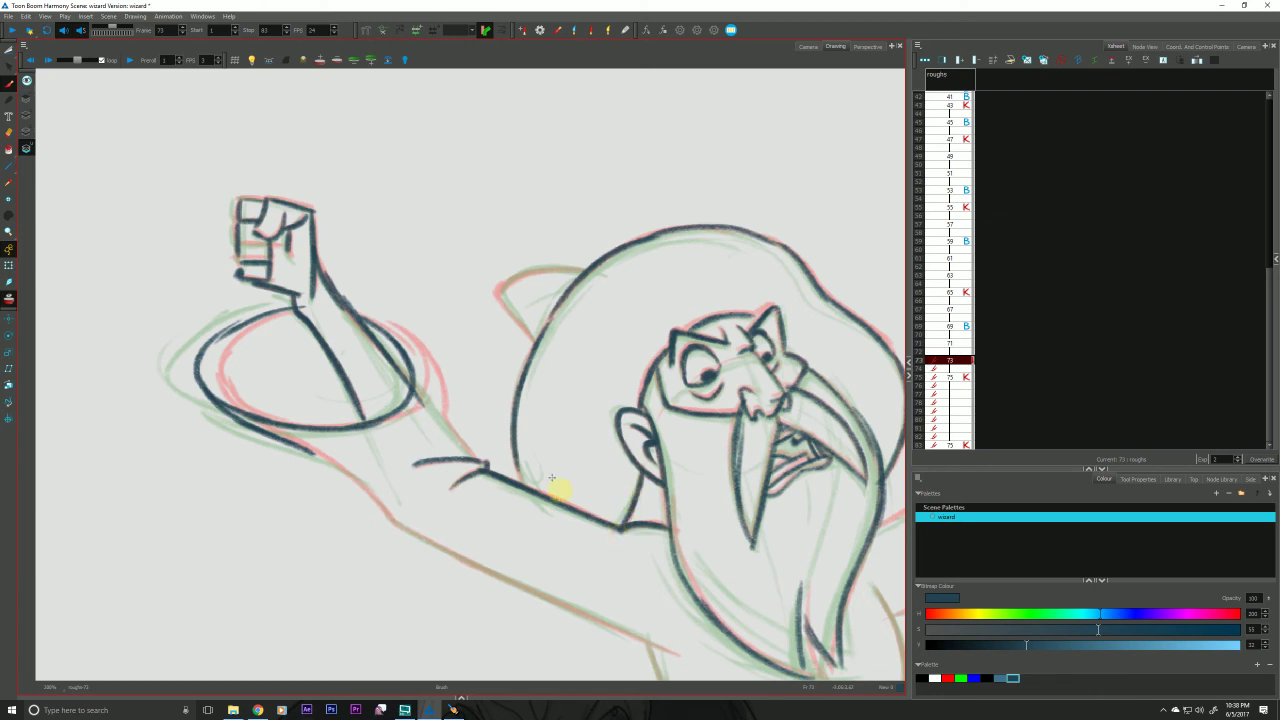
Draw the pointed hat tip sticking out behind the brim on drawing 73, redoing its outline.
mouse_move(536, 342)
left_mouse_down()
mouse_move(501, 292)
mouse_move(517, 277)
mouse_move(592, 268)
left_mouse_up()
key("ctrl+z")
key("ctrl+z")
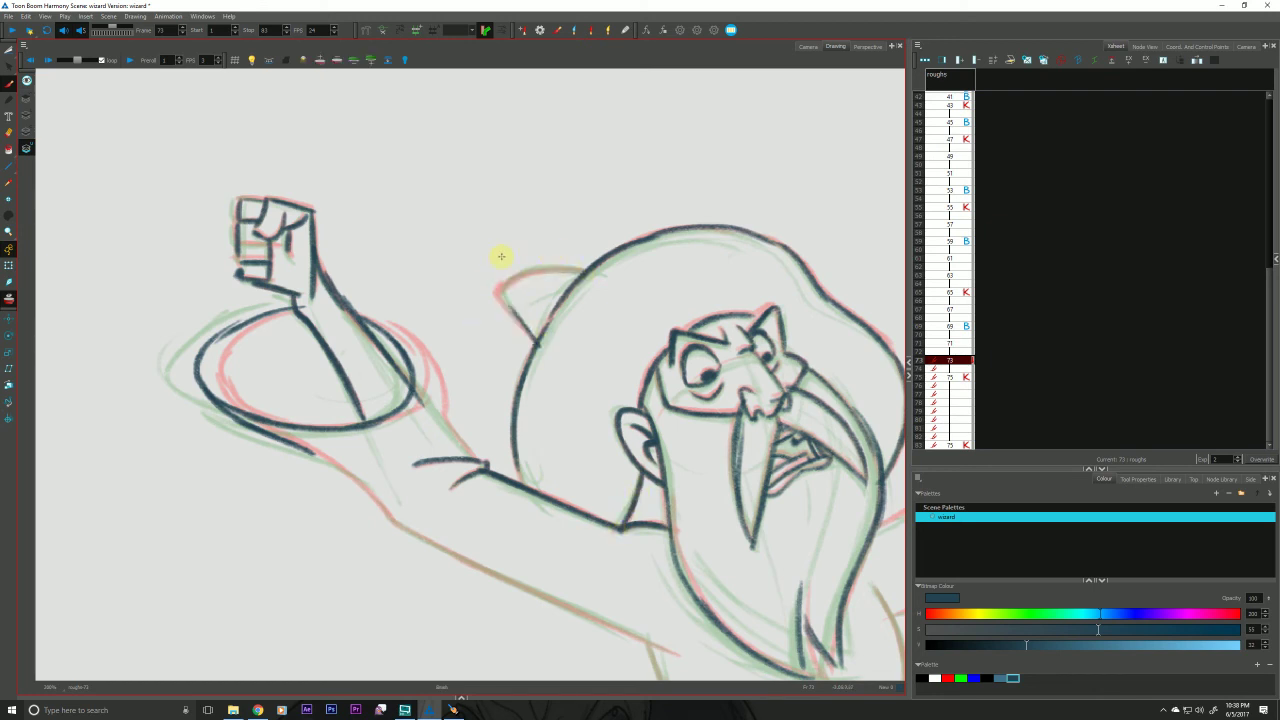
mouse_move(505, 298)
left_mouse_down()
mouse_move(525, 330)
mouse_move(506, 281)
mouse_move(582, 272)
left_mouse_up()
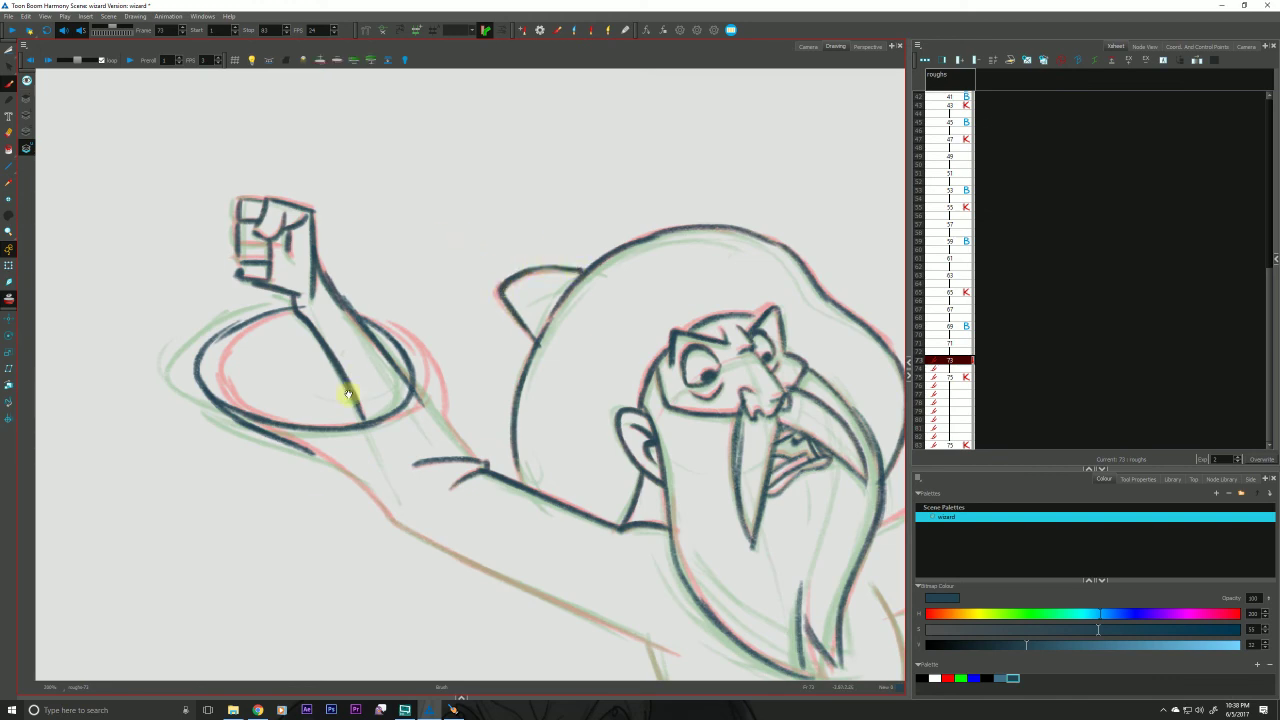
Flip through the neighbouring drawings and draw both sleeve edges from the fist arm's cuff to the elbow.
key("space")
left_click_drag(327, 444, 364, 362)
key("f")
key("g")
key("g")
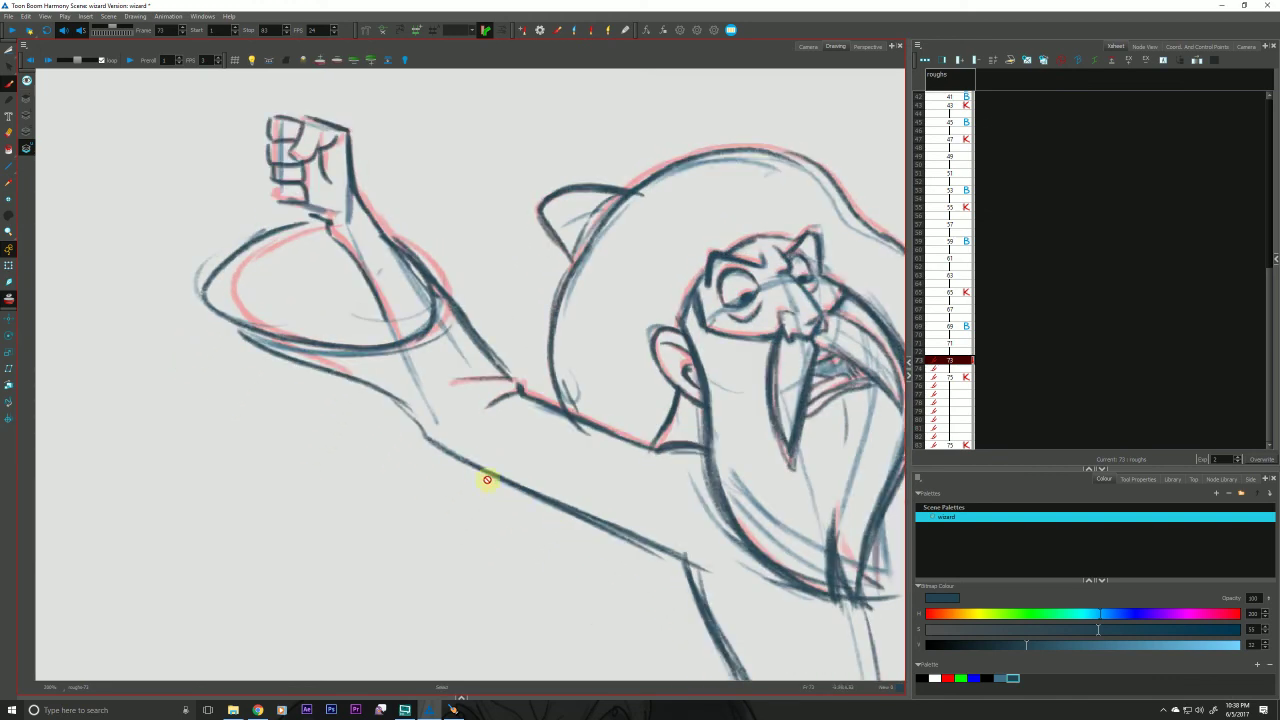
key("f")
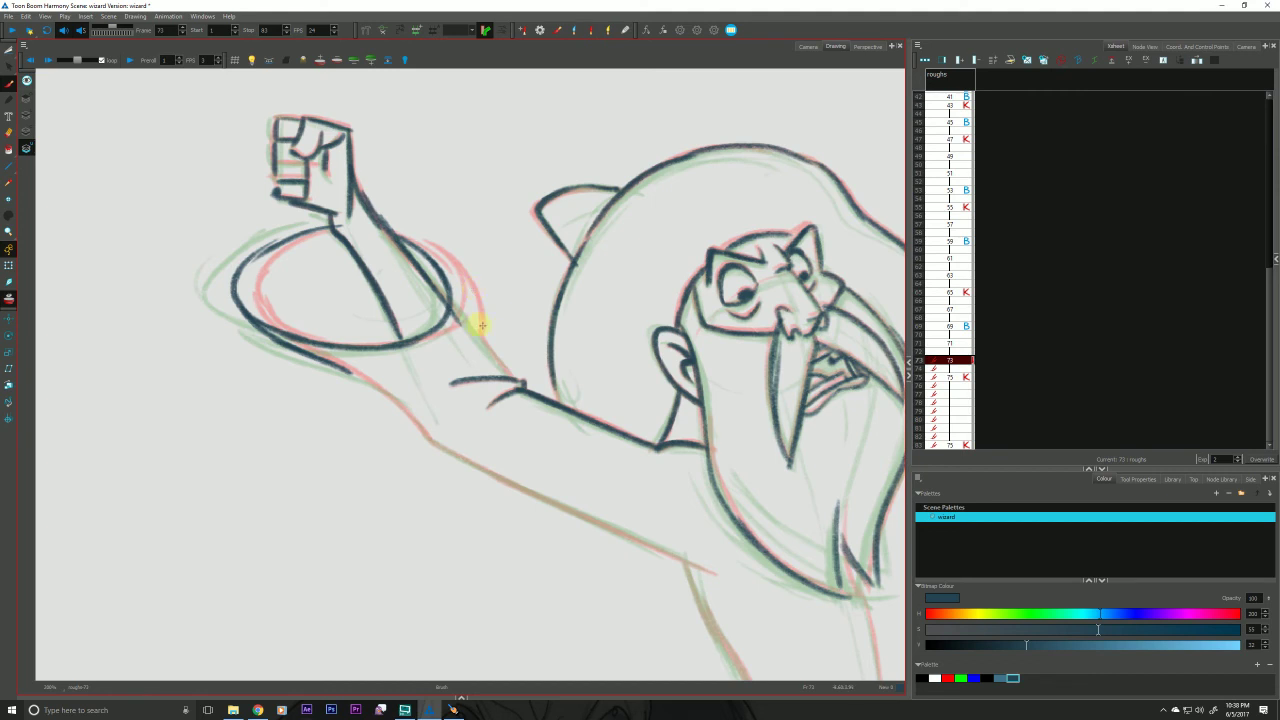
mouse_move(515, 380)
left_mouse_down()
mouse_move(486, 357)
mouse_move(463, 294)
mouse_move(357, 200)
left_mouse_up()
mouse_move(429, 434)
left_mouse_down()
mouse_move(357, 372)
mouse_move(417, 418)
mouse_move(240, 320)
left_mouse_up()
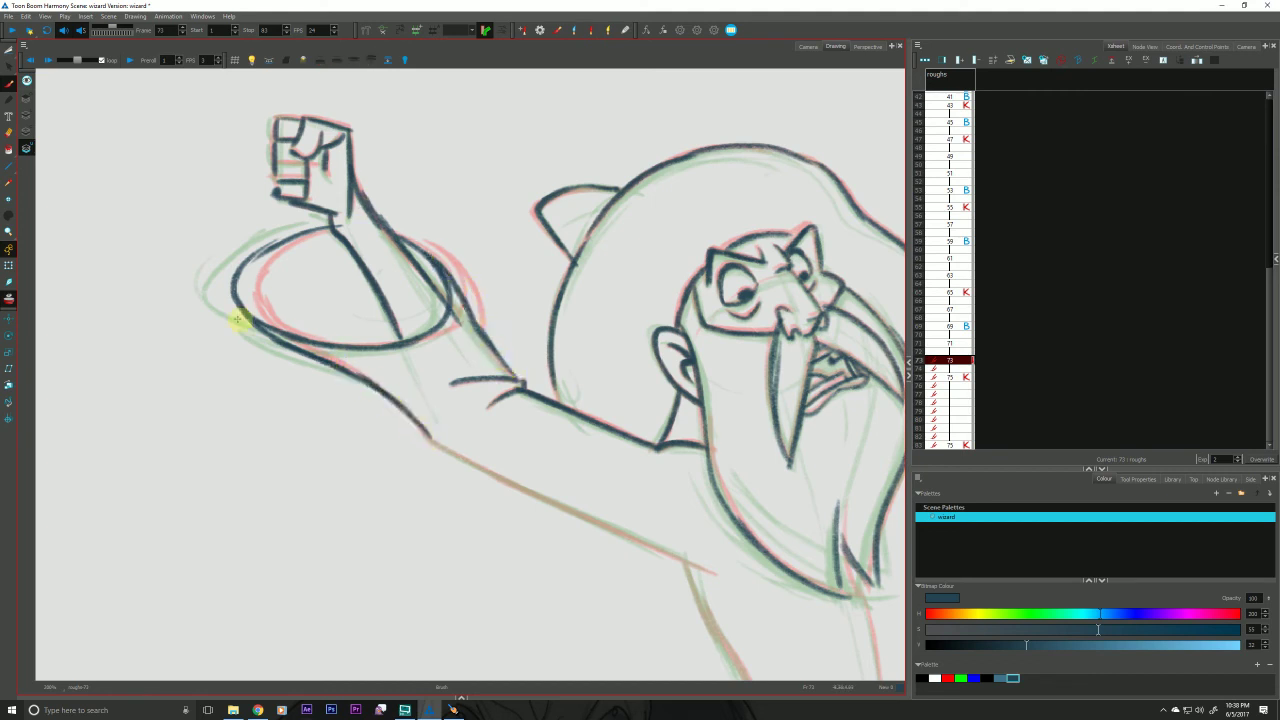
Draw the underside of the fist arm's sleeve from the elbow down to the torso.
left_click_drag(354, 533, 344, 421)
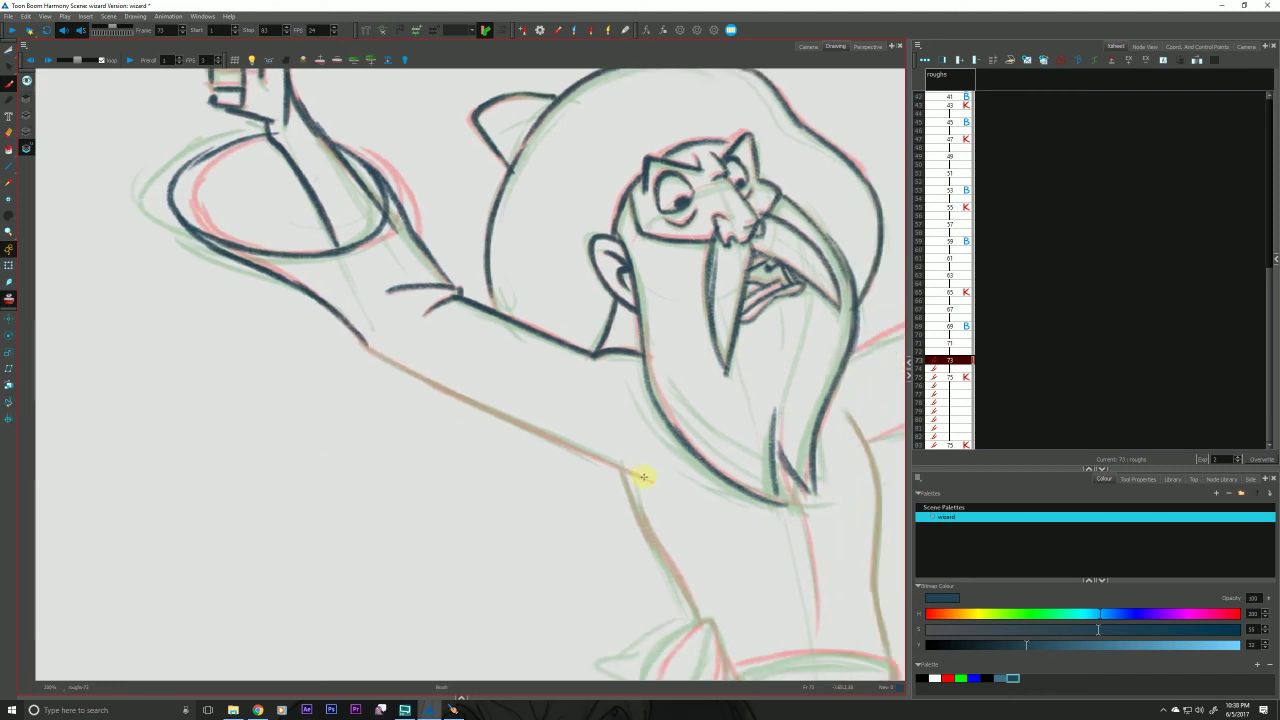
left_click_drag(648, 481, 409, 366)
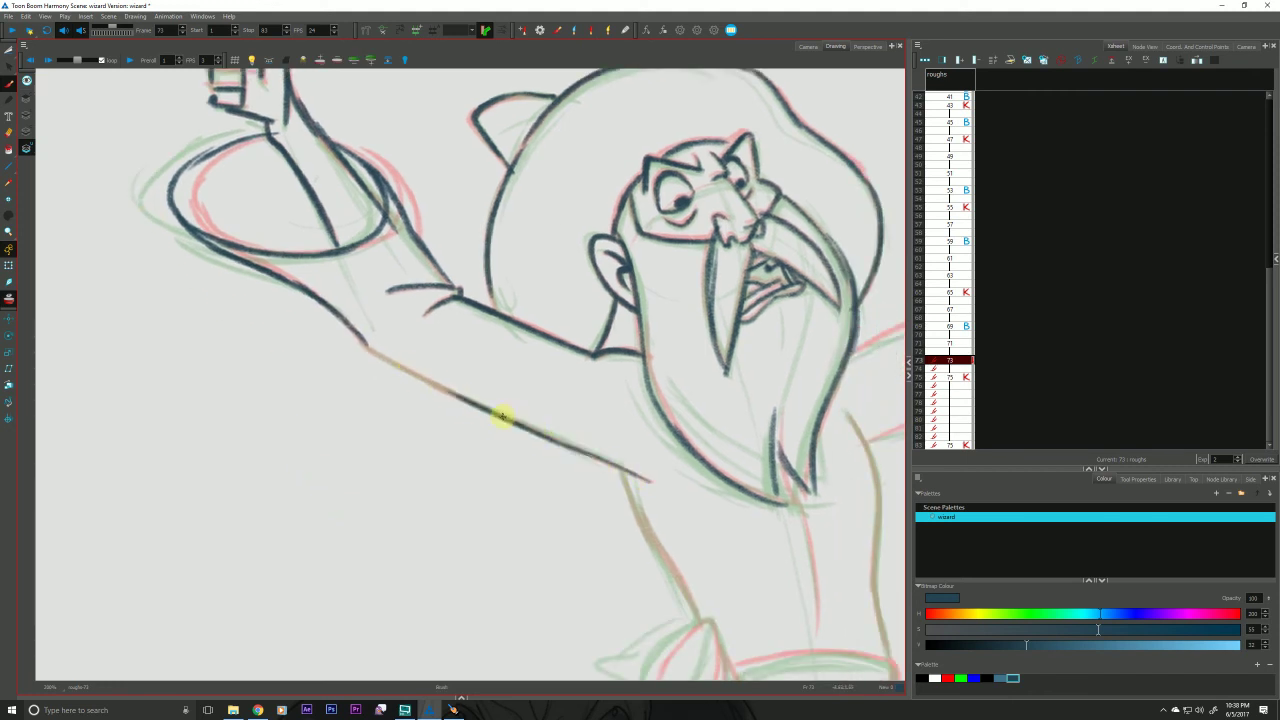
left_click_drag(497, 420, 358, 341)
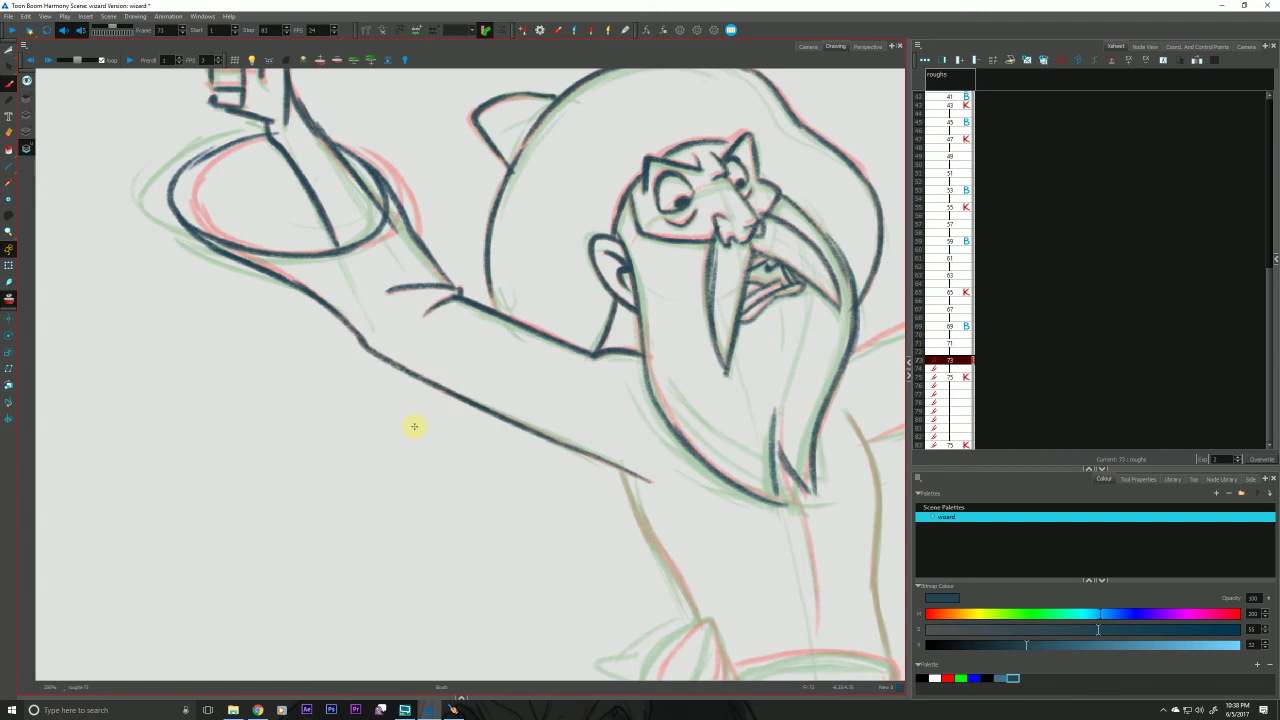
Compare the open hand across neighbouring drawings, and draw its thumb and the outer edge of the index finger on drawing 73.
scroll(446, 515, "down", 1)
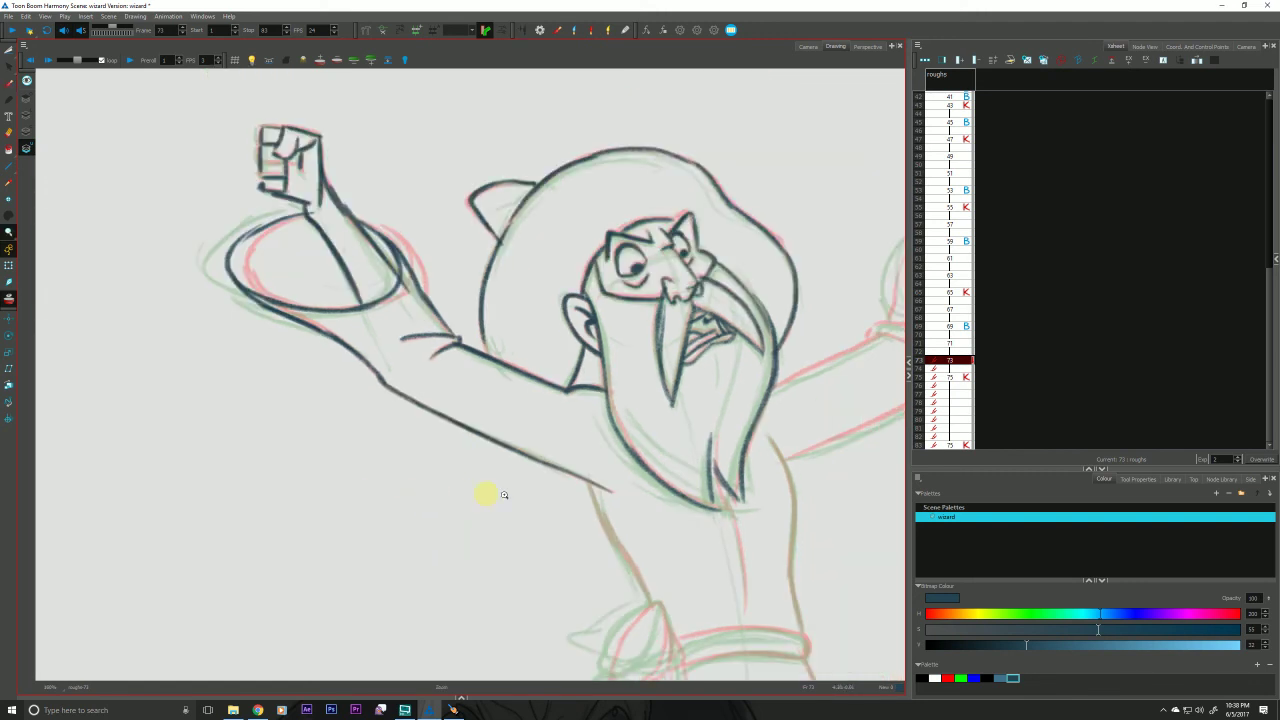
left_click_drag(620, 486, 251, 547)
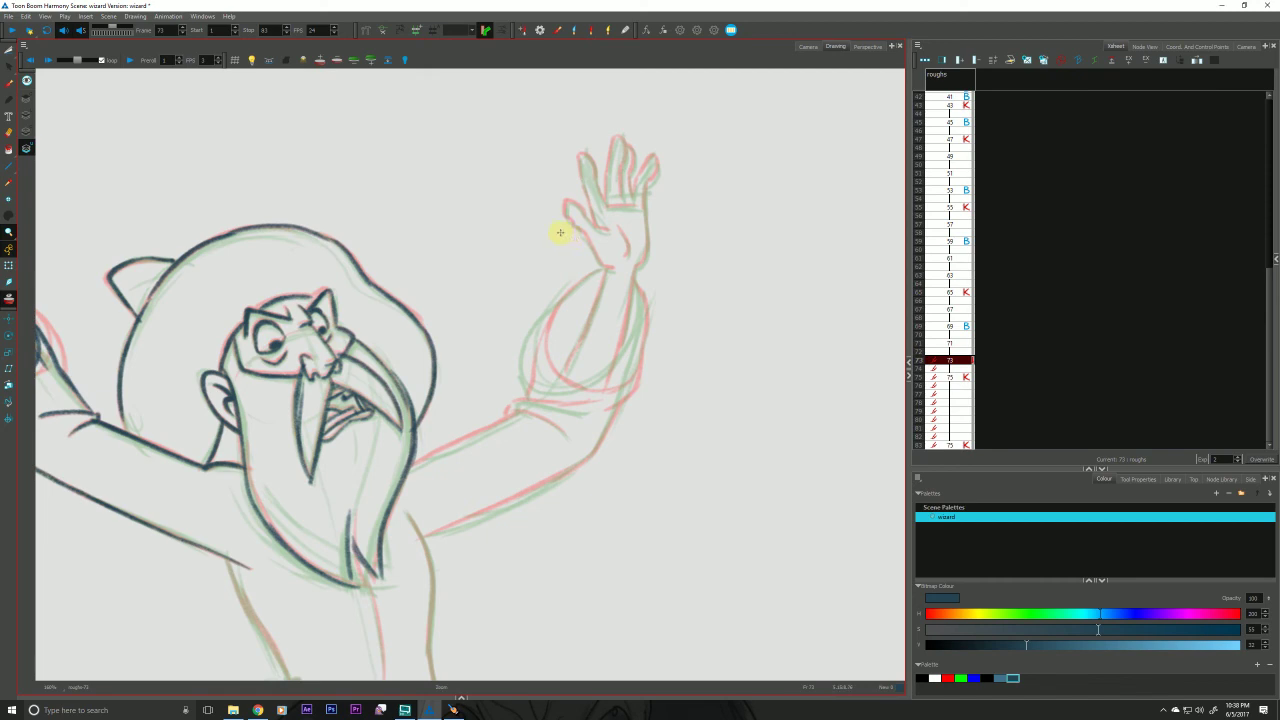
key("alt+b")
key("f")
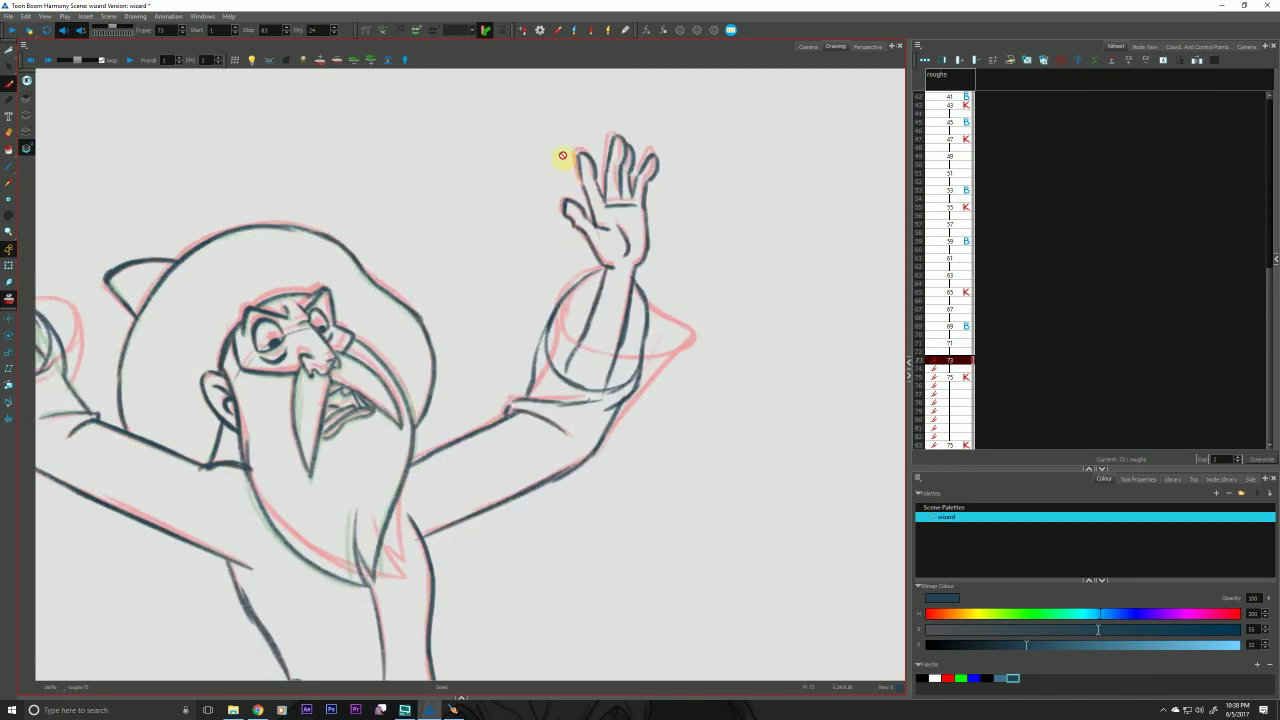
key("g")
key("g")
key("f")
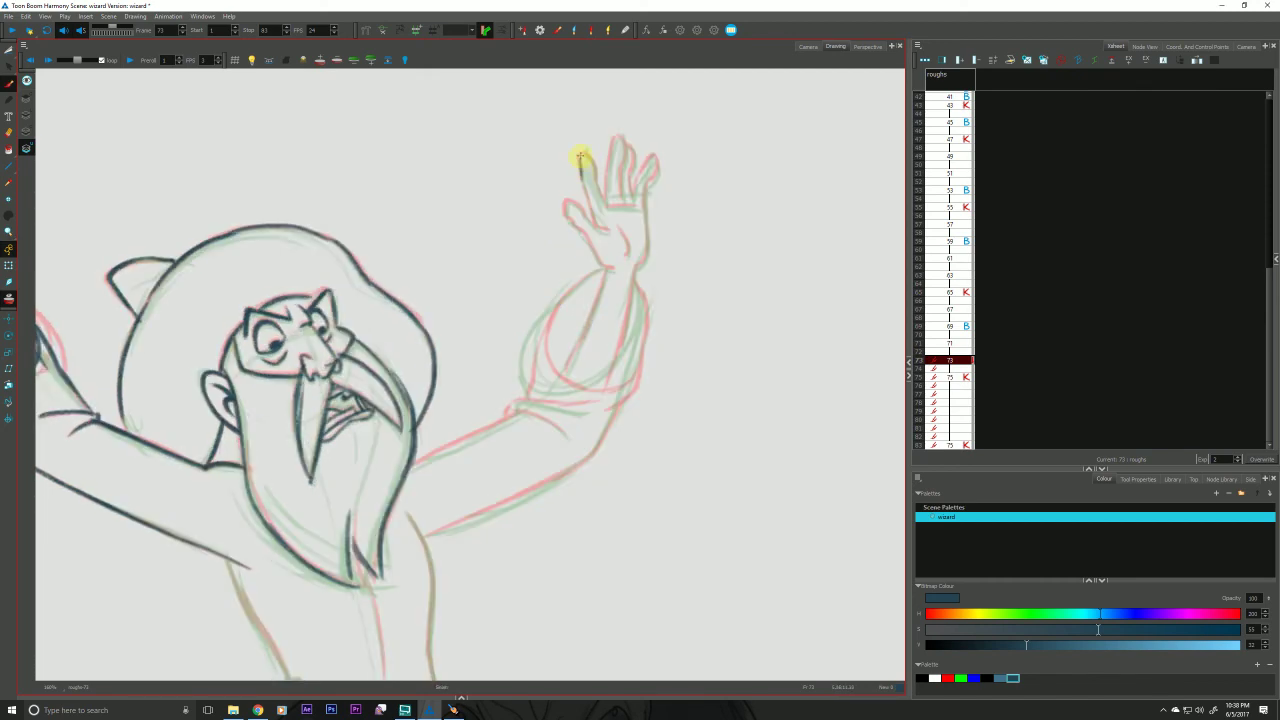
left_click_drag(583, 180, 600, 232)
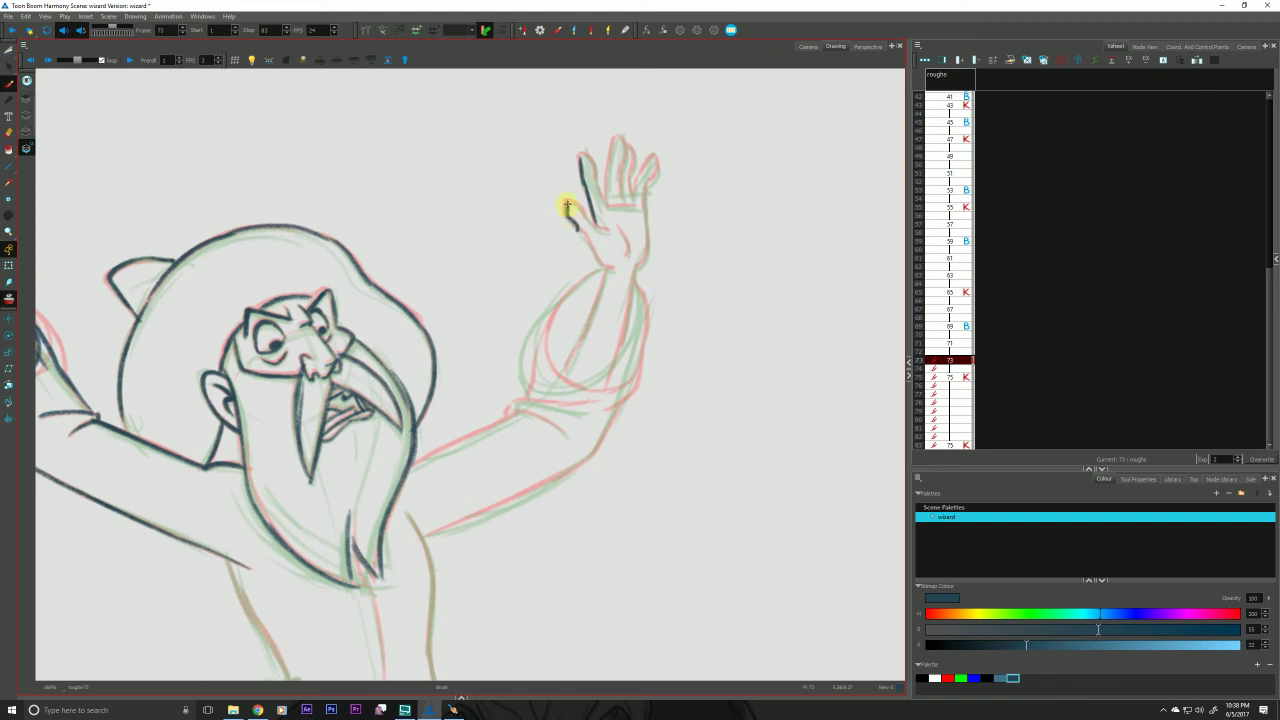
left_click_drag(570, 207, 594, 232)
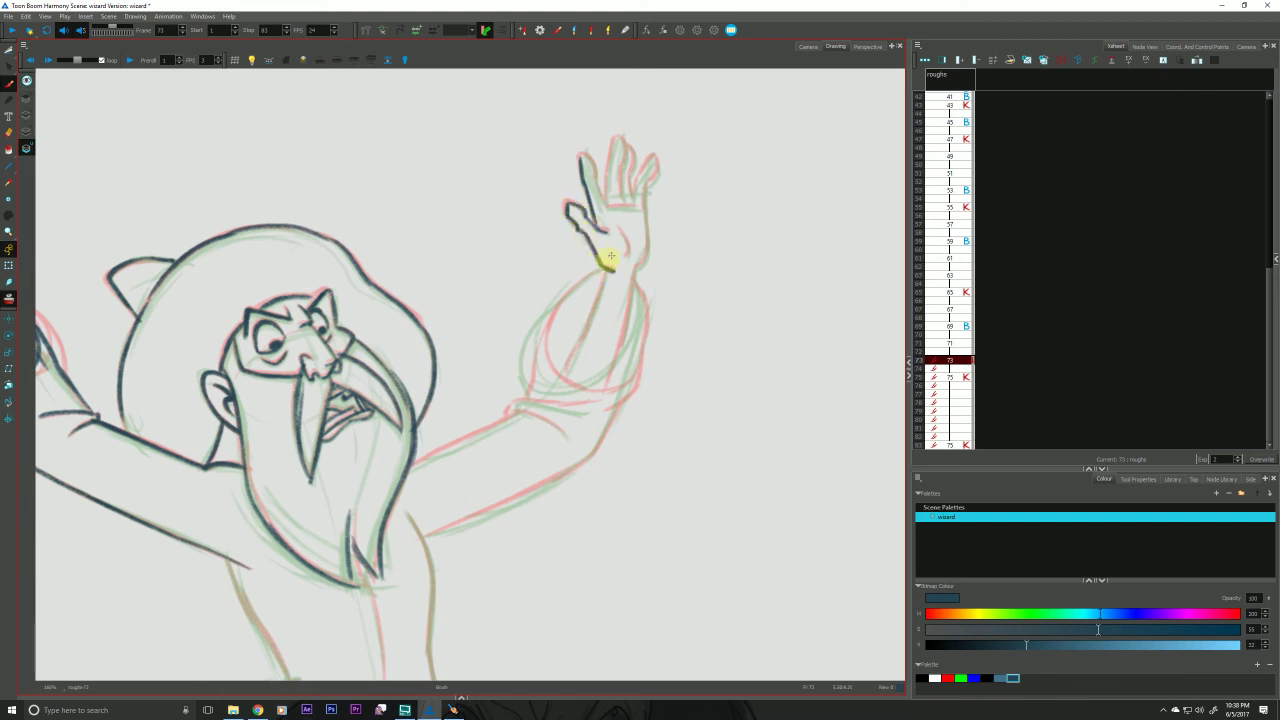
Draw the open hand's palm lines, remaining fingers and outer edge down to the wrist, and check it by flipping between drawings.
left_click_drag(617, 224, 622, 259)
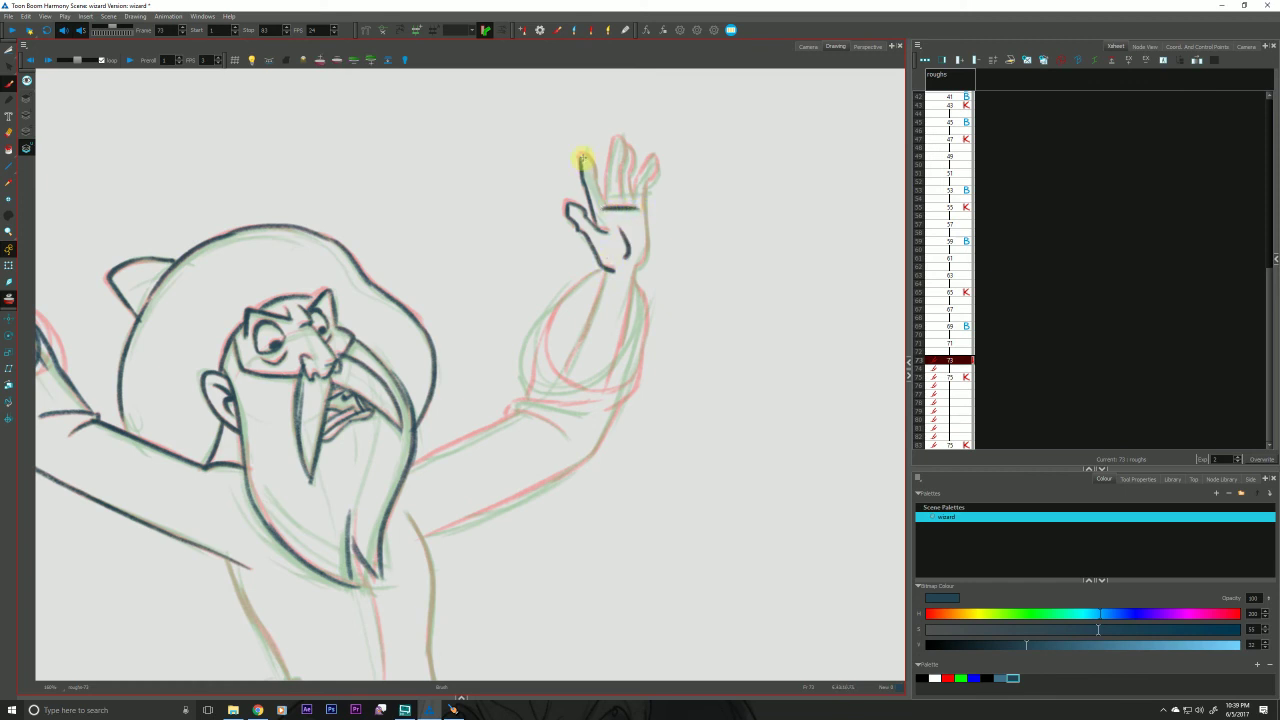
mouse_move(595, 176)
left_mouse_down()
mouse_move(606, 207)
mouse_move(617, 137)
mouse_move(630, 168)
mouse_move(621, 197)
left_mouse_up()
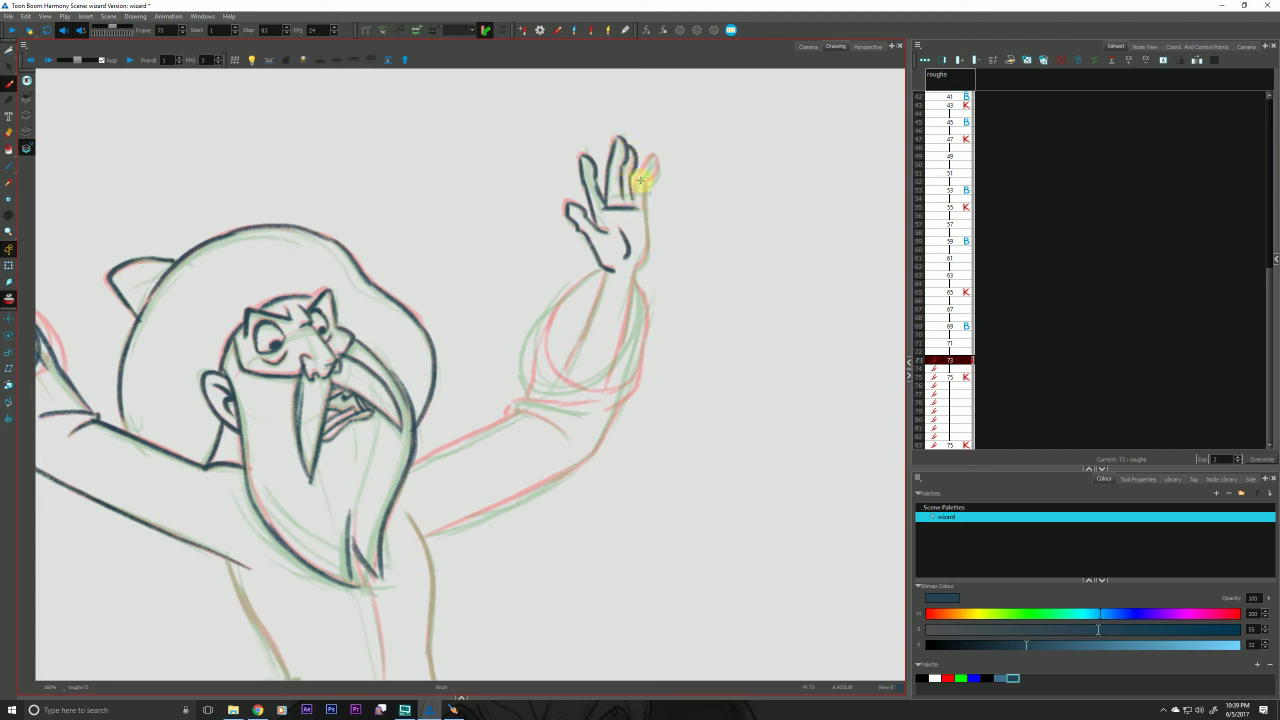
left_click_drag(638, 176, 633, 200)
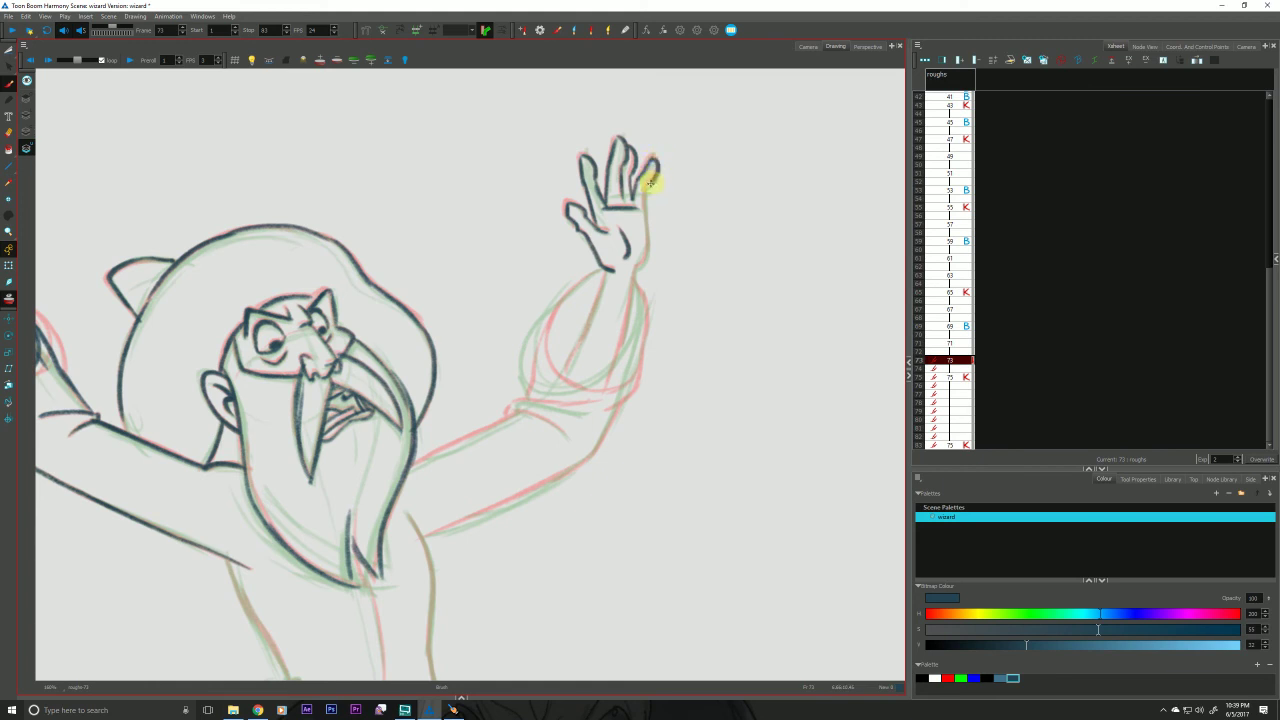
left_click_drag(644, 193, 641, 266)
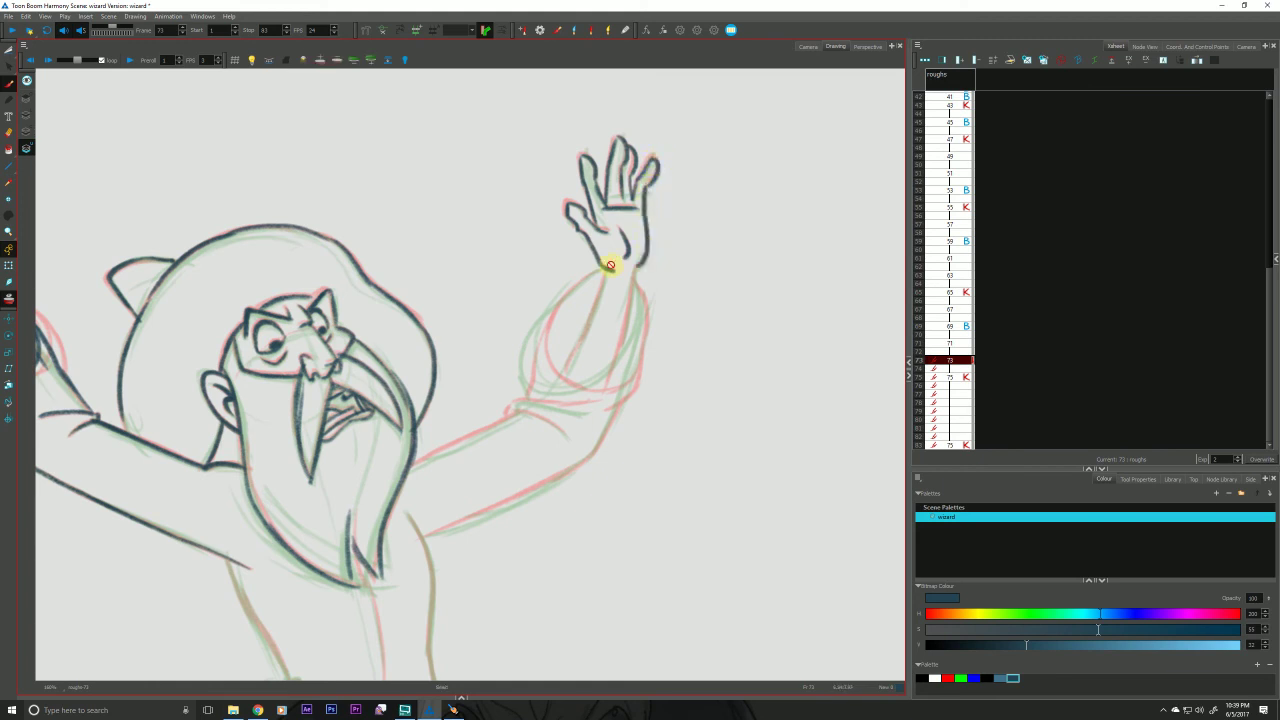
key("f")
key("g")
key("g")
key("f")
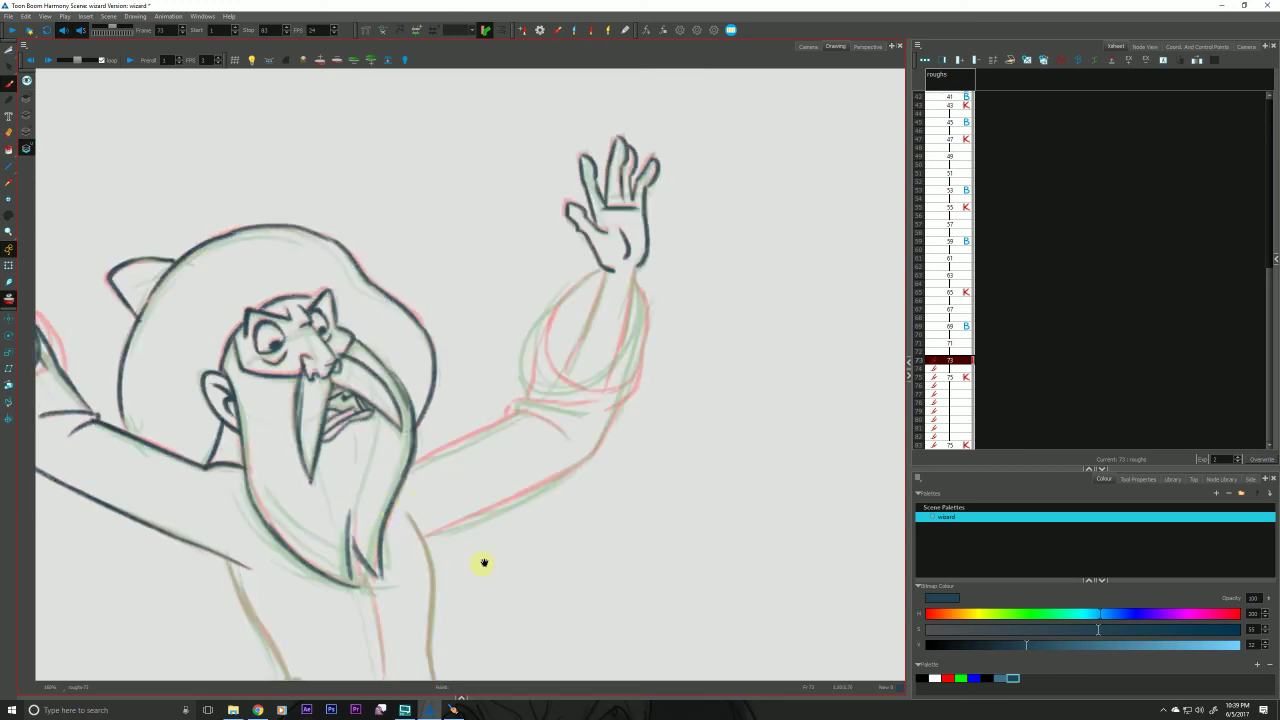
Draw both forearm lines running down from the open hand's wrist into the sleeve.
left_click_drag(483, 563, 572, 486)
left_click_drag(675, 218, 652, 275)
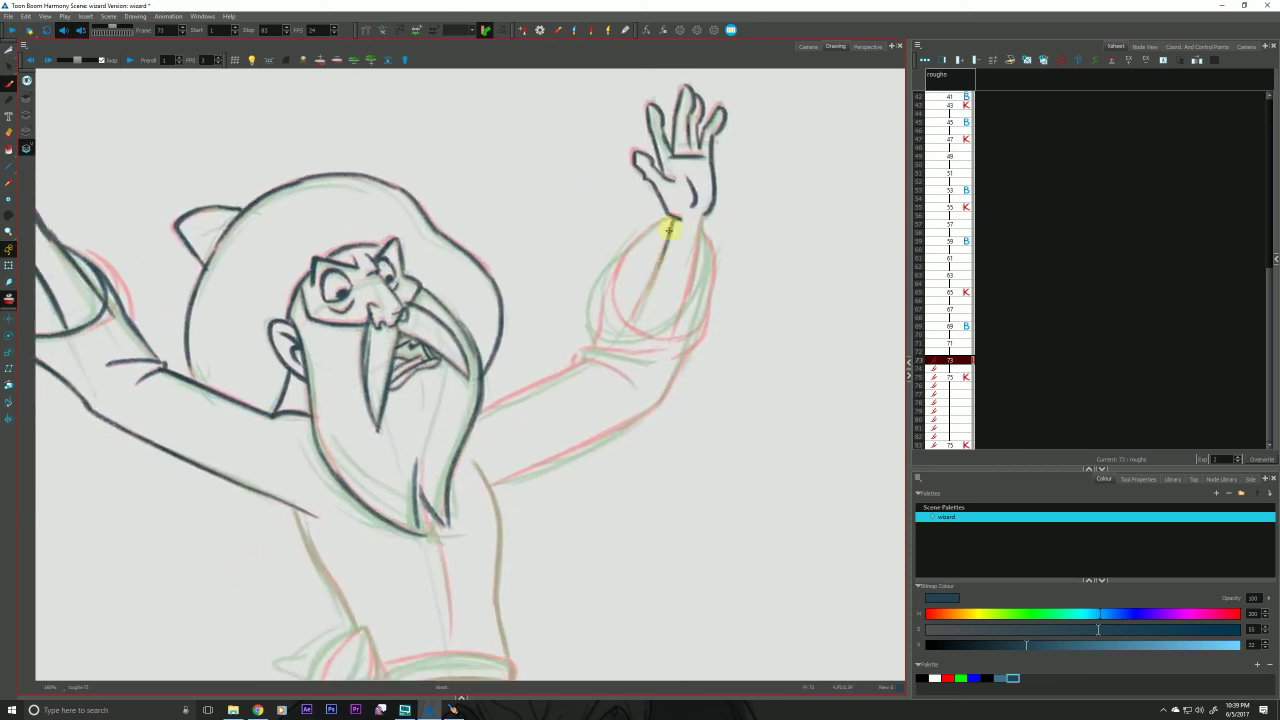
left_click_drag(669, 230, 638, 304)
left_click_drag(701, 219, 689, 284)
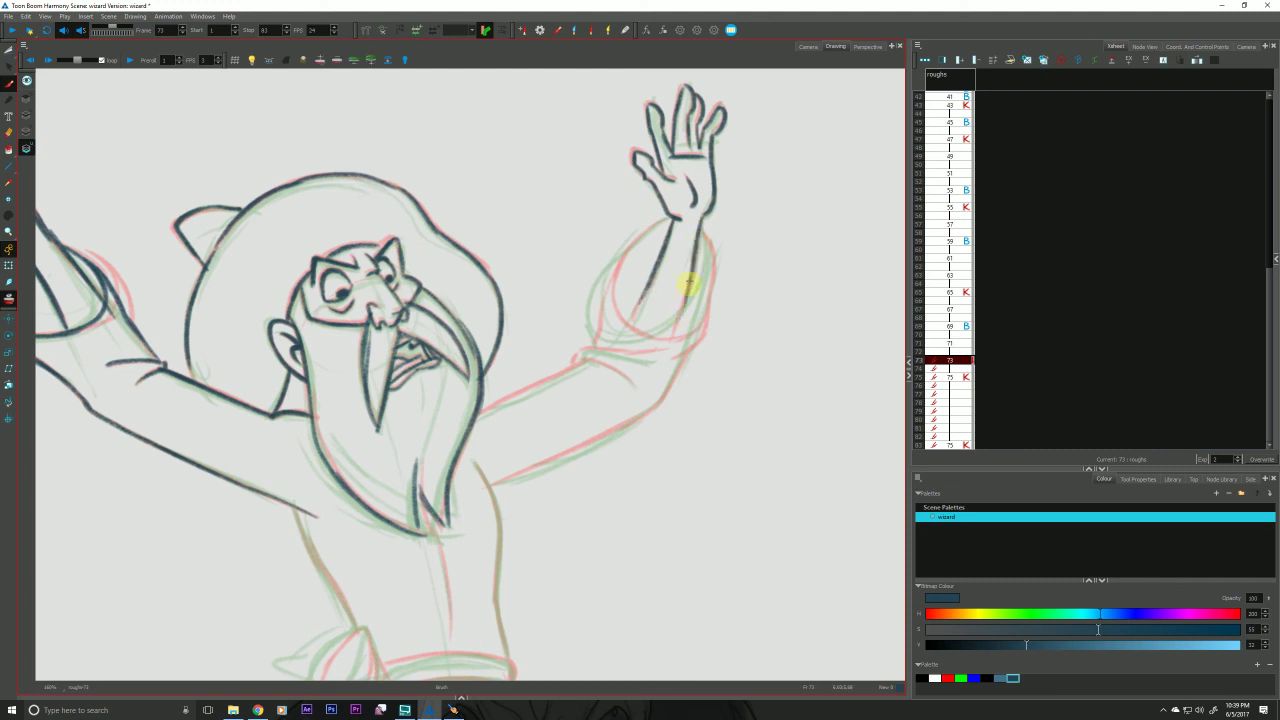
Draw the oval sleeve opening around the open hand's forearm on drawing 73, redoing its curve.
mouse_move(670, 215)
left_mouse_down()
mouse_move(630, 244)
mouse_move(600, 302)
left_mouse_up()
mouse_move(700, 229)
left_mouse_down()
mouse_move(700, 278)
mouse_move(706, 262)
mouse_move(686, 308)
mouse_move(641, 337)
left_mouse_up()
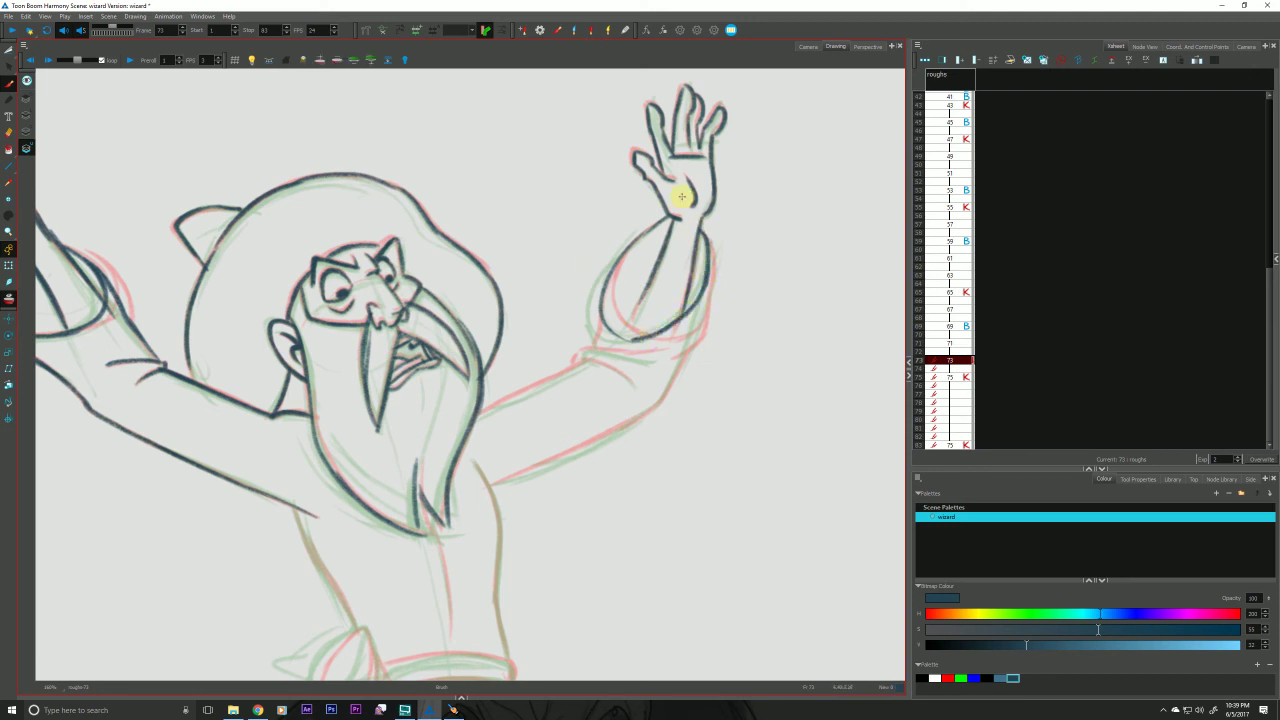
key("ctrl+z")
key("ctrl+z")
mouse_move(703, 230)
left_mouse_down()
mouse_move(709, 262)
mouse_move(690, 302)
mouse_move(707, 268)
mouse_move(700, 296)
mouse_move(662, 335)
mouse_move(634, 342)
mouse_move(598, 314)
mouse_move(608, 272)
mouse_move(595, 334)
left_mouse_up()
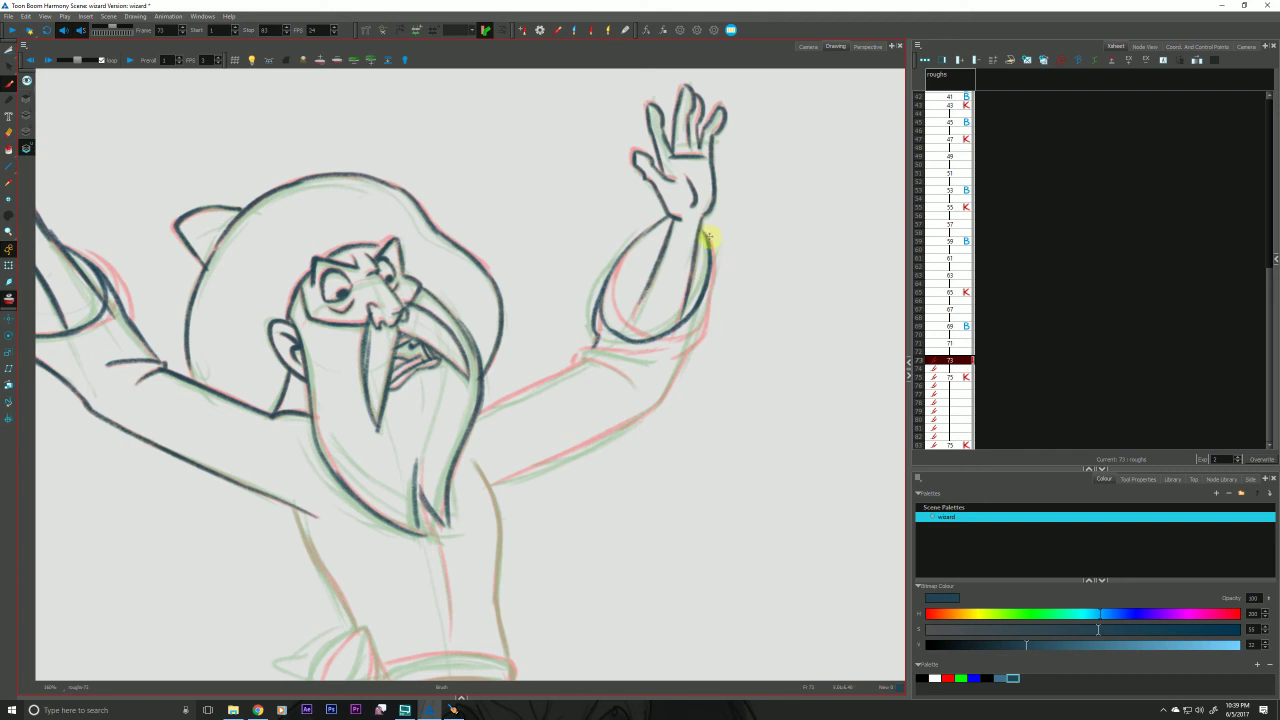
Draw the open hand's sleeve on drawing 73: its outer edge, the elbow folds, and the upper and lower arm lines running to the body.
mouse_move(709, 238)
left_mouse_down()
mouse_move(682, 357)
mouse_move(711, 284)
mouse_move(704, 313)
mouse_move(640, 412)
left_mouse_up()
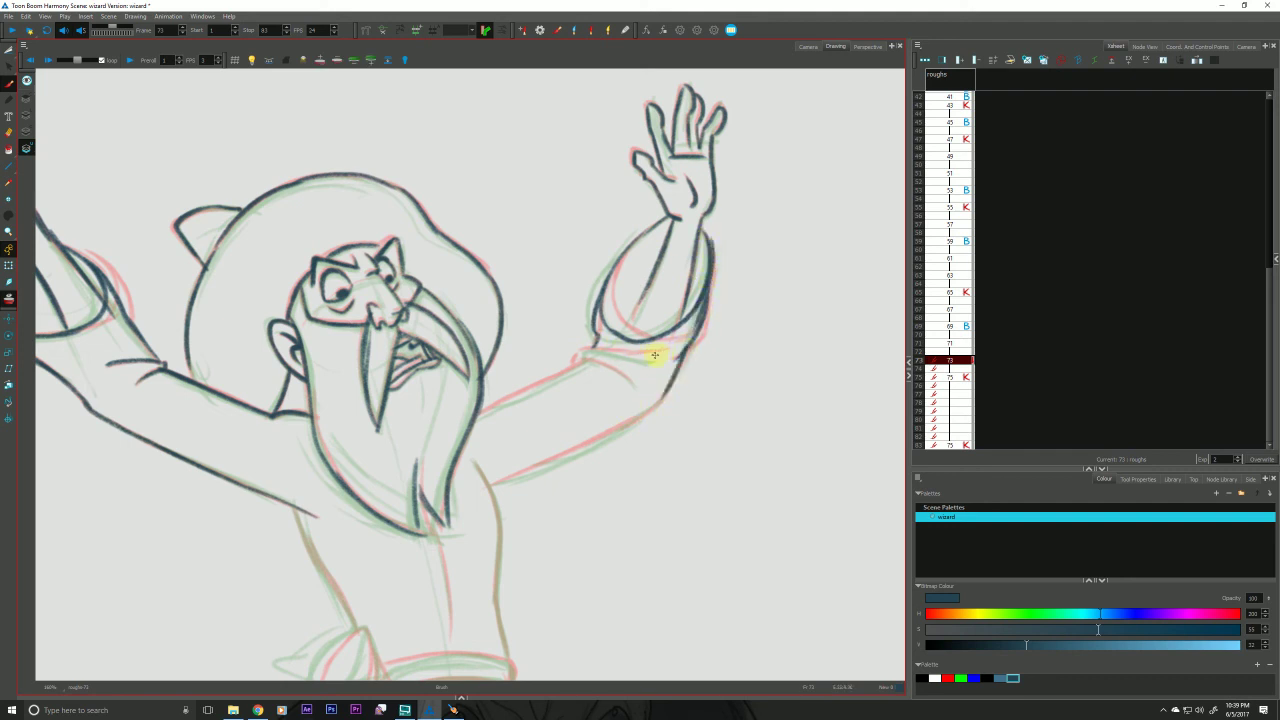
left_click_drag(615, 353, 578, 352)
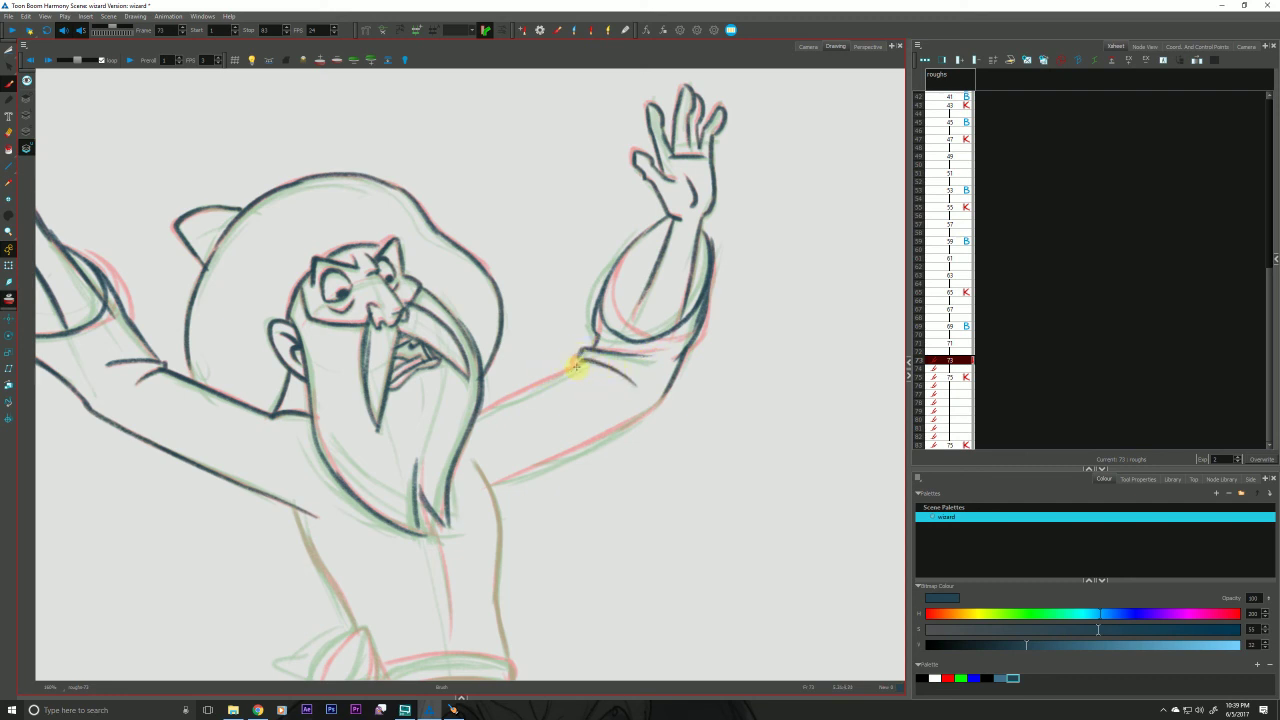
left_click_drag(484, 408, 586, 357)
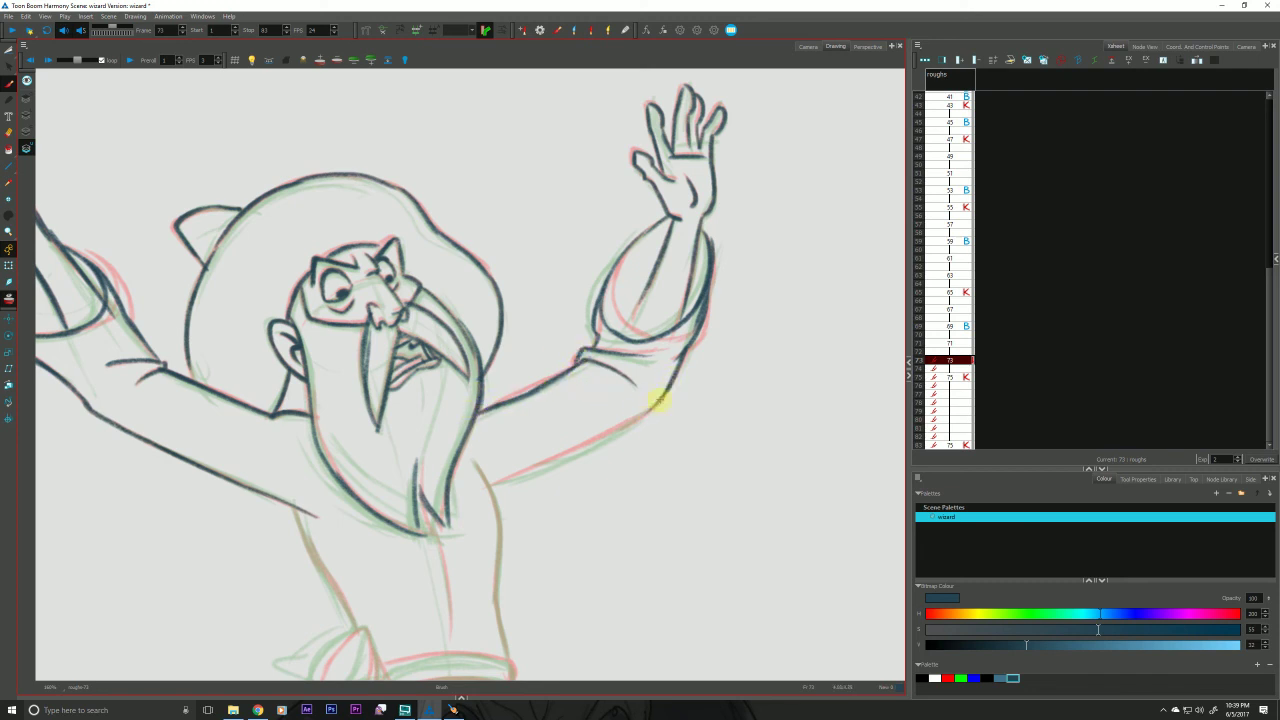
left_click_drag(658, 400, 481, 490)
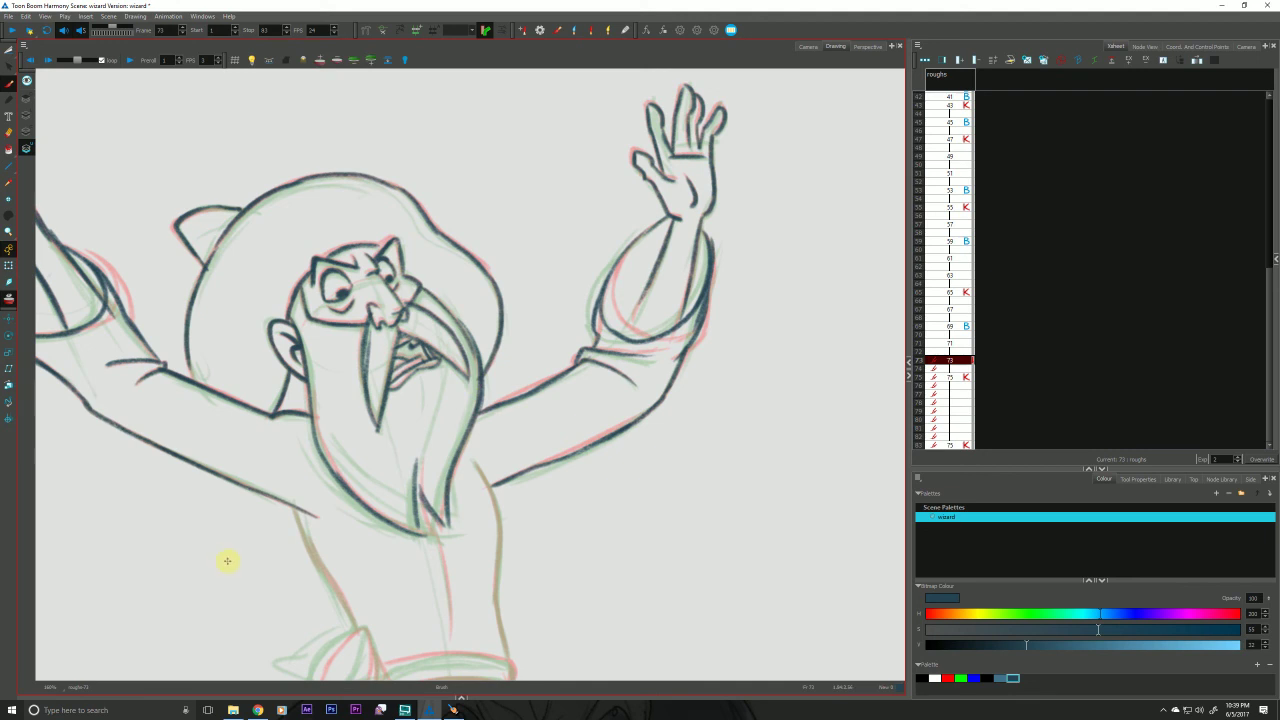
Draw the upper loop of the sash knot at the wizard's waist on drawing 73, flipping between neighbouring drawings to check it.
mouse_move(227, 561)
left_mouse_down()
mouse_move(334, 523)
mouse_move(389, 437)
mouse_move(398, 487)
left_mouse_up()
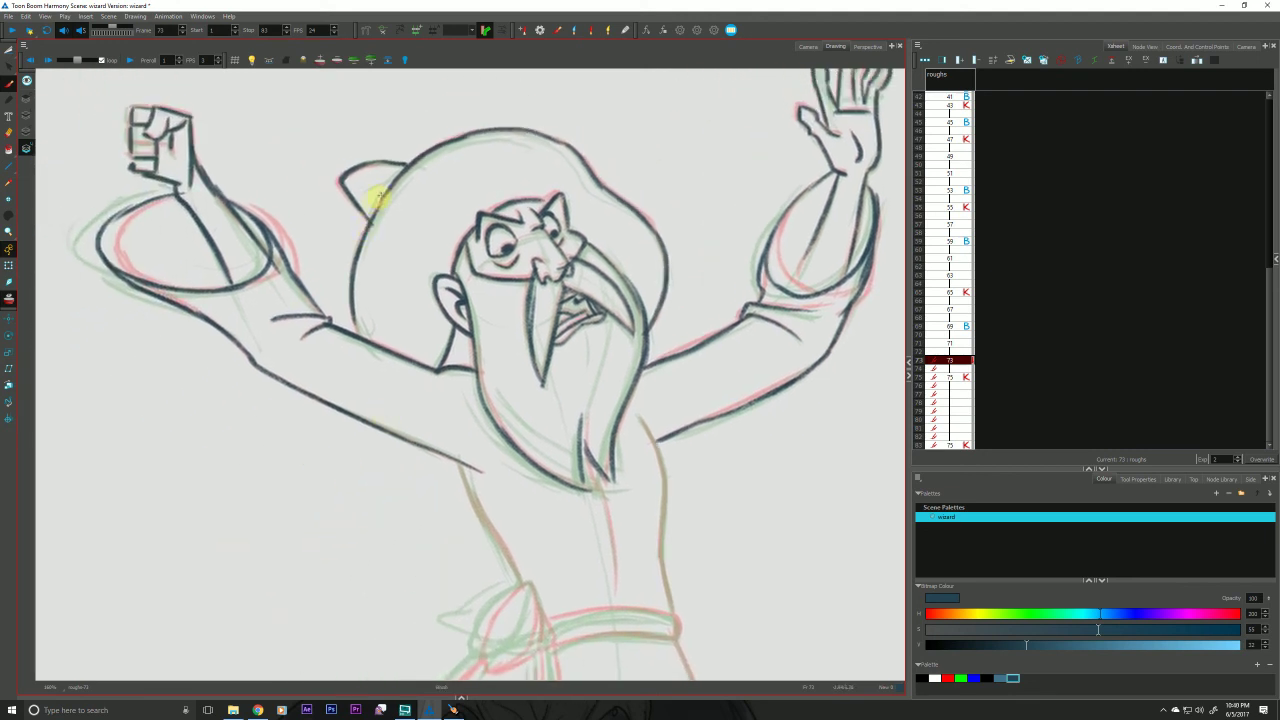
scroll(330, 400, "down", 6)
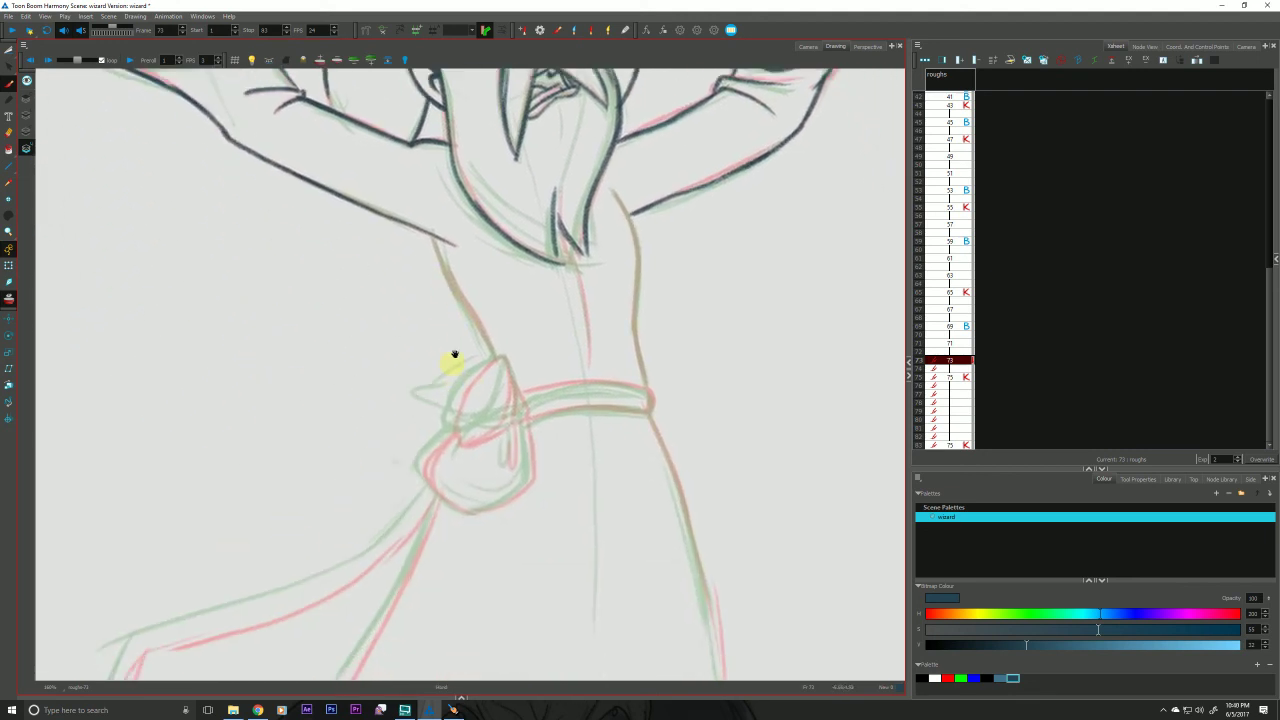
mouse_move(536, 271)
left_mouse_down()
mouse_move(523, 334)
mouse_move(490, 350)
left_mouse_up()
mouse_move(524, 273)
left_mouse_down()
mouse_move(486, 320)
mouse_move(482, 350)
left_mouse_up()
key("f")
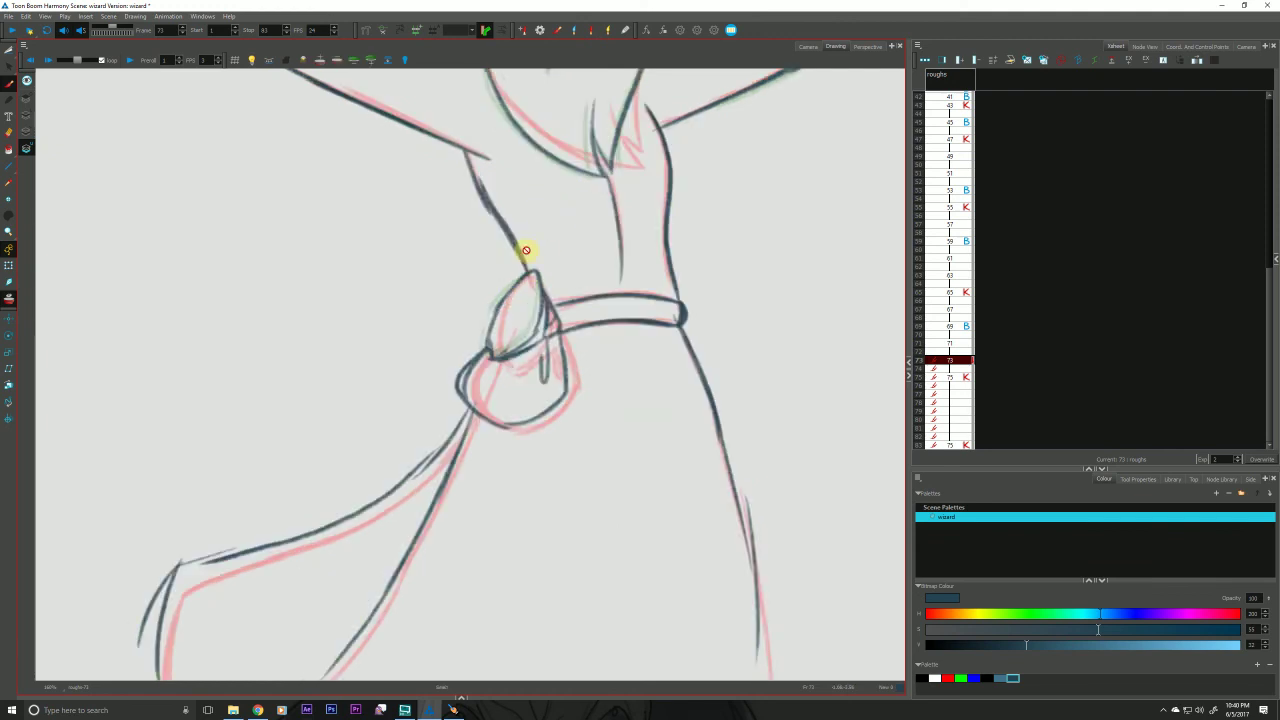
key("g")
key("shift+l")
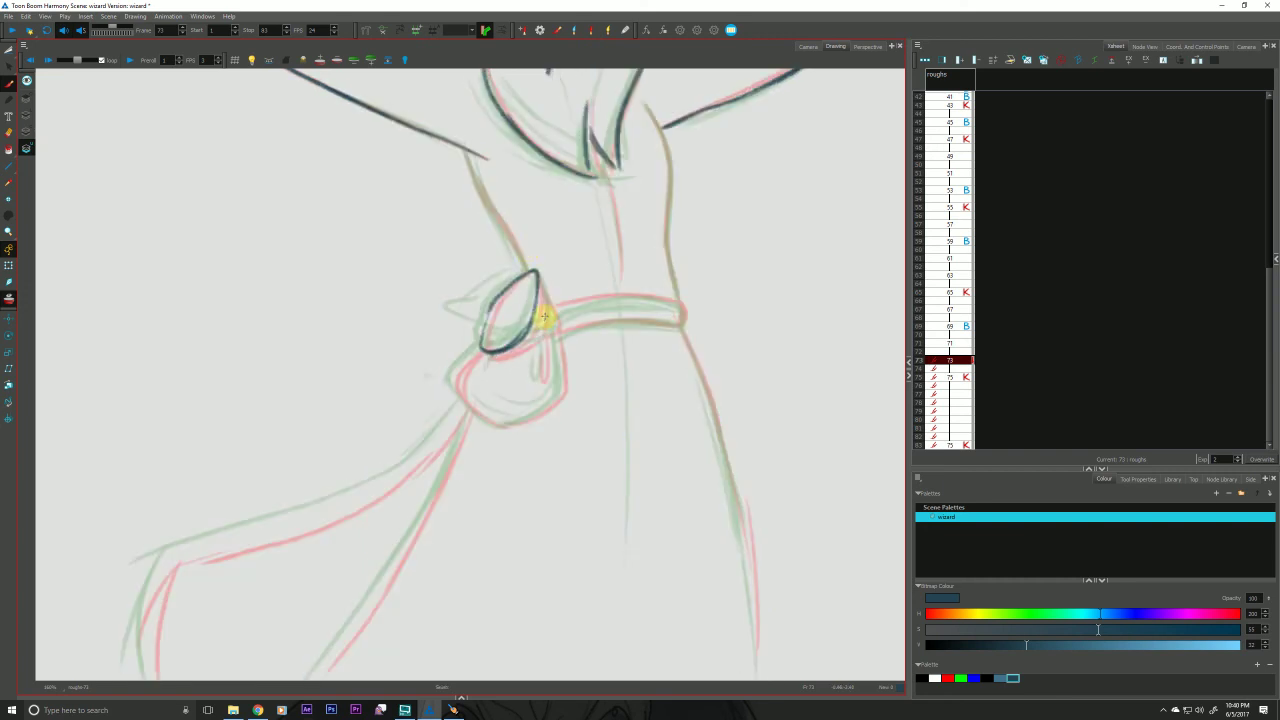
left_click_drag(546, 316, 488, 351)
left_click_drag(537, 271, 543, 319)
key("shift+l")
key("shift+l")
key("shift+l")
key("shift+l")
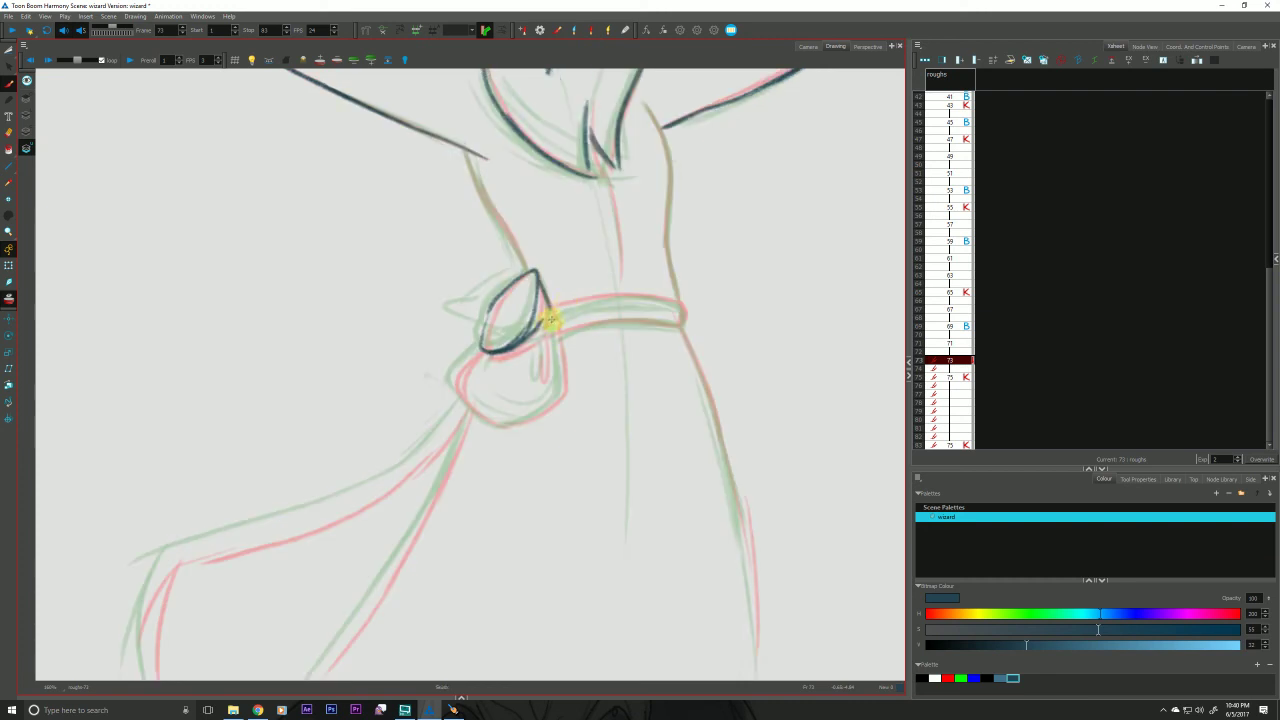
Draw the small centre knot, its fold marks and the rounded lower part of the sash knot on drawing 73.
mouse_move(547, 304)
left_mouse_down()
mouse_move(560, 329)
mouse_move(534, 337)
mouse_move(557, 393)
left_mouse_up()
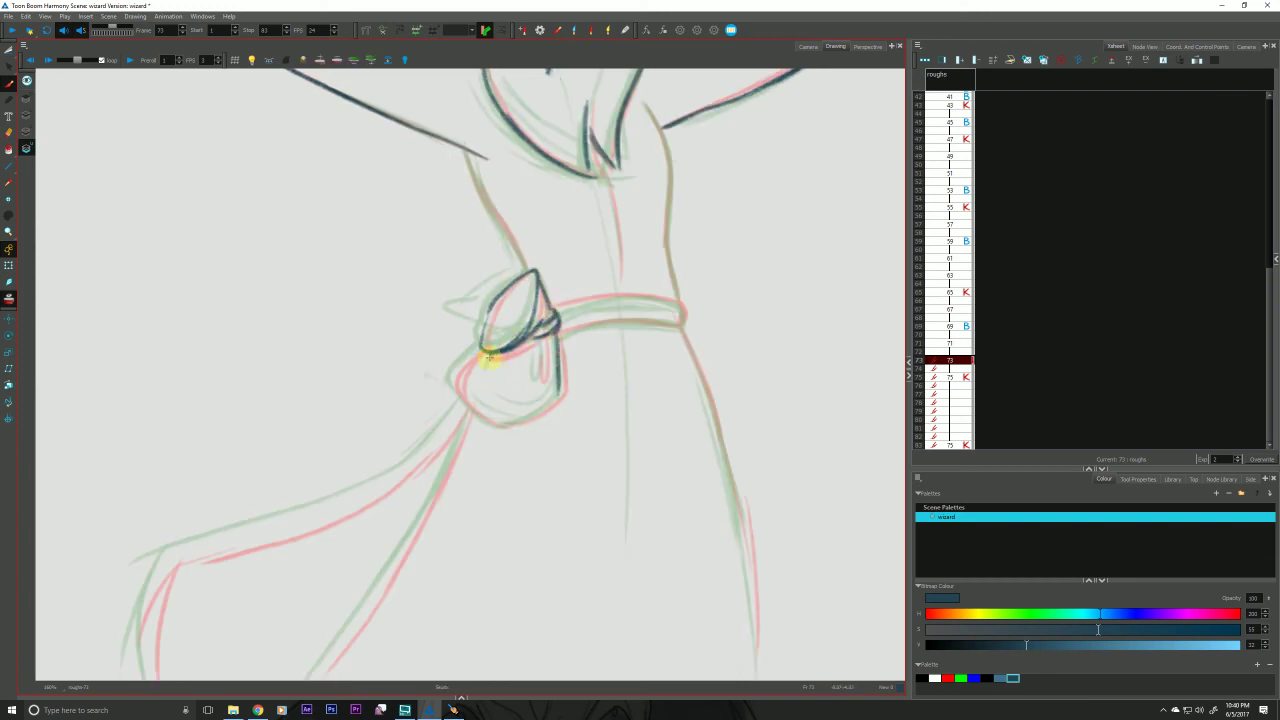
left_click_drag(540, 338, 541, 380)
left_click_drag(472, 352, 457, 374)
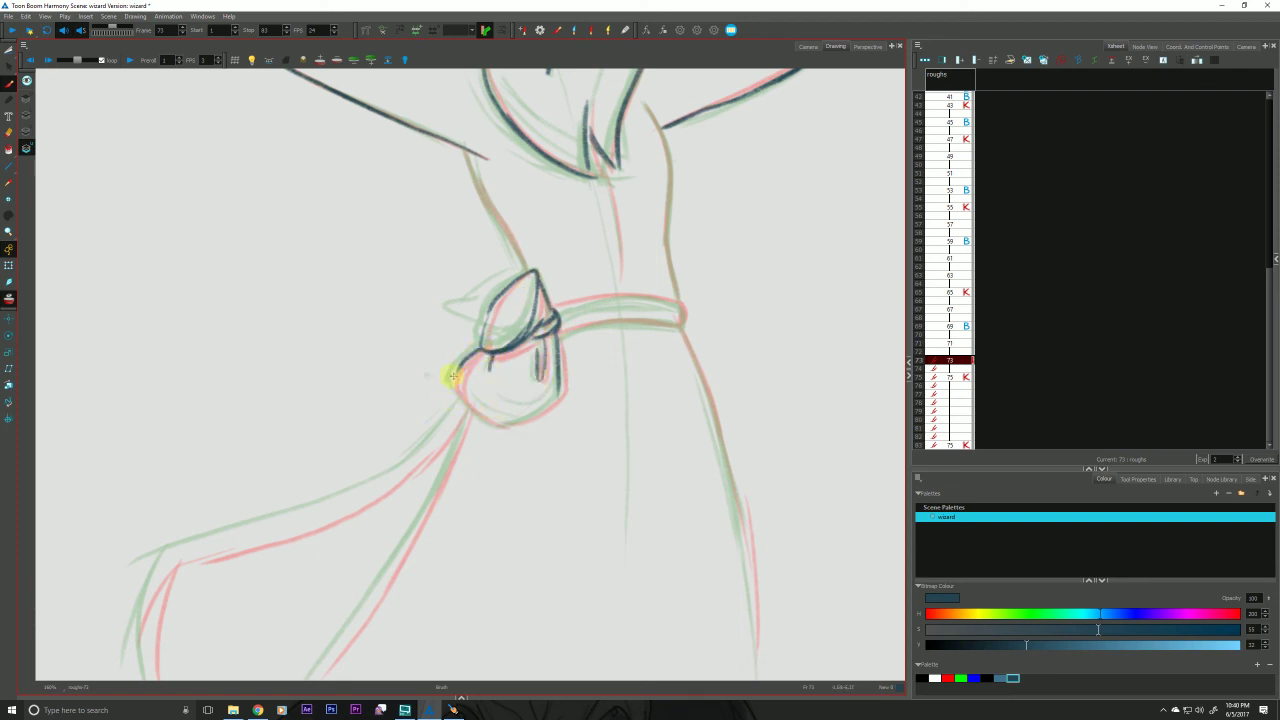
mouse_move(561, 391)
left_mouse_down()
mouse_move(497, 420)
mouse_move(506, 426)
mouse_move(462, 400)
mouse_move(483, 340)
left_mouse_up()
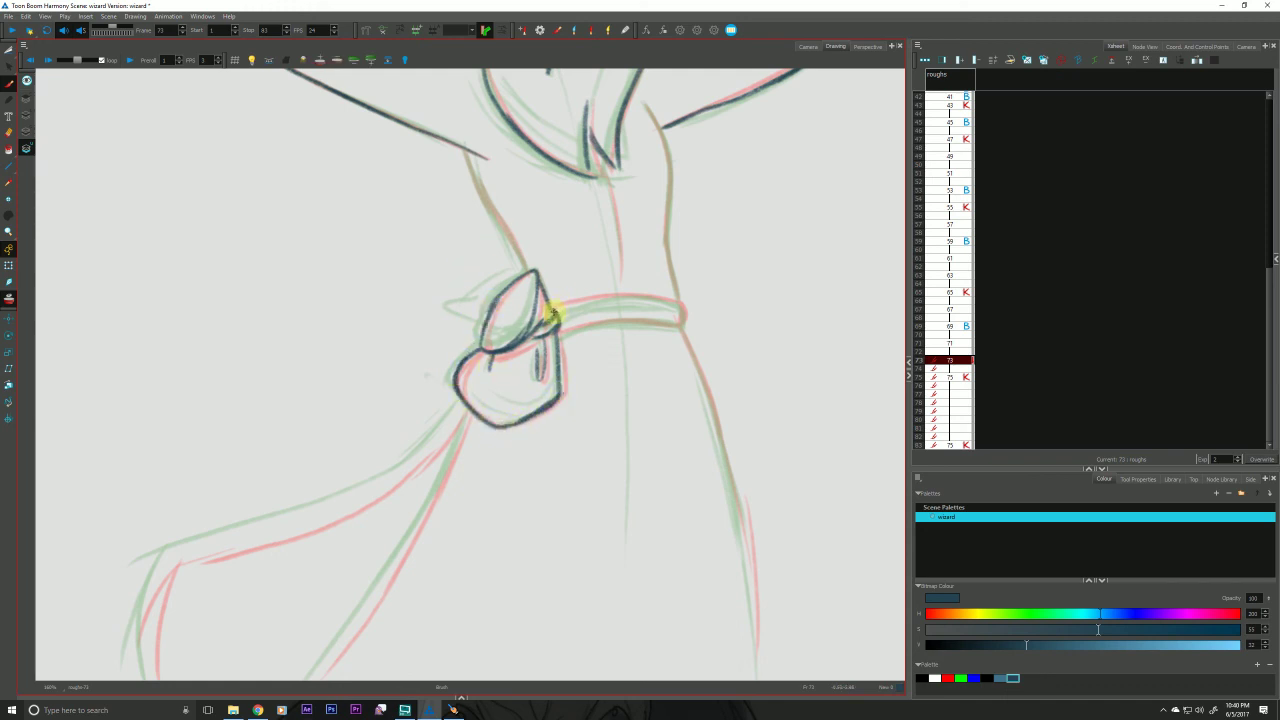
Draw the belt band around the waist, both sides of the torso, and the robe's front edge below the belt.
mouse_move(552, 314)
left_mouse_down()
mouse_move(626, 294)
mouse_move(657, 297)
mouse_move(681, 326)
left_mouse_up()
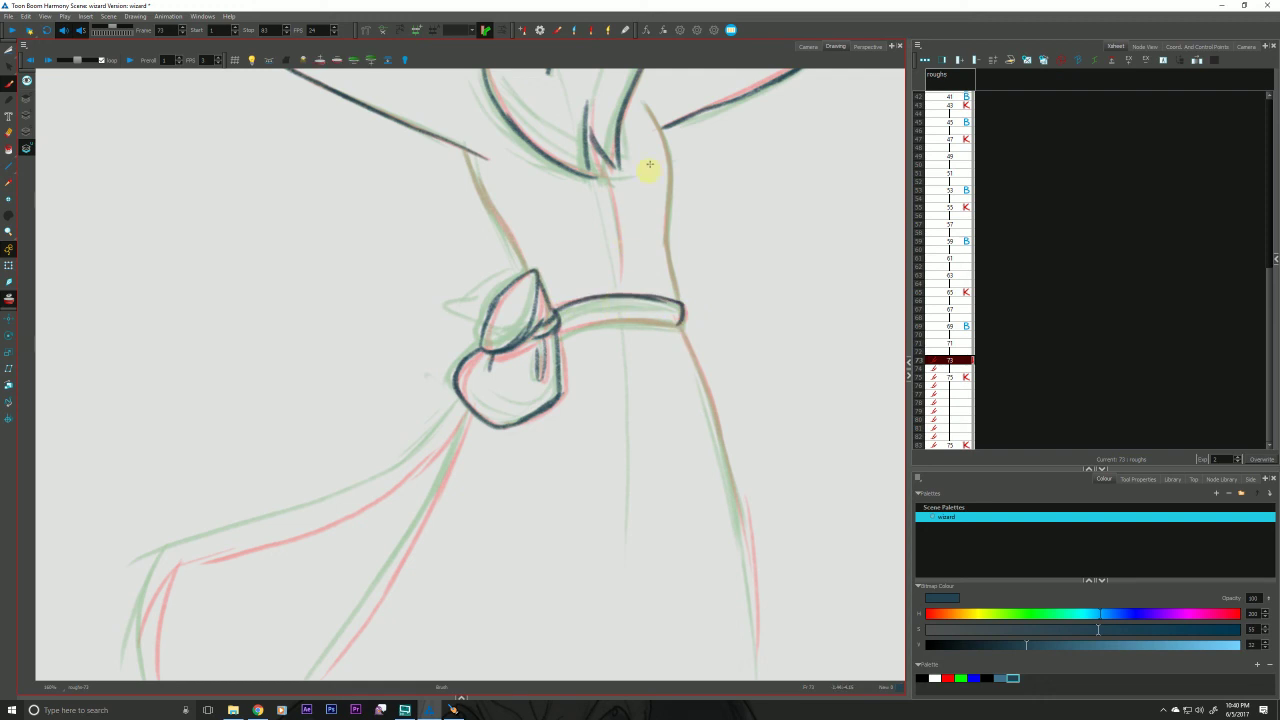
mouse_move(643, 101)
left_mouse_down()
mouse_move(671, 189)
mouse_move(677, 312)
mouse_move(752, 576)
left_mouse_up()
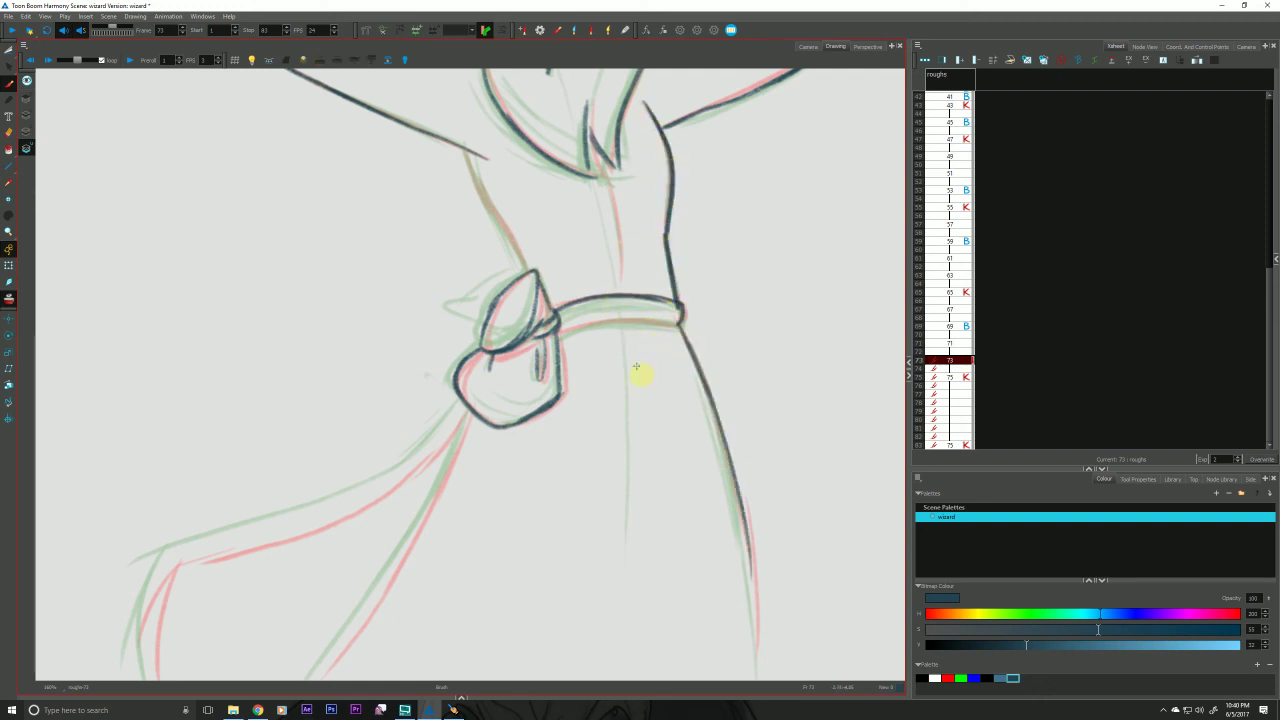
left_click_drag(677, 323, 570, 330)
left_click_drag(466, 152, 525, 268)
Draw the robe's trailing tail from the sash knot: its inner edge, long flowing outer edge and curved end.
key("space")
left_click_drag(329, 534, 468, 330)
mouse_move(607, 205)
left_mouse_down()
mouse_move(571, 294)
mouse_move(465, 465)
left_mouse_up()
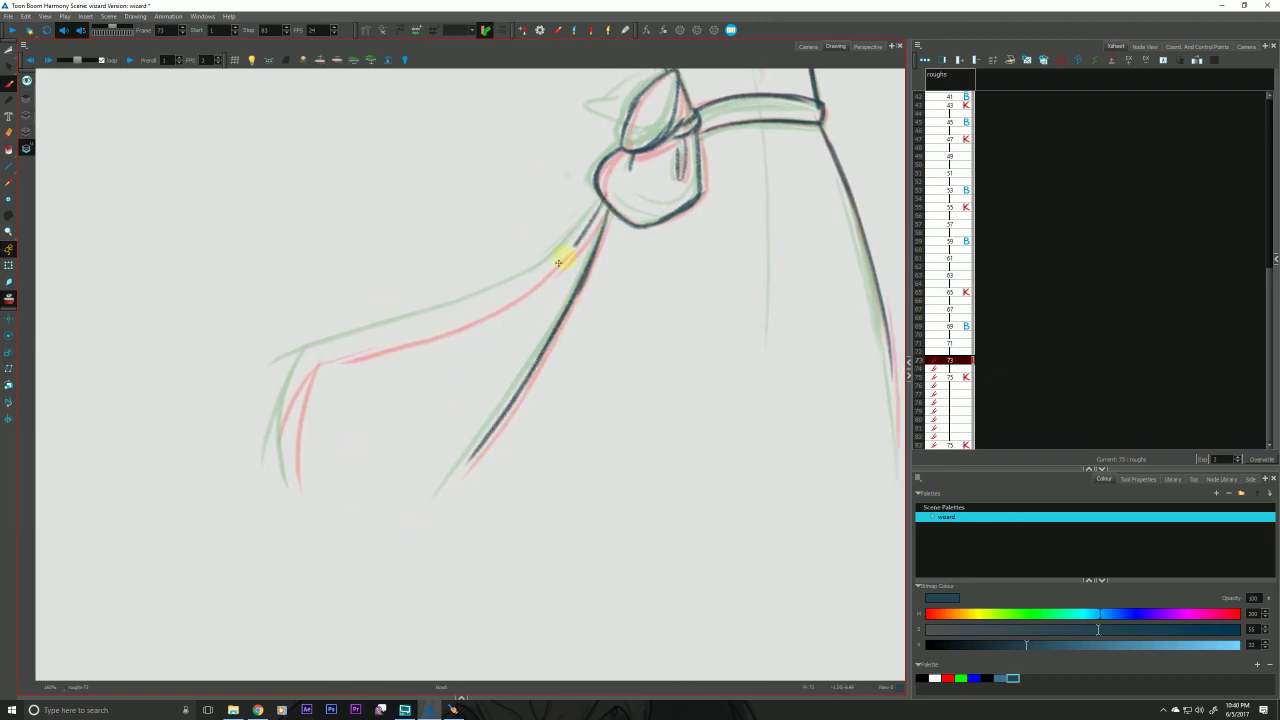
mouse_move(609, 194)
left_mouse_down()
mouse_move(564, 252)
mouse_move(471, 321)
mouse_move(322, 362)
mouse_move(284, 455)
left_mouse_up()
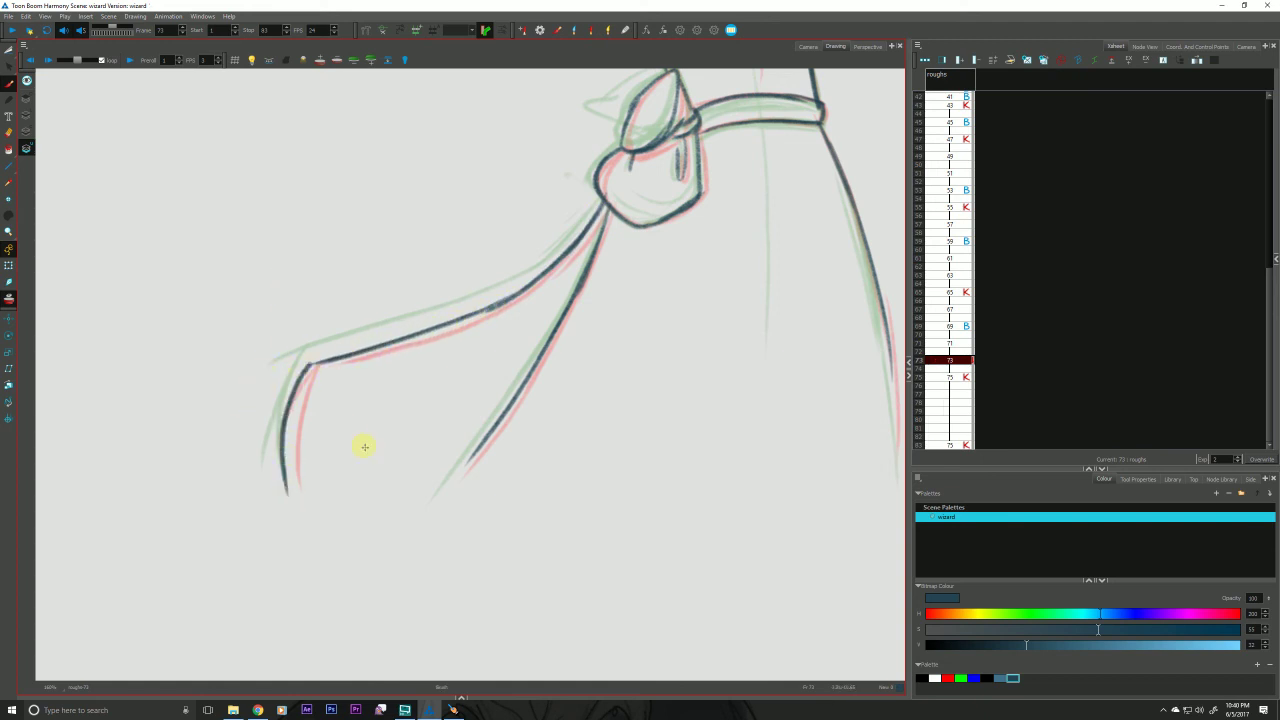
Switch to the camera view with onion skin off and the area outside the frame masked, and play the scene from frame 1.
scroll(374, 473, "down", 4)
key("space")
left_click_drag(298, 466, 260, 590)
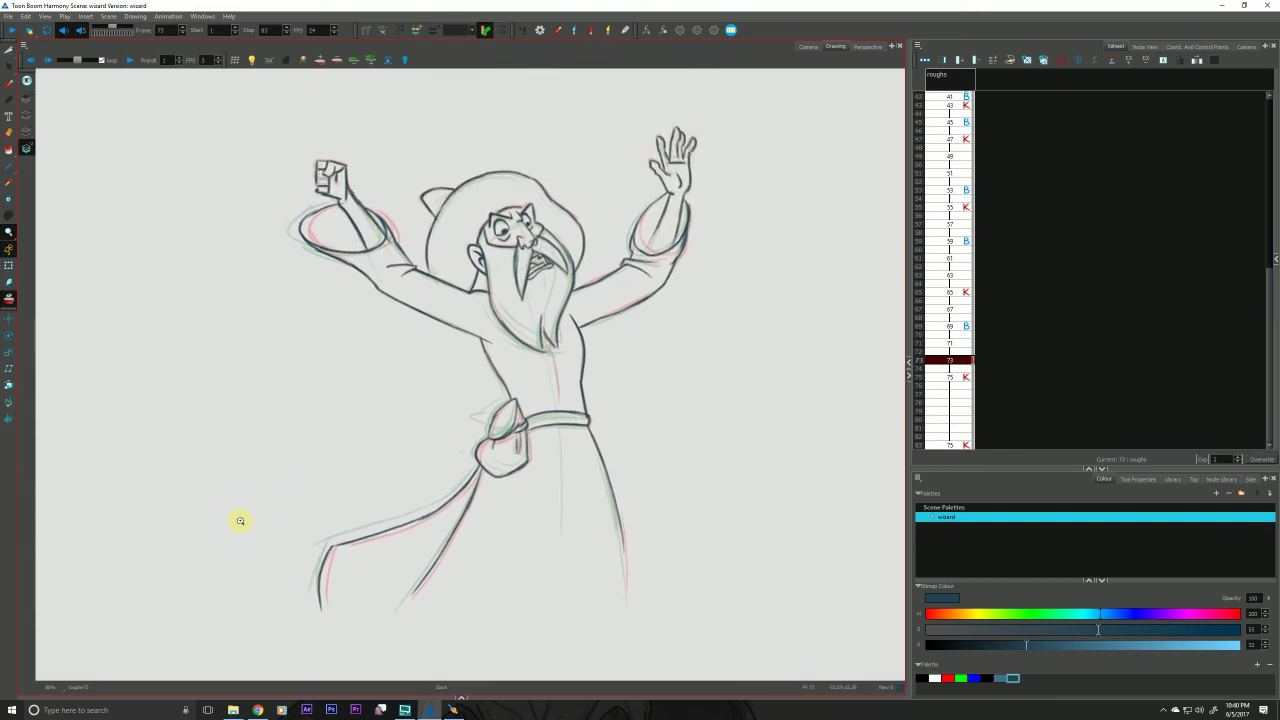
left_click(808, 47)
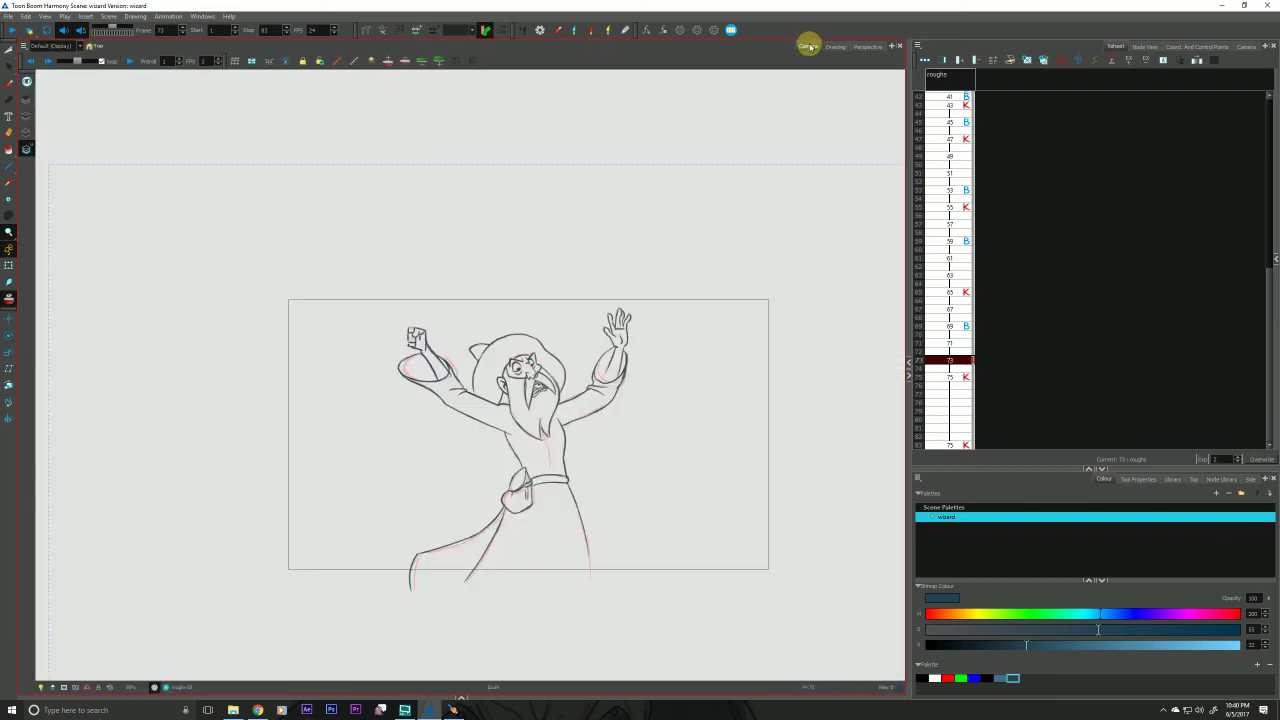
left_click(8, 299)
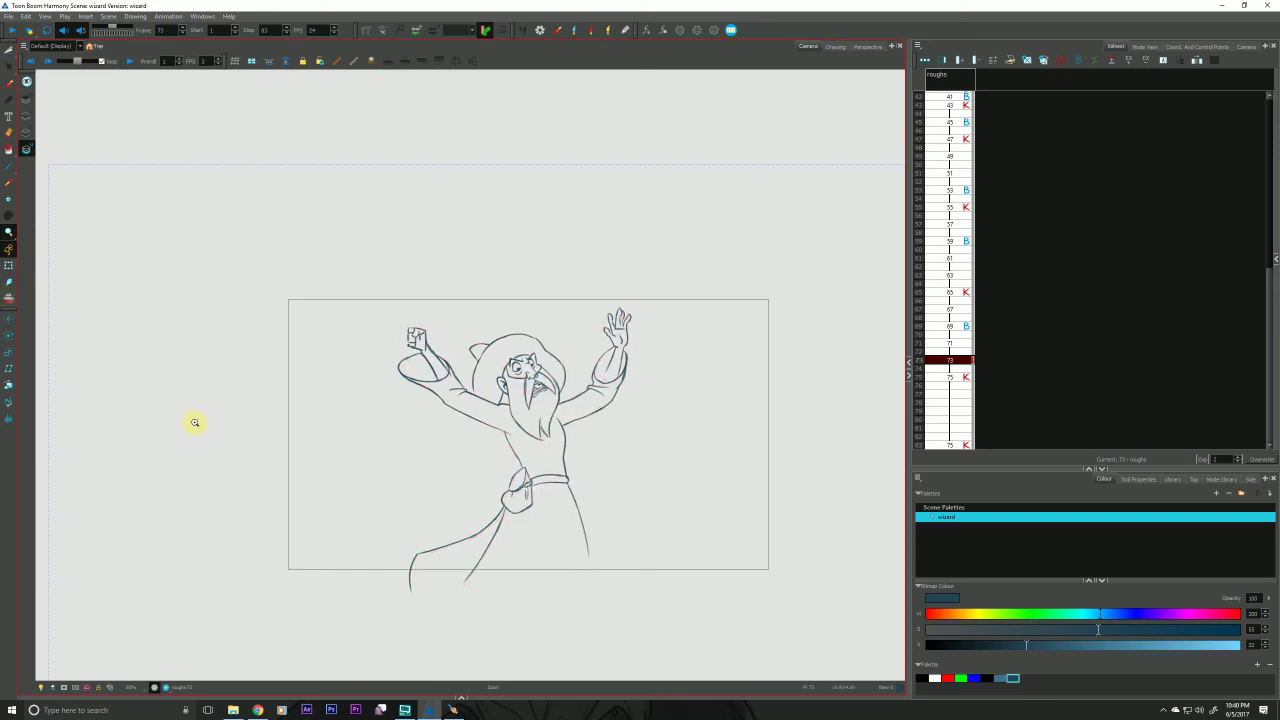
key("shift+comma")
left_click(65, 687)
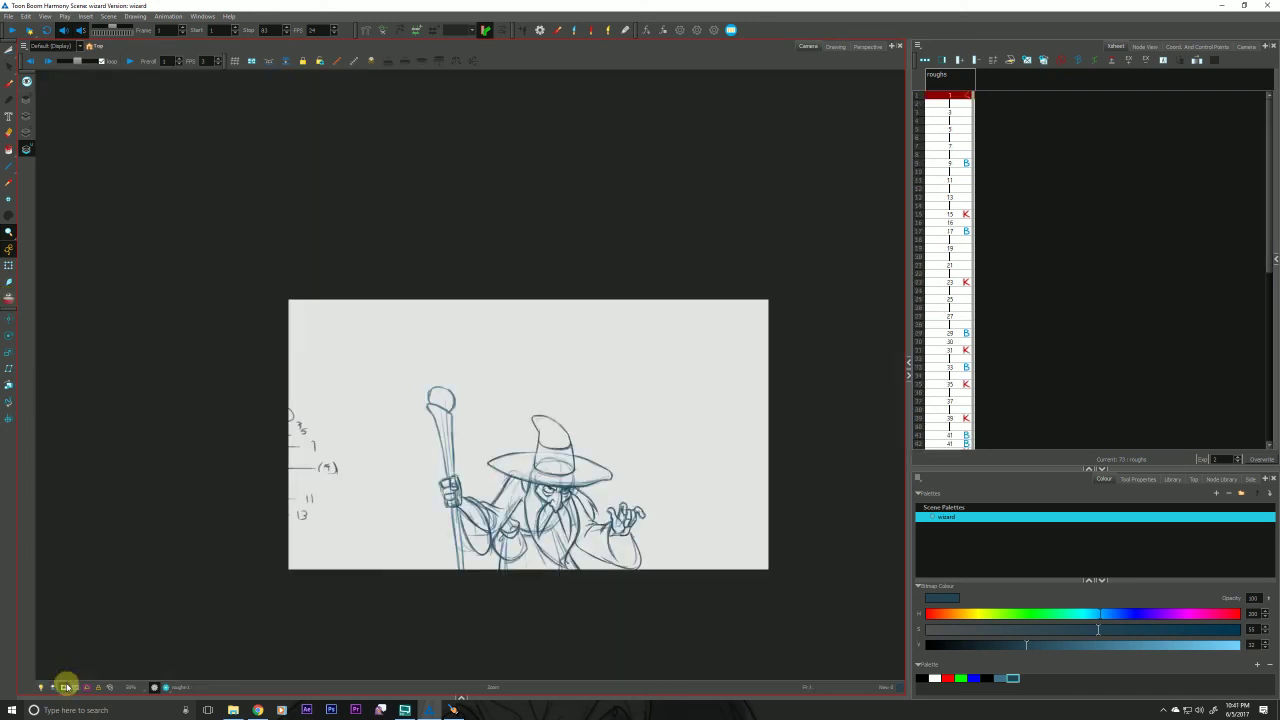
key("shift+Return")
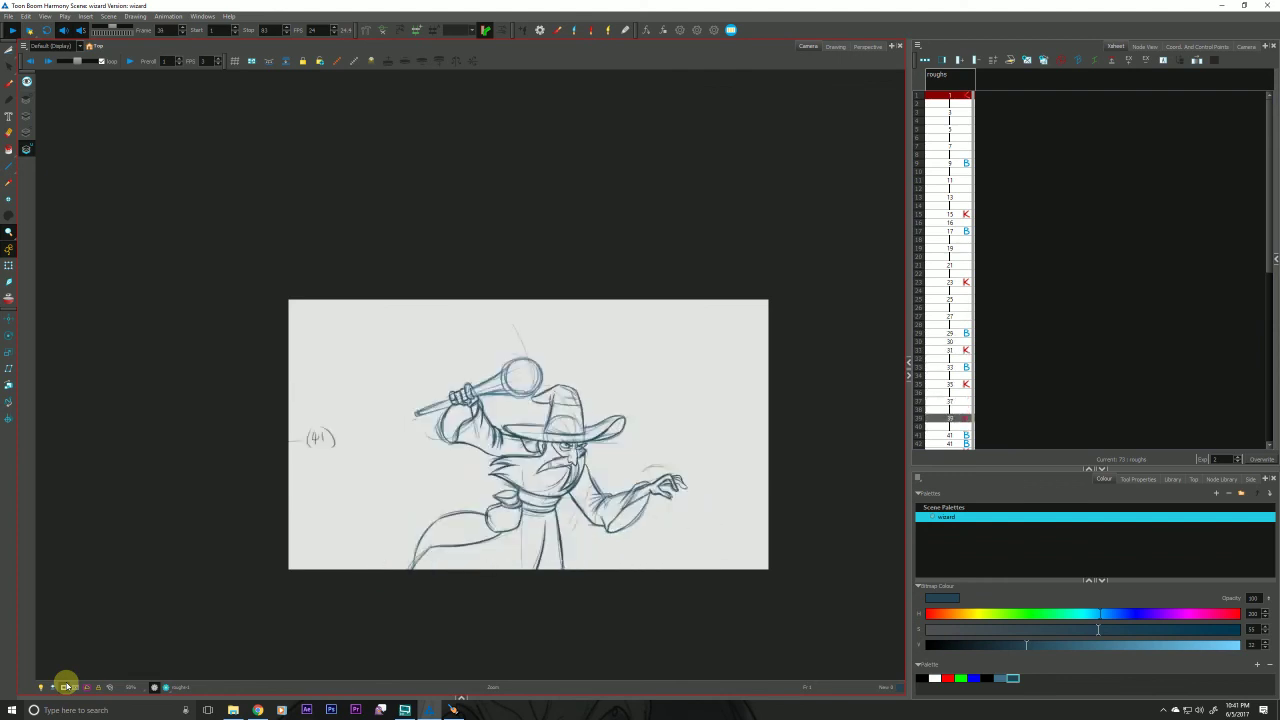
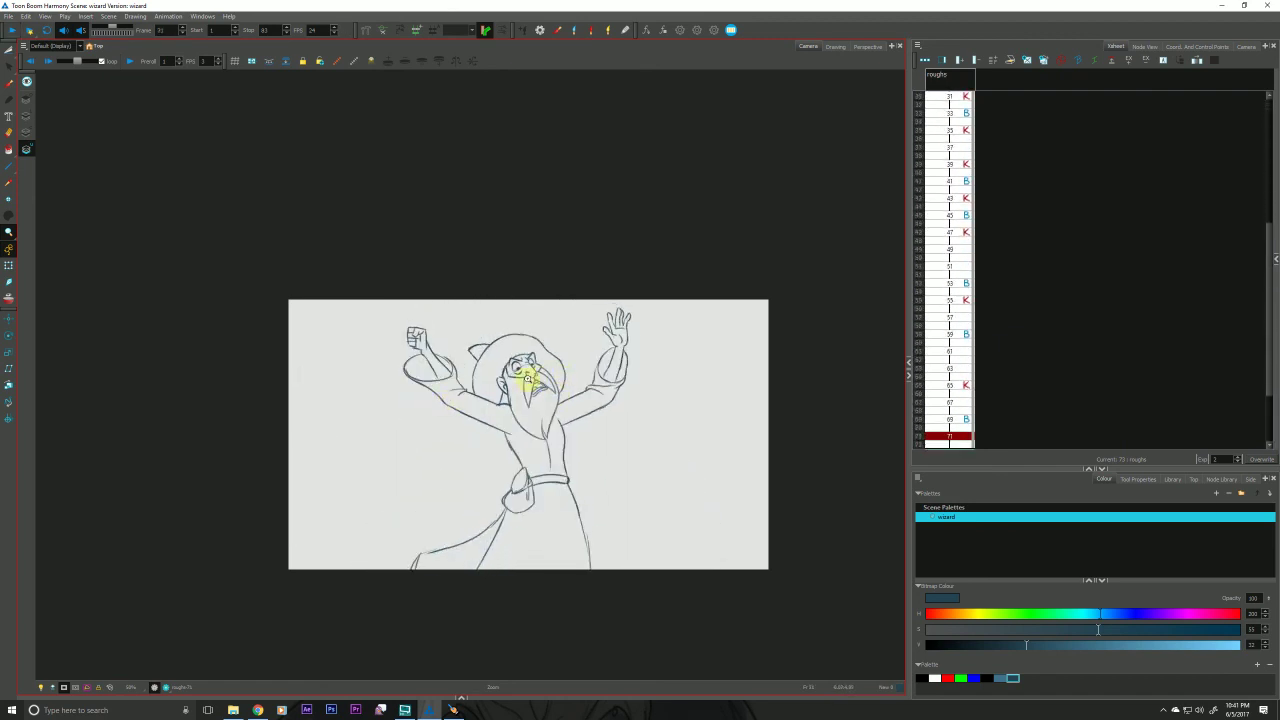
Check key drawing 75 against the new in-between and replay the whole wizard animation.
scroll(965, 370, "down", 4)
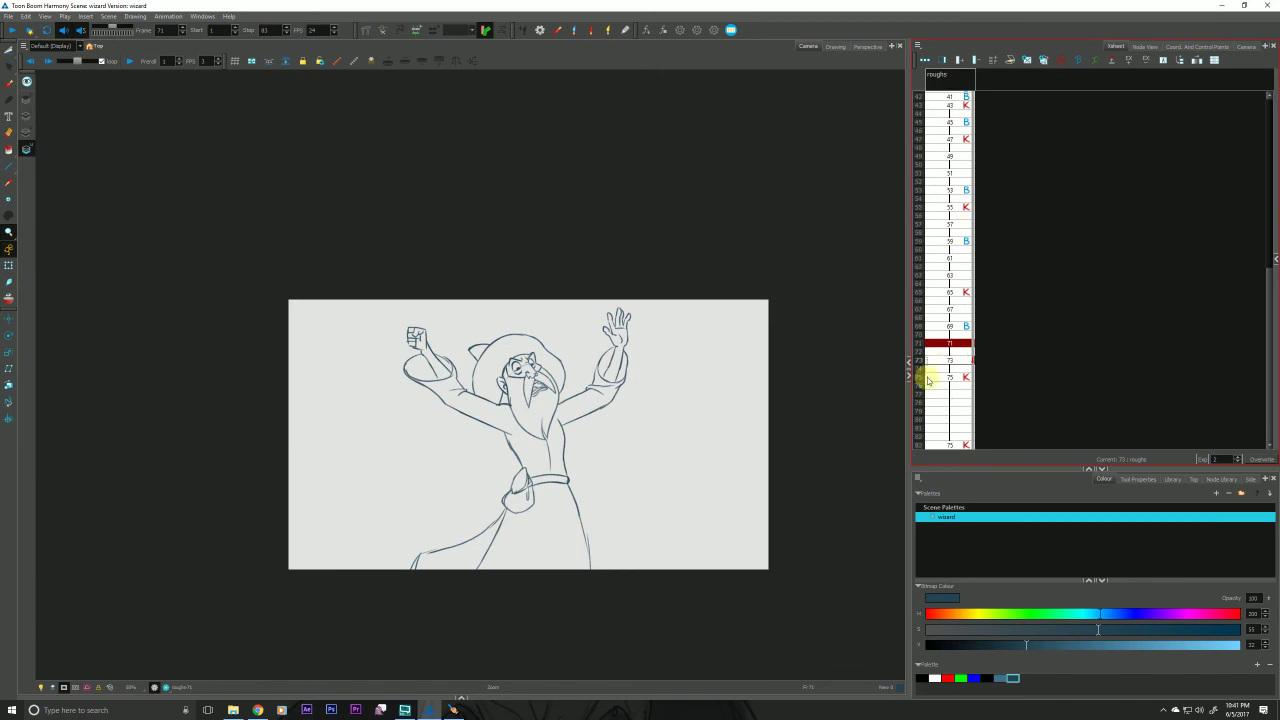
left_click(945, 377)
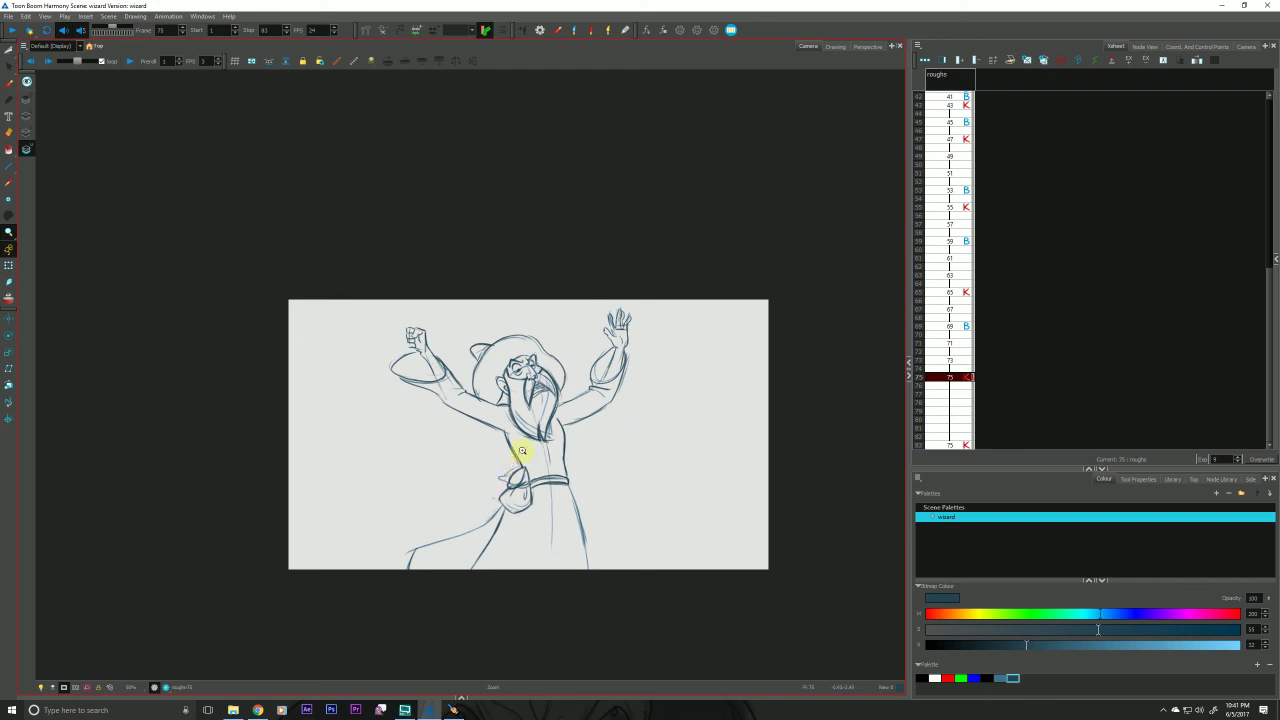
key("shift+Return")
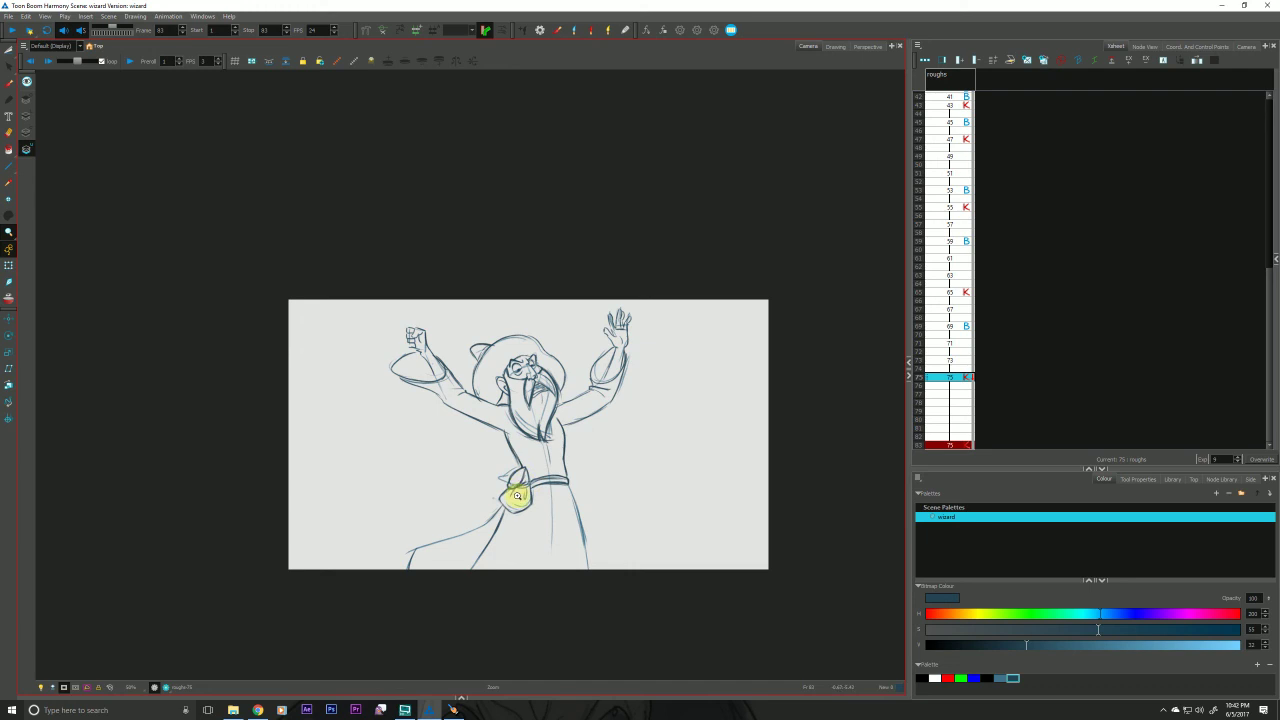
key("Return")
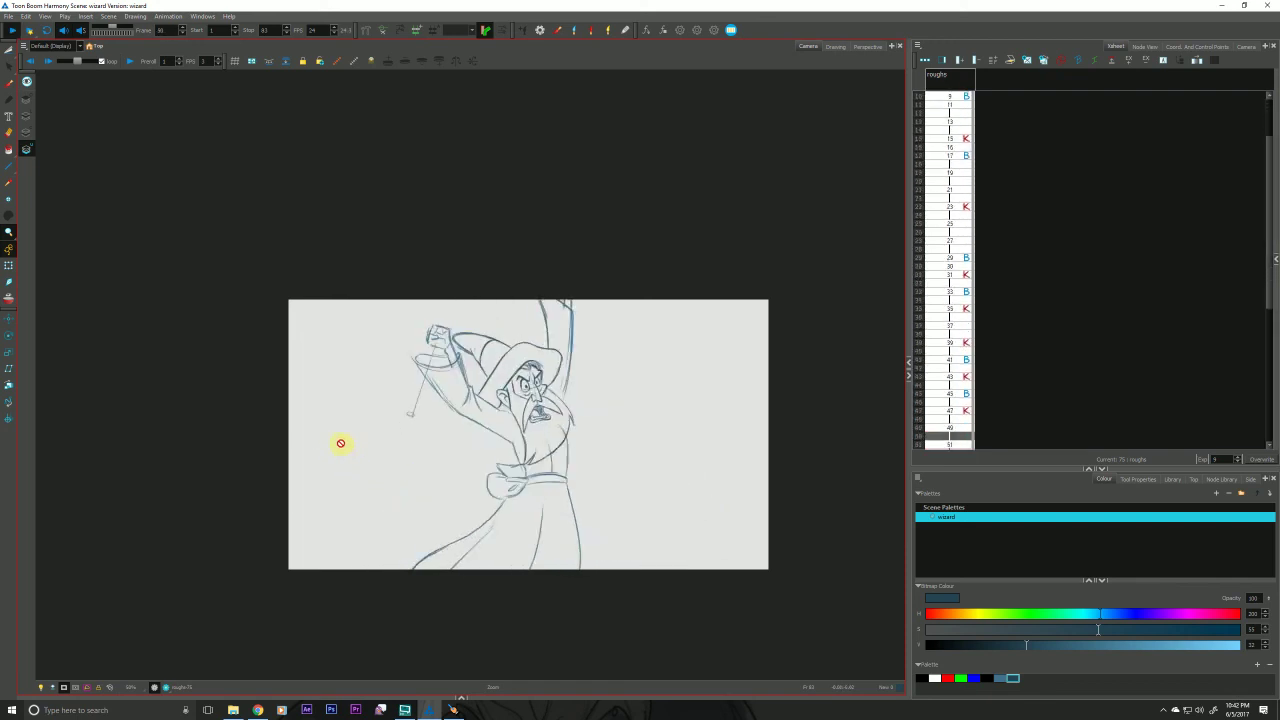
key("Return")
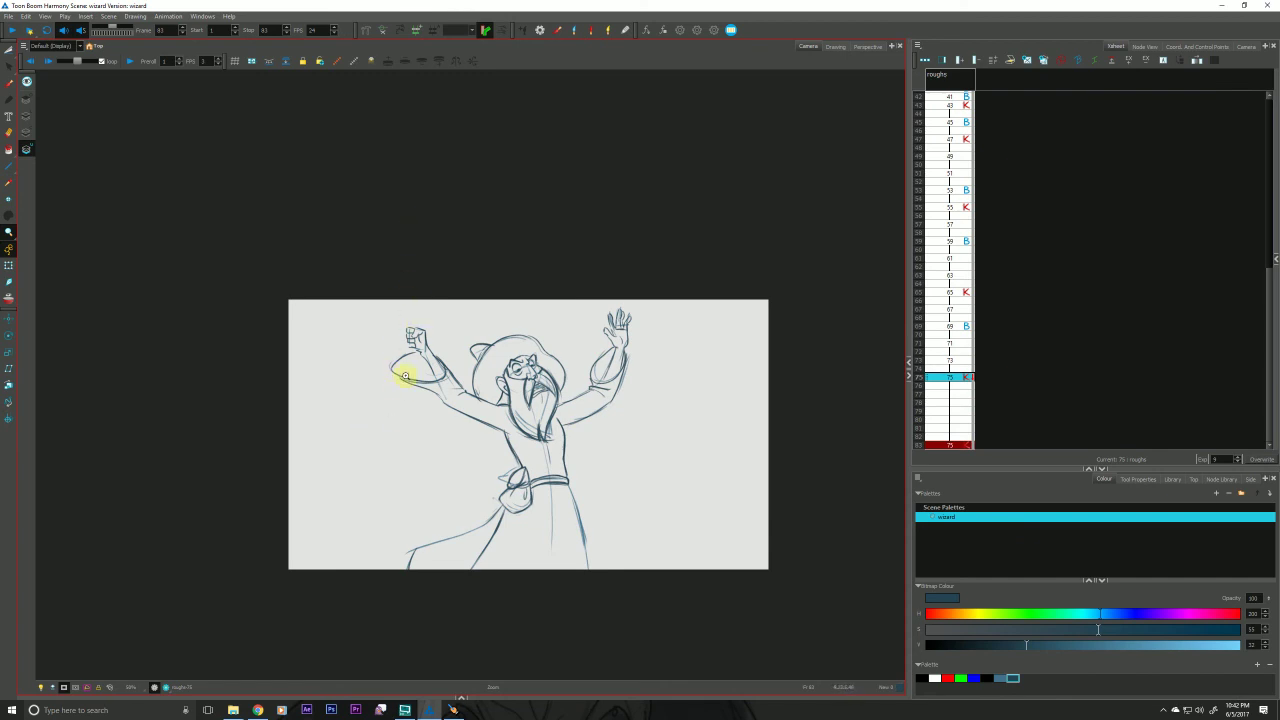
key("Return")
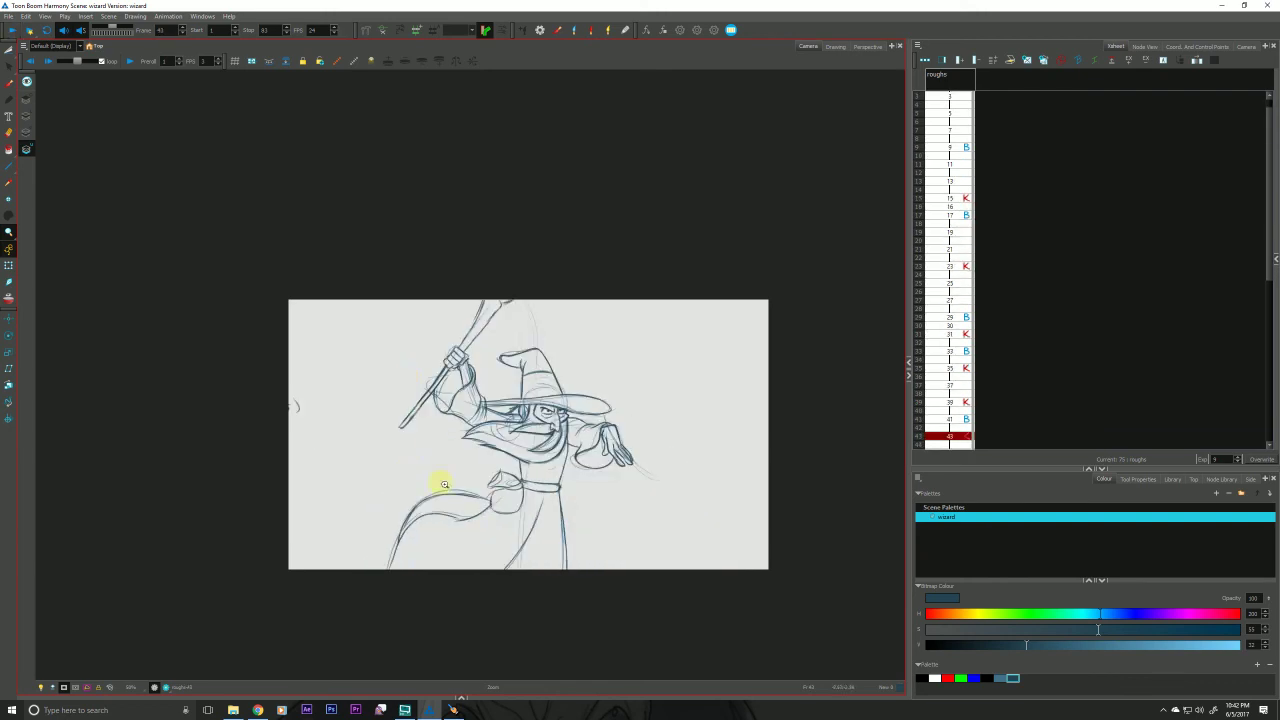
Show the timeline, enable the Camera layer so its move takes effect, and play the scene from frame 1.
left_click(462, 698)
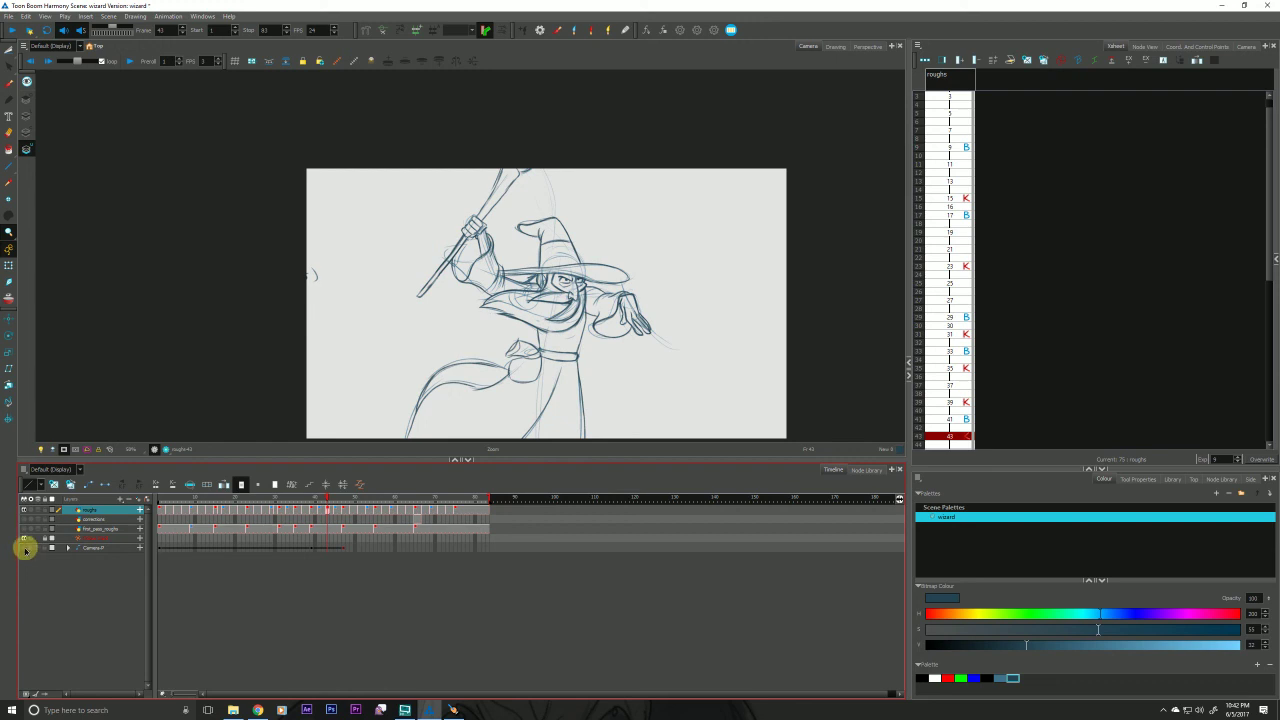
left_click(25, 549)
left_click_drag(231, 461, 238, 617)
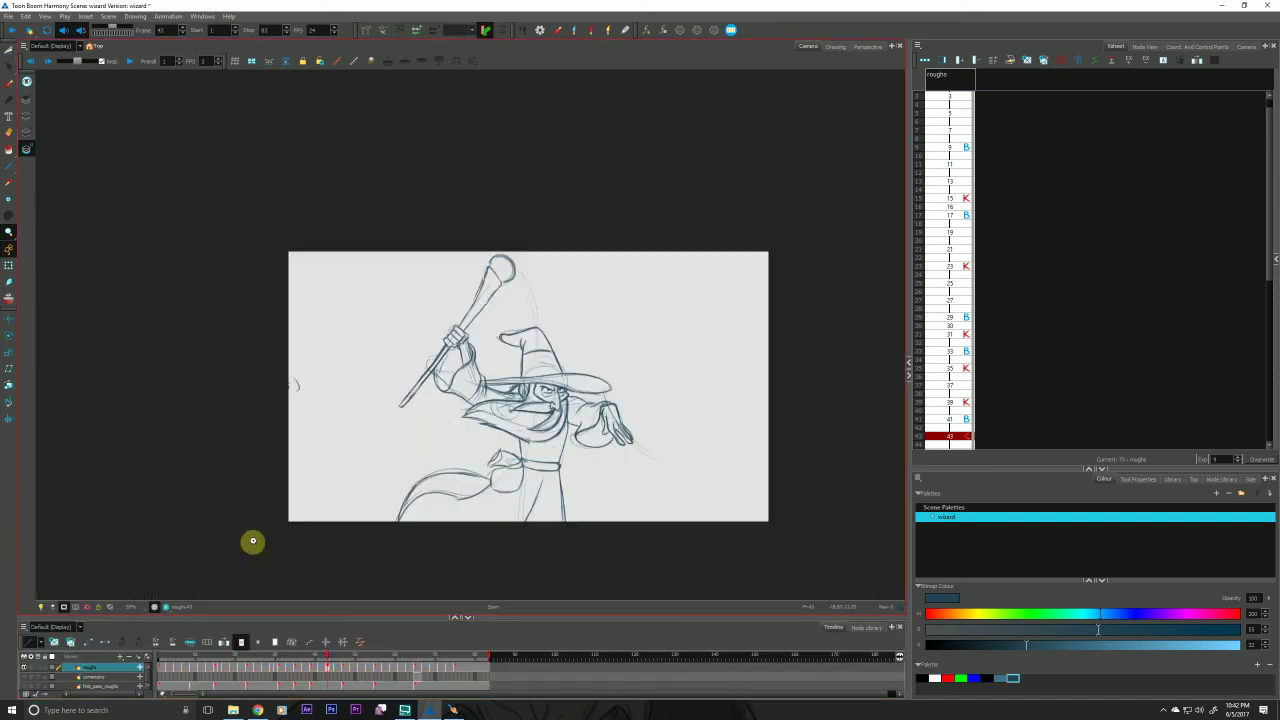
left_click_drag(264, 515, 264, 507)
key("shift+comma")
key("shift+Return")
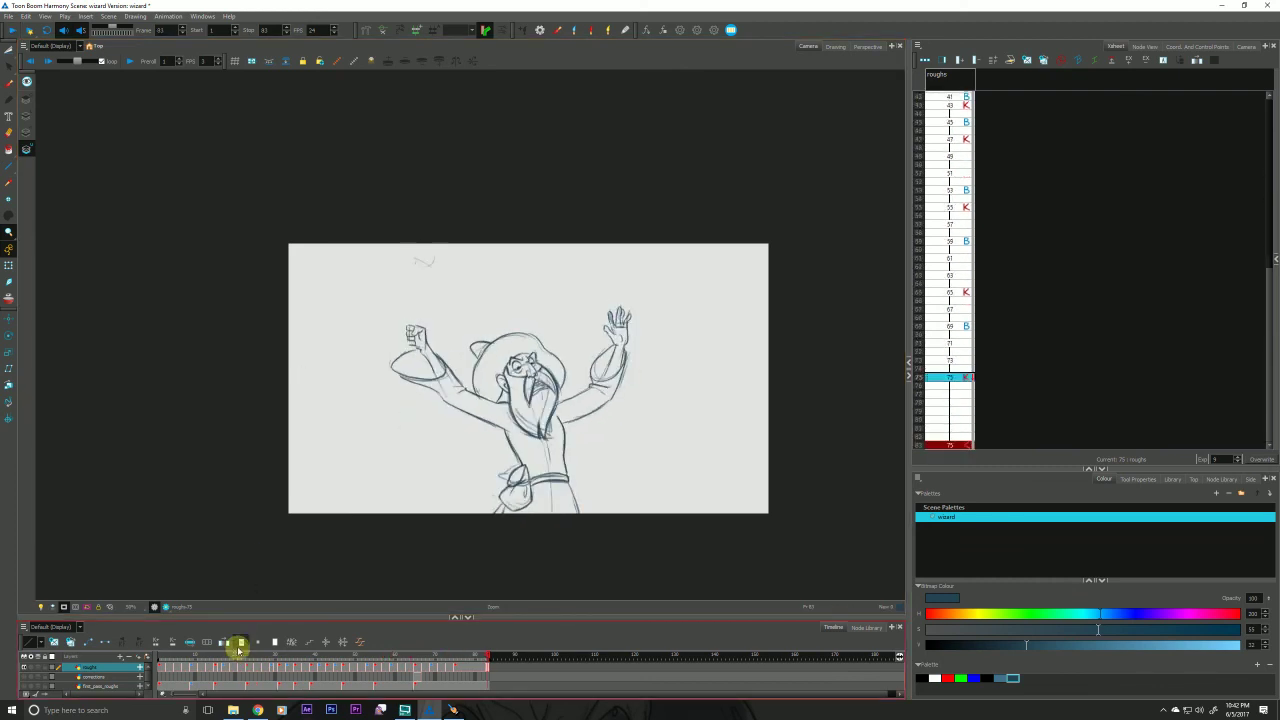
Enlarge the timeline and retime the camera move so the Camera layer's end keyframe falls on frame 55.
left_click_drag(240, 617, 237, 592)
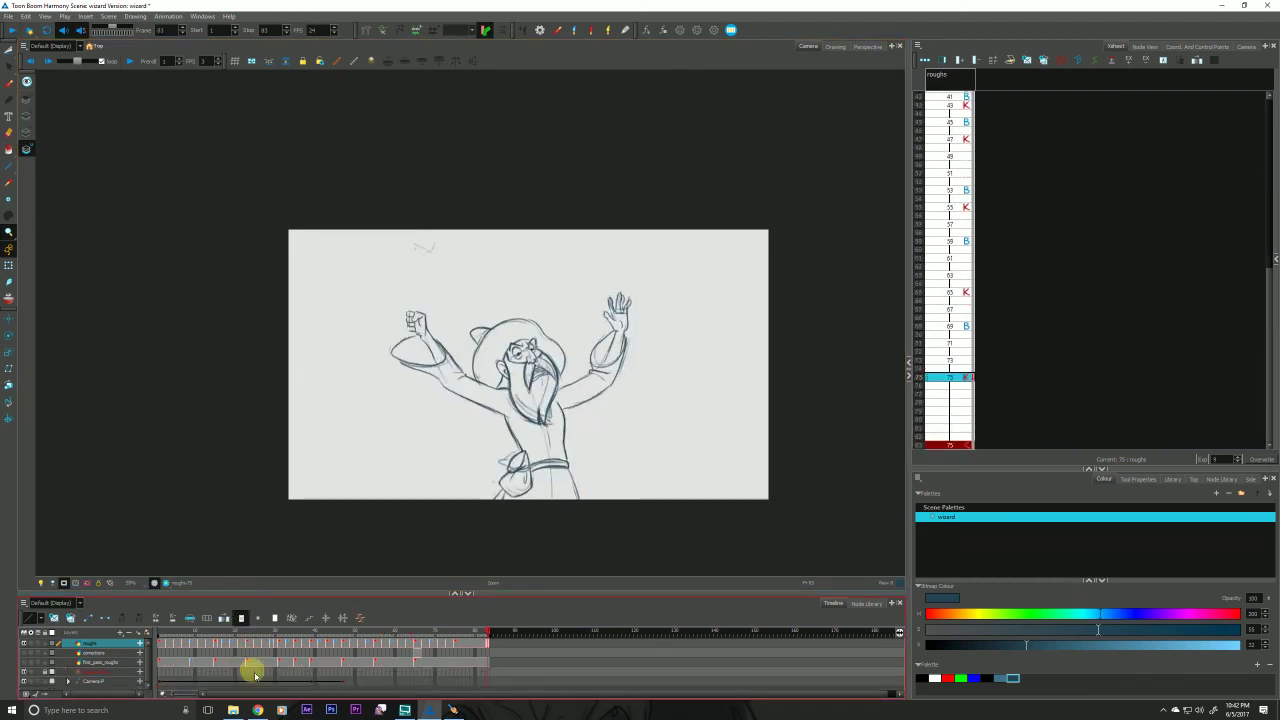
left_click(343, 683)
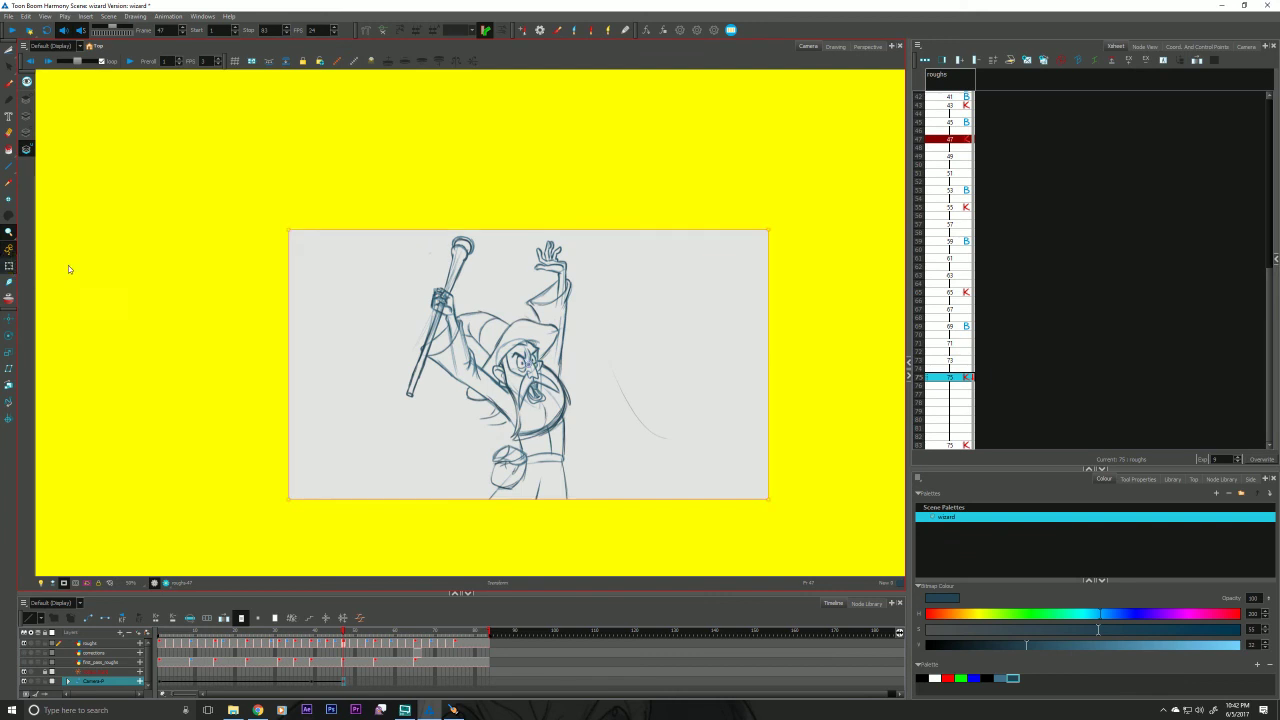
key("Down")
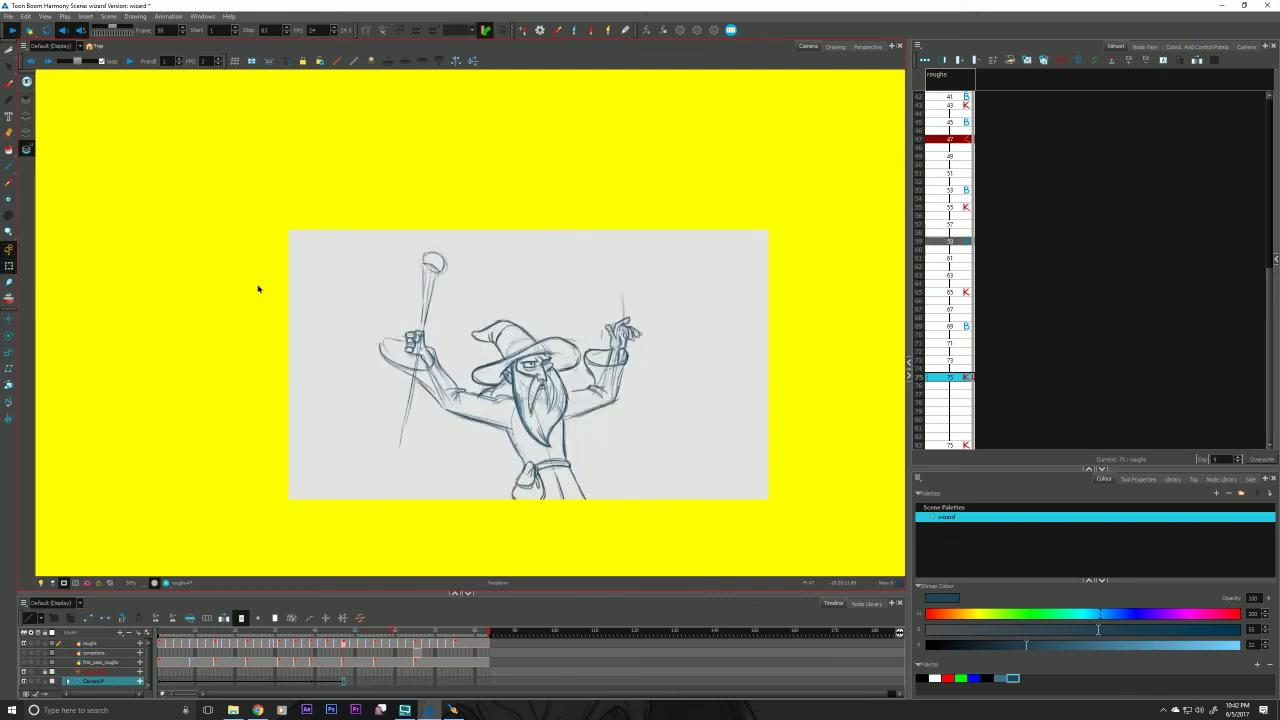
left_click(378, 634)
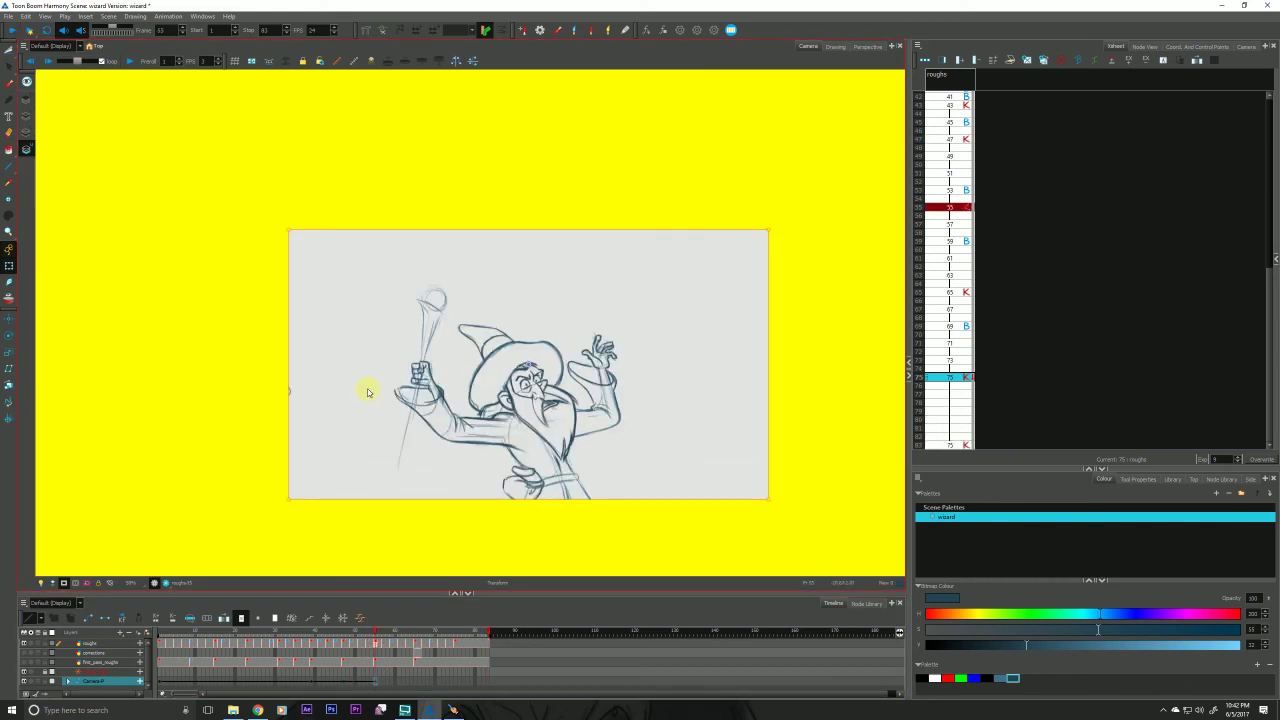
Nudge the camera down at its end keyframe on frame 55 so more of the wizard's robe fits in the shot.
key("Down")
key("Down")
key("Down")
key("Down")
key("Down")
key("Down")
key("Down")
key("Down")
key("Down")
key("Down")
key("Down")
key("Down")
key("Down")
key("Down")
key("Down")
key("Down")
key("Down")
key("Down")
key("Down")
key("Down")
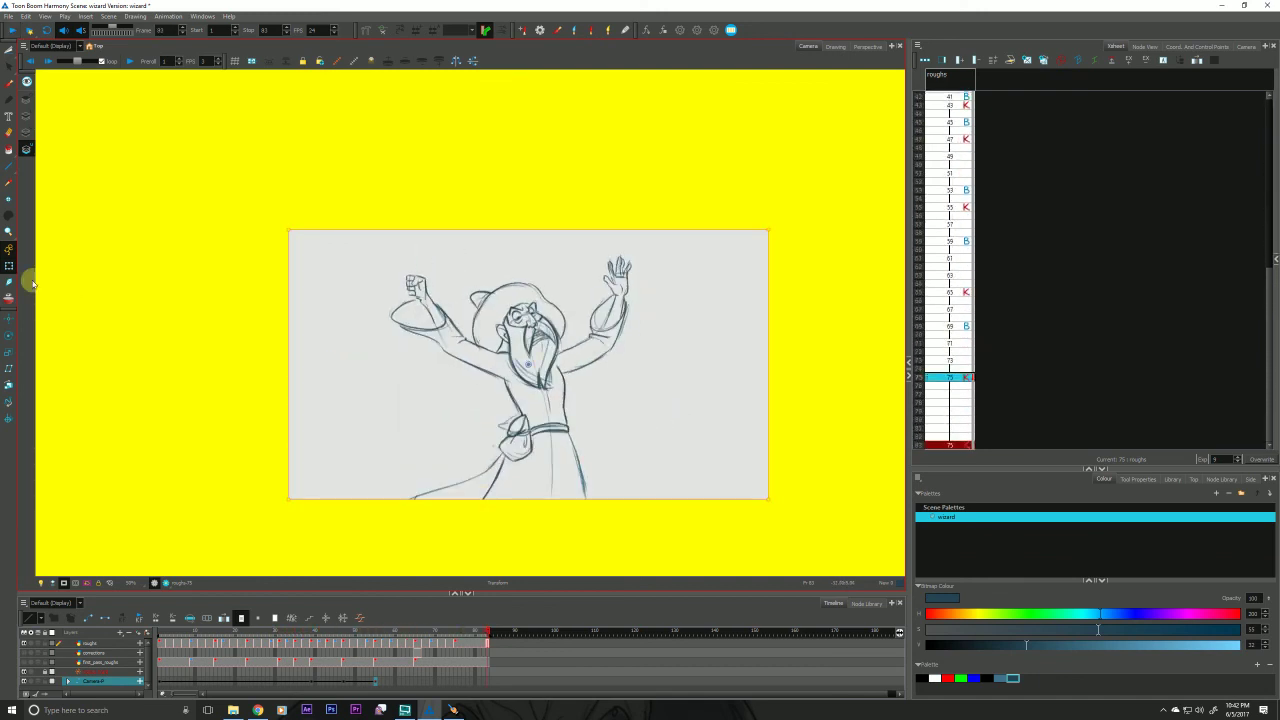
Play the whole scene through the camera to check the adjusted camera move, stopping on individual frames.
key("shift+Return")
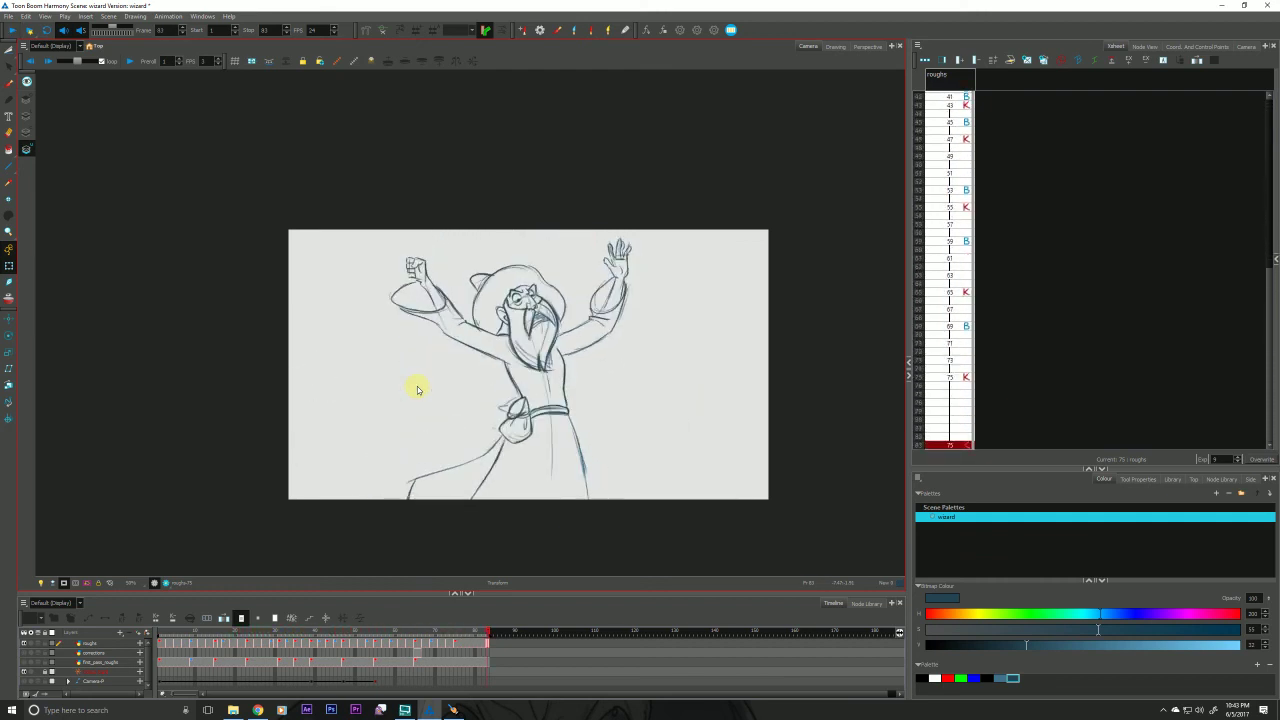
key("Return")
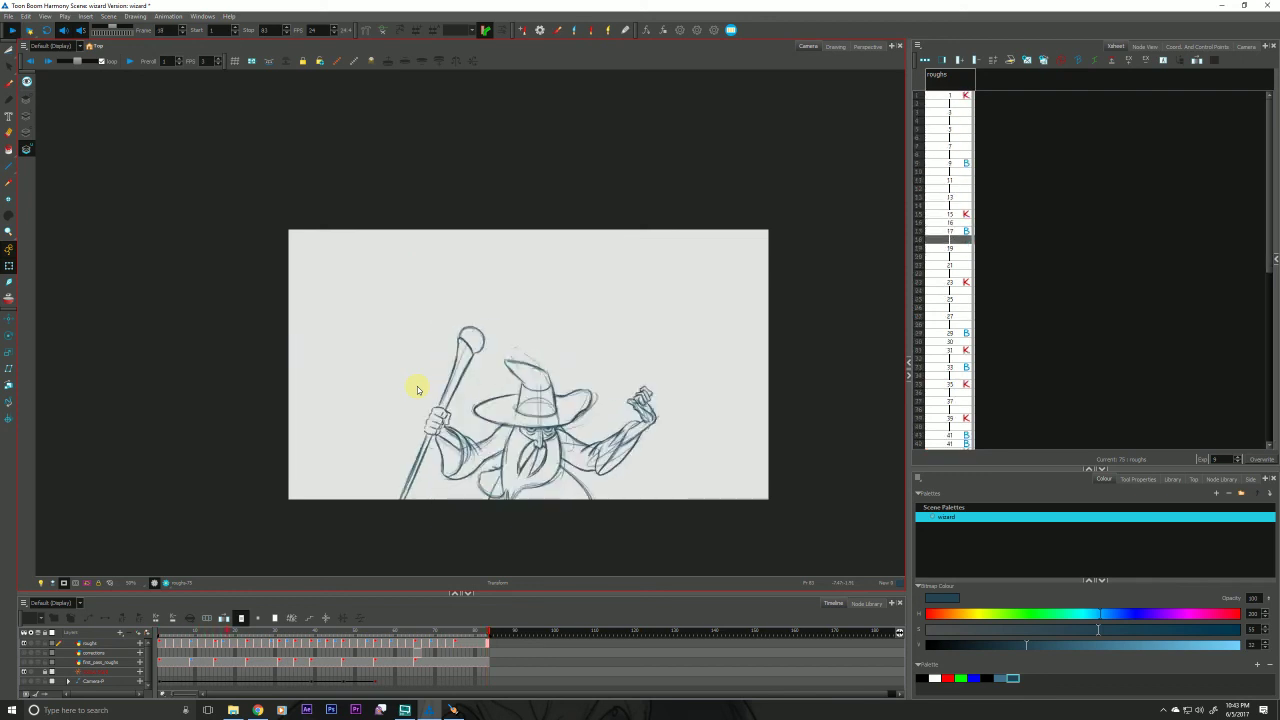
key("Return")
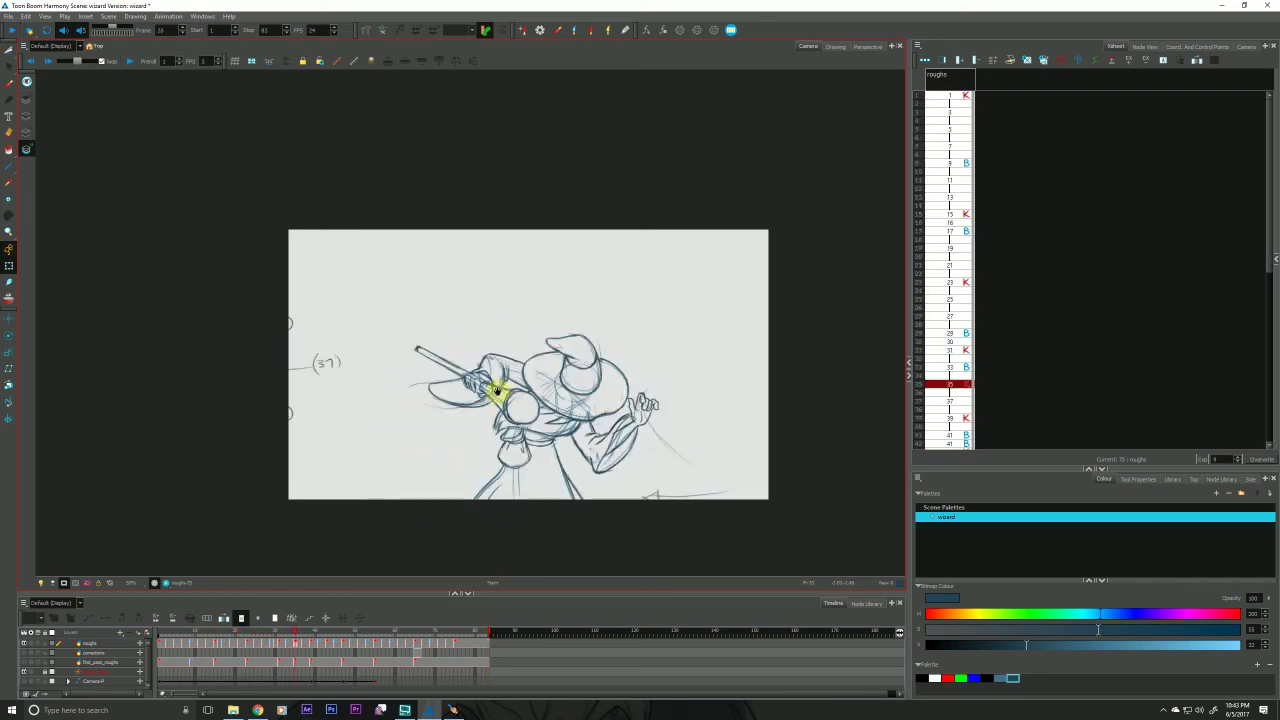
left_click_drag(497, 390, 489, 398)
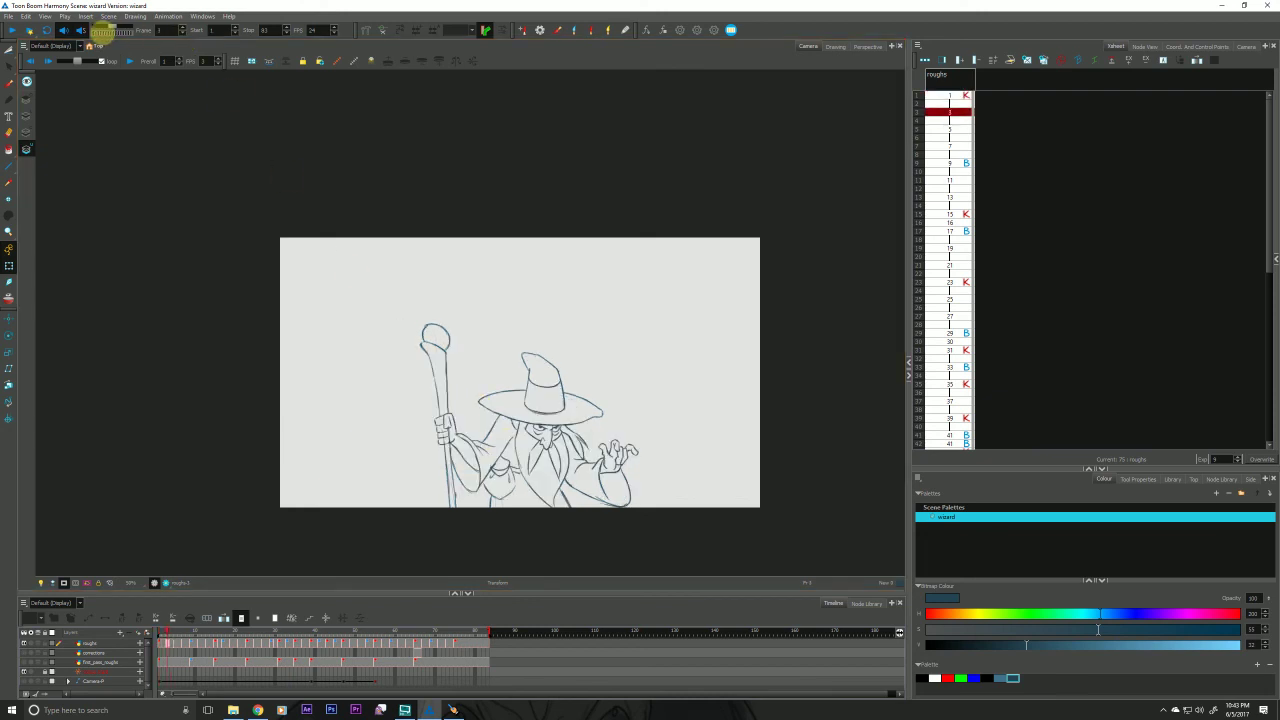
key("comma")
key("comma")
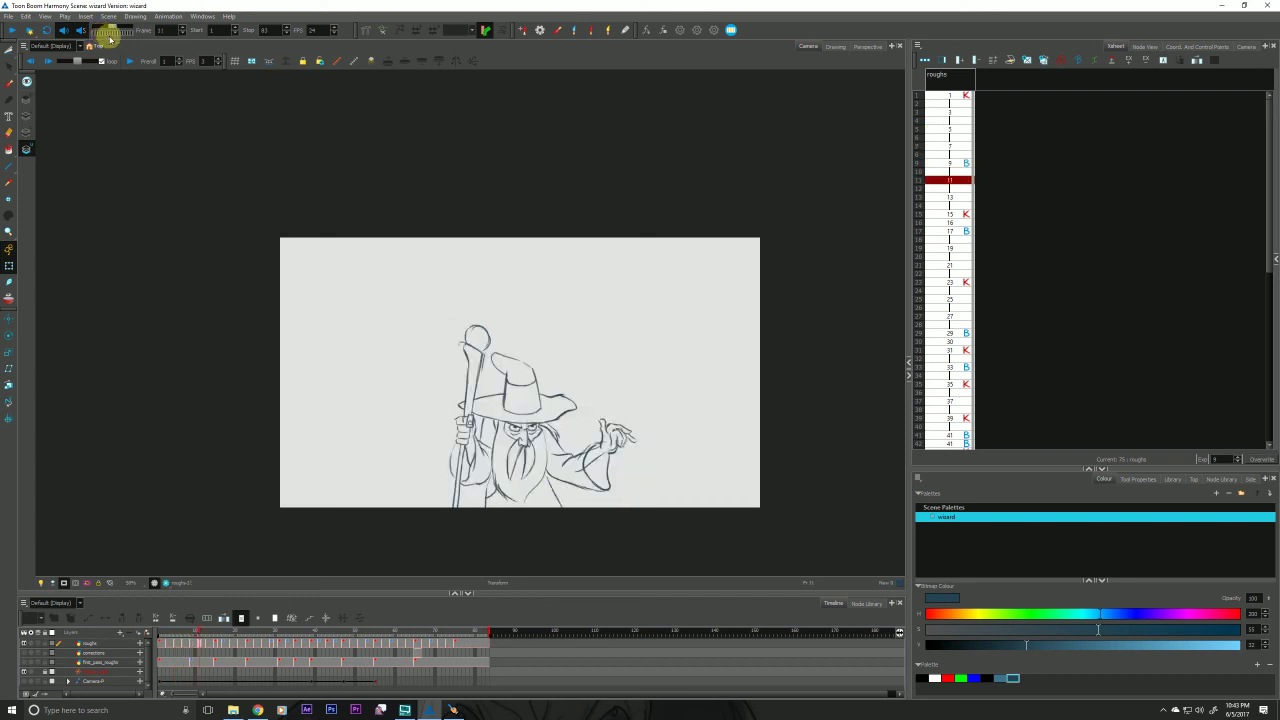
key("shift+.")
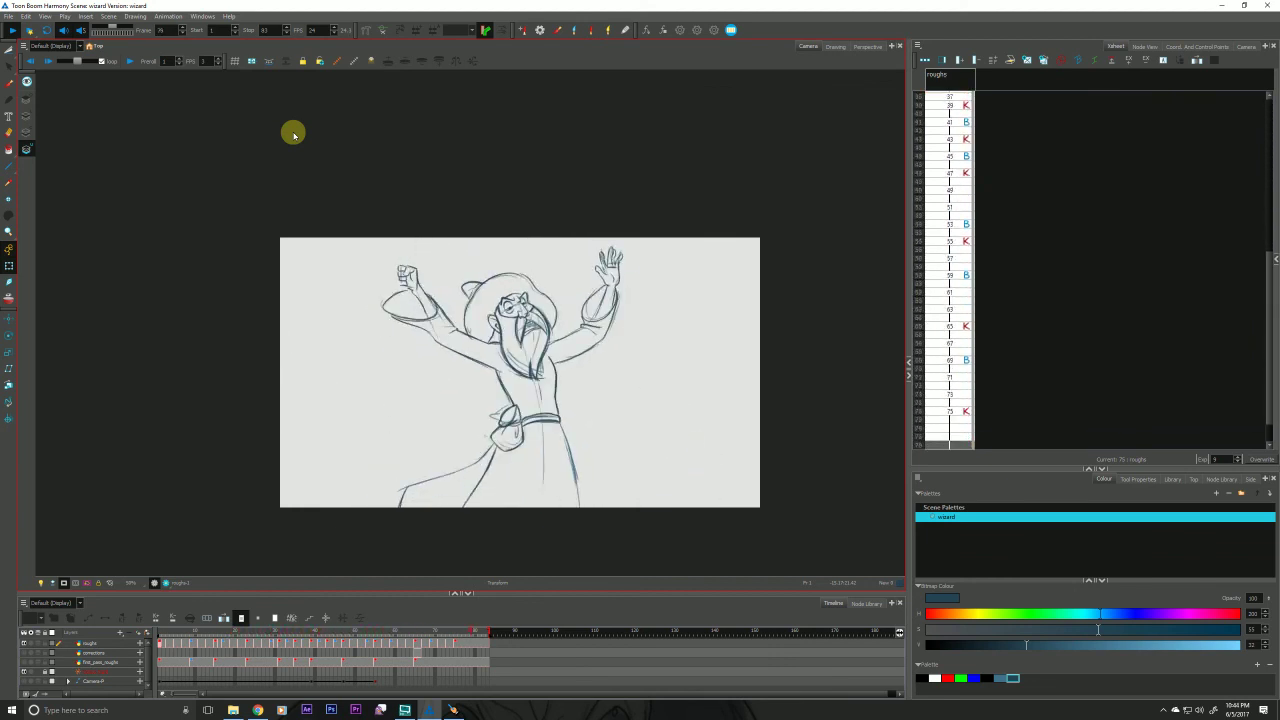
Go to drawing 30 in the exposure sheet and flip through the neighbouring drawings of the staff swing.
scroll(955, 180, "up", 5)
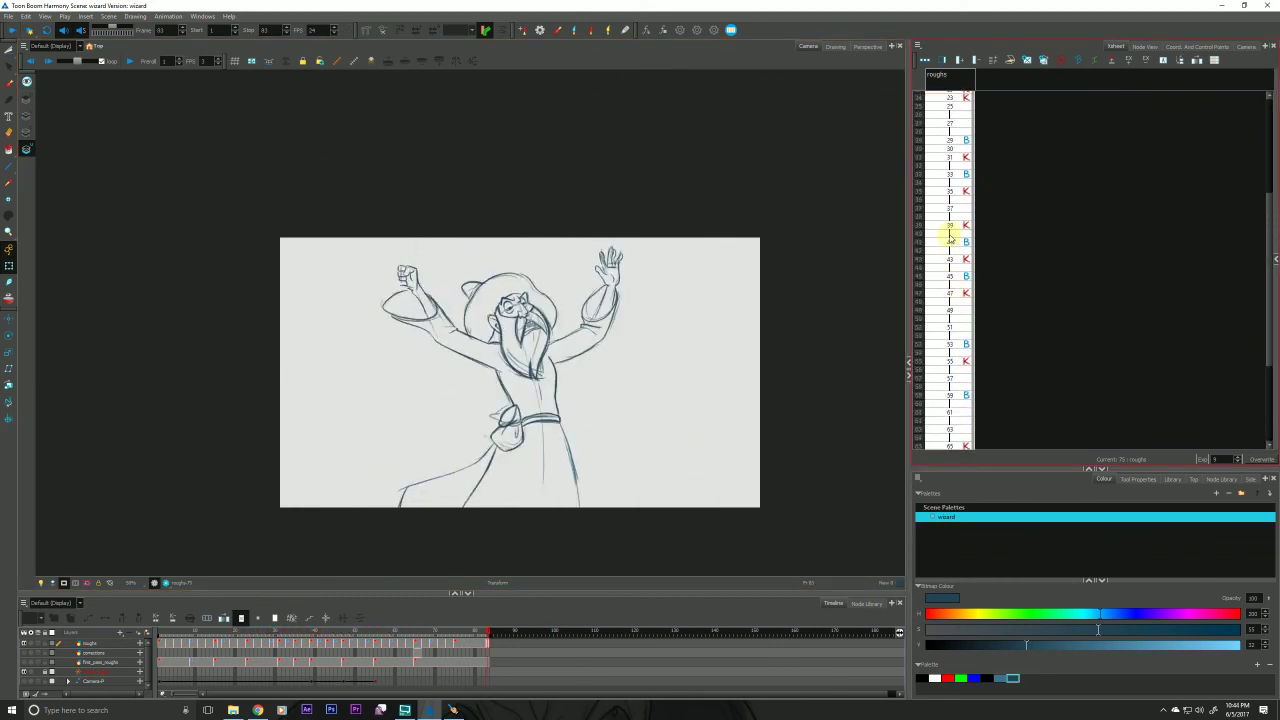
scroll(950, 173, "up", 3)
left_click(952, 247)
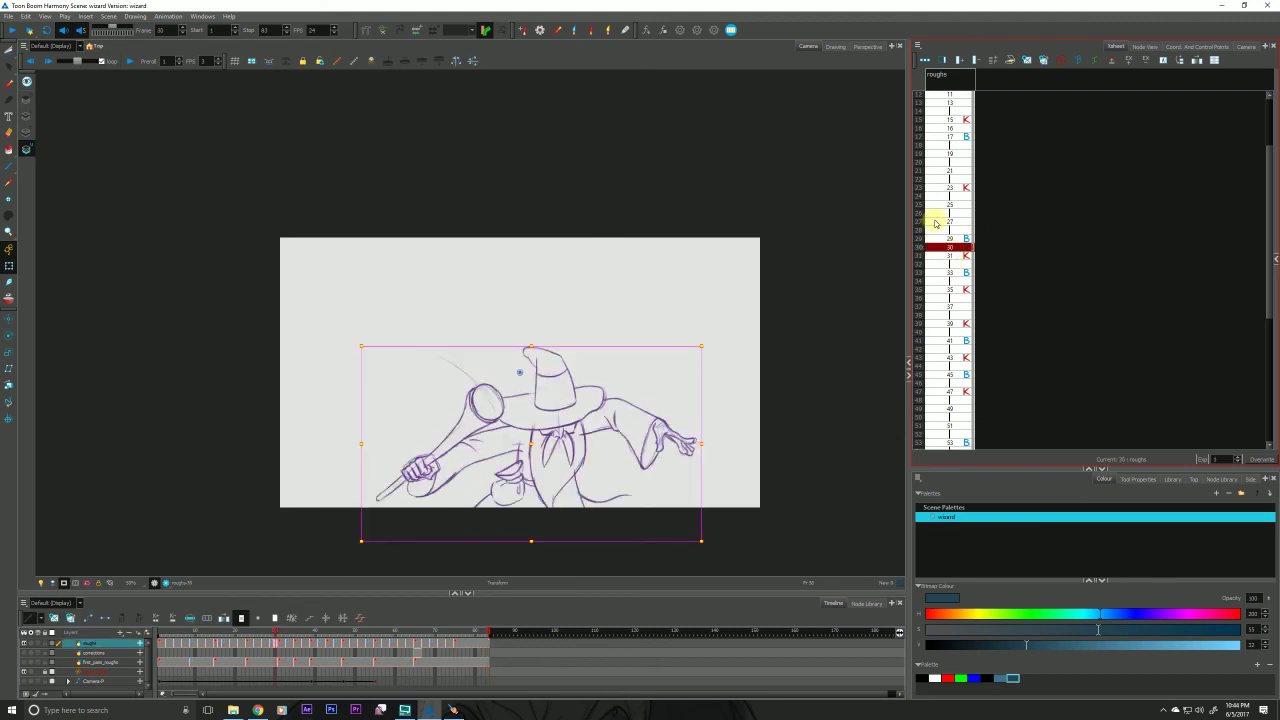
key("f")
key("g")
key("g")
key("g")
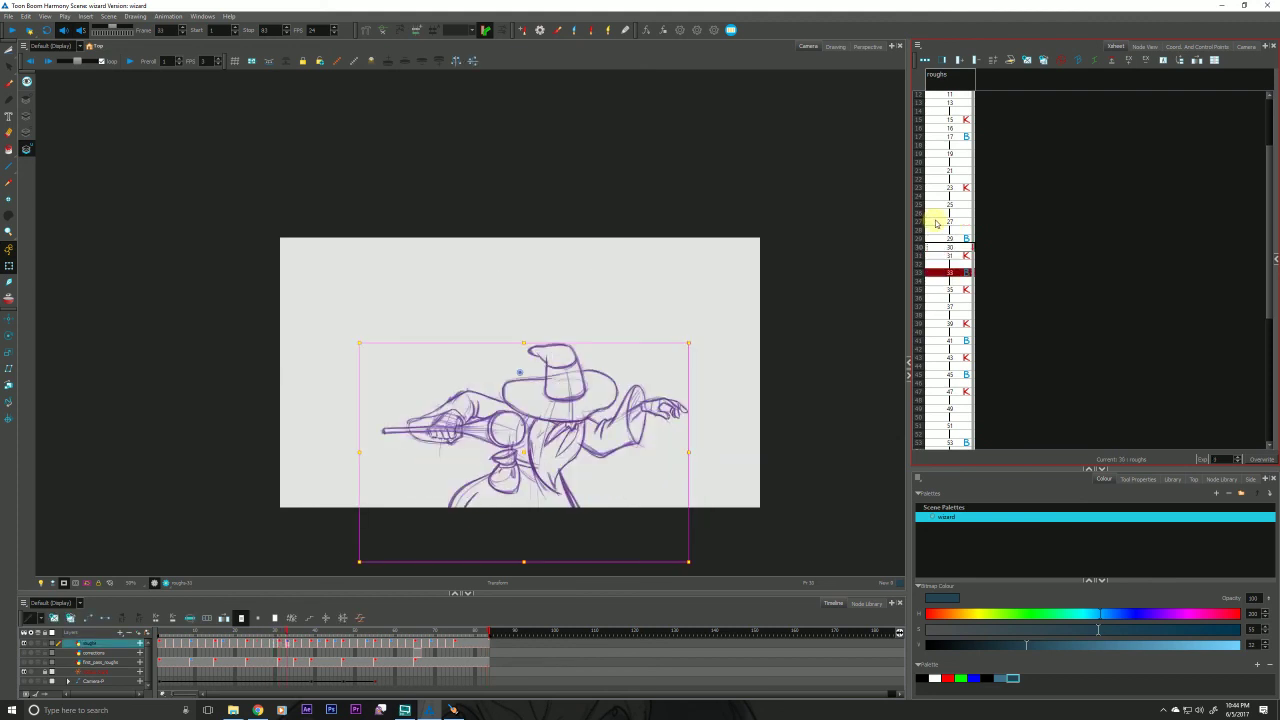
key("g")
key("f")
key("f")
key("f")
key("g")
key("g")
Flip back and forth between drawings 31 and 33 to compare the wizard's poses.
key("comma")
key("comma")
key("period")
key("period")
key("comma")
key("comma")
key("period")
key("period")
key("comma")
key("comma")
key("period")
key("period")
key("comma")
key("comma")
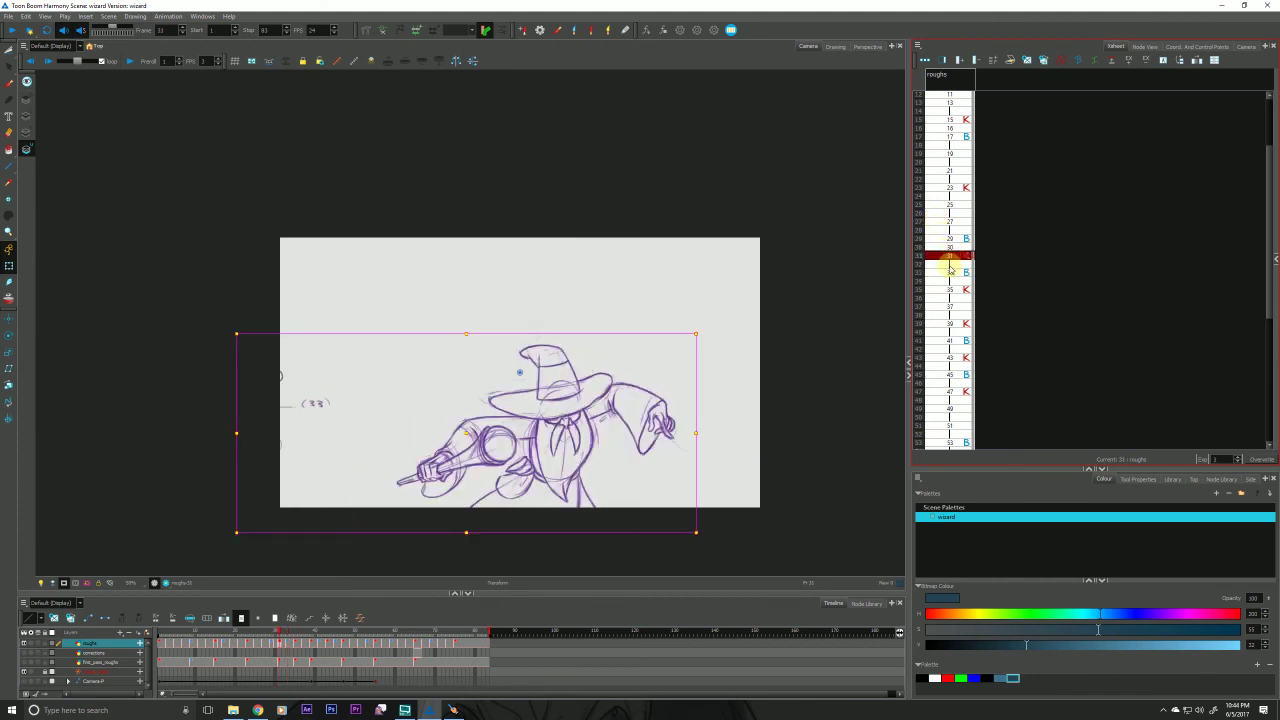
key("period")
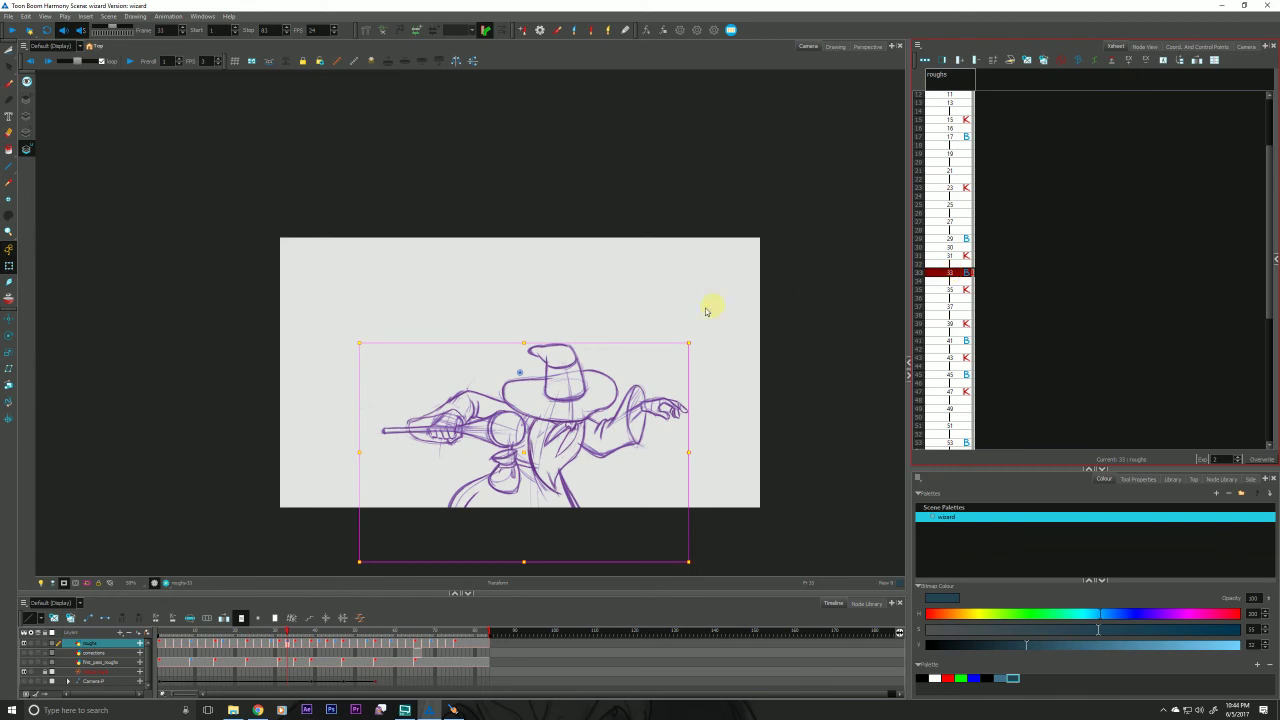
Step back to drawing 23, replay the staff swing from there and inspect drawing 29 and its neighbours.
key("f")
key("f")
key("f")
key("f")
key("f")
key("f")
key("shift+Return")
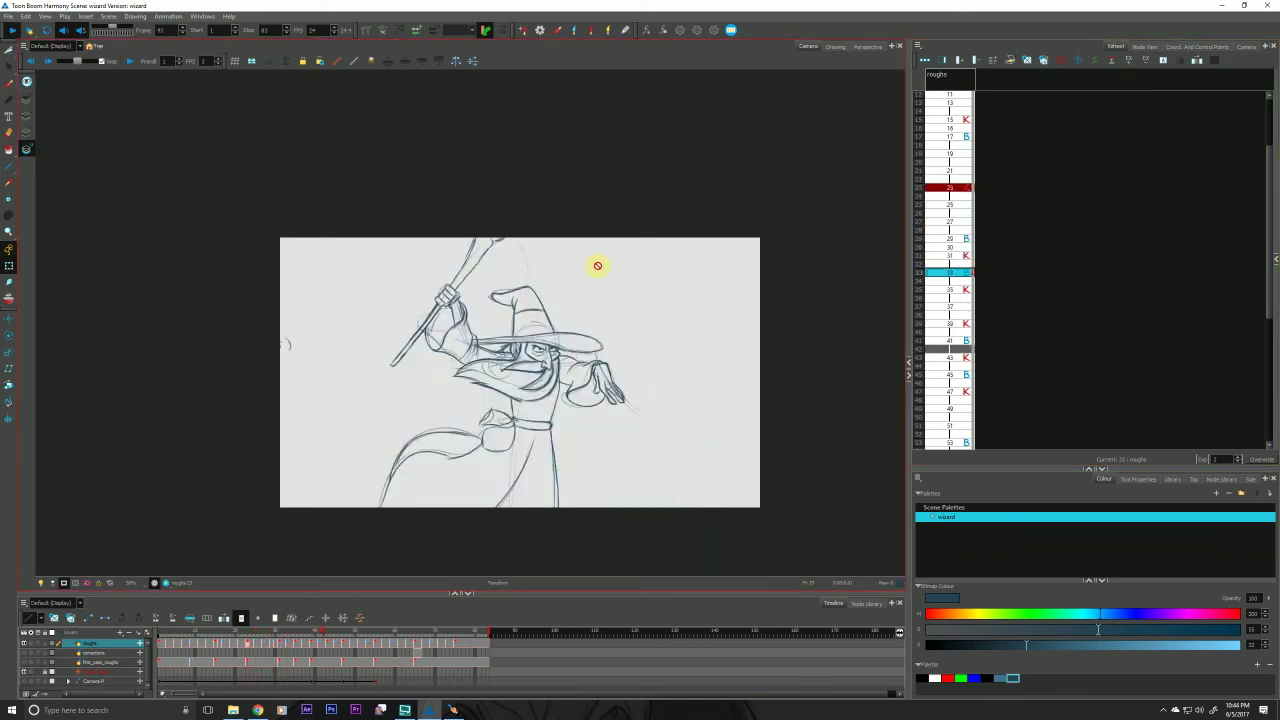
key("shift+Return")
left_click(952, 180)
key("shift+Return")
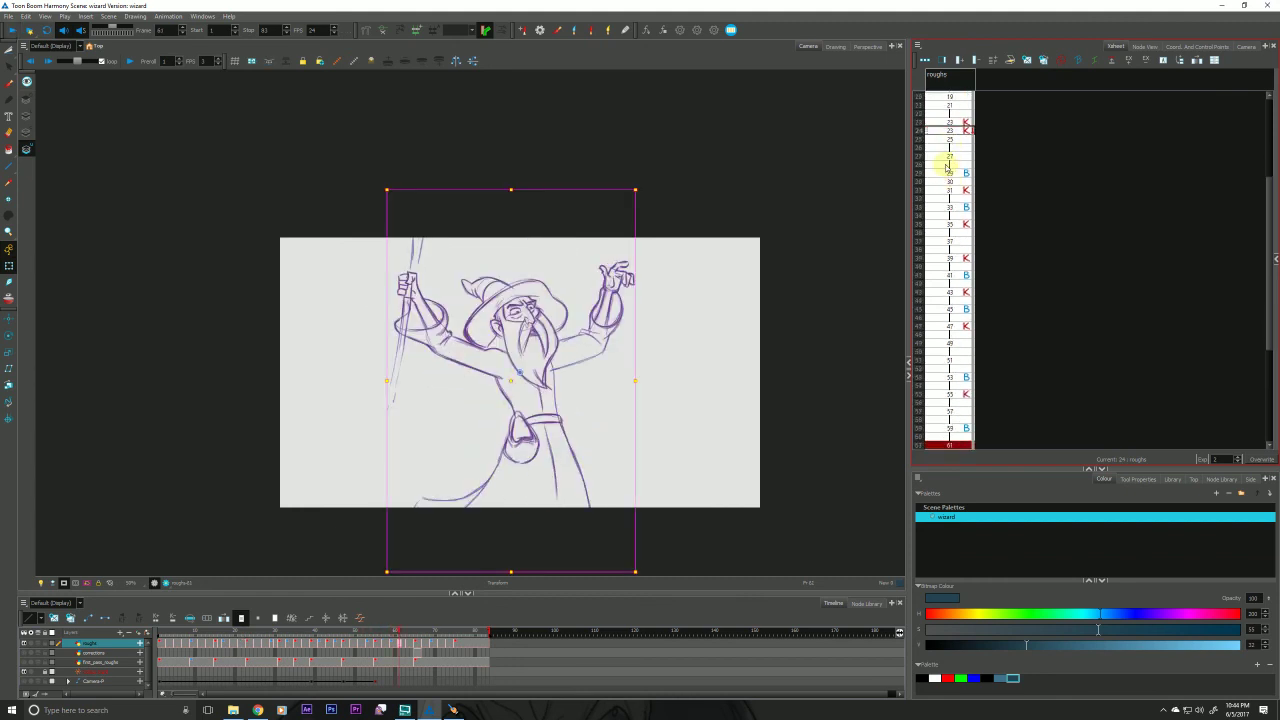
left_click(948, 180)
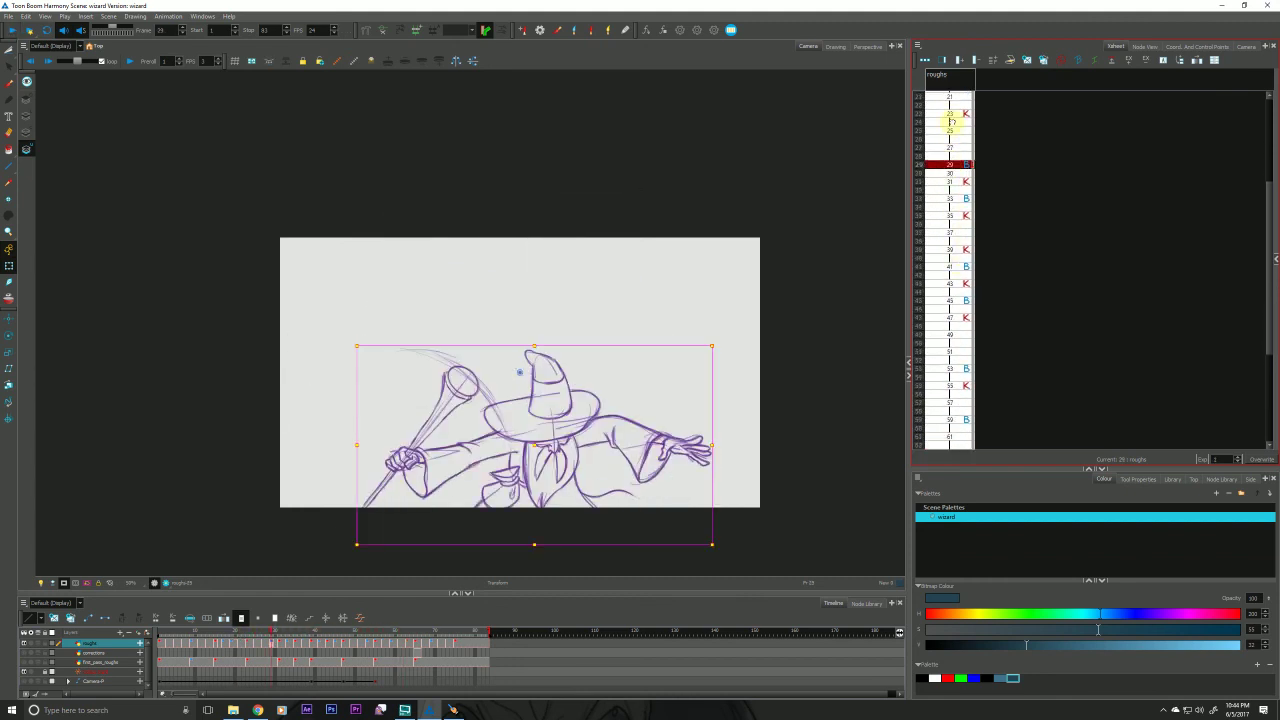
left_click(948, 233)
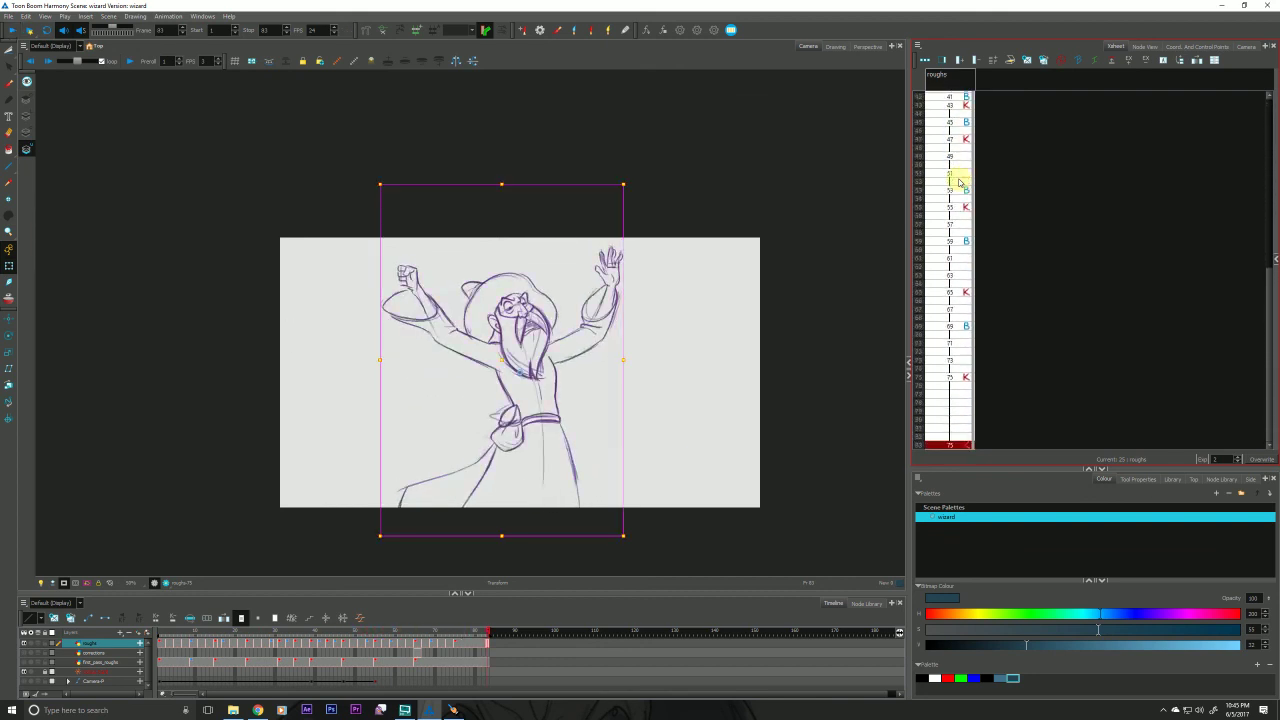
Deselect the drawing and scrub the scene back to its opening frames to review the wizard's first poses.
left_click(681, 333)
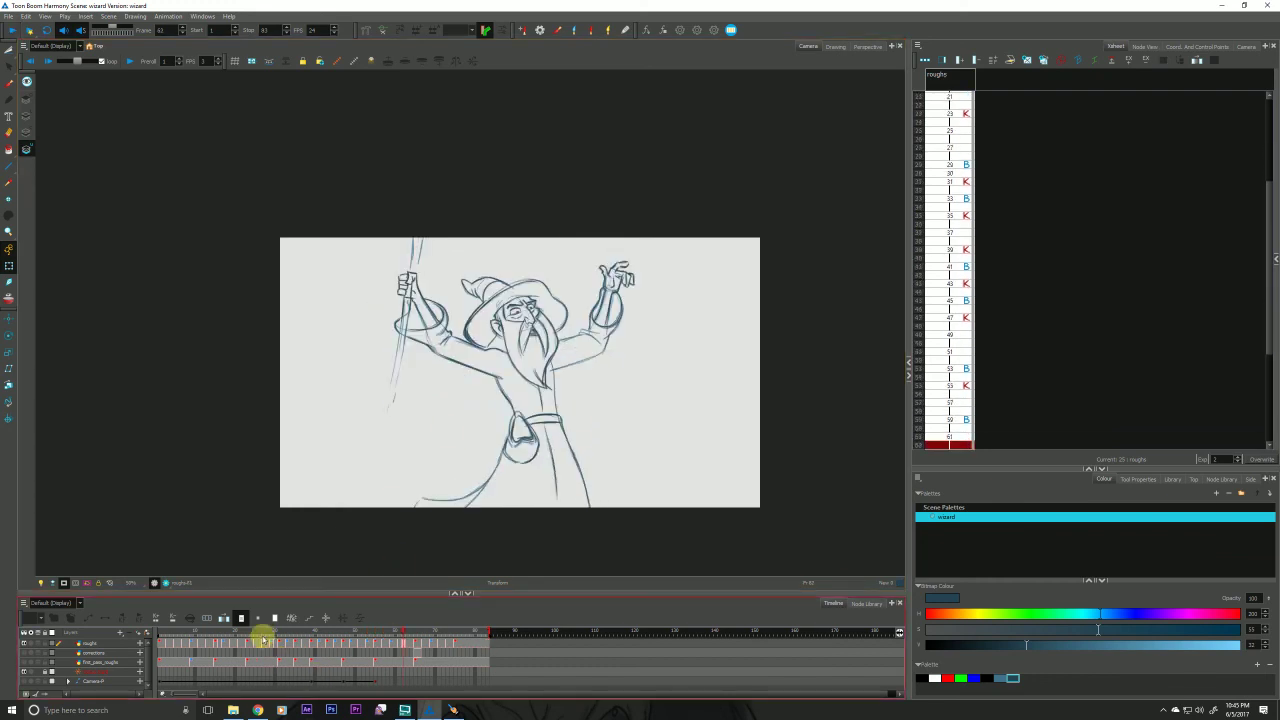
left_click(270, 636)
left_click_drag(270, 636, 163, 611)
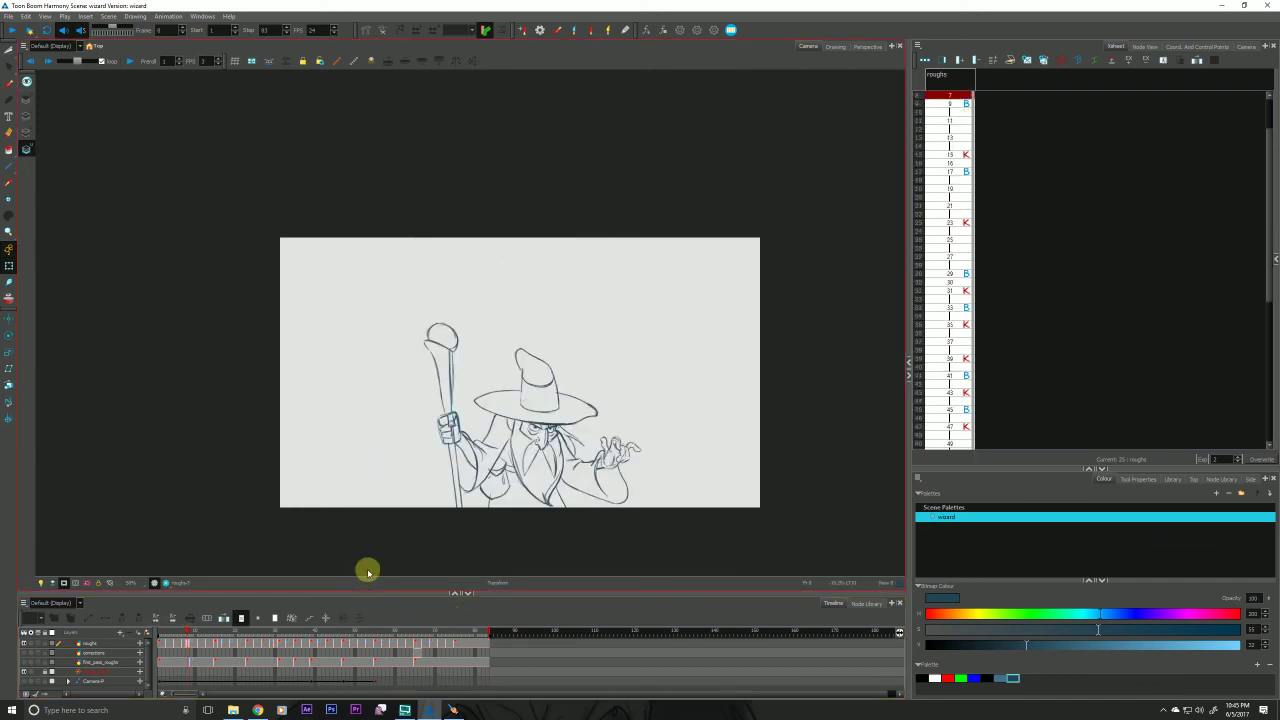
left_click_drag(432, 405, 390, 385)
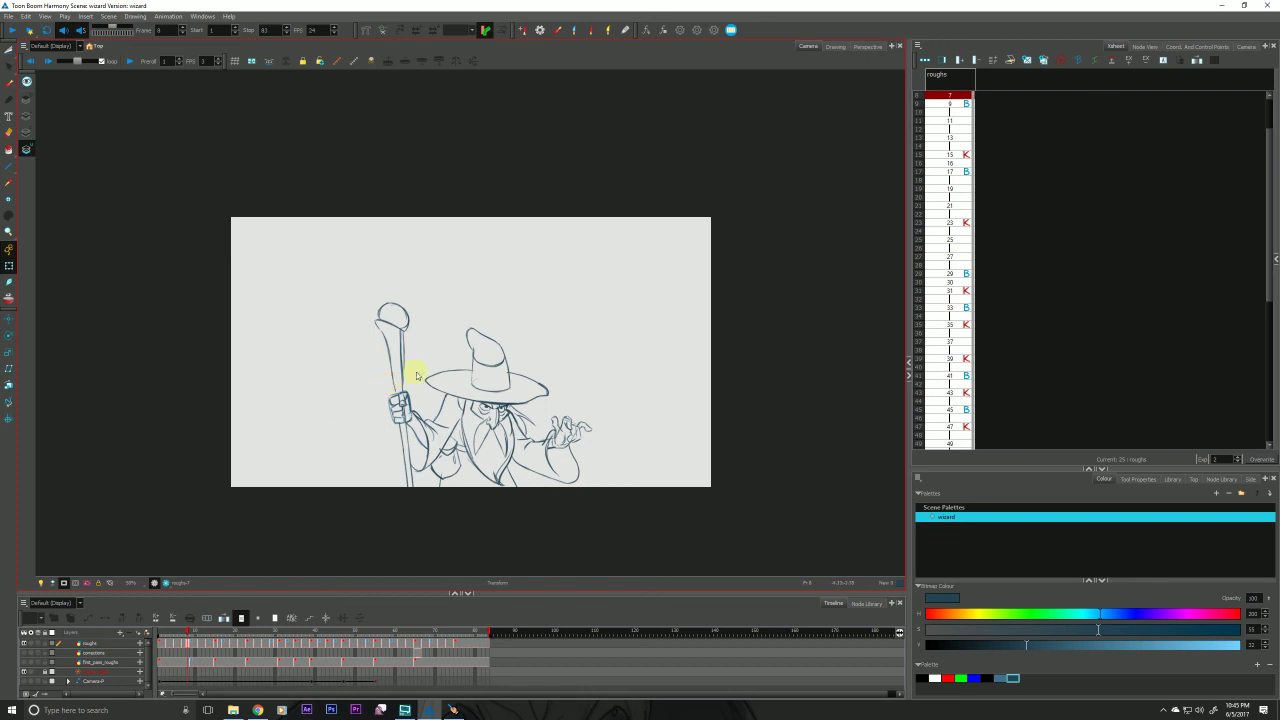
left_click_drag(410, 379, 394, 384)
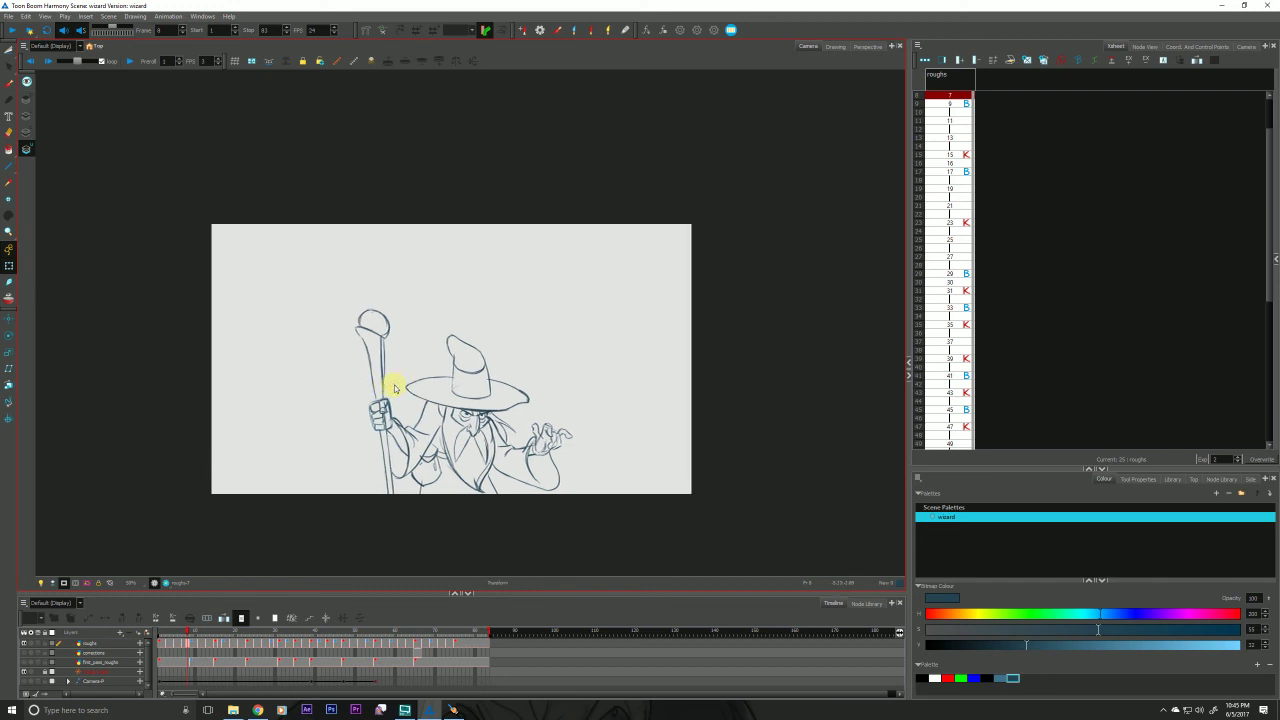